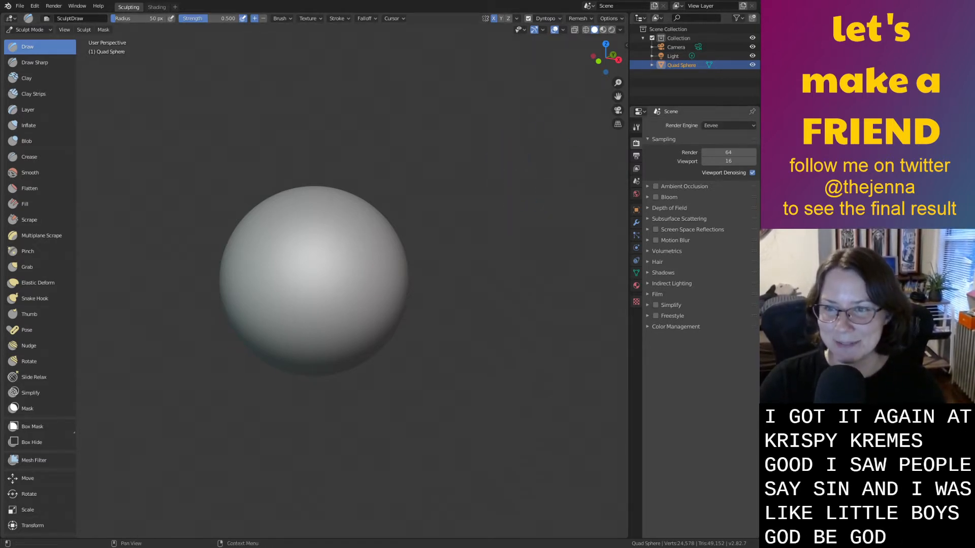
pyautogui.moveTo(374, 209); pyautogui.dragTo(284, 218)
pyautogui.scroll(-5, 467, 249)
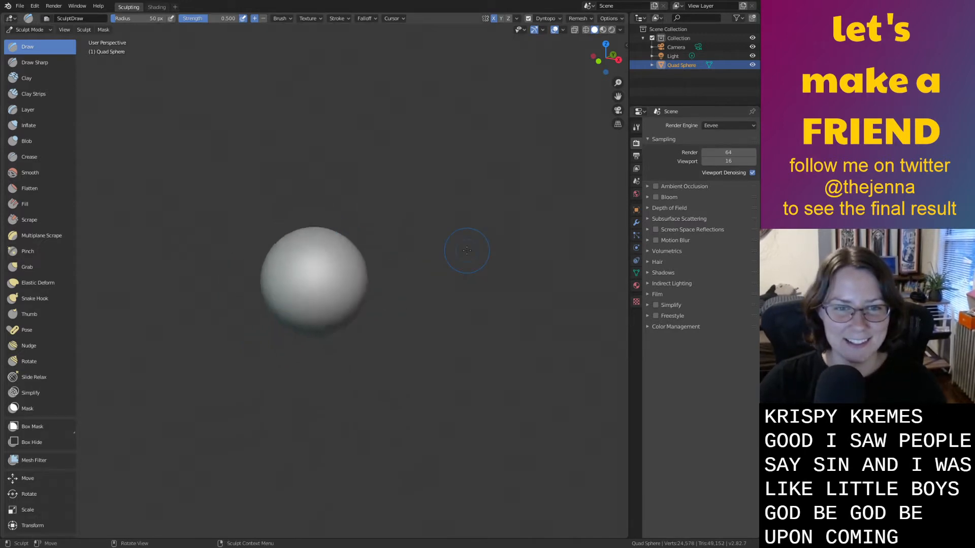
pyautogui.scroll(-4, 321, 264)
pyautogui.scroll(9, 362, 303)
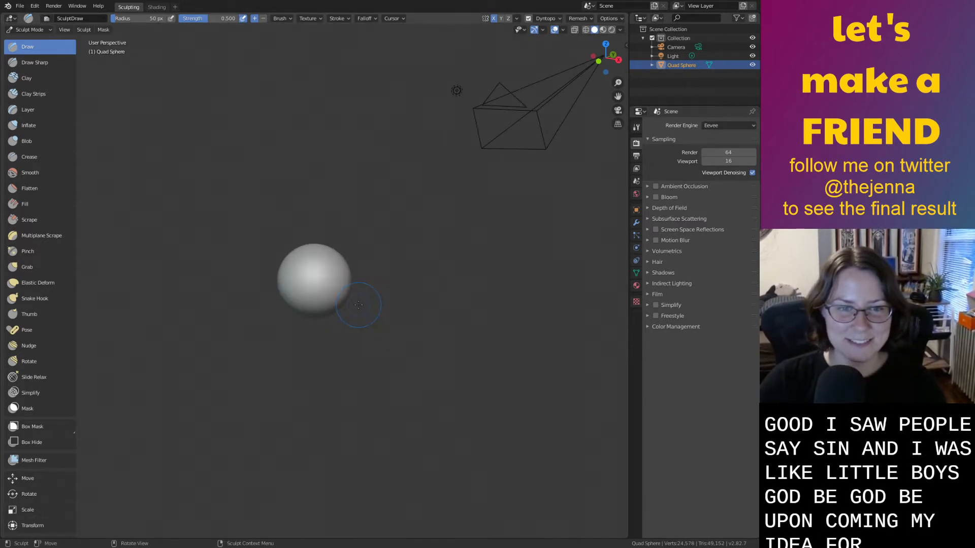
pyautogui.moveTo(374, 327); pyautogui.dragTo(475, 316, button='middle')
pyautogui.scroll(-5, 475, 316)
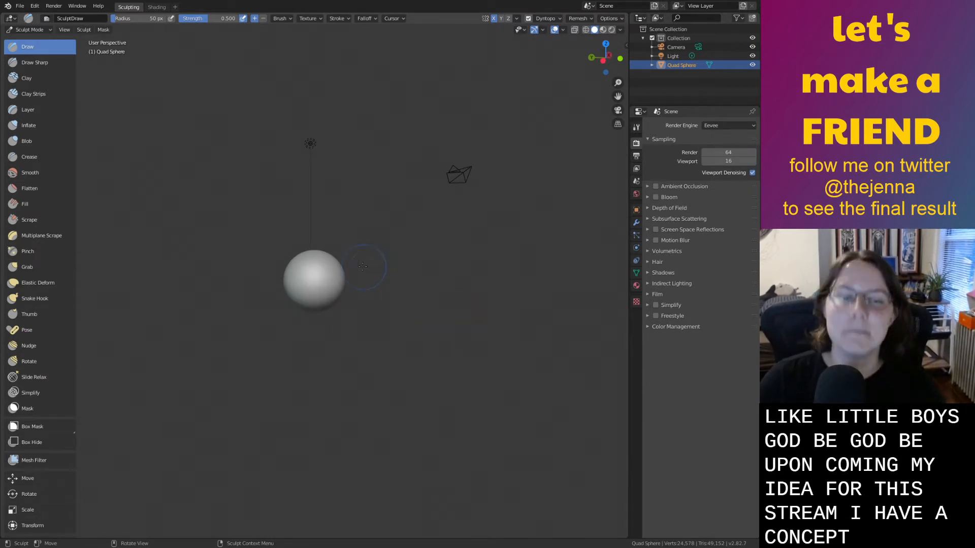
pyautogui.scroll(6, 322, 258)
pyautogui.scroll(-2, 243, 205)
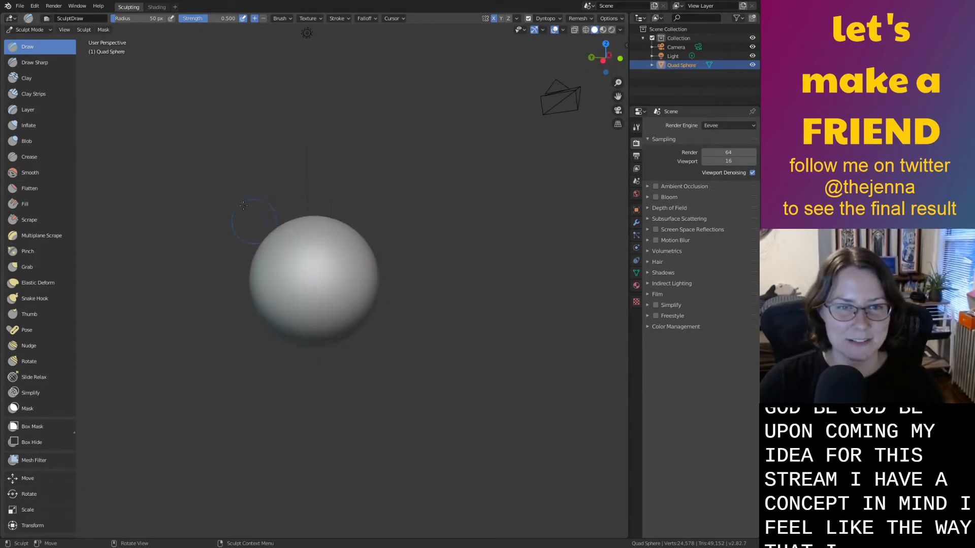
# Add a General Layout workspace to the file and return to the Sculpting workspace.
pyautogui.click(174, 6)
pyautogui.moveTo(148, 23)
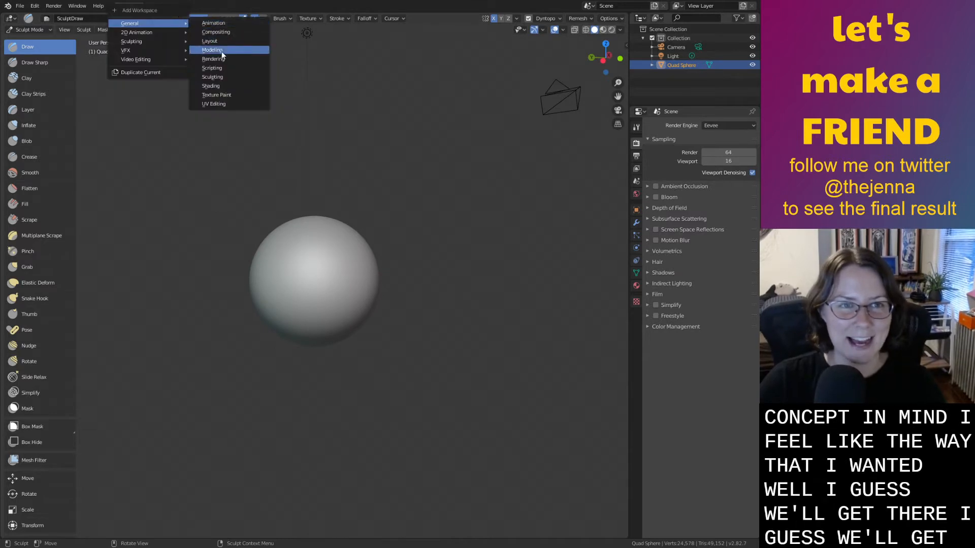
pyautogui.click(223, 44)
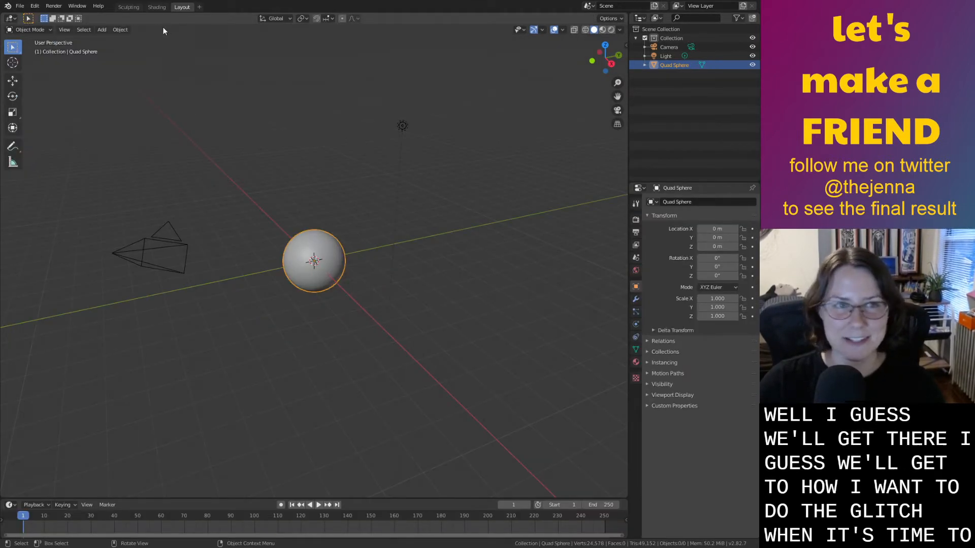
pyautogui.click(128, 7)
pyautogui.scroll(-5, 336, 297)
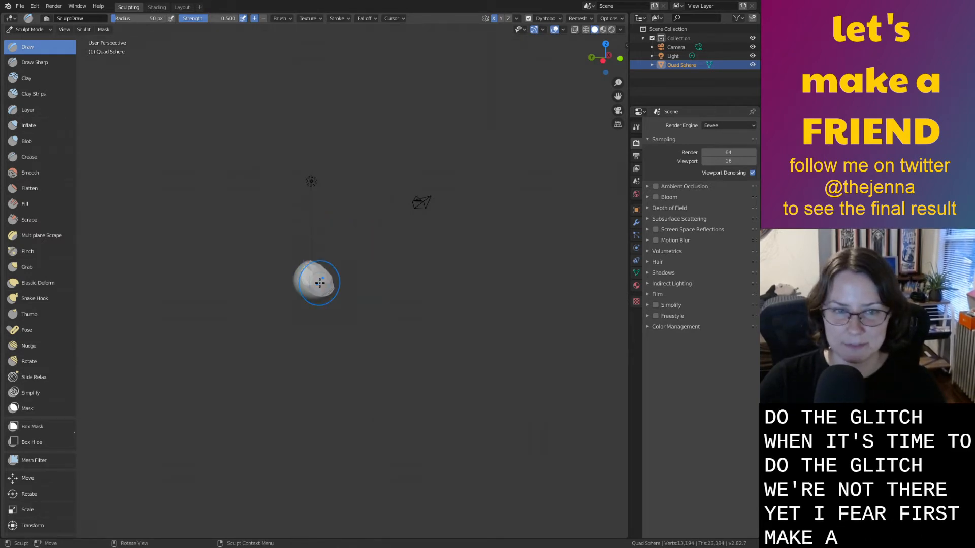
pyautogui.scroll(4, 336, 306)
pyautogui.scroll(3, 336, 307)
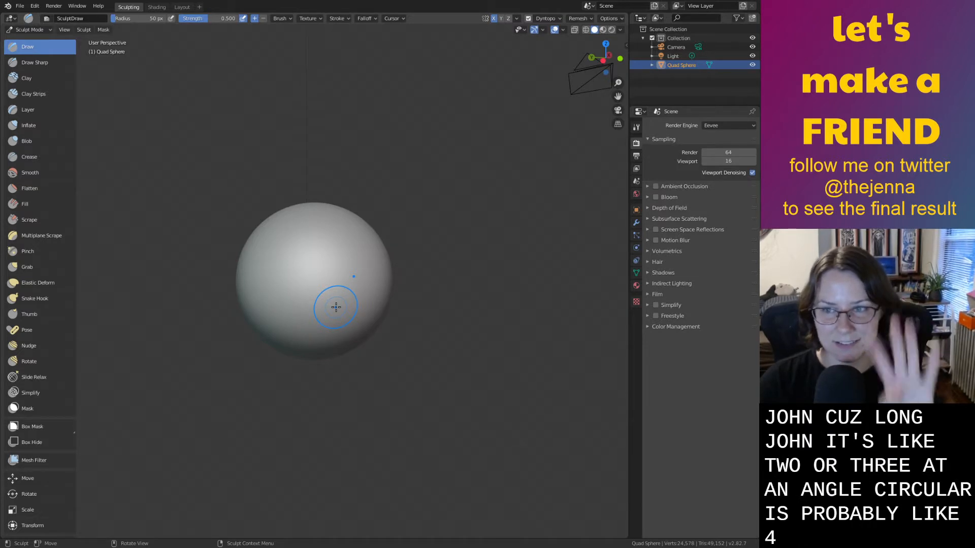
pyautogui.scroll(-5, 331, 229)
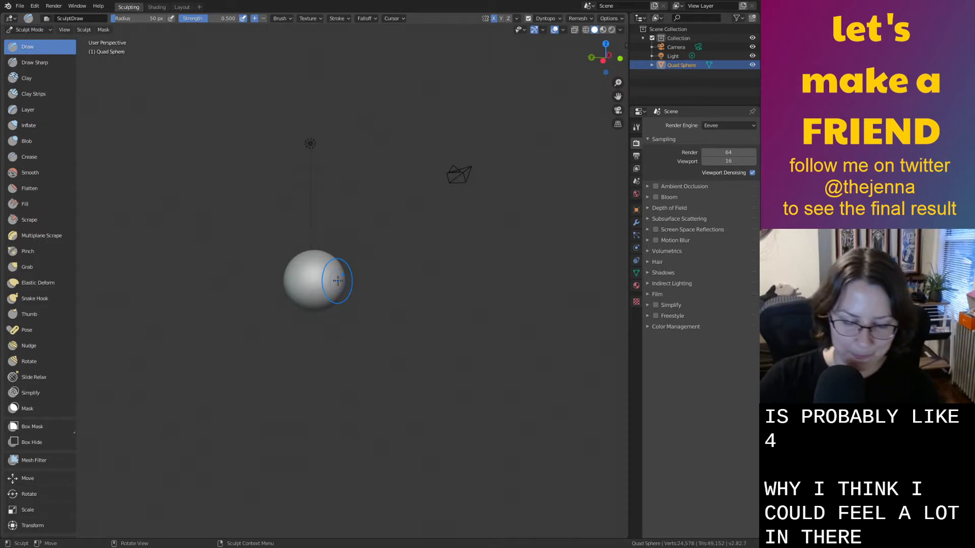
# Set the Grab brush to a 125 px radius and 0.606 strength and stretch the sphere upward into an elongated form.
pyautogui.press('g')
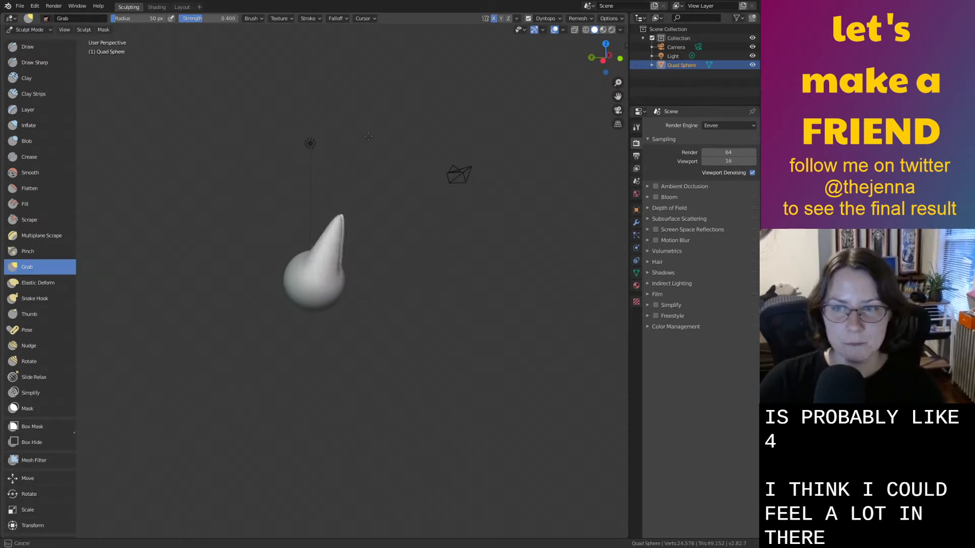
pyautogui.hotkey('ctrl', 'z')
pyautogui.rightClick(325, 261)
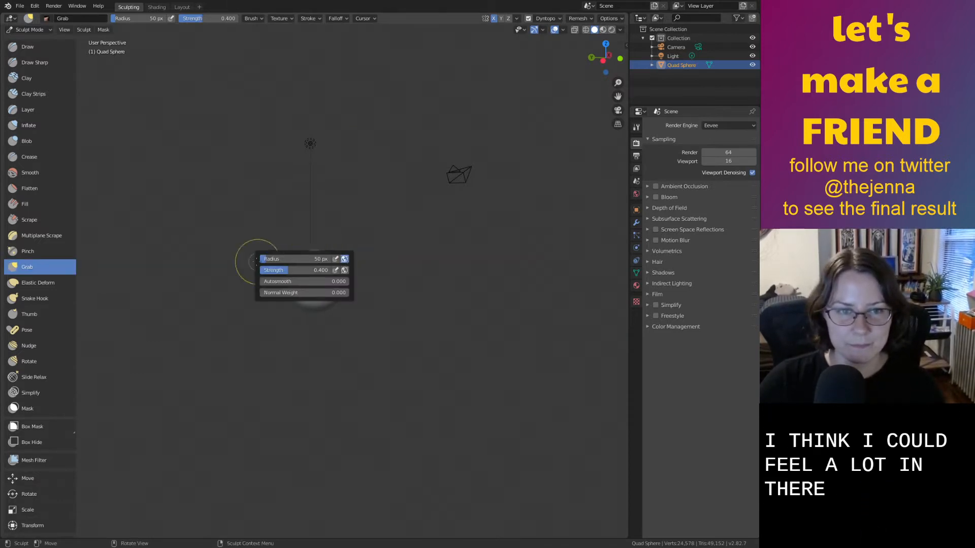
pyautogui.moveTo(265, 258)
pyautogui.mouseDown()
pyautogui.moveTo(303, 258)
pyautogui.moveTo(329, 198)
pyautogui.moveTo(305, 167)
pyautogui.mouseUp()
pyautogui.rightClick(322, 199)
pyautogui.moveTo(285, 204)
pyautogui.mouseDown()
pyautogui.moveTo(255, 205)
pyautogui.moveTo(306, 216)
pyautogui.moveTo(391, 342)
pyautogui.moveTo(374, 407)
pyautogui.mouseUp()
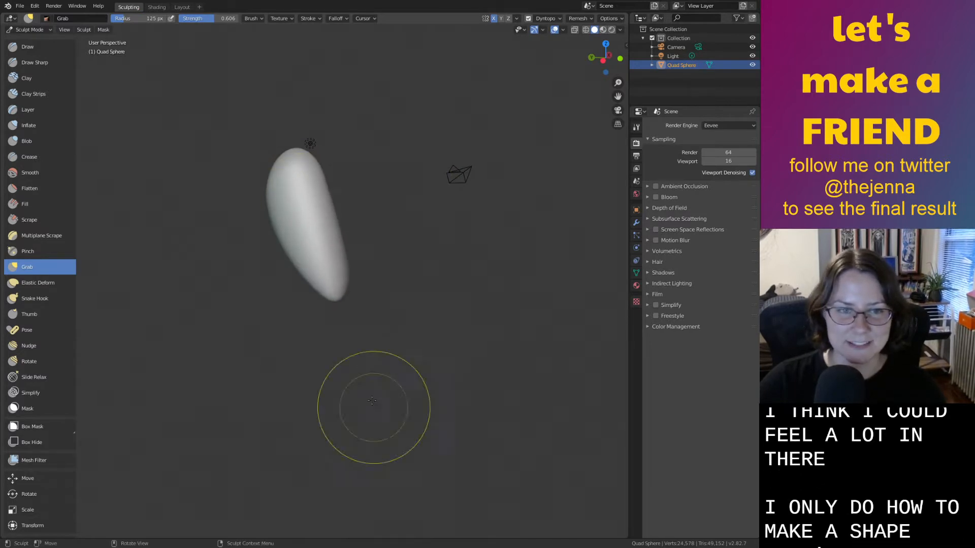
# Pull the lower part of the form down and outward with the Grab brush into a wide flared base.
pyautogui.moveTo(291, 242); pyautogui.dragTo(191, 411)
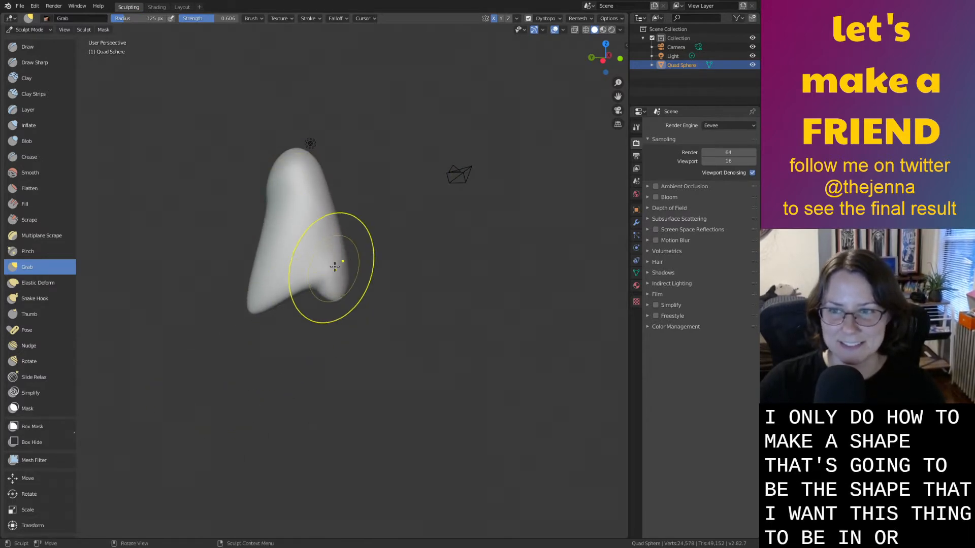
pyautogui.moveTo(297, 270); pyautogui.dragTo(272, 409)
pyautogui.moveTo(328, 293); pyautogui.dragTo(359, 362)
pyautogui.moveTo(261, 302); pyautogui.dragTo(237, 366)
pyautogui.moveTo(308, 201)
pyautogui.mouseDown()
pyautogui.moveTo(390, 158)
pyautogui.moveTo(374, 163)
pyautogui.mouseUp()
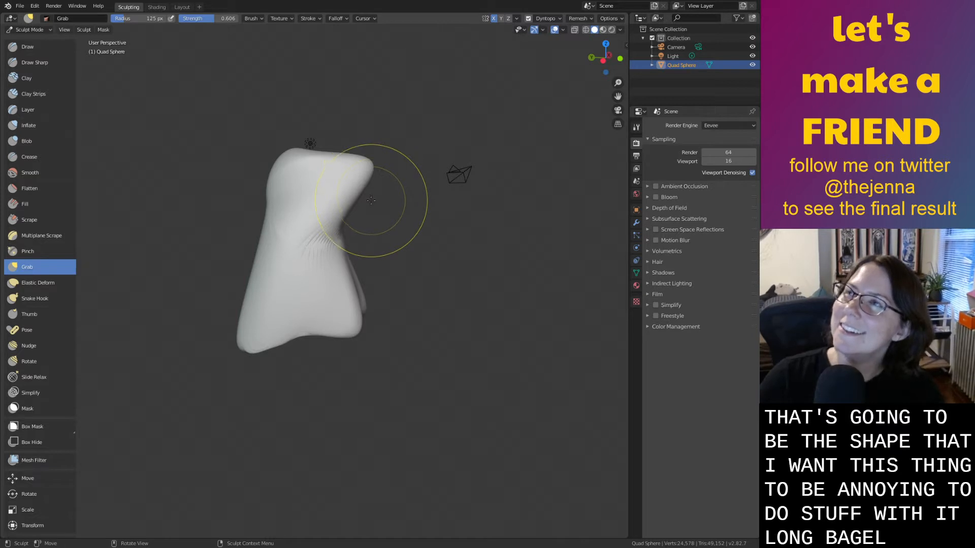
pyautogui.hotkey('ctrl', 'z')
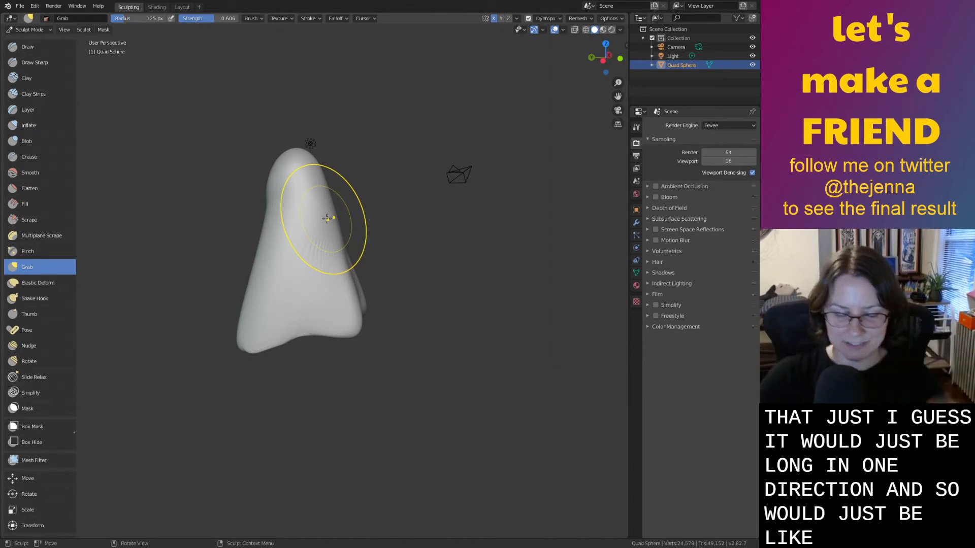
pyautogui.moveTo(298, 227); pyautogui.dragTo(303, 243)
pyautogui.moveTo(303, 244); pyautogui.dragTo(293, 238, button='middle')
pyautogui.hotkey('ctrl', 'z')
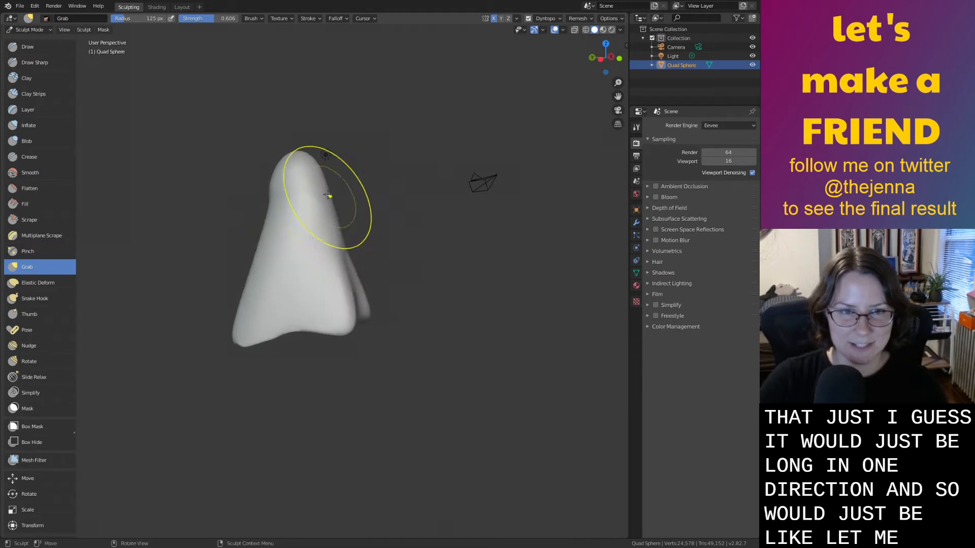
# Pull the upper part of the form up and outward with the Grab brush to make a tall, broad column.
pyautogui.scroll(-3, 321, 190)
pyautogui.moveTo(315, 226)
pyautogui.mouseDown()
pyautogui.moveTo(337, 221)
pyautogui.moveTo(281, 202)
pyautogui.mouseUp()
pyautogui.moveTo(314, 245)
pyautogui.mouseDown()
pyautogui.moveTo(319, 289)
pyautogui.moveTo(347, 303)
pyautogui.moveTo(321, 312)
pyautogui.mouseUp()
pyautogui.moveTo(320, 309)
pyautogui.mouseDown(button='middle')
pyautogui.moveTo(386, 291)
pyautogui.moveTo(410, 311)
pyautogui.mouseUp(button='middle')
pyautogui.scroll(6, 372, 255)
pyautogui.moveTo(389, 120); pyautogui.dragTo(387, 105)
pyautogui.moveTo(274, 264)
pyautogui.mouseDown()
pyautogui.moveTo(286, 201)
pyautogui.moveTo(274, 165)
pyautogui.mouseUp()
pyautogui.moveTo(285, 167); pyautogui.dragTo(270, 158)
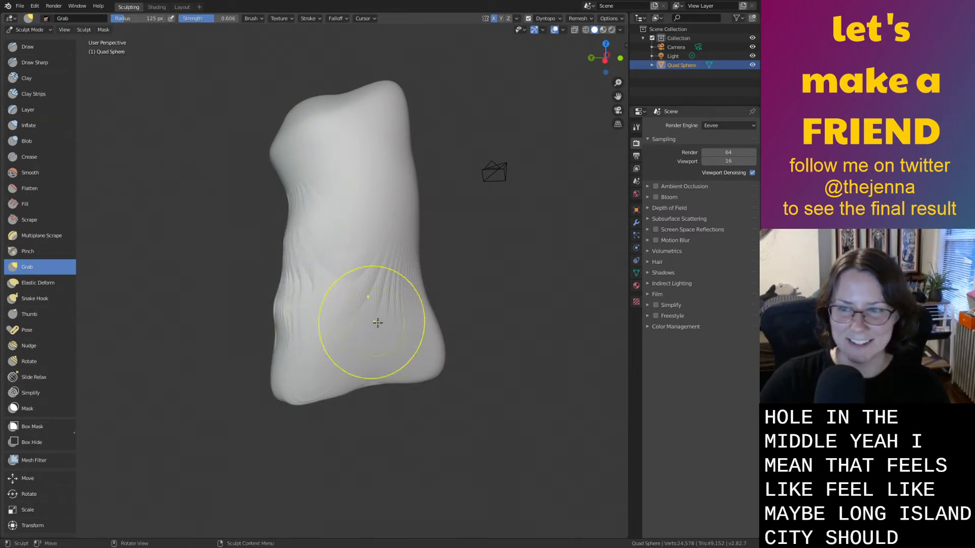
# Reshape the top edge and its two upper corners with the Grab brush.
pyautogui.moveTo(376, 322)
pyautogui.mouseDown(button='middle')
pyautogui.moveTo(333, 333)
pyautogui.moveTo(365, 343)
pyautogui.mouseUp(button='middle')
pyautogui.moveTo(377, 104)
pyautogui.mouseDown()
pyautogui.moveTo(372, 89)
pyautogui.moveTo(352, 84)
pyautogui.mouseUp()
pyautogui.moveTo(311, 111)
pyautogui.mouseDown()
pyautogui.moveTo(269, 92)
pyautogui.moveTo(291, 82)
pyautogui.mouseUp()
pyautogui.moveTo(347, 95)
pyautogui.mouseDown()
pyautogui.moveTo(372, 102)
pyautogui.moveTo(306, 110)
pyautogui.moveTo(285, 125)
pyautogui.mouseUp()
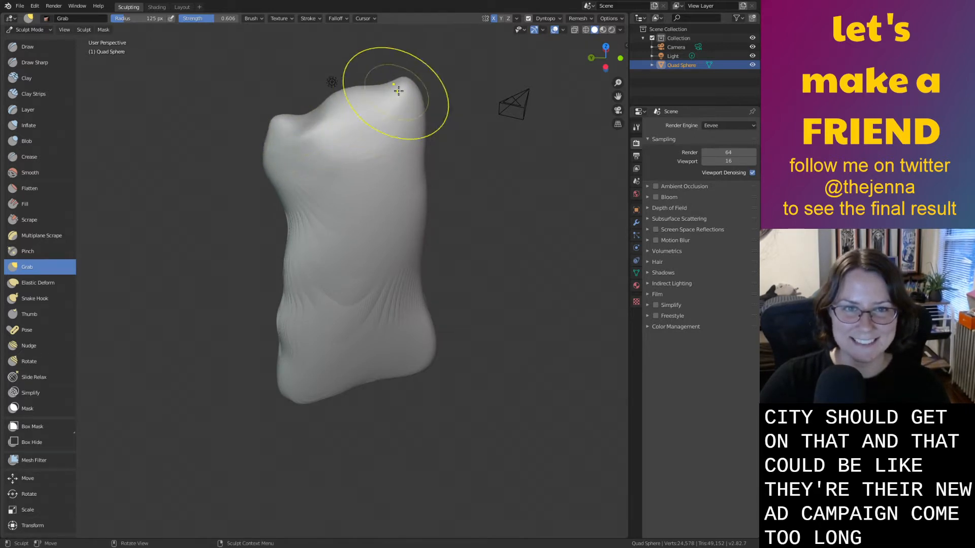
pyautogui.moveTo(398, 91); pyautogui.dragTo(406, 132)
# Thicken the narrow top of the form from above by pulling its surface outward with the Grab brush.
pyautogui.moveTo(448, 193)
pyautogui.mouseDown(button='middle')
pyautogui.moveTo(318, 163)
pyautogui.moveTo(340, 165)
pyautogui.mouseUp(button='middle')
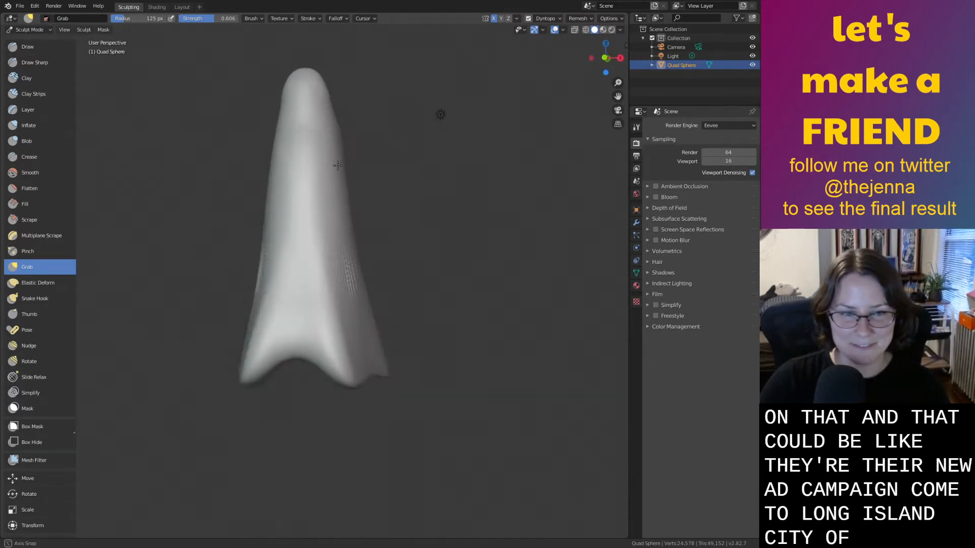
pyautogui.scroll(-5, 340, 192)
pyautogui.moveTo(333, 205); pyautogui.dragTo(301, 265, button='middle')
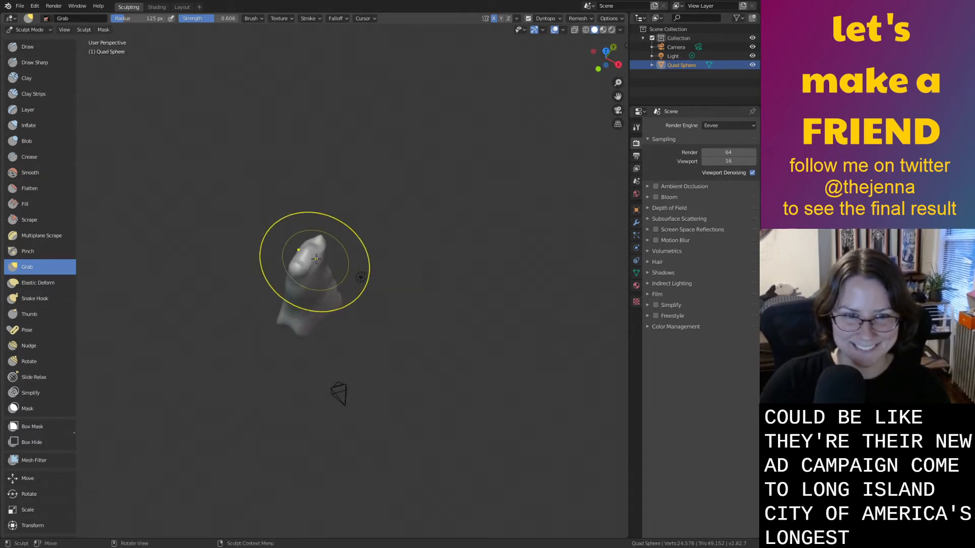
pyautogui.moveTo(314, 261); pyautogui.dragTo(456, 333)
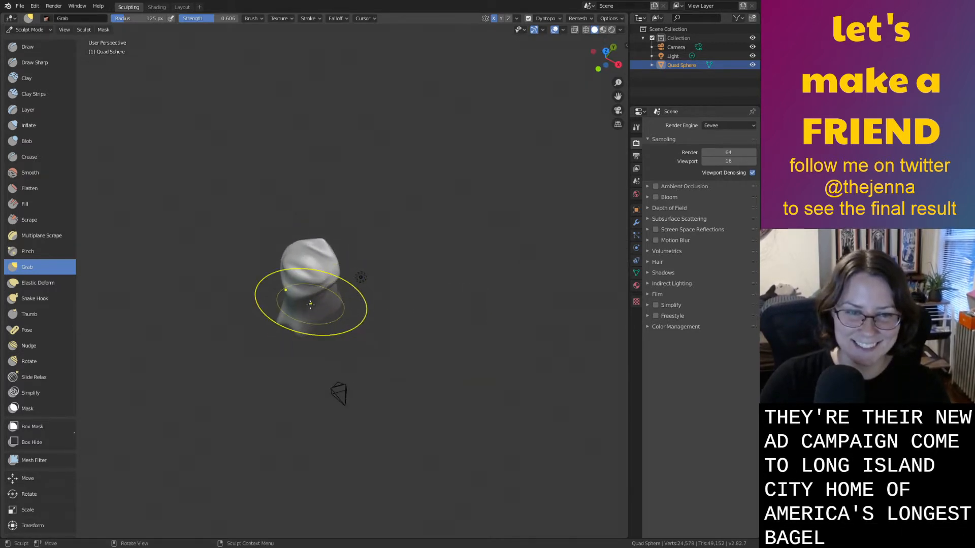
pyautogui.moveTo(311, 304); pyautogui.dragTo(367, 335)
pyautogui.moveTo(410, 365); pyautogui.dragTo(337, 315, button='middle')
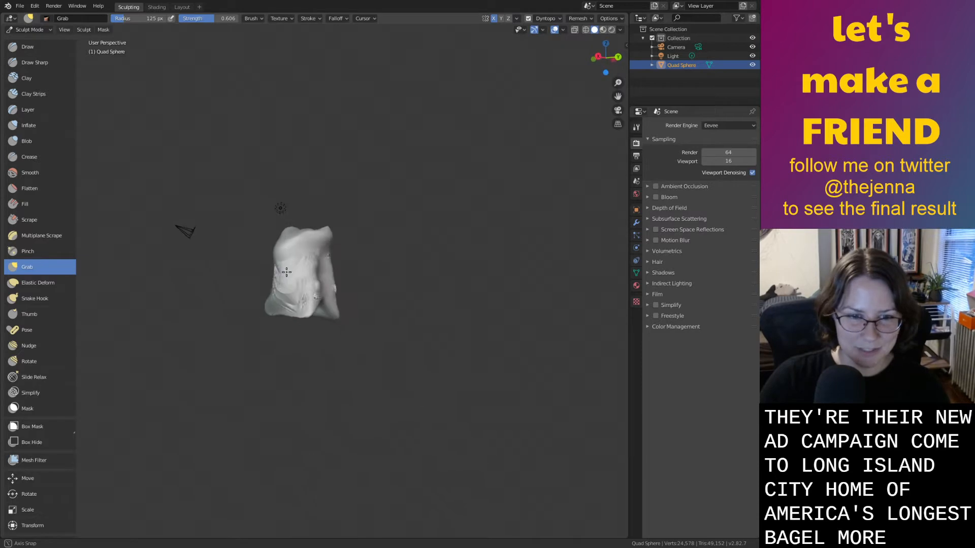
# Smooth the wrinkles across the broad side of the form with the Smooth brush.
pyautogui.moveTo(287, 272); pyautogui.dragTo(235, 279, button='middle')
pyautogui.scroll(5, 301, 301)
pyautogui.press('s')
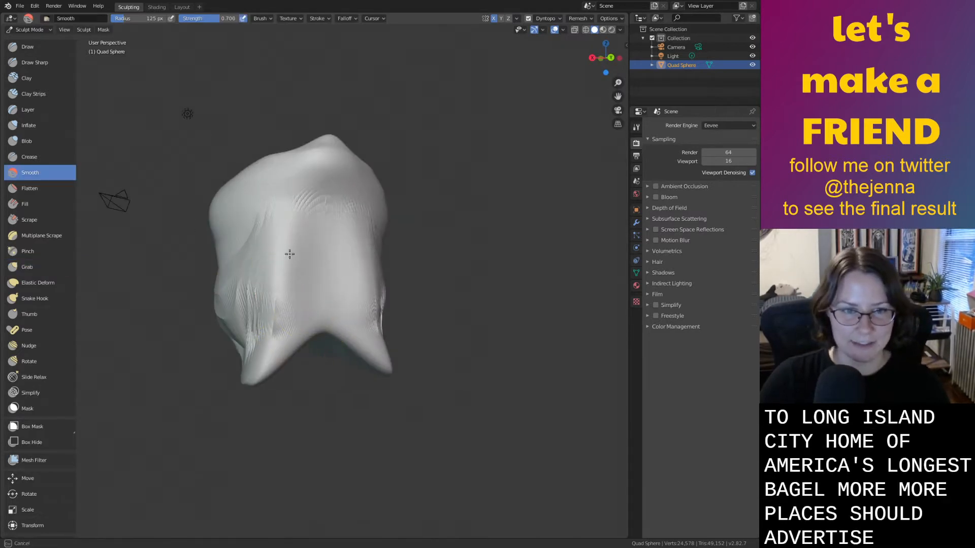
pyautogui.moveTo(289, 253)
pyautogui.mouseDown()
pyautogui.moveTo(326, 300)
pyautogui.moveTo(254, 290)
pyautogui.moveTo(261, 326)
pyautogui.moveTo(339, 159)
pyautogui.mouseUp()
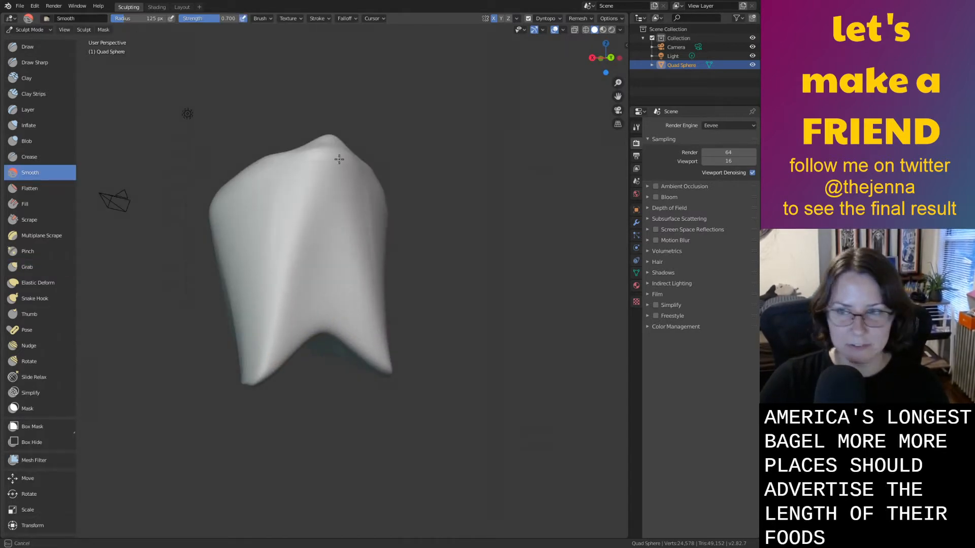
pyautogui.moveTo(344, 302)
pyautogui.mouseDown(button='middle')
pyautogui.moveTo(304, 283)
pyautogui.moveTo(293, 305)
pyautogui.moveTo(328, 338)
pyautogui.moveTo(304, 337)
pyautogui.moveTo(280, 310)
pyautogui.mouseUp(button='middle')
# Reshape the form's top and sides with the Grab brush, undoing the last two changes.
pyautogui.press('g')
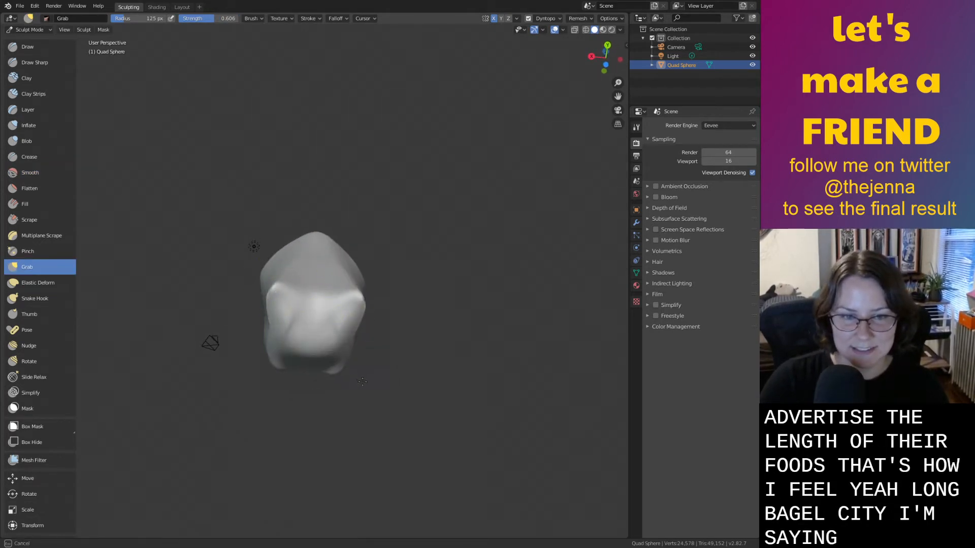
pyautogui.moveTo(359, 386)
pyautogui.mouseDown(button='middle')
pyautogui.moveTo(356, 304)
pyautogui.moveTo(348, 330)
pyautogui.moveTo(283, 397)
pyautogui.moveTo(336, 327)
pyautogui.mouseUp(button='middle')
pyautogui.moveTo(337, 326); pyautogui.dragTo(337, 325)
pyautogui.moveTo(381, 363)
pyautogui.mouseDown(button='middle')
pyautogui.moveTo(442, 323)
pyautogui.moveTo(413, 322)
pyautogui.mouseUp(button='middle')
pyautogui.moveTo(375, 239); pyautogui.dragTo(384, 239)
pyautogui.hotkey('ctrl', 'z')
pyautogui.hotkey('ctrl', 'z')
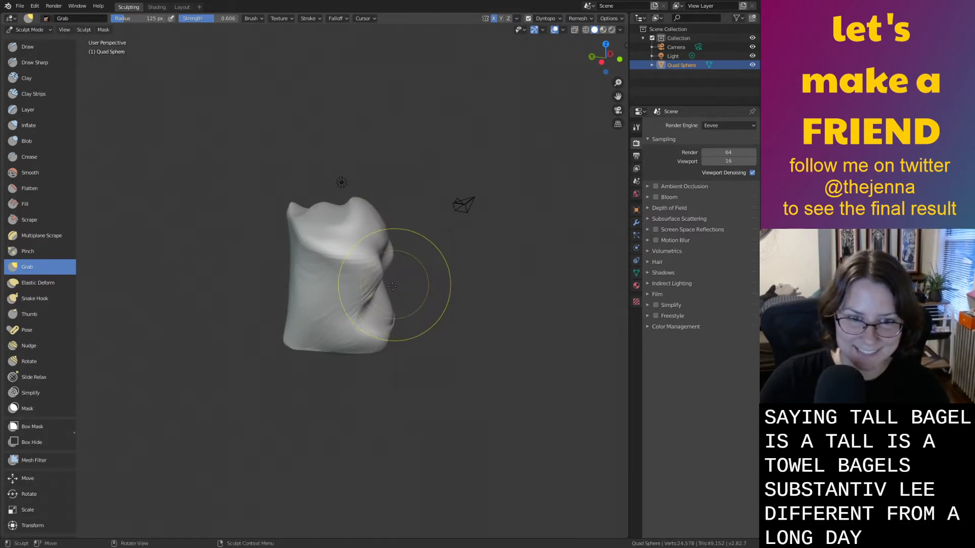
# Smooth the side creases and even out the top of the form into a rounded surface with the Smooth brush.
pyautogui.hotkey('shift', 's')
pyautogui.moveTo(348, 283)
pyautogui.mouseDown()
pyautogui.moveTo(380, 304)
pyautogui.moveTo(355, 337)
pyautogui.moveTo(330, 264)
pyautogui.moveTo(350, 219)
pyautogui.mouseUp()
pyautogui.moveTo(350, 218)
pyautogui.mouseDown(button='middle')
pyautogui.moveTo(371, 258)
pyautogui.moveTo(332, 248)
pyautogui.mouseUp(button='middle')
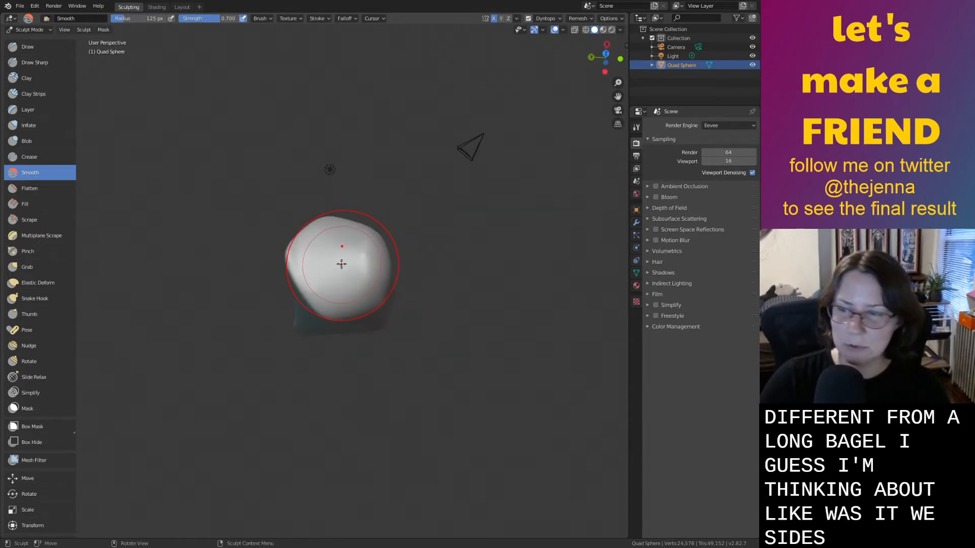
pyautogui.scroll(-2, 339, 262)
pyautogui.moveTo(341, 263); pyautogui.dragTo(423, 276, button='middle')
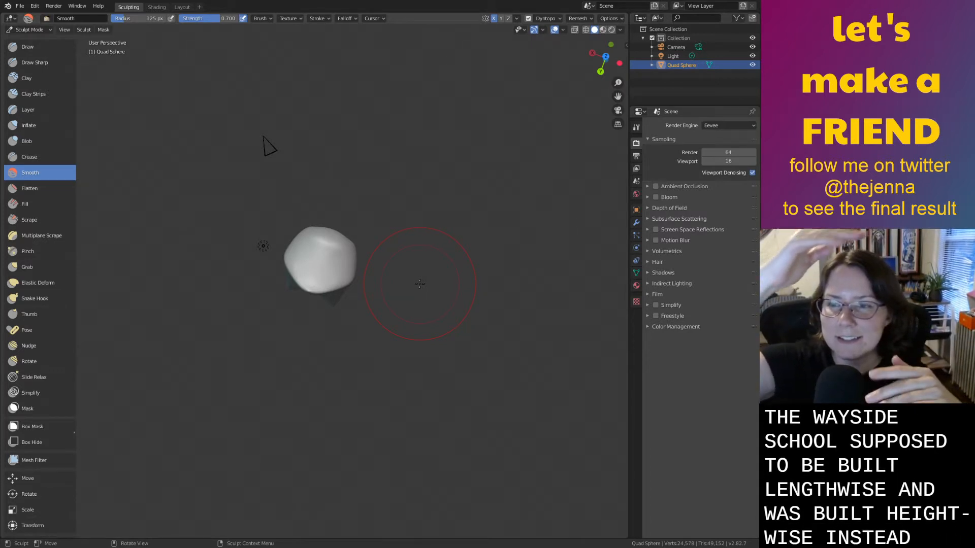
pyautogui.scroll(7, 424, 287)
pyautogui.moveTo(383, 303); pyautogui.dragTo(384, 297, button='middle')
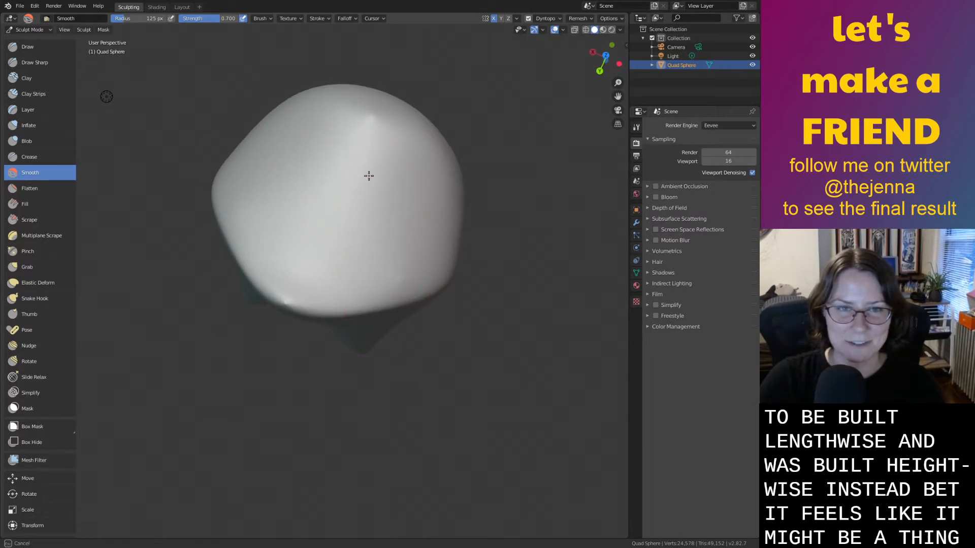
pyautogui.moveTo(368, 176)
pyautogui.mouseDown()
pyautogui.moveTo(382, 131)
pyautogui.moveTo(388, 239)
pyautogui.moveTo(342, 232)
pyautogui.mouseUp()
pyautogui.moveTo(341, 232)
pyautogui.mouseDown(button='middle')
pyautogui.moveTo(524, 259)
pyautogui.moveTo(293, 260)
pyautogui.moveTo(374, 290)
pyautogui.moveTo(370, 303)
pyautogui.mouseUp(button='middle')
# Adjust the form's silhouette with the Grab brush and soften the resulting ridge with the Smooth brush.
pyautogui.press('g')
pyautogui.scroll(-4, 375, 295)
pyautogui.moveTo(299, 300); pyautogui.dragTo(330, 293)
pyautogui.moveTo(331, 293)
pyautogui.mouseDown(button='middle')
pyautogui.moveTo(302, 190)
pyautogui.moveTo(285, 221)
pyautogui.mouseUp(button='middle')
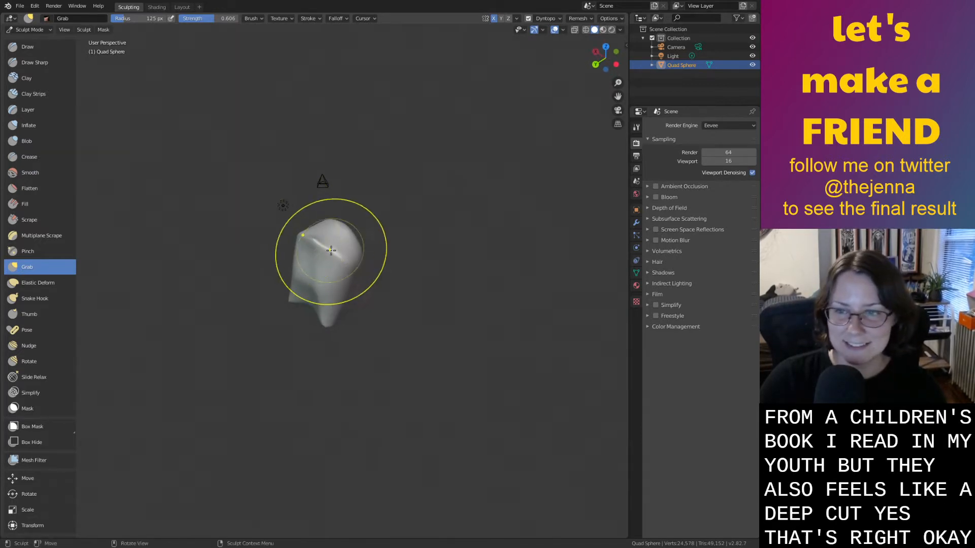
pyautogui.moveTo(330, 249); pyautogui.dragTo(378, 228, button='middle')
pyautogui.keyDown('shift'); pyautogui.moveTo(326, 259); pyautogui.dragTo(331, 290); pyautogui.keyUp('shift')
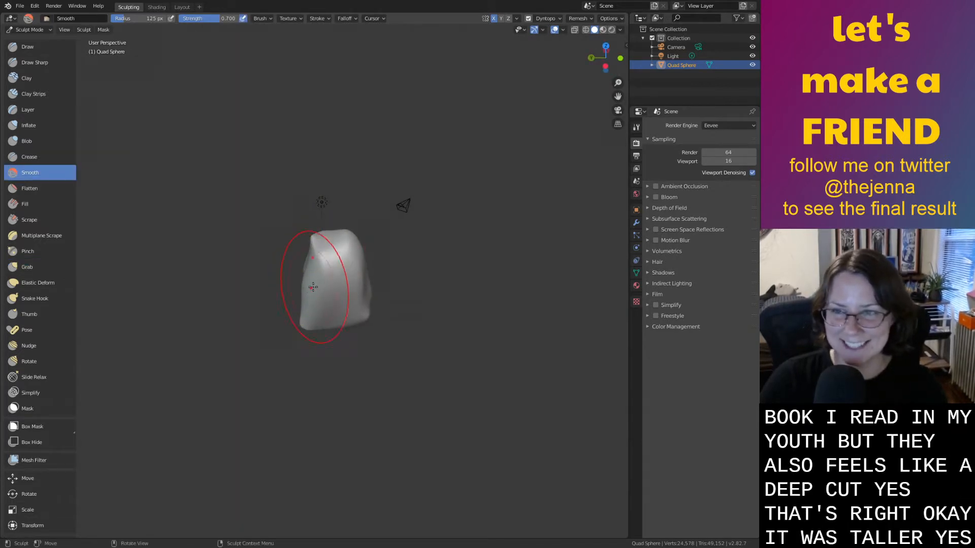
# Pull the underside and lower corners of the form outward and down with the Grab brush to fill out the base.
pyautogui.press('g')
pyautogui.moveTo(365, 293); pyautogui.dragTo(333, 313, button='middle')
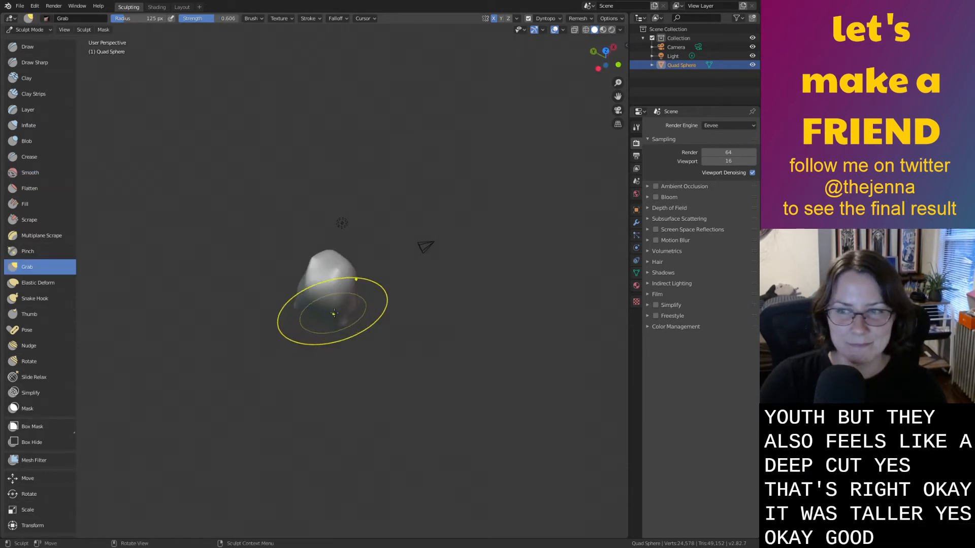
pyautogui.moveTo(418, 302); pyautogui.dragTo(419, 302)
pyautogui.moveTo(417, 303); pyautogui.dragTo(411, 218, button='middle')
pyautogui.moveTo(360, 300); pyautogui.dragTo(411, 328)
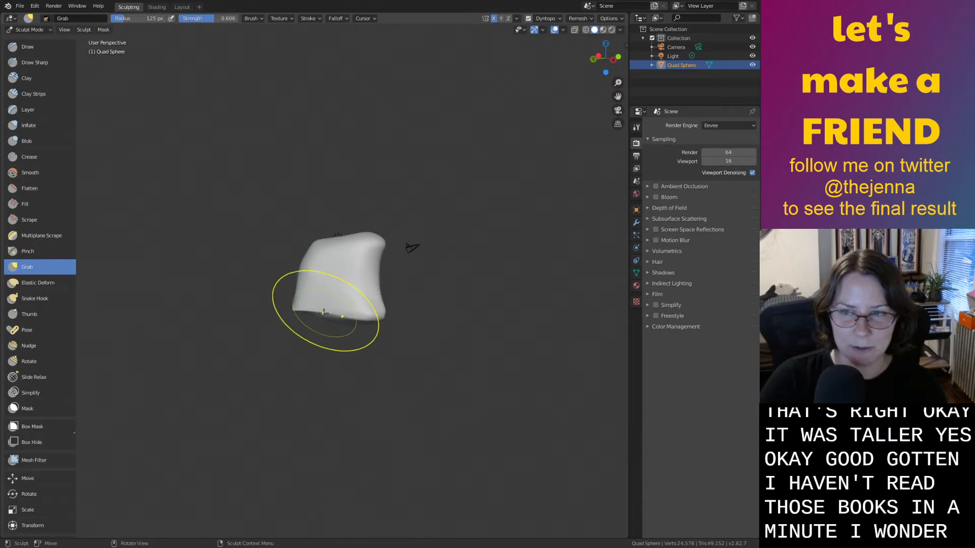
pyautogui.moveTo(326, 305); pyautogui.dragTo(325, 345)
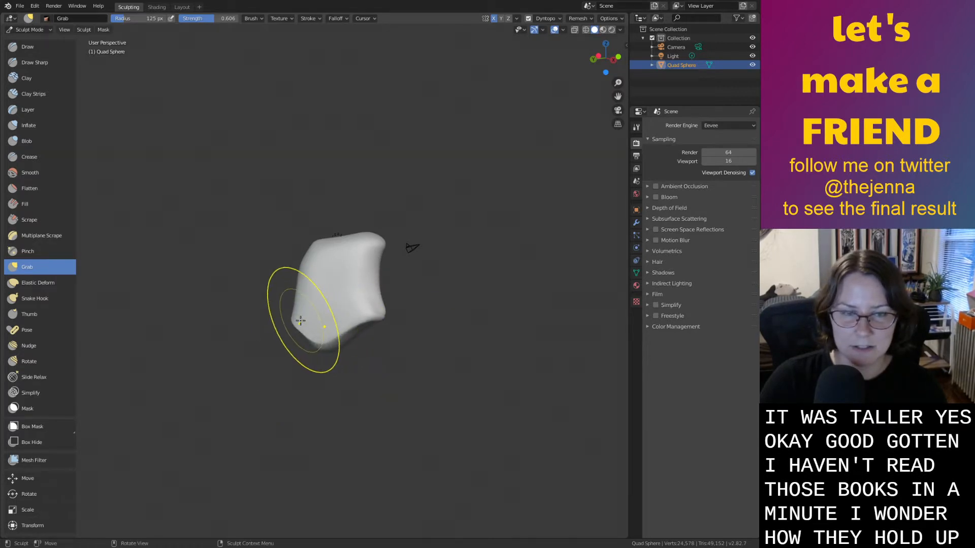
pyautogui.moveTo(338, 338); pyautogui.dragTo(330, 365)
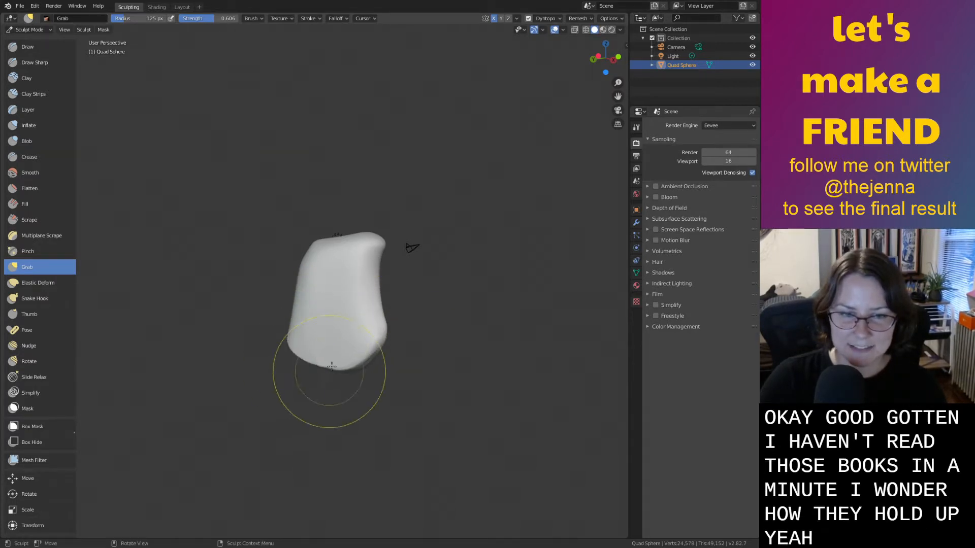
# Widen the form's narrow side profile by pulling its lower and upper portions outward with the Grab brush.
pyautogui.moveTo(377, 337); pyautogui.dragTo(378, 336, button='middle')
pyautogui.moveTo(303, 361); pyautogui.dragTo(269, 357, button='middle')
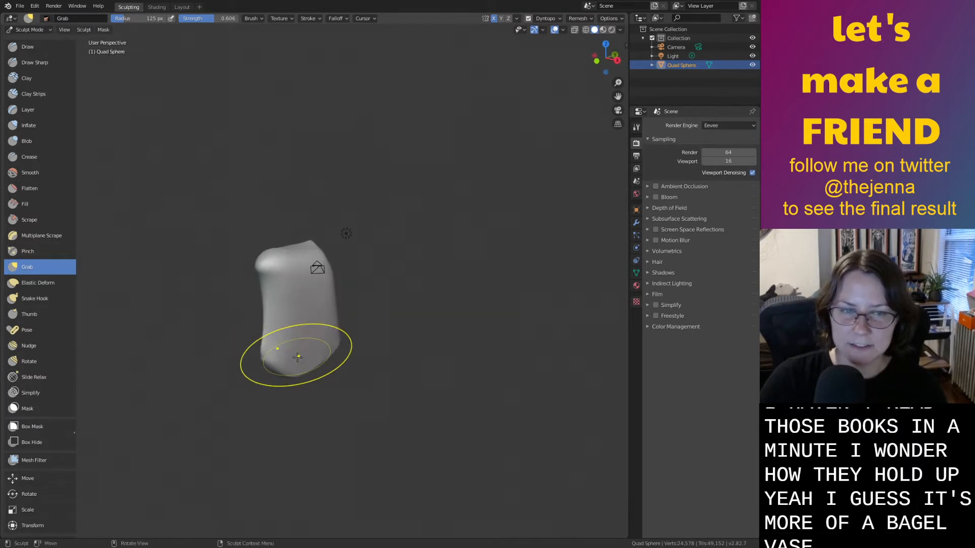
pyautogui.moveTo(296, 354); pyautogui.dragTo(336, 355)
pyautogui.moveTo(357, 352); pyautogui.dragTo(410, 350, button='middle')
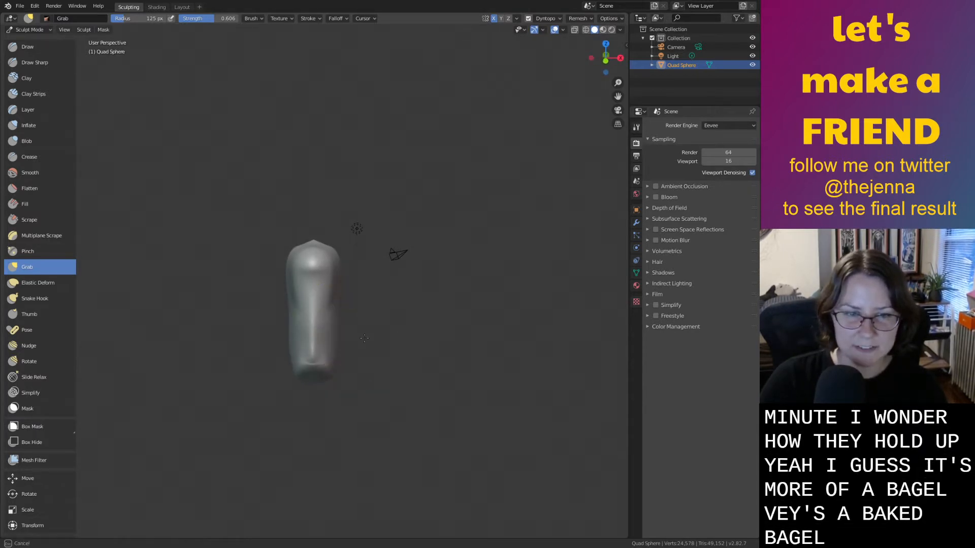
pyautogui.moveTo(343, 370); pyautogui.dragTo(338, 378)
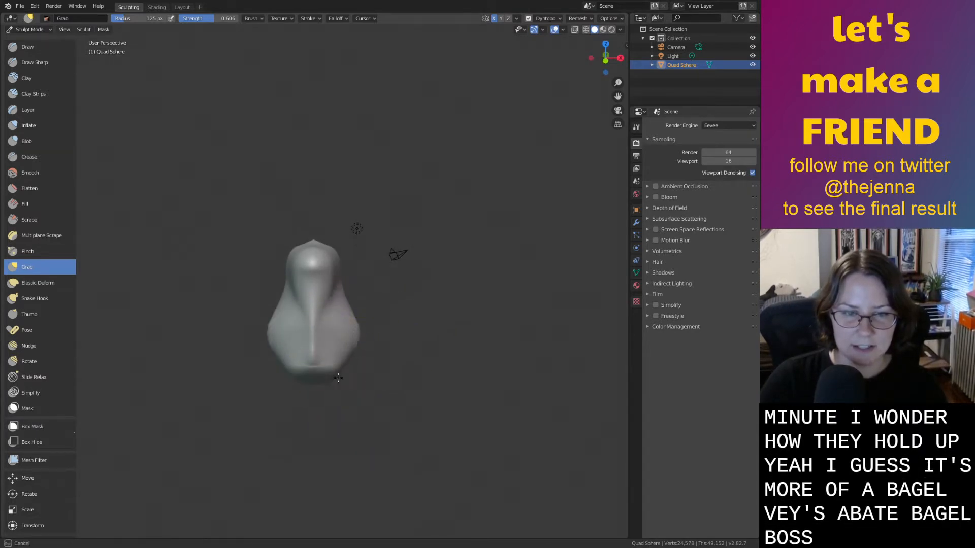
pyautogui.moveTo(386, 261); pyautogui.dragTo(399, 263)
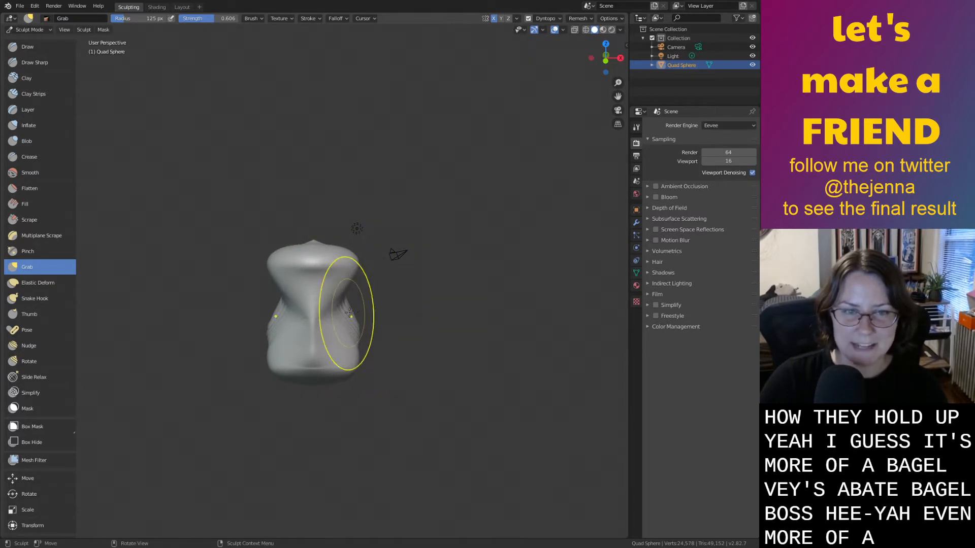
# Smooth the pinched waist, the top and the lower edge into an even rounded block with the Smooth brush.
pyautogui.moveTo(402, 304)
pyautogui.mouseDown(button='middle')
pyautogui.moveTo(317, 312)
pyautogui.moveTo(294, 291)
pyautogui.mouseUp(button='middle')
pyautogui.press('s')
pyautogui.moveTo(294, 292); pyautogui.dragTo(356, 318)
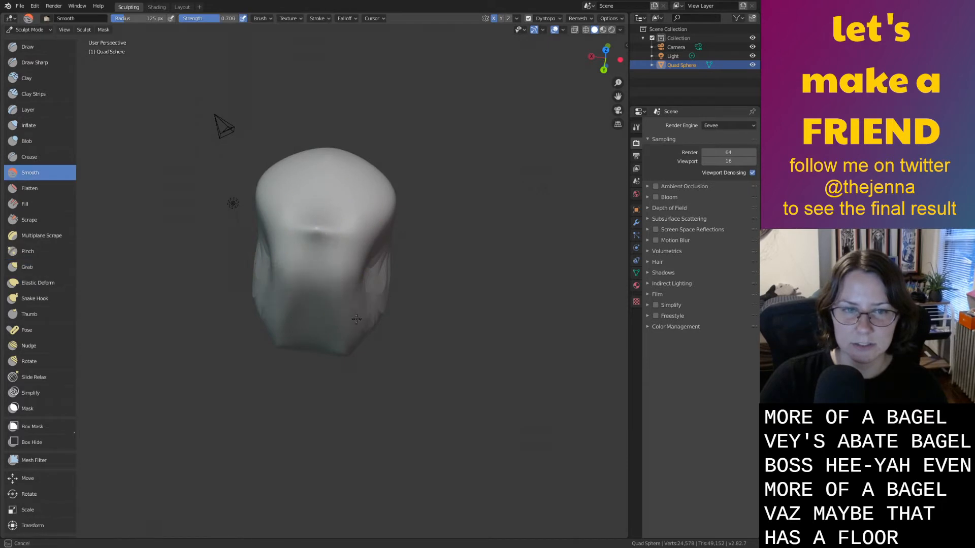
pyautogui.moveTo(379, 202); pyautogui.dragTo(353, 211)
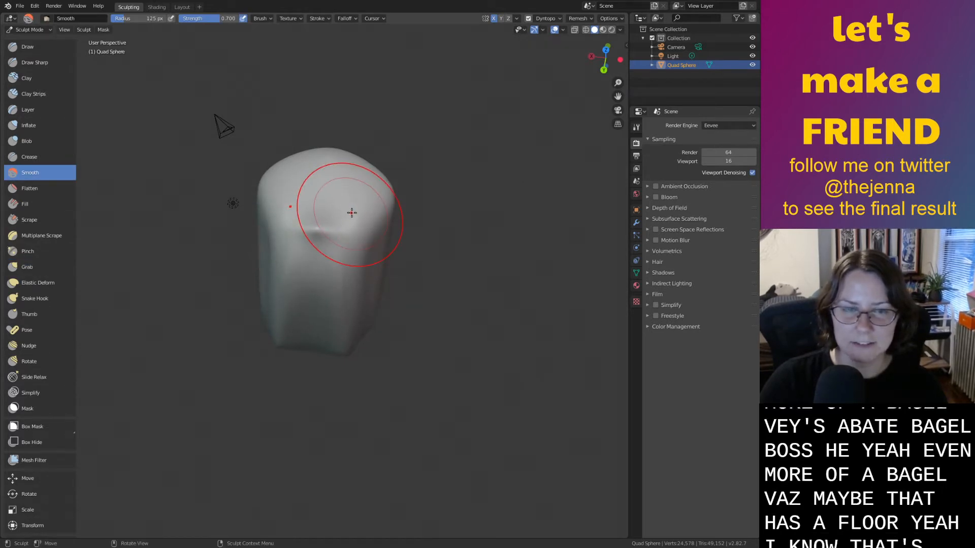
pyautogui.moveTo(352, 211); pyautogui.dragTo(243, 199, button='middle')
pyautogui.moveTo(355, 375)
pyautogui.mouseDown()
pyautogui.moveTo(391, 376)
pyautogui.moveTo(350, 385)
pyautogui.mouseUp()
pyautogui.moveTo(350, 386); pyautogui.dragTo(298, 320, button='middle')
# Pull the lower edge down, the side outward and the top corner upward with the Grab brush.
pyautogui.press('g')
pyautogui.scroll(-5, 289, 371)
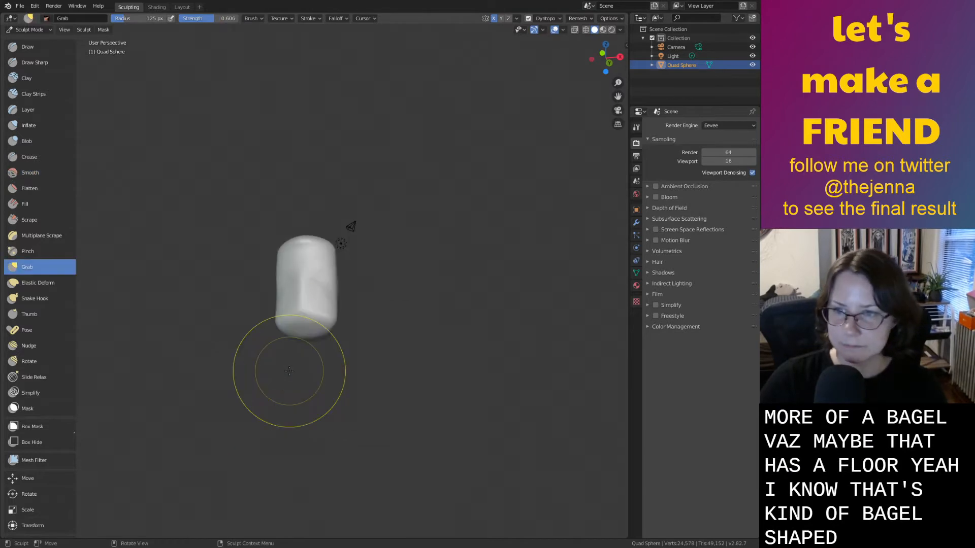
pyautogui.moveTo(262, 374); pyautogui.dragTo(374, 411, button='middle')
pyautogui.moveTo(332, 327); pyautogui.dragTo(335, 336)
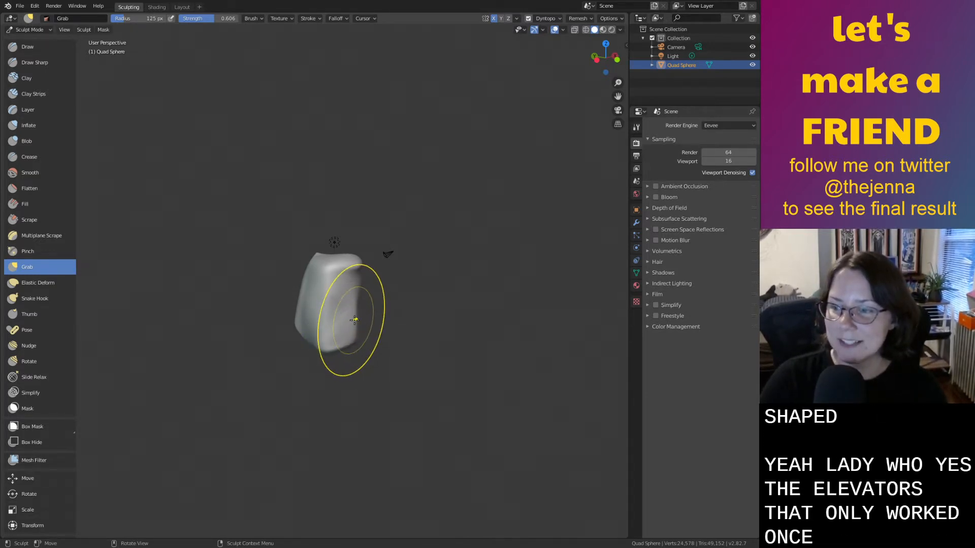
pyautogui.moveTo(397, 317)
pyautogui.mouseDown(button='middle')
pyautogui.moveTo(397, 331)
pyautogui.moveTo(376, 332)
pyautogui.mouseUp(button='middle')
pyautogui.moveTo(359, 309); pyautogui.dragTo(425, 294)
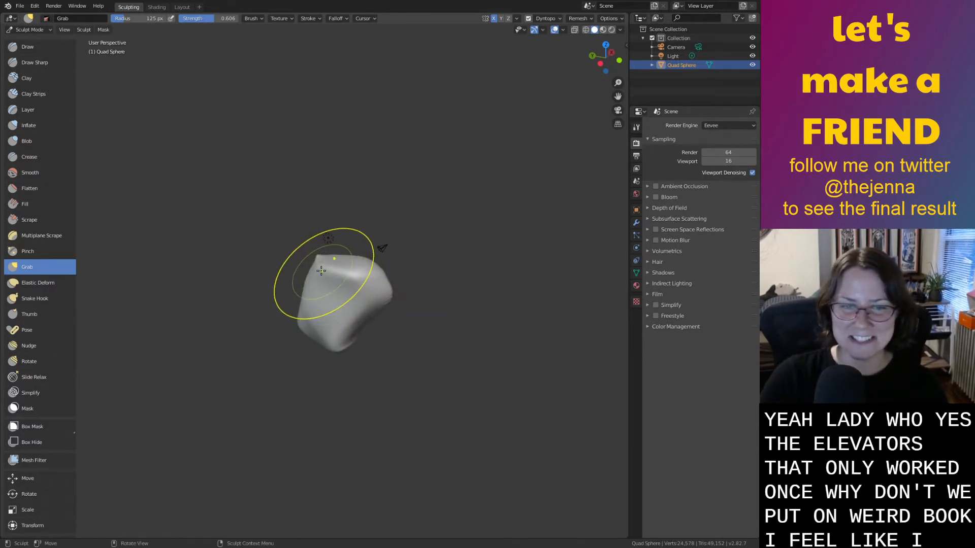
pyautogui.moveTo(323, 270)
pyautogui.mouseDown()
pyautogui.moveTo(300, 231)
pyautogui.moveTo(335, 198)
pyautogui.mouseUp()
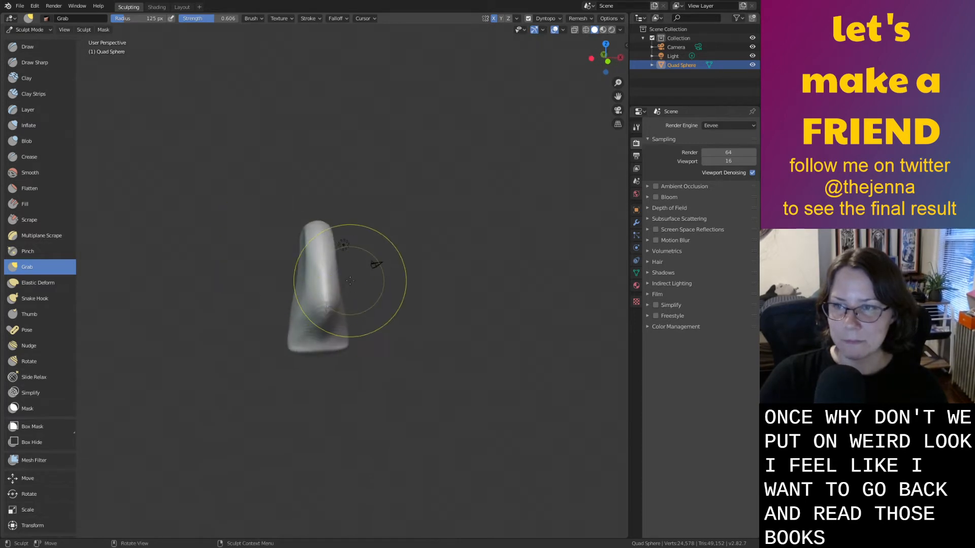
pyautogui.scroll(2, 332, 240)
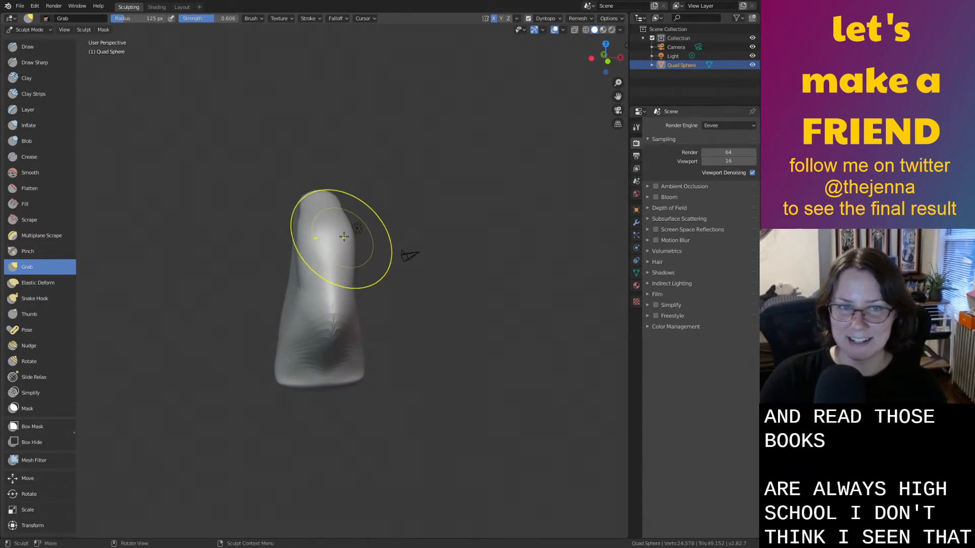
pyautogui.moveTo(346, 237); pyautogui.dragTo(388, 234)
pyautogui.hotkey('ctrl', 'z')
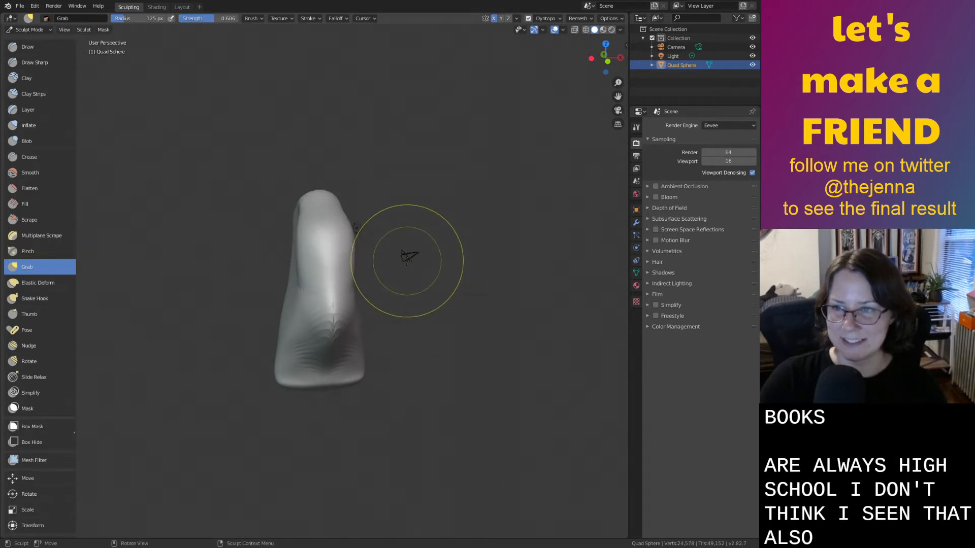
# Thicken the form from several sides by pulling its middle outward with the Grab brush.
pyautogui.scroll(-2, 396, 262)
pyautogui.moveTo(397, 262); pyautogui.dragTo(481, 276, button='middle')
pyautogui.moveTo(482, 276); pyautogui.dragTo(482, 275)
pyautogui.moveTo(331, 321); pyautogui.dragTo(448, 322)
pyautogui.moveTo(447, 321); pyautogui.dragTo(390, 256, button='middle')
pyautogui.moveTo(323, 300); pyautogui.dragTo(423, 316)
pyautogui.moveTo(382, 321); pyautogui.dragTo(307, 316, button='middle')
# Smooth the rippled surface left by the pulled-out sides with the Smooth brush.
pyautogui.keyDown('shift'); pyautogui.moveTo(297, 312); pyautogui.dragTo(296, 247); pyautogui.keyUp('shift')
pyautogui.moveTo(319, 332); pyautogui.dragTo(325, 253, button='middle')
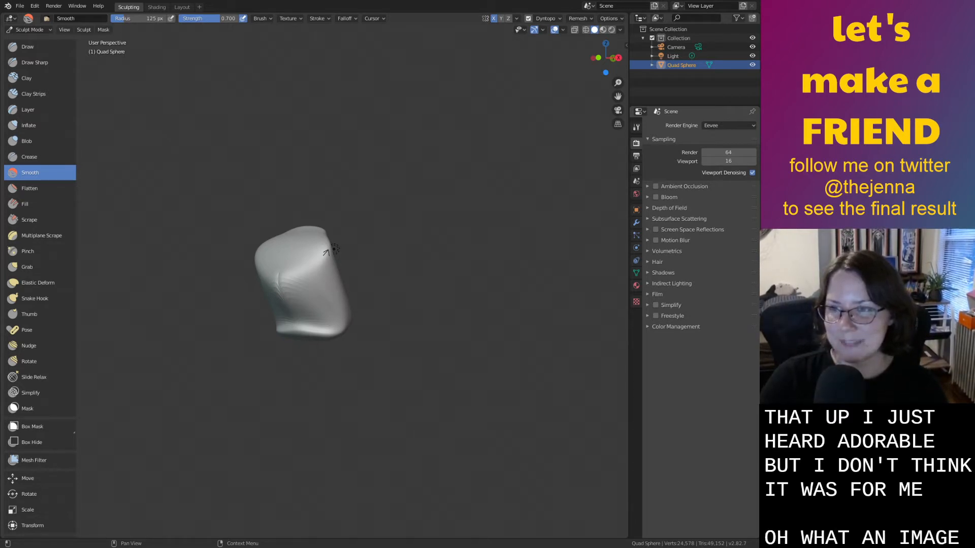
pyautogui.scroll(3, 325, 253)
pyautogui.moveTo(320, 201); pyautogui.dragTo(219, 190, button='middle')
pyautogui.moveTo(275, 316); pyautogui.dragTo(327, 339, button='middle')
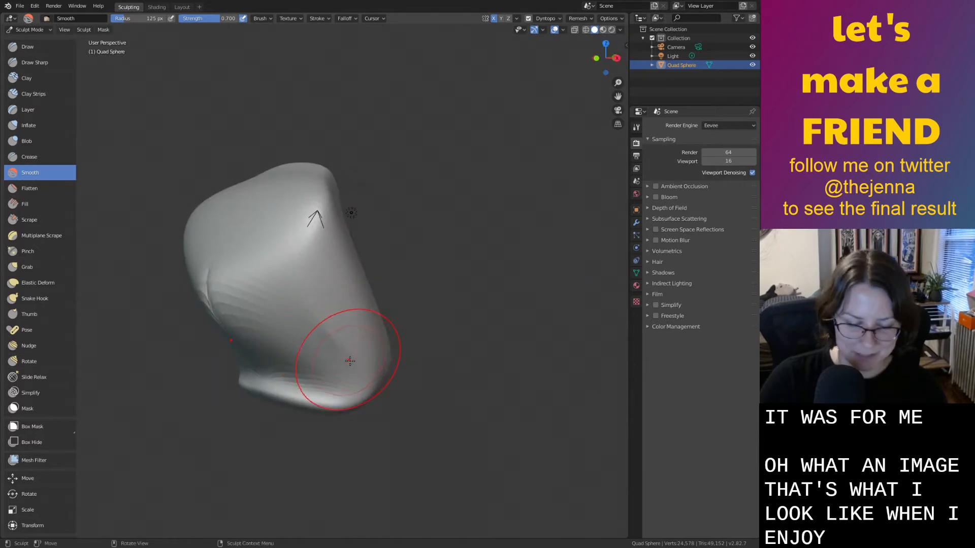
# Push the underside up into the body and adjust the lower corner with the Grab brush.
pyautogui.press('g')
pyautogui.scroll(-3, 341, 371)
pyautogui.moveTo(312, 347); pyautogui.dragTo(325, 309)
pyautogui.moveTo(330, 292); pyautogui.dragTo(303, 279, button='middle')
pyautogui.moveTo(337, 313); pyautogui.dragTo(342, 309)
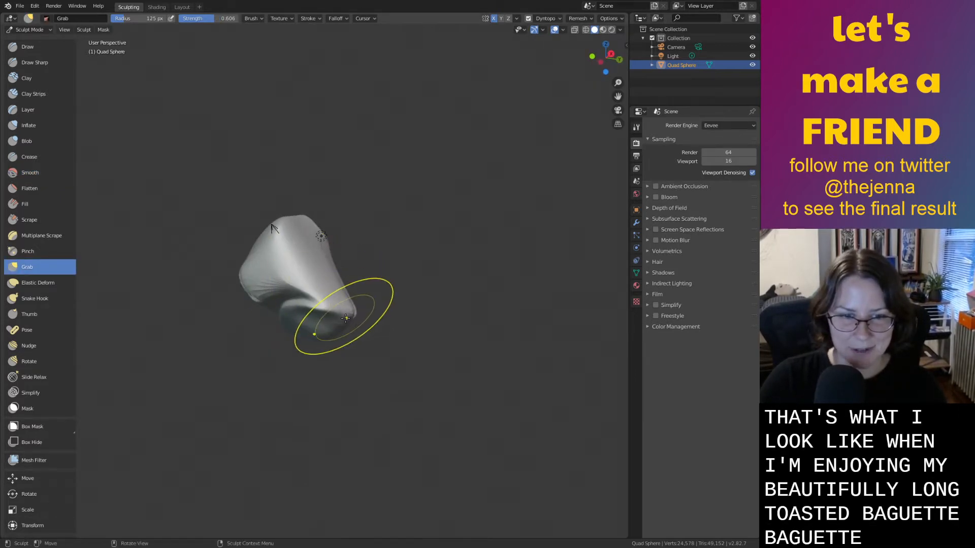
# Pull the hollowed underside back down below the body with the Grab brush.
pyautogui.press('s')
pyautogui.moveTo(327, 312)
pyautogui.mouseDown(button='middle')
pyautogui.moveTo(423, 338)
pyautogui.moveTo(403, 307)
pyautogui.mouseUp(button='middle')
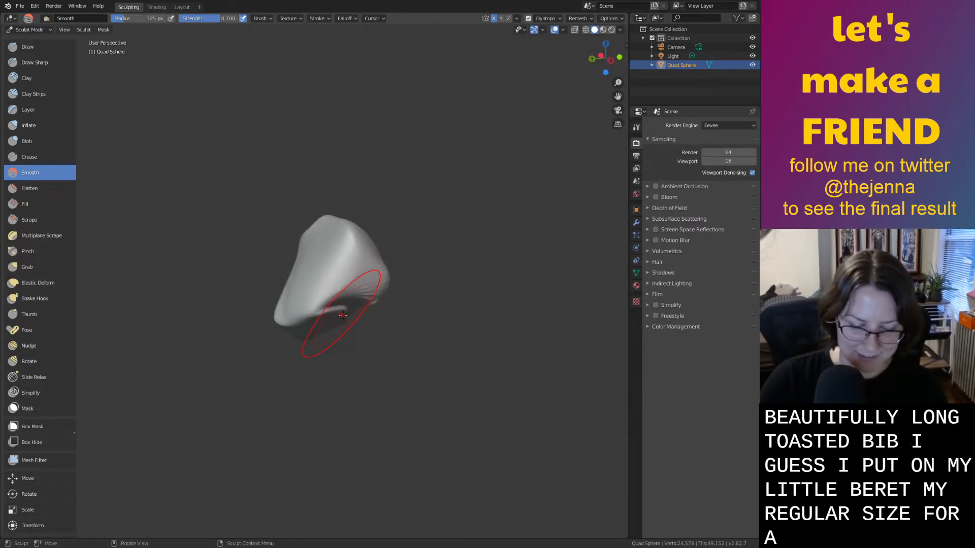
pyautogui.press('g')
pyautogui.moveTo(326, 304); pyautogui.dragTo(339, 367)
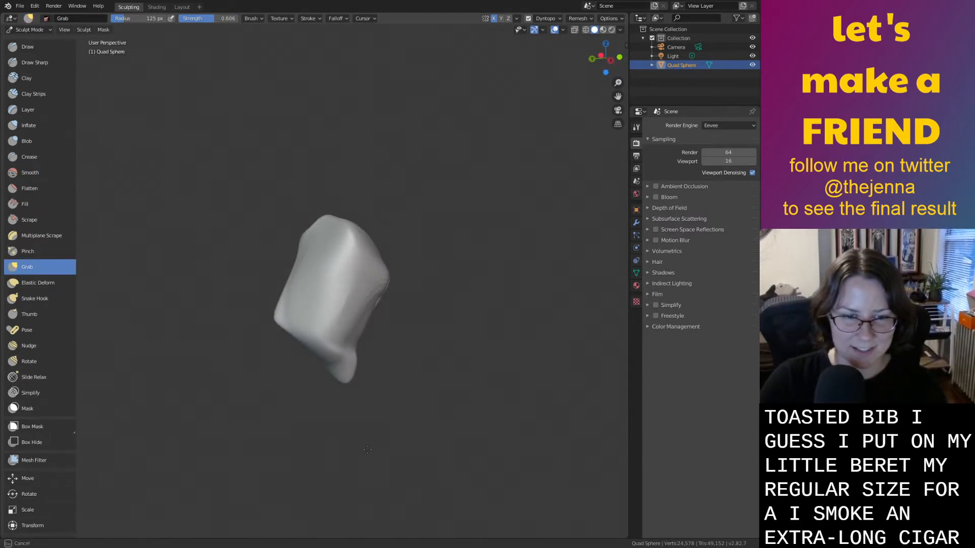
pyautogui.moveTo(345, 457); pyautogui.dragTo(312, 402, button='middle')
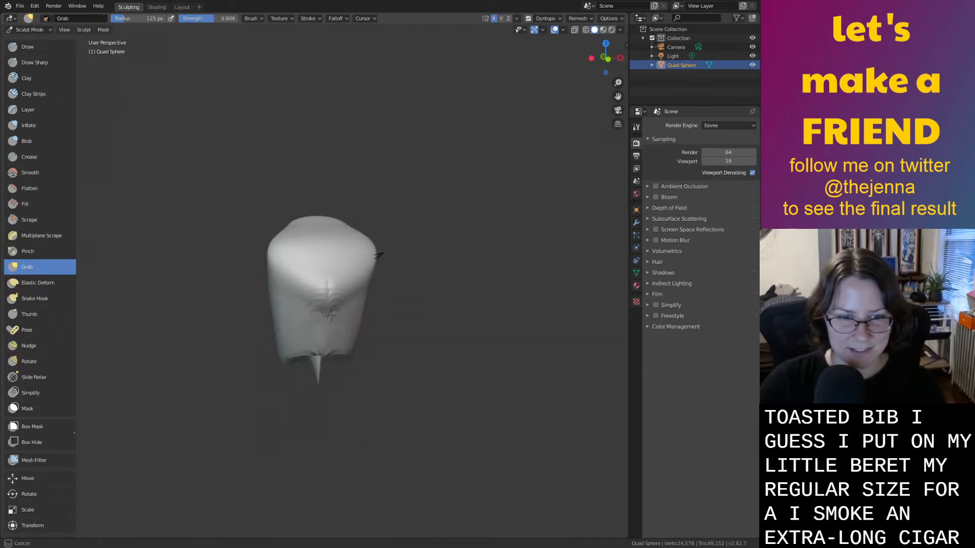
# Smooth the pointed protrusion and creases on the underside and lower front with the Smooth brush.
pyautogui.moveTo(295, 347); pyautogui.dragTo(298, 264, button='middle')
pyautogui.press('s')
pyautogui.moveTo(300, 264); pyautogui.dragTo(339, 298)
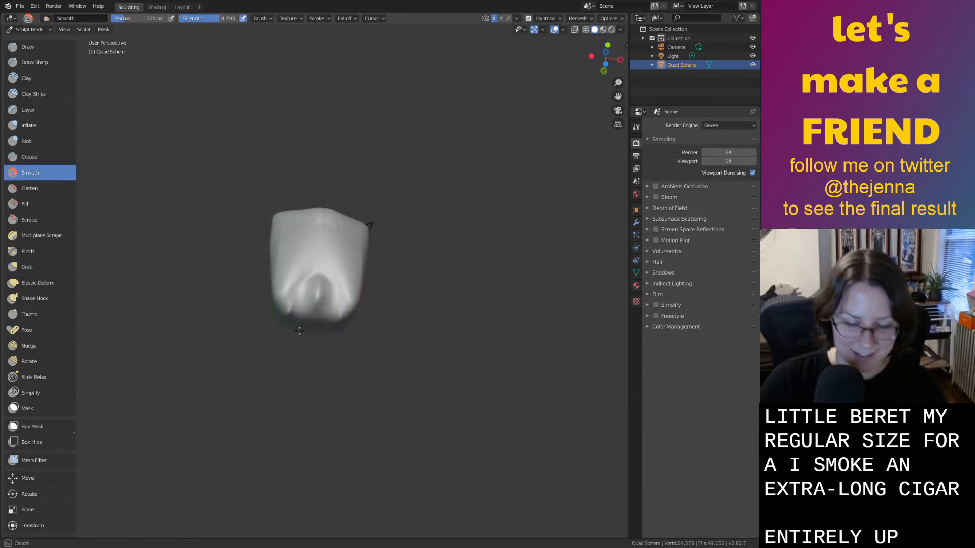
pyautogui.moveTo(284, 318); pyautogui.dragTo(290, 309)
pyautogui.moveTo(290, 315); pyautogui.dragTo(288, 352, button='middle')
# Pull two mirrored legs down from the bottom corners and raise the crotch between them with the Grab brush.
pyautogui.press('g')
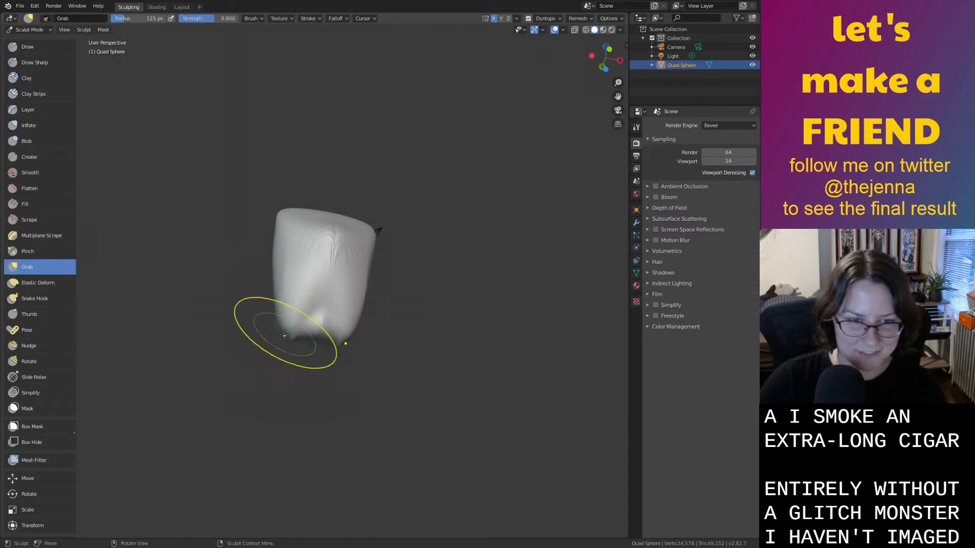
pyautogui.moveTo(285, 333)
pyautogui.mouseDown()
pyautogui.moveTo(271, 336)
pyautogui.moveTo(242, 483)
pyautogui.mouseUp()
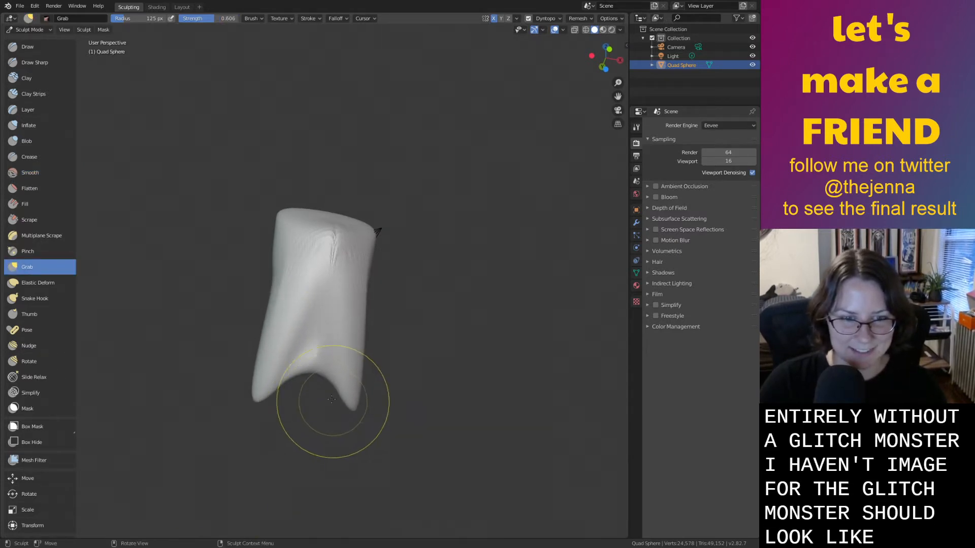
pyautogui.moveTo(323, 361); pyautogui.dragTo(328, 289)
# Push the rippled front of the torso inward and pull the upper back downward with the Grab brush.
pyautogui.moveTo(329, 285); pyautogui.dragTo(387, 335, button='middle')
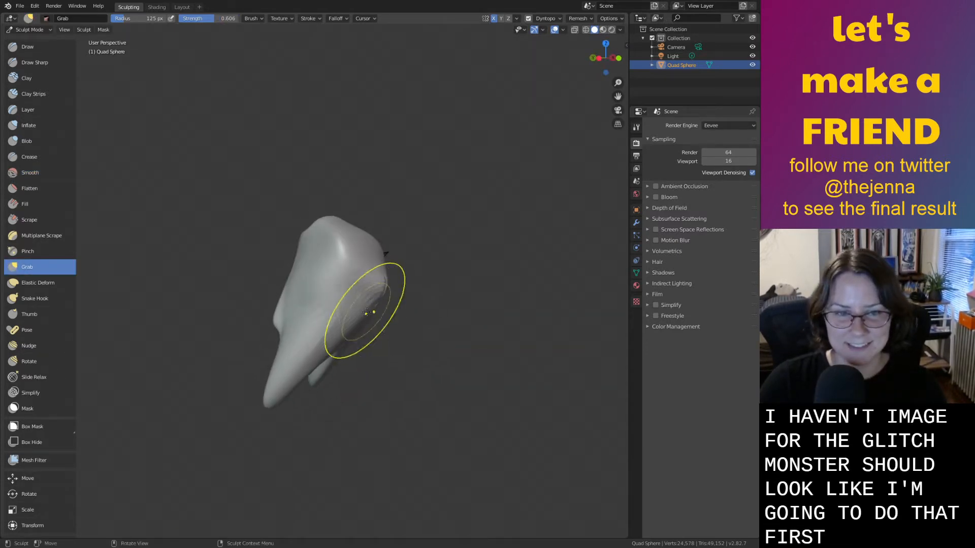
pyautogui.moveTo(367, 312); pyautogui.dragTo(308, 299)
pyautogui.moveTo(361, 352)
pyautogui.mouseDown(button='middle')
pyautogui.moveTo(348, 313)
pyautogui.moveTo(320, 318)
pyautogui.moveTo(322, 330)
pyautogui.mouseUp(button='middle')
pyautogui.hotkey('shift', 's')
pyautogui.press('g')
pyautogui.moveTo(320, 240); pyautogui.dragTo(312, 287)
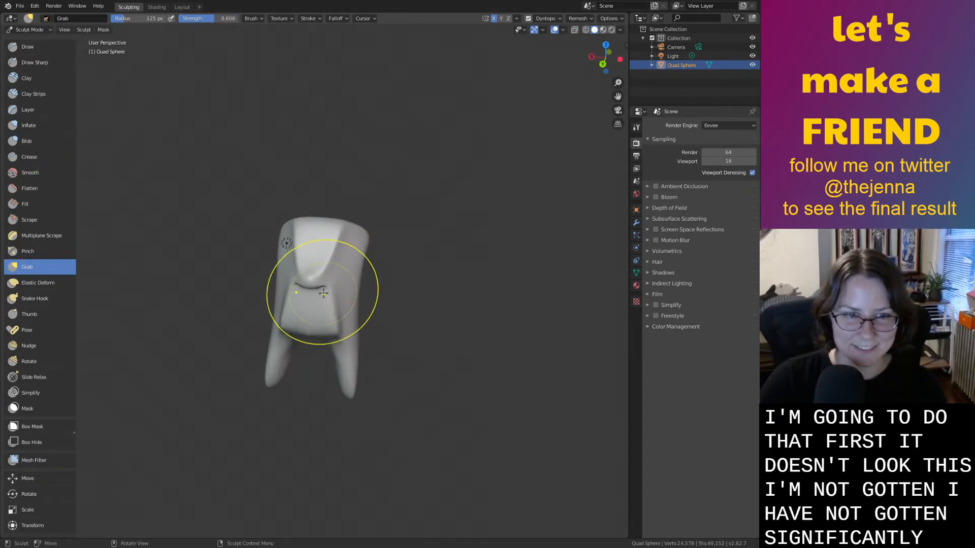
pyautogui.hotkey('shift', 's')
pyautogui.press('i')
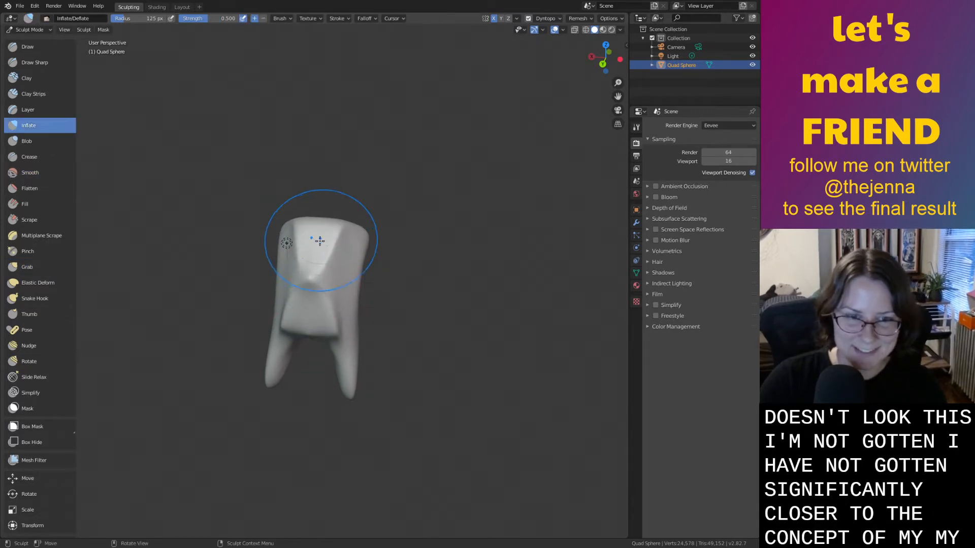
pyautogui.moveTo(305, 246)
pyautogui.mouseDown()
pyautogui.moveTo(325, 323)
pyautogui.moveTo(321, 268)
pyautogui.moveTo(325, 300)
pyautogui.mouseUp()
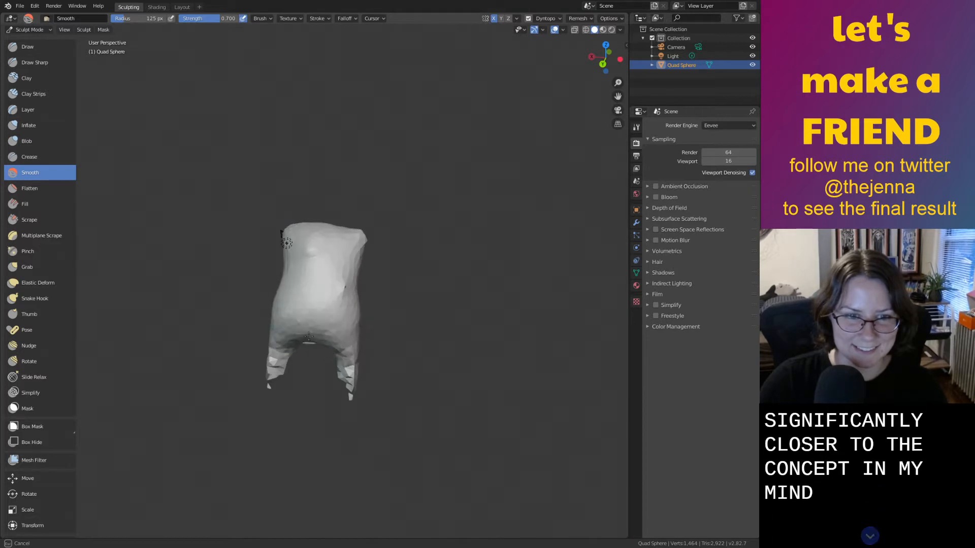
pyautogui.hotkey('ctrl', 'z')
pyautogui.hotkey('ctrl', 'z')
pyautogui.hotkey('ctrl', 'z')
pyautogui.hotkey('ctrl', 'z')
pyautogui.hotkey('ctrl', 'z')
pyautogui.hotkey('ctrl', 'z')
# Reshape the torso and bend and spread the two legs with the Grab brush.
pyautogui.moveTo(488, 330)
pyautogui.mouseDown(button='middle')
pyautogui.moveTo(276, 332)
pyautogui.moveTo(280, 306)
pyautogui.moveTo(377, 303)
pyautogui.mouseUp(button='middle')
pyautogui.press('g')
pyautogui.moveTo(377, 303); pyautogui.dragTo(352, 248)
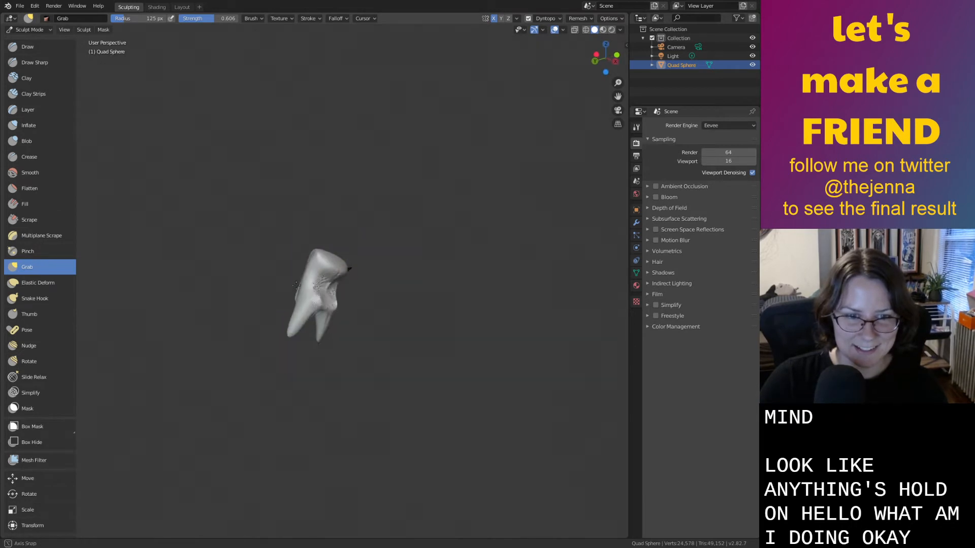
pyautogui.moveTo(349, 321); pyautogui.dragTo(353, 333)
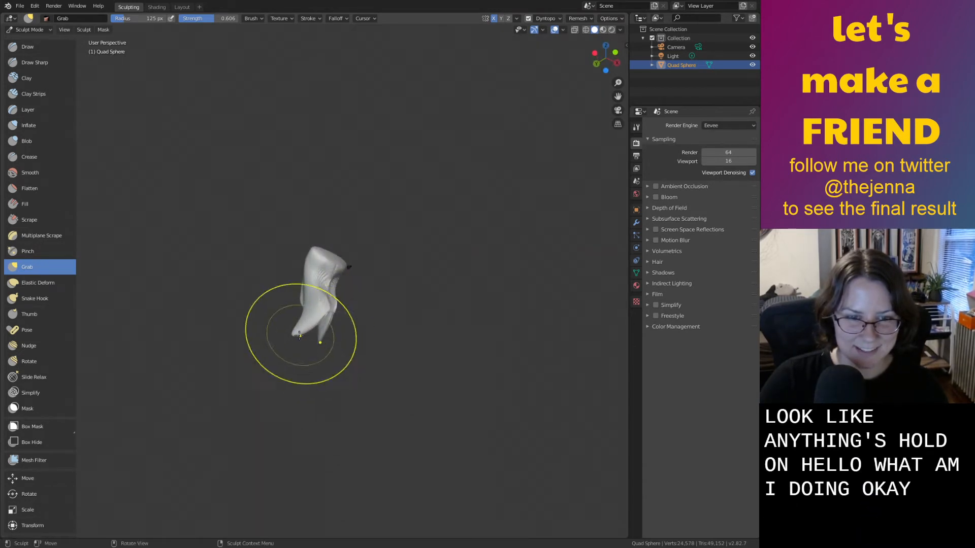
pyautogui.moveTo(321, 357); pyautogui.dragTo(496, 395, button='middle')
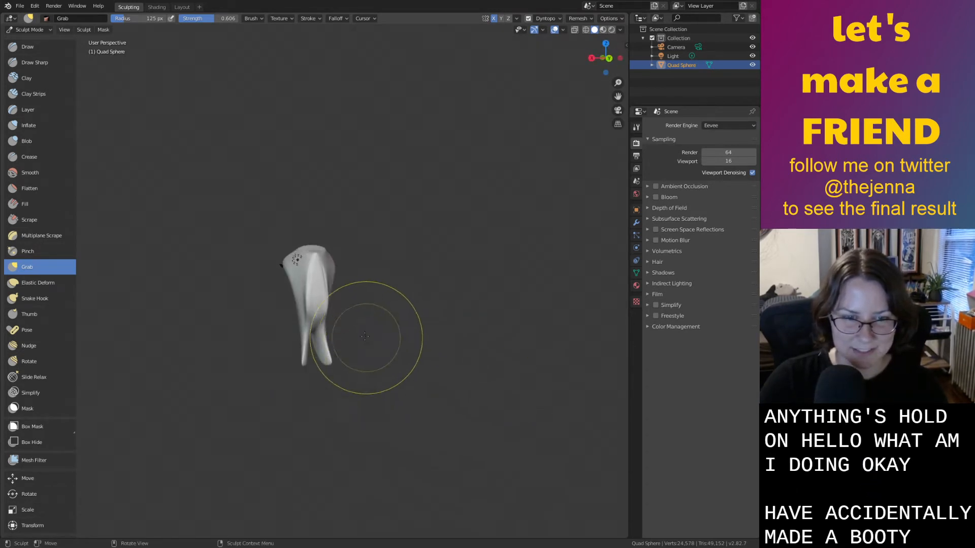
pyautogui.moveTo(365, 336); pyautogui.dragTo(358, 356, button='middle')
pyautogui.moveTo(333, 397); pyautogui.dragTo(364, 394)
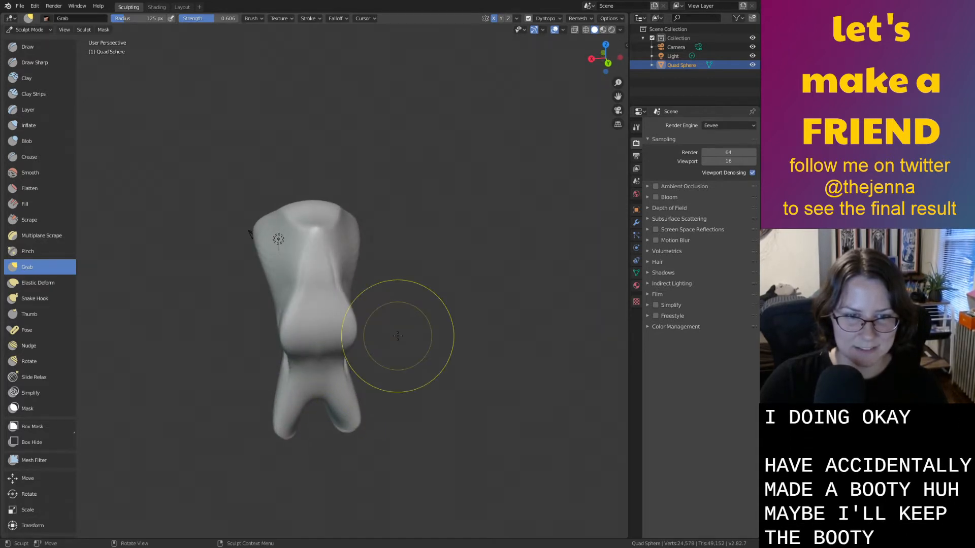
# Pull the hips outward and lengthen the legs downward with the Grab brush.
pyautogui.scroll(-3, 363, 299)
pyautogui.moveTo(331, 316); pyautogui.dragTo(364, 314)
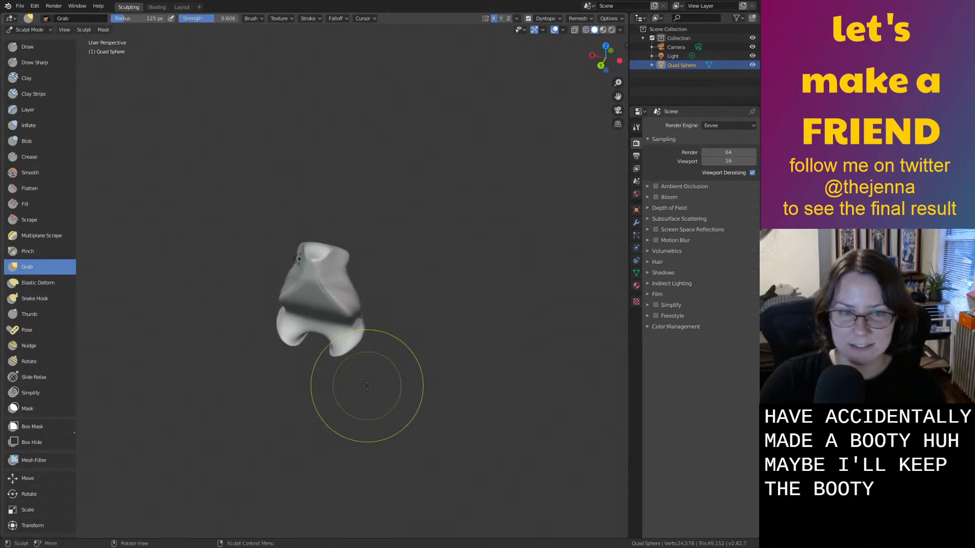
pyautogui.moveTo(367, 386); pyautogui.dragTo(369, 367, button='middle')
pyautogui.moveTo(343, 365); pyautogui.dragTo(357, 471)
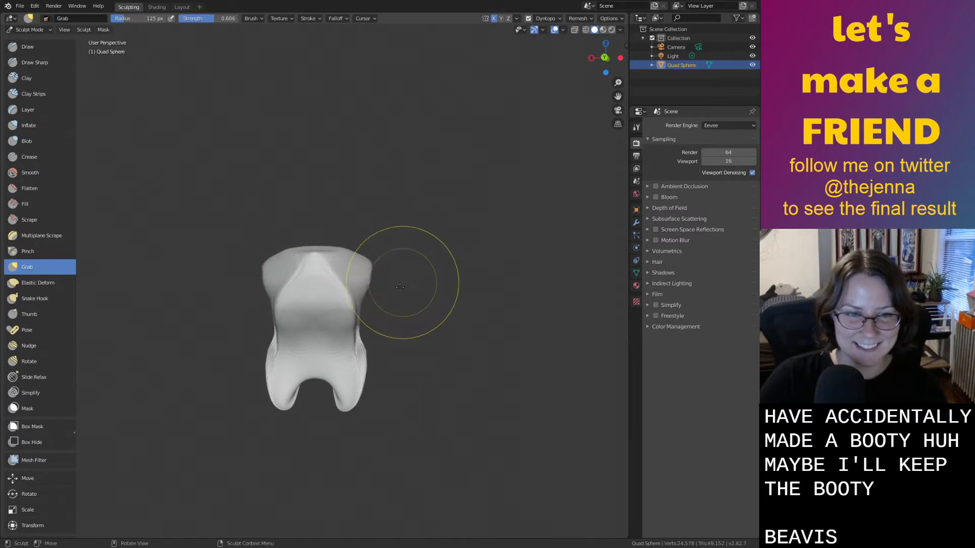
# Smooth away the ripples on the torso's front and even out the hips and legs with the Smooth brush.
pyautogui.moveTo(399, 288); pyautogui.dragTo(481, 301, button='middle')
pyautogui.moveTo(360, 299); pyautogui.dragTo(414, 294, button='middle')
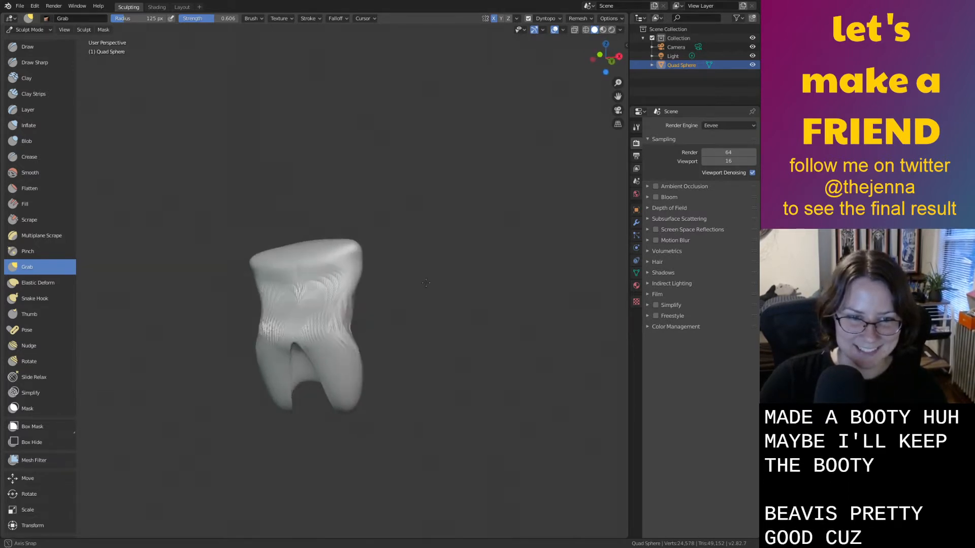
pyautogui.press('s')
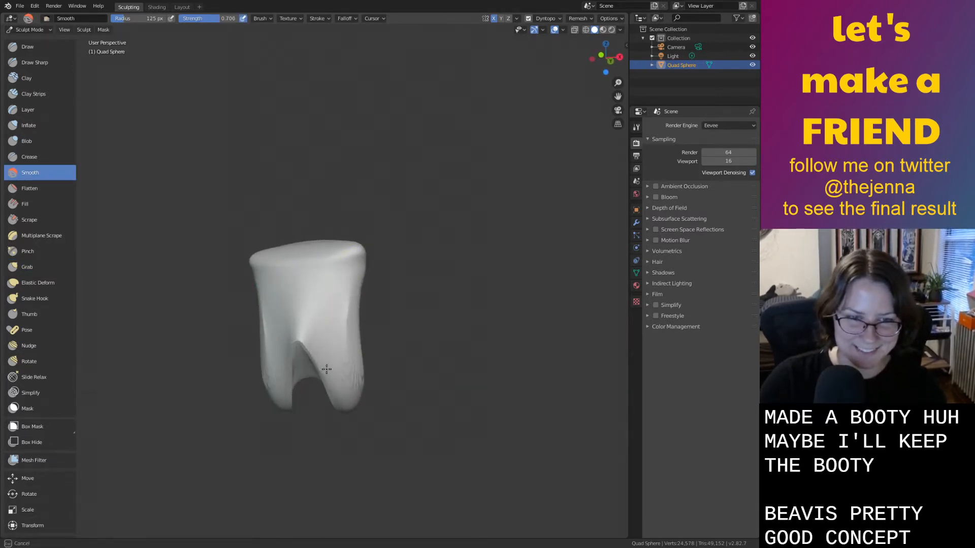
pyautogui.moveTo(322, 305); pyautogui.dragTo(279, 390, button='middle')
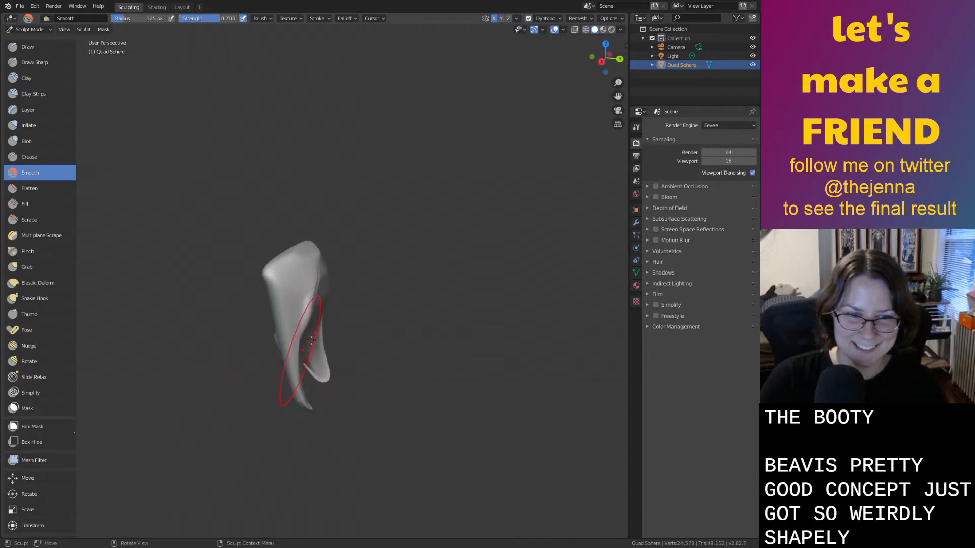
pyautogui.moveTo(285, 353); pyautogui.dragTo(297, 345, button='middle')
pyautogui.scroll(2, 298, 342)
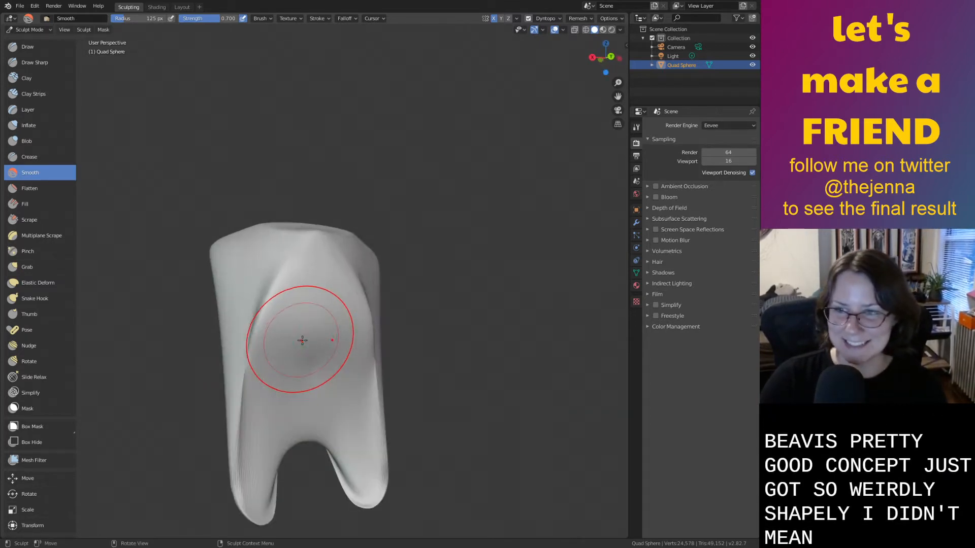
# Fill out the back, front and legs of the body with the Inflate brush.
pyautogui.press('i')
pyautogui.moveTo(322, 272)
pyautogui.mouseDown()
pyautogui.moveTo(299, 200)
pyautogui.moveTo(358, 291)
pyautogui.mouseUp()
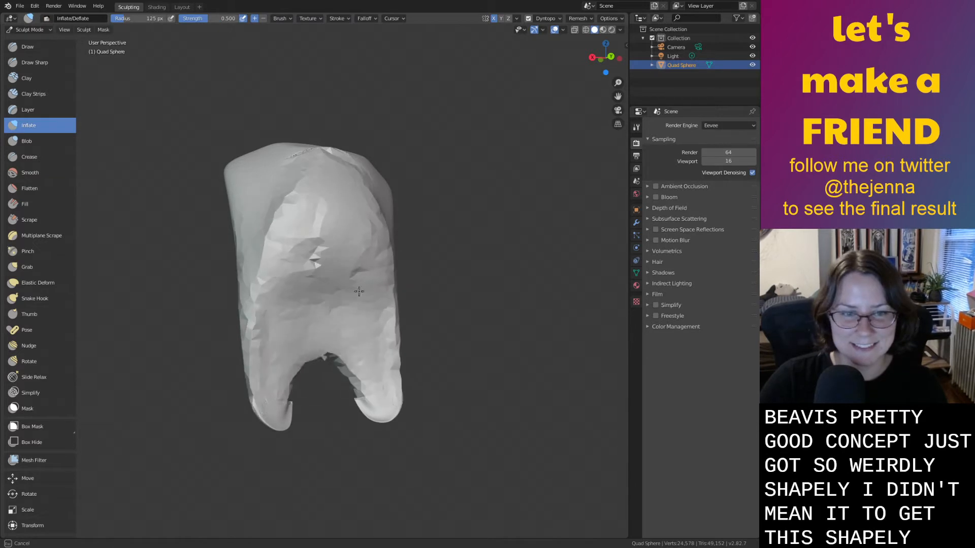
pyautogui.moveTo(311, 360)
pyautogui.mouseDown()
pyautogui.moveTo(279, 381)
pyautogui.moveTo(316, 257)
pyautogui.moveTo(283, 204)
pyautogui.moveTo(263, 366)
pyautogui.mouseUp()
pyautogui.moveTo(263, 366); pyautogui.dragTo(435, 381, button='middle')
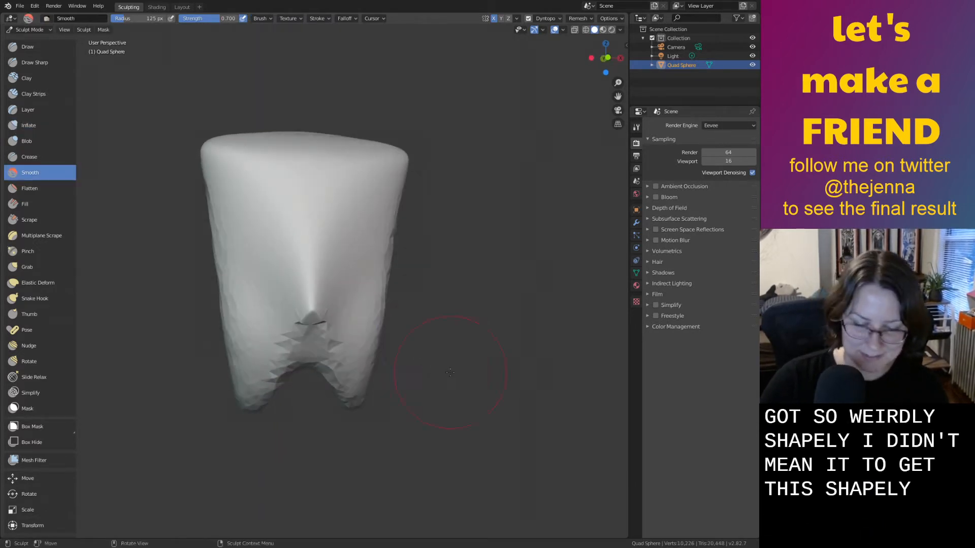
pyautogui.moveTo(357, 294)
pyautogui.mouseDown()
pyautogui.moveTo(355, 272)
pyautogui.moveTo(223, 261)
pyautogui.moveTo(282, 250)
pyautogui.mouseUp()
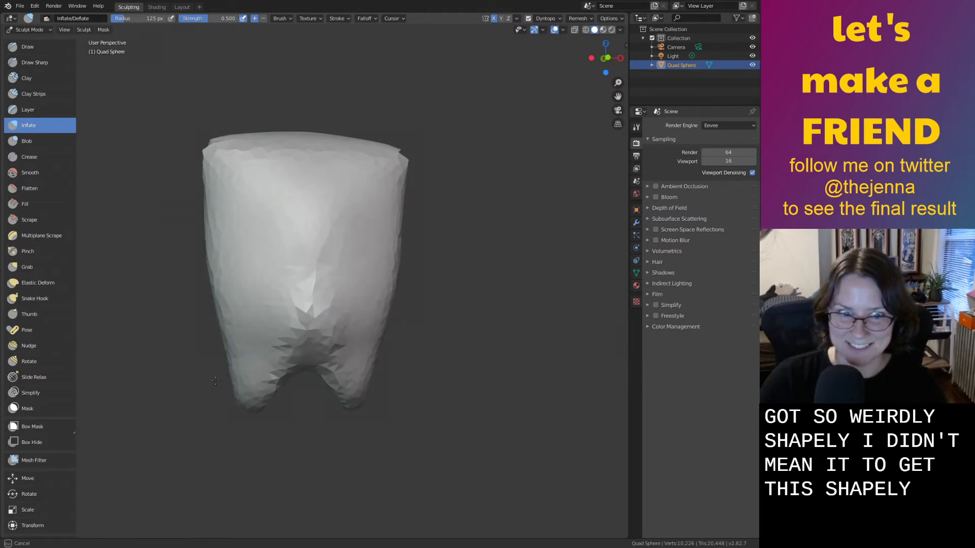
pyautogui.moveTo(215, 381)
pyautogui.mouseDown()
pyautogui.moveTo(327, 163)
pyautogui.moveTo(299, 195)
pyautogui.moveTo(259, 350)
pyautogui.moveTo(297, 390)
pyautogui.moveTo(329, 160)
pyautogui.moveTo(337, 212)
pyautogui.moveTo(377, 194)
pyautogui.moveTo(249, 337)
pyautogui.mouseUp()
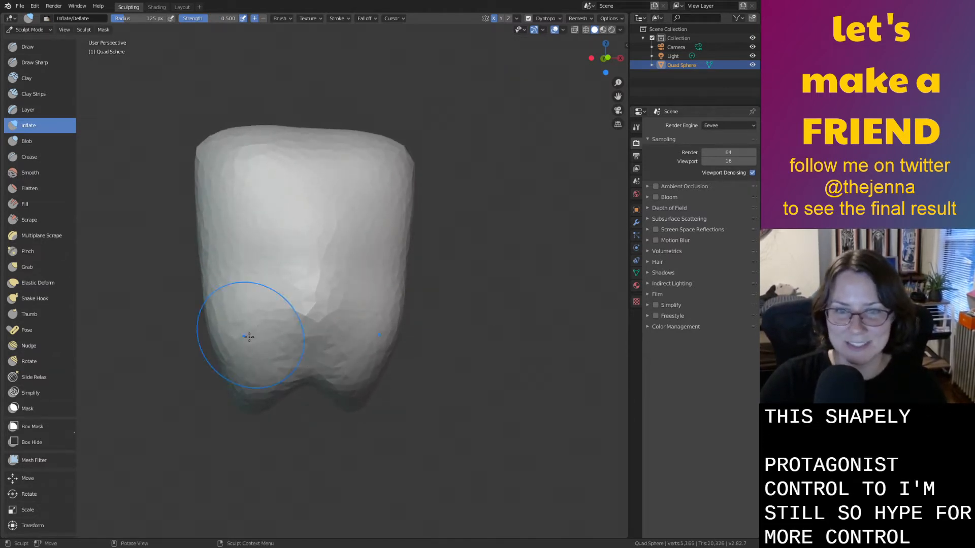
# Puff up the side and lower part of the torso with the Inflate brush.
pyautogui.scroll(-4, 249, 337)
pyautogui.moveTo(417, 231); pyautogui.dragTo(273, 243, button='middle')
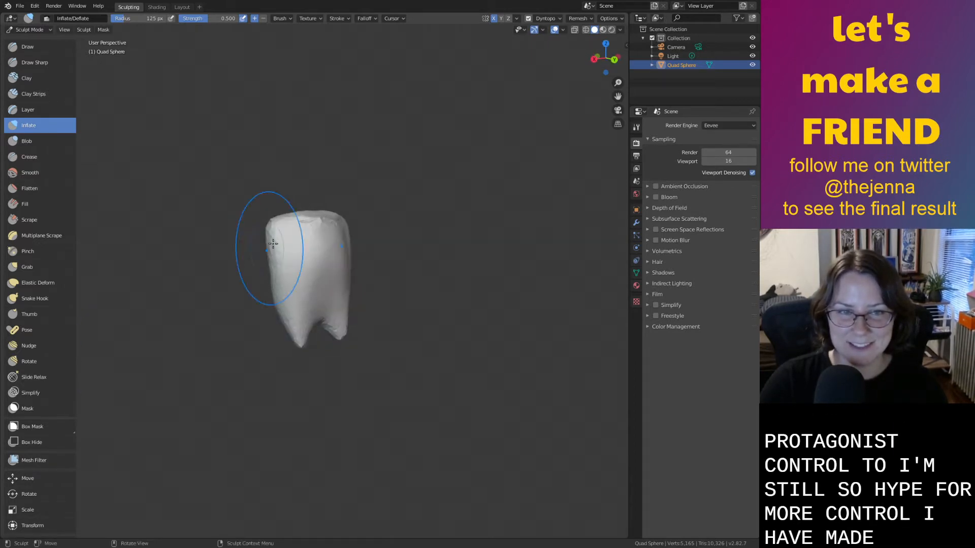
pyautogui.moveTo(272, 243); pyautogui.dragTo(323, 319)
pyautogui.moveTo(309, 375); pyautogui.dragTo(289, 356, button='middle')
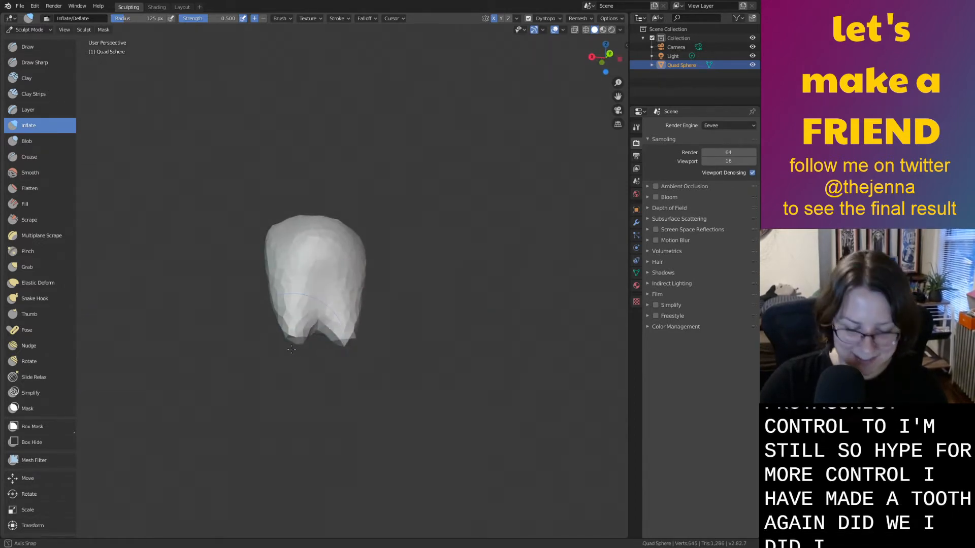
# Pull the two mirrored leg ends downward with the Grab brush to lengthen the legs.
pyautogui.press('g')
pyautogui.scroll(3, 289, 334)
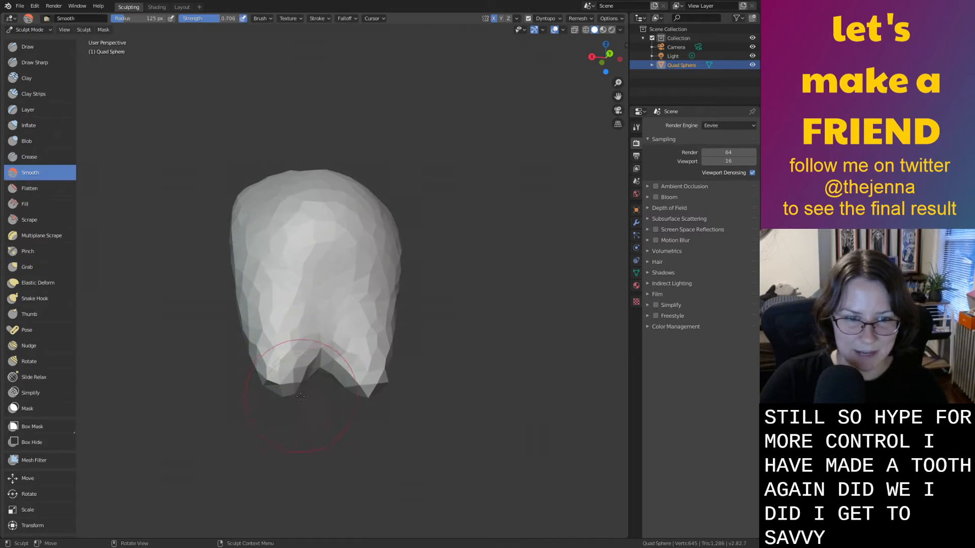
pyautogui.moveTo(281, 395)
pyautogui.mouseDown()
pyautogui.moveTo(285, 470)
pyautogui.moveTo(262, 515)
pyautogui.mouseUp()
pyautogui.scroll(-1, 264, 437)
pyautogui.moveTo(259, 442); pyautogui.dragTo(278, 425, button='middle')
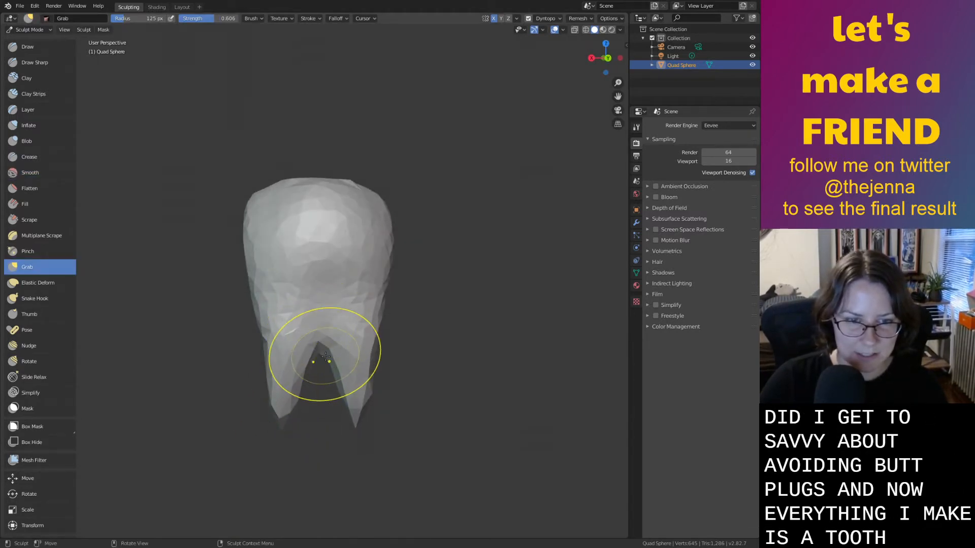
# Thicken the two pointed legs into rounded ones and fill out the torso with the Inflate brush.
pyautogui.moveTo(327, 364); pyautogui.dragTo(326, 304, button='middle')
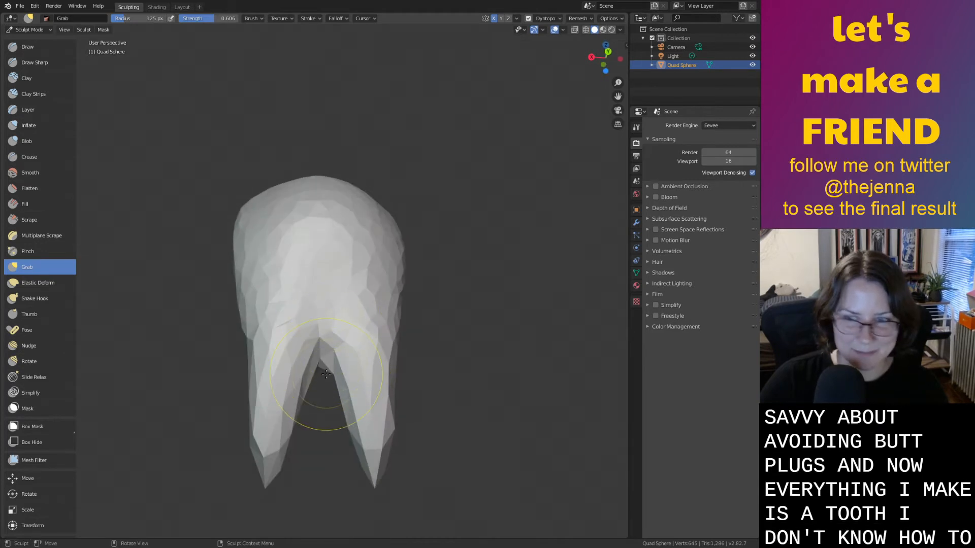
pyautogui.moveTo(282, 415); pyautogui.dragTo(254, 404)
pyautogui.moveTo(257, 230); pyautogui.dragTo(264, 432)
pyautogui.moveTo(264, 431); pyautogui.dragTo(467, 411, button='middle')
pyautogui.moveTo(369, 431)
pyautogui.mouseDown()
pyautogui.moveTo(354, 421)
pyautogui.moveTo(341, 241)
pyautogui.moveTo(279, 346)
pyautogui.mouseUp()
pyautogui.moveTo(260, 255)
pyautogui.mouseDown()
pyautogui.moveTo(218, 391)
pyautogui.moveTo(221, 439)
pyautogui.mouseUp()
# Inflate two rounded mirrored buttocks above the legs on the back of the body.
pyautogui.moveTo(221, 439)
pyautogui.mouseDown(button='middle')
pyautogui.moveTo(344, 393)
pyautogui.moveTo(356, 310)
pyautogui.mouseUp(button='middle')
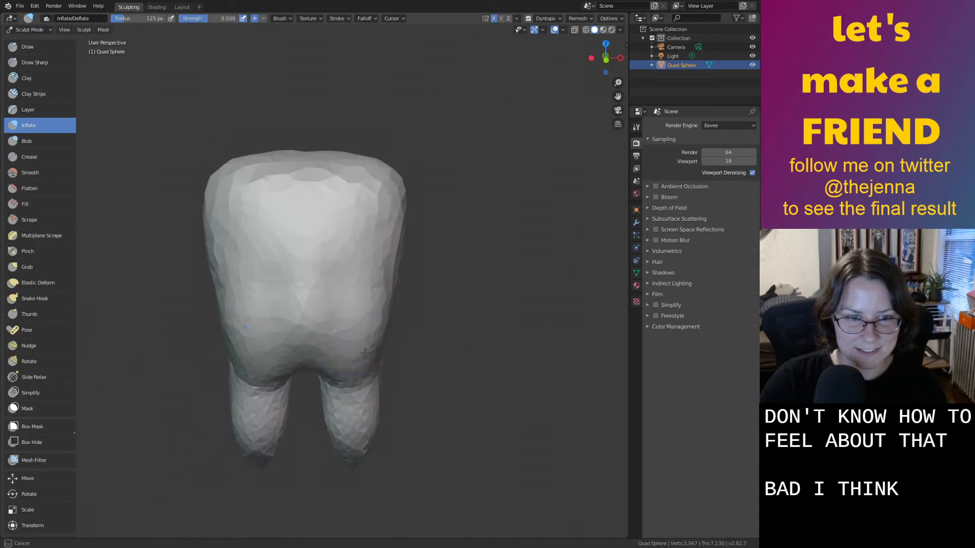
pyautogui.moveTo(356, 310); pyautogui.dragTo(362, 360)
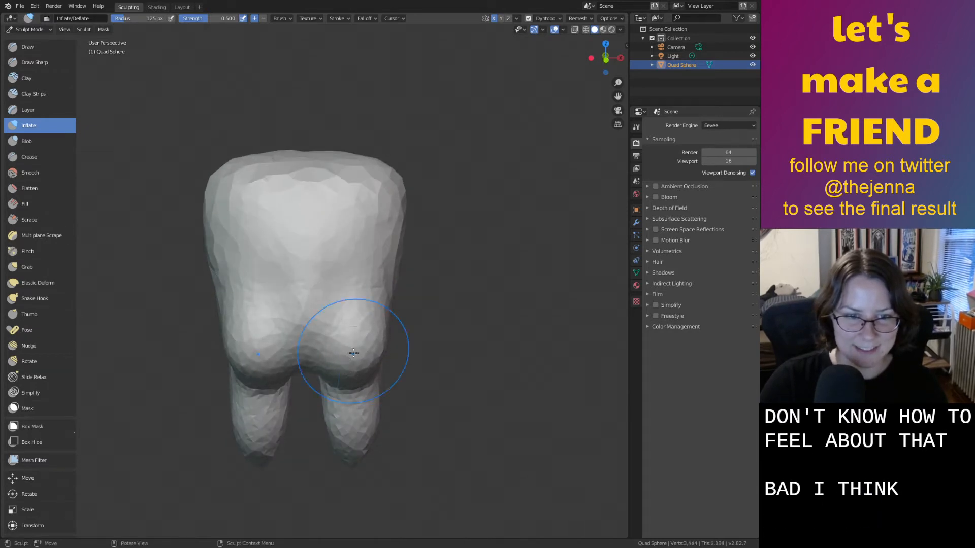
pyautogui.moveTo(353, 353); pyautogui.dragTo(327, 350, button='middle')
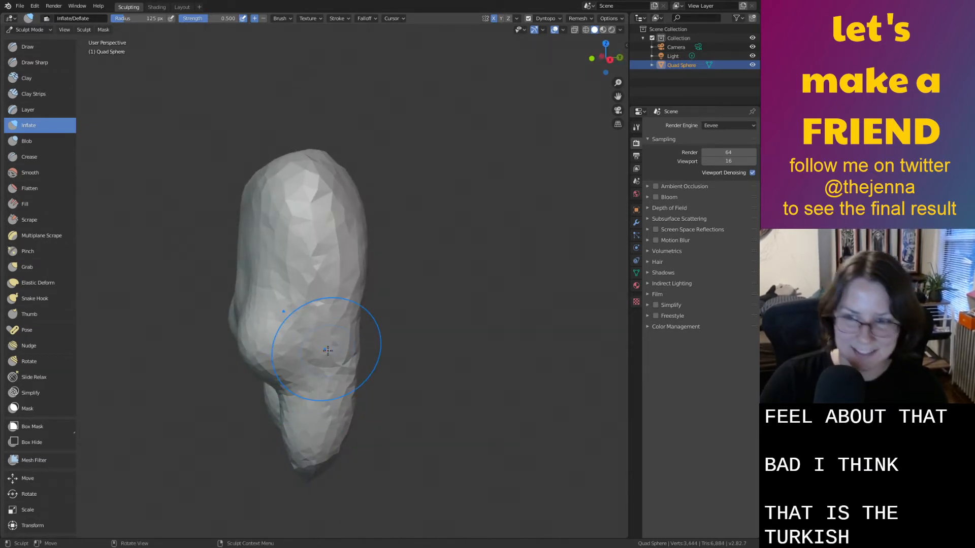
# Set the brush radius to 84 px and try pulling an arm out of the upper torso with the Snake Hook brush.
pyautogui.press('g')
pyautogui.scroll(-4, 327, 348)
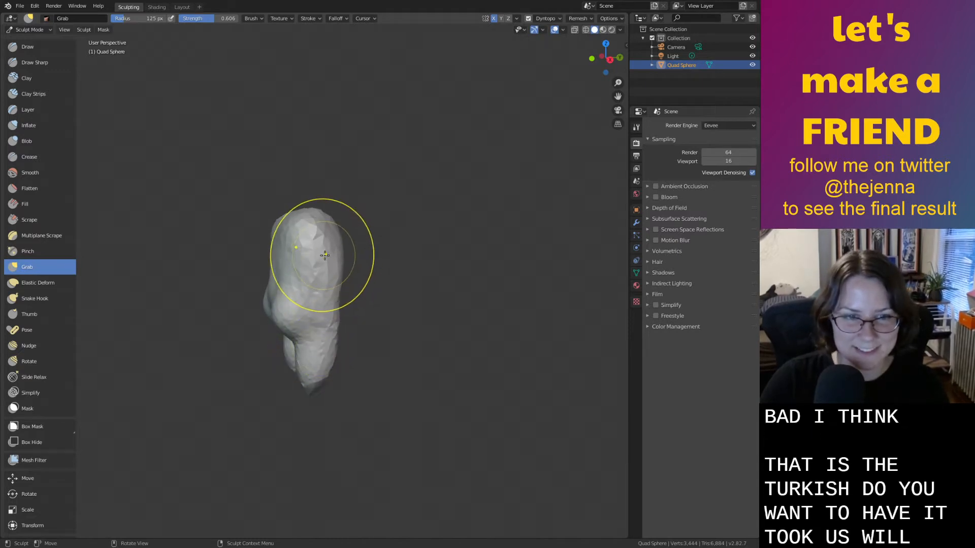
pyautogui.click(31, 298)
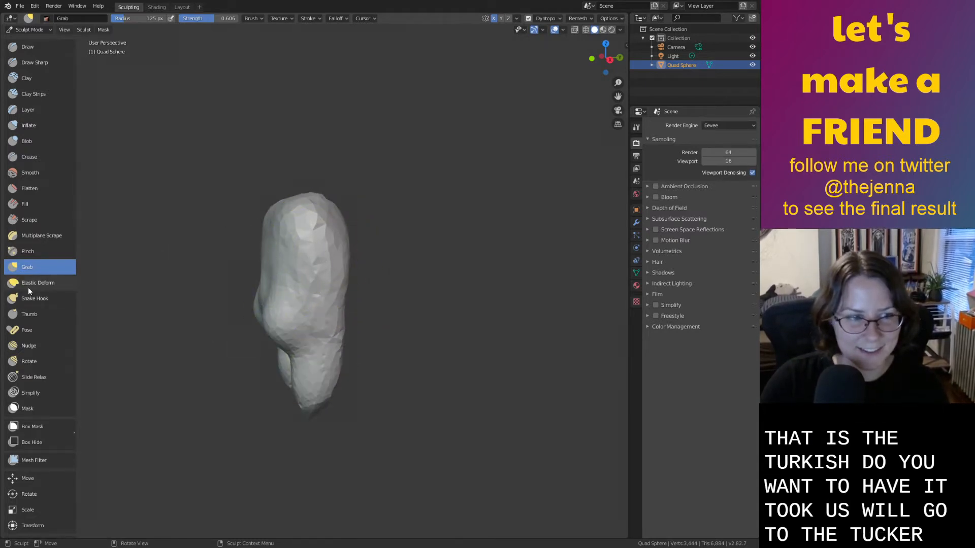
pyautogui.rightClick(328, 237)
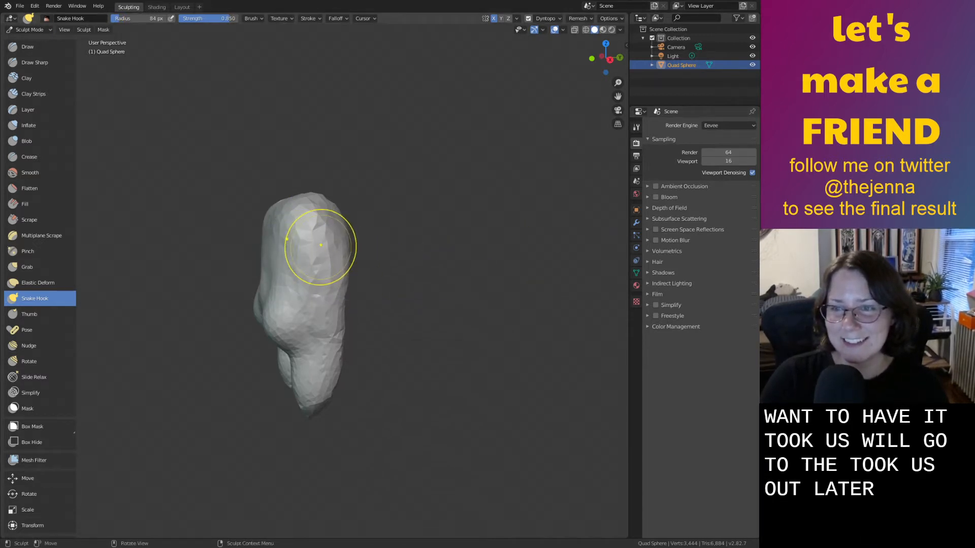
pyautogui.moveTo(330, 257); pyautogui.dragTo(478, 230)
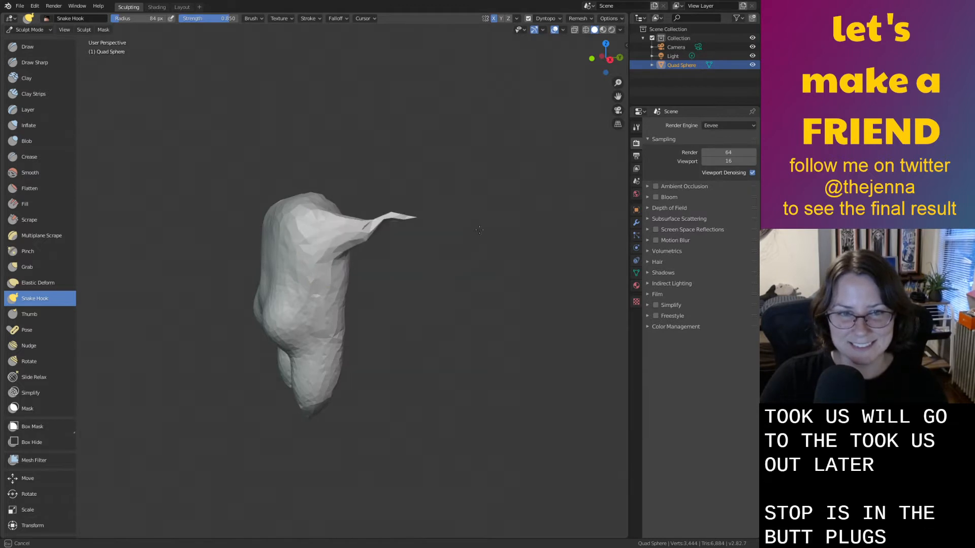
pyautogui.hotkey('ctrl', 'z')
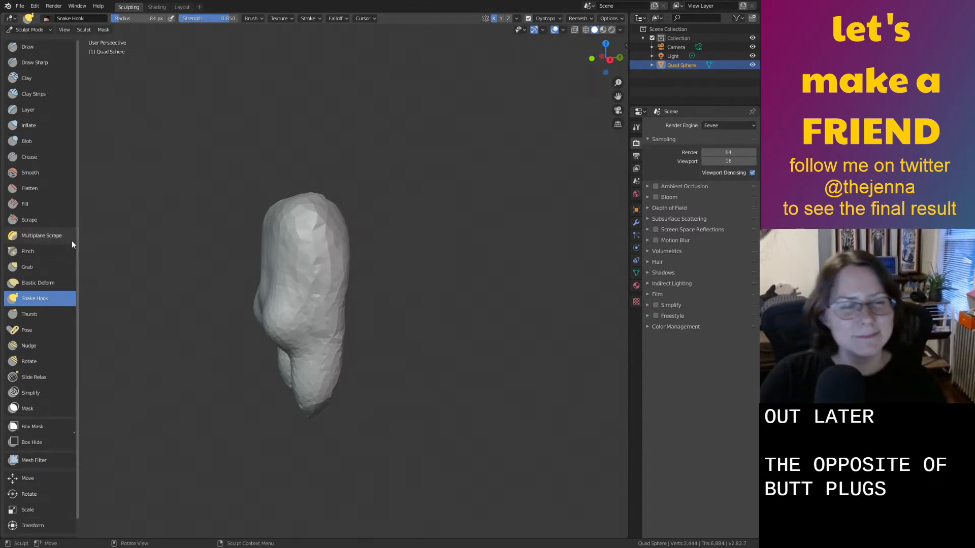
# Try pulling two mirrored arms forward from the sides of the upper torso with the Grab brush.
pyautogui.click(43, 265)
pyautogui.moveTo(350, 234); pyautogui.dragTo(312, 243, button='middle')
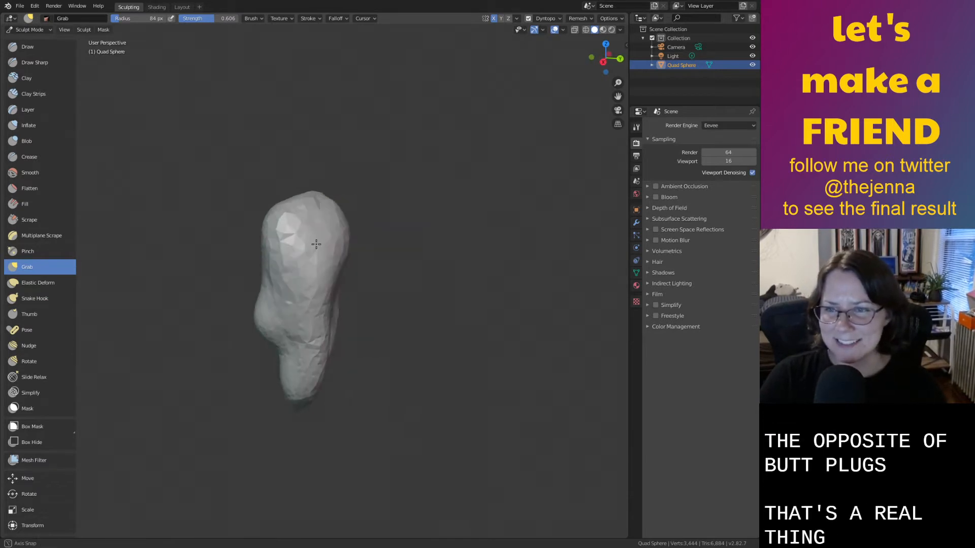
pyautogui.scroll(1, 313, 244)
pyautogui.moveTo(296, 247); pyautogui.dragTo(492, 242)
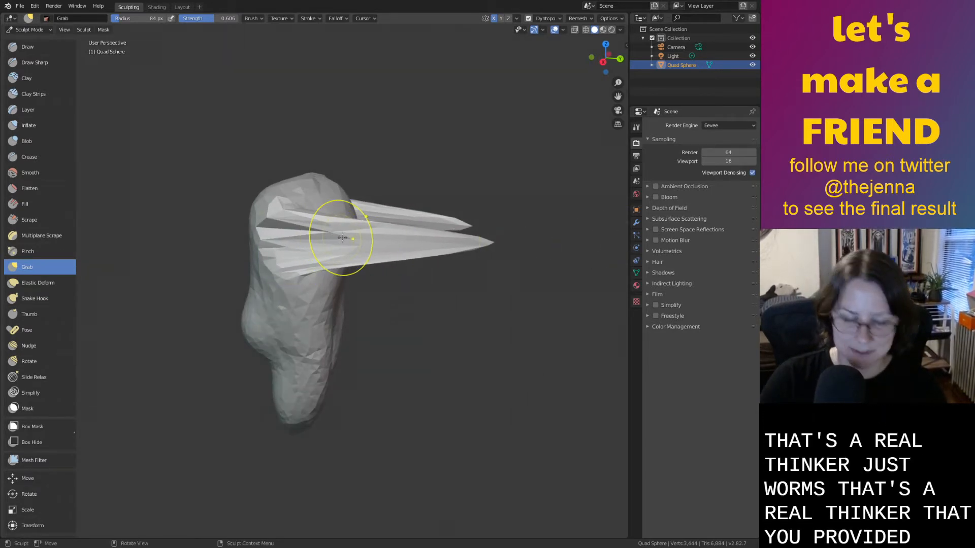
pyautogui.moveTo(341, 239)
pyautogui.mouseDown(button='middle')
pyautogui.moveTo(253, 250)
pyautogui.moveTo(357, 267)
pyautogui.moveTo(340, 257)
pyautogui.mouseUp(button='middle')
pyautogui.hotkey('ctrl', 'z')
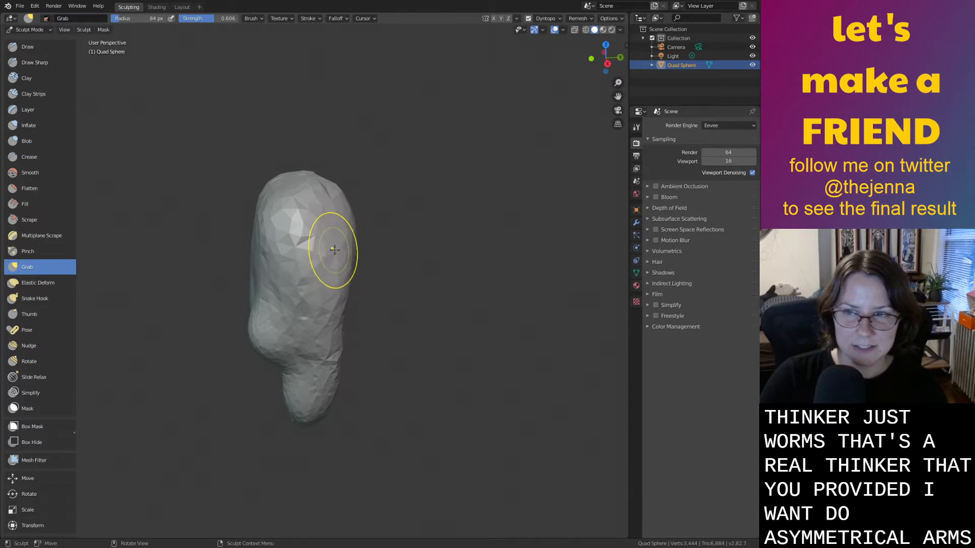
# Try pulling one arm forward and the opposite arm sideways with the Grab brush, with mirroring off.
pyautogui.moveTo(335, 249); pyautogui.dragTo(582, 251)
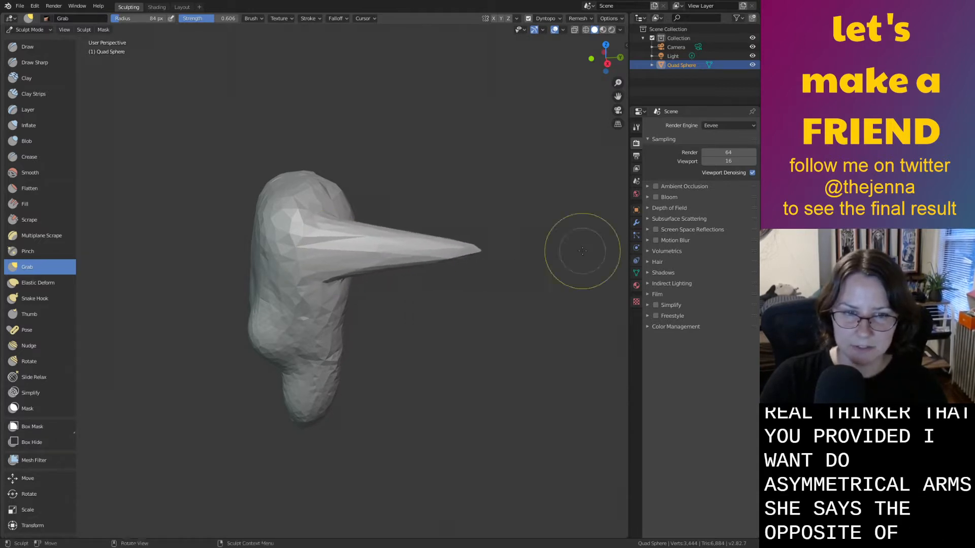
pyautogui.moveTo(369, 252); pyautogui.dragTo(265, 248, button='middle')
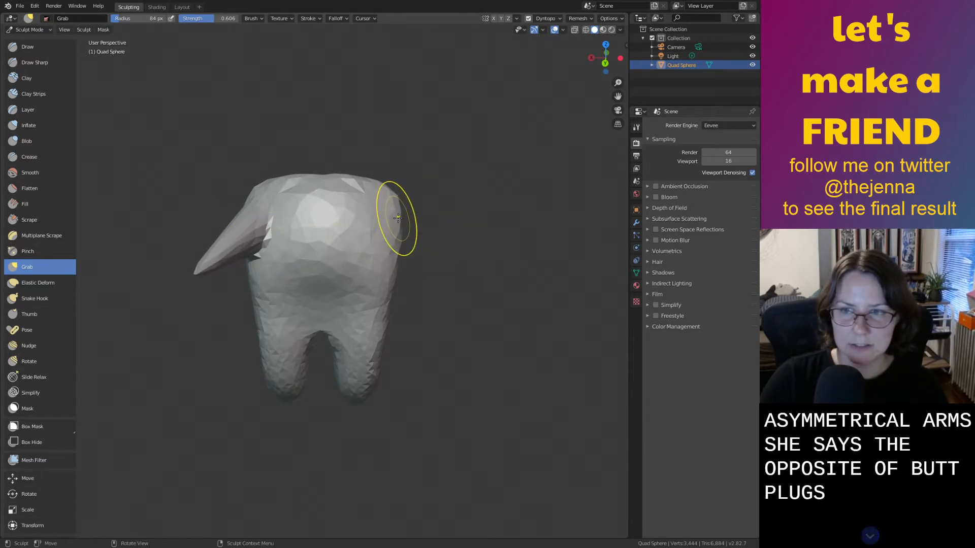
pyautogui.moveTo(394, 218); pyautogui.dragTo(398, 219)
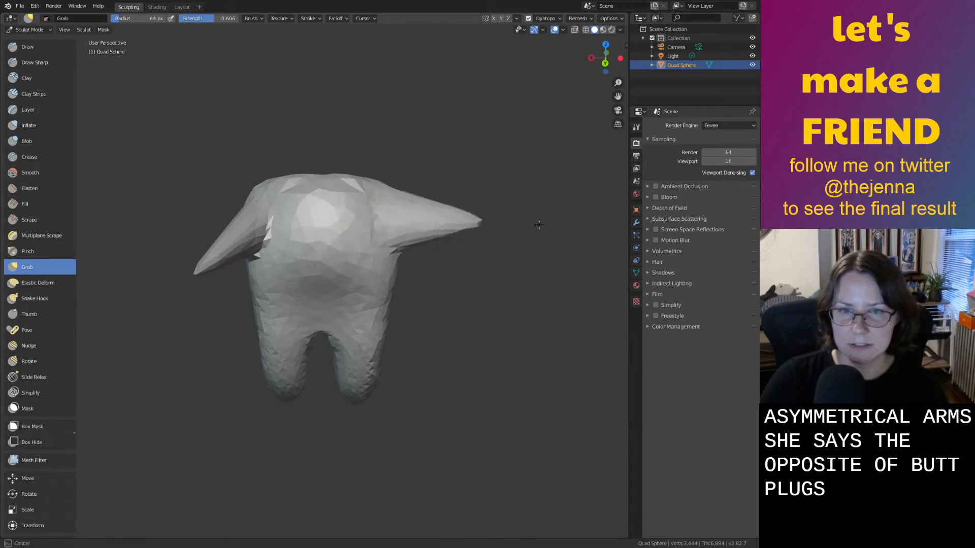
pyautogui.hotkey('ctrl', 'z')
# Try pulling the second arm diagonally forward with the Grab brush, and undo both arms.
pyautogui.moveTo(480, 243); pyautogui.dragTo(461, 317, button='middle')
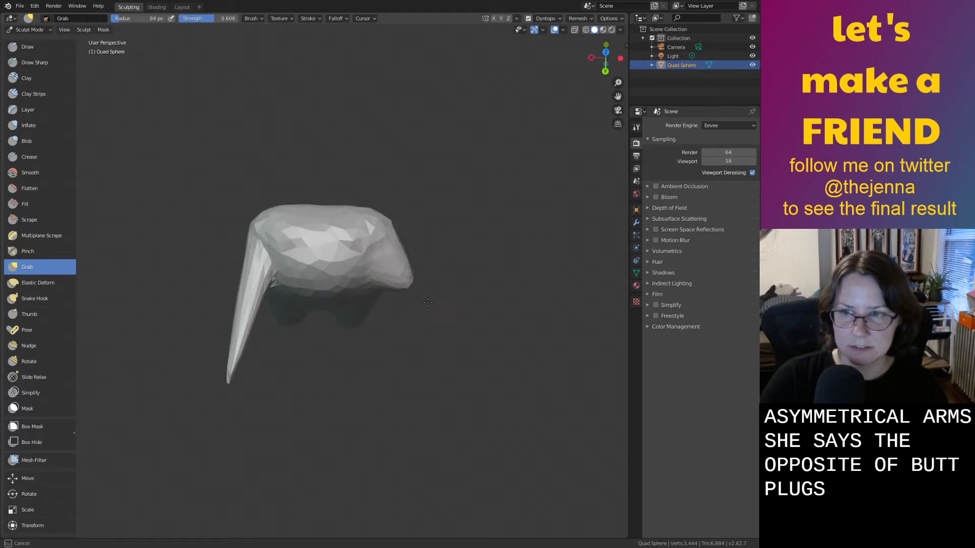
pyautogui.moveTo(428, 303); pyautogui.dragTo(477, 380)
pyautogui.moveTo(512, 428); pyautogui.dragTo(558, 461)
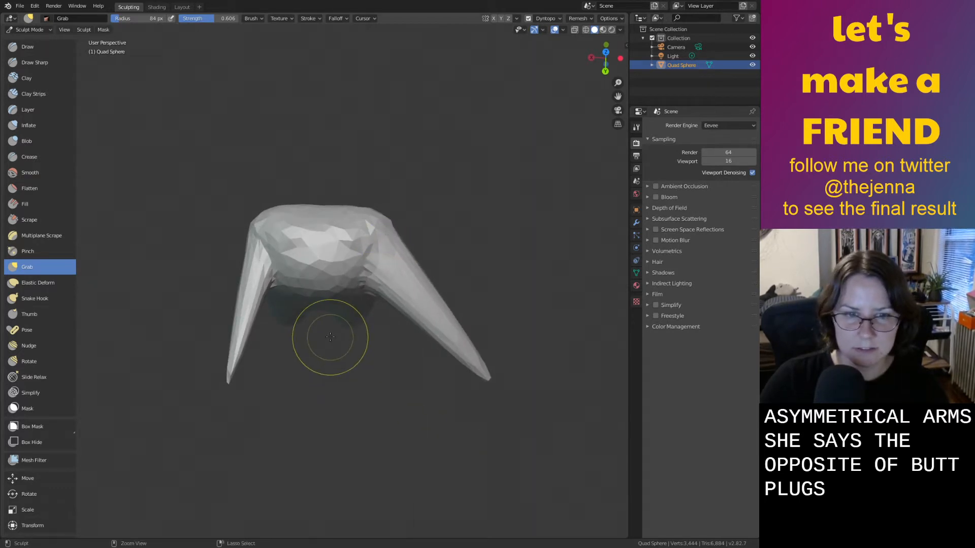
pyautogui.hotkey('ctrl', 'z')
pyautogui.hotkey('ctrl', 'z')
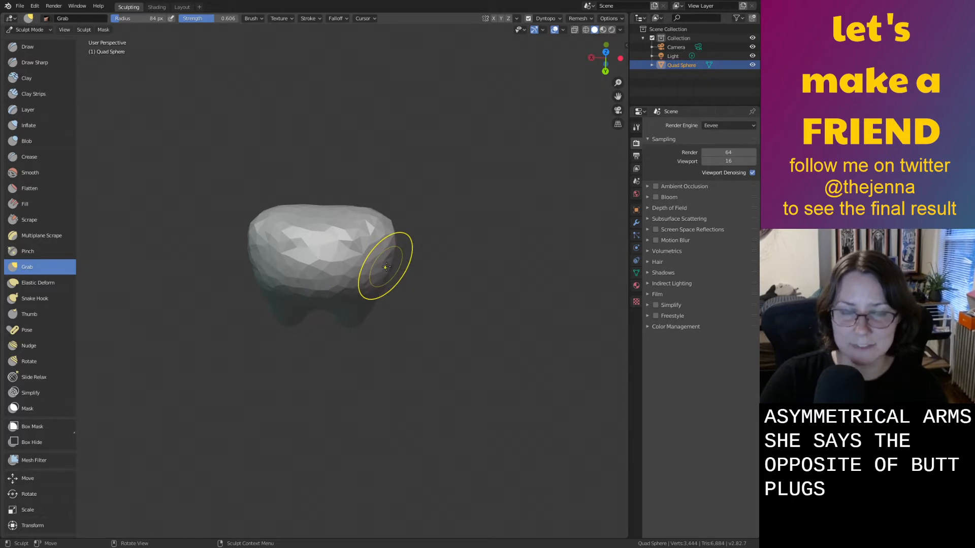
# Pull one long arm diagonally forward from a shoulder with the Grab brush, with mirroring off.
pyautogui.moveTo(389, 254)
pyautogui.mouseDown()
pyautogui.moveTo(447, 310)
pyautogui.moveTo(514, 415)
pyautogui.mouseUp()
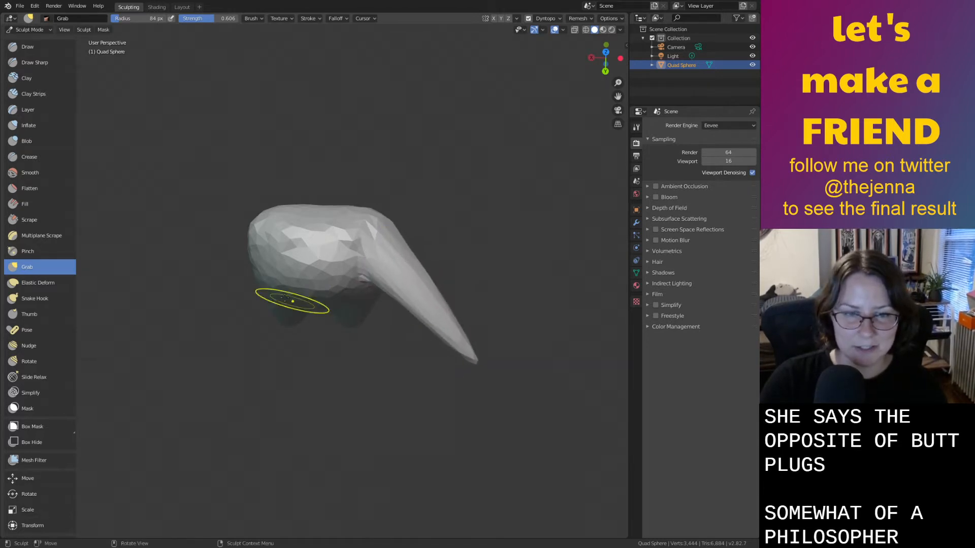
# Try pulling the second arm out of the opposite shoulder in different directions with the Grab brush.
pyautogui.moveTo(257, 255)
pyautogui.mouseDown(button='middle')
pyautogui.moveTo(246, 213)
pyautogui.moveTo(240, 228)
pyautogui.moveTo(193, 208)
pyautogui.moveTo(114, 196)
pyautogui.moveTo(155, 245)
pyautogui.moveTo(259, 213)
pyautogui.mouseUp(button='middle')
pyautogui.moveTo(271, 209)
pyautogui.mouseDown()
pyautogui.moveTo(163, 218)
pyautogui.moveTo(120, 230)
pyautogui.moveTo(123, 242)
pyautogui.mouseUp()
pyautogui.moveTo(213, 297)
pyautogui.mouseDown(button='middle')
pyautogui.moveTo(258, 280)
pyautogui.moveTo(300, 284)
pyautogui.moveTo(372, 303)
pyautogui.moveTo(376, 318)
pyautogui.mouseUp(button='middle')
pyautogui.hotkey('ctrl', 'z')
pyautogui.moveTo(344, 300); pyautogui.dragTo(462, 256)
pyautogui.moveTo(462, 255); pyautogui.dragTo(427, 212, button='middle')
pyautogui.hotkey('ctrl', 'z')
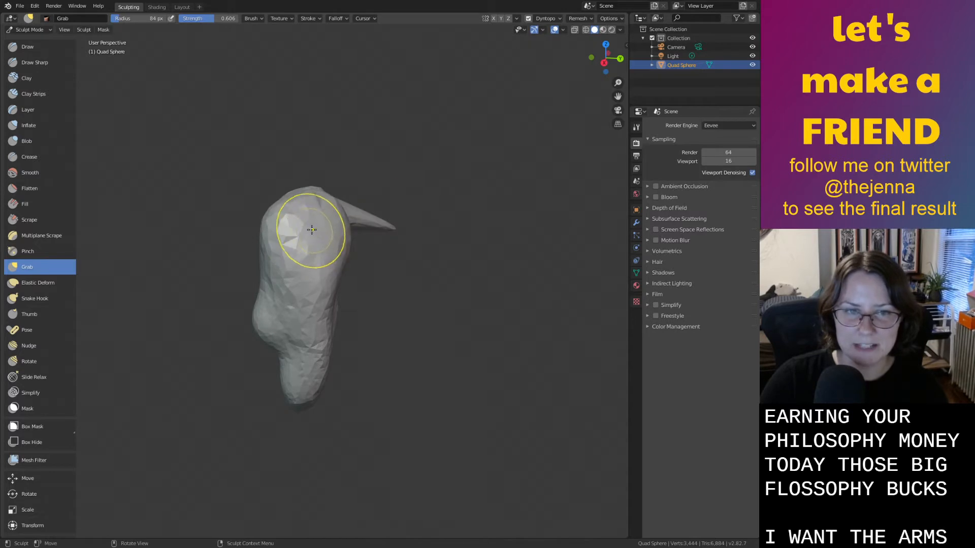
# Pull the second arm forward out of the opposite shoulder with the Grab brush.
pyautogui.moveTo(313, 224); pyautogui.dragTo(462, 229)
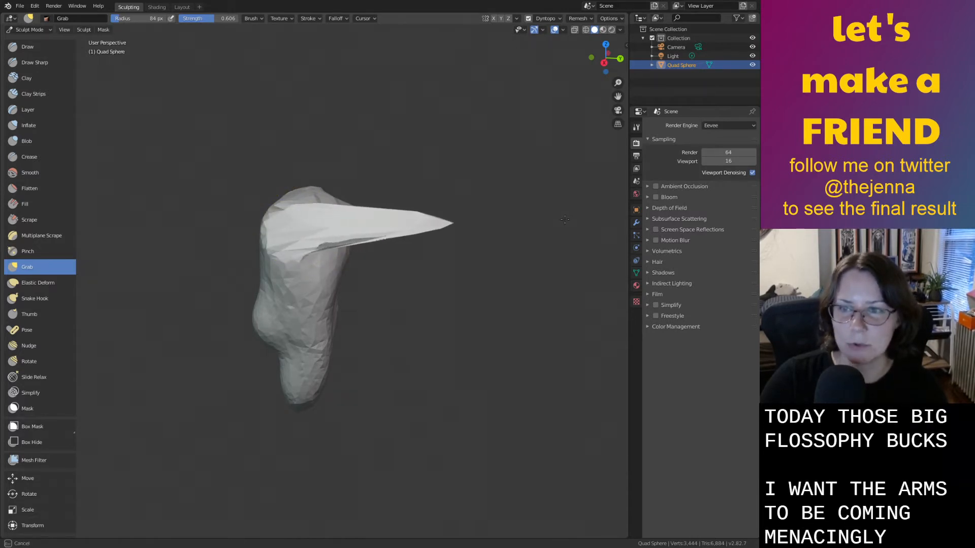
pyautogui.moveTo(462, 229)
pyautogui.mouseDown(button='middle')
pyautogui.moveTo(387, 256)
pyautogui.moveTo(463, 263)
pyautogui.mouseUp(button='middle')
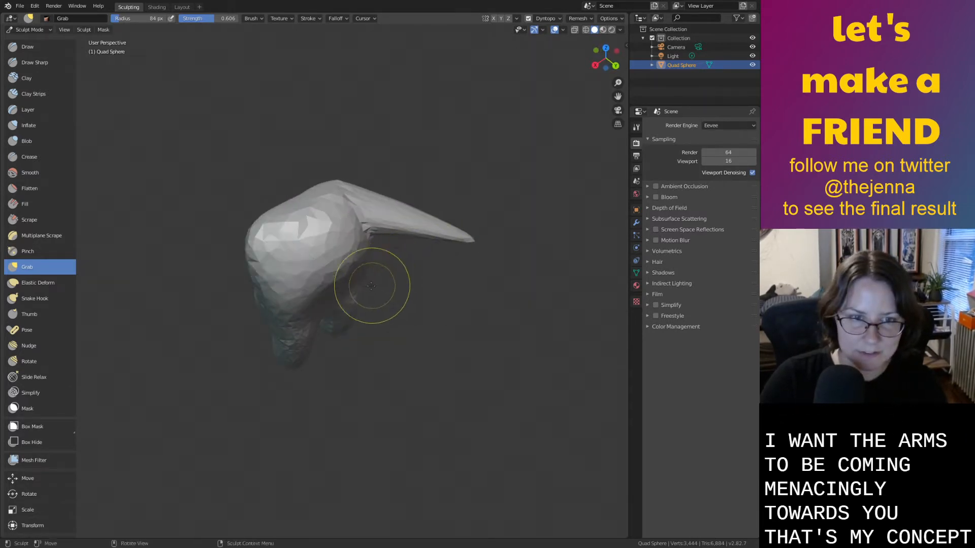
pyautogui.moveTo(371, 286)
pyautogui.mouseDown(button='middle')
pyautogui.moveTo(375, 342)
pyautogui.moveTo(277, 296)
pyautogui.mouseUp(button='middle')
pyautogui.moveTo(276, 296)
pyautogui.mouseDown()
pyautogui.moveTo(406, 345)
pyautogui.moveTo(594, 390)
pyautogui.mouseUp()
# Thicken the second arm from its tip back to the shoulder with the Inflate brush.
pyautogui.press('i')
pyautogui.moveTo(451, 347); pyautogui.dragTo(278, 280)
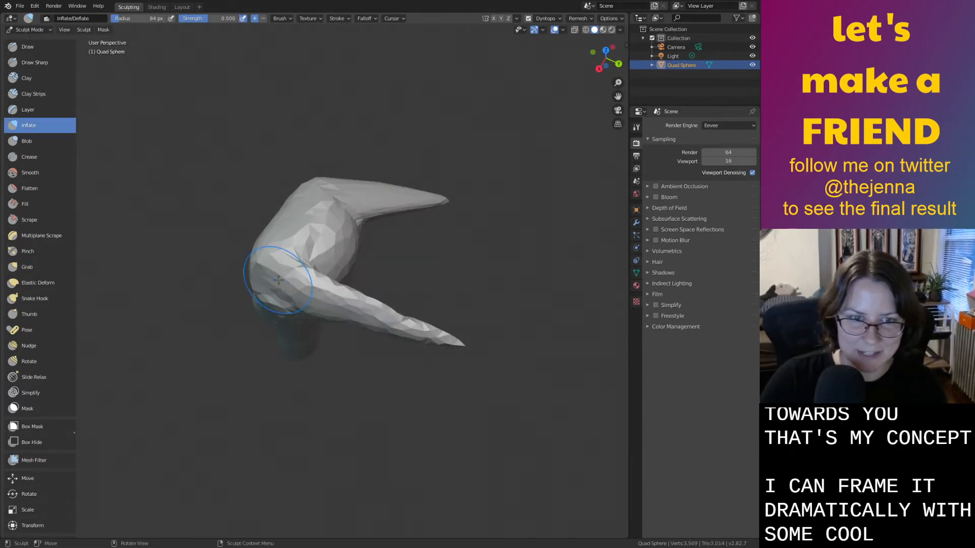
# Thicken both arms and fill out their shoulder joints with the Inflate brush, working from above and from the side.
pyautogui.moveTo(438, 198); pyautogui.dragTo(458, 184)
pyautogui.moveTo(332, 315); pyautogui.dragTo(304, 327)
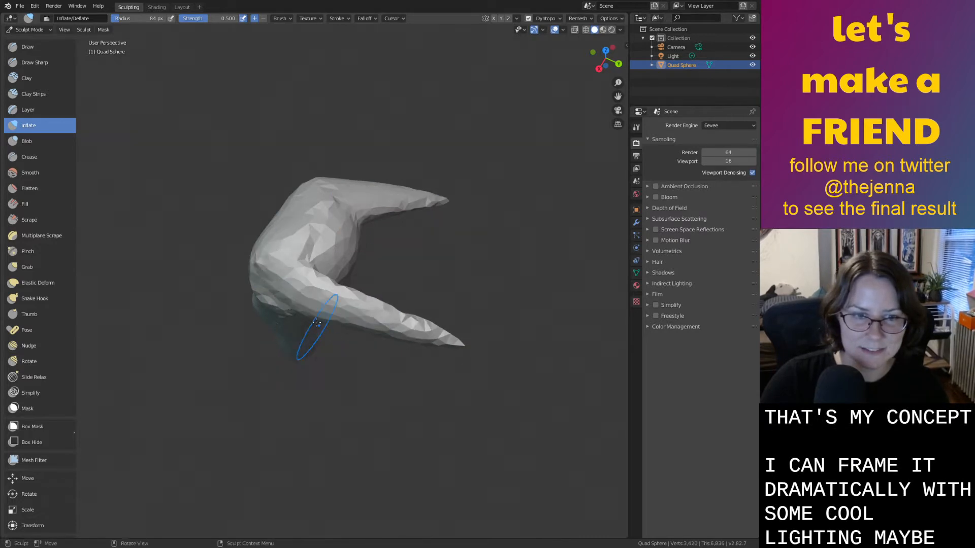
pyautogui.moveTo(305, 326); pyautogui.dragTo(326, 261, button='middle')
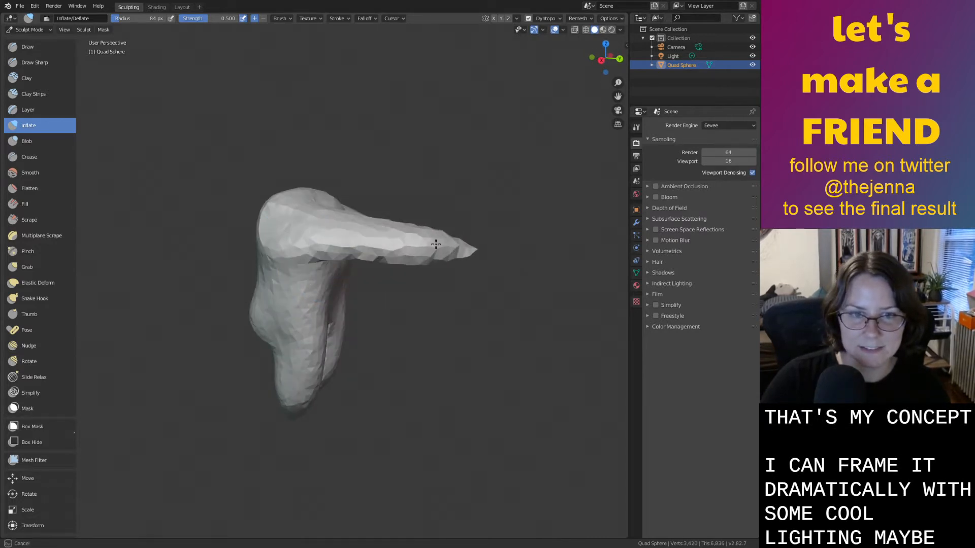
pyautogui.moveTo(435, 245); pyautogui.dragTo(375, 241)
pyautogui.moveTo(325, 231)
pyautogui.mouseDown(button='middle')
pyautogui.moveTo(295, 258)
pyautogui.moveTo(325, 269)
pyautogui.mouseUp(button='middle')
pyautogui.moveTo(299, 254)
pyautogui.mouseDown()
pyautogui.moveTo(275, 245)
pyautogui.moveTo(287, 252)
pyautogui.mouseUp()
pyautogui.moveTo(288, 252); pyautogui.dragTo(288, 272, button='middle')
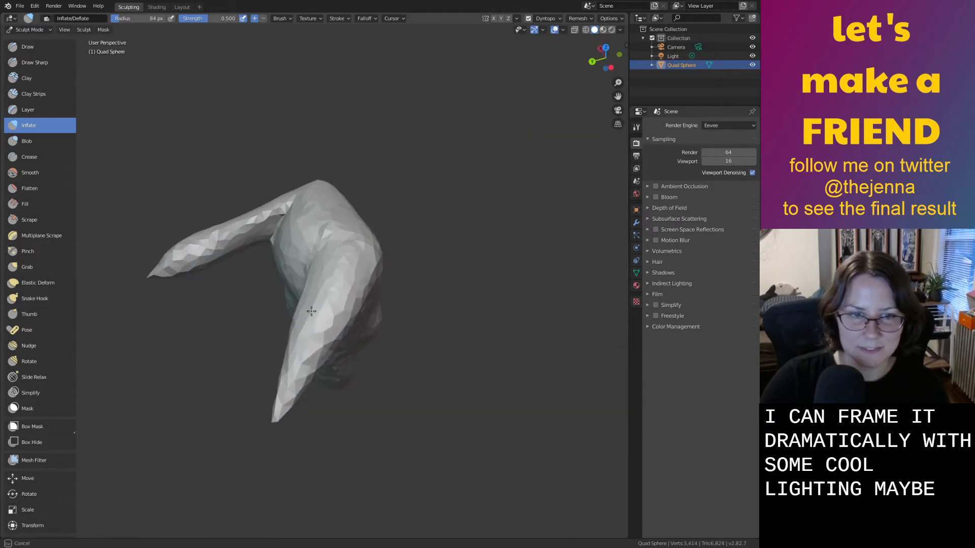
# Fill out the forearm of the outward-reaching arm with the Inflate brush from the front.
pyautogui.moveTo(311, 312); pyautogui.dragTo(454, 293, button='middle')
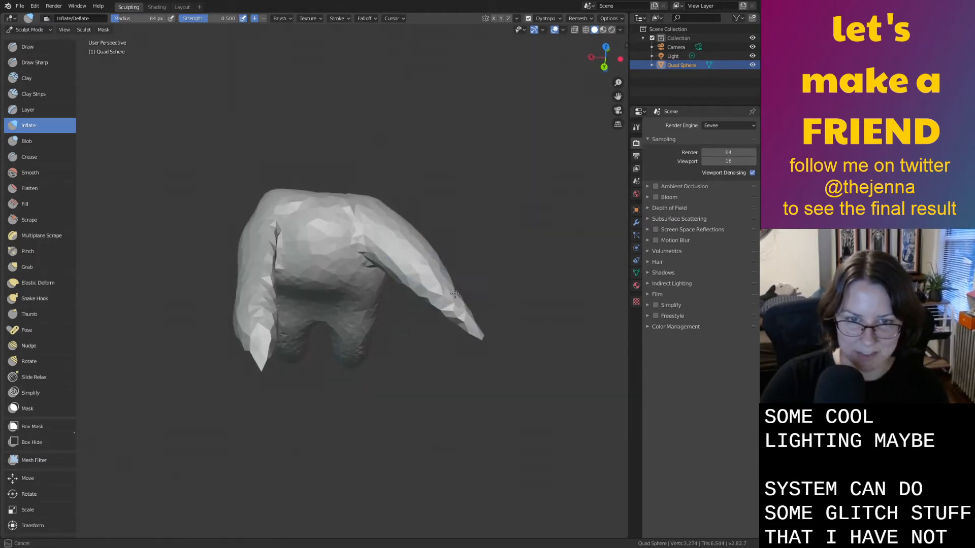
pyautogui.moveTo(454, 294); pyautogui.dragTo(462, 326)
pyautogui.moveTo(438, 292); pyautogui.dragTo(446, 307)
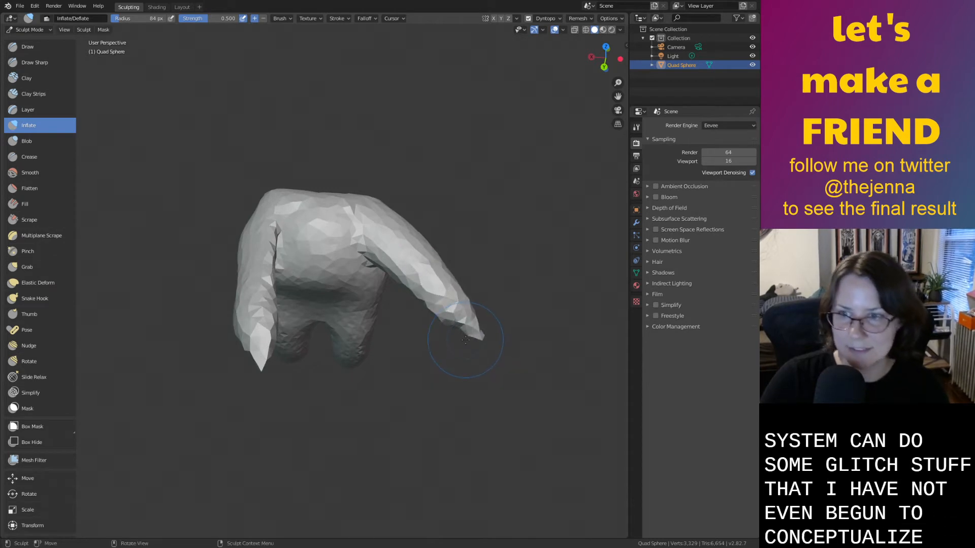
pyautogui.moveTo(465, 340)
pyautogui.mouseDown(button='middle')
pyautogui.moveTo(308, 313)
pyautogui.moveTo(311, 370)
pyautogui.mouseUp(button='middle')
# Adjust the shape and reach of the forward-reaching arms with the Grab brush.
pyautogui.press('g')
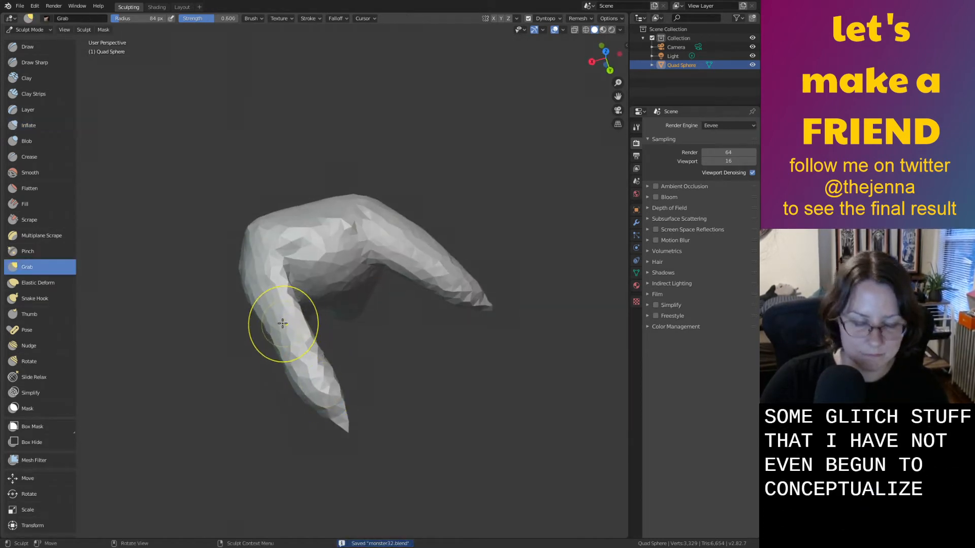
pyautogui.scroll(-1, 280, 319)
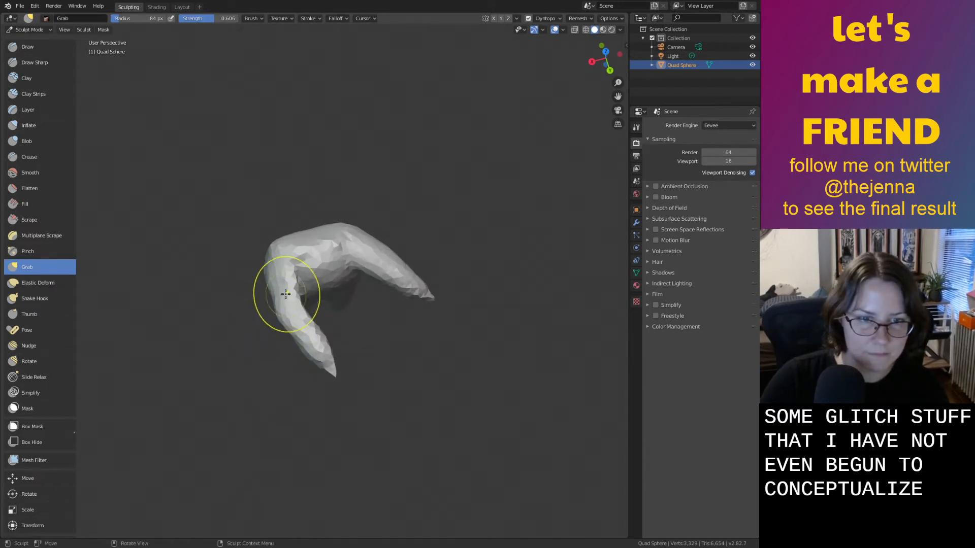
pyautogui.moveTo(298, 330); pyautogui.dragTo(313, 261, button='middle')
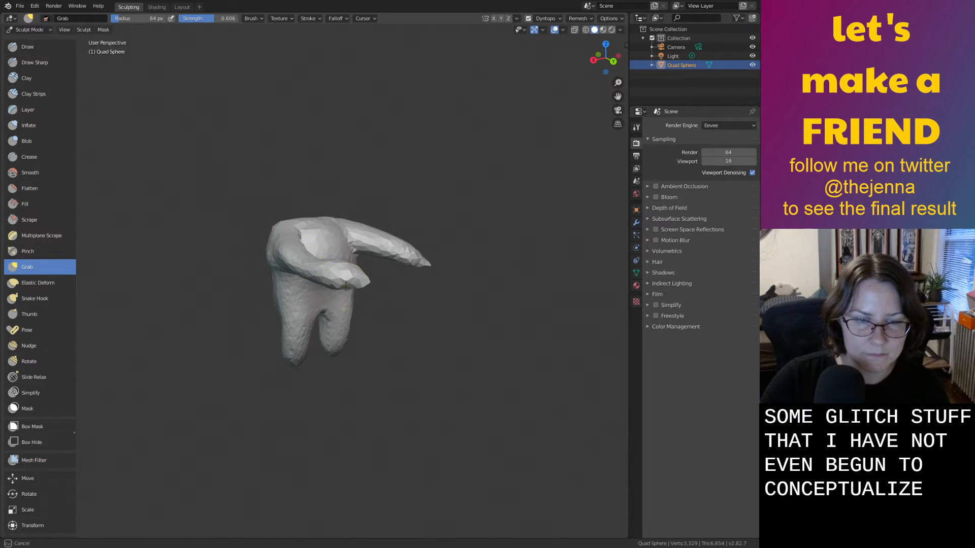
pyautogui.moveTo(357, 289)
pyautogui.mouseDown(button='middle')
pyautogui.moveTo(326, 328)
pyautogui.moveTo(250, 294)
pyautogui.moveTo(270, 311)
pyautogui.mouseUp(button='middle')
# Round the end of the forward-reaching arm into a blunt hand with the Inflate and Smooth brushes.
pyautogui.press('i')
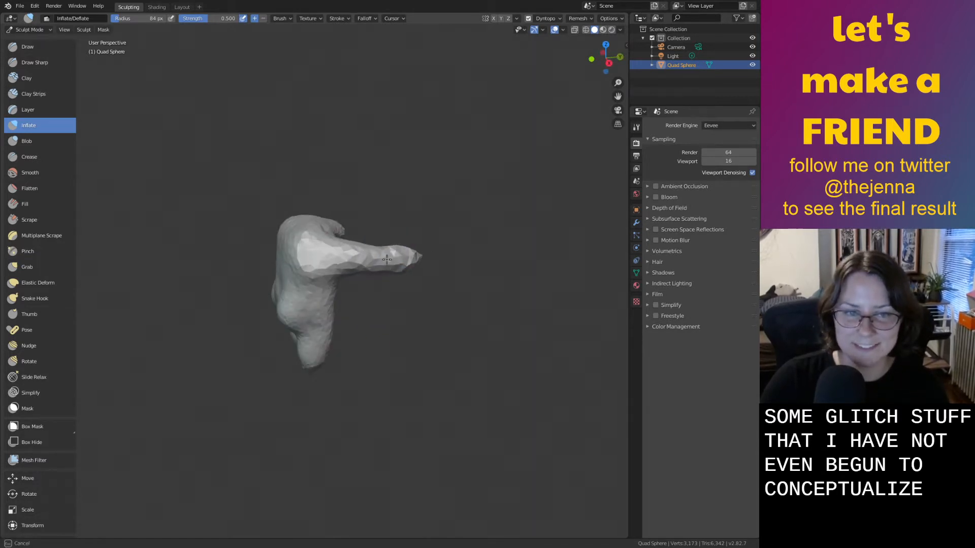
pyautogui.moveTo(387, 259)
pyautogui.mouseDown(button='middle')
pyautogui.moveTo(365, 280)
pyautogui.moveTo(405, 278)
pyautogui.moveTo(252, 284)
pyautogui.moveTo(253, 271)
pyautogui.moveTo(230, 261)
pyautogui.mouseUp(button='middle')
pyautogui.press('s')
pyautogui.press('i')
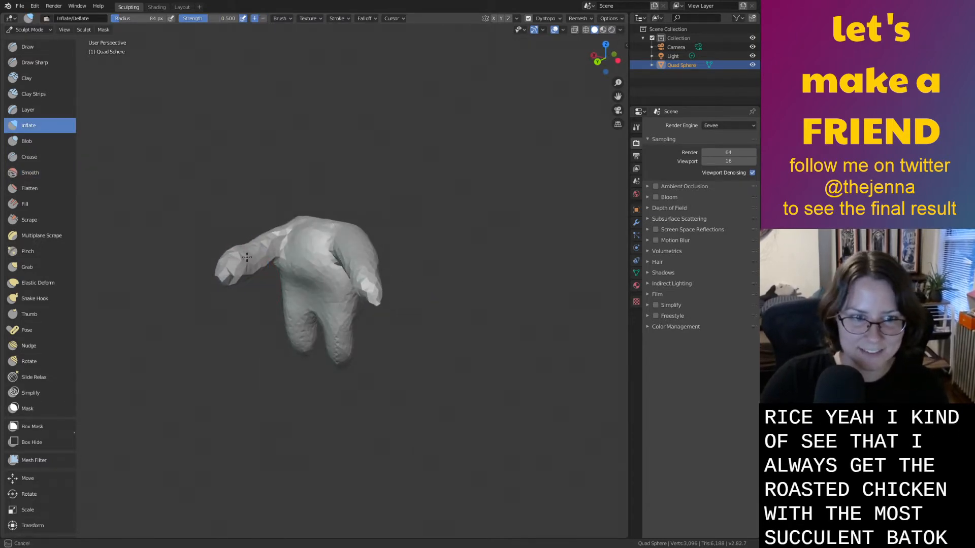
pyautogui.moveTo(247, 257)
pyautogui.mouseDown()
pyautogui.moveTo(228, 266)
pyautogui.moveTo(237, 269)
pyautogui.mouseUp()
pyautogui.press('s')
pyautogui.moveTo(237, 270)
pyautogui.mouseDown(button='middle')
pyautogui.moveTo(136, 295)
pyautogui.moveTo(365, 294)
pyautogui.moveTo(425, 287)
pyautogui.moveTo(418, 275)
pyautogui.mouseUp(button='middle')
# Tuck in the pointed tip of the other arm with the Grab brush and thicken its hand with the Inflate brush.
pyautogui.press('g')
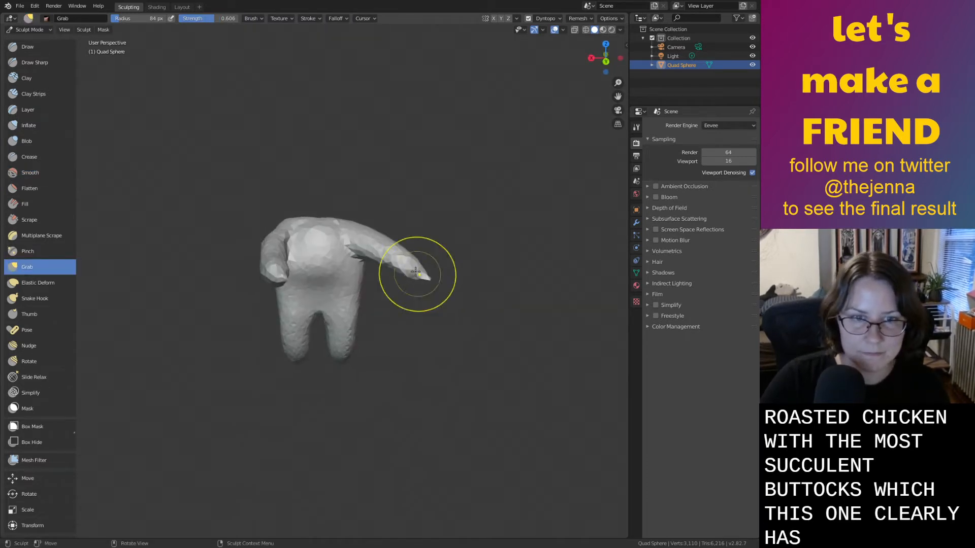
pyautogui.moveTo(375, 233); pyautogui.dragTo(376, 237, button='middle')
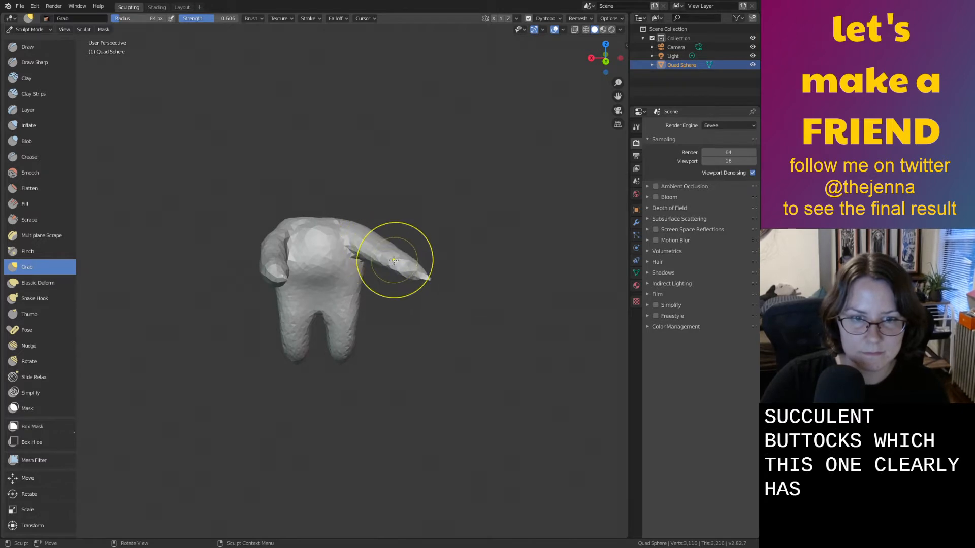
pyautogui.moveTo(398, 278); pyautogui.dragTo(430, 331, button='middle')
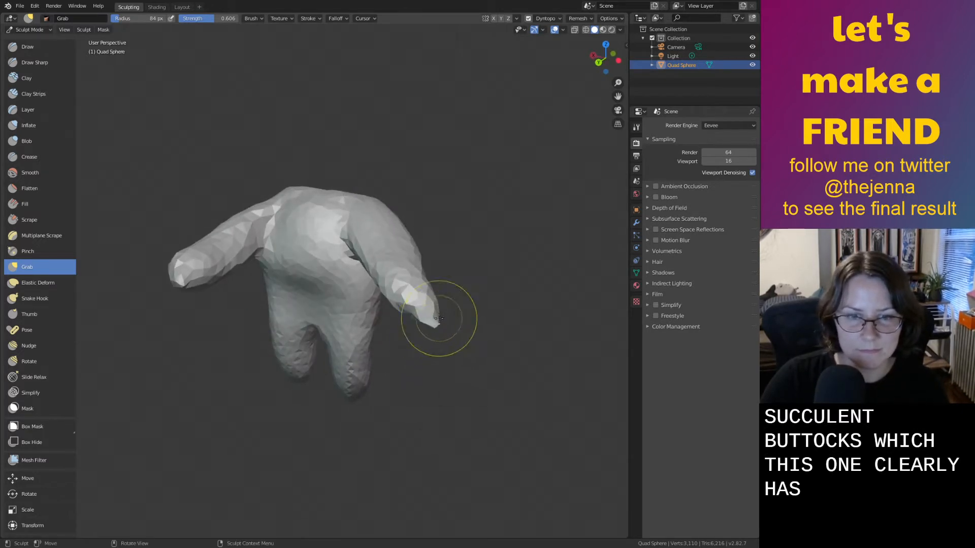
pyautogui.scroll(-2, 426, 317)
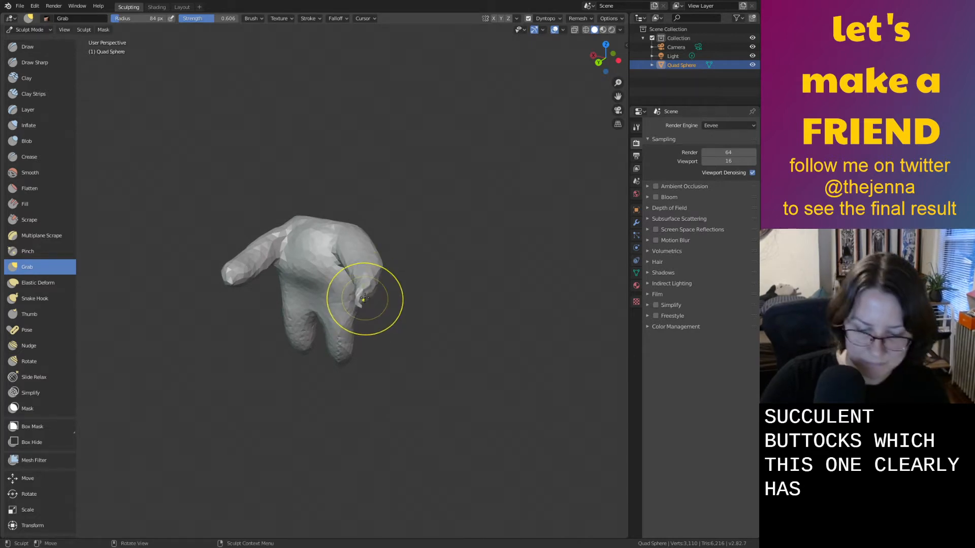
pyautogui.press('i')
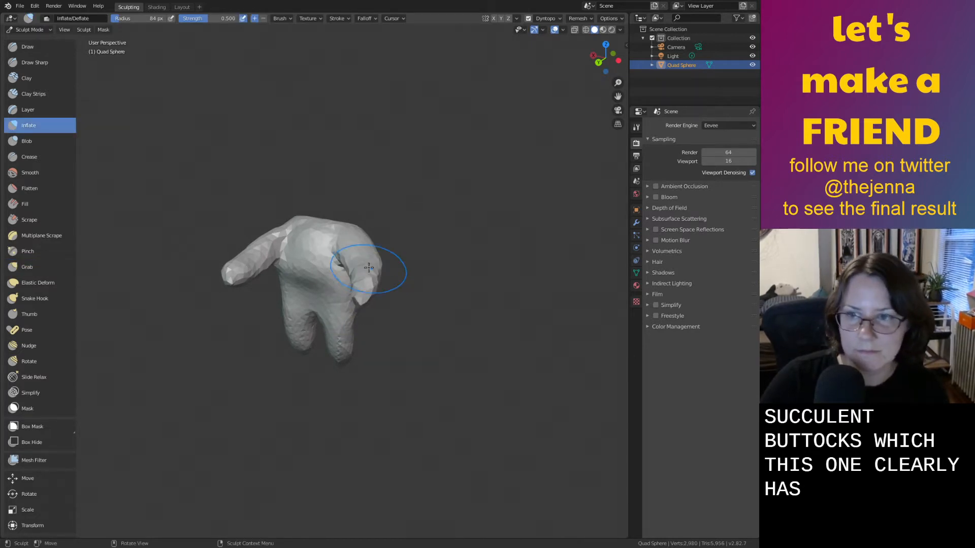
pyautogui.moveTo(369, 268); pyautogui.dragTo(411, 281, button='middle')
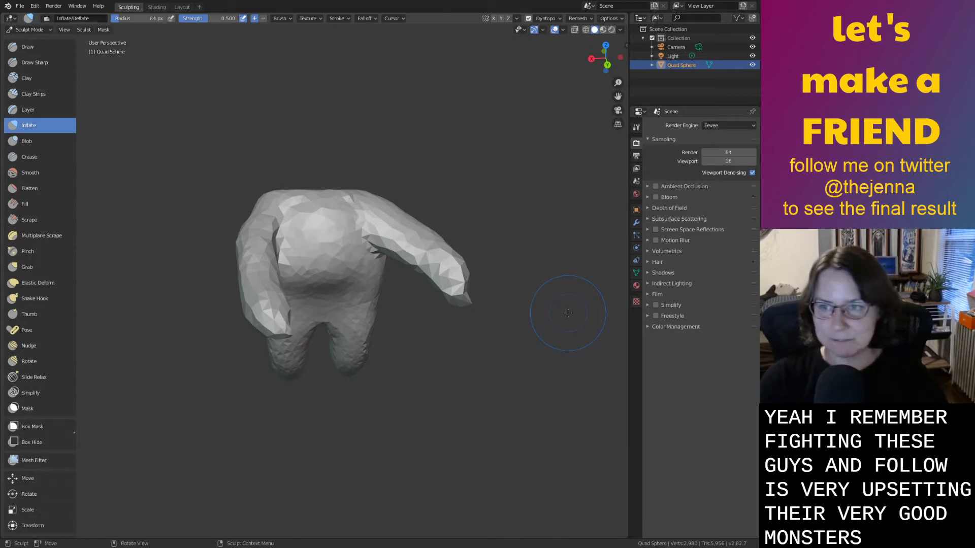
# Try to pull a head up from between the shoulders with the Grab brush, and undo the pull.
pyautogui.scroll(2, 533, 310)
pyautogui.moveTo(526, 309)
pyautogui.mouseDown(button='middle')
pyautogui.moveTo(477, 272)
pyautogui.moveTo(470, 249)
pyautogui.moveTo(422, 332)
pyautogui.moveTo(330, 213)
pyautogui.mouseUp(button='middle')
pyautogui.hotkey('shift', 's')
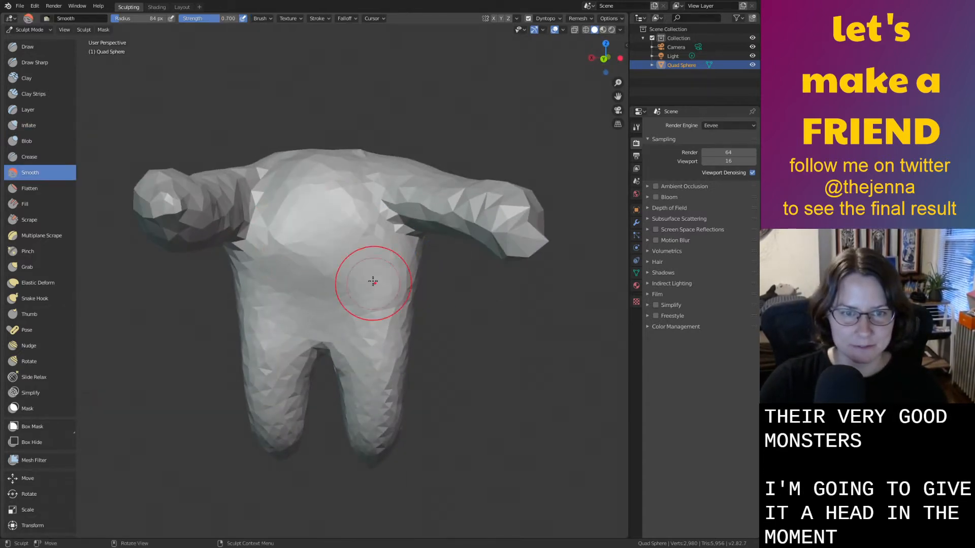
pyautogui.scroll(-2, 354, 320)
pyautogui.moveTo(355, 326)
pyautogui.mouseDown(button='middle')
pyautogui.moveTo(299, 333)
pyautogui.moveTo(352, 264)
pyautogui.moveTo(406, 239)
pyautogui.moveTo(373, 261)
pyautogui.moveTo(305, 246)
pyautogui.moveTo(297, 348)
pyautogui.mouseUp(button='middle')
pyautogui.scroll(3, 355, 257)
pyautogui.press('g')
pyautogui.moveTo(320, 279); pyautogui.dragTo(327, 201)
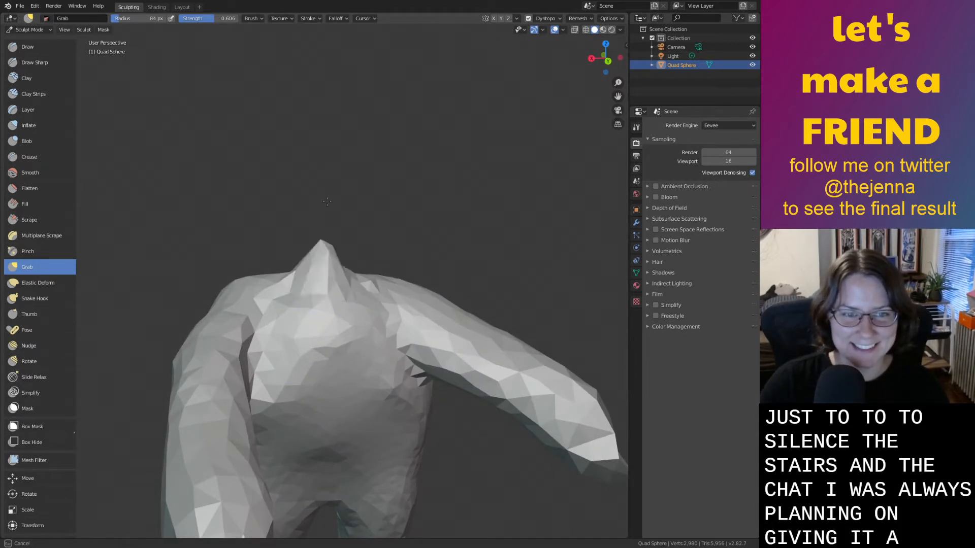
pyautogui.hotkey('ctrl', 'z')
# Pull a tall, broad head upward from between the shoulders with the Grab brush.
pyautogui.scroll(-4, 326, 185)
pyautogui.moveTo(326, 185); pyautogui.dragTo(317, 218, button='middle')
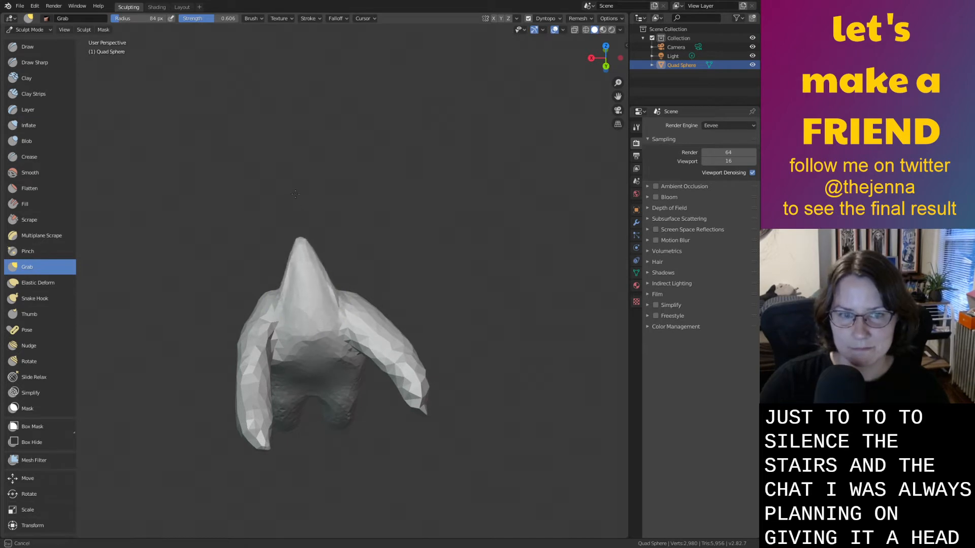
pyautogui.moveTo(305, 206); pyautogui.dragTo(306, 221, button='middle')
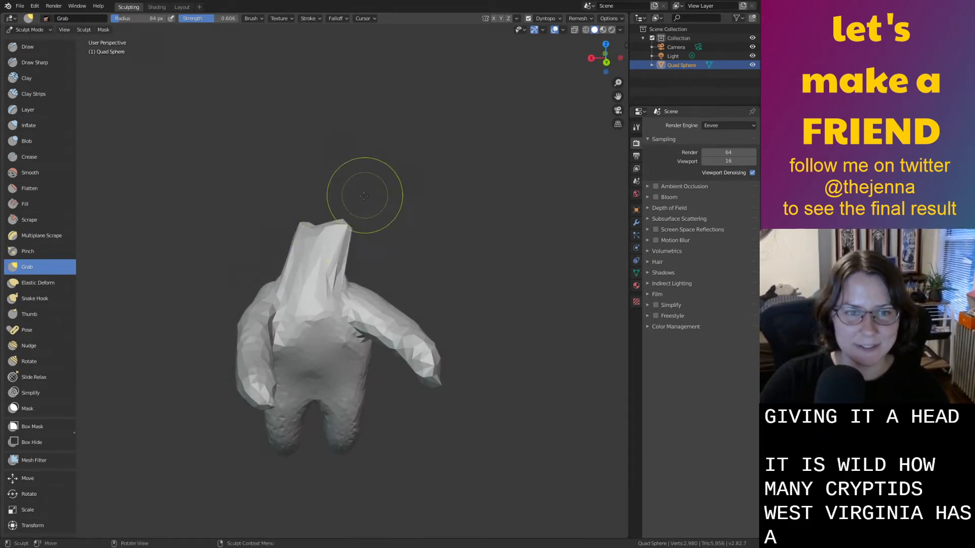
# Inflate the face, sides and crown of the head into a rounded shape with the Inflate brush.
pyautogui.moveTo(366, 196); pyautogui.dragTo(290, 277, button='middle')
pyautogui.press('i')
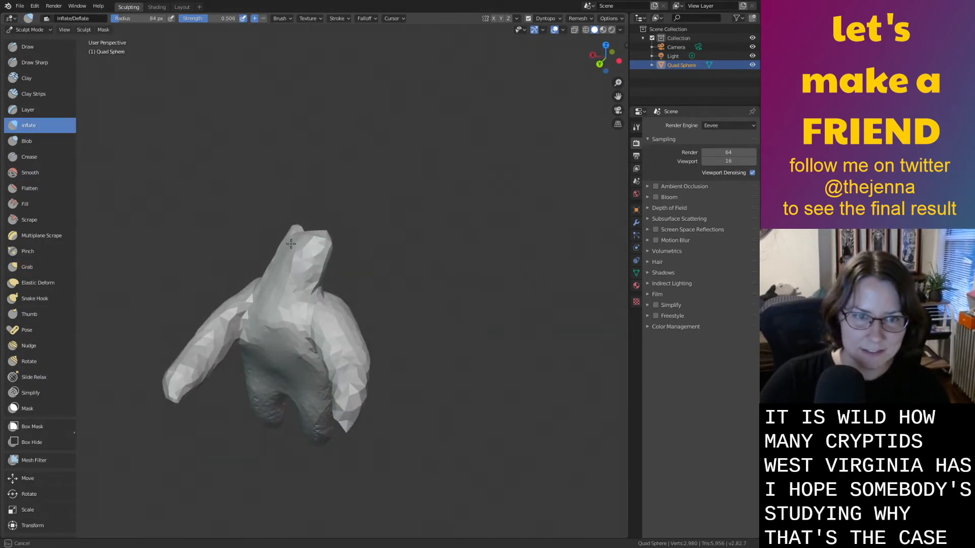
pyautogui.moveTo(312, 270); pyautogui.dragTo(288, 264)
pyautogui.moveTo(285, 267)
pyautogui.mouseDown(button='middle')
pyautogui.moveTo(132, 231)
pyautogui.moveTo(155, 276)
pyautogui.mouseUp(button='middle')
pyautogui.moveTo(358, 245); pyautogui.dragTo(354, 234)
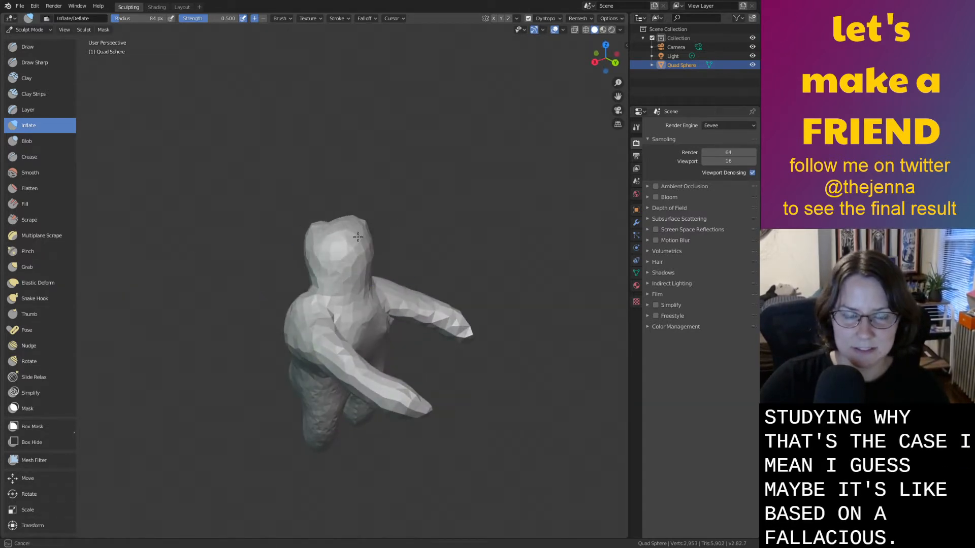
pyautogui.moveTo(305, 212); pyautogui.dragTo(307, 213)
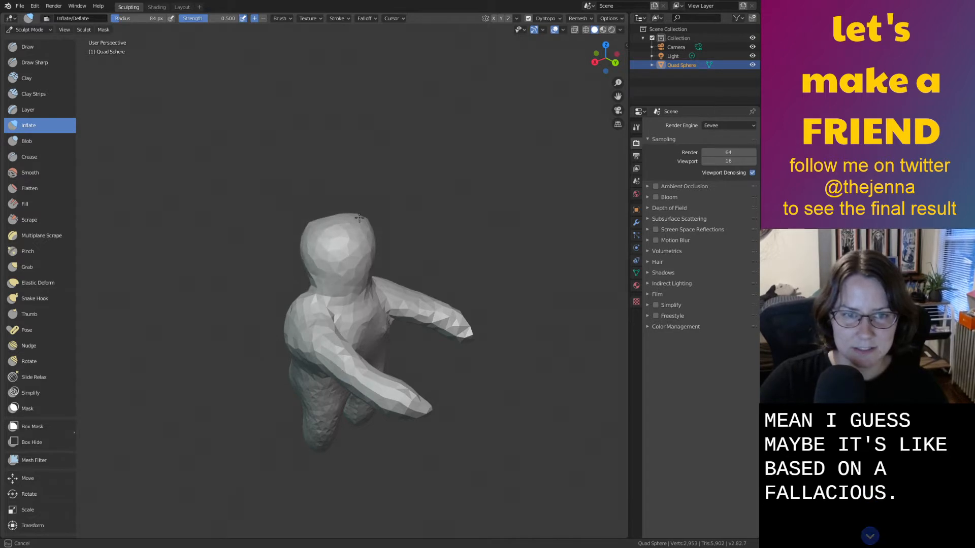
# Push the face back and shape the back and sides of the head with the Grab brush.
pyautogui.moveTo(401, 239)
pyautogui.mouseDown(button='middle')
pyautogui.moveTo(473, 253)
pyautogui.moveTo(460, 266)
pyautogui.moveTo(434, 241)
pyautogui.mouseUp(button='middle')
pyautogui.press('g')
pyautogui.scroll(-2, 397, 226)
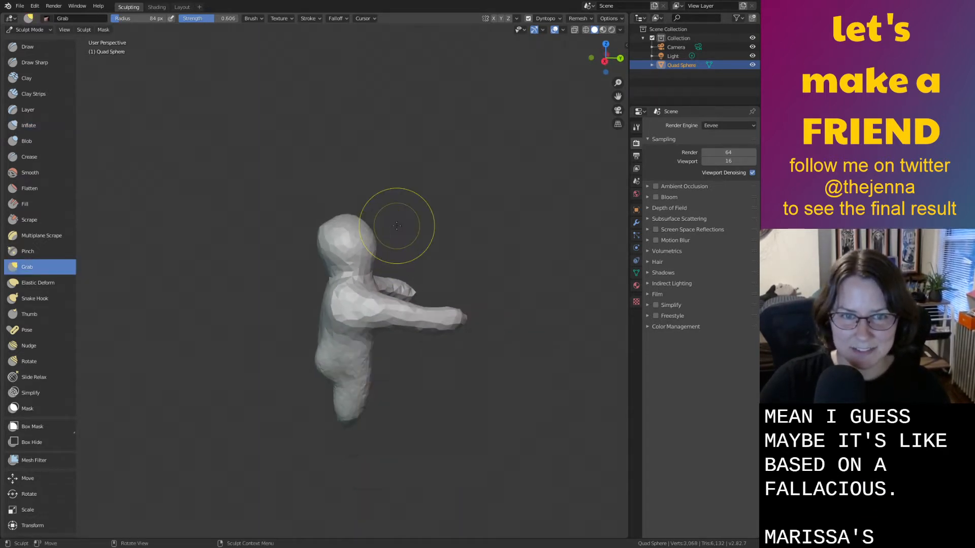
pyautogui.moveTo(372, 239)
pyautogui.mouseDown()
pyautogui.moveTo(331, 222)
pyautogui.moveTo(333, 267)
pyautogui.mouseUp()
pyautogui.moveTo(380, 265); pyautogui.dragTo(326, 278, button='middle')
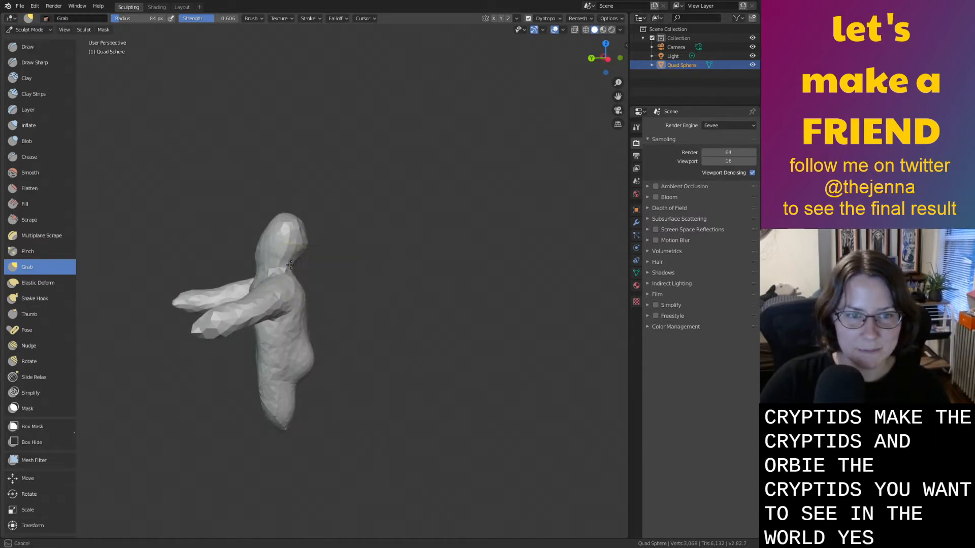
pyautogui.moveTo(319, 239); pyautogui.dragTo(337, 281, button='middle')
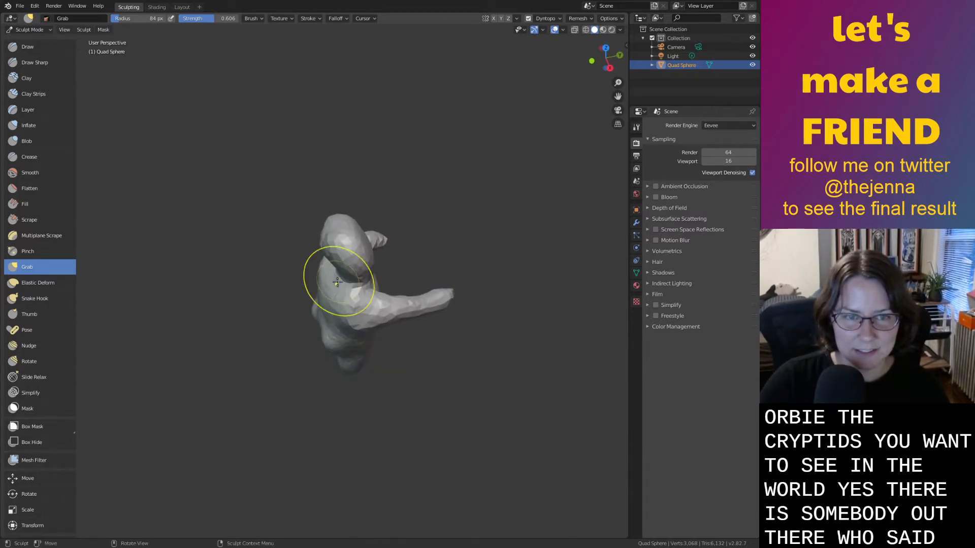
pyautogui.moveTo(315, 213)
pyautogui.mouseDown(button='middle')
pyautogui.moveTo(348, 220)
pyautogui.moveTo(344, 213)
pyautogui.moveTo(332, 265)
pyautogui.moveTo(343, 240)
pyautogui.moveTo(304, 229)
pyautogui.moveTo(343, 277)
pyautogui.mouseUp(button='middle')
pyautogui.moveTo(353, 320)
pyautogui.mouseDown(button='middle')
pyautogui.moveTo(330, 273)
pyautogui.moveTo(318, 272)
pyautogui.moveTo(416, 255)
pyautogui.moveTo(311, 266)
pyautogui.moveTo(342, 218)
pyautogui.moveTo(365, 231)
pyautogui.mouseUp(button='middle')
pyautogui.moveTo(366, 231); pyautogui.dragTo(396, 231)
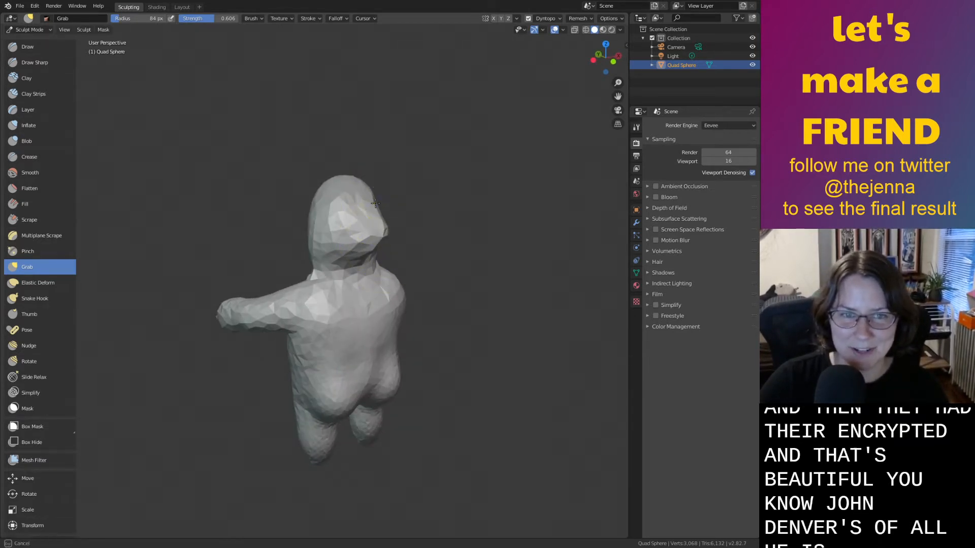
# Fill out the back of the head with the Inflate brush and smooth the transition to the neck.
pyautogui.press('i')
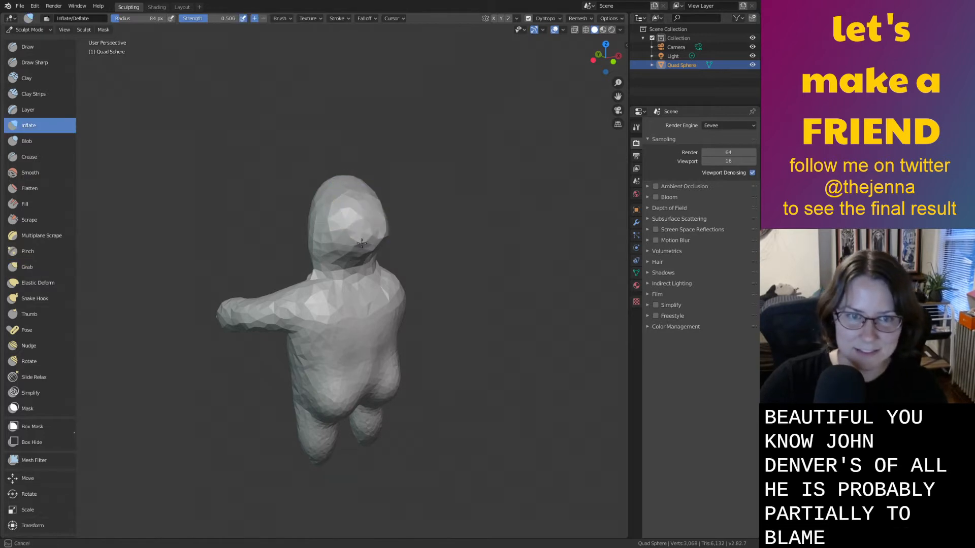
pyautogui.moveTo(361, 243); pyautogui.dragTo(373, 247, button='middle')
pyautogui.hotkey('shift', 's')
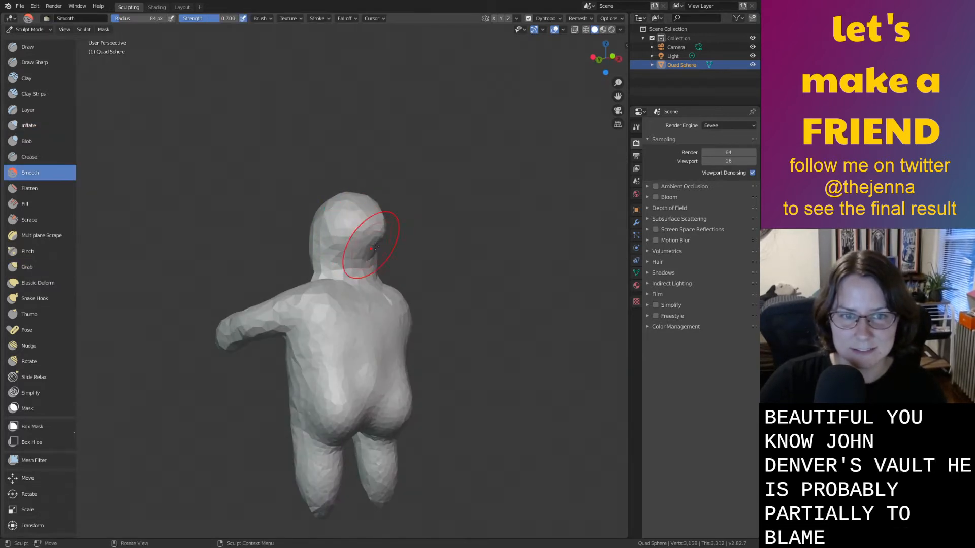
pyautogui.moveTo(374, 247)
pyautogui.mouseDown()
pyautogui.moveTo(354, 259)
pyautogui.moveTo(361, 276)
pyautogui.mouseUp()
pyautogui.moveTo(361, 276); pyautogui.dragTo(528, 294, button='middle')
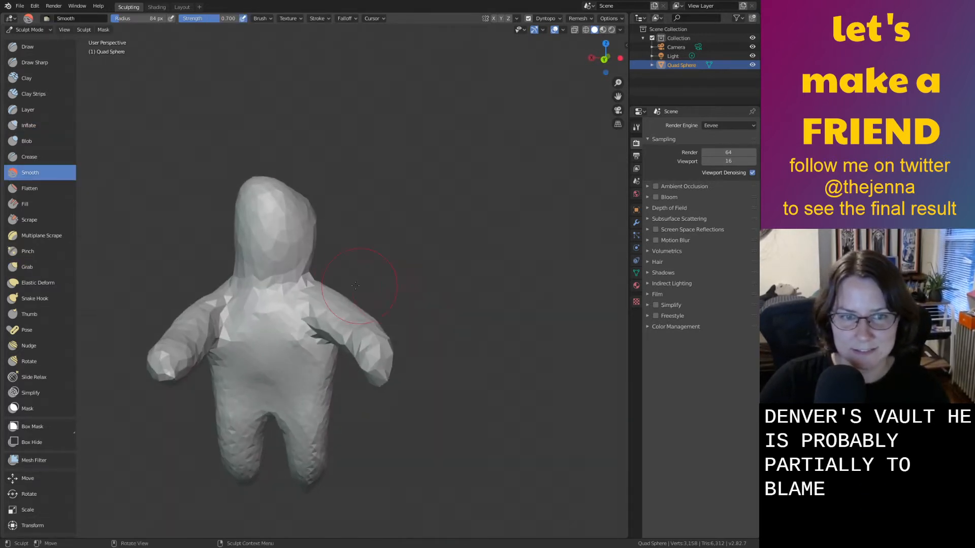
# Narrow the neck and shape the base of the head with the Grab brush, turning on X-axis mirroring.
pyautogui.press('g')
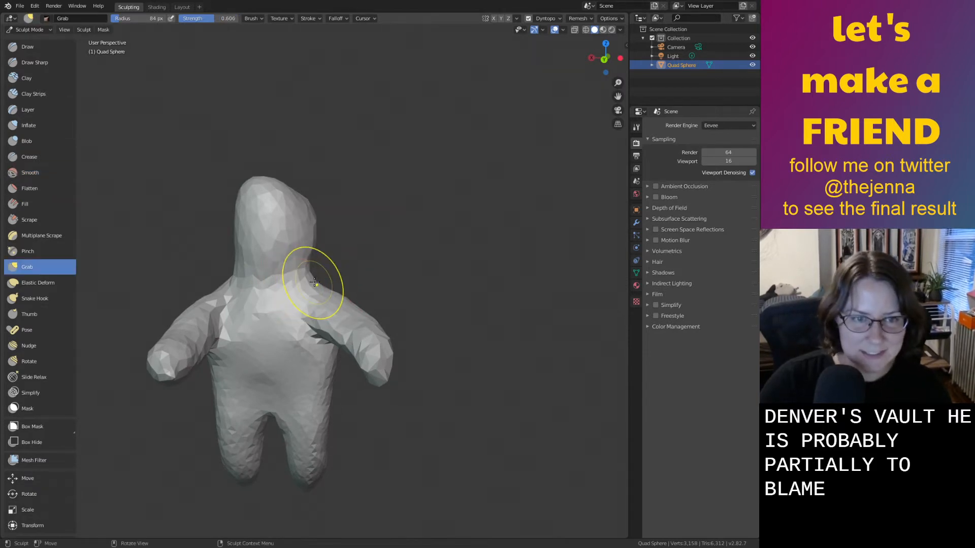
pyautogui.moveTo(306, 277); pyautogui.dragTo(299, 280)
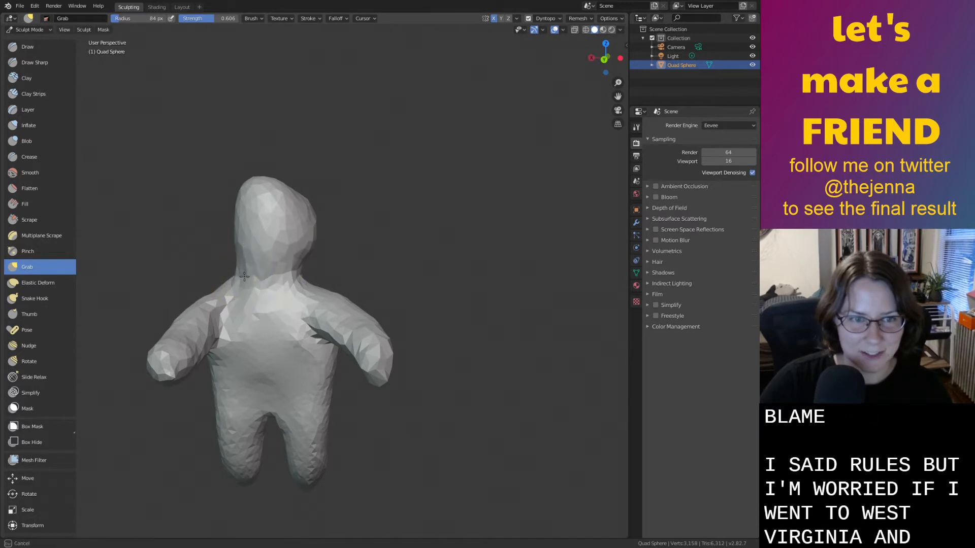
pyautogui.moveTo(250, 277); pyautogui.dragTo(318, 290, button='middle')
pyautogui.scroll(-2, 276, 246)
pyautogui.moveTo(315, 262); pyautogui.dragTo(322, 253)
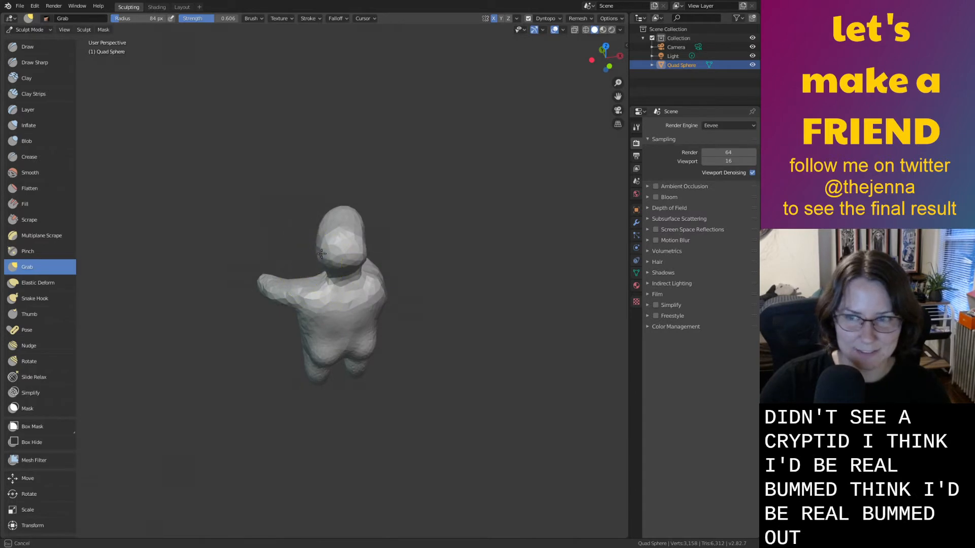
# Smooth the back, sides and face of the head with the Smooth brush.
pyautogui.moveTo(345, 253); pyautogui.dragTo(218, 233, button='middle')
pyautogui.hotkey('shift', 's')
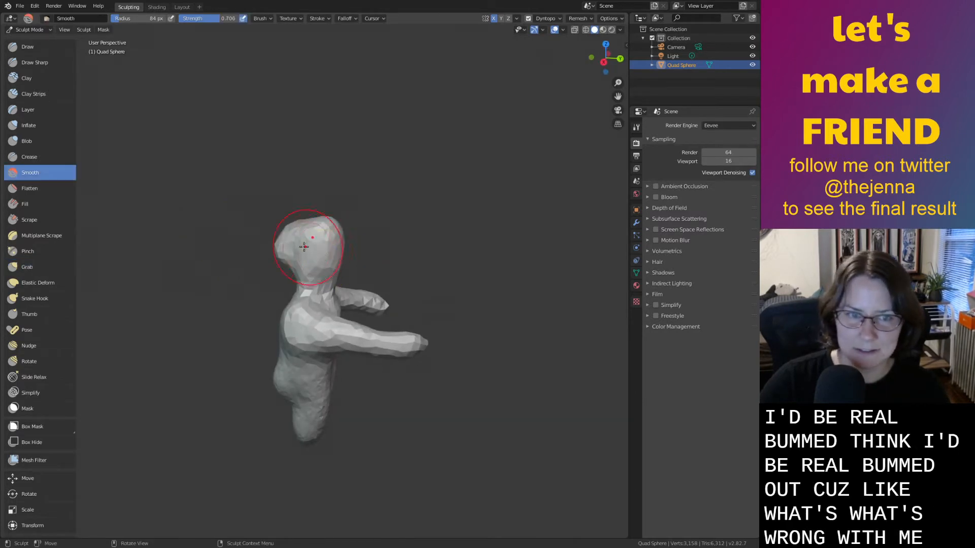
pyautogui.moveTo(285, 247)
pyautogui.mouseDown(button='middle')
pyautogui.moveTo(358, 254)
pyautogui.moveTo(272, 218)
pyautogui.mouseUp(button='middle')
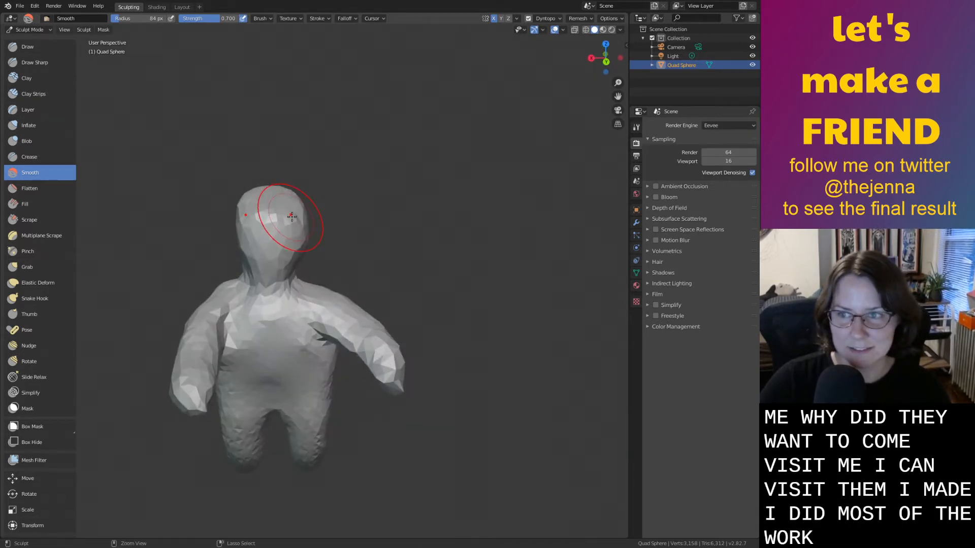
pyautogui.scroll(2, 293, 223)
pyautogui.scroll(-3, 293, 223)
# Refine the side of the head with the Grab and Smooth brushes and save the file.
pyautogui.press('g')
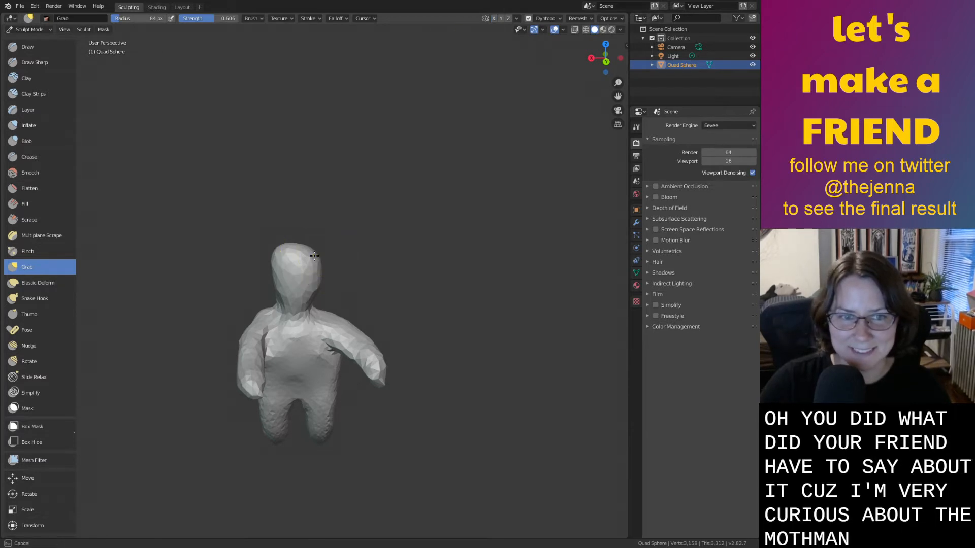
pyautogui.moveTo(320, 249); pyautogui.dragTo(324, 247)
pyautogui.moveTo(323, 250); pyautogui.dragTo(291, 240, button='middle')
pyautogui.hotkey('shift', 's')
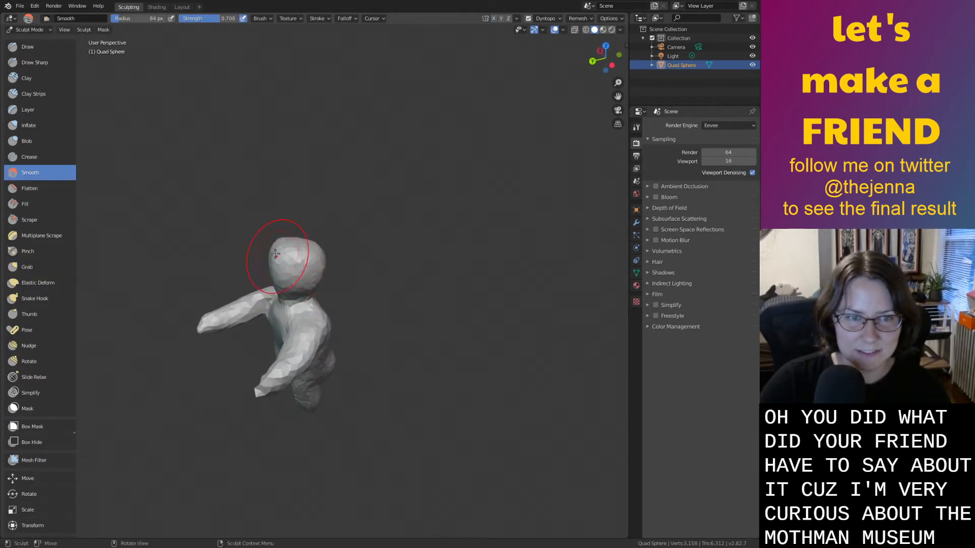
pyautogui.hotkey('ctrl', 's')
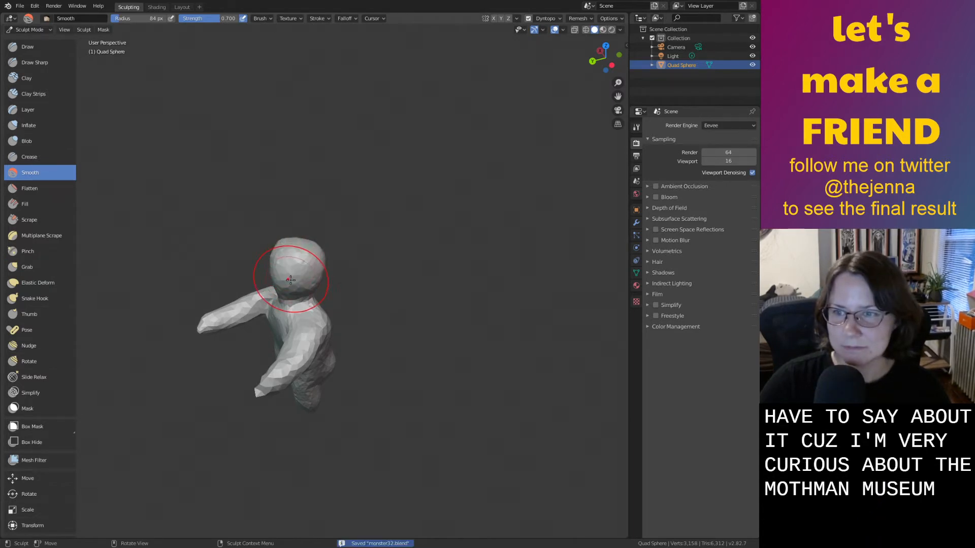
# Try to pull a pointed beak out of the face with the Grab brush, and undo it.
pyautogui.scroll(3, 294, 278)
pyautogui.moveTo(295, 278); pyautogui.dragTo(444, 254, button='middle')
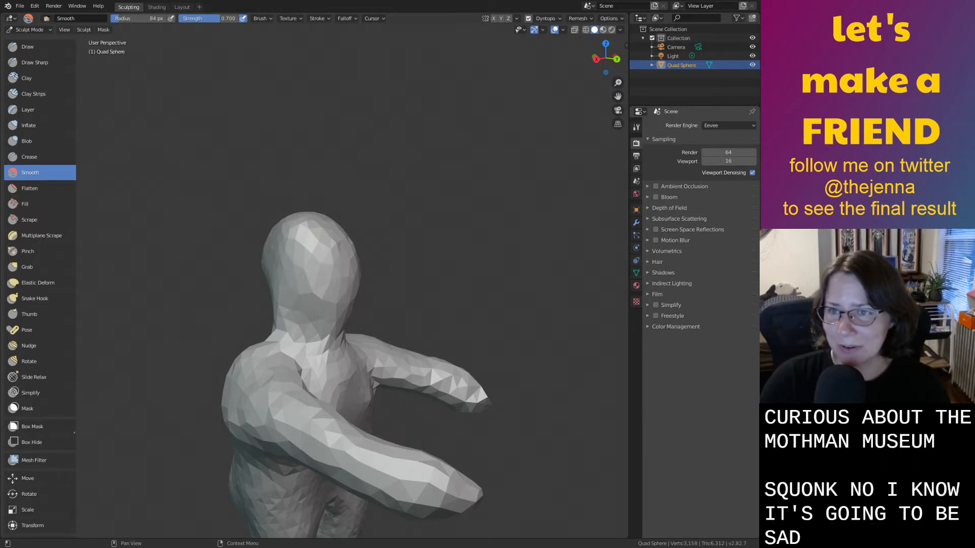
pyautogui.moveTo(527, 350)
pyautogui.mouseDown(button='middle')
pyautogui.moveTo(471, 329)
pyautogui.moveTo(463, 309)
pyautogui.moveTo(528, 357)
pyautogui.moveTo(452, 328)
pyautogui.moveTo(314, 363)
pyautogui.moveTo(425, 339)
pyautogui.moveTo(392, 321)
pyautogui.moveTo(432, 351)
pyautogui.moveTo(474, 327)
pyautogui.moveTo(429, 272)
pyautogui.mouseUp(button='middle')
pyautogui.press('g')
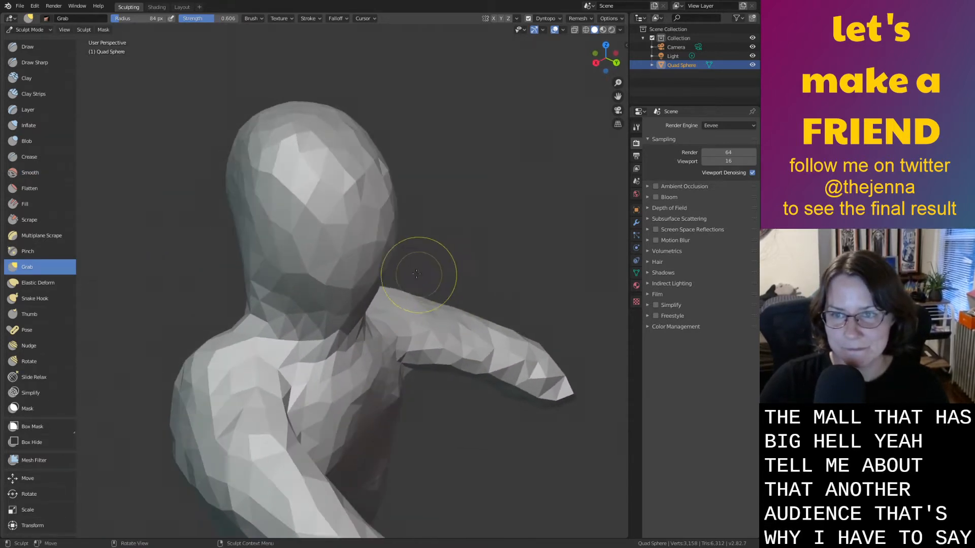
pyautogui.moveTo(385, 241)
pyautogui.mouseDown()
pyautogui.moveTo(504, 262)
pyautogui.moveTo(518, 274)
pyautogui.mouseUp()
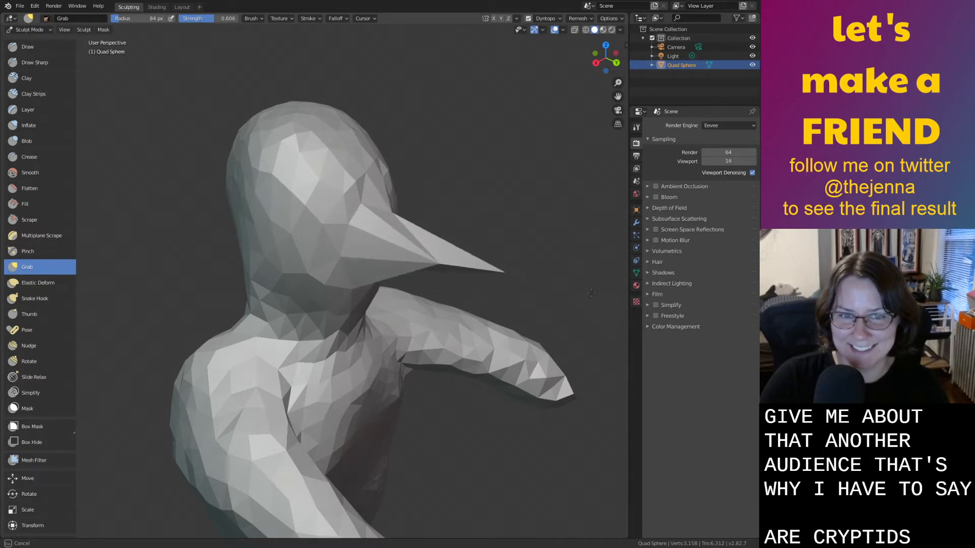
pyautogui.hotkey('ctrl', 'z')
pyautogui.hotkey('ctrl', 'z')
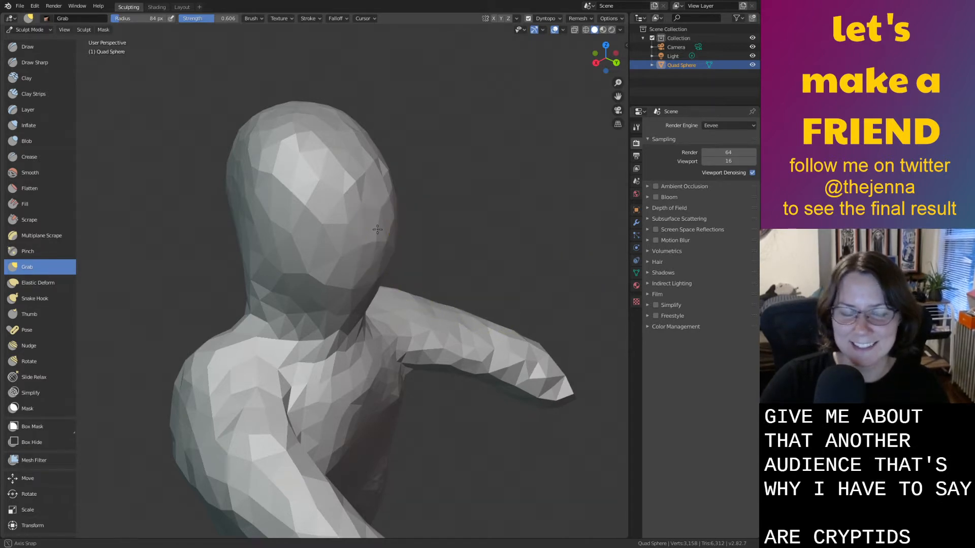
# Build up the front of the head with the Inflate brush, enlarging the brush radius to 235 px.
pyautogui.moveTo(378, 230); pyautogui.dragTo(328, 218, button='middle')
pyautogui.press('i')
pyautogui.moveTo(350, 224); pyautogui.dragTo(368, 227)
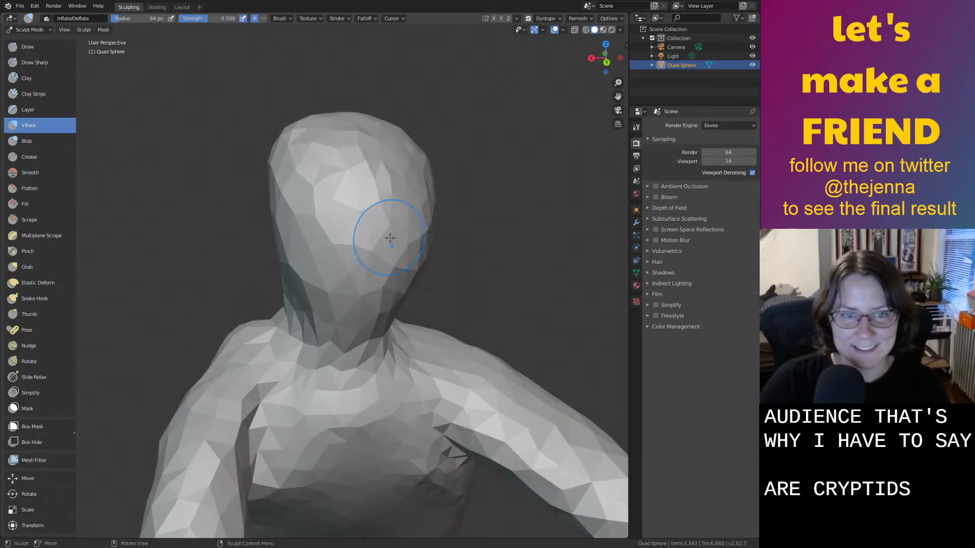
pyautogui.scroll(2, 389, 238)
pyautogui.moveTo(440, 269)
pyautogui.keyDown('ctrl'); pyautogui.mouseDown()
pyautogui.moveTo(453, 133)
pyautogui.moveTo(457, 171)
pyautogui.mouseUp(); pyautogui.keyUp('ctrl')
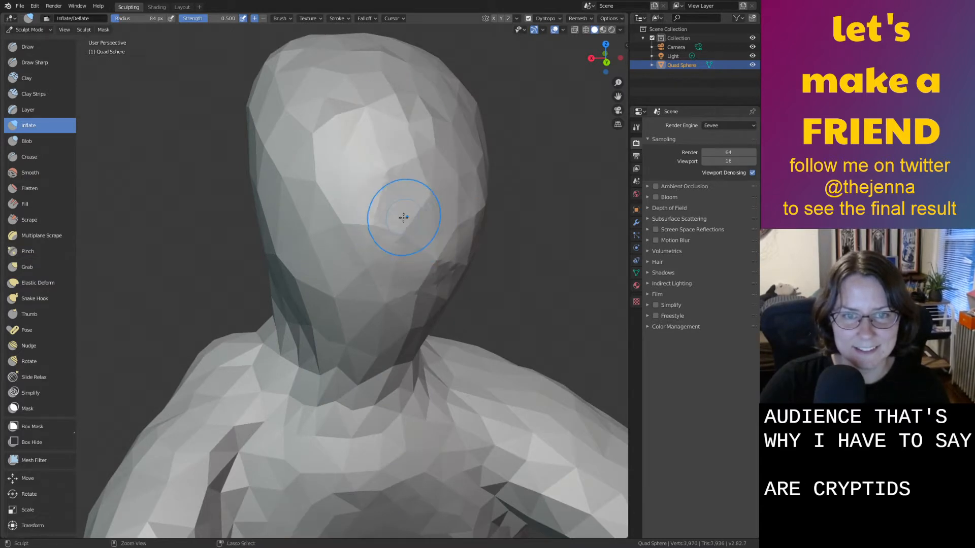
pyautogui.hotkey('ctrl', 'z')
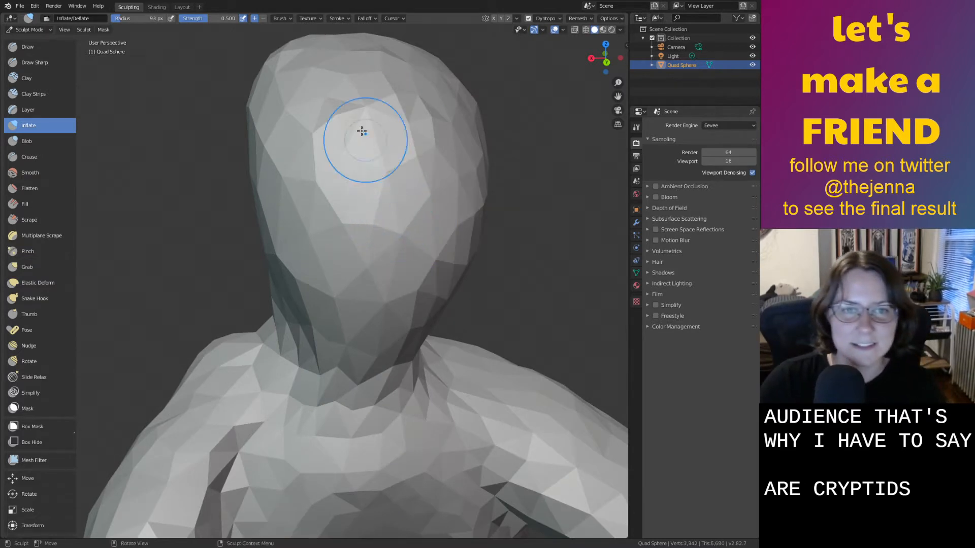
pyautogui.moveTo(354, 106)
pyautogui.mouseDown()
pyautogui.moveTo(411, 127)
pyautogui.moveTo(348, 250)
pyautogui.moveTo(325, 41)
pyautogui.moveTo(400, 90)
pyautogui.mouseUp()
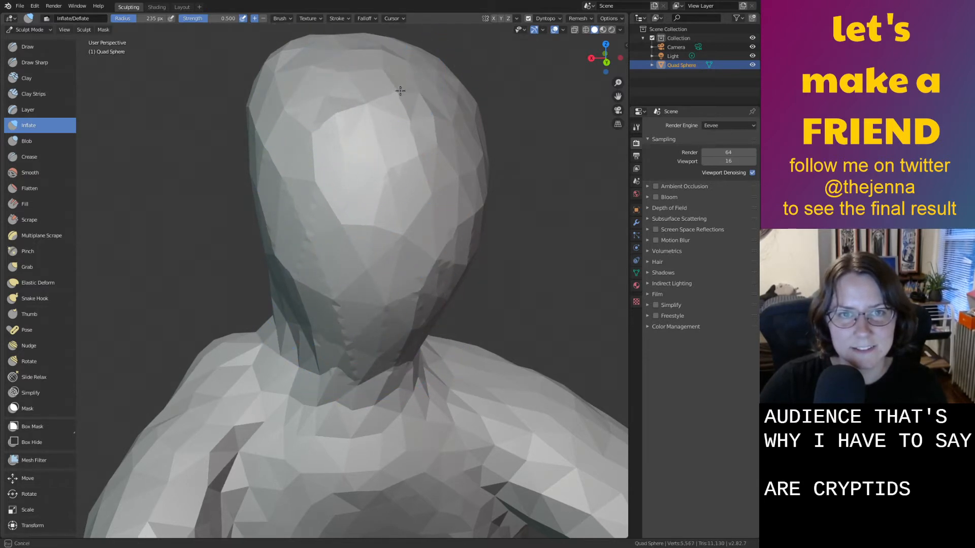
pyautogui.moveTo(374, 272); pyautogui.dragTo(352, 209)
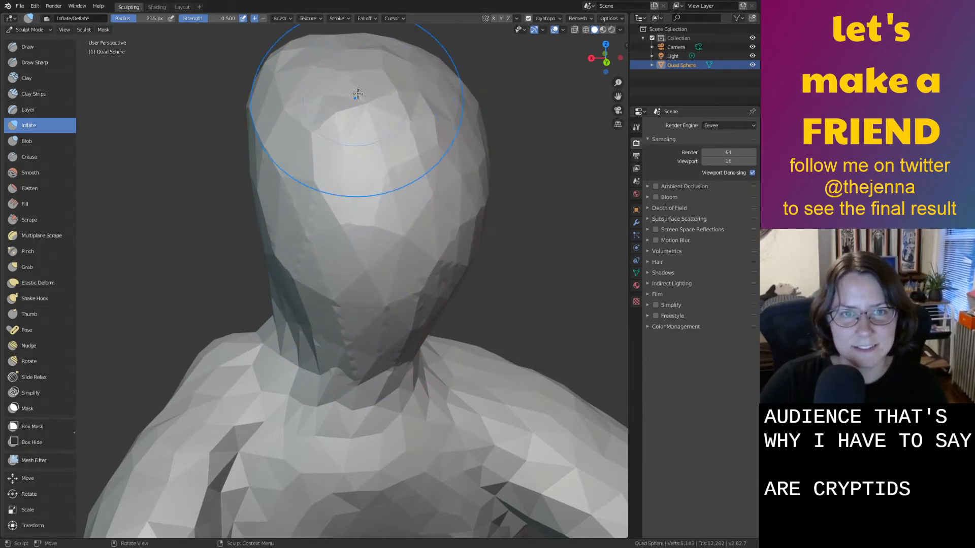
pyautogui.moveTo(357, 94); pyautogui.dragTo(419, 157)
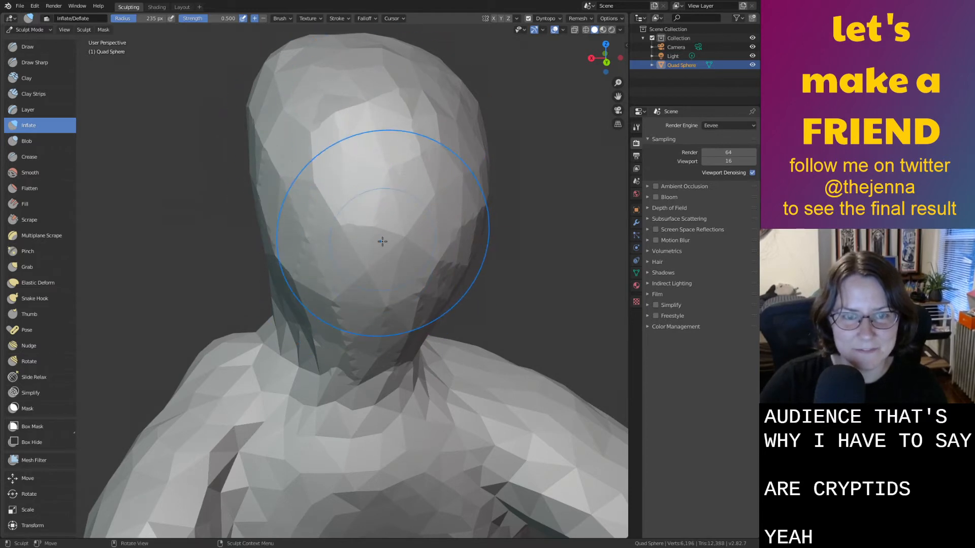
# Pull a long pointed upper beak out of the face with the Grab brush at a 101 px radius.
pyautogui.press('g')
pyautogui.scroll(-1, 388, 265)
pyautogui.moveTo(389, 265); pyautogui.dragTo(416, 274, button='middle')
pyautogui.rightClick(415, 273)
pyautogui.moveTo(390, 274); pyautogui.dragTo(346, 274)
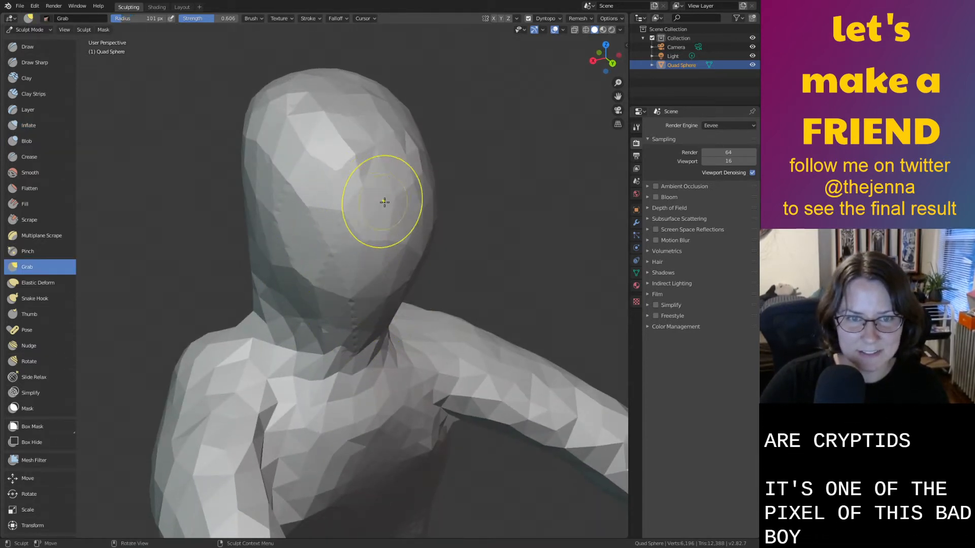
pyautogui.moveTo(383, 200); pyautogui.dragTo(397, 196, button='middle')
pyautogui.moveTo(389, 190); pyautogui.dragTo(435, 202)
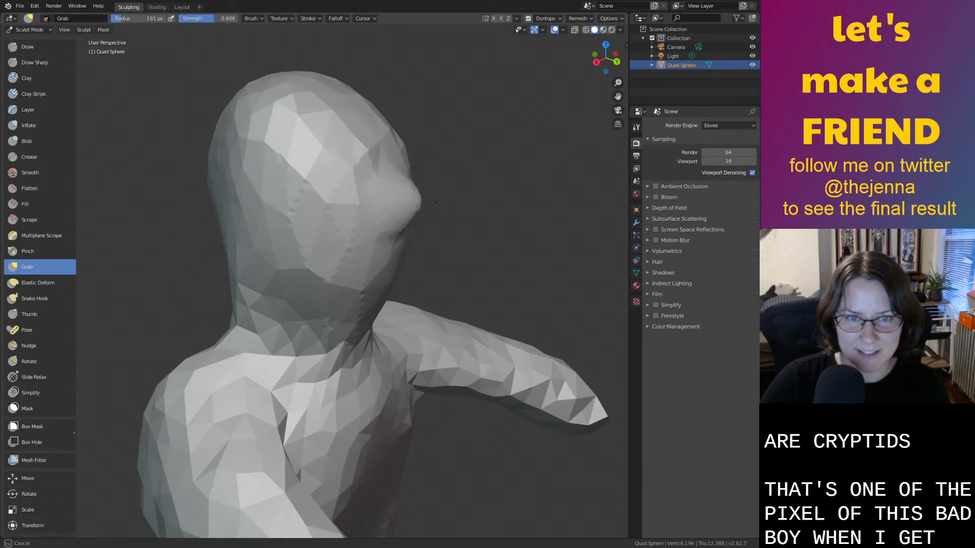
pyautogui.moveTo(505, 220); pyautogui.dragTo(593, 225)
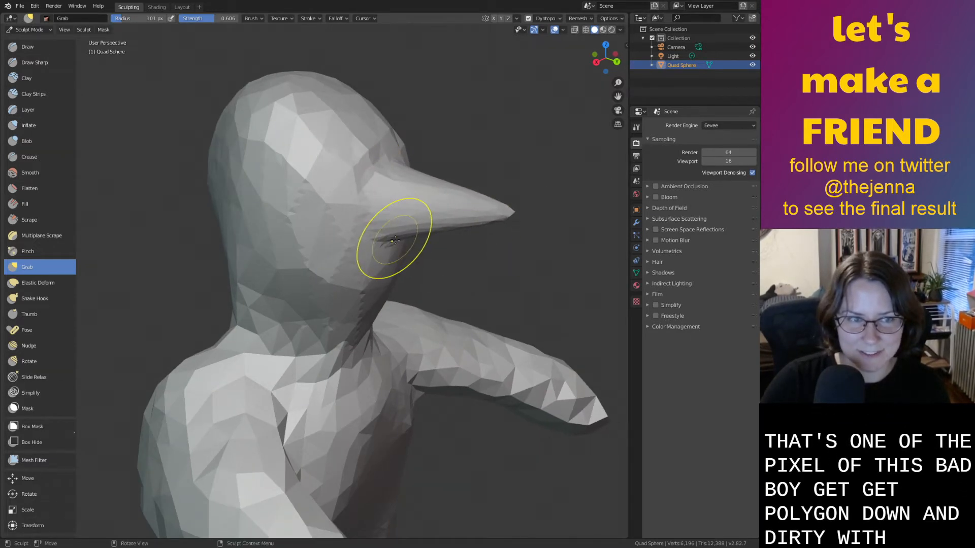
# Pull a lower jaw forward beneath the beak with the Grab brush and thicken it with the Inflate brush.
pyautogui.moveTo(394, 239); pyautogui.dragTo(425, 232)
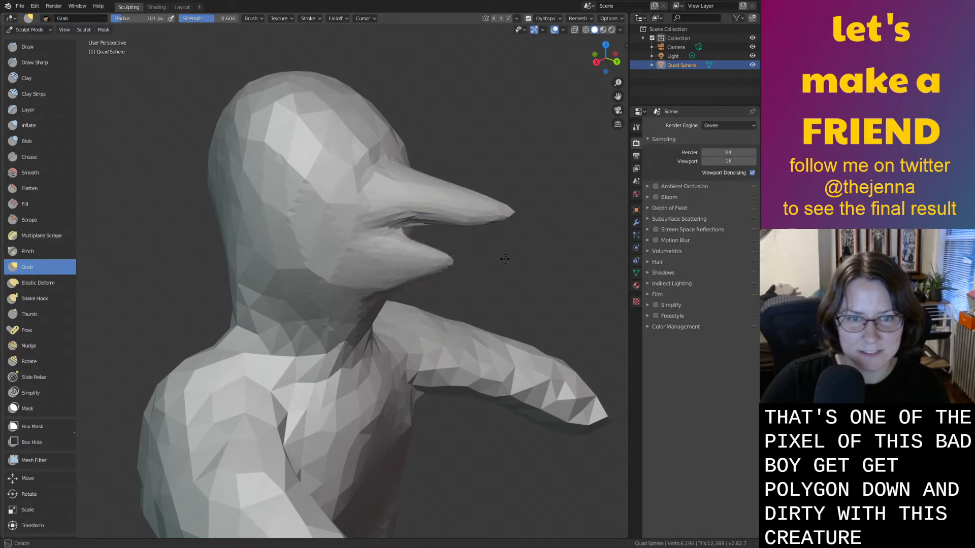
pyautogui.moveTo(504, 259); pyautogui.dragTo(567, 256)
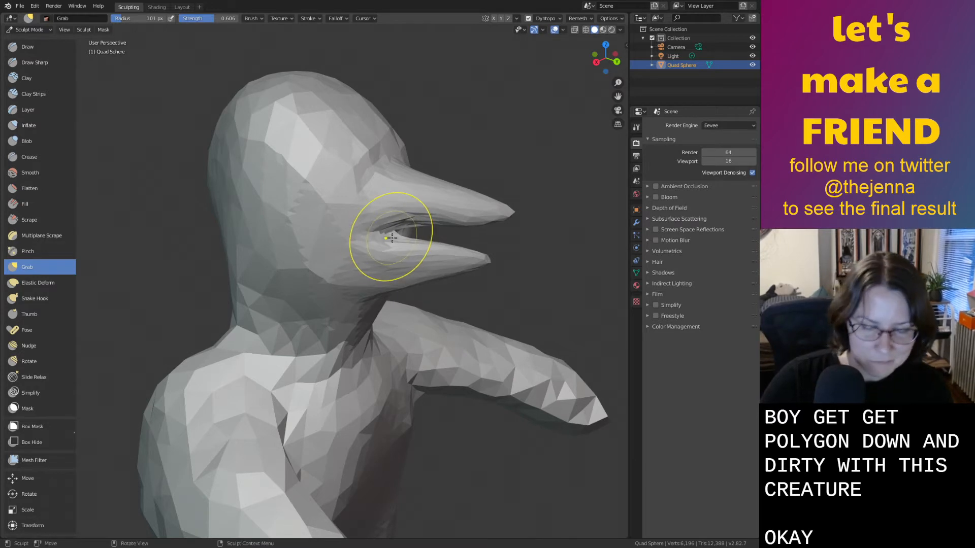
pyautogui.press('i')
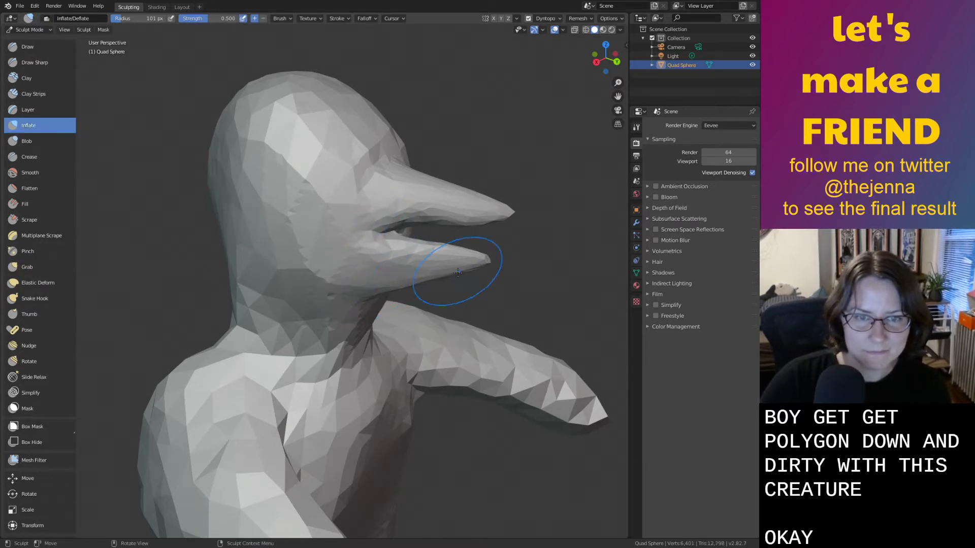
pyautogui.moveTo(458, 273); pyautogui.dragTo(472, 265)
# Undo the beak and lower jaw strokes.
pyautogui.moveTo(433, 218); pyautogui.dragTo(435, 258, button='middle')
pyautogui.scroll(-5, 330, 230)
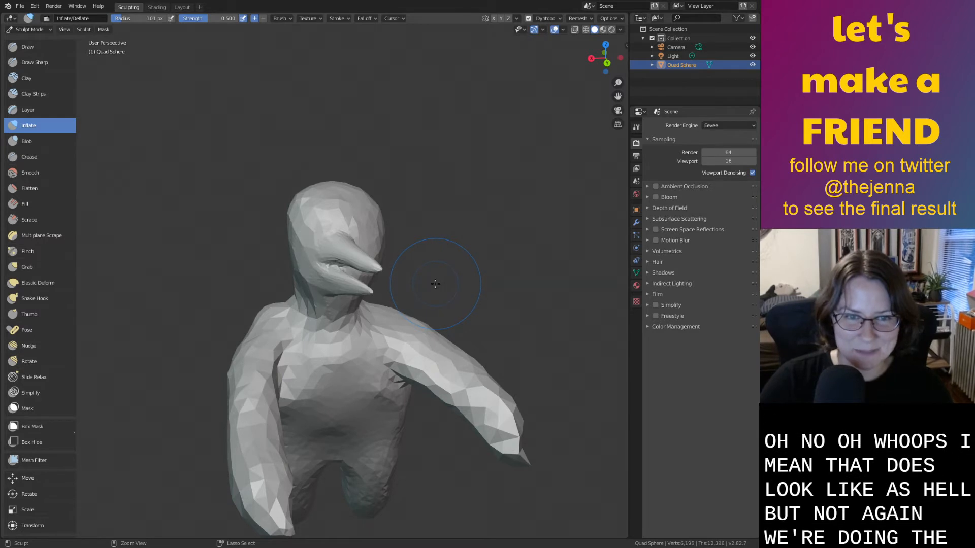
pyautogui.hotkey('ctrl', 'z')
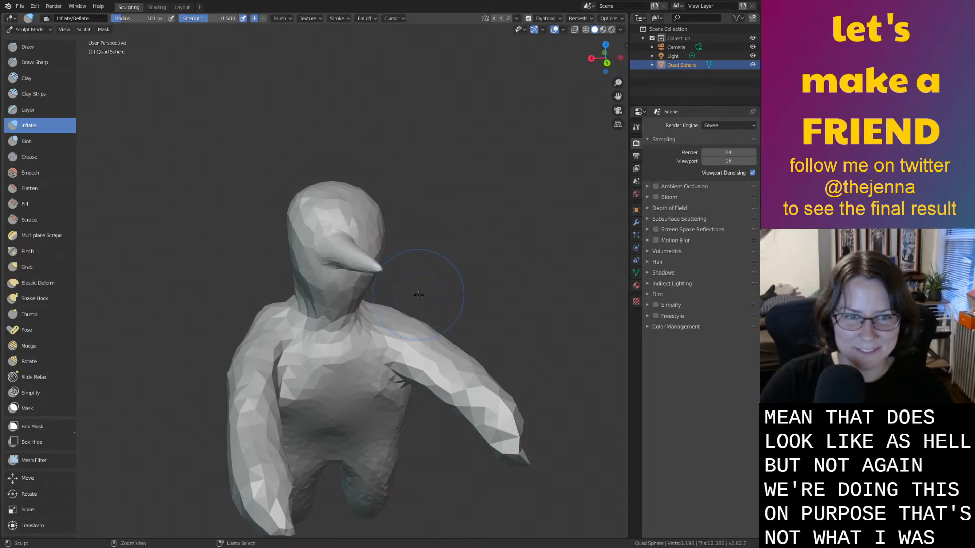
# Turn X-axis mirroring back on and pull a rounded snout and a short lower jaw out of the face with the Grab brush.
pyautogui.moveTo(337, 236); pyautogui.dragTo(358, 266, button='middle')
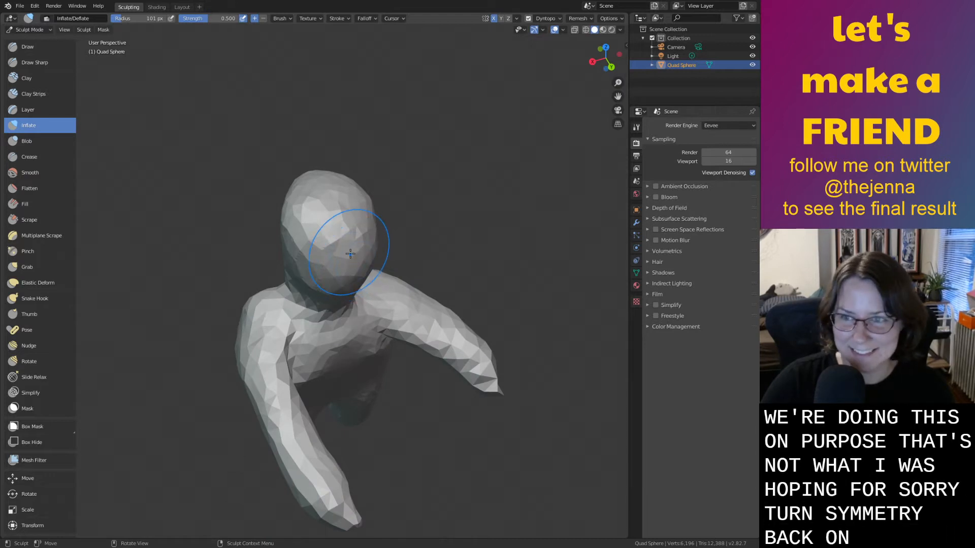
pyautogui.press('g')
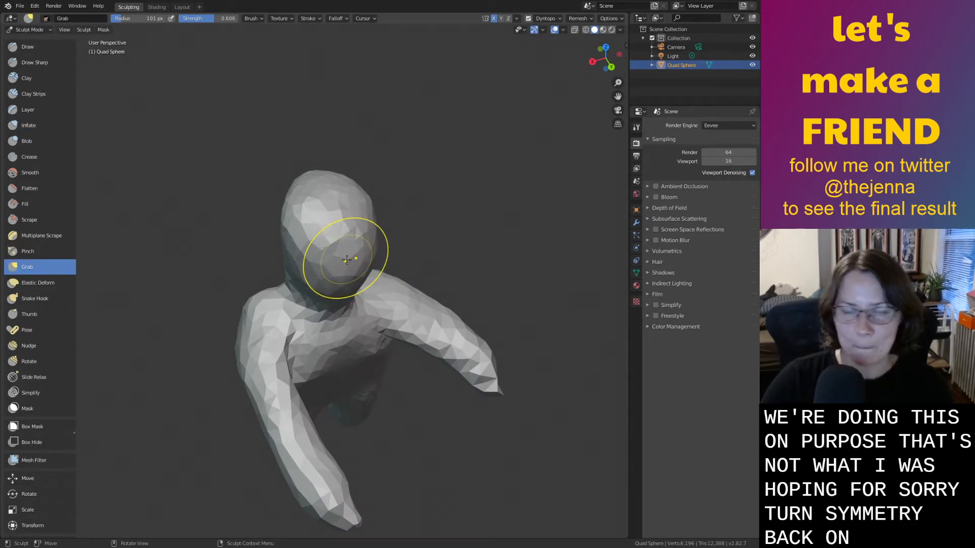
pyautogui.moveTo(347, 259); pyautogui.dragTo(383, 254, button='middle')
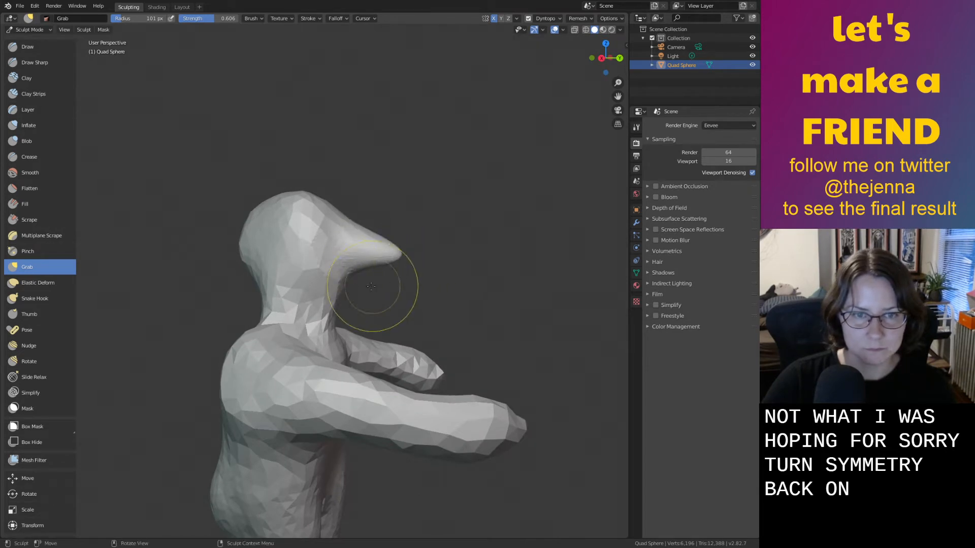
pyautogui.scroll(4, 342, 286)
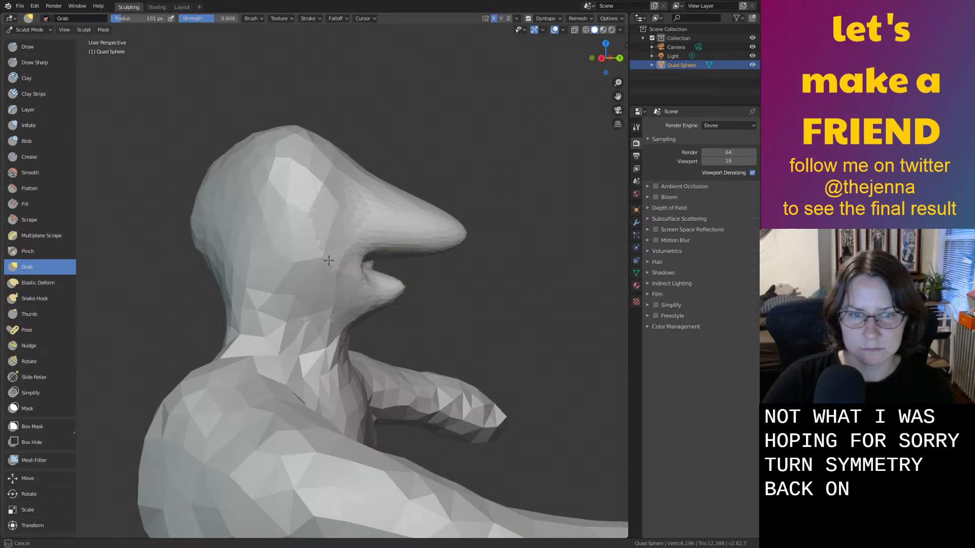
pyautogui.moveTo(326, 263)
pyautogui.mouseDown(button='middle')
pyautogui.moveTo(348, 294)
pyautogui.moveTo(383, 290)
pyautogui.moveTo(380, 301)
pyautogui.mouseUp(button='middle')
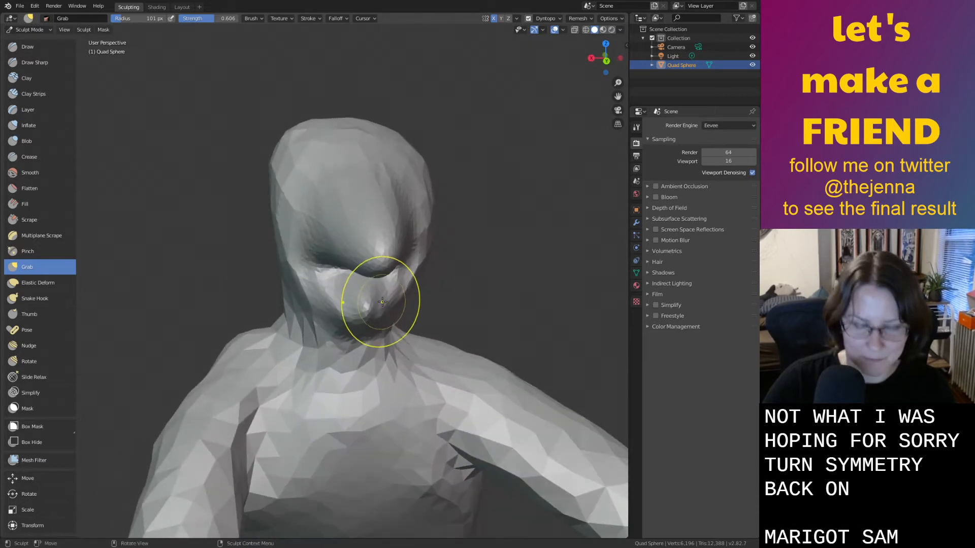
# Lengthen the lower jaw forward beneath the snout with the Grab brush.
pyautogui.moveTo(372, 308); pyautogui.dragTo(407, 308)
pyautogui.moveTo(408, 318); pyautogui.dragTo(476, 299, button='middle')
pyautogui.moveTo(410, 284); pyautogui.dragTo(441, 285)
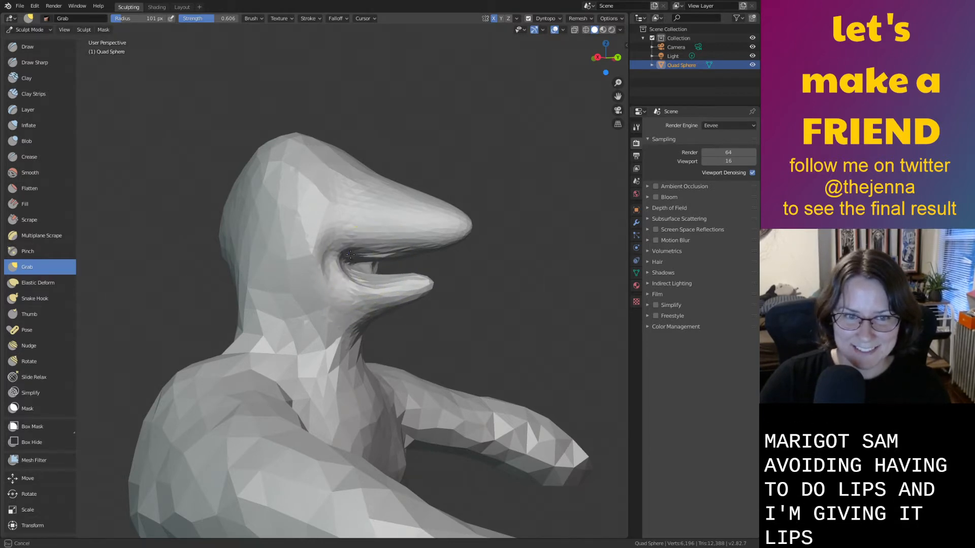
# Inflate the inside of the mouth between the snout and lower jaw and smooth it with the Smooth brush.
pyautogui.moveTo(373, 260)
pyautogui.mouseDown(button='middle')
pyautogui.moveTo(297, 263)
pyautogui.moveTo(388, 210)
pyautogui.moveTo(495, 199)
pyautogui.mouseUp(button='middle')
pyautogui.scroll(3, 361, 255)
pyautogui.press('i')
pyautogui.moveTo(441, 199)
pyautogui.mouseDown()
pyautogui.moveTo(556, 167)
pyautogui.moveTo(426, 208)
pyautogui.moveTo(411, 245)
pyautogui.moveTo(548, 157)
pyautogui.moveTo(442, 220)
pyautogui.mouseUp()
pyautogui.press('s')
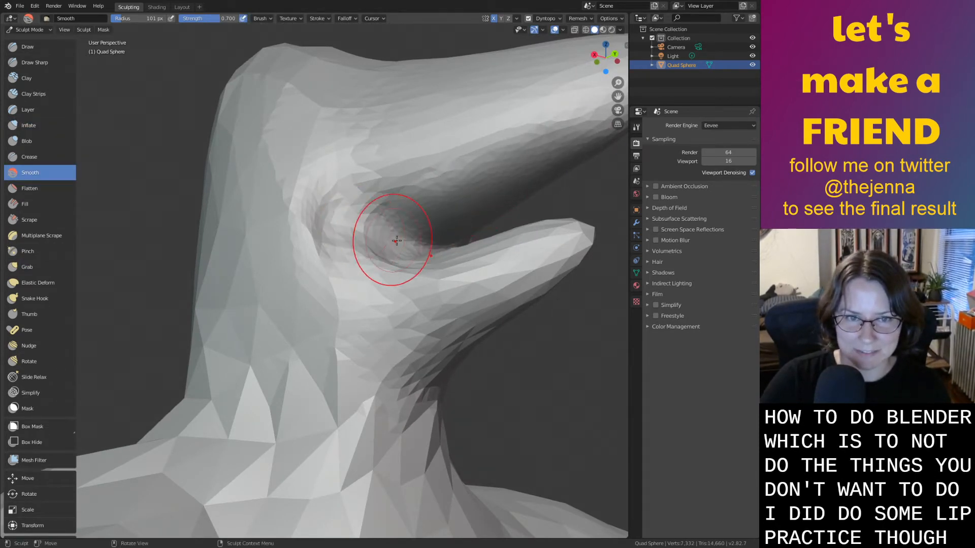
# Reshape the tip of the lower jaw with the Grab brush and smooth the top of the lower lip.
pyautogui.moveTo(397, 241)
pyautogui.mouseDown(button='middle')
pyautogui.moveTo(488, 320)
pyautogui.moveTo(405, 293)
pyautogui.moveTo(440, 303)
pyautogui.moveTo(429, 352)
pyautogui.mouseUp(button='middle')
pyautogui.scroll(-3, 414, 294)
pyautogui.scroll(-3, 428, 294)
pyautogui.press('g')
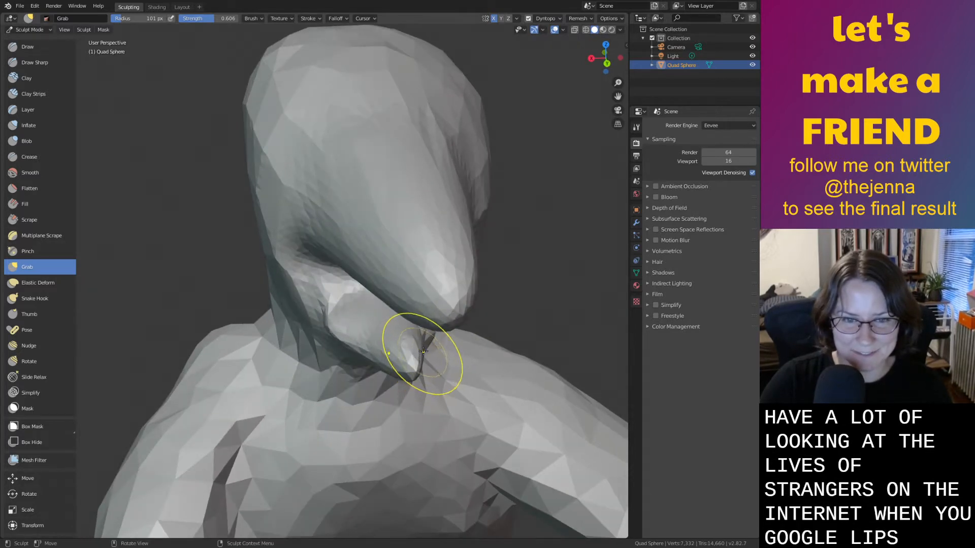
pyautogui.moveTo(468, 359)
pyautogui.mouseDown(button='middle')
pyautogui.moveTo(361, 358)
pyautogui.moveTo(323, 340)
pyautogui.moveTo(311, 321)
pyautogui.moveTo(403, 327)
pyautogui.moveTo(385, 352)
pyautogui.moveTo(355, 323)
pyautogui.moveTo(300, 301)
pyautogui.moveTo(333, 306)
pyautogui.mouseUp(button='middle')
pyautogui.press('s')
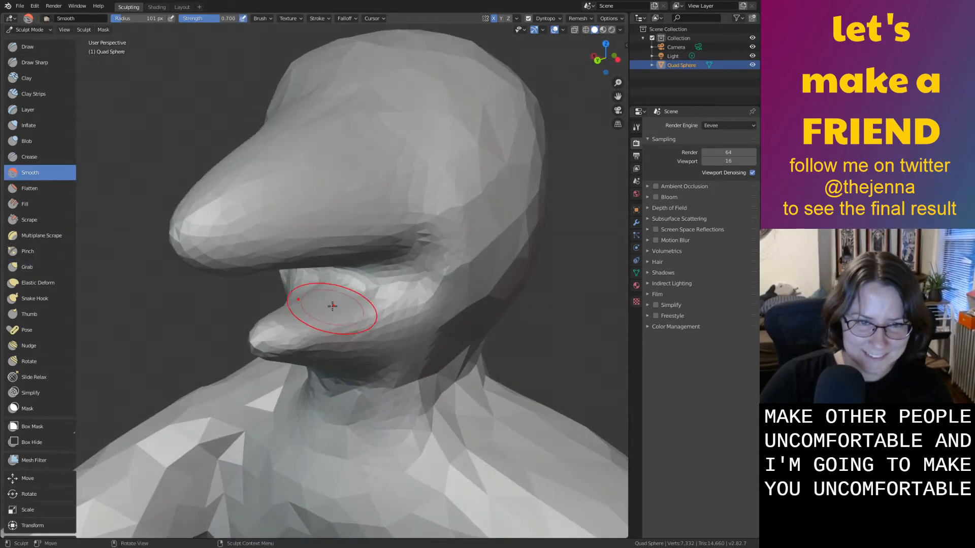
# Inflate the side of the lower jaw near its tip and reshape the jaw's sides with the Grab brush.
pyautogui.press('i')
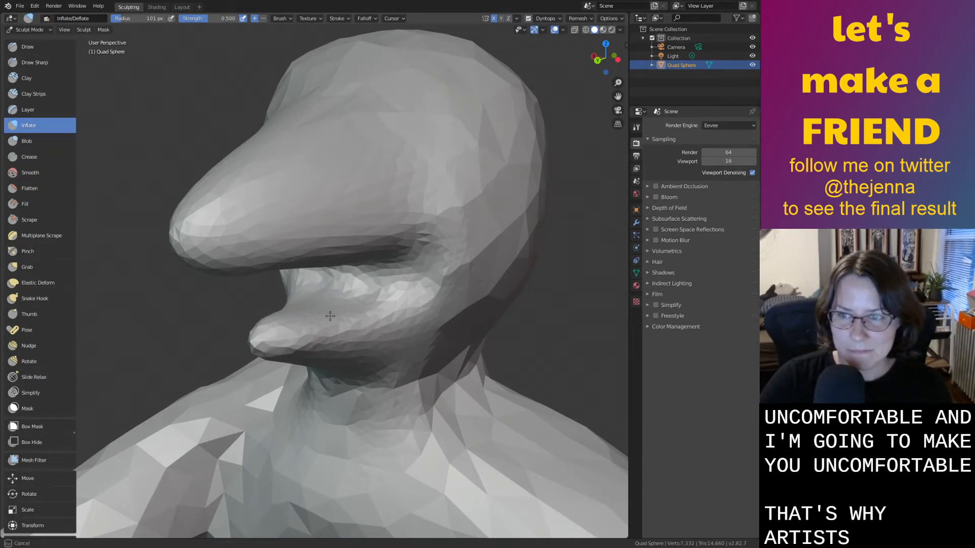
pyautogui.moveTo(309, 333)
pyautogui.mouseDown()
pyautogui.moveTo(326, 327)
pyautogui.moveTo(325, 316)
pyautogui.moveTo(316, 325)
pyautogui.mouseUp()
pyautogui.moveTo(310, 330)
pyautogui.mouseDown(button='middle')
pyautogui.moveTo(355, 324)
pyautogui.moveTo(388, 349)
pyautogui.mouseUp(button='middle')
pyautogui.press('g')
pyautogui.scroll(3, 392, 359)
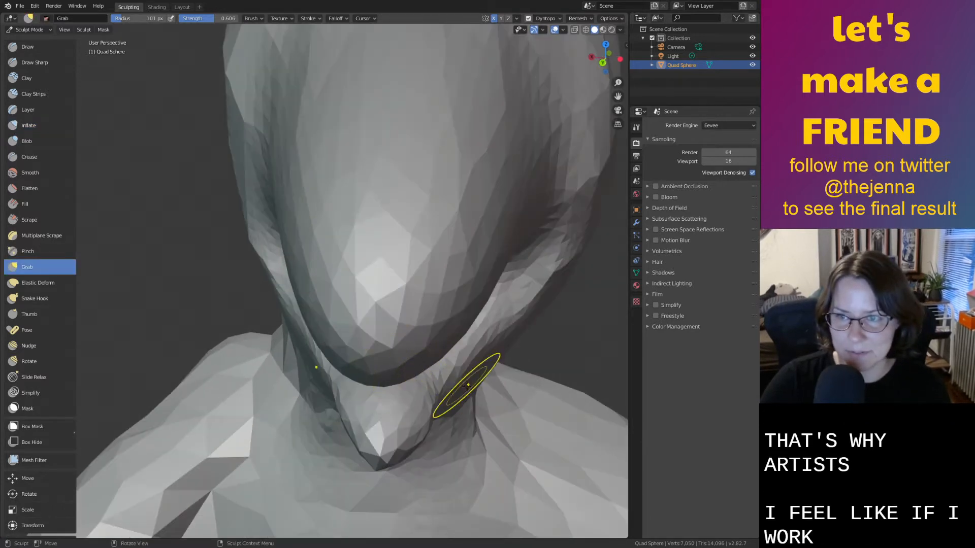
pyautogui.moveTo(464, 384); pyautogui.dragTo(451, 366, button='middle')
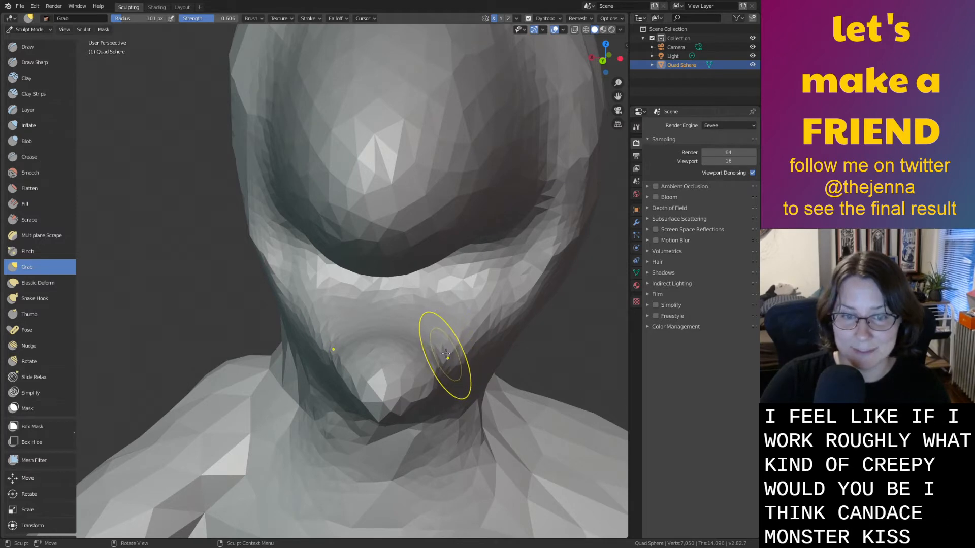
pyautogui.moveTo(450, 359); pyautogui.dragTo(461, 361, button='middle')
pyautogui.moveTo(434, 359); pyautogui.dragTo(413, 374, button='middle')
pyautogui.moveTo(384, 350); pyautogui.dragTo(410, 323)
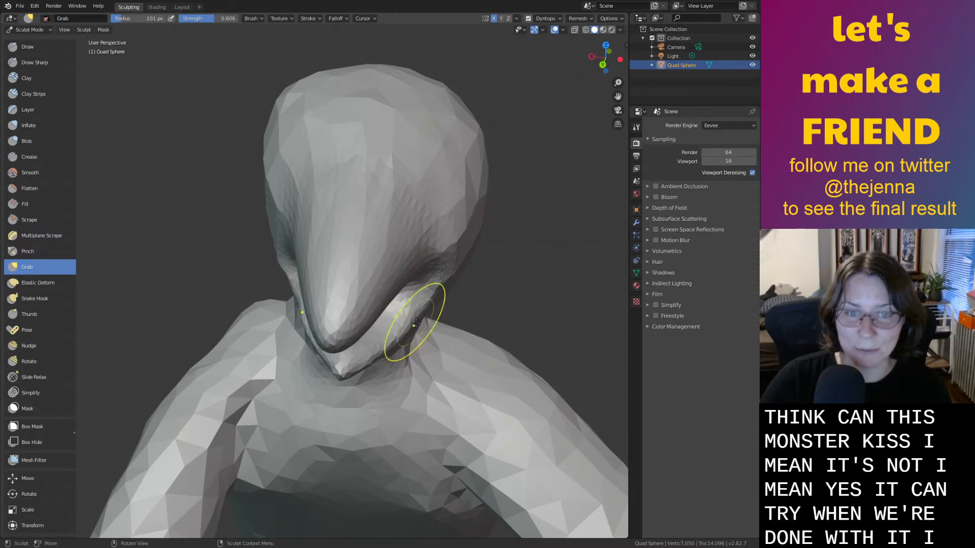
# Inflate the corner of the mouth and the edge of the upper lip beneath the snout.
pyautogui.moveTo(415, 323)
pyautogui.mouseDown(button='middle')
pyautogui.moveTo(496, 349)
pyautogui.moveTo(412, 312)
pyautogui.moveTo(399, 319)
pyautogui.mouseUp(button='middle')
pyautogui.press('i')
pyautogui.moveTo(419, 338); pyautogui.dragTo(421, 332)
pyautogui.moveTo(422, 332)
pyautogui.mouseDown(button='middle')
pyautogui.moveTo(496, 350)
pyautogui.moveTo(462, 284)
pyautogui.moveTo(400, 323)
pyautogui.mouseUp(button='middle')
pyautogui.press('g')
pyautogui.scroll(5, 459, 275)
pyautogui.press('i')
pyautogui.scroll(-5, 458, 278)
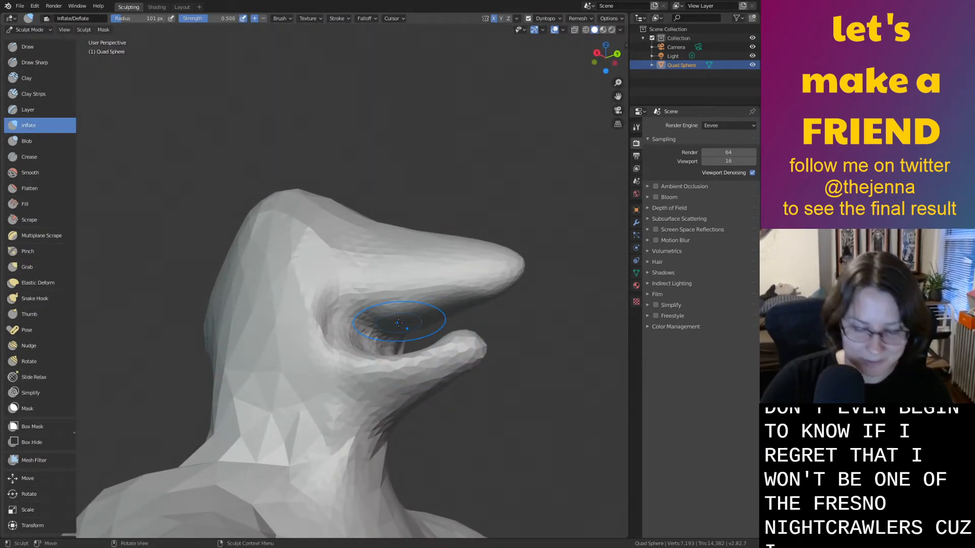
pyautogui.moveTo(401, 321); pyautogui.dragTo(405, 317)
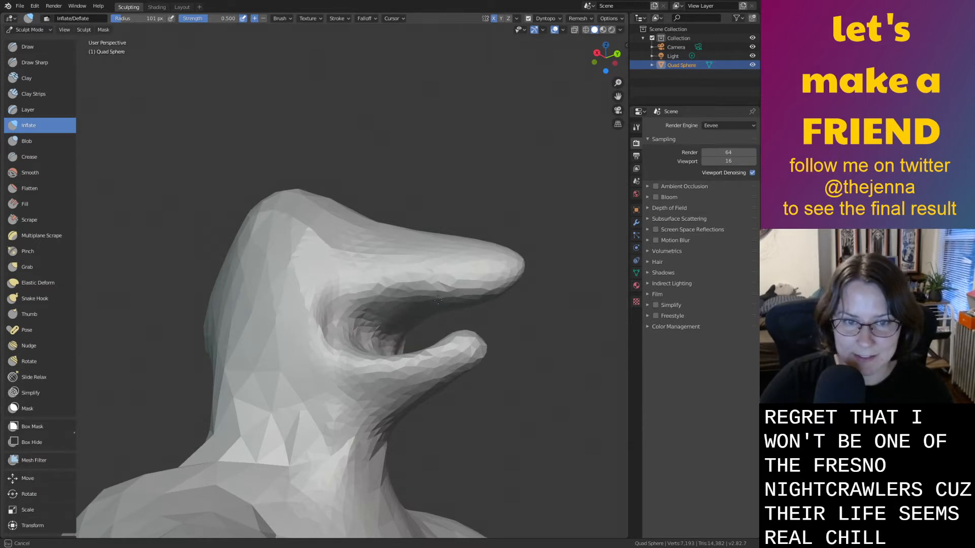
pyautogui.moveTo(437, 301)
pyautogui.mouseDown()
pyautogui.moveTo(466, 281)
pyautogui.moveTo(414, 304)
pyautogui.mouseUp()
# Build up the inner wall of the mouth with the Inflate brush and set the brush strength to 0.725.
pyautogui.moveTo(413, 304)
pyautogui.mouseDown(button='middle')
pyautogui.moveTo(352, 315)
pyautogui.moveTo(441, 319)
pyautogui.moveTo(366, 405)
pyautogui.moveTo(342, 324)
pyautogui.mouseUp(button='middle')
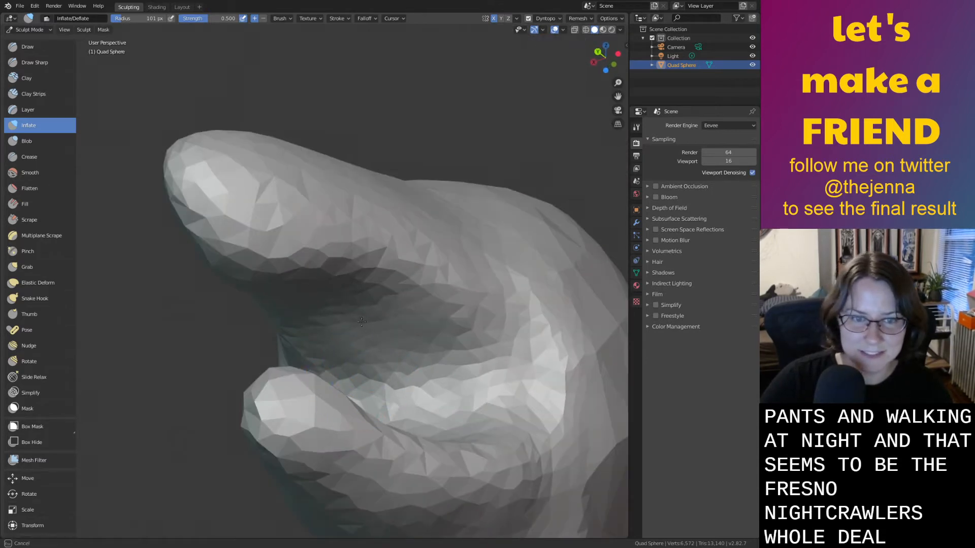
pyautogui.moveTo(301, 260); pyautogui.dragTo(365, 348)
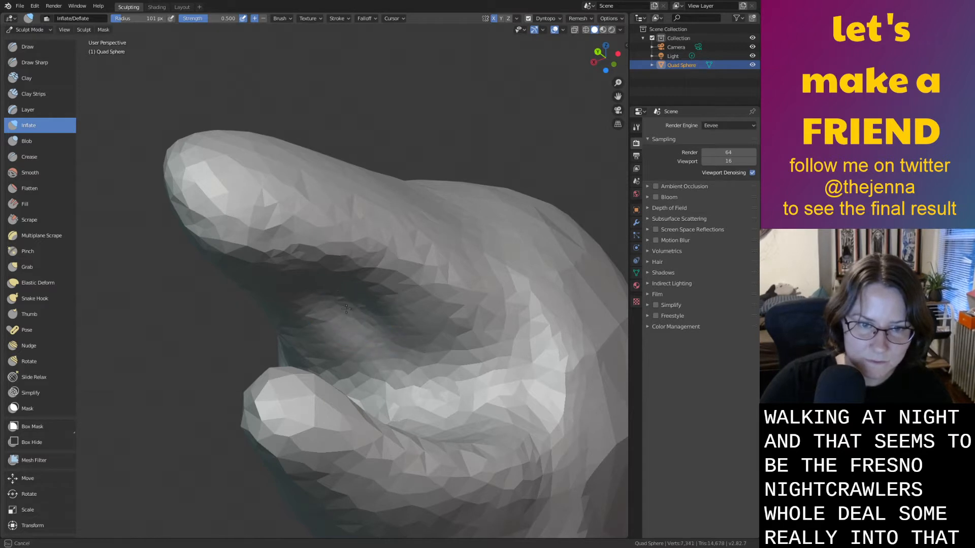
pyautogui.rightClick(347, 346)
pyautogui.moveTo(363, 329)
pyautogui.mouseDown()
pyautogui.moveTo(360, 346)
pyautogui.moveTo(397, 350)
pyautogui.mouseUp()
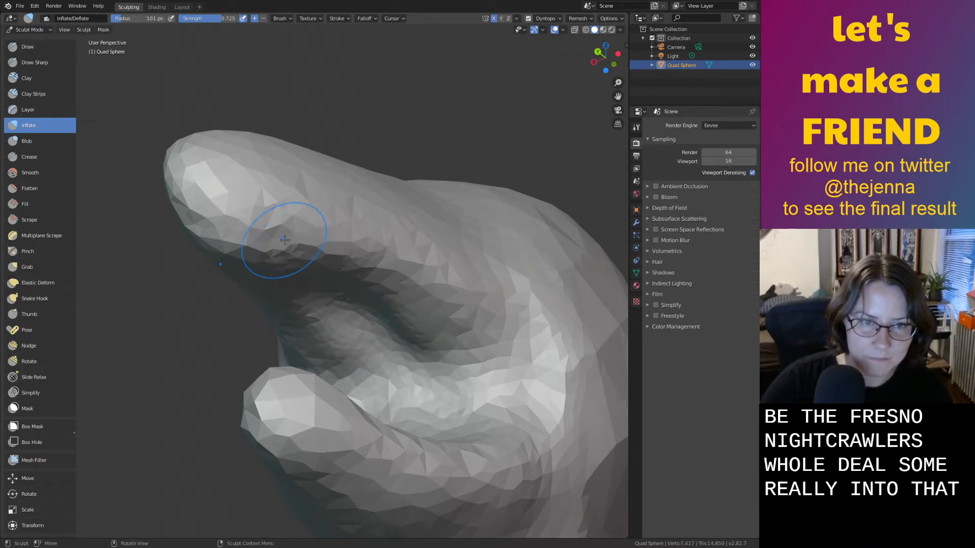
# Inflate the upper lip along the lower edge of the snout back to the corner of the mouth.
pyautogui.moveTo(284, 240); pyautogui.dragTo(391, 259)
pyautogui.moveTo(458, 282); pyautogui.dragTo(464, 289)
pyautogui.moveTo(241, 201)
pyautogui.mouseDown()
pyautogui.moveTo(459, 318)
pyautogui.moveTo(486, 439)
pyautogui.moveTo(508, 345)
pyautogui.moveTo(261, 191)
pyautogui.moveTo(213, 229)
pyautogui.moveTo(518, 366)
pyautogui.moveTo(405, 325)
pyautogui.mouseUp()
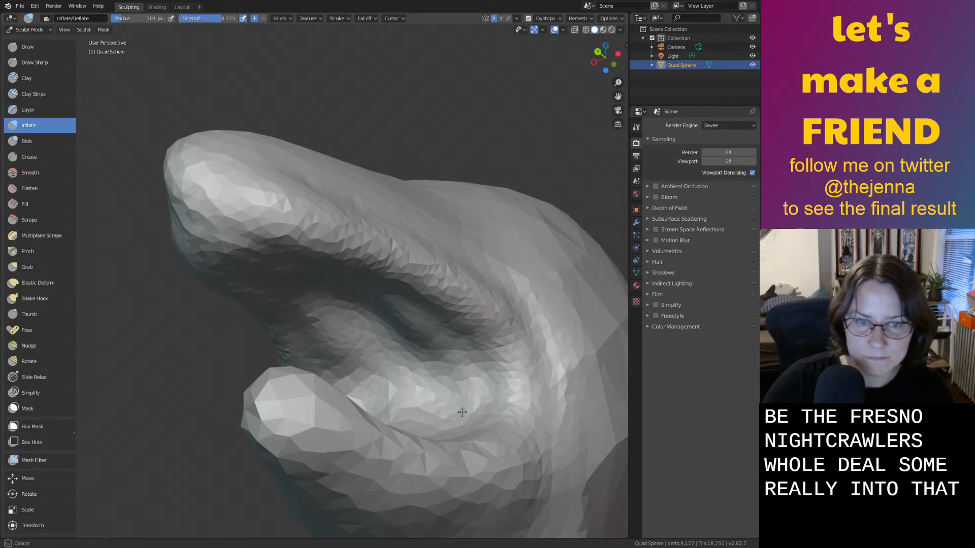
# Sculpt the inner wall of the mouth behind the lower jaw with the Inflate brush and save monster32.blend.
pyautogui.moveTo(462, 395)
pyautogui.mouseDown(button='middle')
pyautogui.moveTo(524, 403)
pyautogui.moveTo(511, 416)
pyautogui.moveTo(516, 407)
pyautogui.moveTo(461, 409)
pyautogui.mouseUp(button='middle')
pyautogui.scroll(2, 515, 406)
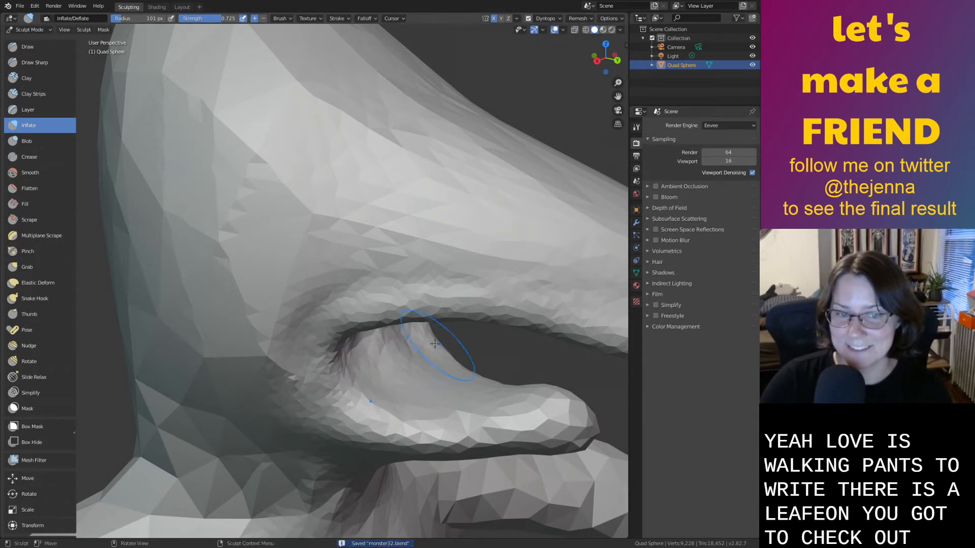
pyautogui.moveTo(412, 358); pyautogui.dragTo(411, 391, button='middle')
pyautogui.moveTo(392, 389)
pyautogui.keyDown('ctrl'); pyautogui.mouseDown()
pyautogui.moveTo(475, 409)
pyautogui.moveTo(424, 385)
pyautogui.mouseUp(); pyautogui.keyUp('ctrl')
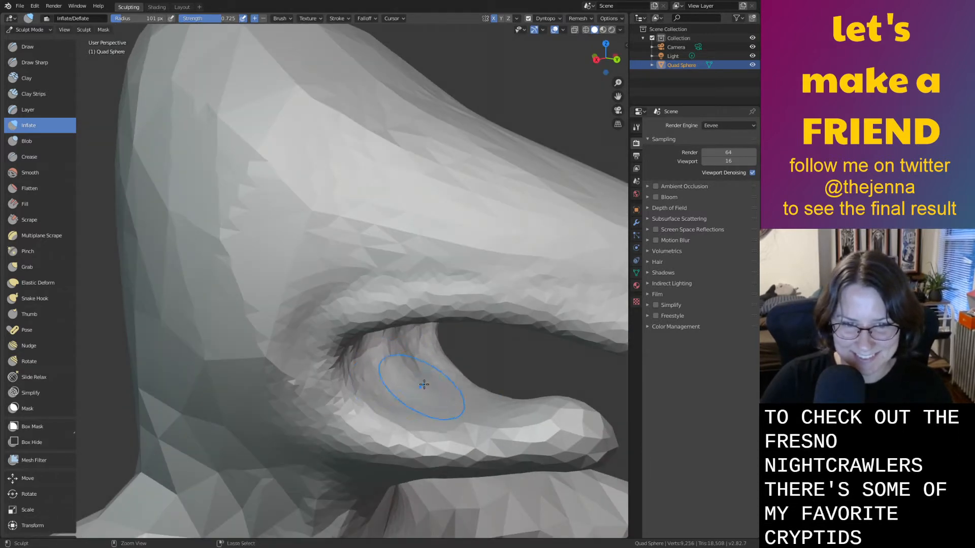
pyautogui.keyDown('shift'); pyautogui.moveTo(456, 387); pyautogui.dragTo(410, 374, button='middle'); pyautogui.keyUp('shift')
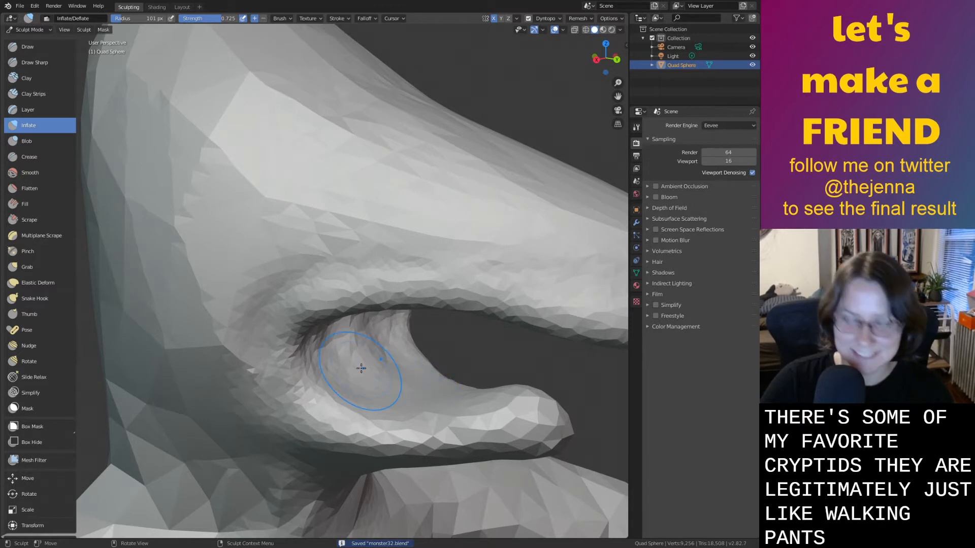
# Try to pull a tongue forward from inside the mouth with the Snake Hook brush.
pyautogui.press('g')
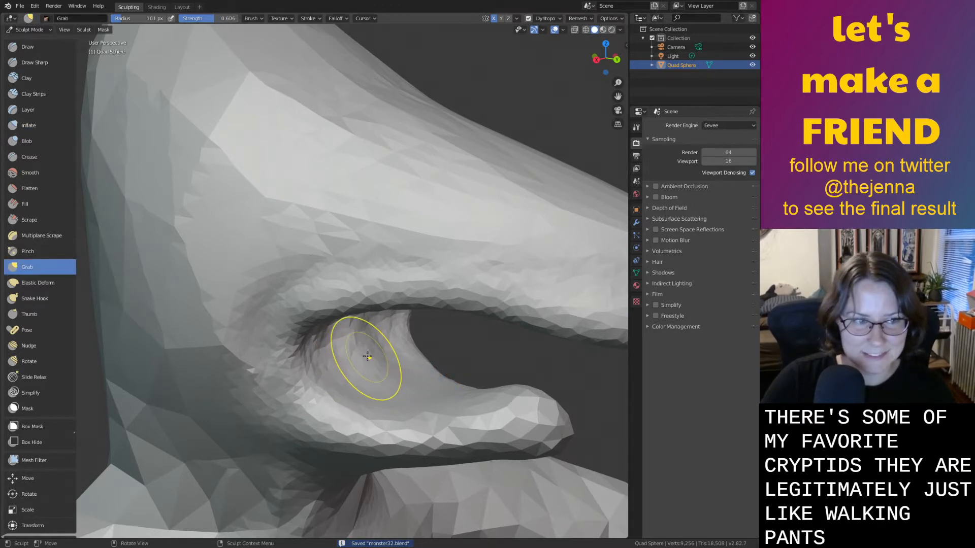
pyautogui.scroll(-1, 368, 356)
pyautogui.click(44, 303)
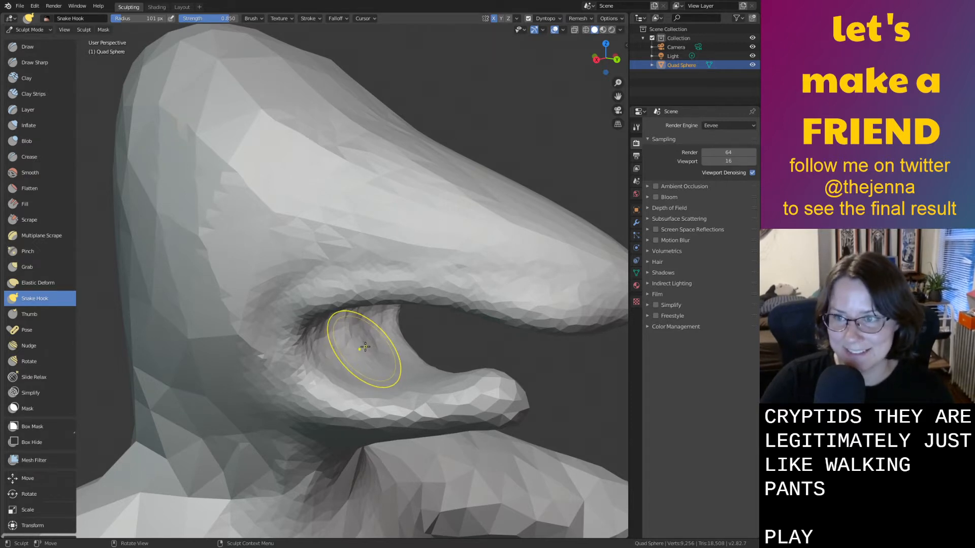
pyautogui.scroll(-1, 364, 347)
pyautogui.moveTo(359, 349); pyautogui.dragTo(585, 345)
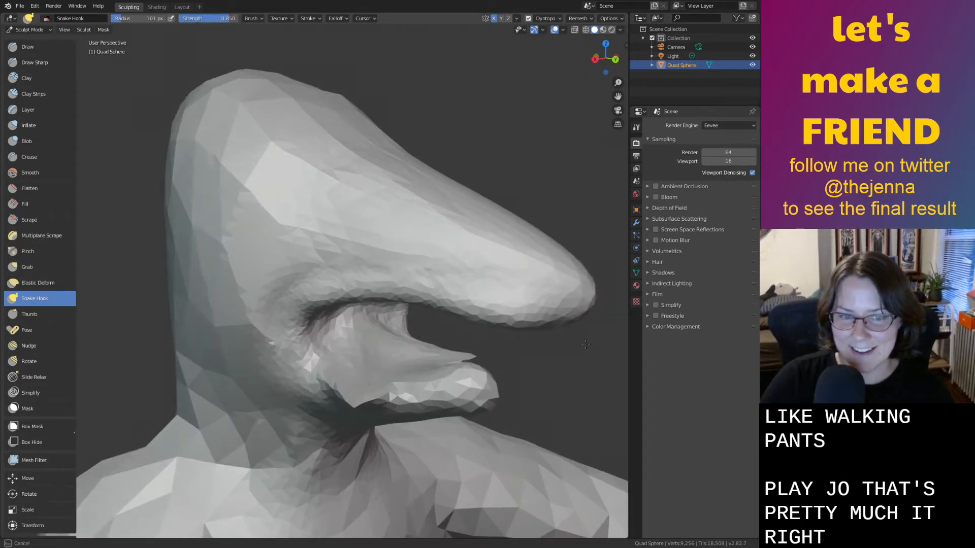
pyautogui.hotkey('ctrl', 'z')
# Turn off X-axis mirroring and pull a pointed tongue out of the mouth's interior with the Snake Hook brush.
pyautogui.moveTo(470, 274)
pyautogui.mouseDown(button='middle')
pyautogui.moveTo(543, 259)
pyautogui.moveTo(496, 256)
pyautogui.mouseUp(button='middle')
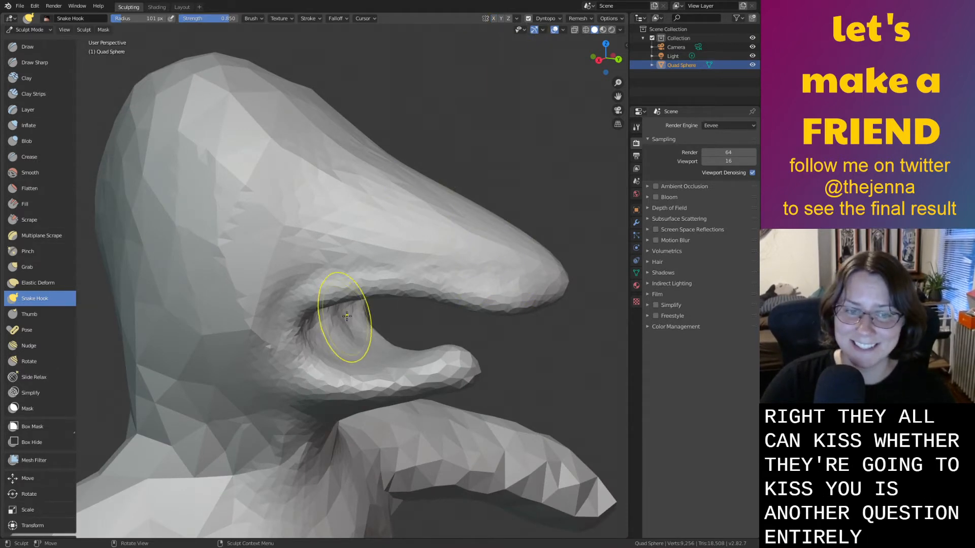
pyautogui.moveTo(406, 332)
pyautogui.mouseDown(button='middle')
pyautogui.moveTo(452, 369)
pyautogui.moveTo(409, 384)
pyautogui.moveTo(391, 339)
pyautogui.moveTo(416, 296)
pyautogui.moveTo(398, 316)
pyautogui.mouseUp(button='middle')
pyautogui.hotkey('ctrl', 'z')
pyautogui.moveTo(398, 315)
pyautogui.mouseDown()
pyautogui.moveTo(392, 305)
pyautogui.moveTo(354, 301)
pyautogui.mouseUp()
pyautogui.scroll(-3, 363, 305)
pyautogui.moveTo(363, 305); pyautogui.dragTo(445, 295, button='middle')
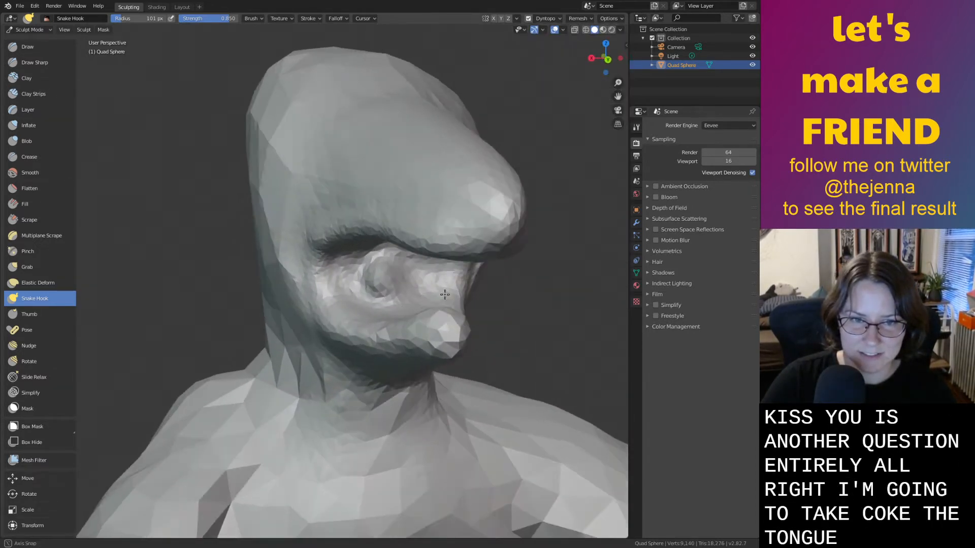
pyautogui.moveTo(383, 281); pyautogui.dragTo(337, 290, button='middle')
pyautogui.moveTo(374, 295); pyautogui.dragTo(288, 303)
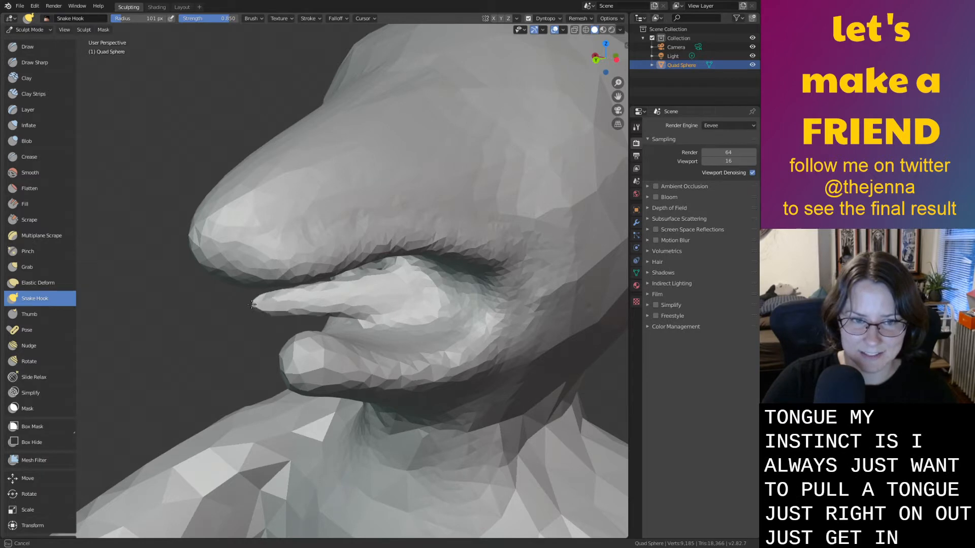
# Stretch the tongue down over the side of the lower jaw and bend its end forward with the Snake Hook brush.
pyautogui.moveTo(214, 306); pyautogui.dragTo(304, 348, button='middle')
pyautogui.moveTo(348, 304)
pyautogui.mouseDown()
pyautogui.moveTo(322, 373)
pyautogui.moveTo(335, 401)
pyautogui.moveTo(359, 411)
pyautogui.mouseUp()
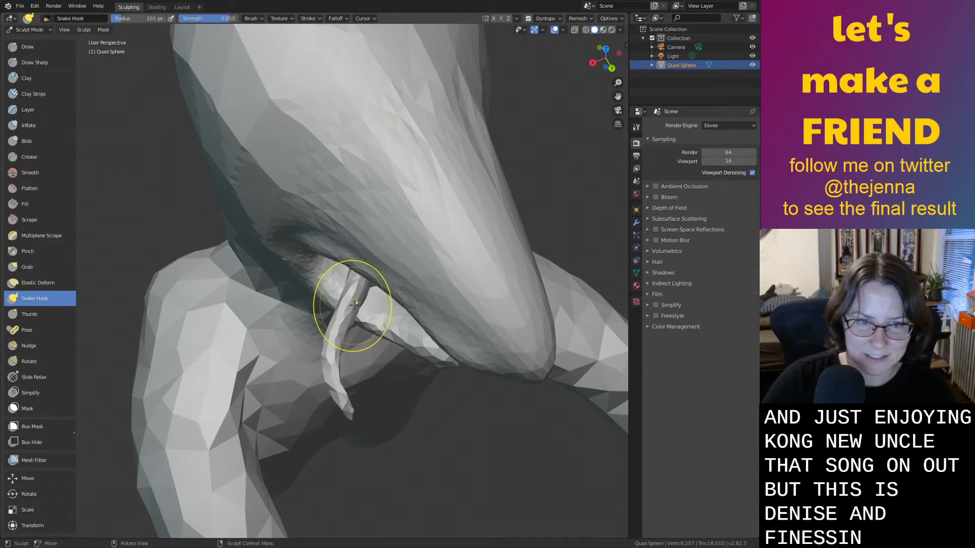
pyautogui.moveTo(352, 302); pyautogui.dragTo(396, 341, button='middle')
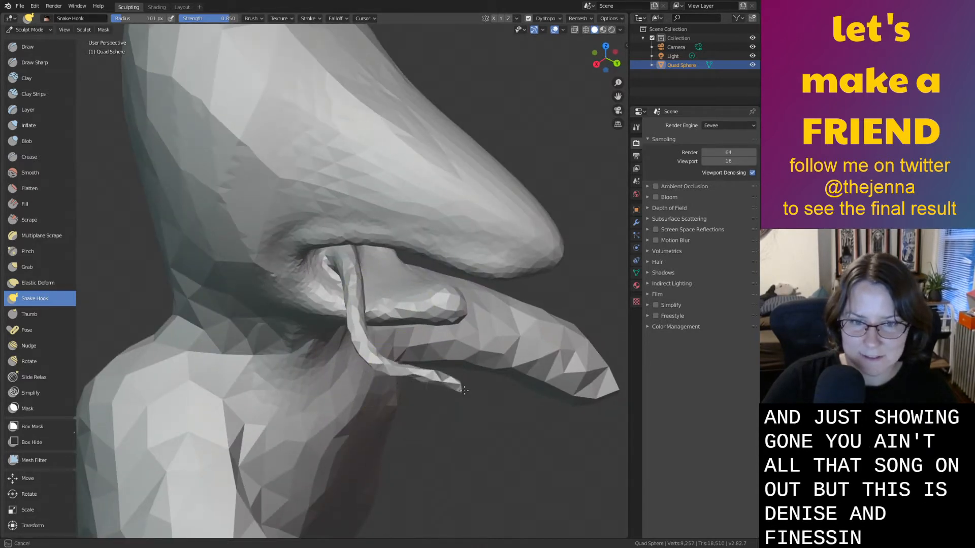
pyautogui.moveTo(464, 389); pyautogui.dragTo(383, 402, button='middle')
pyautogui.moveTo(366, 406); pyautogui.dragTo(329, 458)
pyautogui.moveTo(320, 482); pyautogui.dragTo(374, 383, button='middle')
# Thicken the thin tongue along its whole length with the Inflate brush.
pyautogui.press('i')
pyautogui.scroll(3, 356, 294)
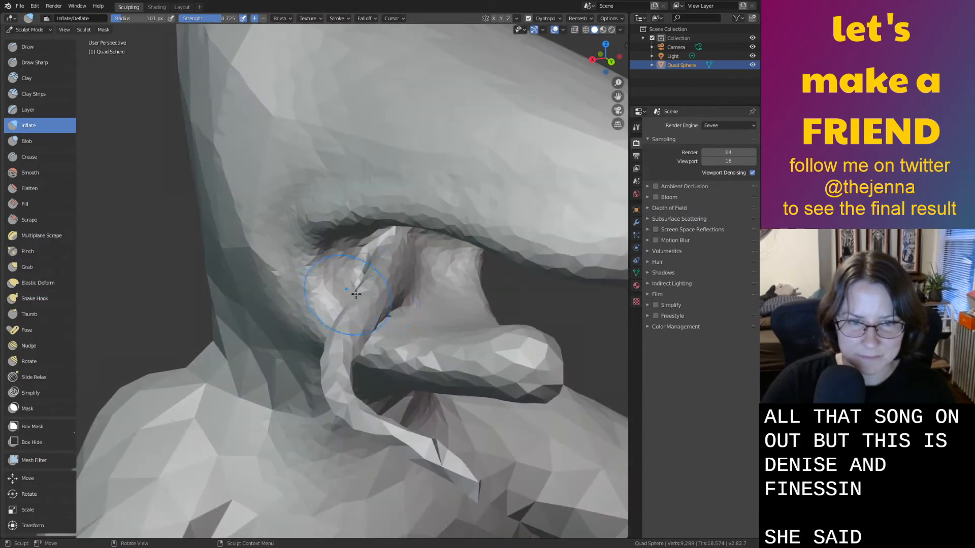
pyautogui.moveTo(345, 382); pyautogui.dragTo(446, 457)
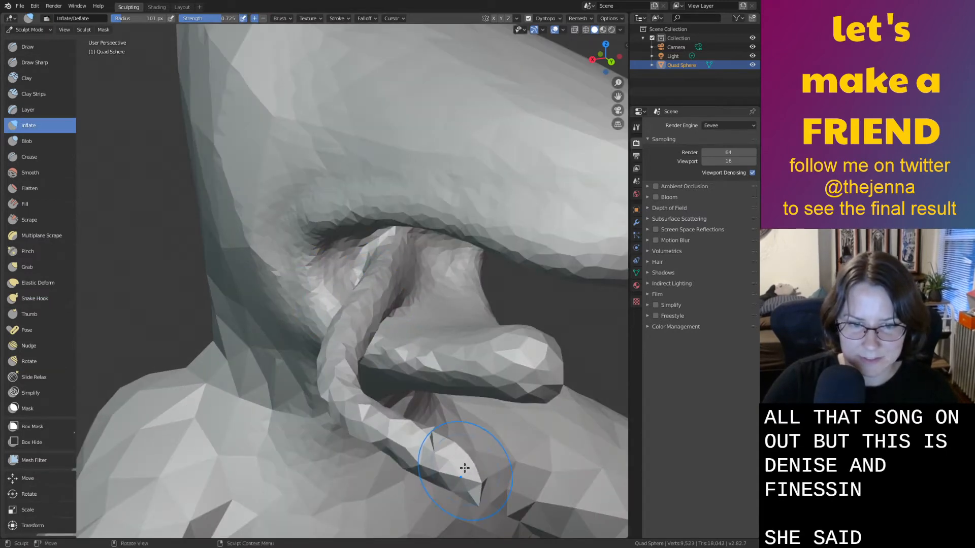
pyautogui.moveTo(465, 468); pyautogui.dragTo(536, 463, button='middle')
pyautogui.moveTo(396, 421); pyautogui.dragTo(520, 431)
pyautogui.moveTo(485, 358); pyautogui.dragTo(563, 363)
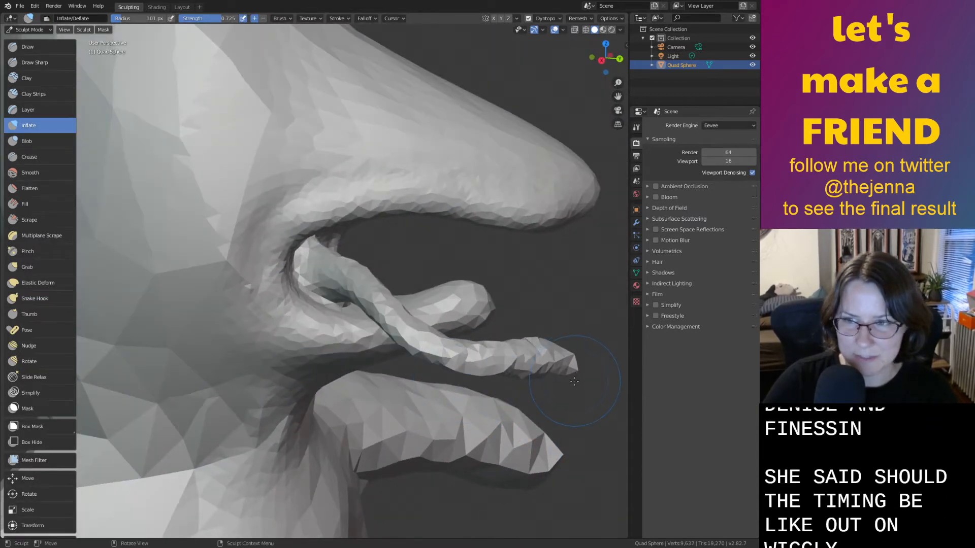
# Bend the tongue into a wavy curve with a drooping tip using the Pose brush.
pyautogui.moveTo(574, 381)
pyautogui.mouseDown(button='middle')
pyautogui.moveTo(535, 400)
pyautogui.moveTo(498, 311)
pyautogui.moveTo(534, 331)
pyautogui.moveTo(500, 311)
pyautogui.moveTo(519, 315)
pyautogui.moveTo(130, 286)
pyautogui.mouseUp(button='middle')
pyautogui.press('g')
pyautogui.click(52, 328)
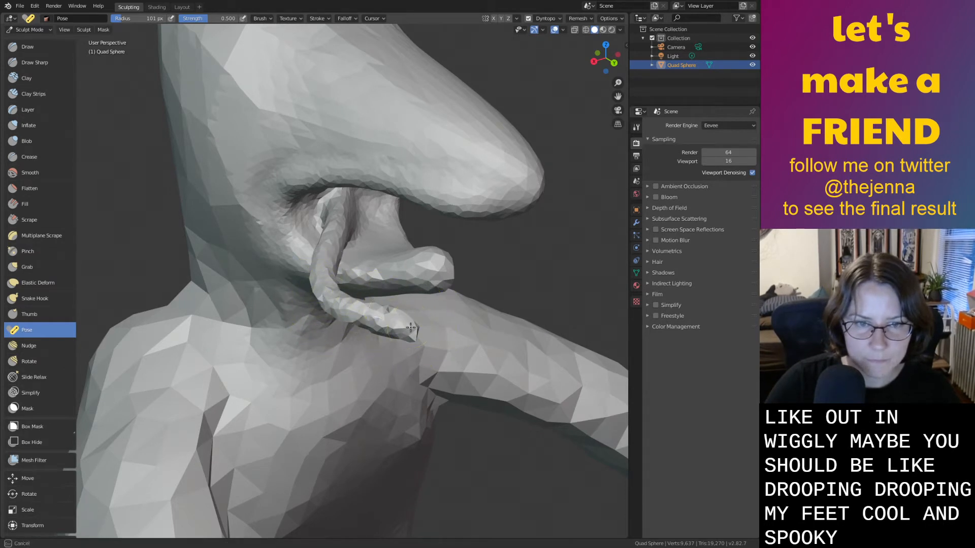
pyautogui.moveTo(422, 357); pyautogui.dragTo(449, 404)
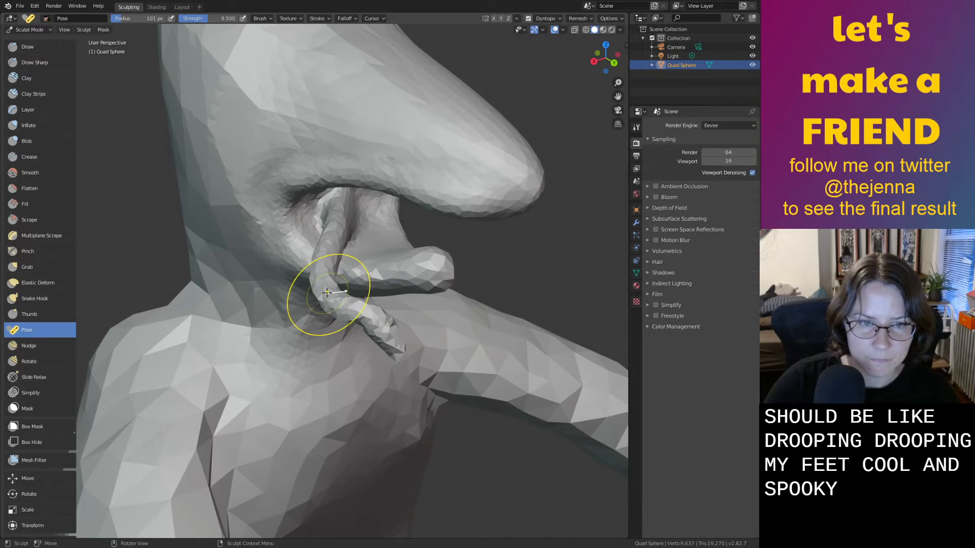
pyautogui.moveTo(344, 311)
pyautogui.mouseDown(button='middle')
pyautogui.moveTo(412, 301)
pyautogui.moveTo(422, 286)
pyautogui.moveTo(379, 261)
pyautogui.moveTo(428, 256)
pyautogui.mouseUp(button='middle')
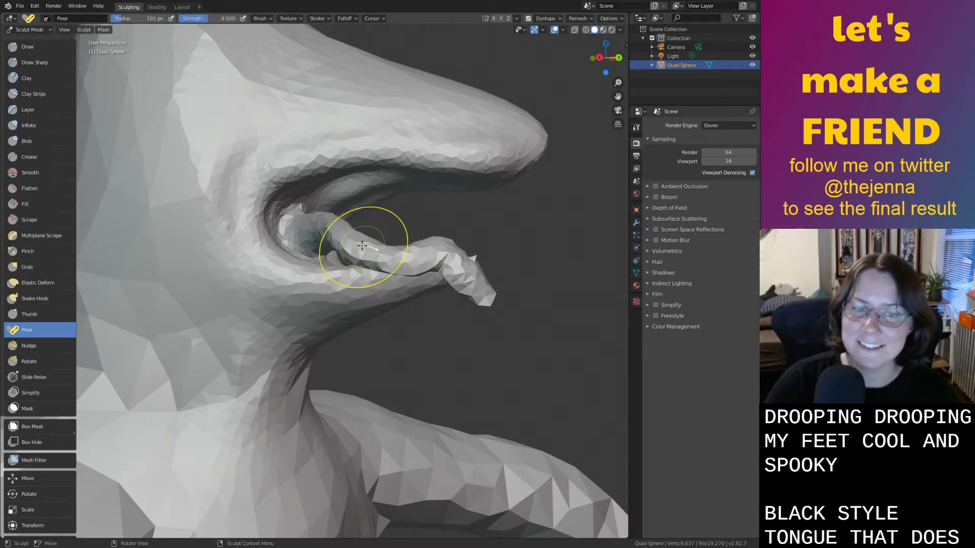
pyautogui.moveTo(366, 251)
pyautogui.mouseDown()
pyautogui.moveTo(349, 274)
pyautogui.moveTo(367, 251)
pyautogui.moveTo(373, 285)
pyautogui.mouseUp()
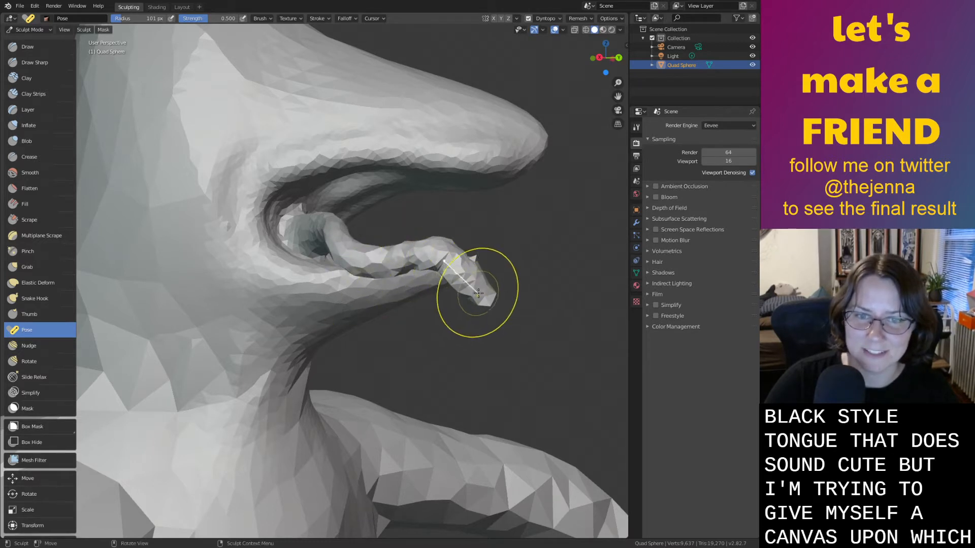
pyautogui.moveTo(468, 283)
pyautogui.mouseDown()
pyautogui.moveTo(483, 305)
pyautogui.moveTo(472, 332)
pyautogui.mouseUp()
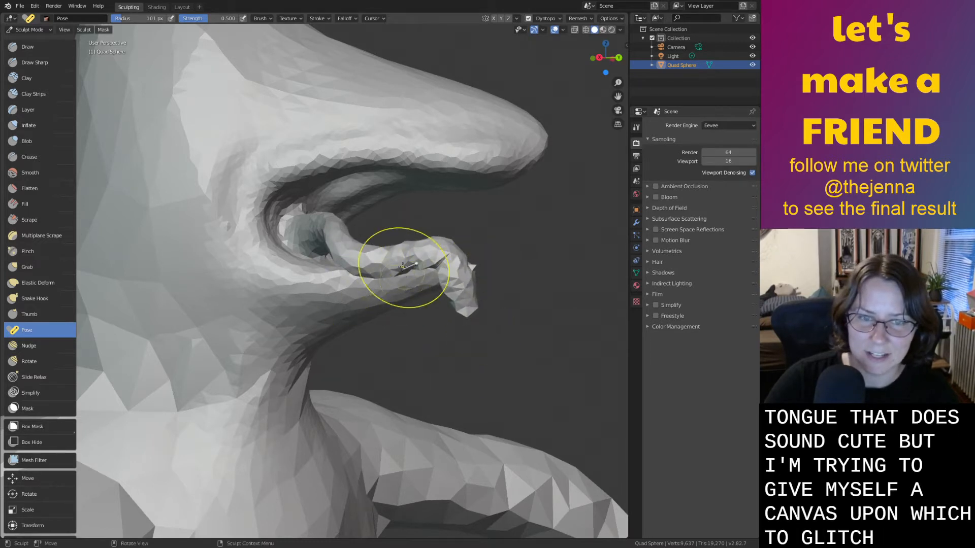
pyautogui.moveTo(385, 272)
pyautogui.mouseDown()
pyautogui.moveTo(382, 259)
pyautogui.moveTo(402, 282)
pyautogui.moveTo(394, 296)
pyautogui.mouseUp()
# Fill out the drooping end of the tongue around its small spike with the Inflate brush.
pyautogui.moveTo(394, 296); pyautogui.dragTo(112, 282, button='middle')
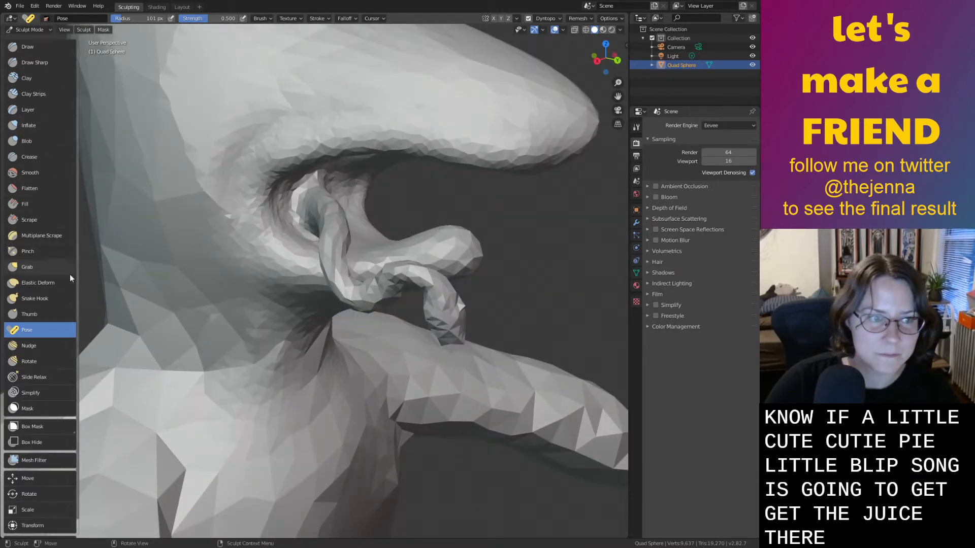
pyautogui.click(34, 299)
pyautogui.moveTo(424, 359)
pyautogui.mouseDown(button='middle')
pyautogui.moveTo(497, 303)
pyautogui.moveTo(467, 304)
pyautogui.moveTo(522, 305)
pyautogui.moveTo(431, 262)
pyautogui.mouseUp(button='middle')
pyautogui.press('i')
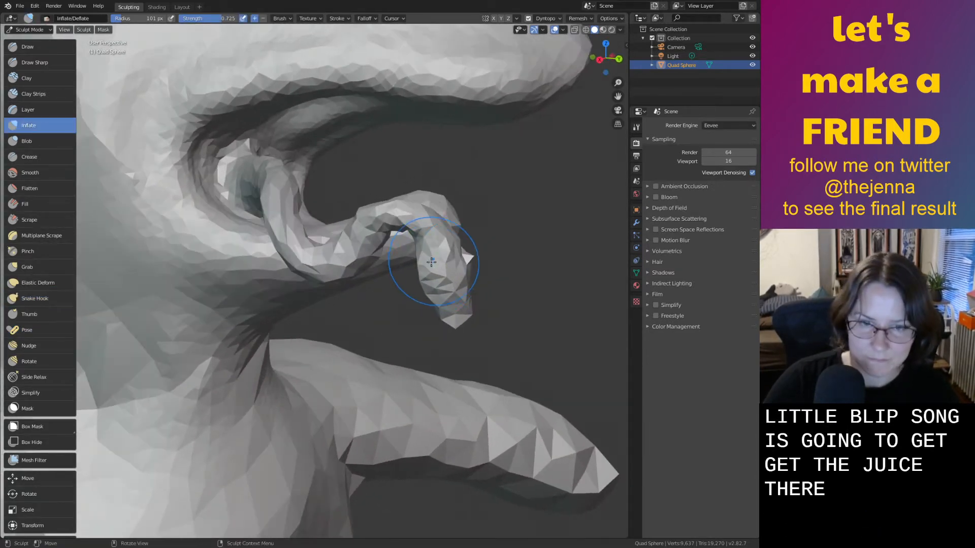
pyautogui.moveTo(464, 266); pyautogui.dragTo(468, 259)
pyautogui.press('s')
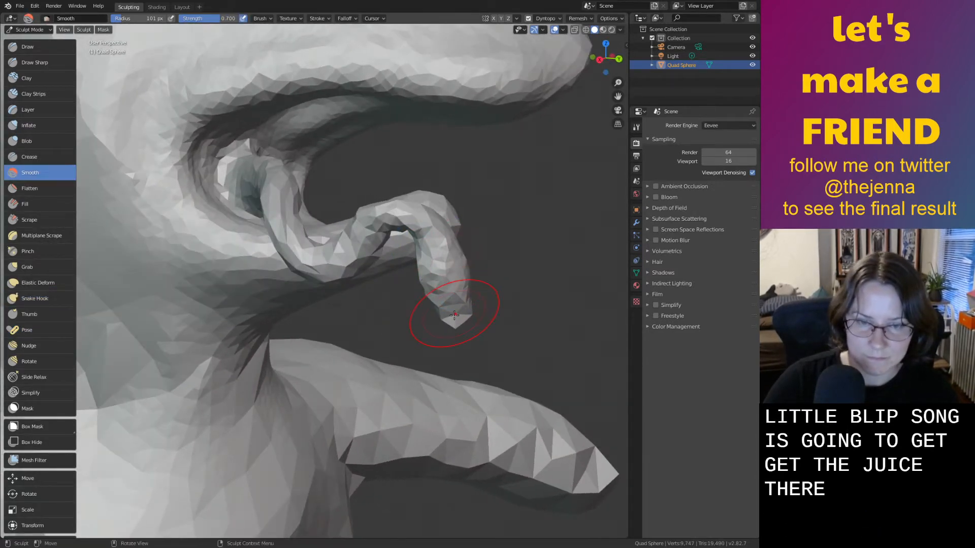
# Lengthen the tongue's tip straight down with the Grab brush and inflate the stretched section.
pyautogui.press('g')
pyautogui.moveTo(457, 305); pyautogui.dragTo(474, 283, button='middle')
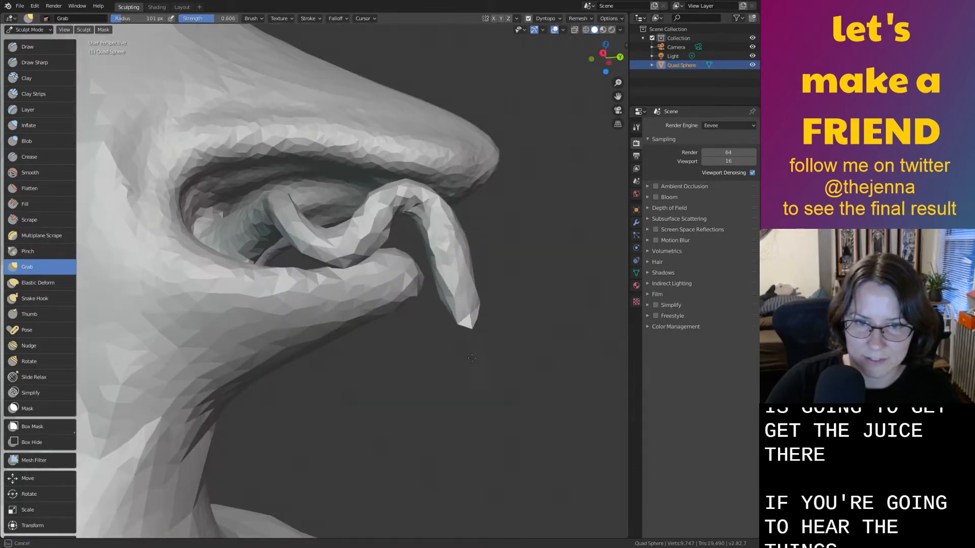
pyautogui.moveTo(471, 358); pyautogui.dragTo(470, 441)
pyautogui.press('i')
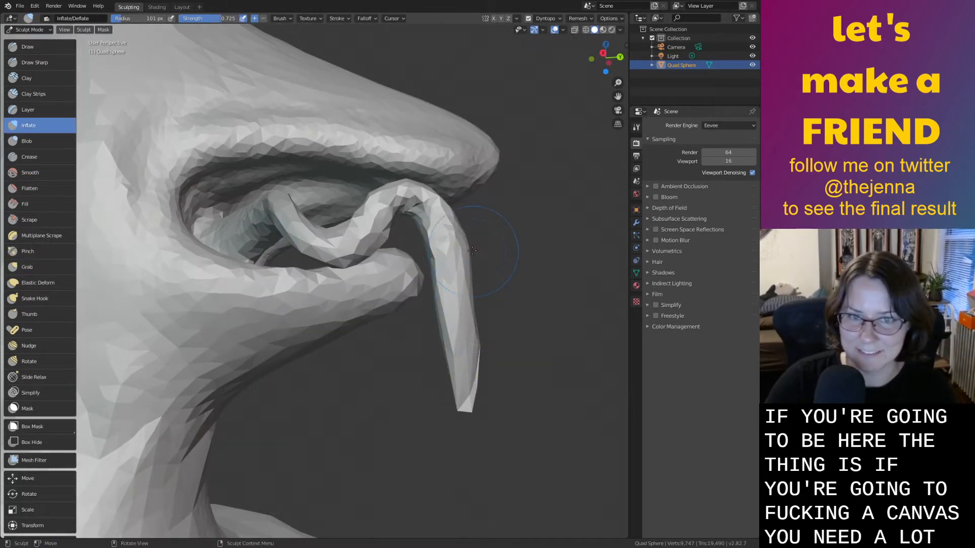
pyautogui.moveTo(472, 249); pyautogui.dragTo(433, 315)
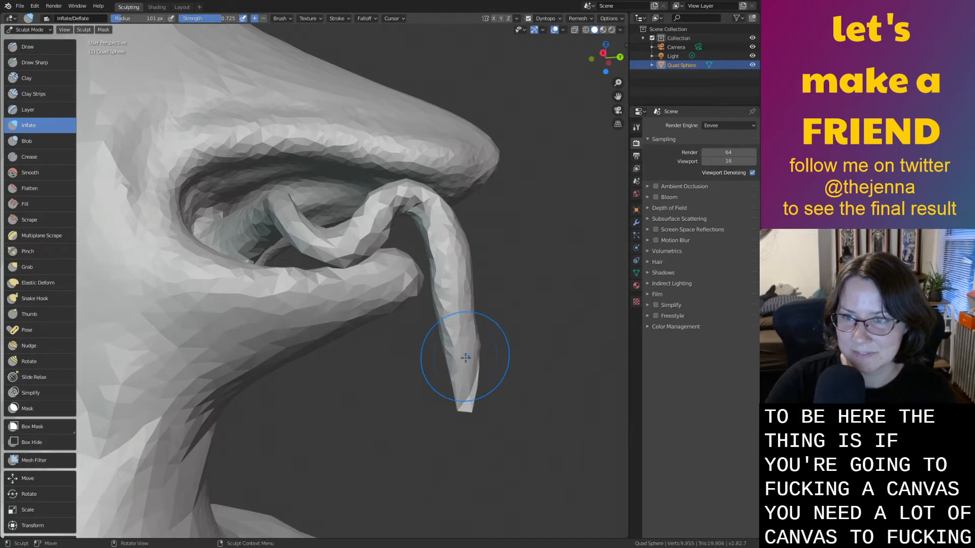
# Thicken the hanging end of the tongue with the Inflate brush and smooth it from the side and front.
pyautogui.moveTo(466, 357); pyautogui.dragTo(465, 371)
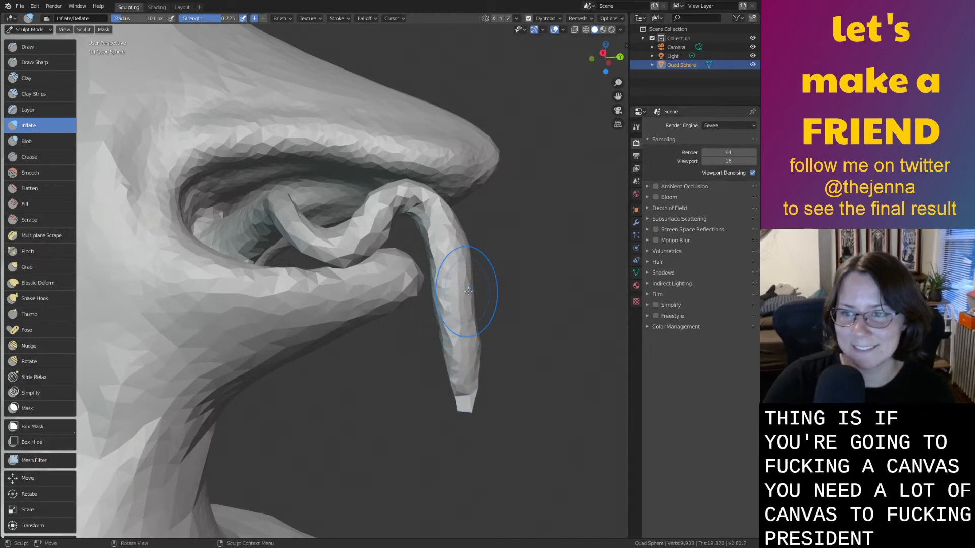
pyautogui.moveTo(468, 283); pyautogui.dragTo(472, 276, button='middle')
pyautogui.press('s')
pyautogui.moveTo(451, 259)
pyautogui.mouseDown()
pyautogui.moveTo(453, 401)
pyautogui.moveTo(466, 267)
pyautogui.moveTo(464, 324)
pyautogui.mouseUp()
pyautogui.press('i')
pyautogui.press('s')
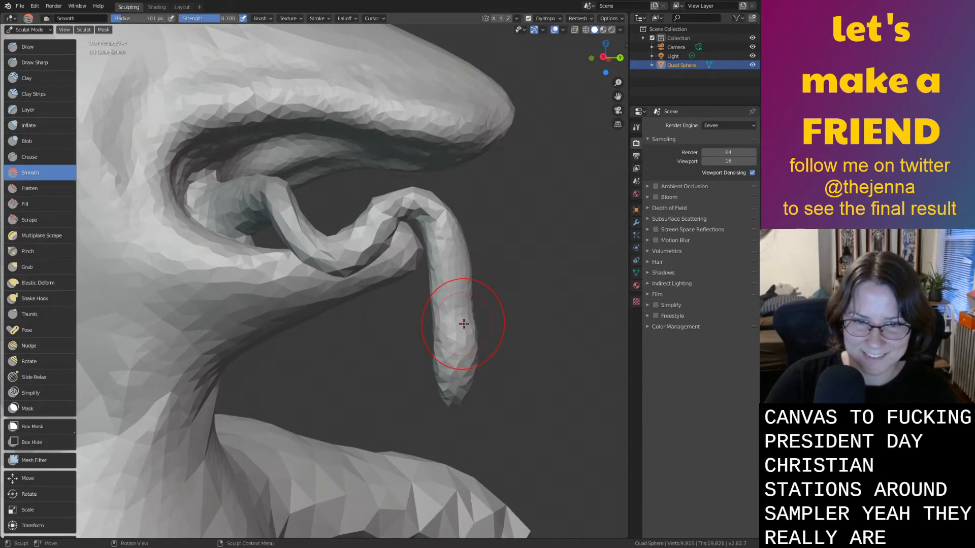
pyautogui.moveTo(462, 324); pyautogui.dragTo(320, 311, button='middle')
pyautogui.moveTo(319, 320); pyautogui.dragTo(317, 364)
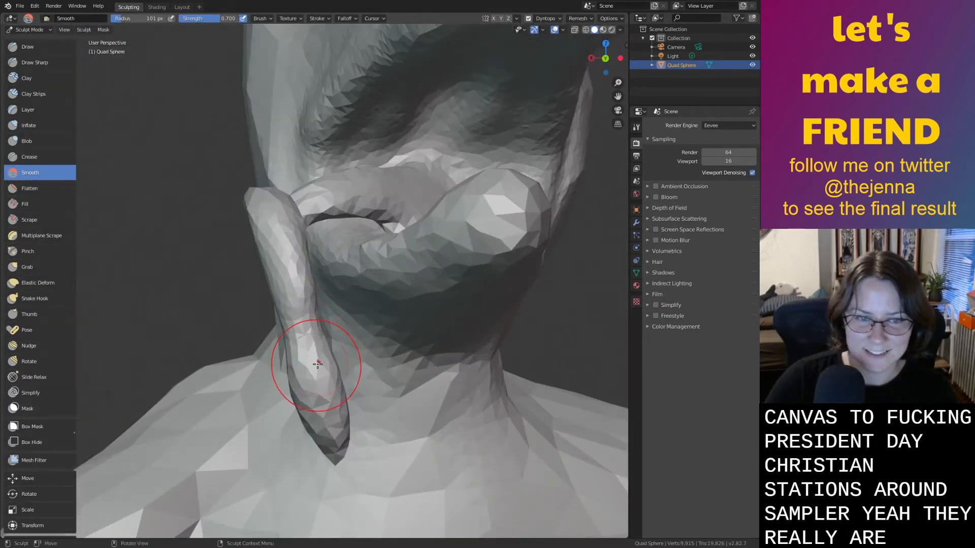
# Curve the hanging end of the tongue sideways, away from the chin, with the Pose brush.
pyautogui.scroll(-4, 317, 368)
pyautogui.click(27, 330)
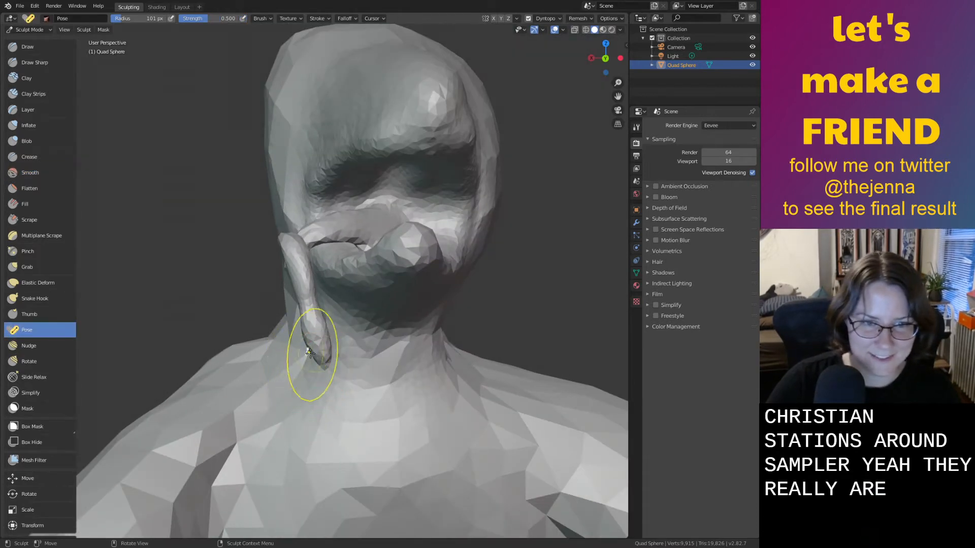
pyautogui.moveTo(323, 356)
pyautogui.mouseDown()
pyautogui.moveTo(299, 341)
pyautogui.moveTo(280, 347)
pyautogui.mouseUp()
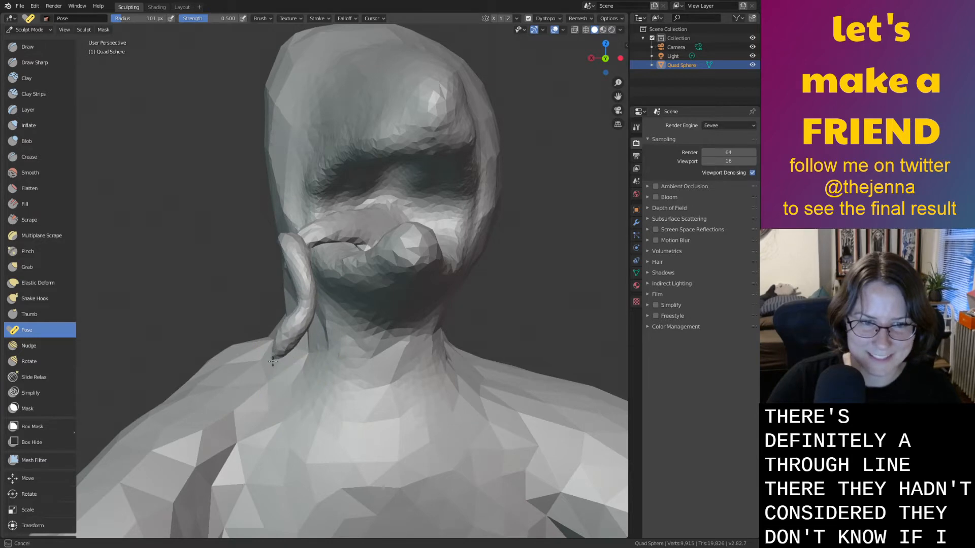
# Pull the tongue's tip further down and back toward the chest with the Snake Hook brush.
pyautogui.click(30, 298)
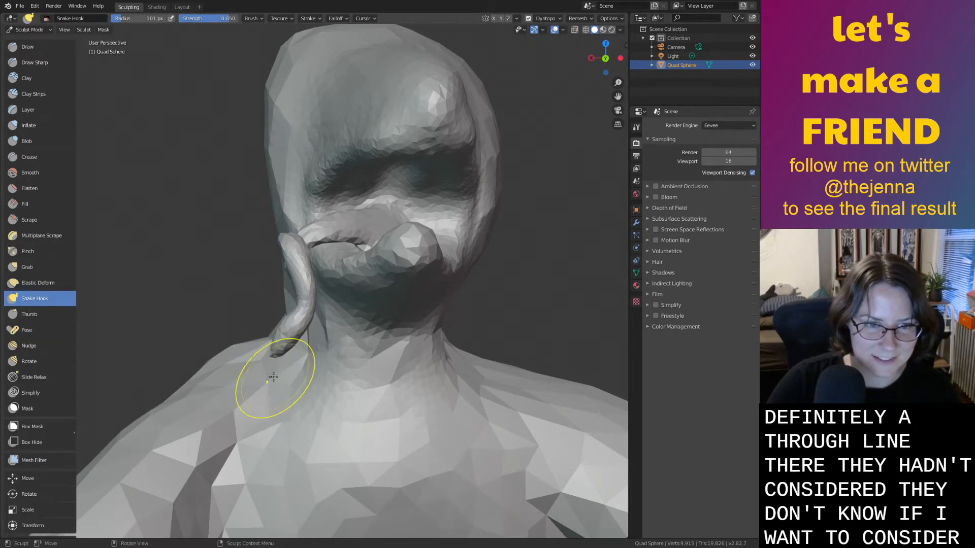
pyautogui.moveTo(277, 358); pyautogui.dragTo(280, 361)
pyautogui.moveTo(281, 363)
pyautogui.mouseDown(button='middle')
pyautogui.moveTo(356, 359)
pyautogui.moveTo(281, 358)
pyautogui.mouseUp(button='middle')
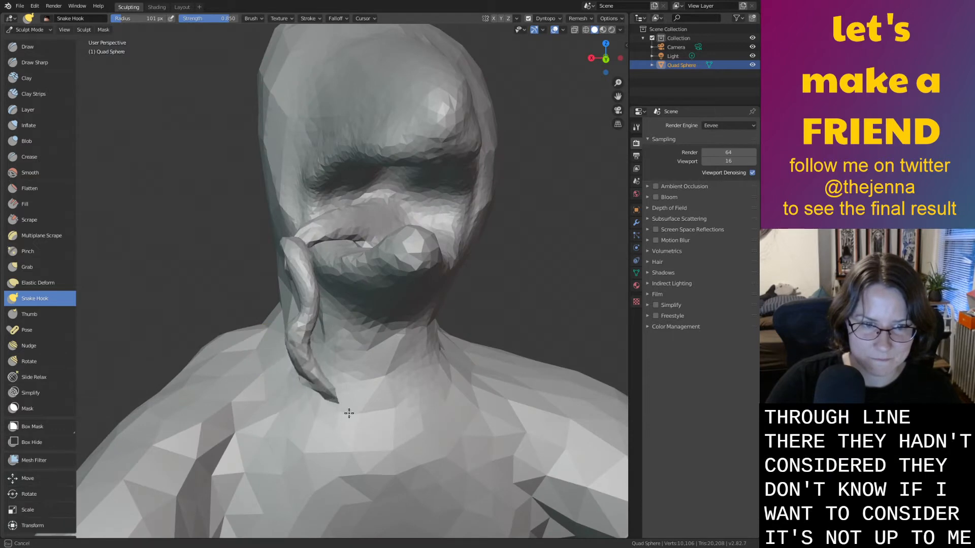
pyautogui.moveTo(387, 451); pyautogui.dragTo(386, 453)
# Inflate the thin, pulled-out end of the tongue and smooth it into an even taper on all sides.
pyautogui.moveTo(337, 409)
pyautogui.mouseDown(button='middle')
pyautogui.moveTo(287, 413)
pyautogui.moveTo(340, 395)
pyautogui.moveTo(345, 383)
pyautogui.moveTo(393, 388)
pyautogui.moveTo(406, 325)
pyautogui.mouseUp(button='middle')
pyautogui.press('i')
pyautogui.scroll(3, 380, 392)
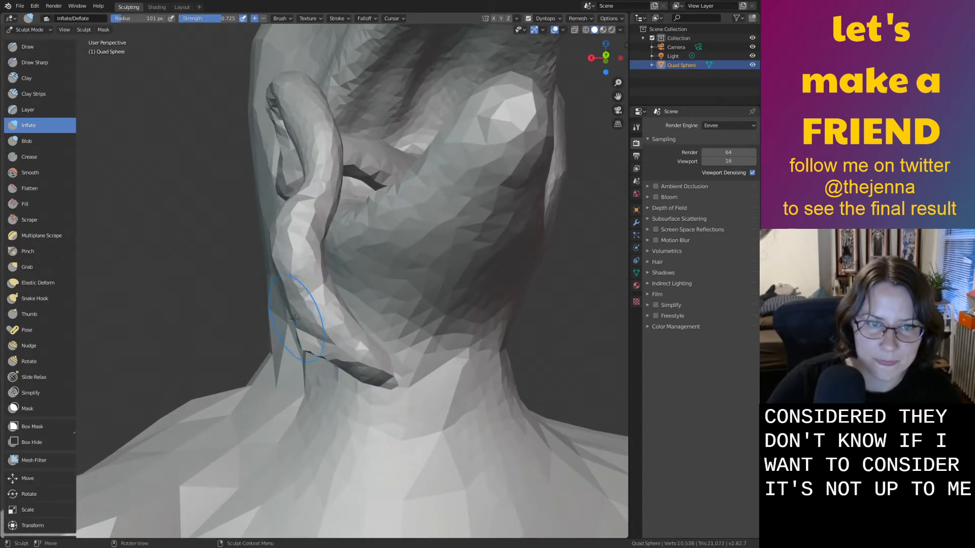
pyautogui.hotkey('shift', 's')
pyautogui.moveTo(304, 325); pyautogui.dragTo(339, 357)
pyautogui.moveTo(339, 358)
pyautogui.mouseDown(button='middle')
pyautogui.moveTo(490, 361)
pyautogui.moveTo(413, 387)
pyautogui.mouseUp(button='middle')
pyautogui.press('i')
pyautogui.hotkey('shift', 's')
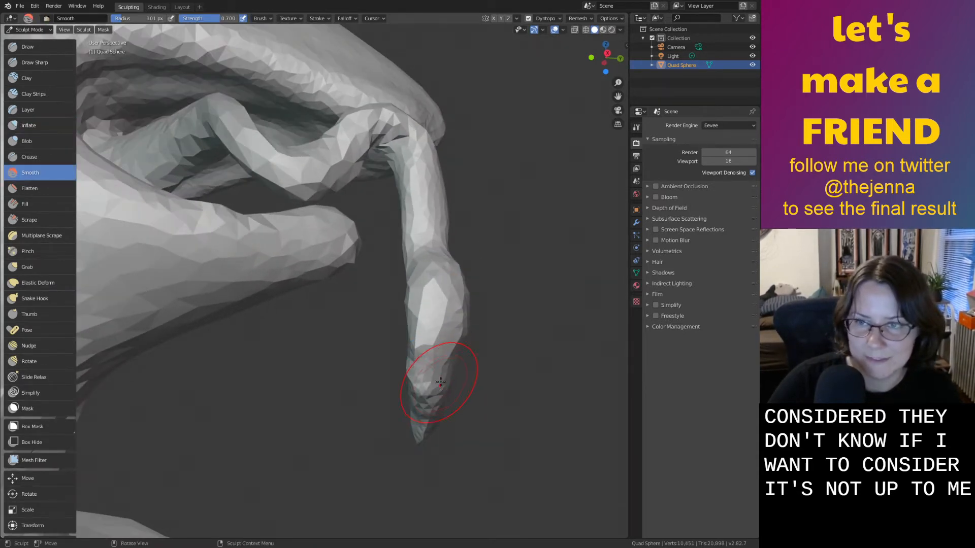
pyautogui.moveTo(430, 374)
pyautogui.mouseDown()
pyautogui.moveTo(429, 298)
pyautogui.moveTo(445, 336)
pyautogui.moveTo(427, 377)
pyautogui.moveTo(458, 305)
pyautogui.mouseUp()
pyautogui.moveTo(458, 304); pyautogui.dragTo(345, 325, button='middle')
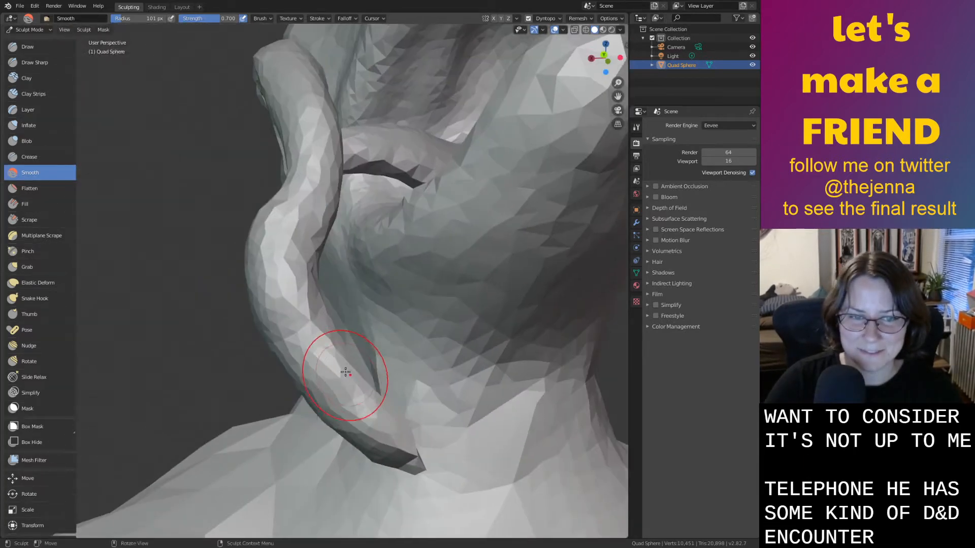
pyautogui.moveTo(341, 376)
pyautogui.mouseDown()
pyautogui.moveTo(303, 305)
pyautogui.moveTo(374, 398)
pyautogui.mouseUp()
pyautogui.moveTo(374, 398); pyautogui.dragTo(206, 311, button='middle')
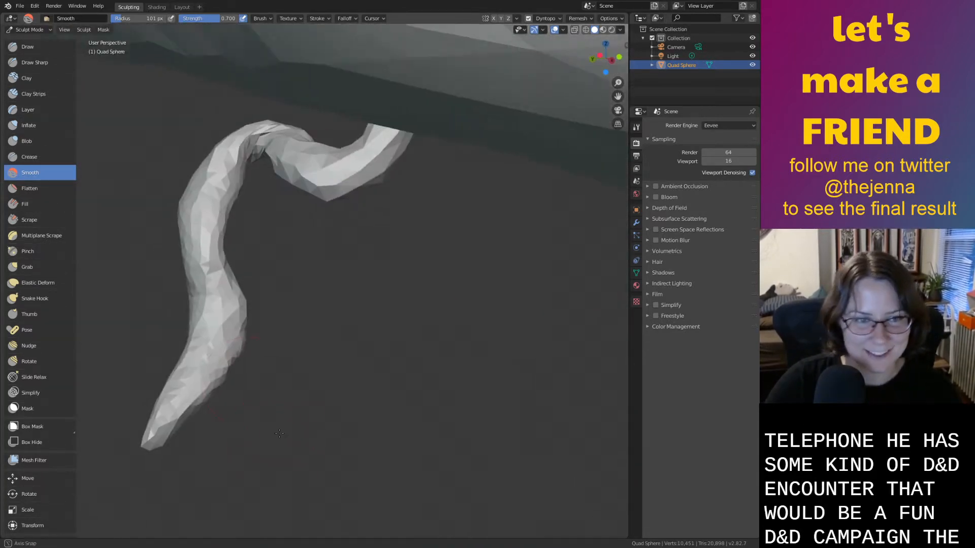
# Thicken the tongue's middle and the stretch leading back into the mouth with Inflate, smoothing the lower bend.
pyautogui.moveTo(261, 152); pyautogui.dragTo(431, 205, button='middle')
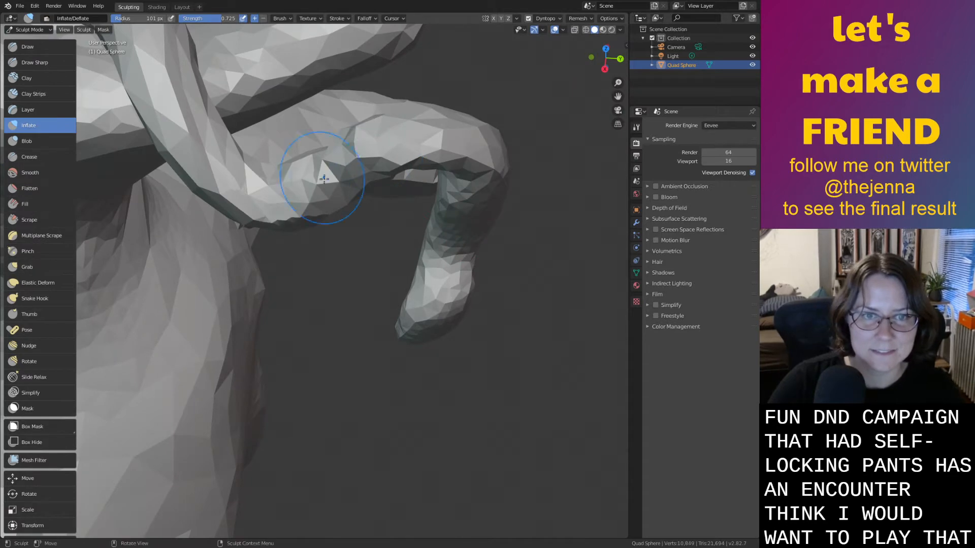
pyautogui.moveTo(291, 151); pyautogui.dragTo(258, 169)
pyautogui.scroll(-1, 265, 182)
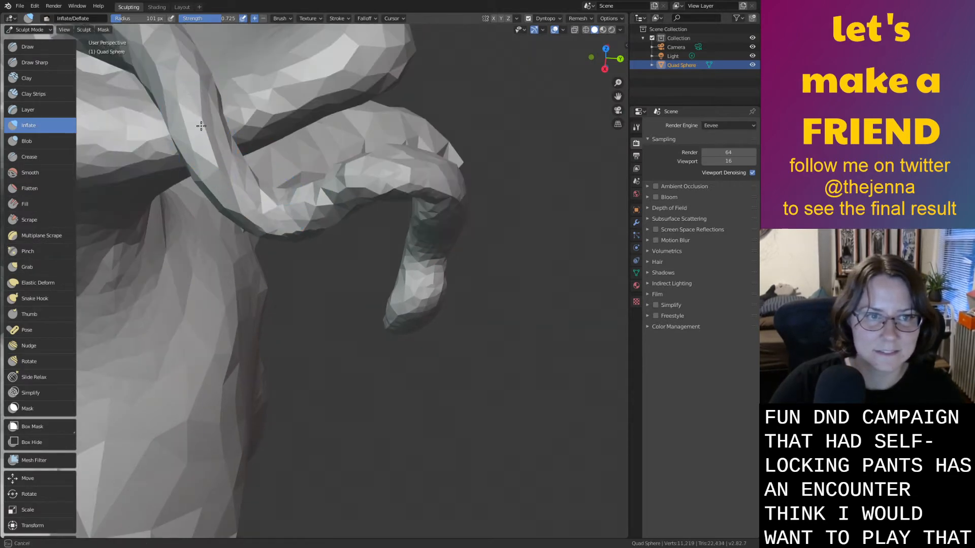
pyautogui.moveTo(201, 126); pyautogui.dragTo(197, 94)
pyautogui.moveTo(197, 94); pyautogui.dragTo(287, 201, button='middle')
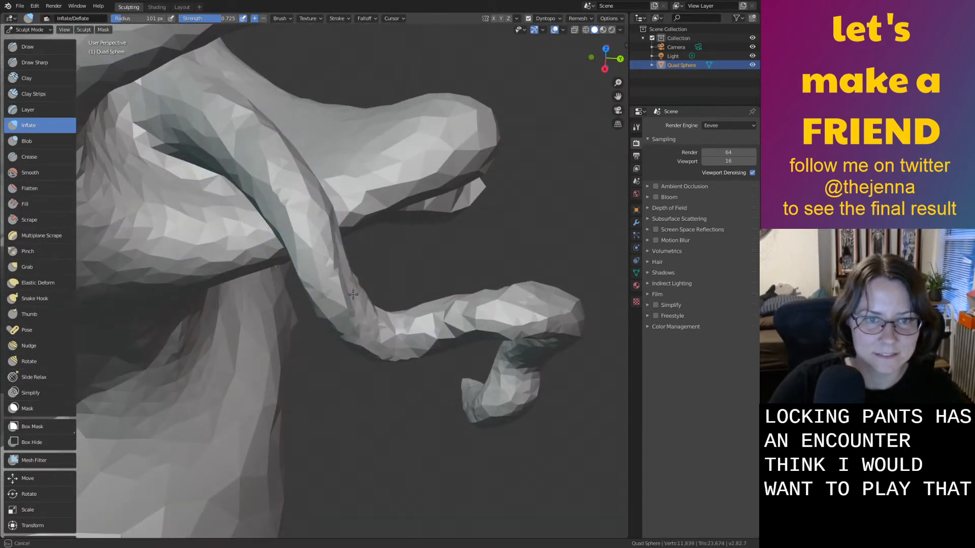
pyautogui.moveTo(421, 328); pyautogui.dragTo(425, 326)
pyautogui.moveTo(424, 327); pyautogui.dragTo(303, 219, button='middle')
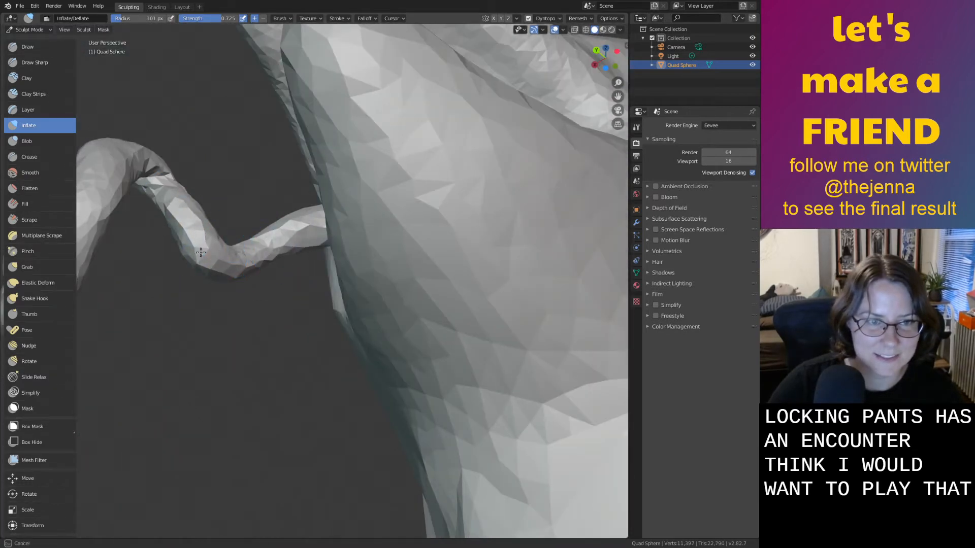
pyautogui.keyDown('shift'); pyautogui.moveTo(183, 213); pyautogui.dragTo(194, 230); pyautogui.keyUp('shift')
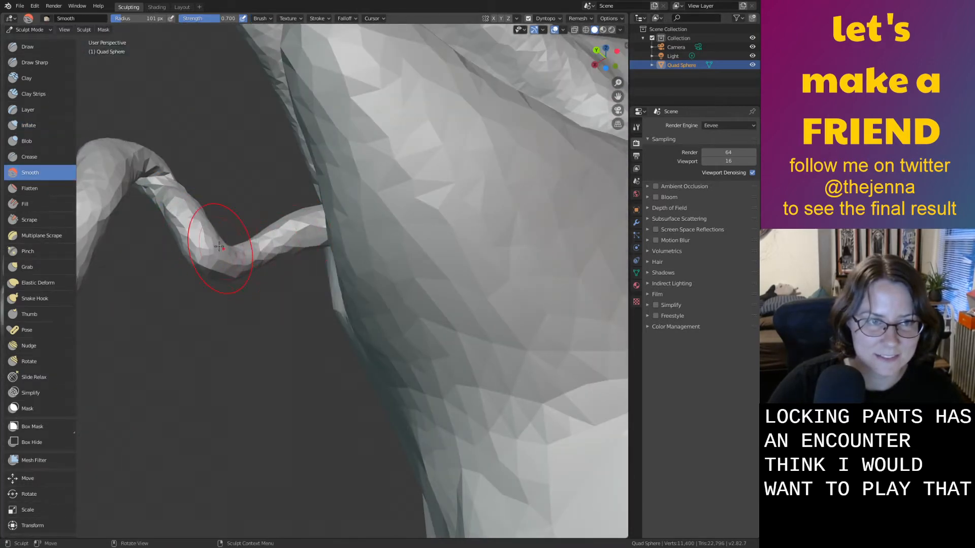
# Fill out the character's left arm, on the side away from the tongue, with the Inflate brush.
pyautogui.scroll(-5, 159, 190)
pyautogui.moveTo(159, 190)
pyautogui.mouseDown(button='middle')
pyautogui.moveTo(218, 322)
pyautogui.moveTo(265, 348)
pyautogui.moveTo(305, 351)
pyautogui.moveTo(268, 352)
pyautogui.mouseUp(button='middle')
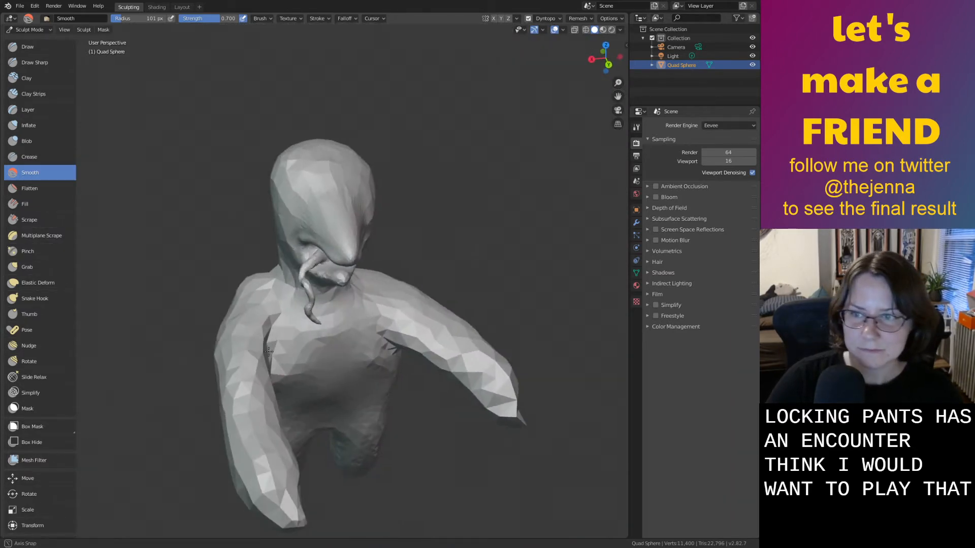
pyautogui.scroll(-2, 478, 400)
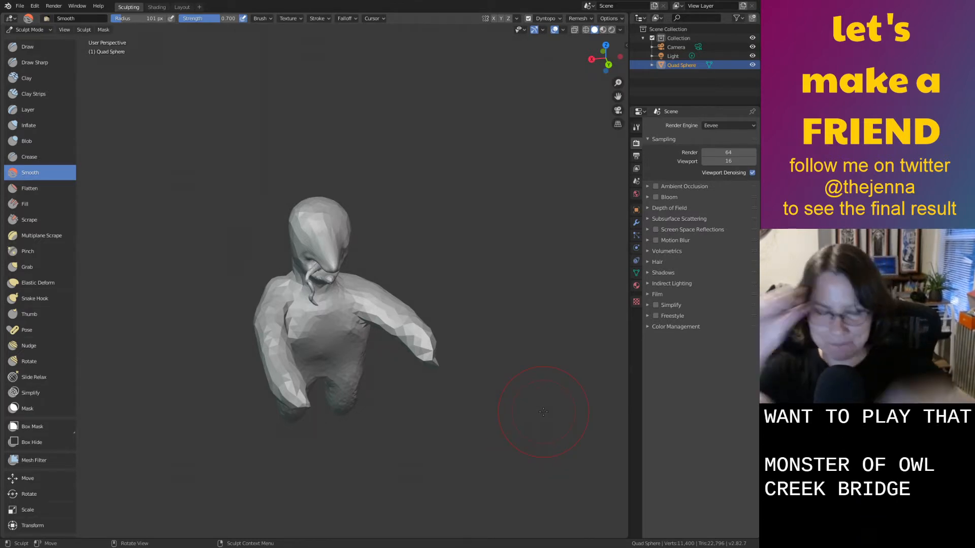
pyautogui.scroll(3, 544, 412)
pyautogui.moveTo(543, 411)
pyautogui.mouseDown(button='middle')
pyautogui.moveTo(512, 457)
pyautogui.moveTo(522, 489)
pyautogui.mouseUp(button='middle')
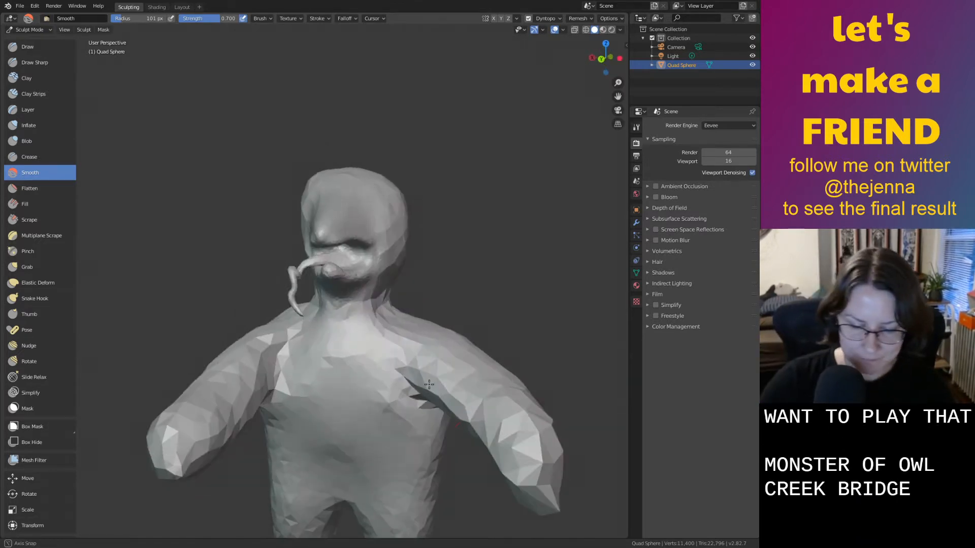
pyautogui.press('i')
pyautogui.scroll(2, 447, 278)
pyautogui.moveTo(448, 278); pyautogui.dragTo(374, 267, button='middle')
pyautogui.moveTo(317, 308)
pyautogui.mouseDown()
pyautogui.moveTo(303, 319)
pyautogui.moveTo(384, 361)
pyautogui.mouseUp()
pyautogui.scroll(3, 316, 333)
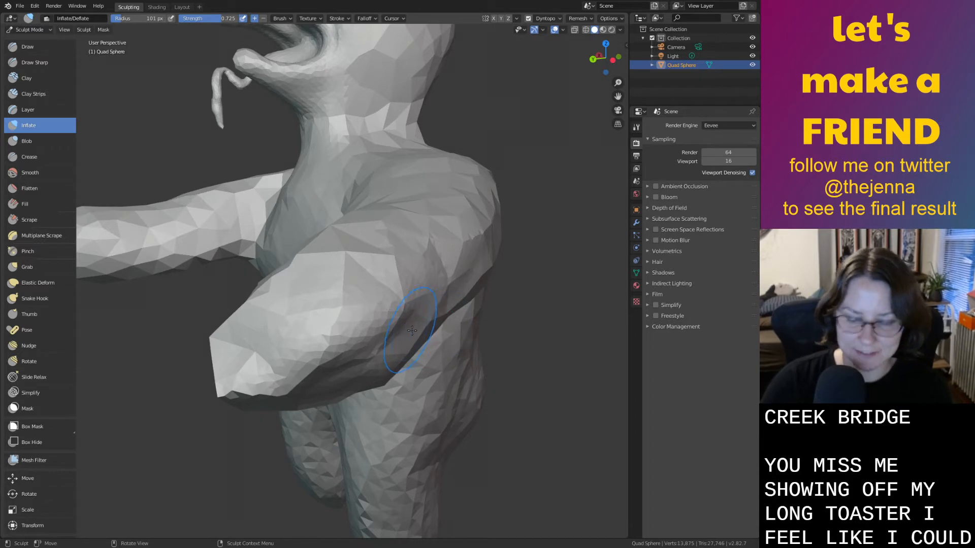
# Enlarge the brush radius to 281 px, inflate the same arm further and smooth its surface toward the hand.
pyautogui.press('f')
pyautogui.click(436, 287)
pyautogui.moveTo(376, 284)
pyautogui.mouseDown()
pyautogui.moveTo(277, 345)
pyautogui.moveTo(269, 371)
pyautogui.mouseUp()
pyautogui.moveTo(353, 360); pyautogui.dragTo(279, 248, button='middle')
pyautogui.hotkey('shift', 's')
pyautogui.moveTo(279, 249)
pyautogui.mouseDown()
pyautogui.moveTo(295, 218)
pyautogui.moveTo(316, 224)
pyautogui.moveTo(438, 184)
pyautogui.moveTo(216, 203)
pyautogui.mouseUp()
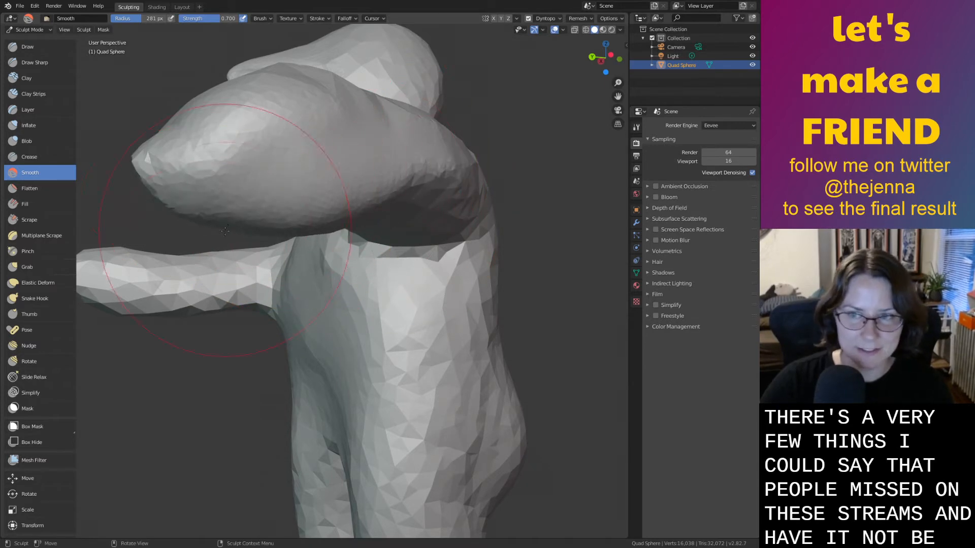
# Inflate the character's right arm along its length and smooth it up to the shoulder.
pyautogui.moveTo(190, 243)
pyautogui.mouseDown(button='middle')
pyautogui.moveTo(188, 276)
pyautogui.moveTo(335, 296)
pyautogui.moveTo(400, 341)
pyautogui.mouseUp(button='middle')
pyautogui.scroll(-3, 400, 340)
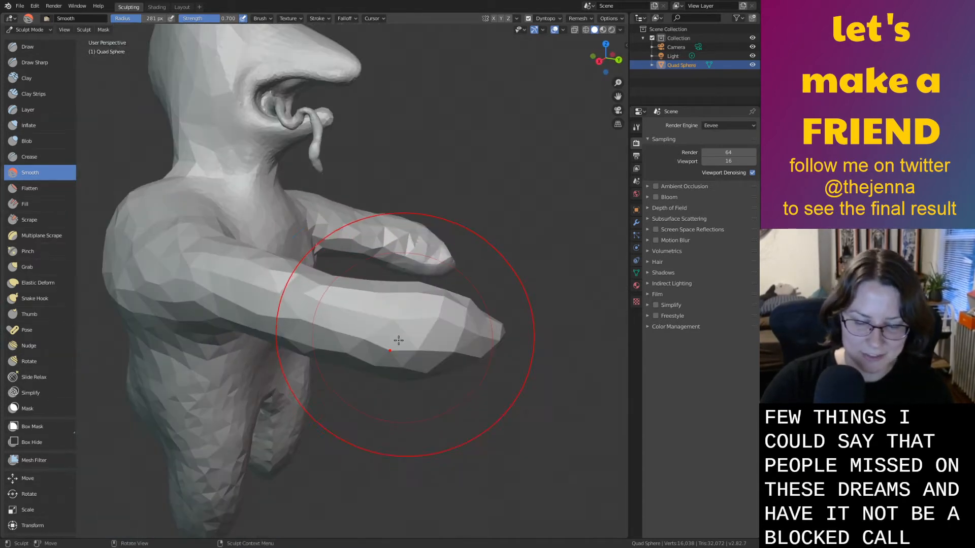
pyautogui.press('i')
pyautogui.moveTo(320, 321)
pyautogui.mouseDown()
pyautogui.moveTo(350, 345)
pyautogui.moveTo(413, 332)
pyautogui.moveTo(436, 358)
pyautogui.mouseUp()
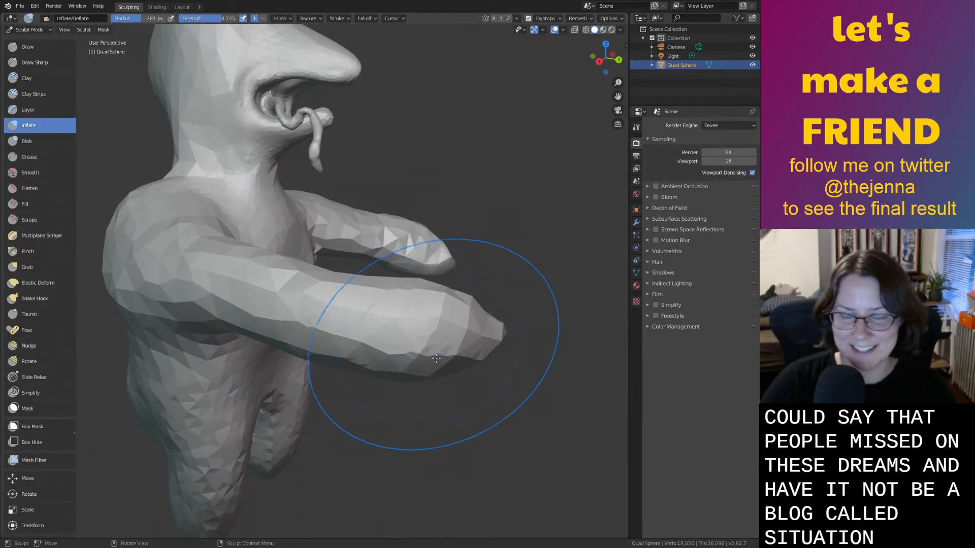
pyautogui.press('s')
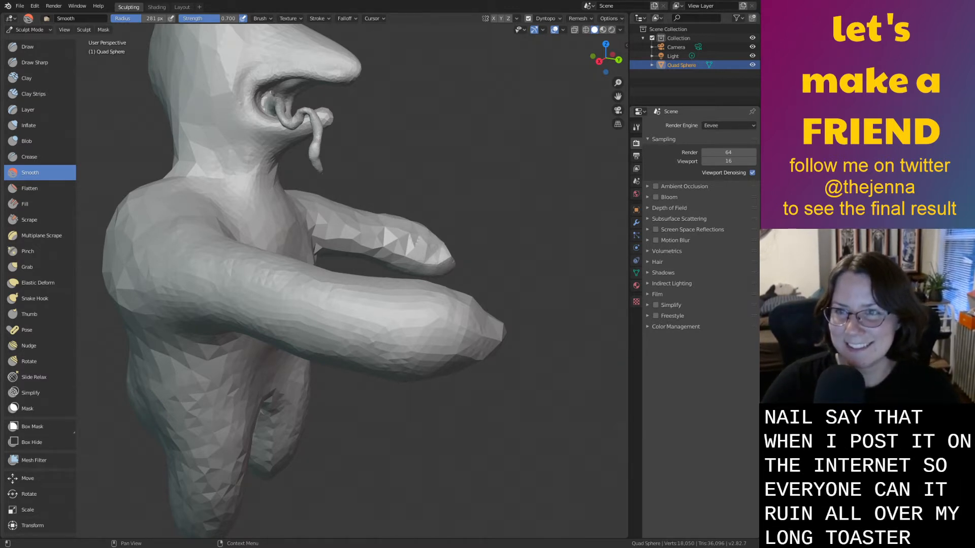
pyautogui.moveTo(220, 293); pyautogui.dragTo(330, 299, button='middle')
pyautogui.moveTo(330, 299)
pyautogui.mouseDown()
pyautogui.moveTo(328, 264)
pyautogui.moveTo(238, 216)
pyautogui.mouseUp()
# Fill out the character's upper back and shoulders with the Inflate brush.
pyautogui.moveTo(240, 242); pyautogui.dragTo(410, 240, button='middle')
pyautogui.press('i')
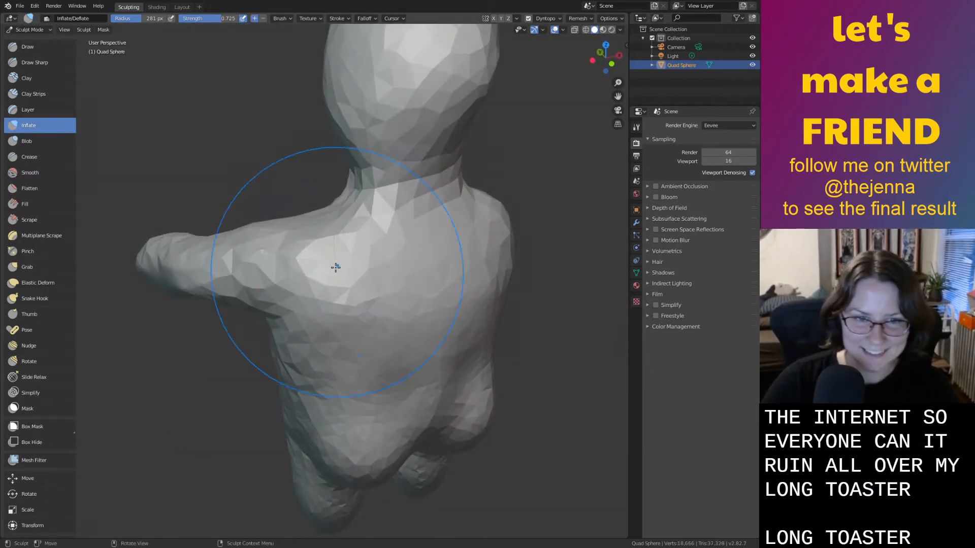
pyautogui.moveTo(305, 370); pyautogui.dragTo(213, 245)
pyautogui.moveTo(213, 244)
pyautogui.mouseDown(button='middle')
pyautogui.moveTo(354, 242)
pyautogui.moveTo(421, 254)
pyautogui.mouseUp(button='middle')
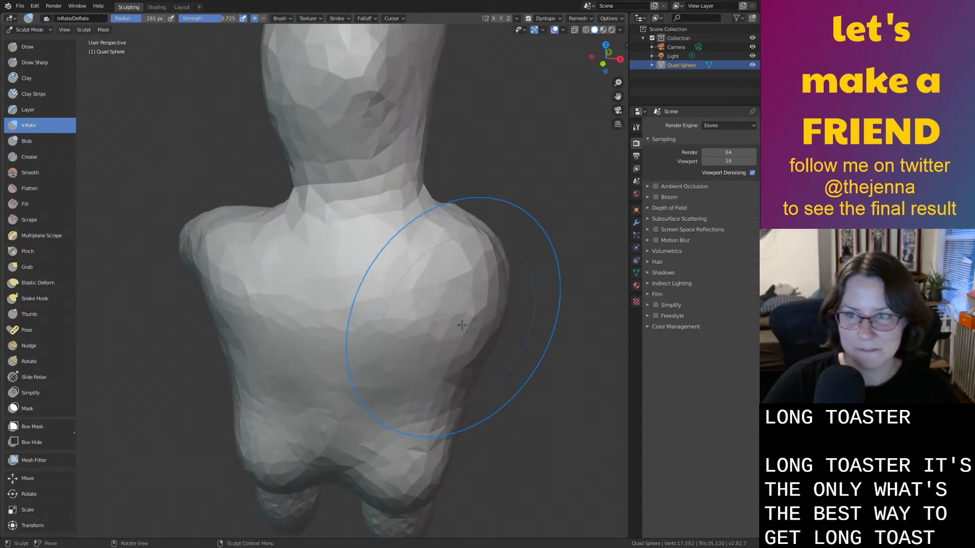
pyautogui.moveTo(462, 325); pyautogui.dragTo(371, 239, button='middle')
pyautogui.hotkey('shift', 's')
pyautogui.moveTo(277, 317); pyautogui.dragTo(409, 283, button='middle')
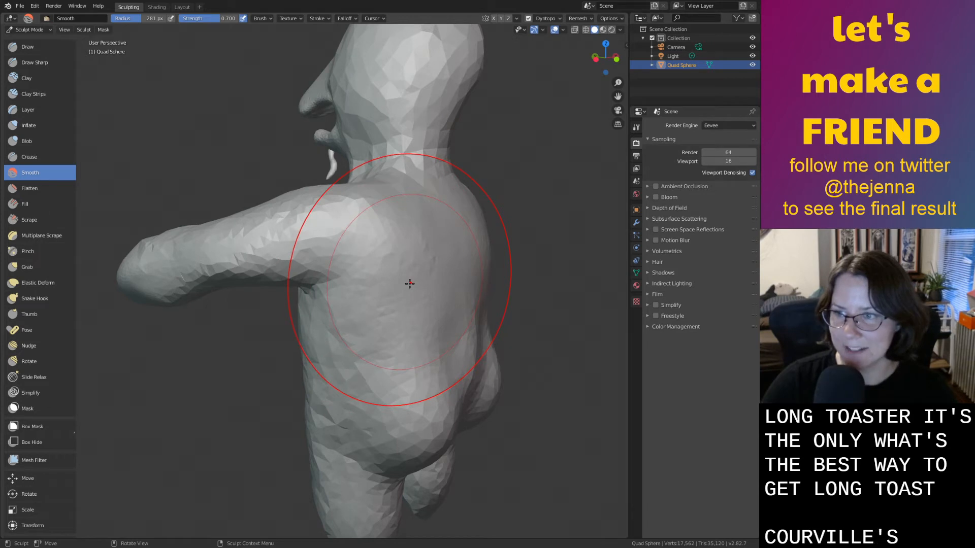
# Try to puff out the chest and belly with the Inflate brush.
pyautogui.scroll(-3, 409, 283)
pyautogui.moveTo(410, 284); pyautogui.dragTo(445, 331, button='middle')
pyautogui.scroll(3, 445, 331)
pyautogui.keyDown('shift'); pyautogui.moveTo(349, 344); pyautogui.dragTo(377, 309, button='middle'); pyautogui.keyUp('shift')
pyautogui.press('i')
pyautogui.moveTo(347, 267); pyautogui.dragTo(316, 183)
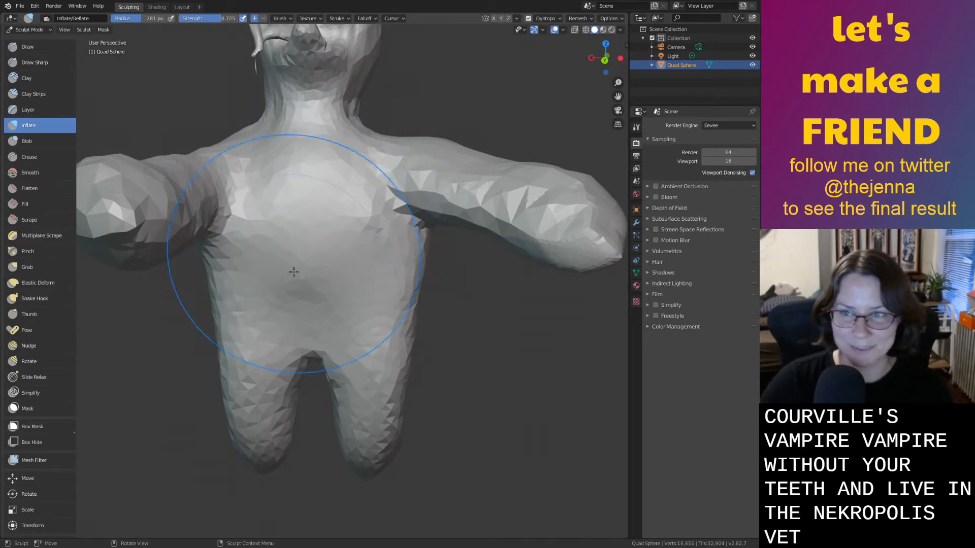
pyautogui.moveTo(293, 272)
pyautogui.mouseDown()
pyautogui.moveTo(308, 303)
pyautogui.moveTo(317, 299)
pyautogui.mouseUp()
pyautogui.scroll(3, 363, 284)
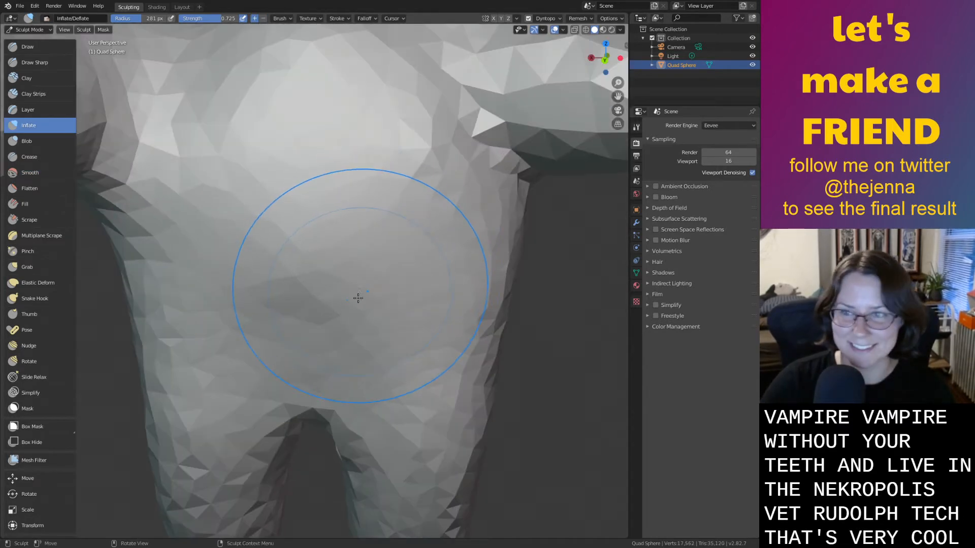
pyautogui.scroll(-4, 358, 298)
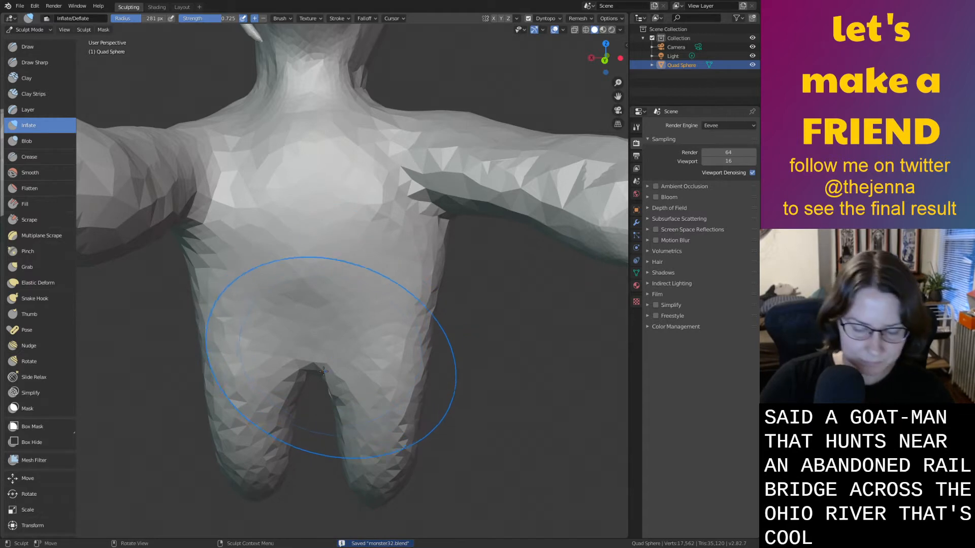
# Lengthen both legs by pulling the feet straight down with the Grab brush.
pyautogui.press('g')
pyautogui.scroll(-5, 322, 372)
pyautogui.moveTo(283, 403); pyautogui.dragTo(266, 446, button='middle')
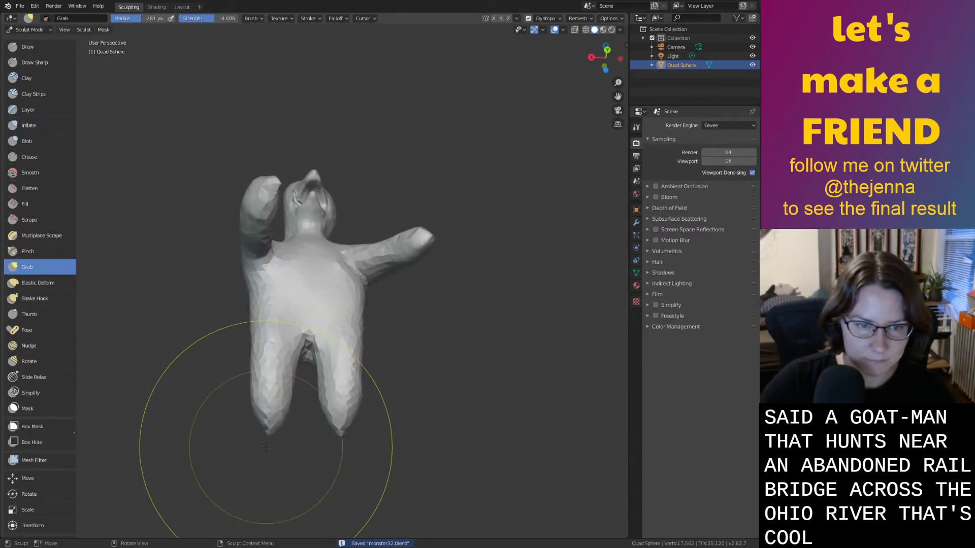
pyautogui.moveTo(264, 432); pyautogui.dragTo(268, 426)
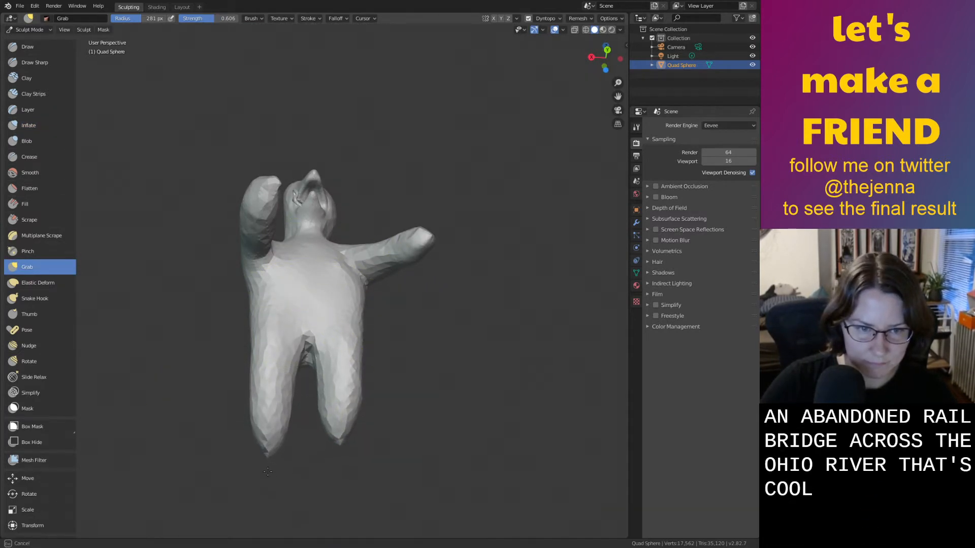
pyautogui.moveTo(333, 470); pyautogui.dragTo(357, 531)
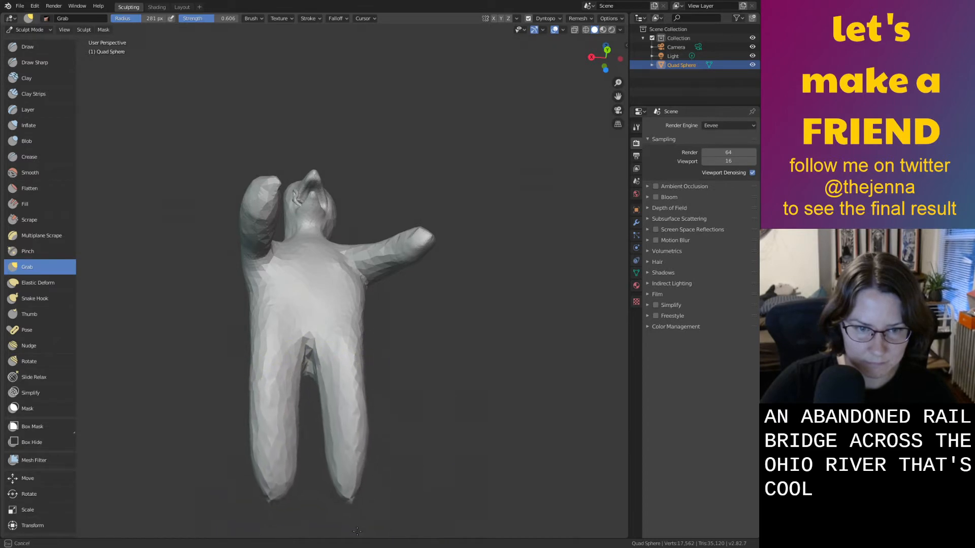
pyautogui.moveTo(356, 514)
pyautogui.mouseDown(button='middle')
pyautogui.moveTo(336, 529)
pyautogui.moveTo(357, 539)
pyautogui.mouseUp(button='middle')
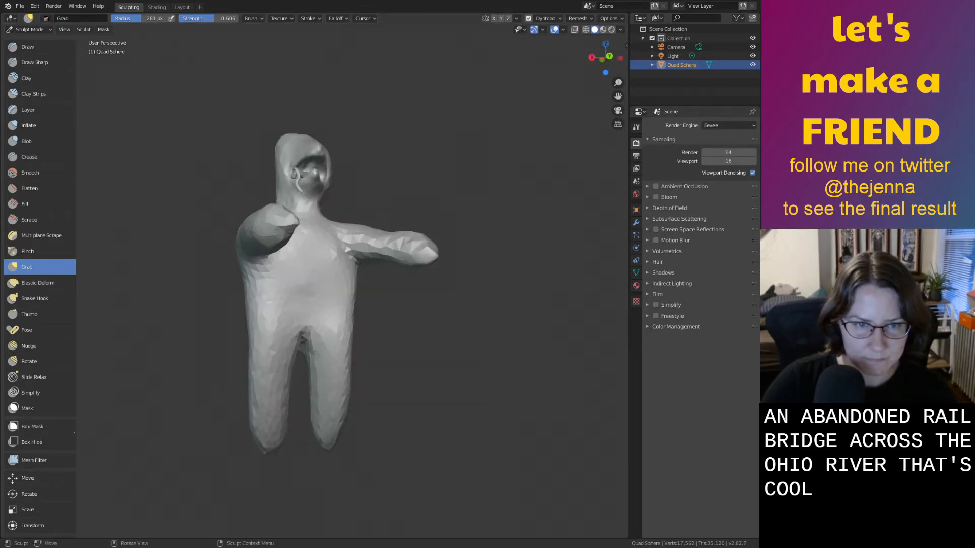
pyautogui.scroll(-3, 287, 183)
pyautogui.scroll(6, 301, 210)
pyautogui.scroll(3, 224, 327)
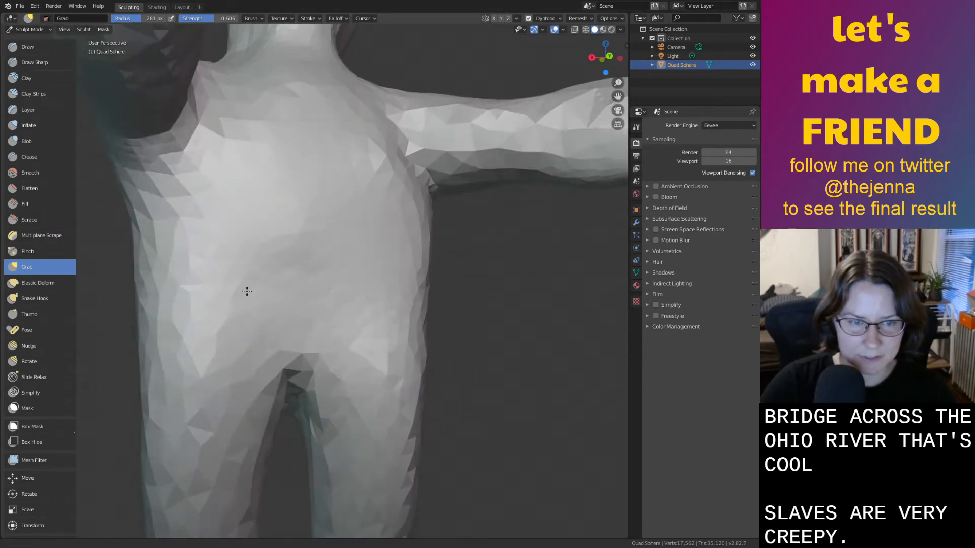
# Bend the character's right leg backward at the knee with the Pose brush.
pyautogui.moveTo(246, 290); pyautogui.dragTo(315, 304, button='middle')
pyautogui.scroll(5, 285, 270)
pyautogui.scroll(-7, 284, 269)
pyautogui.scroll(-2, 356, 498)
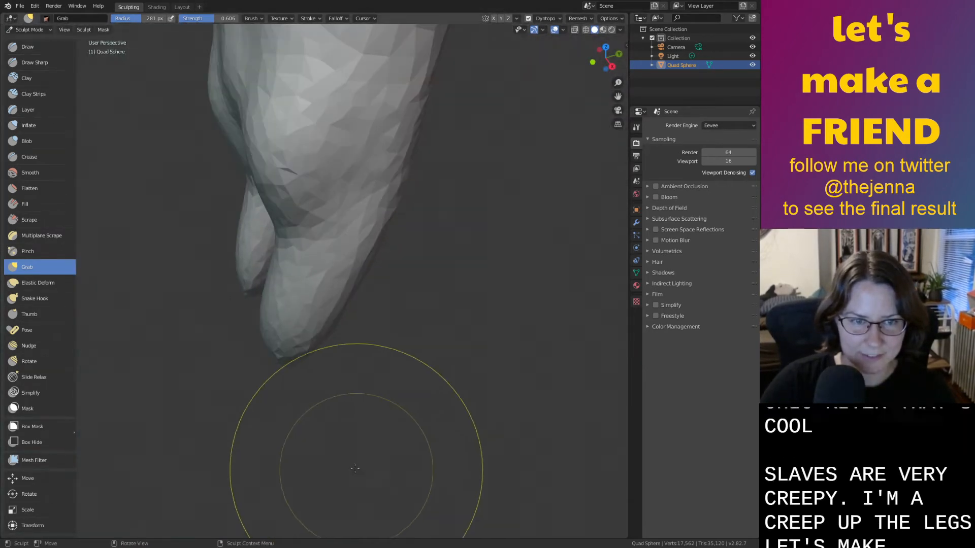
pyautogui.moveTo(337, 403)
pyautogui.mouseDown(button='middle')
pyautogui.moveTo(344, 309)
pyautogui.moveTo(266, 239)
pyautogui.mouseUp(button='middle')
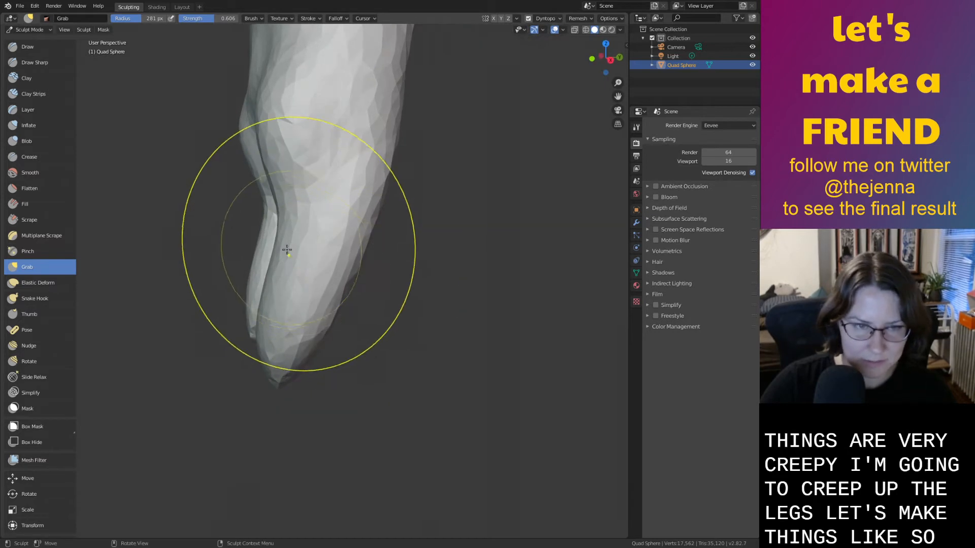
pyautogui.click(28, 330)
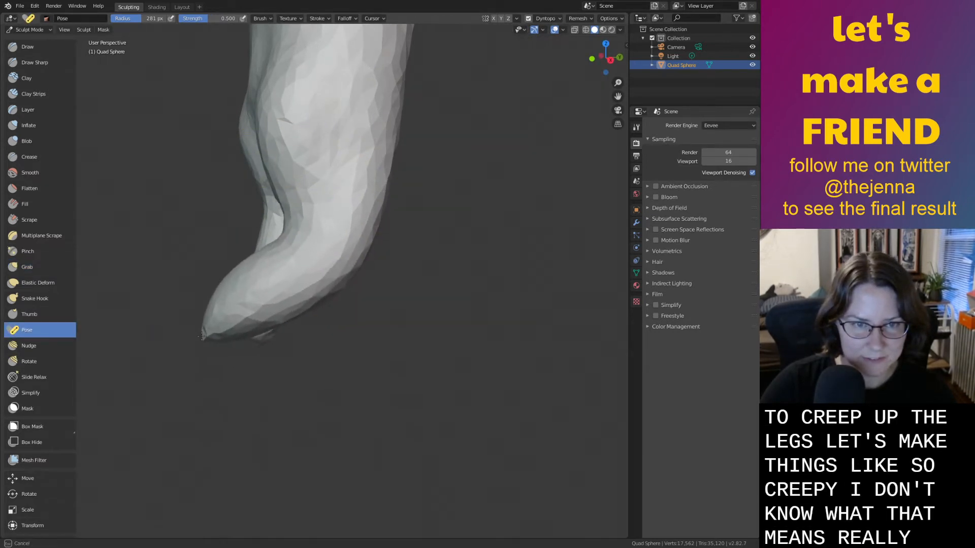
pyautogui.moveTo(219, 322); pyautogui.dragTo(213, 290)
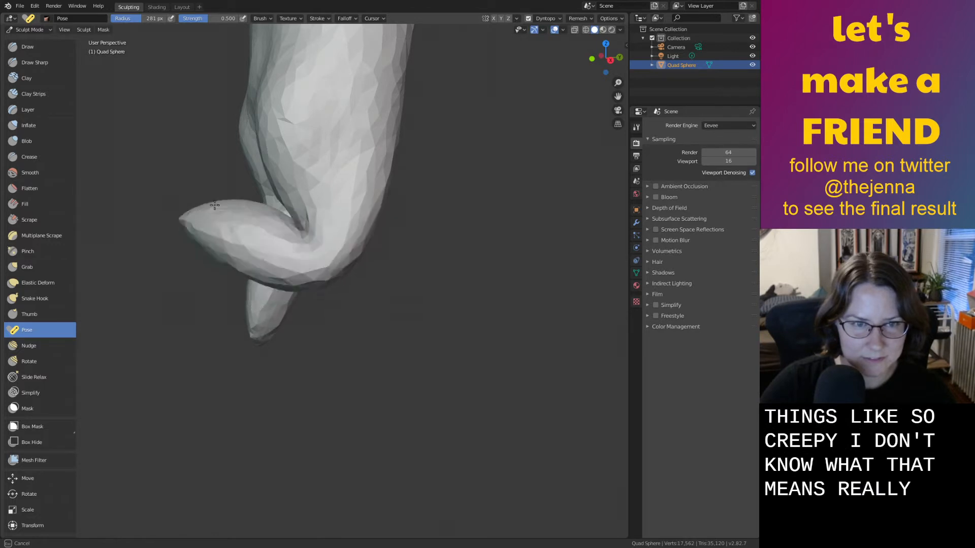
pyautogui.moveTo(168, 241); pyautogui.dragTo(170, 243)
# Bend the character's left leg backward at the knee with the Pose brush to match the right leg.
pyautogui.scroll(-4, 220, 244)
pyautogui.moveTo(219, 244); pyautogui.dragTo(96, 248, button='middle')
pyautogui.moveTo(354, 283); pyautogui.dragTo(218, 315, button='middle')
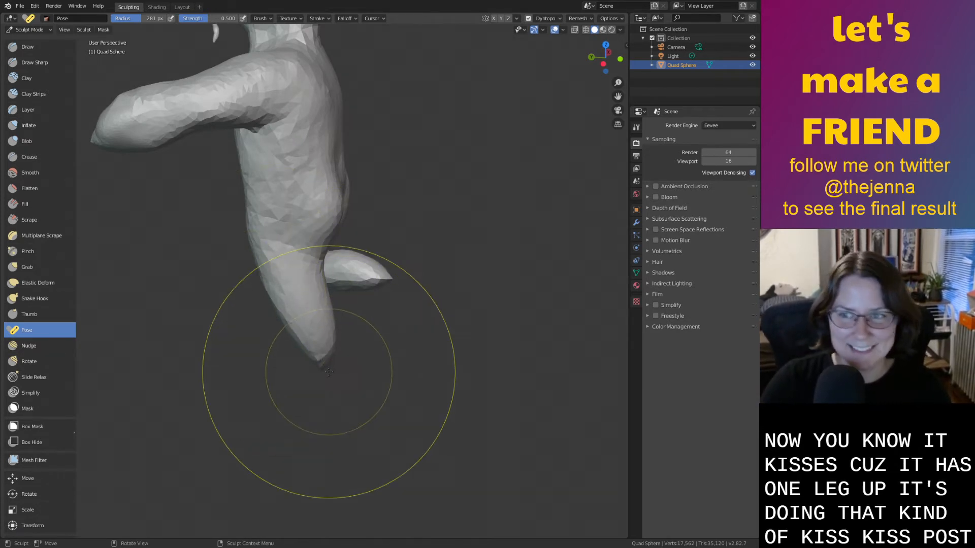
pyautogui.scroll(2, 328, 372)
pyautogui.moveTo(328, 372); pyautogui.dragTo(327, 346, button='middle')
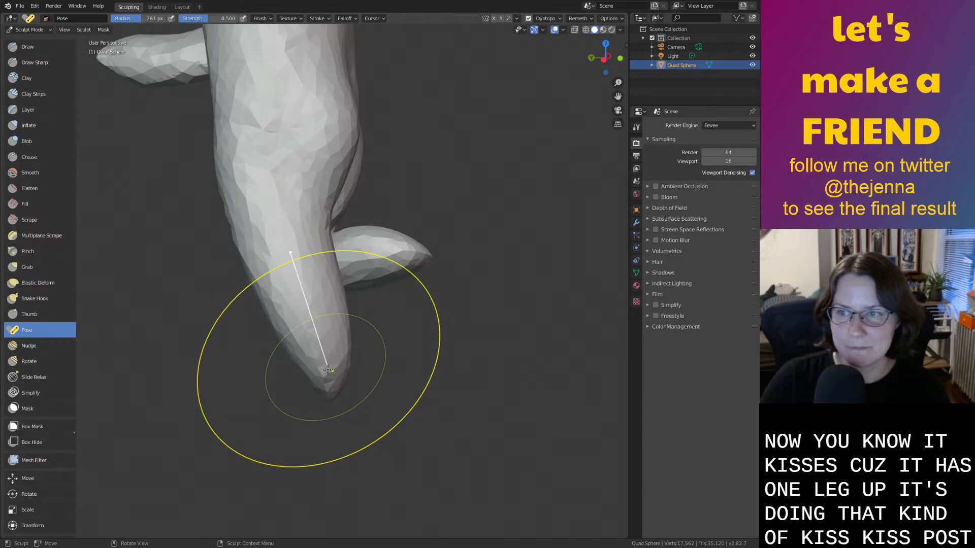
pyautogui.moveTo(331, 369); pyautogui.dragTo(373, 359)
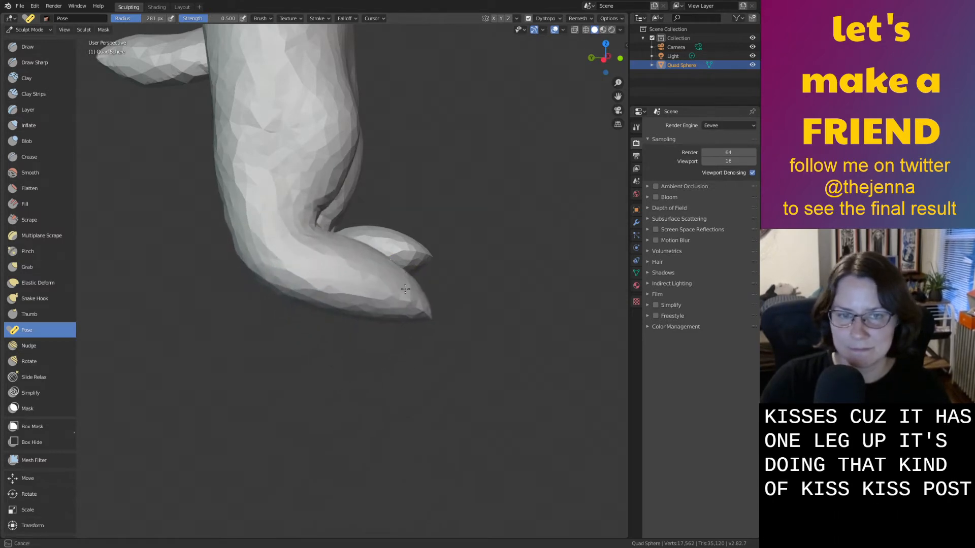
# Swing the bent right shin outward with the Pose brush so it lines up with the left one, and save the file.
pyautogui.moveTo(395, 264)
pyautogui.mouseDown(button='middle')
pyautogui.moveTo(316, 278)
pyautogui.moveTo(285, 339)
pyautogui.moveTo(384, 376)
pyautogui.mouseUp(button='middle')
pyautogui.moveTo(526, 345)
pyautogui.mouseDown(button='middle')
pyautogui.moveTo(339, 384)
pyautogui.moveTo(337, 278)
pyautogui.moveTo(283, 294)
pyautogui.mouseUp(button='middle')
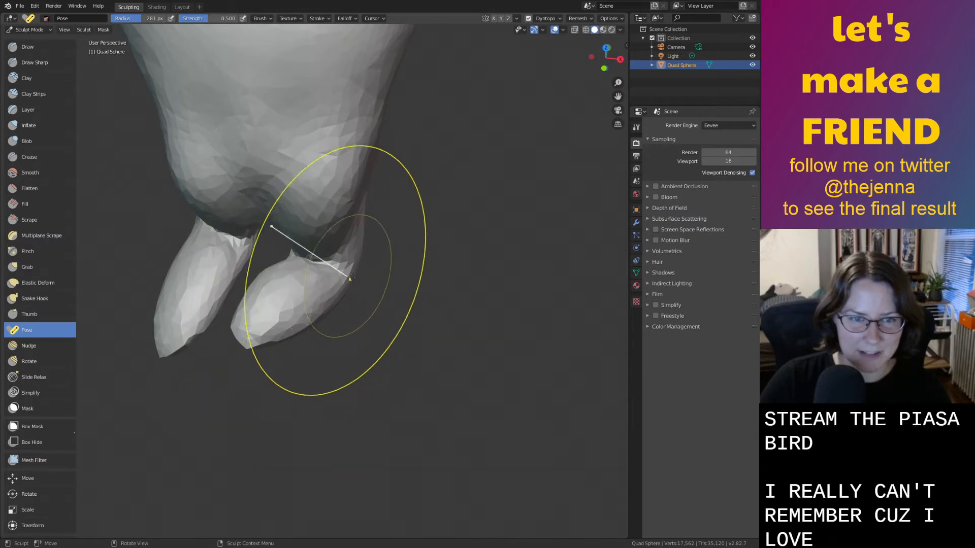
pyautogui.moveTo(261, 337); pyautogui.dragTo(290, 352)
pyautogui.moveTo(291, 352); pyautogui.dragTo(360, 323, button='middle')
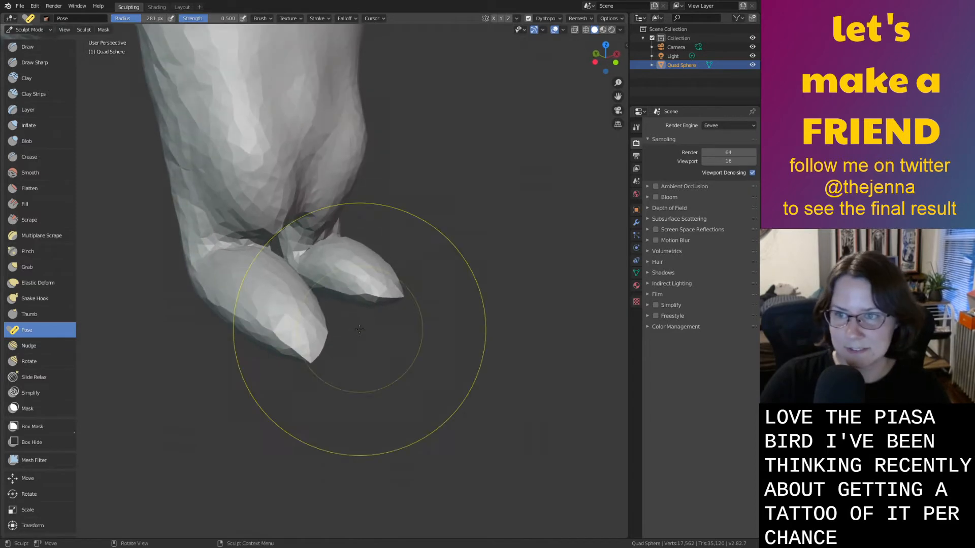
pyautogui.hotkey('ctrl', 's')
# Push both bent knees slightly backward with the Pose brush, first the right and then the left.
pyautogui.moveTo(312, 355); pyautogui.dragTo(338, 325, button='middle')
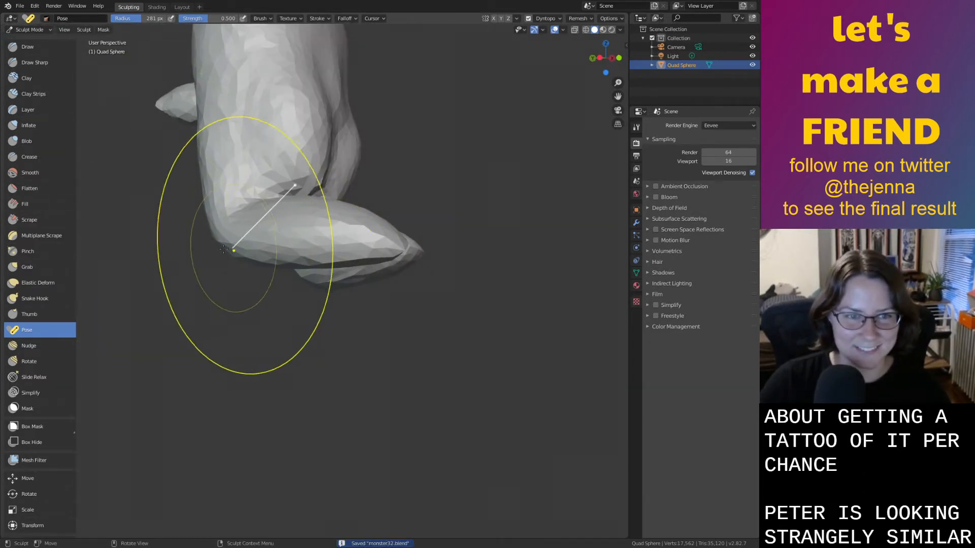
pyautogui.click(40, 267)
pyautogui.moveTo(190, 318); pyautogui.dragTo(43, 233, button='middle')
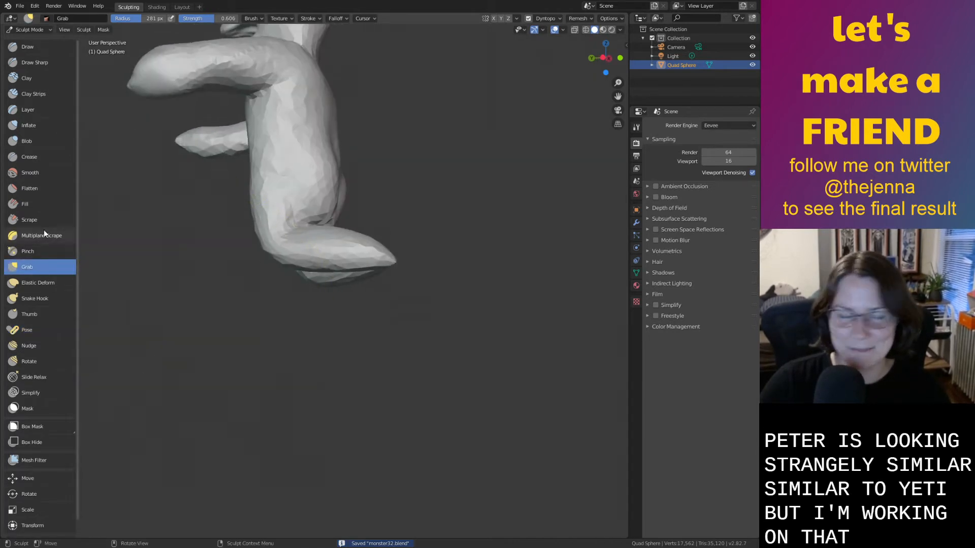
pyautogui.click(35, 330)
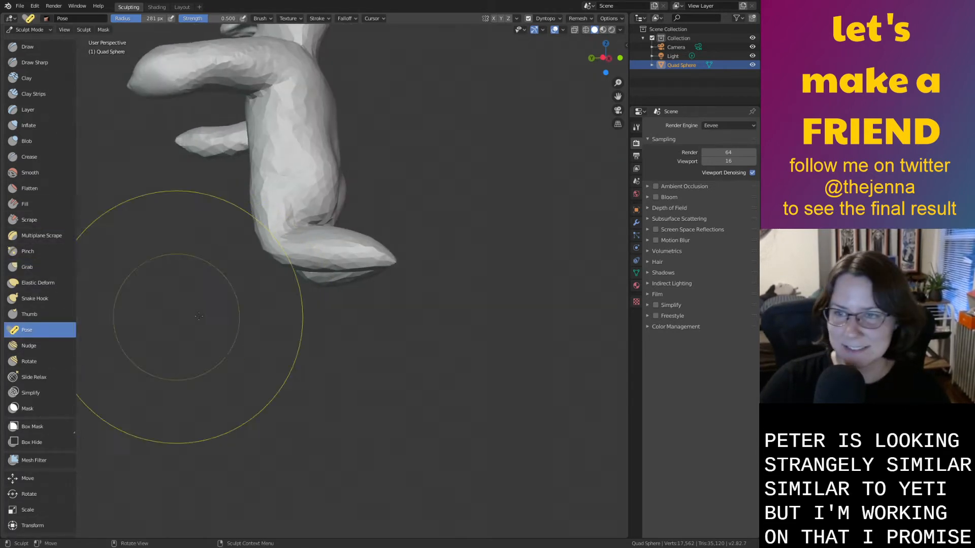
pyautogui.moveTo(217, 305); pyautogui.dragTo(326, 298, button='middle')
pyautogui.moveTo(315, 217)
pyautogui.mouseDown(button='middle')
pyautogui.moveTo(378, 227)
pyautogui.moveTo(293, 213)
pyautogui.moveTo(322, 227)
pyautogui.moveTo(350, 186)
pyautogui.mouseUp(button='middle')
pyautogui.moveTo(335, 221); pyautogui.dragTo(406, 329, button='middle')
pyautogui.scroll(1, 372, 256)
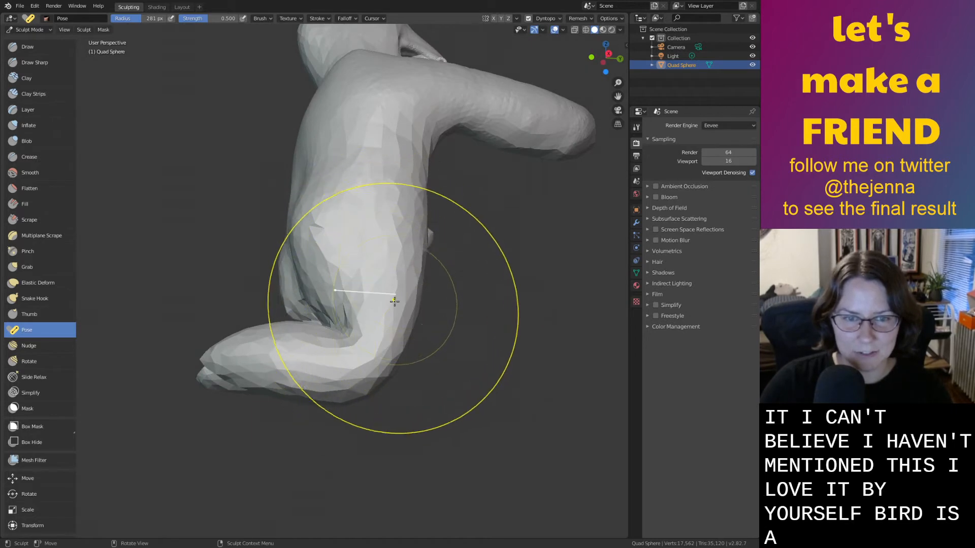
pyautogui.moveTo(376, 364); pyautogui.dragTo(323, 375)
pyautogui.moveTo(329, 381); pyautogui.dragTo(532, 404, button='middle')
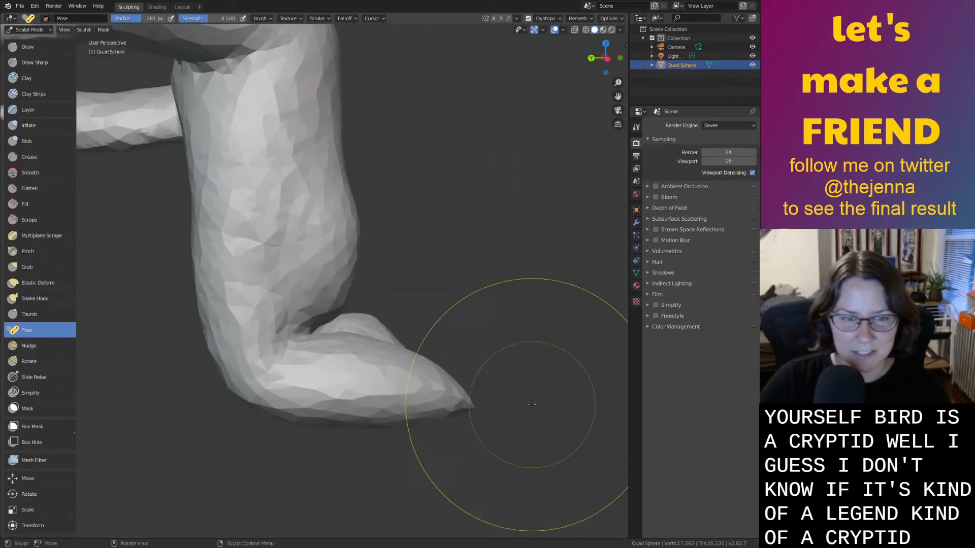
pyautogui.moveTo(229, 406); pyautogui.dragTo(286, 402)
# Pull the left leg's tip downward into a new lower segment using the Snake Hook brush at a 169 px radius.
pyautogui.moveTo(287, 404); pyautogui.dragTo(456, 420, button='middle')
pyautogui.scroll(-2, 452, 420)
pyautogui.press('g')
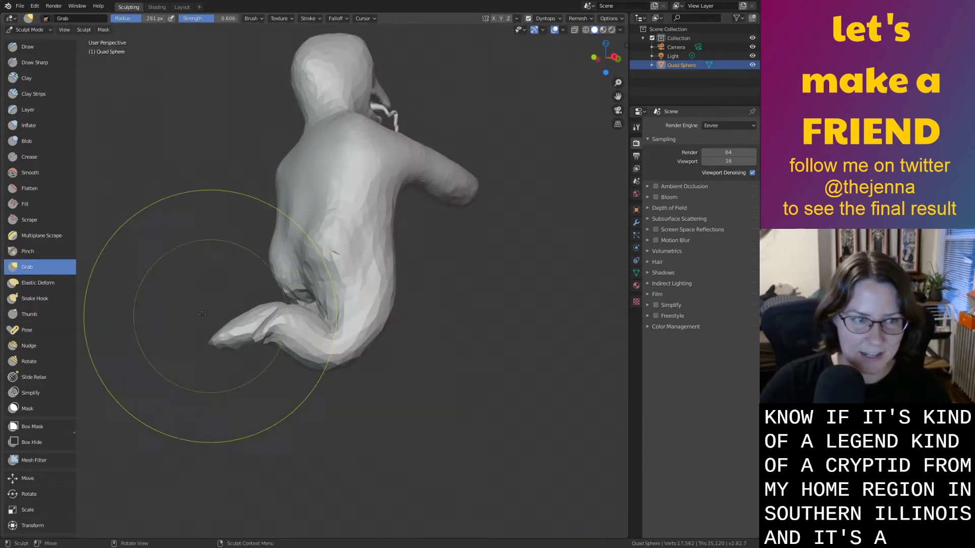
pyautogui.click(35, 298)
pyautogui.scroll(5, 218, 409)
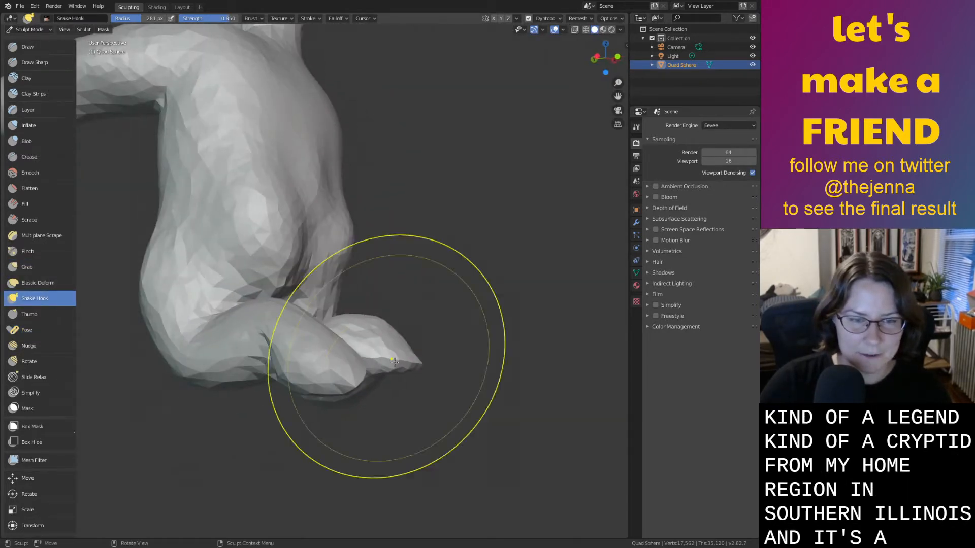
pyautogui.rightClick(405, 396)
pyautogui.moveTo(375, 405); pyautogui.dragTo(359, 405)
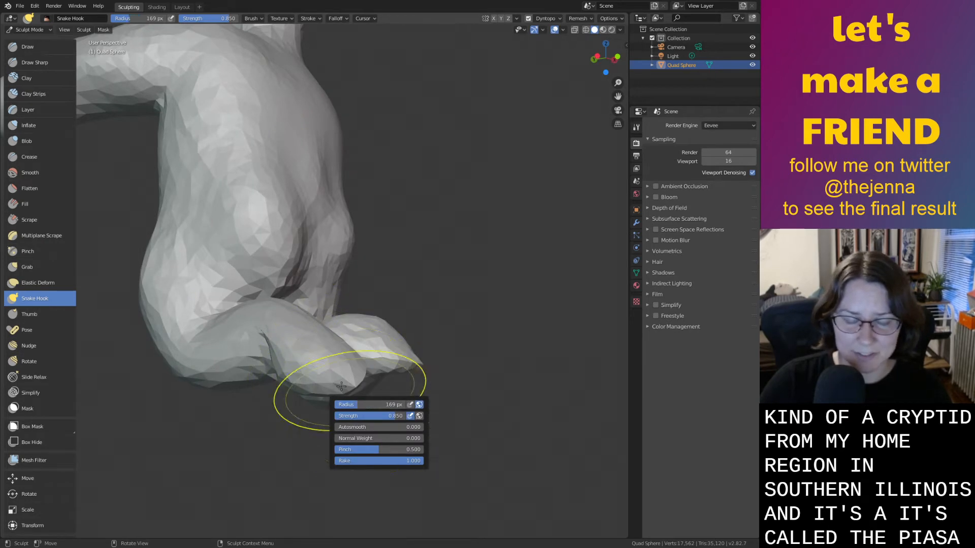
pyautogui.moveTo(349, 384)
pyautogui.mouseDown(button='middle')
pyautogui.moveTo(432, 322)
pyautogui.moveTo(474, 345)
pyautogui.mouseUp(button='middle')
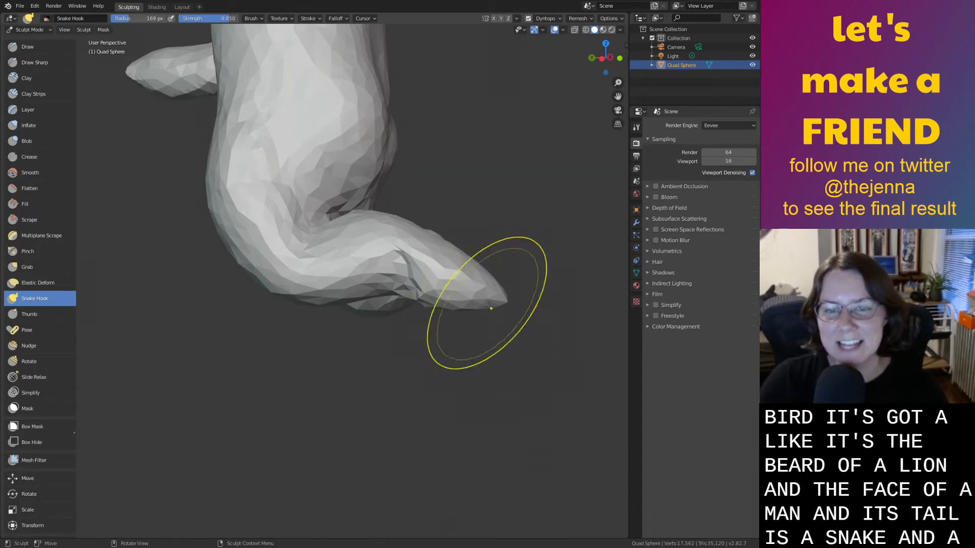
pyautogui.moveTo(489, 307); pyautogui.dragTo(431, 426)
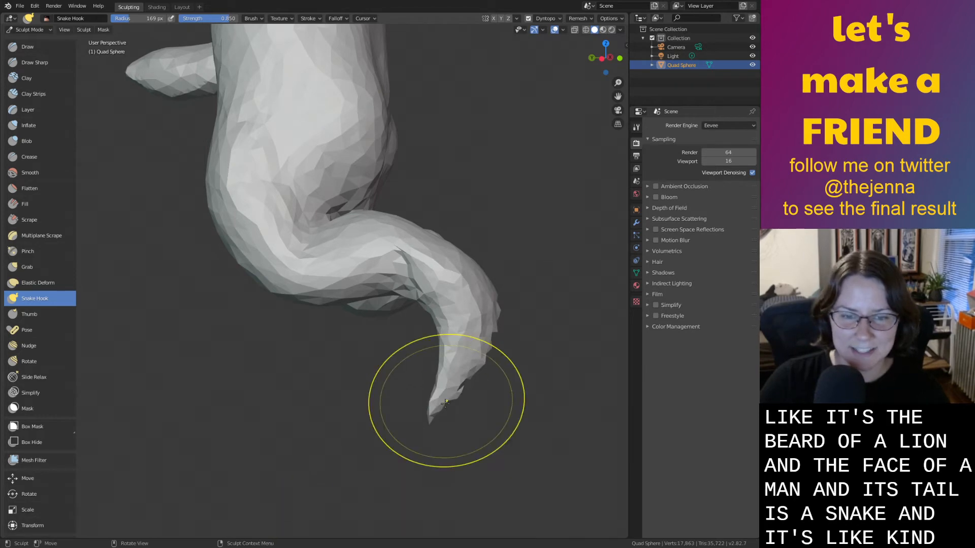
pyautogui.hotkey('ctrl', 'z')
pyautogui.moveTo(478, 311); pyautogui.dragTo(363, 470)
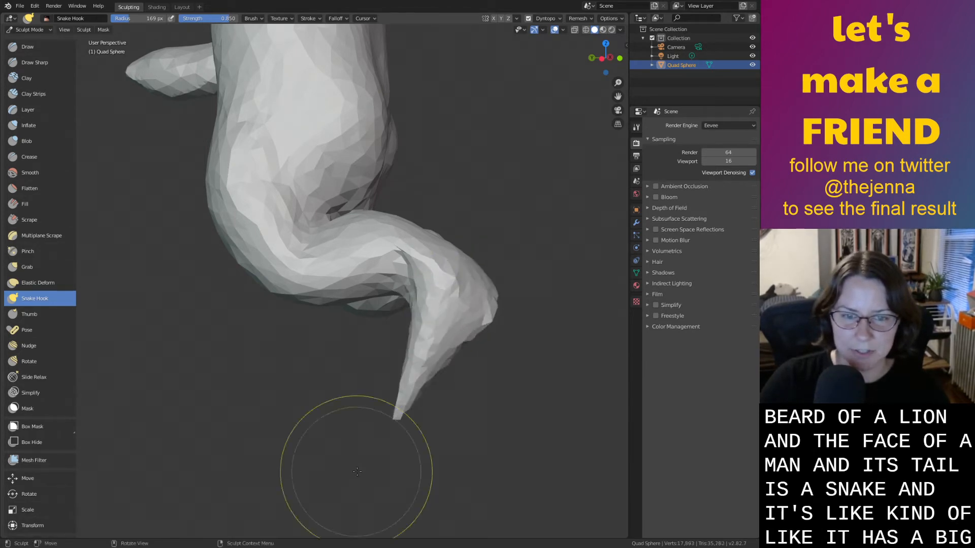
# Pull a matching lower segment down from the right leg with Snake Hook and adjust its position with the Grab brush.
pyautogui.moveTo(441, 370)
pyautogui.mouseDown(button='middle')
pyautogui.moveTo(401, 377)
pyautogui.moveTo(437, 341)
pyautogui.mouseUp(button='middle')
pyautogui.moveTo(350, 218); pyautogui.dragTo(344, 371)
pyautogui.hotkey('ctrl', 'z')
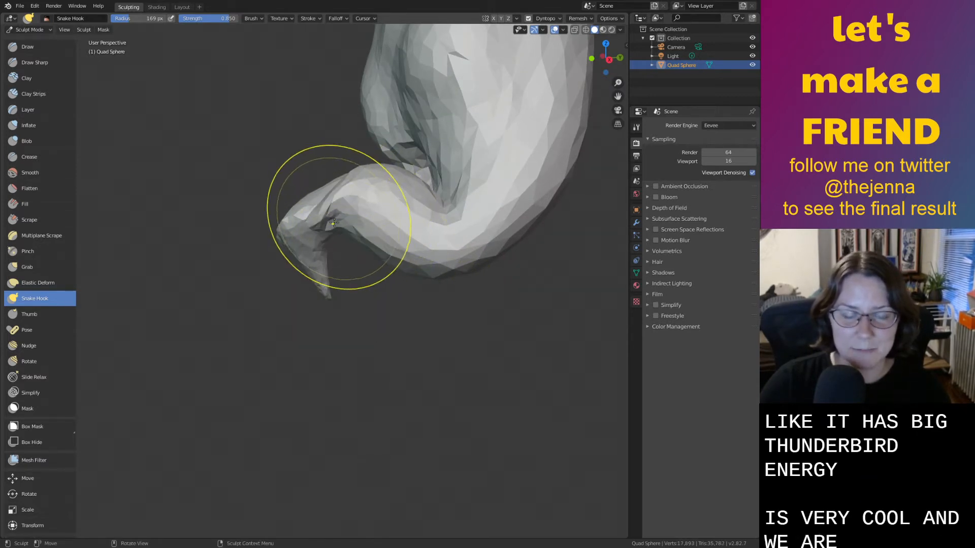
pyautogui.moveTo(339, 217); pyautogui.dragTo(395, 373)
pyautogui.moveTo(433, 429); pyautogui.dragTo(417, 373, button='middle')
pyautogui.press('g')
pyautogui.moveTo(402, 282); pyautogui.dragTo(373, 285)
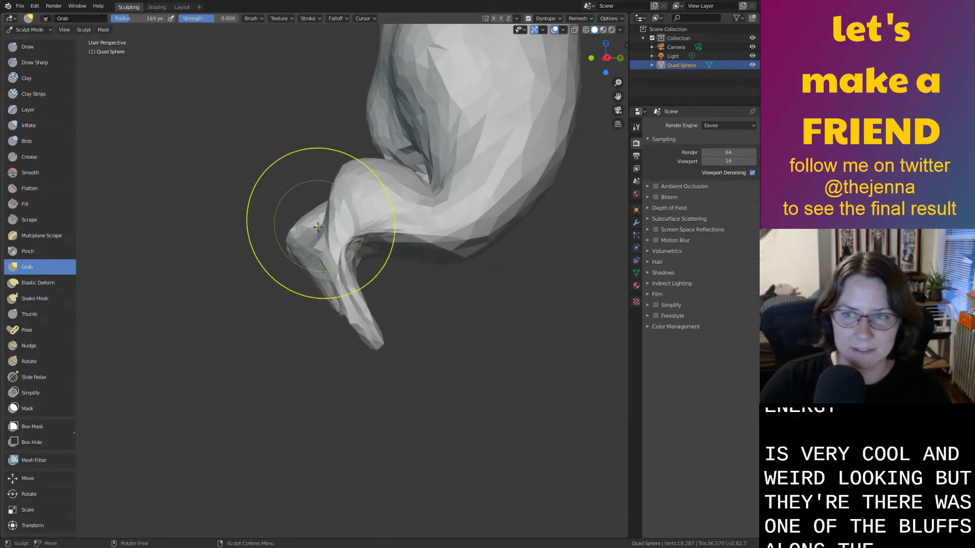
# Thicken the thin lower segments of both legs with the Inflate brush and smooth them.
pyautogui.moveTo(322, 224)
pyautogui.mouseDown(button='middle')
pyautogui.moveTo(509, 265)
pyautogui.moveTo(383, 234)
pyautogui.mouseUp(button='middle')
pyautogui.press('i')
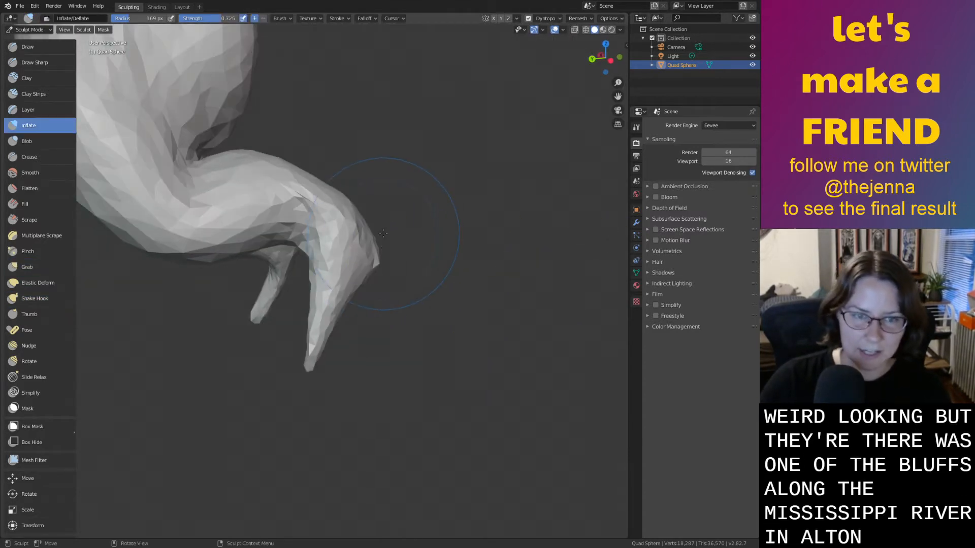
pyautogui.moveTo(305, 380); pyautogui.dragTo(335, 337)
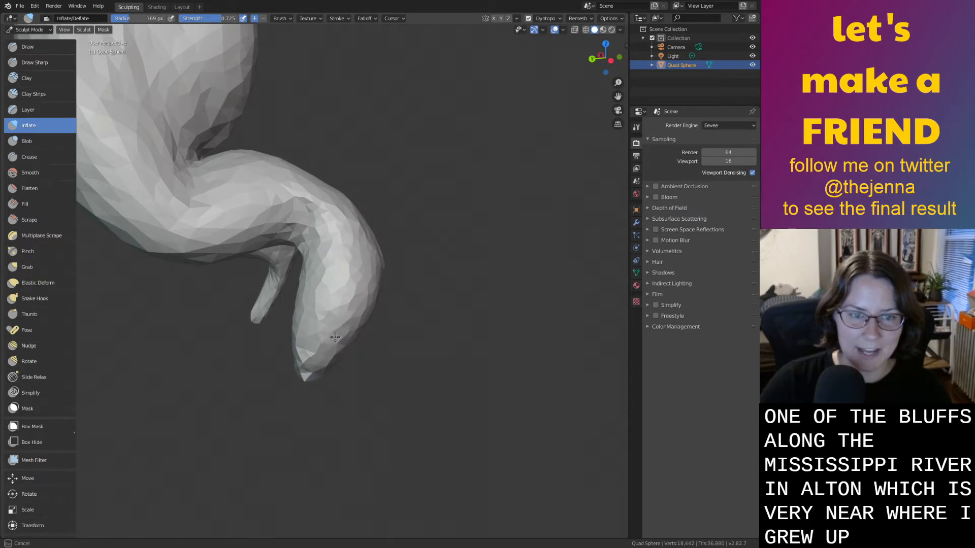
pyautogui.moveTo(293, 401)
pyautogui.mouseDown(button='middle')
pyautogui.moveTo(379, 225)
pyautogui.moveTo(326, 294)
pyautogui.mouseUp(button='middle')
pyautogui.hotkey('shift', 's')
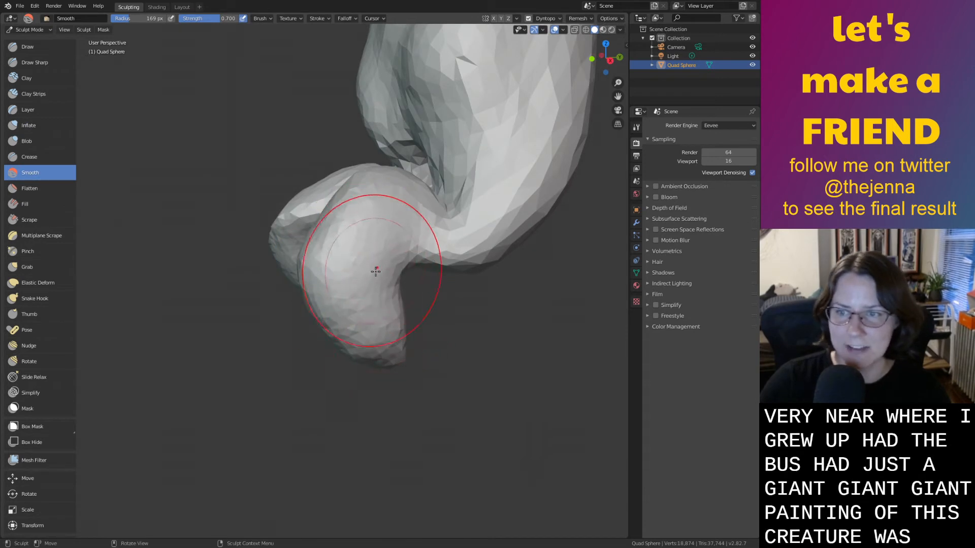
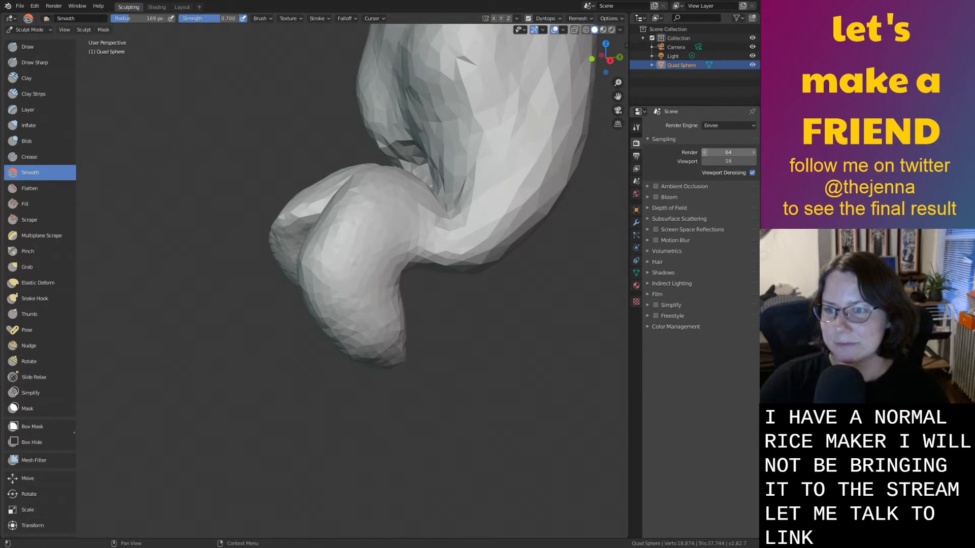
# Lengthen both lower leg segments downward into tapered ends with the Snake Hook brush.
pyautogui.scroll(-5, 359, 290)
pyautogui.moveTo(359, 291)
pyautogui.mouseDown(button='middle')
pyautogui.moveTo(337, 250)
pyautogui.moveTo(337, 305)
pyautogui.mouseUp(button='middle')
pyautogui.press('g')
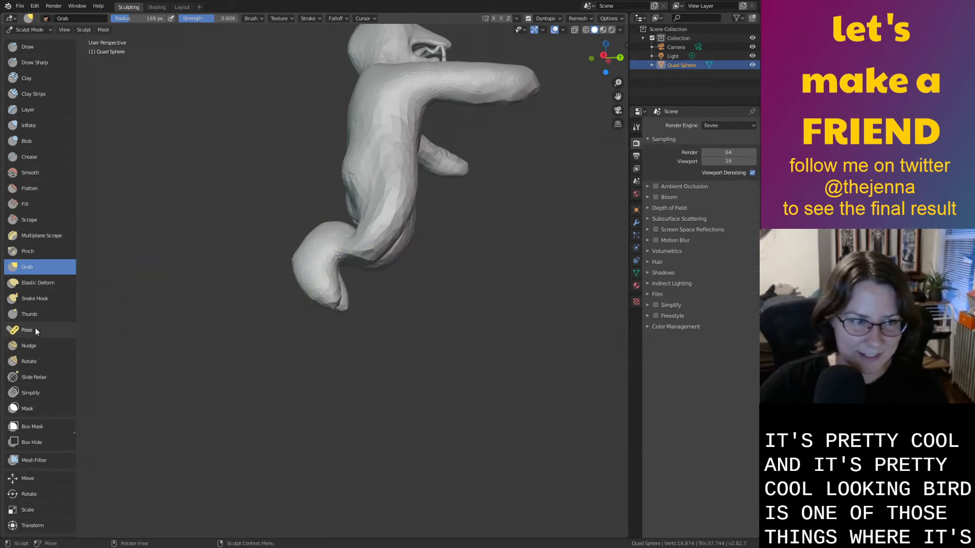
pyautogui.click(37, 345)
pyautogui.click(35, 299)
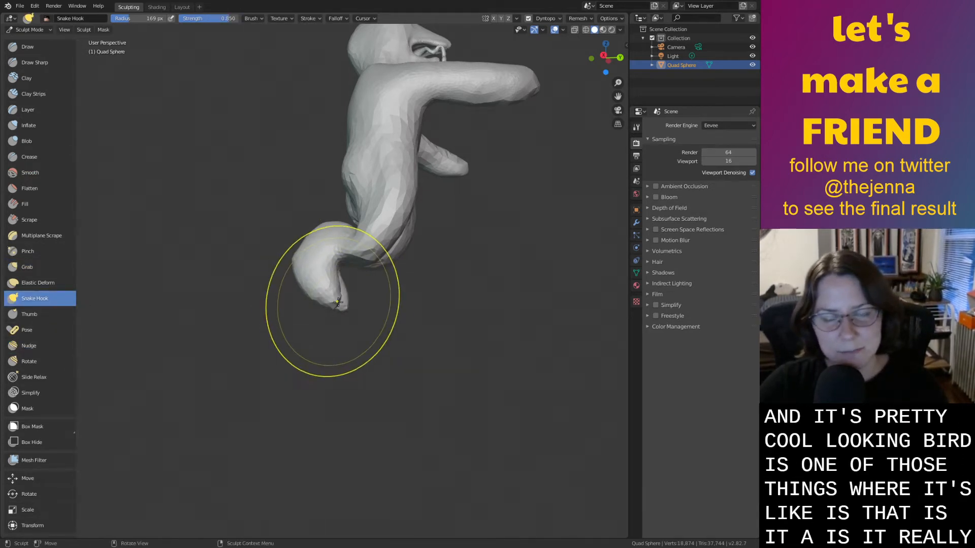
pyautogui.scroll(1, 338, 303)
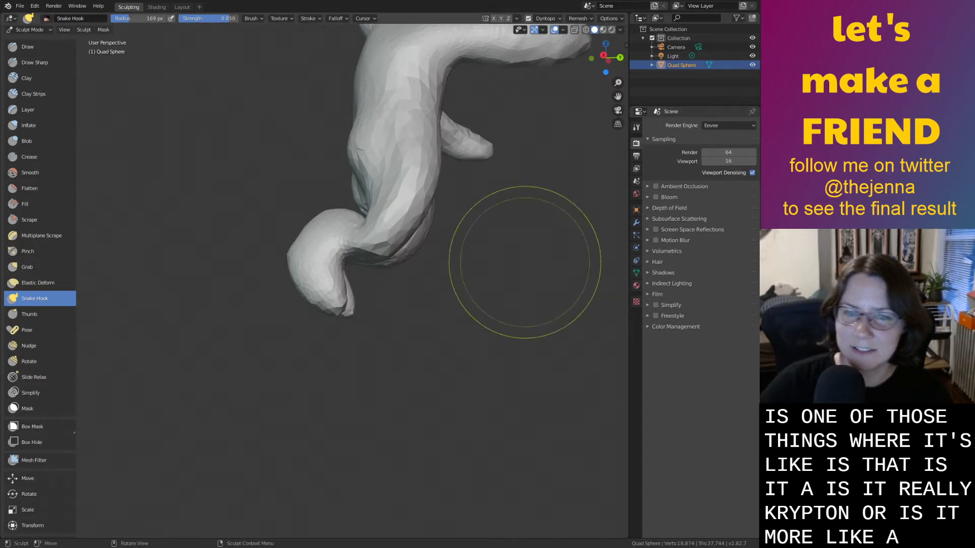
pyautogui.moveTo(338, 311); pyautogui.dragTo(377, 355)
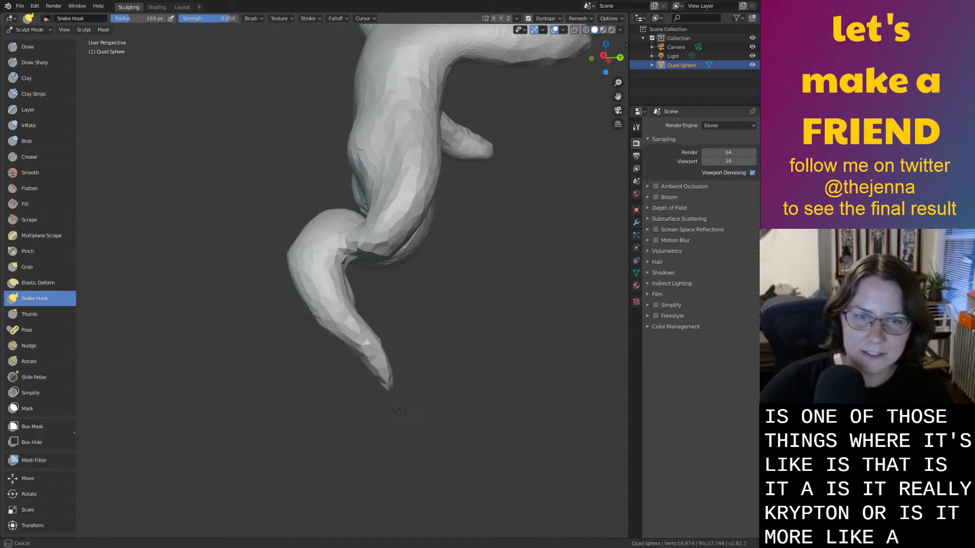
pyautogui.moveTo(427, 399); pyautogui.dragTo(338, 406, button='middle')
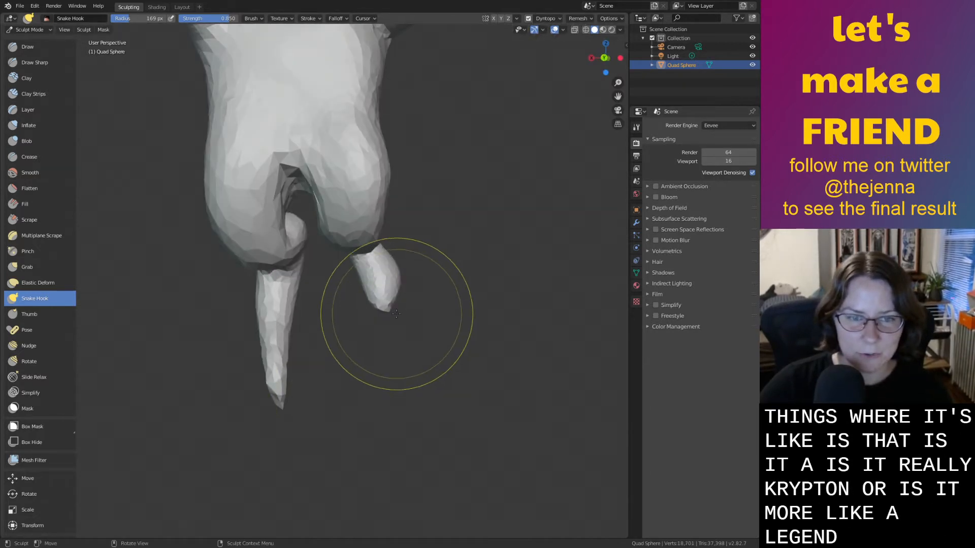
pyautogui.moveTo(396, 313); pyautogui.dragTo(333, 309, button='middle')
pyautogui.moveTo(304, 361); pyautogui.dragTo(299, 418)
# Adjust the rear bend of the left leg slightly with the Pose brush.
pyautogui.scroll(-8, 305, 421)
pyautogui.moveTo(306, 421); pyautogui.dragTo(246, 402, button='middle')
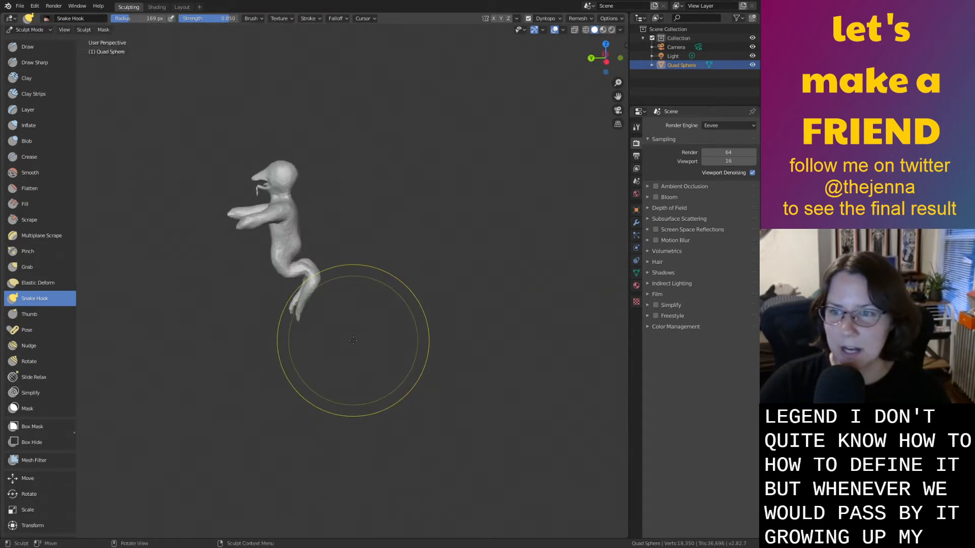
pyautogui.scroll(3, 325, 330)
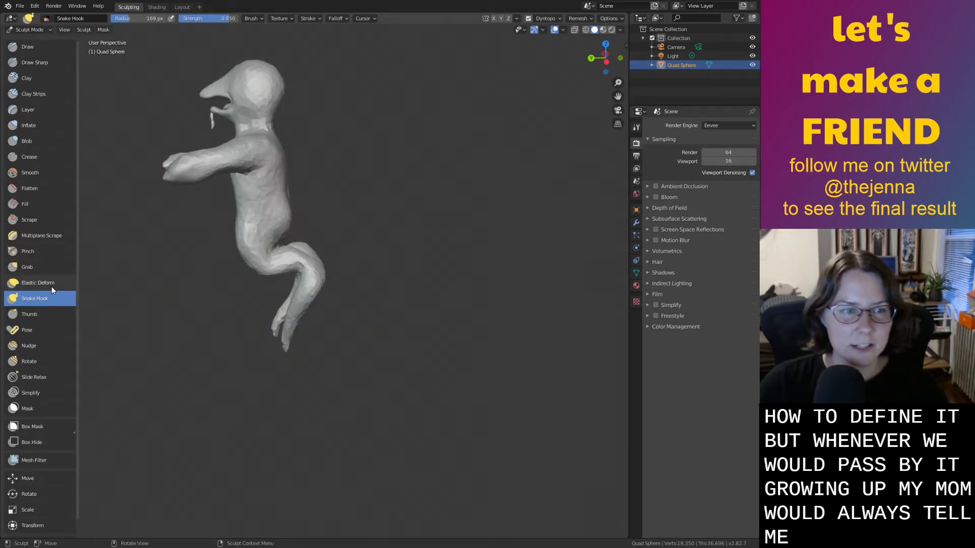
pyautogui.click(40, 329)
pyautogui.scroll(5, 290, 279)
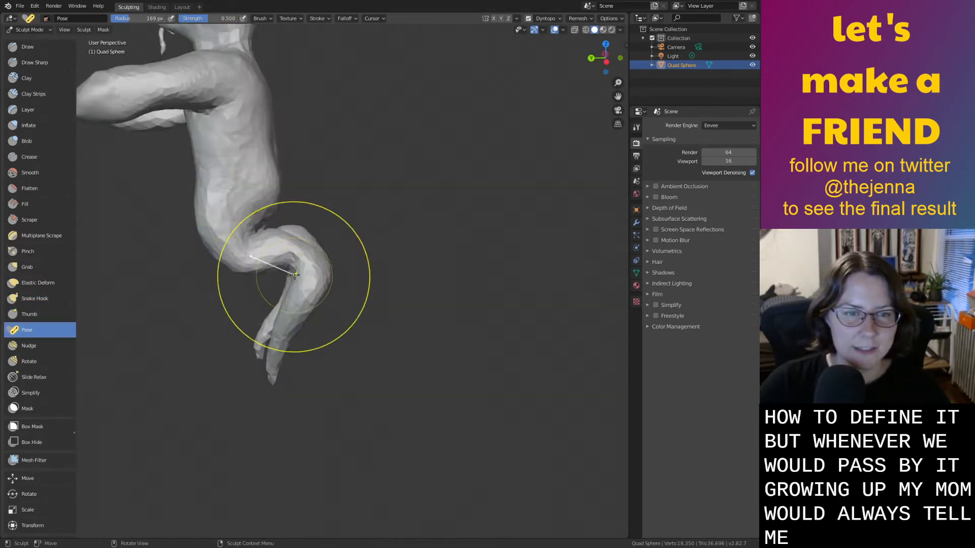
pyautogui.moveTo(303, 270); pyautogui.dragTo(297, 257, button='middle')
pyautogui.moveTo(297, 256)
pyautogui.mouseDown()
pyautogui.moveTo(321, 236)
pyautogui.moveTo(299, 261)
pyautogui.mouseUp()
pyautogui.moveTo(363, 259)
pyautogui.mouseDown(button='middle')
pyautogui.moveTo(300, 281)
pyautogui.moveTo(131, 223)
pyautogui.mouseUp(button='middle')
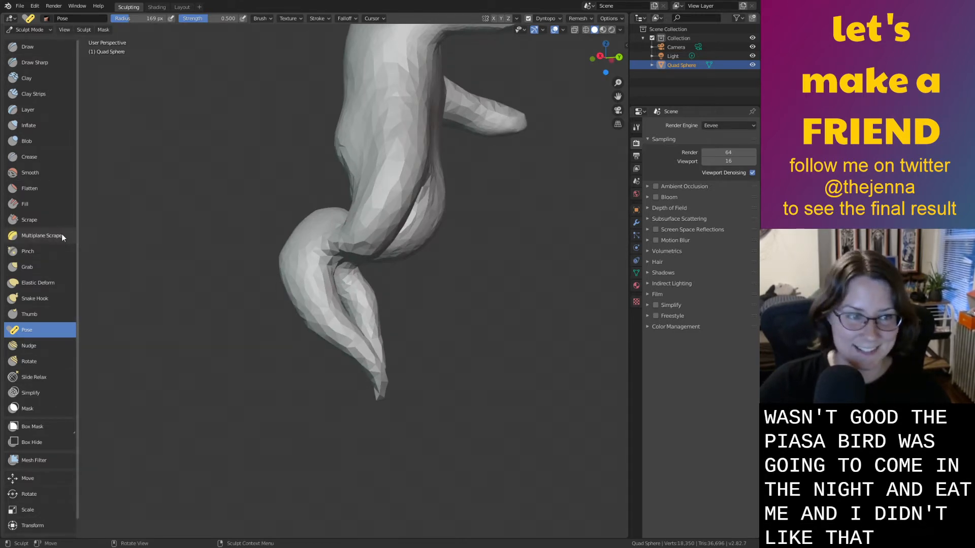
# Build up two rounded buttocks at the base of the back with the Inflate brush and smooth the area beneath them.
pyautogui.moveTo(198, 271)
pyautogui.mouseDown(button='middle')
pyautogui.moveTo(326, 257)
pyautogui.moveTo(311, 342)
pyautogui.moveTo(344, 316)
pyautogui.moveTo(335, 304)
pyautogui.mouseUp(button='middle')
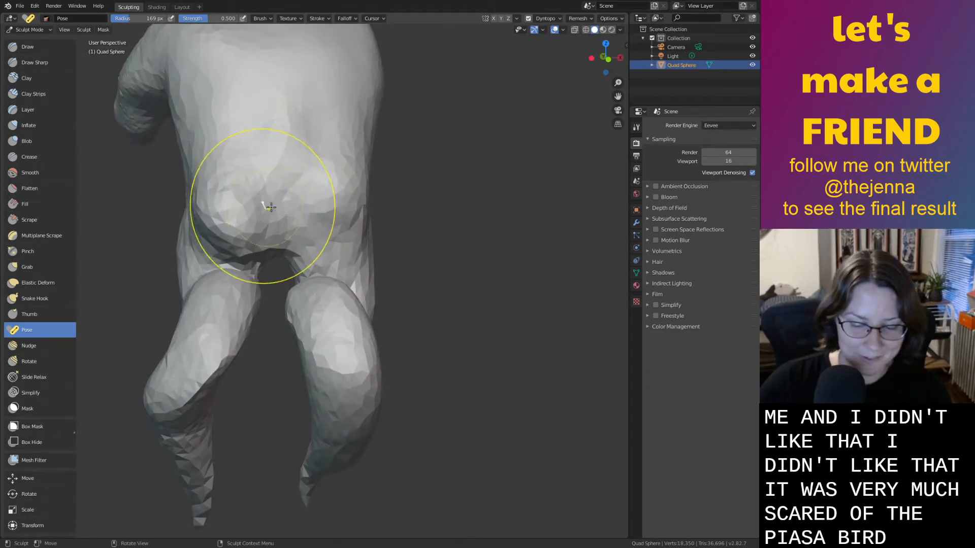
pyautogui.press('i')
pyautogui.moveTo(274, 193); pyautogui.dragTo(236, 214)
pyautogui.scroll(3, 345, 226)
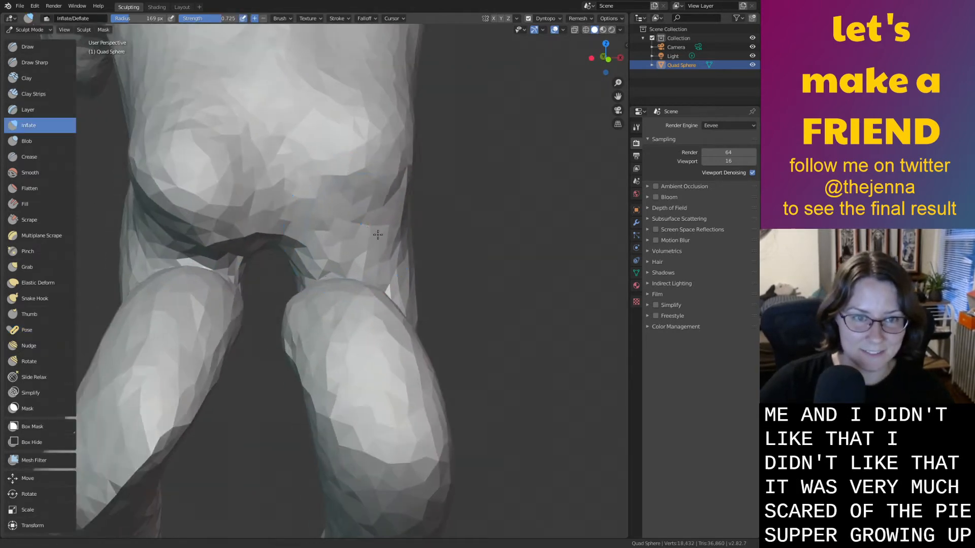
pyautogui.moveTo(375, 239)
pyautogui.mouseDown()
pyautogui.moveTo(406, 238)
pyautogui.moveTo(417, 175)
pyautogui.moveTo(358, 246)
pyautogui.moveTo(426, 162)
pyautogui.mouseUp()
pyautogui.moveTo(190, 148)
pyautogui.mouseDown()
pyautogui.moveTo(254, 228)
pyautogui.moveTo(272, 198)
pyautogui.moveTo(291, 221)
pyautogui.mouseUp()
pyautogui.press('s')
pyautogui.moveTo(201, 245); pyautogui.dragTo(283, 270)
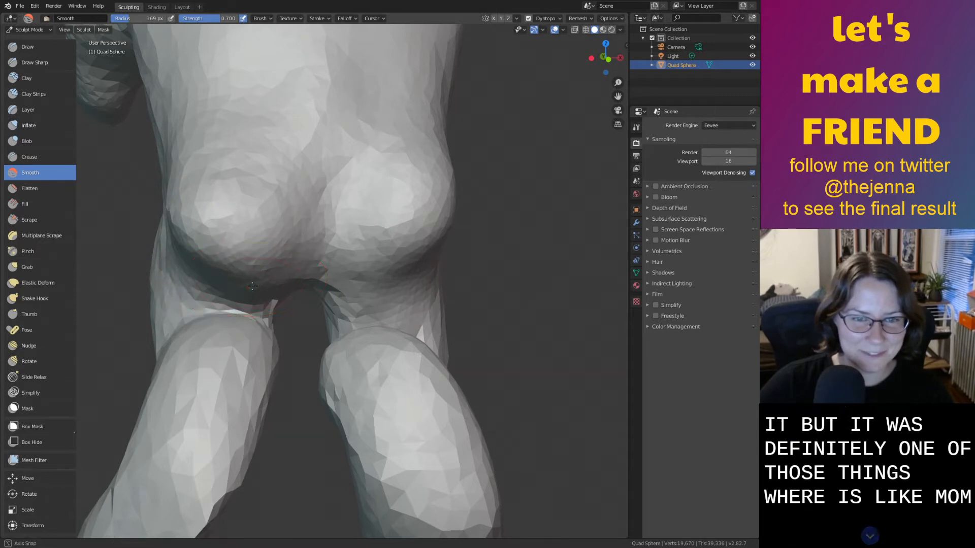
# Refine the shape of the buttocks with the Inflate and Smooth brushes, and save the file.
pyautogui.moveTo(228, 279)
pyautogui.mouseDown(button='middle')
pyautogui.moveTo(284, 282)
pyautogui.moveTo(215, 278)
pyautogui.mouseUp(button='middle')
pyautogui.press('i')
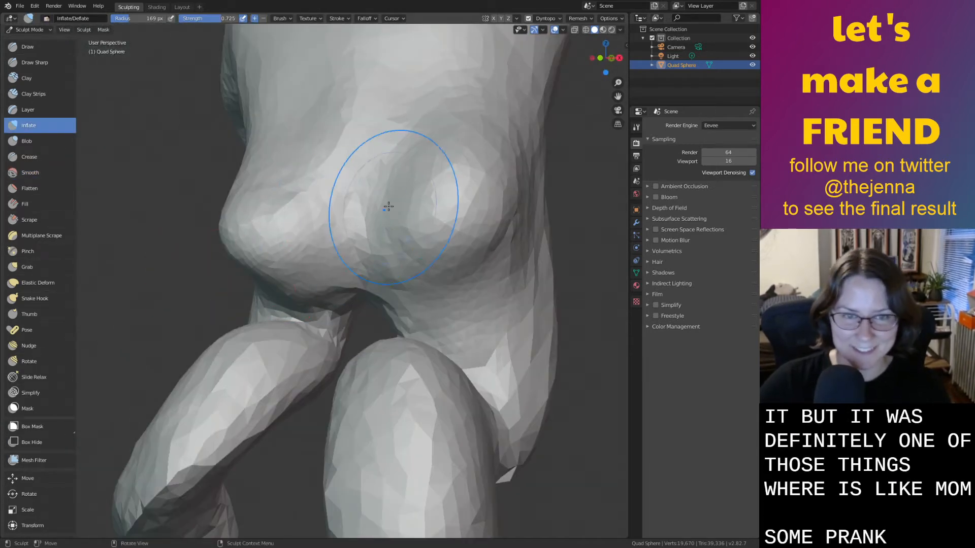
pyautogui.moveTo(392, 206)
pyautogui.mouseDown(button='middle')
pyautogui.moveTo(411, 237)
pyautogui.moveTo(405, 231)
pyautogui.mouseUp(button='middle')
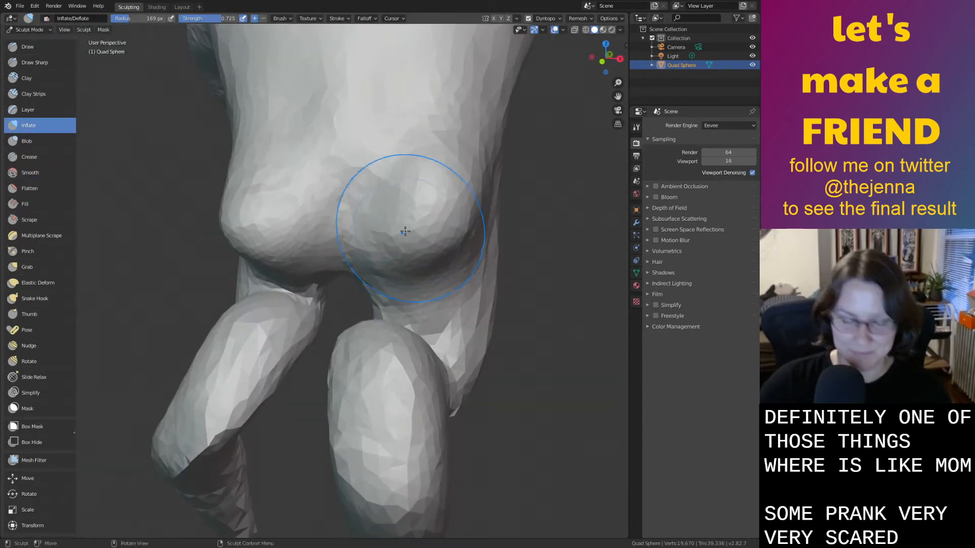
pyautogui.press('s')
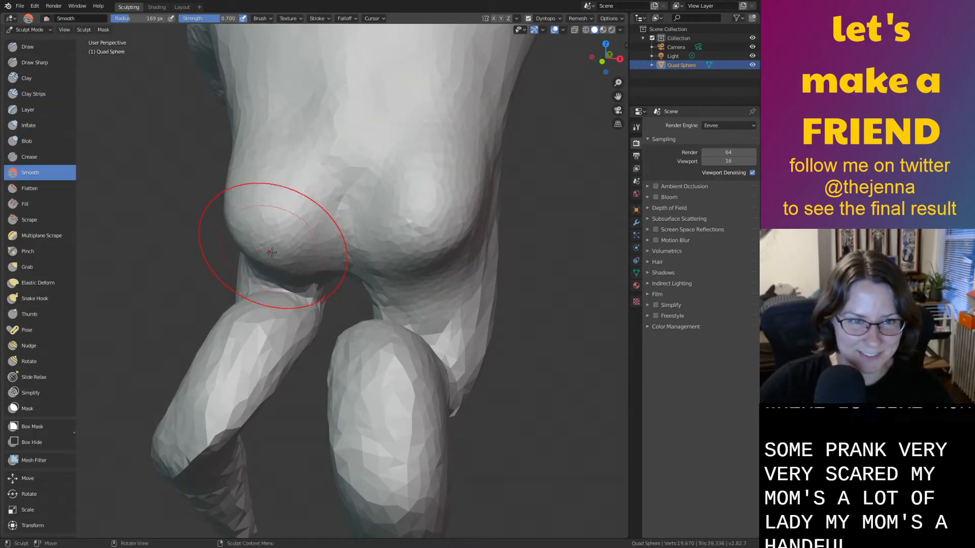
pyautogui.moveTo(244, 244); pyautogui.dragTo(208, 252, button='middle')
pyautogui.scroll(-2, 468, 248)
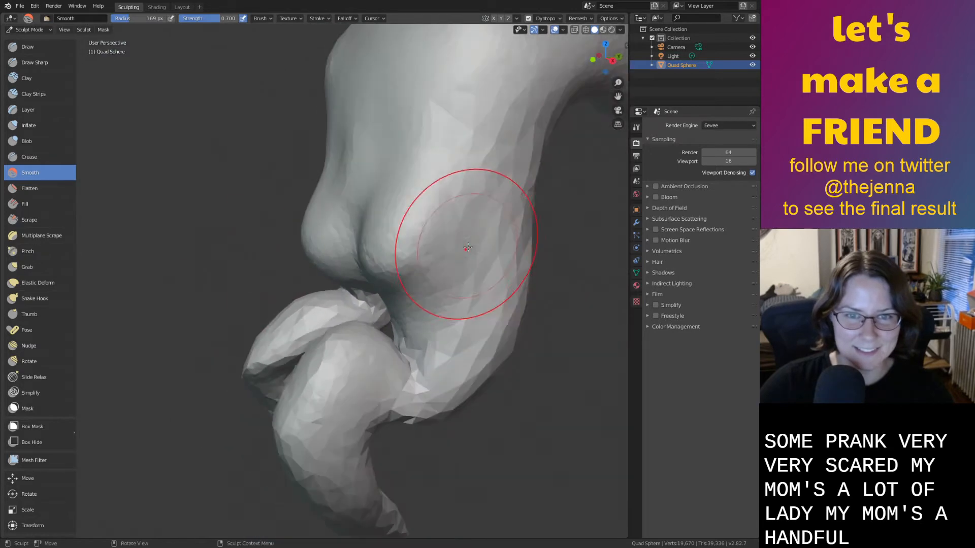
pyautogui.moveTo(467, 246); pyautogui.dragTo(491, 238, button='middle')
pyautogui.moveTo(367, 149); pyautogui.dragTo(332, 177, button='middle')
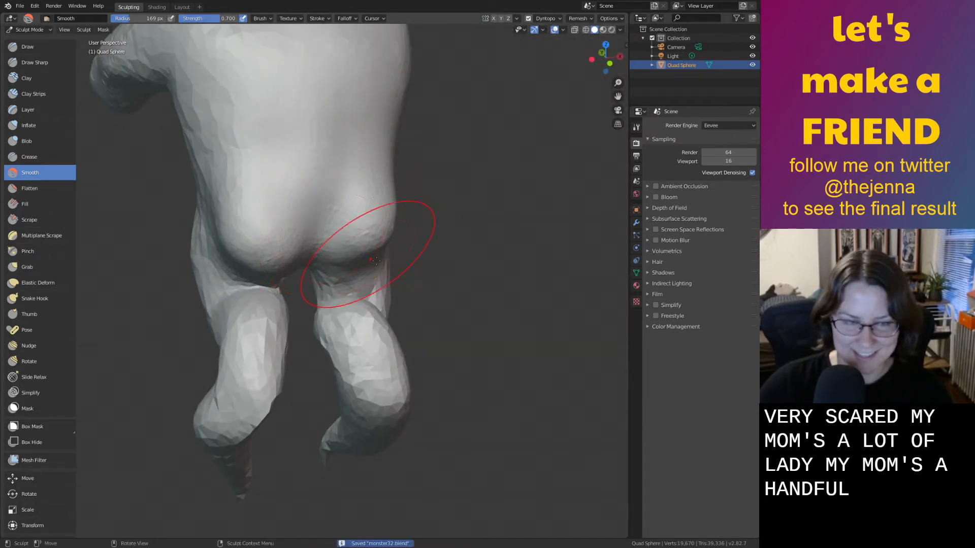
# Inflate the right side of the body from the shoulder down to the thigh to add volume and mesh detail.
pyautogui.scroll(-4, 376, 261)
pyautogui.moveTo(276, 388); pyautogui.dragTo(188, 378, button='middle')
pyautogui.scroll(-4, 351, 262)
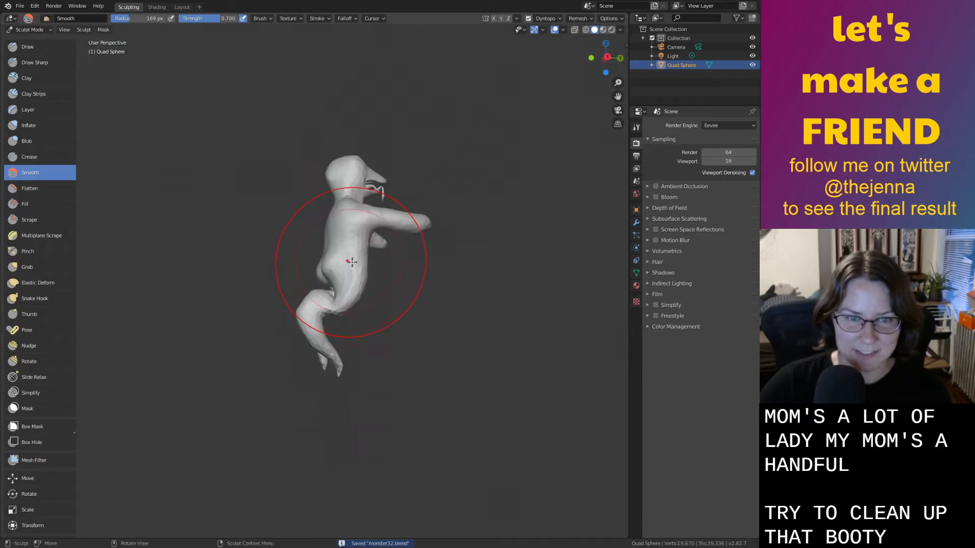
pyautogui.scroll(3, 413, 336)
pyautogui.press('i')
pyautogui.scroll(3, 428, 333)
pyautogui.moveTo(403, 331)
pyautogui.keyDown('shift'); pyautogui.mouseDown(button='middle')
pyautogui.moveTo(340, 347)
pyautogui.moveTo(320, 378)
pyautogui.mouseUp(button='middle'); pyautogui.keyUp('shift')
pyautogui.scroll(1, 325, 375)
pyautogui.moveTo(425, 120); pyautogui.dragTo(412, 132)
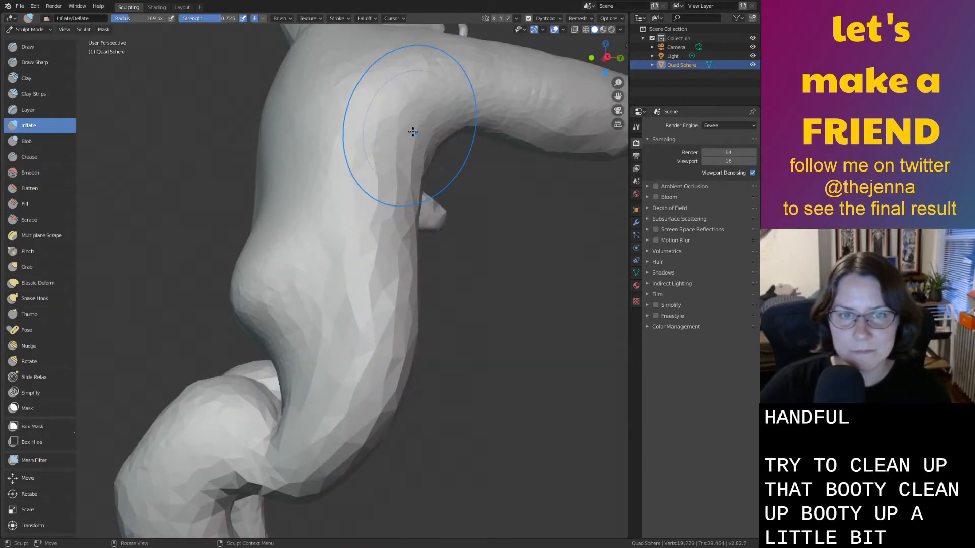
pyautogui.moveTo(392, 236)
pyautogui.mouseDown()
pyautogui.moveTo(377, 435)
pyautogui.moveTo(354, 341)
pyautogui.mouseUp()
# Inflate the right leg from the thigh bend down to its pointed end, and smooth the tip.
pyautogui.keyDown('shift'); pyautogui.moveTo(305, 349); pyautogui.dragTo(350, 77, button='middle'); pyautogui.keyUp('shift')
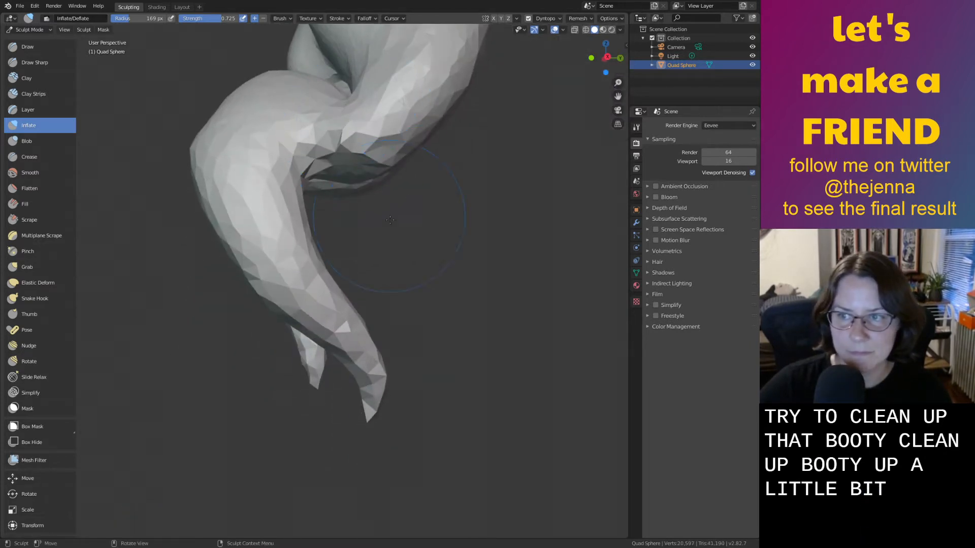
pyautogui.scroll(4, 373, 208)
pyautogui.keyDown('shift'); pyautogui.moveTo(362, 202); pyautogui.dragTo(385, 354, button='middle'); pyautogui.keyUp('shift')
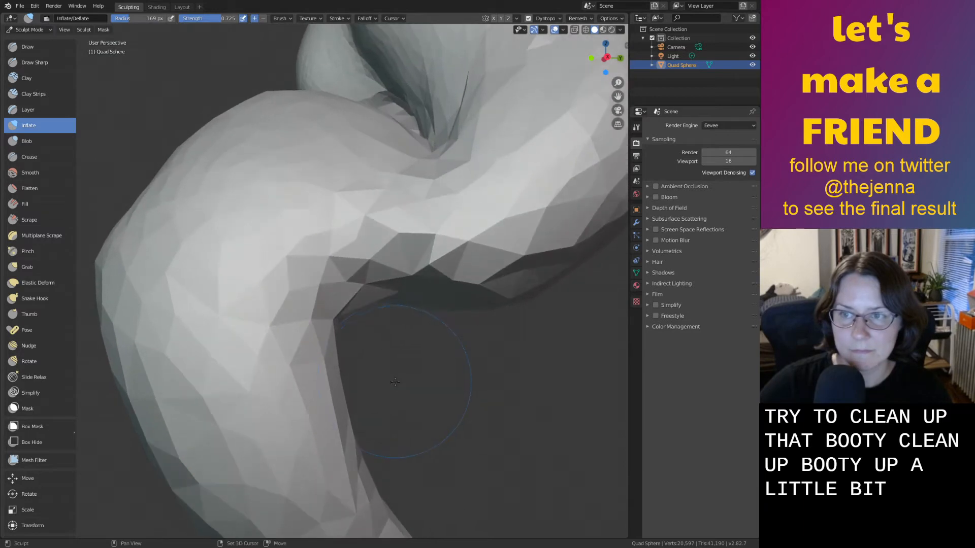
pyautogui.scroll(-1, 363, 288)
pyautogui.keyDown('shift'); pyautogui.moveTo(363, 288); pyautogui.dragTo(357, 299, button='middle'); pyautogui.keyUp('shift')
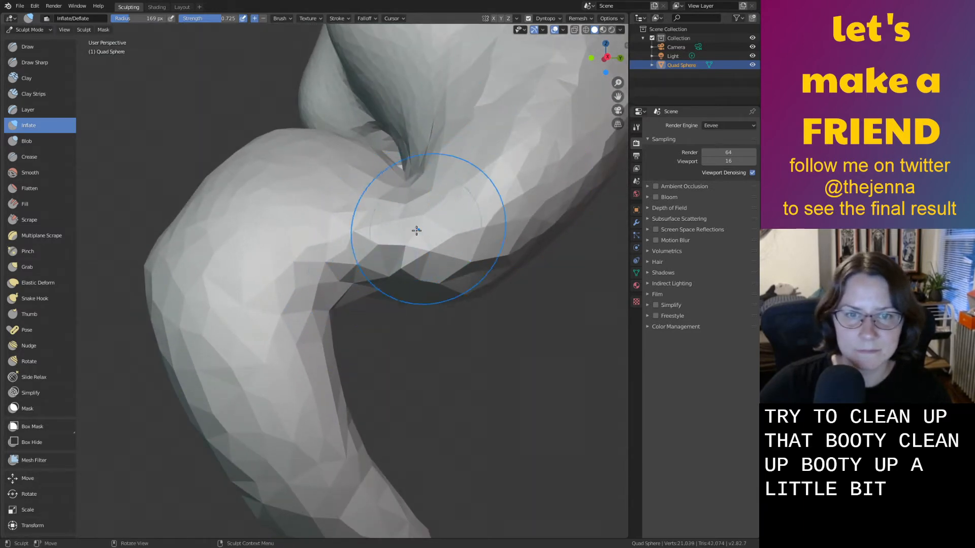
pyautogui.moveTo(416, 230); pyautogui.dragTo(274, 228)
pyautogui.keyDown('shift'); pyautogui.moveTo(347, 500); pyautogui.dragTo(391, 325, button='middle'); pyautogui.keyUp('shift')
pyautogui.moveTo(384, 402)
pyautogui.mouseDown()
pyautogui.moveTo(384, 390)
pyautogui.moveTo(390, 405)
pyautogui.mouseUp()
pyautogui.press('s')
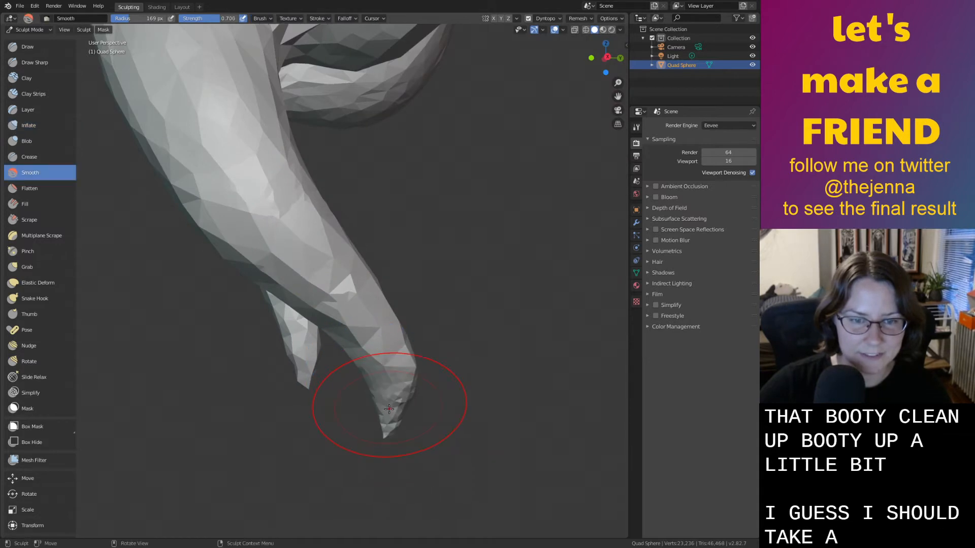
# Thicken the lower segment of the left leg from the front with the Inflate brush.
pyautogui.moveTo(563, 350); pyautogui.dragTo(455, 319, button='middle')
pyautogui.moveTo(206, 239); pyautogui.dragTo(403, 196, button='middle')
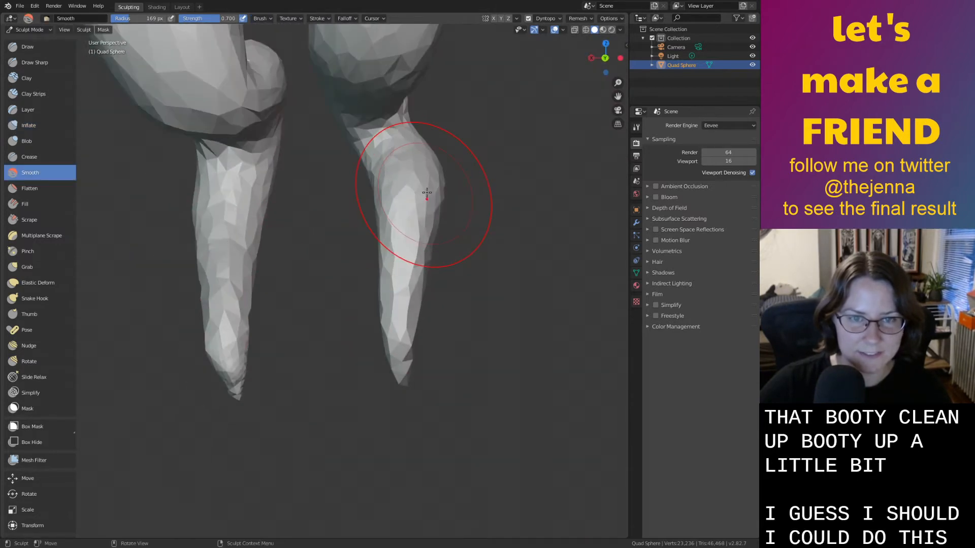
pyautogui.press('i')
pyautogui.moveTo(410, 140); pyautogui.dragTo(409, 283)
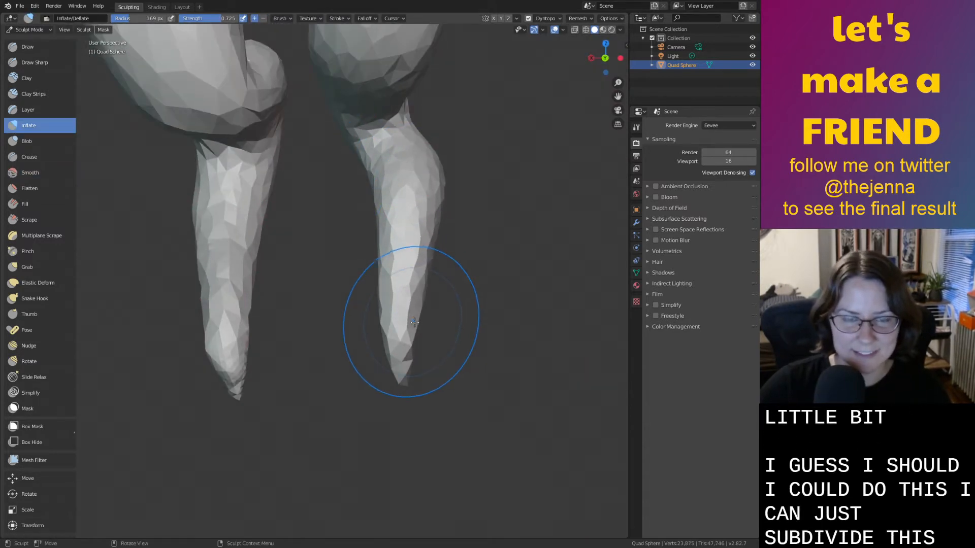
pyautogui.moveTo(411, 322); pyautogui.dragTo(315, 365, button='middle')
pyautogui.scroll(-3, 272, 124)
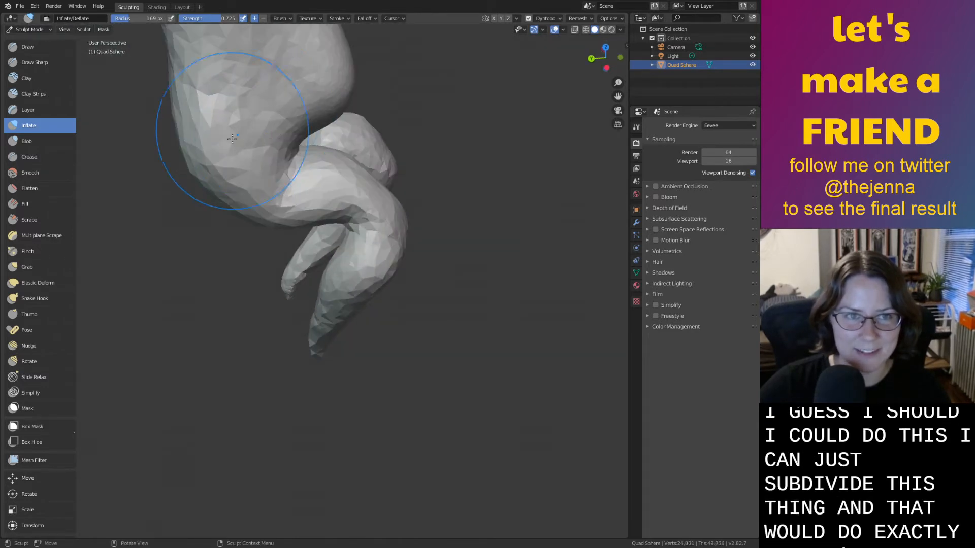
# Inflate the left leg's rear bend and thigh from the side, and smooth the leg down to its tip.
pyautogui.scroll(2, 225, 122)
pyautogui.moveTo(398, 264)
pyautogui.mouseDown()
pyautogui.moveTo(424, 299)
pyautogui.moveTo(446, 243)
pyautogui.mouseUp()
pyautogui.scroll(1, 471, 287)
pyautogui.moveTo(361, 88); pyautogui.dragTo(224, 91)
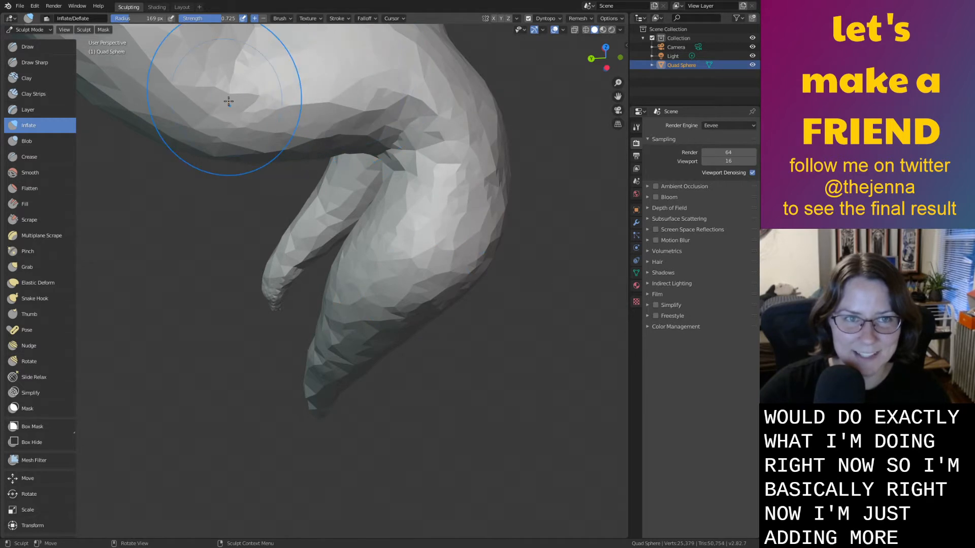
pyautogui.press('s')
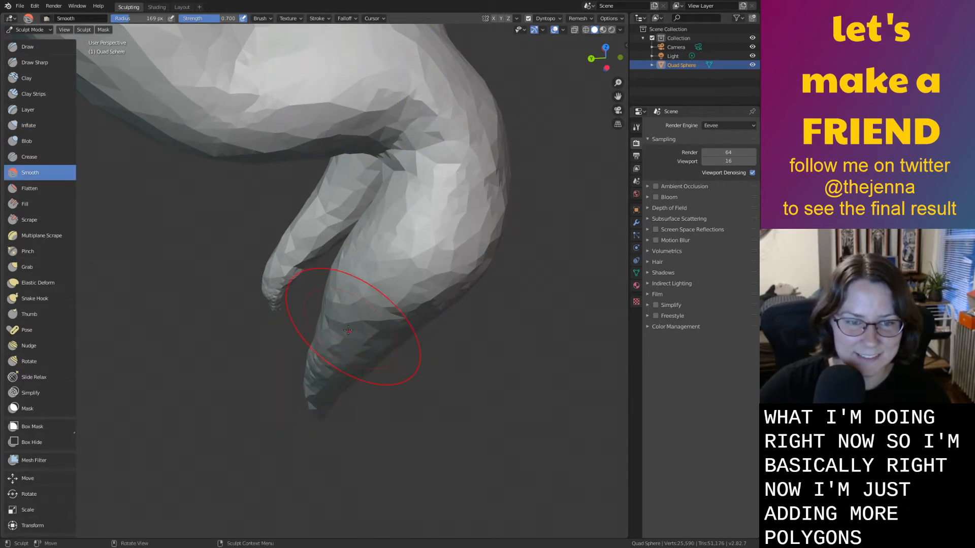
pyautogui.moveTo(322, 404); pyautogui.dragTo(356, 375, button='middle')
pyautogui.moveTo(249, 286)
pyautogui.mouseDown()
pyautogui.moveTo(189, 152)
pyautogui.moveTo(207, 108)
pyautogui.moveTo(237, 77)
pyautogui.mouseUp()
pyautogui.moveTo(239, 77)
pyautogui.keyDown('shift'); pyautogui.mouseDown(button='middle')
pyautogui.moveTo(208, 185)
pyautogui.moveTo(206, 242)
pyautogui.moveTo(273, 207)
pyautogui.mouseUp(button='middle'); pyautogui.keyUp('shift')
pyautogui.scroll(-2, 213, 254)
# Add detail to the lower right thigh with Inflate and smooth the thigh and hip.
pyautogui.press('i')
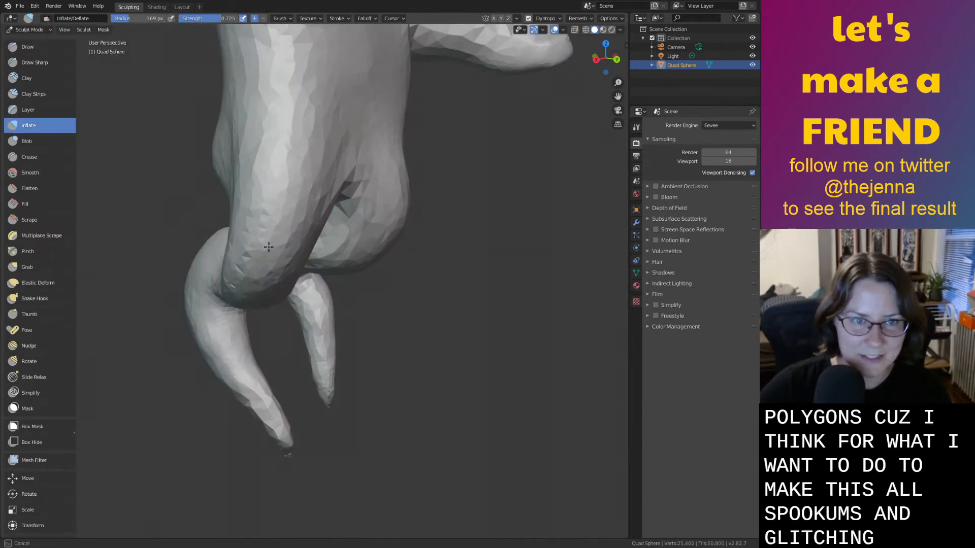
pyautogui.moveTo(288, 251); pyautogui.dragTo(337, 233, button='middle')
pyautogui.hotkey('shift', 's')
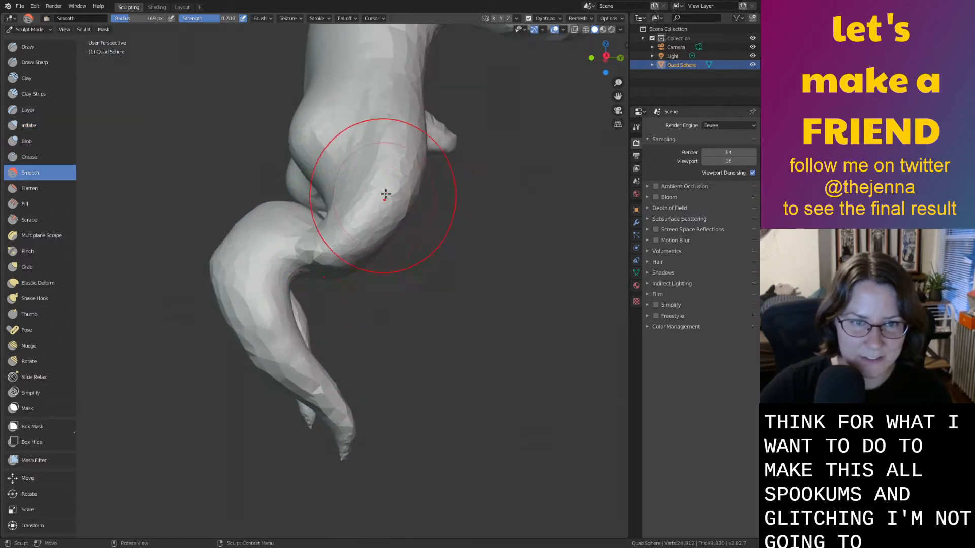
pyautogui.moveTo(409, 111); pyautogui.dragTo(435, 163, button='middle')
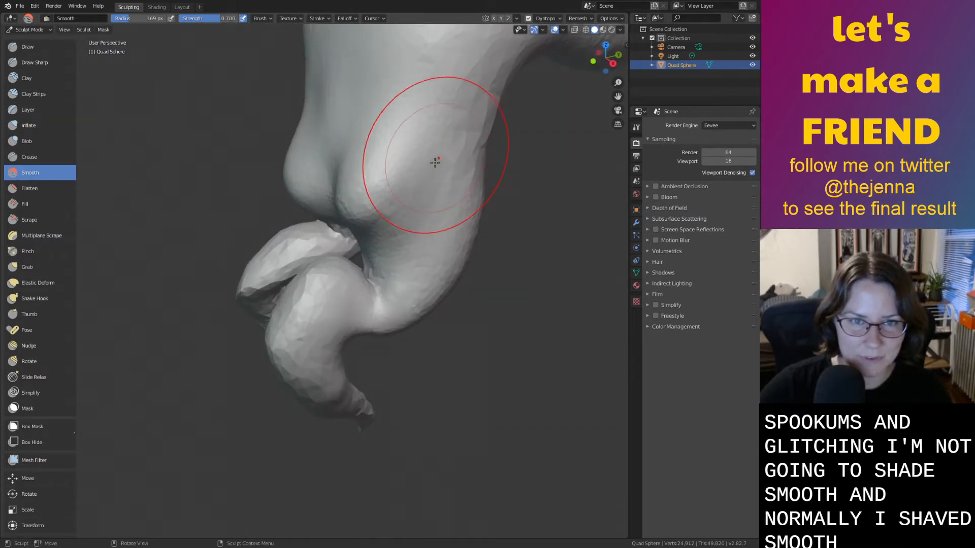
pyautogui.moveTo(477, 142); pyautogui.dragTo(480, 123)
pyautogui.moveTo(365, 229); pyautogui.dragTo(424, 224, button='middle')
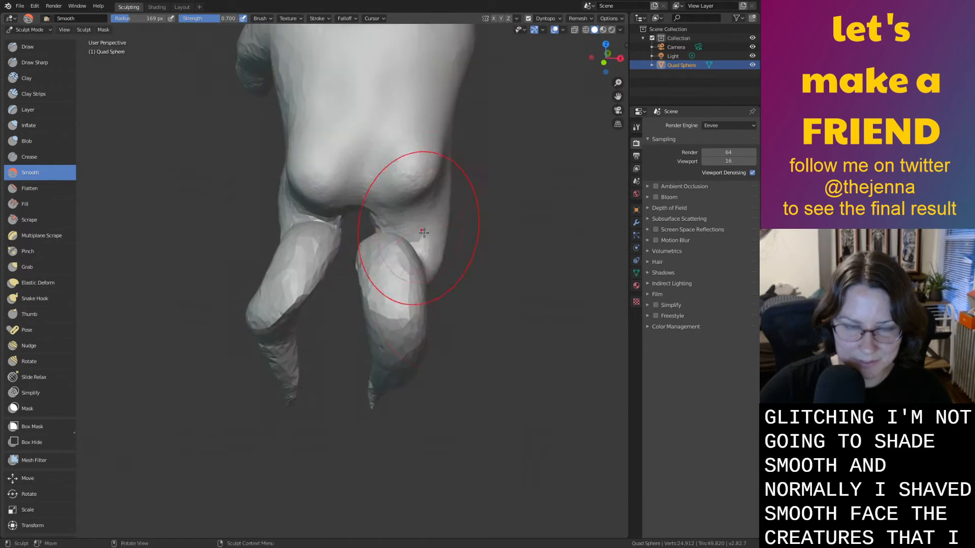
# Inflate the back of the right leg below the hip to add mesh detail, and smooth it.
pyautogui.press('i')
pyautogui.scroll(2, 456, 325)
pyautogui.moveTo(457, 316)
pyautogui.mouseDown()
pyautogui.moveTo(427, 243)
pyautogui.moveTo(381, 424)
pyautogui.mouseUp()
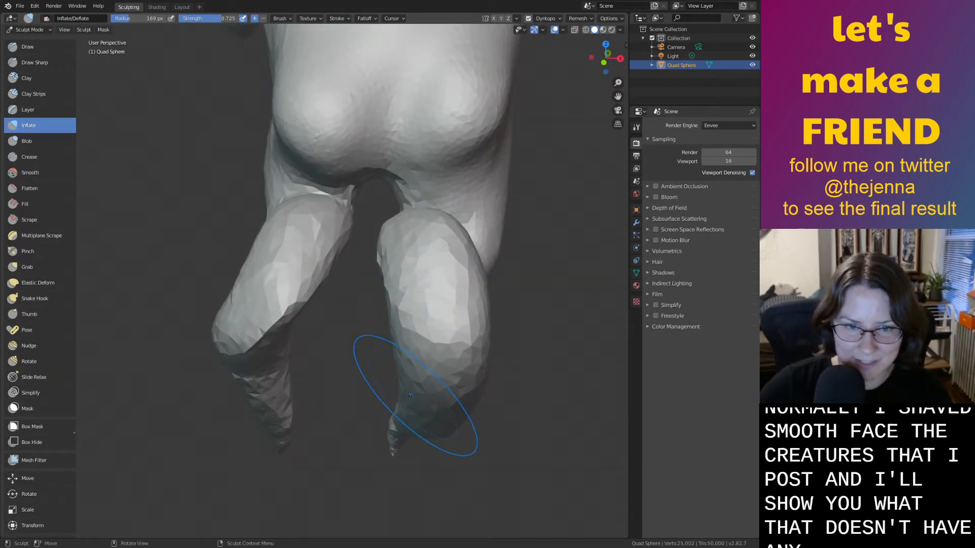
pyautogui.hotkey('shift', 's')
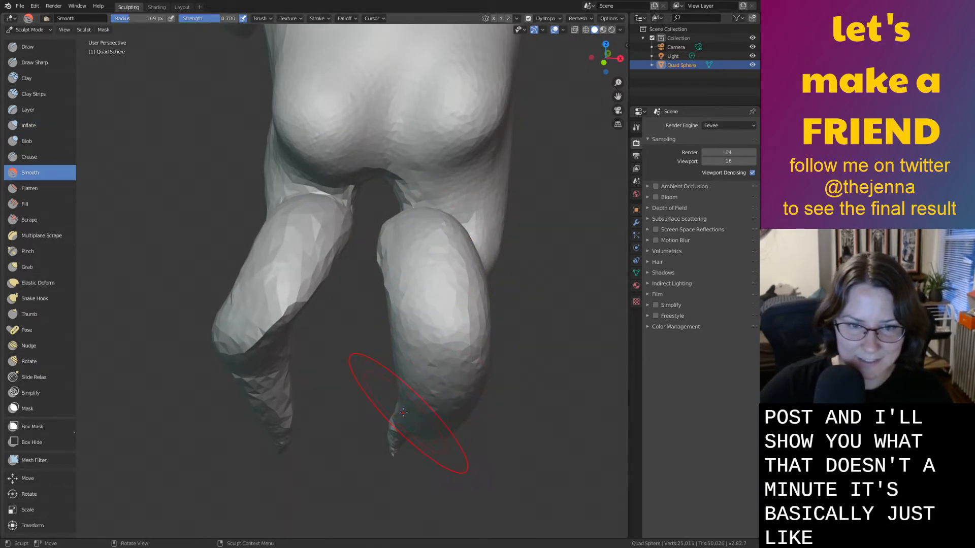
# Inflate the back of the left leg and smooth it from the hip crease down to the tapered end.
pyautogui.press('i')
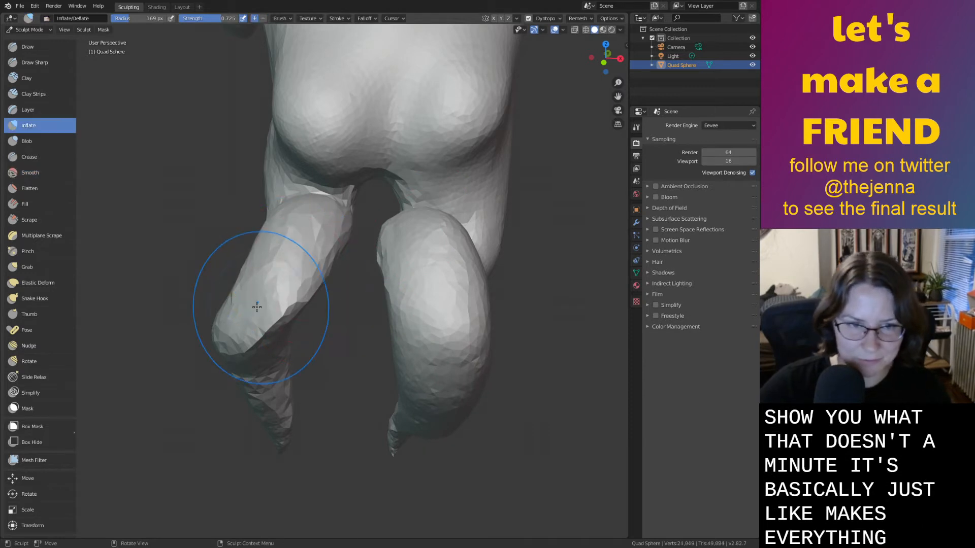
pyautogui.moveTo(247, 347); pyautogui.dragTo(326, 389, button='middle')
pyautogui.press('s')
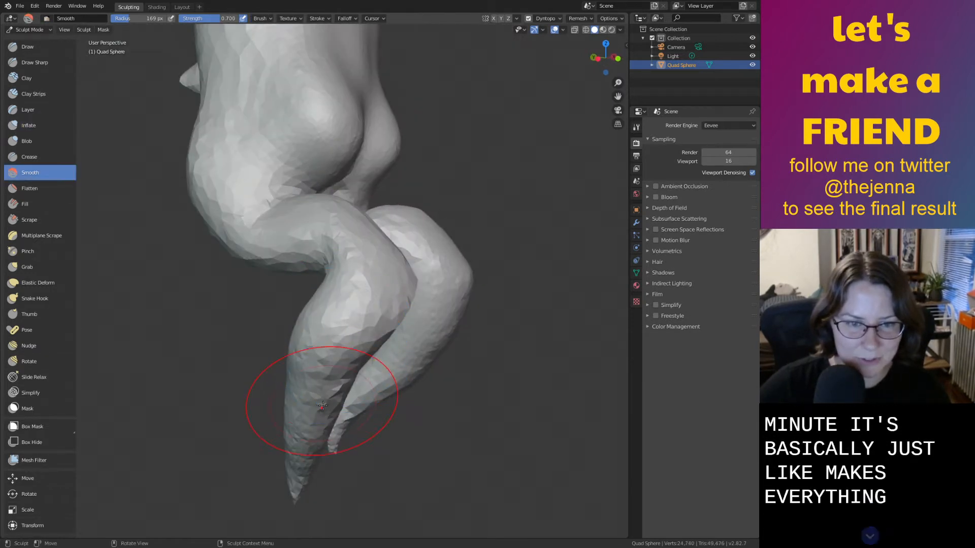
pyautogui.moveTo(368, 234); pyautogui.dragTo(347, 297, button='middle')
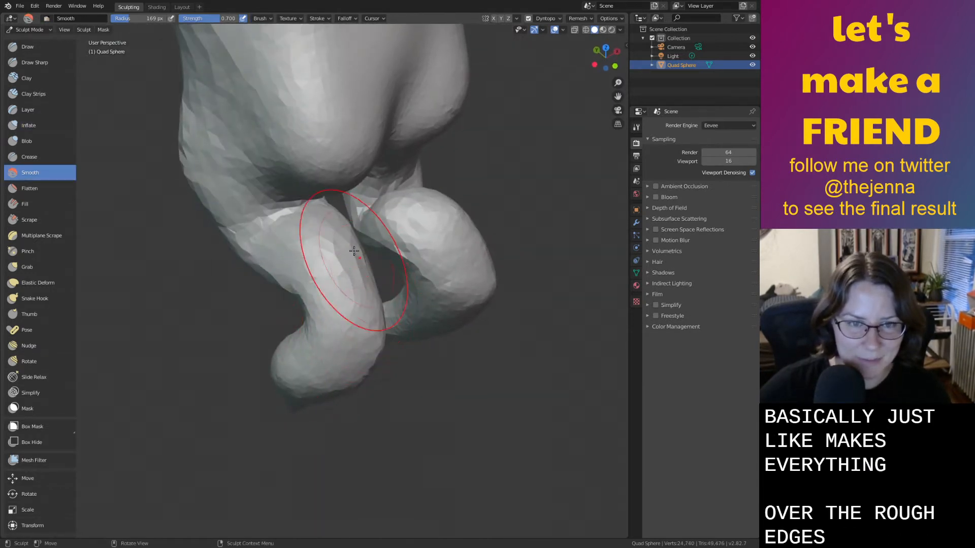
pyautogui.moveTo(264, 209); pyautogui.dragTo(252, 205)
pyautogui.moveTo(243, 207); pyautogui.dragTo(282, 192, button='middle')
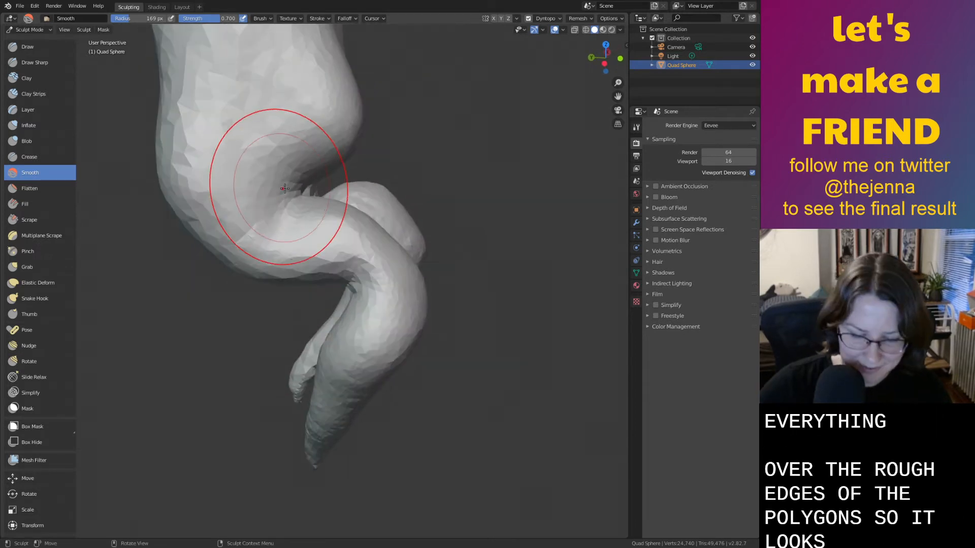
# Inflate the left side of the body from the waist down to the thigh.
pyautogui.press('i')
pyautogui.moveTo(202, 110); pyautogui.dragTo(249, 228)
pyautogui.moveTo(261, 238)
pyautogui.mouseDown(button='middle')
pyautogui.moveTo(308, 235)
pyautogui.moveTo(287, 195)
pyautogui.moveTo(316, 275)
pyautogui.mouseUp(button='middle')
# Smooth the front and underside of both thighs.
pyautogui.press('s')
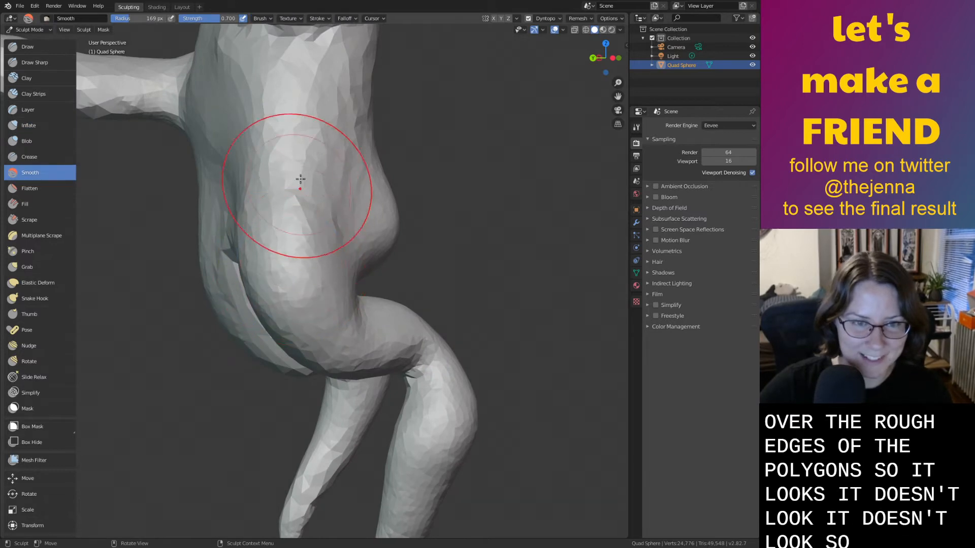
pyautogui.moveTo(301, 179); pyautogui.dragTo(390, 224, button='middle')
pyautogui.moveTo(382, 412); pyautogui.dragTo(365, 348, button='middle')
pyautogui.moveTo(283, 404)
pyautogui.mouseDown()
pyautogui.moveTo(221, 337)
pyautogui.moveTo(234, 259)
pyautogui.mouseUp()
pyautogui.moveTo(393, 388); pyautogui.dragTo(376, 325)
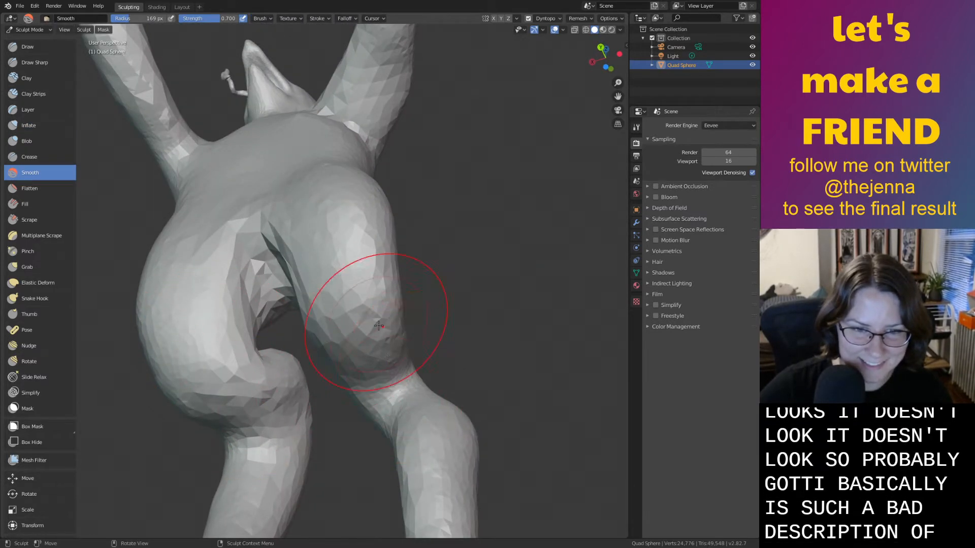
pyautogui.moveTo(225, 257)
pyautogui.mouseDown()
pyautogui.moveTo(264, 278)
pyautogui.moveTo(256, 305)
pyautogui.mouseUp()
# Add mesh detail to the crotch with the Inflate brush and smooth its jagged faces.
pyautogui.press('i')
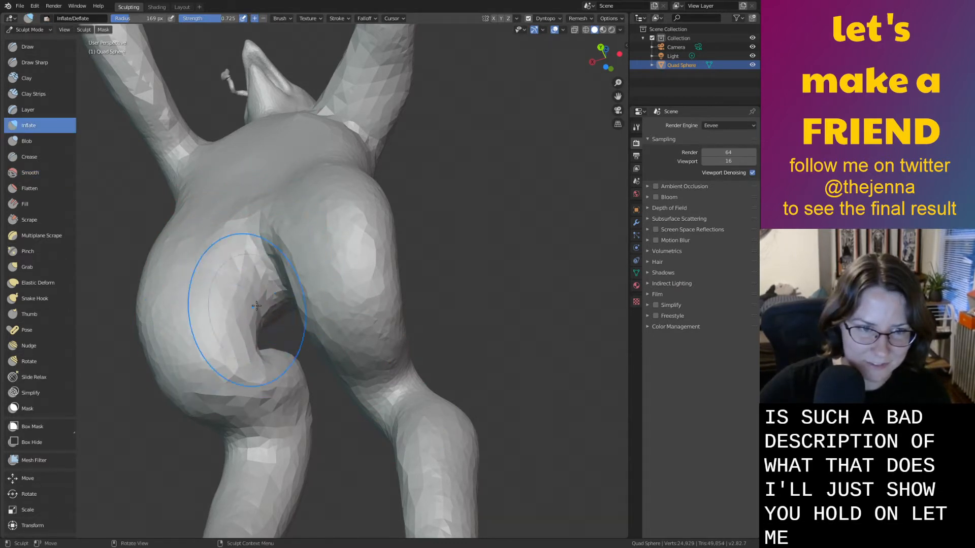
pyautogui.hotkey('shift', 's')
pyautogui.moveTo(265, 267); pyautogui.dragTo(278, 288)
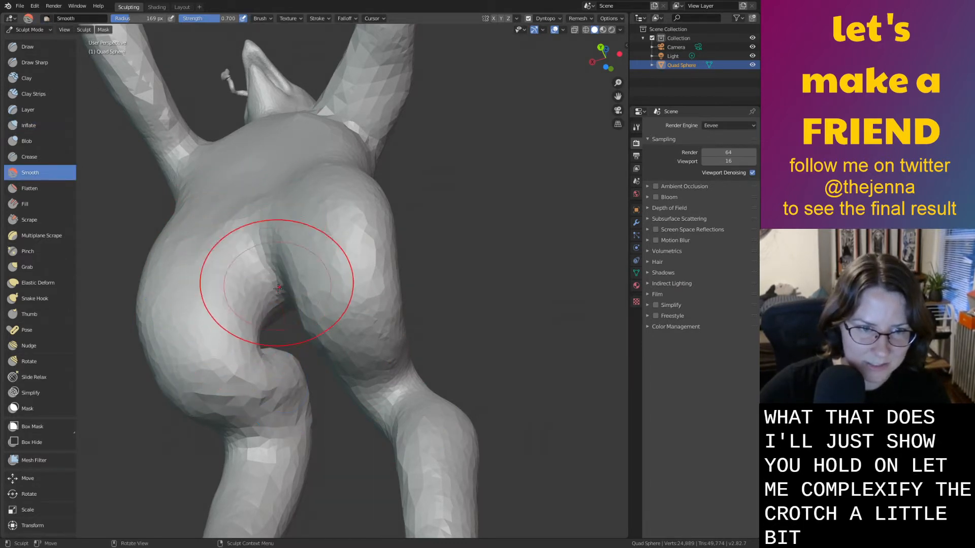
# Reshape the crotch between the thighs by pulling it upward with the Grab brush.
pyautogui.moveTo(280, 295); pyautogui.dragTo(283, 327, button='middle')
pyautogui.press('g')
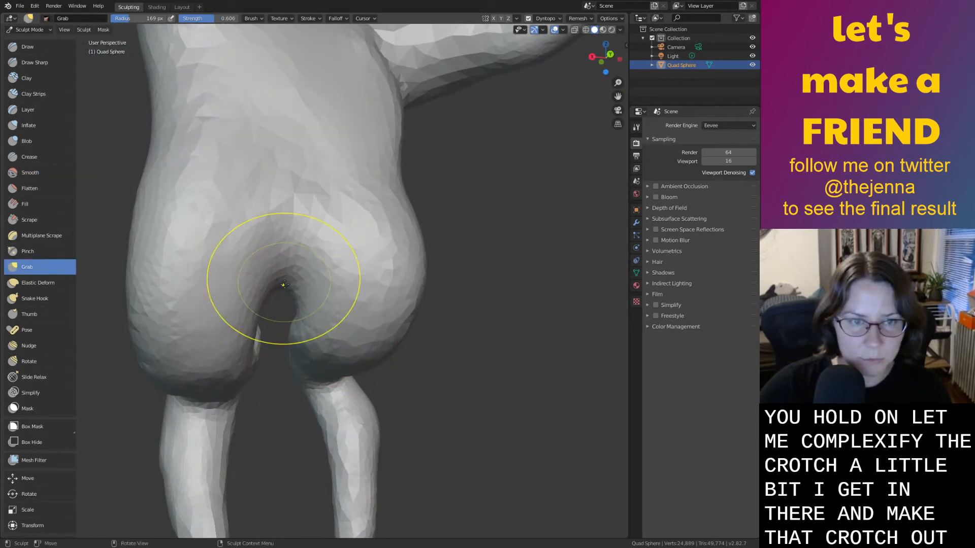
pyautogui.moveTo(283, 327); pyautogui.dragTo(293, 253)
pyautogui.moveTo(291, 232); pyautogui.dragTo(321, 333, button='middle')
pyautogui.scroll(-3, 279, 261)
pyautogui.scroll(3, 320, 333)
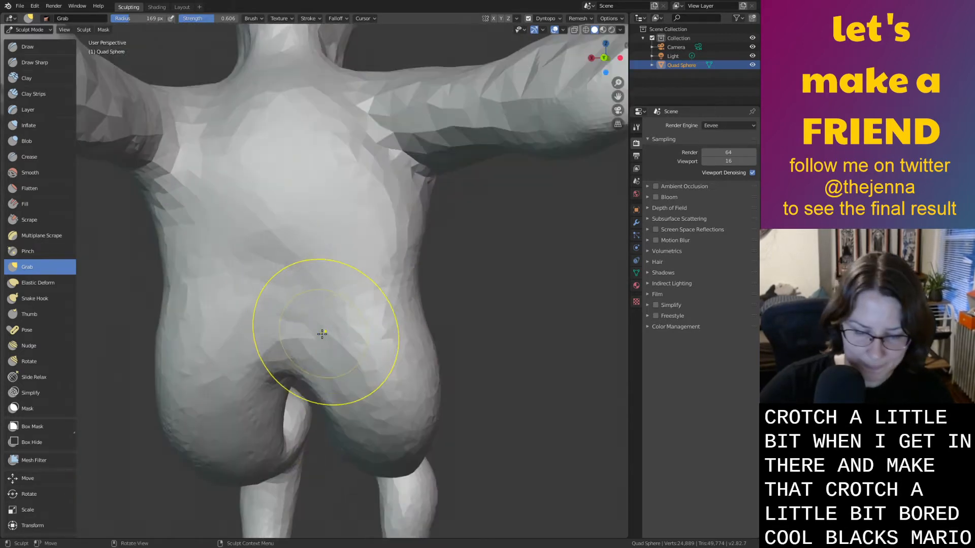
# Add mesh detail across the chest, belly and hips with the Inflate brush and smooth the coarse faces.
pyautogui.scroll(2, 297, 345)
pyautogui.press('i')
pyautogui.moveTo(391, 185); pyautogui.dragTo(374, 133)
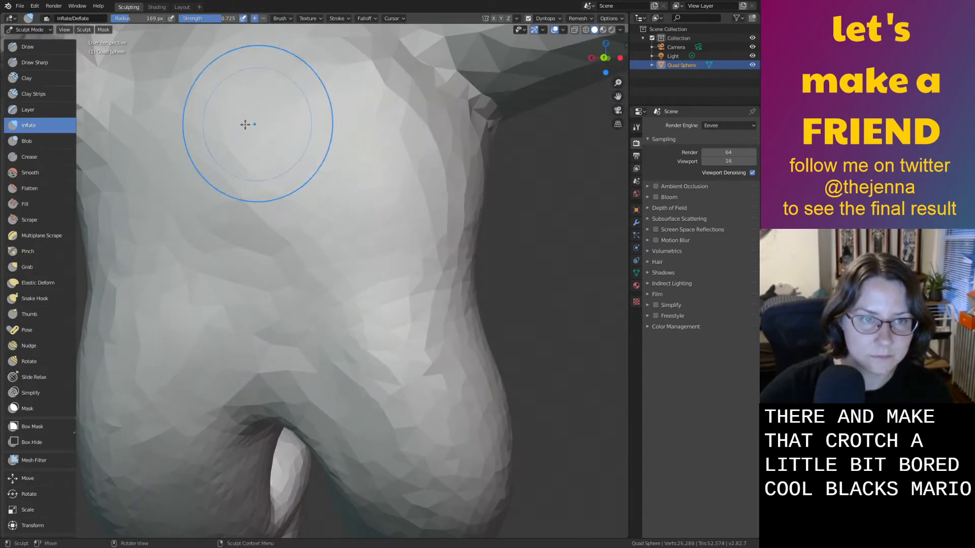
pyautogui.moveTo(168, 289); pyautogui.dragTo(229, 250, button='middle')
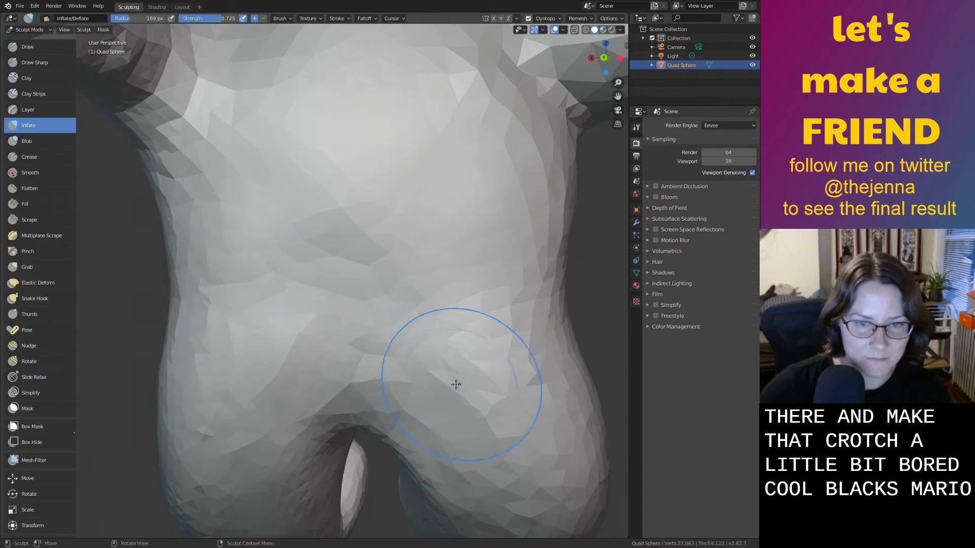
pyautogui.moveTo(456, 384); pyautogui.dragTo(448, 374)
pyautogui.keyDown('shift'); pyautogui.moveTo(284, 390); pyautogui.dragTo(249, 395); pyautogui.keyUp('shift')
pyautogui.moveTo(250, 163)
pyautogui.keyDown('shift'); pyautogui.mouseDown()
pyautogui.moveTo(368, 184)
pyautogui.moveTo(421, 233)
pyautogui.mouseUp(); pyautogui.keyUp('shift')
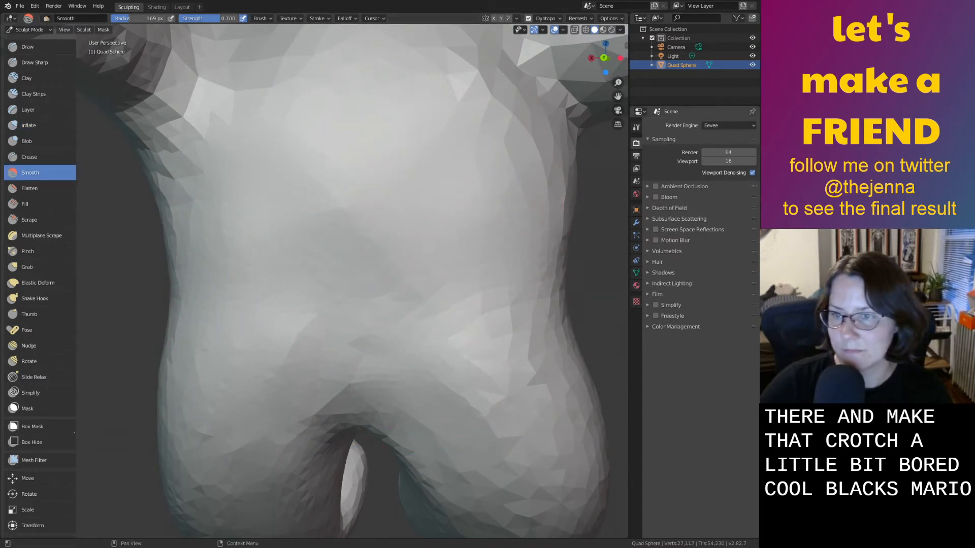
# Save the monster32.blend file.
pyautogui.scroll(-6, 448, 157)
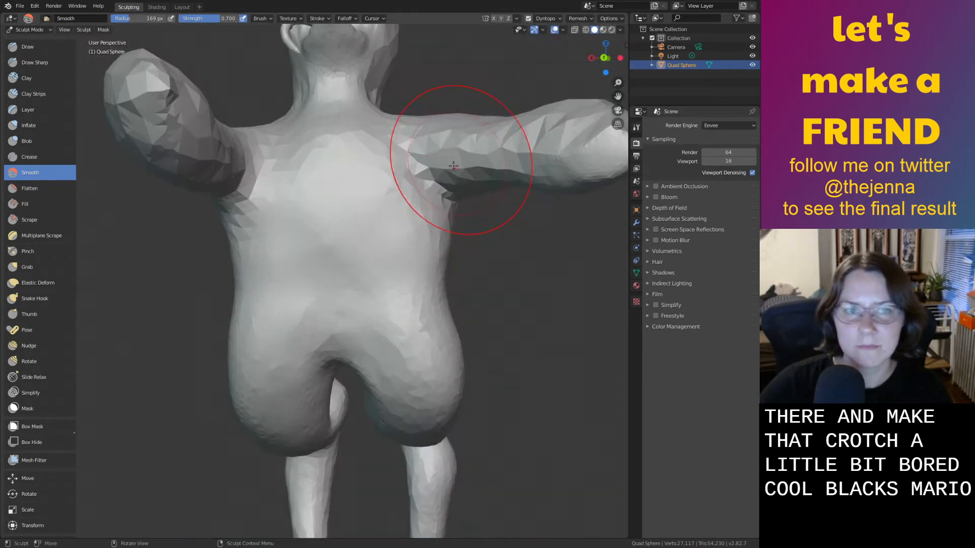
pyautogui.moveTo(374, 218); pyautogui.dragTo(127, 31, button='middle')
pyautogui.hotkey('ctrl', 's')
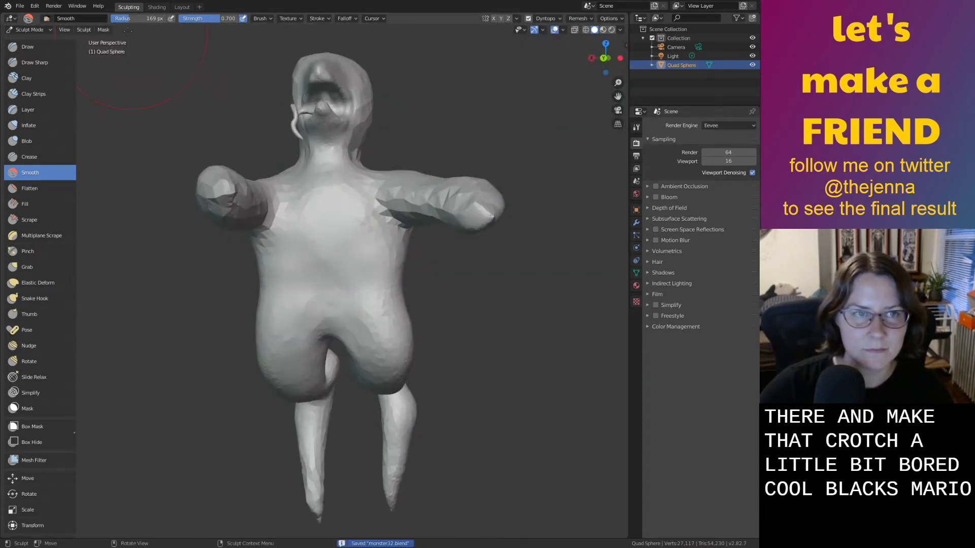
# Switch to the Layout workspace and try to apply Shade Smooth to the character.
pyautogui.click(182, 8)
pyautogui.scroll(-8, 378, 207)
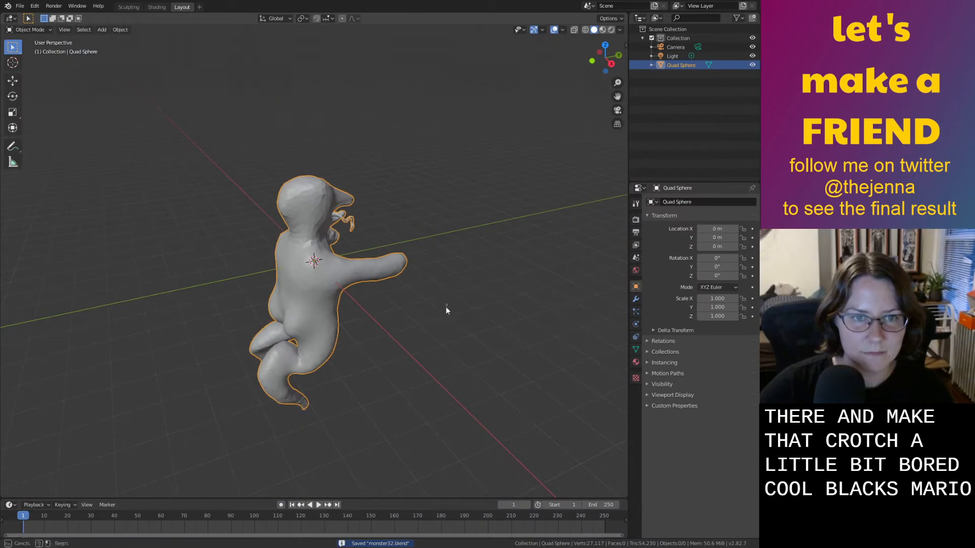
pyautogui.moveTo(447, 309); pyautogui.dragTo(258, 305, button='middle')
pyautogui.scroll(5, 367, 311)
pyautogui.moveTo(367, 311)
pyautogui.mouseDown(button='middle')
pyautogui.moveTo(343, 321)
pyautogui.moveTo(398, 294)
pyautogui.moveTo(378, 300)
pyautogui.mouseUp(button='middle')
pyautogui.rightClick(328, 252)
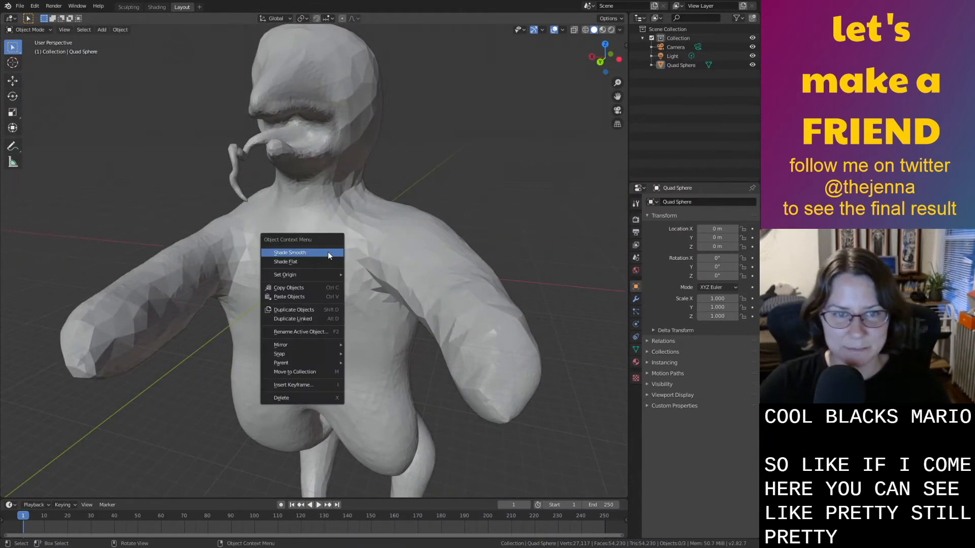
pyautogui.press('Escape')
pyautogui.click(413, 239)
pyautogui.rightClick(425, 251)
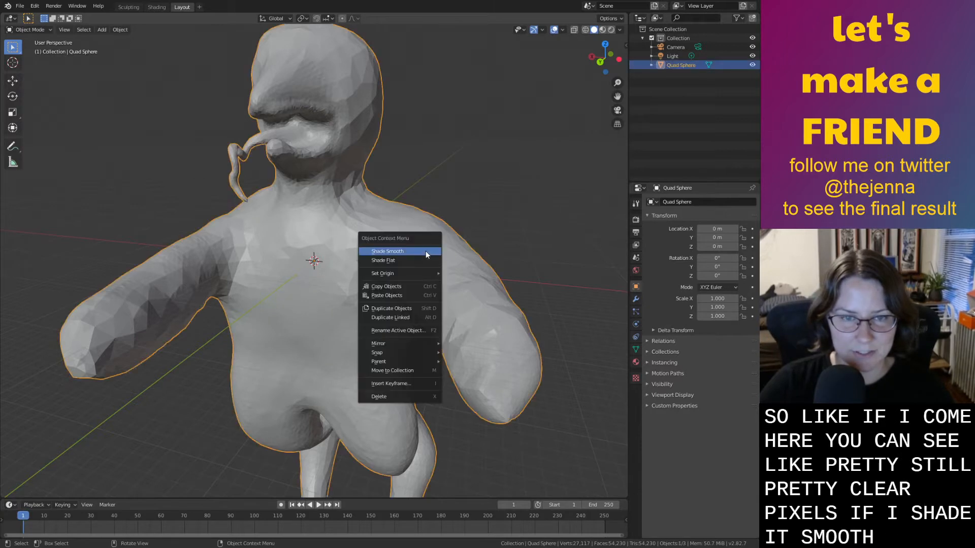
pyautogui.click(440, 247)
pyautogui.click(425, 248)
pyautogui.rightClick(395, 252)
pyautogui.click(410, 253)
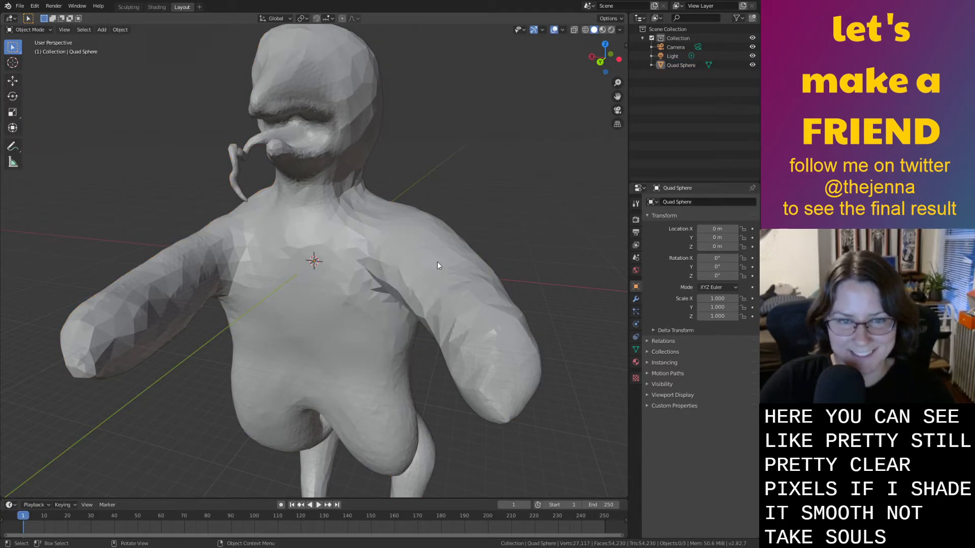
# Apply Shade Smooth to the selected character and examine the shading around the shoulder and armpit.
pyautogui.click(437, 261)
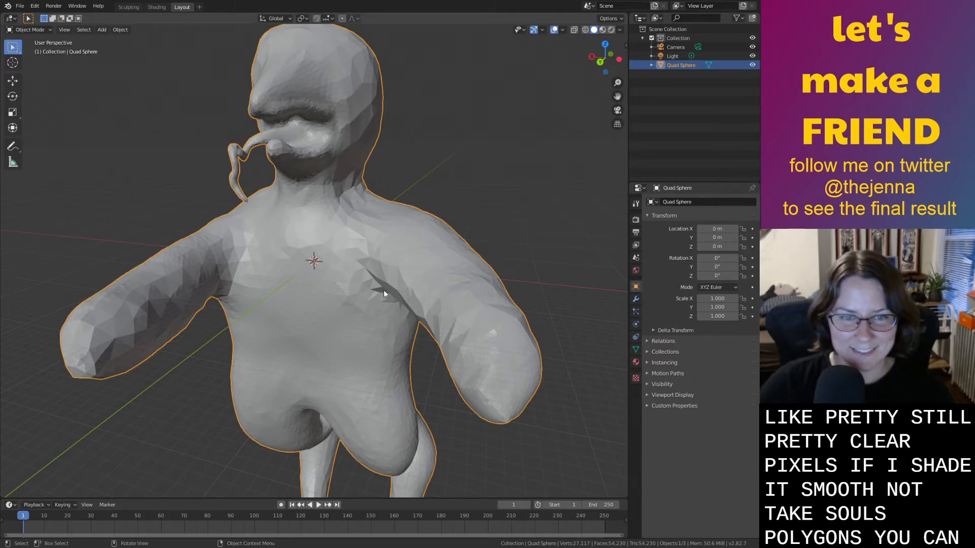
pyautogui.rightClick(403, 252)
pyautogui.click(404, 254)
pyautogui.click(575, 230)
pyautogui.moveTo(574, 230)
pyautogui.mouseDown(button='middle')
pyautogui.moveTo(540, 299)
pyautogui.moveTo(563, 255)
pyautogui.moveTo(552, 245)
pyautogui.moveTo(449, 273)
pyautogui.moveTo(482, 228)
pyautogui.mouseUp(button='middle')
pyautogui.scroll(5, 574, 261)
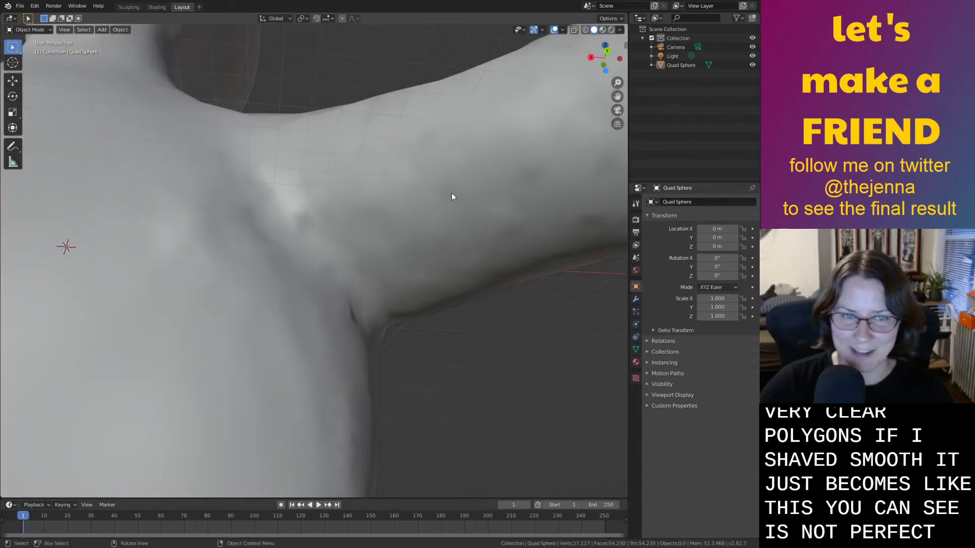
pyautogui.scroll(-8, 451, 193)
pyautogui.moveTo(397, 240); pyautogui.dragTo(315, 246, button='middle')
# Set the character's shading back to flat.
pyautogui.rightClick(315, 249)
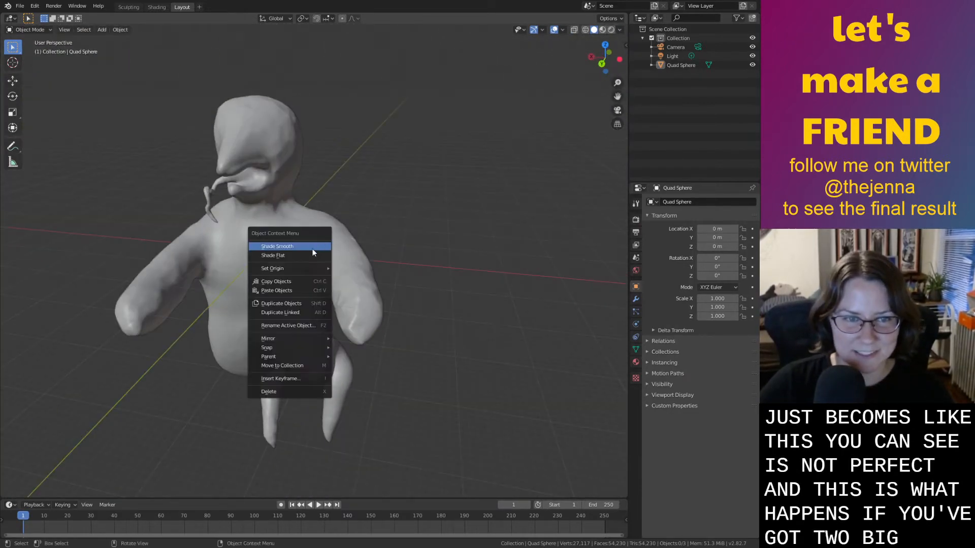
pyautogui.click(311, 247)
pyautogui.rightClick(348, 242)
pyautogui.click(347, 240)
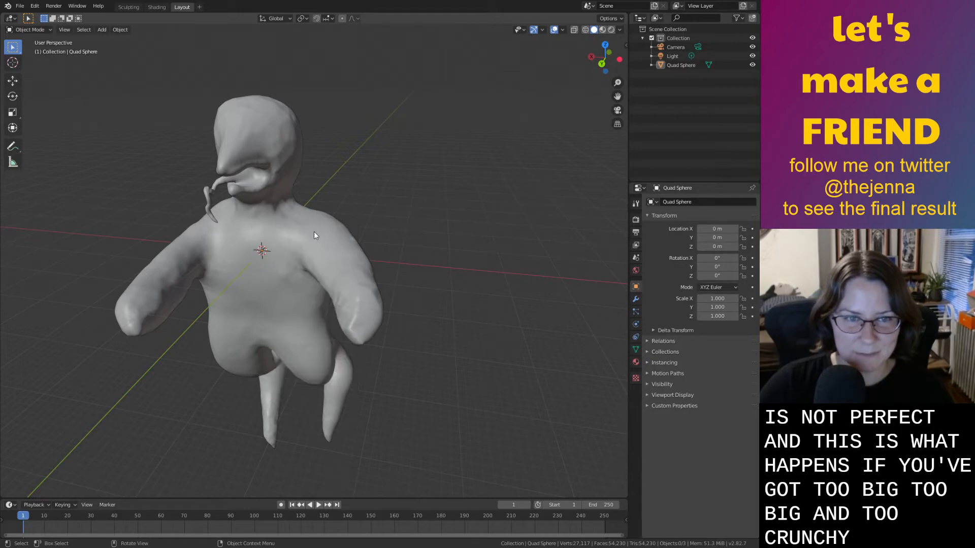
pyautogui.click(315, 232)
pyautogui.rightClick(335, 239)
pyautogui.click(331, 240)
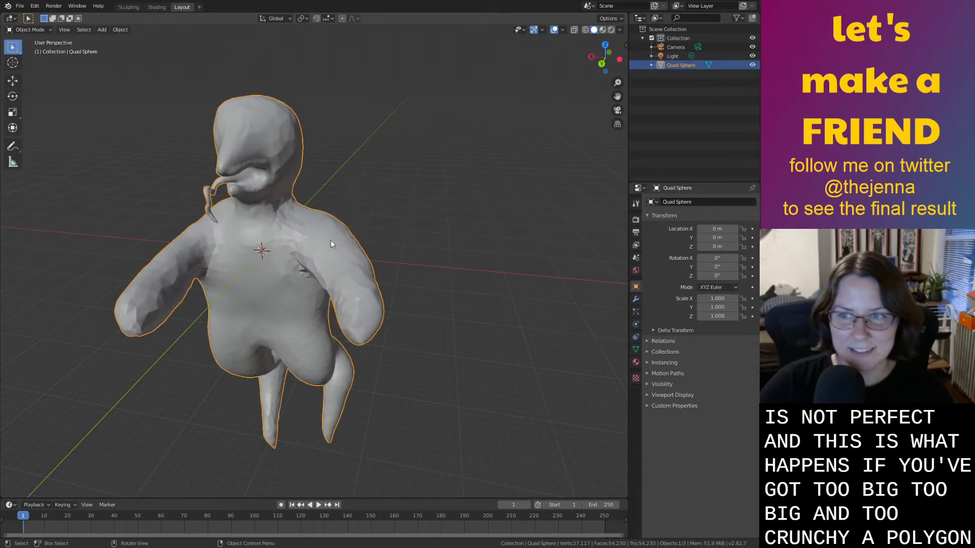
# Deselect the character and return to the Sculpting workspace in Sculpt Mode.
pyautogui.click(401, 285)
pyautogui.press('Tab')
pyautogui.press('Tab')
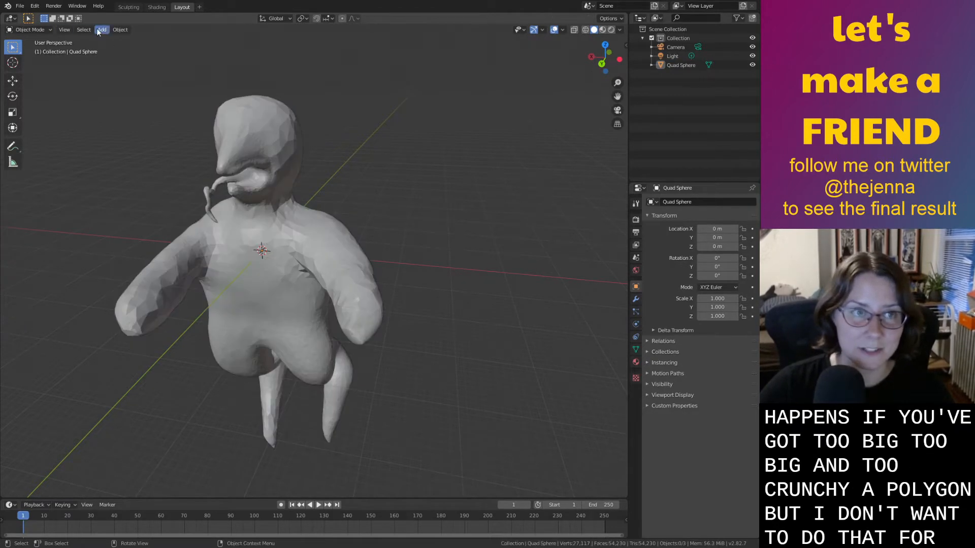
pyautogui.click(129, 7)
pyautogui.press('Tab')
pyautogui.scroll(4, 396, 210)
pyautogui.scroll(2, 397, 211)
pyautogui.press('Tab')
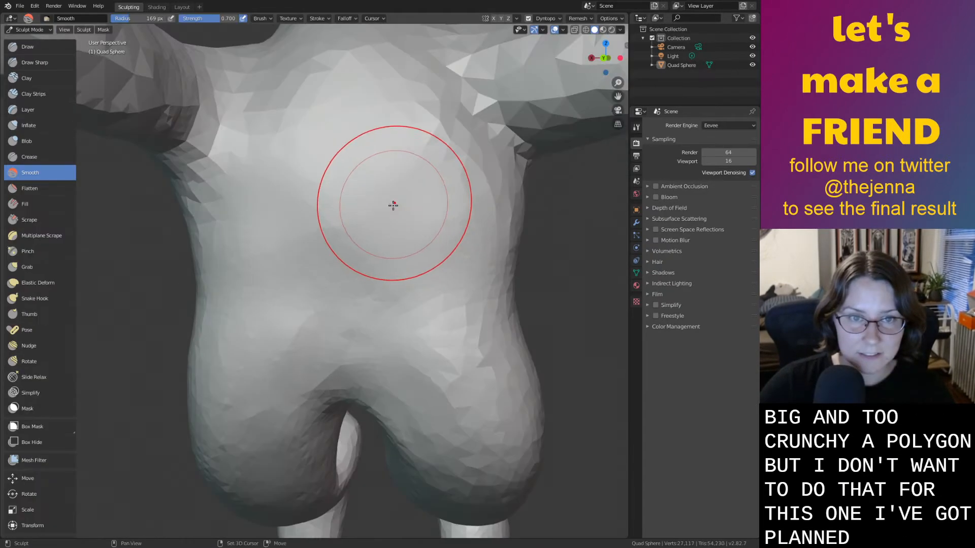
# Inflate the upper chest and the character's left armpit, and smooth their jagged faces out along the arm.
pyautogui.moveTo(394, 206)
pyautogui.keyDown('shift'); pyautogui.mouseDown(button='middle')
pyautogui.moveTo(349, 304)
pyautogui.moveTo(349, 327)
pyautogui.mouseUp(button='middle'); pyautogui.keyUp('shift')
pyautogui.keyDown('shift'); pyautogui.moveTo(350, 303); pyautogui.dragTo(345, 292); pyautogui.keyUp('shift')
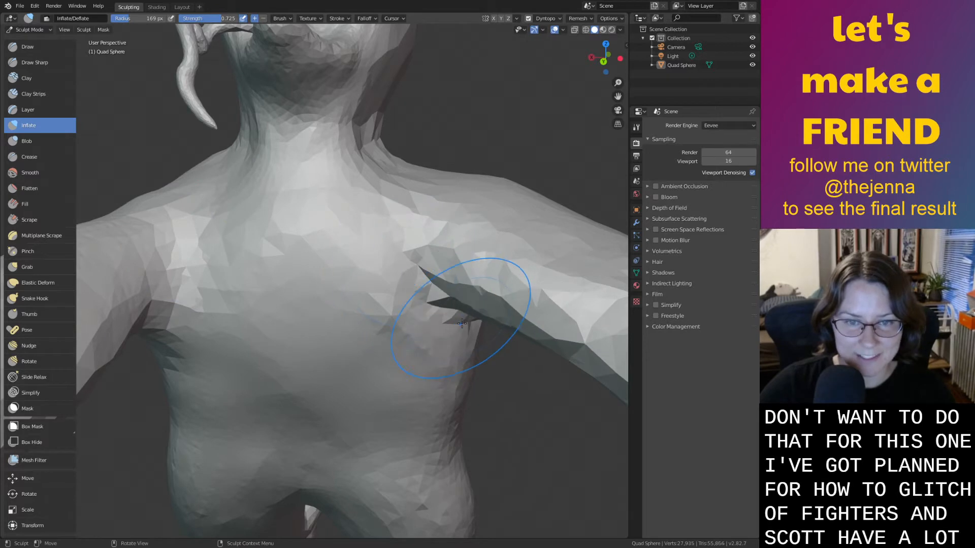
pyautogui.hotkey('shift', 's')
pyautogui.moveTo(435, 278); pyautogui.dragTo(406, 264)
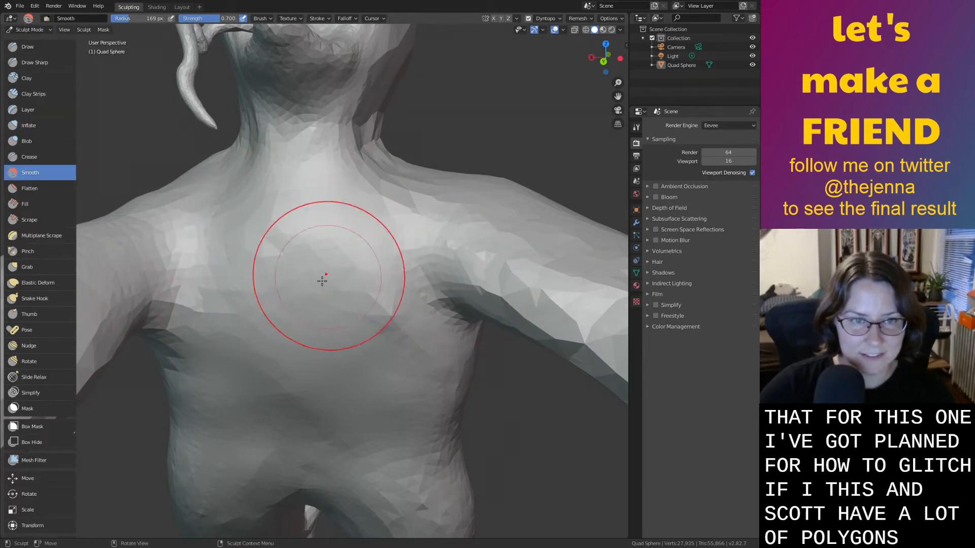
pyautogui.moveTo(326, 272)
pyautogui.mouseDown(button='middle')
pyautogui.moveTo(409, 321)
pyautogui.moveTo(291, 307)
pyautogui.mouseUp(button='middle')
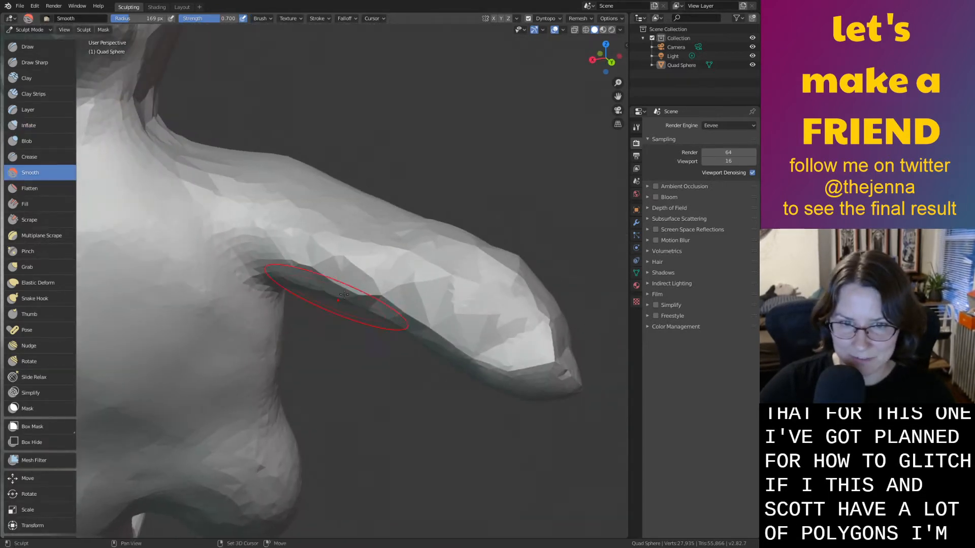
pyautogui.moveTo(332, 294)
pyautogui.mouseDown()
pyautogui.moveTo(501, 315)
pyautogui.moveTo(550, 359)
pyautogui.moveTo(319, 270)
pyautogui.mouseUp()
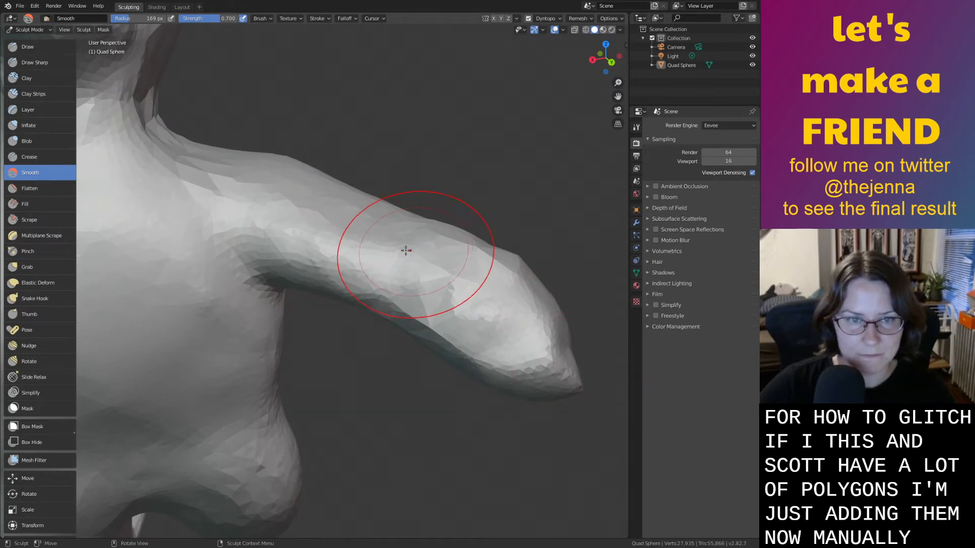
# Add mesh detail to the outer side of the left arm and shoulder with the Inflate brush and smooth it.
pyautogui.moveTo(405, 250)
pyautogui.mouseDown(button='middle')
pyautogui.moveTo(263, 206)
pyautogui.moveTo(348, 244)
pyautogui.mouseUp(button='middle')
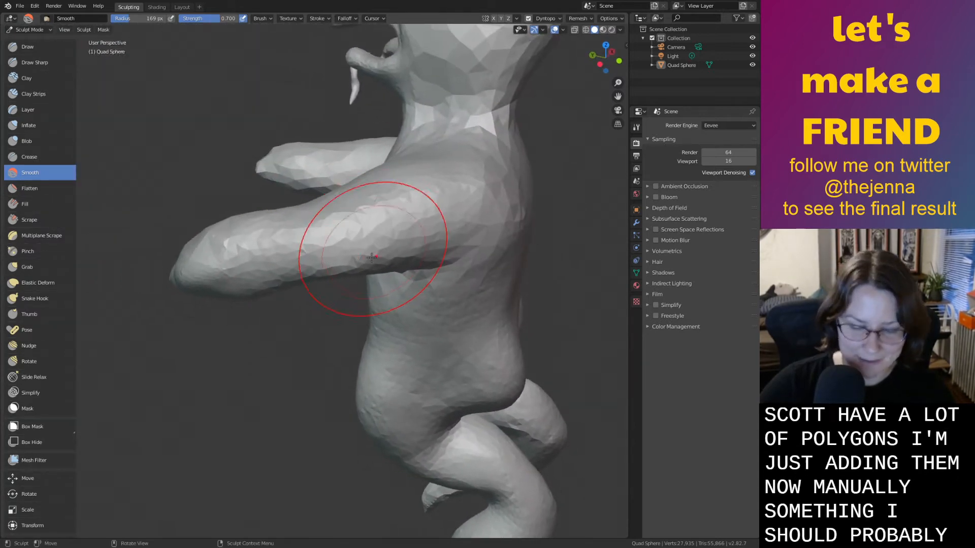
pyautogui.press('i')
pyautogui.moveTo(228, 272); pyautogui.dragTo(403, 213)
pyautogui.moveTo(402, 213); pyautogui.dragTo(474, 168, button='middle')
pyautogui.moveTo(474, 167); pyautogui.dragTo(521, 144)
pyautogui.moveTo(265, 222); pyautogui.dragTo(142, 272)
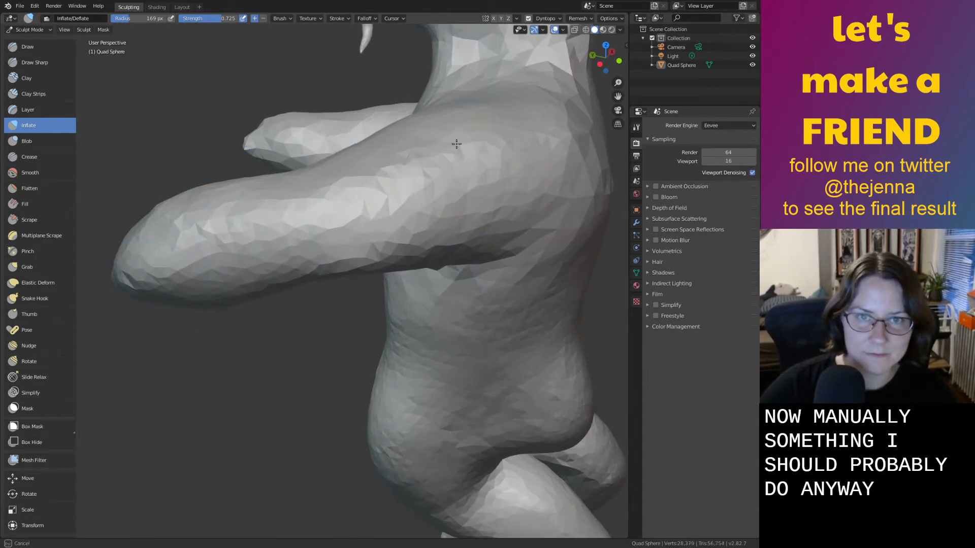
pyautogui.hotkey('shift', 's')
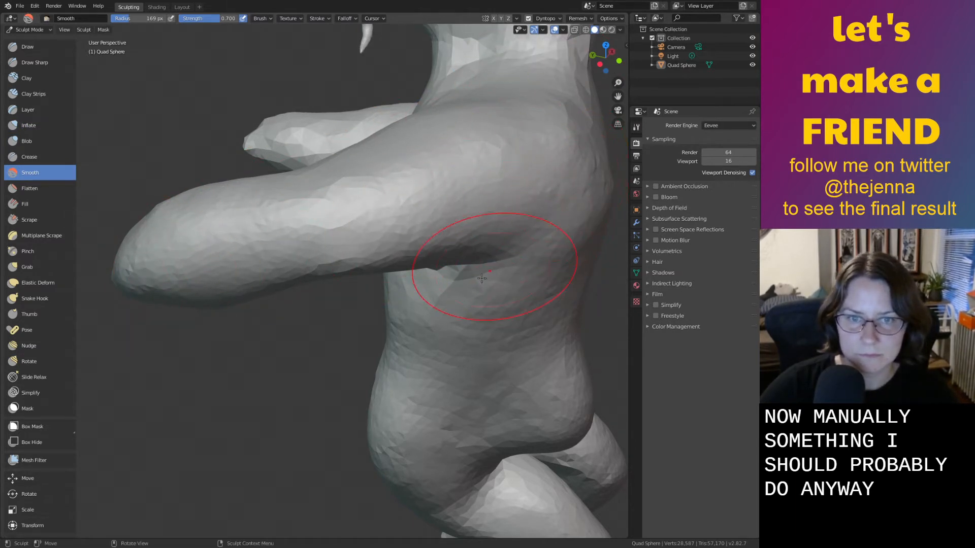
# Inflate the underside of the left arm at the armpit and smooth the crease.
pyautogui.moveTo(462, 285); pyautogui.dragTo(322, 321, button='middle')
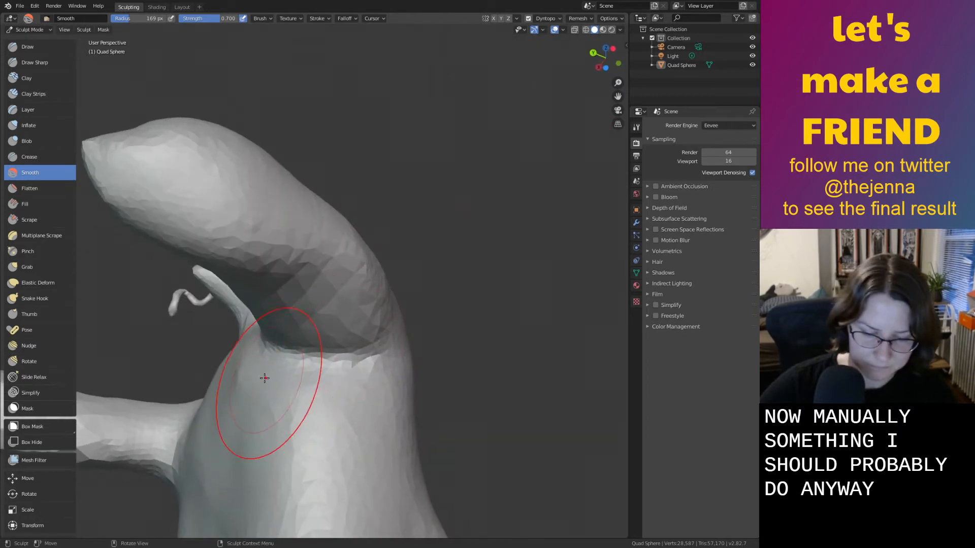
pyautogui.press('i')
pyautogui.moveTo(284, 345); pyautogui.dragTo(343, 285)
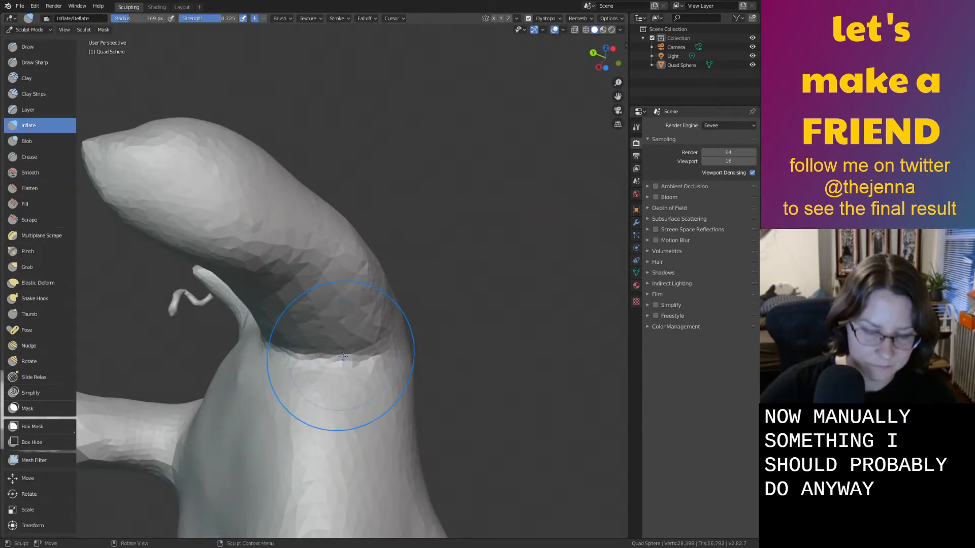
pyautogui.hotkey('shift', 's')
pyautogui.moveTo(343, 357)
pyautogui.mouseDown()
pyautogui.moveTo(326, 321)
pyautogui.moveTo(280, 294)
pyautogui.mouseUp()
# Refine the coarse faces along the middle of the left arm with the Inflate brush and smooth them.
pyautogui.moveTo(276, 292); pyautogui.dragTo(173, 267, button='middle')
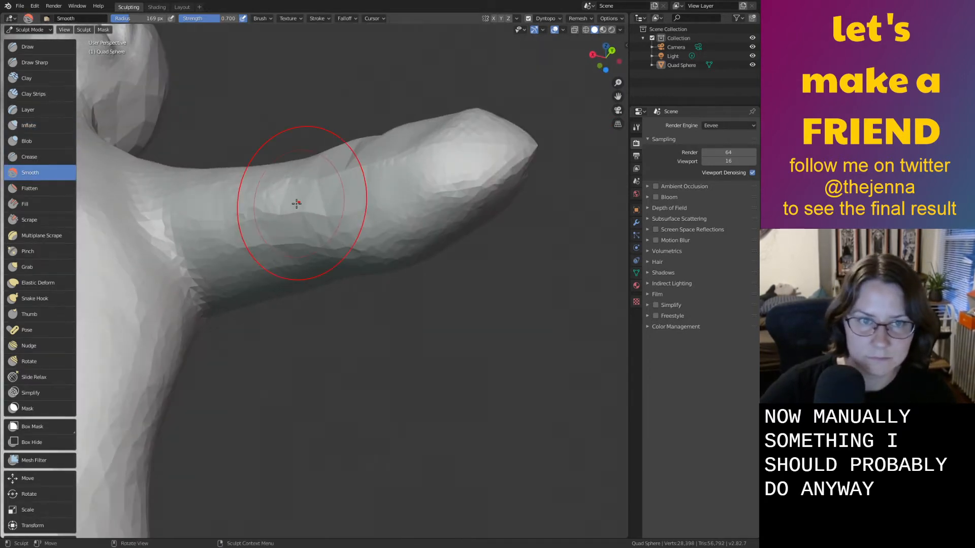
pyautogui.press('i')
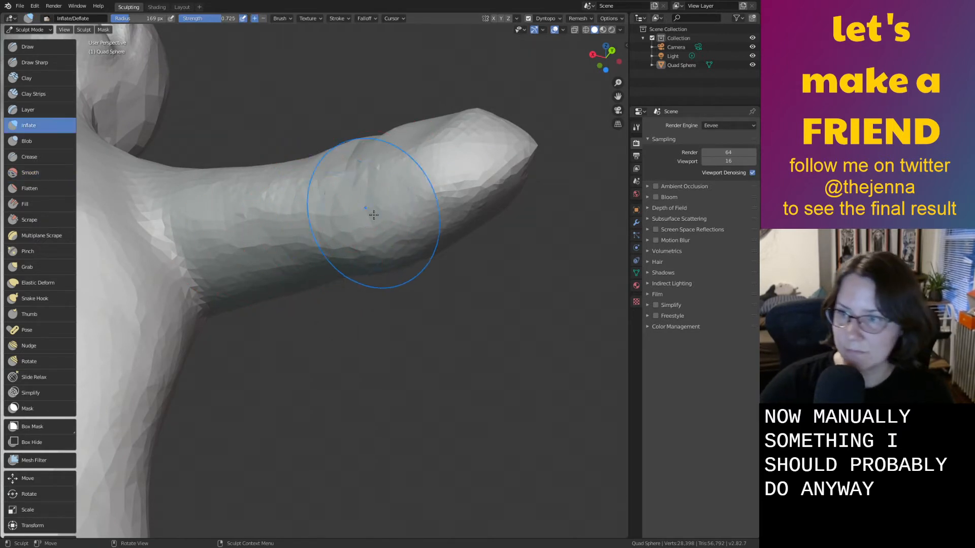
pyautogui.moveTo(388, 217); pyautogui.dragTo(387, 209)
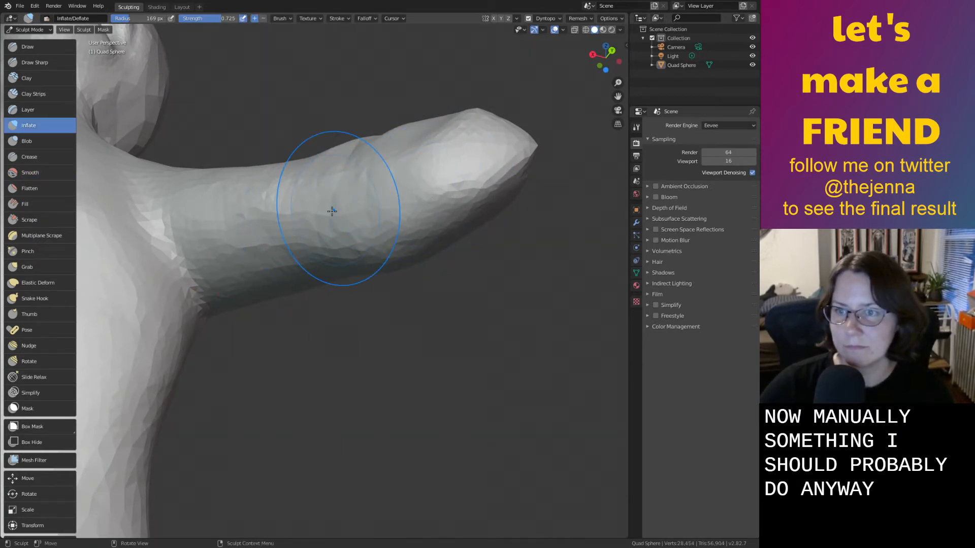
pyautogui.hotkey('shift', 's')
# Add mesh detail to the character's right armpit and the underside of that arm with the Inflate brush.
pyautogui.moveTo(336, 223)
pyautogui.mouseDown(button='middle')
pyautogui.moveTo(177, 305)
pyautogui.moveTo(279, 283)
pyautogui.moveTo(265, 283)
pyautogui.moveTo(337, 348)
pyautogui.moveTo(330, 339)
pyautogui.mouseUp(button='middle')
pyautogui.scroll(1, 330, 340)
pyautogui.press('i')
pyautogui.moveTo(290, 244); pyautogui.dragTo(271, 240)
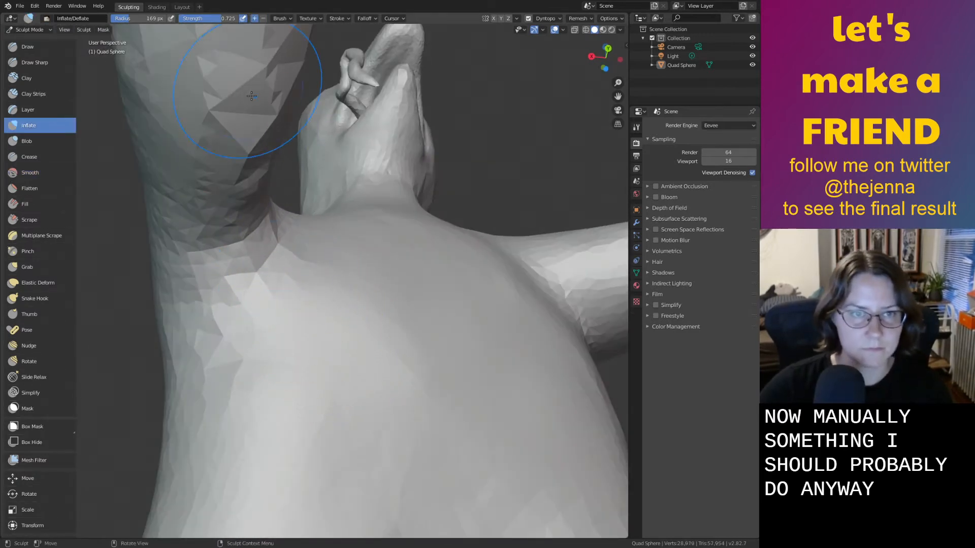
pyautogui.keyDown('shift'); pyautogui.moveTo(253, 84); pyautogui.dragTo(269, 150, button='middle'); pyautogui.keyUp('shift')
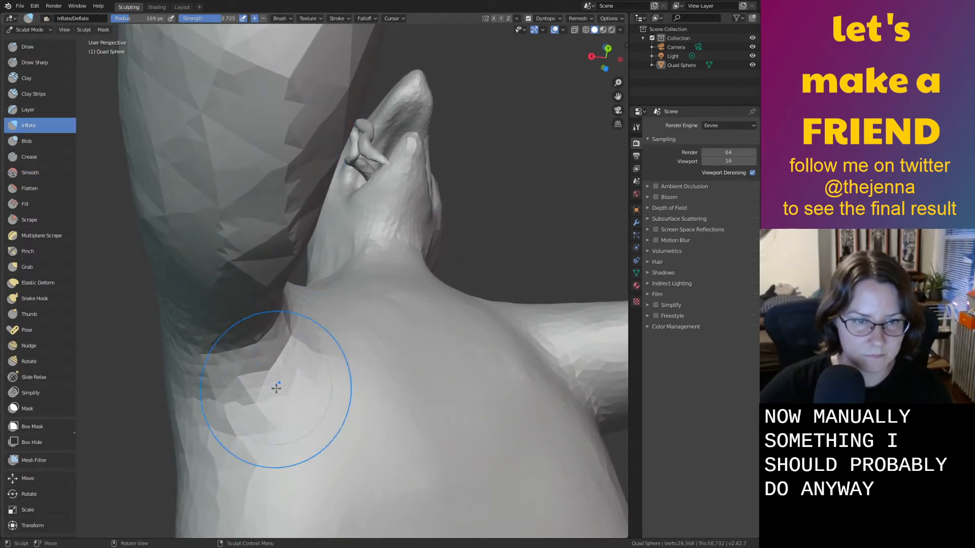
# Smooth the faceted armpit and refine the adjoining outstretched arm with Inflate and Smooth strokes.
pyautogui.keyDown('shift'); pyautogui.moveTo(208, 440); pyautogui.dragTo(264, 222); pyautogui.keyUp('shift')
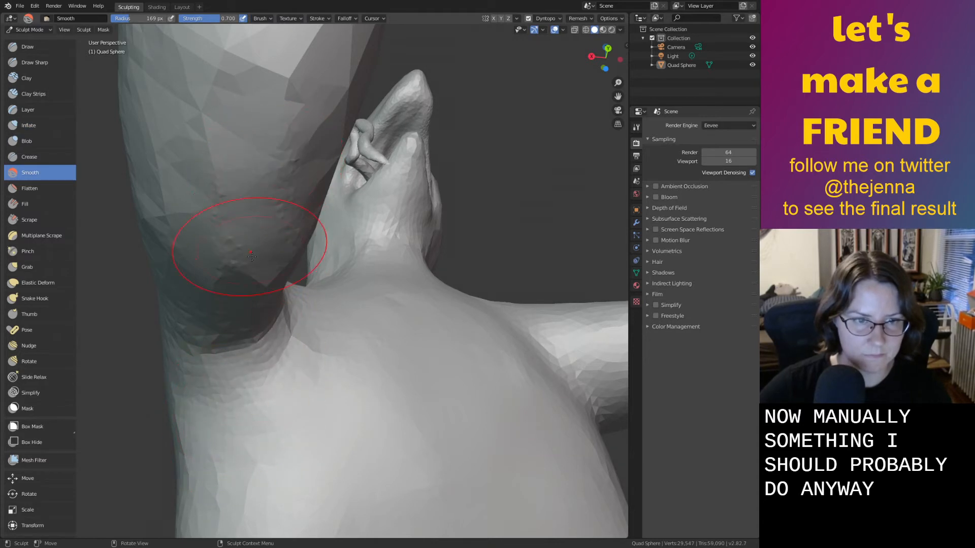
pyautogui.keyDown('shift'); pyautogui.moveTo(253, 175); pyautogui.dragTo(254, 310, button='middle'); pyautogui.keyUp('shift')
pyautogui.scroll(-3, 256, 311)
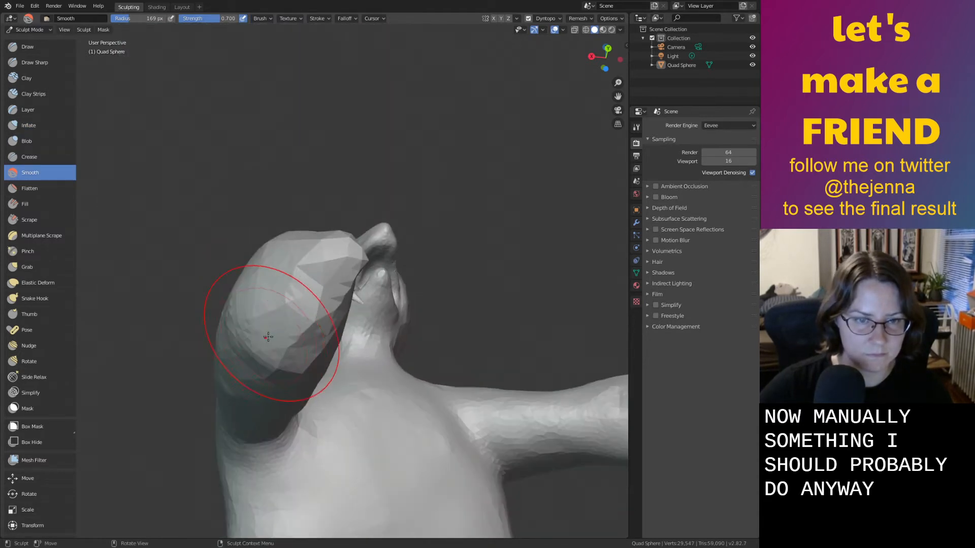
pyautogui.moveTo(272, 335); pyautogui.dragTo(298, 337)
pyautogui.press('i')
pyautogui.moveTo(315, 285); pyautogui.dragTo(320, 245)
pyautogui.press('s')
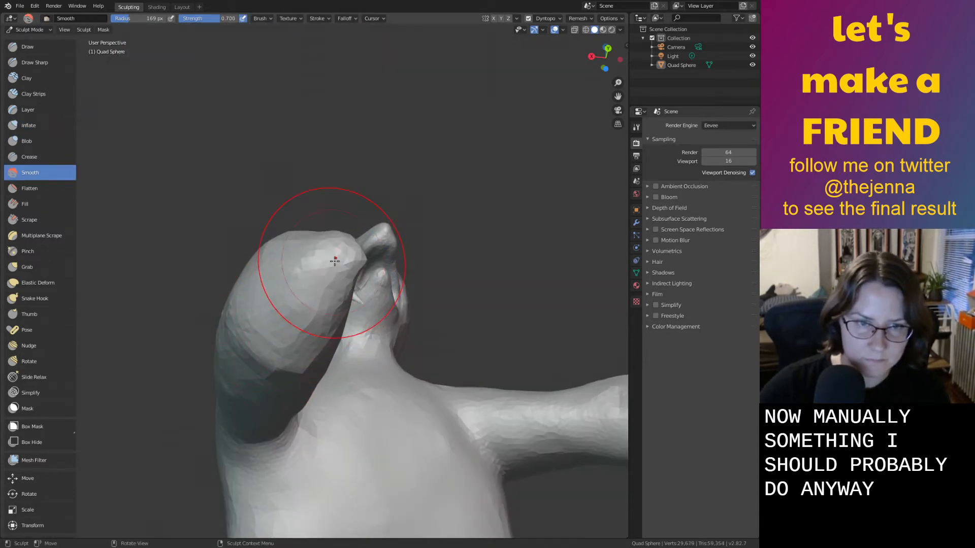
pyautogui.moveTo(351, 258)
pyautogui.mouseDown(button='middle')
pyautogui.moveTo(319, 306)
pyautogui.moveTo(366, 392)
pyautogui.mouseUp(button='middle')
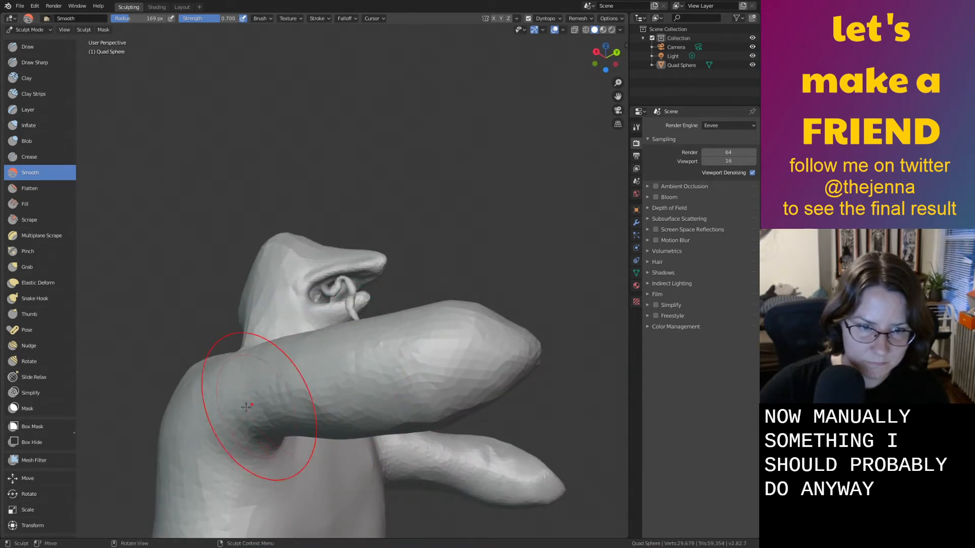
# Smooth the faceted surface of the creature's bent thigh and hip.
pyautogui.scroll(-3, 221, 408)
pyautogui.moveTo(261, 439)
pyautogui.mouseDown(button='middle')
pyautogui.moveTo(335, 401)
pyautogui.moveTo(372, 474)
pyautogui.moveTo(357, 444)
pyautogui.moveTo(391, 327)
pyautogui.mouseUp(button='middle')
pyautogui.scroll(3, 427, 393)
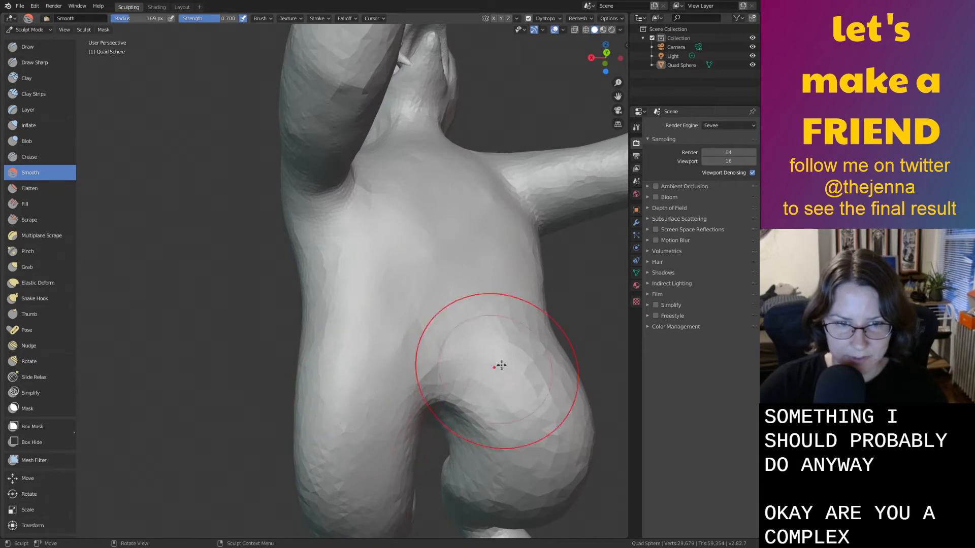
pyautogui.moveTo(498, 366); pyautogui.dragTo(527, 409)
pyautogui.moveTo(323, 450); pyautogui.dragTo(322, 380, button='middle')
# Refine the coarse back of the head and neck with the Inflate and Smooth brushes.
pyautogui.moveTo(326, 261)
pyautogui.mouseDown(button='middle')
pyautogui.moveTo(371, 279)
pyautogui.moveTo(316, 235)
pyautogui.moveTo(401, 500)
pyautogui.moveTo(337, 472)
pyautogui.mouseUp(button='middle')
pyautogui.press('i')
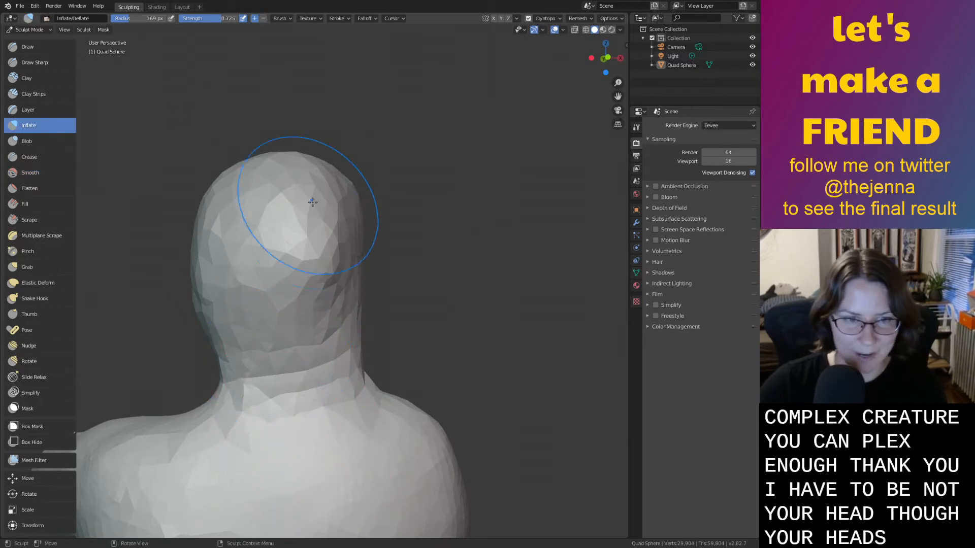
pyautogui.press('s')
pyautogui.moveTo(301, 278); pyautogui.dragTo(246, 191)
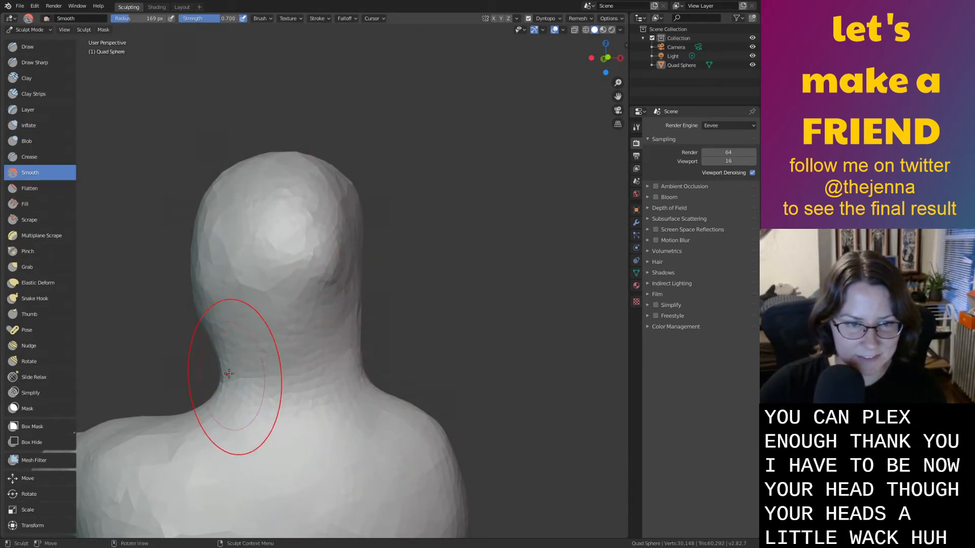
# Even out the rear side of the head above the neck with Smooth strokes.
pyautogui.moveTo(233, 381)
pyautogui.mouseDown(button='middle')
pyautogui.moveTo(301, 390)
pyautogui.moveTo(428, 222)
pyautogui.mouseUp(button='middle')
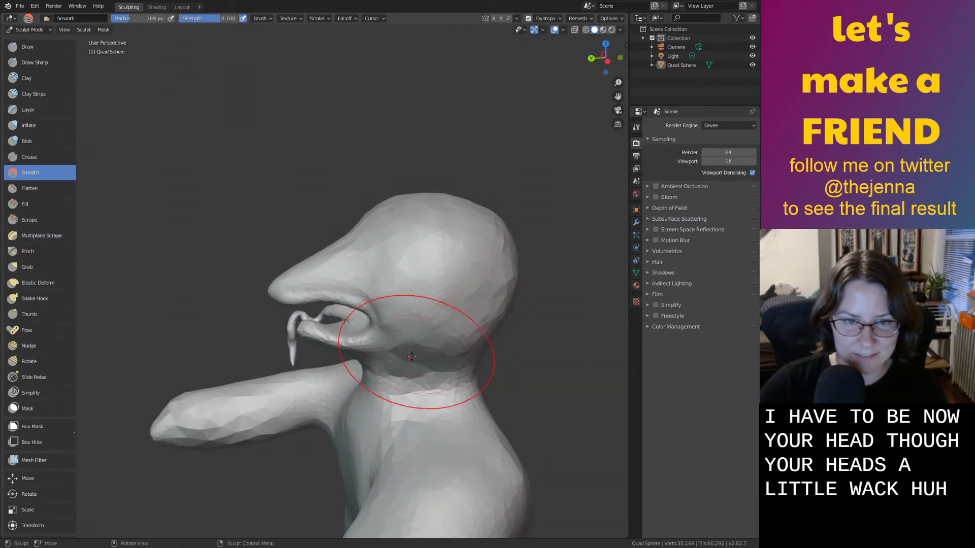
pyautogui.moveTo(476, 353); pyautogui.dragTo(394, 319, button='middle')
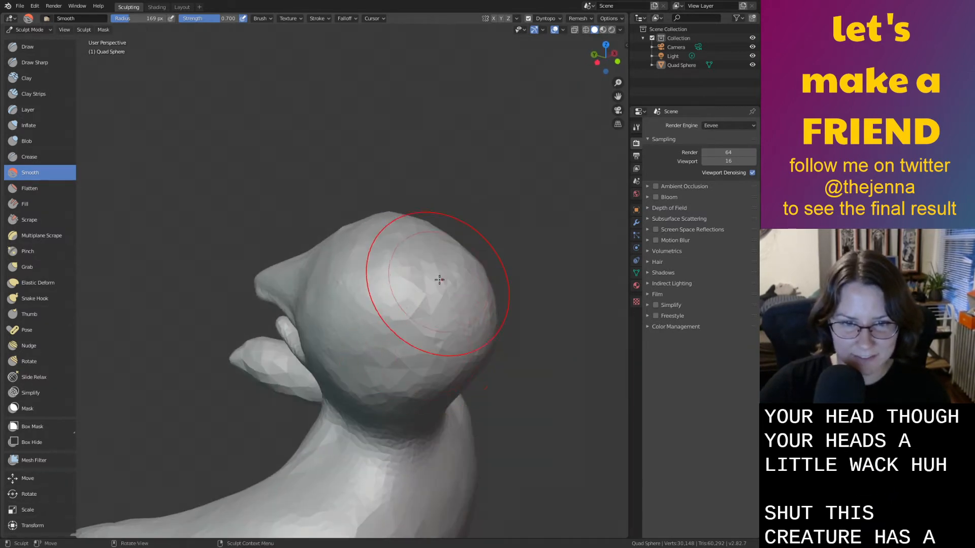
pyautogui.press('i')
pyautogui.hotkey('shift', 's')
pyautogui.moveTo(399, 368); pyautogui.dragTo(433, 274)
pyautogui.moveTo(412, 292)
pyautogui.mouseDown(button='middle')
pyautogui.moveTo(274, 349)
pyautogui.moveTo(262, 376)
pyautogui.moveTo(271, 387)
pyautogui.moveTo(206, 307)
pyautogui.mouseUp(button='middle')
# Inflate and smooth the opposite side of the head down to the neck, and save the file.
pyautogui.press('i')
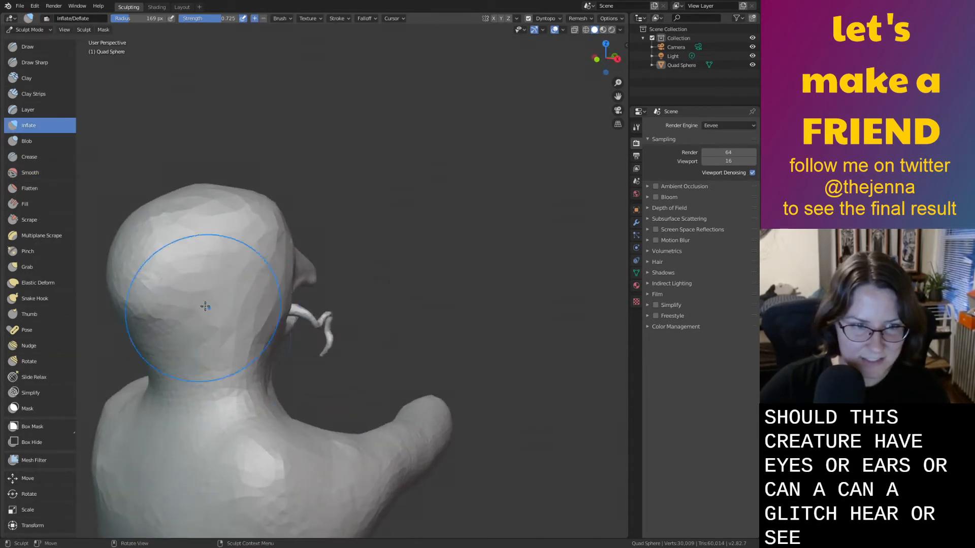
pyautogui.moveTo(206, 307)
pyautogui.mouseDown()
pyautogui.moveTo(228, 326)
pyautogui.moveTo(232, 347)
pyautogui.mouseUp()
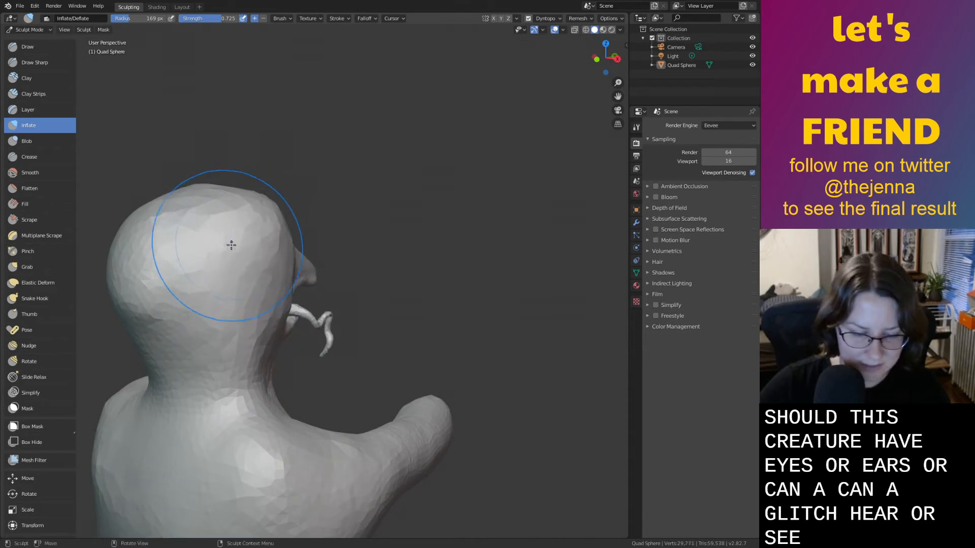
pyautogui.hotkey('shift', 's')
pyautogui.moveTo(234, 264); pyautogui.dragTo(243, 288)
pyautogui.moveTo(271, 269)
pyautogui.mouseDown(button='middle')
pyautogui.moveTo(263, 209)
pyautogui.moveTo(410, 301)
pyautogui.moveTo(321, 320)
pyautogui.moveTo(400, 318)
pyautogui.moveTo(337, 287)
pyautogui.mouseUp(button='middle')
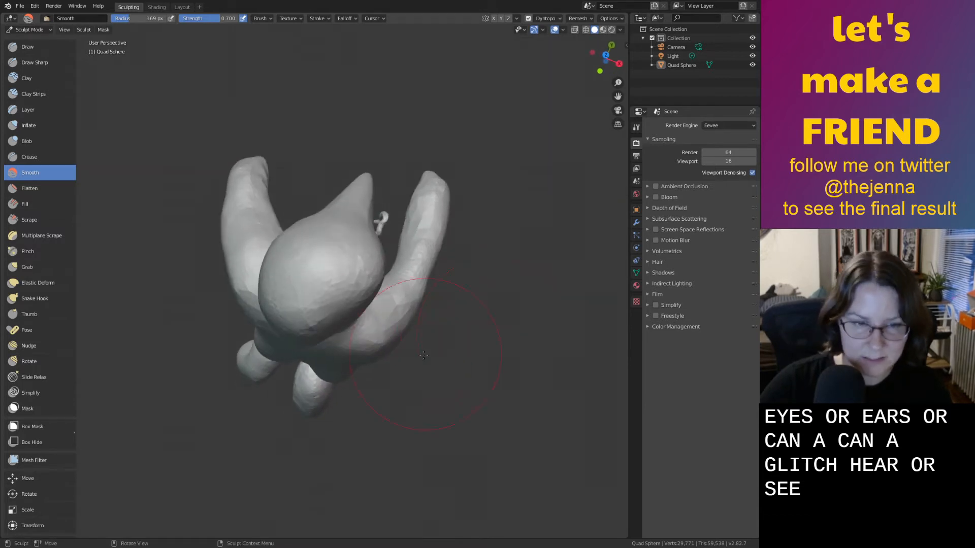
pyautogui.press('g')
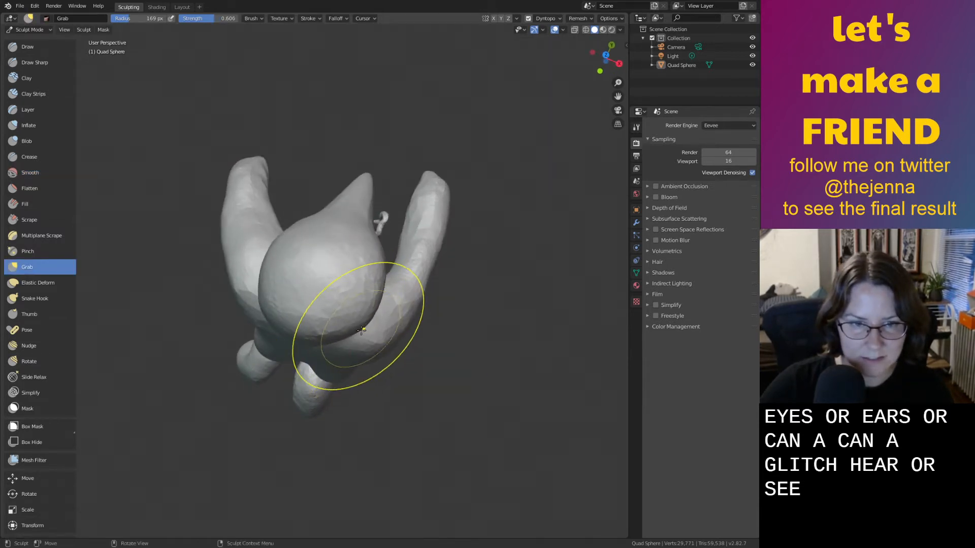
pyautogui.press('s')
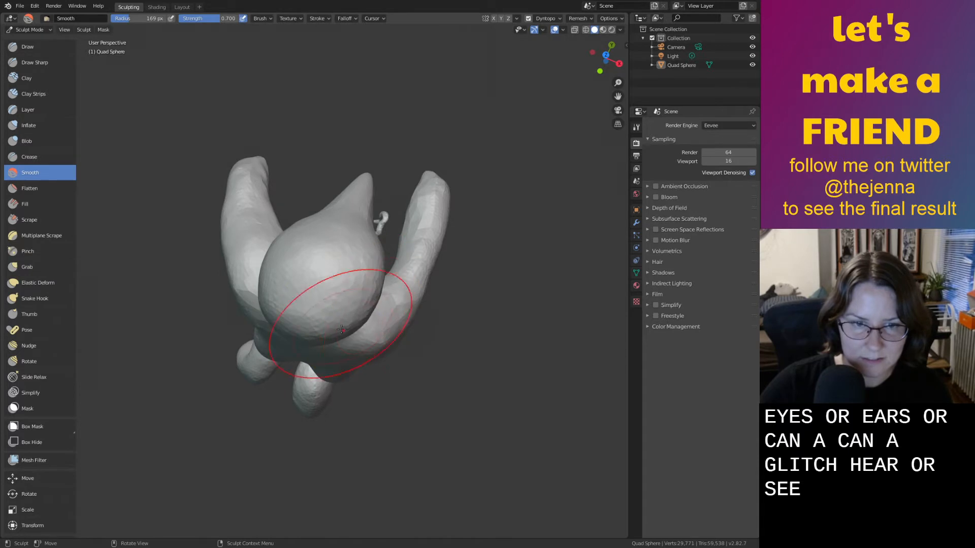
pyautogui.moveTo(346, 336); pyautogui.dragTo(328, 286, button='middle')
pyautogui.hotkey('ctrl', 's')
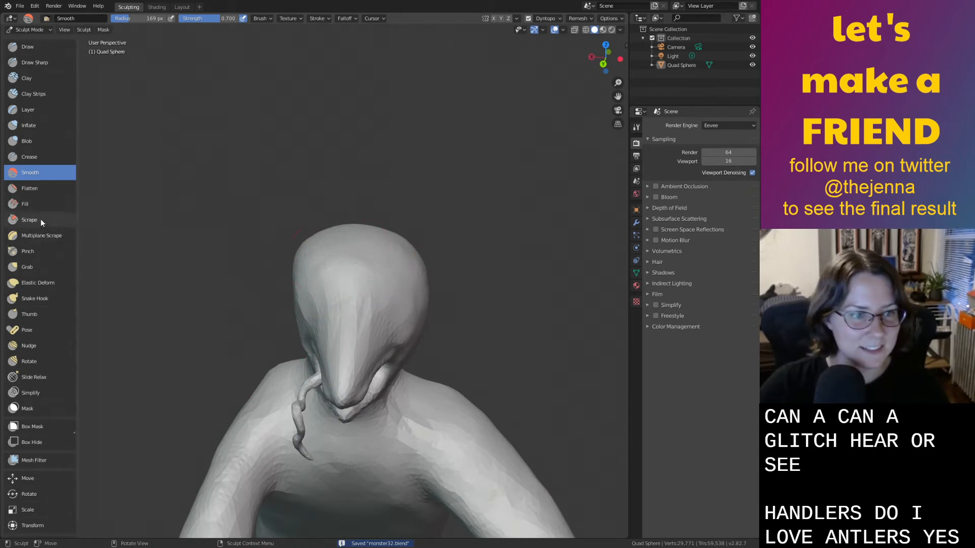
# Reshape both sides of the head and the base of the snout with the Grab brush, saving the file along the way.
pyautogui.click(39, 299)
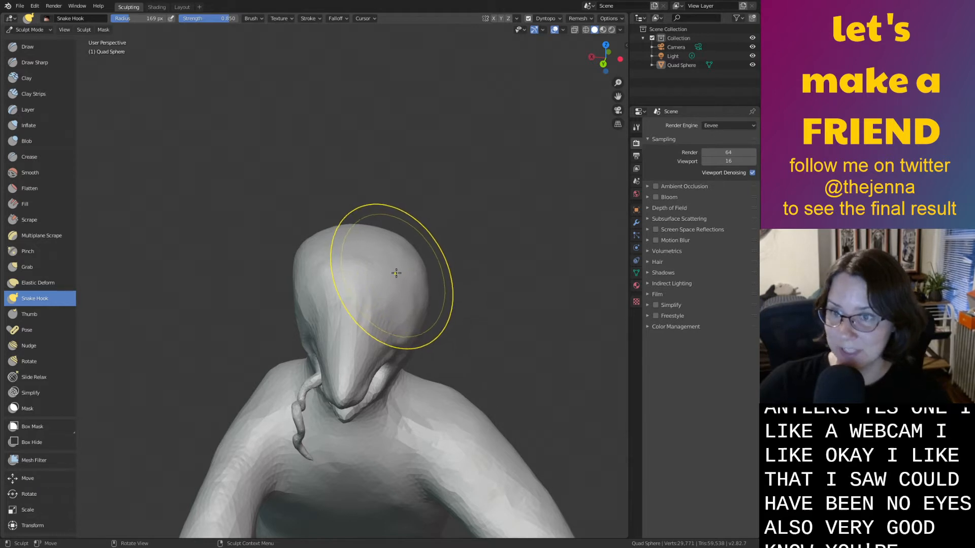
pyautogui.scroll(1, 406, 269)
pyautogui.moveTo(408, 269)
pyautogui.mouseDown(button='middle')
pyautogui.moveTo(395, 287)
pyautogui.moveTo(353, 185)
pyautogui.moveTo(356, 244)
pyautogui.mouseUp(button='middle')
pyautogui.press('g')
pyautogui.moveTo(240, 276); pyautogui.dragTo(283, 289)
pyautogui.moveTo(283, 290)
pyautogui.mouseDown(button='middle')
pyautogui.moveTo(415, 302)
pyautogui.moveTo(388, 306)
pyautogui.mouseUp(button='middle')
pyautogui.scroll(1, 417, 300)
pyautogui.moveTo(463, 305); pyautogui.dragTo(444, 306)
pyautogui.moveTo(441, 308); pyautogui.dragTo(421, 308, button='middle')
pyautogui.hotkey('ctrl', 's')
pyautogui.moveTo(420, 308); pyautogui.dragTo(391, 320)
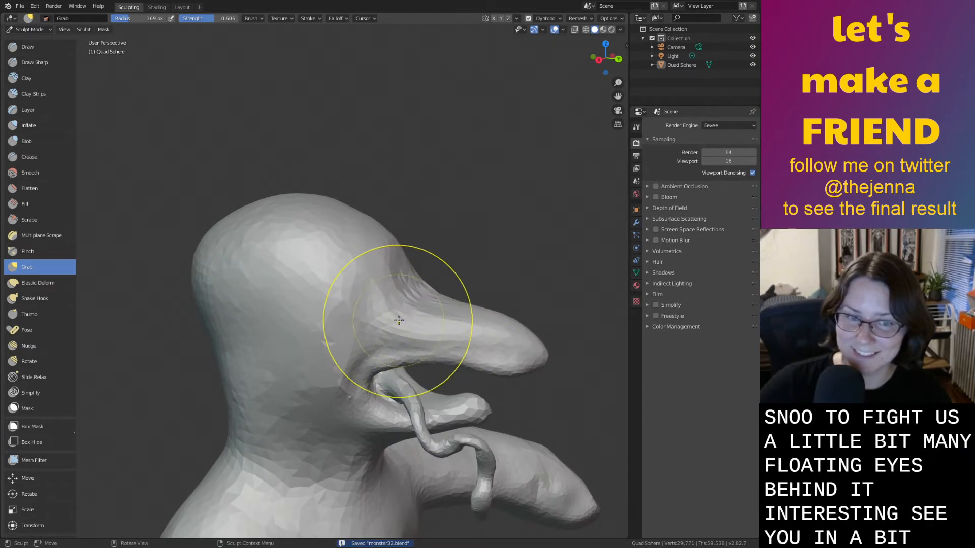
# Inflate and smooth the cheeks and the stretched brow above the snout, and save the file.
pyautogui.moveTo(391, 320); pyautogui.dragTo(309, 339, button='middle')
pyautogui.press('i')
pyautogui.moveTo(314, 341); pyautogui.dragTo(316, 344)
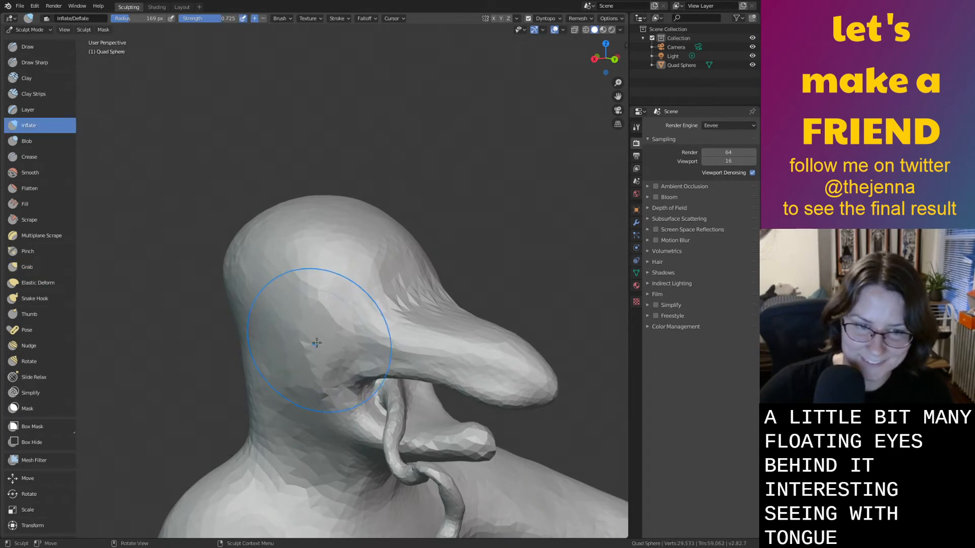
pyautogui.hotkey('shift', 's')
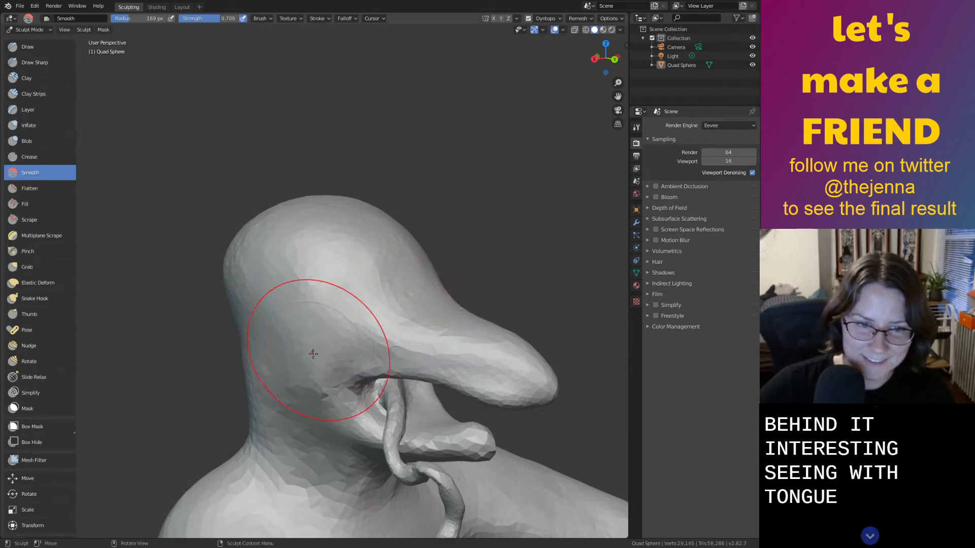
pyautogui.moveTo(424, 348); pyautogui.dragTo(364, 344, button='middle')
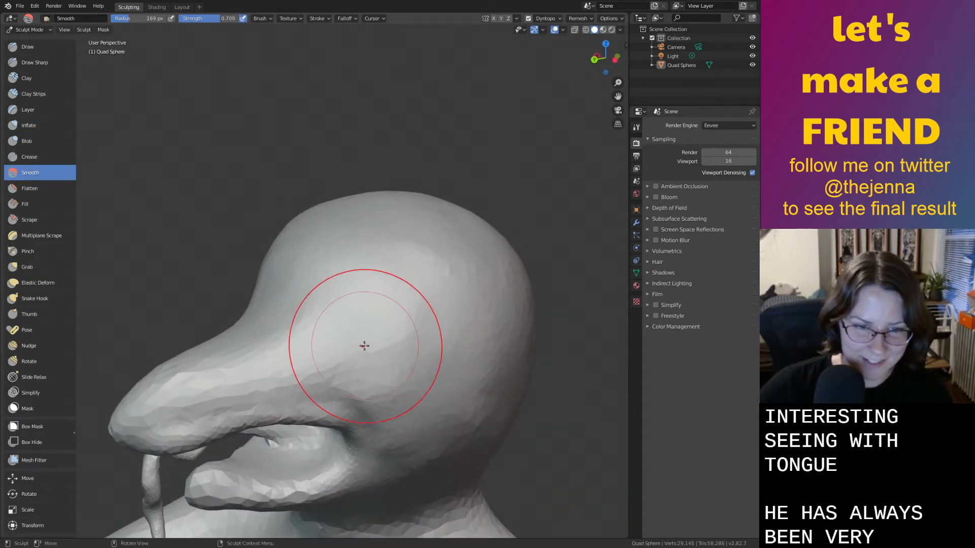
pyautogui.hotkey('ctrl', 's')
# Set up the Snake Hook brush with X-axis mirroring, a radius of 69 px and a strength of 0.588.
pyautogui.moveTo(409, 370)
pyautogui.mouseDown(button='middle')
pyautogui.moveTo(421, 320)
pyautogui.moveTo(448, 315)
pyautogui.moveTo(454, 388)
pyautogui.moveTo(485, 394)
pyautogui.moveTo(457, 365)
pyautogui.mouseUp(button='middle')
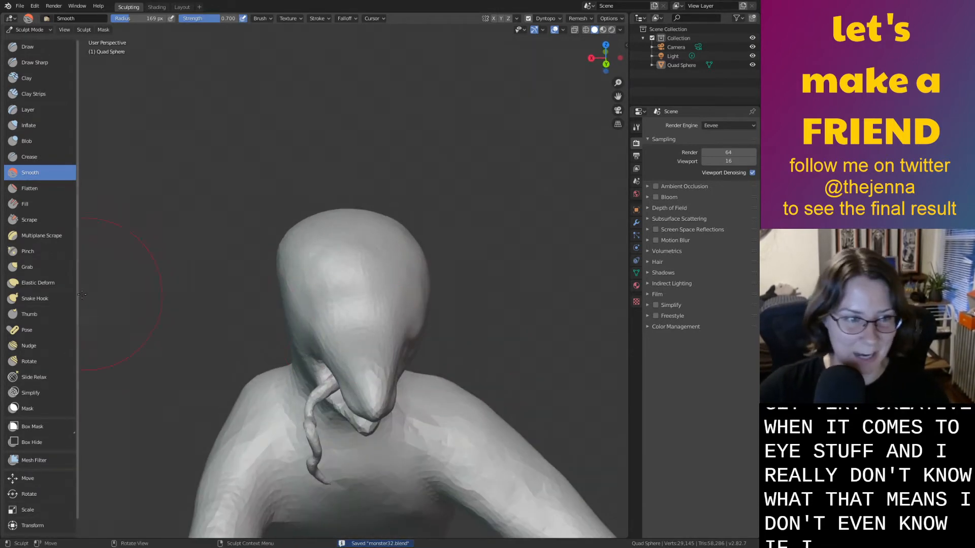
pyautogui.click(34, 299)
pyautogui.moveTo(383, 257)
pyautogui.mouseDown(button='middle')
pyautogui.moveTo(367, 218)
pyautogui.moveTo(356, 221)
pyautogui.mouseUp(button='middle')
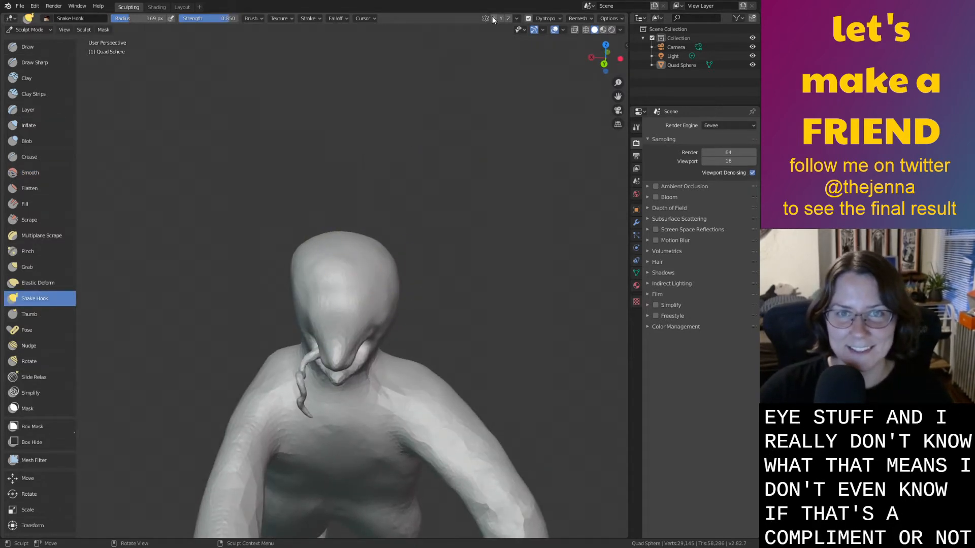
pyautogui.moveTo(382, 254)
pyautogui.mouseDown()
pyautogui.moveTo(431, 203)
pyautogui.moveTo(548, 135)
pyautogui.mouseUp()
pyautogui.hotkey('ctrl', 'z')
pyautogui.rightClick(428, 230)
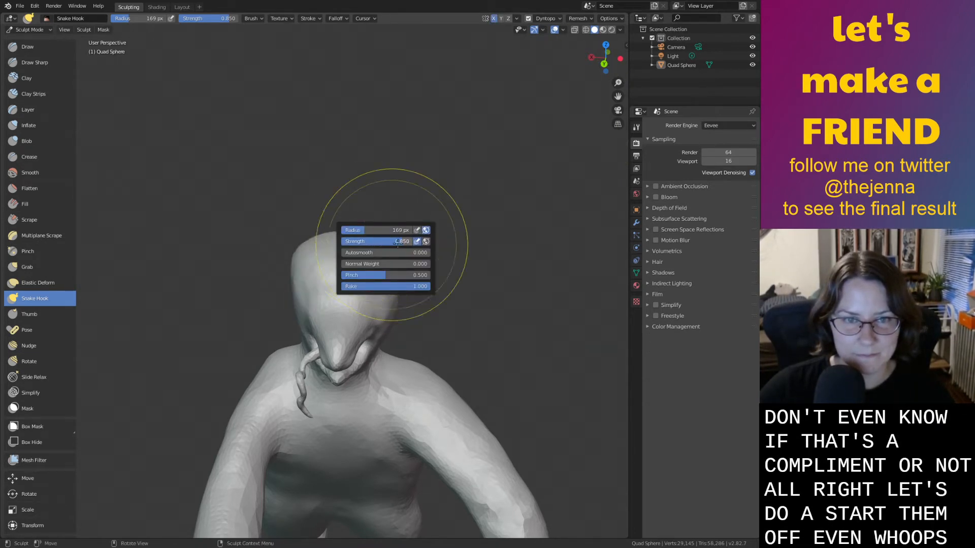
pyautogui.moveTo(398, 242); pyautogui.dragTo(375, 241)
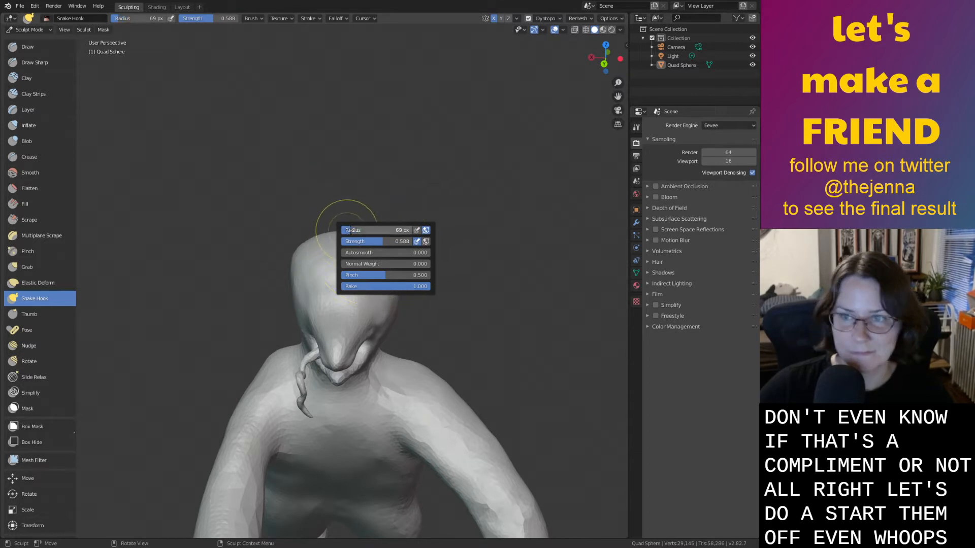
pyautogui.scroll(1, 392, 245)
# Pull a mirrored pair of pointed horns out of the top corners of the head with Snake Hook.
pyautogui.moveTo(400, 226); pyautogui.dragTo(405, 239, button='middle')
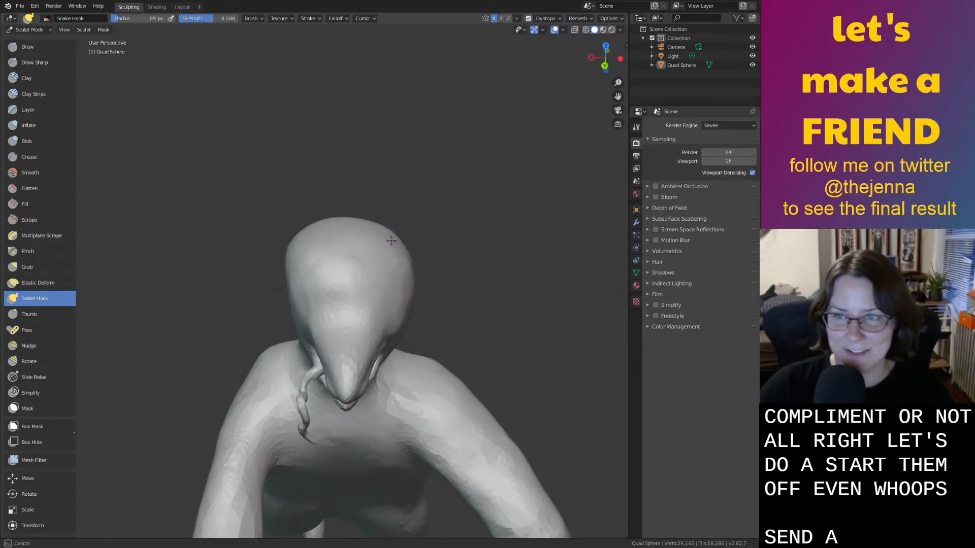
pyautogui.moveTo(391, 240); pyautogui.dragTo(409, 218)
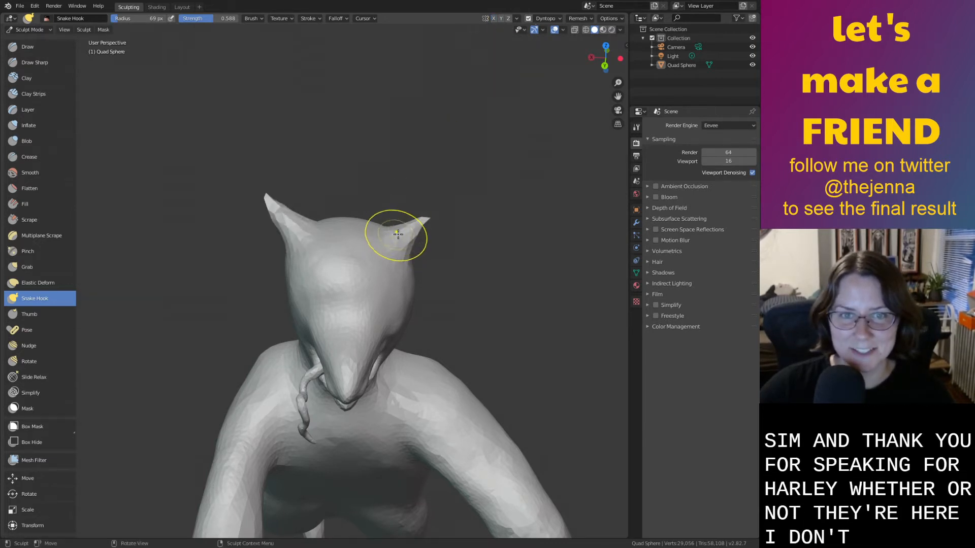
pyautogui.moveTo(421, 223); pyautogui.dragTo(428, 218)
pyautogui.moveTo(337, 195)
pyautogui.mouseDown(button='middle')
pyautogui.moveTo(355, 193)
pyautogui.moveTo(313, 173)
pyautogui.moveTo(333, 192)
pyautogui.mouseUp(button='middle')
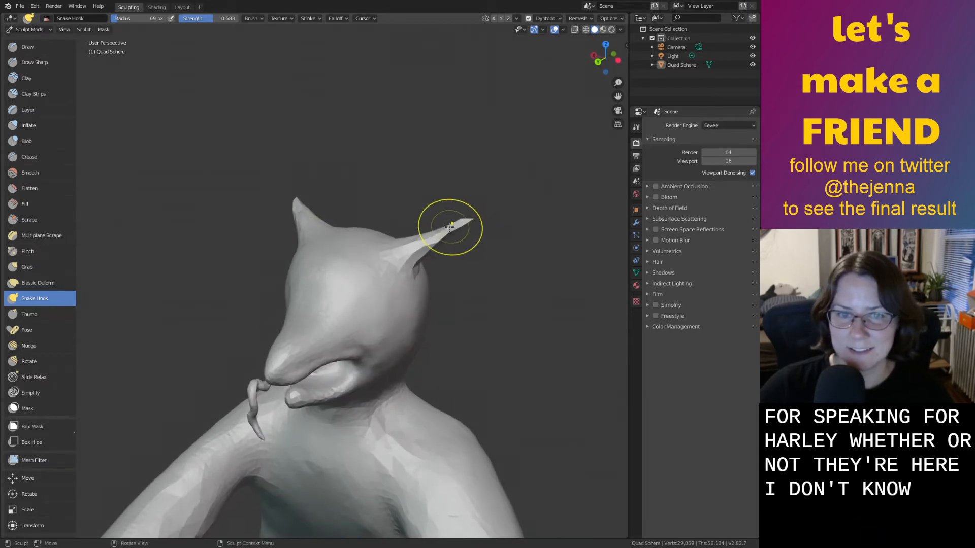
# Thicken both horns from base to tip, front and back, with the Inflate brush.
pyautogui.press('i')
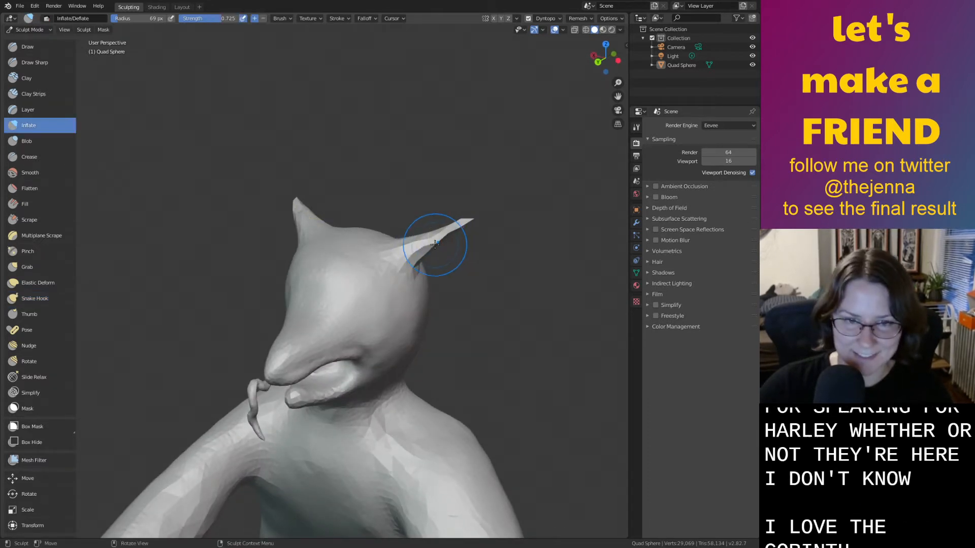
pyautogui.moveTo(435, 243); pyautogui.dragTo(419, 250)
pyautogui.scroll(2, 441, 242)
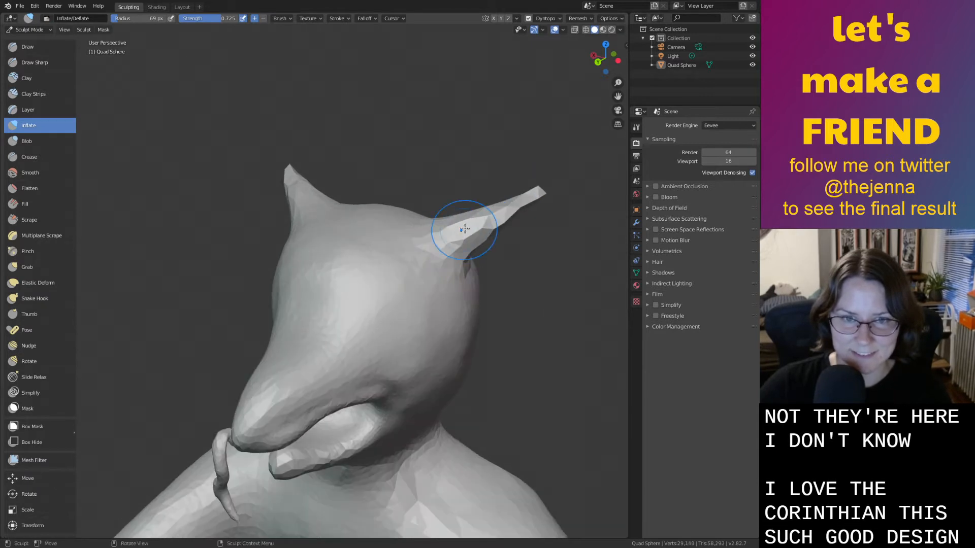
pyautogui.moveTo(295, 188); pyautogui.dragTo(295, 197)
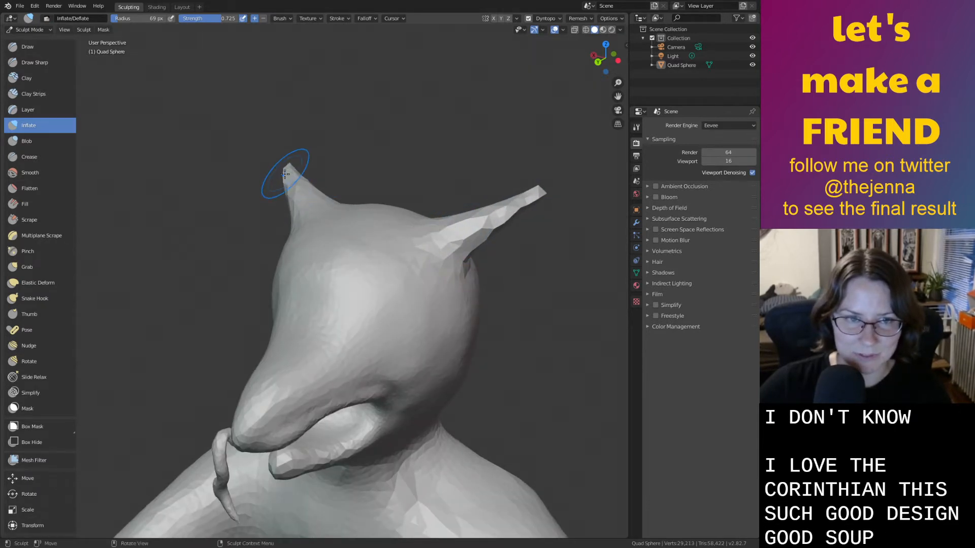
pyautogui.moveTo(500, 218); pyautogui.dragTo(524, 205)
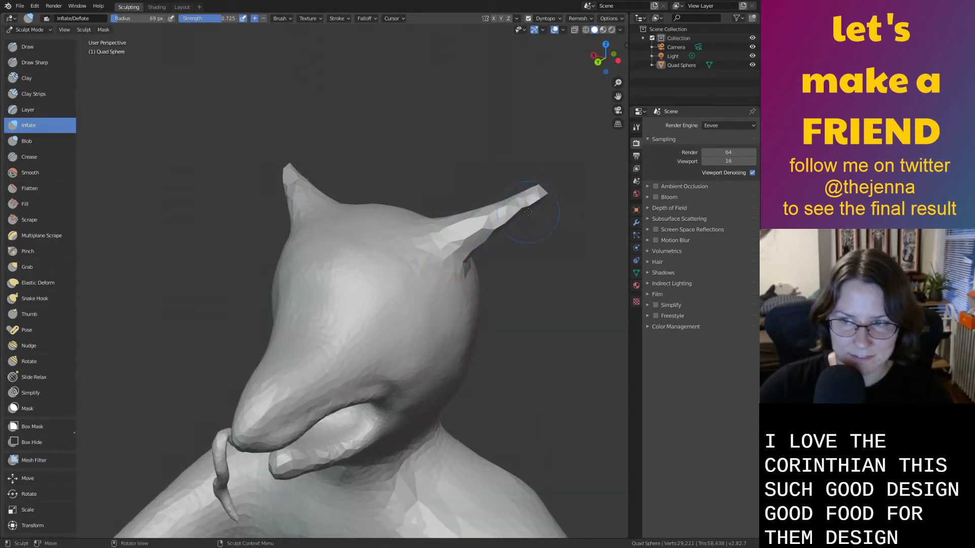
pyautogui.moveTo(528, 212); pyautogui.dragTo(229, 177, button='middle')
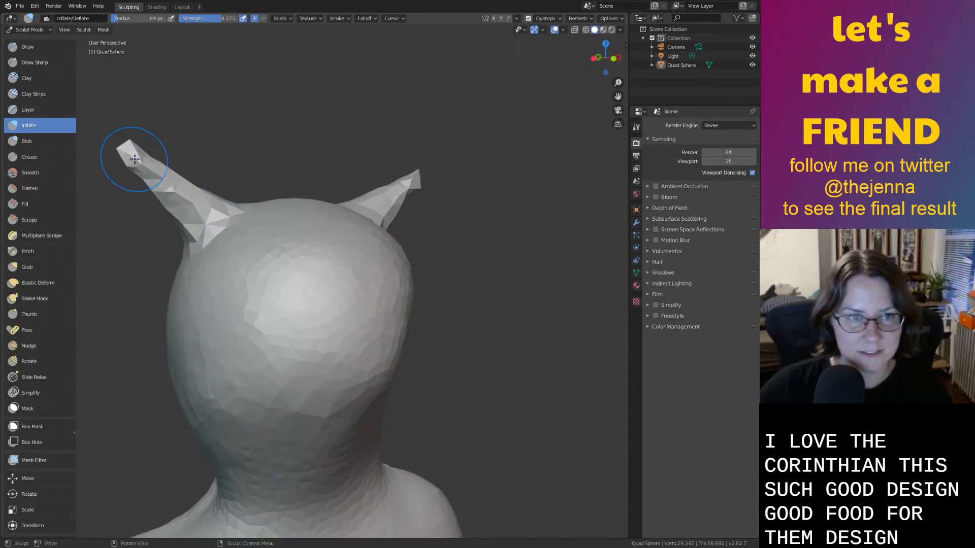
pyautogui.moveTo(186, 227); pyautogui.dragTo(131, 147)
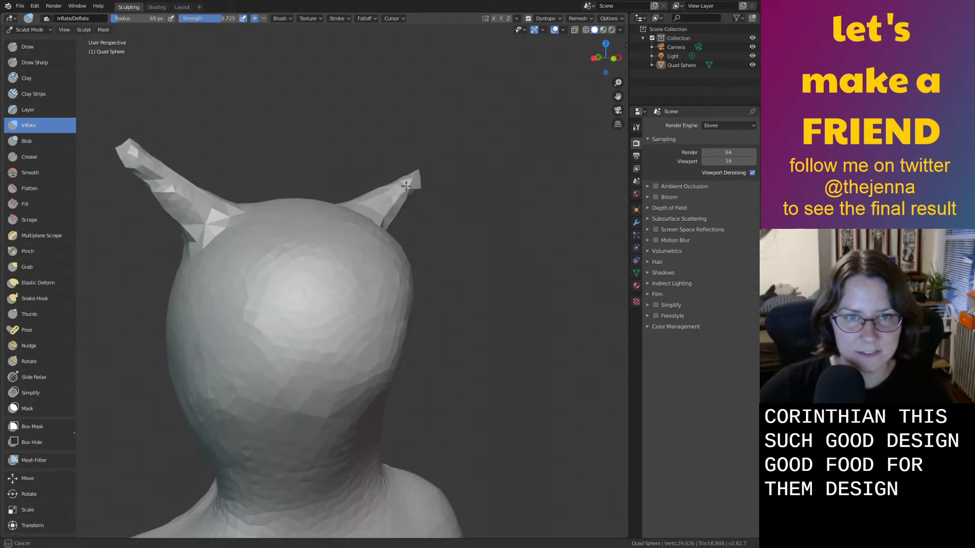
# Switch to the Grab brush and undo the horn strokes back to the rounded, hornless head.
pyautogui.moveTo(409, 187)
pyautogui.mouseDown(button='middle')
pyautogui.moveTo(300, 245)
pyautogui.moveTo(253, 243)
pyautogui.moveTo(379, 258)
pyautogui.moveTo(417, 240)
pyautogui.moveTo(403, 240)
pyautogui.mouseUp(button='middle')
pyautogui.press('g')
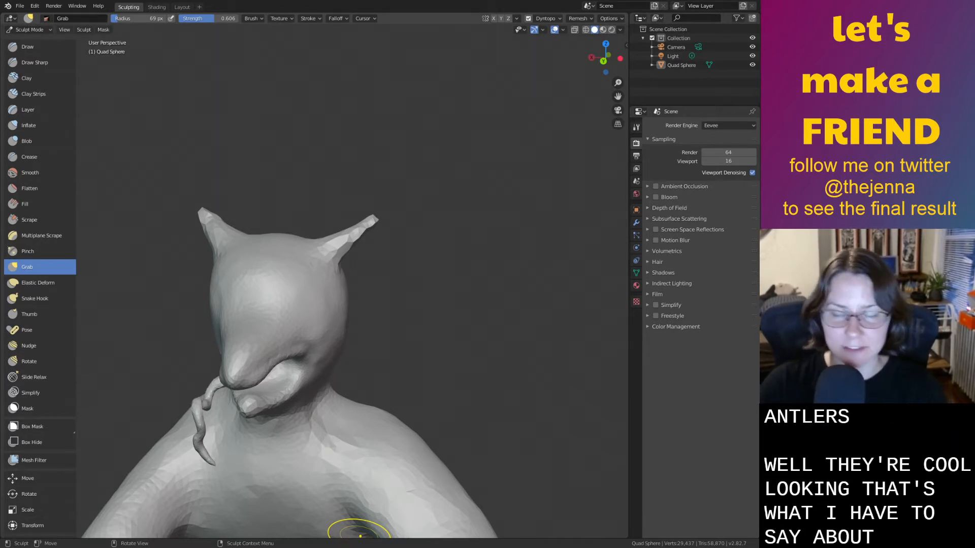
pyautogui.scroll(3, 424, 229)
pyautogui.moveTo(425, 229); pyautogui.dragTo(429, 246, button='middle')
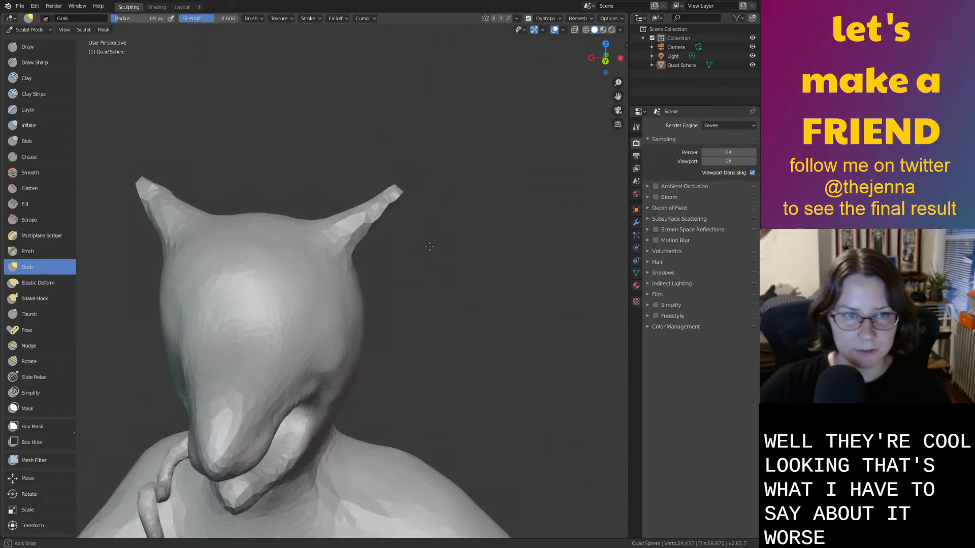
pyautogui.hotkey('ctrl', 'z')
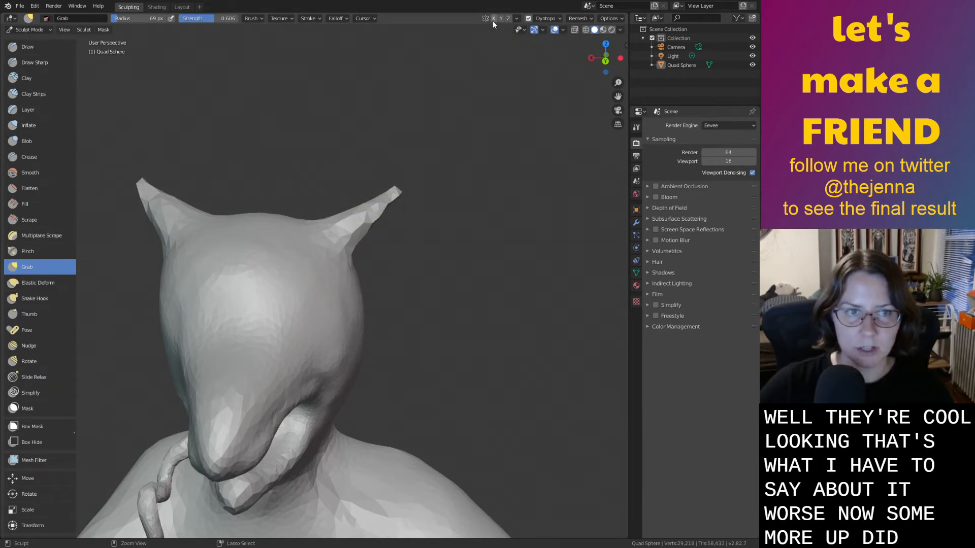
pyautogui.hotkey('ctrl', 'z')
pyautogui.hotkey('ctrl', 'z')
pyautogui.hotkey('ctrl', 'z')
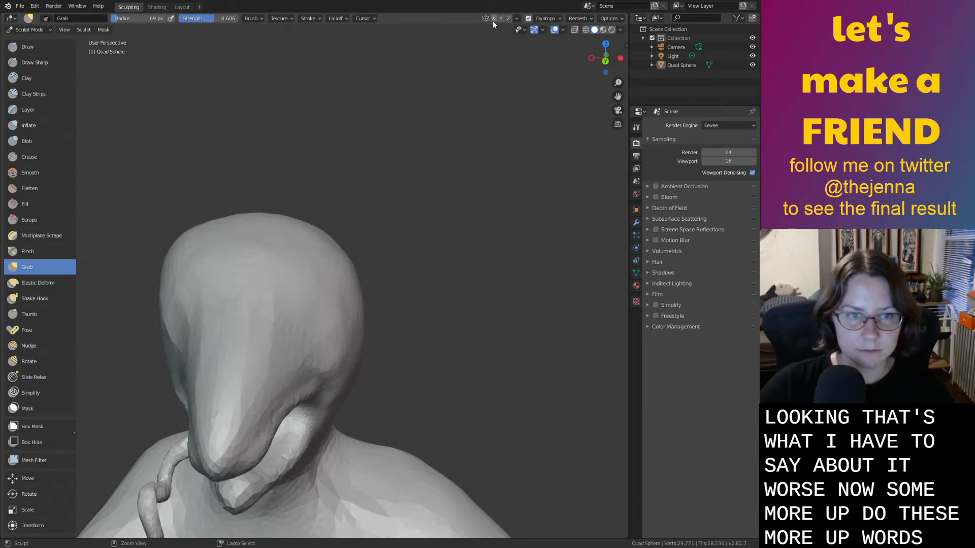
pyautogui.hotkey('ctrl', 'z')
pyautogui.hotkey('ctrl', 'z')
pyautogui.hotkey('ctrl', 'z')
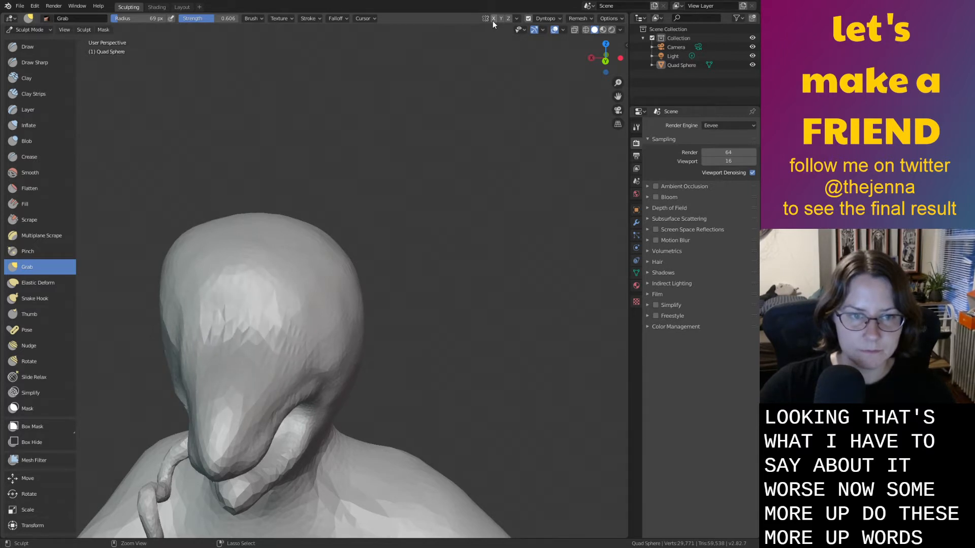
pyautogui.hotkey('ctrl', 'z')
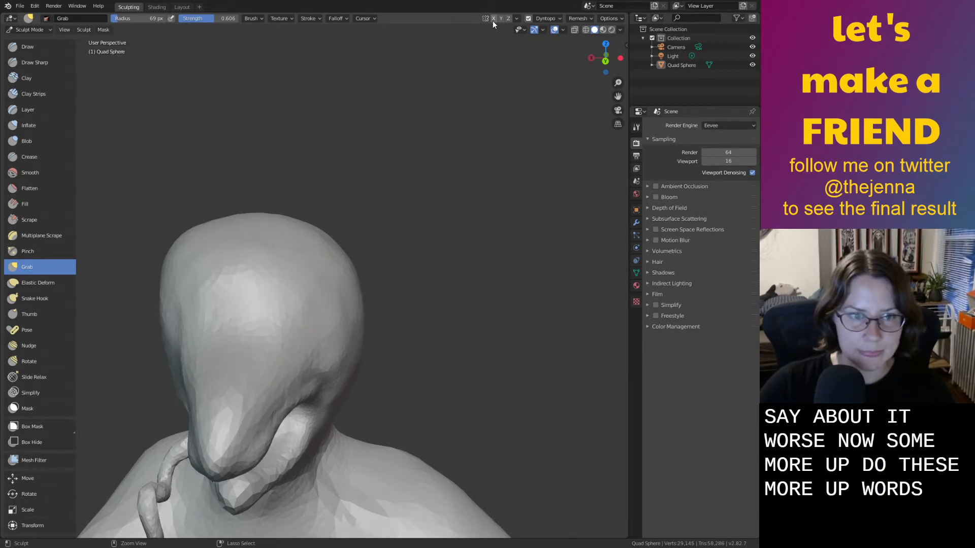
pyautogui.hotkey('ctrl', 'z')
pyautogui.hotkey('ctrl', 'shift', 'z')
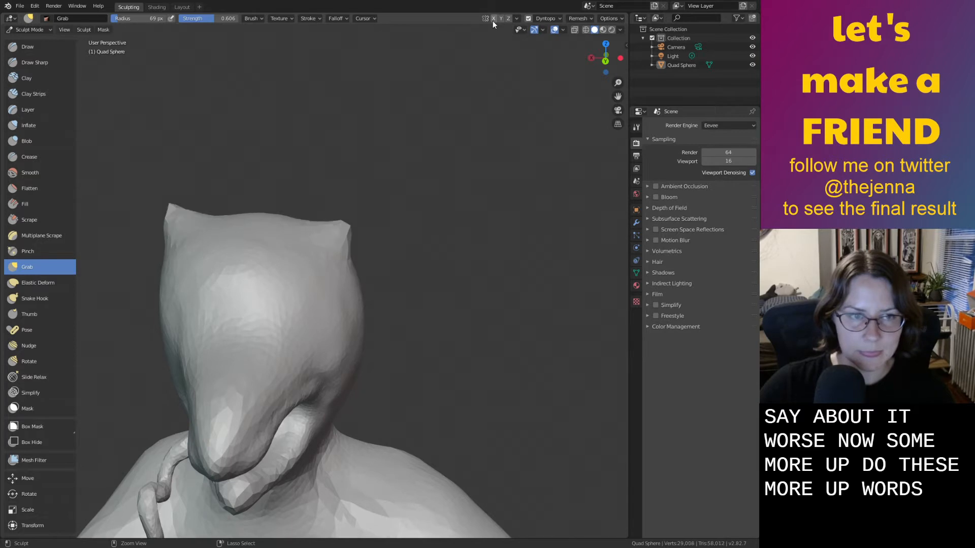
pyautogui.hotkey('ctrl', 'shift', 'z')
# Enable X-axis mirroring and pull a pair of tall upright pointed horns out of the back of the skull with Grab.
pyautogui.click(493, 19)
pyautogui.moveTo(426, 165); pyautogui.dragTo(505, 163, button='middle')
pyautogui.moveTo(409, 229); pyautogui.dragTo(233, 233, button='middle')
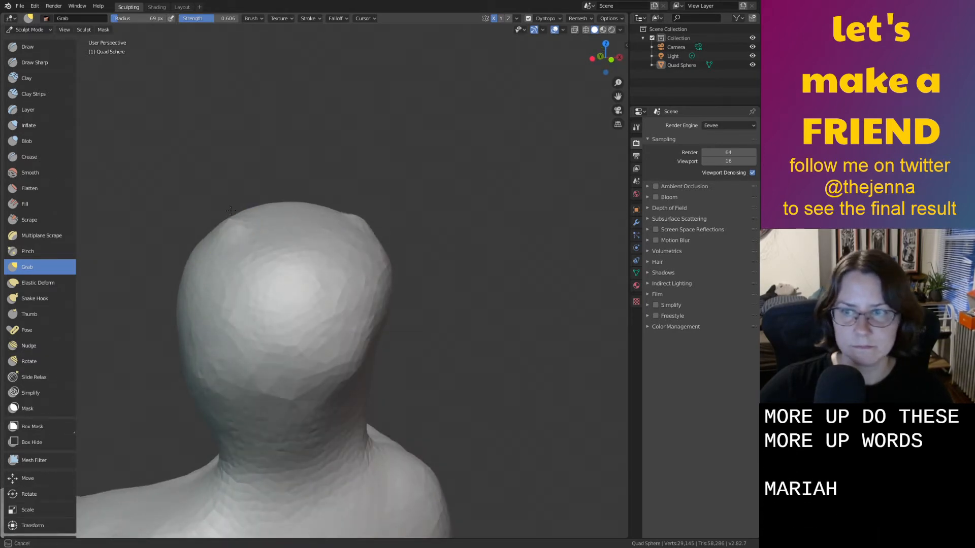
pyautogui.moveTo(230, 210); pyautogui.dragTo(224, 57)
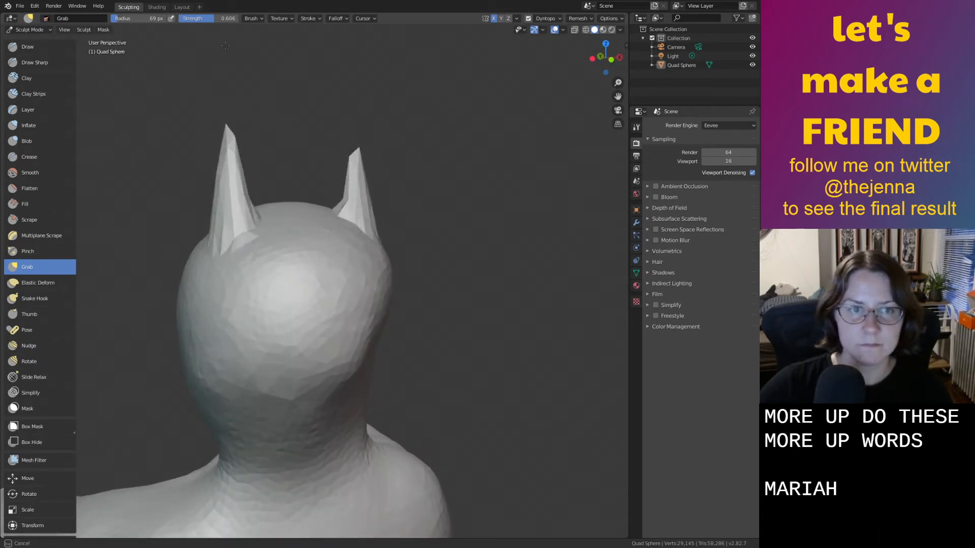
# Thicken both upright horns from the front, back and top with the Inflate brush.
pyautogui.moveTo(225, 45)
pyautogui.mouseDown(button='middle')
pyautogui.moveTo(358, 157)
pyautogui.moveTo(132, 177)
pyautogui.moveTo(446, 188)
pyautogui.moveTo(426, 213)
pyautogui.moveTo(449, 87)
pyautogui.mouseUp(button='middle')
pyautogui.press('i')
pyautogui.moveTo(449, 87)
pyautogui.mouseDown()
pyautogui.moveTo(446, 130)
pyautogui.moveTo(442, 102)
pyautogui.moveTo(452, 196)
pyautogui.moveTo(436, 198)
pyautogui.mouseUp()
pyautogui.moveTo(436, 198); pyautogui.dragTo(201, 175, button='middle')
pyautogui.moveTo(165, 126); pyautogui.dragTo(157, 168)
pyautogui.moveTo(355, 117)
pyautogui.mouseDown()
pyautogui.moveTo(358, 198)
pyautogui.moveTo(341, 183)
pyautogui.mouseUp()
pyautogui.moveTo(340, 183)
pyautogui.mouseDown(button='middle')
pyautogui.moveTo(475, 175)
pyautogui.moveTo(305, 127)
pyautogui.mouseUp(button='middle')
pyautogui.moveTo(305, 127)
pyautogui.mouseDown()
pyautogui.moveTo(284, 168)
pyautogui.moveTo(320, 112)
pyautogui.mouseUp()
pyautogui.moveTo(319, 112)
pyautogui.mouseDown(button='middle')
pyautogui.moveTo(378, 148)
pyautogui.moveTo(400, 141)
pyautogui.moveTo(374, 137)
pyautogui.moveTo(355, 148)
pyautogui.moveTo(388, 191)
pyautogui.mouseUp(button='middle')
# Stretch the tips of both horns upward one at a time with the Grab brush.
pyautogui.press('g')
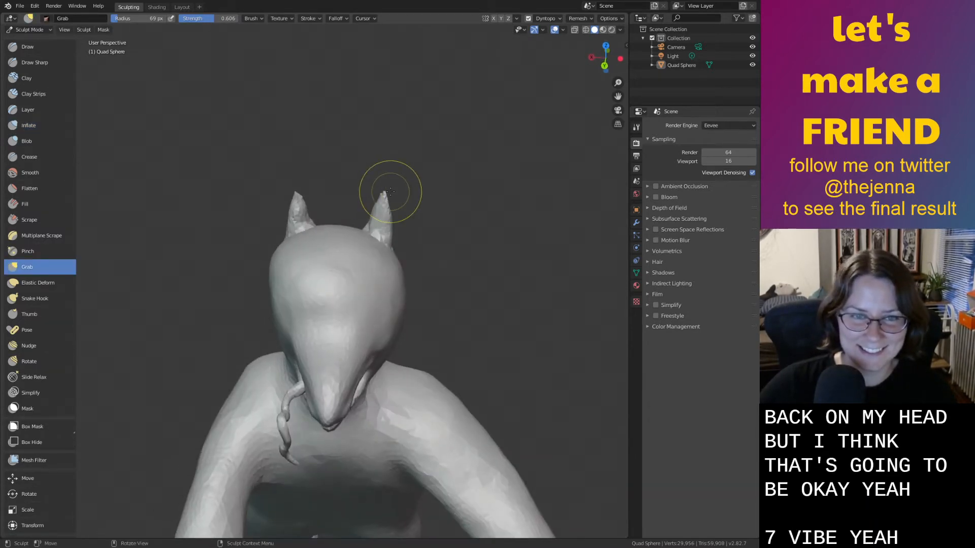
pyautogui.moveTo(383, 191); pyautogui.dragTo(386, 184)
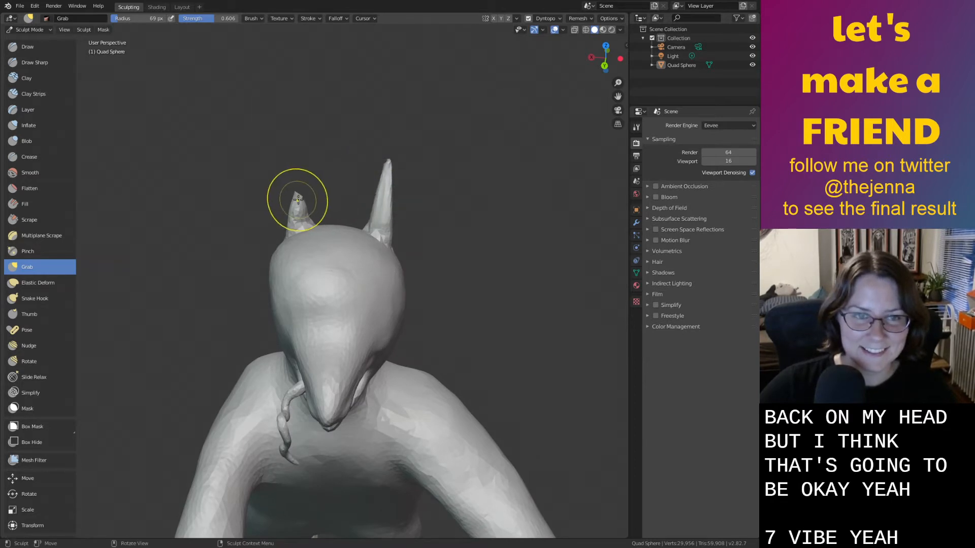
pyautogui.hotkey('ctrl', 'z')
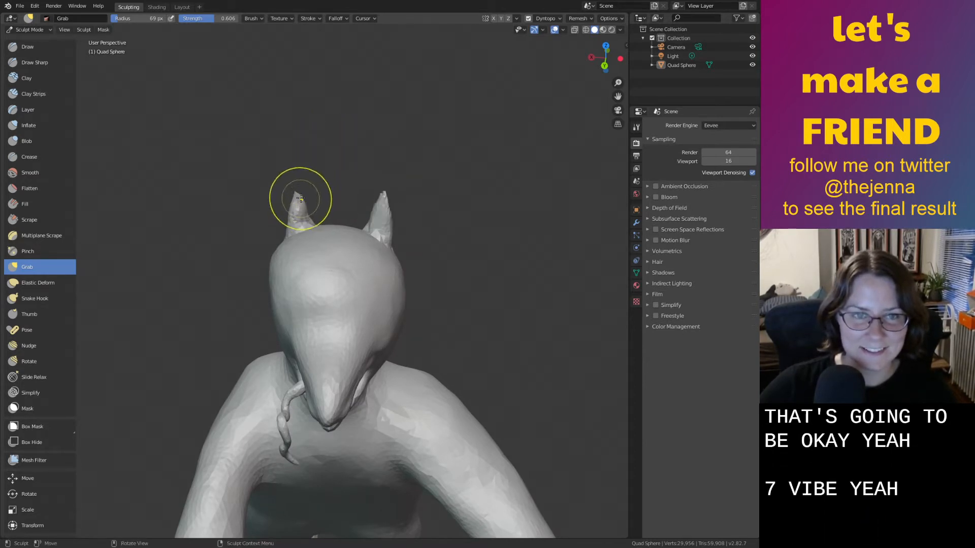
pyautogui.moveTo(300, 199); pyautogui.dragTo(297, 164)
pyautogui.moveTo(381, 203); pyautogui.dragTo(388, 176)
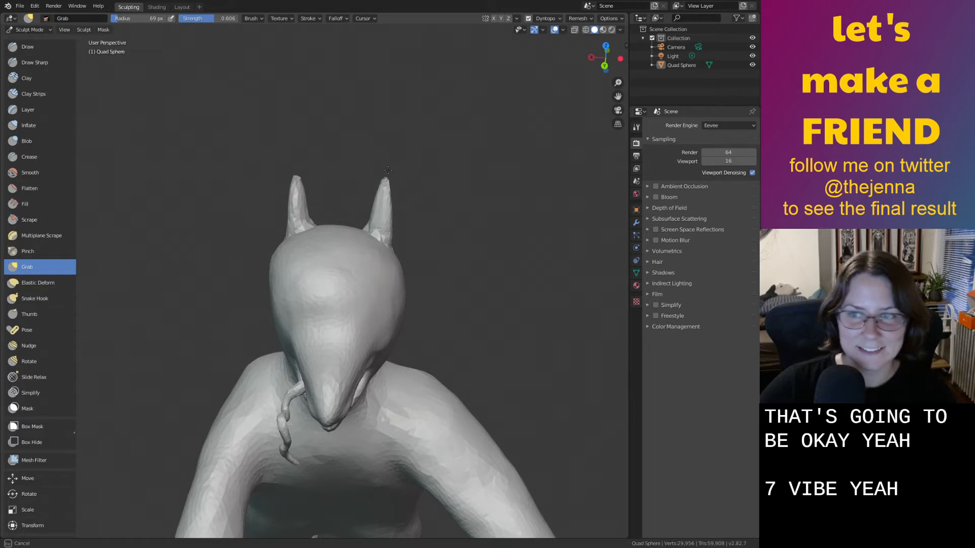
pyautogui.moveTo(387, 163); pyautogui.dragTo(396, 234, button='middle')
# Try to bend the tip of the creature's left horn outward with the Snake Hook brush.
pyautogui.click(45, 294)
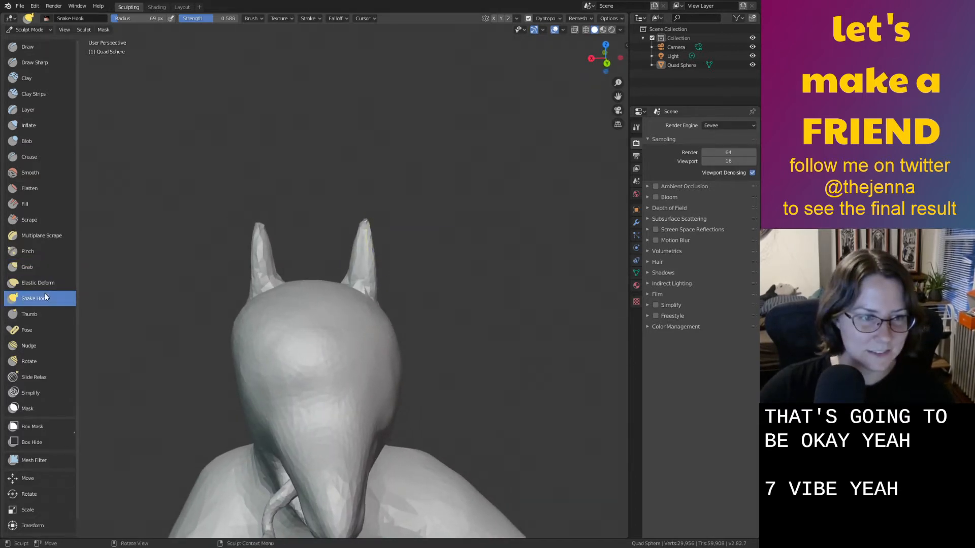
pyautogui.moveTo(364, 226)
pyautogui.mouseDown()
pyautogui.moveTo(421, 227)
pyautogui.moveTo(389, 220)
pyautogui.mouseUp()
pyautogui.scroll(1, 385, 236)
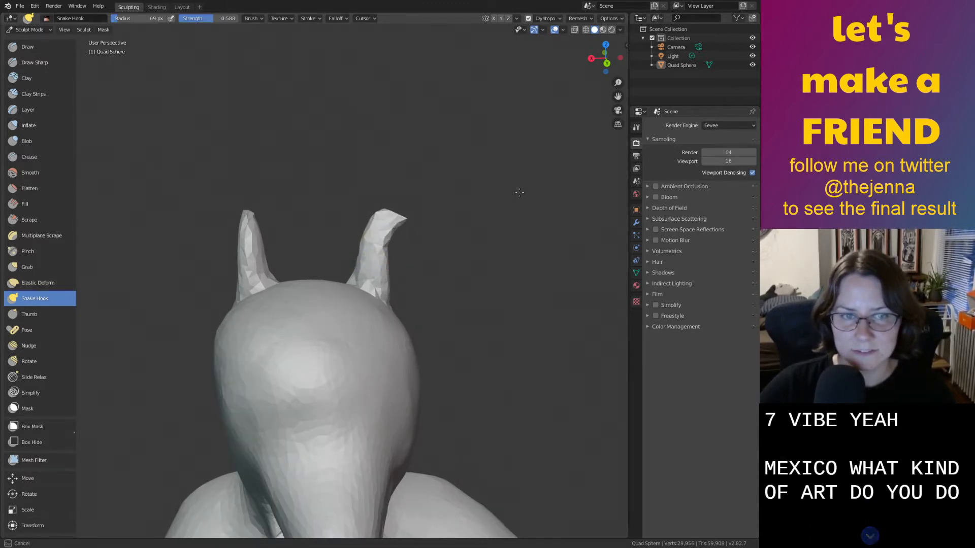
pyautogui.hotkey('ctrl', 'z')
# Try to pull the creature's left horn tip sideways into a thin antler branch with the Grab brush.
pyautogui.click(39, 265)
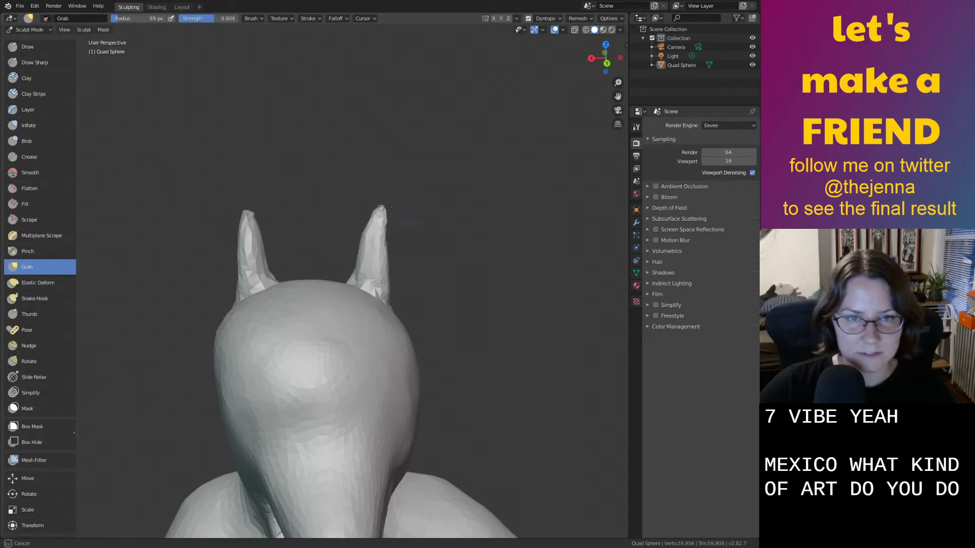
pyautogui.hotkey('ctrl', 'z')
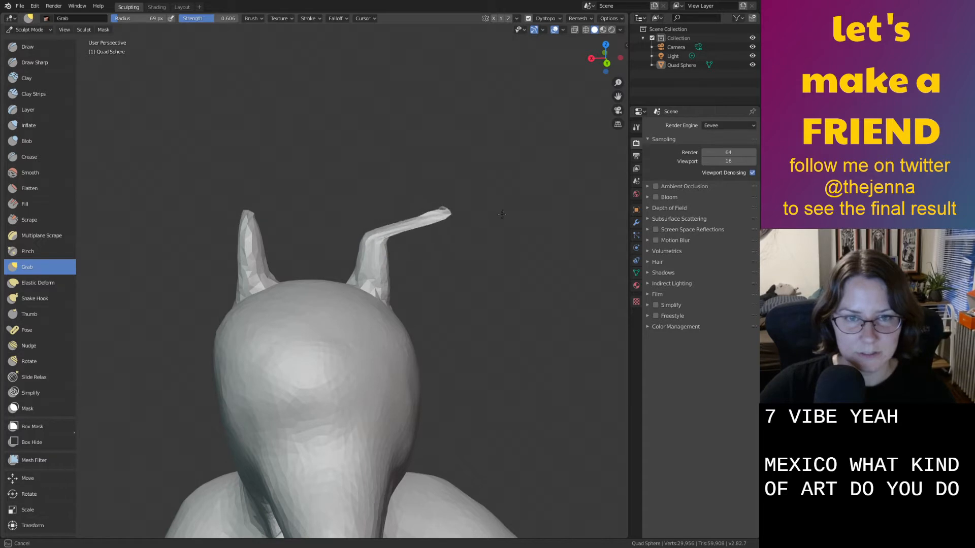
pyautogui.moveTo(435, 213)
pyautogui.mouseDown()
pyautogui.moveTo(451, 205)
pyautogui.moveTo(450, 132)
pyautogui.mouseUp()
pyautogui.hotkey('ctrl', 'z')
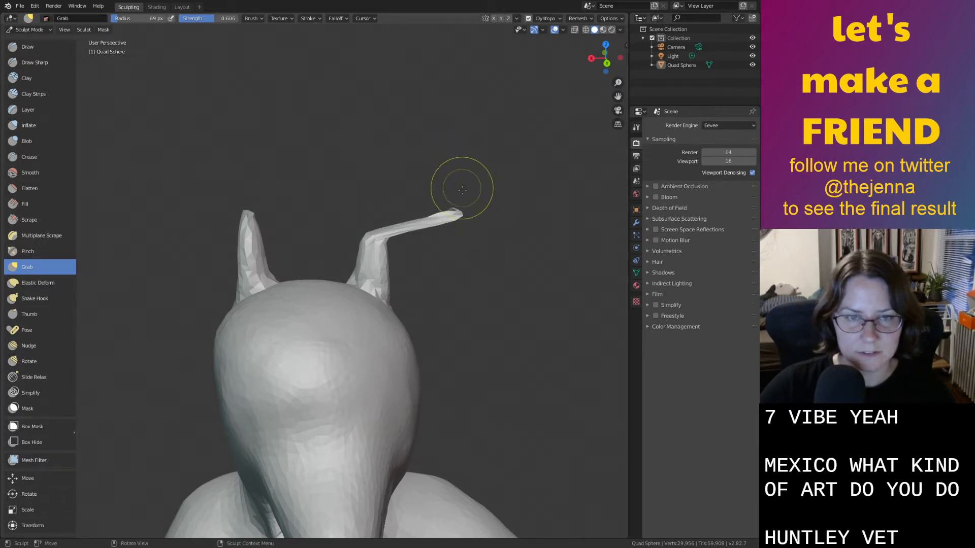
pyautogui.hotkey('ctrl', 'z')
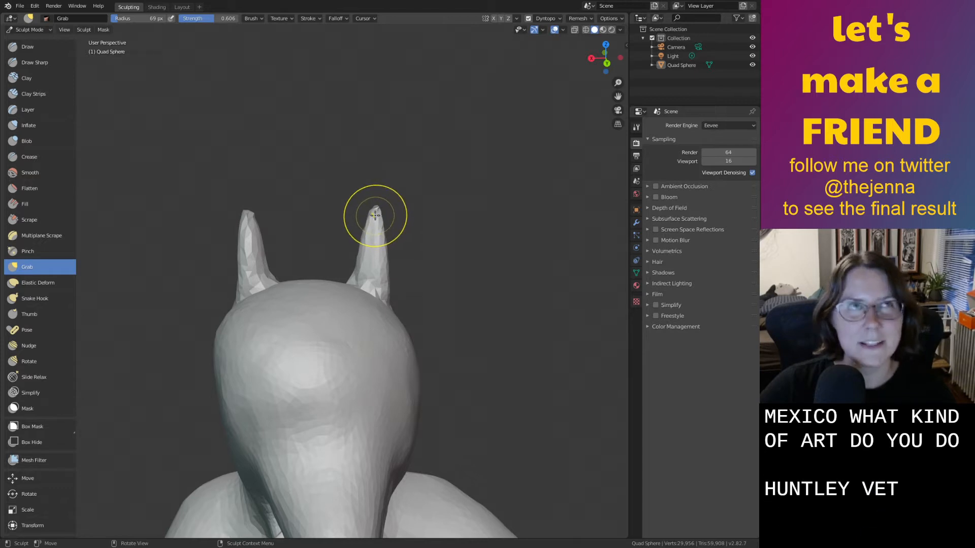
# Pull the creature's left horn tip outward into an angled branch and inflate its end into a rounded knob.
pyautogui.moveTo(375, 216); pyautogui.dragTo(482, 218)
pyautogui.scroll(3, 482, 218)
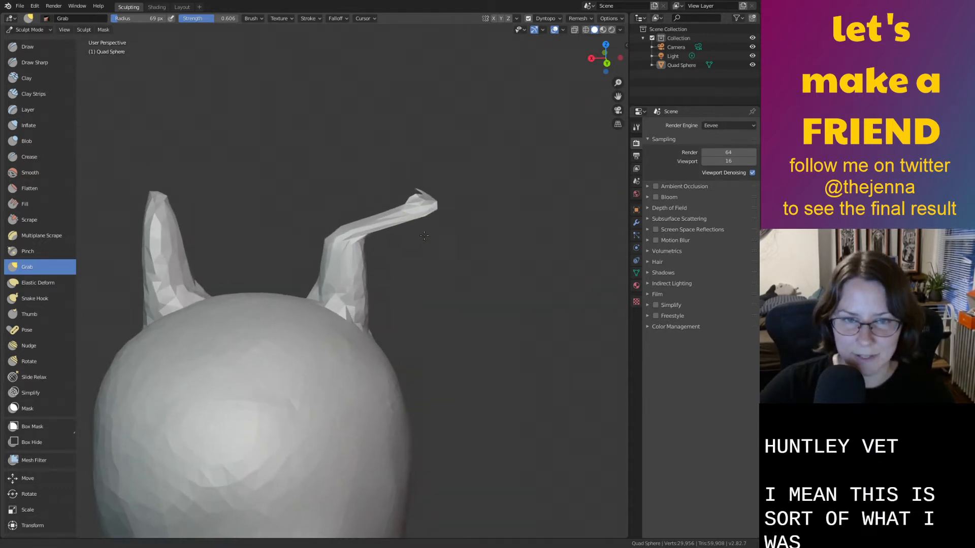
pyautogui.press('i')
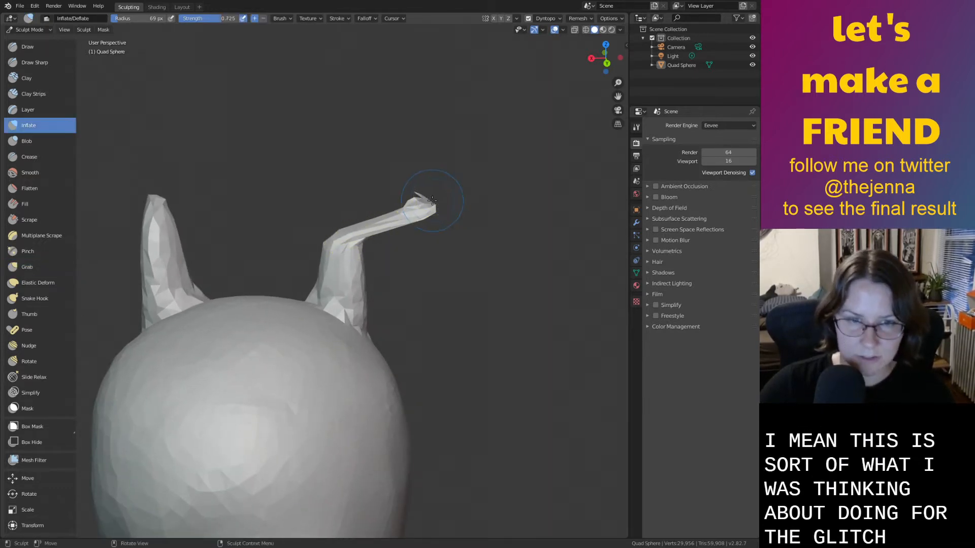
pyautogui.scroll(4, 436, 206)
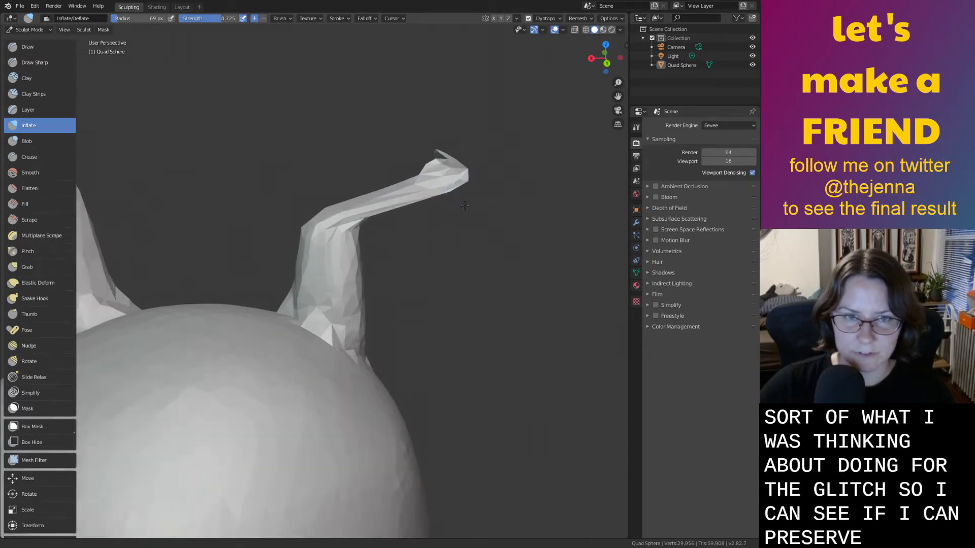
pyautogui.moveTo(412, 188); pyautogui.dragTo(412, 181)
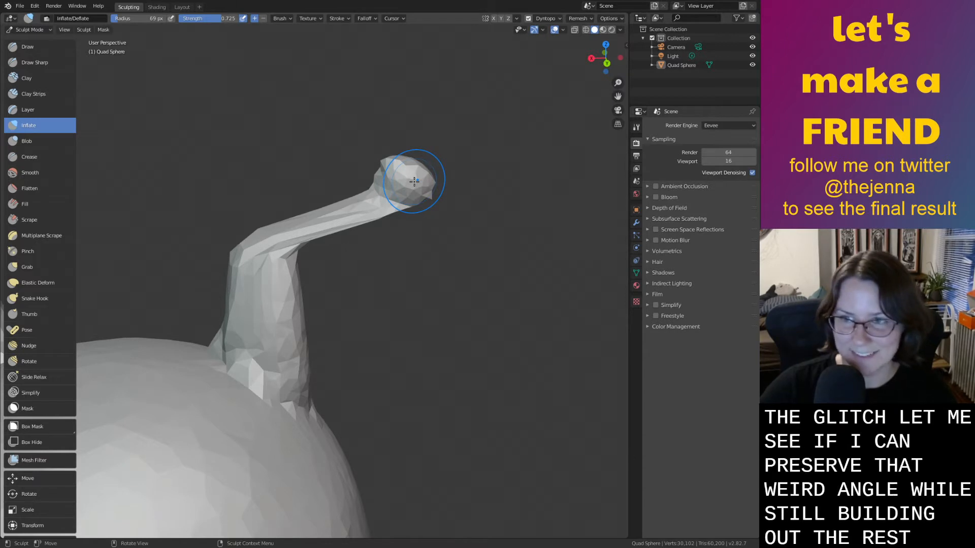
# Try to bend the branch's knob upward with the Grab brush, and undo the branch strokes.
pyautogui.scroll(-4, 413, 181)
pyautogui.press('g')
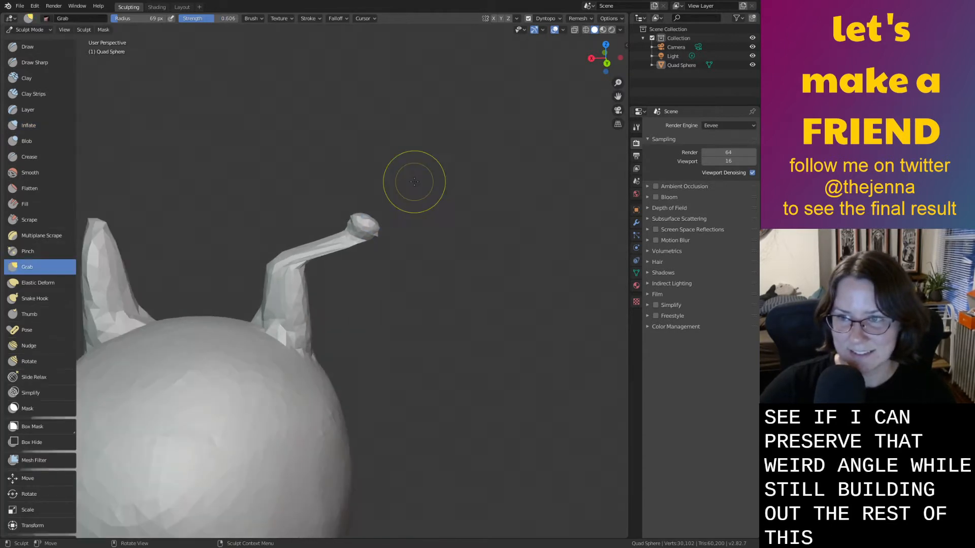
pyautogui.scroll(-2, 407, 183)
pyautogui.moveTo(348, 237); pyautogui.dragTo(348, 229)
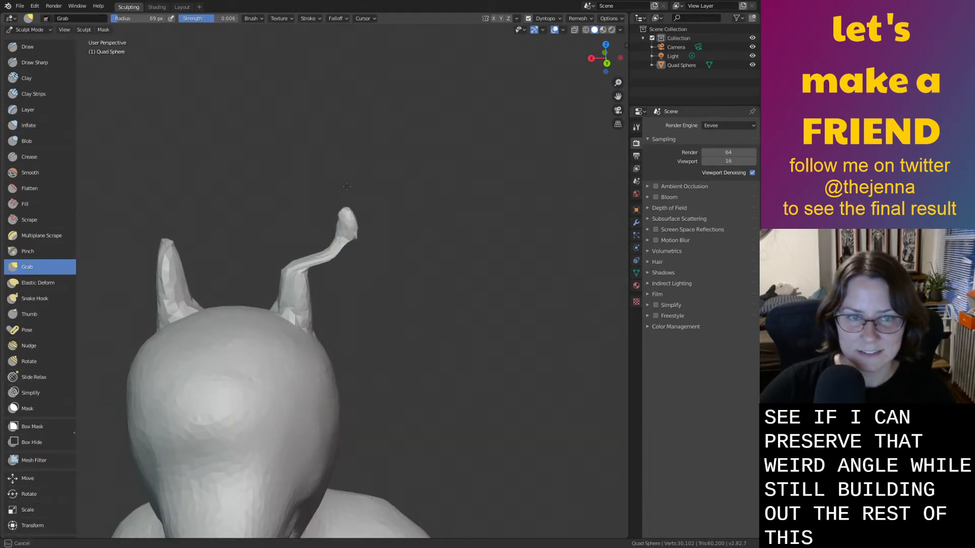
pyautogui.moveTo(347, 186); pyautogui.dragTo(346, 77)
pyautogui.hotkey('ctrl', 'z')
pyautogui.hotkey('ctrl', 'z')
pyautogui.hotkey('ctrl', 'z')
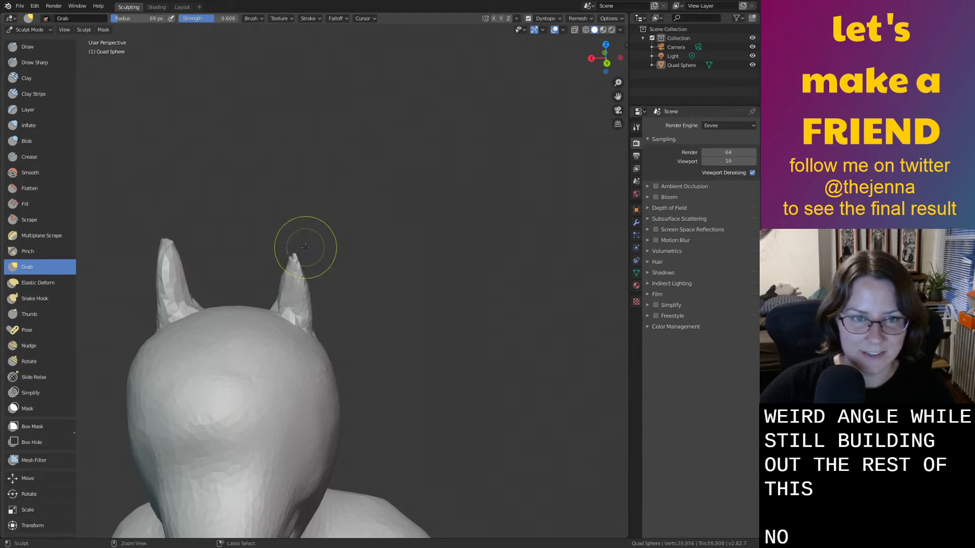
# Stretch the creature's left horn taller with Grab and thicken both horns front and back with Inflate.
pyautogui.moveTo(293, 259); pyautogui.dragTo(294, 246)
pyautogui.moveTo(291, 180); pyautogui.dragTo(291, 184)
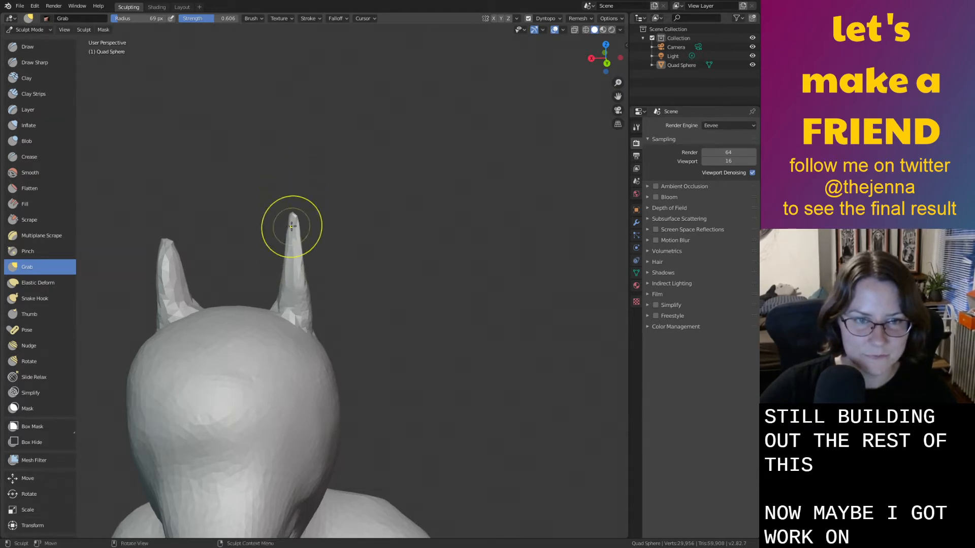
pyautogui.press('i')
pyautogui.scroll(3, 292, 224)
pyautogui.moveTo(294, 217); pyautogui.dragTo(299, 215)
pyautogui.moveTo(300, 215); pyautogui.dragTo(147, 217, button='middle')
pyautogui.moveTo(330, 208); pyautogui.dragTo(331, 258)
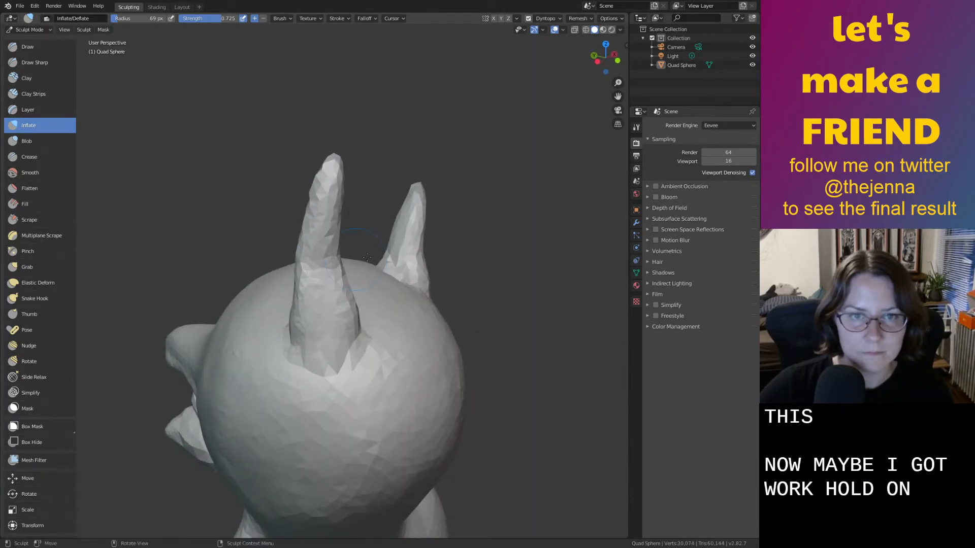
pyautogui.moveTo(411, 234); pyautogui.dragTo(422, 201)
pyautogui.moveTo(402, 239); pyautogui.dragTo(537, 221, button='middle')
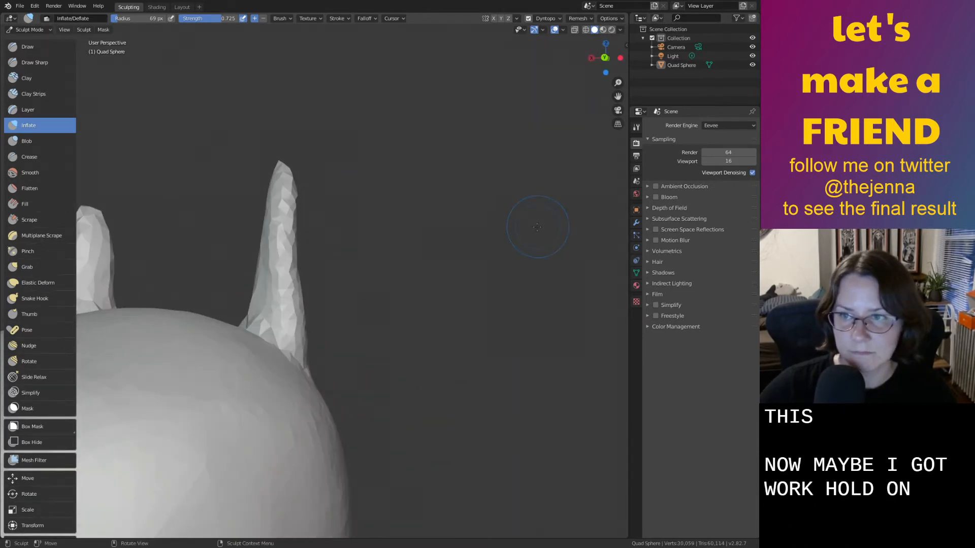
# Try to drag the thickened left horn's tip sideways with the Grab brush.
pyautogui.moveTo(438, 247)
pyautogui.keyDown('shift'); pyautogui.mouseDown(button='middle')
pyautogui.moveTo(494, 227)
pyautogui.moveTo(479, 234)
pyautogui.mouseUp(button='middle'); pyautogui.keyUp('shift')
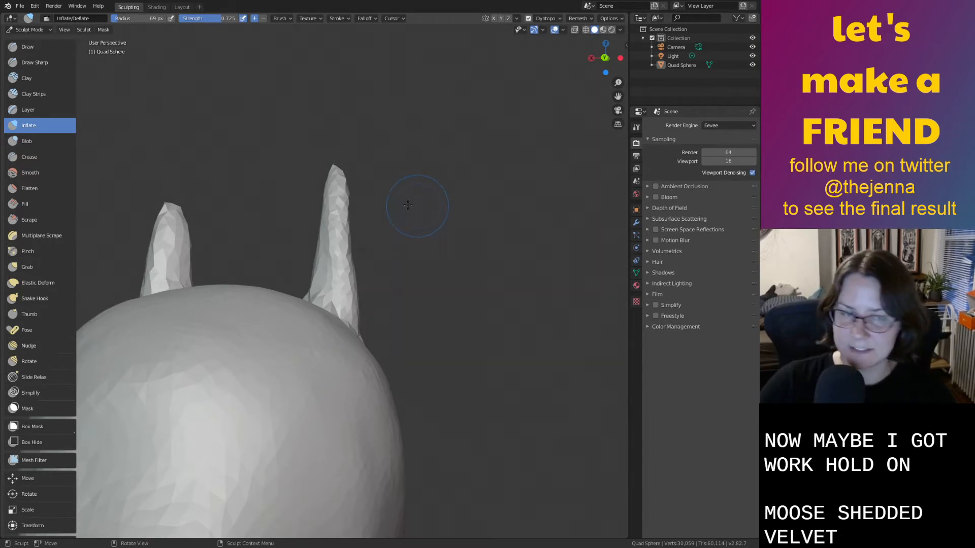
pyautogui.press('g')
pyautogui.scroll(-1, 343, 169)
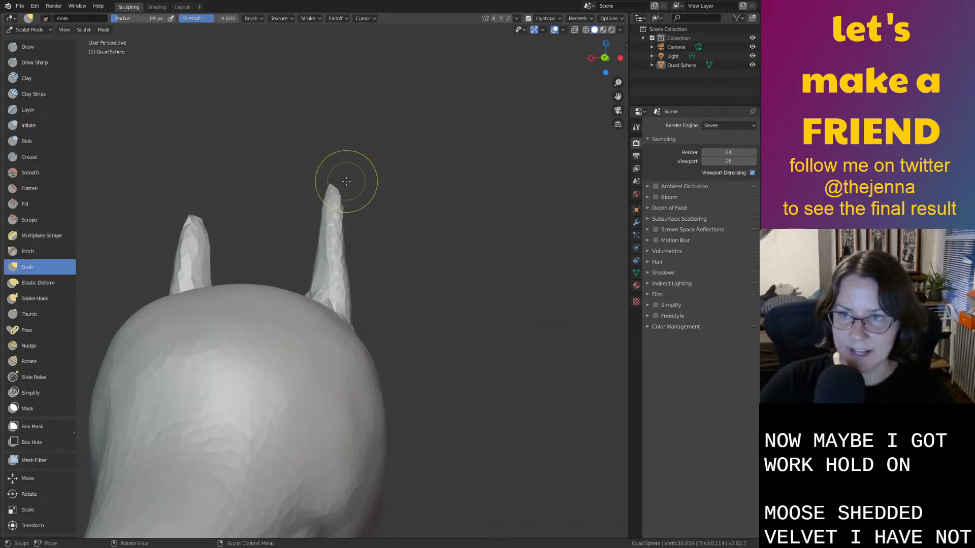
pyautogui.scroll(2, 346, 181)
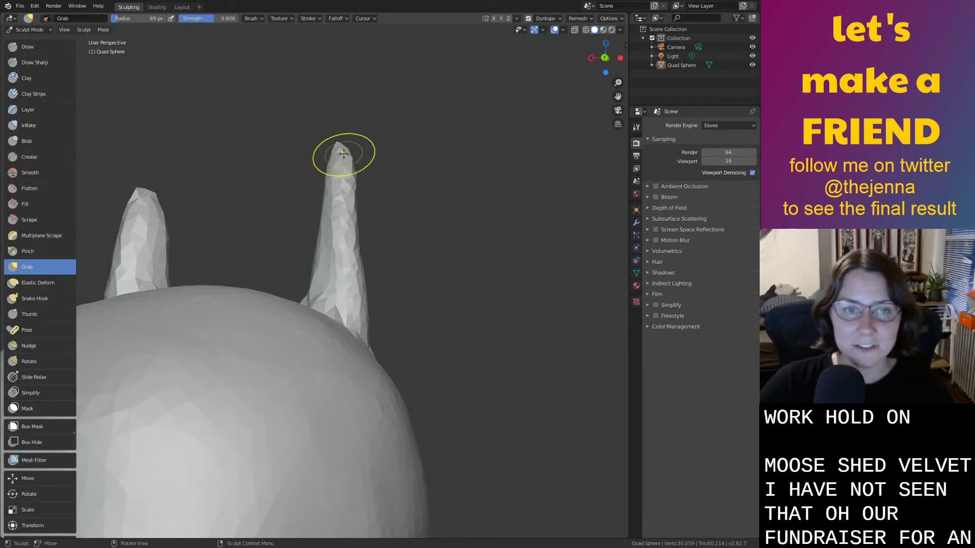
pyautogui.moveTo(341, 152); pyautogui.dragTo(487, 163)
pyautogui.hotkey('ctrl', 'z')
pyautogui.hotkey('ctrl', 'z')
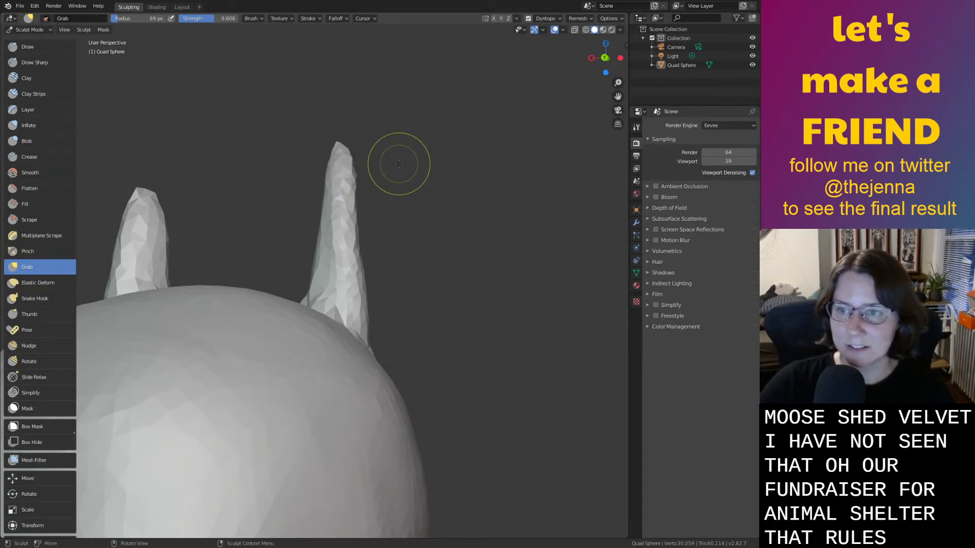
# Try to pull the creature's left horn tip sideways with Grab, then inflate and smooth it, and undo those strokes.
pyautogui.moveTo(399, 163); pyautogui.dragTo(414, 191, button='middle')
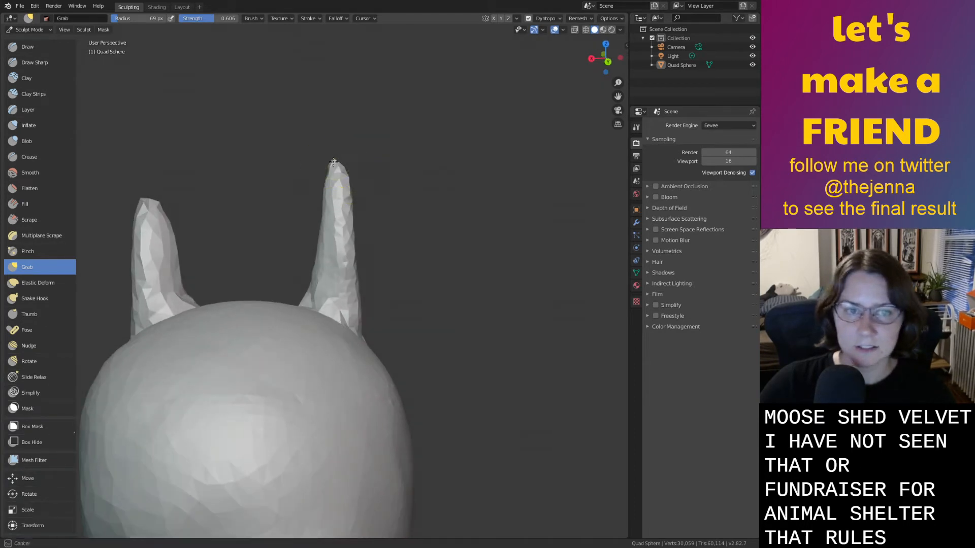
pyautogui.moveTo(376, 164); pyautogui.dragTo(486, 163)
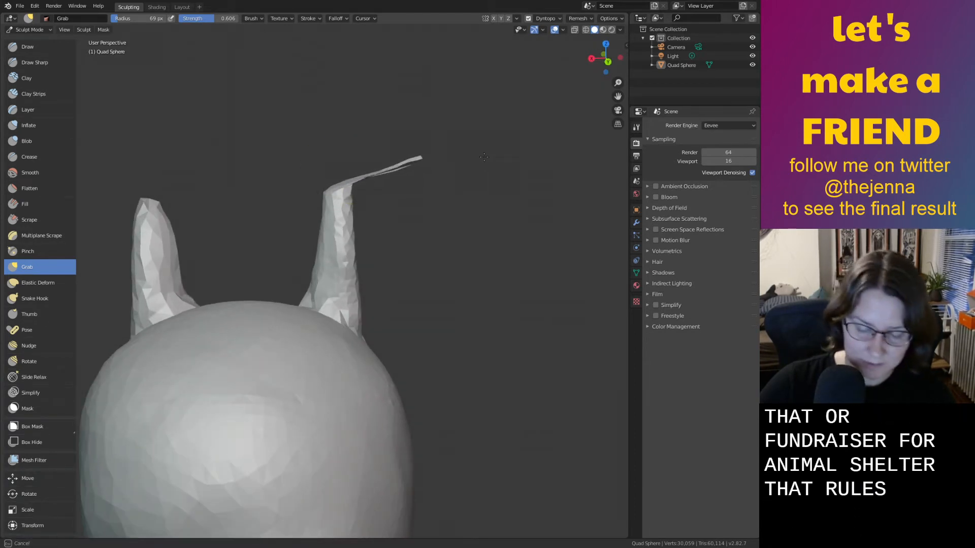
pyautogui.press('i')
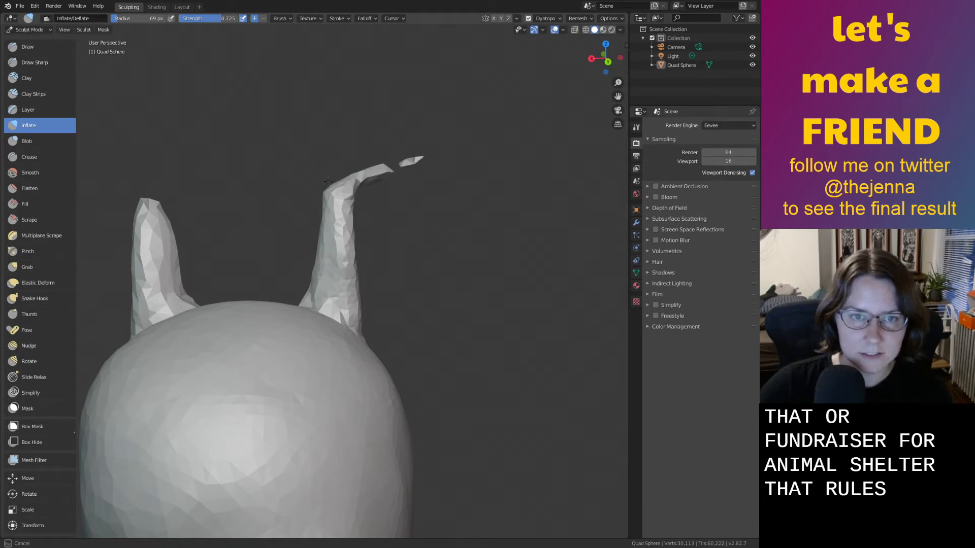
pyautogui.moveTo(331, 185)
pyautogui.mouseDown()
pyautogui.moveTo(428, 153)
pyautogui.moveTo(365, 173)
pyautogui.moveTo(396, 165)
pyautogui.mouseUp()
pyautogui.press('s')
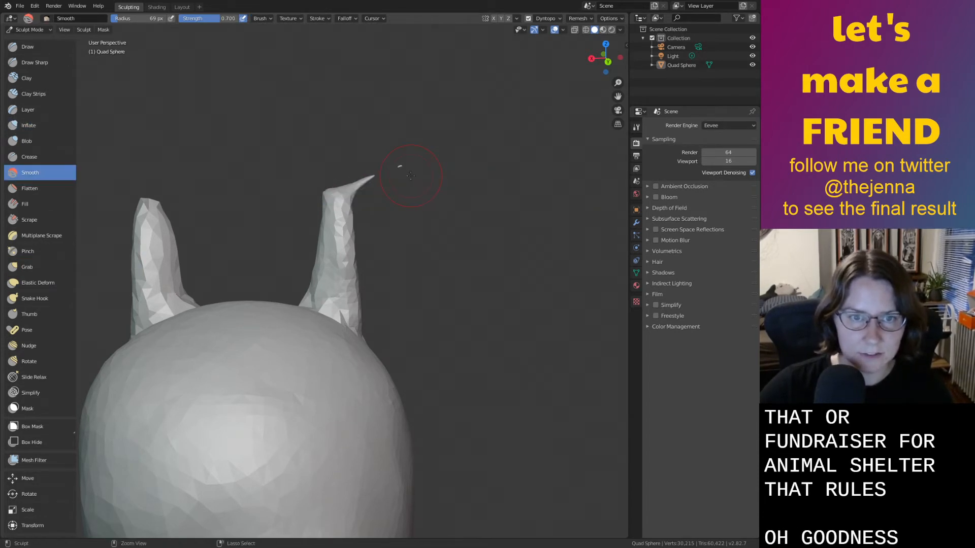
pyautogui.hotkey('ctrl', 'z')
pyautogui.hotkey('ctrl', 'z')
pyautogui.hotkey('ctrl', 'z')
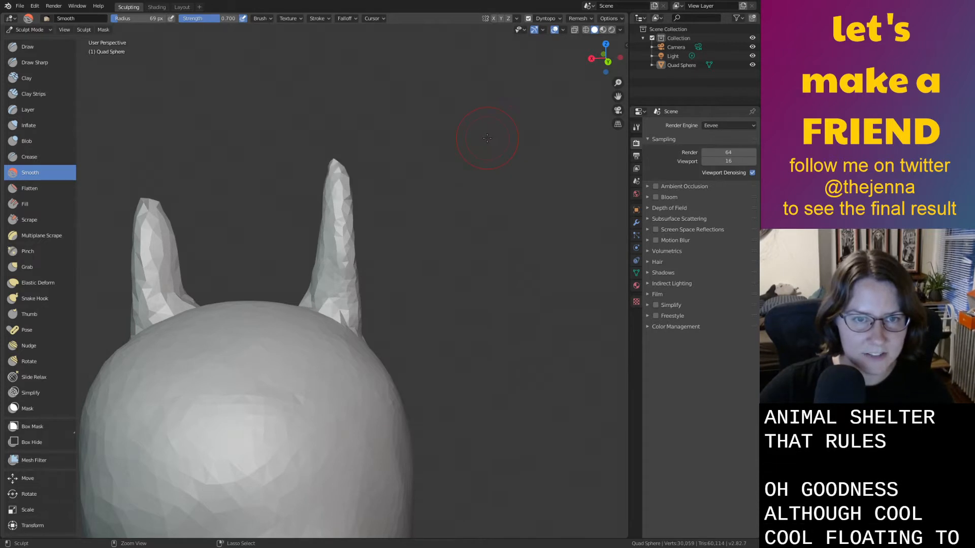
# Pull both horn tips outward with the Snake Hook brush, forming a long sideways branch on each side of the head.
pyautogui.moveTo(487, 142); pyautogui.dragTo(495, 170, button='middle')
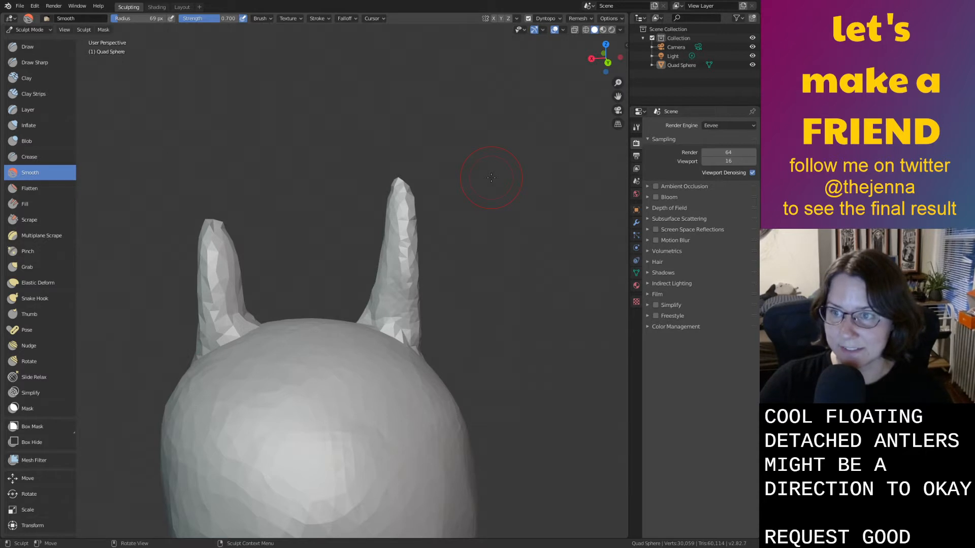
pyautogui.moveTo(491, 177); pyautogui.dragTo(229, 164, button='middle')
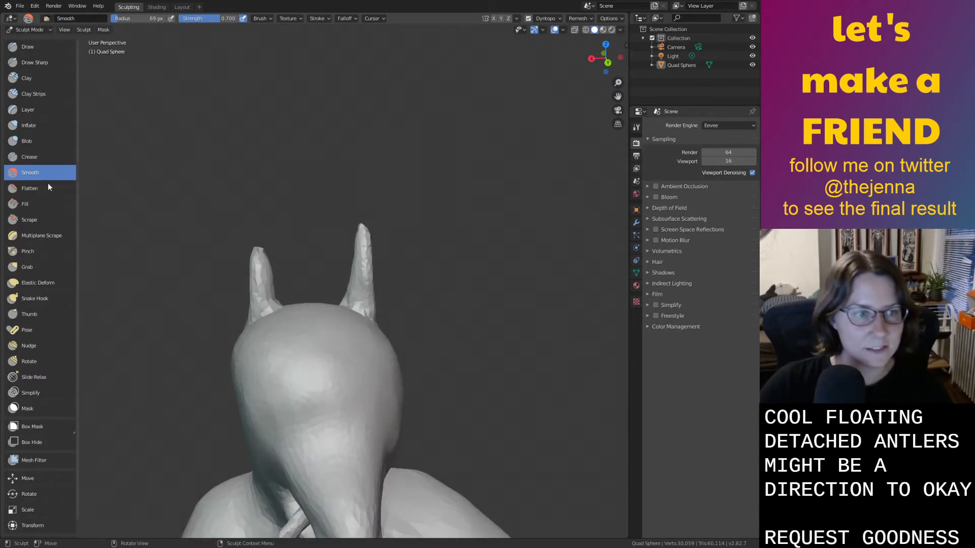
pyautogui.scroll(1, 254, 266)
pyautogui.click(25, 297)
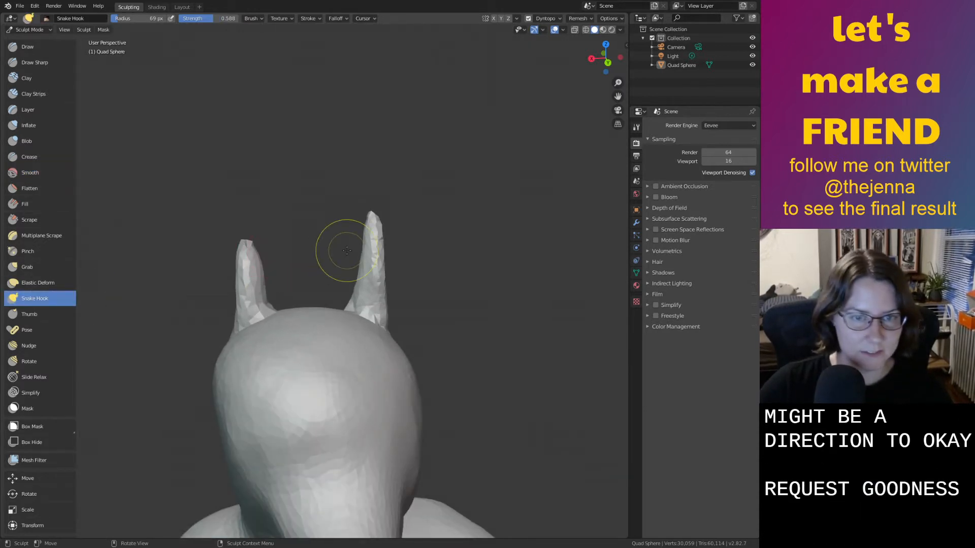
pyautogui.moveTo(371, 222); pyautogui.dragTo(434, 219)
pyautogui.moveTo(247, 245); pyautogui.dragTo(115, 246)
pyautogui.moveTo(420, 223)
pyautogui.mouseDown()
pyautogui.moveTo(511, 206)
pyautogui.moveTo(454, 215)
pyautogui.moveTo(472, 212)
pyautogui.mouseUp()
pyautogui.moveTo(421, 220); pyautogui.dragTo(482, 210)
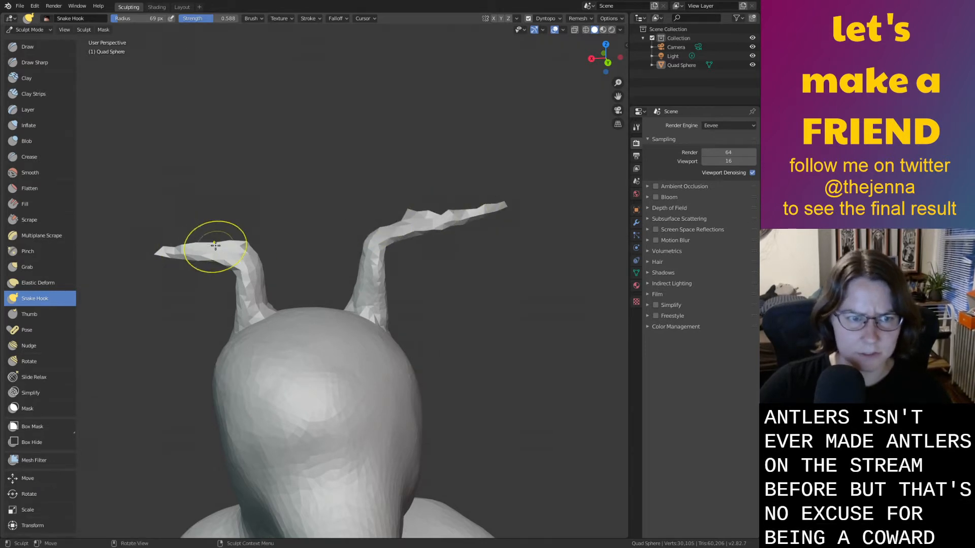
pyautogui.moveTo(215, 245); pyautogui.dragTo(122, 236)
pyautogui.keyDown('shift'); pyautogui.moveTo(224, 241); pyautogui.dragTo(331, 239, button='middle'); pyautogui.keyUp('shift')
pyautogui.moveTo(320, 252); pyautogui.dragTo(228, 246)
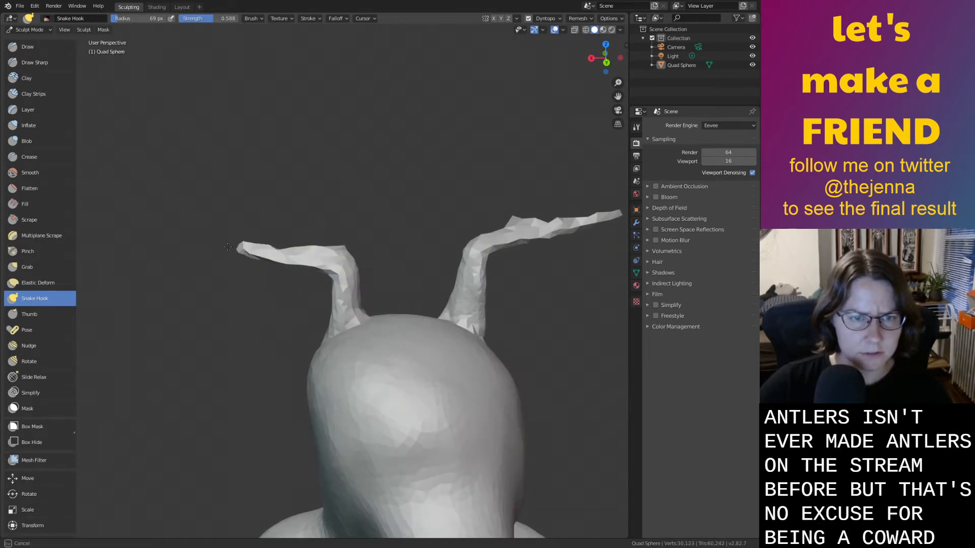
# Thicken the sideways branches of both antlers with the Inflate brush.
pyautogui.press('i')
pyautogui.moveTo(311, 252)
pyautogui.mouseDown()
pyautogui.moveTo(244, 249)
pyautogui.moveTo(325, 256)
pyautogui.mouseUp()
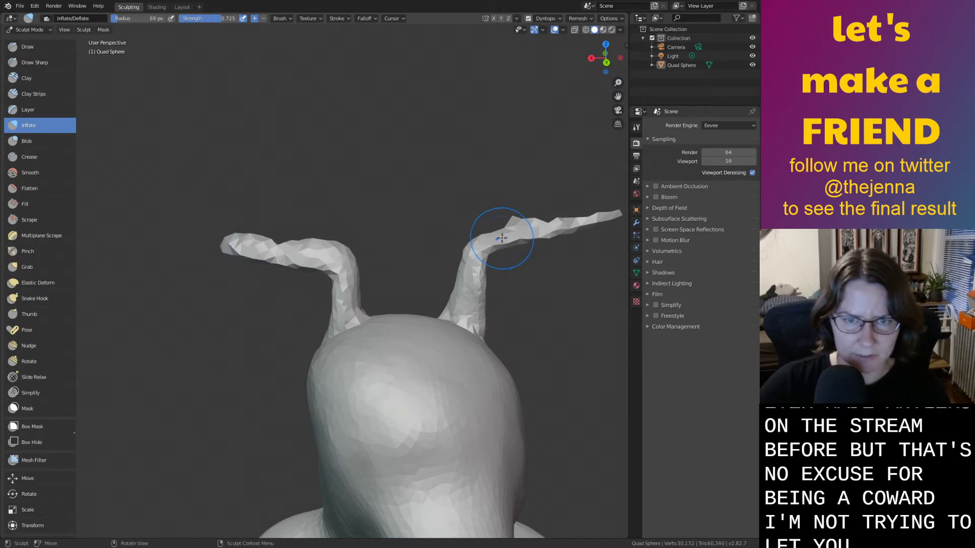
pyautogui.moveTo(587, 222)
pyautogui.mouseDown()
pyautogui.moveTo(473, 237)
pyautogui.moveTo(591, 219)
pyautogui.moveTo(472, 228)
pyautogui.mouseUp()
# Try to smooth the creature's right antler branch, and undo the stroke.
pyautogui.hotkey('shift', 's')
pyautogui.moveTo(311, 249); pyautogui.dragTo(238, 244)
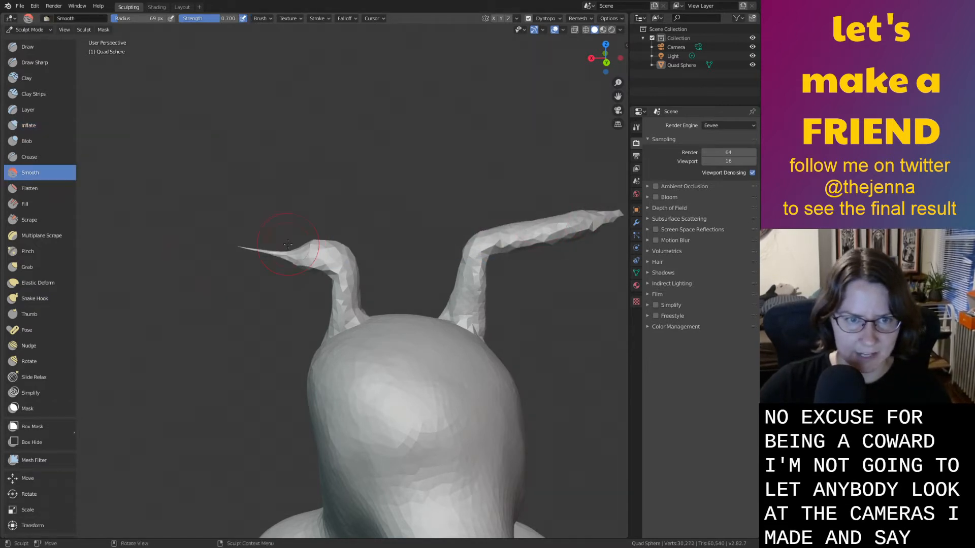
pyautogui.hotkey('ctrl', 'z')
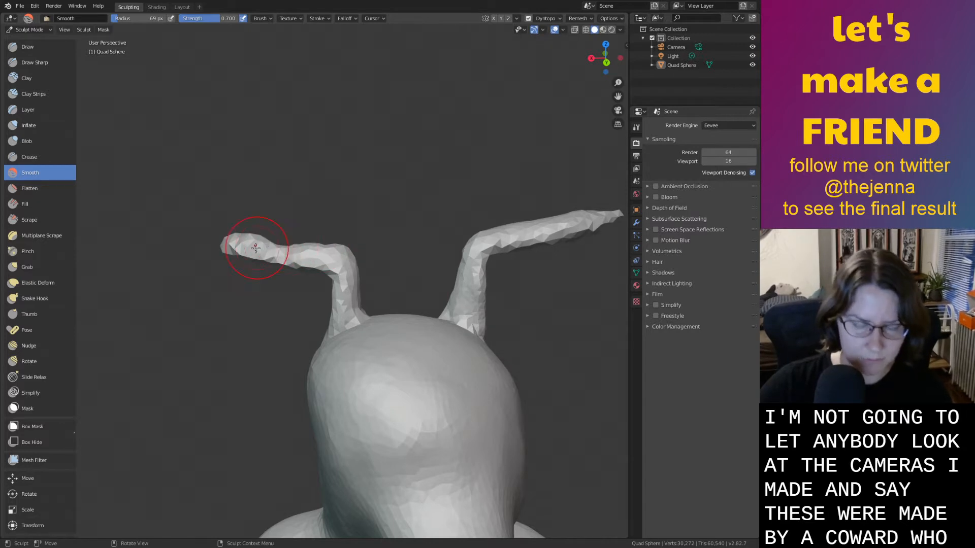
# Raise the outer ends of both antlers diagonally up and outward with the Grab brush.
pyautogui.press('i')
pyautogui.press('g')
pyautogui.scroll(-3, 239, 249)
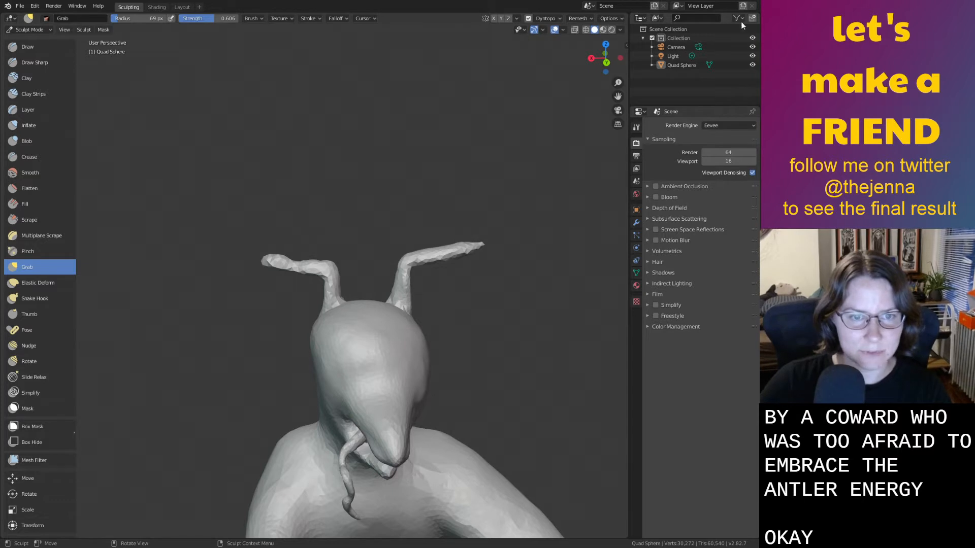
pyautogui.moveTo(246, 261); pyautogui.dragTo(175, 171)
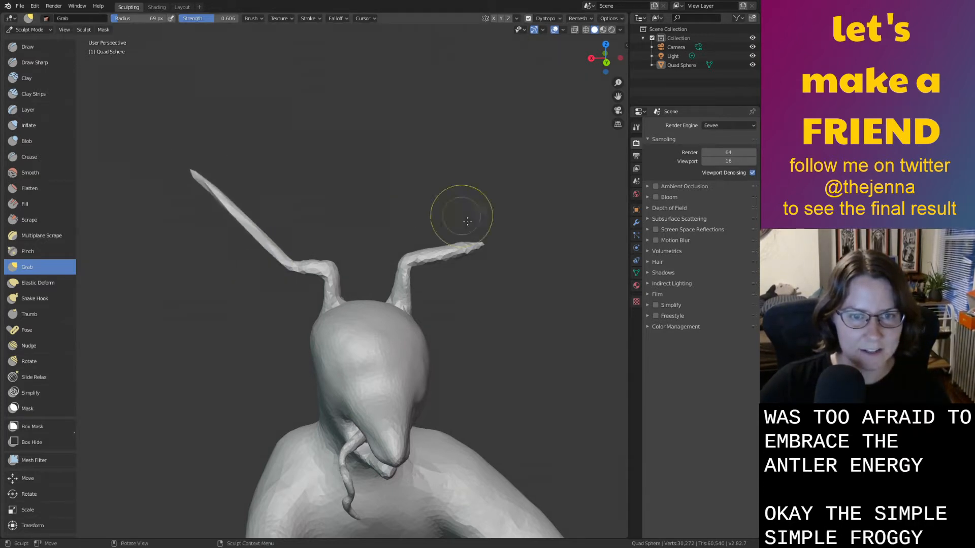
pyautogui.moveTo(475, 247)
pyautogui.mouseDown()
pyautogui.moveTo(502, 180)
pyautogui.moveTo(440, 241)
pyautogui.moveTo(451, 241)
pyautogui.mouseUp()
# Thicken the raised diagonal ends of both antlers with the Inflate brush.
pyautogui.press('i')
pyautogui.moveTo(300, 266); pyautogui.dragTo(271, 253)
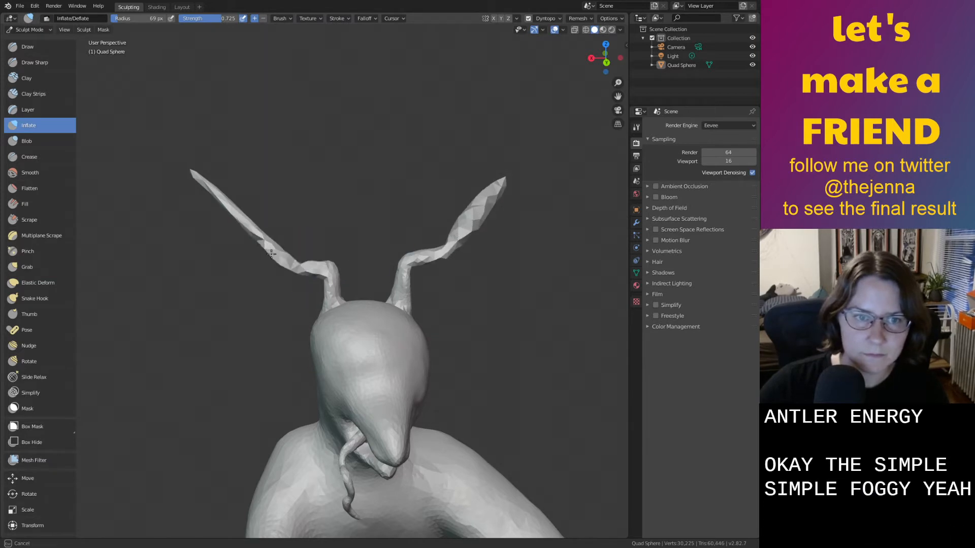
pyautogui.moveTo(242, 210)
pyautogui.mouseDown()
pyautogui.moveTo(322, 269)
pyautogui.moveTo(268, 235)
pyautogui.mouseUp()
# Smooth the inflated diagonal ends of both antlers into slimmer, more even shafts, undoing a misjudged stroke.
pyautogui.hotkey('shift', 's')
pyautogui.moveTo(221, 193); pyautogui.dragTo(269, 225)
pyautogui.hotkey('ctrl', 'z')
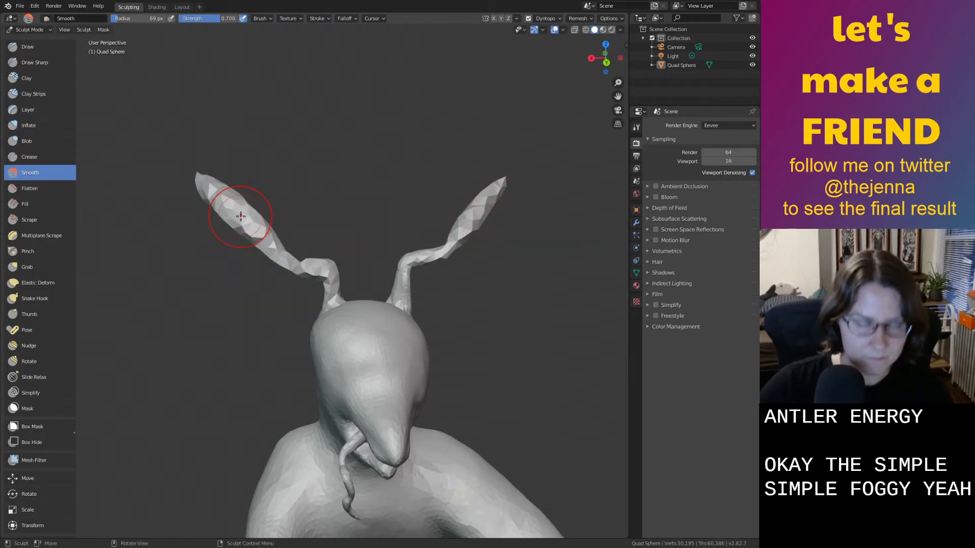
pyautogui.moveTo(210, 190); pyautogui.dragTo(255, 221)
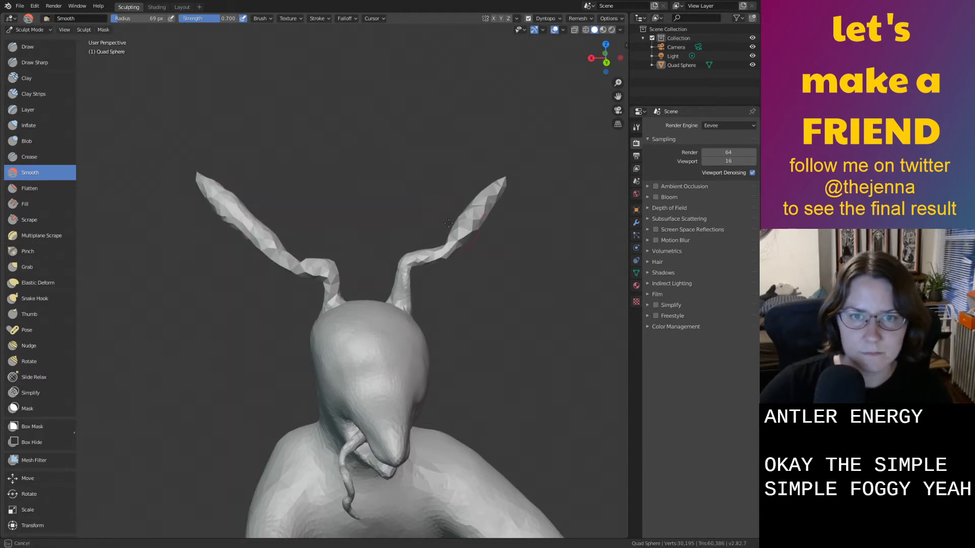
pyautogui.moveTo(448, 223); pyautogui.dragTo(486, 193)
pyautogui.keyDown('shift'); pyautogui.moveTo(522, 185); pyautogui.dragTo(530, 216, button='middle'); pyautogui.keyUp('shift')
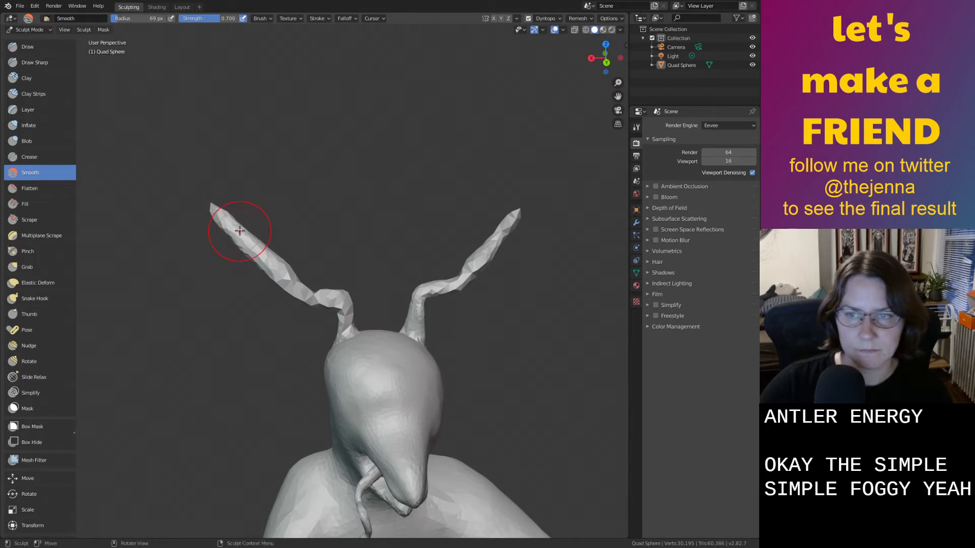
# Thicken the lower bend of the creature's right antler with Inflate and switch to smoothing it.
pyautogui.moveTo(422, 221); pyautogui.dragTo(421, 198, button='middle')
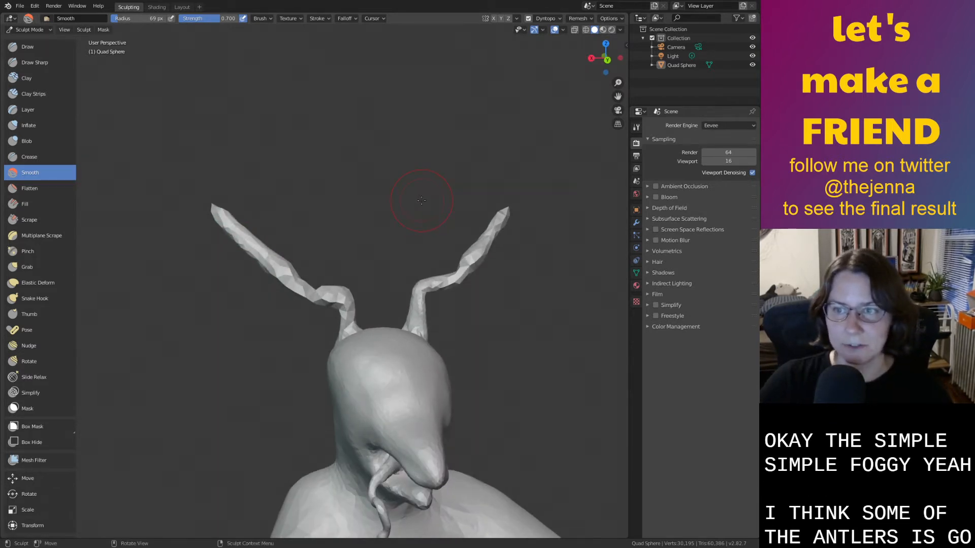
pyautogui.press('i')
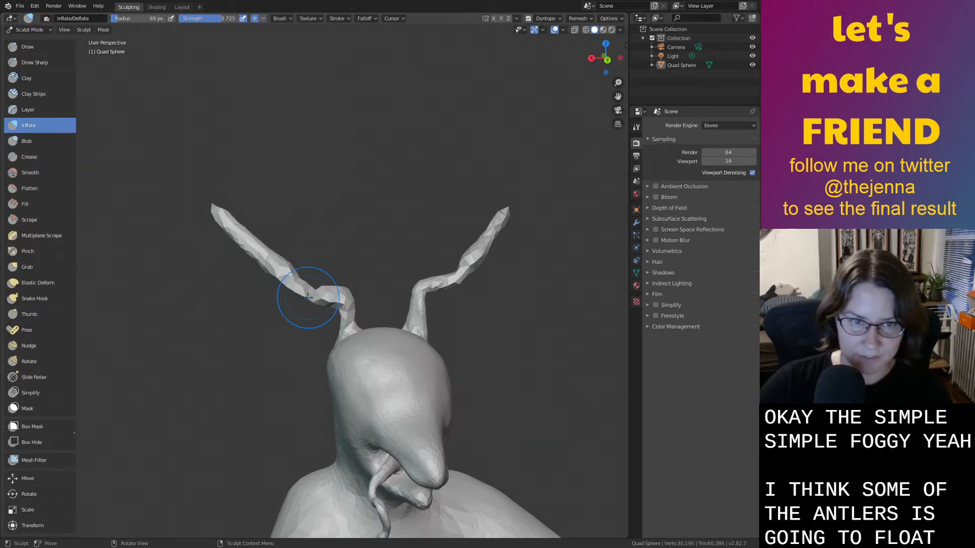
pyautogui.moveTo(307, 298)
pyautogui.mouseDown()
pyautogui.moveTo(324, 296)
pyautogui.moveTo(292, 275)
pyautogui.mouseUp()
pyautogui.press('s')
# Pull a short upward tine from the creature's right antler bend with Snake Hook, and try a matching one on the left antler.
pyautogui.scroll(3, 321, 282)
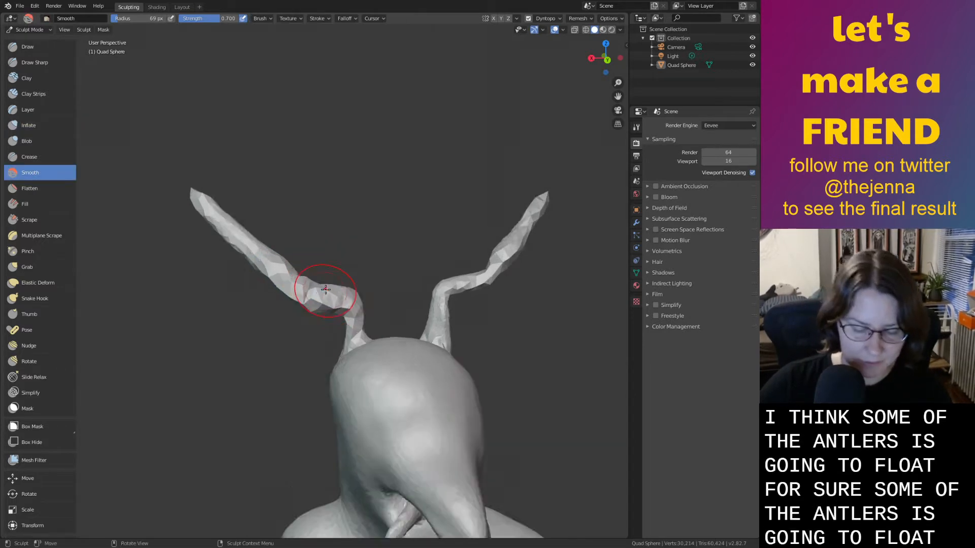
pyautogui.click(49, 296)
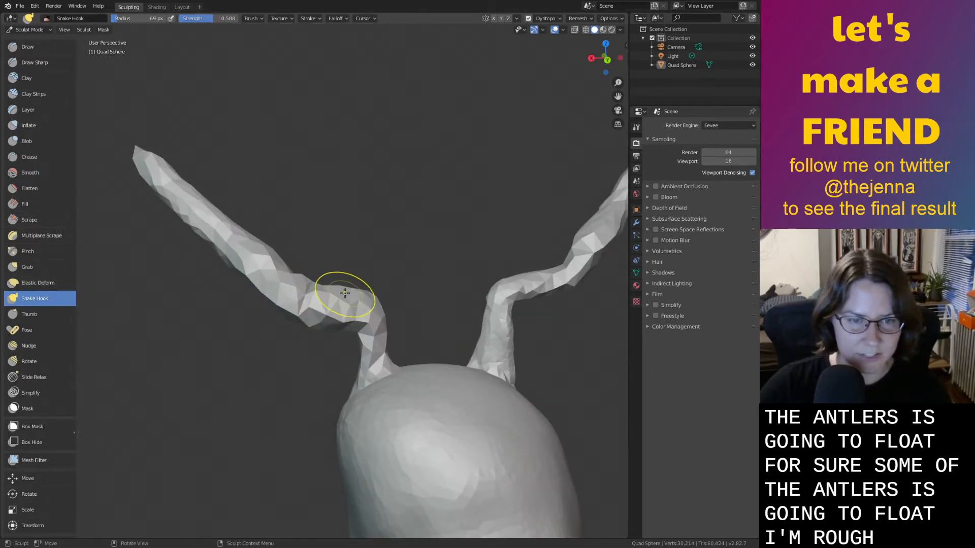
pyautogui.moveTo(345, 277); pyautogui.dragTo(338, 255)
pyautogui.moveTo(520, 276); pyautogui.dragTo(505, 160)
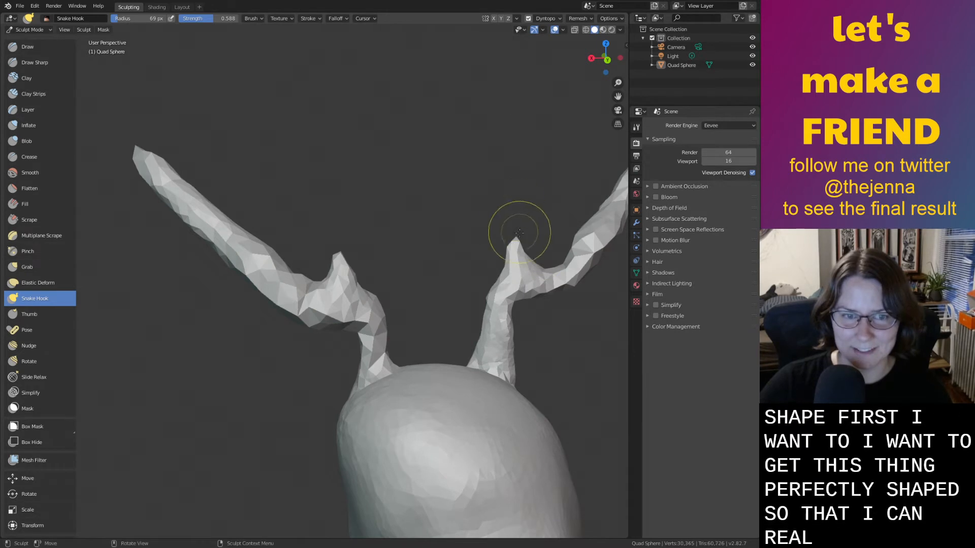
pyautogui.moveTo(516, 224)
pyautogui.mouseDown()
pyautogui.moveTo(537, 289)
pyautogui.moveTo(555, 298)
pyautogui.mouseUp()
# Pull an outward tine from the outer bend of the creature's left antler with Snake Hook and thicken both antlers with Inflate.
pyautogui.keyDown('shift'); pyautogui.moveTo(555, 298); pyautogui.dragTo(480, 267, button='middle'); pyautogui.keyUp('shift')
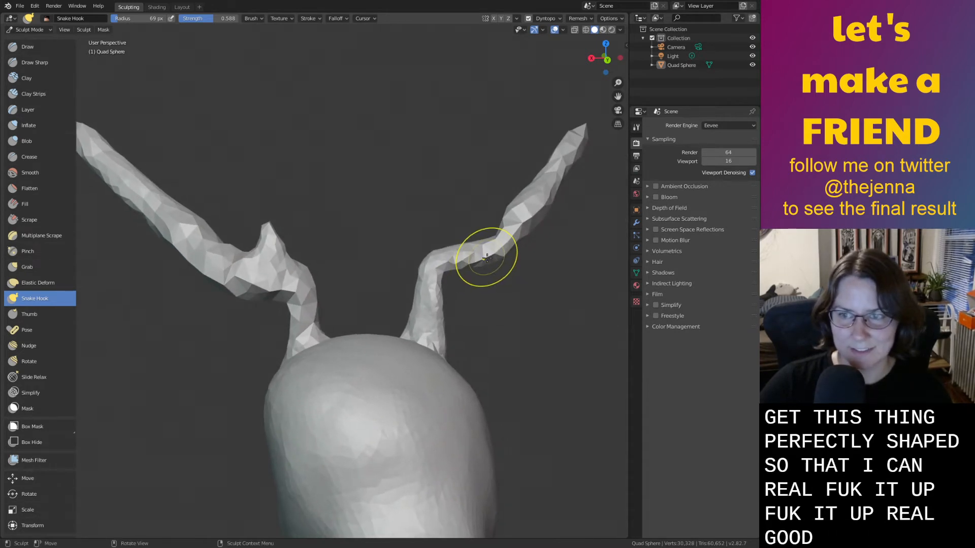
pyautogui.moveTo(483, 256); pyautogui.dragTo(568, 295)
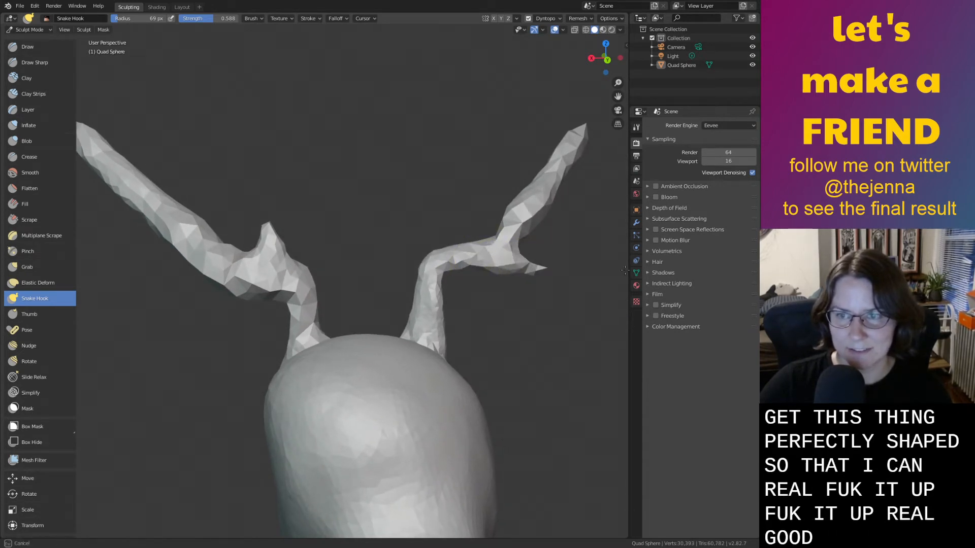
pyautogui.moveTo(624, 270)
pyautogui.mouseDown()
pyautogui.moveTo(496, 262)
pyautogui.moveTo(498, 231)
pyautogui.moveTo(570, 145)
pyautogui.moveTo(472, 252)
pyautogui.moveTo(568, 260)
pyautogui.moveTo(482, 251)
pyautogui.moveTo(551, 190)
pyautogui.moveTo(503, 213)
pyautogui.moveTo(422, 327)
pyautogui.moveTo(437, 257)
pyautogui.mouseUp()
pyautogui.press('i')
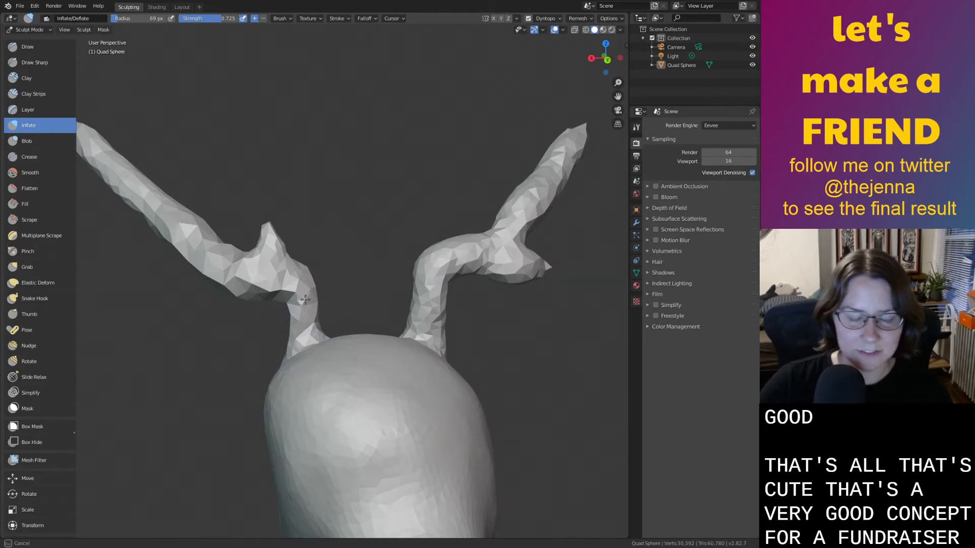
pyautogui.moveTo(305, 300); pyautogui.dragTo(260, 225)
# Stretch the right antler's upward tine taller with Grab, then inflate it and smooth the antler around its base.
pyautogui.press('g')
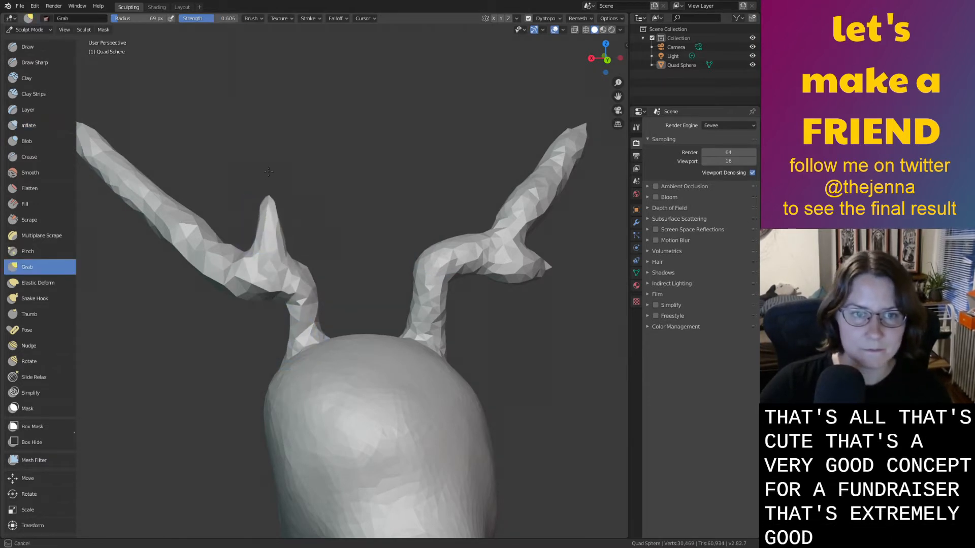
pyautogui.moveTo(271, 120); pyautogui.dragTo(270, 118)
pyautogui.press('i')
pyautogui.moveTo(260, 235)
pyautogui.mouseDown()
pyautogui.moveTo(271, 193)
pyautogui.moveTo(186, 228)
pyautogui.mouseUp()
pyautogui.hotkey('shift', 's')
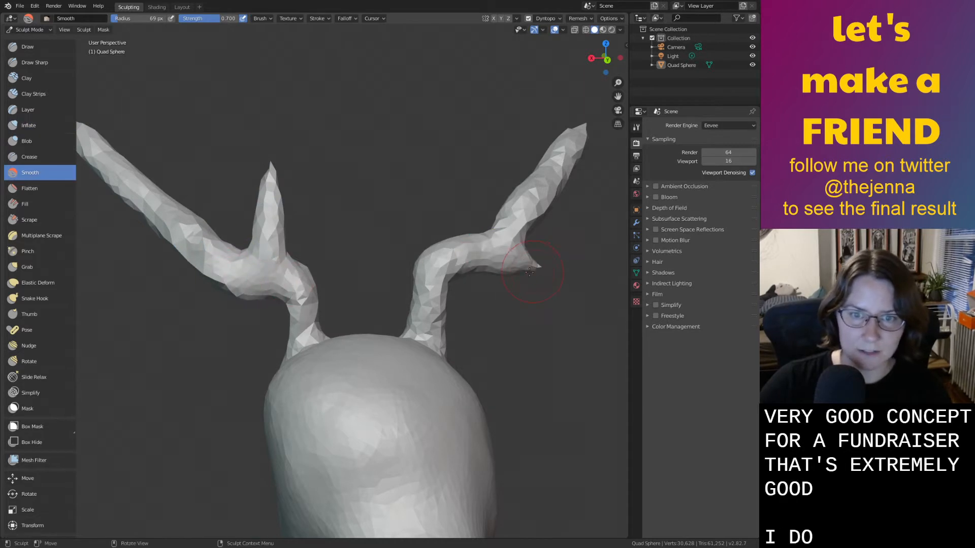
# Extend the outward tine on the creature's left antler with the Grab brush.
pyautogui.press('g')
pyautogui.moveTo(534, 262)
pyautogui.mouseDown()
pyautogui.moveTo(537, 233)
pyautogui.moveTo(523, 216)
pyautogui.moveTo(565, 145)
pyautogui.moveTo(420, 293)
pyautogui.mouseUp()
pyautogui.hotkey('shift', 's')
# Thicken the long diagonal shaft of the creature's right antler with Inflate and smooth it toward a pointed tip.
pyautogui.moveTo(300, 326); pyautogui.dragTo(359, 297, button='middle')
pyautogui.moveTo(358, 297); pyautogui.dragTo(222, 180)
pyautogui.press('i')
pyautogui.hotkey('shift', 's')
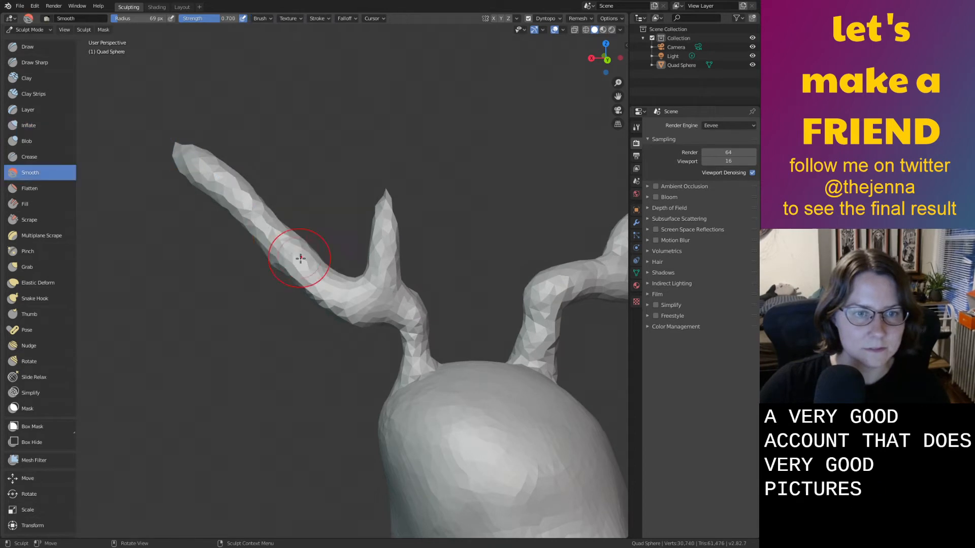
pyautogui.moveTo(293, 261); pyautogui.dragTo(182, 139)
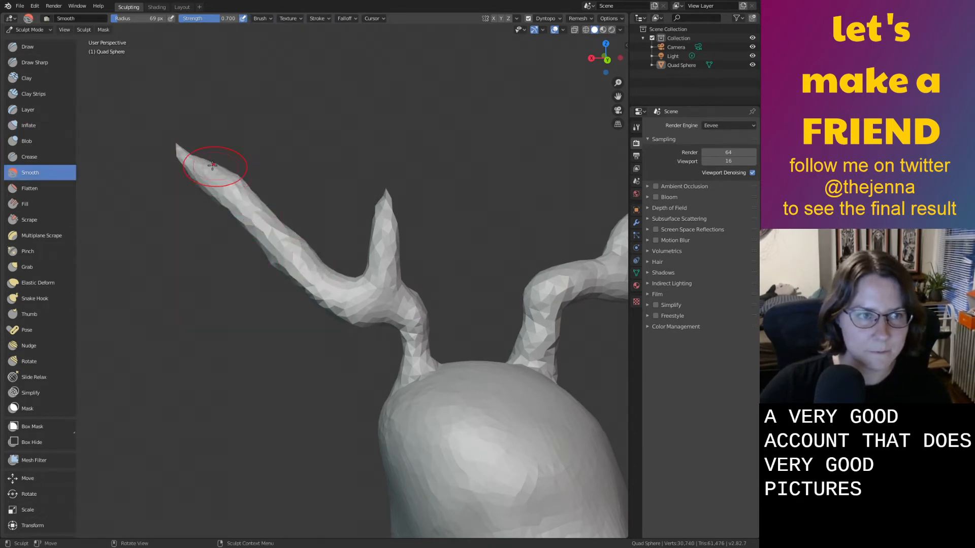
# Pull a second tine from the underside of the right antler's tip with Snake Hook, then inflate and smooth the fork.
pyautogui.click(41, 298)
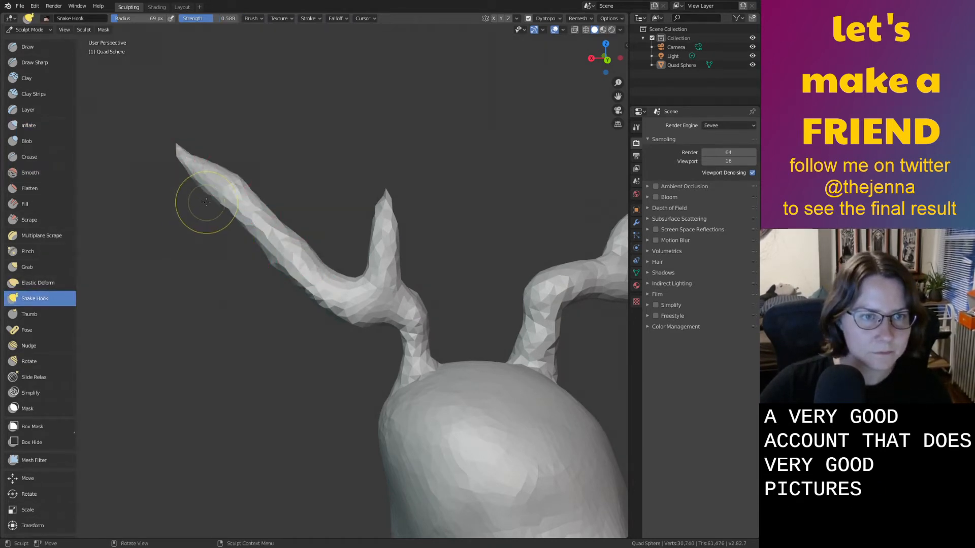
pyautogui.moveTo(210, 197); pyautogui.dragTo(297, 192, button='middle')
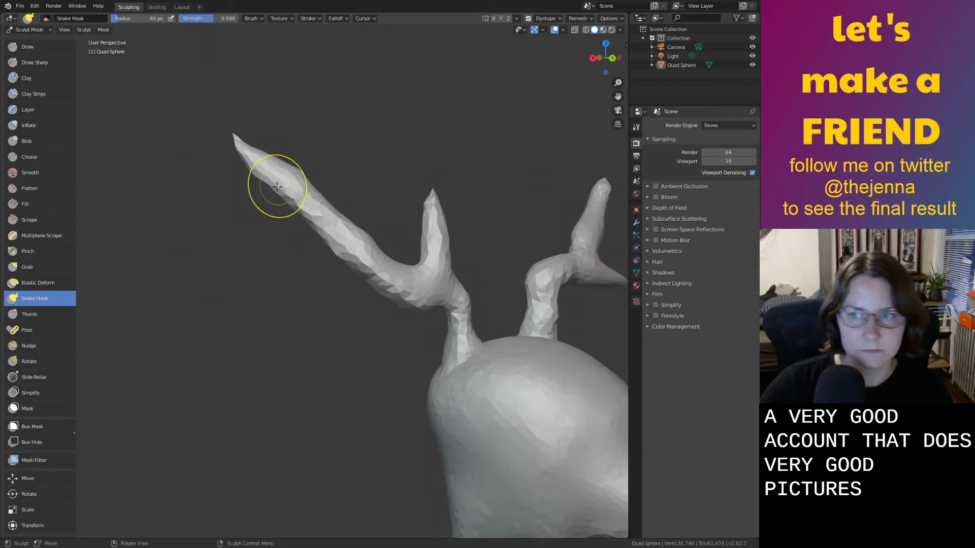
pyautogui.moveTo(246, 203); pyautogui.dragTo(181, 233)
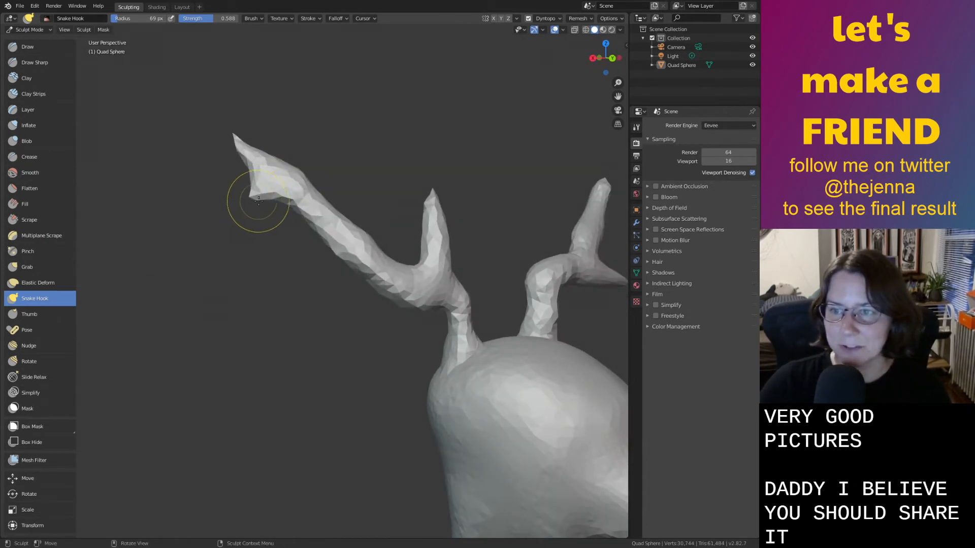
pyautogui.moveTo(264, 197)
pyautogui.mouseDown()
pyautogui.moveTo(187, 217)
pyautogui.moveTo(236, 199)
pyautogui.mouseUp()
pyautogui.press('i')
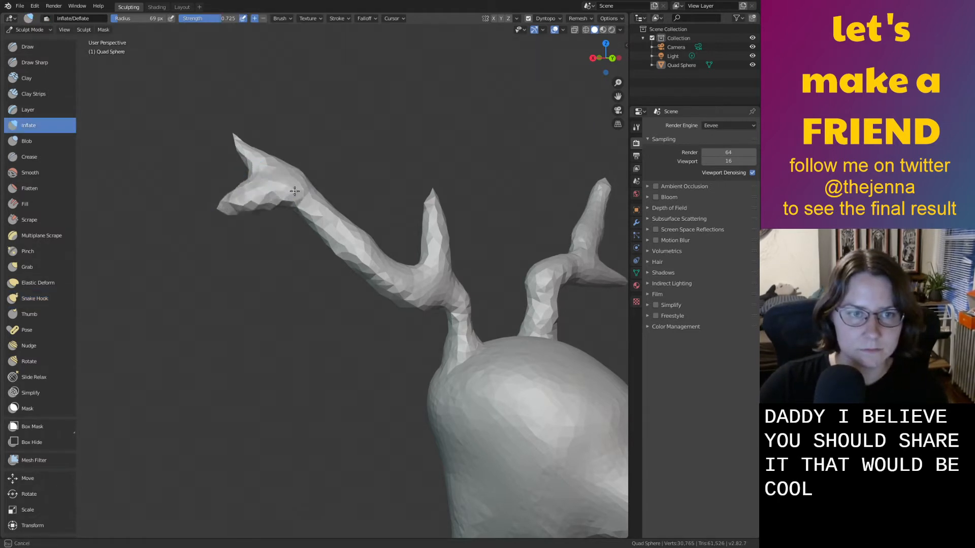
pyautogui.moveTo(239, 135)
pyautogui.mouseDown()
pyautogui.moveTo(264, 150)
pyautogui.moveTo(247, 160)
pyautogui.moveTo(261, 174)
pyautogui.moveTo(292, 180)
pyautogui.mouseUp()
pyautogui.press('s')
pyautogui.keyDown('shift'); pyautogui.moveTo(285, 177); pyautogui.dragTo(300, 195, button='middle'); pyautogui.keyUp('shift')
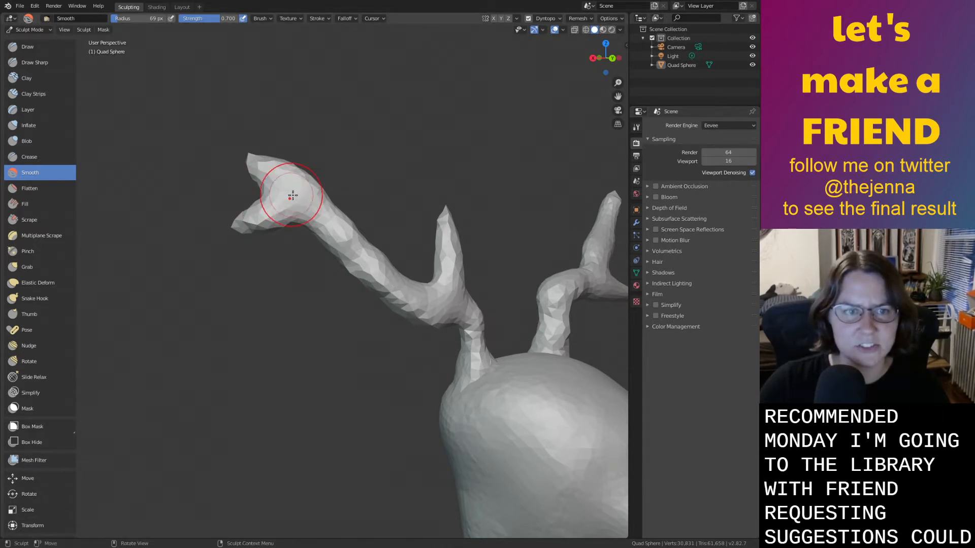
# Stretch both tines of the right antler's end fork outward with Grab.
pyautogui.press('g')
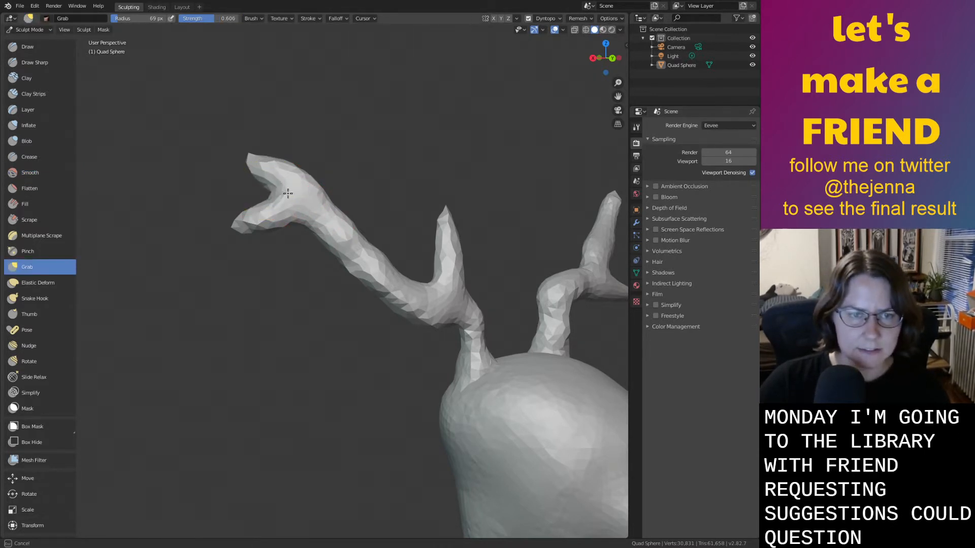
pyautogui.moveTo(259, 203); pyautogui.dragTo(178, 223)
pyautogui.moveTo(257, 146); pyautogui.dragTo(174, 119)
pyautogui.hotkey('shift', 's')
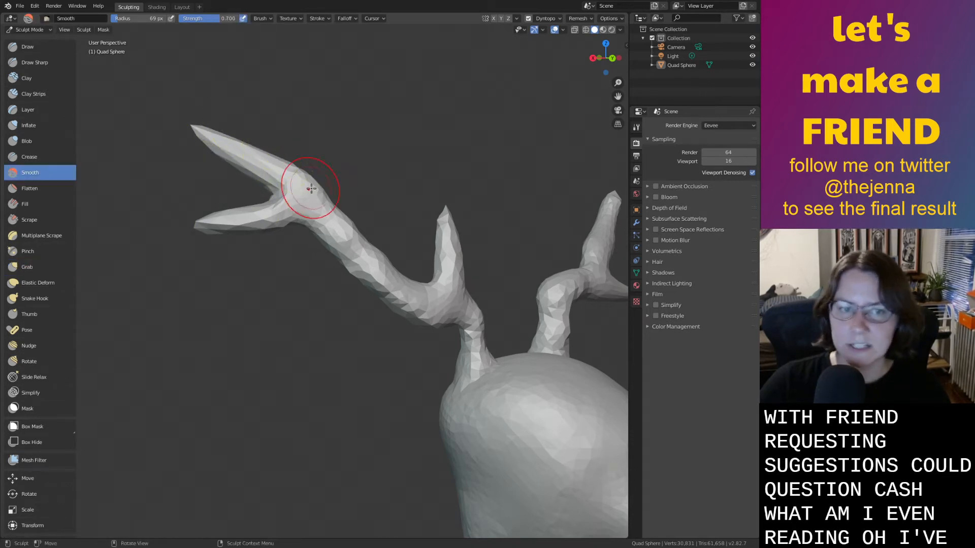
# Thicken the right antler's two fork tines with Inflate, smooth them, and save the file.
pyautogui.press('i')
pyautogui.moveTo(217, 142); pyautogui.dragTo(276, 170)
pyautogui.moveTo(285, 206)
pyautogui.mouseDown()
pyautogui.moveTo(246, 214)
pyautogui.moveTo(298, 218)
pyautogui.moveTo(204, 228)
pyautogui.moveTo(281, 220)
pyautogui.mouseUp()
pyautogui.hotkey('shift', 's')
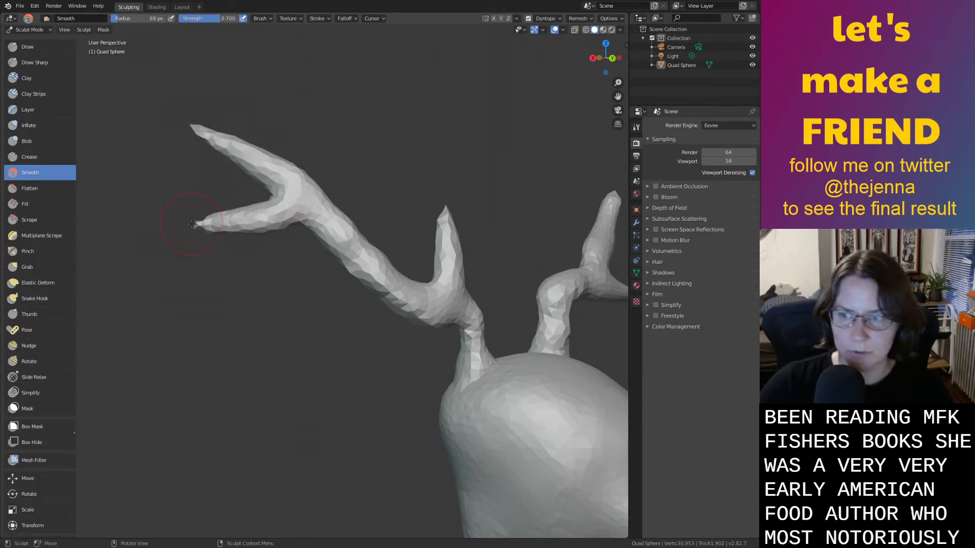
pyautogui.hotkey('ctrl', 's')
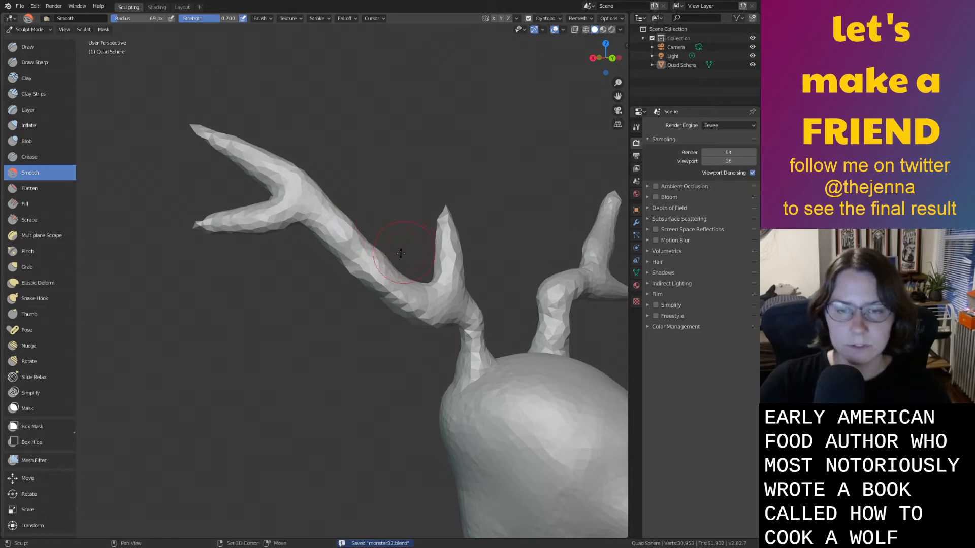
# Examine the creature's left antler up close from its outward tine to the shaft's tip, saving the file.
pyautogui.moveTo(400, 253)
pyautogui.keyDown('shift'); pyautogui.mouseDown(button='middle')
pyautogui.moveTo(263, 230)
pyautogui.moveTo(434, 264)
pyautogui.moveTo(401, 273)
pyautogui.moveTo(335, 261)
pyautogui.moveTo(303, 282)
pyautogui.moveTo(316, 277)
pyautogui.mouseUp(button='middle'); pyautogui.keyUp('shift')
pyautogui.scroll(-4, 428, 264)
pyautogui.scroll(6, 400, 273)
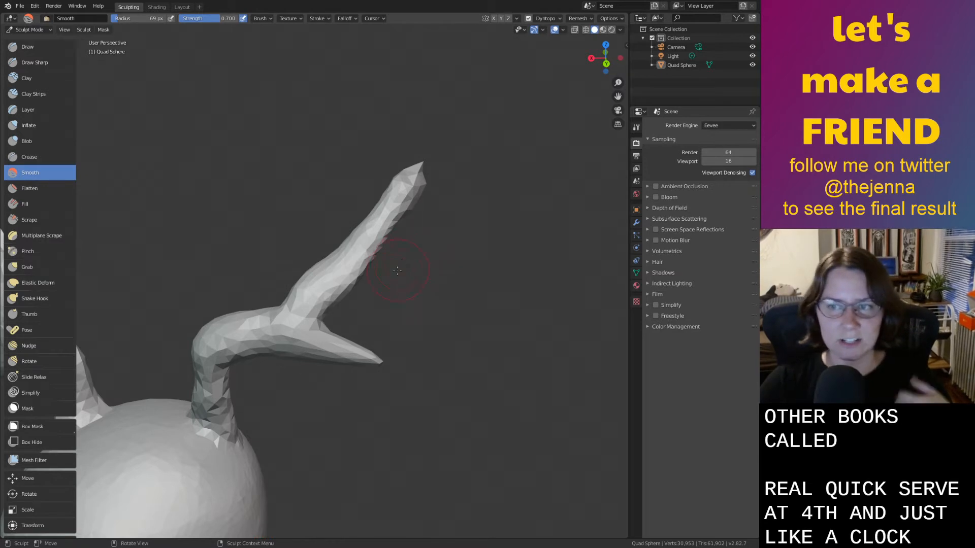
pyautogui.moveTo(397, 270)
pyautogui.mouseDown(button='middle')
pyautogui.moveTo(350, 282)
pyautogui.moveTo(446, 322)
pyautogui.moveTo(368, 310)
pyautogui.moveTo(424, 306)
pyautogui.mouseUp(button='middle')
pyautogui.scroll(3, 383, 309)
pyautogui.hotkey('ctrl', 's')
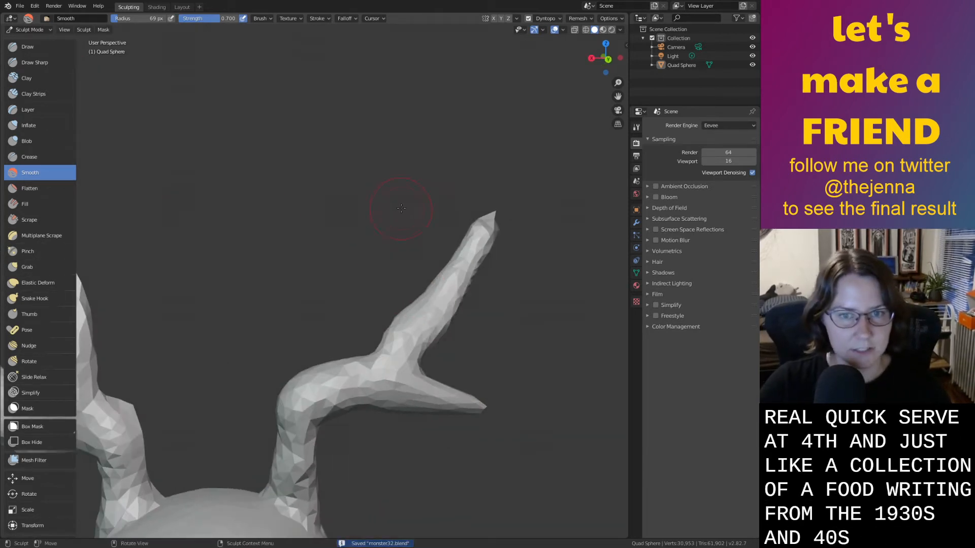
pyautogui.scroll(4, 365, 218)
pyautogui.keyDown('shift'); pyautogui.moveTo(365, 219); pyautogui.dragTo(304, 203, button='middle'); pyautogui.keyUp('shift')
pyautogui.keyDown('shift'); pyautogui.moveTo(305, 277); pyautogui.dragTo(446, 284, button='middle'); pyautogui.keyUp('shift')
pyautogui.keyDown('ctrl'); pyautogui.moveTo(330, 213); pyautogui.dragTo(330, 304, button='middle'); pyautogui.keyUp('ctrl')
pyautogui.moveTo(330, 289)
pyautogui.mouseDown(button='middle')
pyautogui.moveTo(312, 281)
pyautogui.moveTo(393, 250)
pyautogui.moveTo(316, 264)
pyautogui.moveTo(289, 289)
pyautogui.mouseUp(button='middle')
pyautogui.scroll(8, 435, 277)
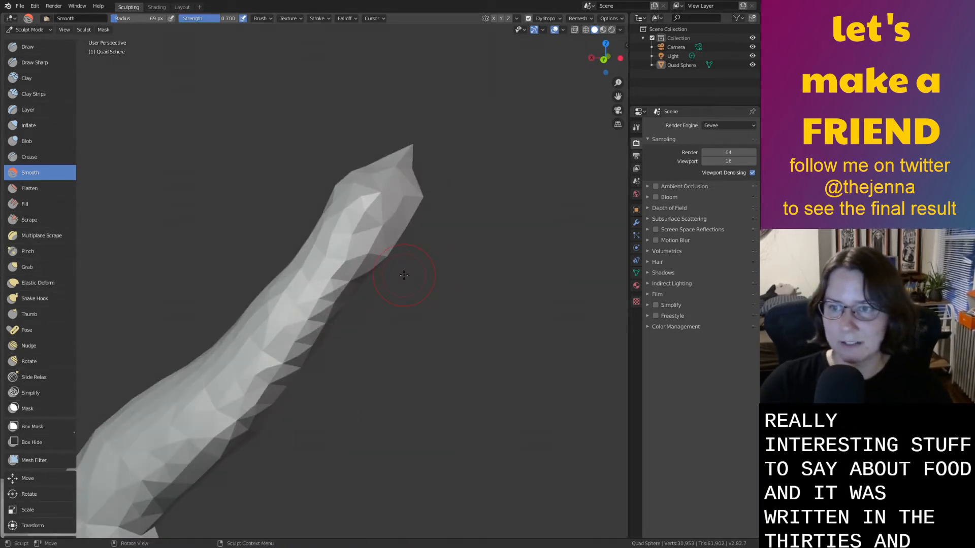
pyautogui.hotkey('ctrl', 's')
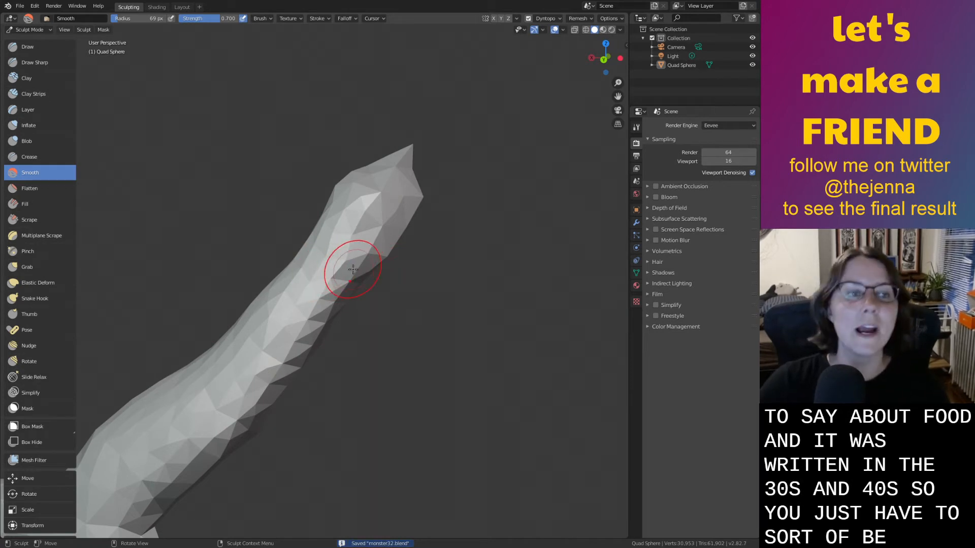
# Bend a new tine upward and inward from the left antler's tip with Grab, then shape it with Inflate and Smooth.
pyautogui.click(41, 298)
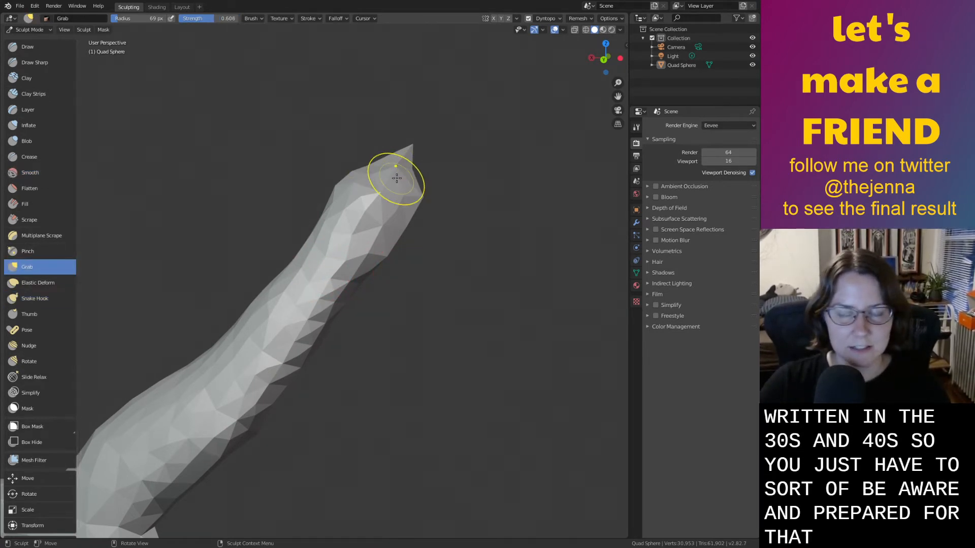
pyautogui.scroll(-2, 385, 192)
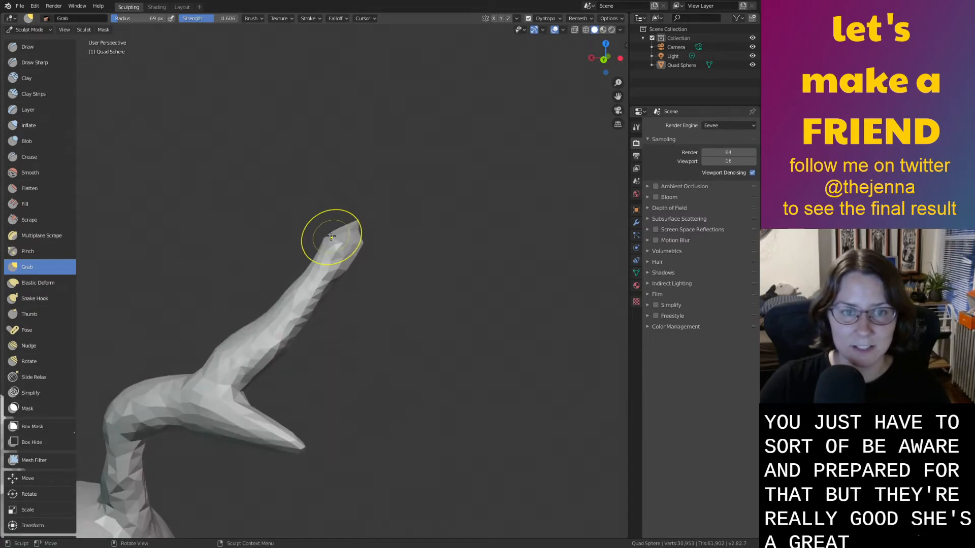
pyautogui.moveTo(331, 237); pyautogui.dragTo(215, 81)
pyautogui.moveTo(320, 204)
pyautogui.keyDown('shift'); pyautogui.mouseDown()
pyautogui.moveTo(326, 218)
pyautogui.moveTo(311, 193)
pyautogui.moveTo(324, 265)
pyautogui.moveTo(276, 182)
pyautogui.mouseUp(); pyautogui.keyUp('shift')
pyautogui.press('i')
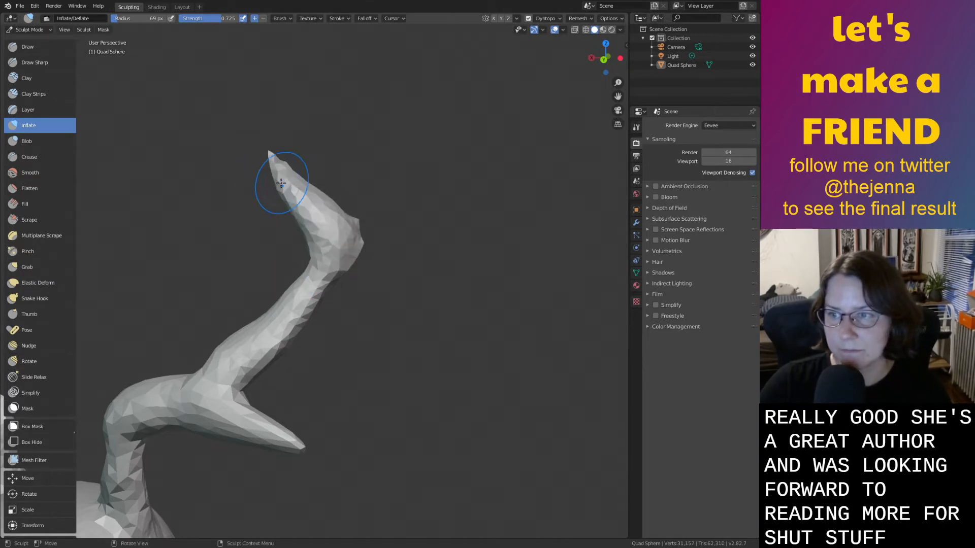
pyautogui.hotkey('shift', 's')
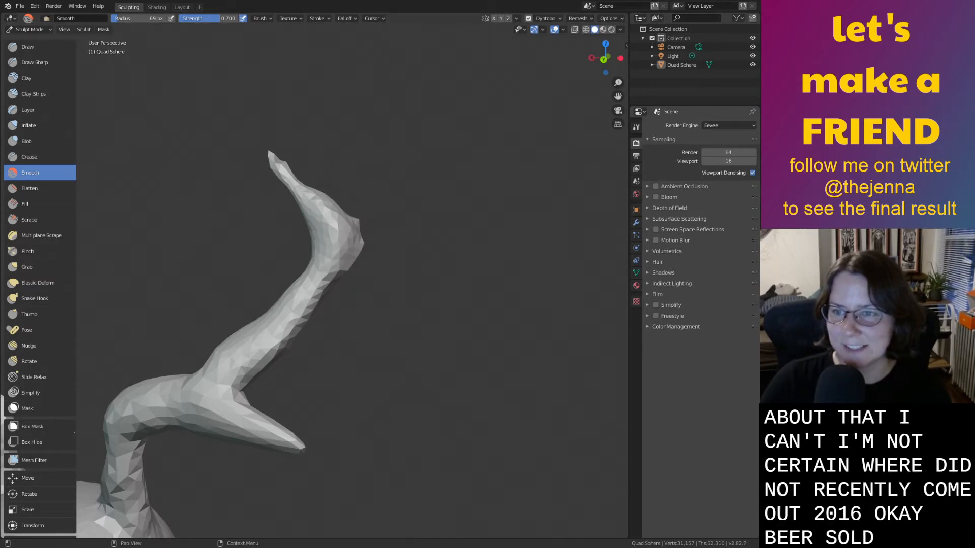
pyautogui.moveTo(401, 292)
pyautogui.mouseDown(button='middle')
pyautogui.moveTo(474, 290)
pyautogui.moveTo(366, 285)
pyautogui.moveTo(325, 269)
pyautogui.moveTo(345, 252)
pyautogui.mouseUp(button='middle')
pyautogui.press('i')
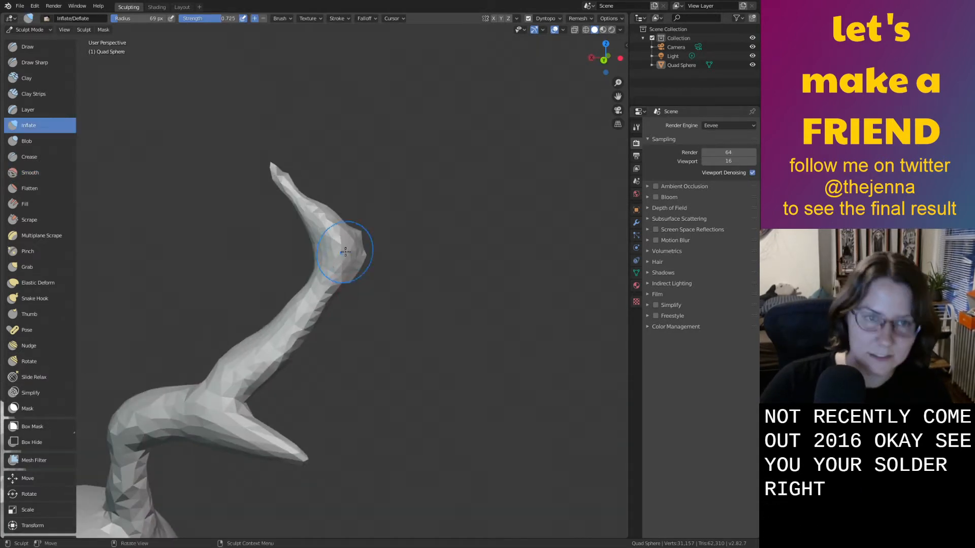
pyautogui.hotkey('shift', 's')
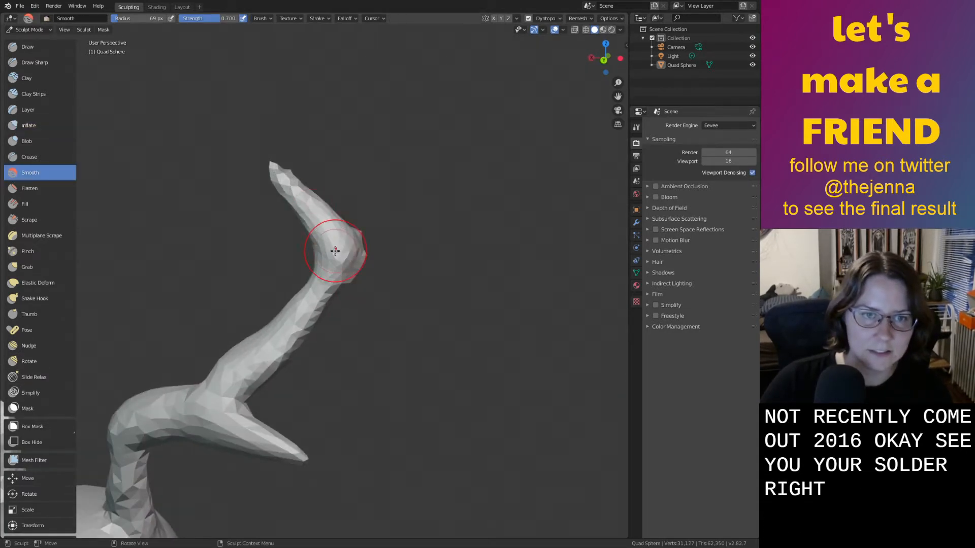
# Pull a long outward tine from the outer side of the left antler's upper bend with Grab.
pyautogui.scroll(-7, 338, 315)
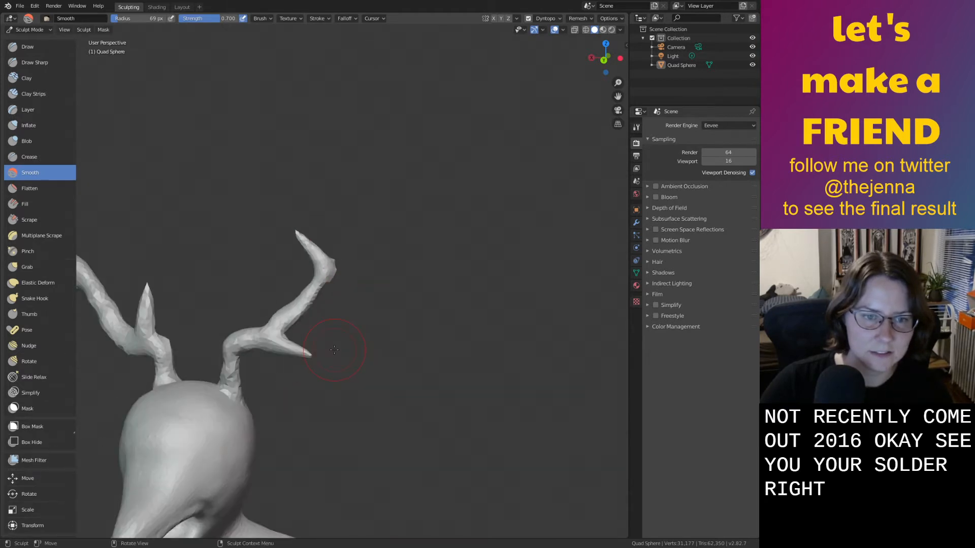
pyautogui.moveTo(330, 341)
pyautogui.mouseDown(button='middle')
pyautogui.moveTo(361, 335)
pyautogui.moveTo(359, 345)
pyautogui.moveTo(471, 312)
pyautogui.mouseUp(button='middle')
pyautogui.scroll(7, 375, 337)
pyautogui.scroll(-5, 374, 335)
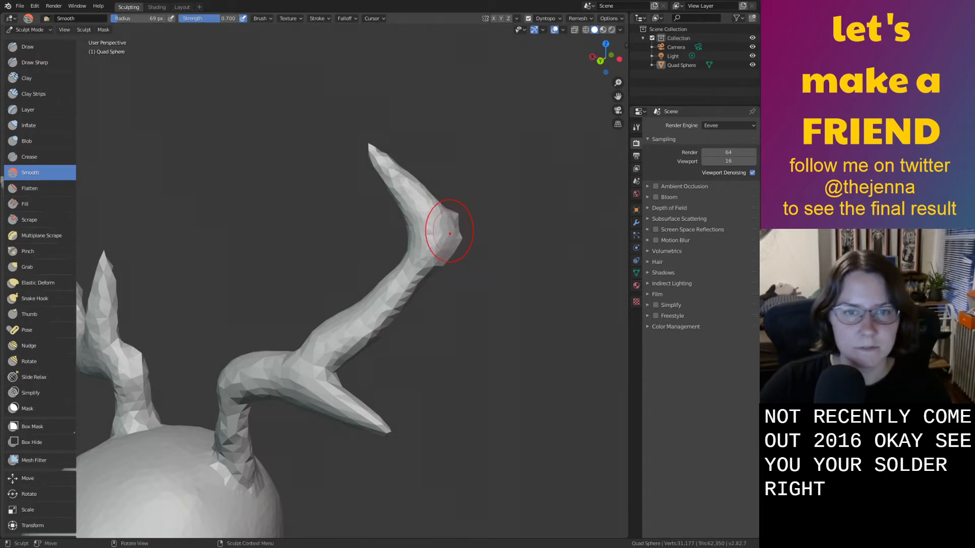
pyautogui.moveTo(450, 233); pyautogui.dragTo(451, 186, button='middle')
pyautogui.press('g')
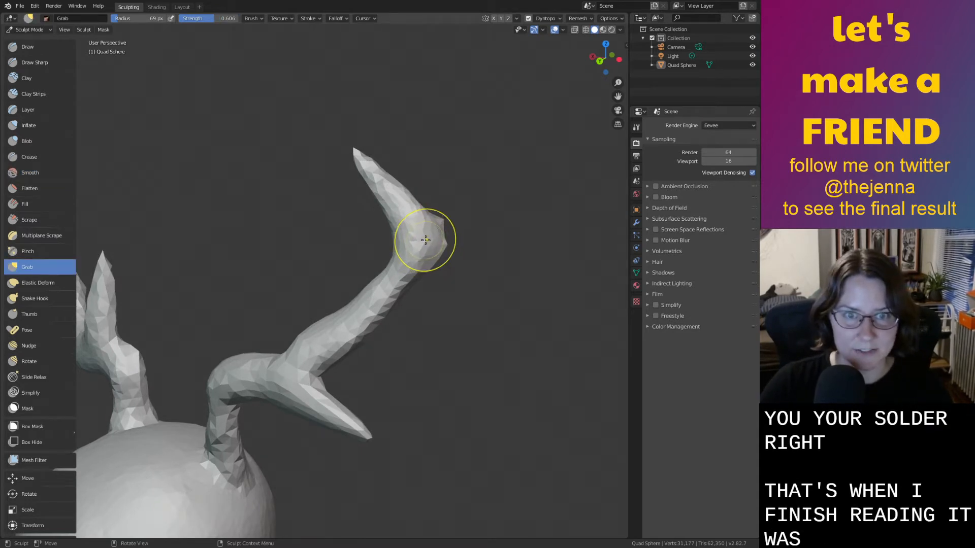
pyautogui.moveTo(426, 233); pyautogui.dragTo(533, 203)
pyautogui.moveTo(637, 151); pyautogui.dragTo(639, 149)
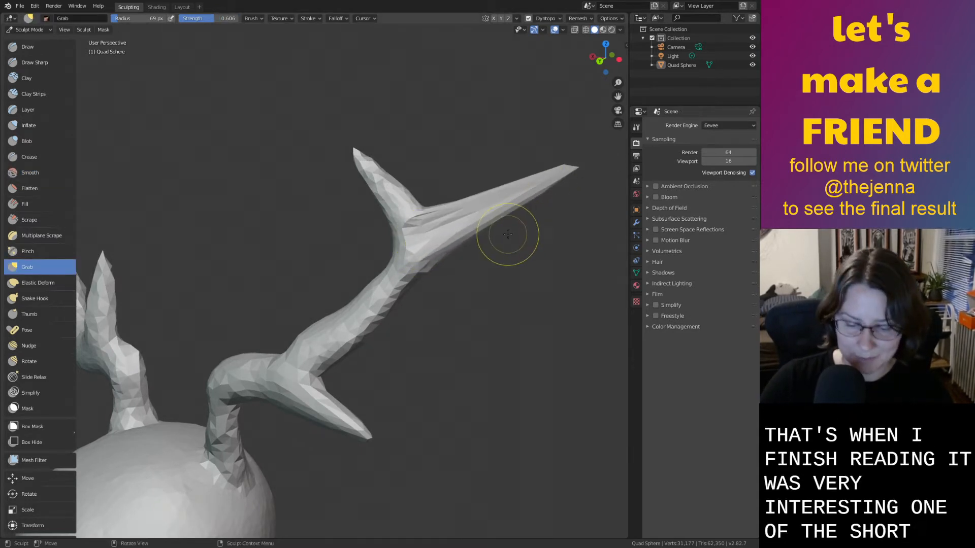
# Thicken the left antler's new outward tine with Inflate and smooth where it joins the shaft.
pyautogui.press('i')
pyautogui.moveTo(429, 237)
pyautogui.mouseDown()
pyautogui.moveTo(420, 253)
pyautogui.moveTo(535, 187)
pyautogui.mouseUp()
pyautogui.hotkey('shift', 's')
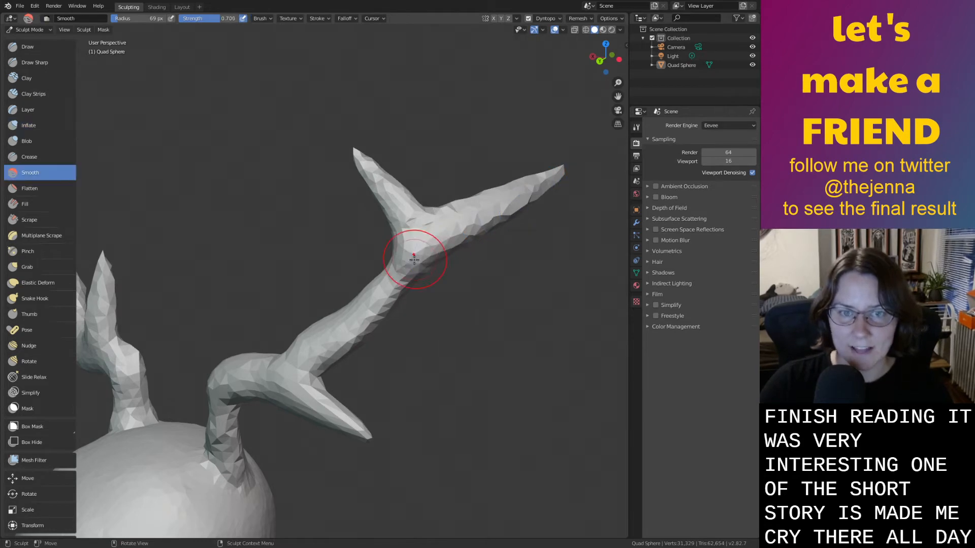
pyautogui.moveTo(416, 257)
pyautogui.mouseDown()
pyautogui.moveTo(525, 197)
pyautogui.moveTo(436, 215)
pyautogui.mouseUp()
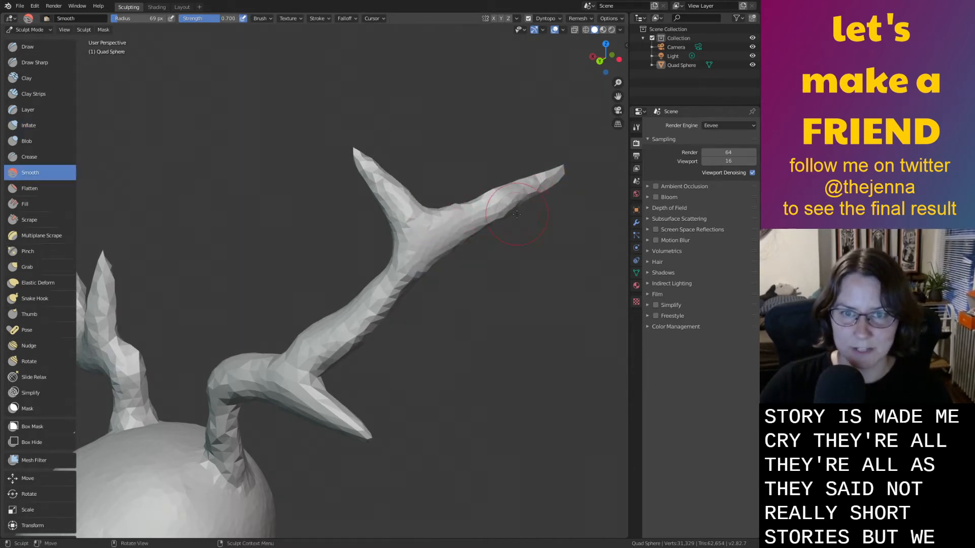
# Inflate the back of the left antler's shaft and smooth the antler down its stem toward the skull.
pyautogui.moveTo(434, 213)
pyautogui.mouseDown(button='middle')
pyautogui.moveTo(379, 244)
pyautogui.moveTo(301, 234)
pyautogui.mouseUp(button='middle')
pyautogui.scroll(6, 308, 276)
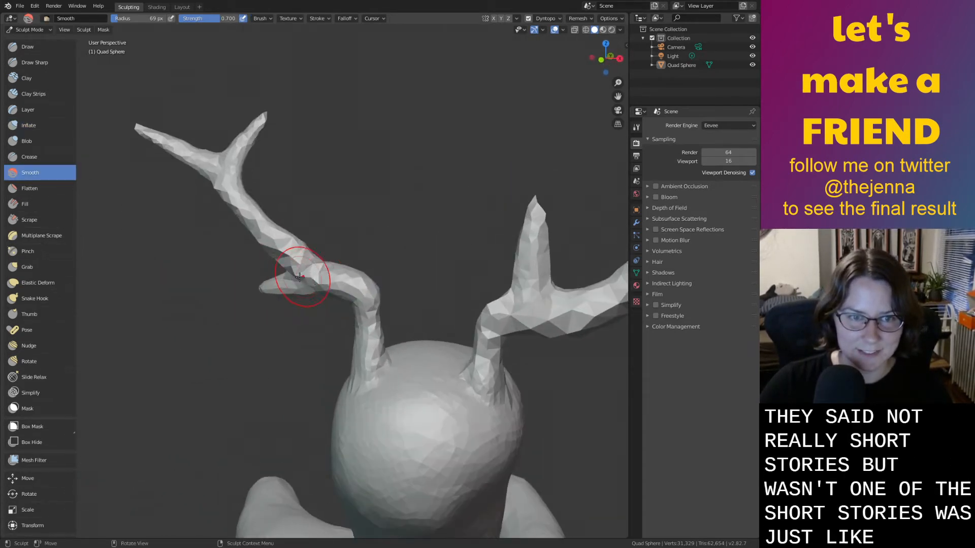
pyautogui.press('i')
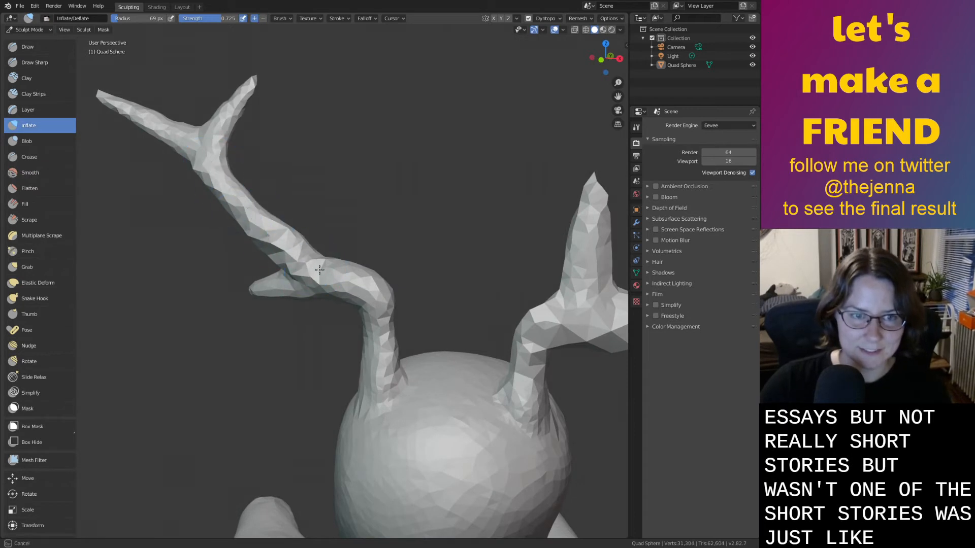
pyautogui.hotkey('shift', 's')
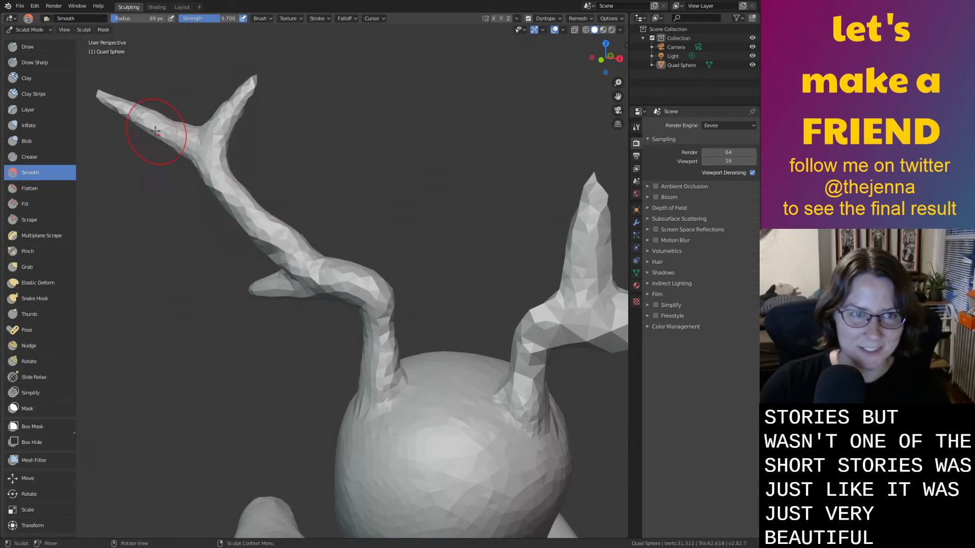
pyautogui.moveTo(377, 286); pyautogui.dragTo(376, 316)
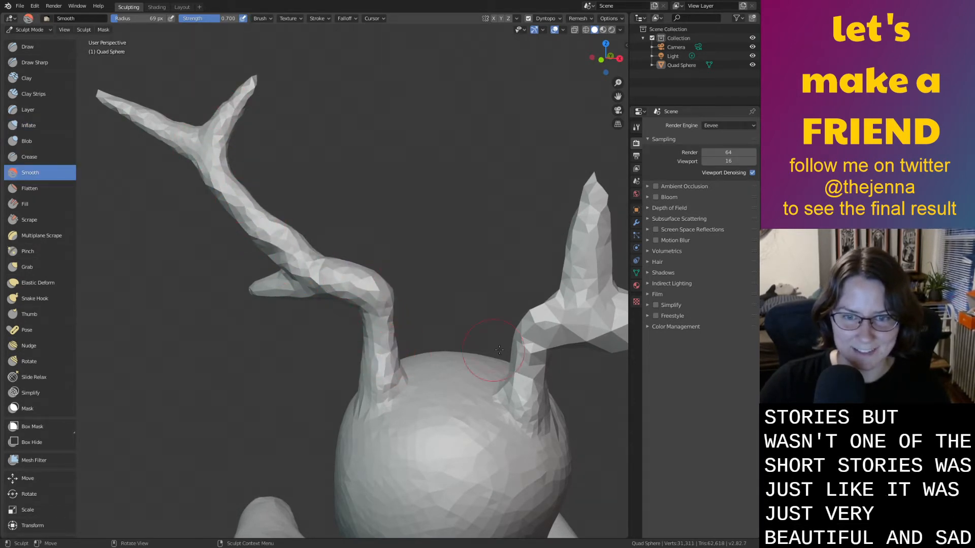
# Thicken the right antler's shaft and fork tines from behind with Inflate, then smooth them out to the tips.
pyautogui.scroll(5, 505, 341)
pyautogui.moveTo(504, 341); pyautogui.dragTo(344, 361, button='middle')
pyautogui.scroll(-6, 523, 350)
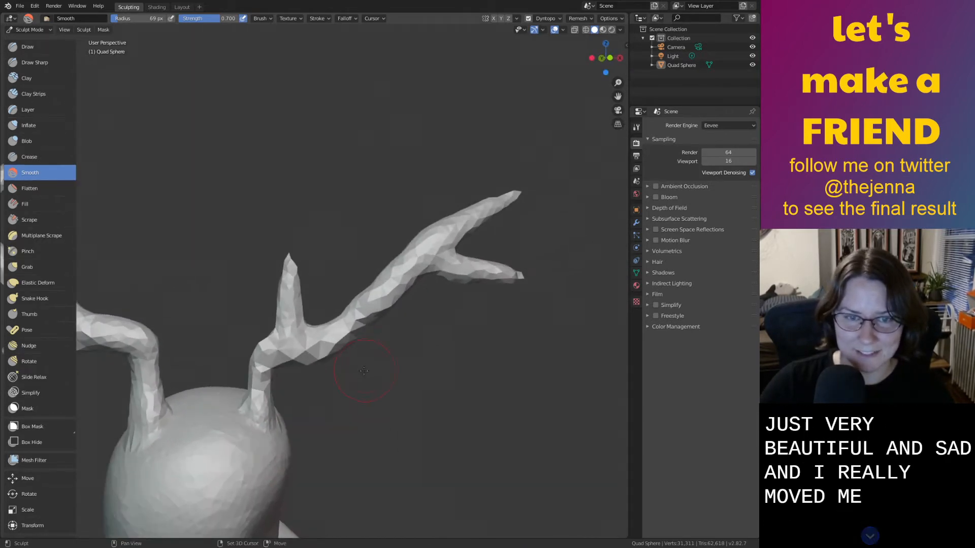
pyautogui.press('i')
pyautogui.moveTo(279, 359); pyautogui.dragTo(414, 265)
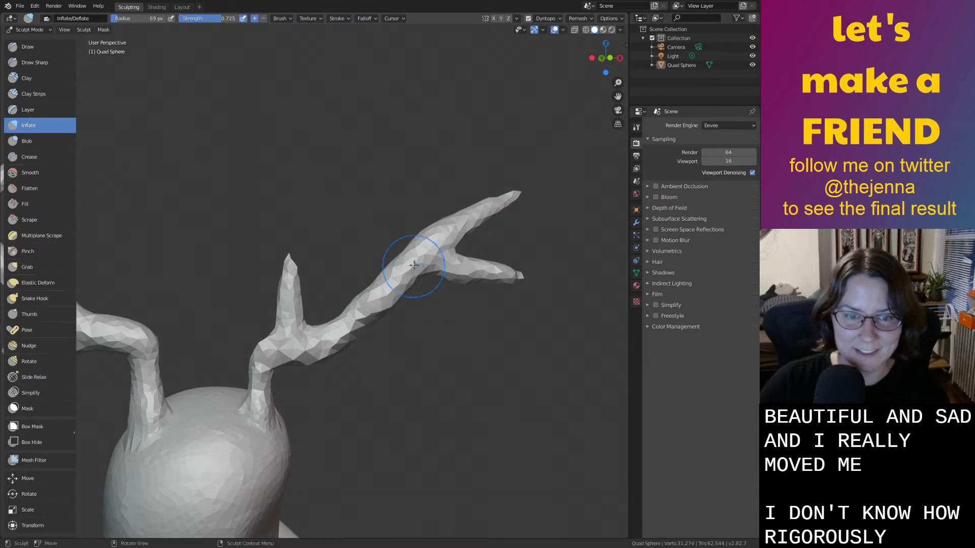
pyautogui.moveTo(492, 276); pyautogui.dragTo(435, 266)
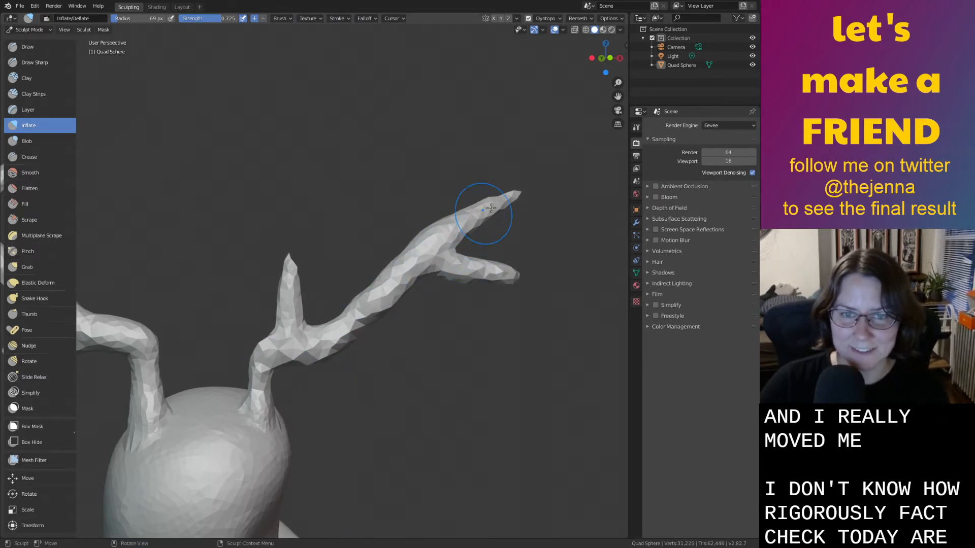
pyautogui.press('s')
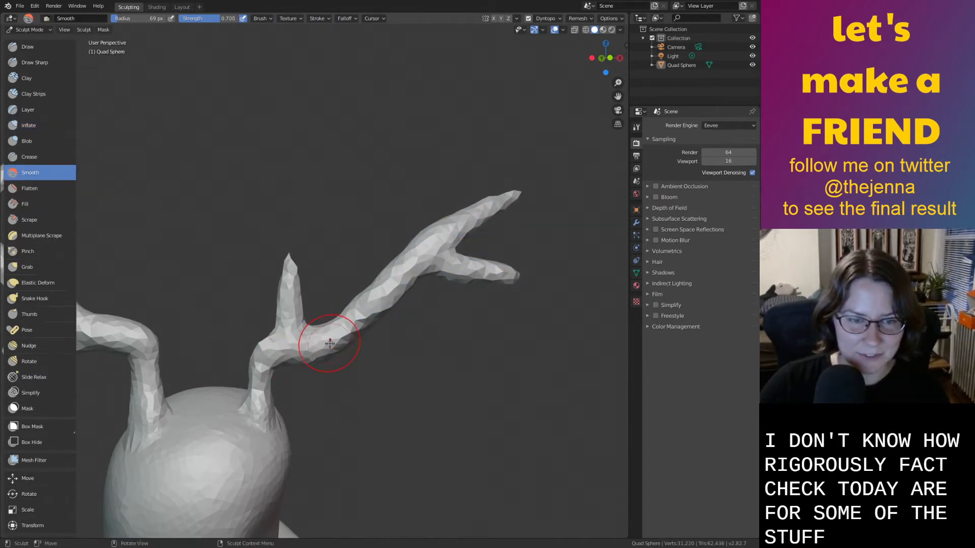
pyautogui.moveTo(330, 343)
pyautogui.mouseDown()
pyautogui.moveTo(283, 344)
pyautogui.moveTo(420, 261)
pyautogui.moveTo(492, 203)
pyautogui.moveTo(467, 232)
pyautogui.mouseUp()
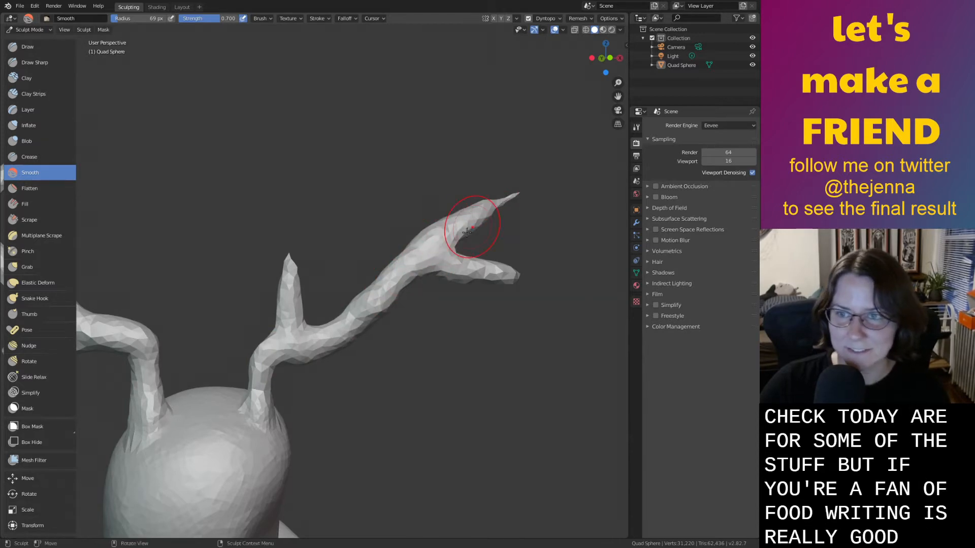
pyautogui.moveTo(460, 269); pyautogui.dragTo(504, 276)
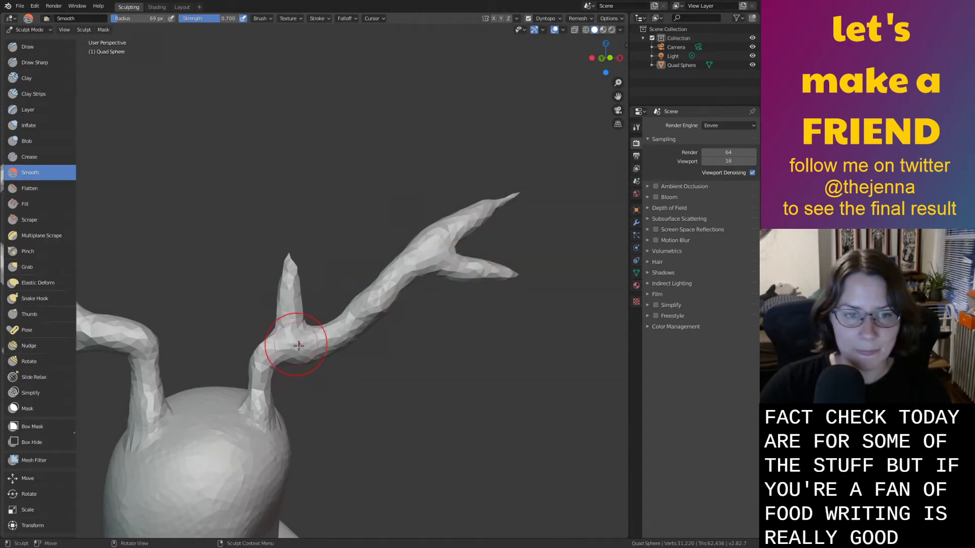
# Save the antler work to monster32.blend.
pyautogui.moveTo(457, 370)
pyautogui.mouseDown(button='middle')
pyautogui.moveTo(562, 457)
pyautogui.moveTo(579, 528)
pyautogui.moveTo(376, 421)
pyautogui.moveTo(322, 426)
pyautogui.moveTo(482, 349)
pyautogui.moveTo(464, 305)
pyautogui.moveTo(475, 370)
pyautogui.mouseUp(button='middle')
pyautogui.scroll(5, 458, 289)
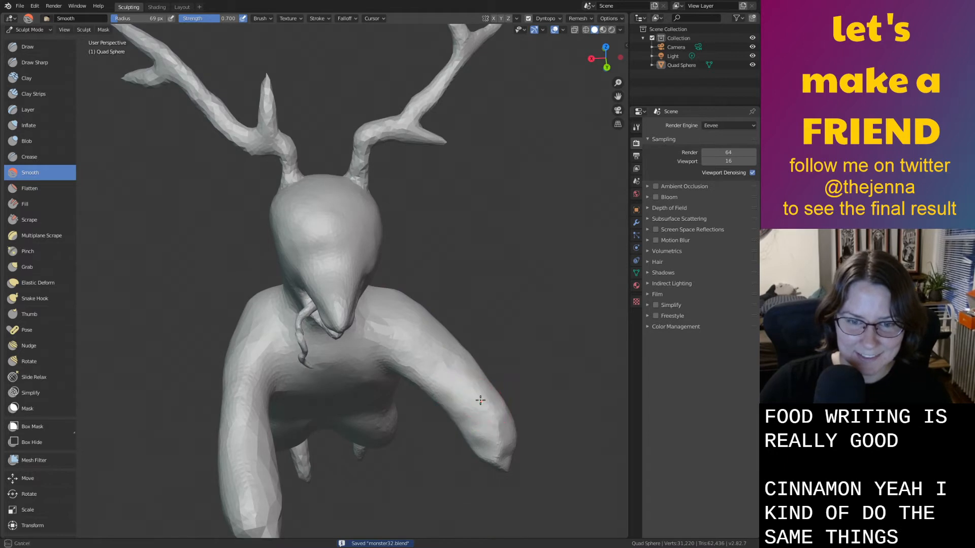
pyautogui.moveTo(390, 334)
pyautogui.mouseDown(button='middle')
pyautogui.moveTo(365, 315)
pyautogui.moveTo(325, 356)
pyautogui.mouseUp(button='middle')
pyautogui.moveTo(301, 479)
pyautogui.mouseDown(button='middle')
pyautogui.moveTo(315, 380)
pyautogui.moveTo(361, 353)
pyautogui.mouseUp(button='middle')
pyautogui.hotkey('ctrl', 's')
# Thicken the left antler's outward tine, its bend and its stem down to the skull with Inflate.
pyautogui.moveTo(488, 290); pyautogui.dragTo(305, 317, button='middle')
pyautogui.scroll(4, 305, 318)
pyautogui.moveTo(358, 275)
pyautogui.mouseDown(button='middle')
pyautogui.moveTo(304, 285)
pyautogui.moveTo(353, 291)
pyautogui.moveTo(368, 410)
pyautogui.mouseUp(button='middle')
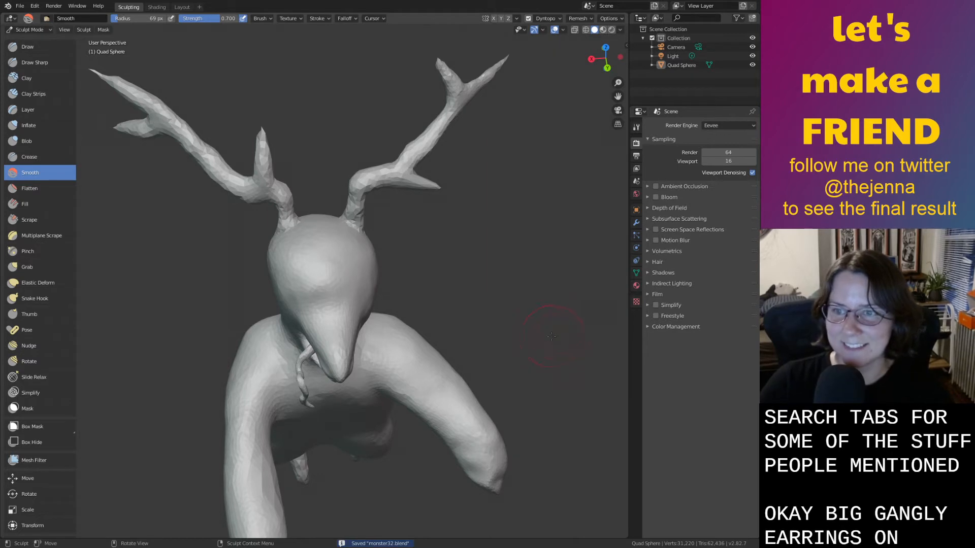
pyautogui.moveTo(519, 341); pyautogui.dragTo(530, 297, button='middle')
pyautogui.scroll(5, 442, 140)
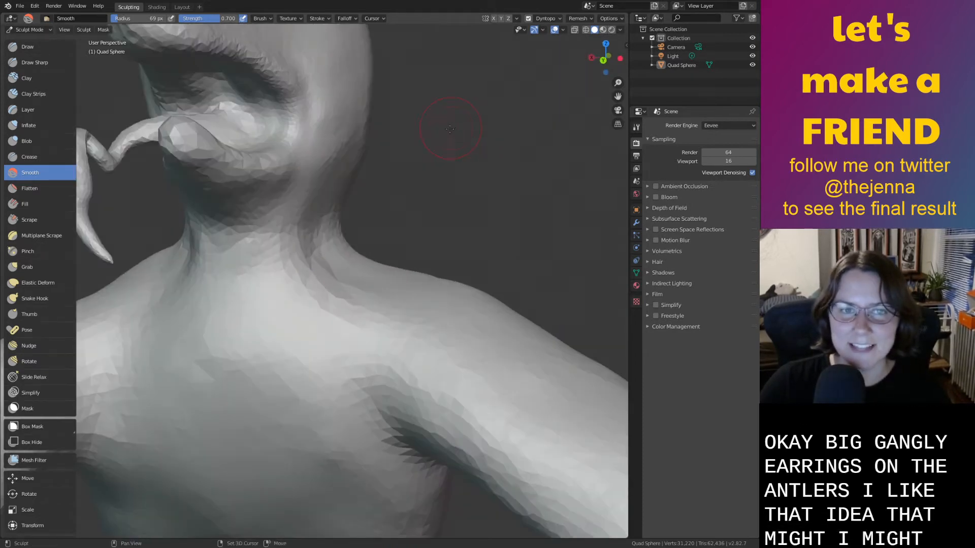
pyautogui.keyDown('shift'); pyautogui.moveTo(441, 140); pyautogui.dragTo(374, 305, button='middle'); pyautogui.keyUp('shift')
pyautogui.press('i')
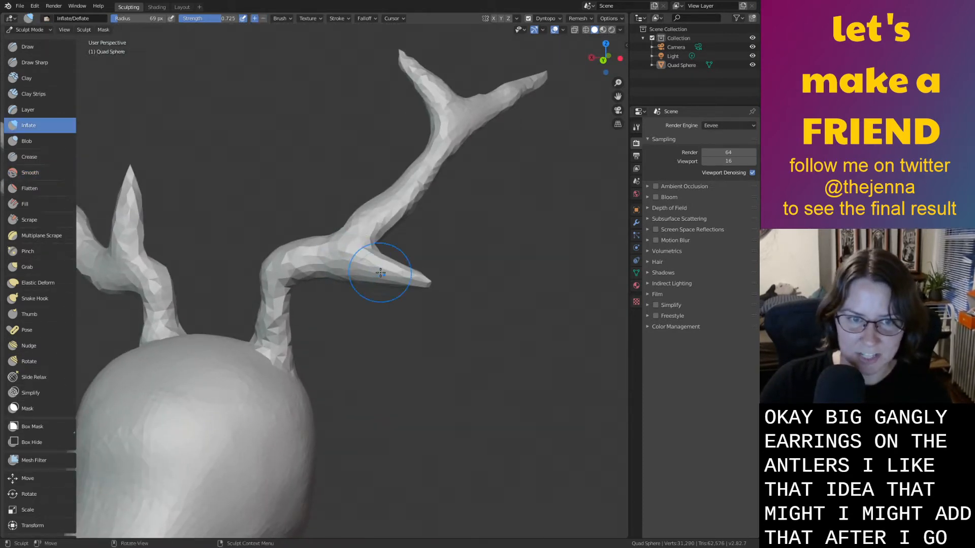
pyautogui.moveTo(381, 273); pyautogui.dragTo(289, 286)
pyautogui.moveTo(406, 272)
pyautogui.mouseDown()
pyautogui.moveTo(346, 264)
pyautogui.moveTo(278, 310)
pyautogui.moveTo(277, 370)
pyautogui.mouseUp()
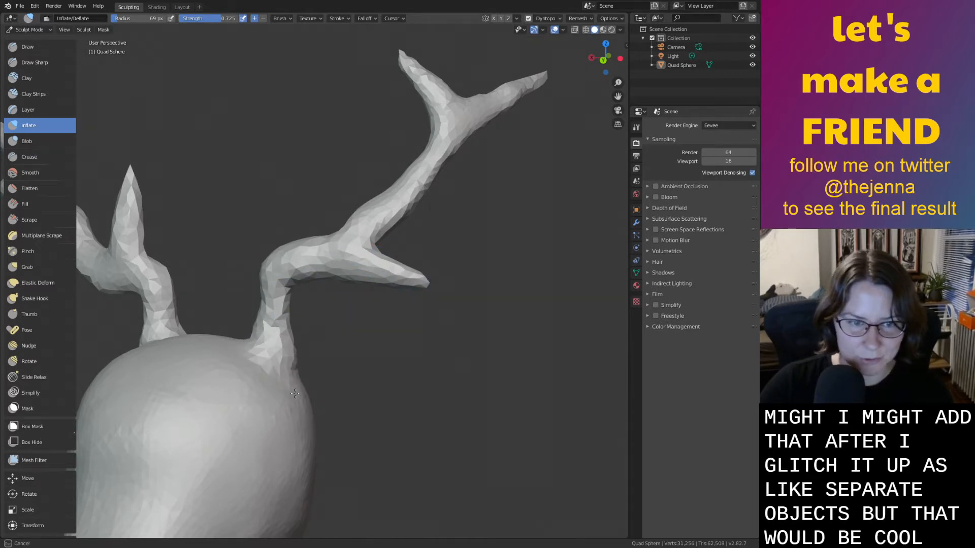
pyautogui.moveTo(295, 393); pyautogui.dragTo(299, 380)
# Inflate around the antler bases from the back, sides and front where they meet the skull.
pyautogui.moveTo(302, 367); pyautogui.dragTo(183, 353, button='middle')
pyautogui.scroll(-4, 184, 352)
pyautogui.moveTo(195, 301); pyautogui.dragTo(201, 311)
pyautogui.moveTo(203, 312); pyautogui.dragTo(299, 299, button='middle')
pyautogui.scroll(3, 285, 296)
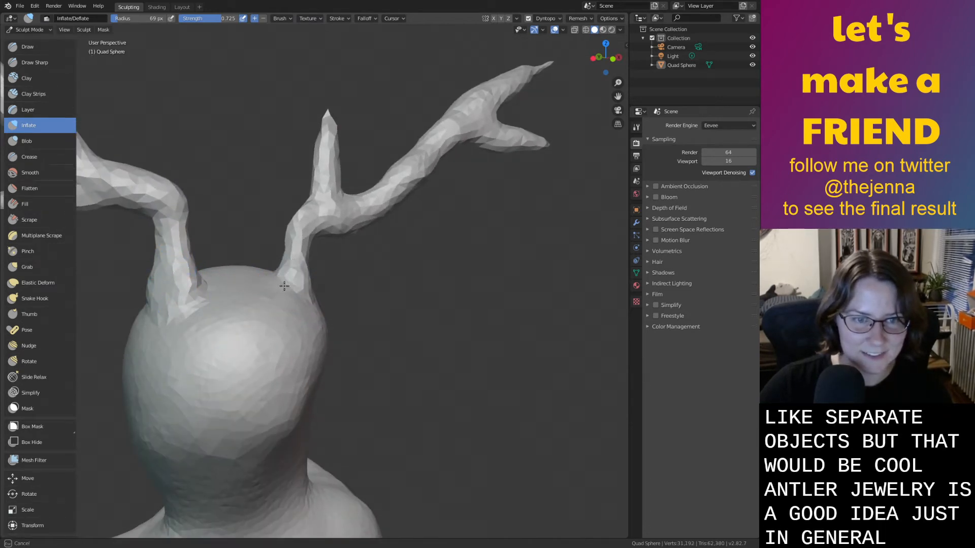
pyautogui.moveTo(305, 275); pyautogui.dragTo(305, 278)
pyautogui.moveTo(307, 280)
pyautogui.mouseDown(button='middle')
pyautogui.moveTo(345, 314)
pyautogui.moveTo(378, 370)
pyautogui.moveTo(261, 272)
pyautogui.mouseUp(button='middle')
pyautogui.moveTo(261, 272)
pyautogui.mouseDown()
pyautogui.moveTo(292, 239)
pyautogui.moveTo(310, 270)
pyautogui.mouseUp()
pyautogui.moveTo(310, 270); pyautogui.dragTo(241, 256, button='middle')
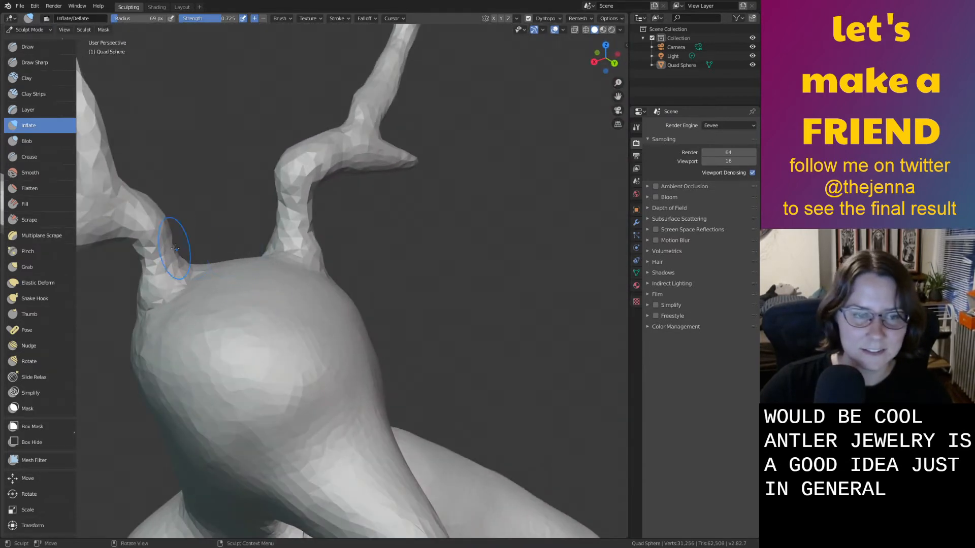
pyautogui.moveTo(175, 249)
pyautogui.mouseDown()
pyautogui.moveTo(175, 279)
pyautogui.moveTo(148, 294)
pyautogui.moveTo(155, 309)
pyautogui.moveTo(188, 290)
pyautogui.mouseUp()
# Smooth the base of the right antler where it joins the skull and save the file.
pyautogui.hotkey('shift', 's')
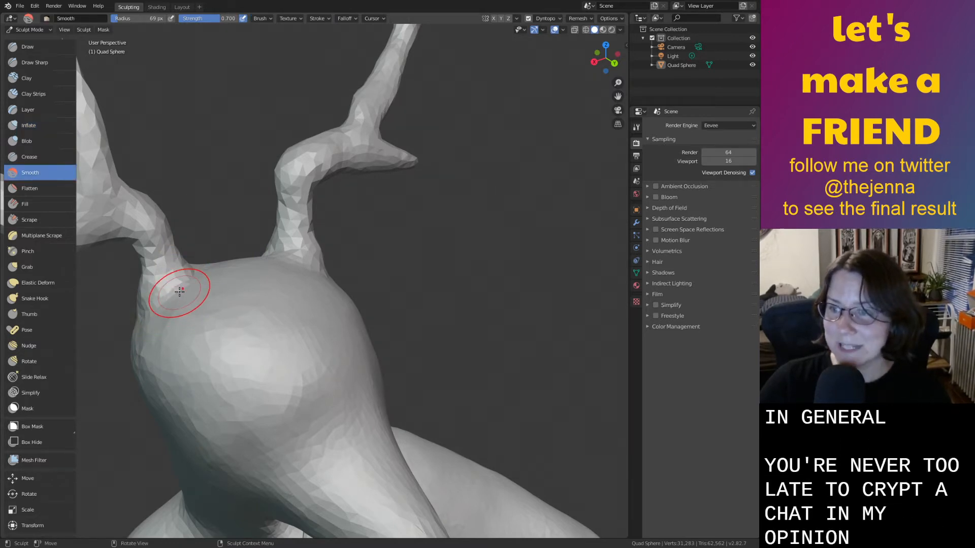
pyautogui.moveTo(174, 282); pyautogui.dragTo(359, 303, button='middle')
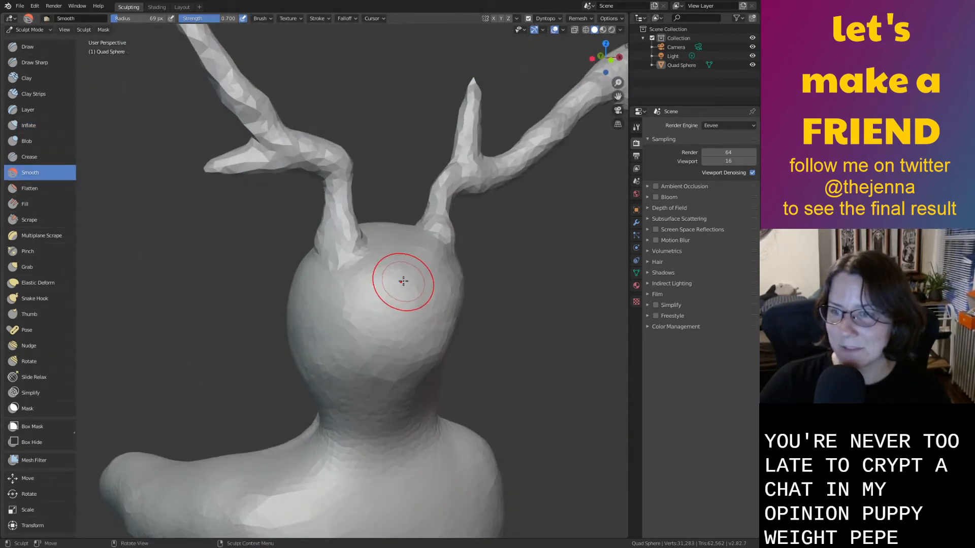
pyautogui.moveTo(446, 244); pyautogui.dragTo(476, 240, button='middle')
pyautogui.moveTo(476, 239)
pyautogui.mouseDown()
pyautogui.moveTo(495, 198)
pyautogui.moveTo(486, 194)
pyautogui.mouseUp()
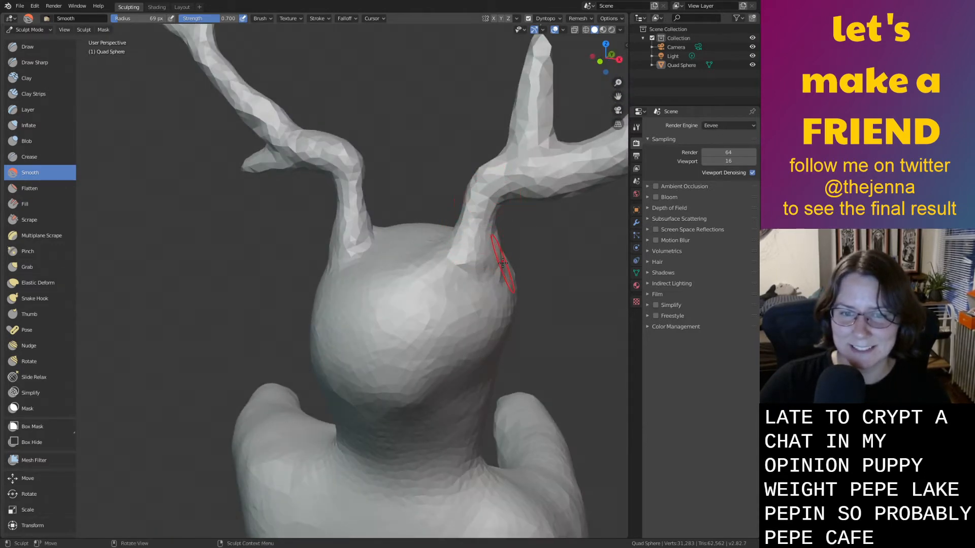
pyautogui.moveTo(498, 278); pyautogui.dragTo(285, 201, button='middle')
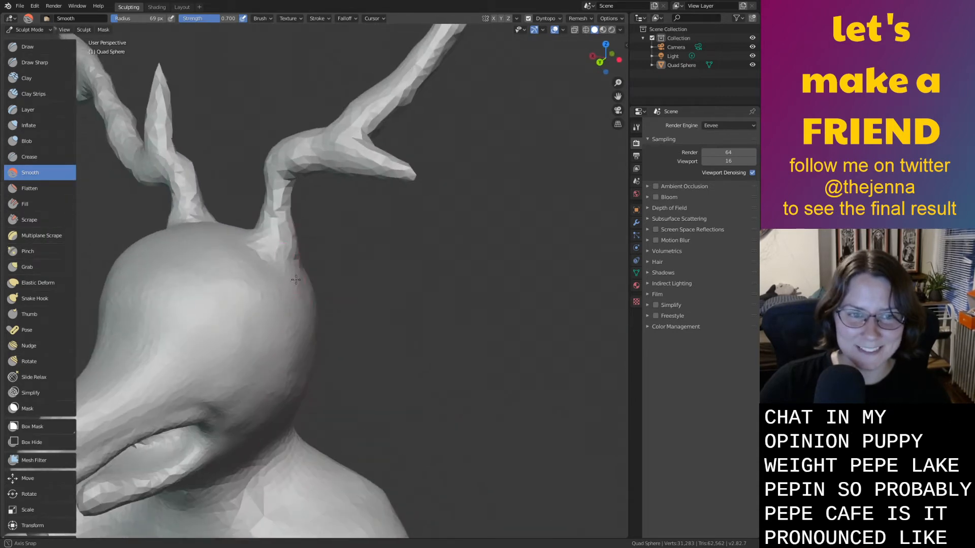
pyautogui.hotkey('ctrl', 's')
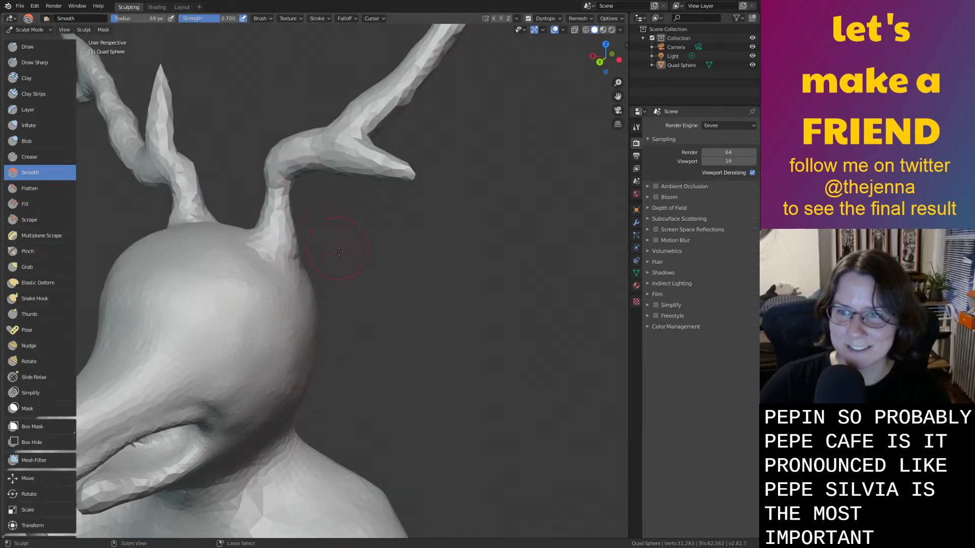
# Try to stretch the end of the left arm outward with Grab, and undo the pull.
pyautogui.scroll(-5, 334, 304)
pyautogui.moveTo(333, 303)
pyautogui.mouseDown(button='middle')
pyautogui.moveTo(380, 307)
pyautogui.moveTo(332, 280)
pyautogui.mouseUp(button='middle')
pyautogui.scroll(-3, 379, 307)
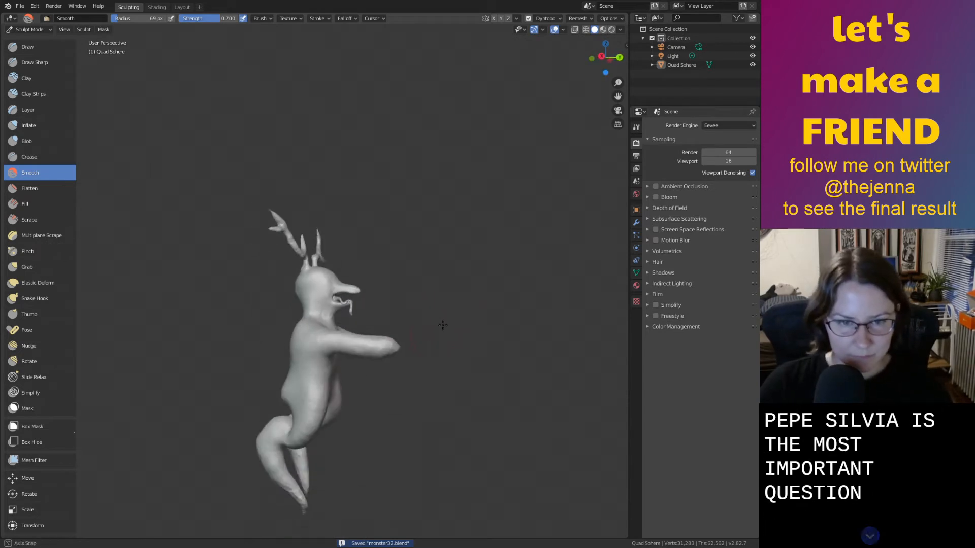
pyautogui.scroll(6, 333, 280)
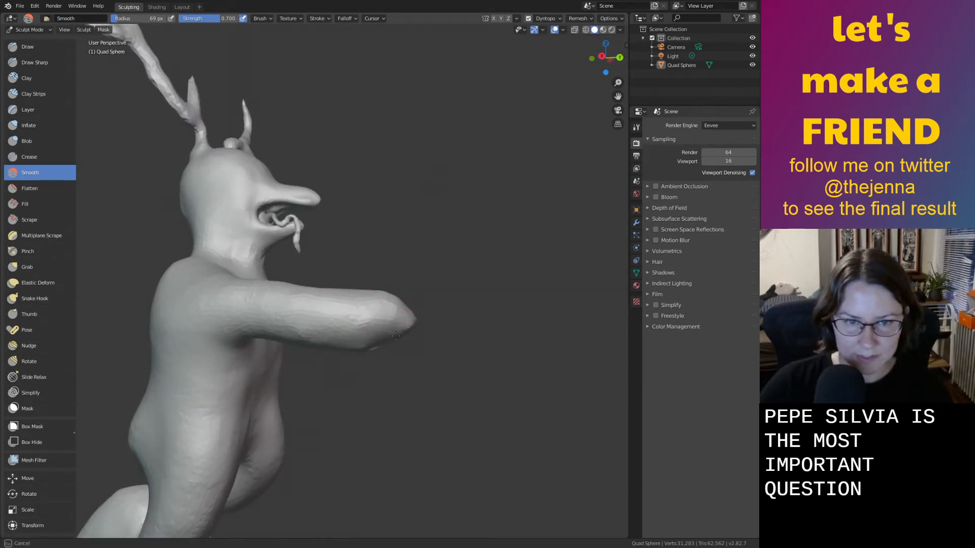
pyautogui.moveTo(405, 345); pyautogui.dragTo(340, 422, button='middle')
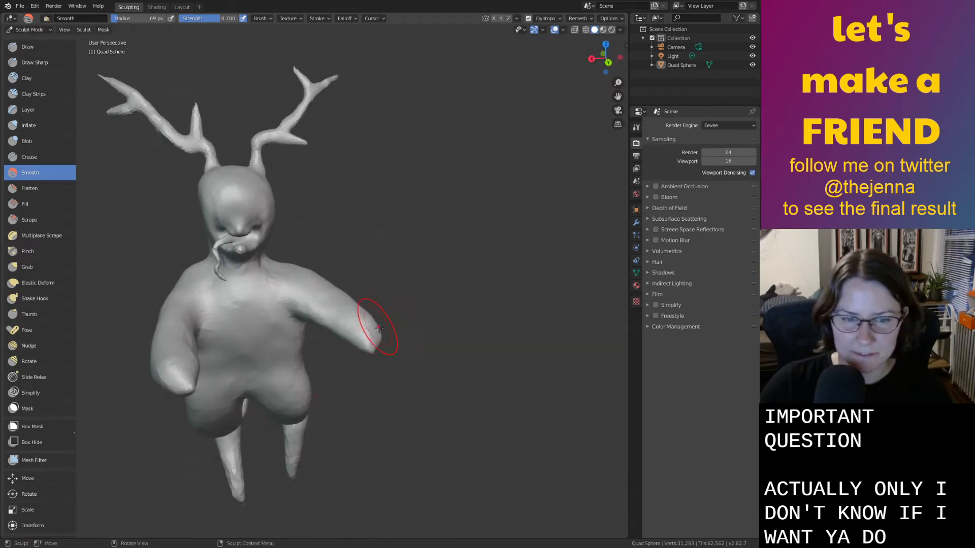
pyautogui.moveTo(378, 329); pyautogui.dragTo(311, 346, button='middle')
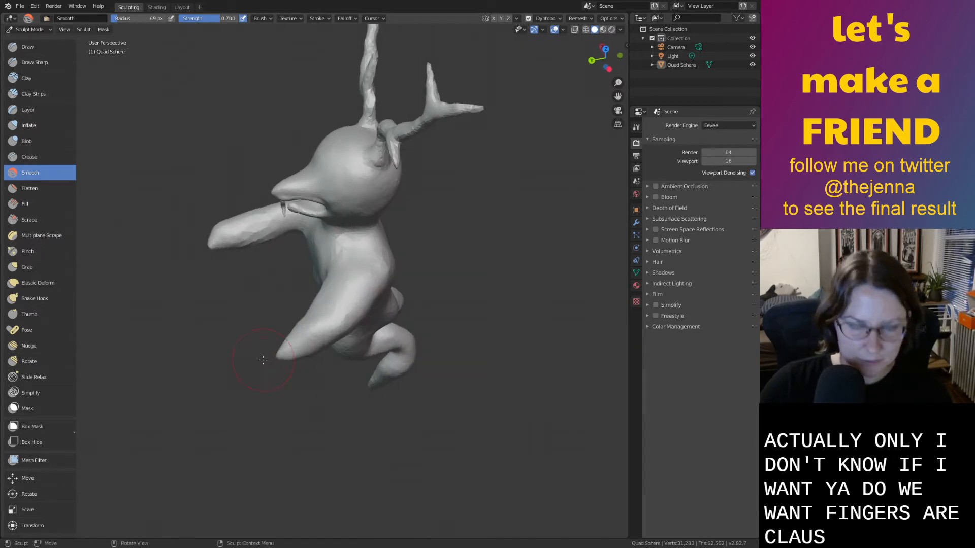
pyautogui.moveTo(259, 363); pyautogui.dragTo(307, 370, button='middle')
pyautogui.press('g')
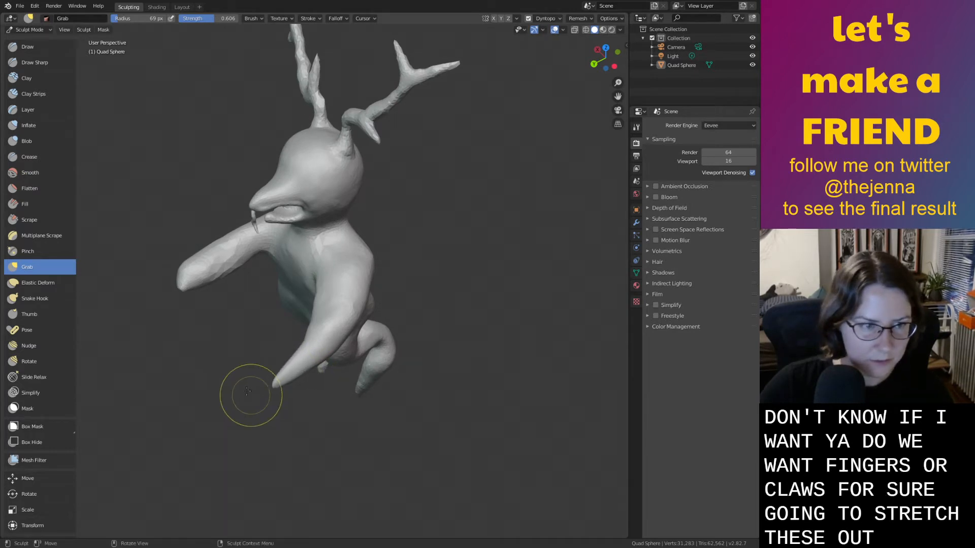
pyautogui.hotkey('ctrl', 'z')
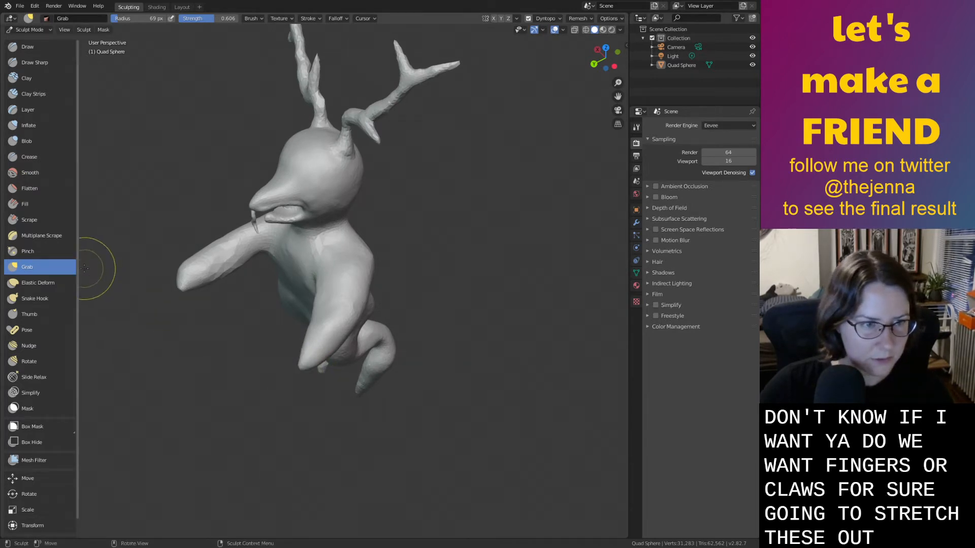
# Stretch the left arm into a longer, tapered limb with Elastic Deform.
pyautogui.click(41, 284)
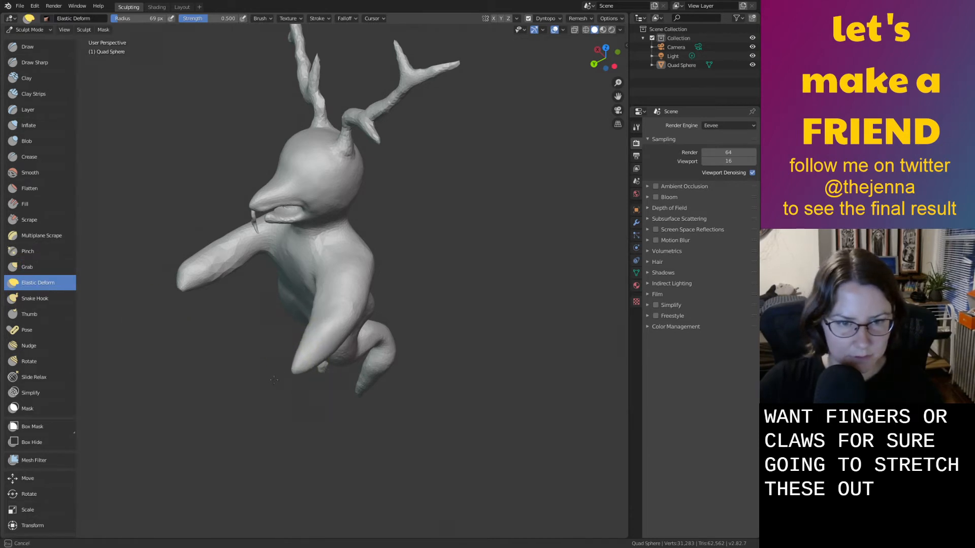
pyautogui.moveTo(274, 380); pyautogui.dragTo(131, 449)
pyautogui.moveTo(131, 449)
pyautogui.mouseDown(button='middle')
pyautogui.moveTo(330, 383)
pyautogui.moveTo(355, 391)
pyautogui.moveTo(304, 348)
pyautogui.mouseUp(button='middle')
pyautogui.press('i')
pyautogui.moveTo(325, 364)
pyautogui.mouseDown()
pyautogui.moveTo(322, 374)
pyautogui.moveTo(274, 377)
pyautogui.mouseUp()
# Smooth the stretched left arm along its length.
pyautogui.keyDown('ctrl'); pyautogui.moveTo(358, 436); pyautogui.dragTo(383, 321, button='middle'); pyautogui.keyUp('ctrl')
pyautogui.moveTo(184, 338)
pyautogui.keyDown('shift'); pyautogui.mouseDown()
pyautogui.moveTo(230, 384)
pyautogui.moveTo(388, 385)
pyautogui.mouseUp(); pyautogui.keyUp('shift')
pyautogui.moveTo(387, 384); pyautogui.dragTo(392, 350, button='middle')
pyautogui.moveTo(246, 300)
pyautogui.keyDown('shift'); pyautogui.mouseDown()
pyautogui.moveTo(398, 289)
pyautogui.moveTo(207, 284)
pyautogui.moveTo(264, 255)
pyautogui.moveTo(398, 261)
pyautogui.mouseUp(); pyautogui.keyUp('shift')
# Smooth the right arm from the upper arm to the tip, including its underside.
pyautogui.moveTo(393, 325); pyautogui.dragTo(223, 309, button='middle')
pyautogui.keyDown('ctrl'); pyautogui.moveTo(224, 310); pyautogui.dragTo(227, 284, button='middle'); pyautogui.keyUp('ctrl')
pyautogui.moveTo(320, 203)
pyautogui.keyDown('shift'); pyautogui.mouseDown()
pyautogui.moveTo(255, 206)
pyautogui.moveTo(192, 228)
pyautogui.moveTo(251, 217)
pyautogui.mouseUp(); pyautogui.keyUp('shift')
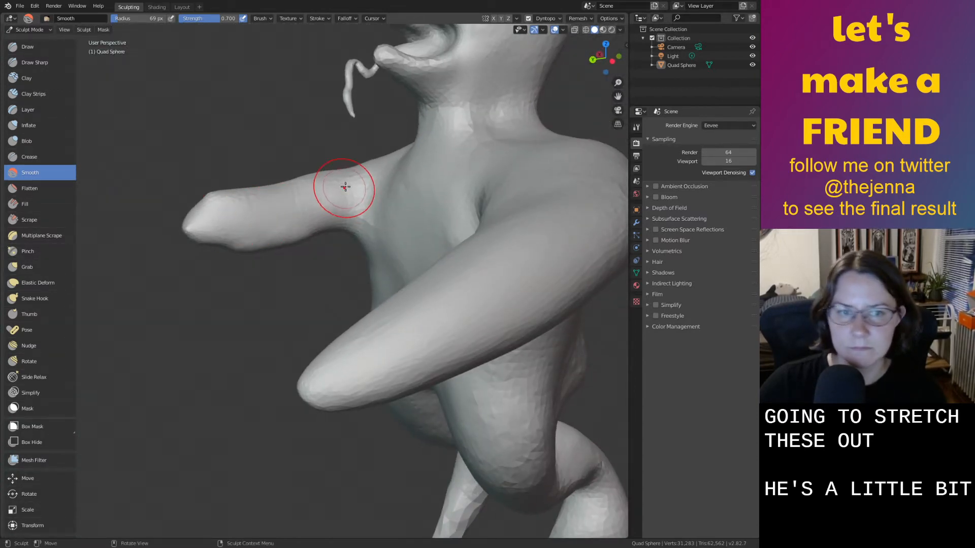
pyautogui.moveTo(345, 187)
pyautogui.mouseDown()
pyautogui.moveTo(224, 198)
pyautogui.moveTo(214, 223)
pyautogui.moveTo(327, 245)
pyautogui.mouseUp()
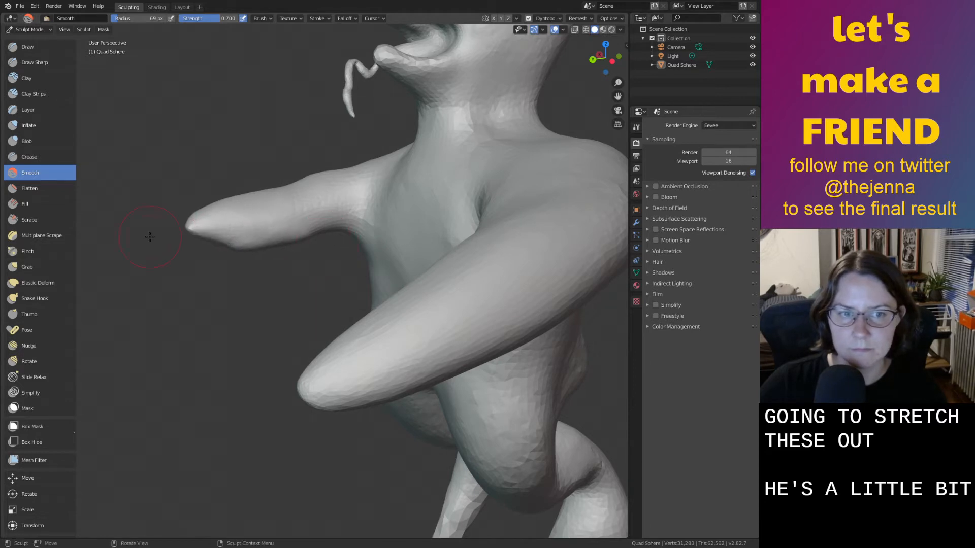
pyautogui.moveTo(150, 236); pyautogui.dragTo(400, 288, button='middle')
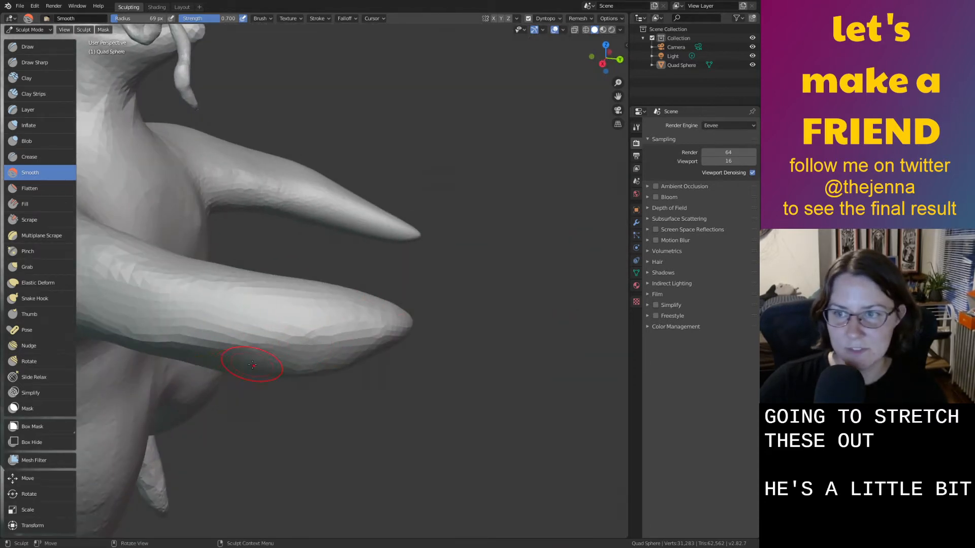
pyautogui.moveTo(252, 365)
pyautogui.mouseDown(button='middle')
pyautogui.moveTo(356, 325)
pyautogui.moveTo(376, 244)
pyautogui.mouseUp(button='middle')
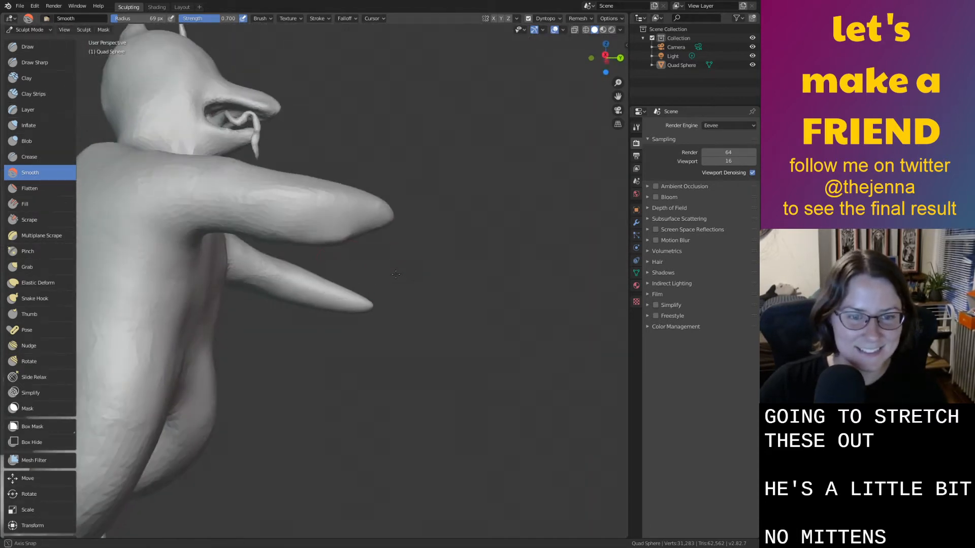
pyautogui.moveTo(321, 243)
pyautogui.mouseDown()
pyautogui.moveTo(356, 218)
pyautogui.moveTo(284, 218)
pyautogui.mouseUp()
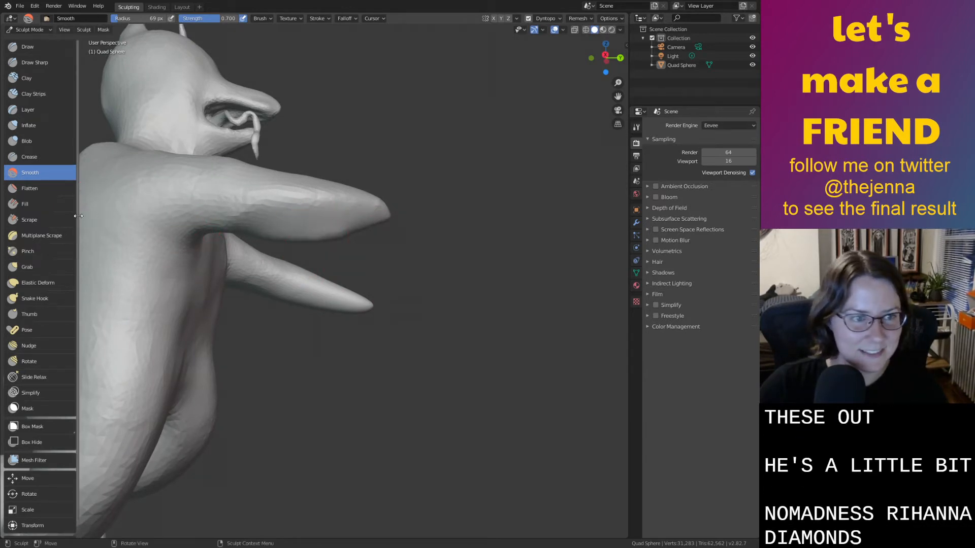
# Stretch the right arm into a long, tapered tip with Elastic Deform to match the left arm.
pyautogui.click(56, 288)
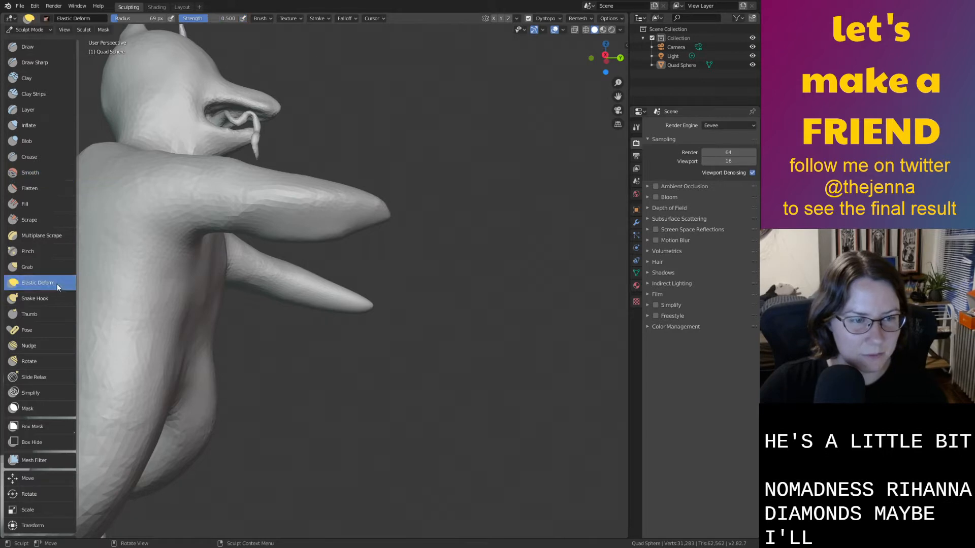
pyautogui.moveTo(376, 213)
pyautogui.mouseDown()
pyautogui.moveTo(684, 223)
pyautogui.moveTo(604, 244)
pyautogui.mouseUp()
pyautogui.moveTo(604, 244)
pyautogui.mouseDown(button='middle')
pyautogui.moveTo(324, 332)
pyautogui.moveTo(264, 291)
pyautogui.mouseUp(button='middle')
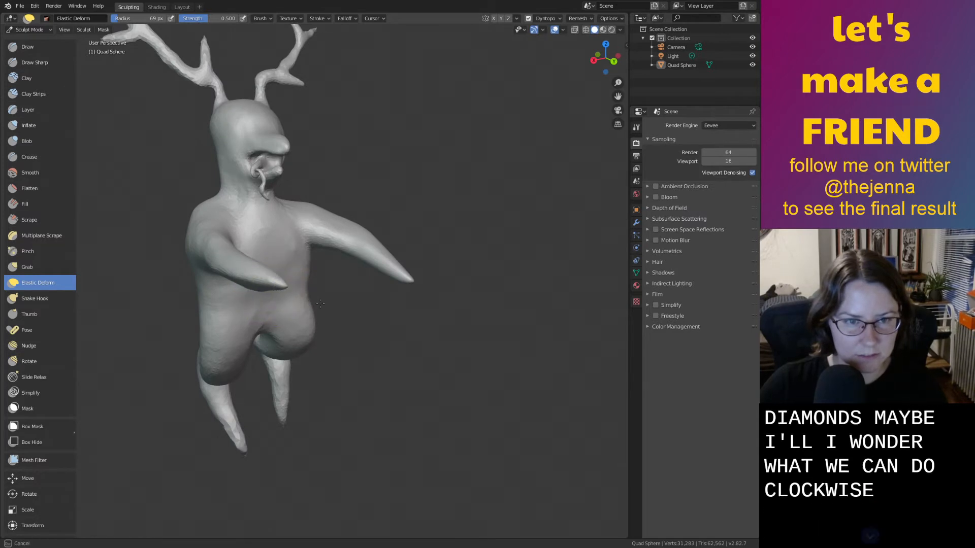
pyautogui.moveTo(267, 287); pyautogui.dragTo(294, 304)
# Try bending the end of the right arm upward with the Pose brush, and undo the bend.
pyautogui.click(27, 330)
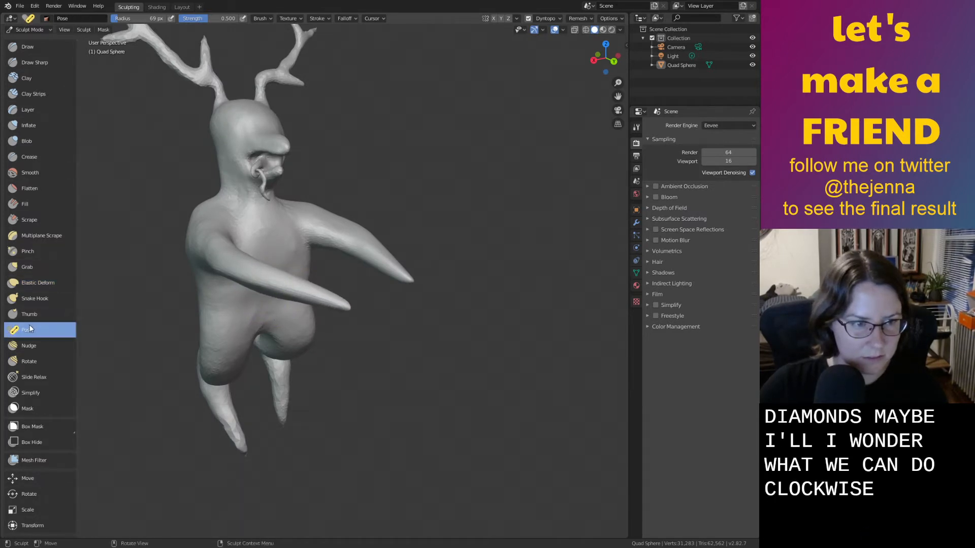
pyautogui.moveTo(183, 351); pyautogui.dragTo(249, 371, button='middle')
pyautogui.moveTo(348, 329)
pyautogui.mouseDown()
pyautogui.moveTo(401, 323)
pyautogui.moveTo(225, 355)
pyautogui.mouseUp()
pyautogui.moveTo(314, 374)
pyautogui.mouseDown()
pyautogui.moveTo(336, 334)
pyautogui.moveTo(363, 347)
pyautogui.moveTo(378, 275)
pyautogui.mouseUp()
pyautogui.hotkey('ctrl', 'z')
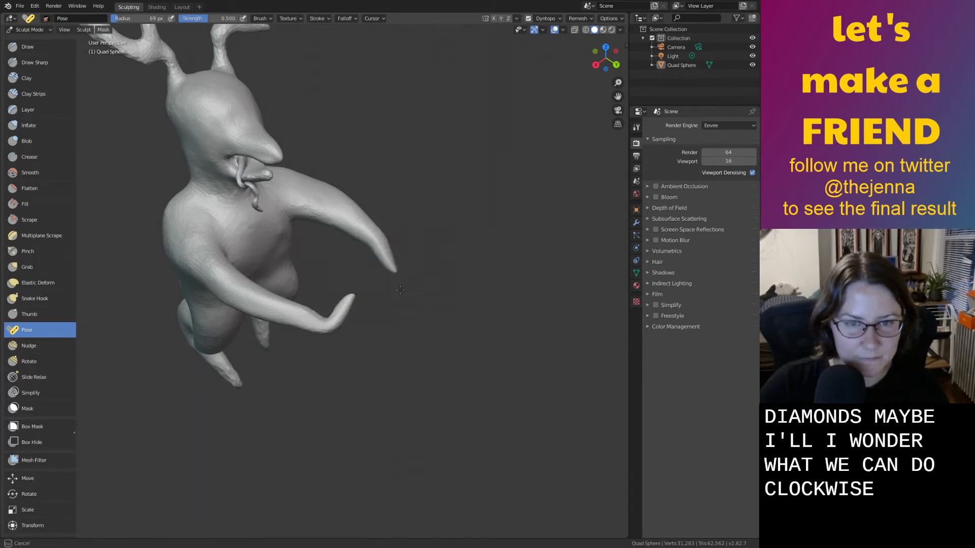
pyautogui.moveTo(407, 308); pyautogui.dragTo(357, 297, button='middle')
pyautogui.hotkey('ctrl', 'z')
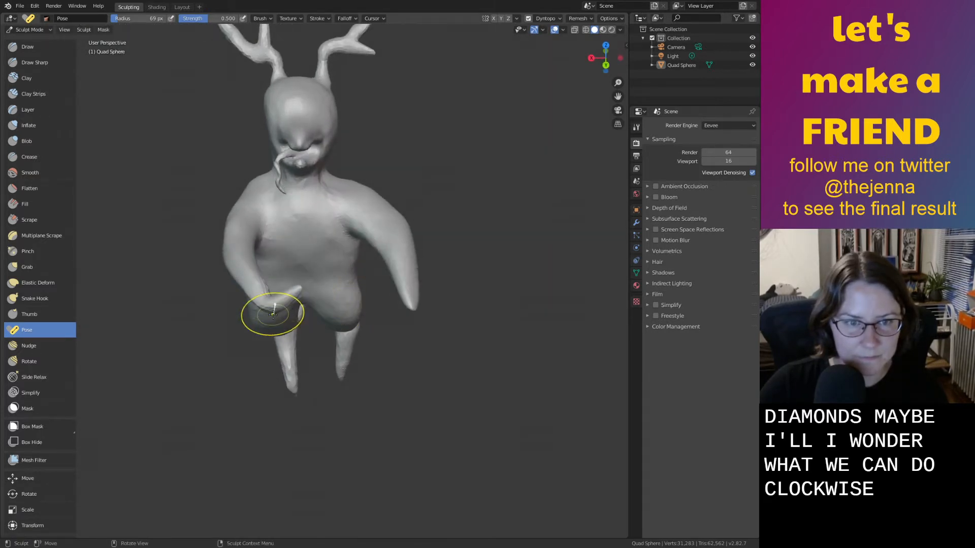
# Angle the ends of both arms downward with the Pose brush and save the file.
pyautogui.moveTo(413, 295); pyautogui.dragTo(414, 316)
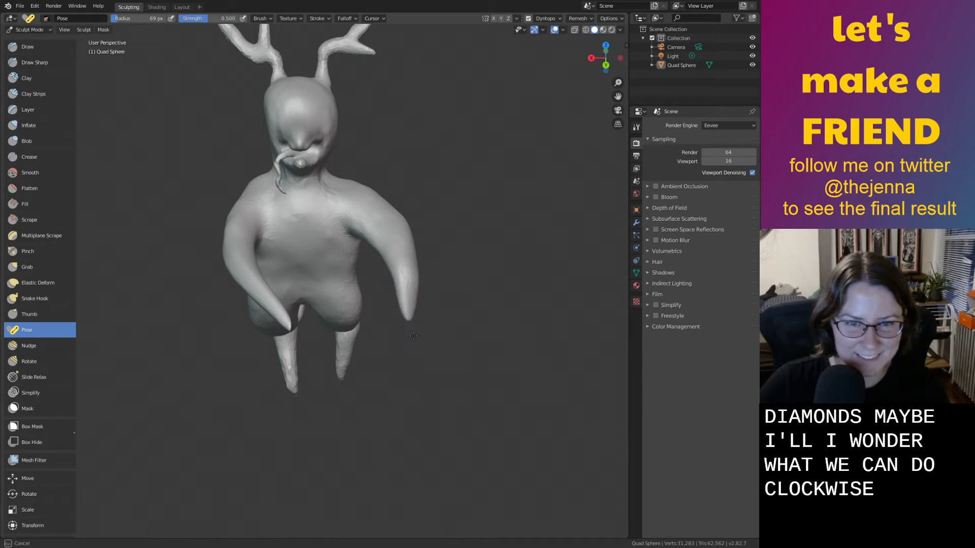
pyautogui.moveTo(281, 320); pyautogui.dragTo(276, 360)
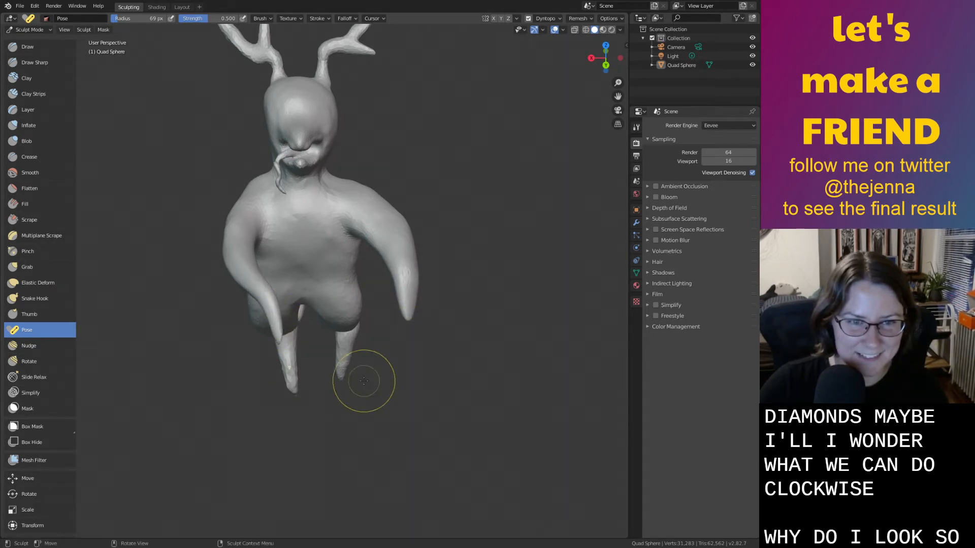
pyautogui.moveTo(367, 382)
pyautogui.mouseDown(button='middle')
pyautogui.moveTo(272, 354)
pyautogui.moveTo(287, 328)
pyautogui.moveTo(319, 331)
pyautogui.moveTo(274, 373)
pyautogui.moveTo(331, 407)
pyautogui.mouseUp(button='middle')
pyautogui.hotkey('ctrl', 's')
# Thicken both lower legs between knee and pointed tip with Inflate, and select the Smooth brush.
pyautogui.scroll(-3, 334, 342)
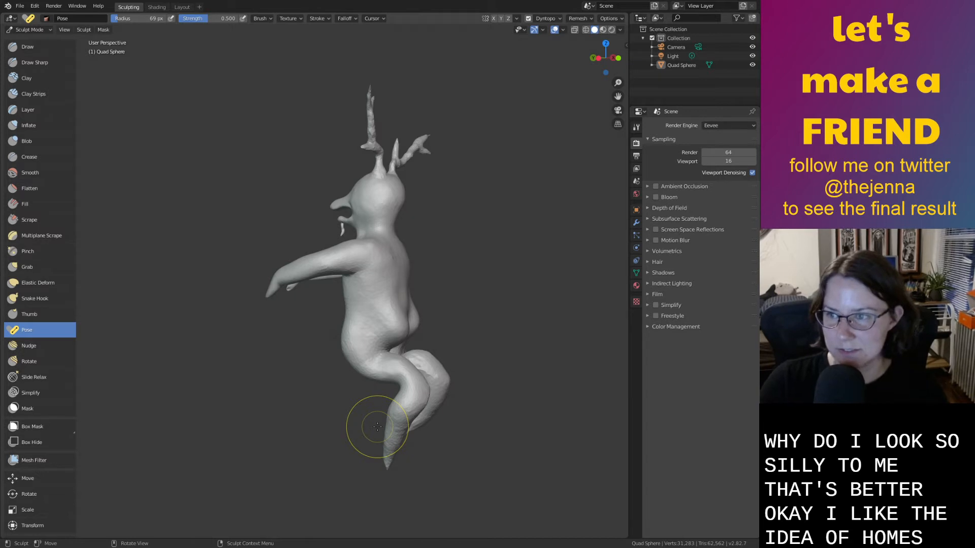
pyautogui.moveTo(375, 425); pyautogui.dragTo(380, 294, button='middle')
pyautogui.scroll(8, 386, 441)
pyautogui.moveTo(373, 396); pyautogui.dragTo(452, 401, button='middle')
pyautogui.scroll(3, 406, 406)
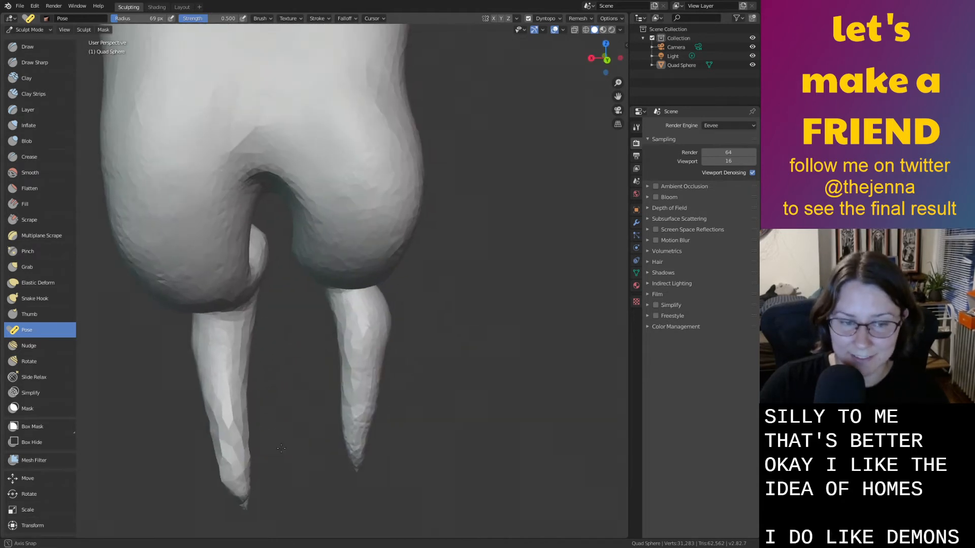
pyautogui.moveTo(330, 411)
pyautogui.keyDown('shift'); pyautogui.mouseDown(button='middle')
pyautogui.moveTo(271, 459)
pyautogui.moveTo(416, 294)
pyautogui.mouseUp(button='middle'); pyautogui.keyUp('shift')
pyautogui.press('i')
pyautogui.moveTo(288, 350)
pyautogui.mouseDown()
pyautogui.moveTo(298, 361)
pyautogui.moveTo(237, 292)
pyautogui.moveTo(292, 400)
pyautogui.moveTo(300, 379)
pyautogui.mouseUp()
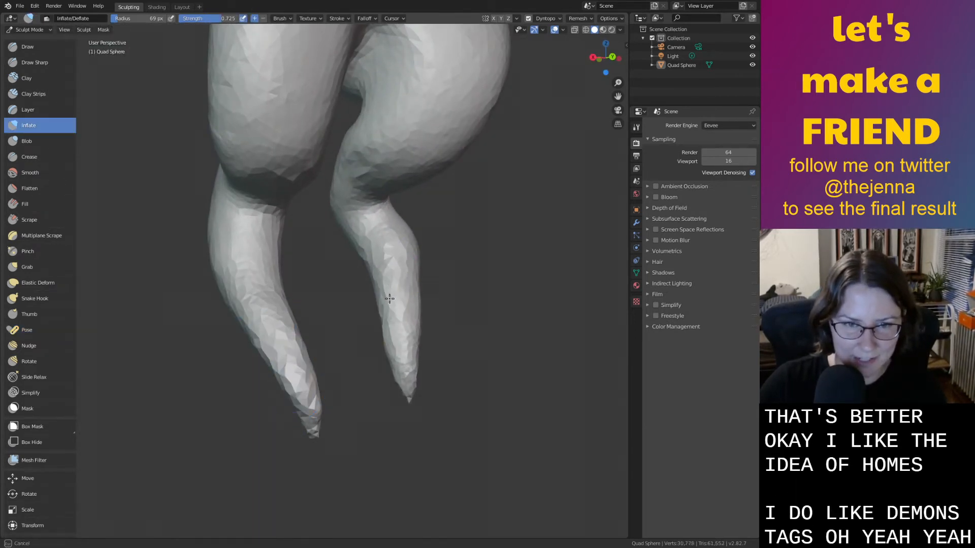
pyautogui.moveTo(389, 299); pyautogui.dragTo(391, 309)
pyautogui.hotkey('shift', 's')
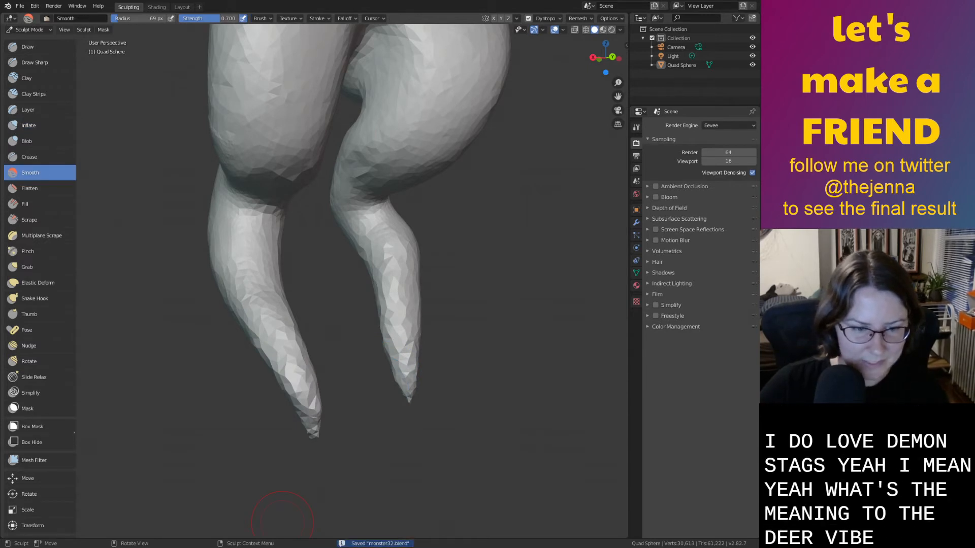
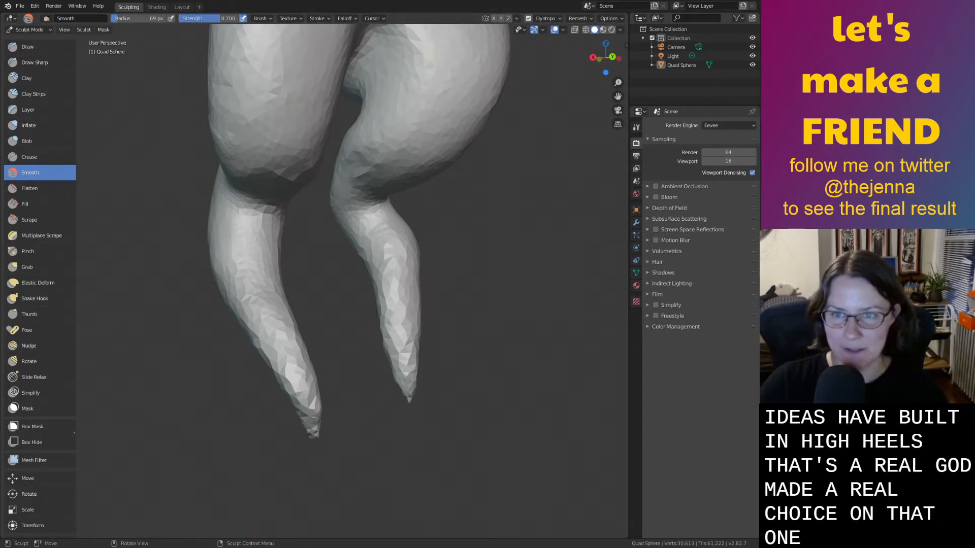
# Round and thicken the pointed tip of one lower leg with Inflate.
pyautogui.scroll(2, 371, 447)
pyautogui.keyDown('shift'); pyautogui.moveTo(371, 447); pyautogui.dragTo(385, 373, button='middle'); pyautogui.keyUp('shift')
pyautogui.moveTo(437, 378)
pyautogui.mouseDown(button='middle')
pyautogui.moveTo(401, 379)
pyautogui.moveTo(414, 379)
pyautogui.moveTo(379, 345)
pyautogui.moveTo(340, 269)
pyautogui.mouseUp(button='middle')
pyautogui.scroll(2, 396, 294)
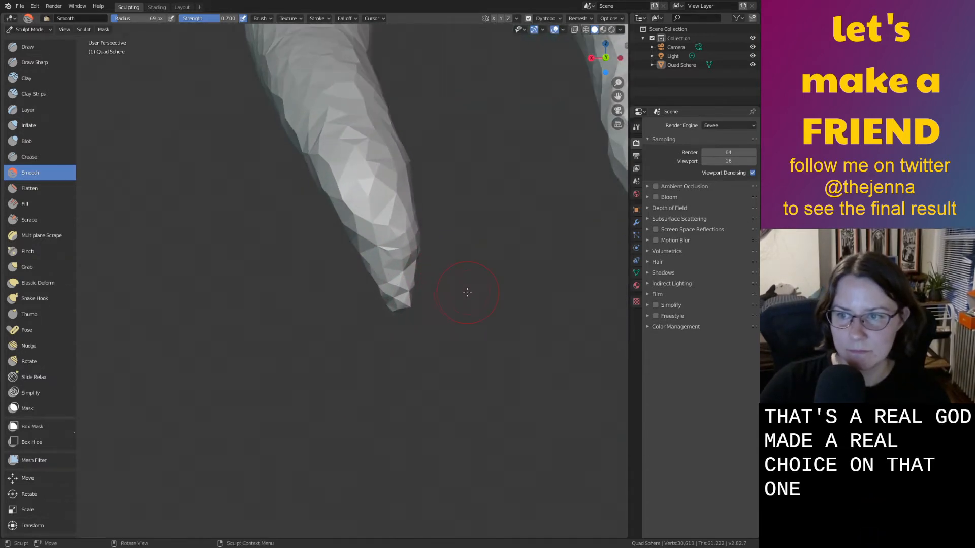
pyautogui.keyDown('shift'); pyautogui.moveTo(375, 355); pyautogui.dragTo(308, 412, button='middle'); pyautogui.keyUp('shift')
pyautogui.press('i')
pyautogui.moveTo(298, 232)
pyautogui.mouseDown()
pyautogui.moveTo(342, 384)
pyautogui.moveTo(300, 245)
pyautogui.moveTo(276, 242)
pyautogui.mouseUp()
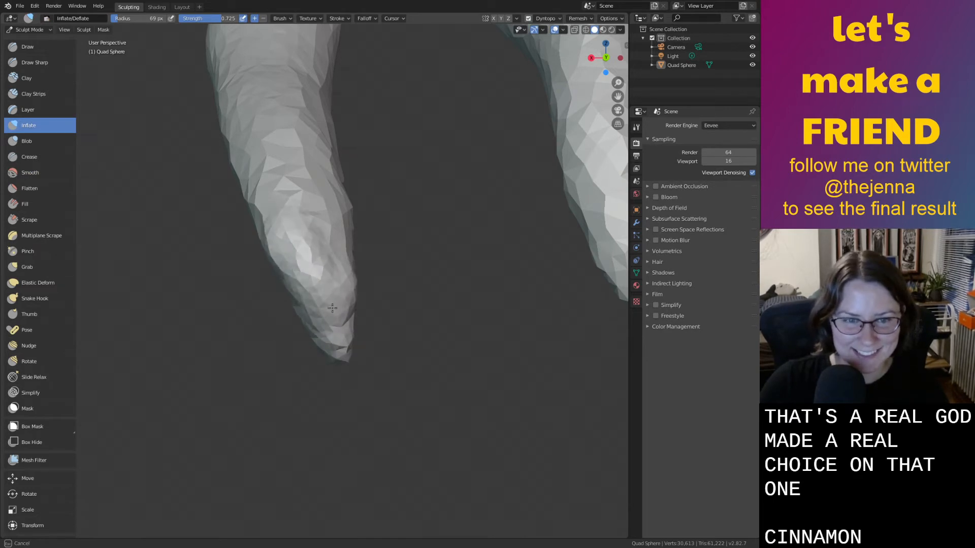
pyautogui.moveTo(332, 308)
pyautogui.mouseDown()
pyautogui.moveTo(355, 351)
pyautogui.moveTo(332, 358)
pyautogui.mouseUp()
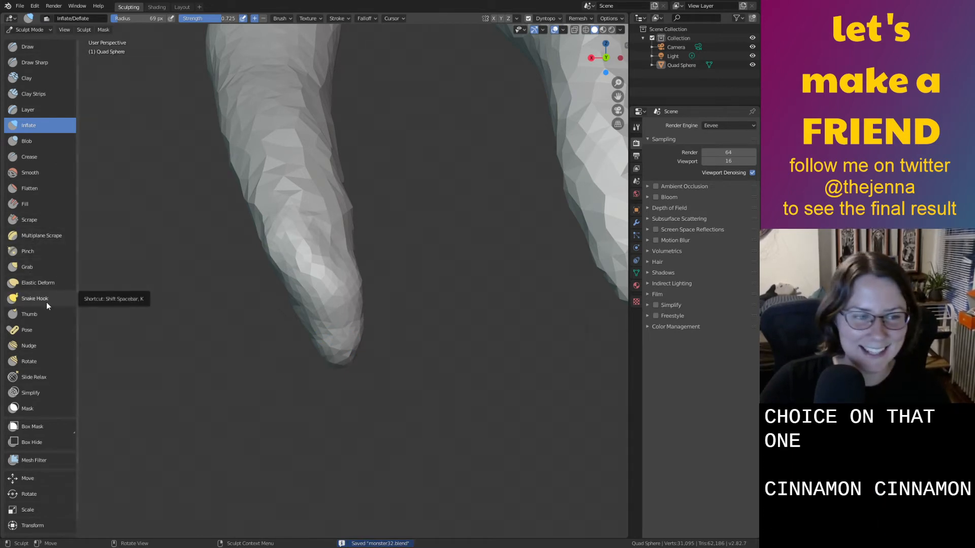
# Pull two separate pointed toes downward from the rounded leg tip with the Grab brush.
pyautogui.click(35, 265)
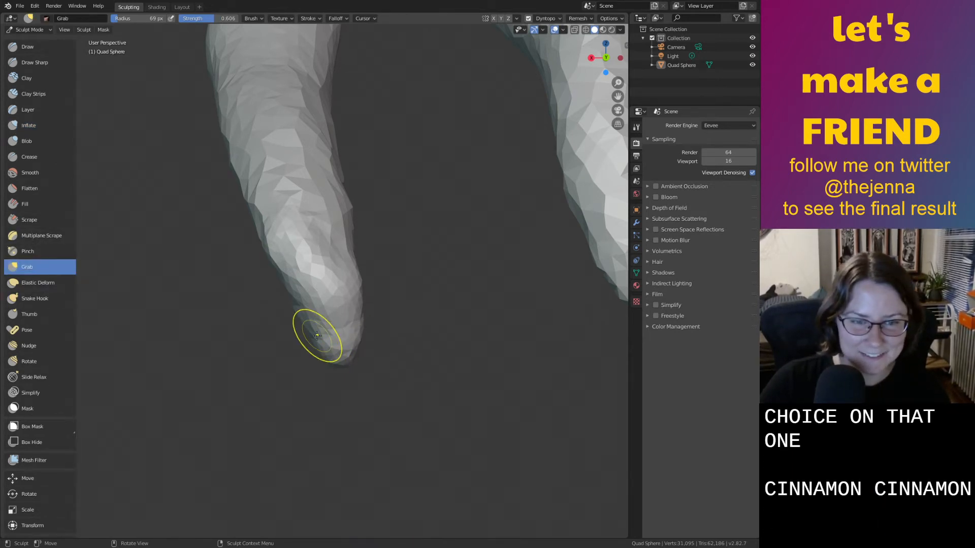
pyautogui.moveTo(315, 333); pyautogui.dragTo(309, 357)
pyautogui.scroll(-1, 308, 363)
pyautogui.moveTo(308, 363); pyautogui.dragTo(223, 398, button='middle')
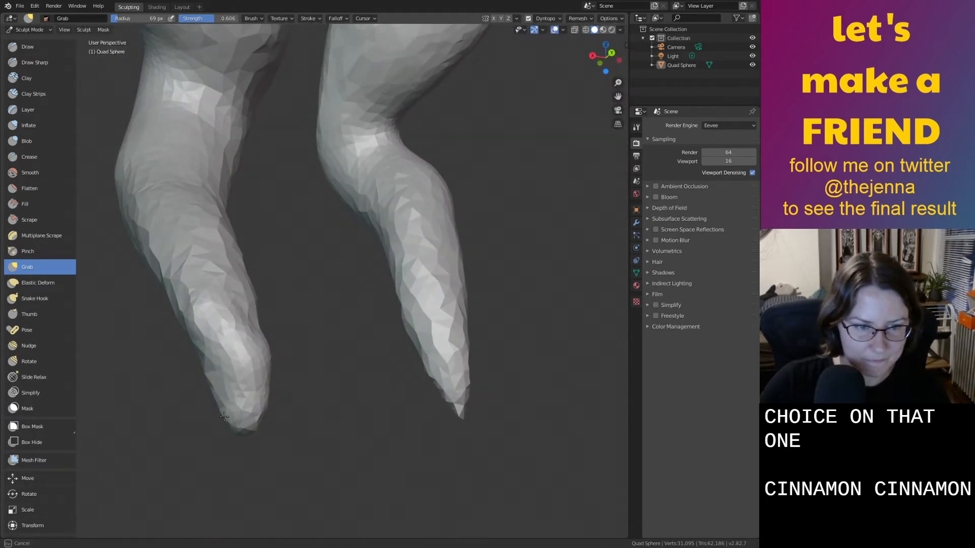
pyautogui.moveTo(211, 483); pyautogui.dragTo(218, 477)
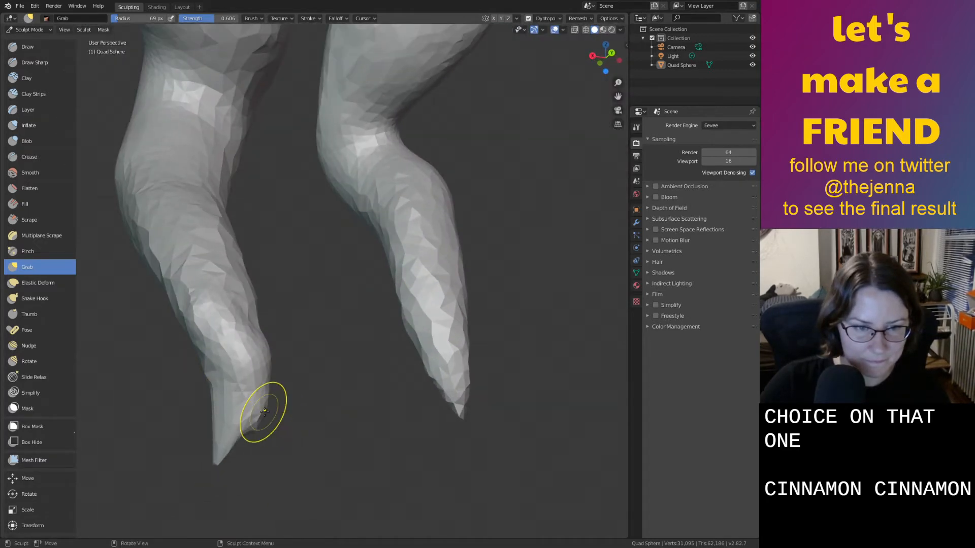
pyautogui.moveTo(286, 503); pyautogui.dragTo(268, 495)
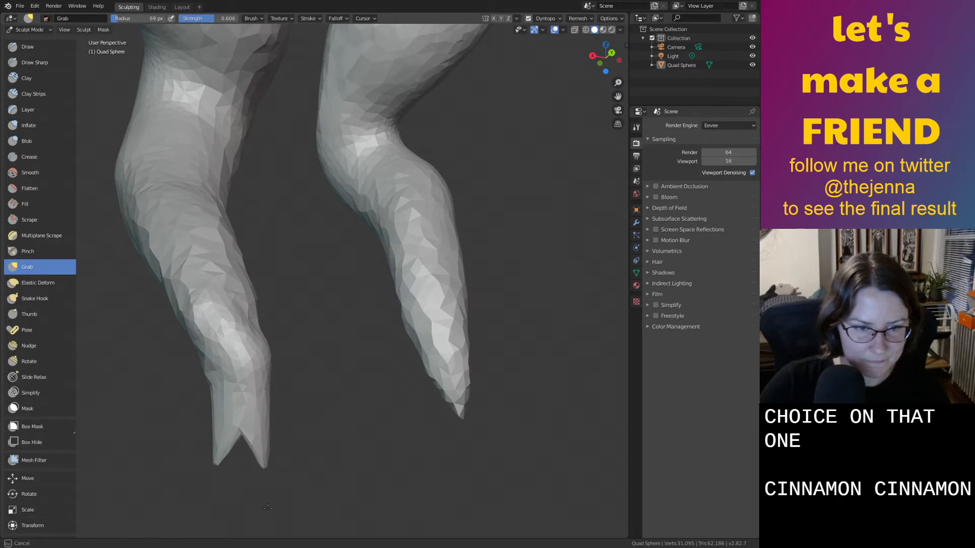
# Reshape the back of the cloven foot with Grab, pulling out a spur behind the ankle.
pyautogui.moveTo(268, 508); pyautogui.dragTo(449, 486, button='middle')
pyautogui.moveTo(449, 486)
pyautogui.mouseDown(button='middle')
pyautogui.moveTo(468, 468)
pyautogui.moveTo(233, 416)
pyautogui.moveTo(354, 311)
pyautogui.mouseUp(button='middle')
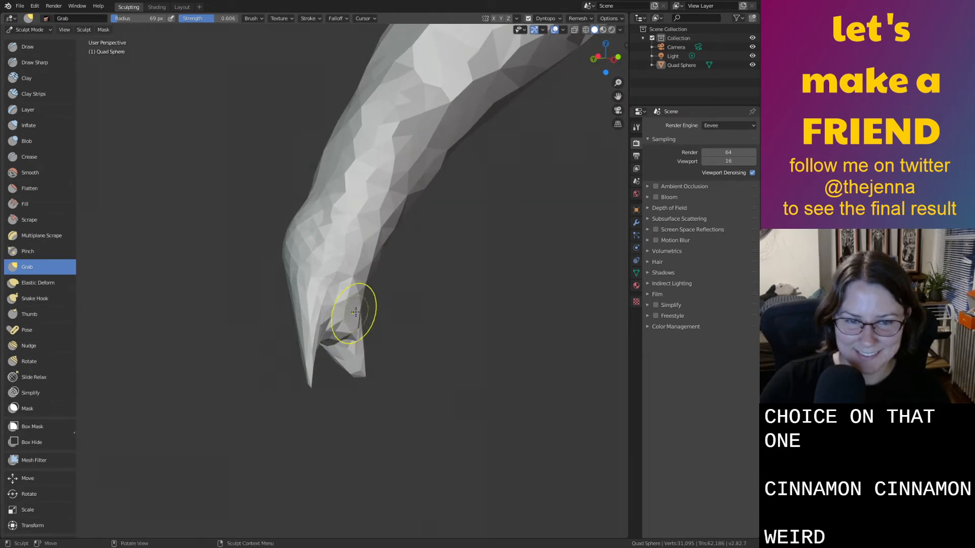
pyautogui.scroll(-5, 374, 284)
pyautogui.moveTo(336, 274); pyautogui.dragTo(319, 265)
pyautogui.moveTo(344, 252); pyautogui.dragTo(341, 261, button='middle')
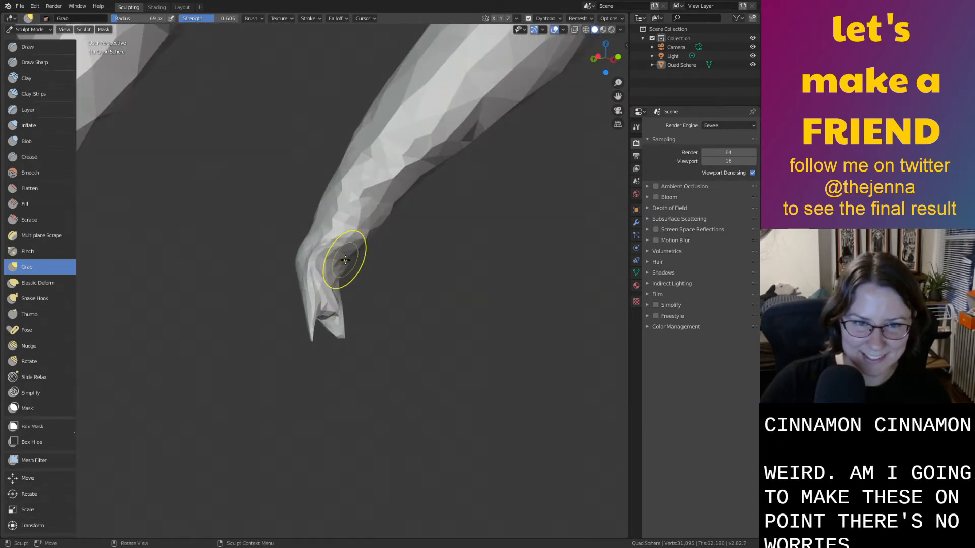
pyautogui.moveTo(362, 241); pyautogui.dragTo(385, 302)
pyautogui.moveTo(394, 303)
pyautogui.mouseDown(button='middle')
pyautogui.moveTo(385, 382)
pyautogui.moveTo(457, 350)
pyautogui.moveTo(437, 305)
pyautogui.mouseUp(button='middle')
# Thicken both toes of the cloven foot into rounded ends with Inflate.
pyautogui.press('i')
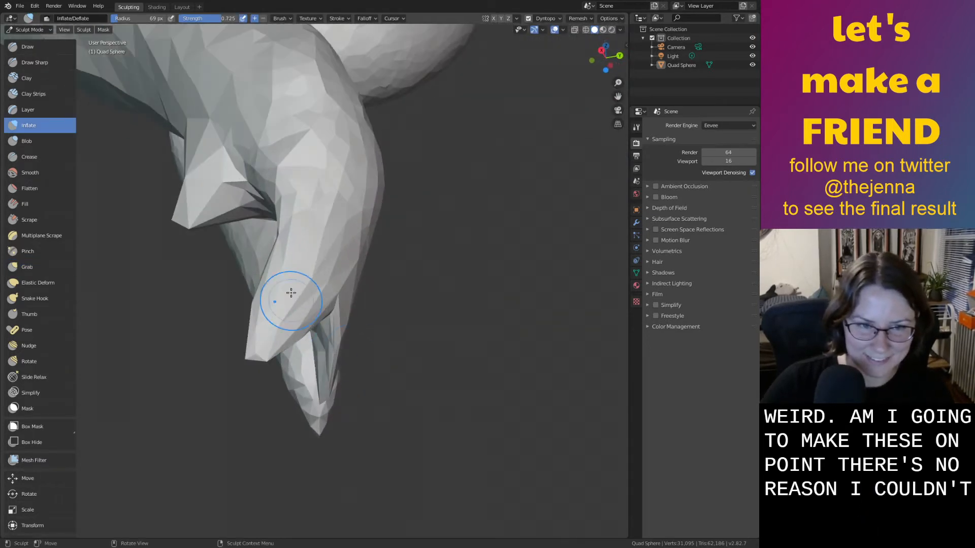
pyautogui.moveTo(291, 293)
pyautogui.mouseDown()
pyautogui.moveTo(280, 318)
pyautogui.moveTo(353, 276)
pyautogui.moveTo(278, 331)
pyautogui.moveTo(285, 350)
pyautogui.mouseUp()
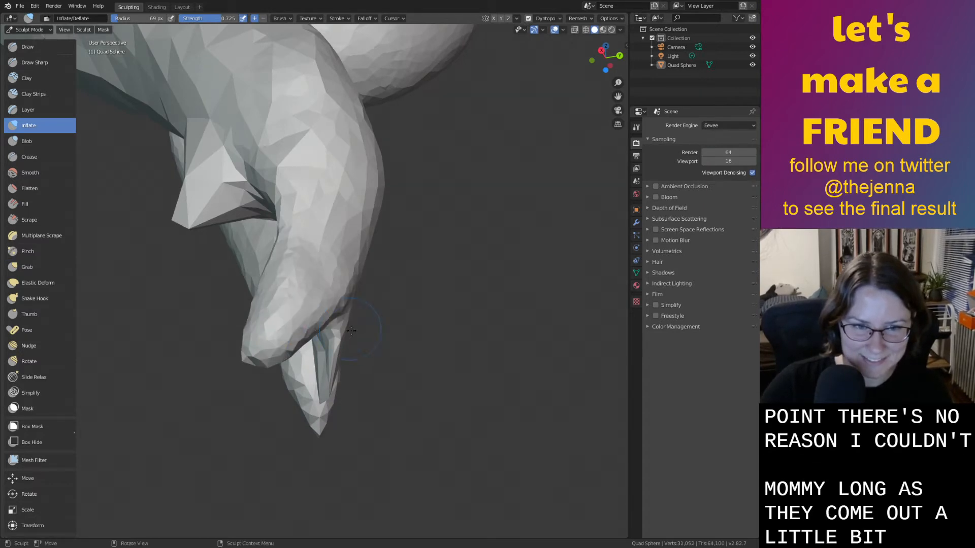
pyautogui.moveTo(357, 328); pyautogui.dragTo(304, 351, button='middle')
pyautogui.moveTo(305, 352)
pyautogui.mouseDown()
pyautogui.moveTo(307, 313)
pyautogui.moveTo(300, 327)
pyautogui.moveTo(310, 388)
pyautogui.mouseUp()
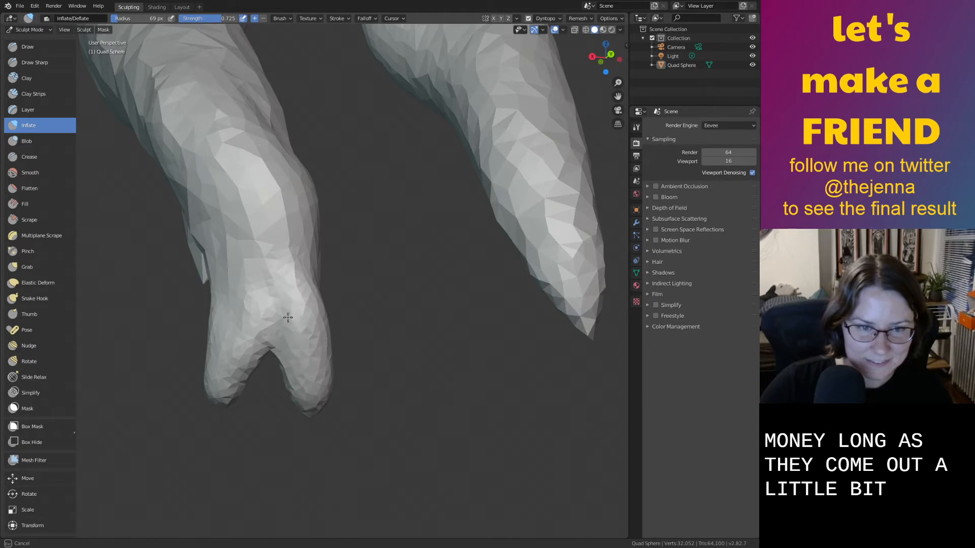
pyautogui.moveTo(249, 346); pyautogui.dragTo(207, 380)
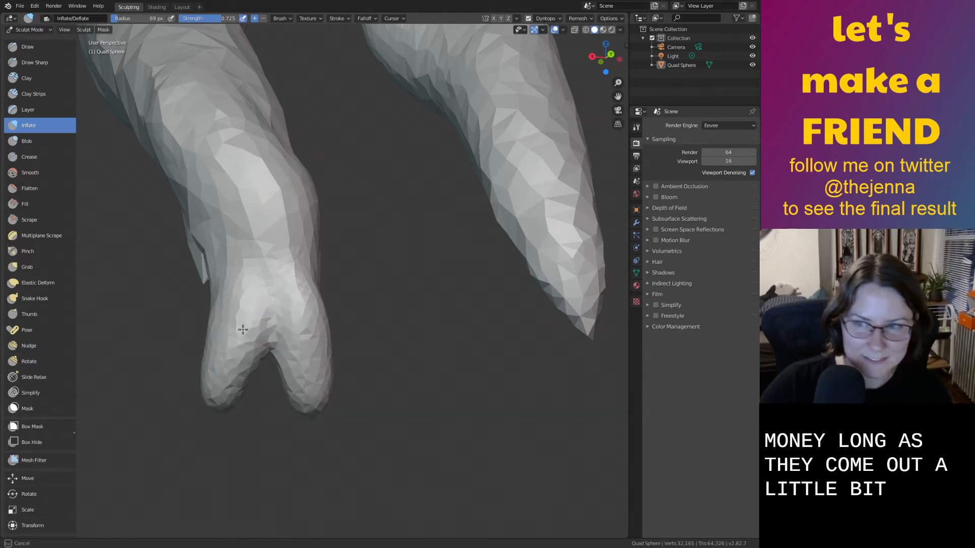
# Smooth the cloven foot around its toes and ankle.
pyautogui.moveTo(243, 330); pyautogui.dragTo(375, 392, button='middle')
pyautogui.press('s')
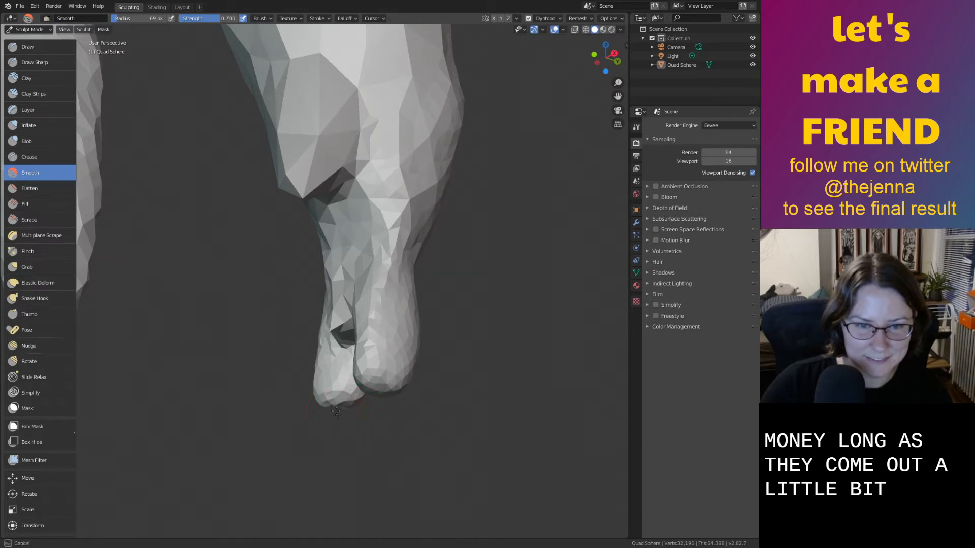
pyautogui.moveTo(351, 427)
pyautogui.mouseDown(button='middle')
pyautogui.moveTo(386, 396)
pyautogui.moveTo(283, 413)
pyautogui.mouseUp(button='middle')
pyautogui.scroll(-6, 392, 408)
pyautogui.scroll(-6, 283, 413)
pyautogui.scroll(10, 360, 406)
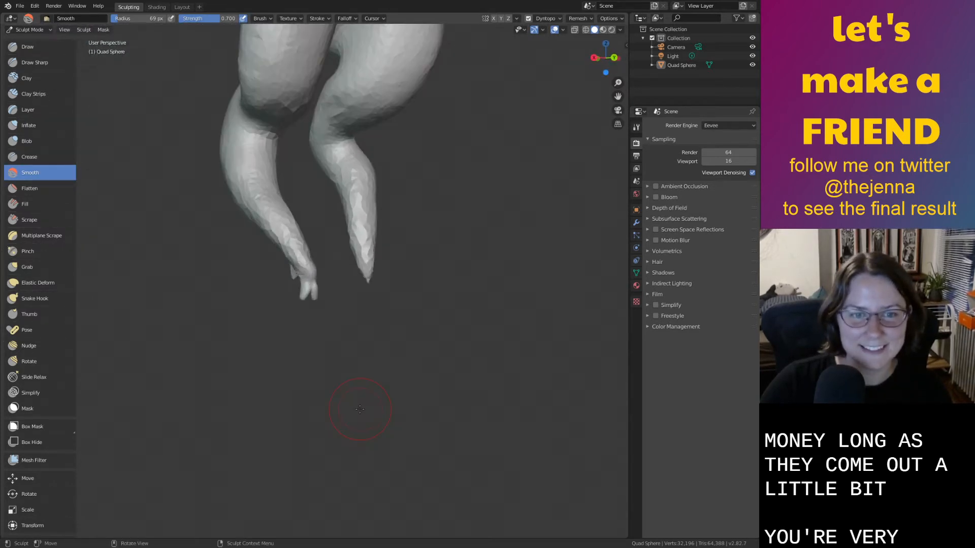
pyautogui.moveTo(318, 298); pyautogui.dragTo(264, 290, button='middle')
pyautogui.moveTo(272, 201)
pyautogui.mouseDown()
pyautogui.moveTo(243, 178)
pyautogui.moveTo(229, 218)
pyautogui.moveTo(279, 244)
pyautogui.moveTo(244, 251)
pyautogui.mouseUp()
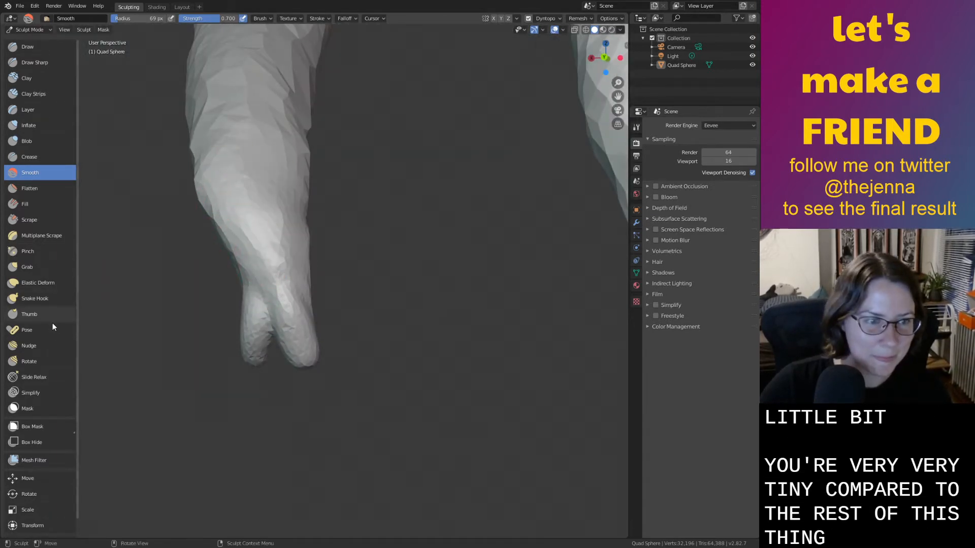
# Try bending the end of one toe with the Pose brush.
pyautogui.click(36, 329)
pyautogui.moveTo(297, 335); pyautogui.dragTo(265, 347, button='middle')
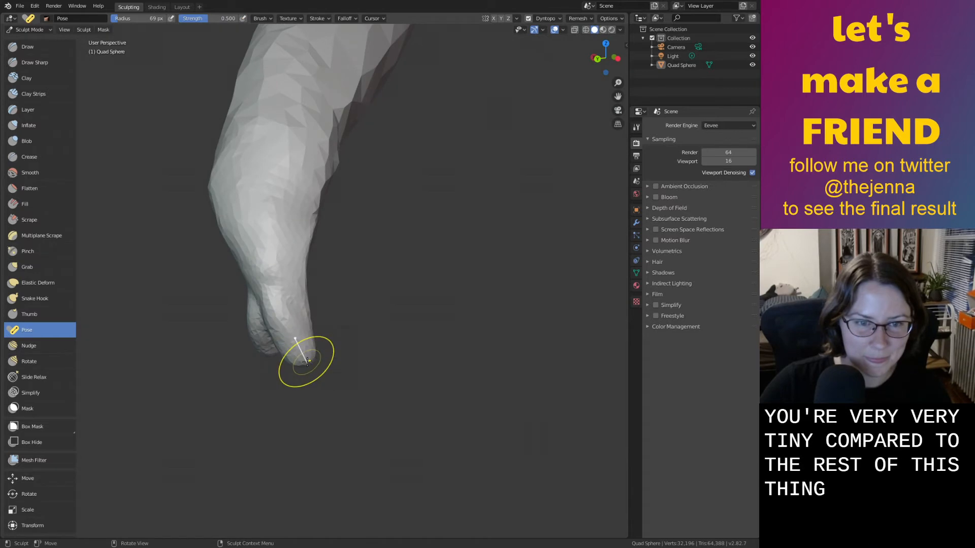
pyautogui.moveTo(301, 362); pyautogui.dragTo(253, 361)
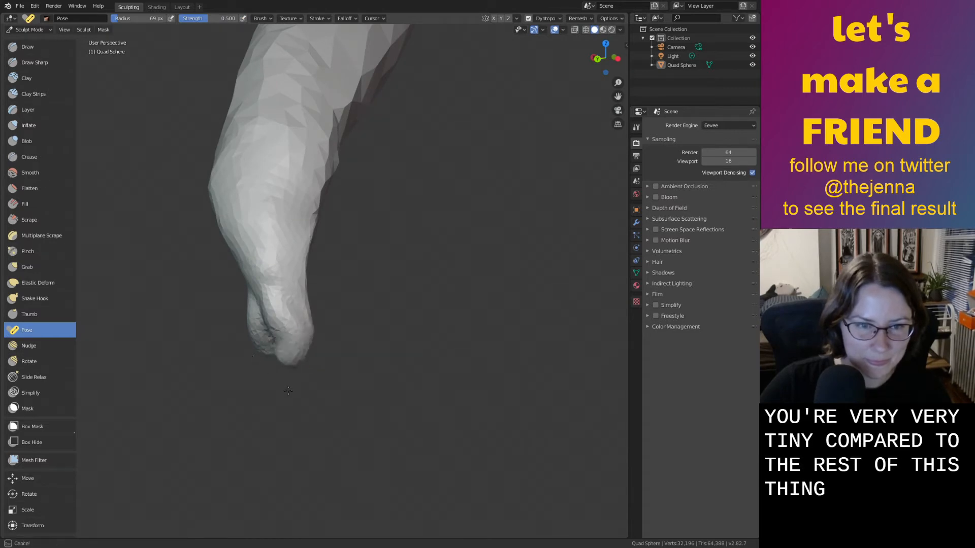
pyautogui.moveTo(317, 369); pyautogui.dragTo(226, 320, button='middle')
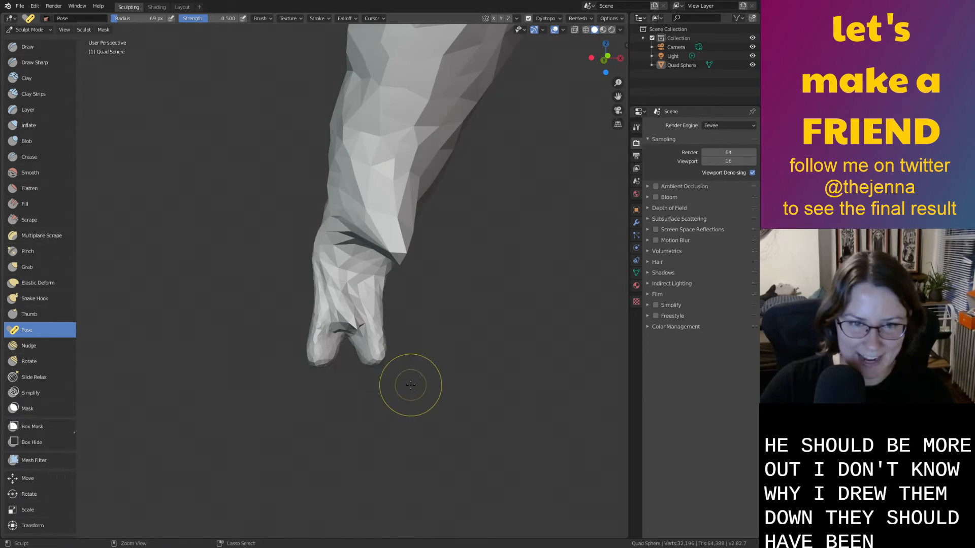
# Undo the two-toed foot shaping.
pyautogui.moveTo(409, 386)
pyautogui.mouseDown(button='middle')
pyautogui.moveTo(416, 405)
pyautogui.moveTo(435, 407)
pyautogui.moveTo(372, 327)
pyautogui.mouseUp(button='middle')
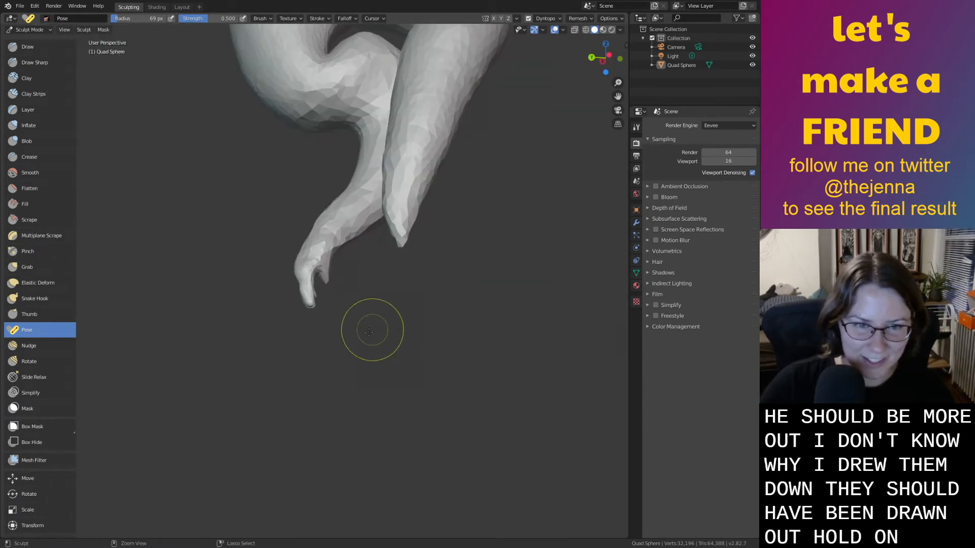
pyautogui.hotkey('ctrl', 'z')
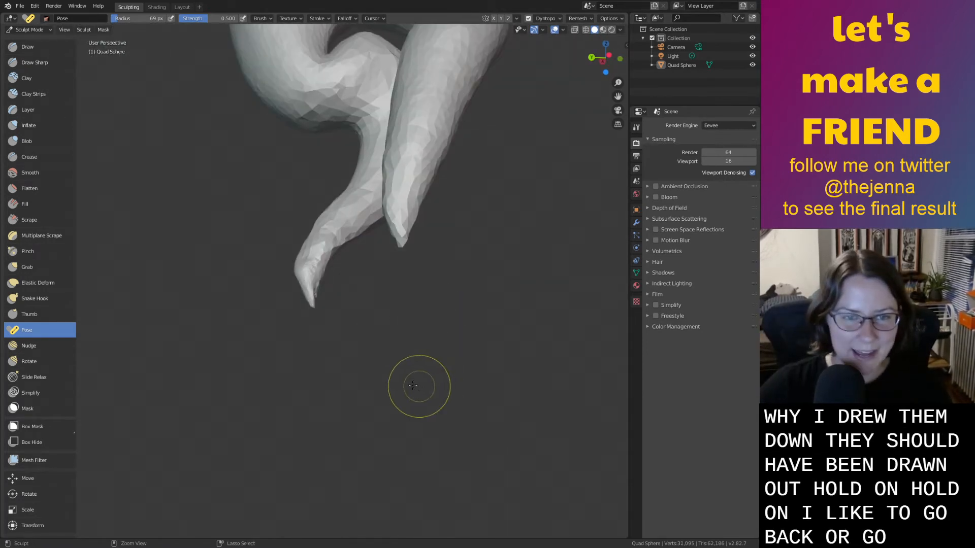
pyautogui.hotkey('ctrl', 'z')
# Inflate the tip of the same leg into a blunt, rounded end and smooth it.
pyautogui.moveTo(286, 326); pyautogui.dragTo(322, 327, button='middle')
pyautogui.press('i')
pyautogui.moveTo(268, 257)
pyautogui.mouseDown()
pyautogui.moveTo(279, 278)
pyautogui.moveTo(295, 236)
pyautogui.moveTo(259, 247)
pyautogui.moveTo(254, 234)
pyautogui.mouseUp()
pyautogui.moveTo(279, 292); pyautogui.dragTo(325, 317, button='middle')
pyautogui.hotkey('shift', 's')
pyautogui.moveTo(253, 237); pyautogui.dragTo(265, 263)
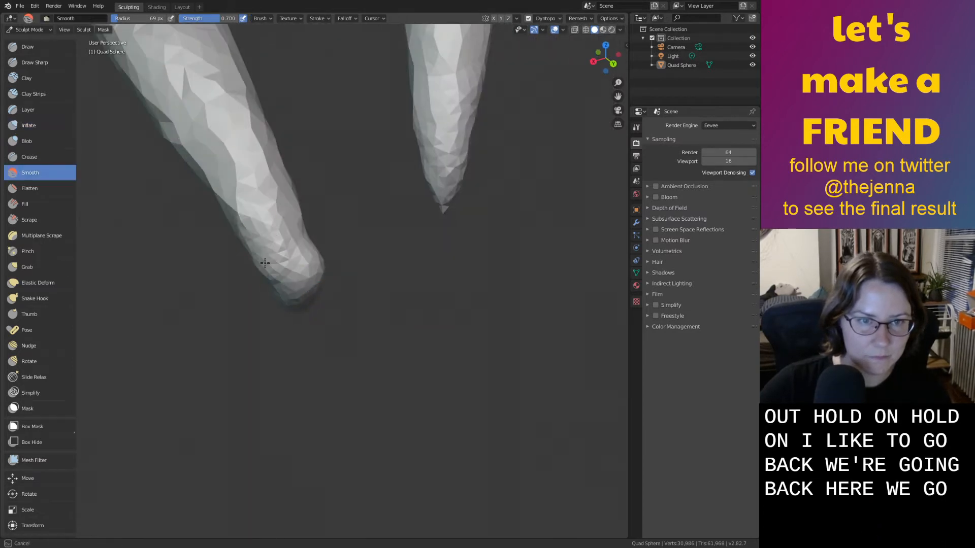
# Try drawing a point out from the front of the blunt leg tip with Snake Hook.
pyautogui.press('g')
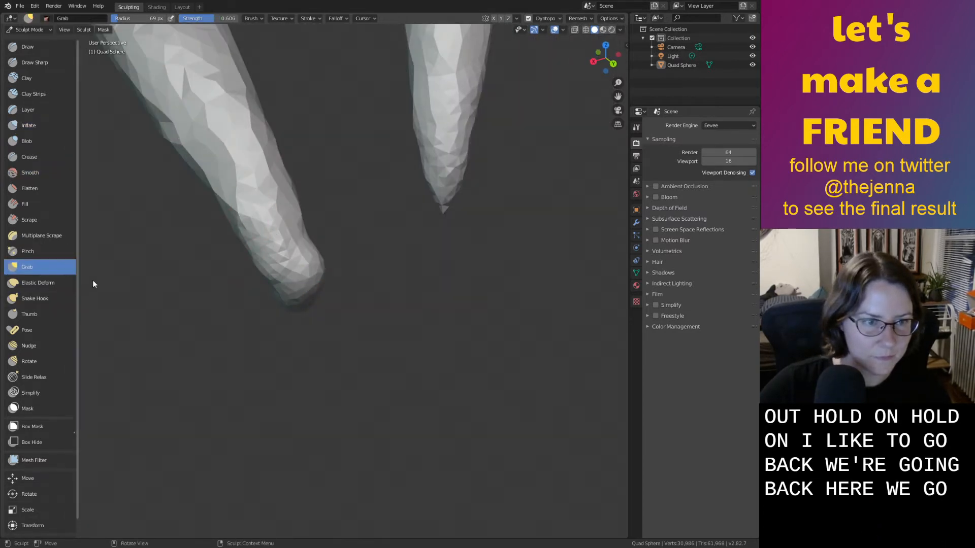
pyautogui.moveTo(93, 280); pyautogui.dragTo(296, 306, button='middle')
pyautogui.press('k')
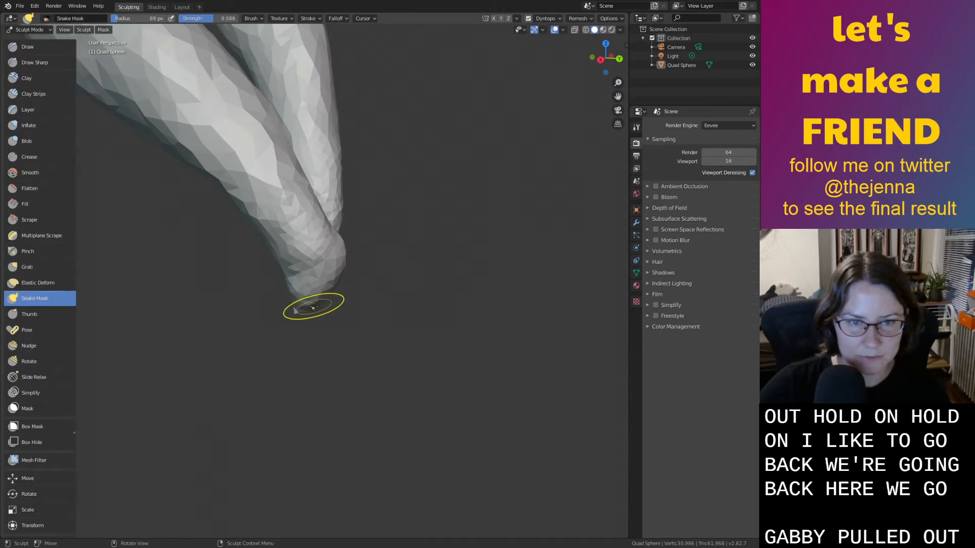
pyautogui.moveTo(333, 275); pyautogui.dragTo(335, 279)
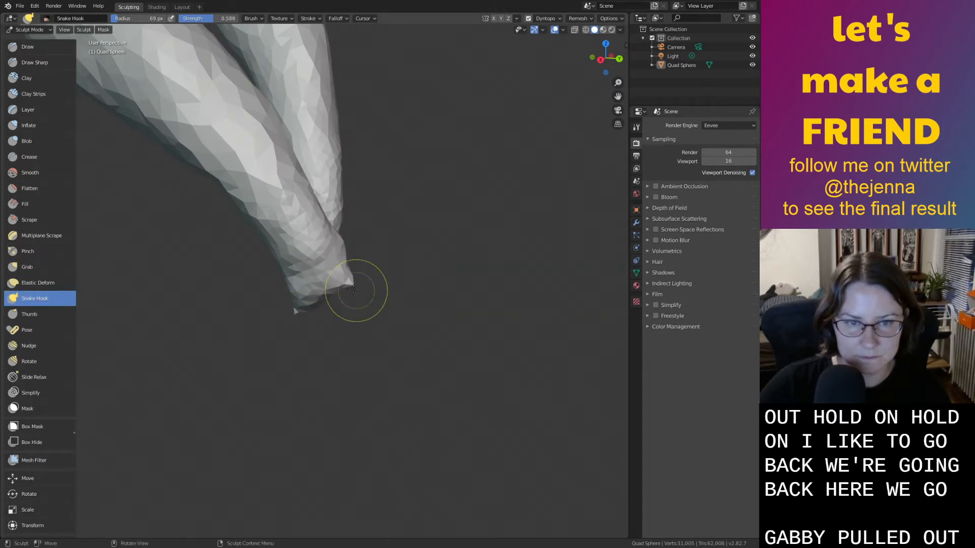
# Pull a long pointed toe forward from the blunt leg tip with the Grab brush.
pyautogui.press('g')
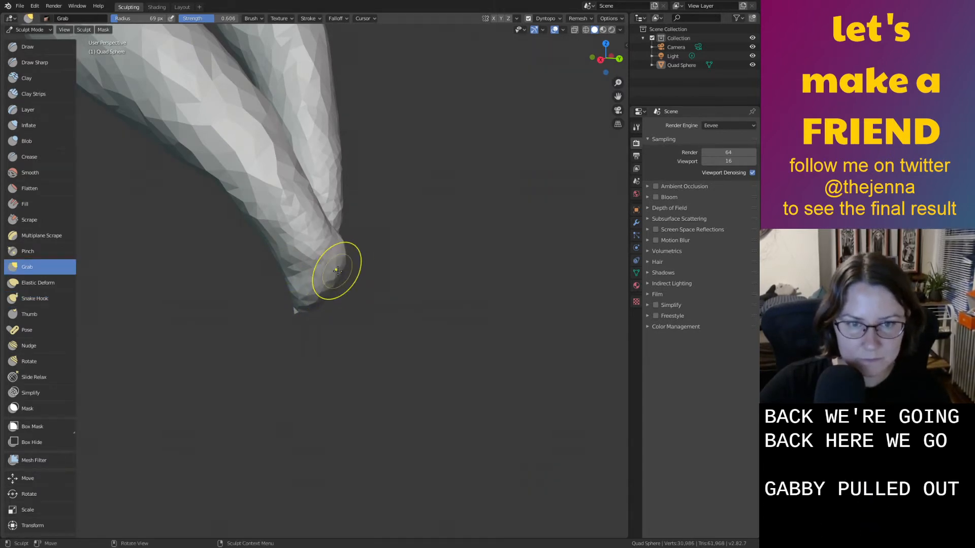
pyautogui.moveTo(338, 270); pyautogui.dragTo(337, 272, button='middle')
pyautogui.moveTo(389, 302); pyautogui.dragTo(457, 337)
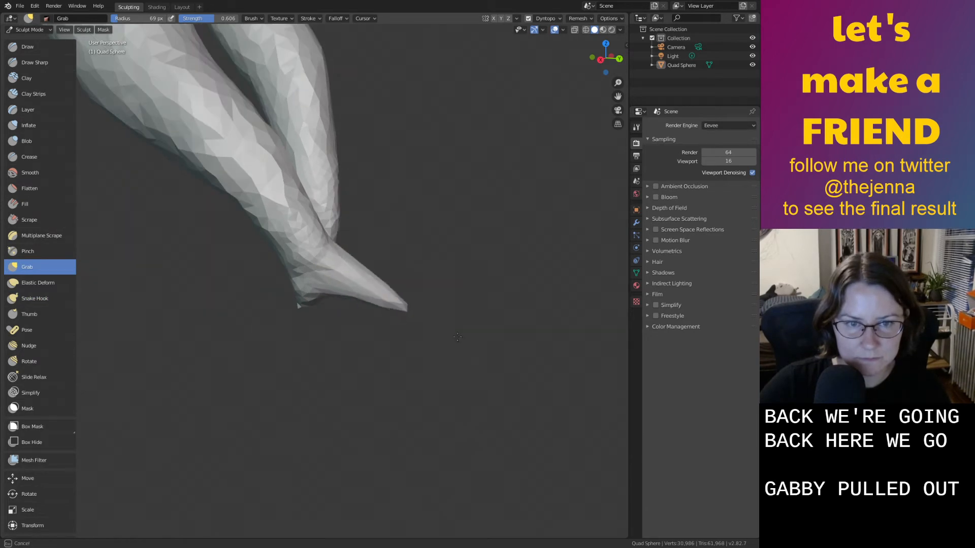
pyautogui.moveTo(495, 360); pyautogui.dragTo(385, 304, button='middle')
pyautogui.moveTo(386, 305)
pyautogui.mouseDown()
pyautogui.moveTo(317, 264)
pyautogui.moveTo(350, 290)
pyautogui.mouseUp()
pyautogui.moveTo(350, 289)
pyautogui.mouseDown(button='middle')
pyautogui.moveTo(270, 348)
pyautogui.moveTo(305, 294)
pyautogui.moveTo(280, 304)
pyautogui.mouseUp(button='middle')
# Fill out the toe with Inflate, and pull down and thicken the heel behind it.
pyautogui.press('i')
pyautogui.moveTo(280, 297); pyautogui.dragTo(285, 290)
pyautogui.moveTo(286, 290)
pyautogui.mouseDown(button='middle')
pyautogui.moveTo(261, 288)
pyautogui.moveTo(282, 290)
pyautogui.moveTo(317, 322)
pyautogui.moveTo(340, 296)
pyautogui.moveTo(325, 290)
pyautogui.moveTo(335, 275)
pyautogui.mouseUp(button='middle')
pyautogui.press('g')
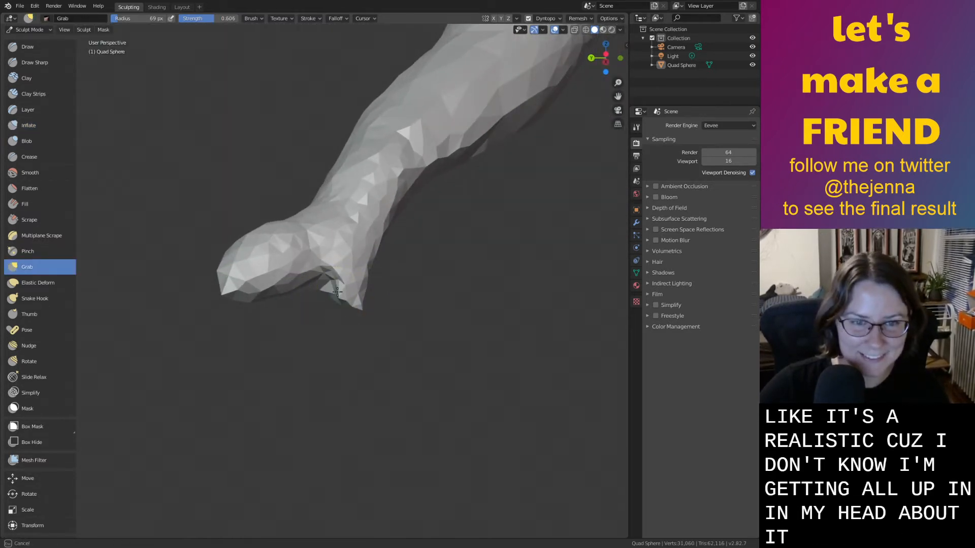
pyautogui.press('i')
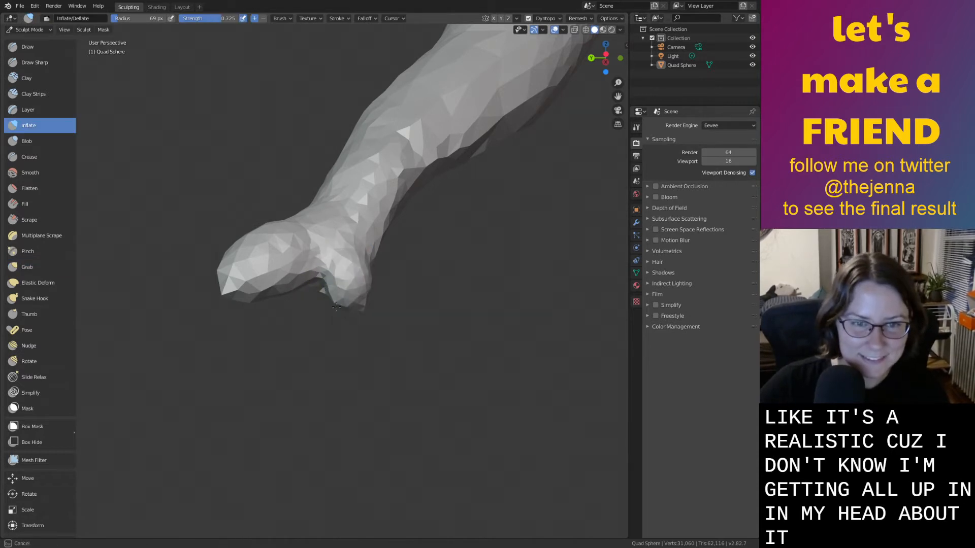
# Smooth the heel and the toe of the foot.
pyautogui.hotkey('shift', 's')
pyautogui.moveTo(336, 307); pyautogui.dragTo(354, 289)
pyautogui.moveTo(295, 258); pyautogui.dragTo(272, 287)
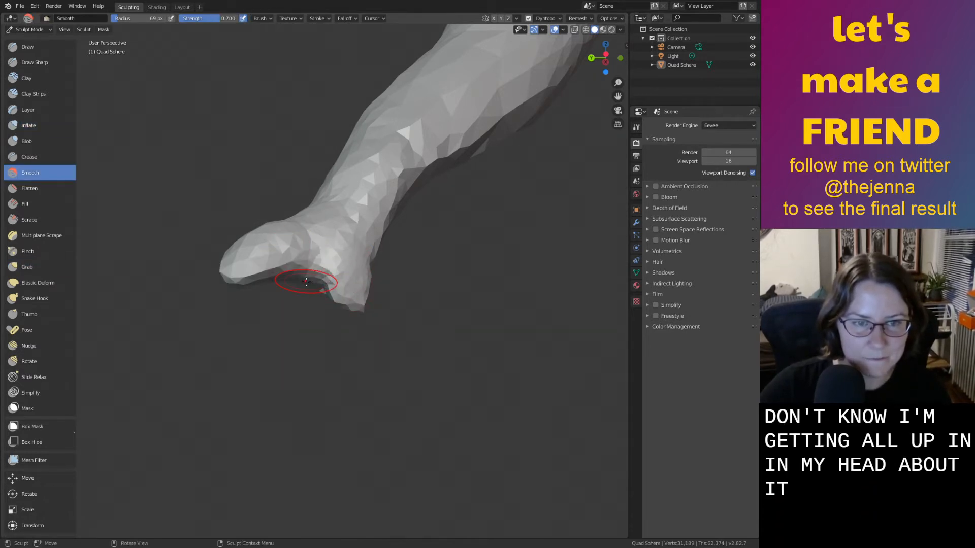
# Extend the front of the foot into a longer pointed toe with the Grab brush.
pyautogui.moveTo(307, 282)
pyautogui.mouseDown(button='middle')
pyautogui.moveTo(405, 287)
pyautogui.moveTo(381, 297)
pyautogui.mouseUp(button='middle')
pyautogui.press('g')
pyautogui.moveTo(386, 287); pyautogui.dragTo(411, 293)
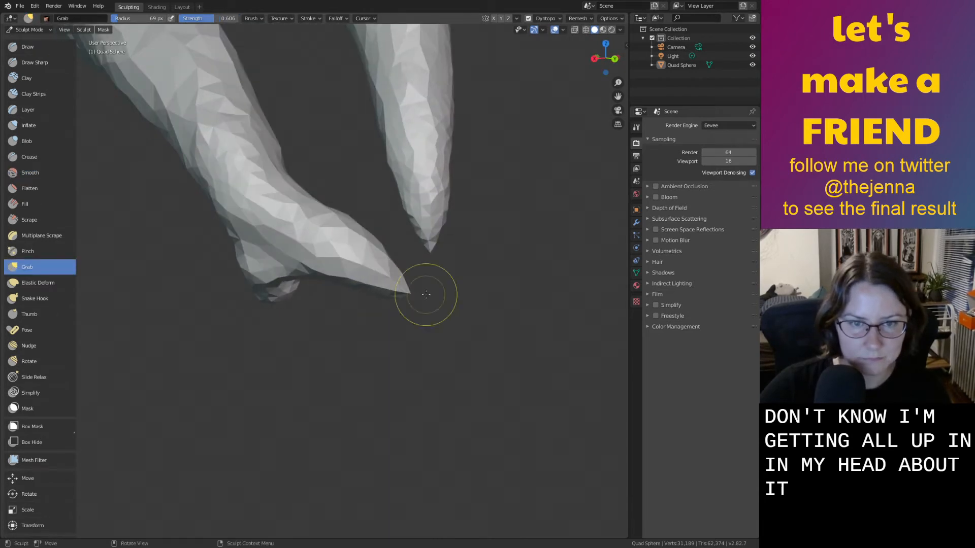
pyautogui.scroll(-4, 339, 218)
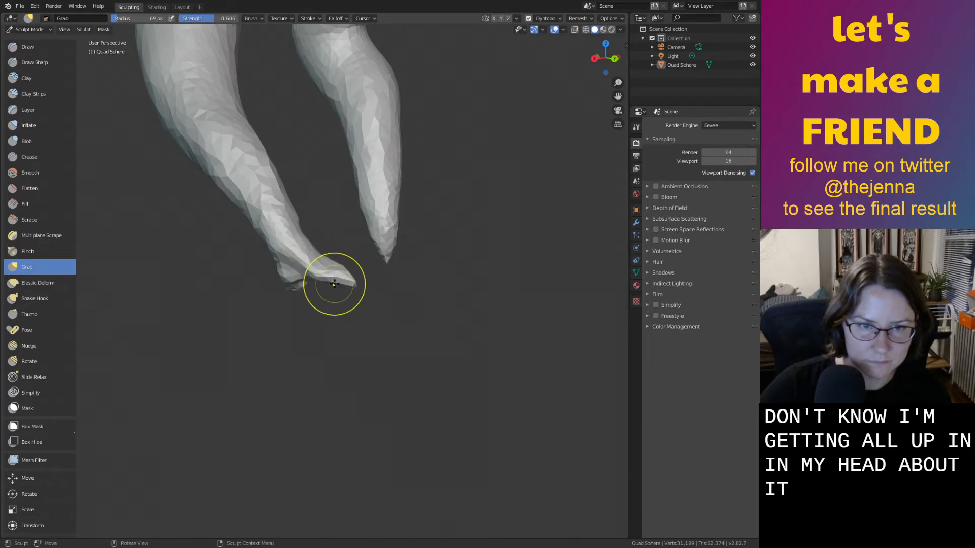
# Inflate the pointed front of the foot and smooth it into a rounded tip.
pyautogui.moveTo(333, 284); pyautogui.dragTo(305, 310, button='middle')
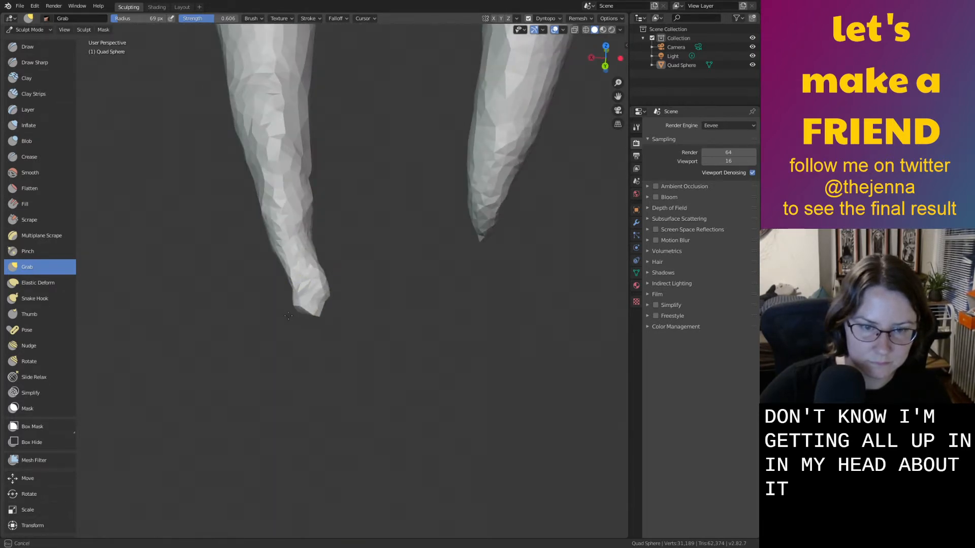
pyautogui.press('i')
pyautogui.hotkey('shift', 's')
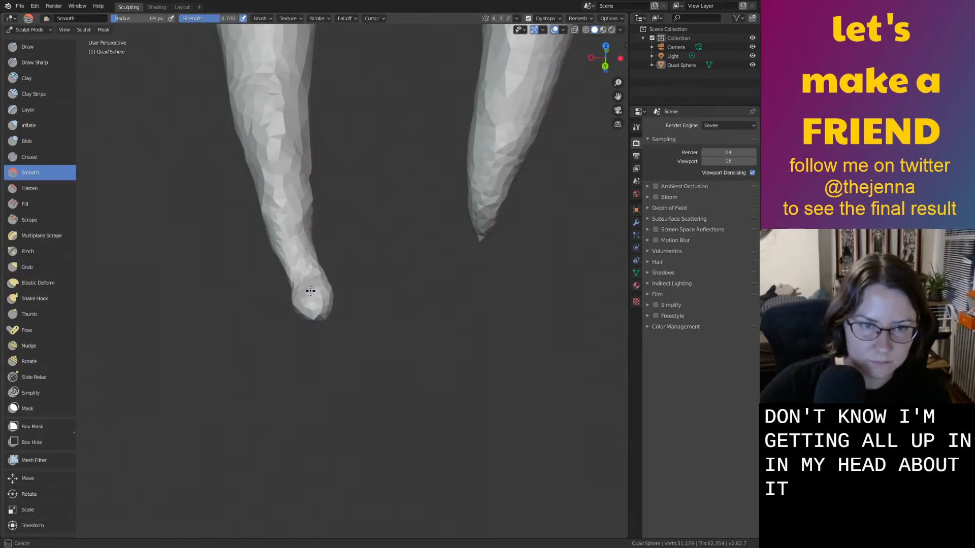
pyautogui.moveTo(315, 299); pyautogui.dragTo(326, 311, button='middle')
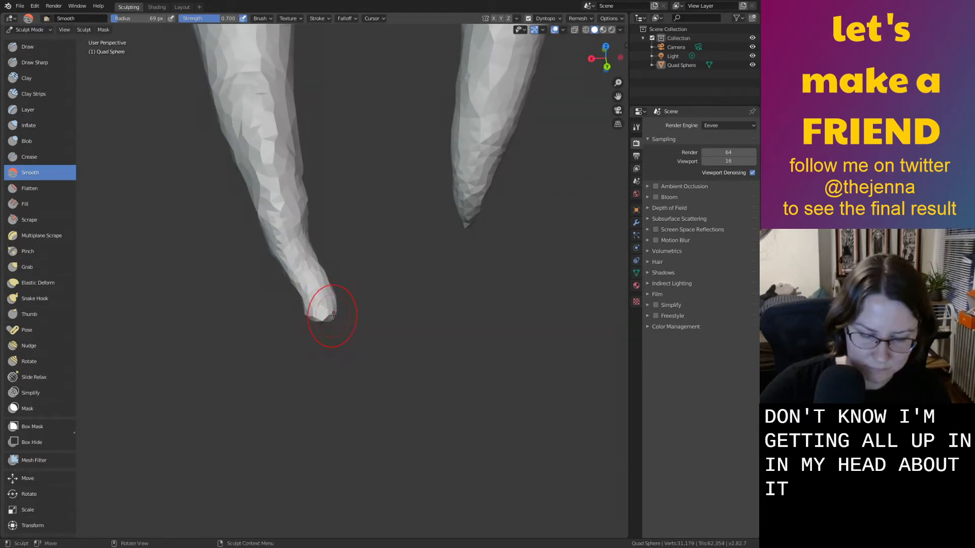
# Split the foot's front into two spread toes with the Grab brush, and round them out with Inflate and Smooth.
pyautogui.press('g')
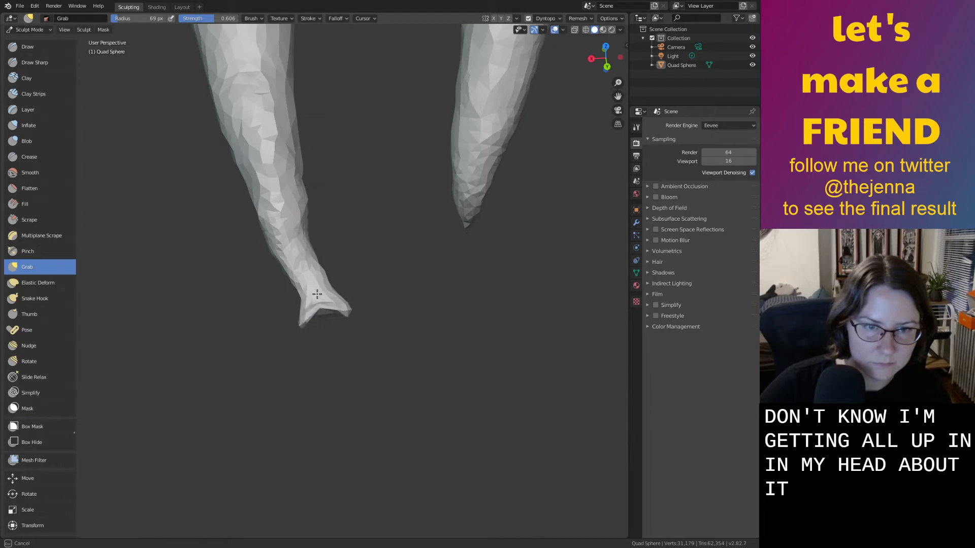
pyautogui.press('i')
pyautogui.moveTo(327, 306); pyautogui.dragTo(327, 317, button='middle')
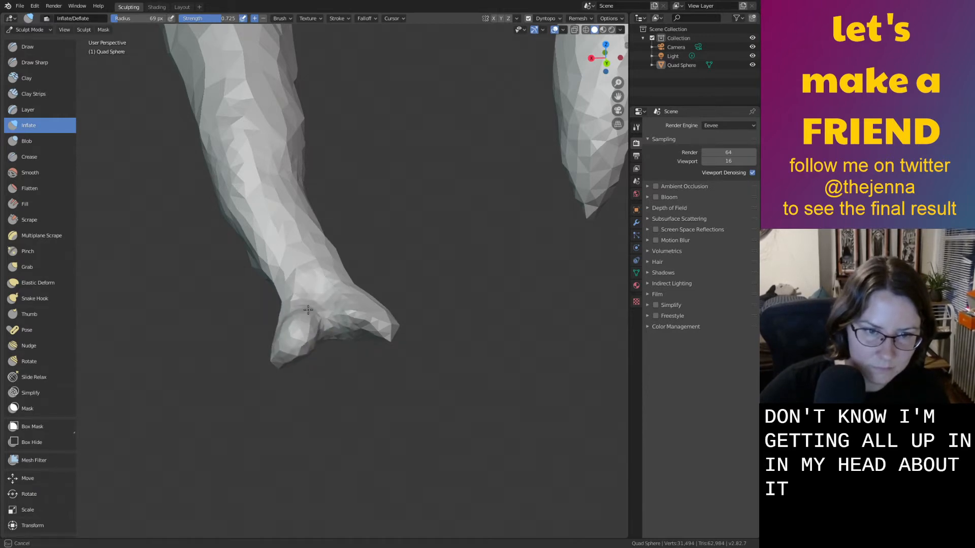
pyautogui.moveTo(331, 304)
pyautogui.mouseDown()
pyautogui.moveTo(382, 332)
pyautogui.moveTo(279, 349)
pyautogui.mouseUp()
pyautogui.moveTo(298, 361); pyautogui.dragTo(382, 335, button='middle')
pyautogui.moveTo(412, 277)
pyautogui.keyDown('shift'); pyautogui.mouseDown()
pyautogui.moveTo(422, 278)
pyautogui.moveTo(413, 272)
pyautogui.mouseUp(); pyautogui.keyUp('shift')
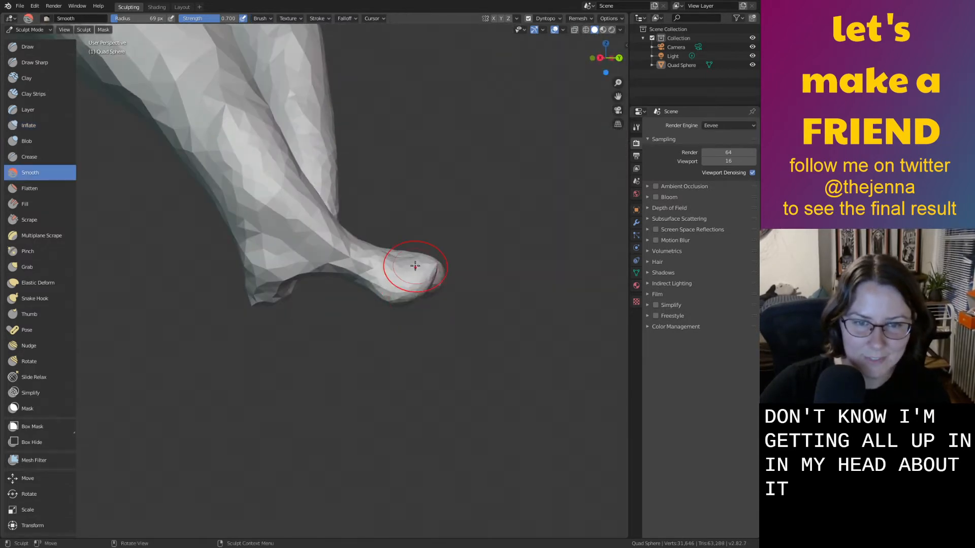
pyautogui.moveTo(413, 272)
pyautogui.mouseDown(button='middle')
pyautogui.moveTo(378, 285)
pyautogui.moveTo(350, 330)
pyautogui.moveTo(299, 364)
pyautogui.mouseUp(button='middle')
# Deepen the cleft between the two toes by pushing the gap up into the foot with the Grab brush.
pyautogui.press('g')
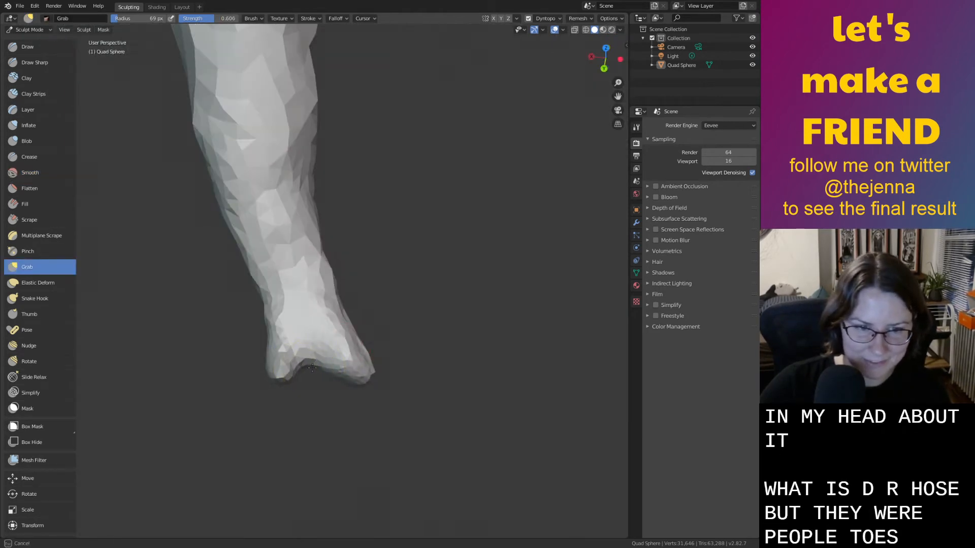
pyautogui.moveTo(312, 368)
pyautogui.mouseDown()
pyautogui.moveTo(302, 311)
pyautogui.moveTo(317, 326)
pyautogui.moveTo(301, 326)
pyautogui.mouseUp()
pyautogui.press('i')
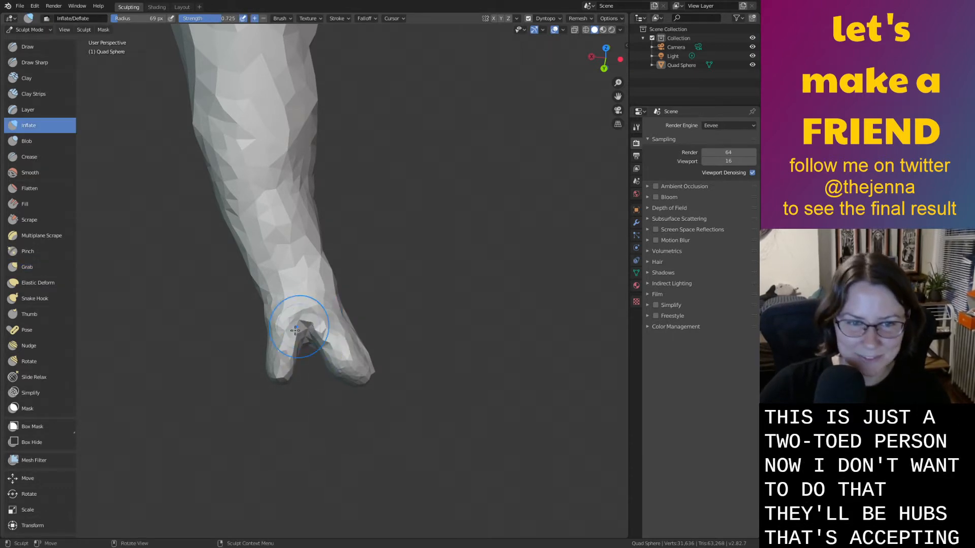
pyautogui.press('g')
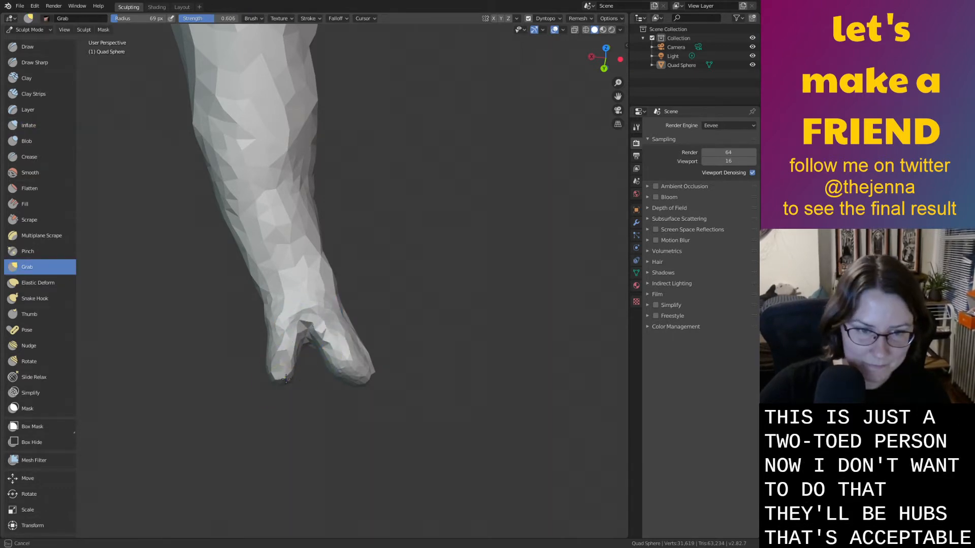
pyautogui.moveTo(299, 364); pyautogui.dragTo(307, 381)
# Reshape the ends of both toes with the Grab brush and smooth the side of the foot.
pyautogui.moveTo(307, 381); pyautogui.dragTo(359, 374, button='middle')
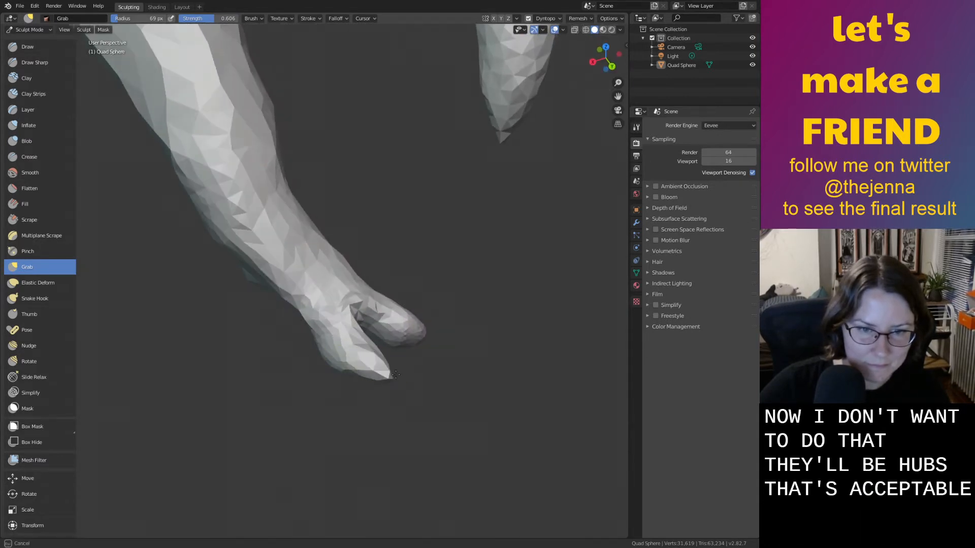
pyautogui.moveTo(396, 375)
pyautogui.mouseDown()
pyautogui.moveTo(360, 385)
pyautogui.moveTo(354, 345)
pyautogui.mouseUp()
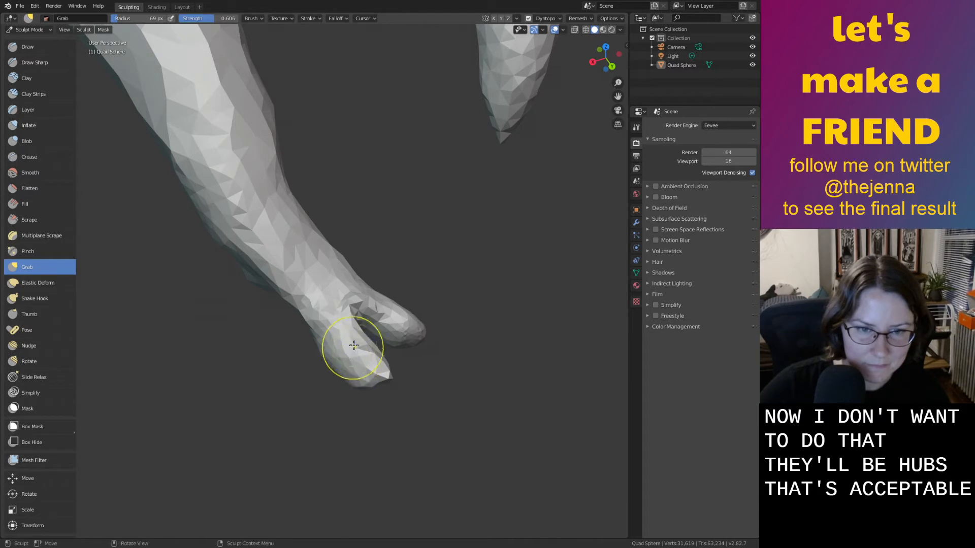
pyautogui.moveTo(418, 352); pyautogui.dragTo(424, 365)
pyautogui.moveTo(425, 366); pyautogui.dragTo(318, 382, button='middle')
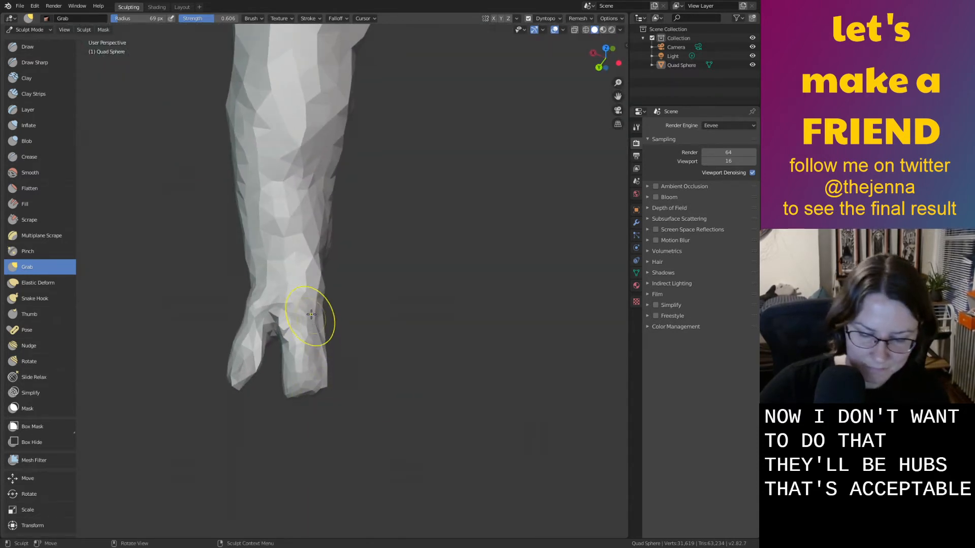
pyautogui.press('s')
pyautogui.moveTo(317, 257); pyautogui.dragTo(313, 348)
pyautogui.moveTo(313, 349)
pyautogui.mouseDown(button='middle')
pyautogui.moveTo(373, 323)
pyautogui.moveTo(430, 260)
pyautogui.mouseUp(button='middle')
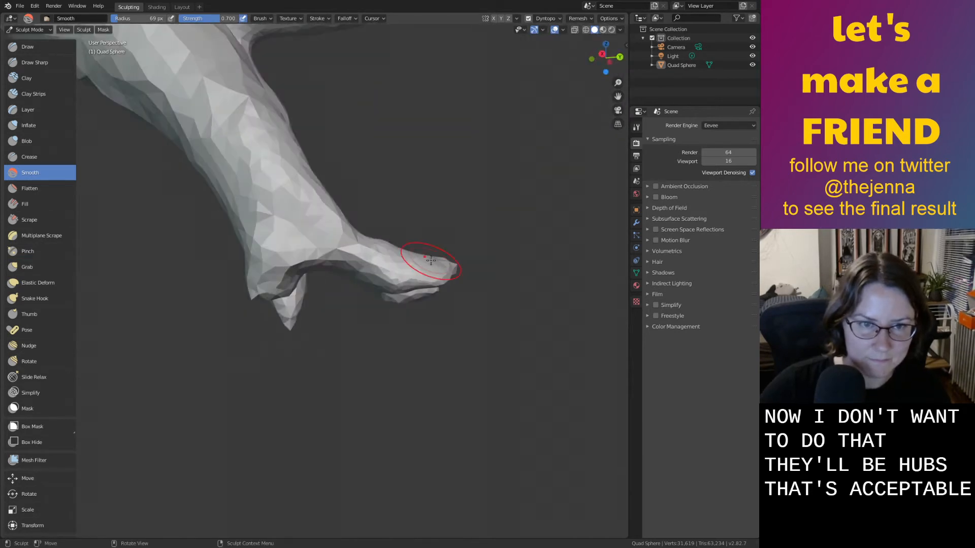
# Enlarge the brush radius to 96 px and pull the heel downward with the Grab brush.
pyautogui.press('f')
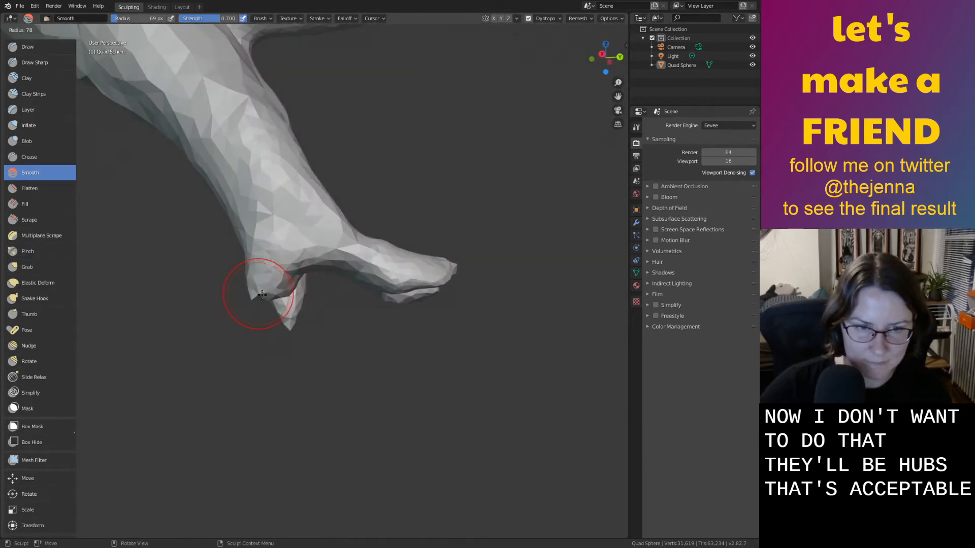
pyautogui.click(269, 295)
pyautogui.press('g')
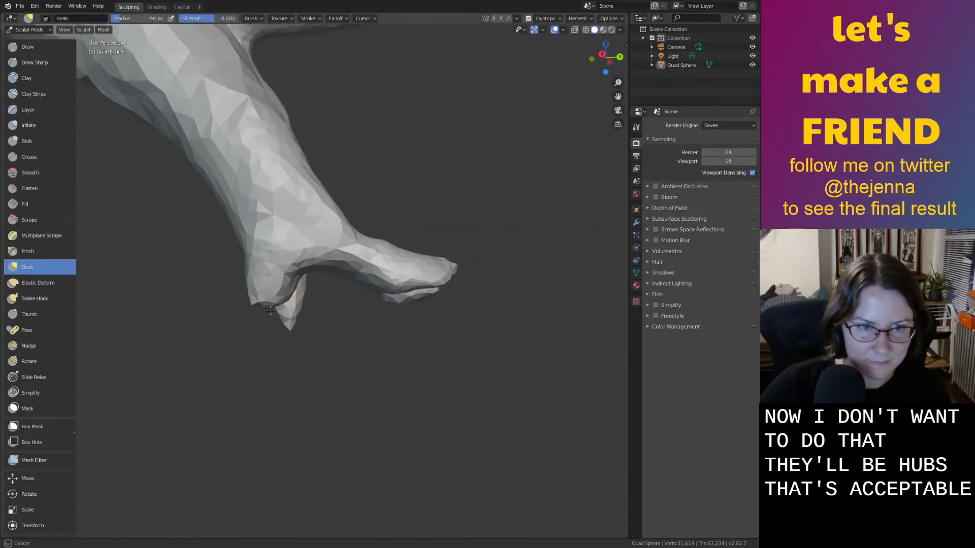
pyautogui.moveTo(270, 310)
pyautogui.mouseDown()
pyautogui.moveTo(276, 327)
pyautogui.moveTo(289, 286)
pyautogui.moveTo(401, 274)
pyautogui.moveTo(359, 271)
pyautogui.moveTo(443, 276)
pyautogui.mouseUp()
# Thicken both toes with the Inflate brush.
pyautogui.press('i')
pyautogui.moveTo(443, 274); pyautogui.dragTo(304, 350, button='middle')
pyautogui.moveTo(304, 350)
pyautogui.mouseDown()
pyautogui.moveTo(299, 363)
pyautogui.moveTo(311, 316)
pyautogui.moveTo(294, 376)
pyautogui.moveTo(302, 384)
pyautogui.mouseUp()
# Smooth the top of the foot, the toes and their undersides.
pyautogui.moveTo(310, 375); pyautogui.dragTo(226, 320, button='middle')
pyautogui.keyDown('shift'); pyautogui.moveTo(299, 226); pyautogui.dragTo(244, 264); pyautogui.keyUp('shift')
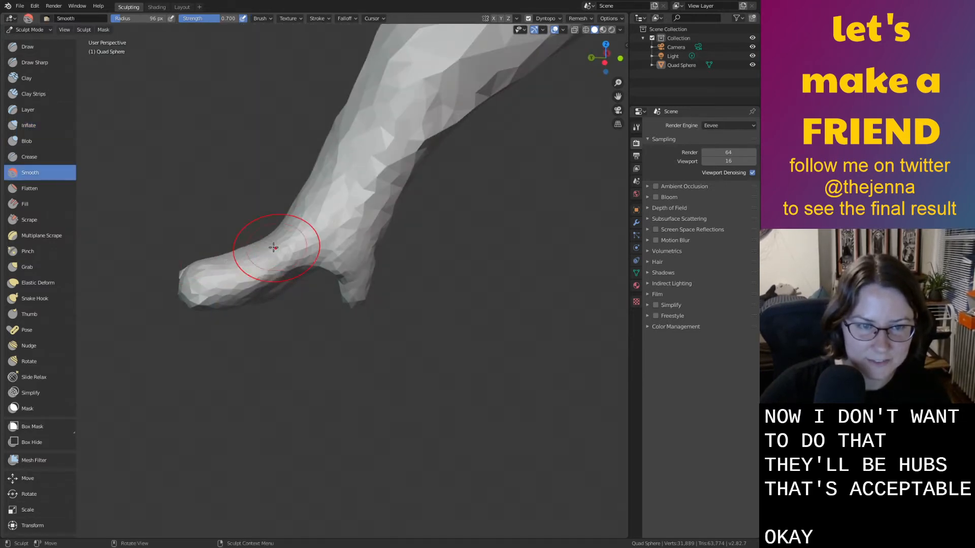
pyautogui.moveTo(275, 247); pyautogui.dragTo(303, 286, button='middle')
pyautogui.keyDown('shift'); pyautogui.moveTo(269, 269); pyautogui.dragTo(234, 295); pyautogui.keyUp('shift')
pyautogui.moveTo(233, 287)
pyautogui.keyDown('shift'); pyautogui.mouseDown()
pyautogui.moveTo(224, 277)
pyautogui.moveTo(216, 285)
pyautogui.mouseUp(); pyautogui.keyUp('shift')
pyautogui.moveTo(231, 295)
pyautogui.mouseDown(button='middle')
pyautogui.moveTo(239, 254)
pyautogui.moveTo(279, 236)
pyautogui.moveTo(368, 231)
pyautogui.moveTo(333, 210)
pyautogui.mouseUp(button='middle')
pyautogui.moveTo(330, 219)
pyautogui.keyDown('shift'); pyautogui.mouseDown()
pyautogui.moveTo(296, 219)
pyautogui.moveTo(306, 160)
pyautogui.mouseUp(); pyautogui.keyUp('shift')
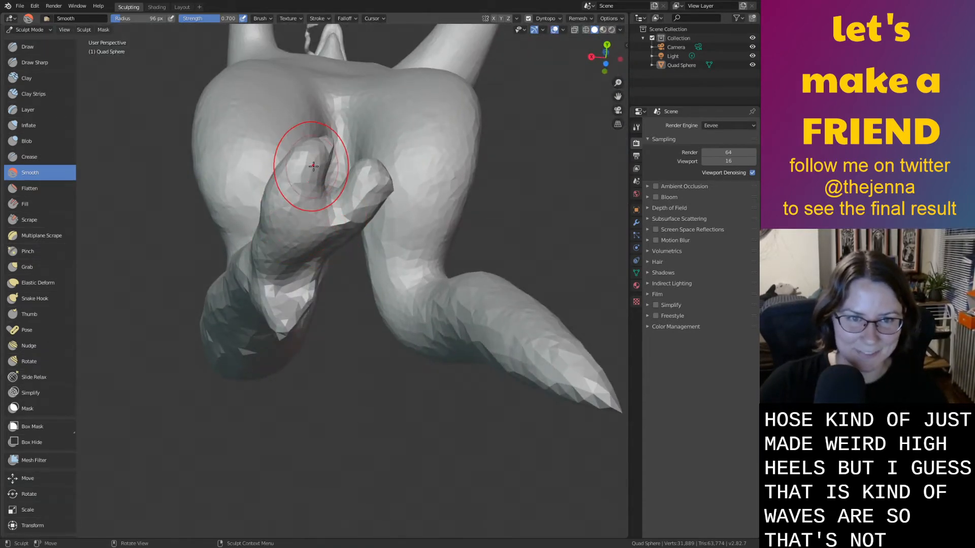
# Push the gap between the toes further up and adjust the toe's position with the Grab brush.
pyautogui.moveTo(306, 162); pyautogui.dragTo(286, 239, button='middle')
pyautogui.moveTo(293, 201)
pyautogui.mouseDown(button='middle')
pyautogui.moveTo(299, 361)
pyautogui.moveTo(315, 370)
pyautogui.moveTo(318, 322)
pyautogui.mouseUp(button='middle')
pyautogui.press('g')
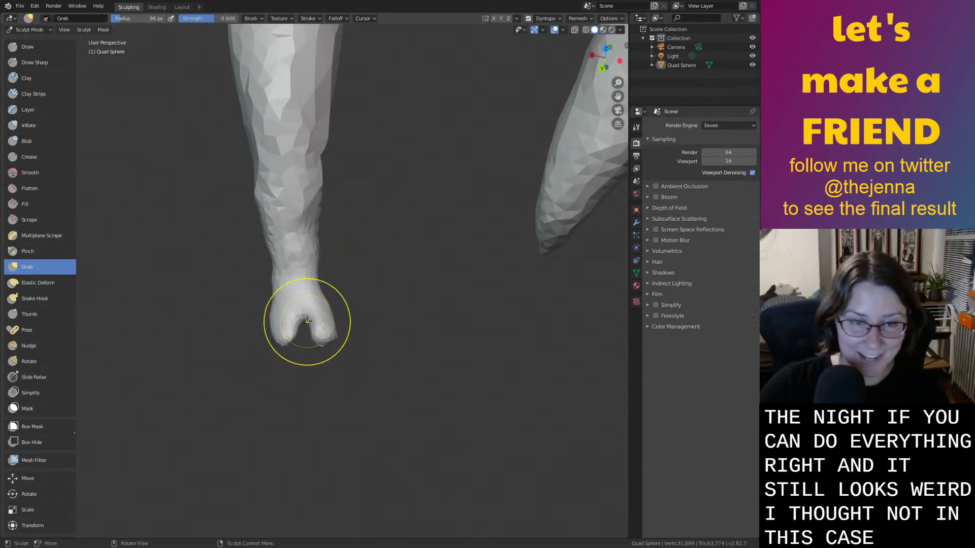
pyautogui.moveTo(304, 318); pyautogui.dragTo(300, 303)
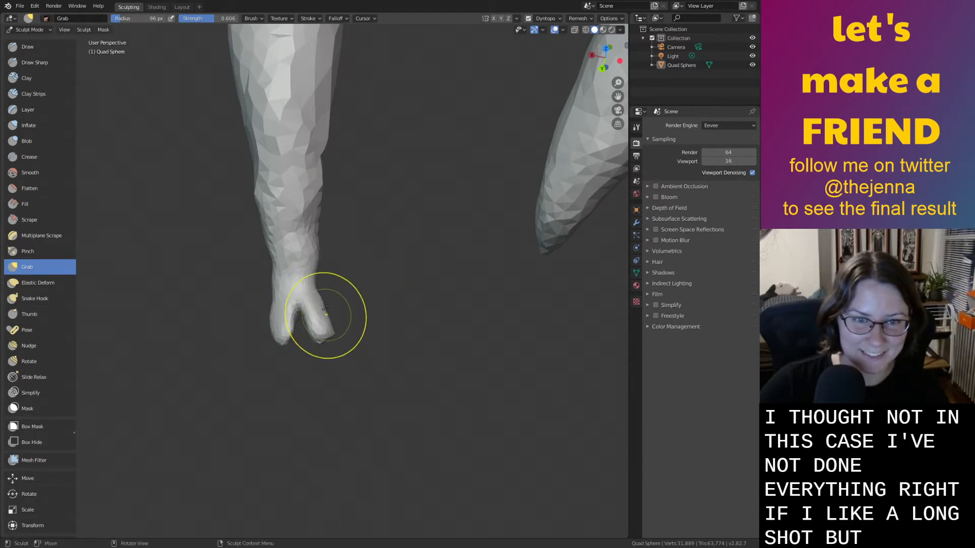
pyautogui.moveTo(325, 309)
pyautogui.mouseDown(button='middle')
pyautogui.moveTo(321, 342)
pyautogui.moveTo(364, 311)
pyautogui.moveTo(374, 280)
pyautogui.moveTo(279, 312)
pyautogui.moveTo(312, 320)
pyautogui.mouseUp(button='middle')
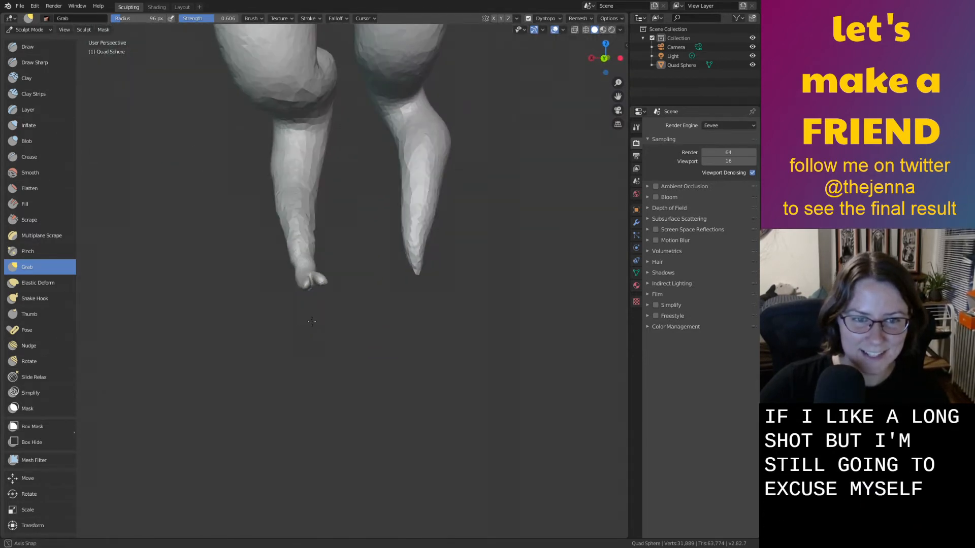
pyautogui.moveTo(323, 285); pyautogui.dragTo(323, 295, button='middle')
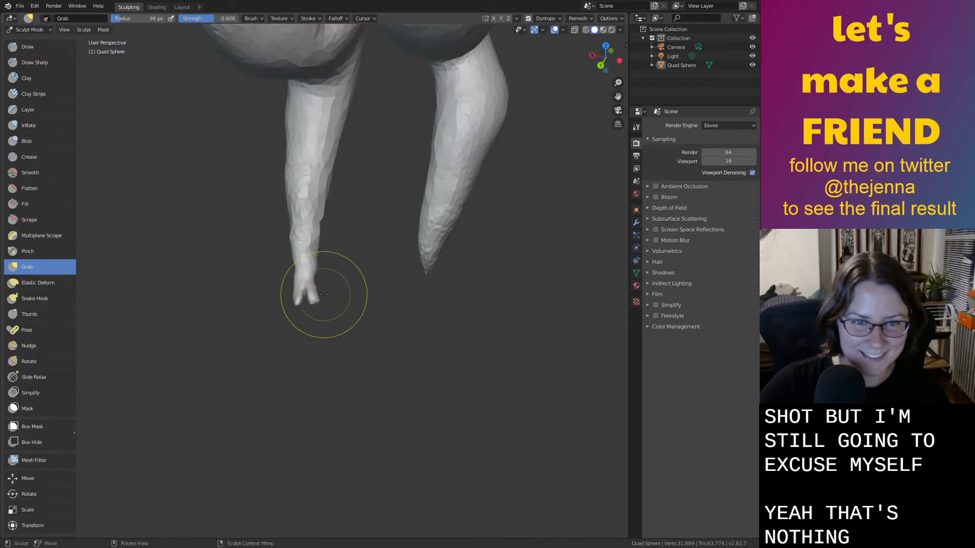
pyautogui.moveTo(316, 302); pyautogui.dragTo(313, 303)
# Smooth the two toes and the cleft between them.
pyautogui.moveTo(292, 305)
pyautogui.mouseDown(button='middle')
pyautogui.moveTo(314, 309)
pyautogui.moveTo(312, 332)
pyautogui.mouseUp(button='middle')
pyautogui.scroll(5, 313, 309)
pyautogui.hotkey('shift', 's')
pyautogui.moveTo(300, 323)
pyautogui.mouseDown()
pyautogui.moveTo(279, 301)
pyautogui.moveTo(292, 313)
pyautogui.mouseUp()
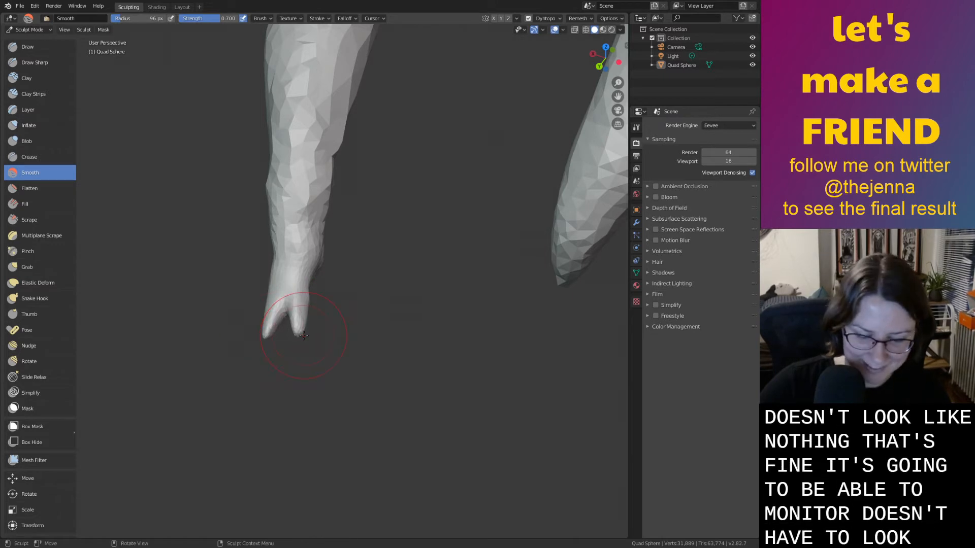
# Pull the end of the wider toe outward with the Grab brush to broaden it.
pyautogui.press('g')
pyautogui.scroll(2, 300, 331)
pyautogui.moveTo(282, 408)
pyautogui.mouseDown()
pyautogui.moveTo(300, 407)
pyautogui.moveTo(275, 405)
pyautogui.mouseUp()
pyautogui.moveTo(274, 404)
pyautogui.mouseDown()
pyautogui.moveTo(265, 414)
pyautogui.moveTo(213, 405)
pyautogui.moveTo(221, 409)
pyautogui.mouseUp()
pyautogui.moveTo(215, 414); pyautogui.dragTo(265, 418, button='middle')
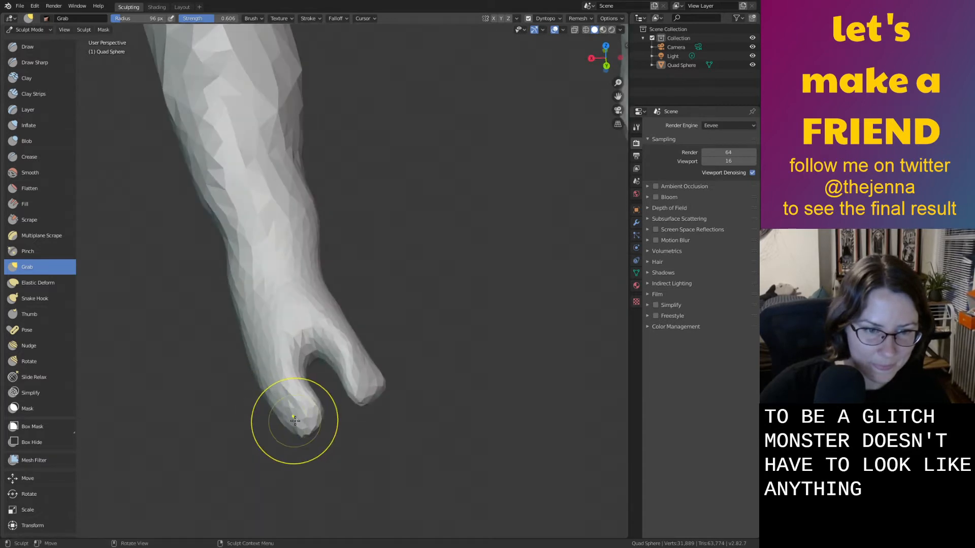
pyautogui.moveTo(291, 423)
pyautogui.mouseDown()
pyautogui.moveTo(261, 428)
pyautogui.moveTo(256, 403)
pyautogui.mouseUp()
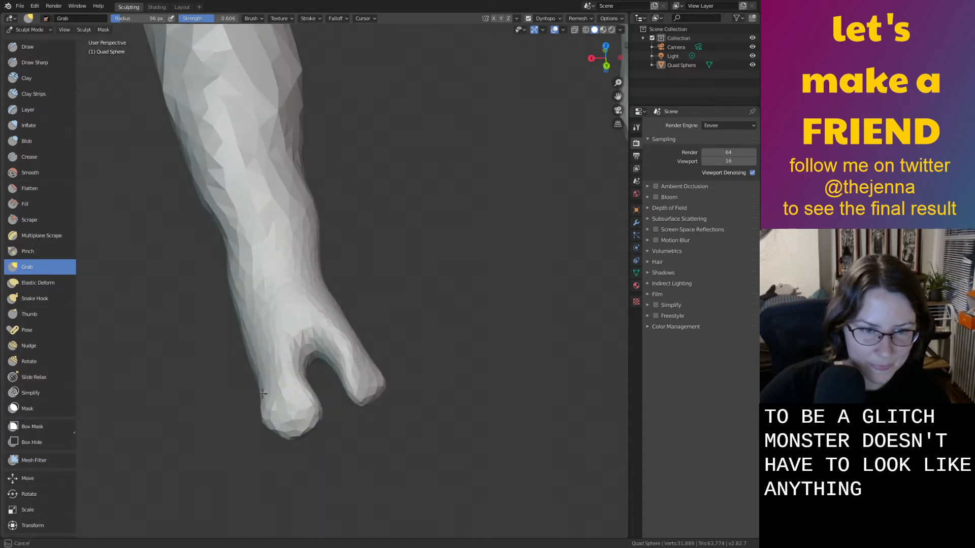
# Extend the other toe's tip, widen both sides of the foot above the toes with Grab, and smooth the edges.
pyautogui.moveTo(365, 380); pyautogui.dragTo(344, 401, button='middle')
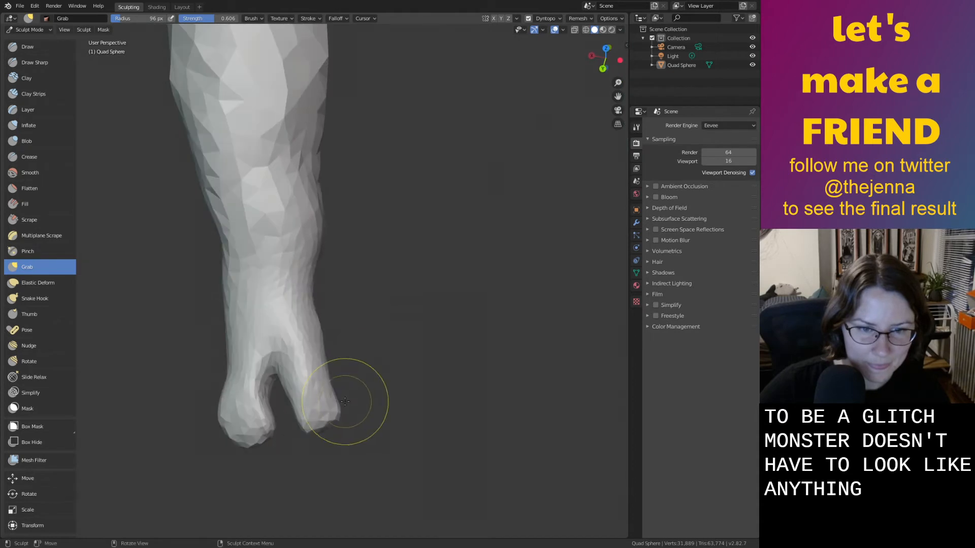
pyautogui.moveTo(343, 412); pyautogui.dragTo(347, 435)
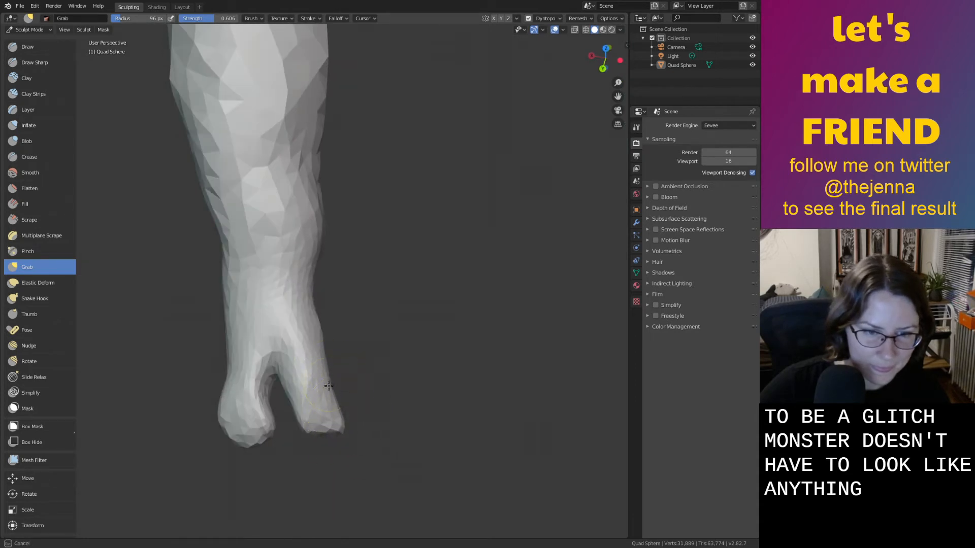
pyautogui.moveTo(328, 386); pyautogui.dragTo(324, 333)
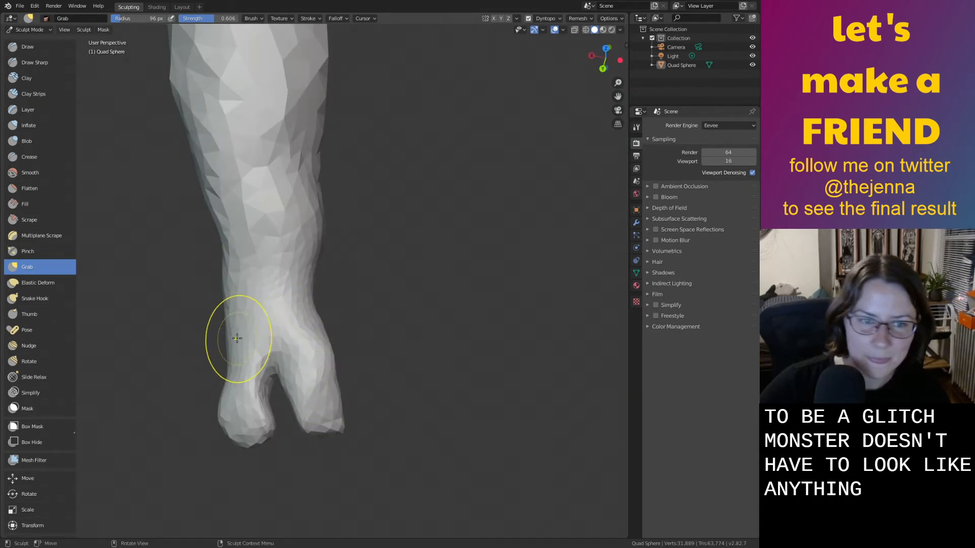
pyautogui.moveTo(231, 351); pyautogui.dragTo(217, 347)
pyautogui.moveTo(227, 370); pyautogui.dragTo(216, 369)
pyautogui.keyDown('shift'); pyautogui.moveTo(220, 376); pyautogui.dragTo(219, 385); pyautogui.keyUp('shift')
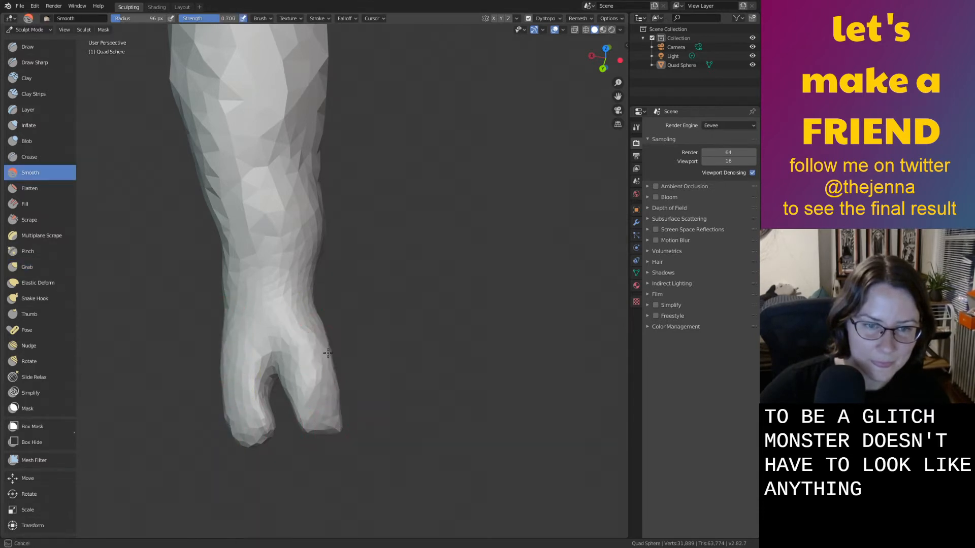
# Inflate the thin end of the toe nearest the heel and smooth it.
pyautogui.moveTo(312, 311); pyautogui.dragTo(293, 321, button='middle')
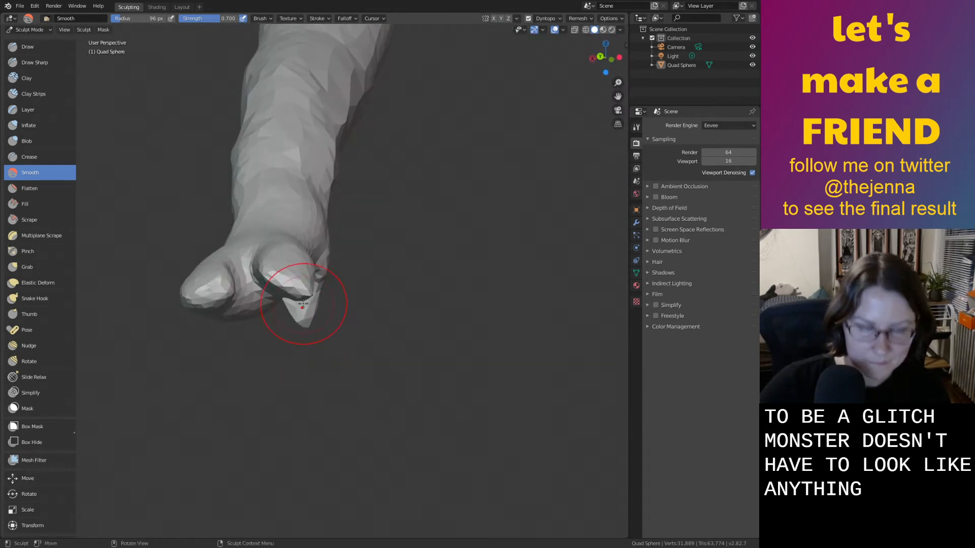
pyautogui.press('i')
pyautogui.moveTo(303, 303); pyautogui.dragTo(257, 258)
pyautogui.press('s')
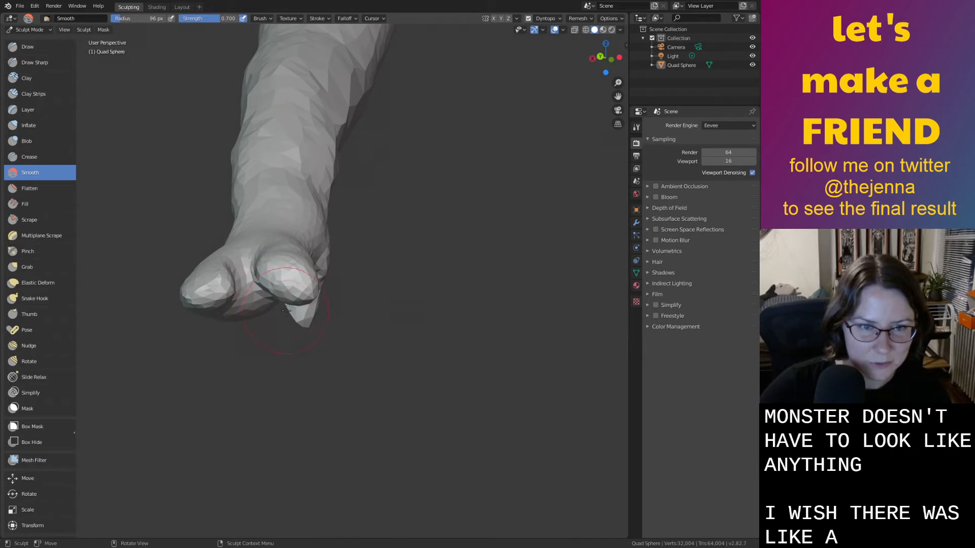
pyautogui.moveTo(286, 311); pyautogui.dragTo(282, 276)
# Thicken the pointed heel with the Inflate brush and smooth it into a rounded knob.
pyautogui.moveTo(283, 277); pyautogui.dragTo(334, 293, button='middle')
pyautogui.press('i')
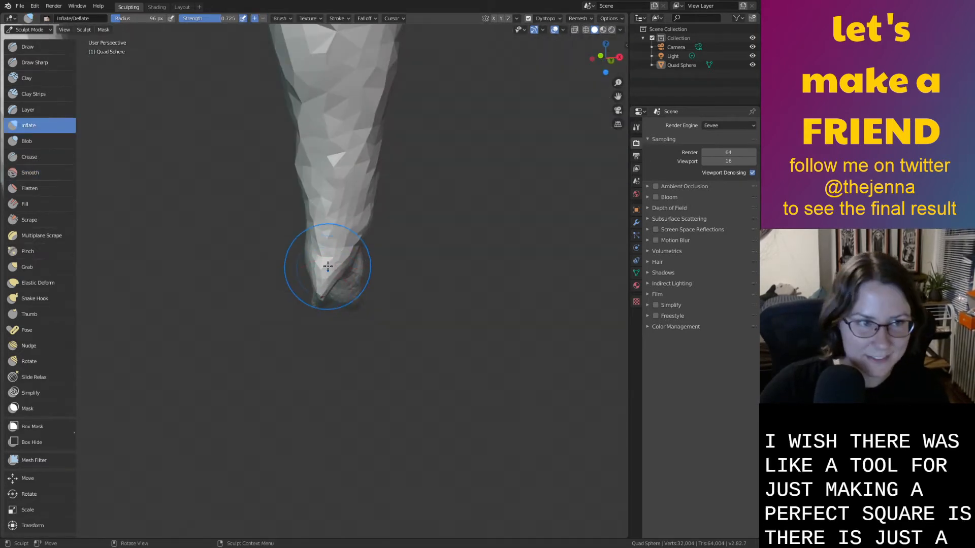
pyautogui.scroll(3, 326, 277)
pyautogui.moveTo(333, 258); pyautogui.dragTo(341, 285)
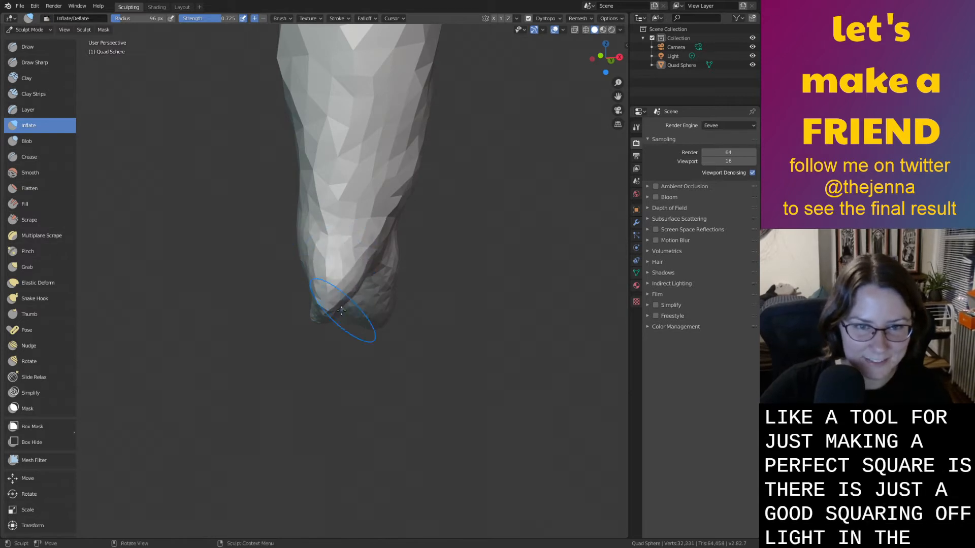
pyautogui.moveTo(345, 310); pyautogui.dragTo(393, 242, button='middle')
pyautogui.moveTo(372, 249)
pyautogui.mouseDown()
pyautogui.moveTo(357, 268)
pyautogui.moveTo(365, 257)
pyautogui.mouseUp()
pyautogui.hotkey('shift', 's')
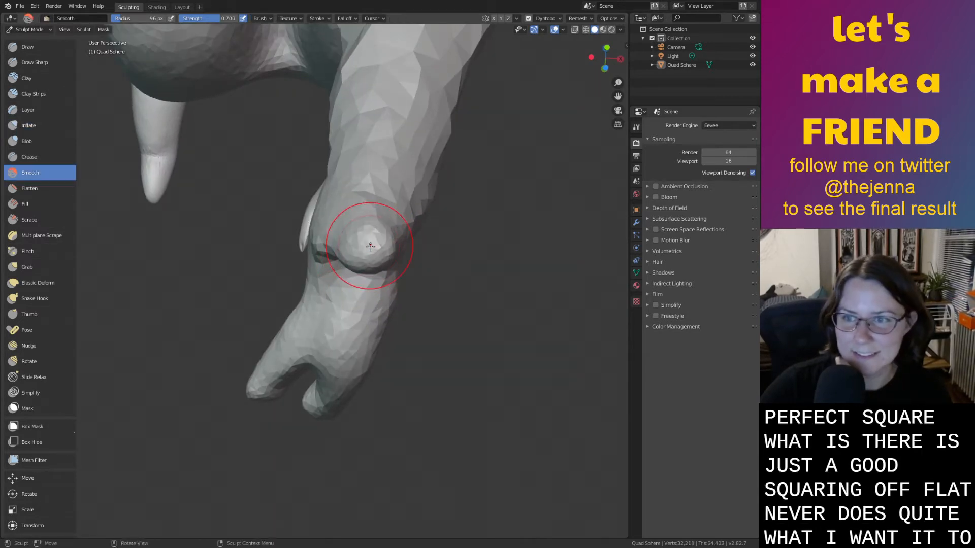
pyautogui.scroll(-8, 370, 246)
pyautogui.moveTo(400, 274); pyautogui.dragTo(483, 321, button='middle')
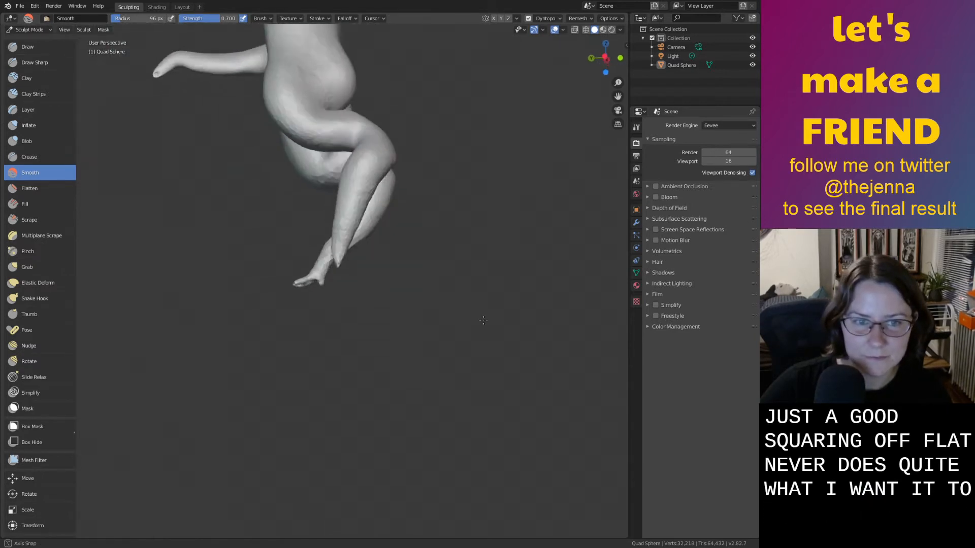
pyautogui.scroll(6, 330, 270)
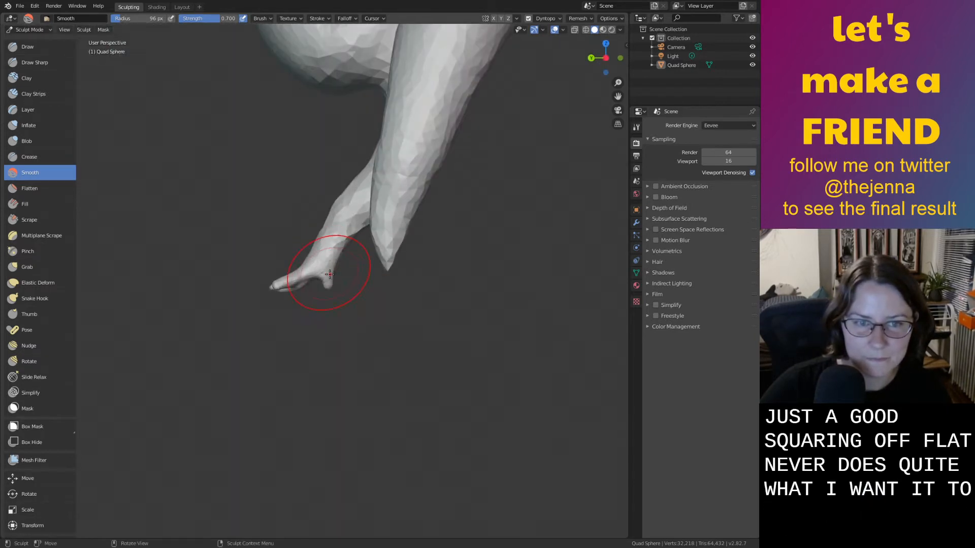
# Save the file and inflate the pointed end of the other leg into a rounded stump.
pyautogui.moveTo(329, 275); pyautogui.dragTo(439, 330, button='middle')
pyautogui.hotkey('ctrl', 's')
pyautogui.moveTo(440, 330)
pyautogui.keyDown('shift'); pyautogui.mouseDown(button='middle')
pyautogui.moveTo(361, 325)
pyautogui.moveTo(391, 320)
pyautogui.mouseUp(button='middle'); pyautogui.keyUp('shift')
pyautogui.press('i')
pyautogui.scroll(5, 442, 300)
pyautogui.moveTo(452, 233)
pyautogui.mouseDown()
pyautogui.moveTo(462, 267)
pyautogui.moveTo(432, 200)
pyautogui.mouseUp()
# Pull the rounded end of the leg forward with the Grab brush to form the base of a foot.
pyautogui.moveTo(457, 218); pyautogui.dragTo(546, 254, button='middle')
pyautogui.scroll(-4, 526, 257)
pyautogui.scroll(4, 480, 269)
pyautogui.moveTo(443, 250); pyautogui.dragTo(369, 265, button='middle')
pyautogui.press('g')
pyautogui.scroll(-3, 360, 211)
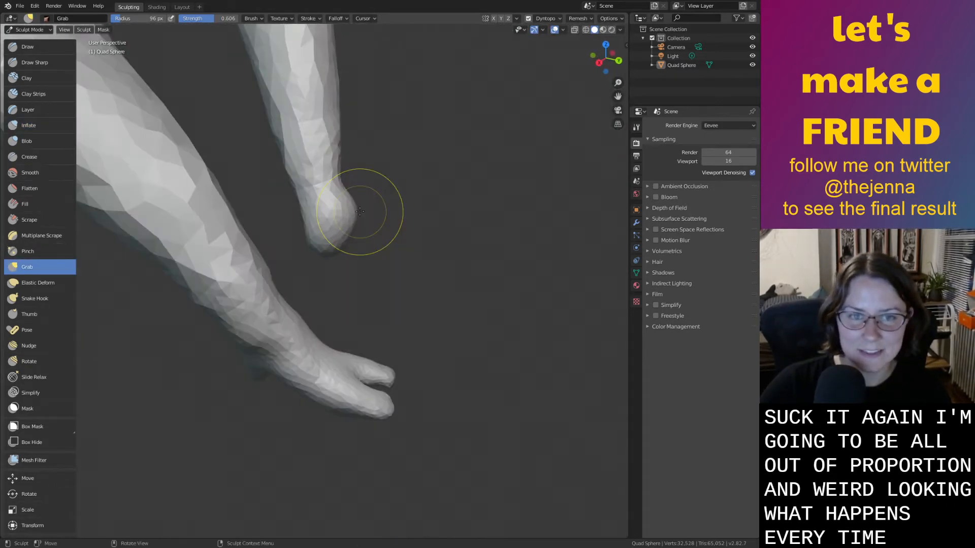
pyautogui.moveTo(352, 217); pyautogui.dragTo(462, 261)
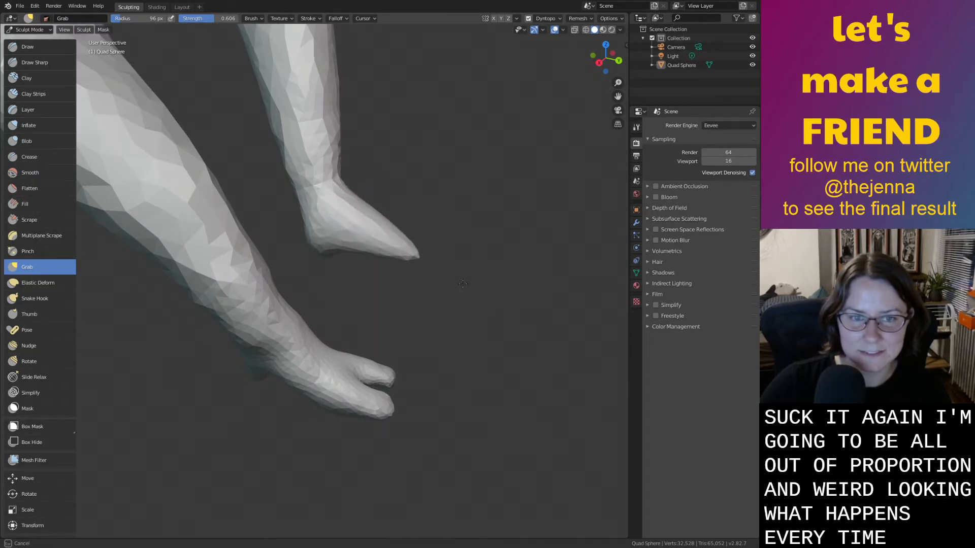
pyautogui.moveTo(463, 291); pyautogui.dragTo(445, 341, button='middle')
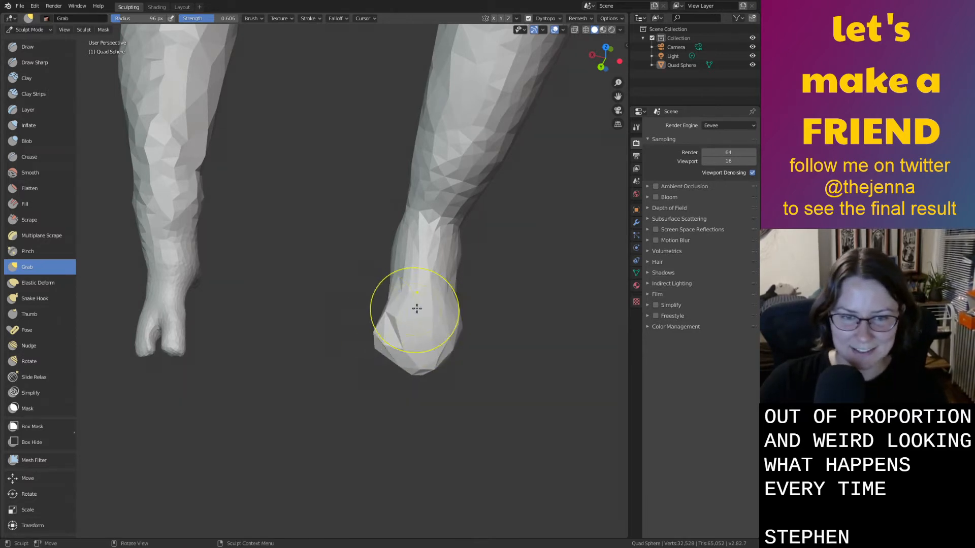
# Inflate the front of the new foot and smooth it into a rounded mass.
pyautogui.press('i')
pyautogui.press('s')
pyautogui.moveTo(427, 317); pyautogui.dragTo(411, 346)
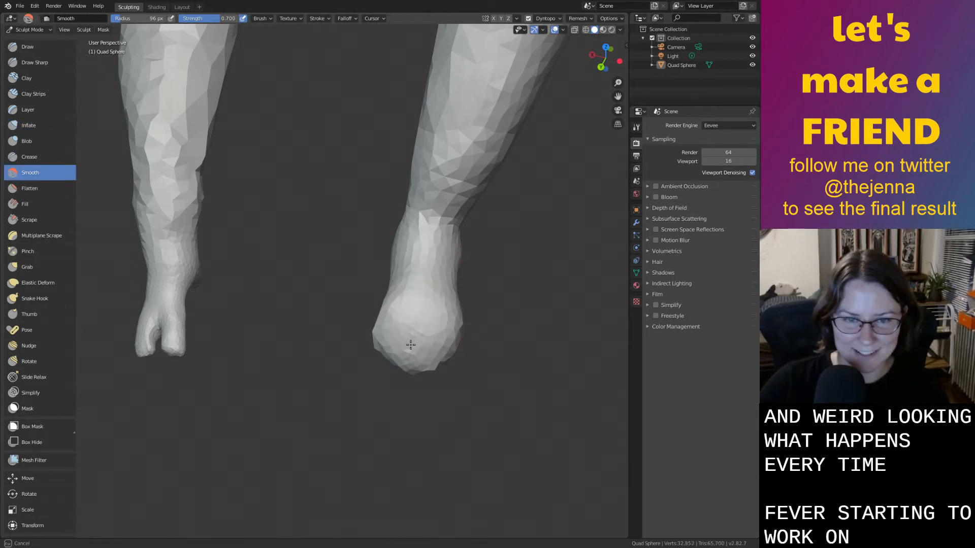
# Pull two separate toes out of the front of the foot with the Grab brush.
pyautogui.moveTo(428, 322)
pyautogui.mouseDown(button='middle')
pyautogui.moveTo(437, 286)
pyautogui.moveTo(456, 315)
pyautogui.moveTo(447, 330)
pyautogui.moveTo(350, 395)
pyautogui.mouseUp(button='middle')
pyautogui.press('g')
pyautogui.moveTo(351, 395)
pyautogui.mouseDown()
pyautogui.moveTo(375, 395)
pyautogui.moveTo(417, 345)
pyautogui.moveTo(397, 348)
pyautogui.moveTo(416, 365)
pyautogui.mouseUp()
# Thicken both thin toes with the Inflate brush and smooth them along with the gap between them.
pyautogui.press('i')
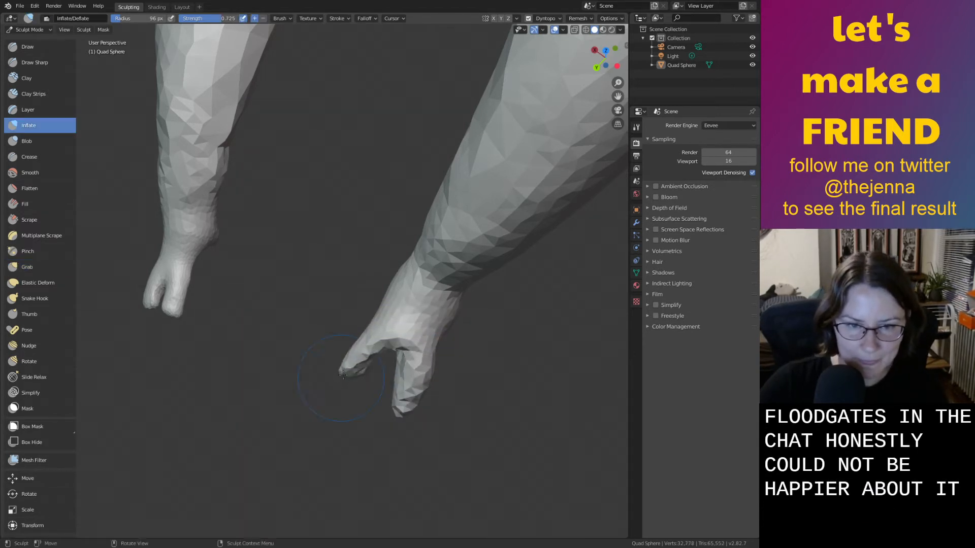
pyautogui.moveTo(389, 362)
pyautogui.mouseDown(button='middle')
pyautogui.moveTo(370, 283)
pyautogui.moveTo(454, 299)
pyautogui.mouseUp(button='middle')
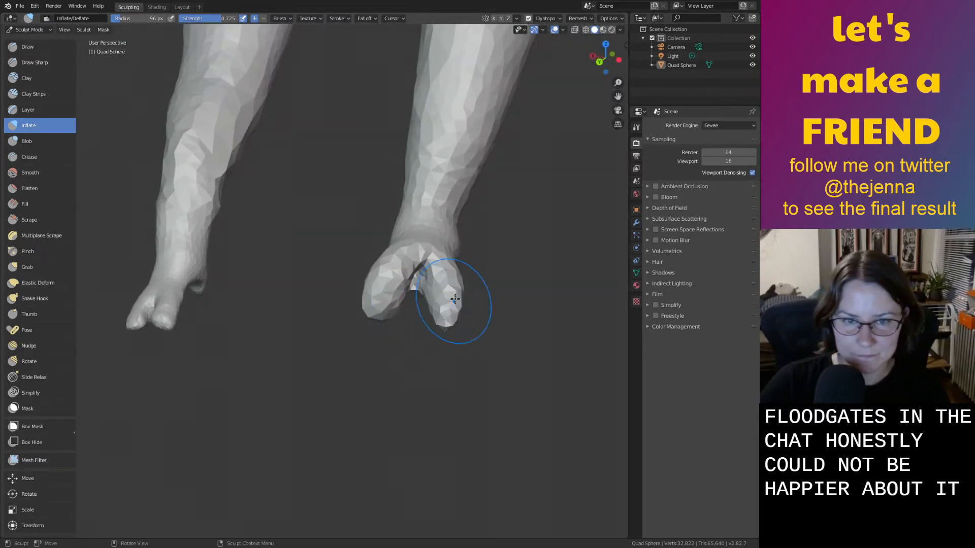
pyautogui.press('s')
pyautogui.moveTo(444, 275)
pyautogui.mouseDown()
pyautogui.moveTo(431, 244)
pyautogui.moveTo(417, 274)
pyautogui.moveTo(393, 273)
pyautogui.mouseUp()
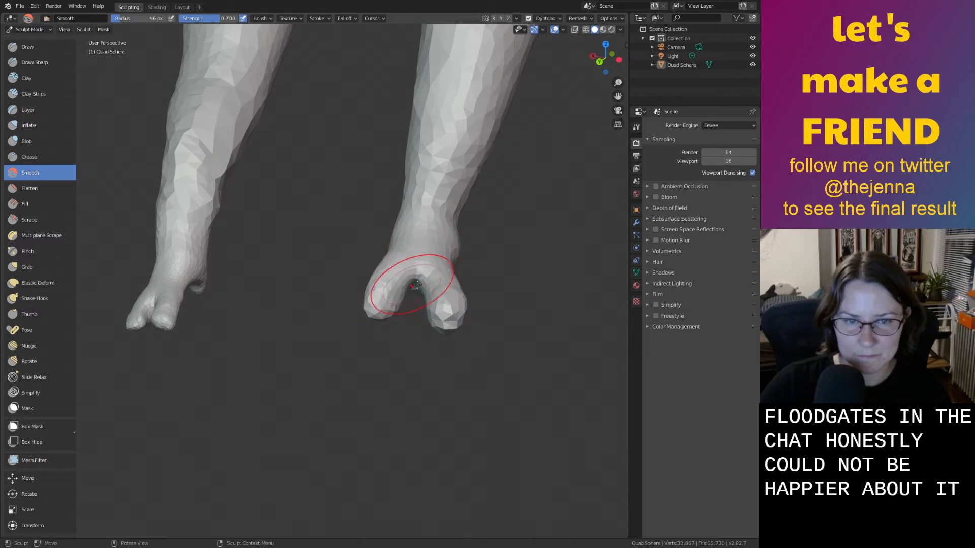
# Push in the underside behind the toes with Grab to define an arch and a narrow heel on the new foot.
pyautogui.moveTo(448, 301)
pyautogui.mouseDown(button='middle')
pyautogui.moveTo(381, 233)
pyautogui.moveTo(387, 222)
pyautogui.mouseUp(button='middle')
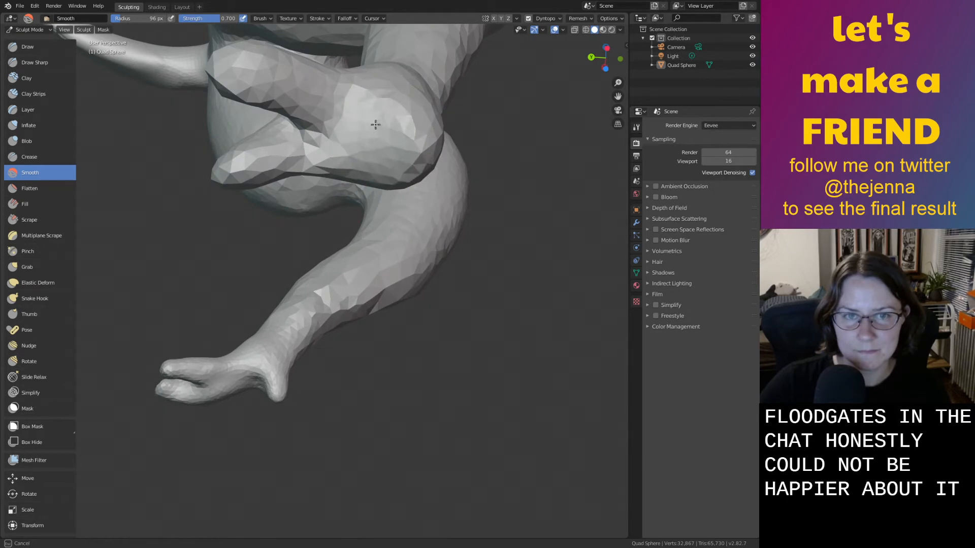
pyautogui.moveTo(376, 125)
pyautogui.mouseDown(button='middle')
pyautogui.moveTo(402, 175)
pyautogui.moveTo(370, 207)
pyautogui.mouseUp(button='middle')
pyautogui.press('g')
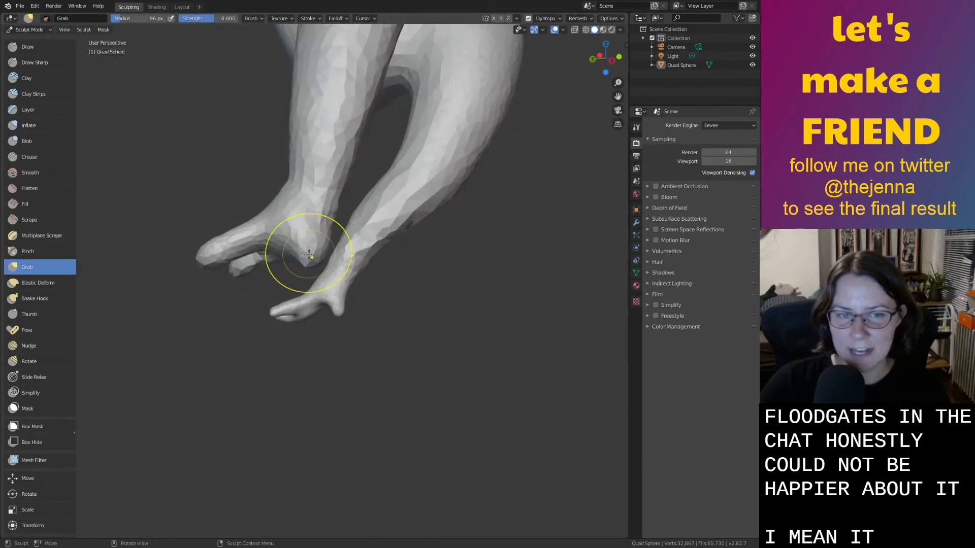
pyautogui.moveTo(308, 263); pyautogui.dragTo(340, 305, button='middle')
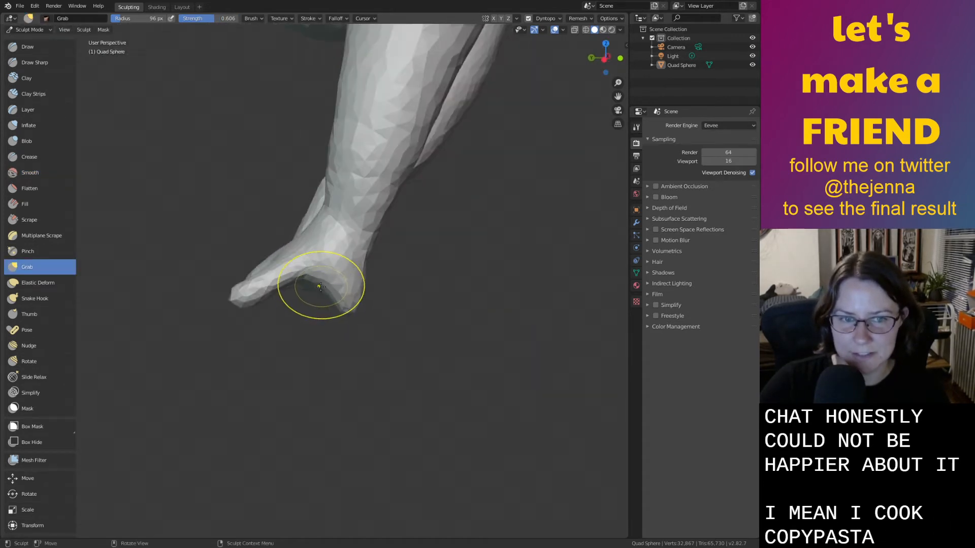
pyautogui.moveTo(319, 287)
pyautogui.mouseDown()
pyautogui.moveTo(338, 268)
pyautogui.moveTo(311, 279)
pyautogui.moveTo(341, 278)
pyautogui.mouseUp()
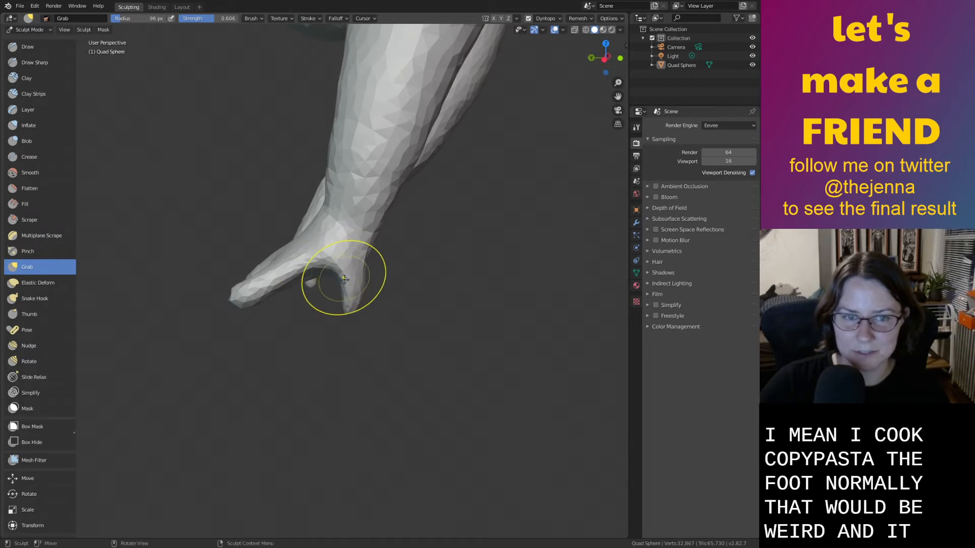
pyautogui.moveTo(342, 279); pyautogui.dragTo(248, 275, button='middle')
pyautogui.moveTo(239, 272)
pyautogui.mouseDown()
pyautogui.moveTo(224, 269)
pyautogui.moveTo(238, 262)
pyautogui.moveTo(202, 257)
pyautogui.mouseUp()
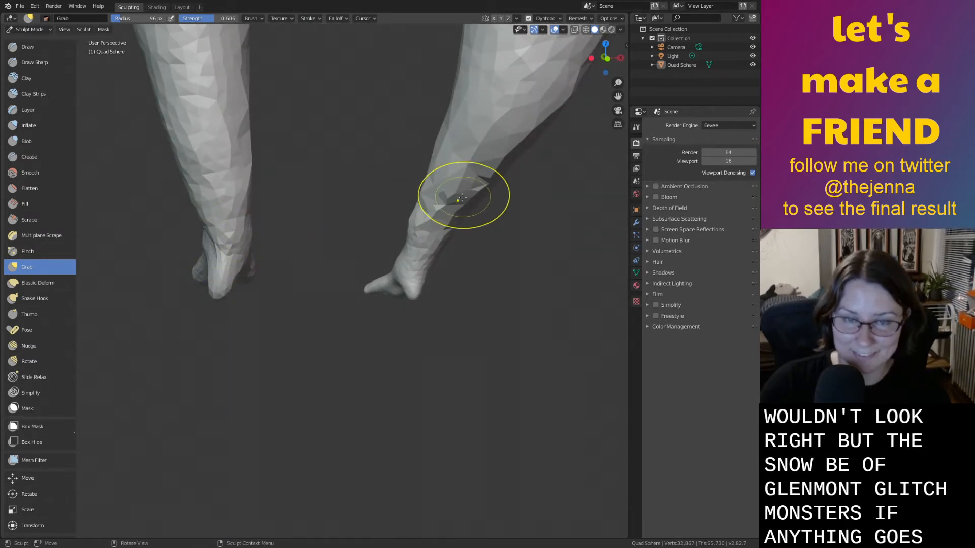
# Inflate the pinched back of the first foot's lower leg, and smooth both legs above the heels.
pyautogui.press('i')
pyautogui.moveTo(477, 181); pyautogui.dragTo(479, 178)
pyautogui.press('s')
pyautogui.moveTo(449, 211); pyautogui.dragTo(524, 108)
pyautogui.moveTo(218, 238); pyautogui.dragTo(228, 237)
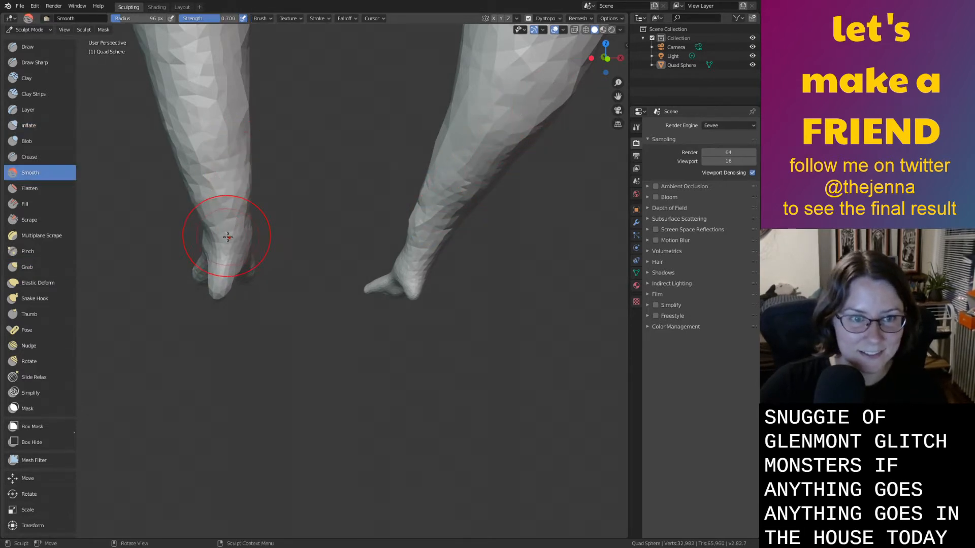
# Save the file and reshape the new foot's toe tips with Grab, lifting their undersides.
pyautogui.moveTo(420, 223); pyautogui.dragTo(217, 174, button='middle')
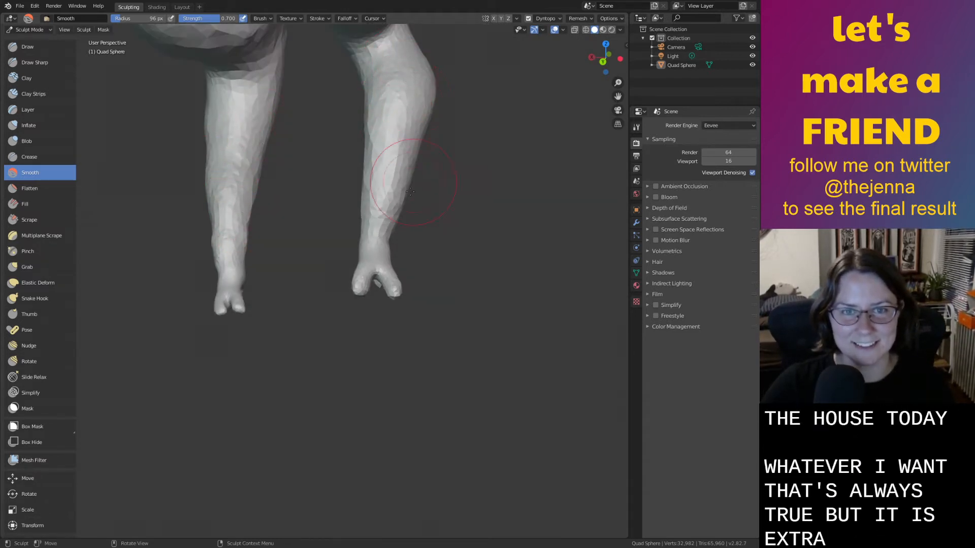
pyautogui.scroll(5, 384, 214)
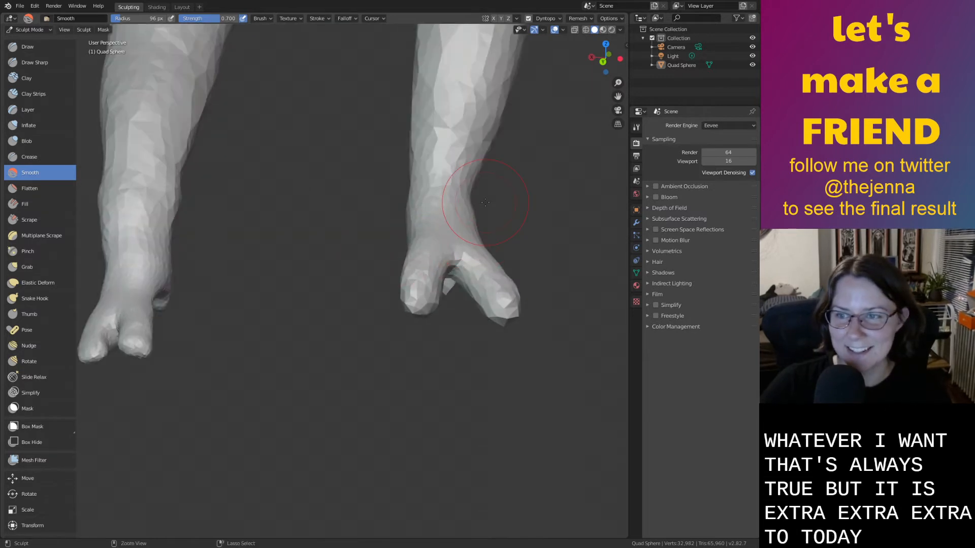
pyautogui.hotkey('ctrl', 's')
pyautogui.moveTo(480, 209)
pyautogui.mouseDown(button='middle')
pyautogui.moveTo(407, 247)
pyautogui.moveTo(465, 292)
pyautogui.moveTo(462, 280)
pyautogui.mouseUp(button='middle')
pyautogui.press('g')
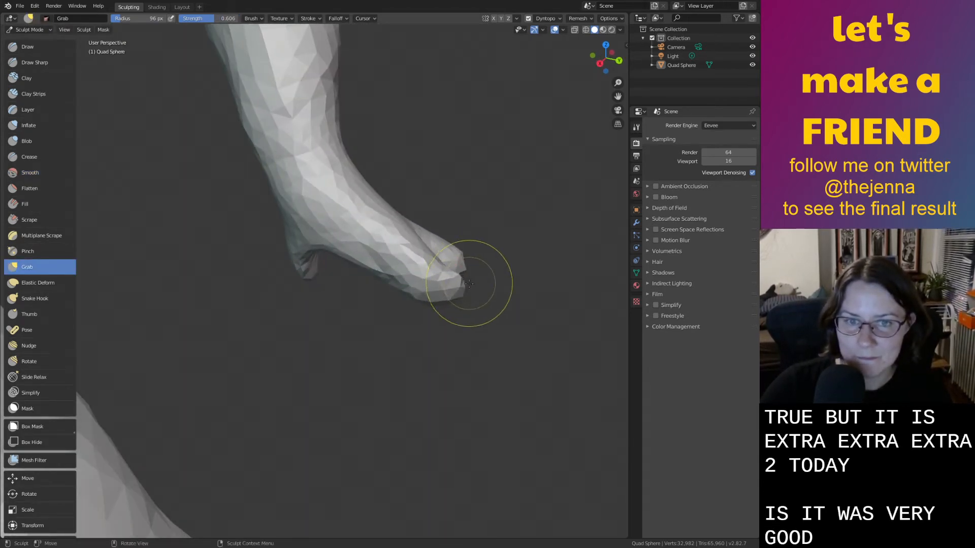
pyautogui.moveTo(444, 271); pyautogui.dragTo(449, 258)
pyautogui.moveTo(441, 303); pyautogui.dragTo(445, 293)
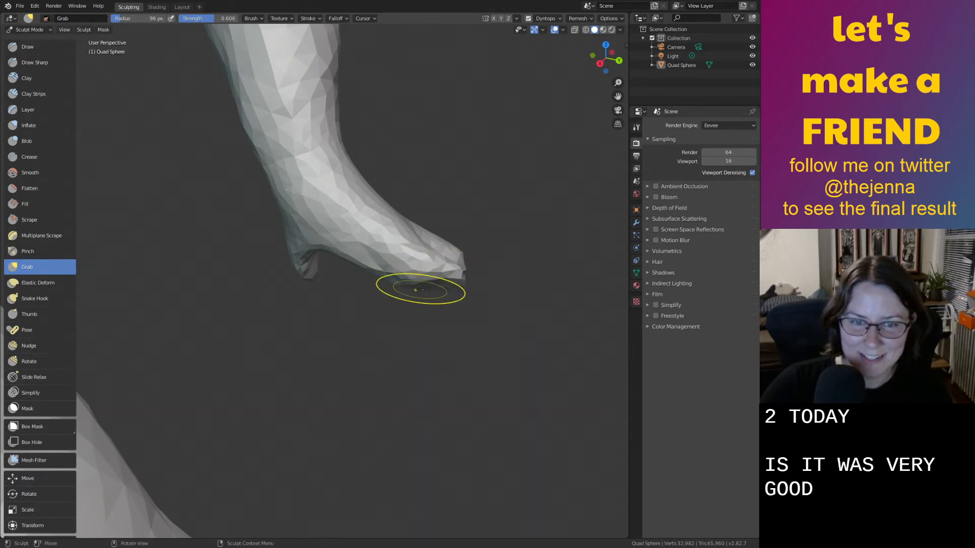
pyautogui.moveTo(429, 295)
pyautogui.mouseDown(button='middle')
pyautogui.moveTo(394, 310)
pyautogui.moveTo(394, 348)
pyautogui.mouseUp(button='middle')
pyautogui.moveTo(394, 360); pyautogui.dragTo(387, 369)
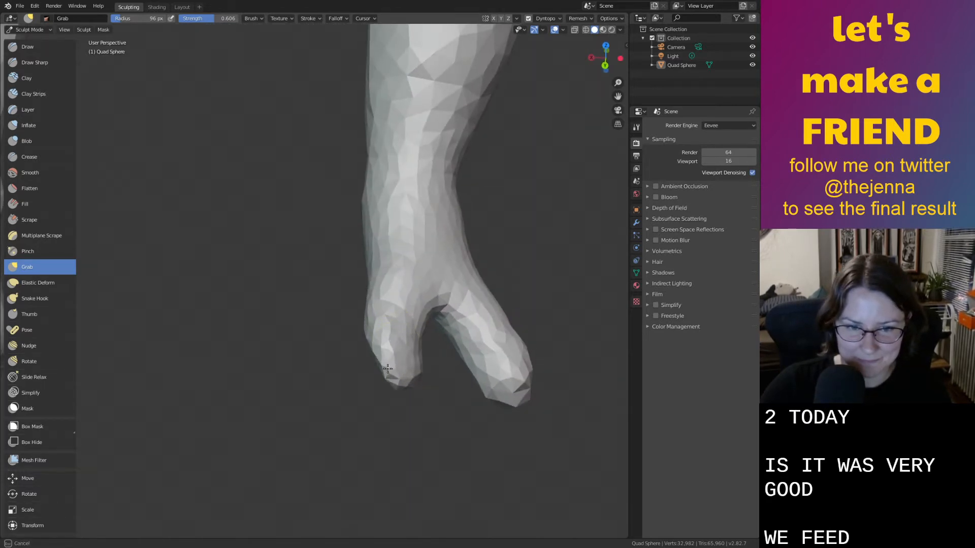
# Inflate the thin underside of the far toe and smooth the toe and the heel.
pyautogui.moveTo(499, 395)
pyautogui.mouseDown(button='middle')
pyautogui.moveTo(516, 326)
pyautogui.moveTo(364, 333)
pyautogui.moveTo(314, 276)
pyautogui.moveTo(298, 222)
pyautogui.mouseUp(button='middle')
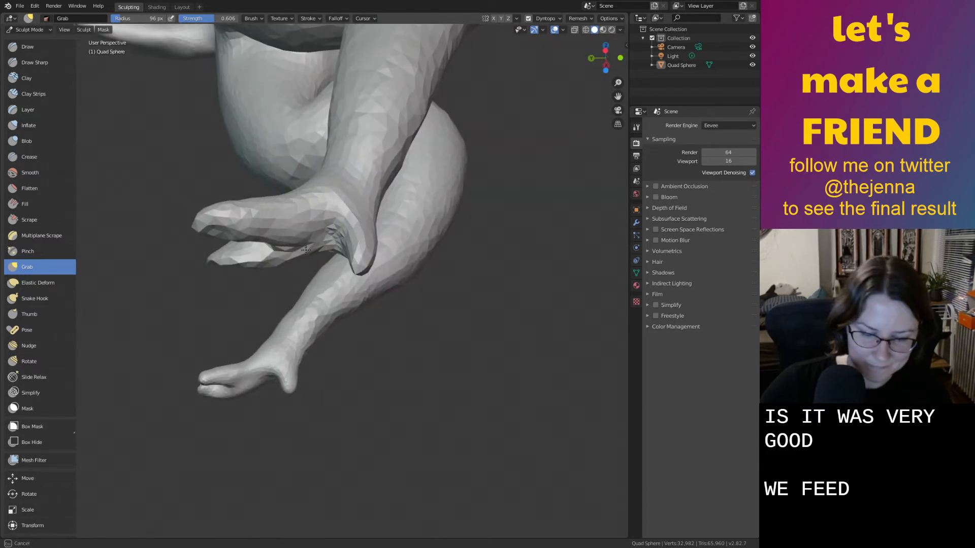
pyautogui.press('i')
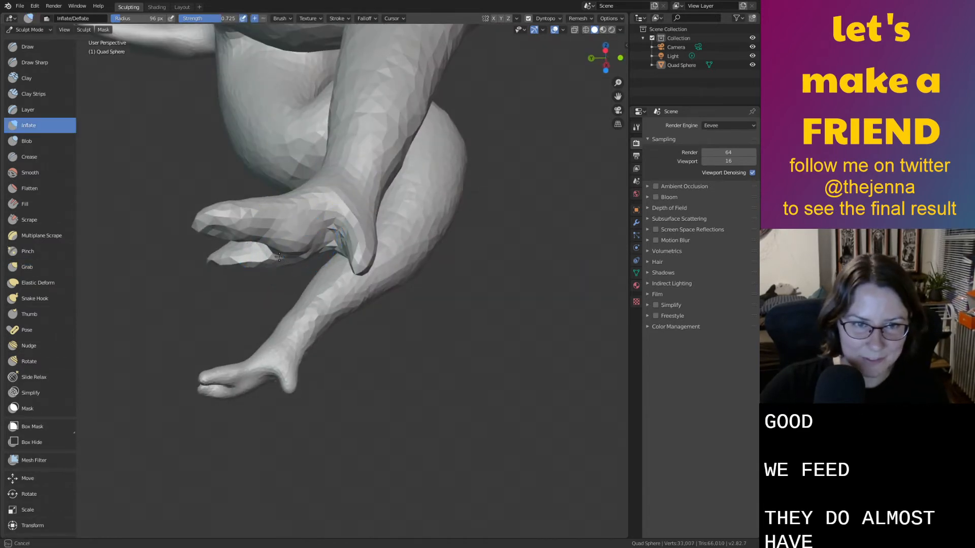
pyautogui.hotkey('shift', 's')
pyautogui.moveTo(272, 251); pyautogui.dragTo(292, 249)
pyautogui.moveTo(263, 261); pyautogui.dragTo(275, 286, button='middle')
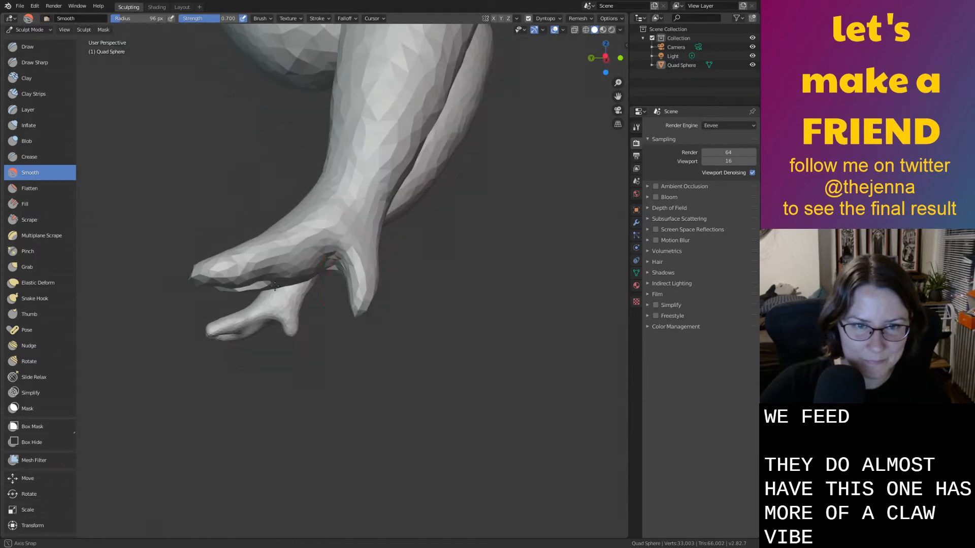
pyautogui.moveTo(351, 277); pyautogui.dragTo(362, 297)
# Pull the splayed toe inward and lengthen it with Grab to match the other toe, and save the file.
pyautogui.moveTo(362, 297)
pyautogui.mouseDown(button='middle')
pyautogui.moveTo(339, 314)
pyautogui.moveTo(276, 315)
pyautogui.moveTo(359, 385)
pyautogui.mouseUp(button='middle')
pyautogui.press('g')
pyautogui.scroll(4, 361, 375)
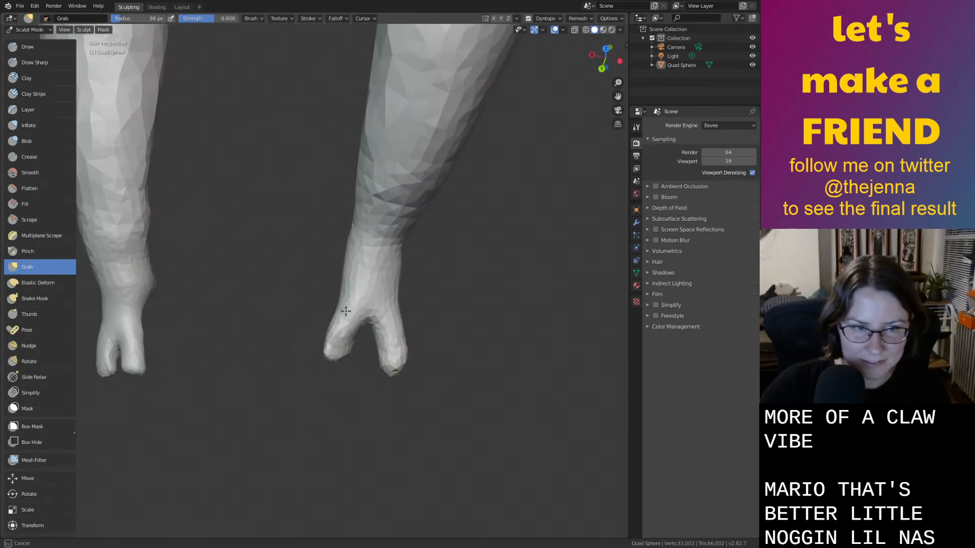
pyautogui.moveTo(346, 310); pyautogui.dragTo(343, 318)
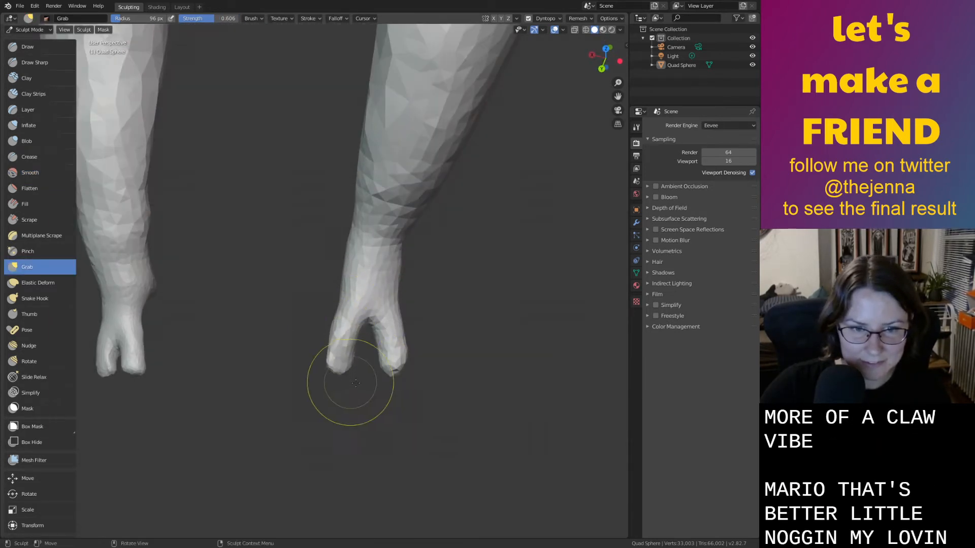
pyautogui.hotkey('ctrl', 's')
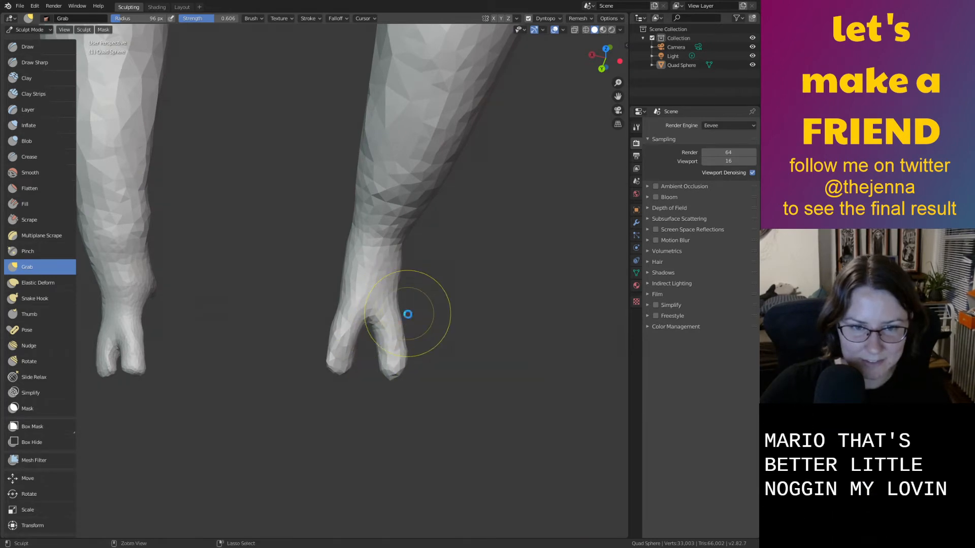
# Adjust the blunt toe tip with Grab, inflate the toe ends, and smooth them round.
pyautogui.scroll(-4, 409, 325)
pyautogui.moveTo(409, 327); pyautogui.dragTo(401, 294, button='middle')
pyautogui.scroll(3, 401, 294)
pyautogui.scroll(2, 402, 341)
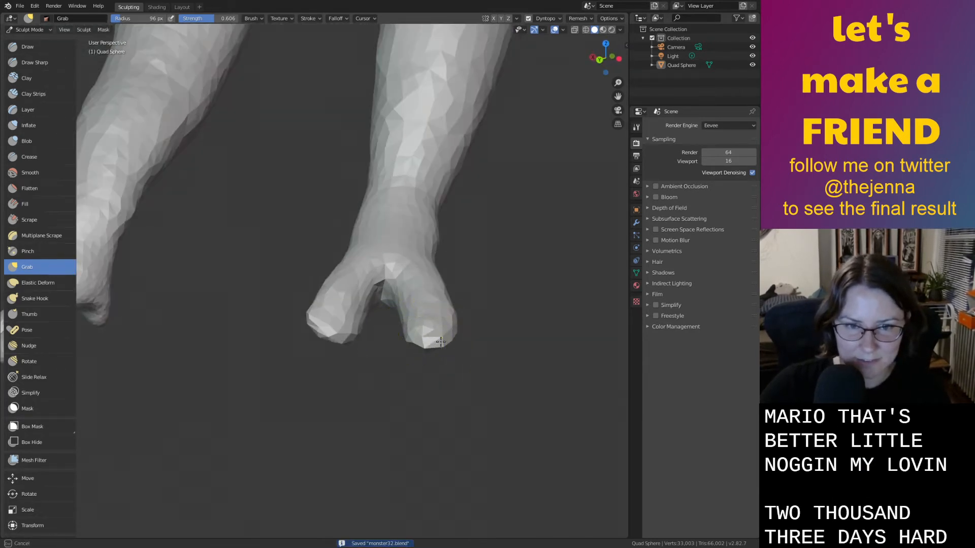
pyautogui.moveTo(440, 341); pyautogui.dragTo(429, 339)
pyautogui.press('i')
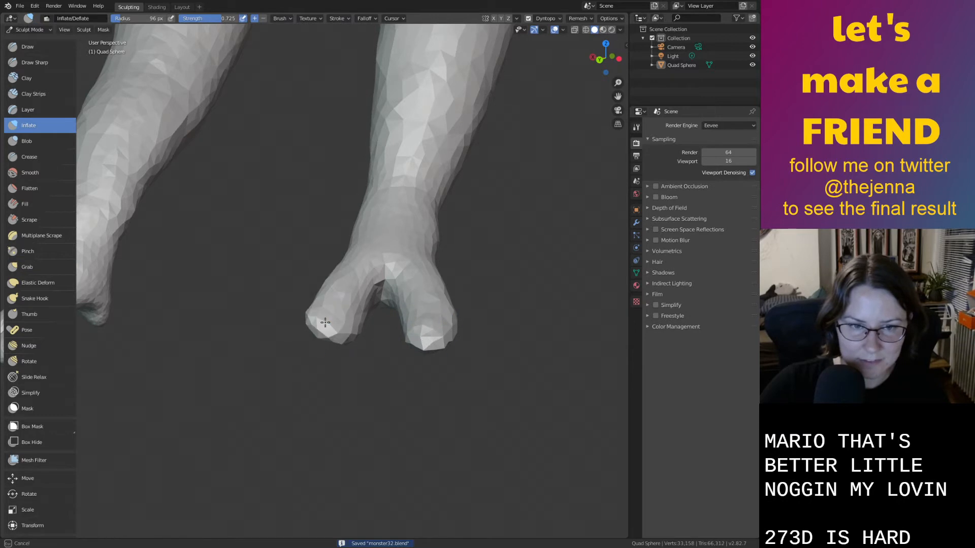
pyautogui.press('s')
pyautogui.moveTo(337, 326); pyautogui.dragTo(373, 331)
# Check both feet and lower legs in proportion to the body and save the file.
pyautogui.scroll(-12, 430, 310)
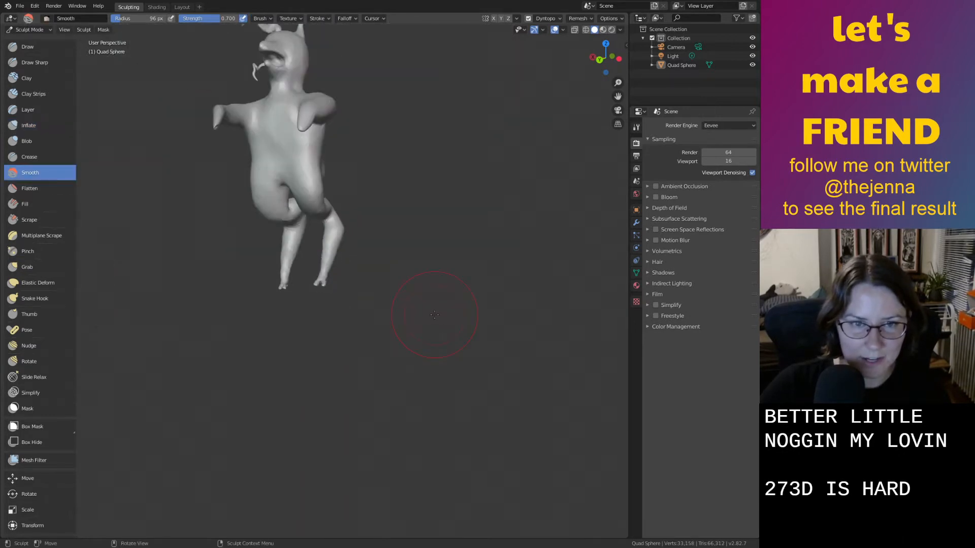
pyautogui.moveTo(408, 322); pyautogui.dragTo(349, 340, button='middle')
pyautogui.scroll(-3, 449, 350)
pyautogui.scroll(5, 396, 300)
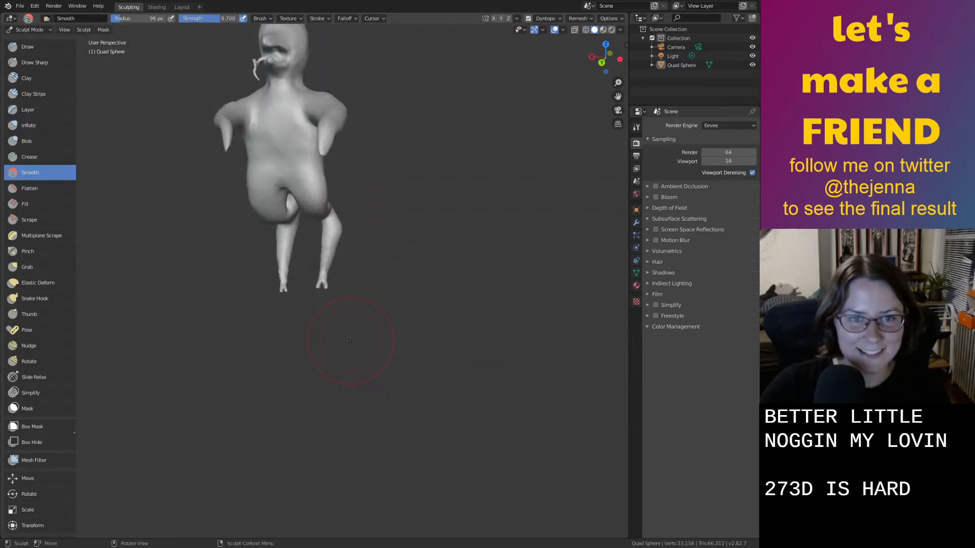
pyautogui.keyDown('shift'); pyautogui.moveTo(405, 290); pyautogui.dragTo(445, 359, button='middle'); pyautogui.keyUp('shift')
pyautogui.scroll(2, 384, 383)
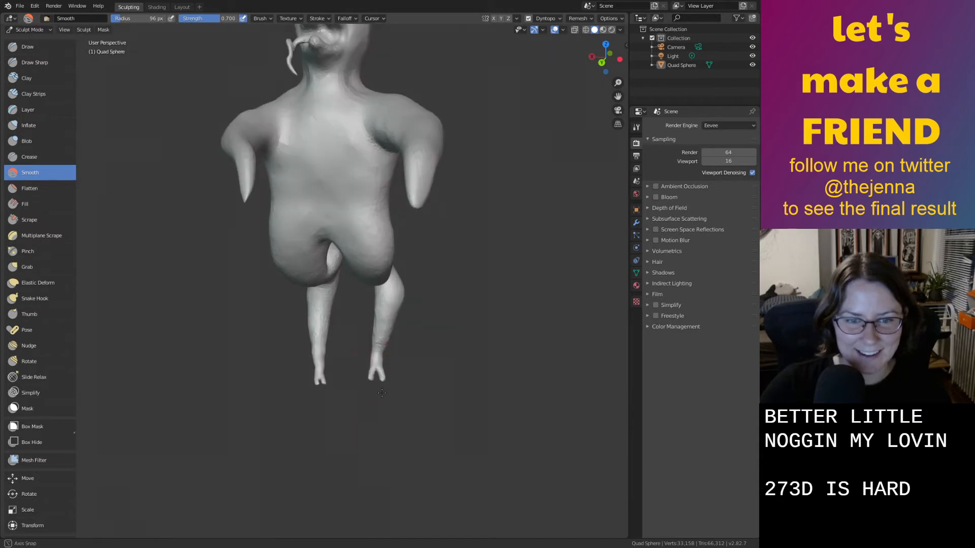
pyautogui.scroll(2, 374, 410)
pyautogui.scroll(2, 374, 410)
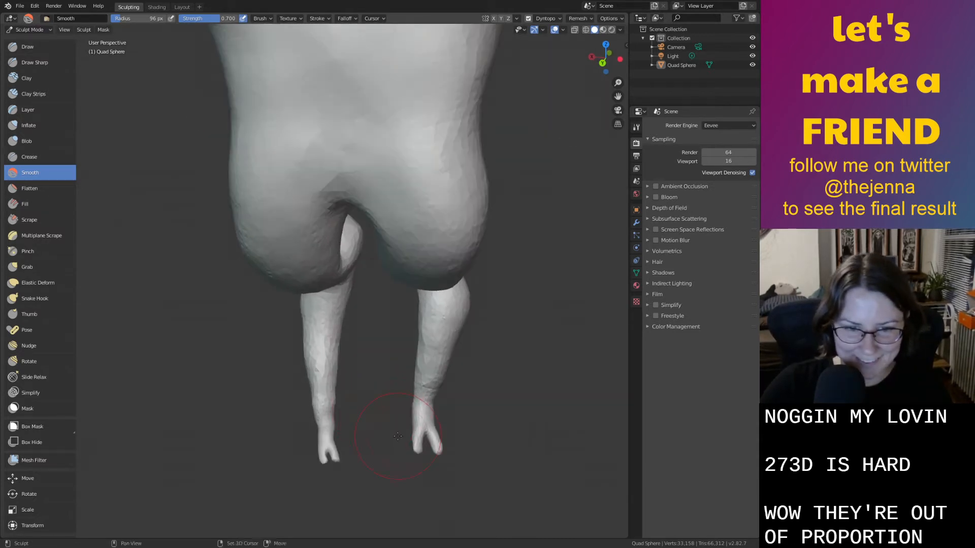
pyautogui.scroll(2, 435, 412)
pyautogui.hotkey('ctrl', 's')
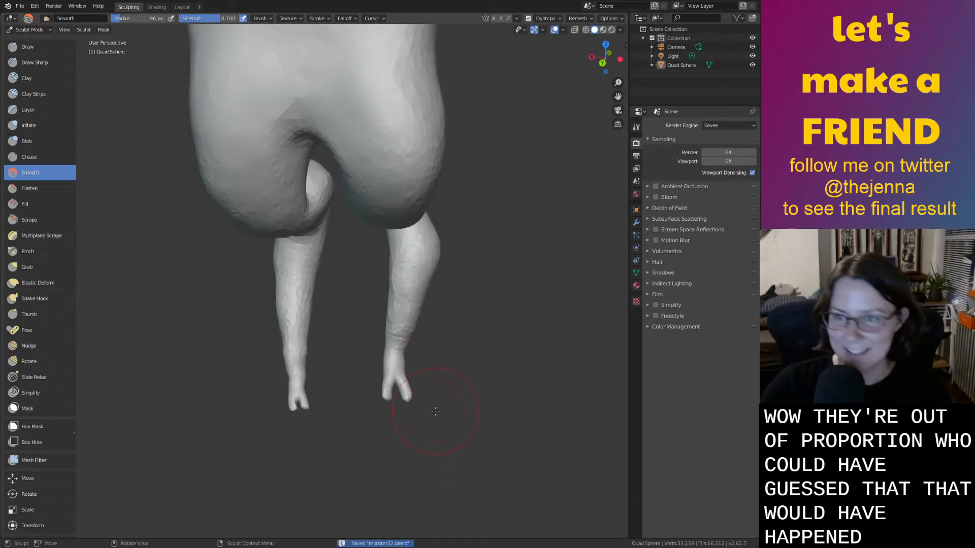
# Examine the whole monster from the front and side, including its head up close.
pyautogui.scroll(-6, 435, 411)
pyautogui.keyDown('shift'); pyautogui.moveTo(435, 406); pyautogui.dragTo(422, 490, button='middle'); pyautogui.keyUp('shift')
pyautogui.scroll(5, 413, 406)
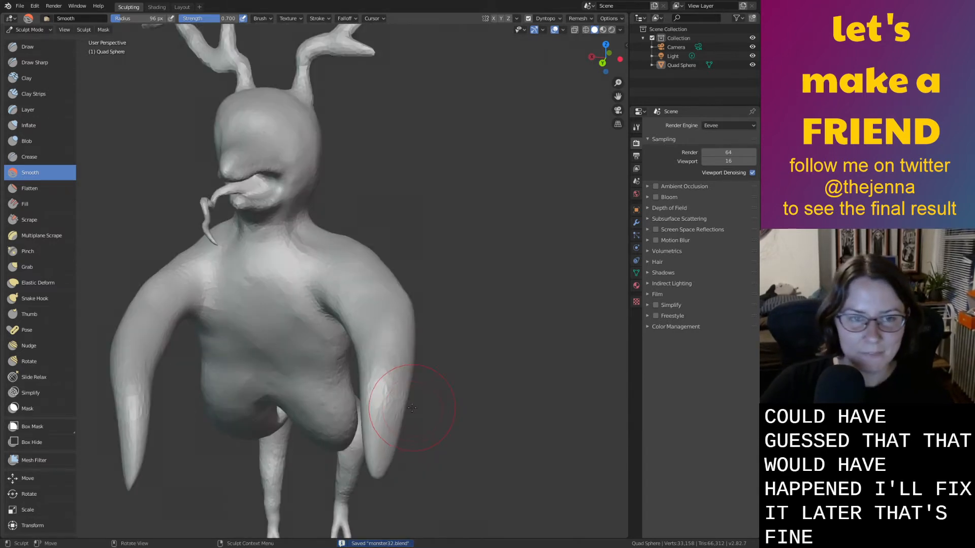
pyautogui.moveTo(413, 407)
pyautogui.mouseDown(button='middle')
pyautogui.moveTo(391, 398)
pyautogui.moveTo(472, 324)
pyautogui.moveTo(463, 318)
pyautogui.mouseUp(button='middle')
pyautogui.scroll(-4, 461, 316)
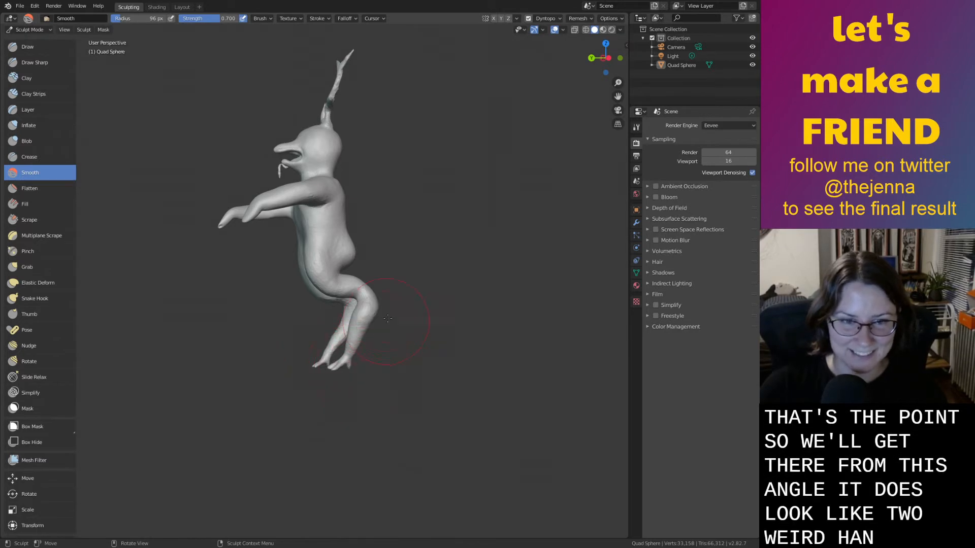
pyautogui.moveTo(348, 367); pyautogui.dragTo(494, 410, button='middle')
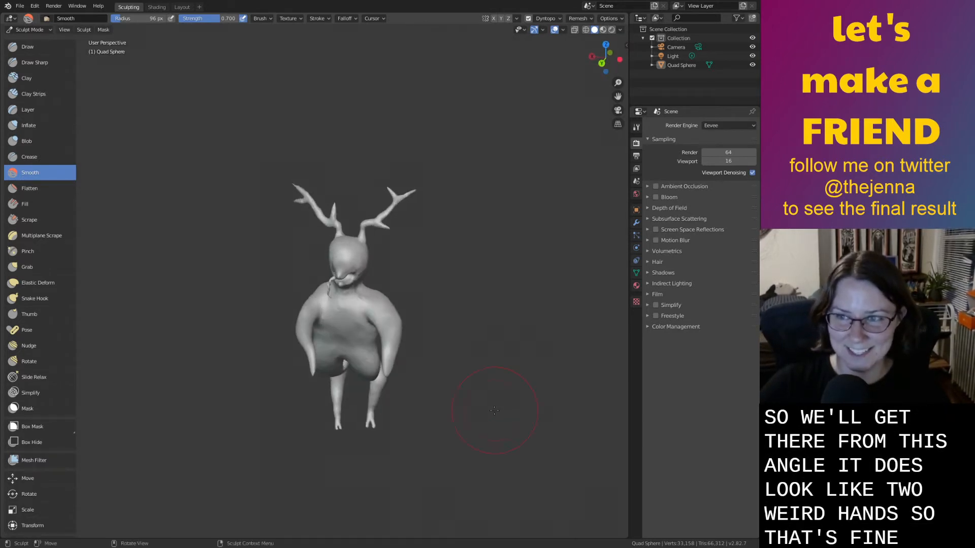
pyautogui.moveTo(513, 458)
pyautogui.keyDown('ctrl'); pyautogui.mouseDown(button='middle')
pyautogui.moveTo(477, 336)
pyautogui.moveTo(507, 335)
pyautogui.moveTo(351, 258)
pyautogui.mouseUp(button='middle'); pyautogui.keyUp('ctrl')
pyautogui.scroll(3, 493, 333)
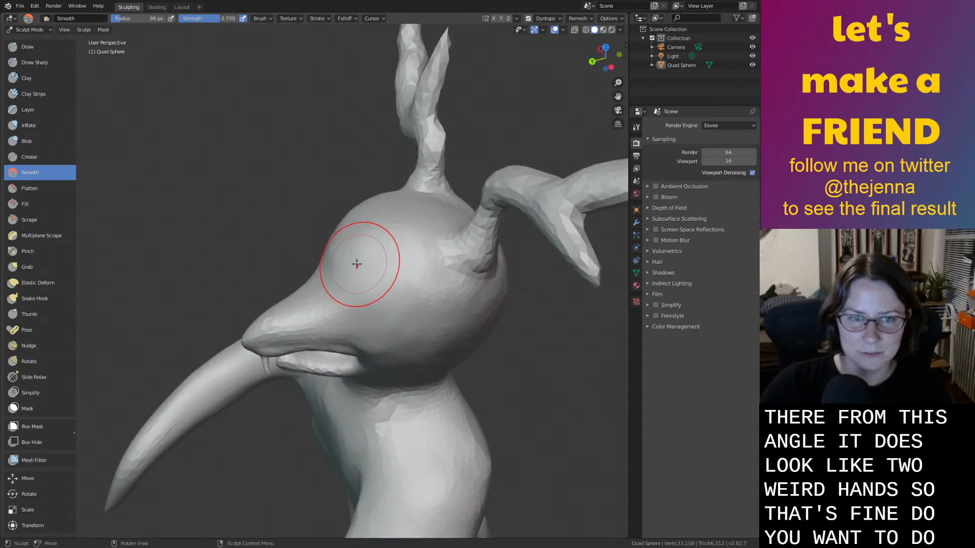
# Switch to the Grab brush and examine the monster's head, body and legs from different angles.
pyautogui.press('g')
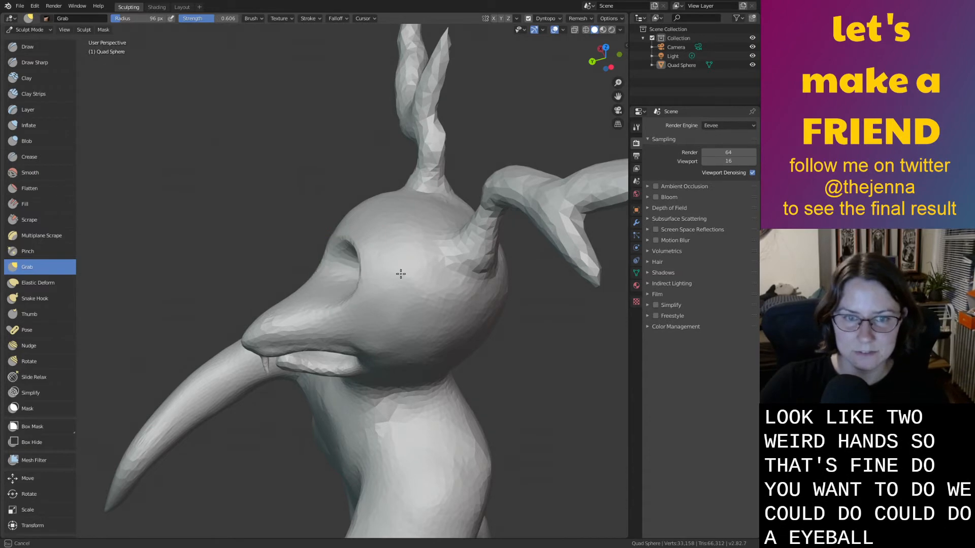
pyautogui.moveTo(402, 272)
pyautogui.mouseDown(button='middle')
pyautogui.moveTo(438, 288)
pyautogui.moveTo(545, 266)
pyautogui.moveTo(398, 277)
pyautogui.moveTo(531, 278)
pyautogui.mouseUp(button='middle')
pyautogui.scroll(-3, 545, 265)
pyautogui.scroll(-2, 516, 266)
pyautogui.scroll(10, 496, 270)
pyautogui.scroll(-10, 434, 279)
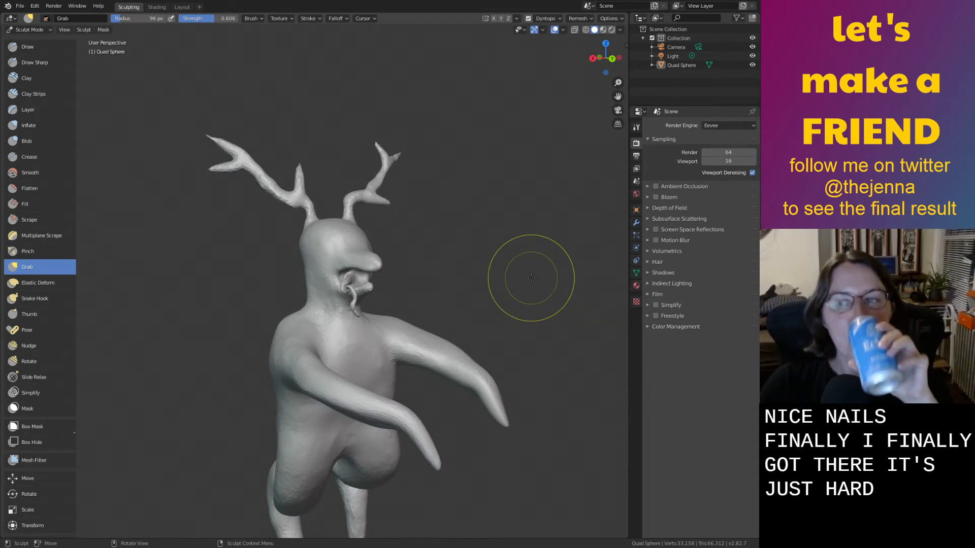
pyautogui.scroll(-4, 528, 279)
pyautogui.moveTo(528, 279)
pyautogui.mouseDown(button='middle')
pyautogui.moveTo(492, 298)
pyautogui.moveTo(514, 377)
pyautogui.moveTo(436, 355)
pyautogui.mouseUp(button='middle')
# Try to dent eye sockets into the sides of the head above the beak with Grab.
pyautogui.scroll(7, 387, 337)
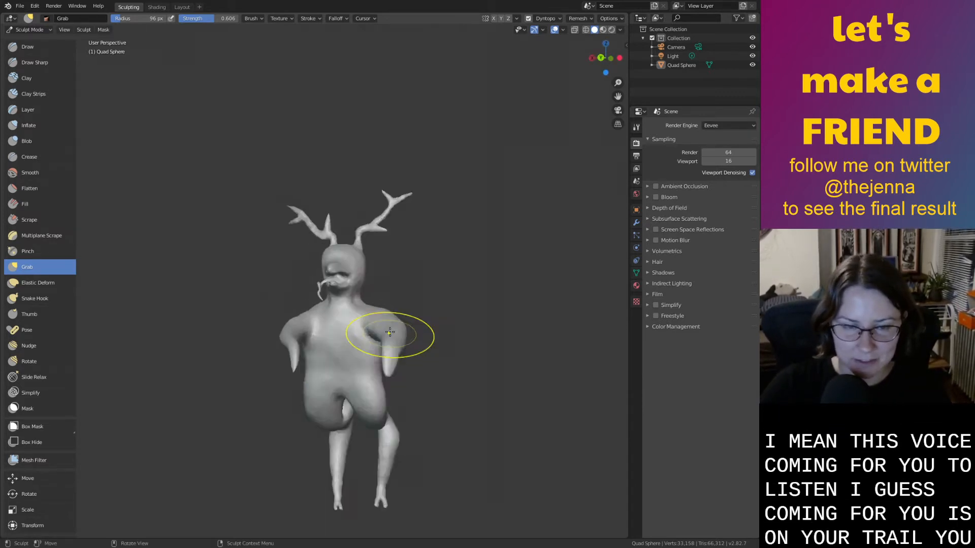
pyautogui.keyDown('shift'); pyautogui.moveTo(372, 286); pyautogui.dragTo(292, 286, button='middle'); pyautogui.keyUp('shift')
pyautogui.moveTo(287, 221); pyautogui.dragTo(370, 279, button='middle')
pyautogui.moveTo(344, 246); pyautogui.dragTo(282, 250)
pyautogui.moveTo(283, 250)
pyautogui.mouseDown(button='middle')
pyautogui.moveTo(371, 259)
pyautogui.moveTo(397, 291)
pyautogui.moveTo(412, 288)
pyautogui.mouseUp(button='middle')
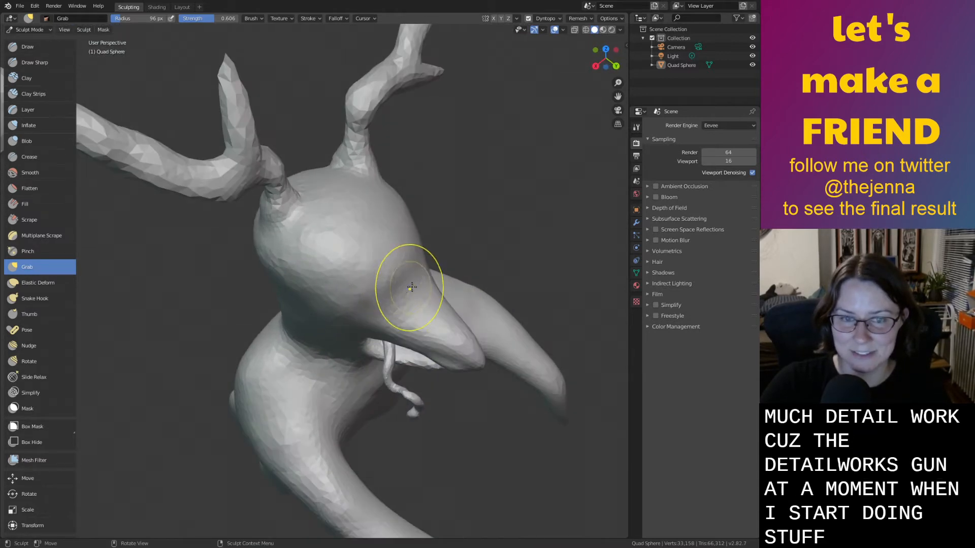
pyautogui.moveTo(360, 267); pyautogui.dragTo(319, 250)
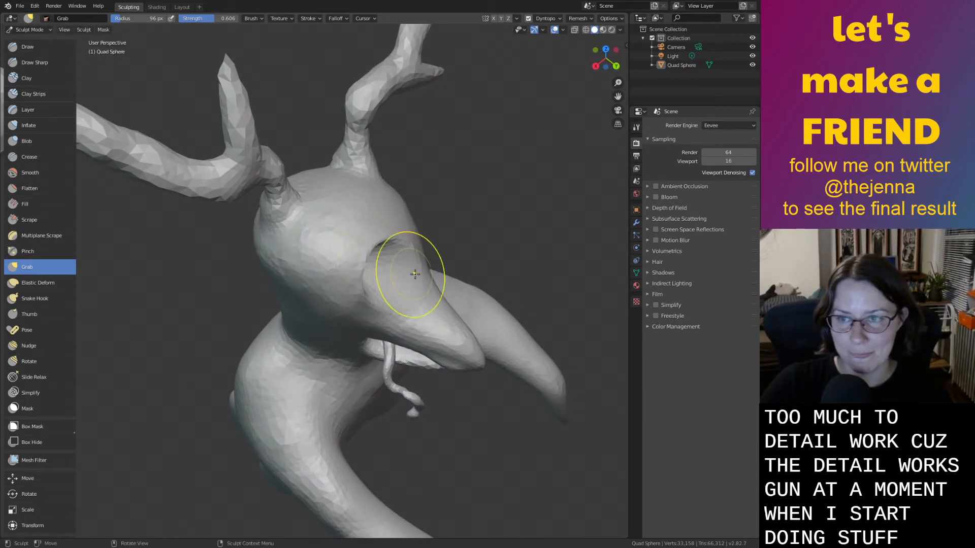
pyautogui.moveTo(415, 274); pyautogui.dragTo(306, 270, button='middle')
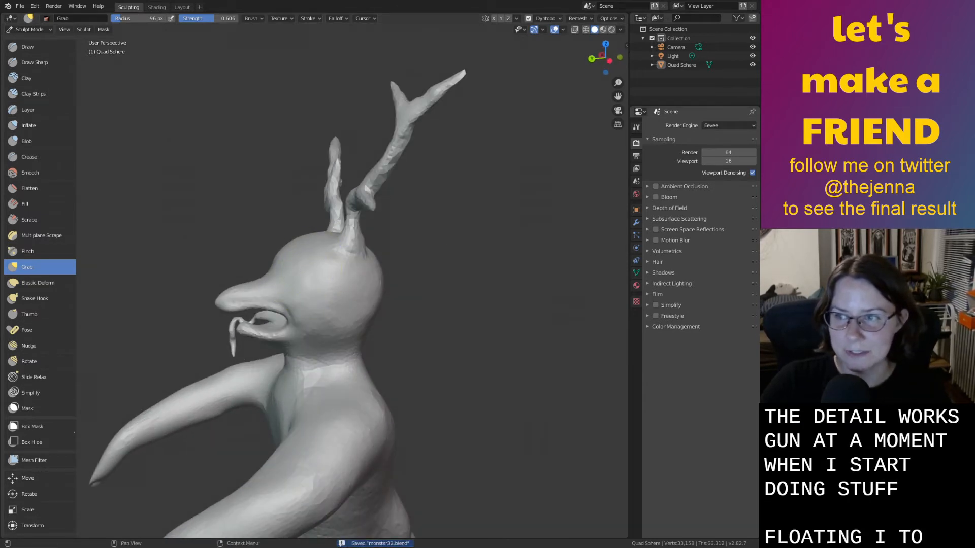
# Switch to the Layout workspace with the whole monster in view.
pyautogui.scroll(-5, 490, 305)
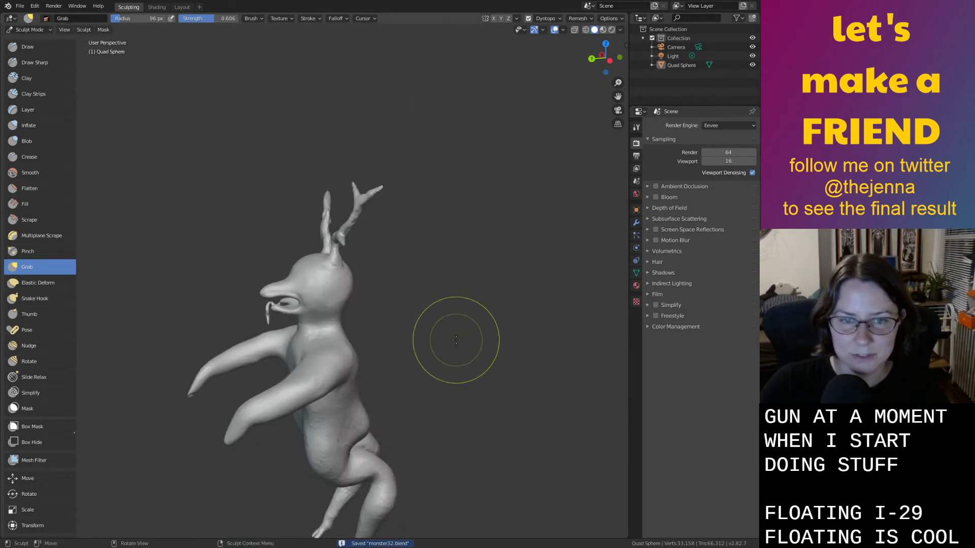
pyautogui.moveTo(456, 340); pyautogui.dragTo(451, 315, button='middle')
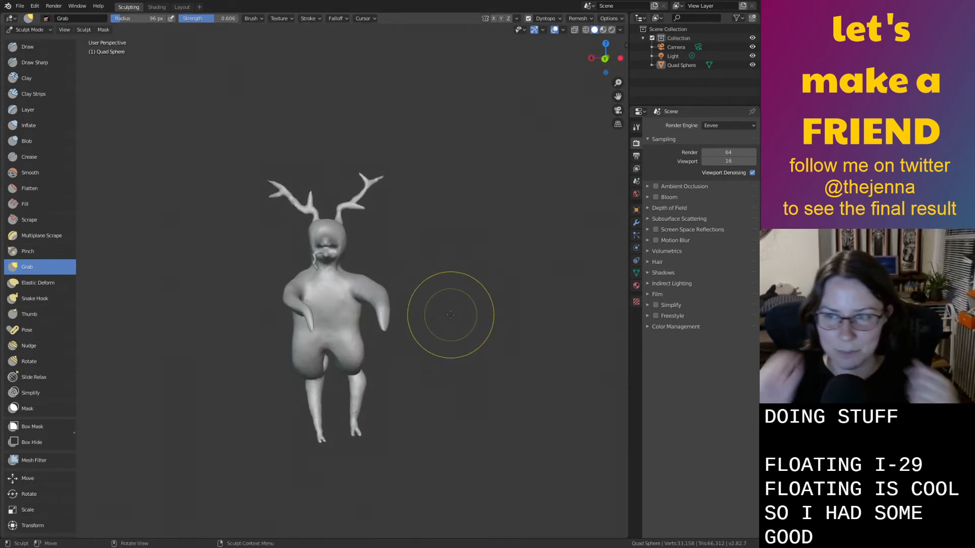
pyautogui.scroll(3, 446, 312)
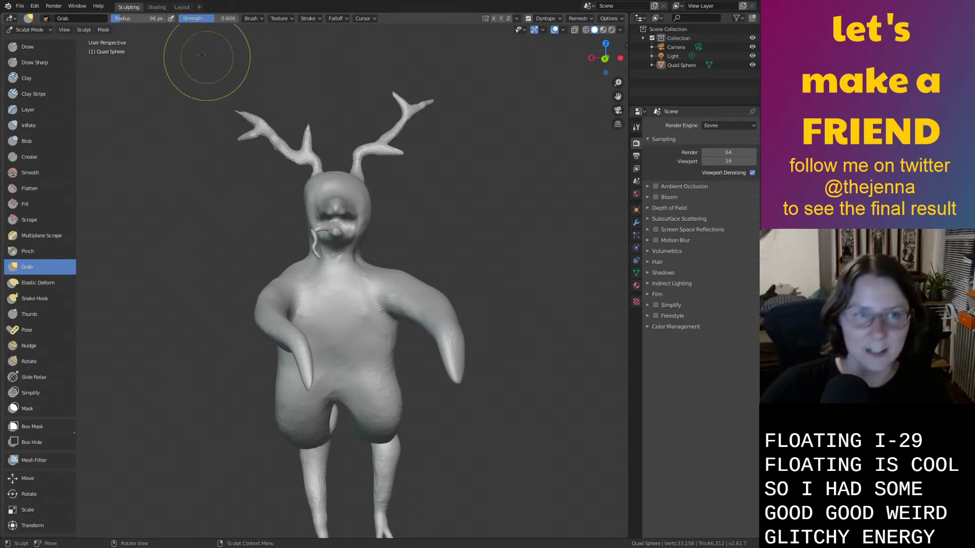
pyautogui.click(182, 7)
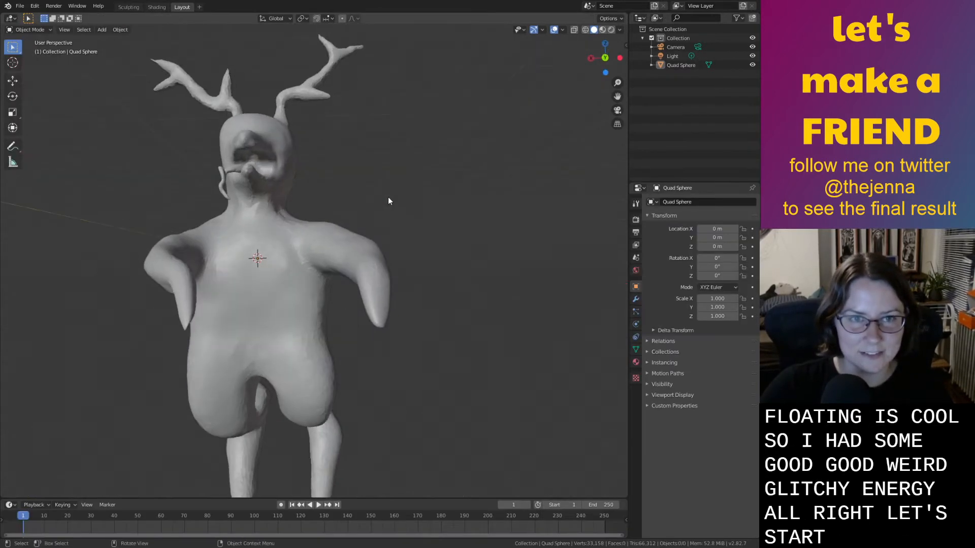
pyautogui.moveTo(388, 197); pyautogui.dragTo(491, 258, button='middle')
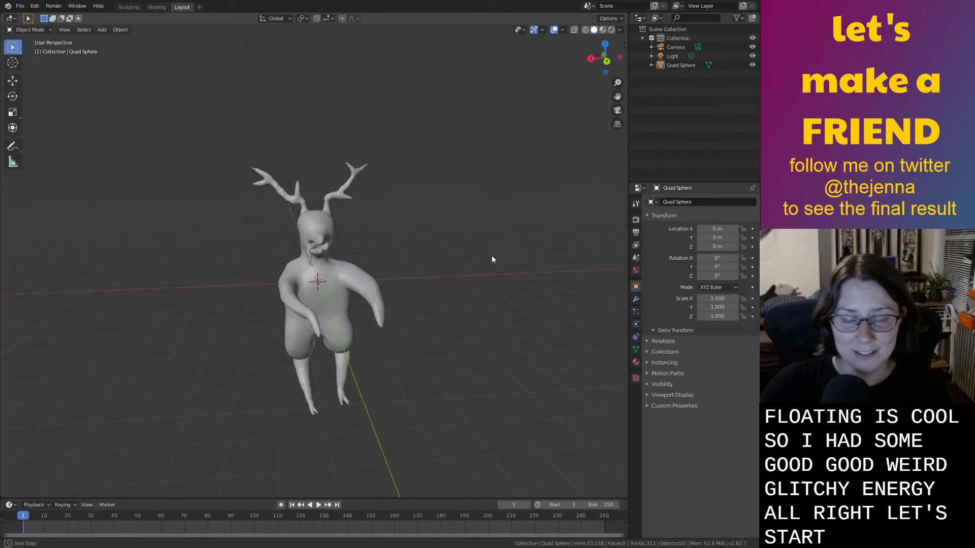
# Inspect the monster's head and antler mesh in Edit Mode and save the file.
pyautogui.moveTo(233, 148); pyautogui.dragTo(408, 200)
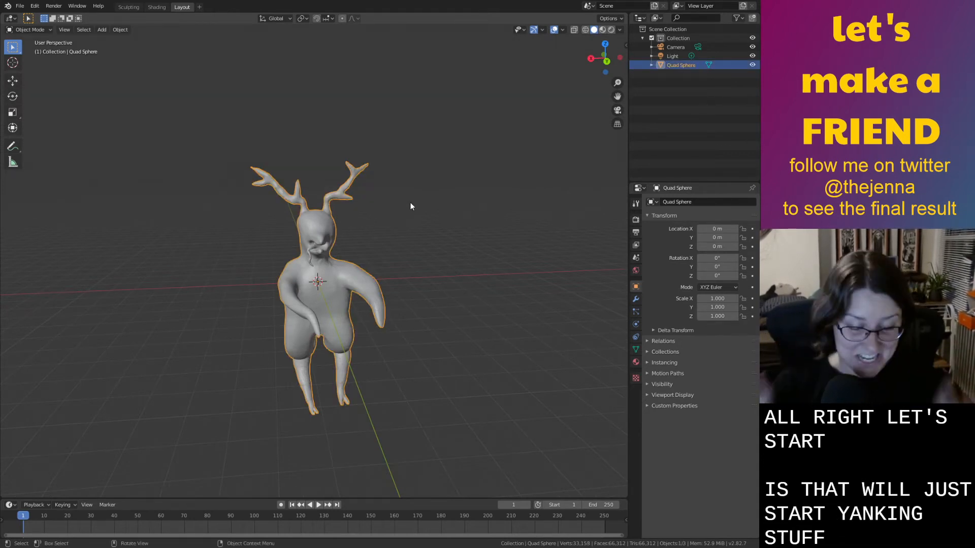
pyautogui.press('Tab')
pyautogui.click(249, 166)
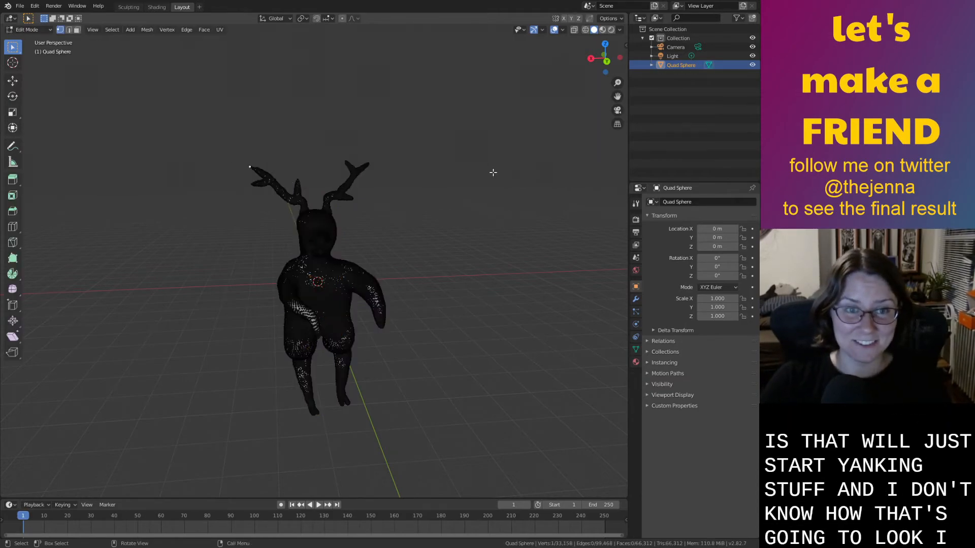
pyautogui.scroll(6, 493, 172)
pyautogui.moveTo(493, 172); pyautogui.dragTo(508, 221, button='middle')
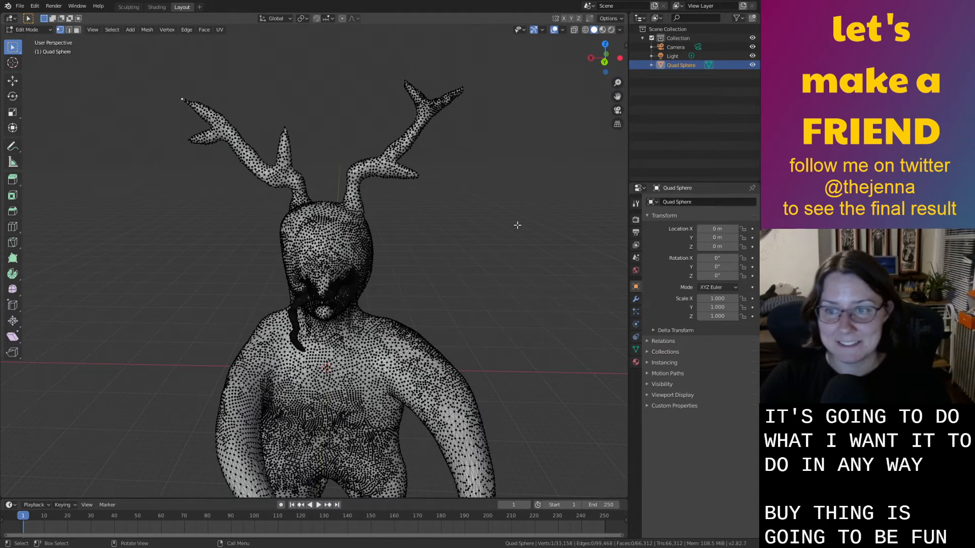
pyautogui.keyDown('shift'); pyautogui.moveTo(331, 75); pyautogui.dragTo(350, 132, button='middle'); pyautogui.keyUp('shift')
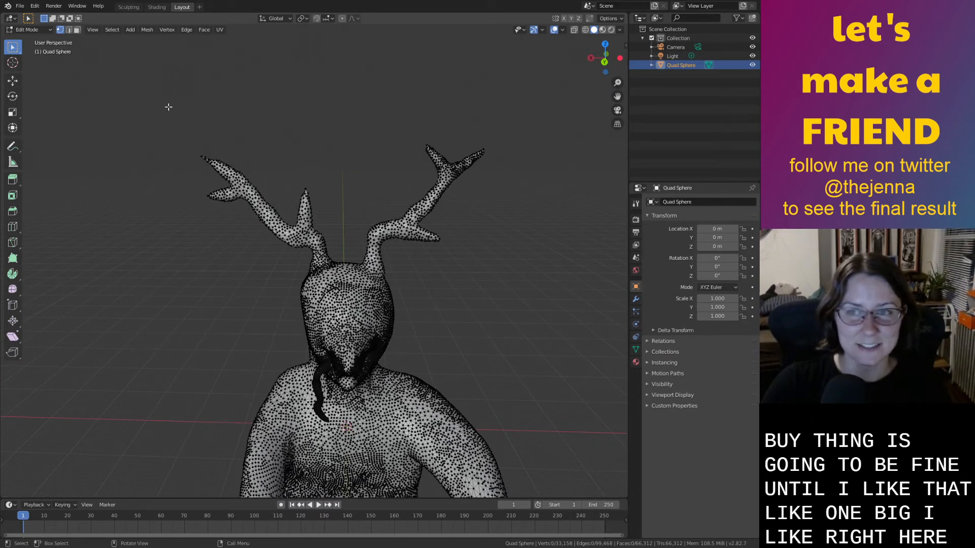
pyautogui.hotkey('ctrl', 's')
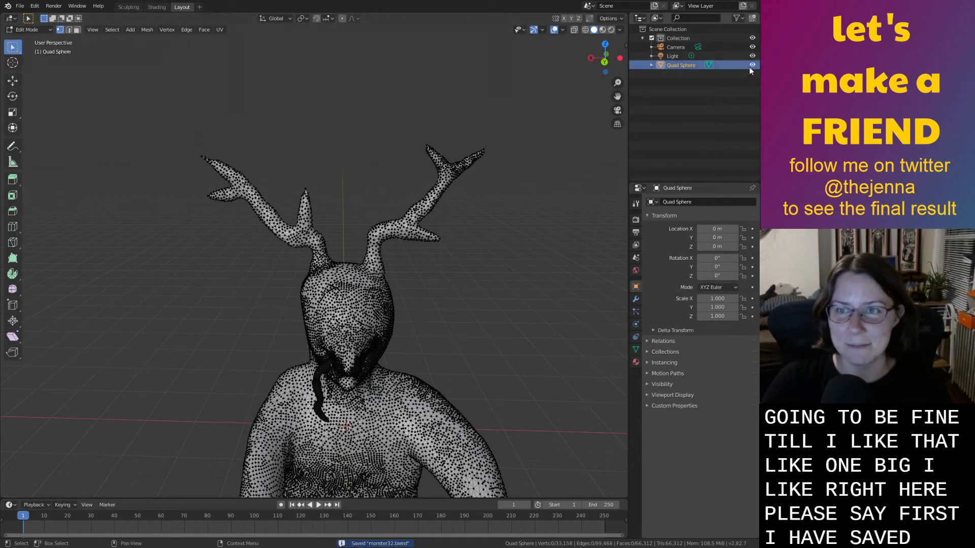
# Return to Object Mode and duplicate the monster, placing the copy along the X axis at about -95.9 m.
pyautogui.press('Tab')
pyautogui.scroll(-4, 439, 155)
pyautogui.click(455, 205)
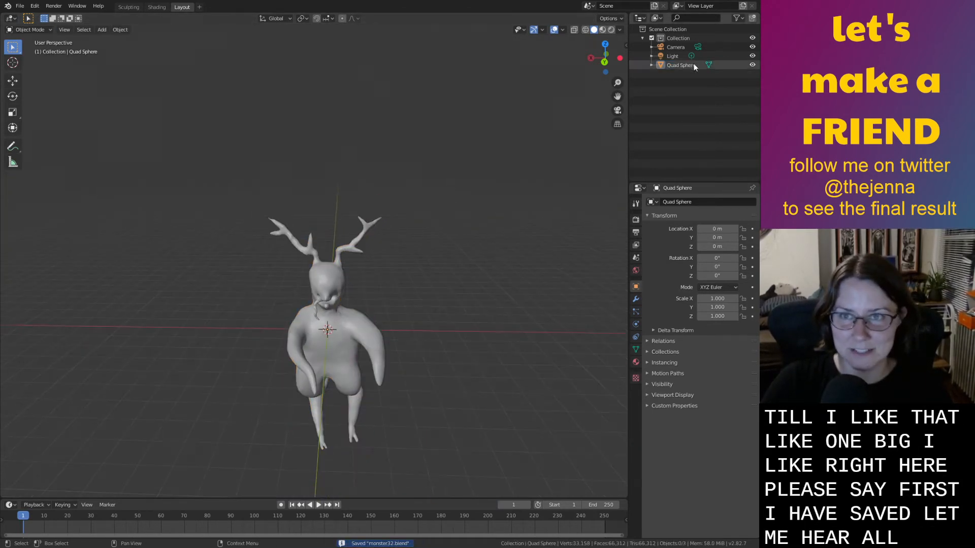
pyautogui.click(695, 66)
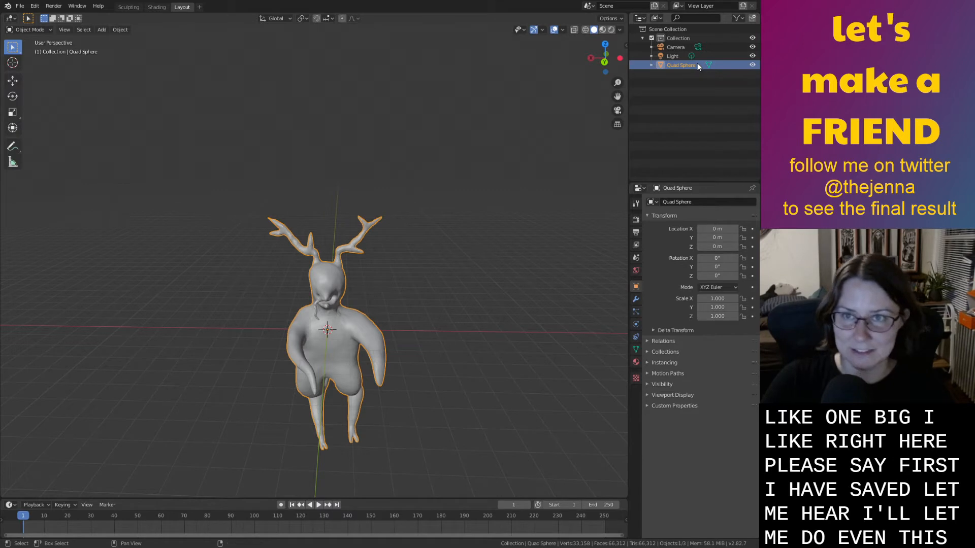
pyautogui.click(697, 77)
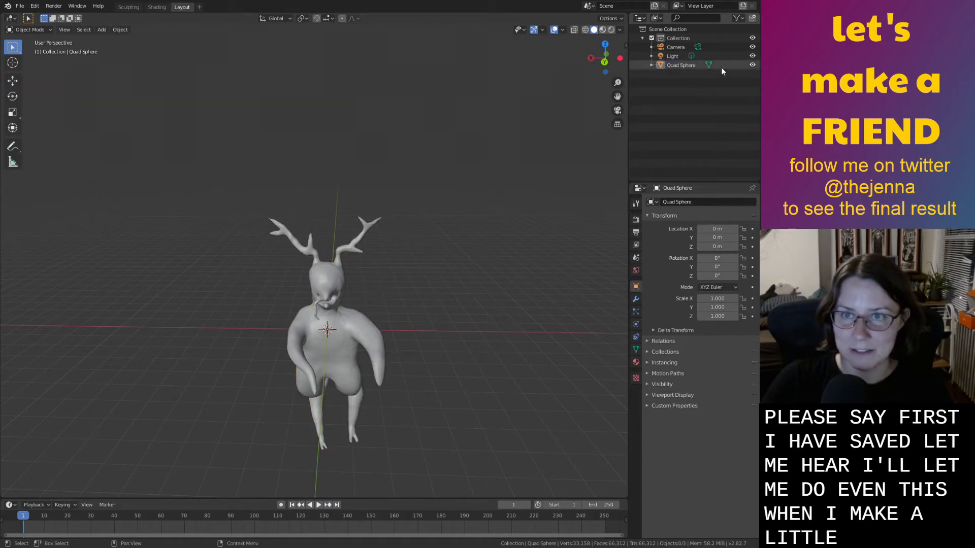
pyautogui.click(345, 334)
pyautogui.hotkey('shift', 'd')
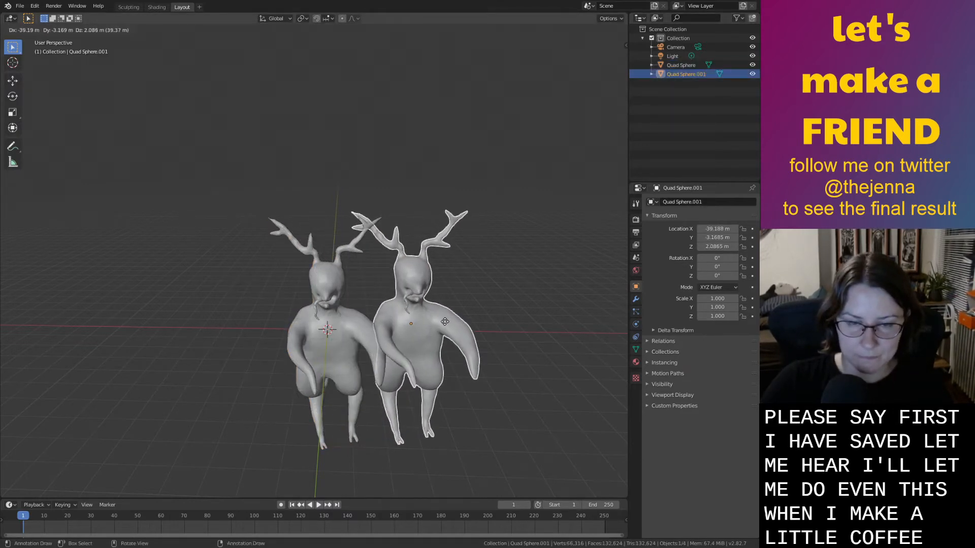
pyautogui.press('x')
pyautogui.click(571, 336)
# Move the duplicate farther along the X axis to about -172.6 m, hide it in the viewport, and save the file.
pyautogui.scroll(-2, 571, 336)
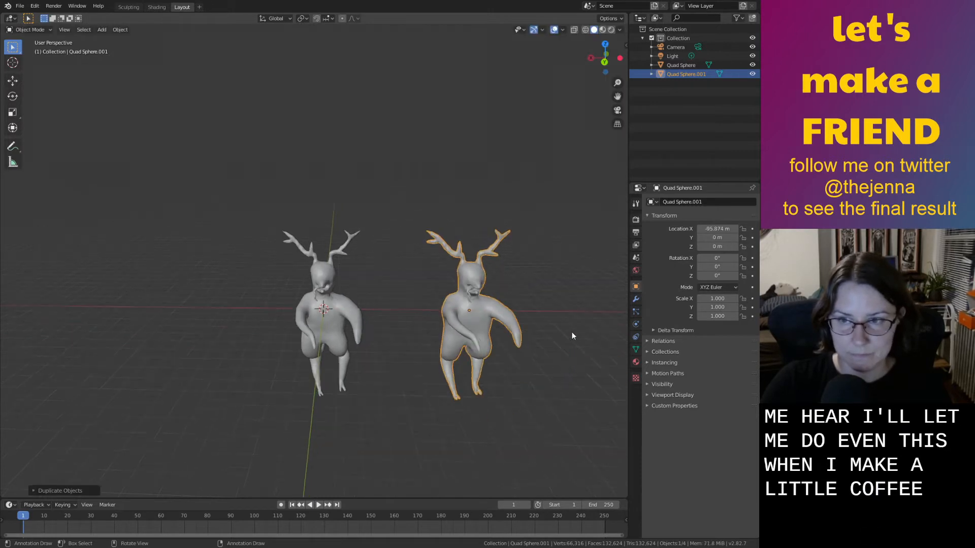
pyautogui.scroll(-1, 572, 335)
pyautogui.press('g')
pyautogui.press('x')
pyautogui.click(506, 314)
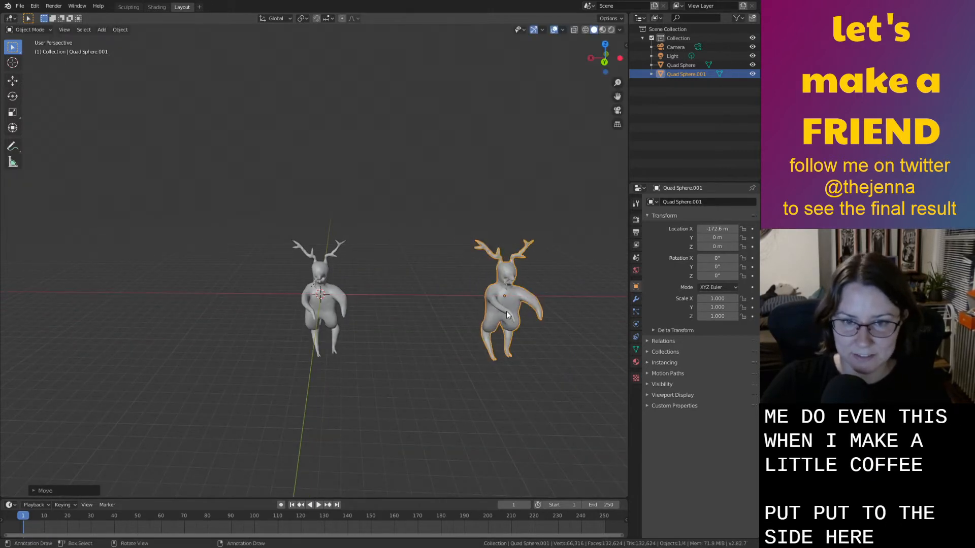
pyautogui.click(752, 74)
pyautogui.hotkey('ctrl', 's')
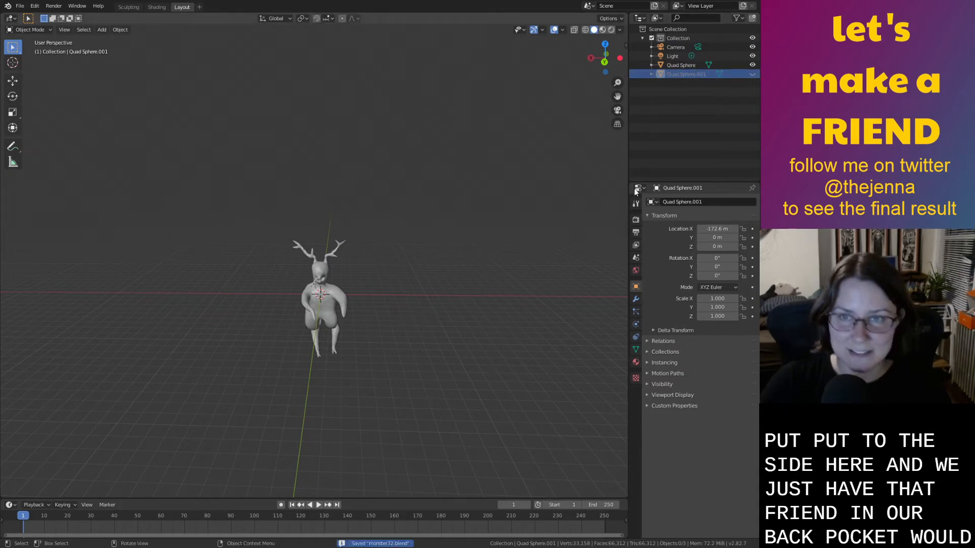
# Show the render visibility toggles in the Outliner, disable the hidden duplicate in renders, and save the file.
pyautogui.click(740, 19)
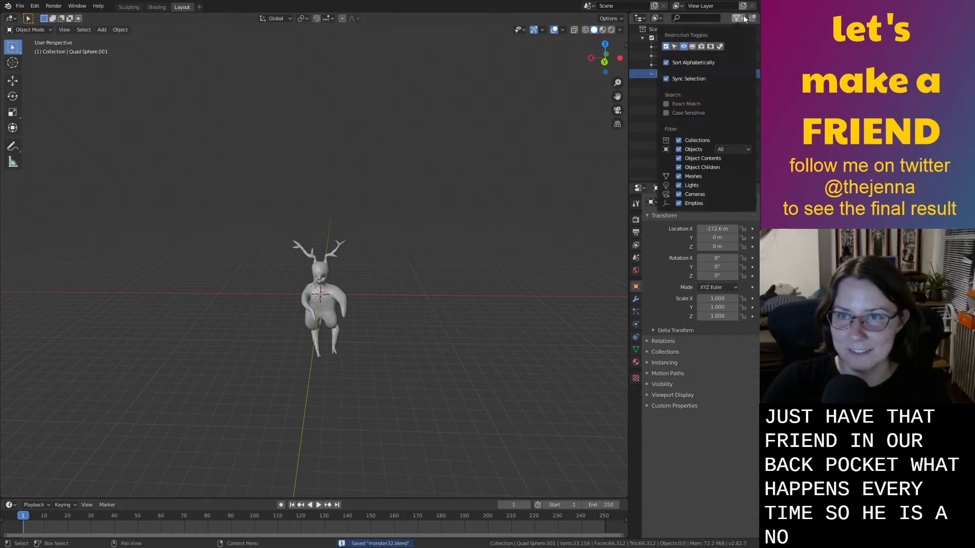
pyautogui.click(701, 48)
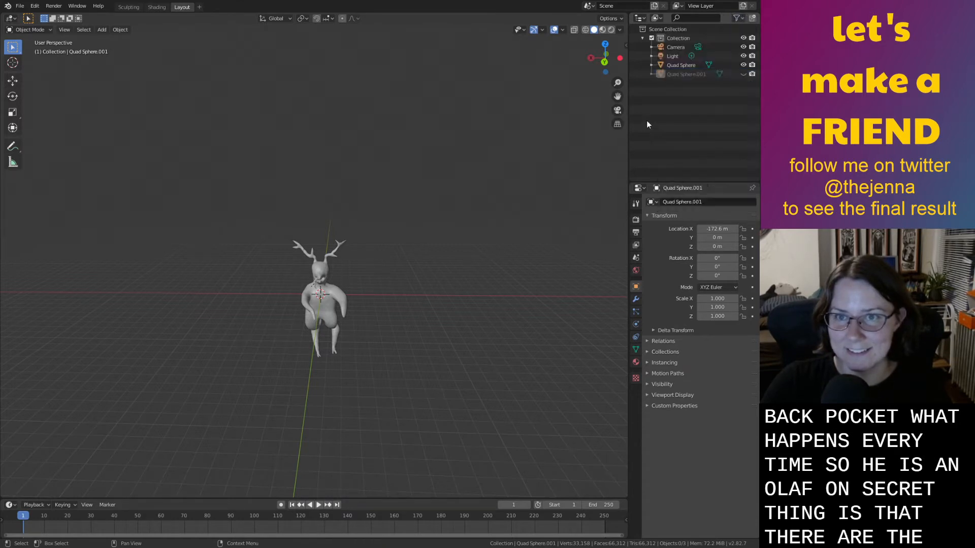
pyautogui.click(742, 74)
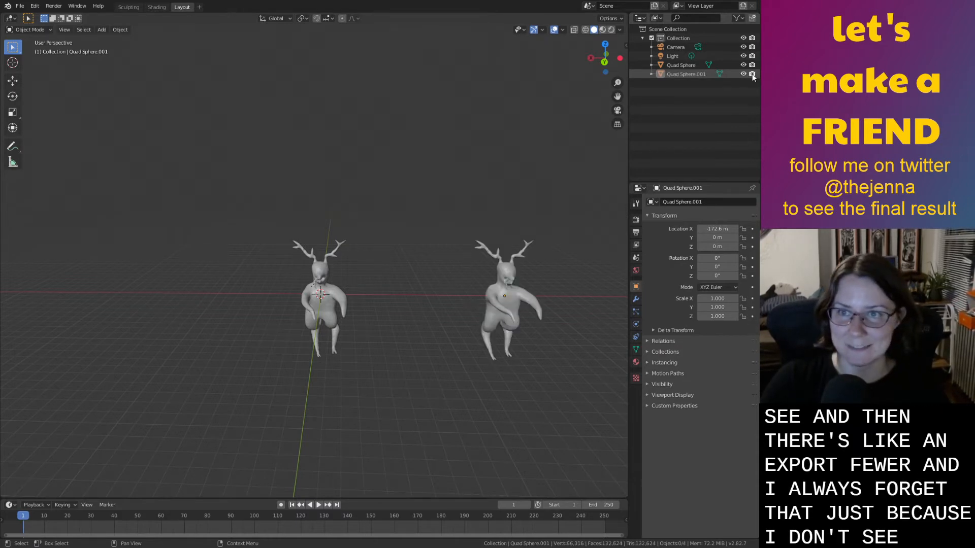
pyautogui.click(742, 75)
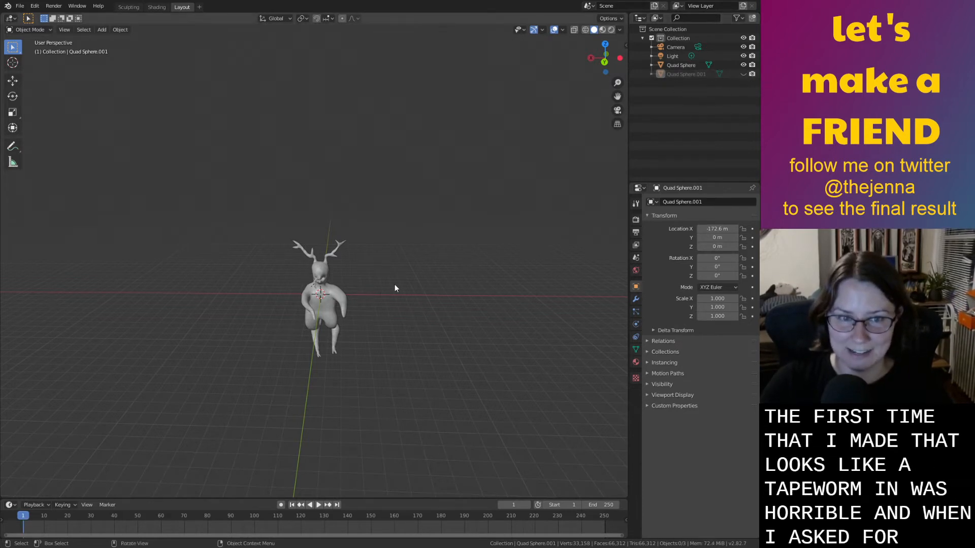
pyautogui.scroll(5, 406, 281)
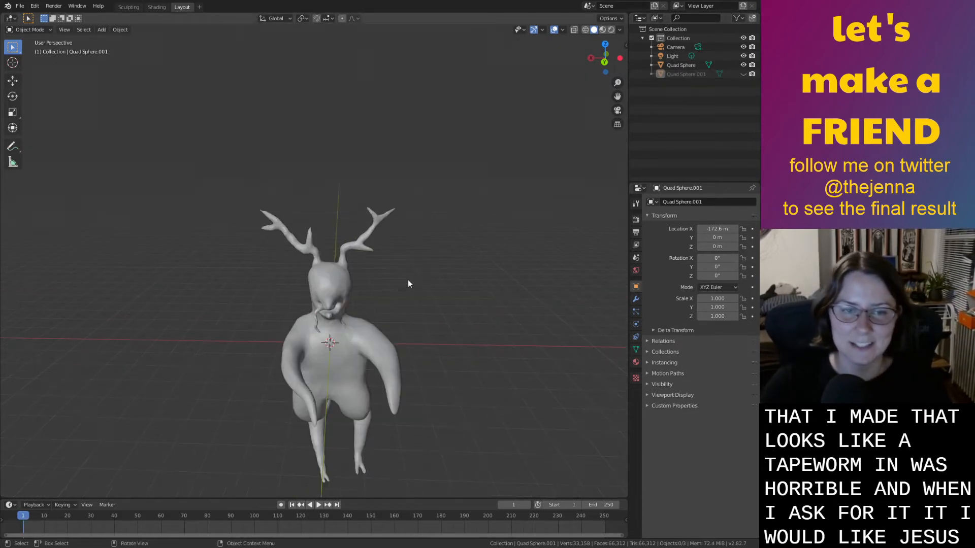
pyautogui.click(752, 75)
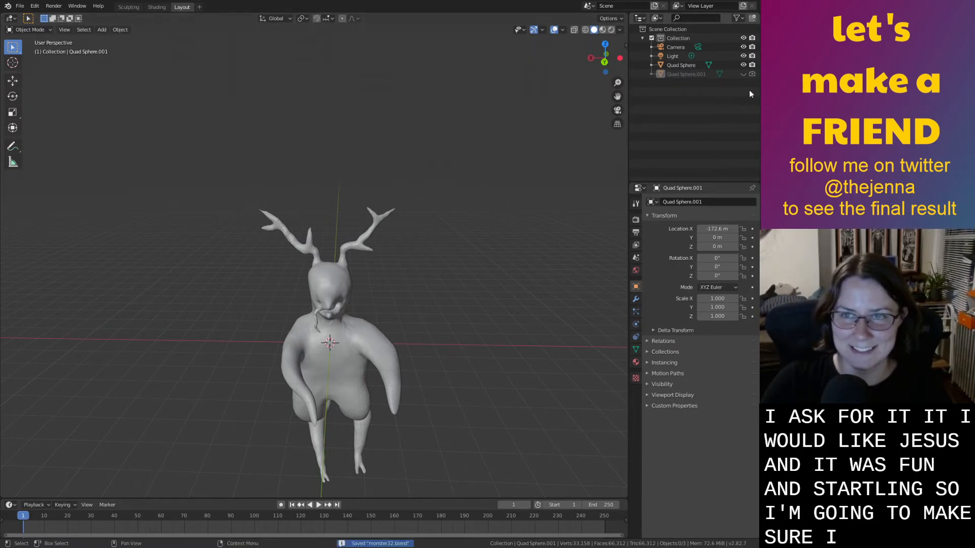
pyautogui.hotkey('ctrl', 's')
# Raise the original monster along the Z axis to about 77.13 m.
pyautogui.scroll(-4, 522, 197)
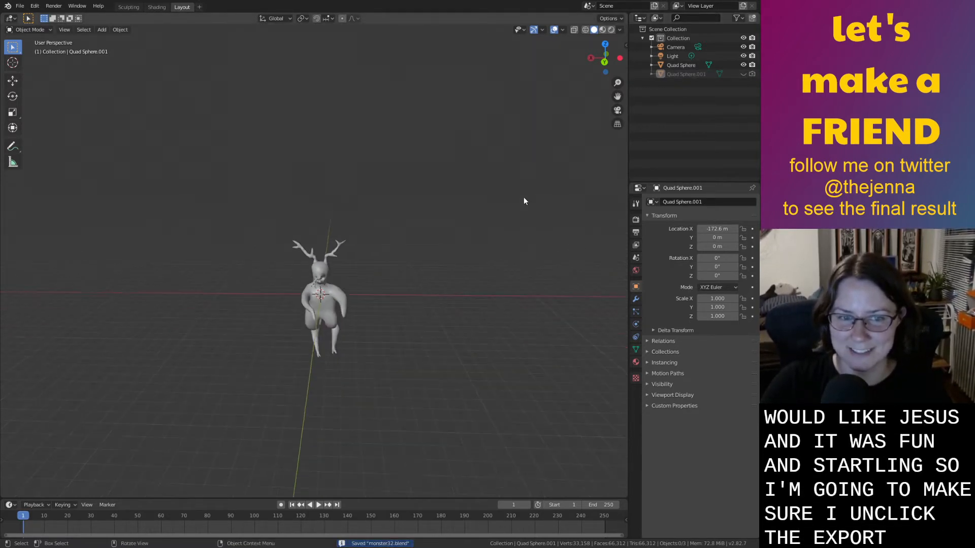
pyautogui.click(340, 314)
pyautogui.scroll(3, 351, 318)
pyautogui.press('g')
pyautogui.press('z')
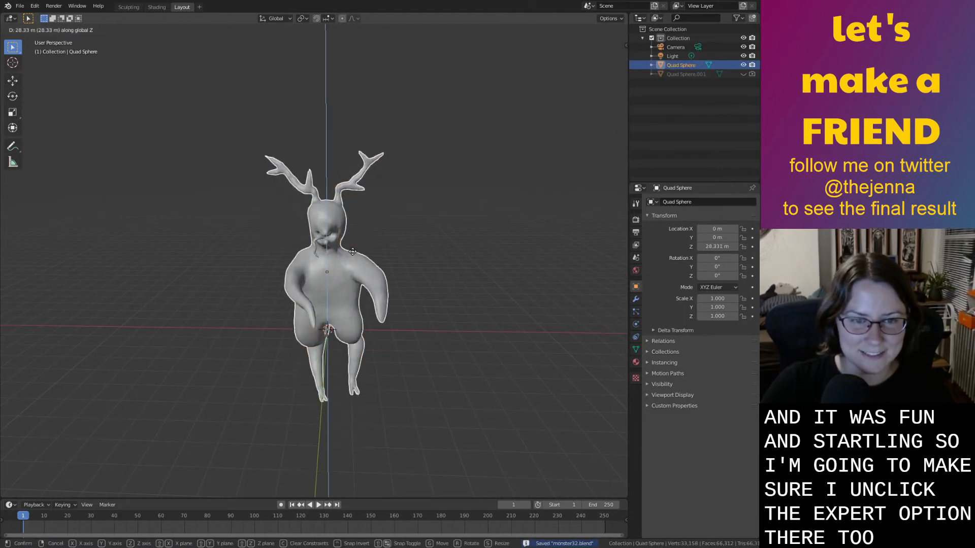
pyautogui.click(384, 155)
pyautogui.scroll(3, 385, 158)
pyautogui.moveTo(340, 314); pyautogui.dragTo(336, 279, button='middle')
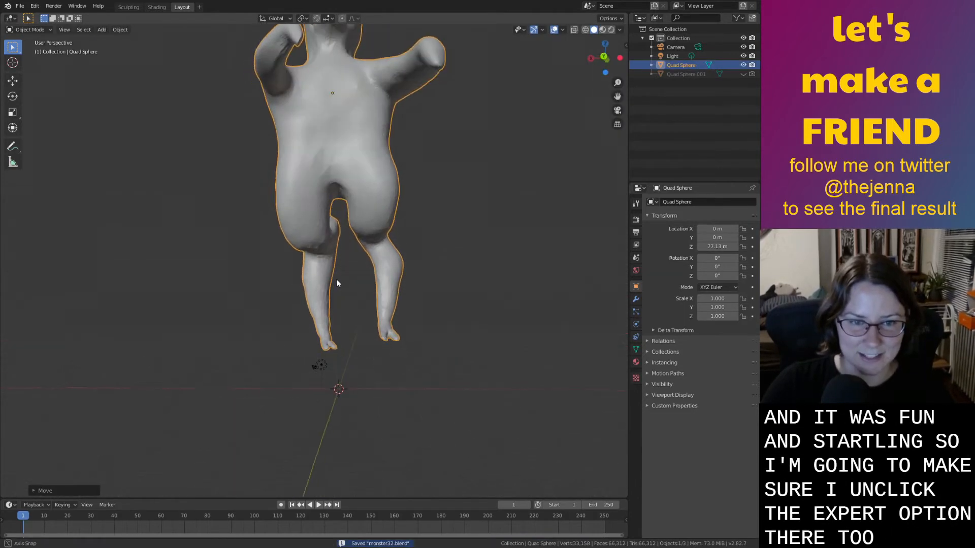
# Scale the original monster down uniformly to about 0.346, closer to the size of the camera.
pyautogui.scroll(5, 337, 280)
pyautogui.keyDown('shift'); pyautogui.moveTo(343, 409); pyautogui.dragTo(340, 335, button='middle'); pyautogui.keyUp('shift')
pyautogui.scroll(-8, 356, 294)
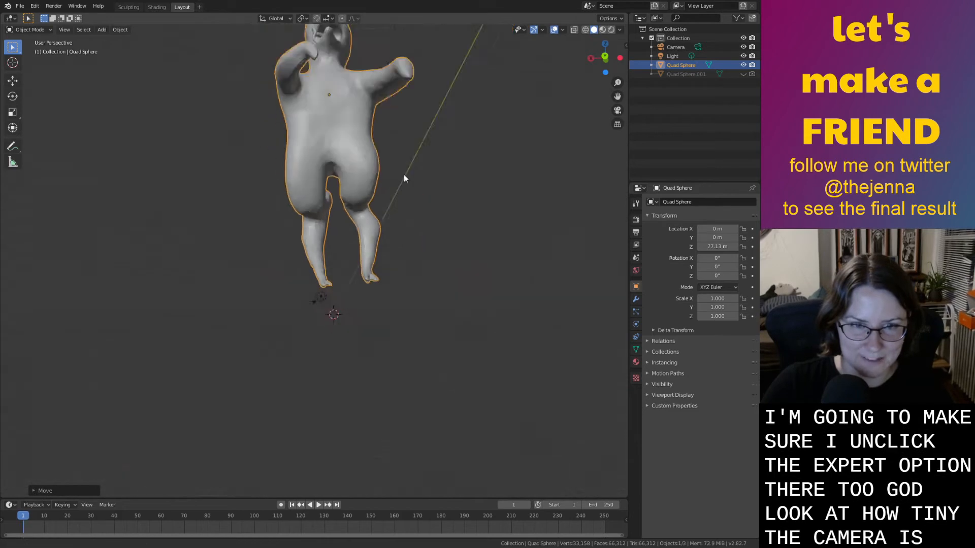
pyautogui.press('s')
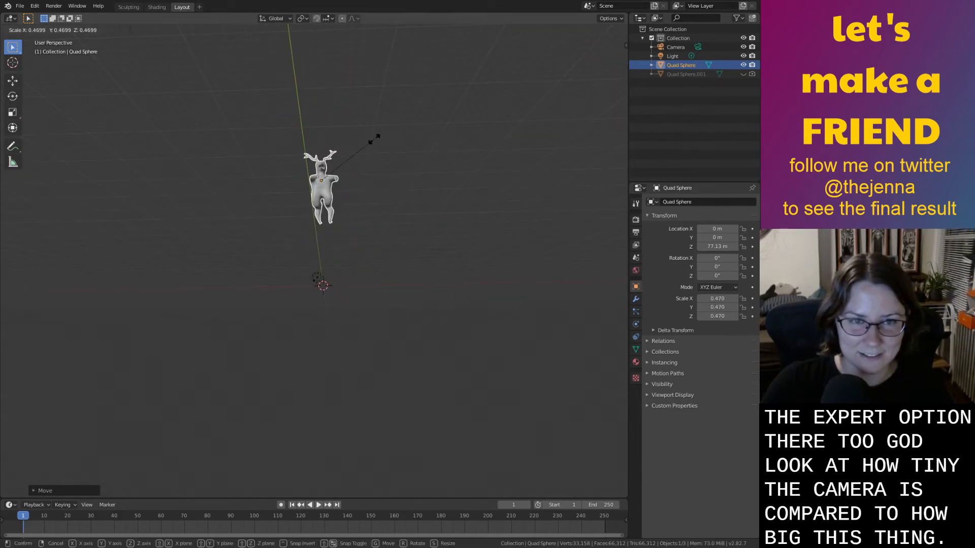
pyautogui.click(365, 148)
pyautogui.moveTo(364, 150); pyautogui.dragTo(380, 174, button='middle')
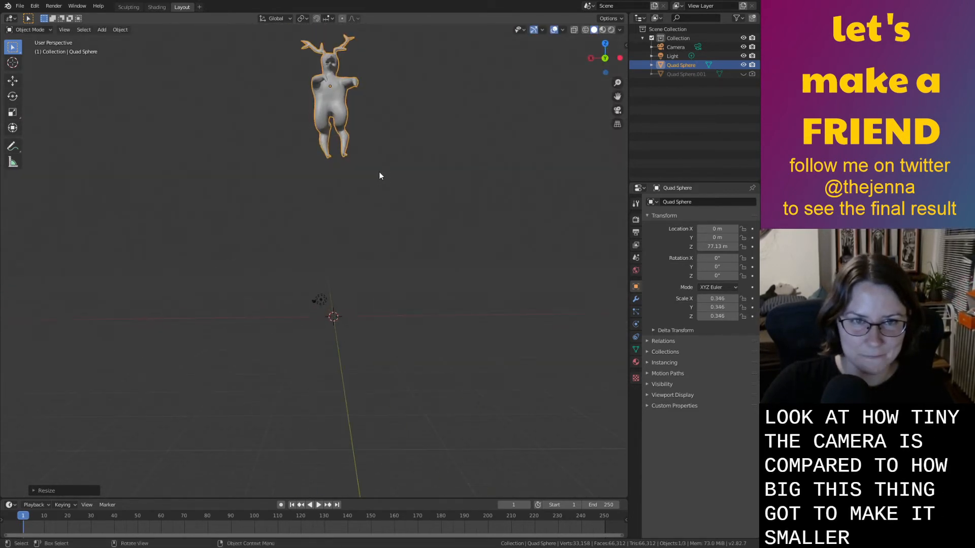
# Lower the monster along the Z axis to about 22.19 m and scale it down uniformly to about 0.143.
pyautogui.press('g')
pyautogui.press('z')
pyautogui.click(353, 338)
pyautogui.press('s')
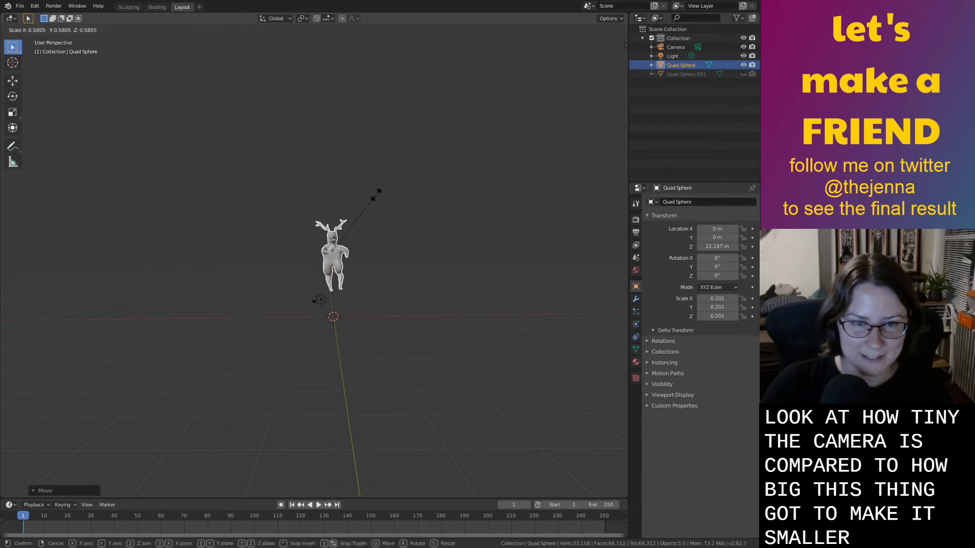
pyautogui.click(374, 192)
# Lower the monster along the Z axis to about 9.66 m so its feet reach the grid origin, and save the file.
pyautogui.press('g')
pyautogui.press('z')
pyautogui.click(366, 254)
pyautogui.scroll(8, 367, 257)
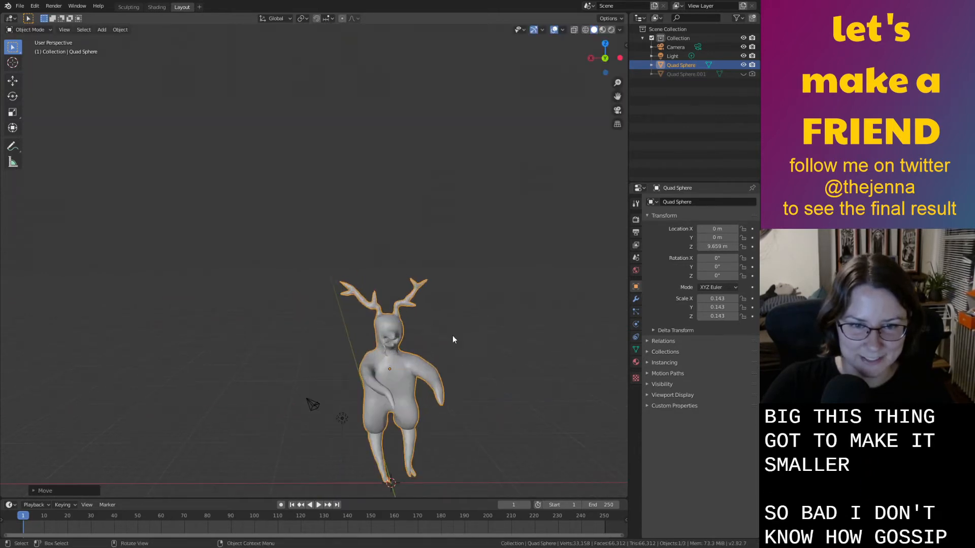
pyautogui.moveTo(455, 348); pyautogui.dragTo(440, 251, button='middle')
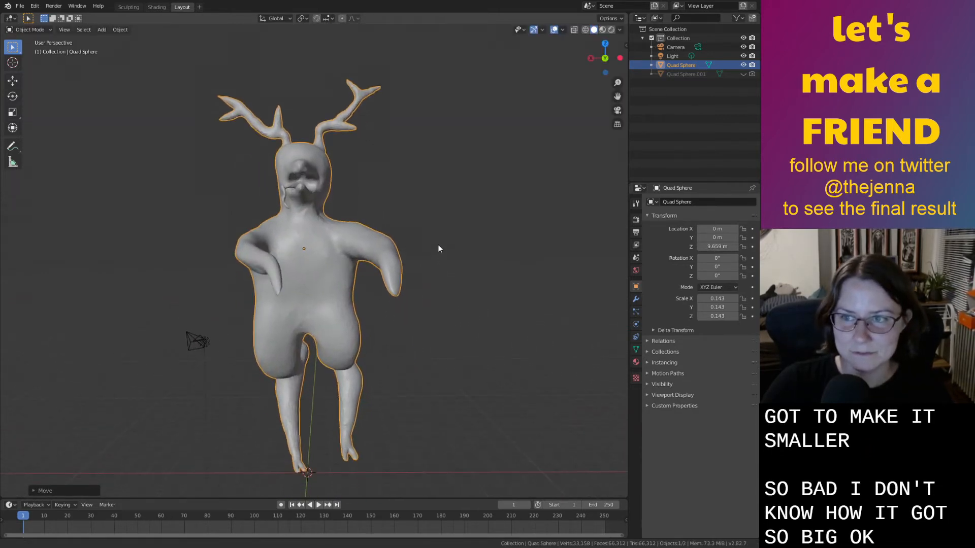
pyautogui.click(439, 252)
pyautogui.hotkey('ctrl', 's')
# Switch the monster to Edit Mode, try box-selecting around the antlers, and clear the selection.
pyautogui.click(292, 261)
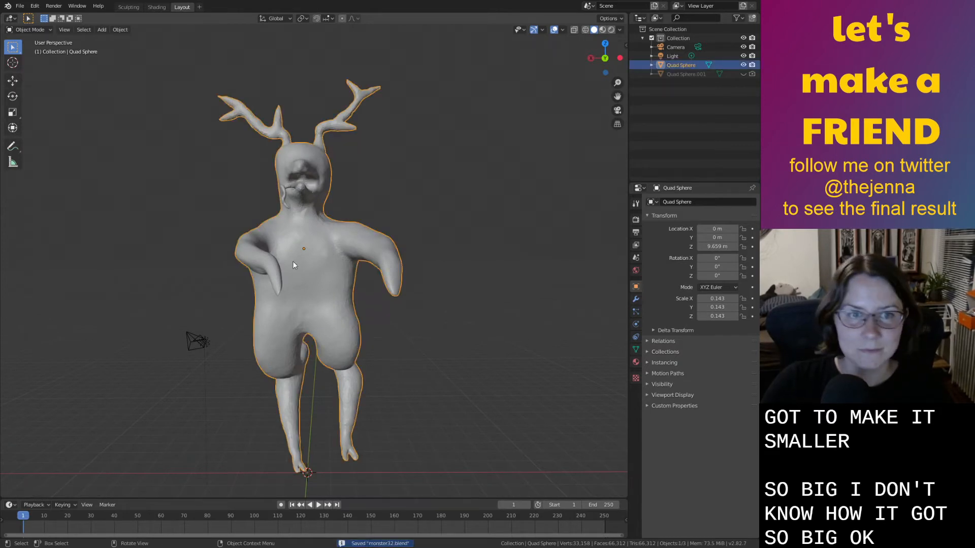
pyautogui.moveTo(292, 261); pyautogui.dragTo(315, 172, button='middle')
pyautogui.press('Tab')
pyautogui.moveTo(168, 68); pyautogui.dragTo(425, 156)
pyautogui.click(440, 113)
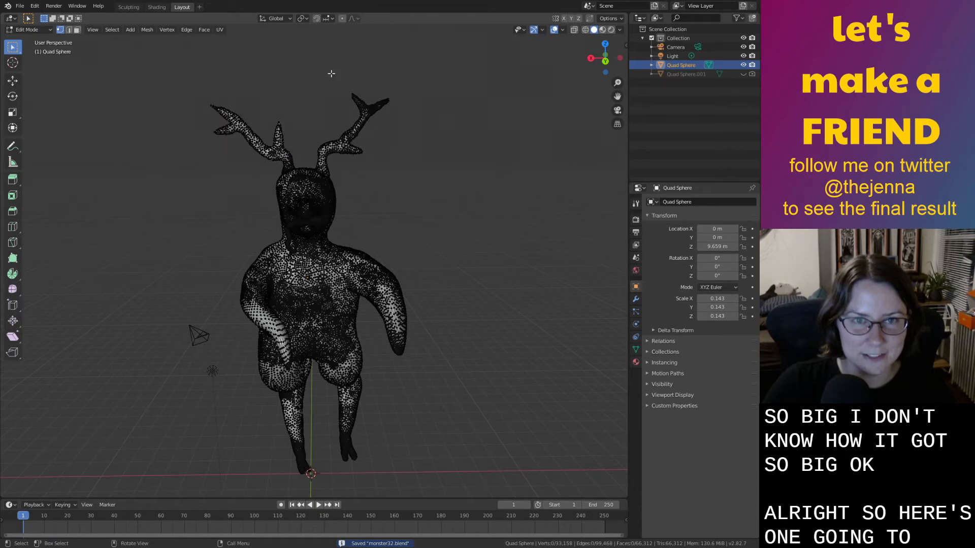
pyautogui.moveTo(331, 72); pyautogui.dragTo(422, 136)
pyautogui.click(428, 107)
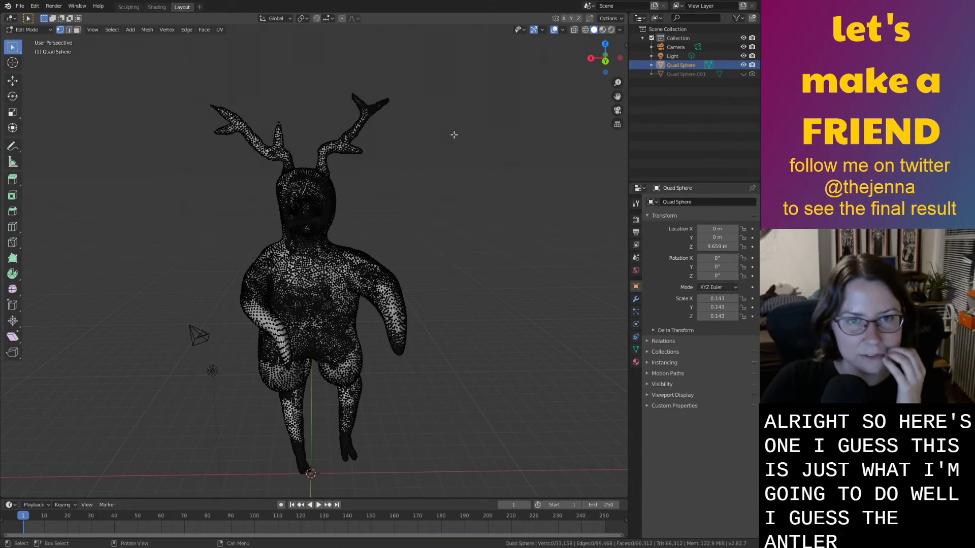
# Try a single loop cut across the upper stem of the antler with the forked tip.
pyautogui.scroll(5, 454, 131)
pyautogui.keyDown('shift'); pyautogui.moveTo(472, 103); pyautogui.dragTo(426, 203); pyautogui.keyUp('shift')
pyautogui.keyDown('shift'); pyautogui.moveTo(427, 202); pyautogui.dragTo(435, 272, button='middle'); pyautogui.keyUp('shift')
pyautogui.scroll(1, 435, 272)
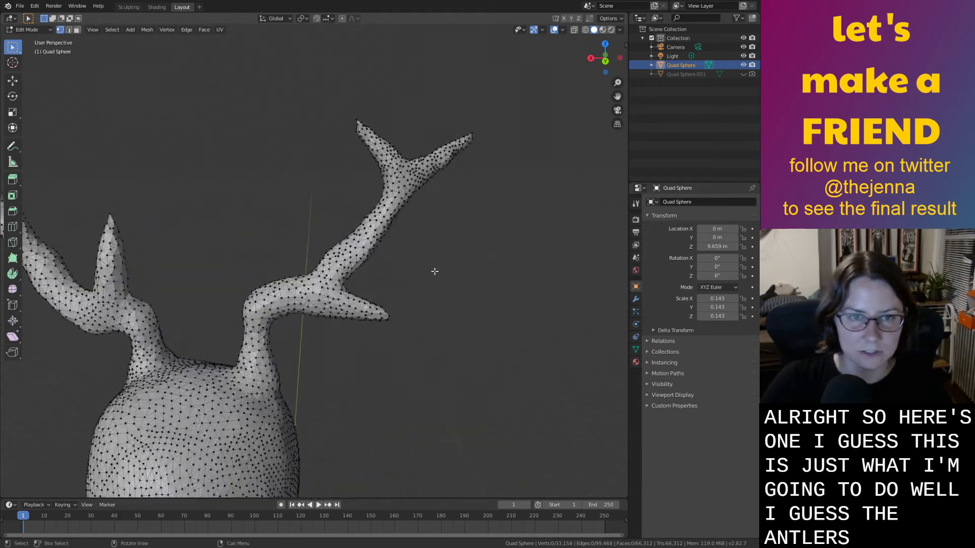
pyautogui.scroll(3, 376, 179)
pyautogui.scroll(-3, 381, 188)
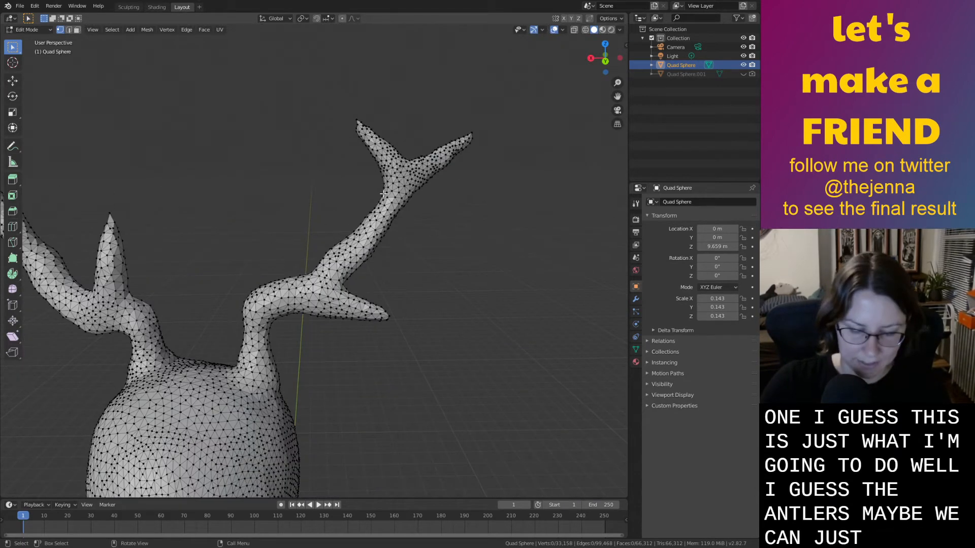
pyautogui.click(12, 234)
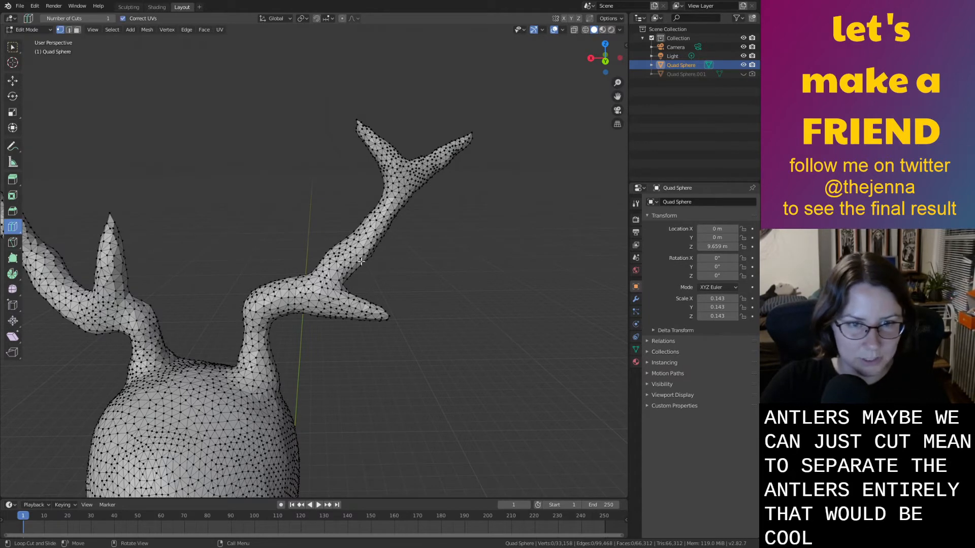
pyautogui.click(353, 248)
pyautogui.scroll(6, 353, 248)
pyautogui.scroll(-3, 432, 254)
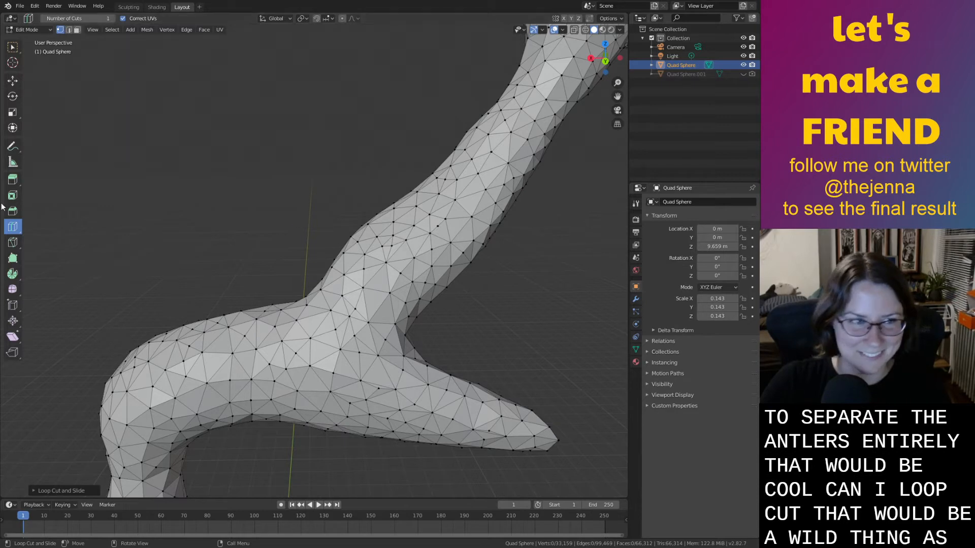
# Use the Knife tool with angle constraint to cut straight across the antler stem just above its side tine.
pyautogui.click(13, 243)
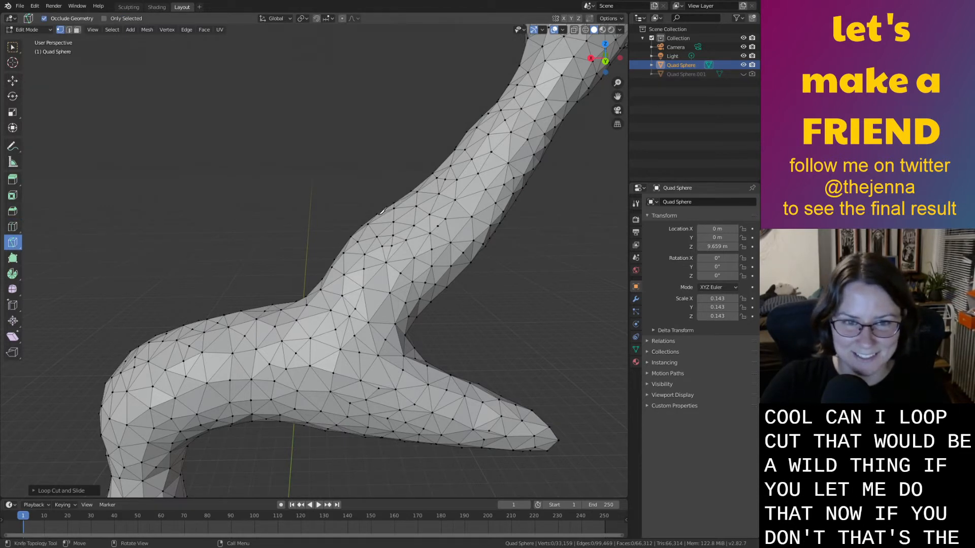
pyautogui.click(378, 214)
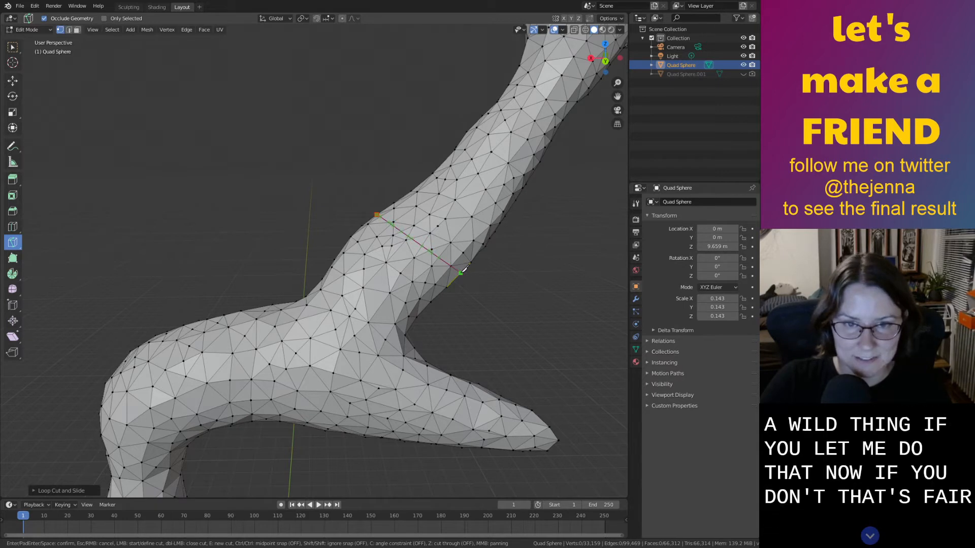
pyautogui.press('c')
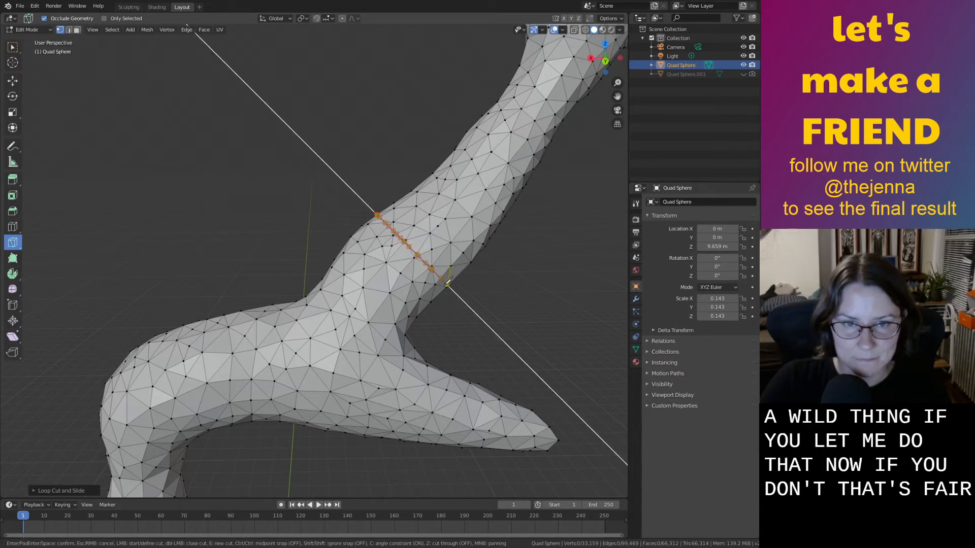
pyautogui.click(448, 284)
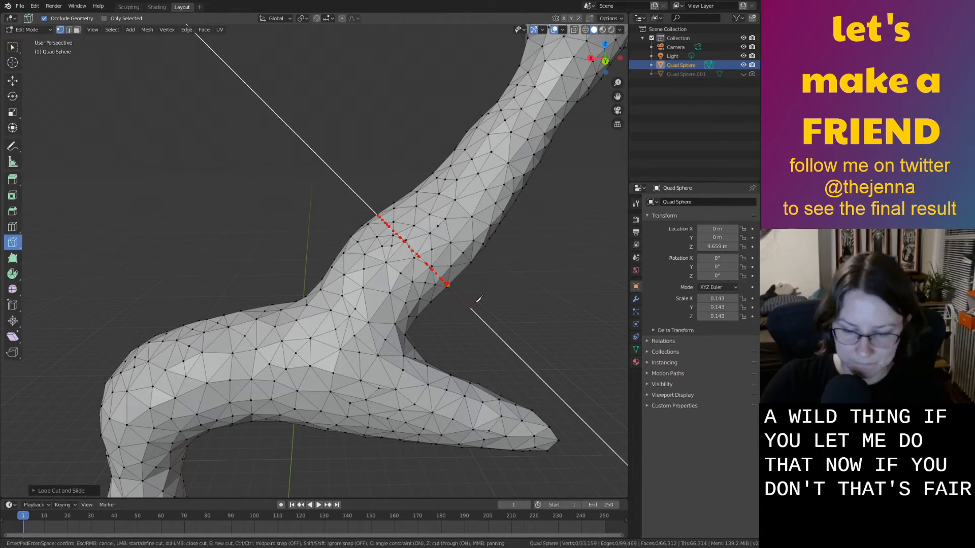
pyautogui.press('Return')
# Delete the vertices along the knife cut to open a gap in the antler stem.
pyautogui.moveTo(477, 298); pyautogui.dragTo(460, 293, button='middle')
pyautogui.press('x')
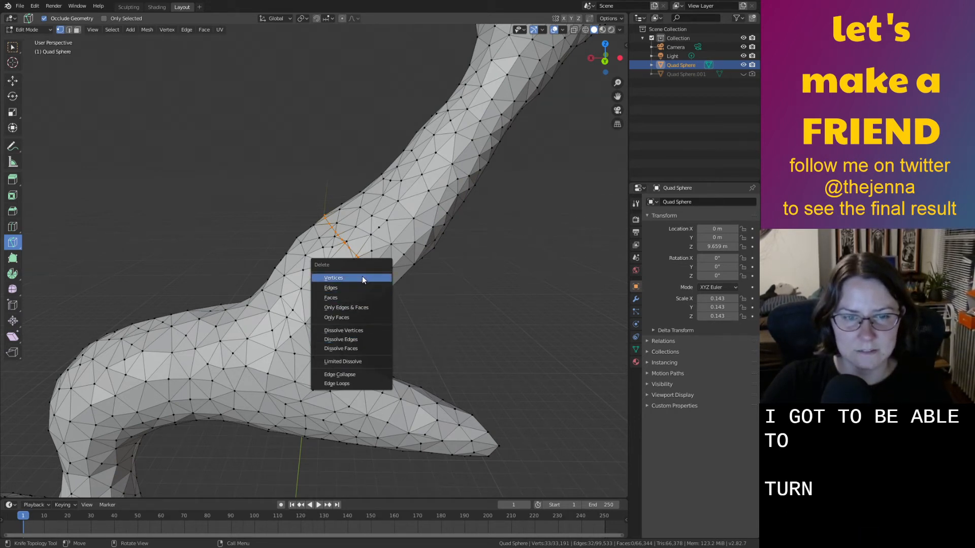
pyautogui.click(362, 277)
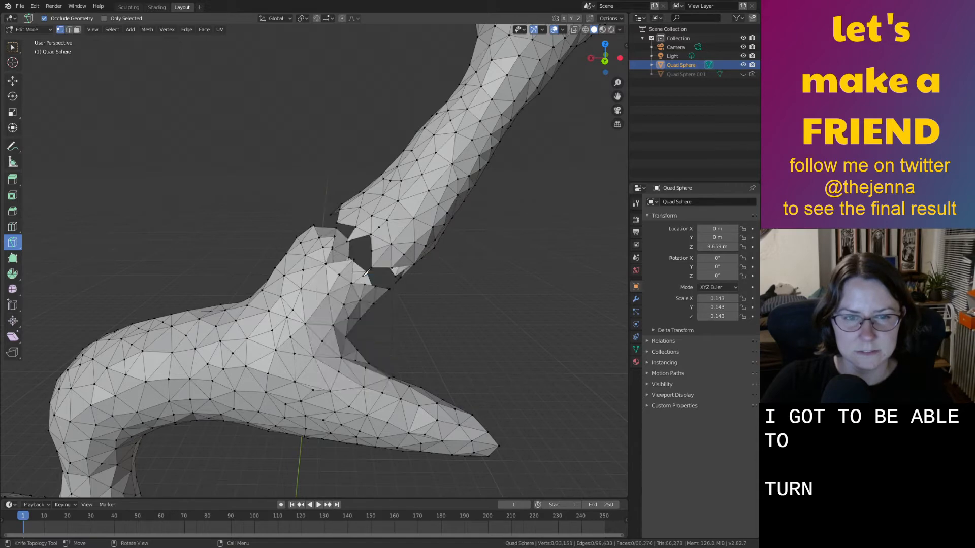
# Restore the selection tool, inspect the broken antler in Object Mode, and return to Edit Mode.
pyautogui.click(16, 50)
pyautogui.scroll(-2, 241, 154)
pyautogui.press('Tab')
pyautogui.scroll(-3, 355, 172)
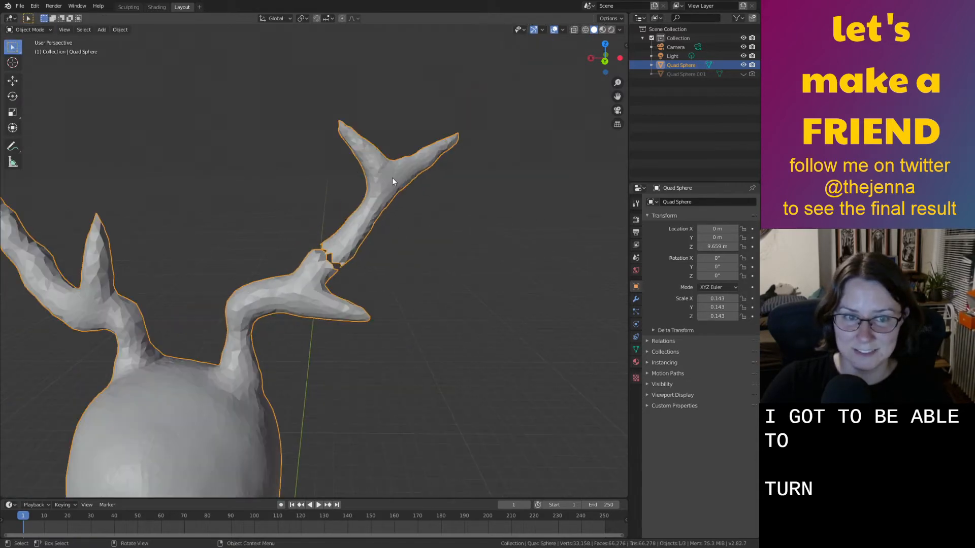
pyautogui.scroll(5, 412, 184)
pyautogui.moveTo(411, 183); pyautogui.dragTo(330, 211, button='middle')
pyautogui.scroll(-2, 404, 185)
pyautogui.press('Tab')
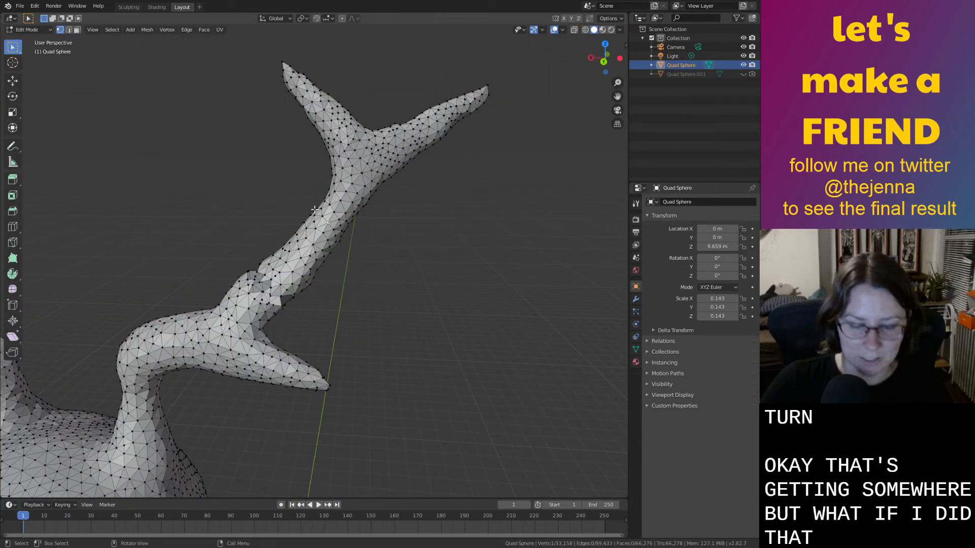
# Switch to face selection and turn on X-ray so faces on both sides of the antler can be selected.
pyautogui.press('c')
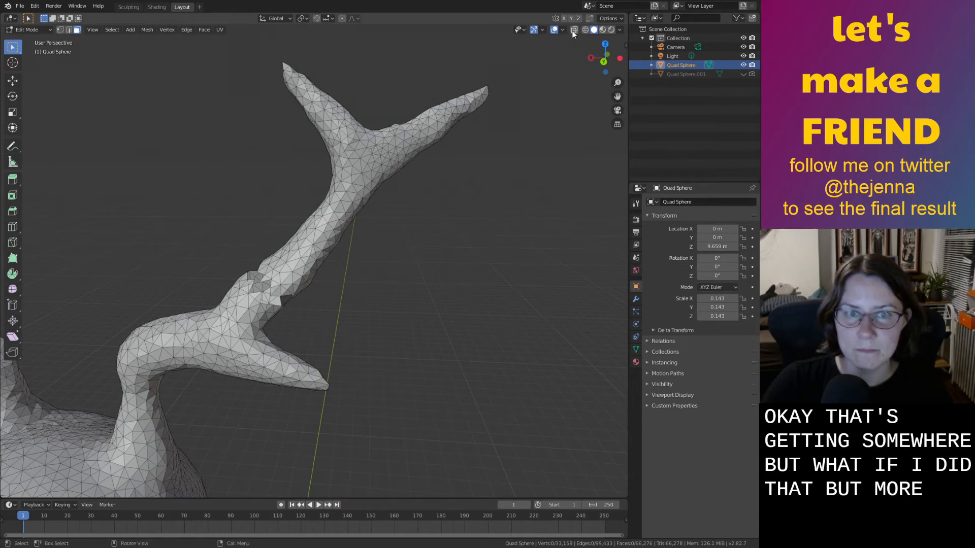
pyautogui.scroll(-3, 327, 291)
pyautogui.moveTo(326, 291); pyautogui.dragTo(538, 89, button='middle')
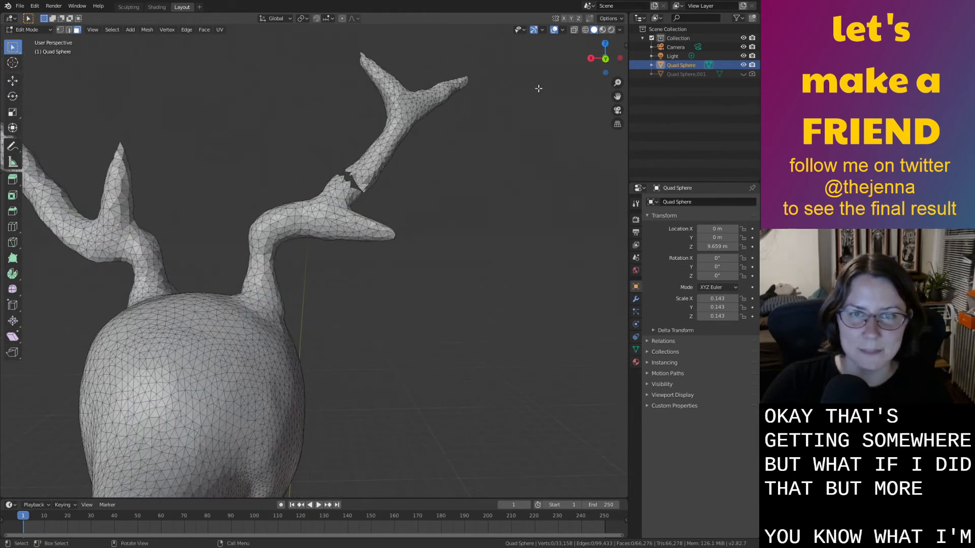
pyautogui.click(575, 29)
# Select a wide band of faces on the antler stem below the fork and delete its vertices.
pyautogui.scroll(2, 508, 161)
pyautogui.moveTo(502, 166); pyautogui.dragTo(300, 262, button='middle')
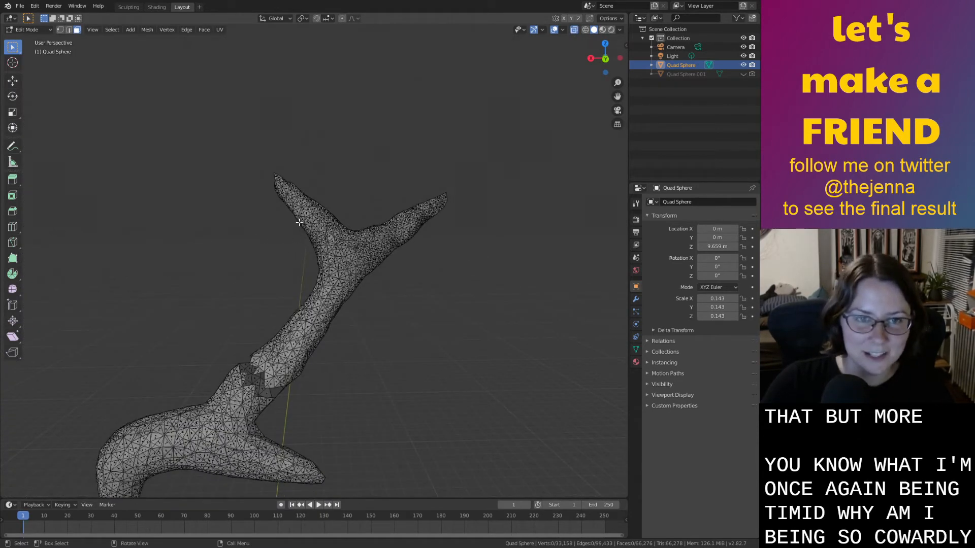
pyautogui.moveTo(372, 208); pyautogui.dragTo(388, 218, button='middle')
pyautogui.moveTo(259, 298); pyautogui.dragTo(317, 330)
pyautogui.press('x')
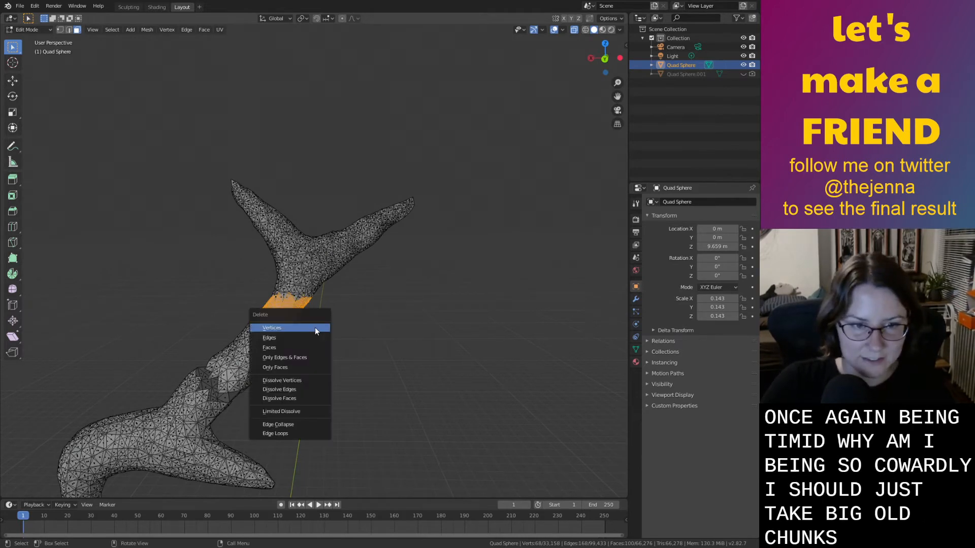
pyautogui.click(318, 326)
# Check the severed antler in Object Mode and undo the deletion of the wide stem band.
pyautogui.press('Tab')
pyautogui.click(350, 341)
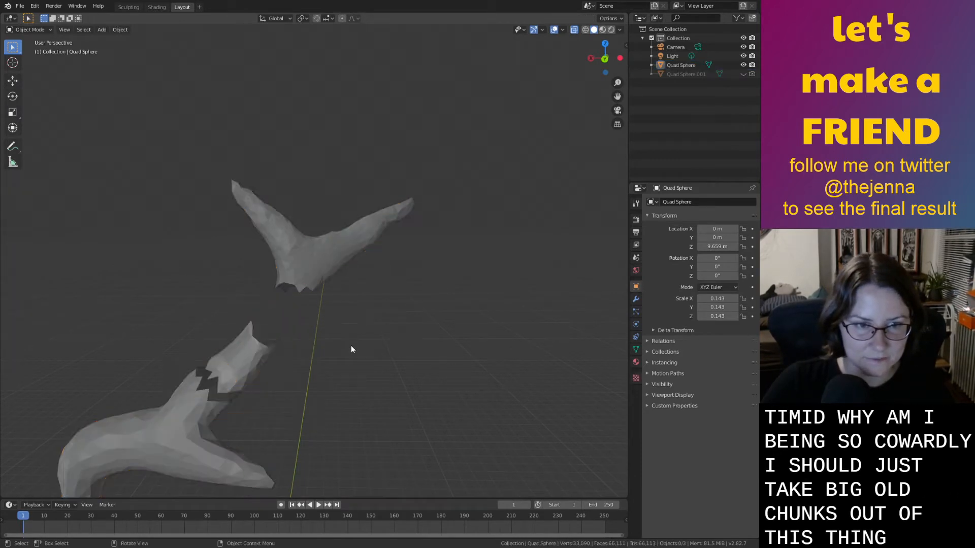
pyautogui.moveTo(351, 345); pyautogui.dragTo(335, 315, button='middle')
pyautogui.click(335, 315)
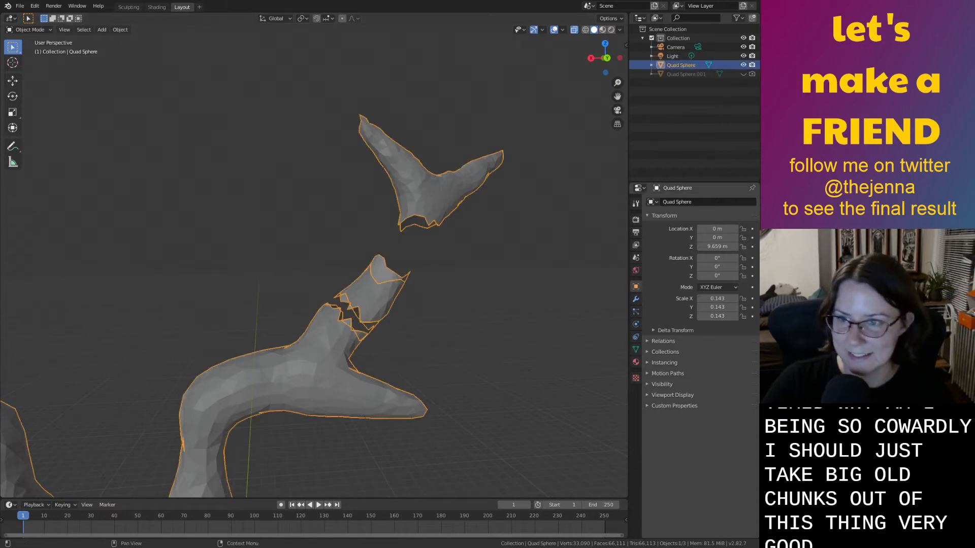
pyautogui.click(448, 322)
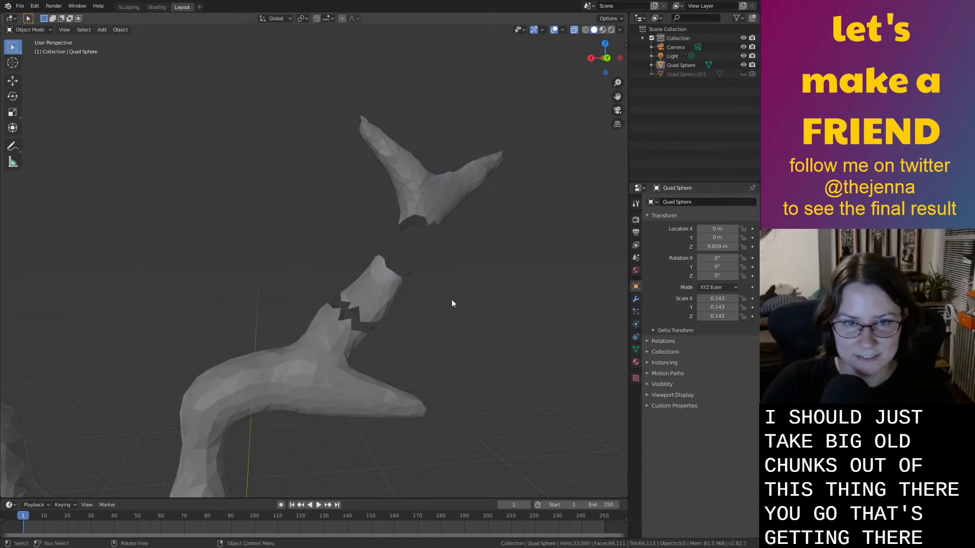
pyautogui.keyDown('shift'); pyautogui.moveTo(452, 299); pyautogui.dragTo(403, 303, button='middle'); pyautogui.keyUp('shift')
pyautogui.click(348, 270)
pyautogui.press('Tab')
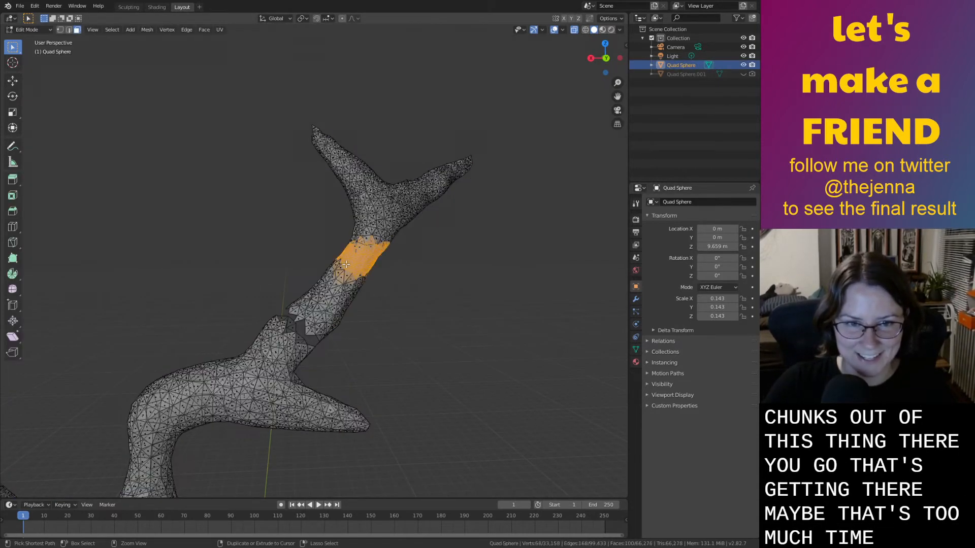
# Circle-select a narrower band across the antler stem below the fork with radius 25 and delete its vertices.
pyautogui.click(343, 250)
pyautogui.press('c')
pyautogui.moveTo(373, 266); pyautogui.dragTo(353, 260)
pyautogui.moveTo(20, 48); pyautogui.dragTo(48, 84)
pyautogui.moveTo(342, 252); pyautogui.dragTo(390, 272)
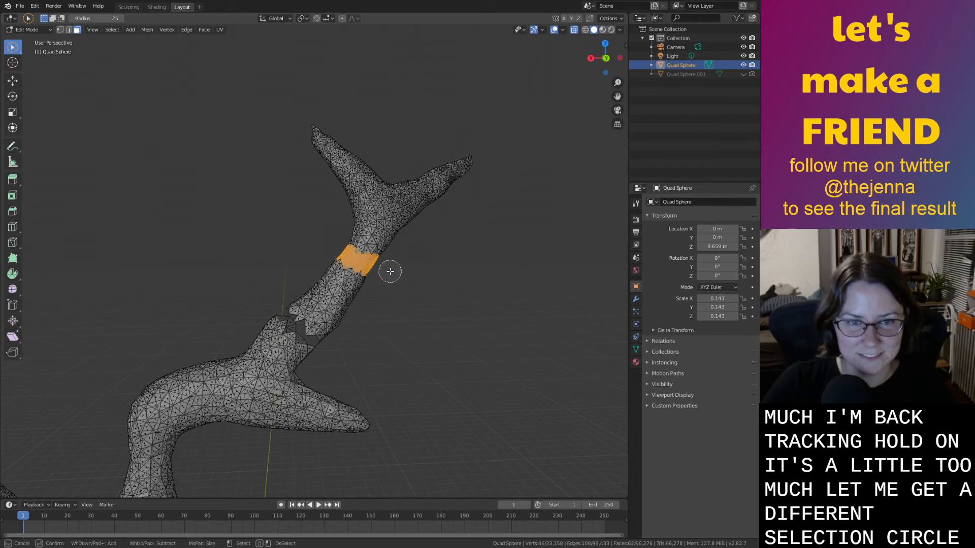
pyautogui.press('x')
pyautogui.click(390, 271)
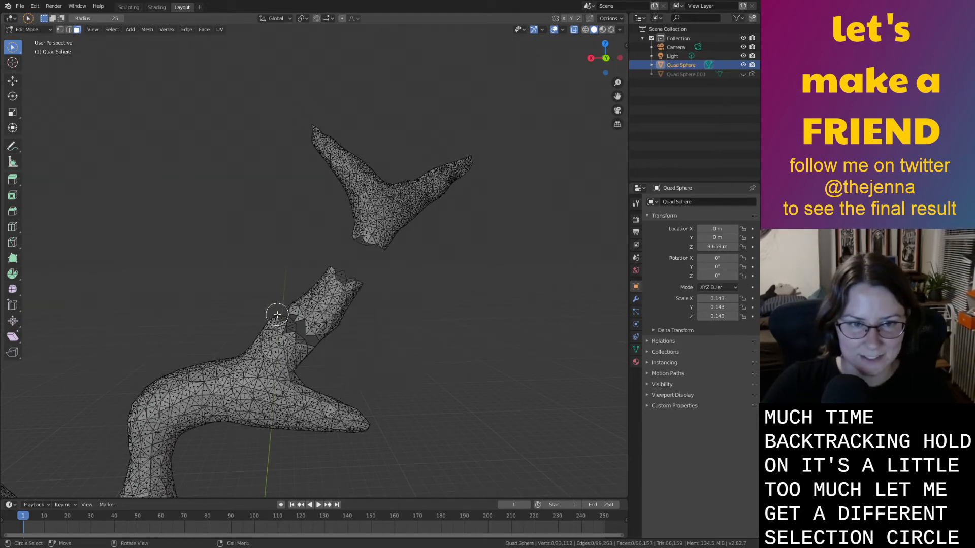
# Circle-select the faces around the knife-cut gap above the side tine and delete their vertices to widen the break.
pyautogui.moveTo(276, 313); pyautogui.dragTo(307, 327)
pyautogui.press('x')
pyautogui.click(321, 344)
# Circle-select a band across the base of the other antler and delete its vertices to detach it from the head.
pyautogui.scroll(6, 345, 344)
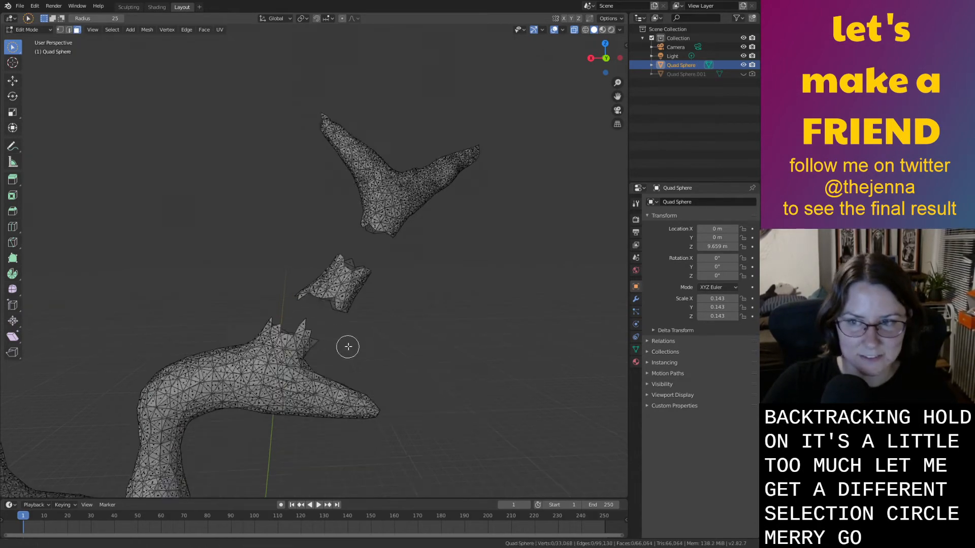
pyautogui.moveTo(346, 309); pyautogui.dragTo(290, 325, button='middle')
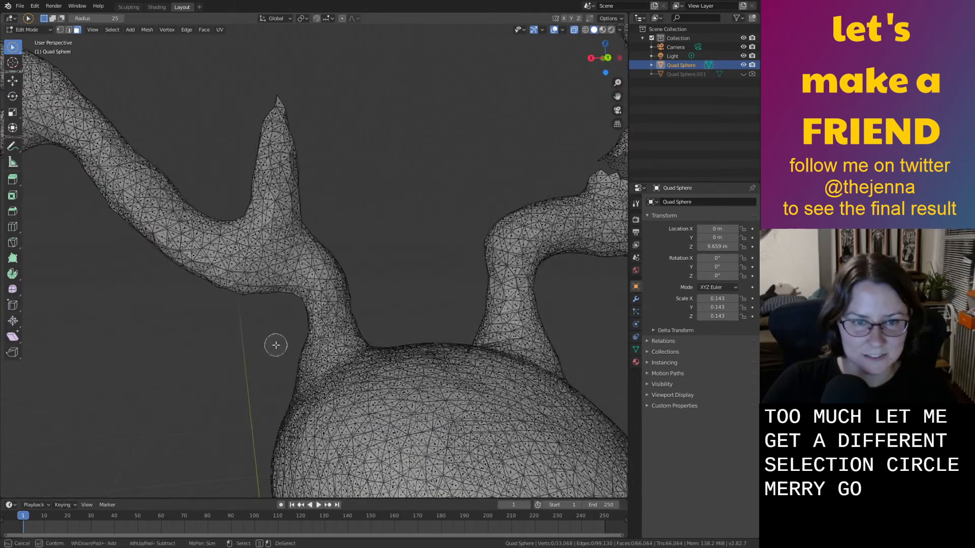
pyautogui.moveTo(276, 343); pyautogui.dragTo(414, 283)
pyautogui.press('x')
pyautogui.click(394, 283)
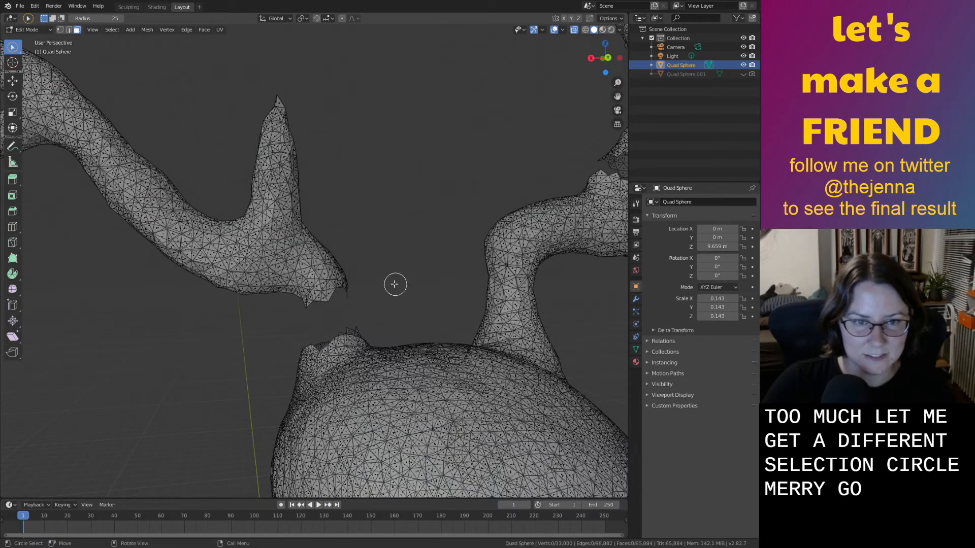
# Delete a band of vertices across the upright tine and another across the middle of the antler that is detached from the head.
pyautogui.moveTo(229, 161); pyautogui.dragTo(372, 198)
pyautogui.press('x')
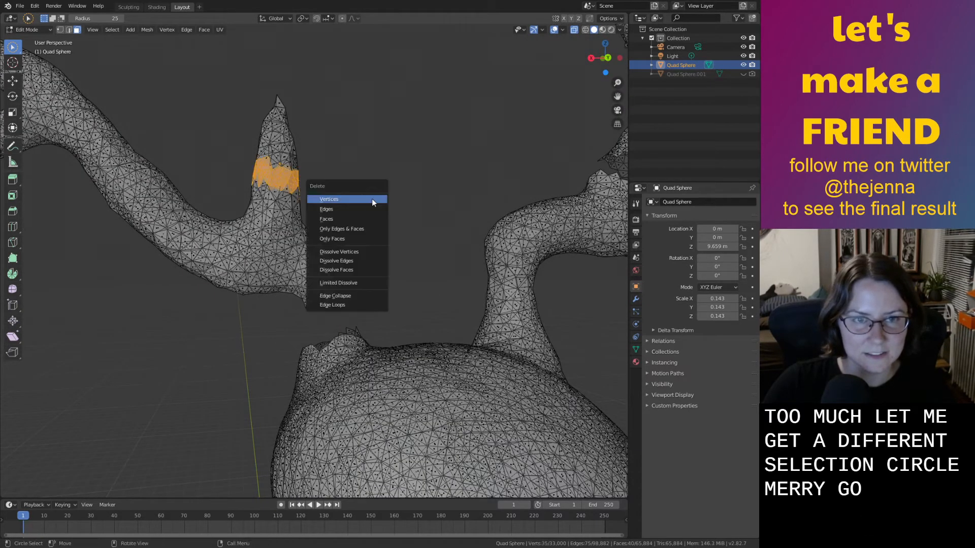
pyautogui.click(372, 197)
pyautogui.moveTo(259, 219); pyautogui.dragTo(258, 206, button='middle')
pyautogui.moveTo(259, 207); pyautogui.dragTo(230, 237)
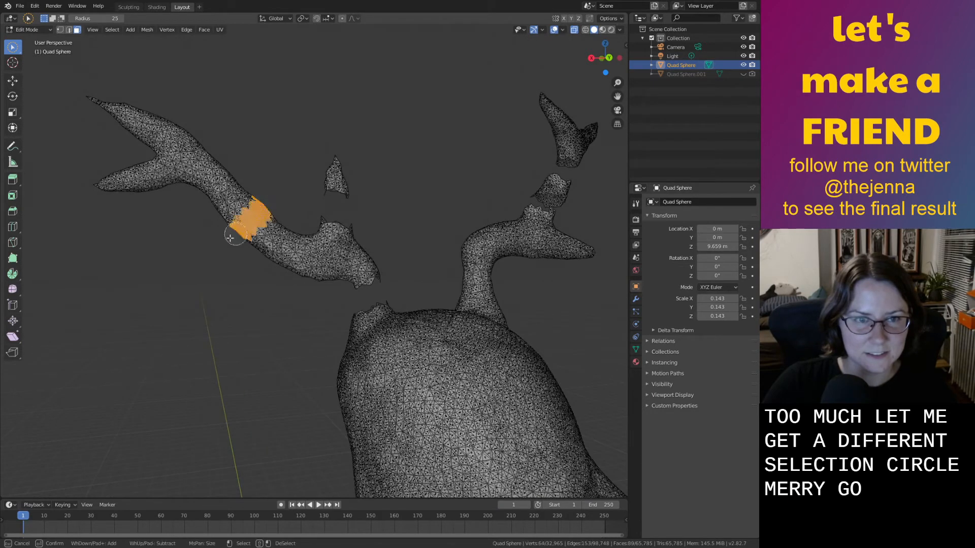
pyautogui.press('x')
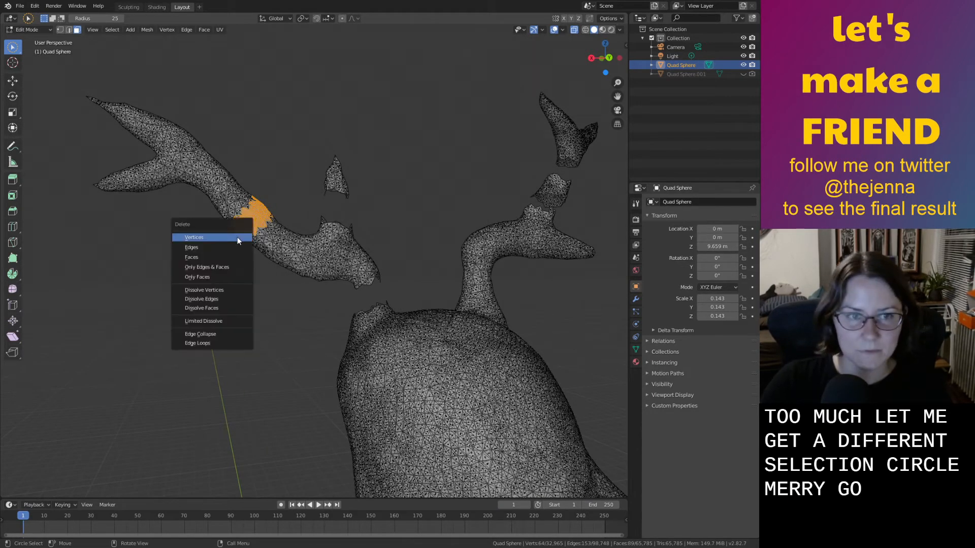
pyautogui.click(237, 237)
# Delete a band of vertices at the fork near the tip of the detached antler.
pyautogui.moveTo(157, 149); pyautogui.dragTo(208, 141)
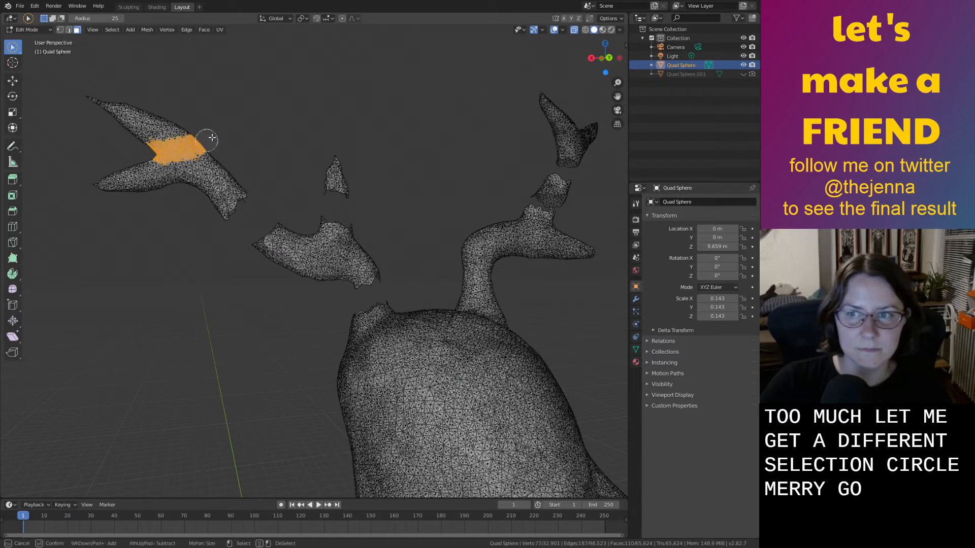
pyautogui.press('x')
pyautogui.click(231, 126)
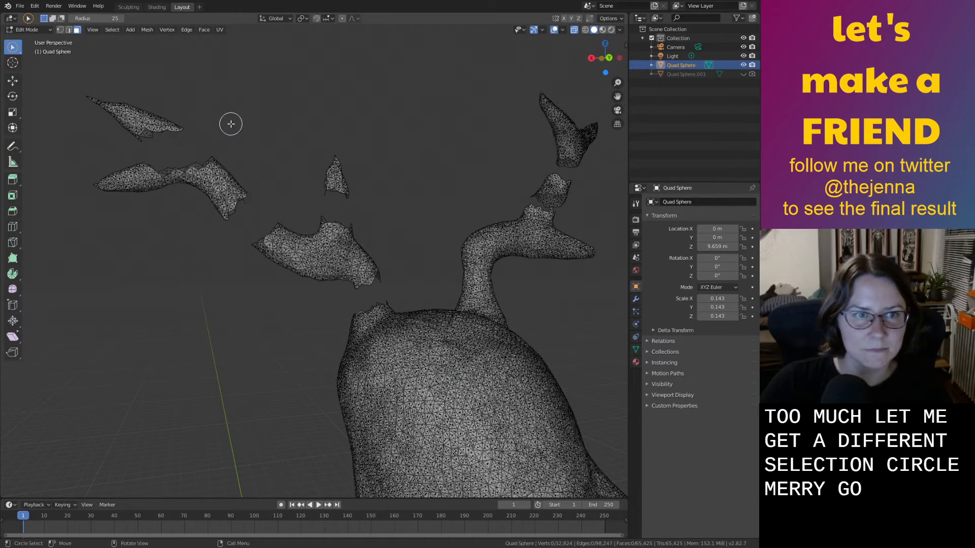
# Examine both broken antlers on the creature in Object Mode, and return its mesh to Edit Mode.
pyautogui.press('Tab')
pyautogui.click(357, 121)
pyautogui.scroll(-4, 356, 120)
pyautogui.moveTo(356, 121); pyautogui.dragTo(337, 120, button='middle')
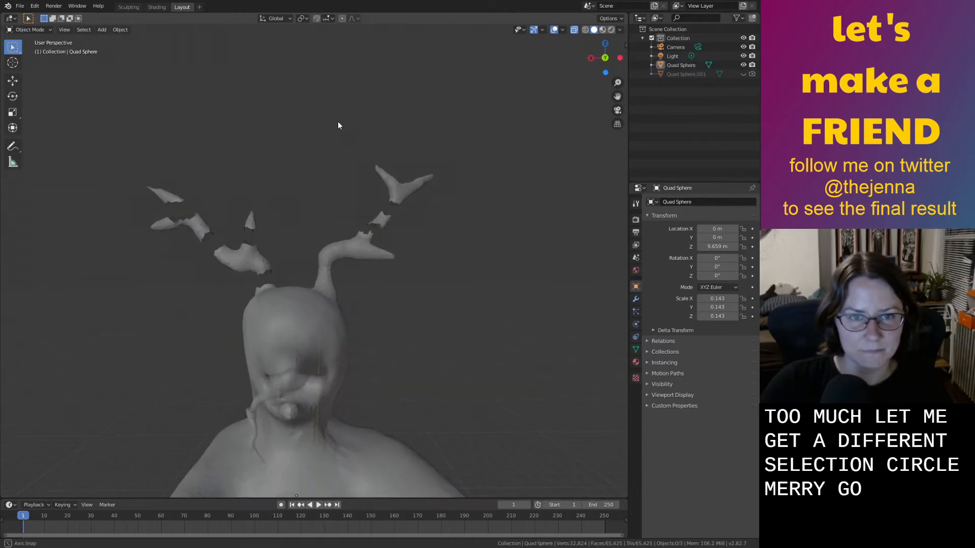
pyautogui.scroll(4, 393, 236)
pyautogui.click(346, 255)
pyautogui.press('Tab')
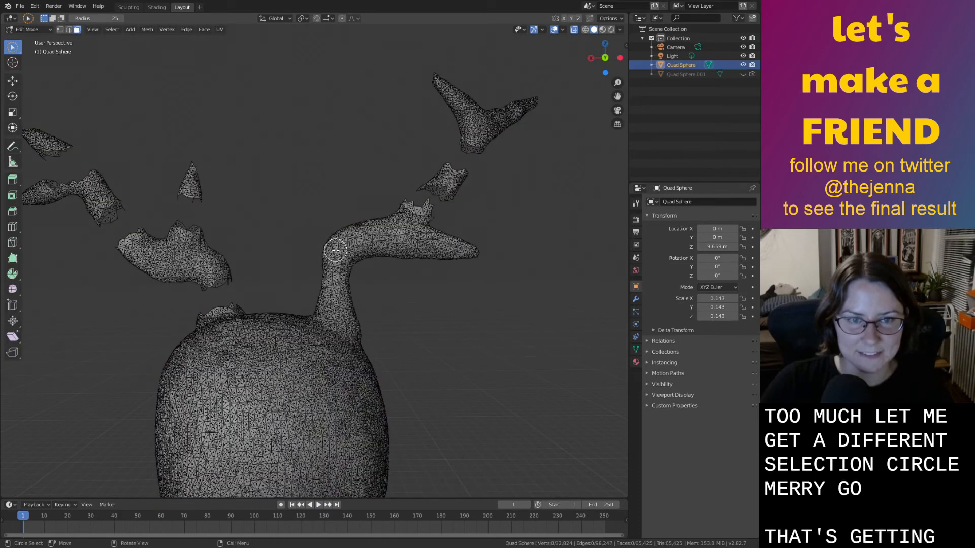
# Try to delete a band of vertices just past the bend of the antler still attached to the head.
pyautogui.moveTo(344, 219); pyautogui.dragTo(372, 248)
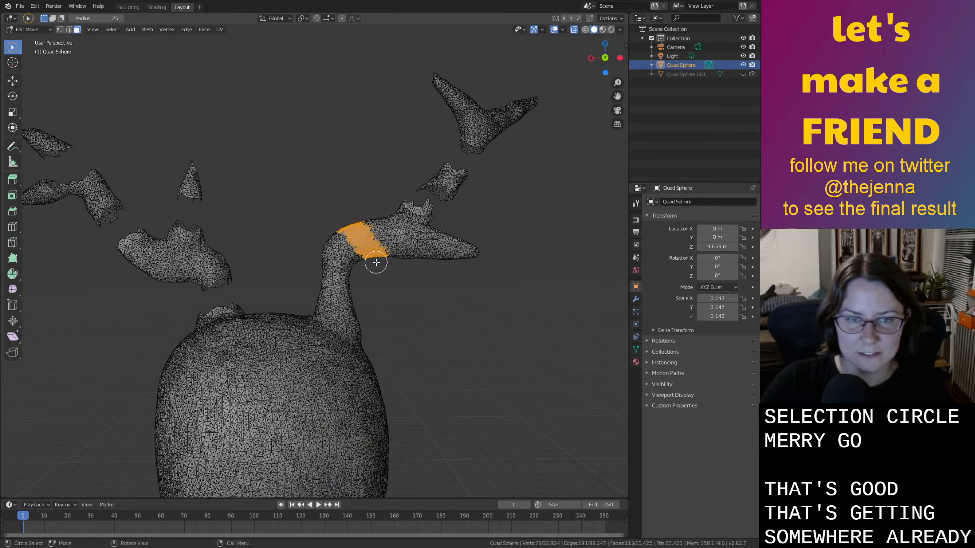
pyautogui.hotkey('alt', 'a')
pyautogui.scroll(2, 377, 262)
pyautogui.scroll(2, 389, 205)
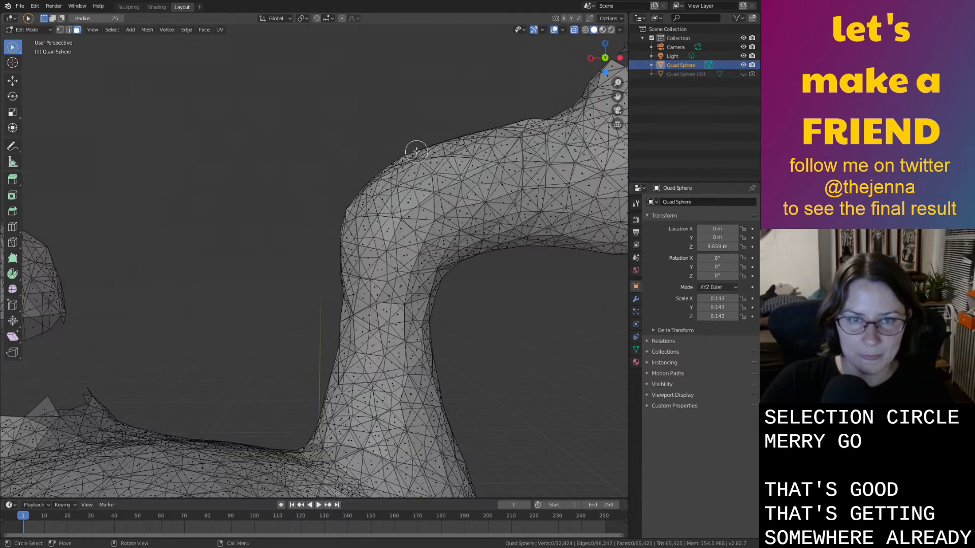
pyautogui.moveTo(414, 152); pyautogui.dragTo(478, 265)
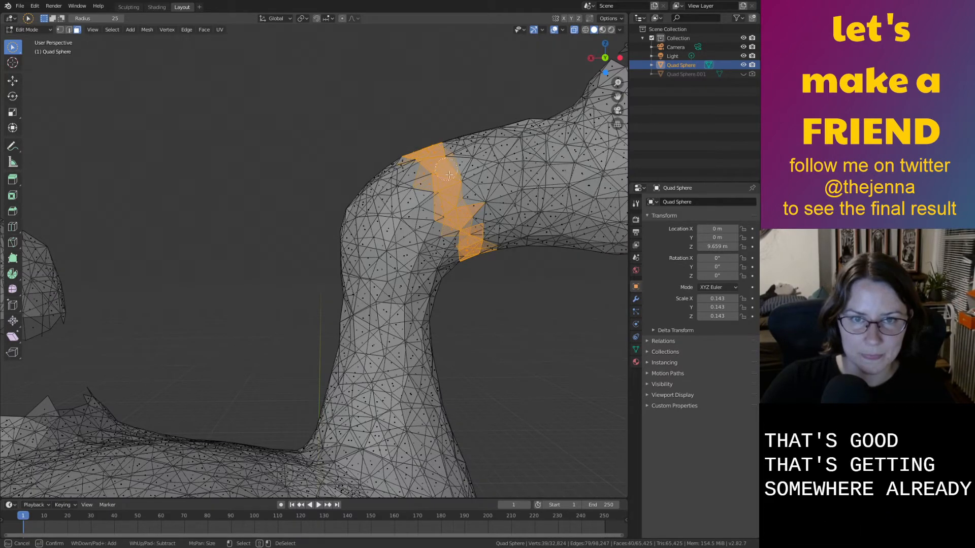
pyautogui.press('x')
pyautogui.click(473, 256)
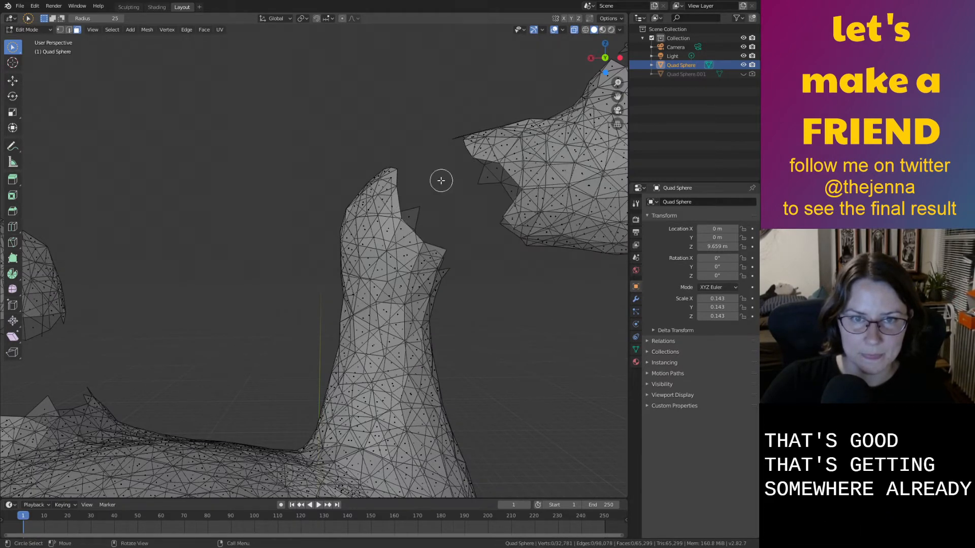
pyautogui.hotkey('ctrl', 'z')
pyautogui.hotkey('ctrl', 'z')
# Delete a band of vertices across the bend of the attached antler and return to Object Mode.
pyautogui.moveTo(413, 149); pyautogui.dragTo(474, 265)
pyautogui.press('x')
pyautogui.click(475, 264)
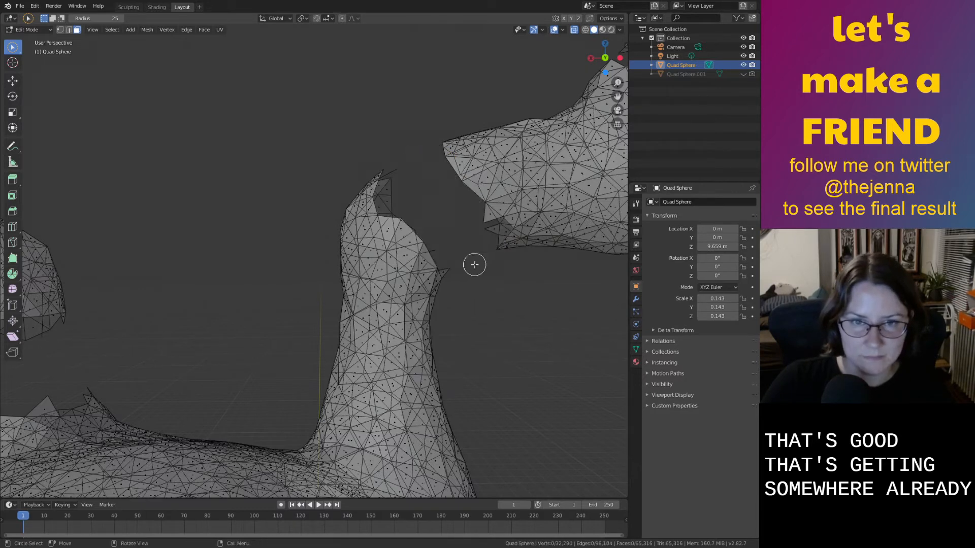
pyautogui.scroll(-8, 474, 265)
pyautogui.press('Tab')
pyautogui.click(452, 306)
pyautogui.scroll(-1, 452, 306)
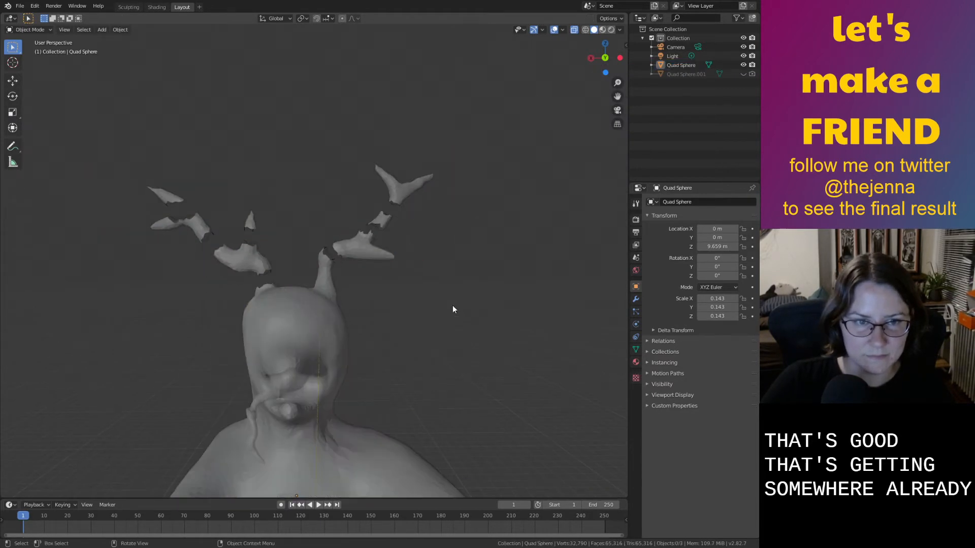
# Turn off X-ray display with the whole creature in view and save the file.
pyautogui.moveTo(453, 305); pyautogui.dragTo(461, 161, button='middle')
pyautogui.click(575, 31)
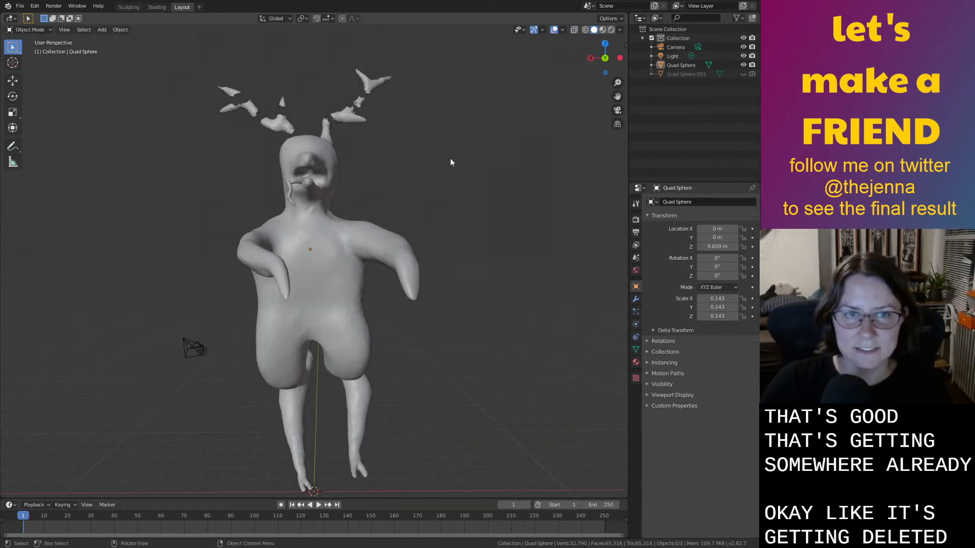
pyautogui.scroll(-2, 443, 172)
pyautogui.hotkey('ctrl', 's')
pyautogui.moveTo(393, 236); pyautogui.dragTo(374, 273, button='middle')
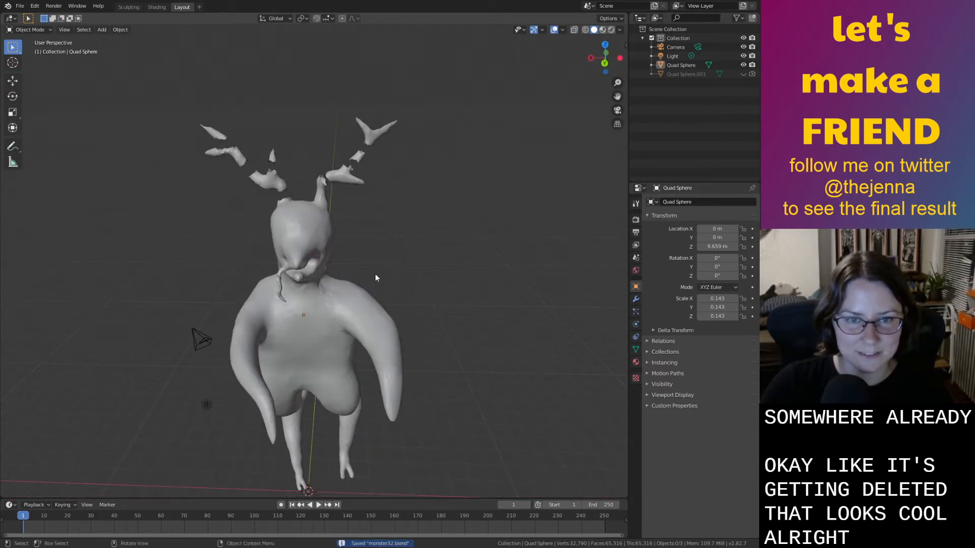
# Open the creature's mesh in Edit Mode and switch from circle selection to box selection.
pyautogui.click(348, 322)
pyautogui.press('Tab')
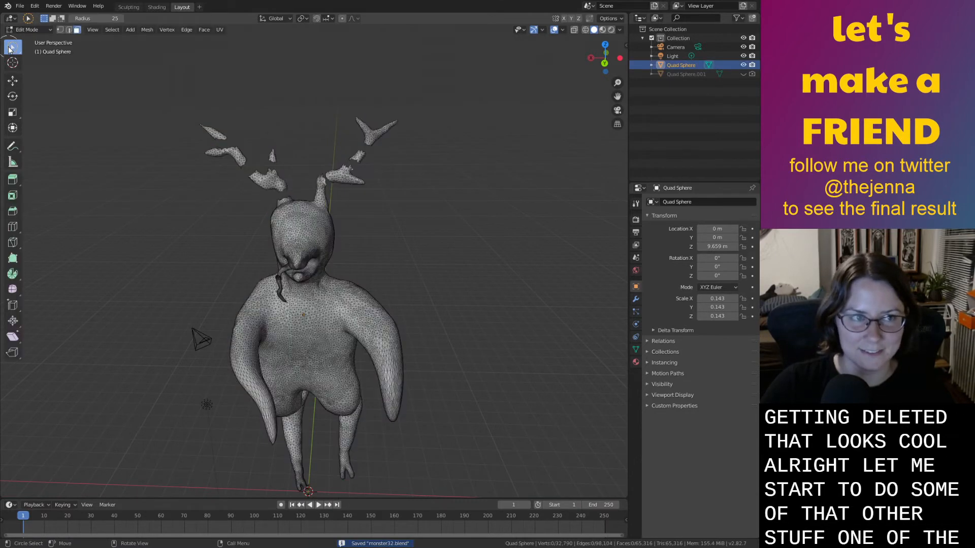
pyautogui.moveTo(376, 382); pyautogui.dragTo(369, 383)
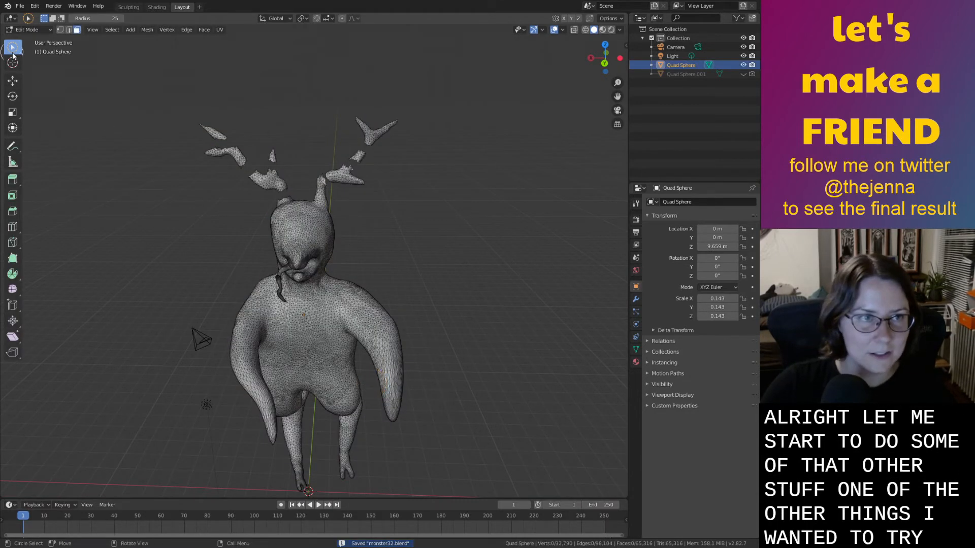
pyautogui.moveTo(13, 55); pyautogui.dragTo(45, 49)
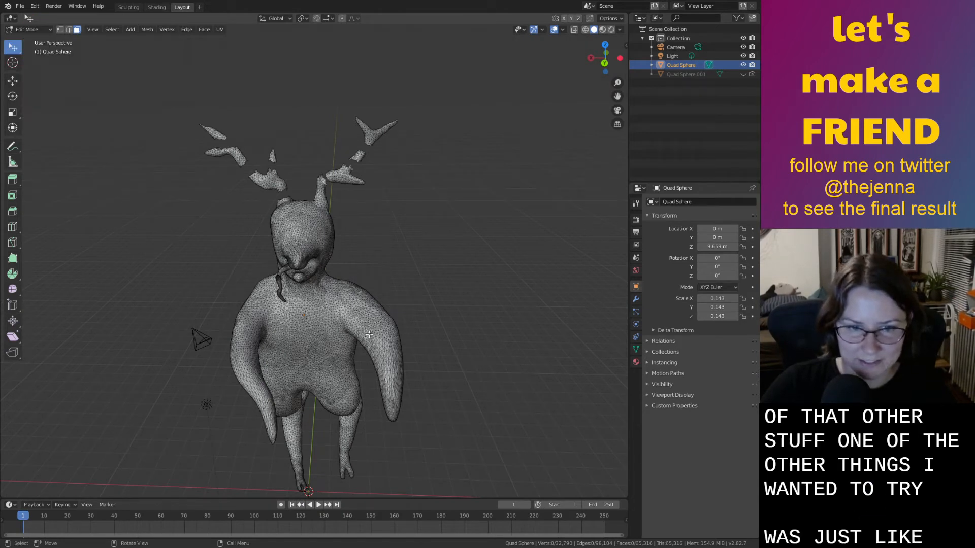
pyautogui.moveTo(410, 374); pyautogui.dragTo(419, 374, button='middle')
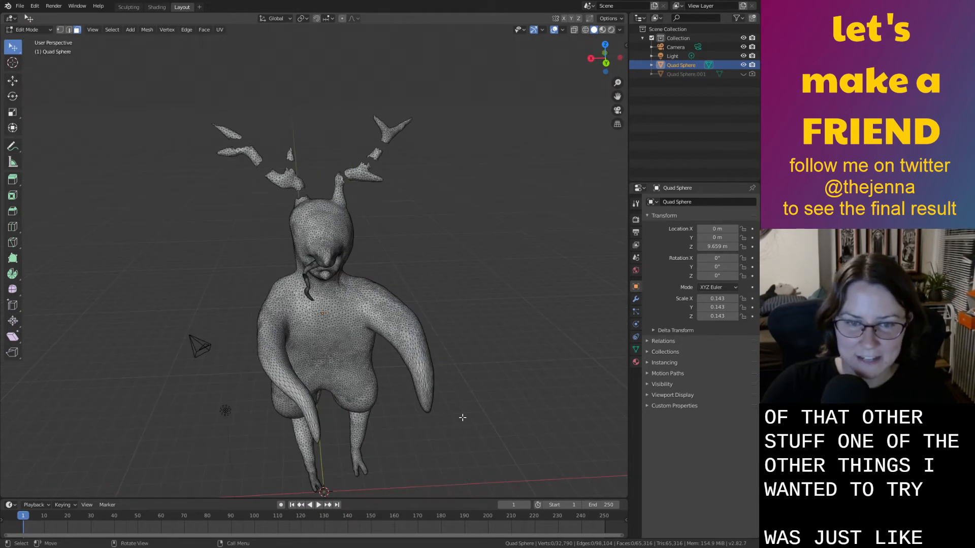
pyautogui.moveTo(13, 46); pyautogui.dragTo(43, 72)
# Try to move the visible faces of the outstretched arm along the Y axis.
pyautogui.moveTo(478, 434); pyautogui.dragTo(384, 271)
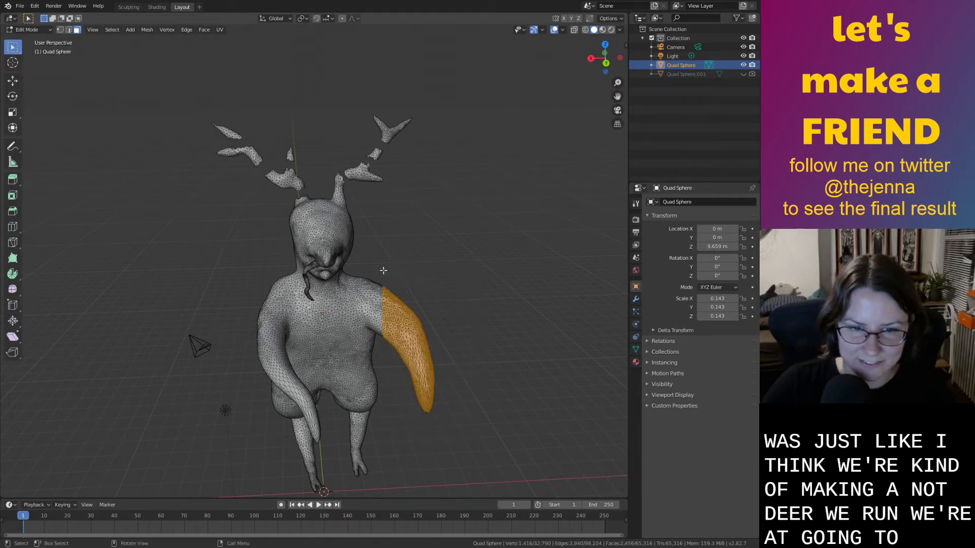
pyautogui.press('y')
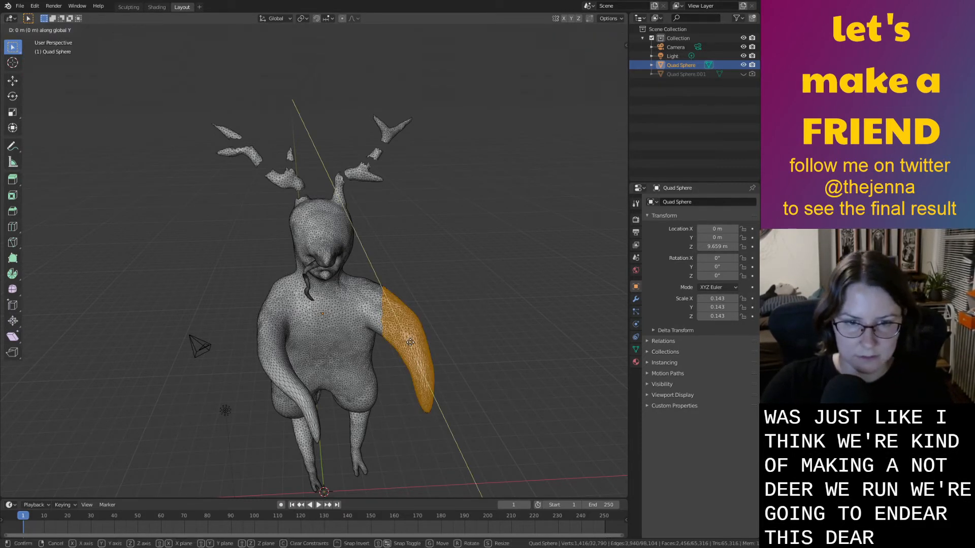
pyautogui.click(410, 358)
# Select the whole outstretched arm through the mesh with X-ray on, and move it down along Z and slightly along X.
pyautogui.moveTo(410, 357); pyautogui.dragTo(507, 127, button='middle')
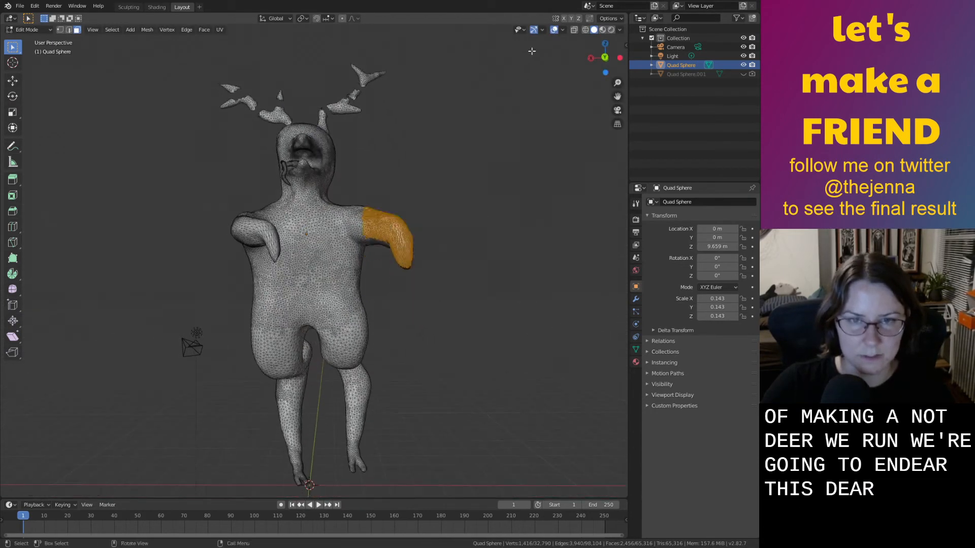
pyautogui.click(573, 30)
pyautogui.moveTo(479, 294); pyautogui.dragTo(374, 191)
pyautogui.press('g')
pyautogui.press('z')
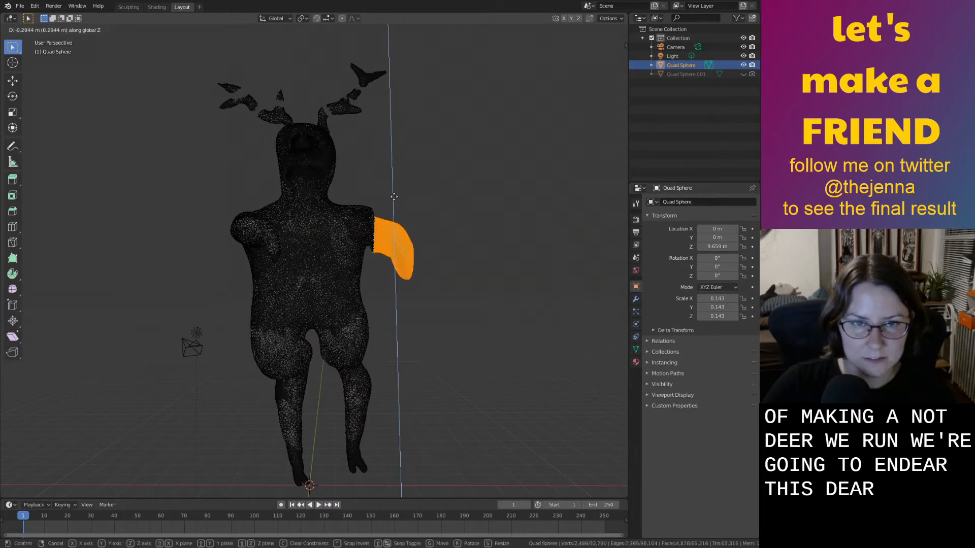
pyautogui.click(396, 214)
pyautogui.press('g')
pyautogui.press('x')
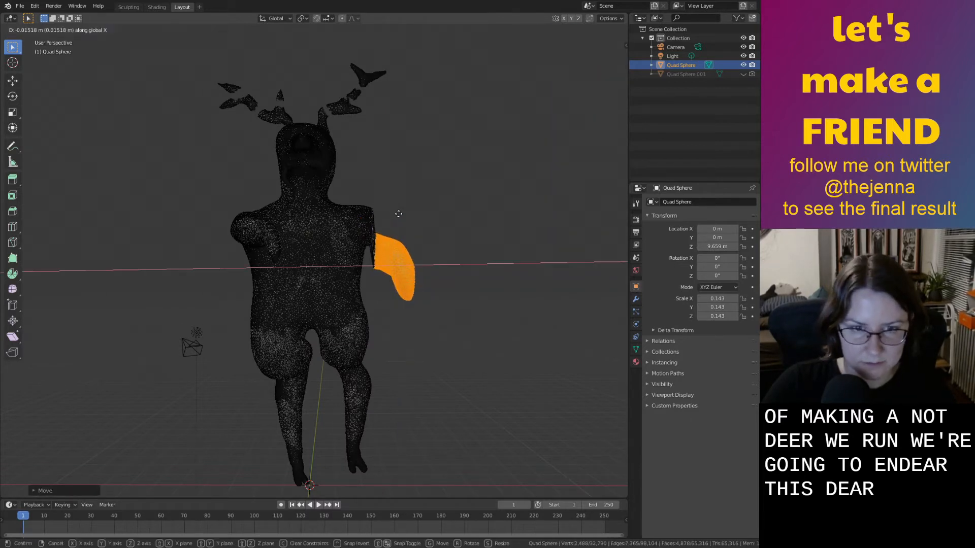
pyautogui.click(401, 214)
pyautogui.click(432, 213)
# Return to Object Mode, turn off X-ray, and examine the displaced arm's stretched shoulder seam up close.
pyautogui.press('Tab')
pyautogui.hotkey('alt', 'z')
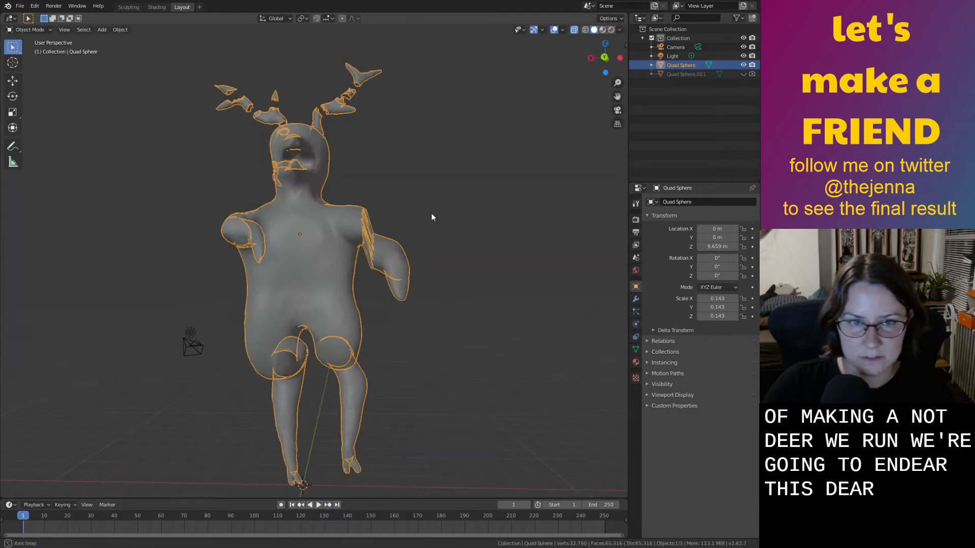
pyautogui.moveTo(431, 213); pyautogui.dragTo(428, 224, button='middle')
pyautogui.click(453, 218)
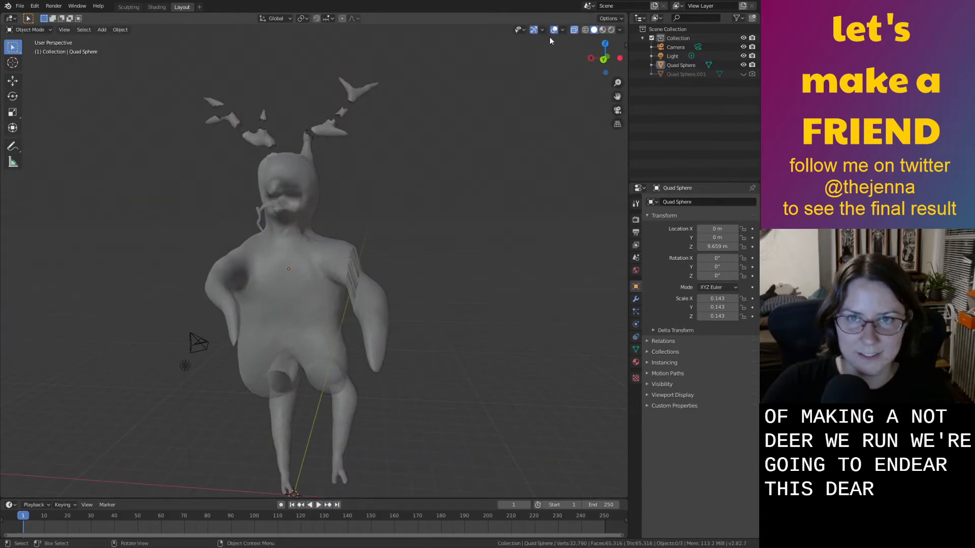
pyautogui.scroll(8, 521, 232)
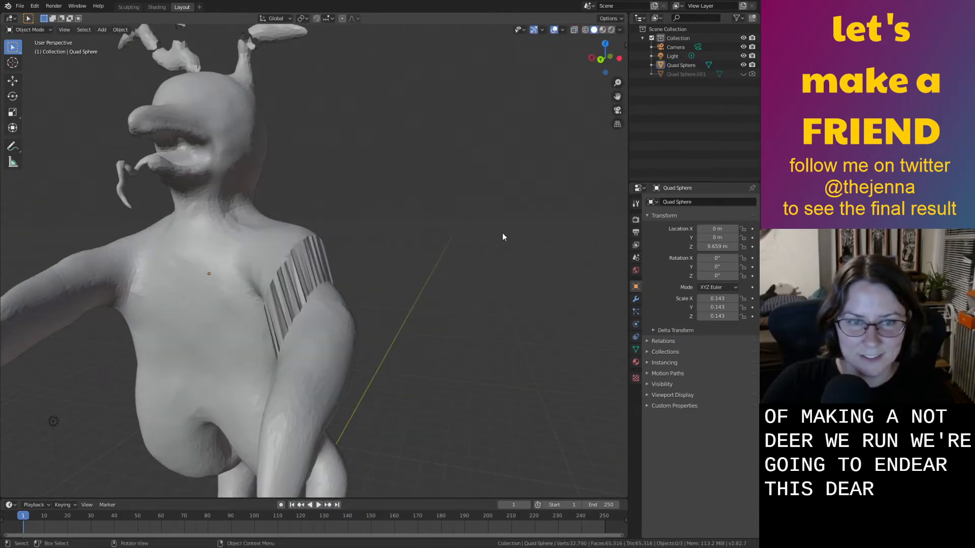
pyautogui.click(300, 279)
pyautogui.moveTo(300, 278); pyautogui.dragTo(401, 264, button='middle')
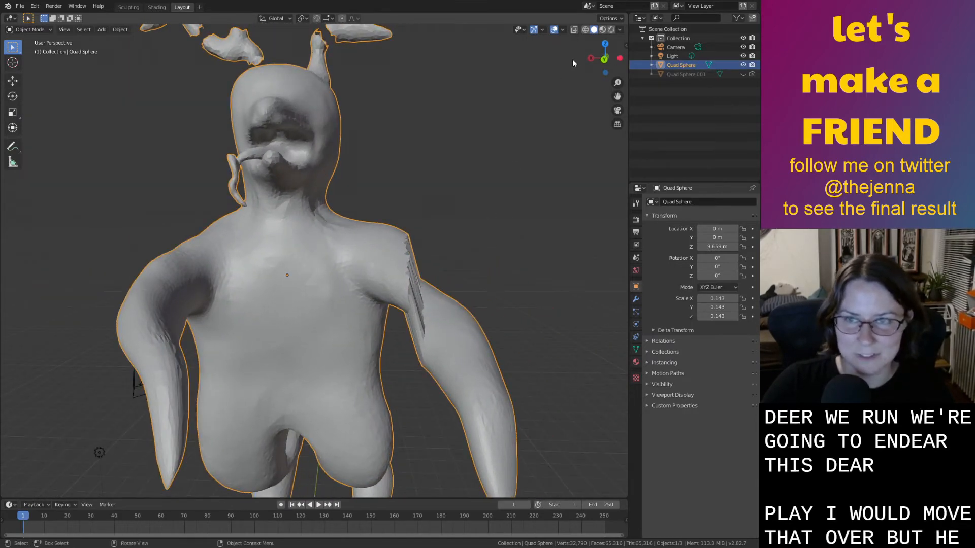
# In Edit Mode with X-ray on, box-select the forearm of the displaced arm and move it down along Z.
pyautogui.press('Tab')
pyautogui.scroll(-5, 460, 369)
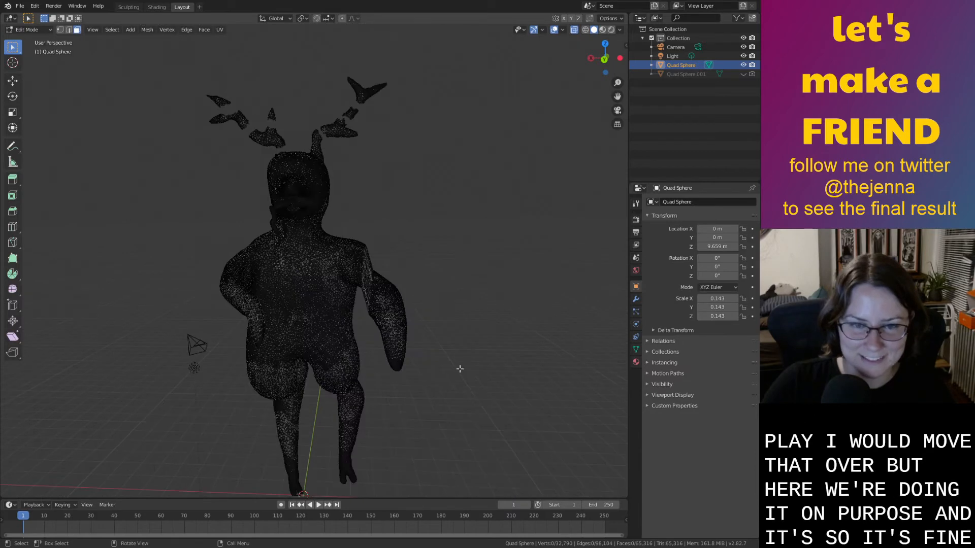
pyautogui.moveTo(376, 331); pyautogui.dragTo(377, 331)
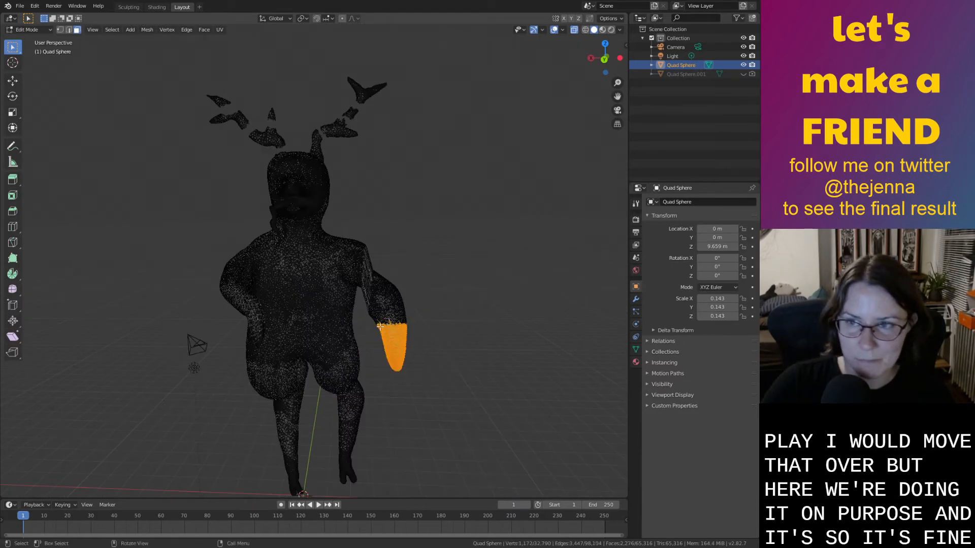
pyautogui.moveTo(377, 331); pyautogui.dragTo(410, 321, button='middle')
pyautogui.click(522, 362)
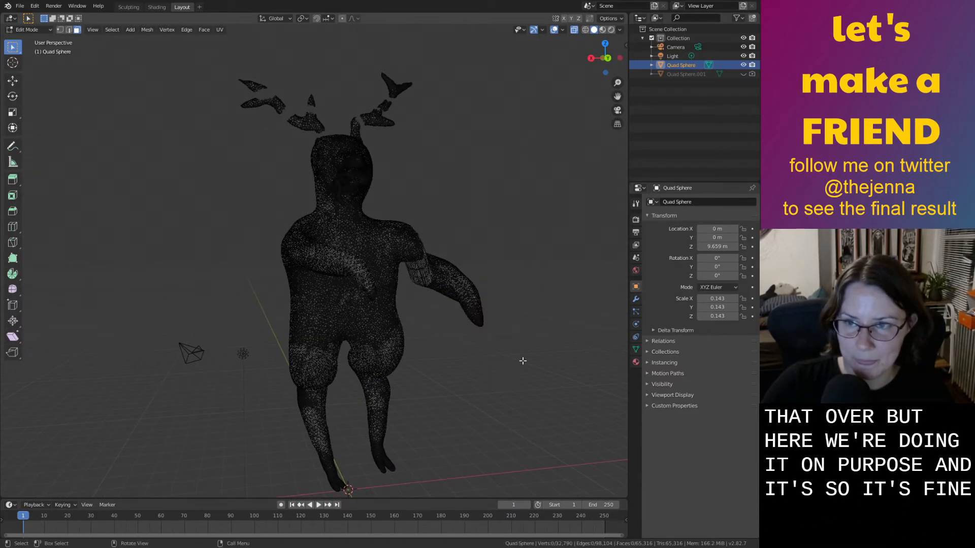
pyautogui.moveTo(522, 361); pyautogui.dragTo(532, 362, button='middle')
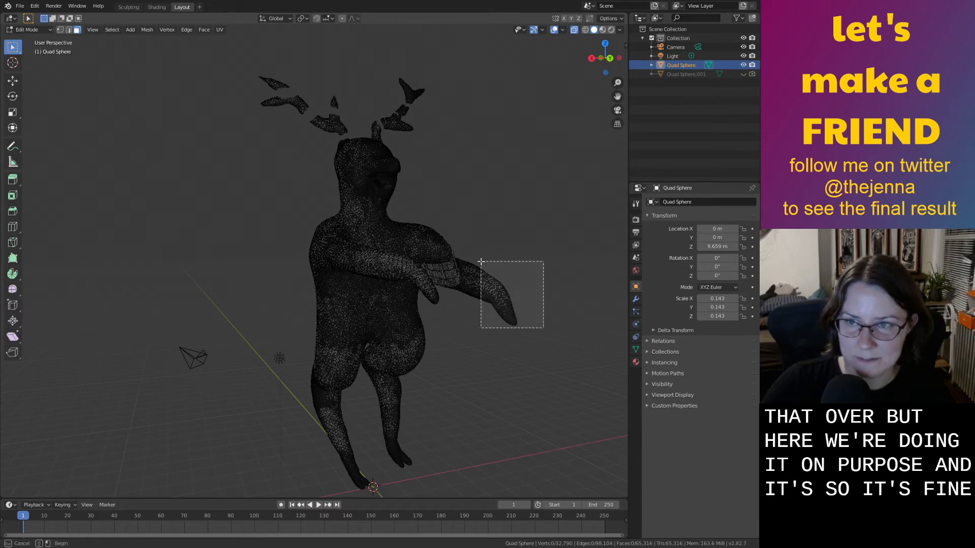
pyautogui.moveTo(481, 261); pyautogui.dragTo(483, 276)
pyautogui.moveTo(482, 278); pyautogui.dragTo(450, 293, button='middle')
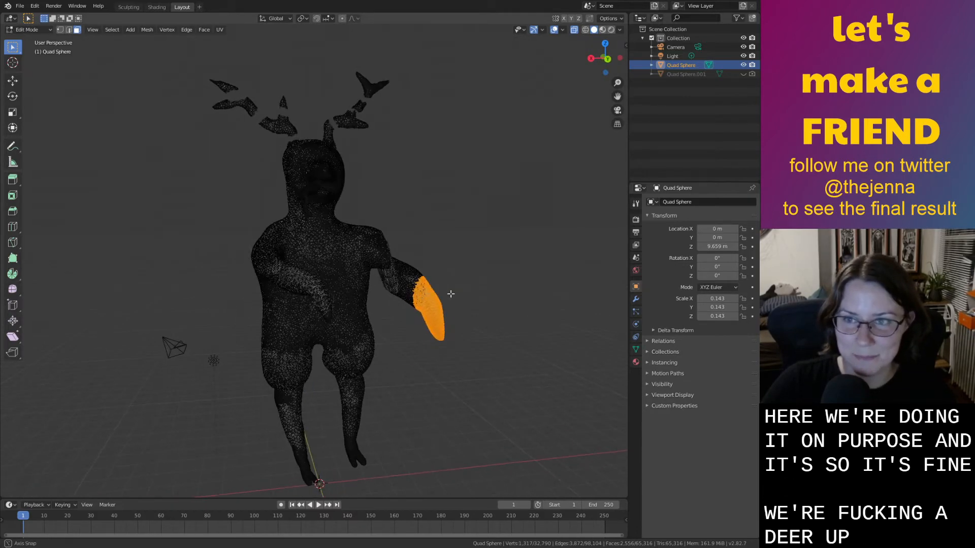
pyautogui.scroll(1, 463, 285)
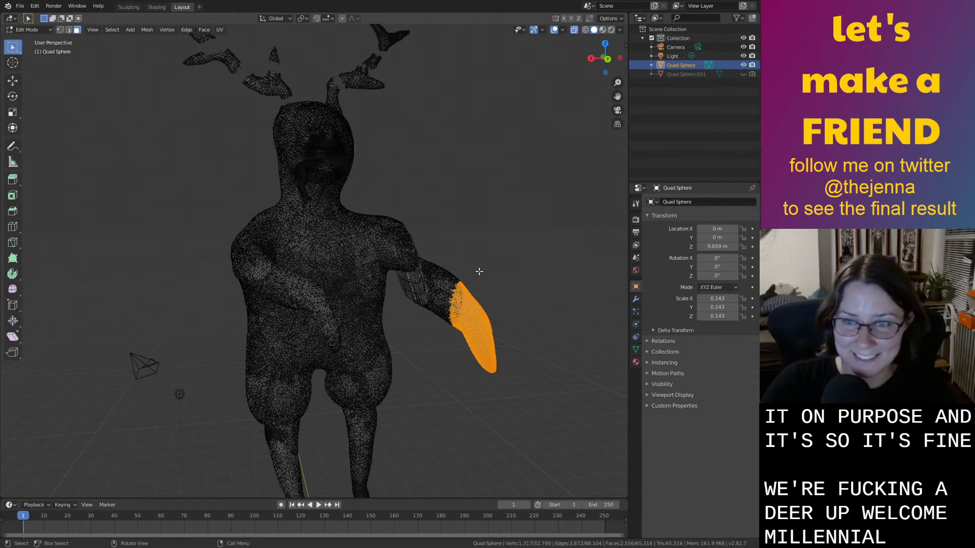
pyautogui.press('g')
pyautogui.press('z')
pyautogui.click(482, 299)
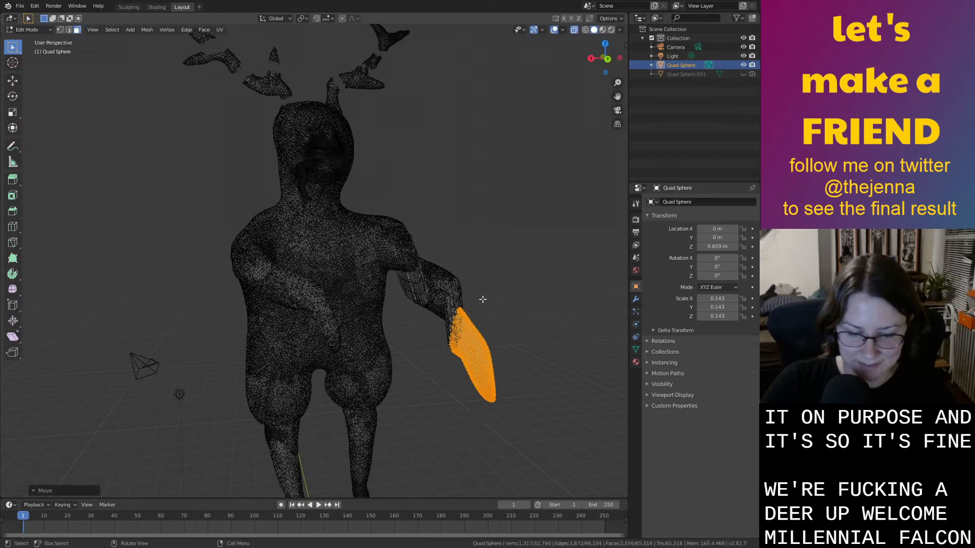
# Move the selected forearm slightly along the Y axis, deselect it, and return to Object Mode.
pyautogui.press('g')
pyautogui.press('y')
pyautogui.click(492, 302)
pyautogui.click(499, 304)
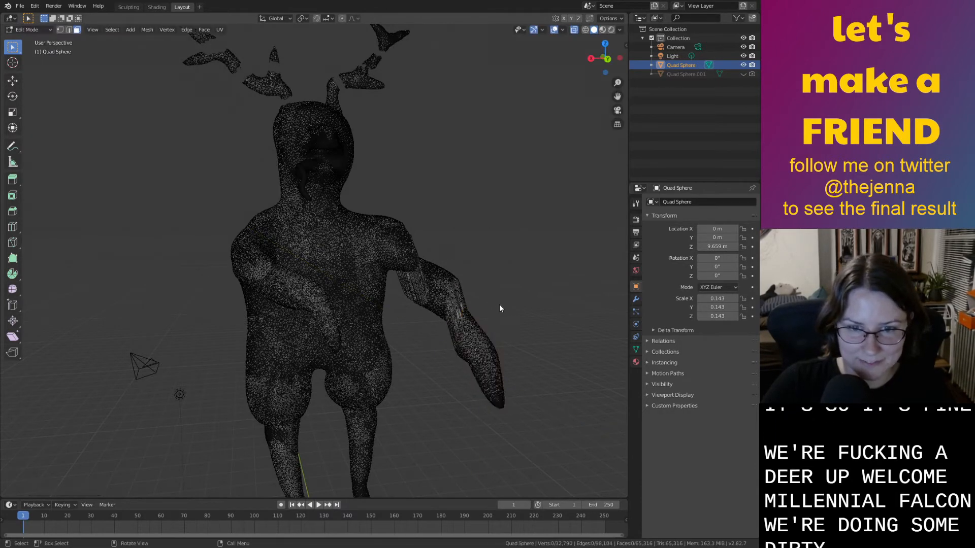
pyautogui.press('Tab')
pyautogui.click(557, 267)
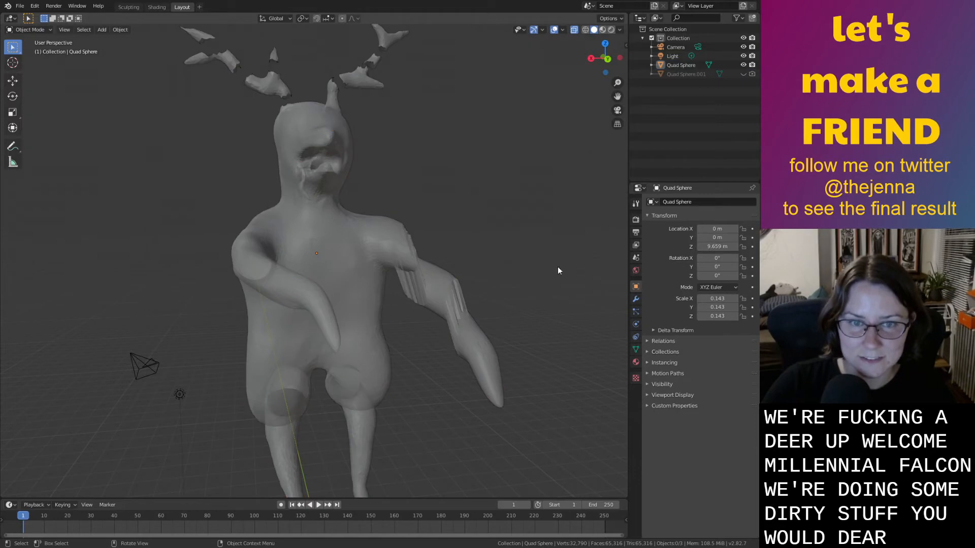
pyautogui.moveTo(558, 266); pyautogui.dragTo(520, 370, button='middle')
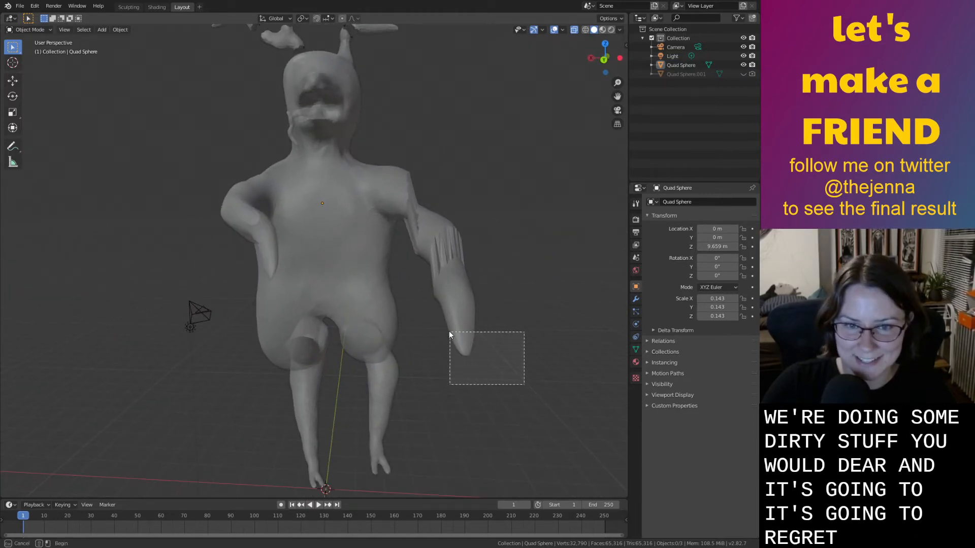
# In Edit Mode, box-select the hand end of the displaced arm and move it freely down and inward.
pyautogui.moveTo(449, 334); pyautogui.dragTo(441, 315)
pyautogui.press('Tab')
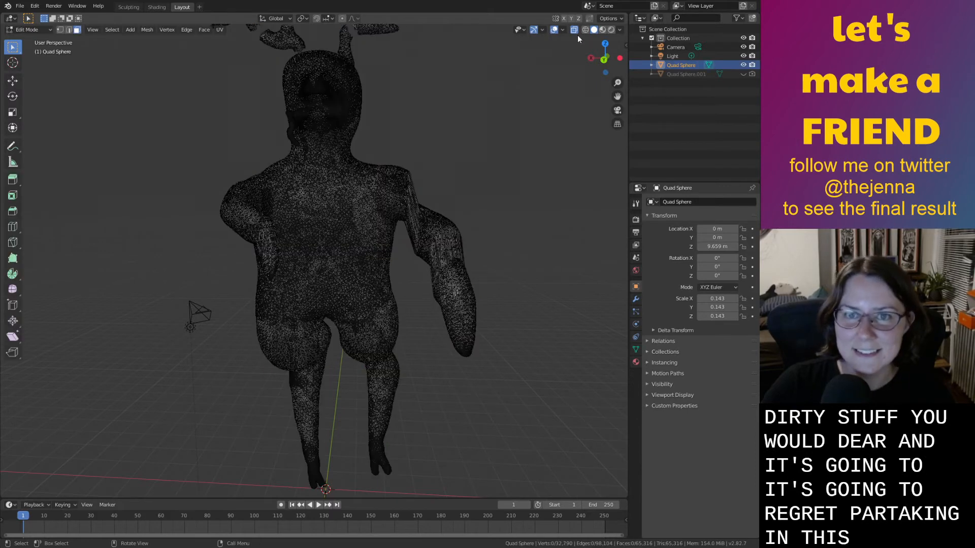
pyautogui.moveTo(496, 391); pyautogui.dragTo(440, 318)
pyautogui.moveTo(489, 342); pyautogui.dragTo(518, 343, button='middle')
pyautogui.scroll(-2, 588, 341)
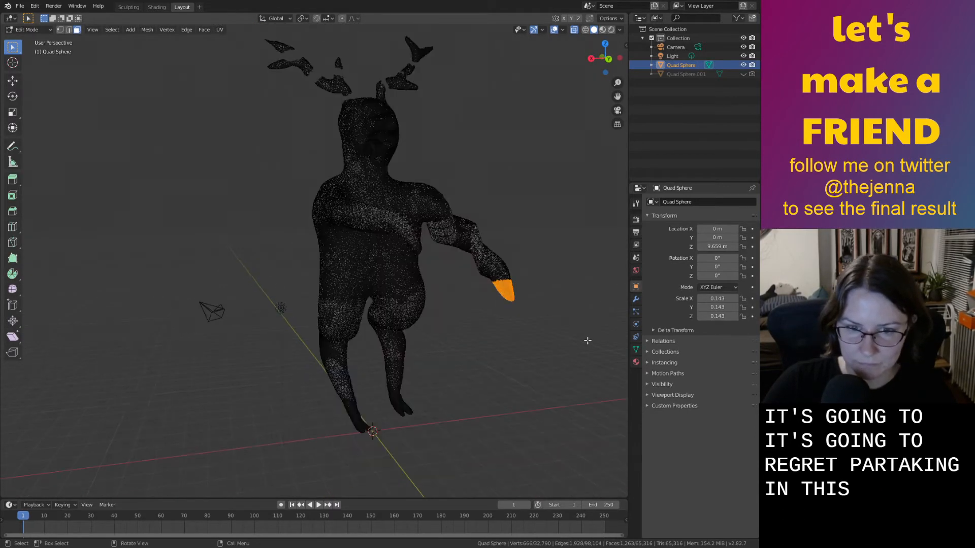
pyautogui.press('g')
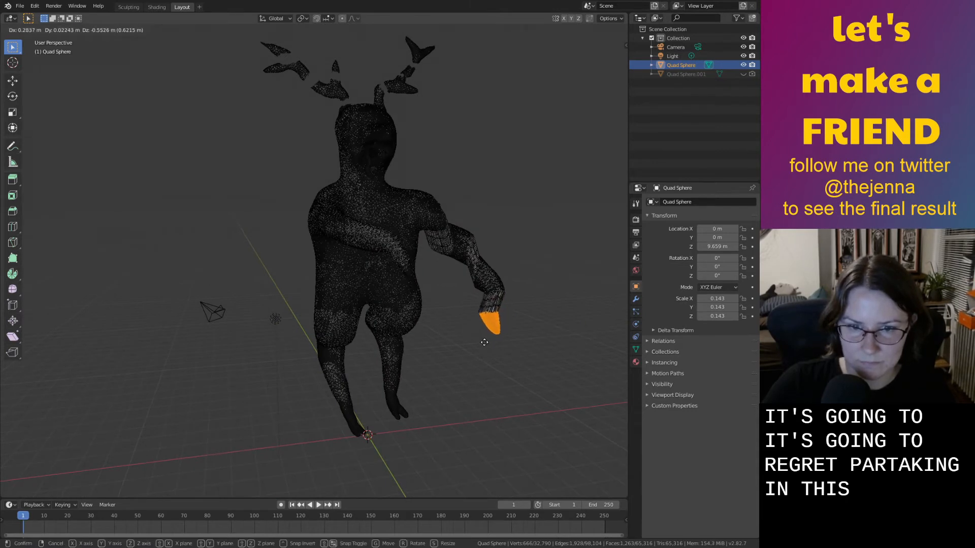
pyautogui.click(484, 343)
# Rotate the selected hand end about the global X axis and about the global Y axis.
pyautogui.press('r')
pyautogui.press('x')
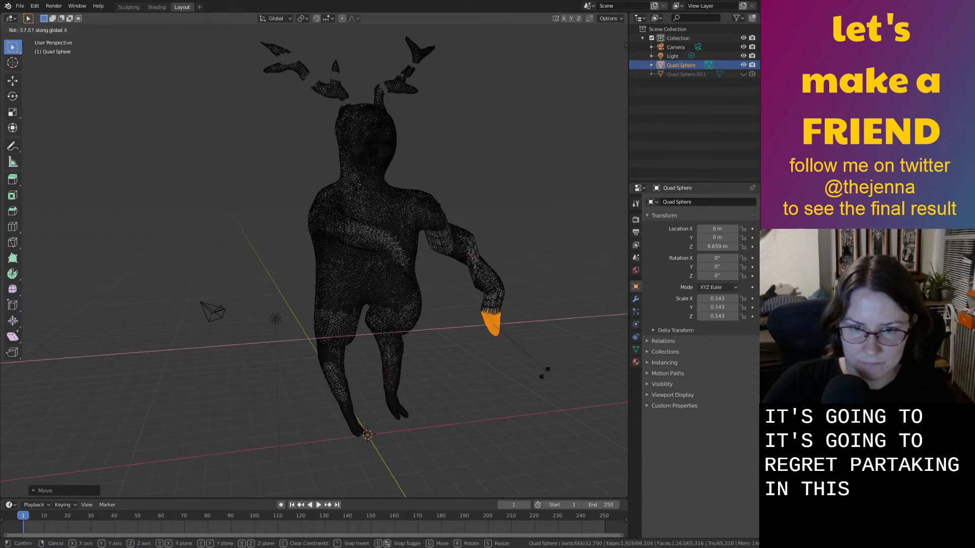
pyautogui.press('z')
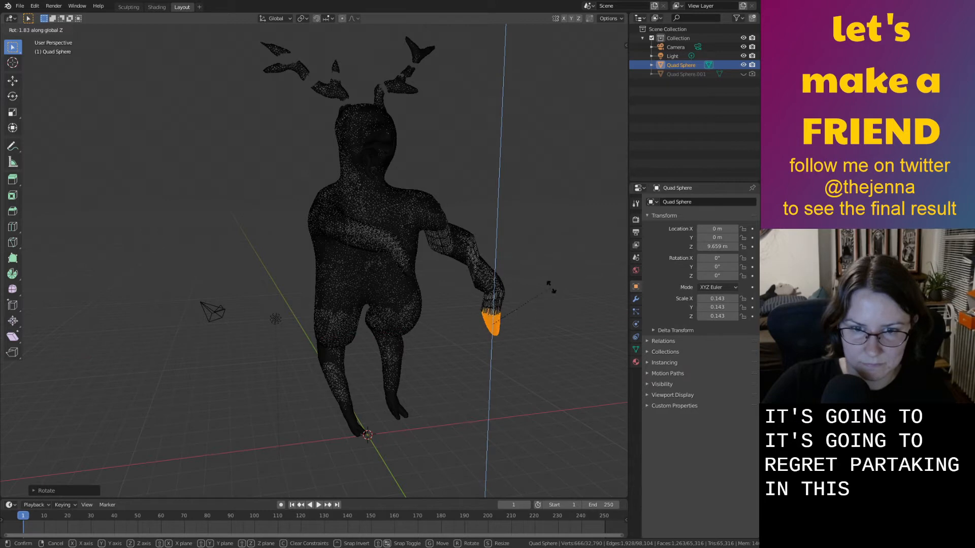
pyautogui.press('z')
pyautogui.press('y')
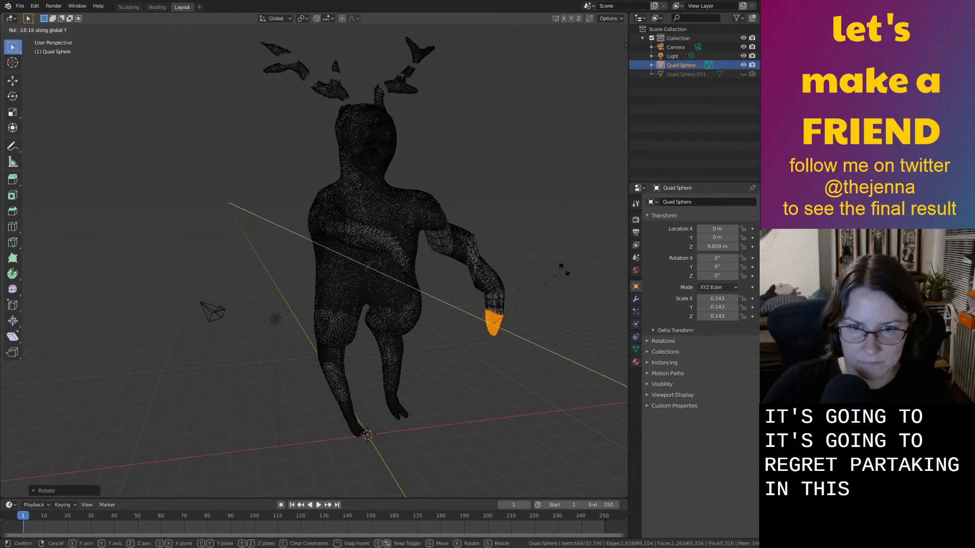
pyautogui.click(591, 304)
# Return to Object Mode, turn off X-ray, and examine the broken arm and the still intact arm.
pyautogui.press('Tab')
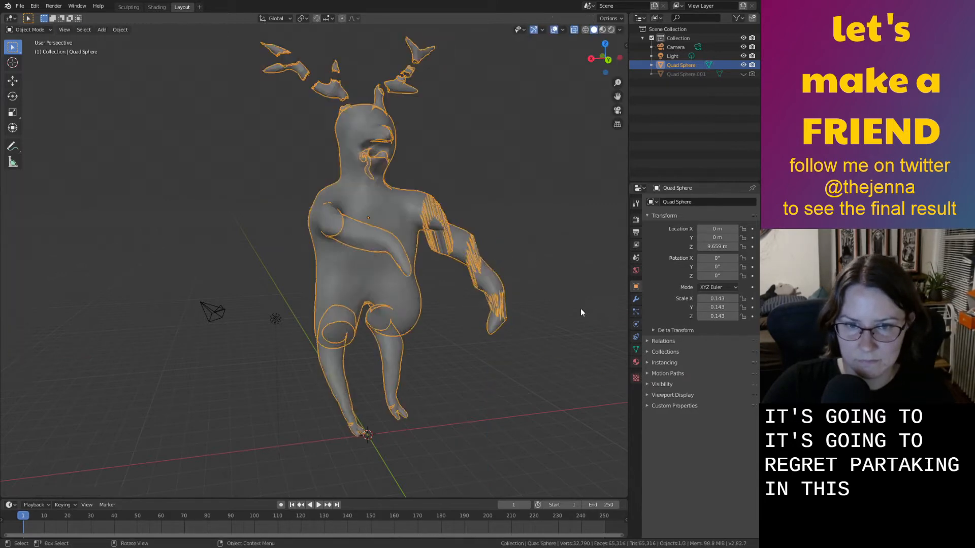
pyautogui.moveTo(580, 309); pyautogui.dragTo(565, 309, button='middle')
pyautogui.click(530, 327)
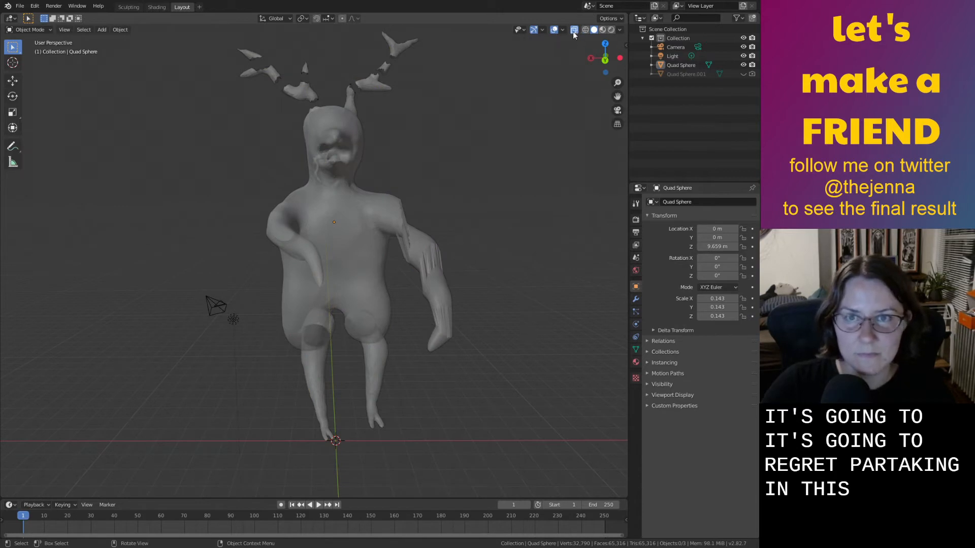
pyautogui.moveTo(554, 141); pyautogui.dragTo(525, 175, button='middle')
pyautogui.click(236, 270)
pyautogui.moveTo(236, 270); pyautogui.dragTo(429, 229, button='middle')
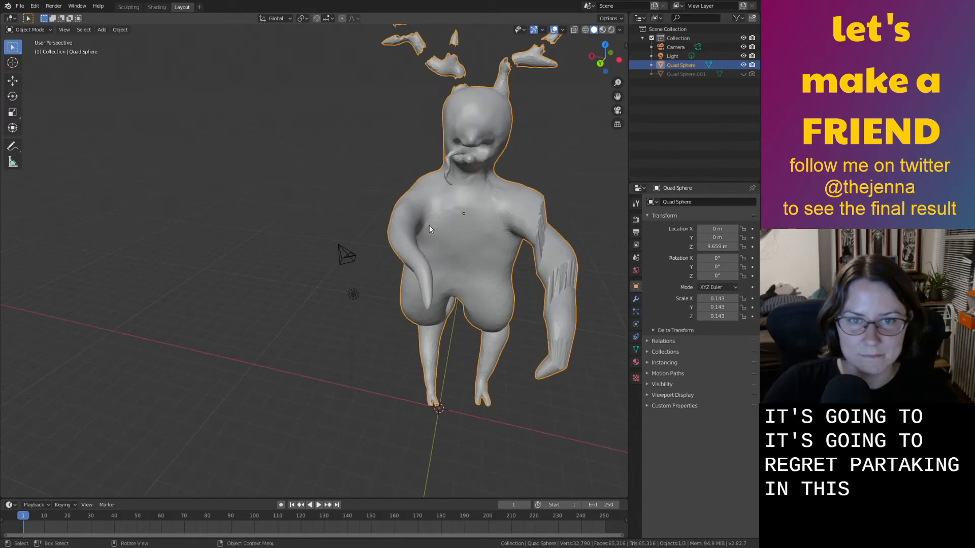
# In Edit Mode with X-ray on, box-select most of the intact arm and move it about 0.63 m along X and slightly along Y.
pyautogui.click(574, 29)
pyautogui.moveTo(455, 291); pyautogui.dragTo(414, 299, button='middle')
pyautogui.press('Tab')
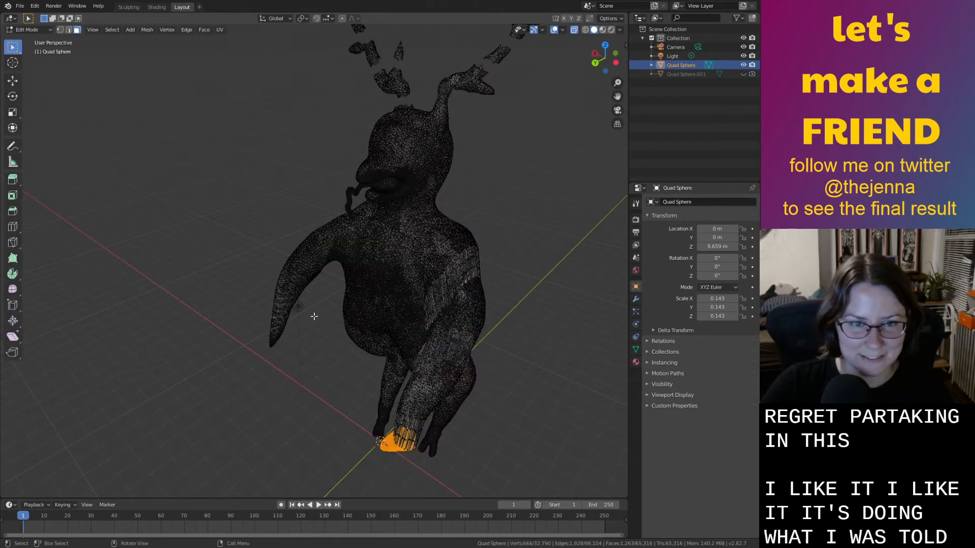
pyautogui.click(314, 317)
pyautogui.moveTo(309, 324); pyautogui.dragTo(289, 341, button='middle')
pyautogui.moveTo(180, 296); pyautogui.dragTo(285, 241, button='middle')
pyautogui.moveTo(246, 227); pyautogui.dragTo(416, 369)
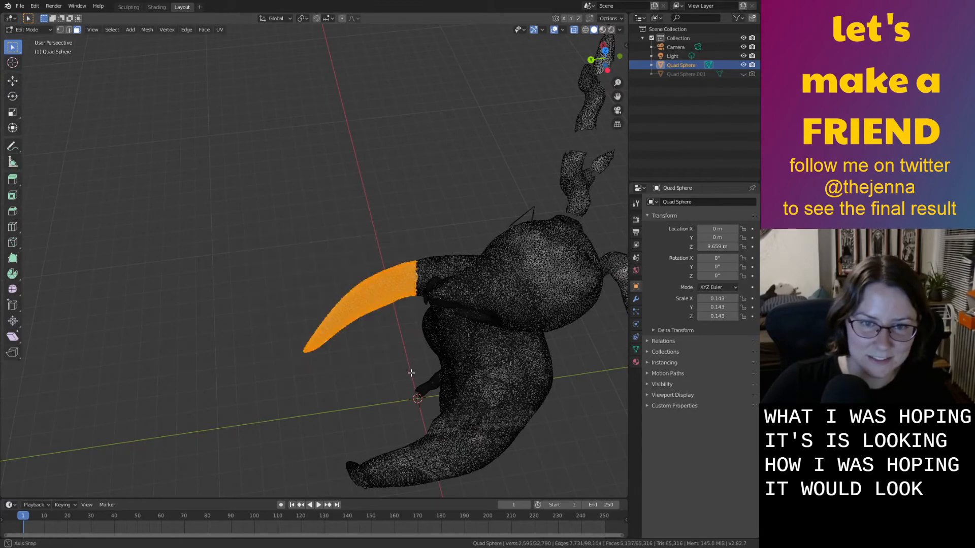
pyautogui.moveTo(416, 369); pyautogui.dragTo(405, 389, button='middle')
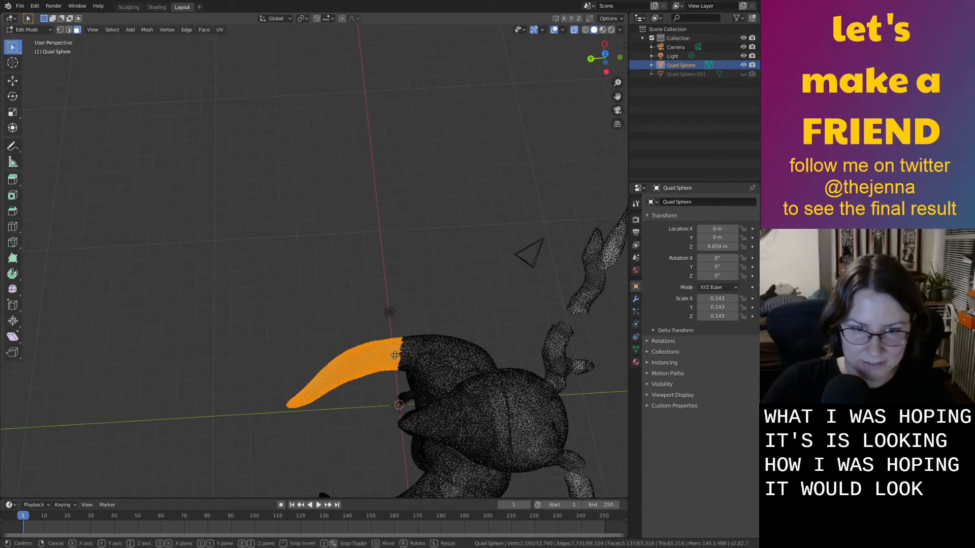
pyautogui.press('x')
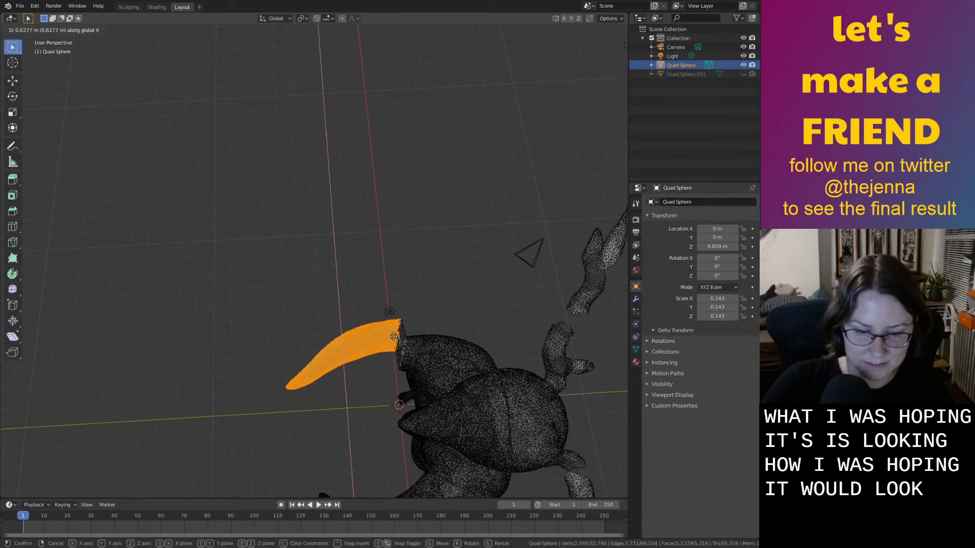
pyautogui.click(393, 337)
pyautogui.press('g')
pyautogui.press('y')
pyautogui.click(383, 336)
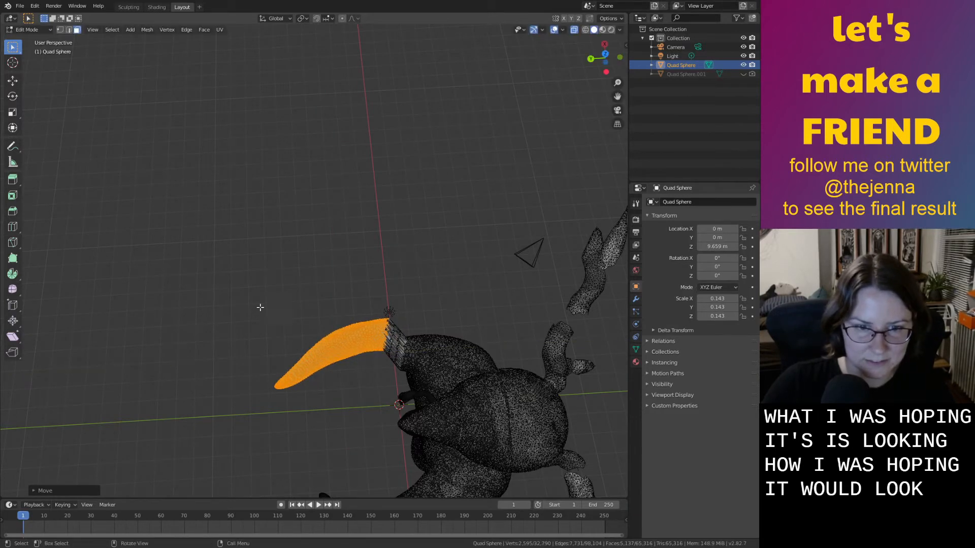
# Box-select the arm below its first break, move it down about 0.77 m along Z, shift it slightly along X and Y, and deselect.
pyautogui.press('Tab')
pyautogui.moveTo(214, 291); pyautogui.dragTo(361, 408)
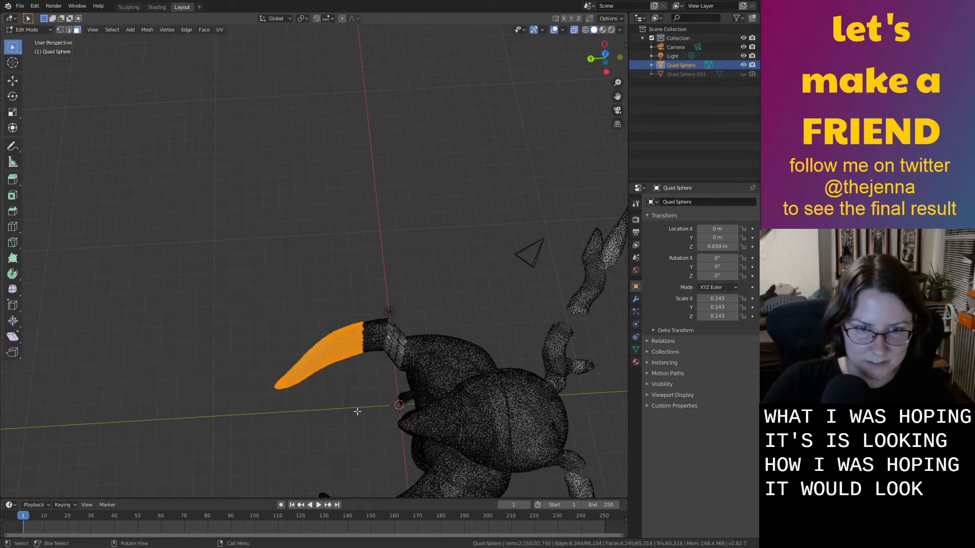
pyautogui.moveTo(359, 409); pyautogui.dragTo(374, 391, button='middle')
pyautogui.press('g')
pyautogui.press('z')
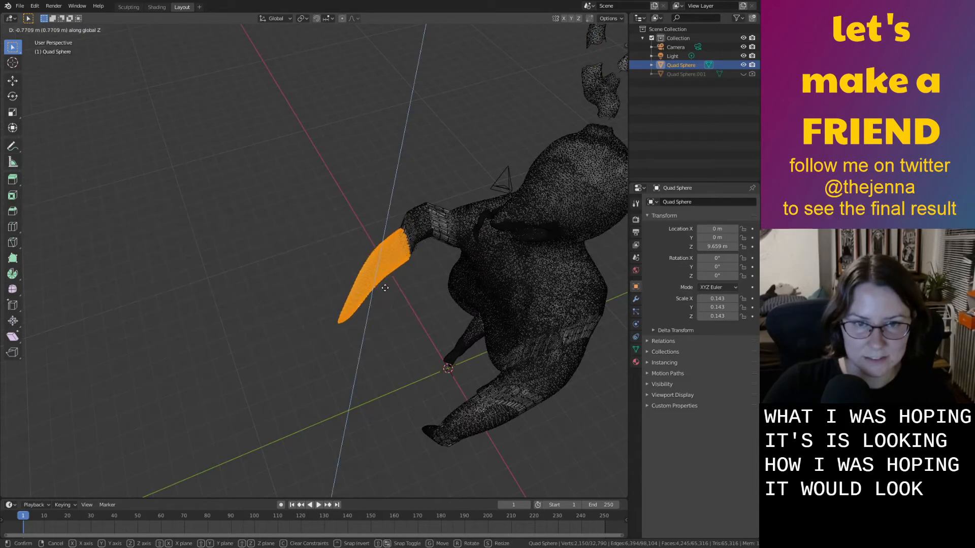
pyautogui.click(385, 288)
pyautogui.press('g')
pyautogui.press('x')
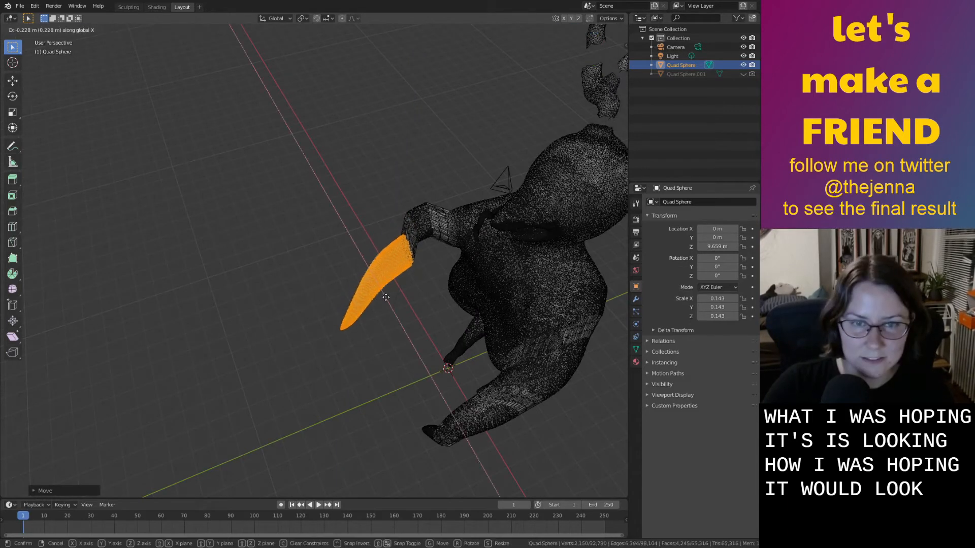
pyautogui.press('y')
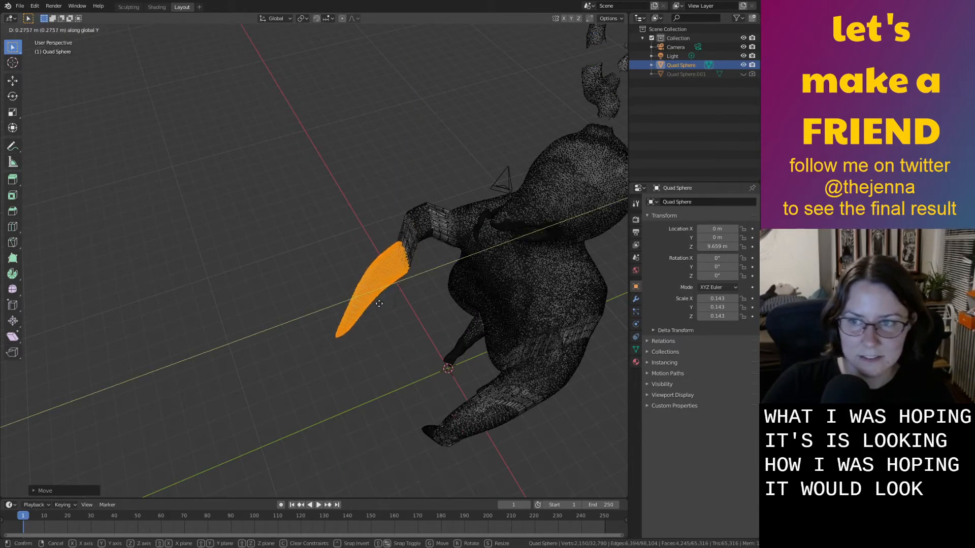
pyautogui.click(379, 304)
pyautogui.click(363, 360)
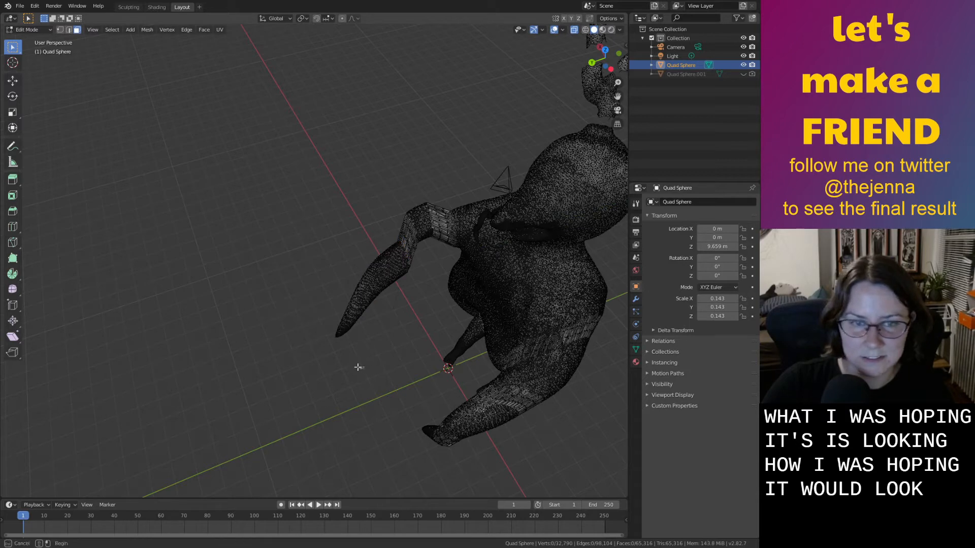
# Box-select the outer forearm of the same arm and move it along Z and along Y.
pyautogui.moveTo(379, 345); pyautogui.dragTo(379, 344)
pyautogui.moveTo(379, 344); pyautogui.dragTo(286, 263, button='middle')
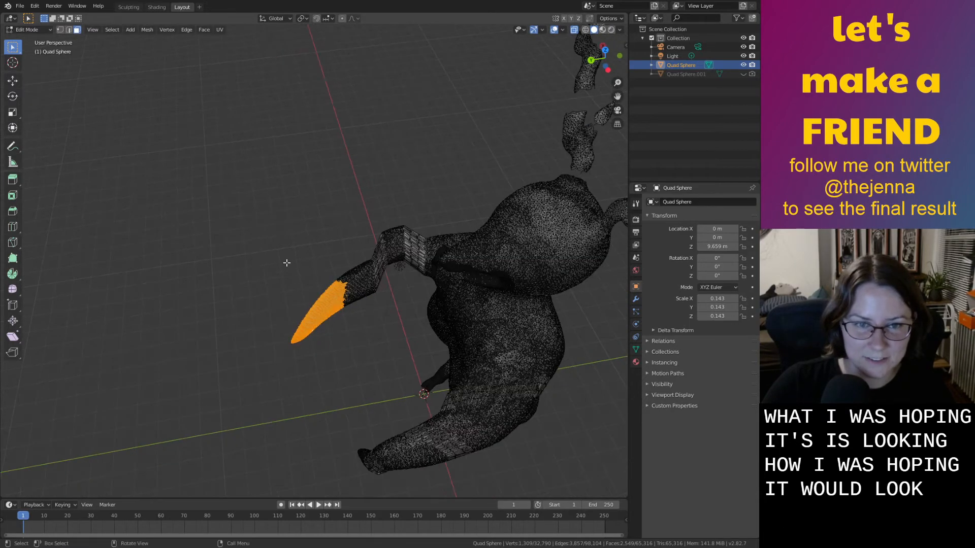
pyautogui.moveTo(227, 267); pyautogui.dragTo(211, 270, button='middle')
pyautogui.moveTo(189, 218)
pyautogui.mouseDown()
pyautogui.moveTo(297, 337)
pyautogui.moveTo(311, 371)
pyautogui.mouseUp()
pyautogui.moveTo(311, 371)
pyautogui.mouseDown(button='middle')
pyautogui.moveTo(331, 348)
pyautogui.moveTo(360, 244)
pyautogui.moveTo(360, 267)
pyautogui.moveTo(376, 244)
pyautogui.moveTo(401, 252)
pyautogui.mouseUp(button='middle')
pyautogui.press('g')
pyautogui.press('z')
pyautogui.click(361, 248)
pyautogui.press('g')
pyautogui.press('y')
pyautogui.click(354, 267)
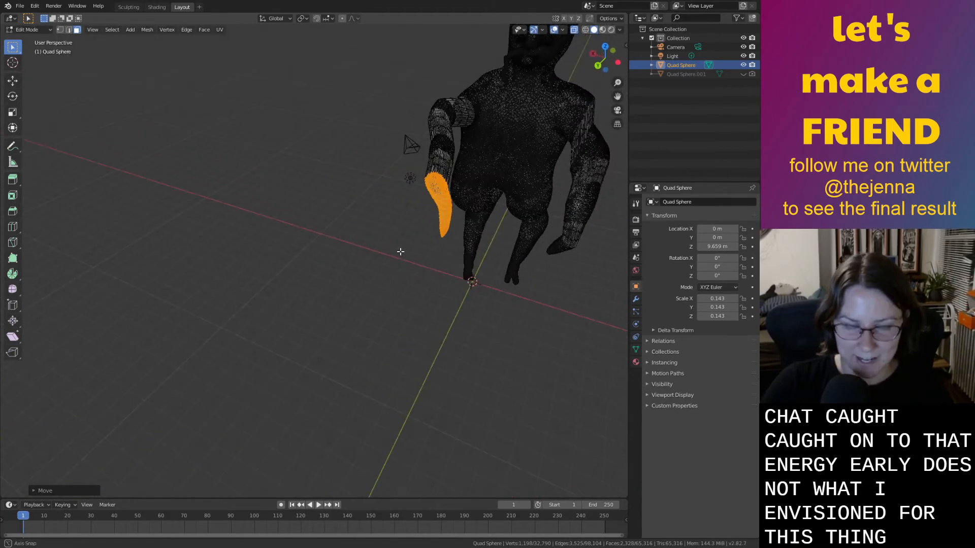
# Move the selected forearm about 0.52 m along X, deselect it, and check the stretched seams in Object Mode.
pyautogui.press('g')
pyautogui.press('x')
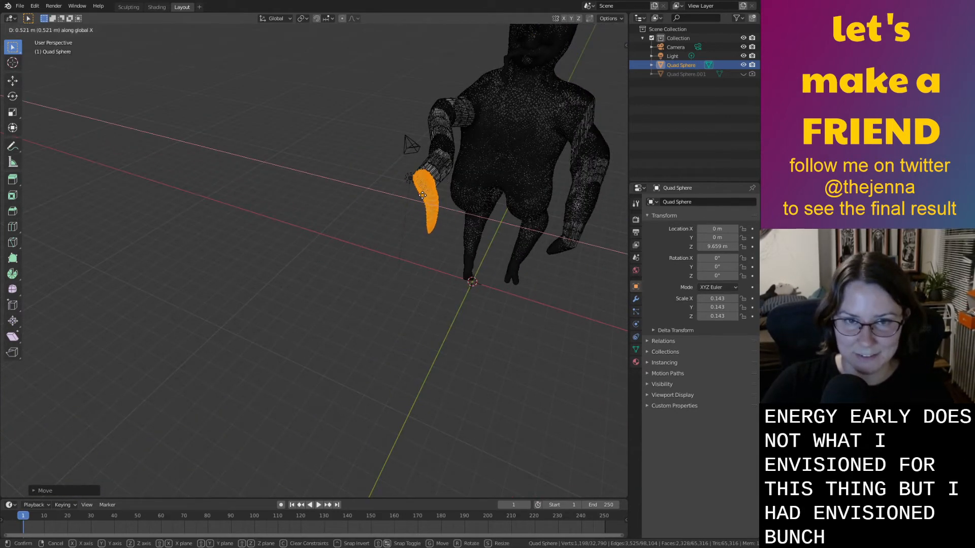
pyautogui.click(422, 195)
pyautogui.moveTo(423, 195); pyautogui.dragTo(382, 290, button='middle')
pyautogui.click(449, 280)
pyautogui.scroll(1, 451, 281)
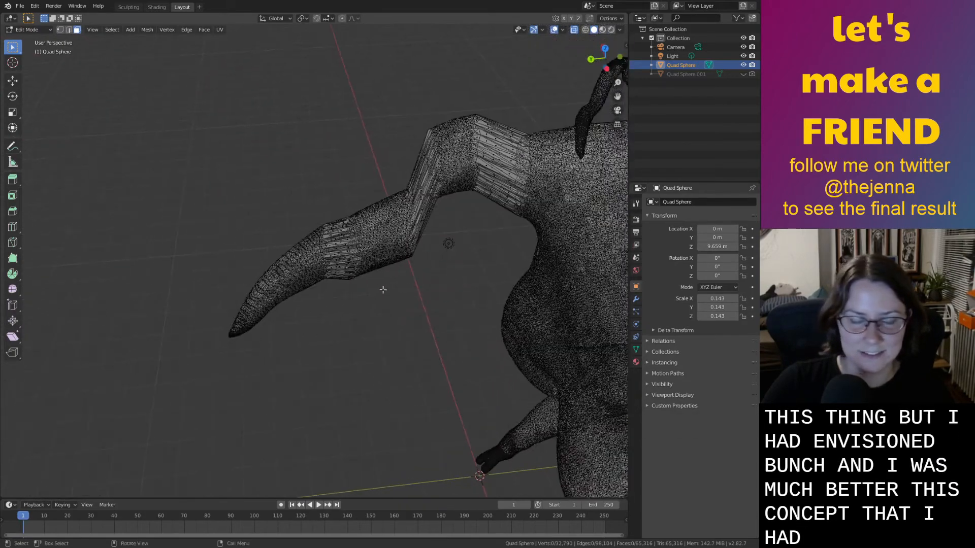
pyautogui.press('Tab')
pyautogui.moveTo(283, 278); pyautogui.dragTo(318, 239, button='middle')
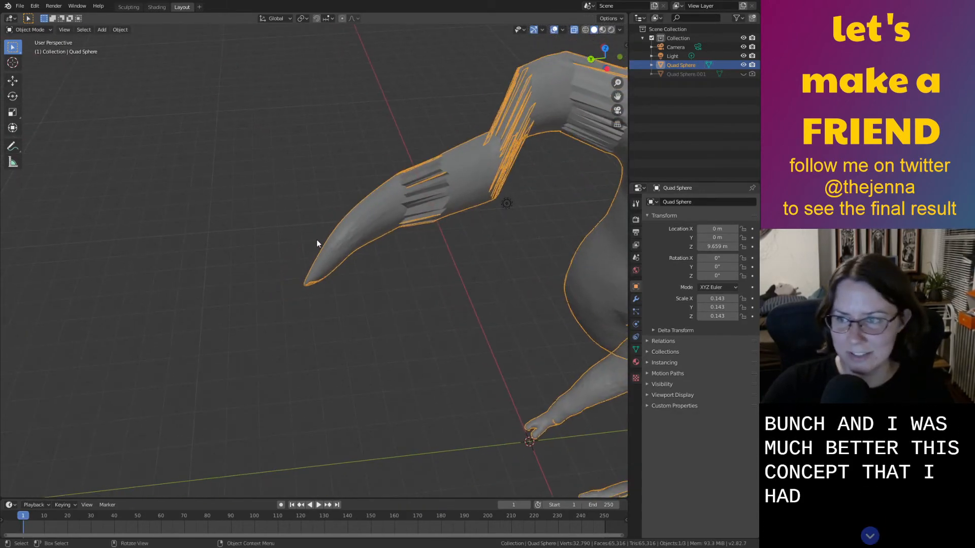
# In Edit Mode, box-select the tip of the same arm and move it down along Z.
pyautogui.press('Tab')
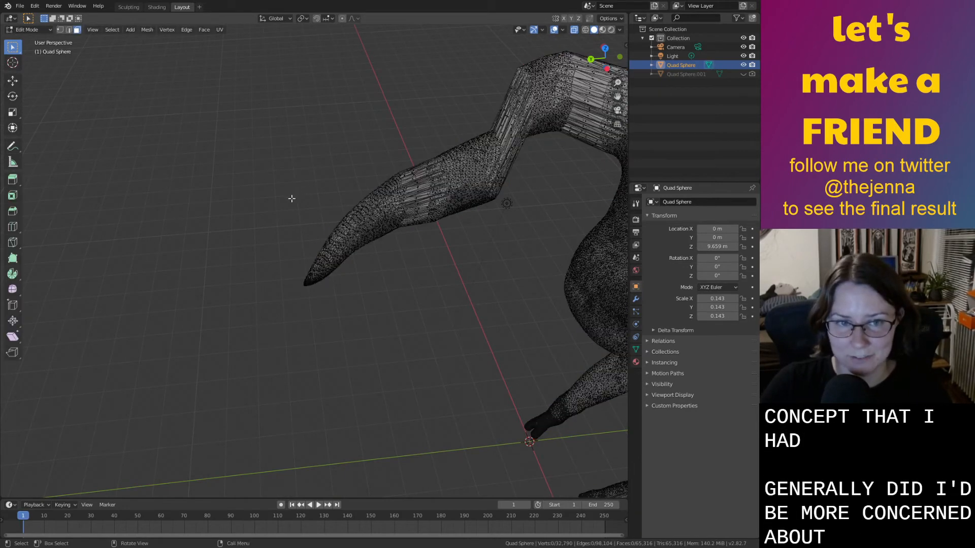
pyautogui.moveTo(289, 200); pyautogui.dragTo(358, 310)
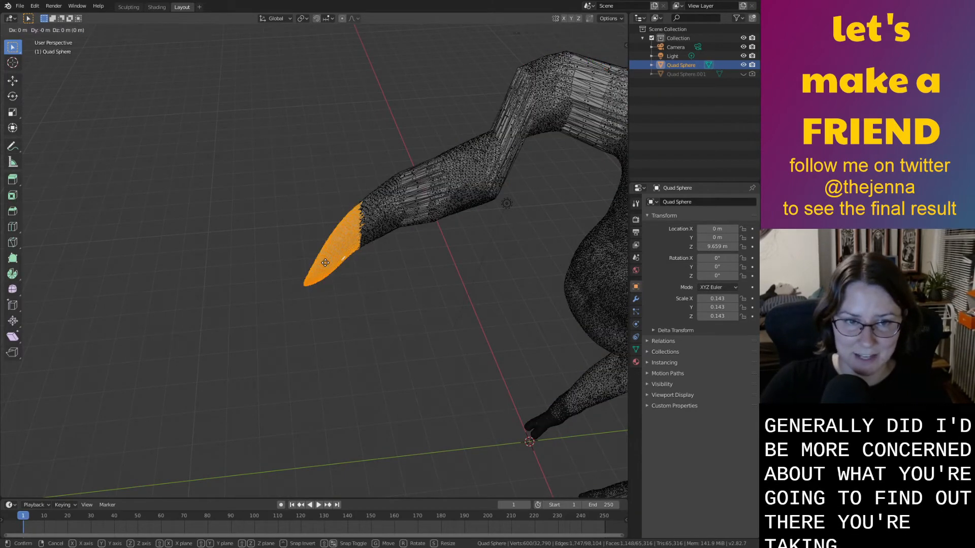
pyautogui.press('g')
pyautogui.press('z')
pyautogui.click(304, 246)
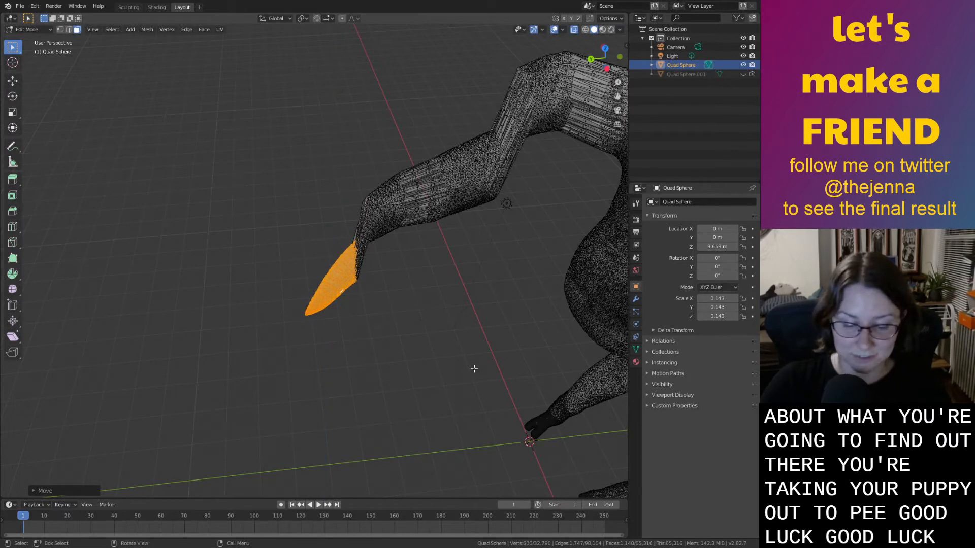
# Rotate the arm tip about Y and about -42 degrees around X, then return to Object Mode and deselect the creature.
pyautogui.press('y')
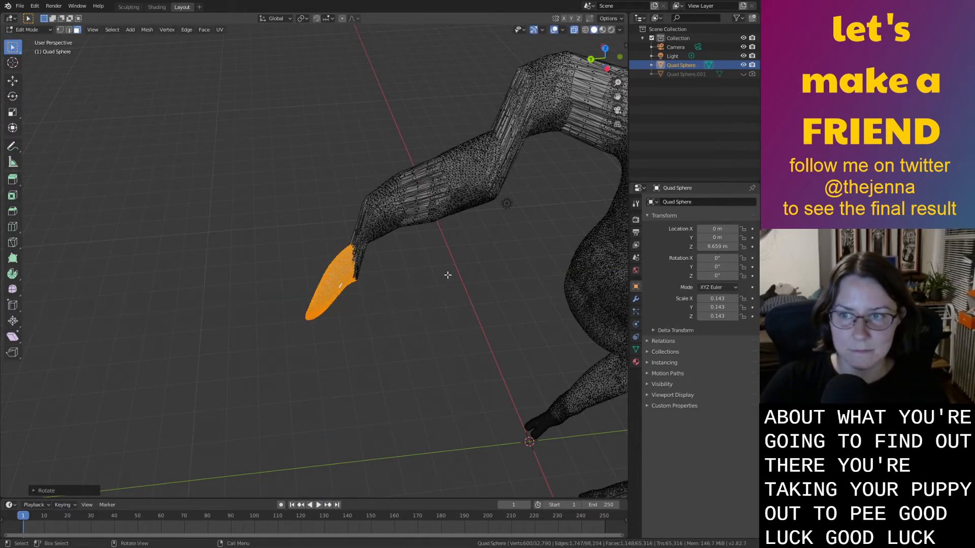
pyautogui.press('x')
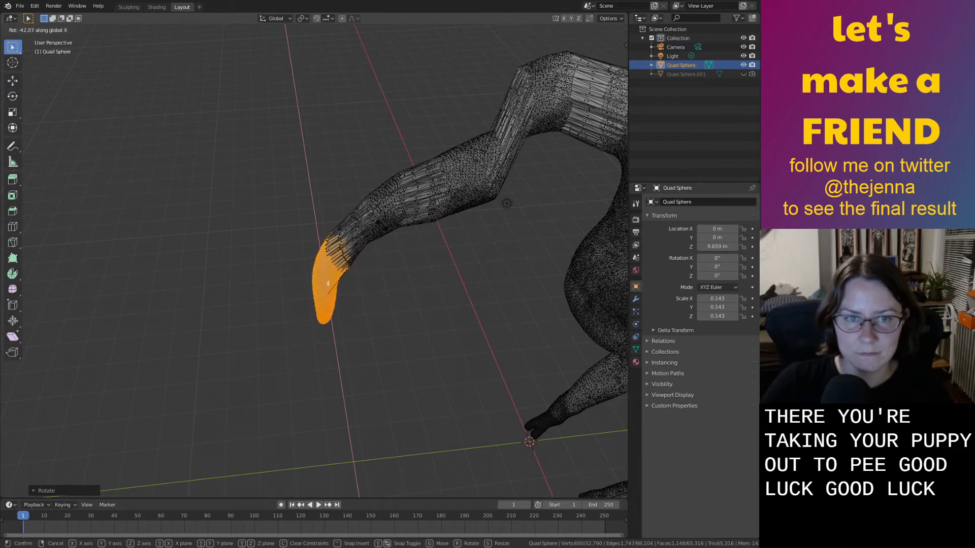
pyautogui.click(390, 236)
pyautogui.press('Tab')
pyautogui.click(392, 298)
# Examine the whole creature with X-ray off, then select its body and enter Edit Mode.
pyautogui.scroll(-3, 391, 298)
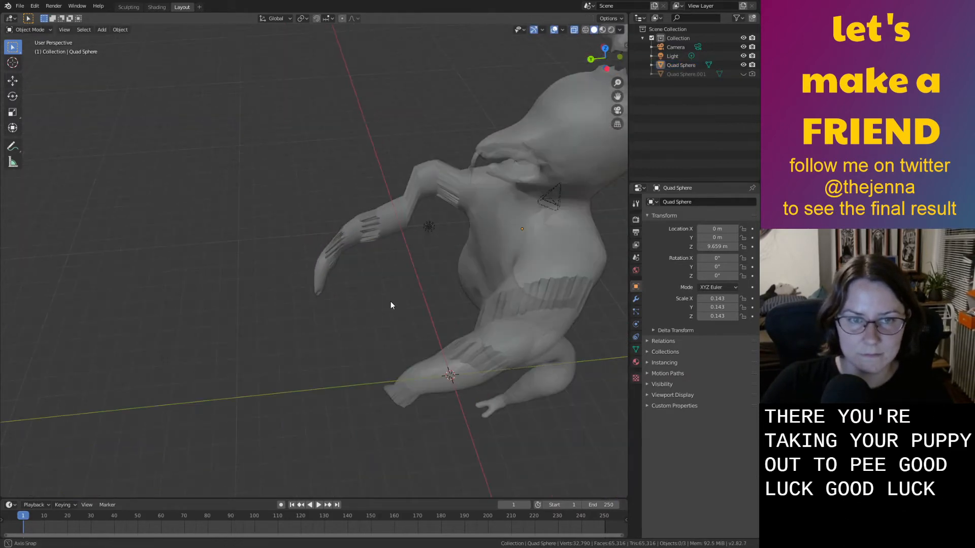
pyautogui.moveTo(390, 300); pyautogui.dragTo(414, 375, button='middle')
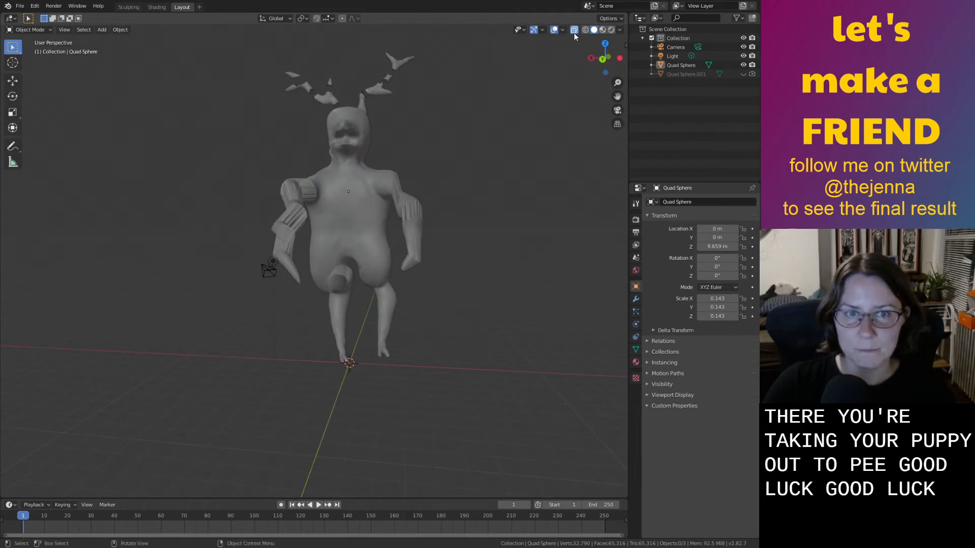
pyautogui.moveTo(521, 159); pyautogui.dragTo(443, 291, button='middle')
pyautogui.scroll(3, 521, 195)
pyautogui.scroll(1, 522, 196)
pyautogui.click(356, 269)
pyautogui.moveTo(357, 269); pyautogui.dragTo(366, 219, button='middle')
pyautogui.press('Tab')
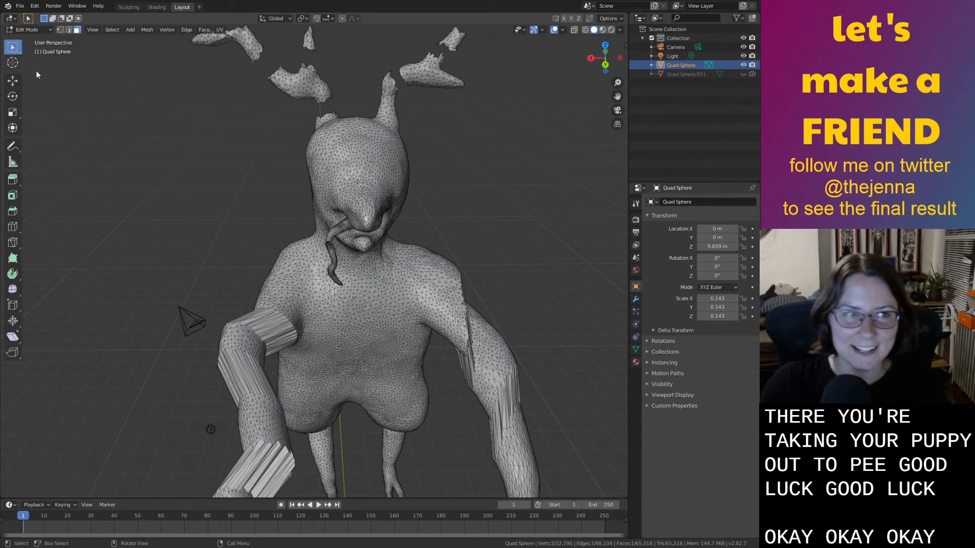
# Choose Circle Select, turn on X-ray, and select the protruding front section of the creature's snout.
pyautogui.click(12, 47)
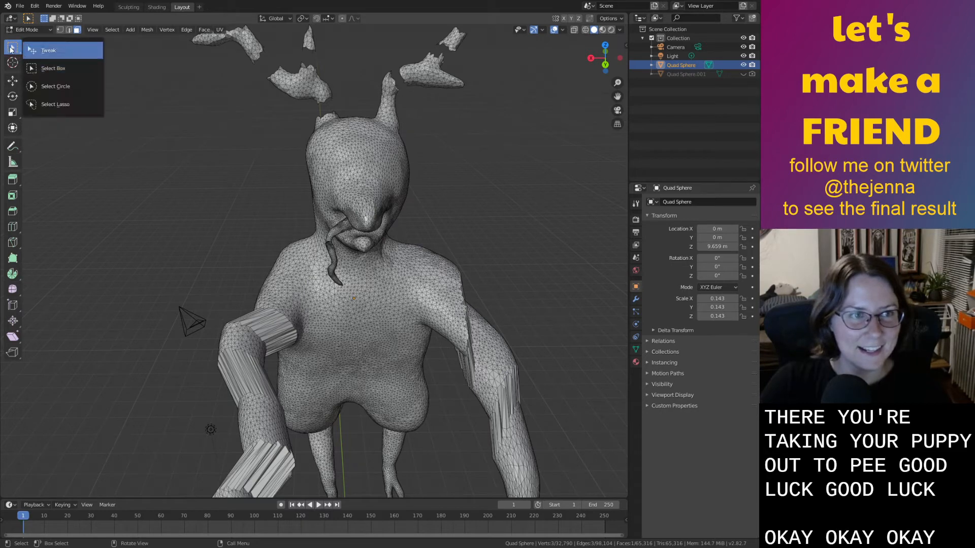
pyautogui.click(40, 90)
pyautogui.moveTo(464, 123); pyautogui.dragTo(506, 100, button='middle')
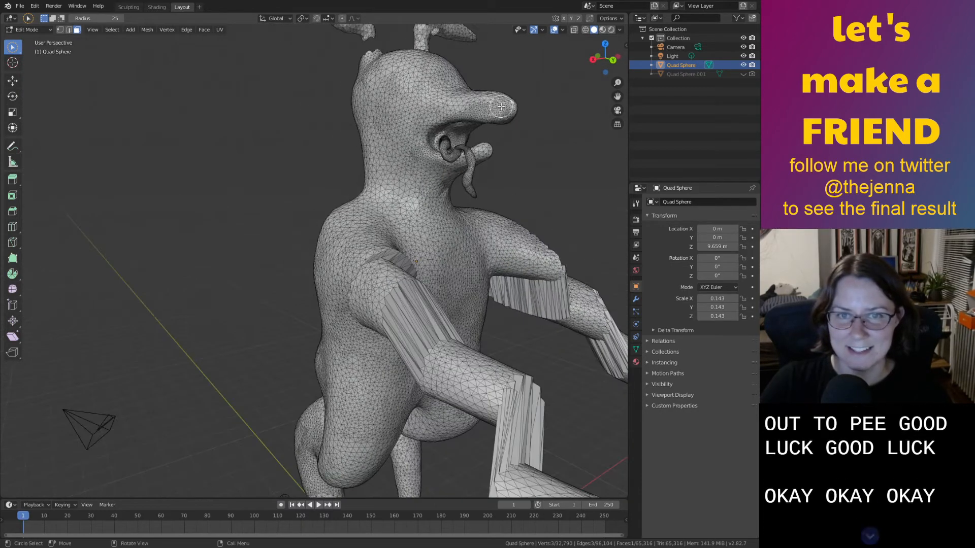
pyautogui.click(574, 30)
pyautogui.moveTo(488, 99); pyautogui.dragTo(489, 99)
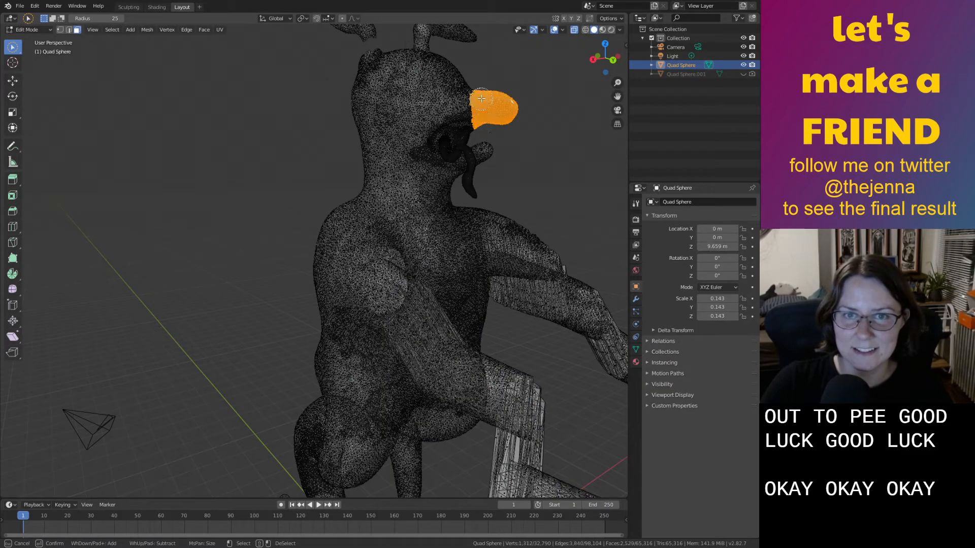
pyautogui.moveTo(491, 124); pyautogui.dragTo(452, 151, button='middle')
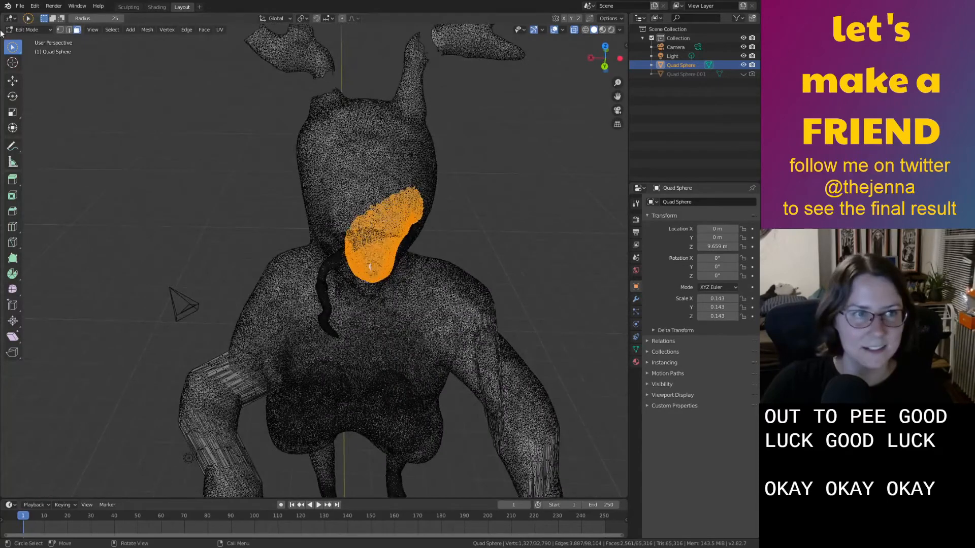
# Shift the selected snout section sideways along X and rotate it about Z.
pyautogui.press('g')
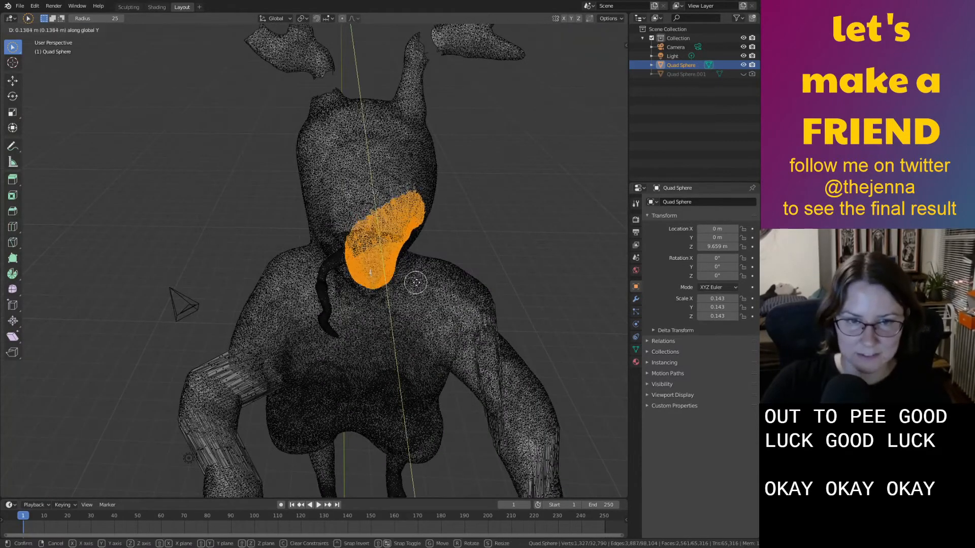
pyautogui.press('x')
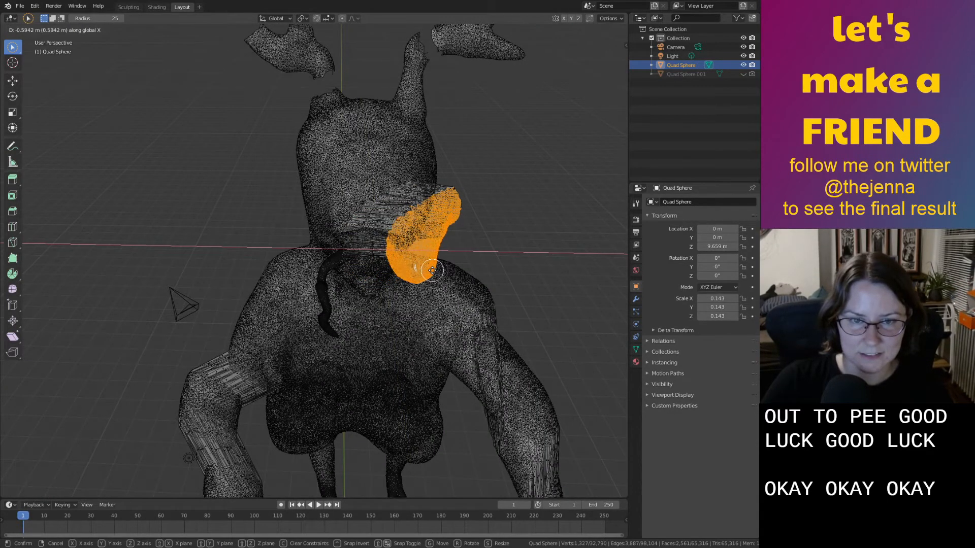
pyautogui.click(420, 271)
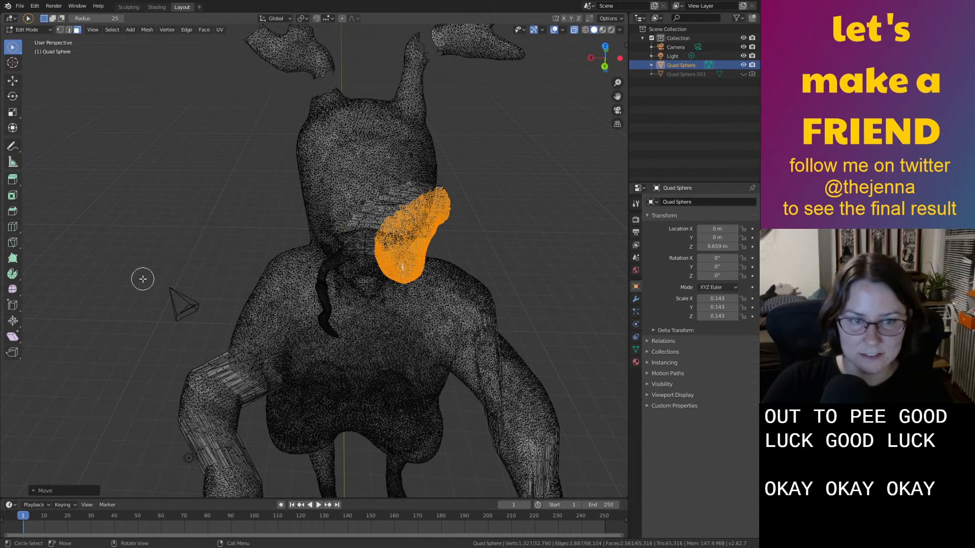
pyautogui.press('r')
pyautogui.press('z')
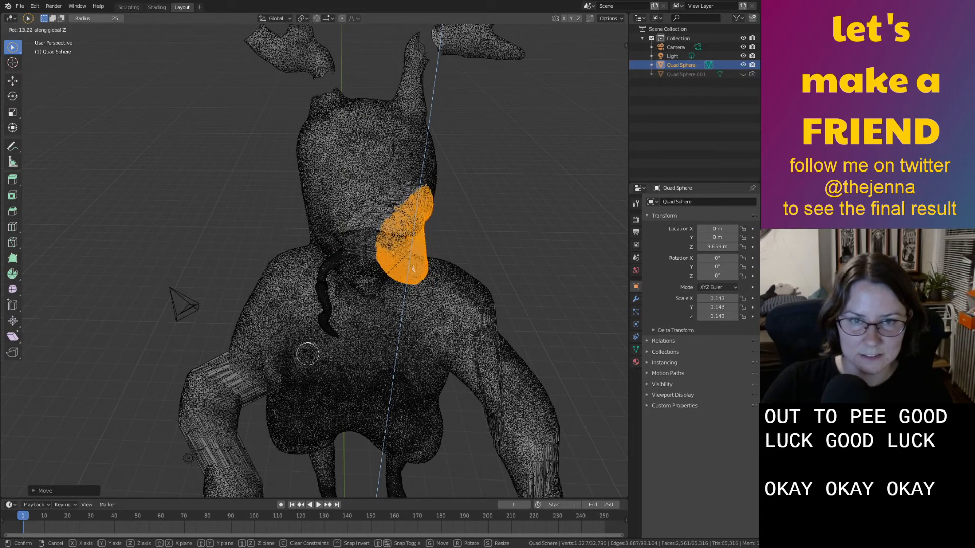
pyautogui.click(336, 353)
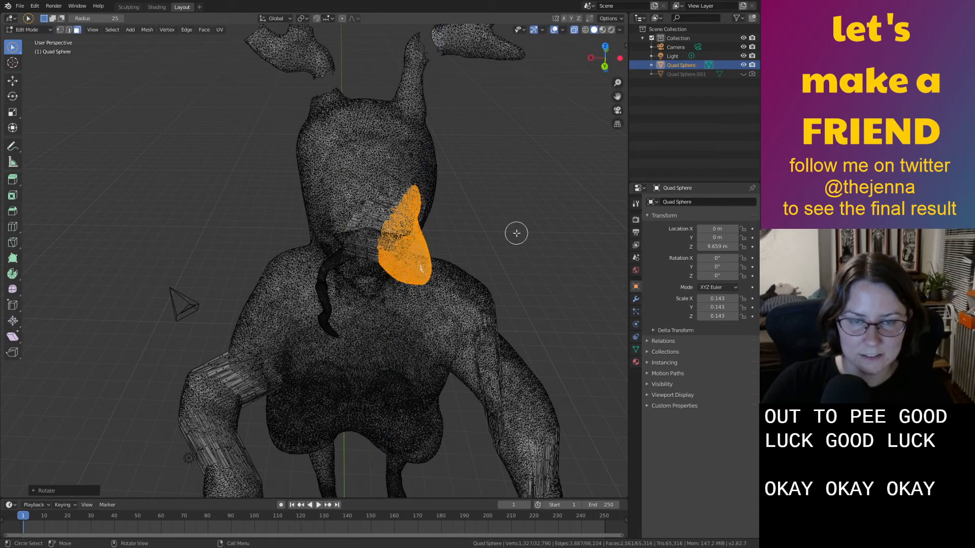
# Return to Object Mode, turn off X-ray, and deselect the creature to check the offset snout.
pyautogui.moveTo(516, 233); pyautogui.dragTo(522, 209, button='middle')
pyautogui.press('Tab')
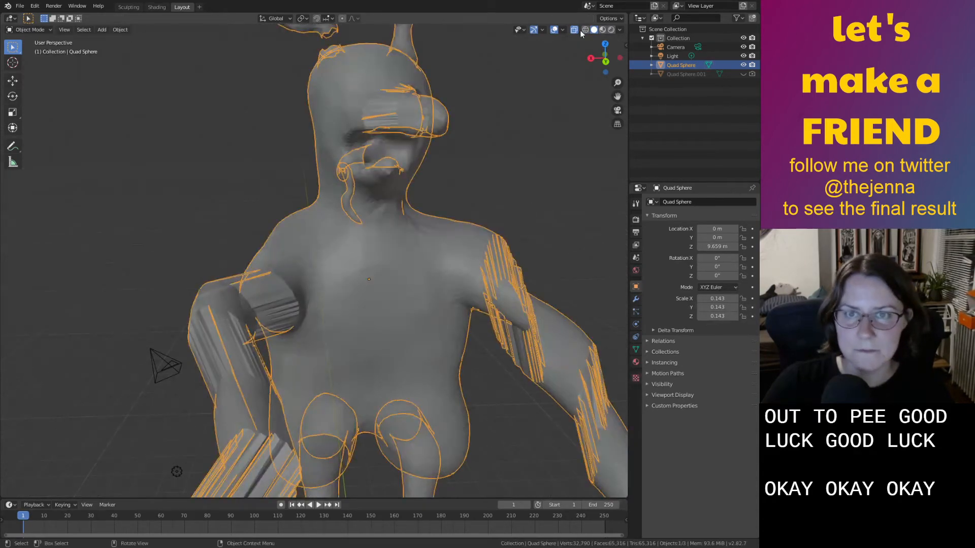
pyautogui.click(574, 31)
pyautogui.click(546, 154)
pyautogui.moveTo(545, 154)
pyautogui.mouseDown(button='middle')
pyautogui.moveTo(481, 188)
pyautogui.moveTo(483, 178)
pyautogui.moveTo(500, 160)
pyautogui.moveTo(514, 164)
pyautogui.moveTo(515, 185)
pyautogui.moveTo(538, 184)
pyautogui.moveTo(525, 224)
pyautogui.mouseUp(button='middle')
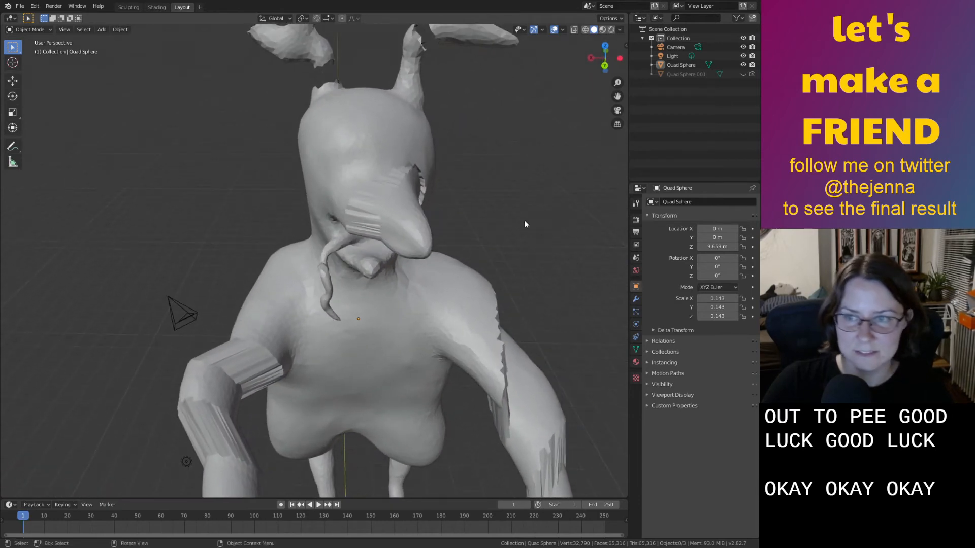
# Select the creature's body and, close to the mouth, enter Edit Mode with X-ray on.
pyautogui.scroll(5, 525, 224)
pyautogui.click(403, 191)
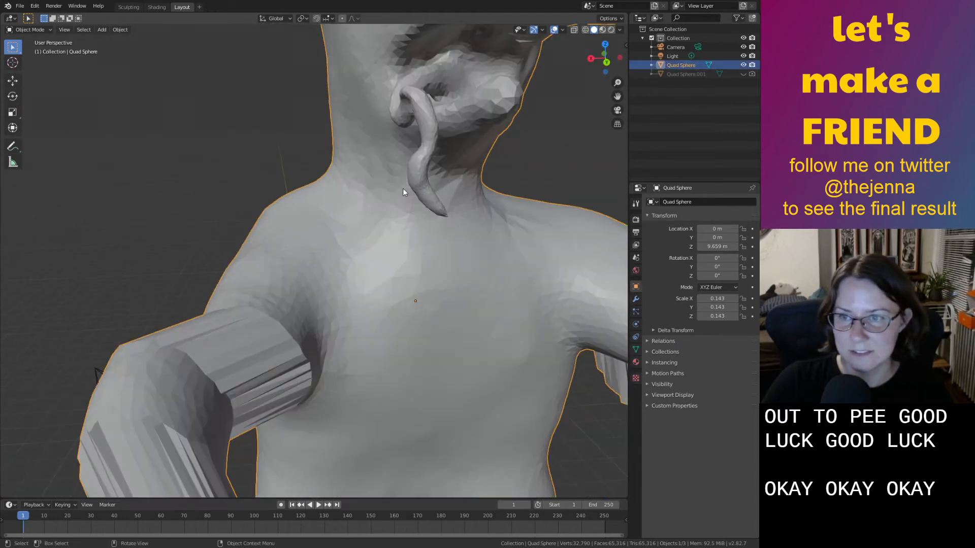
pyautogui.moveTo(403, 192); pyautogui.dragTo(339, 239, button='middle')
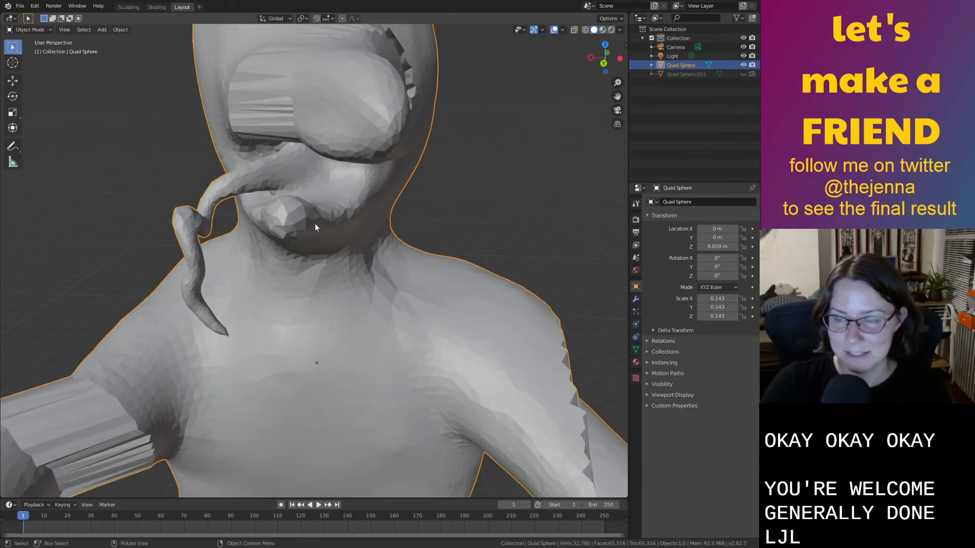
pyautogui.moveTo(316, 234); pyautogui.dragTo(334, 235, button='middle')
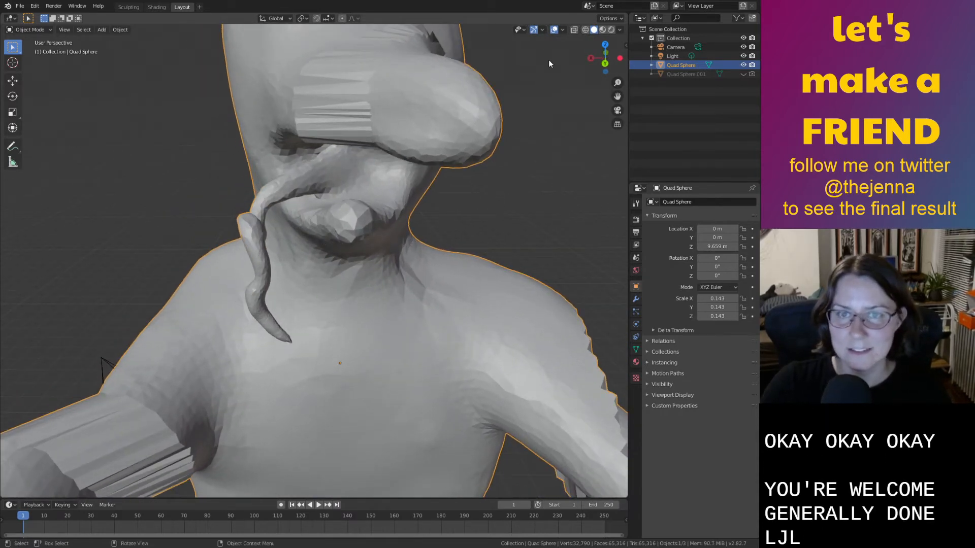
pyautogui.click(574, 30)
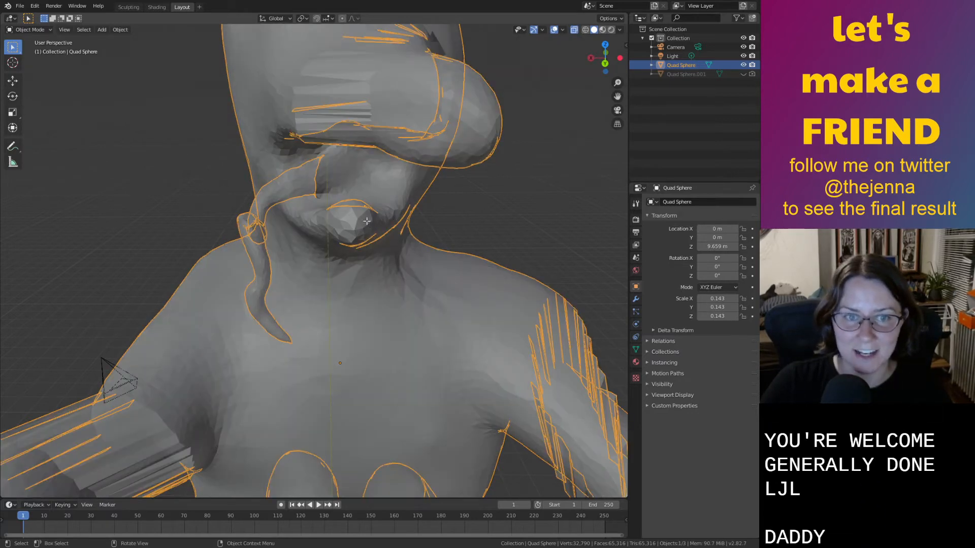
pyautogui.press('Tab')
pyautogui.moveTo(367, 221)
pyautogui.mouseDown()
pyautogui.moveTo(353, 223)
pyautogui.moveTo(373, 213)
pyautogui.moveTo(321, 227)
pyautogui.mouseUp()
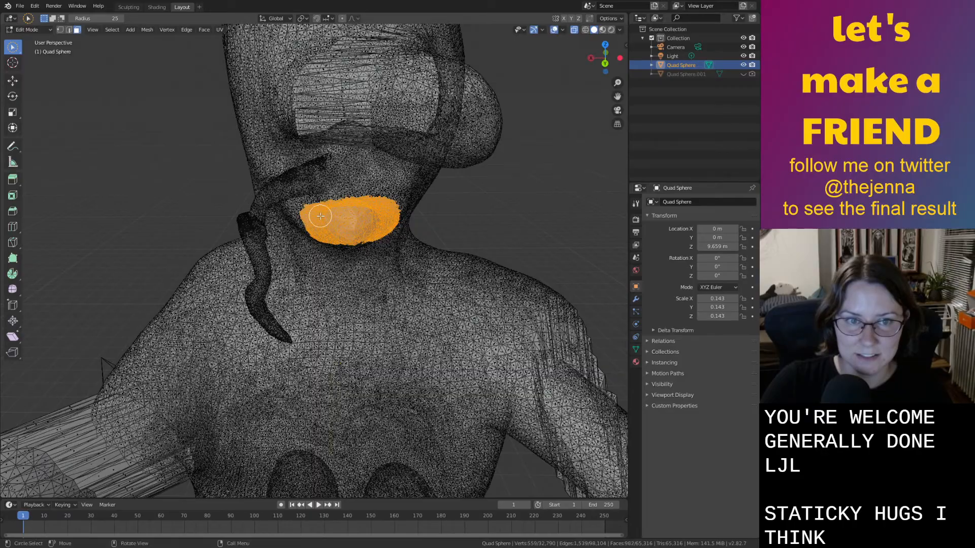
pyautogui.moveTo(320, 216); pyautogui.dragTo(323, 170, button='middle')
pyautogui.keyDown('shift'); pyautogui.moveTo(336, 92); pyautogui.dragTo(324, 165, button='middle'); pyautogui.keyUp('shift')
pyautogui.moveTo(310, 163); pyautogui.dragTo(323, 165)
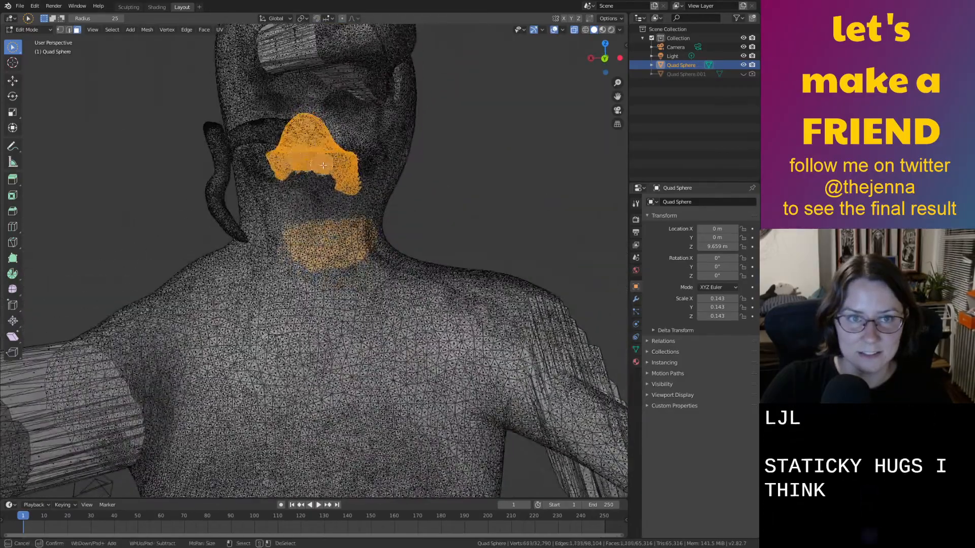
pyautogui.moveTo(323, 177); pyautogui.dragTo(339, 202, button='middle')
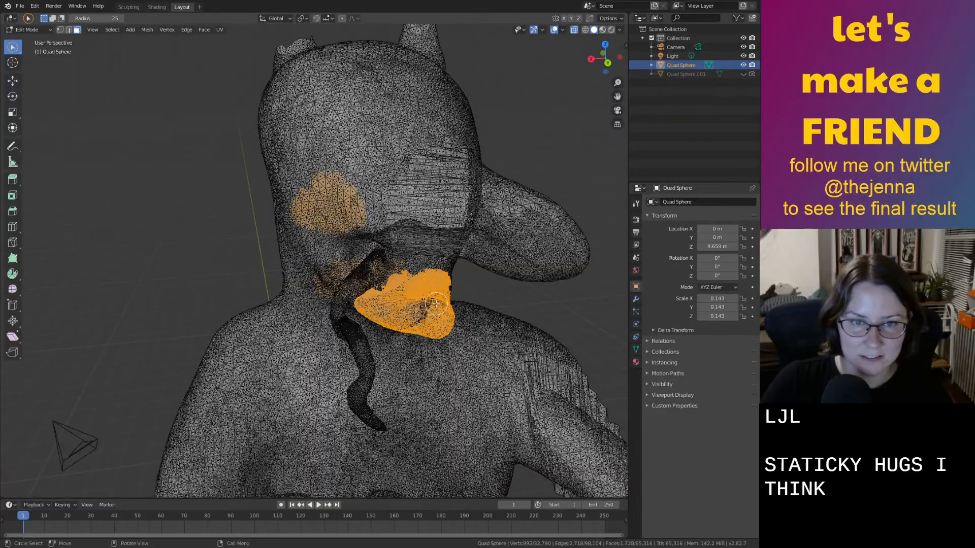
pyautogui.moveTo(436, 304); pyautogui.dragTo(310, 242, button='middle')
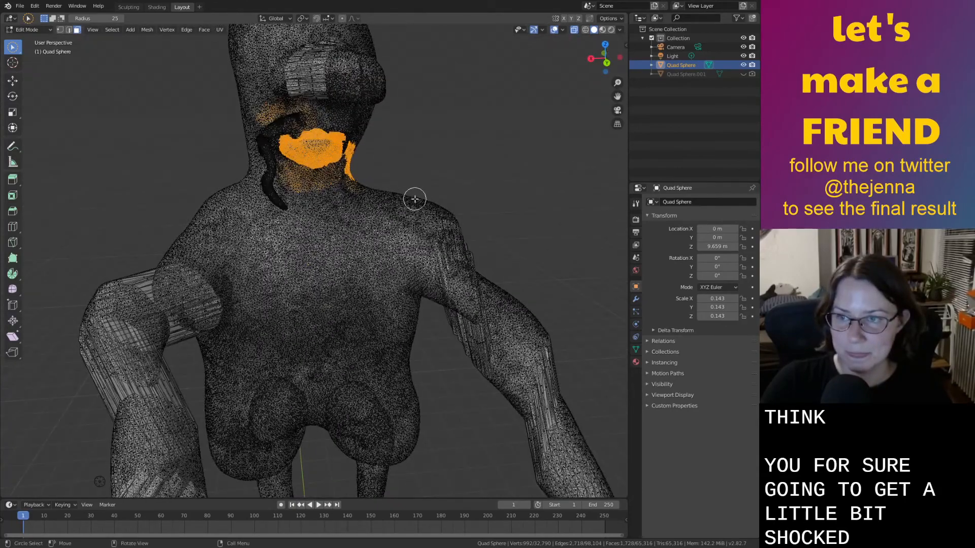
pyautogui.moveTo(415, 199); pyautogui.dragTo(442, 224, button='middle')
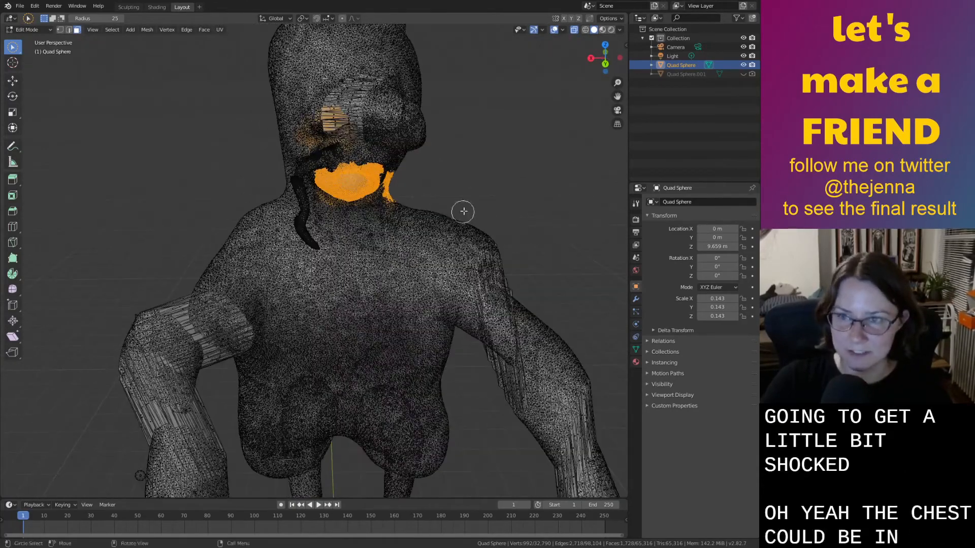
pyautogui.moveTo(496, 176); pyautogui.dragTo(383, 229, button='middle')
pyautogui.hotkey('alt', 'a')
pyautogui.hotkey('alt', 'a')
pyautogui.moveTo(464, 184); pyautogui.dragTo(457, 143, button='middle')
pyautogui.press('Escape')
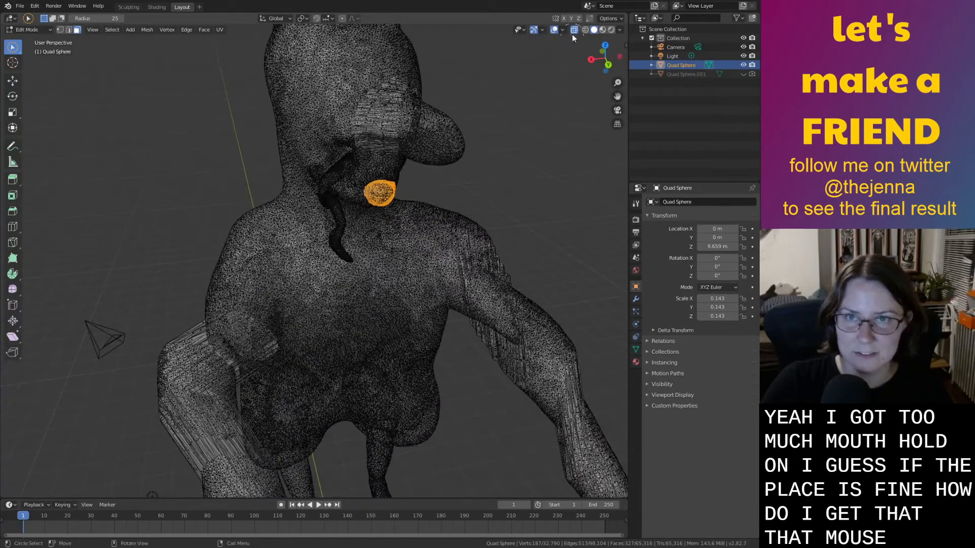
pyautogui.hotkey('alt', 'a')
# Turn off X-ray and circle-select the front and sides of the creature's lower jaw.
pyautogui.click(574, 32)
pyautogui.scroll(3, 424, 180)
pyautogui.moveTo(404, 139); pyautogui.dragTo(422, 133)
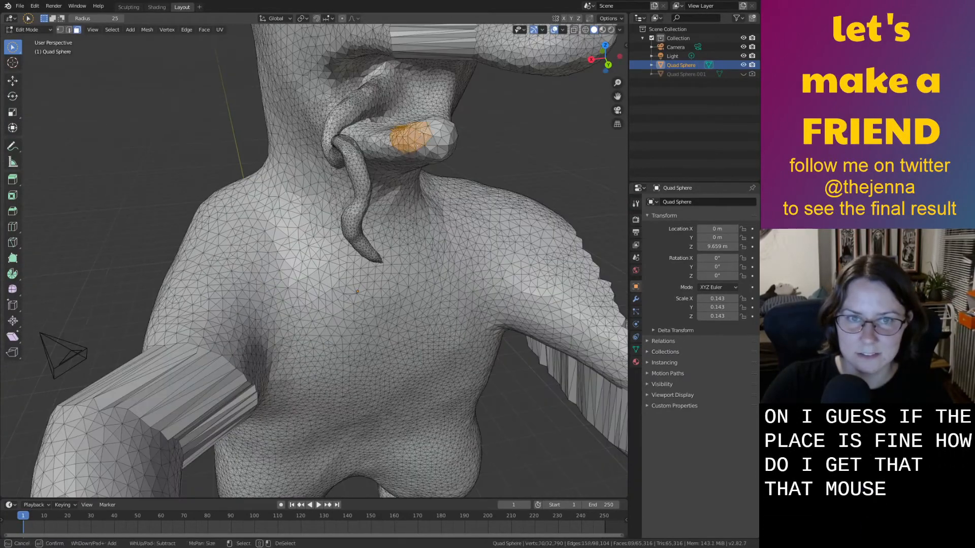
pyautogui.click(427, 147)
pyautogui.moveTo(427, 147); pyautogui.dragTo(397, 184, button='middle')
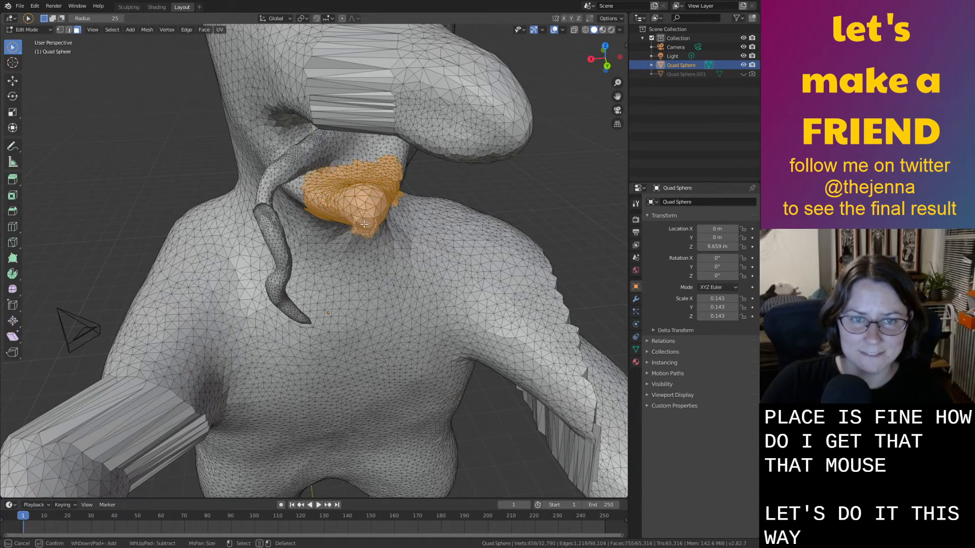
pyautogui.moveTo(326, 210); pyautogui.dragTo(312, 212)
pyautogui.moveTo(414, 211)
pyautogui.mouseDown(button='middle')
pyautogui.moveTo(397, 160)
pyautogui.moveTo(396, 168)
pyautogui.mouseUp(button='middle')
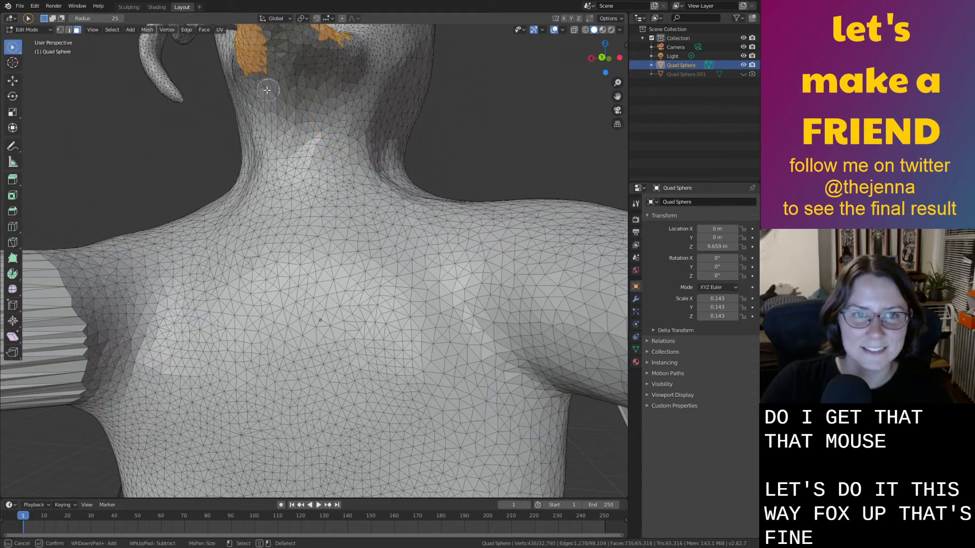
# Extend the selection over the underside and far side of the lower jaw, removing stray faces near the shoulder.
pyautogui.keyDown('shift'); pyautogui.moveTo(286, 91); pyautogui.dragTo(309, 129, button='middle'); pyautogui.keyUp('shift')
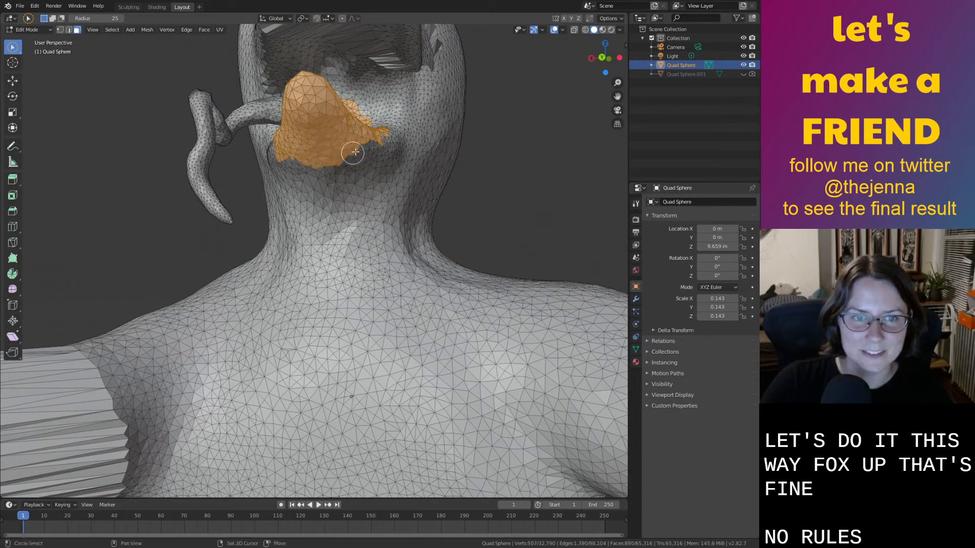
pyautogui.moveTo(355, 153); pyautogui.dragTo(312, 180, button='middle')
pyautogui.keyDown('shift'); pyautogui.moveTo(306, 181); pyautogui.dragTo(278, 162); pyautogui.keyUp('shift')
pyautogui.keyDown('ctrl'); pyautogui.click(458, 286); pyautogui.keyUp('ctrl')
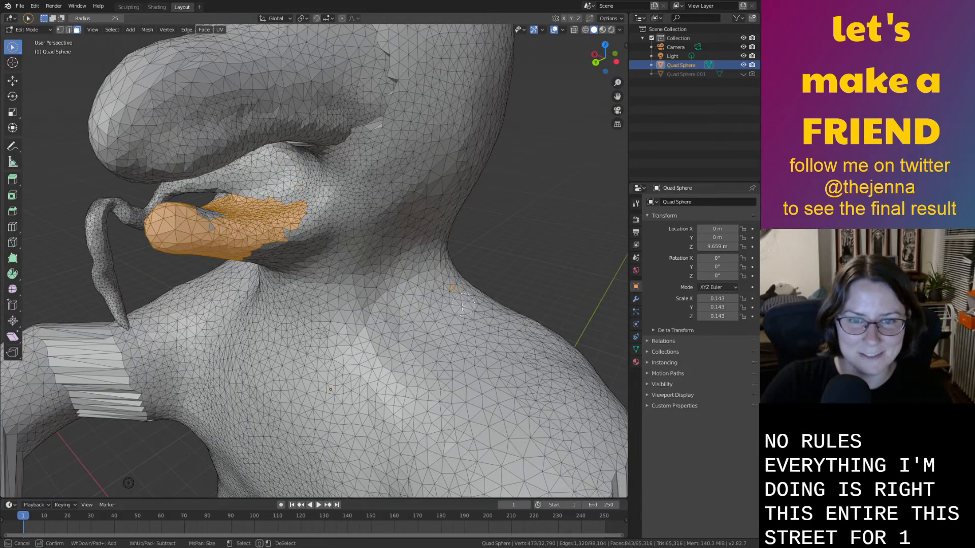
pyautogui.moveTo(458, 286); pyautogui.dragTo(380, 238, button='middle')
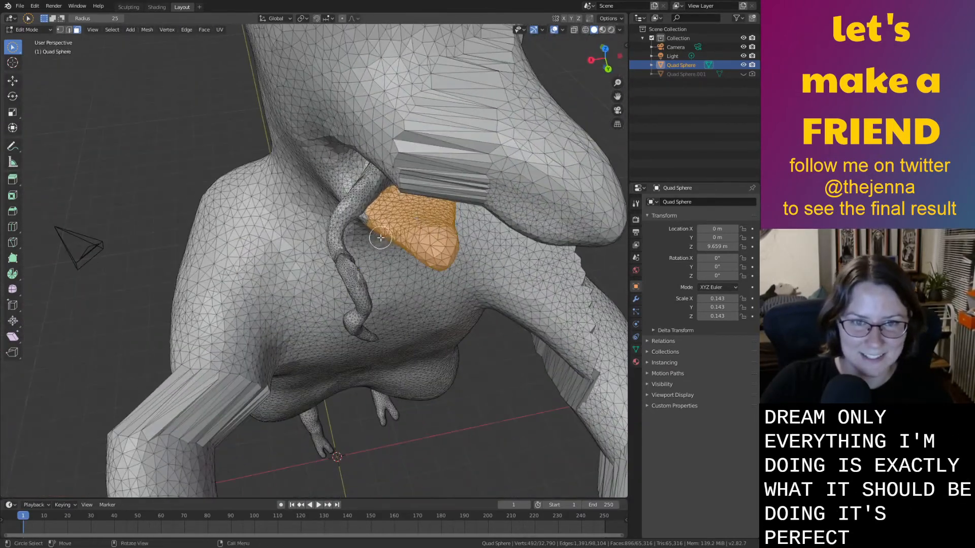
pyautogui.moveTo(444, 225); pyautogui.dragTo(450, 198, button='middle')
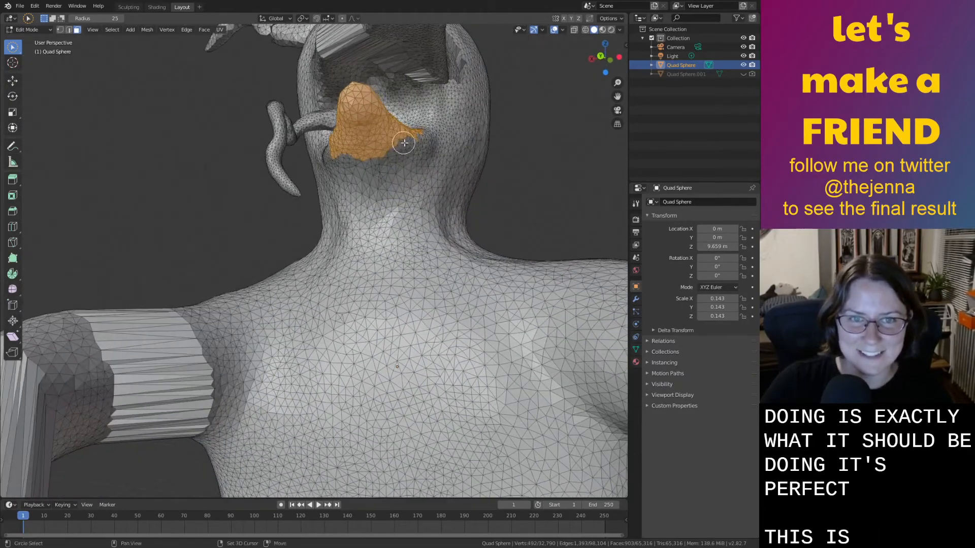
pyautogui.moveTo(404, 143); pyautogui.dragTo(351, 149)
pyautogui.moveTo(388, 154); pyautogui.dragTo(446, 222, button='middle')
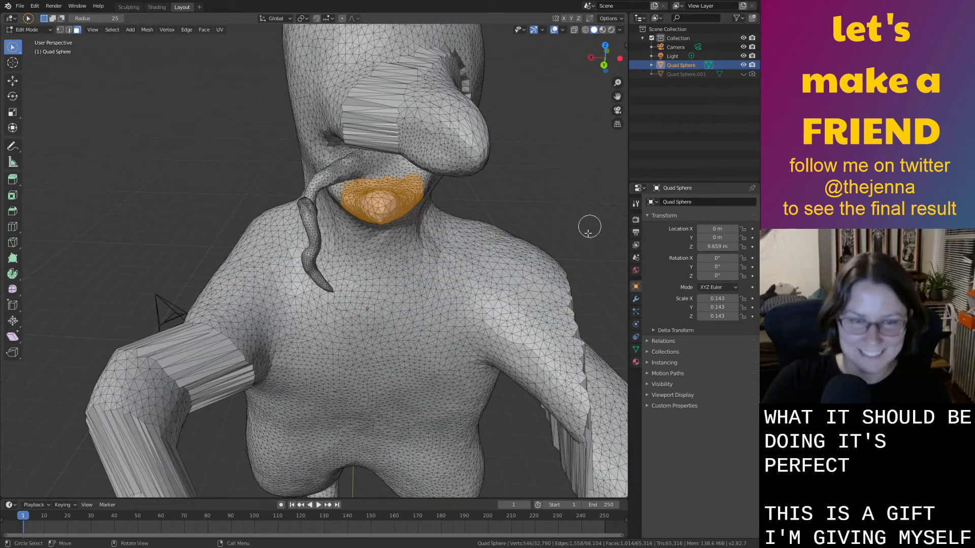
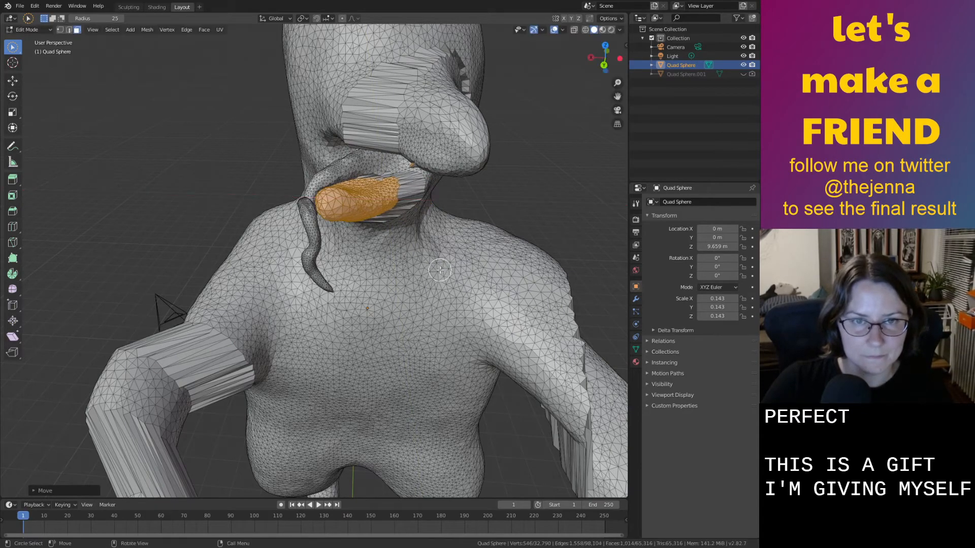
# Deselect the stray faces outside the lower jaw and rotate the jaw section about Z.
pyautogui.moveTo(439, 270); pyautogui.dragTo(402, 175, button='middle')
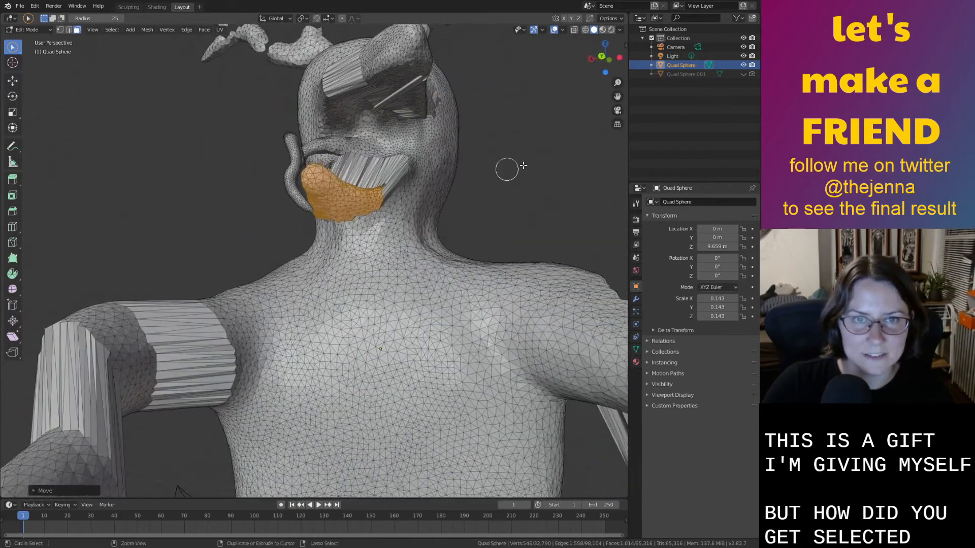
pyautogui.moveTo(512, 157); pyautogui.dragTo(374, 182, button='middle')
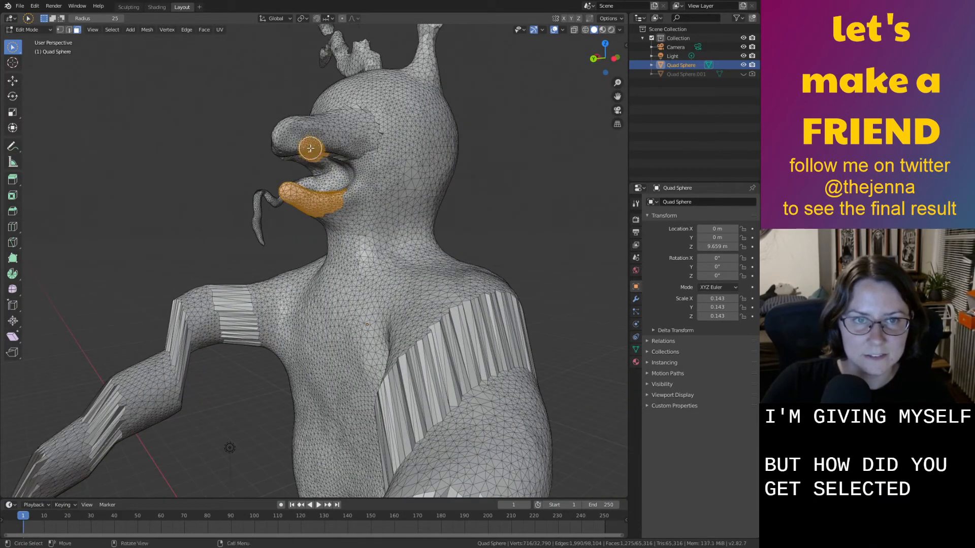
pyautogui.moveTo(342, 143); pyautogui.dragTo(554, 204, button='middle')
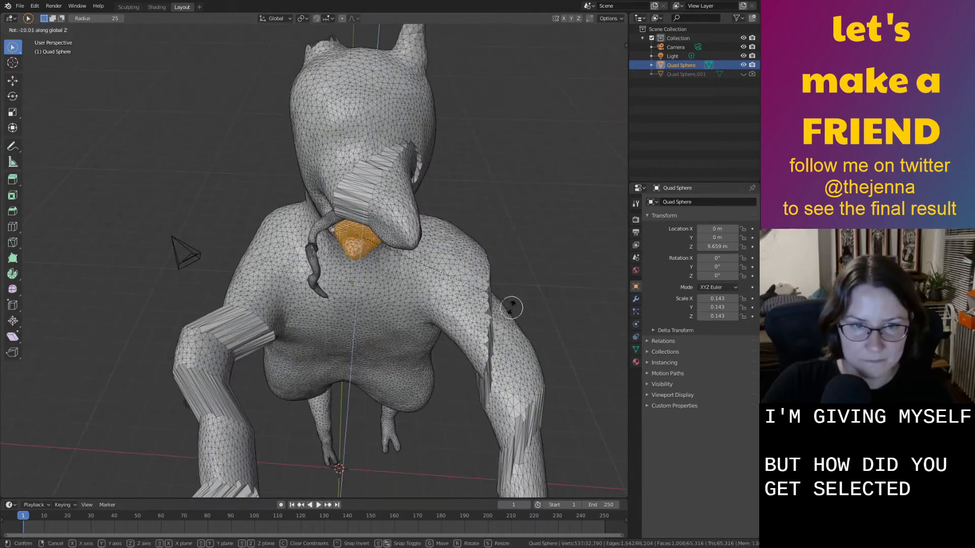
pyautogui.click(456, 236)
# Shift the selected lower-jaw section along X and scale it down.
pyautogui.moveTo(457, 236)
pyautogui.mouseDown(button='middle')
pyautogui.moveTo(468, 222)
pyautogui.moveTo(406, 219)
pyautogui.moveTo(454, 268)
pyautogui.moveTo(449, 246)
pyautogui.mouseUp(button='middle')
pyautogui.press('g')
pyautogui.press('x')
pyautogui.scroll(-1, 461, 257)
pyautogui.scroll(2, 460, 256)
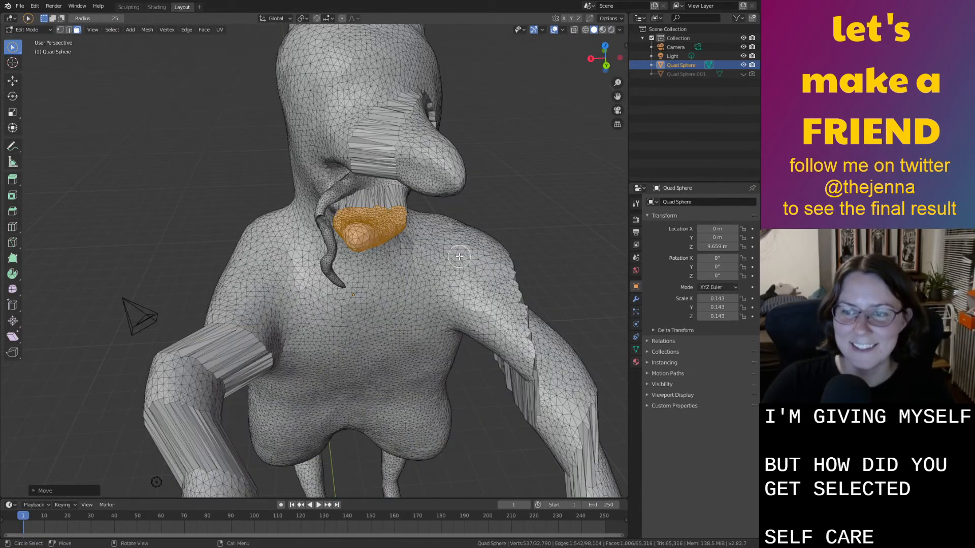
pyautogui.moveTo(485, 275); pyautogui.dragTo(510, 284, button='middle')
pyautogui.press('s')
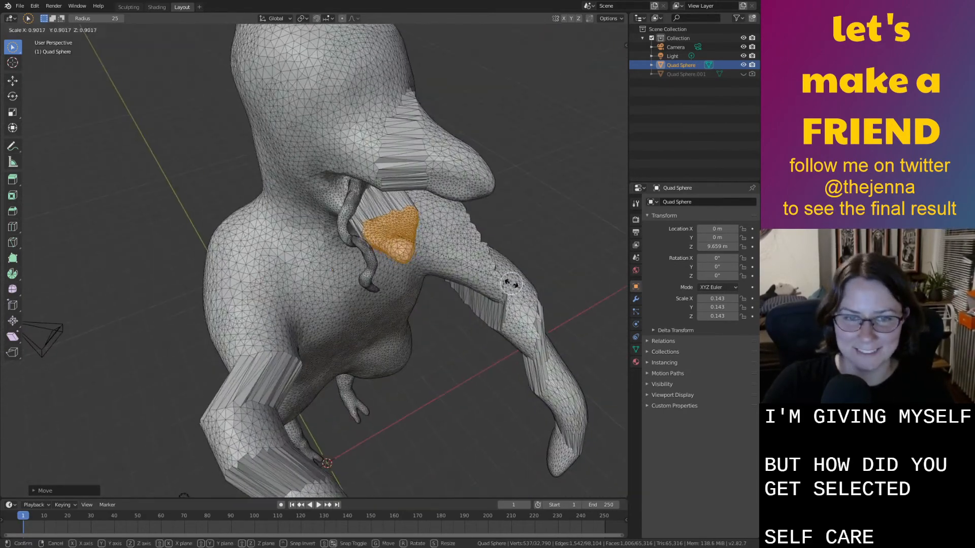
pyautogui.moveTo(459, 262); pyautogui.dragTo(427, 227, button='middle')
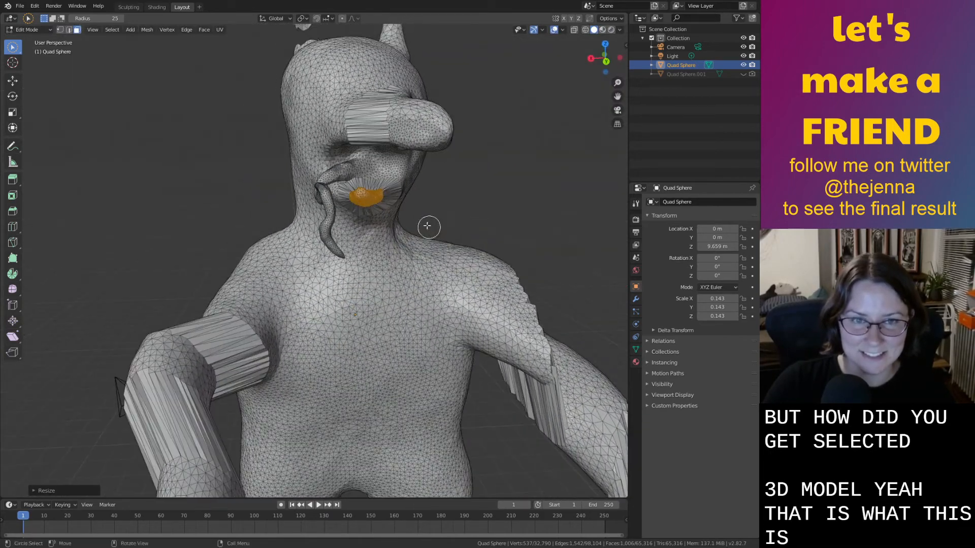
pyautogui.click(386, 214)
# Circle-select the creature's hanging tongue with X-ray on and undo the stray selection on the body.
pyautogui.press('Tab')
pyautogui.moveTo(511, 199)
pyautogui.mouseDown(button='middle')
pyautogui.moveTo(458, 193)
pyautogui.moveTo(452, 205)
pyautogui.moveTo(552, 233)
pyautogui.moveTo(519, 208)
pyautogui.mouseUp(button='middle')
pyautogui.moveTo(339, 234)
pyautogui.mouseDown(button='middle')
pyautogui.moveTo(369, 277)
pyautogui.moveTo(376, 257)
pyautogui.moveTo(367, 271)
pyautogui.moveTo(356, 195)
pyautogui.moveTo(319, 207)
pyautogui.mouseUp(button='middle')
pyautogui.press('Tab')
pyautogui.moveTo(274, 209)
pyautogui.mouseDown()
pyautogui.moveTo(269, 171)
pyautogui.moveTo(288, 176)
pyautogui.mouseUp()
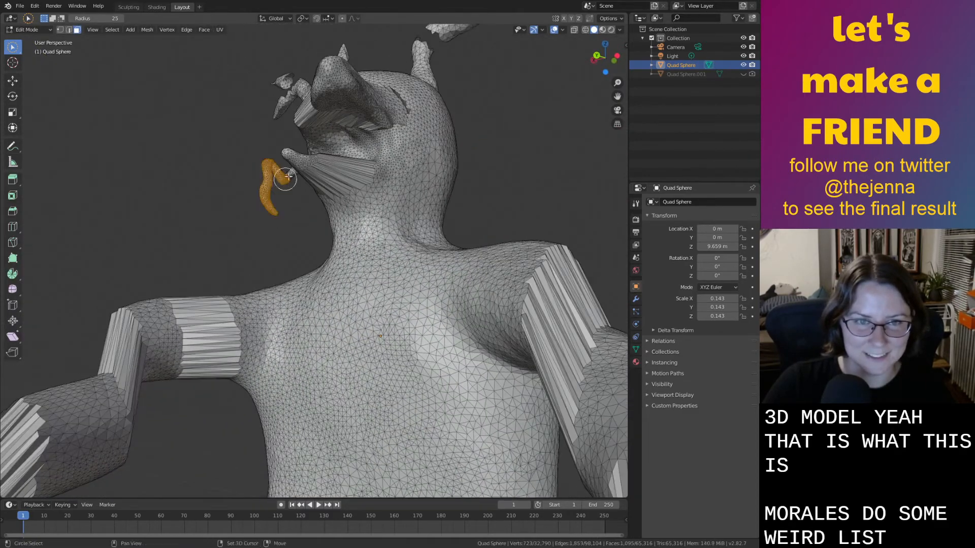
pyautogui.click(574, 31)
pyautogui.moveTo(282, 195); pyautogui.dragTo(256, 200, button='middle')
pyautogui.moveTo(255, 201)
pyautogui.mouseDown()
pyautogui.moveTo(257, 184)
pyautogui.moveTo(276, 184)
pyautogui.mouseUp()
pyautogui.moveTo(276, 184)
pyautogui.mouseDown(button='middle')
pyautogui.moveTo(298, 202)
pyautogui.moveTo(308, 256)
pyautogui.mouseUp(button='middle')
pyautogui.moveTo(299, 238); pyautogui.dragTo(300, 240)
pyautogui.moveTo(299, 239); pyautogui.dragTo(452, 209, button='middle')
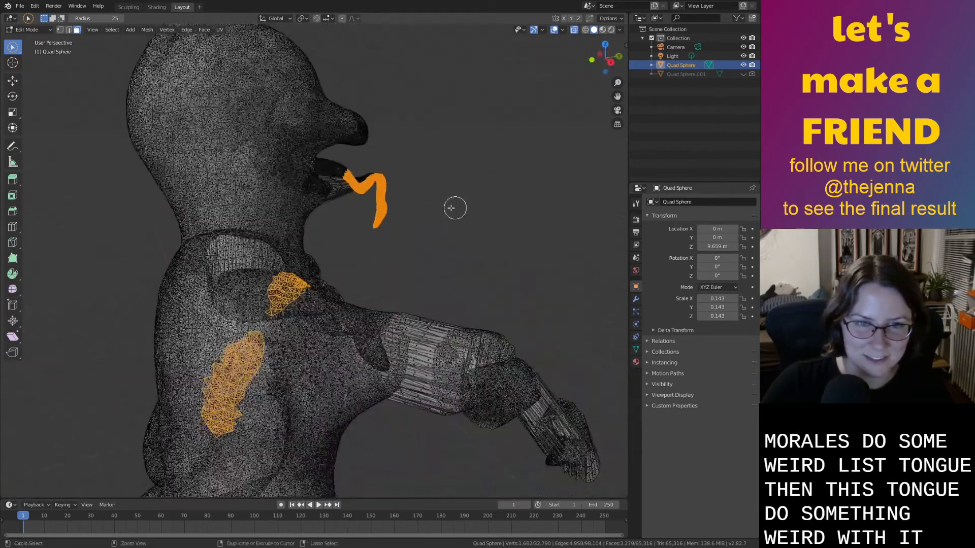
pyautogui.hotkey('ctrl', 'z')
# Extend the tongue selection toward its root inside the mouth from both sides, and turn X-ray off.
pyautogui.scroll(4, 370, 200)
pyautogui.moveTo(370, 200)
pyautogui.mouseDown(button='middle')
pyautogui.moveTo(380, 160)
pyautogui.moveTo(367, 167)
pyautogui.moveTo(370, 193)
pyautogui.moveTo(438, 95)
pyautogui.moveTo(379, 309)
pyautogui.moveTo(397, 283)
pyautogui.moveTo(381, 235)
pyautogui.mouseUp(button='middle')
pyautogui.scroll(4, 365, 168)
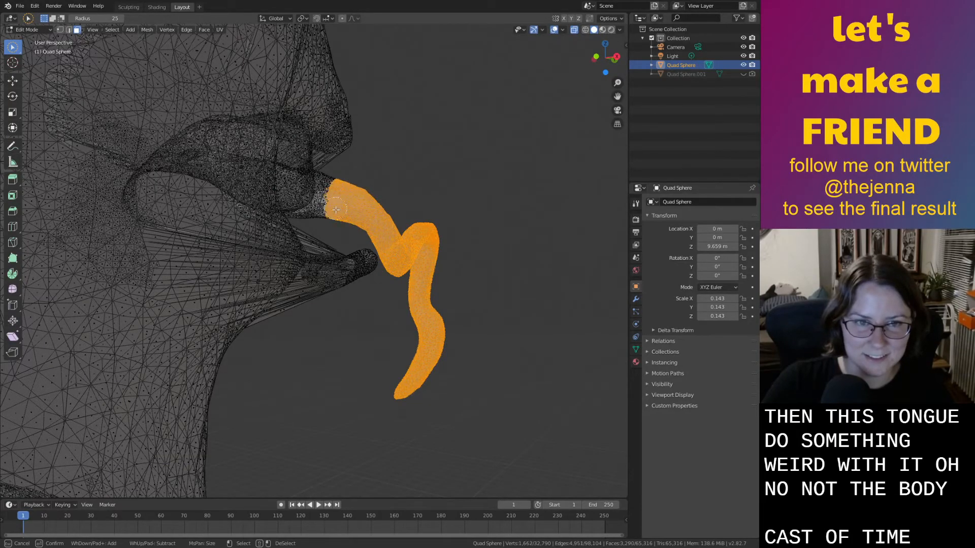
pyautogui.moveTo(332, 187); pyautogui.dragTo(294, 231, button='middle')
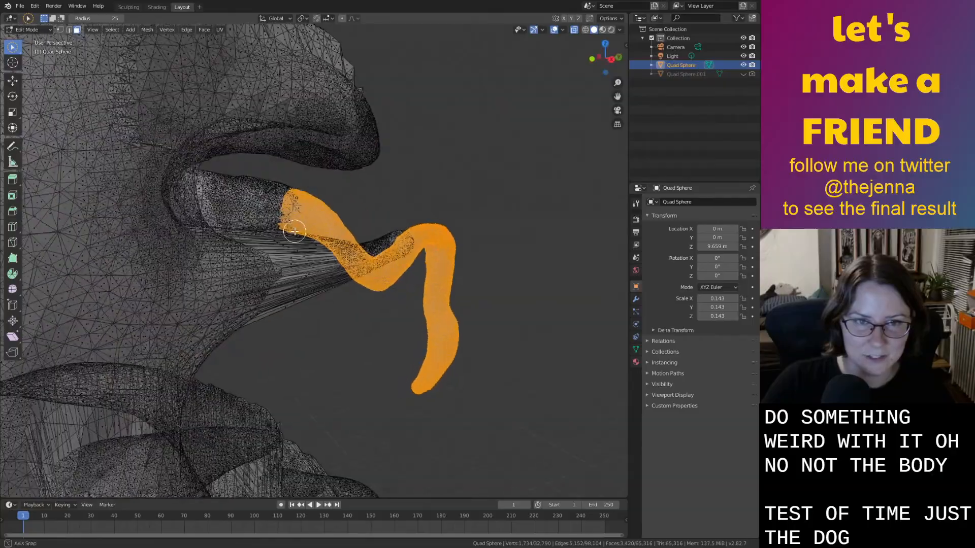
pyautogui.moveTo(371, 164); pyautogui.dragTo(188, 173, button='middle')
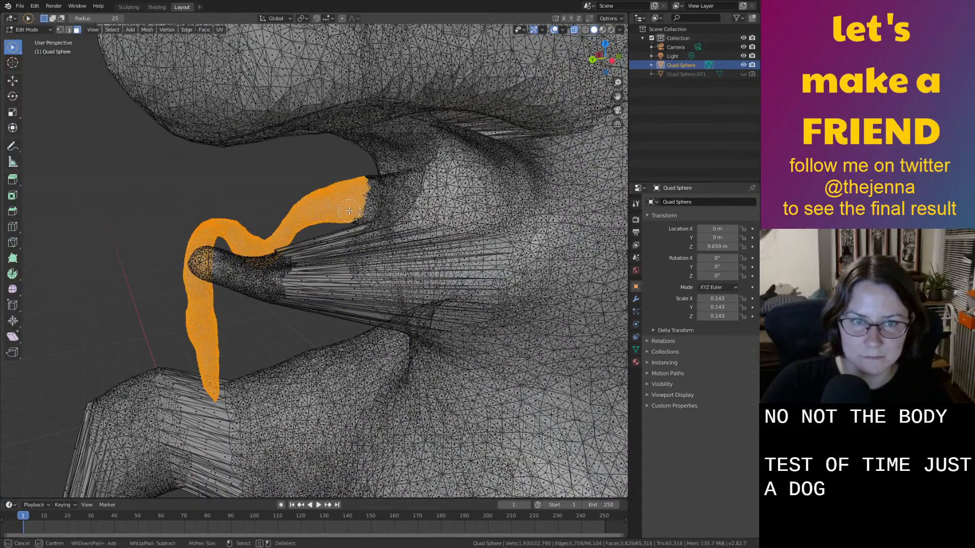
pyautogui.moveTo(343, 200); pyautogui.dragTo(468, 263, button='middle')
pyautogui.press('Tab')
pyautogui.press('Tab')
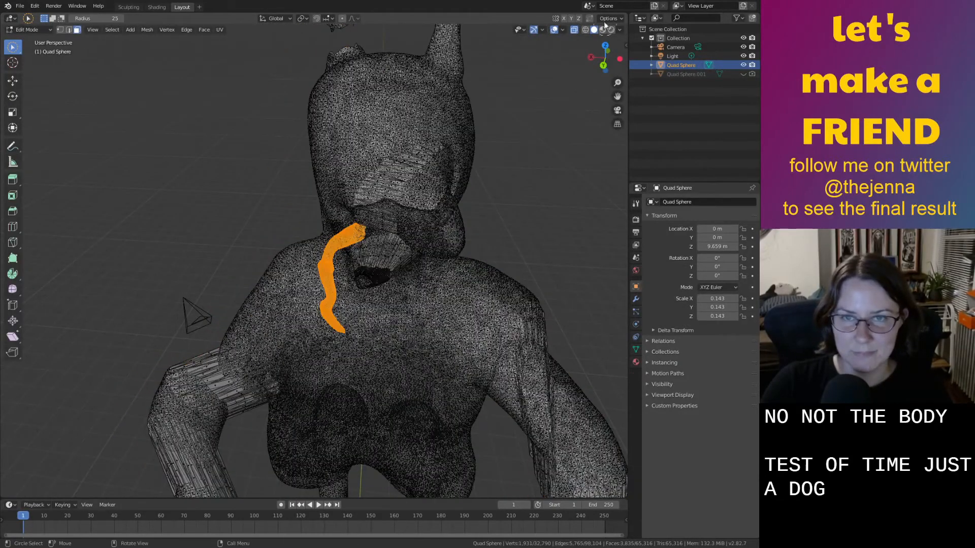
pyautogui.click(573, 31)
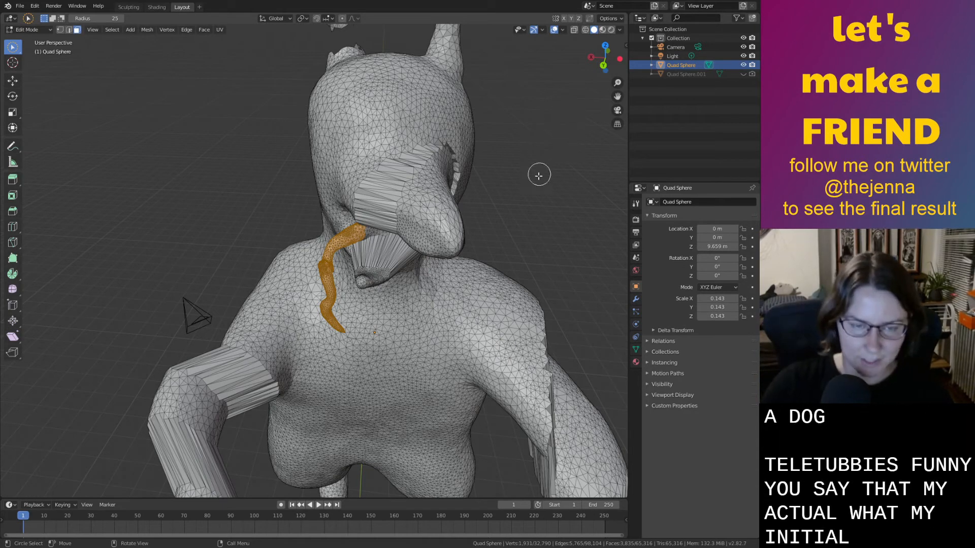
# Move the selected tongue about 0.144 m along X and about 0.211 m along Y.
pyautogui.moveTo(479, 293); pyautogui.dragTo(492, 293, button='middle')
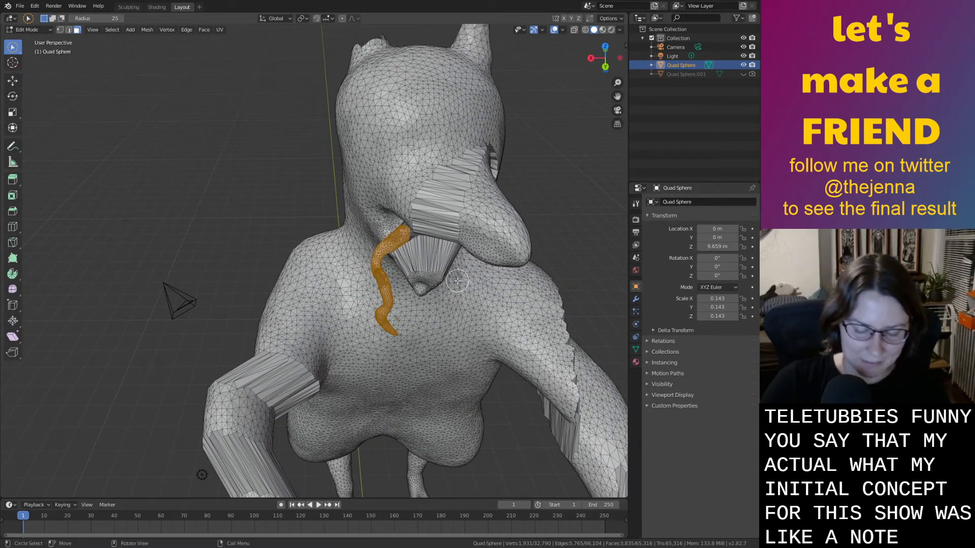
pyautogui.press('g')
pyautogui.press('y')
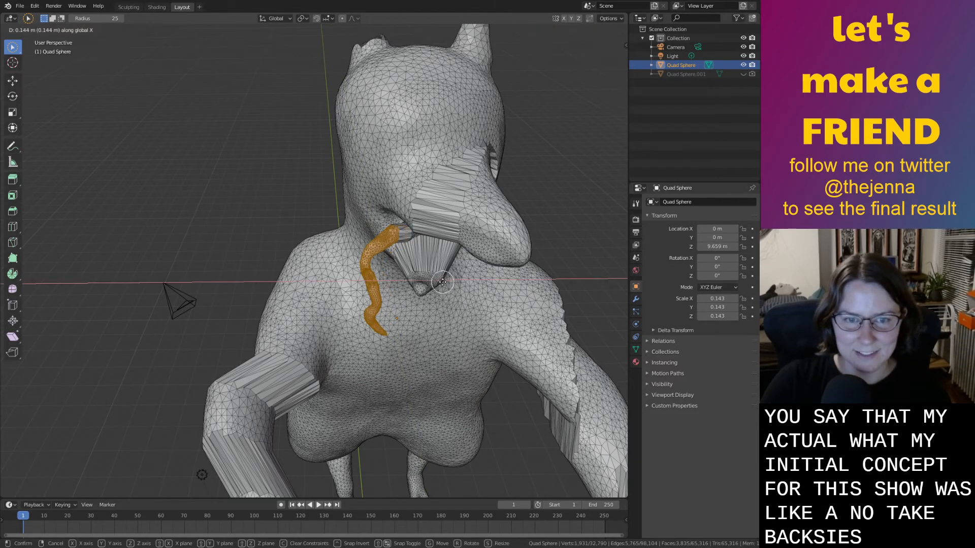
pyautogui.click(442, 283)
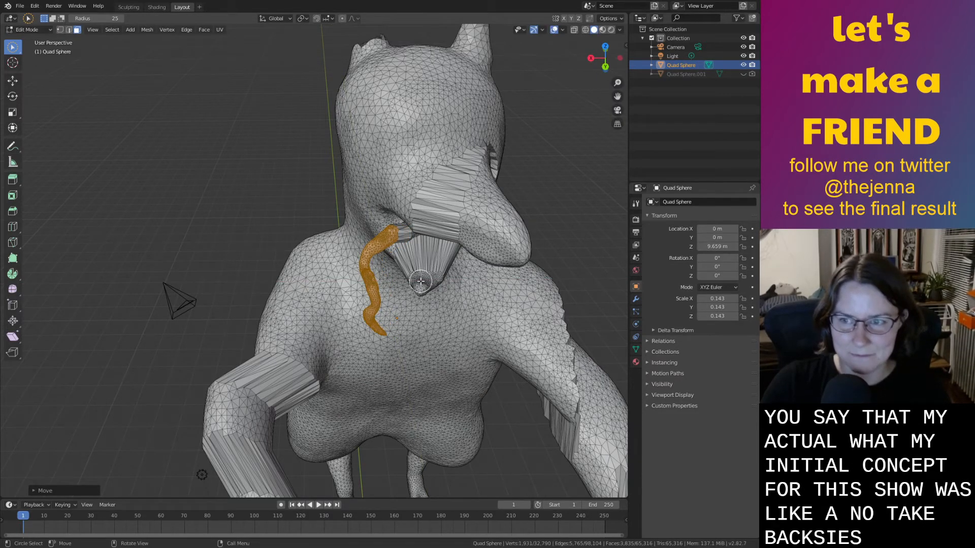
pyautogui.press('g')
pyautogui.press('y')
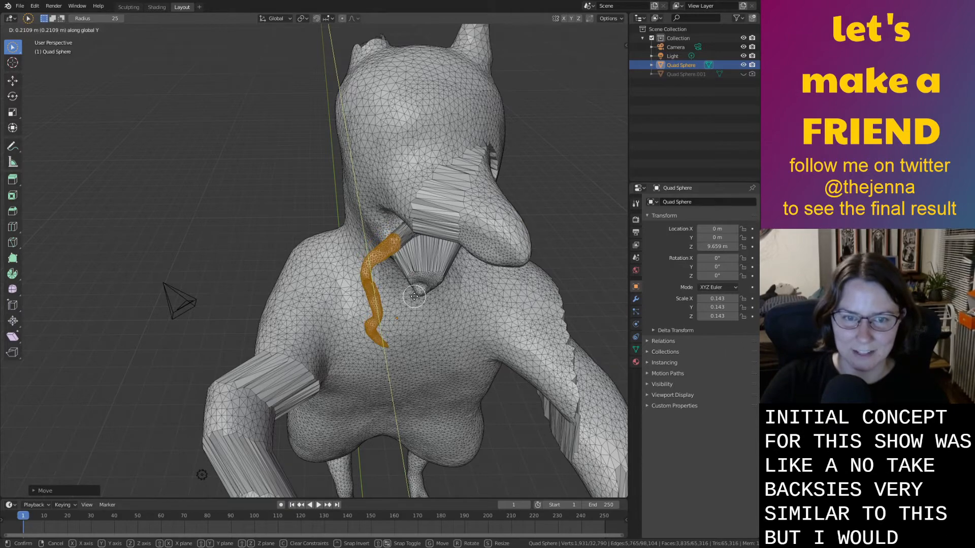
pyautogui.click(413, 297)
# Deselect a short segment at the root end of the tongue selection and move the remaining tongue sideways, away from the mouth.
pyautogui.moveTo(390, 265); pyautogui.dragTo(311, 313, button='middle')
pyautogui.keyDown('ctrl'); pyautogui.moveTo(311, 314); pyautogui.dragTo(310, 305, button='middle'); pyautogui.keyUp('ctrl')
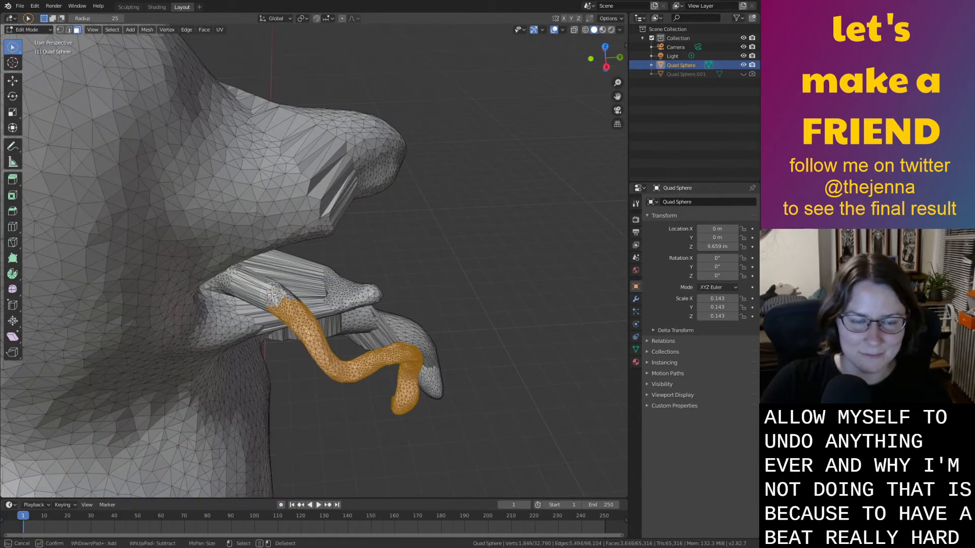
pyautogui.keyDown('ctrl'); pyautogui.moveTo(275, 294); pyautogui.dragTo(277, 296); pyautogui.keyUp('ctrl')
pyautogui.moveTo(274, 299); pyautogui.dragTo(330, 226, button='middle')
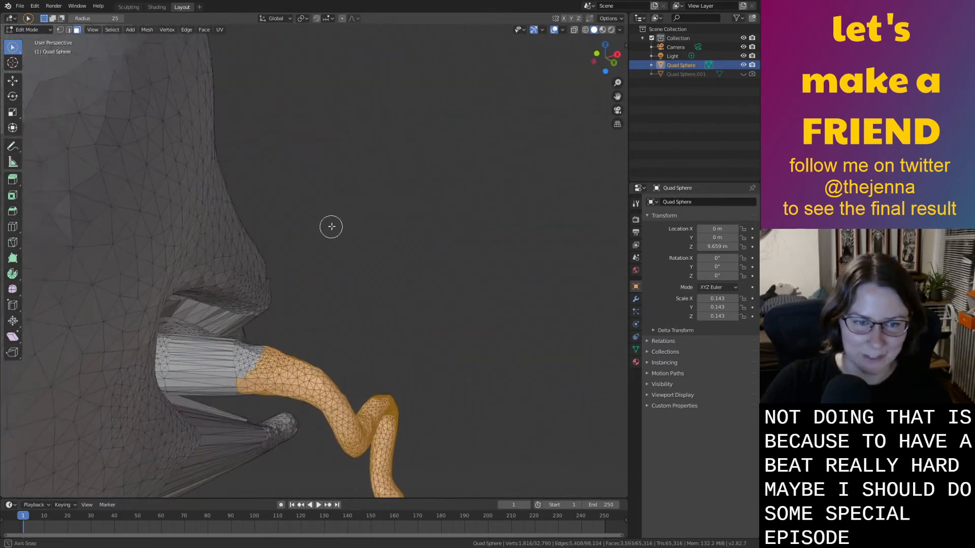
pyautogui.keyDown('ctrl'); pyautogui.moveTo(239, 348); pyautogui.dragTo(244, 399); pyautogui.keyUp('ctrl')
pyautogui.moveTo(249, 352); pyautogui.dragTo(258, 301, button='middle')
pyautogui.moveTo(338, 286); pyautogui.dragTo(175, 410, button='middle')
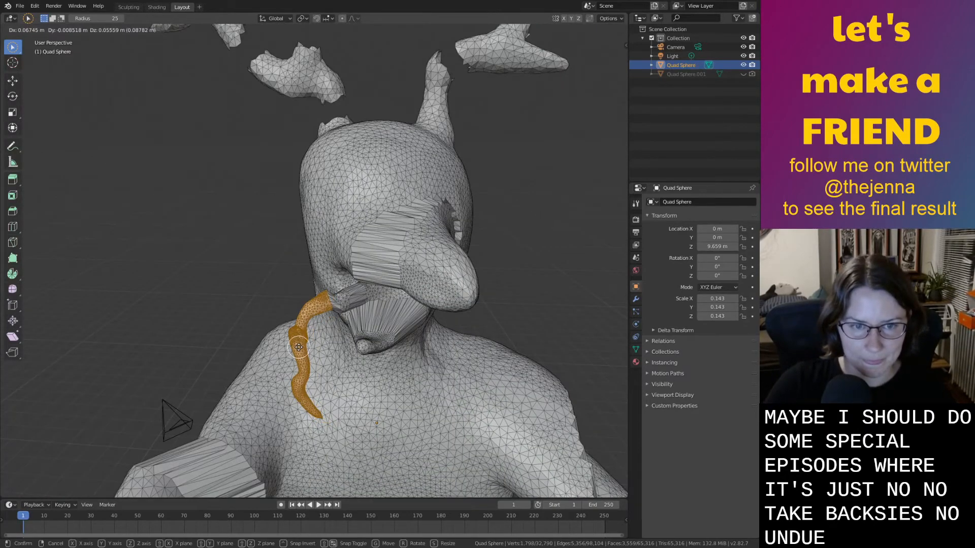
# Deselect the next short tongue segment and move the remaining length farther out and down over the shoulder.
pyautogui.moveTo(284, 330); pyautogui.dragTo(254, 320, button='middle')
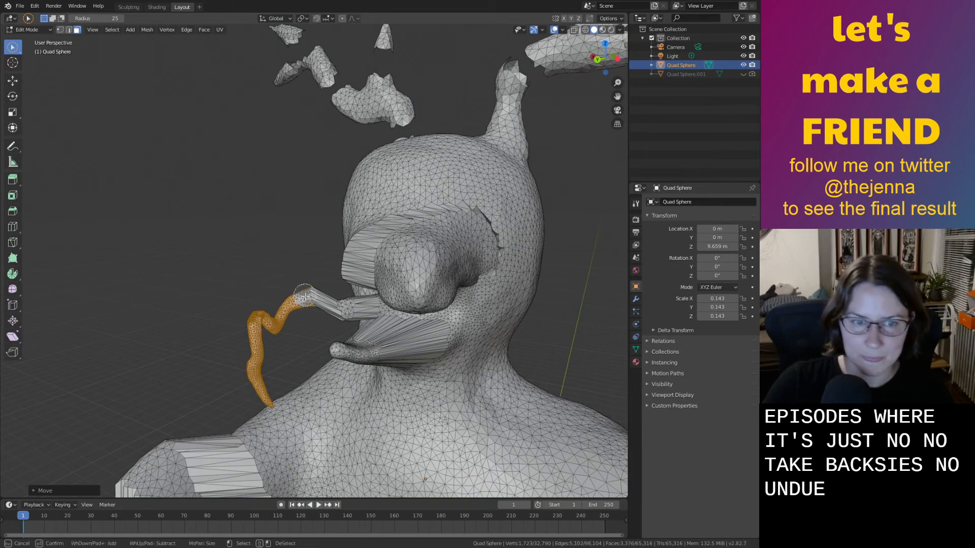
pyautogui.moveTo(305, 287); pyautogui.dragTo(328, 288, button='middle')
pyautogui.keyDown('ctrl'); pyautogui.moveTo(326, 290); pyautogui.dragTo(320, 300); pyautogui.keyUp('ctrl')
pyautogui.moveTo(315, 285); pyautogui.dragTo(358, 222, button='middle')
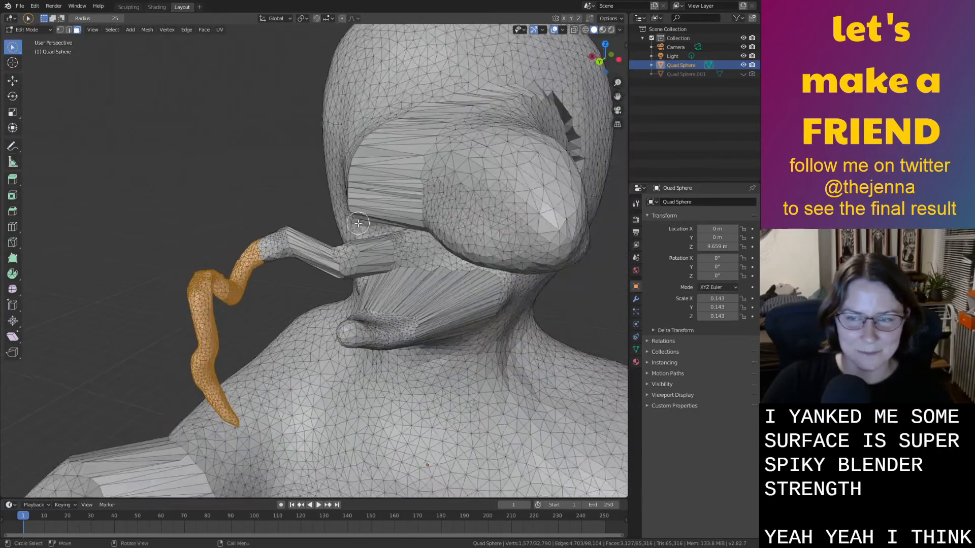
pyautogui.scroll(-2, 357, 223)
pyautogui.moveTo(325, 251)
pyautogui.mouseDown(button='middle')
pyautogui.moveTo(339, 254)
pyautogui.moveTo(328, 260)
pyautogui.mouseUp(button='middle')
pyautogui.press('g')
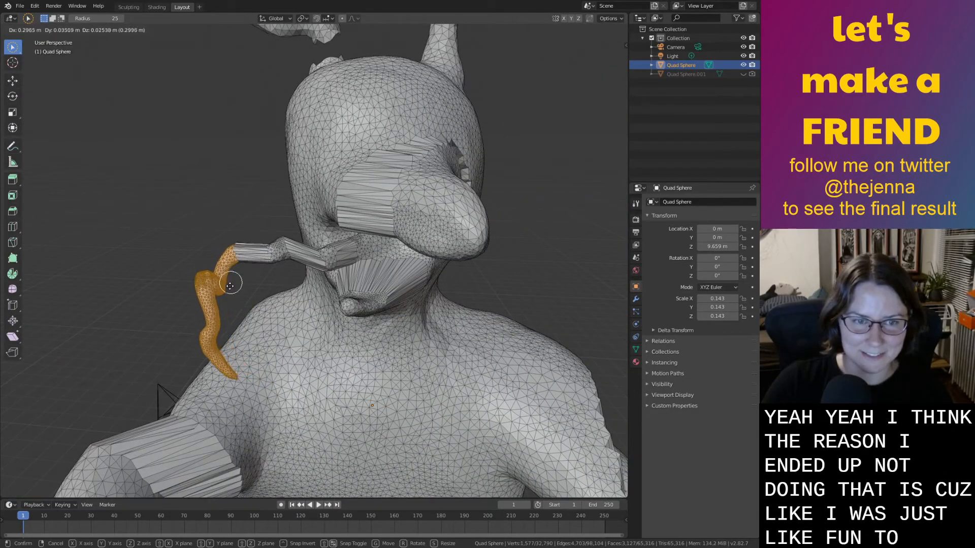
pyautogui.click(256, 309)
# Remove another short ring of tongue faces from the selection and offset the rest by about 0.34 m.
pyautogui.scroll(2, 253, 310)
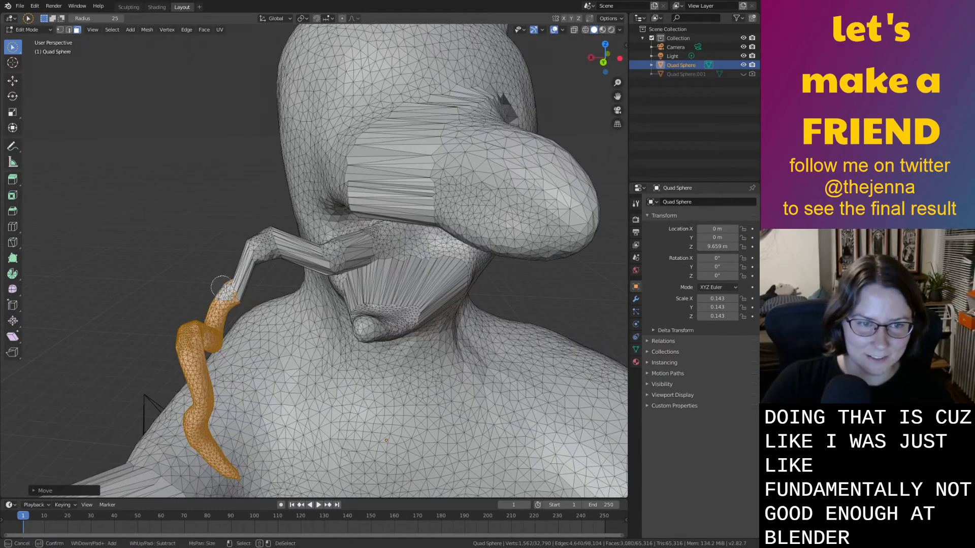
pyautogui.moveTo(235, 295); pyautogui.dragTo(383, 279, button='middle')
pyautogui.keyDown('ctrl'); pyautogui.moveTo(350, 288); pyautogui.dragTo(355, 304); pyautogui.keyUp('ctrl')
pyautogui.moveTo(355, 304); pyautogui.dragTo(398, 233, button='middle')
pyautogui.moveTo(376, 278); pyautogui.dragTo(369, 159, button='middle')
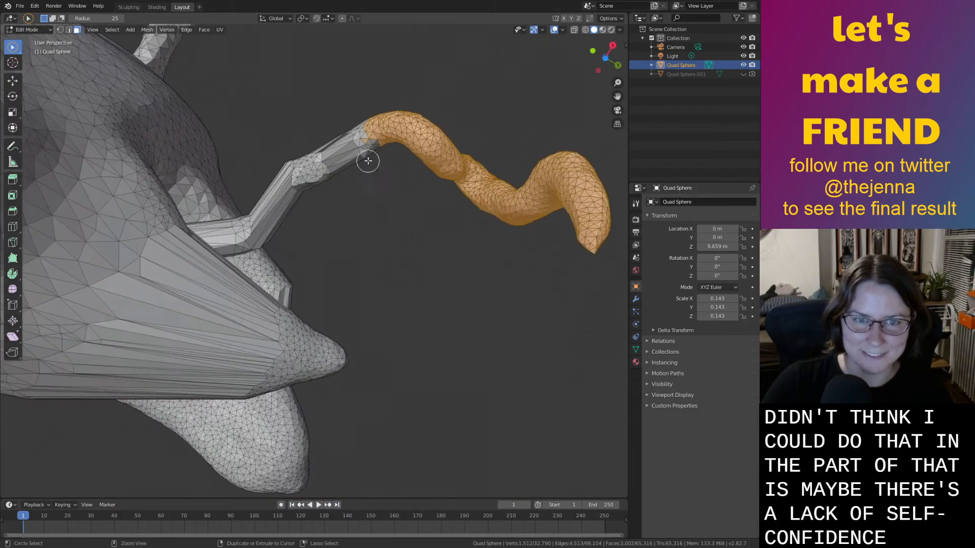
pyautogui.keyDown('ctrl'); pyautogui.moveTo(359, 161); pyautogui.dragTo(361, 158); pyautogui.keyUp('ctrl')
pyautogui.moveTo(361, 159); pyautogui.dragTo(431, 273, button='middle')
pyautogui.press('g')
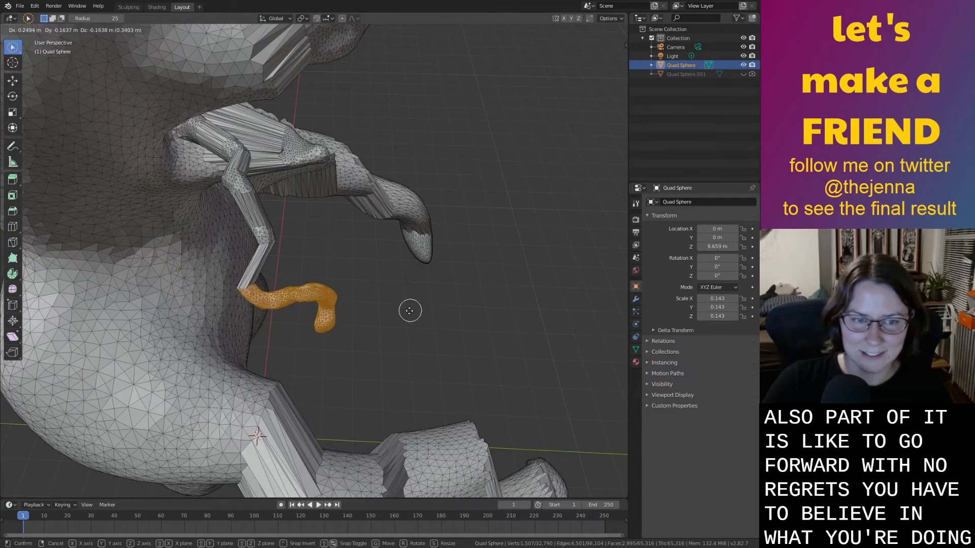
pyautogui.click(409, 311)
# Deselect the stretch of tongue before its next bend, clearing leftover faces on all sides.
pyautogui.moveTo(409, 311); pyautogui.dragTo(455, 265, button='middle')
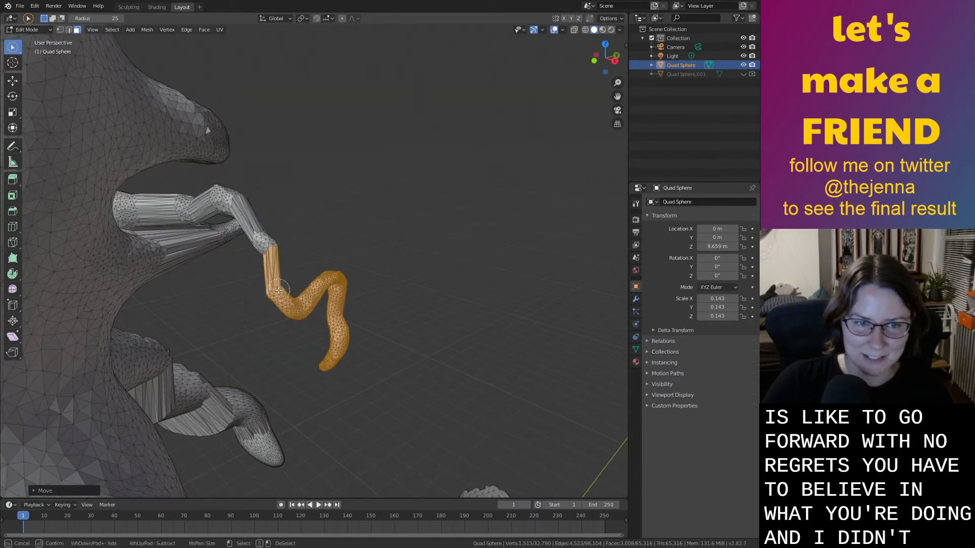
pyautogui.moveTo(282, 286)
pyautogui.keyDown('ctrl'); pyautogui.mouseDown()
pyautogui.moveTo(276, 261)
pyautogui.moveTo(285, 314)
pyautogui.moveTo(279, 283)
pyautogui.mouseUp(); pyautogui.keyUp('ctrl')
pyautogui.moveTo(279, 283); pyautogui.dragTo(65, 285, button='middle')
pyautogui.keyDown('ctrl'); pyautogui.moveTo(349, 253); pyautogui.dragTo(370, 279); pyautogui.keyUp('ctrl')
pyautogui.moveTo(370, 279); pyautogui.dragTo(395, 321, button='middle')
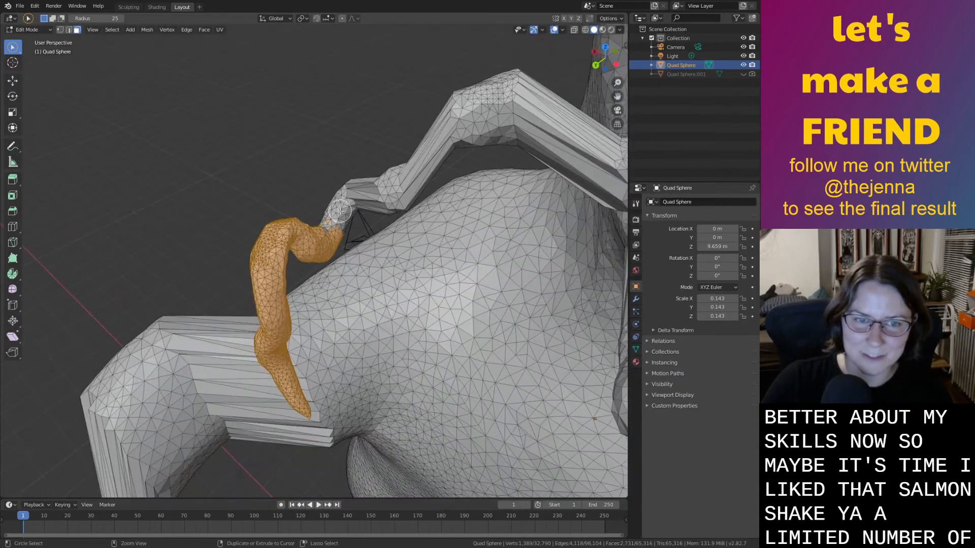
pyautogui.keyDown('ctrl'); pyautogui.moveTo(339, 223); pyautogui.dragTo(346, 220); pyautogui.keyUp('ctrl')
pyautogui.moveTo(357, 232); pyautogui.dragTo(218, 147, button='middle')
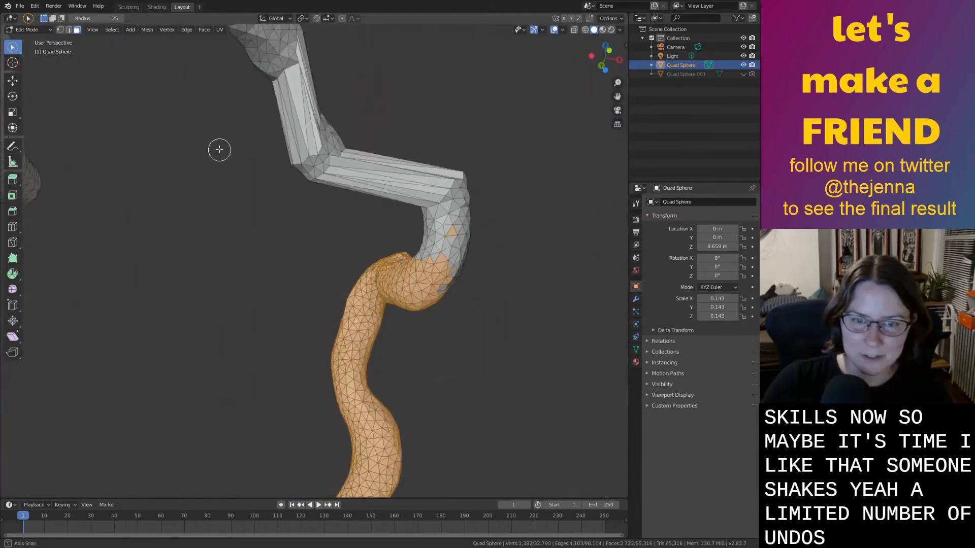
pyautogui.keyDown('ctrl'); pyautogui.moveTo(440, 237); pyautogui.dragTo(441, 238); pyautogui.keyUp('ctrl')
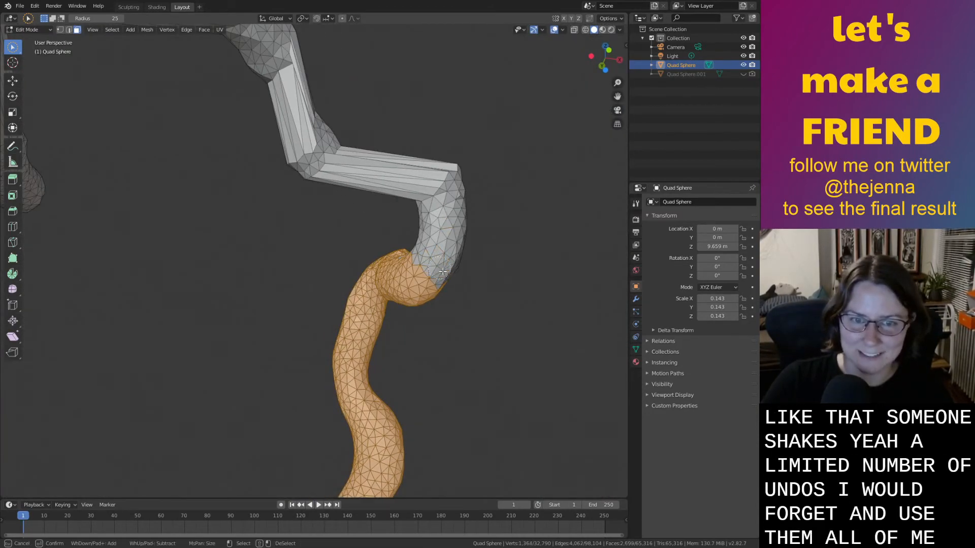
pyautogui.keyDown('ctrl'); pyautogui.moveTo(451, 273); pyautogui.dragTo(465, 291); pyautogui.keyUp('ctrl')
# Lower the selected tongue section along Z and nudge it slightly forward, away from the body.
pyautogui.moveTo(465, 292); pyautogui.dragTo(399, 321, button='middle')
pyautogui.press('g')
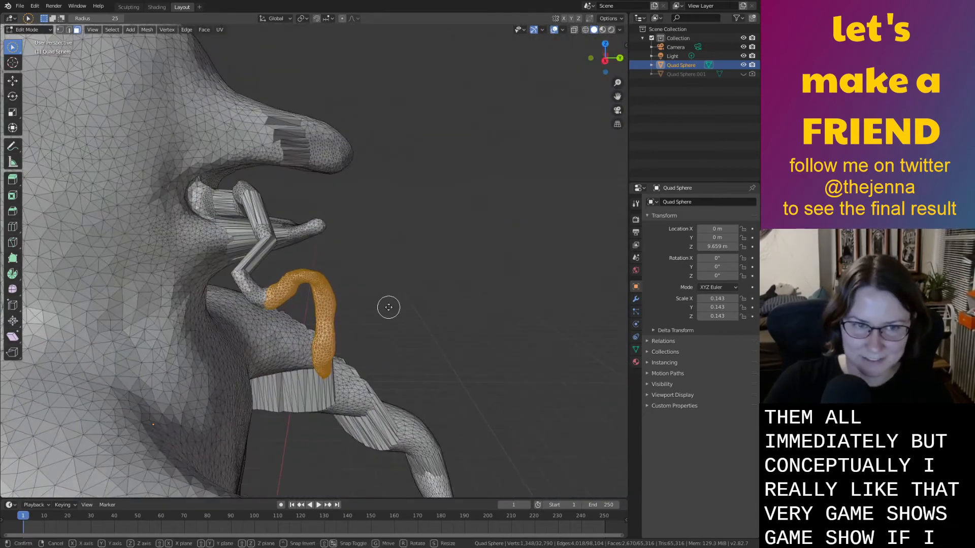
pyautogui.press('z')
pyautogui.click(413, 330)
pyautogui.press('g')
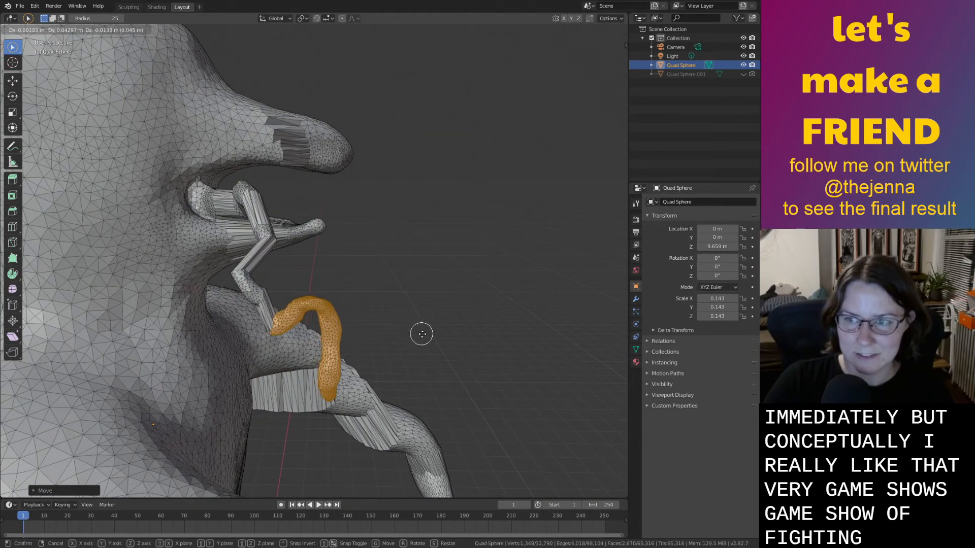
pyautogui.click(426, 337)
# Deselect the upper curve of the tongue section from several angles, keeping only the hanging end selected.
pyautogui.moveTo(427, 337); pyautogui.dragTo(452, 303, button='middle')
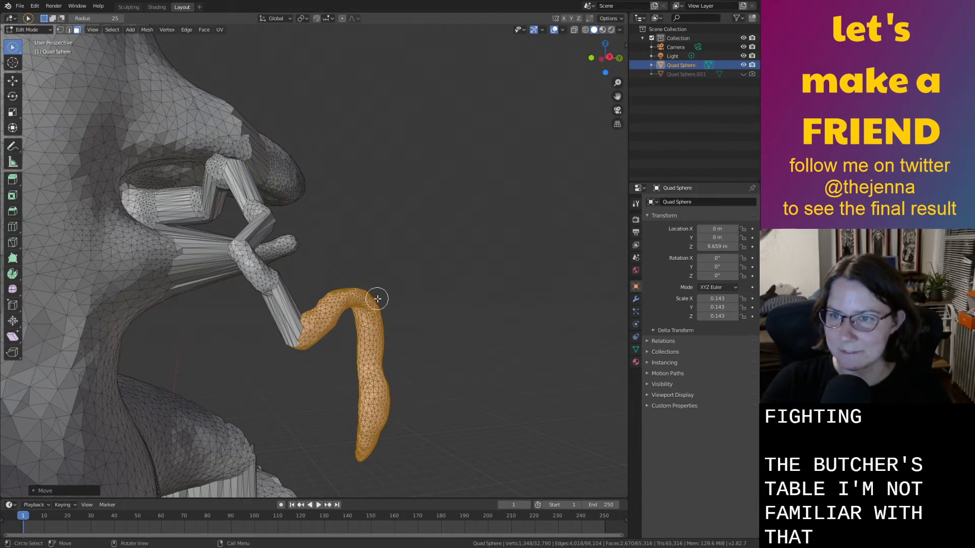
pyautogui.moveTo(305, 309)
pyautogui.keyDown('ctrl'); pyautogui.mouseDown()
pyautogui.moveTo(301, 350)
pyautogui.moveTo(288, 341)
pyautogui.mouseUp(); pyautogui.keyUp('ctrl')
pyautogui.moveTo(305, 352)
pyautogui.keyDown('ctrl'); pyautogui.mouseDown(button='middle')
pyautogui.moveTo(282, 284)
pyautogui.moveTo(305, 349)
pyautogui.mouseUp(button='middle'); pyautogui.keyUp('ctrl')
pyautogui.moveTo(305, 349); pyautogui.dragTo(306, 314, button='middle')
pyautogui.keyDown('ctrl'); pyautogui.moveTo(300, 308); pyautogui.dragTo(298, 305); pyautogui.keyUp('ctrl')
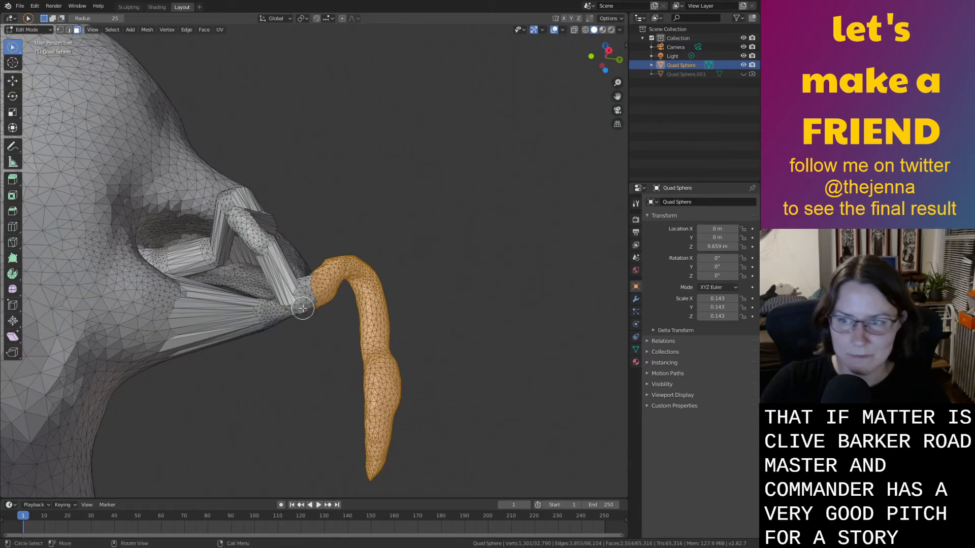
pyautogui.moveTo(303, 309); pyautogui.dragTo(260, 332, button='middle')
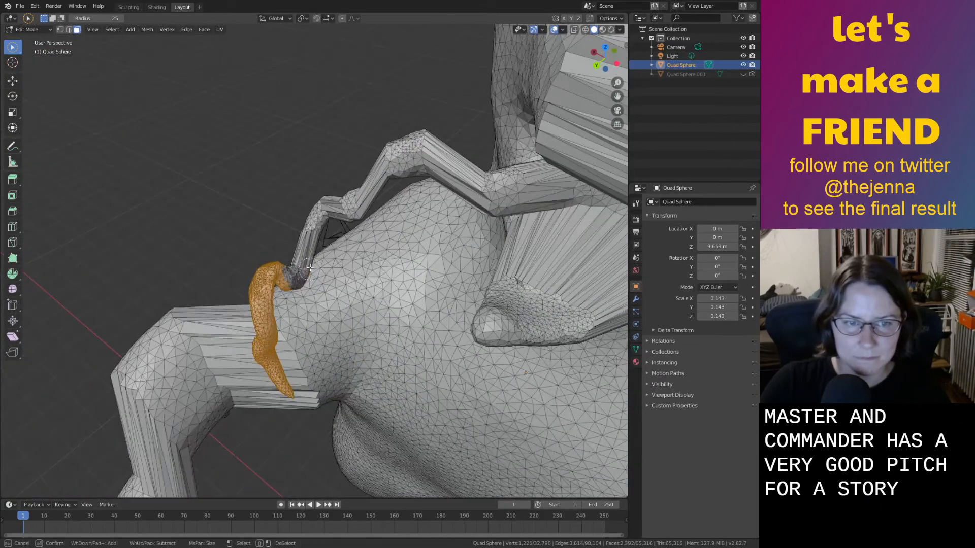
pyautogui.keyDown('ctrl'); pyautogui.moveTo(291, 266); pyautogui.dragTo(300, 262); pyautogui.keyUp('ctrl')
pyautogui.moveTo(300, 262); pyautogui.dragTo(361, 288, button='middle')
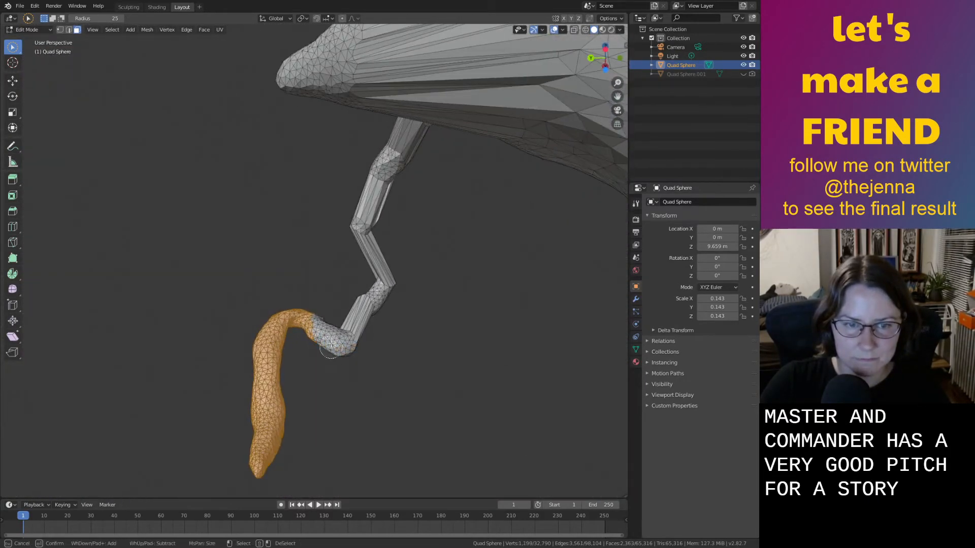
pyautogui.moveTo(331, 344); pyautogui.dragTo(501, 355, button='middle')
pyautogui.moveTo(281, 340); pyautogui.dragTo(240, 371, button='middle')
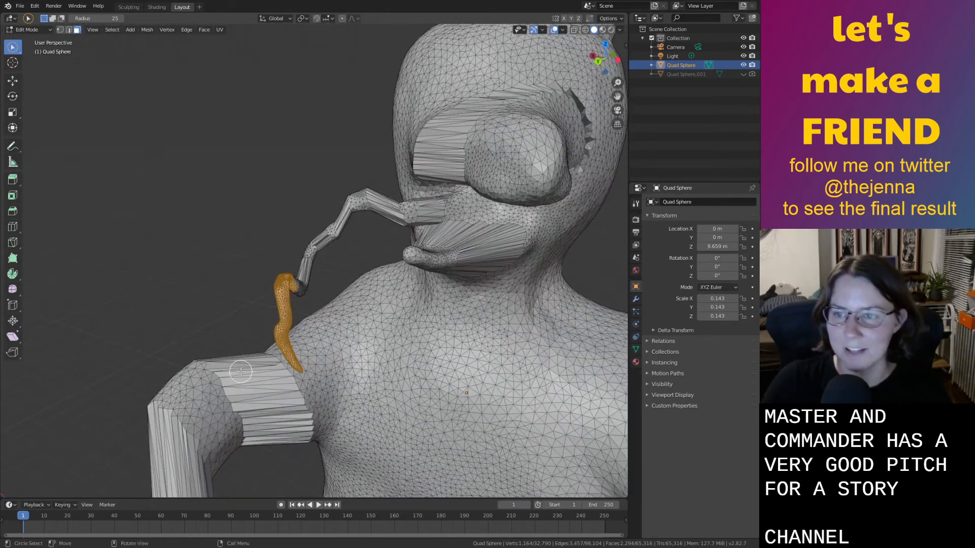
# Move the hanging end of the tongue away from the preceding segment to form another angular bend.
pyautogui.moveTo(336, 372); pyautogui.dragTo(188, 302, button='middle')
pyautogui.press('g')
pyautogui.click(244, 319)
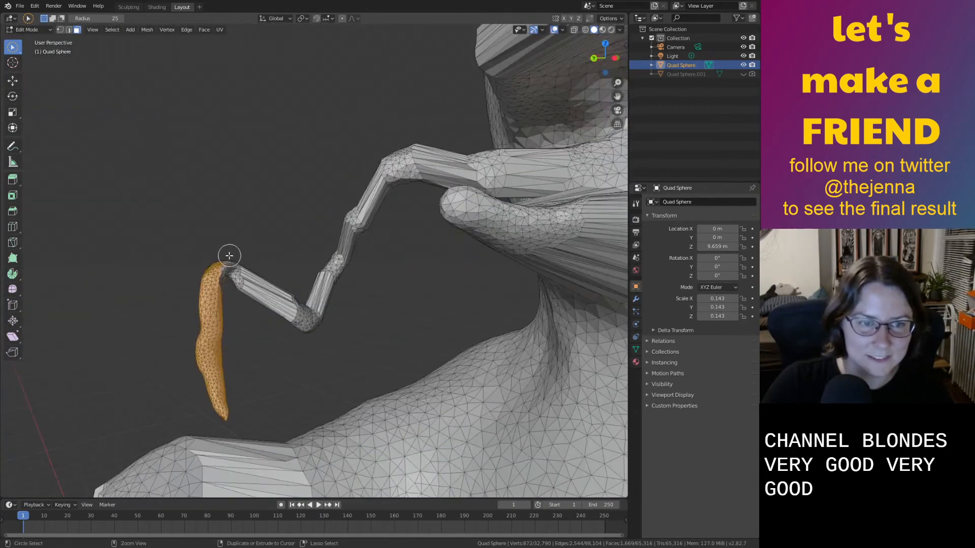
# Deselect the upper curve of the tongue's hanging end from several angles, keeping only its lower part selected.
pyautogui.moveTo(247, 287); pyautogui.dragTo(226, 239, button='middle')
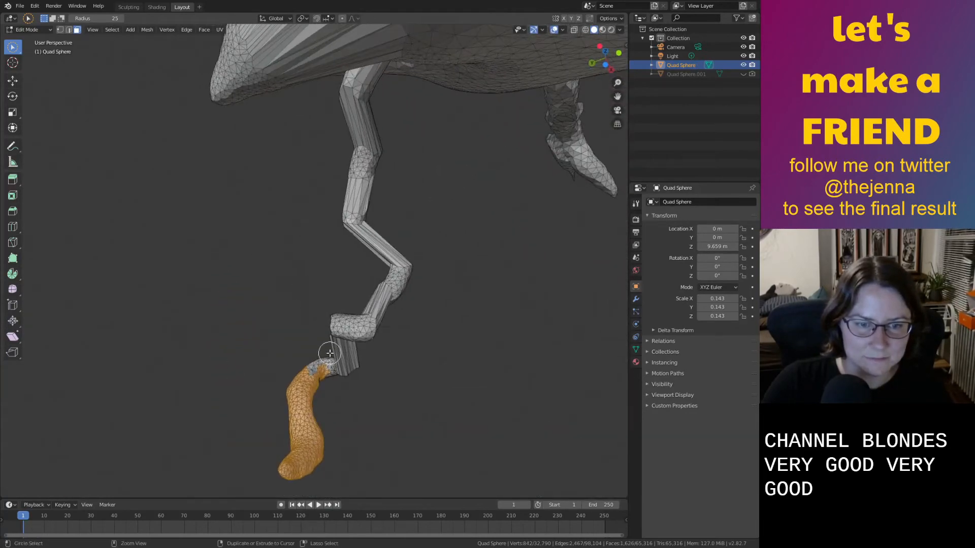
pyautogui.moveTo(321, 354); pyautogui.dragTo(432, 259, button='middle')
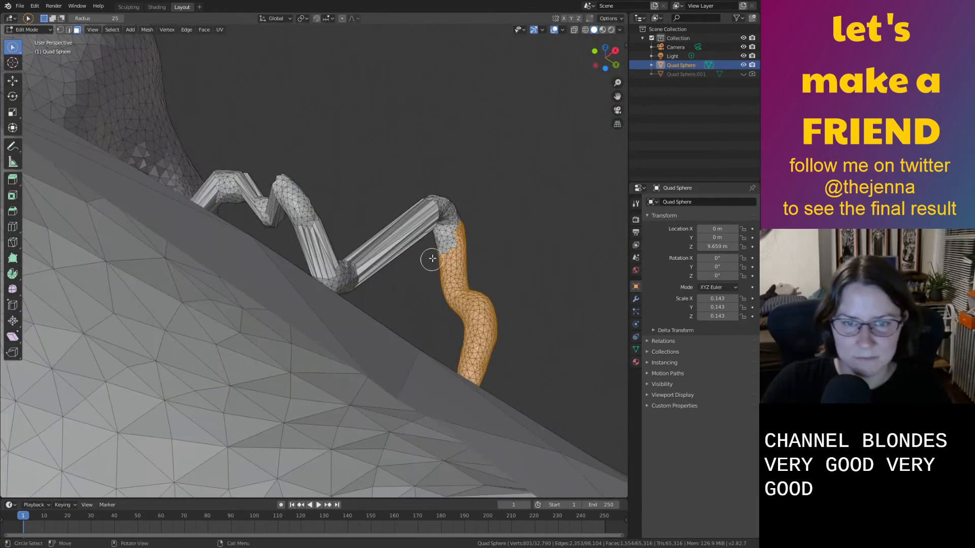
pyautogui.moveTo(480, 223); pyautogui.dragTo(345, 287, button='middle')
pyautogui.press('g')
pyautogui.press('z')
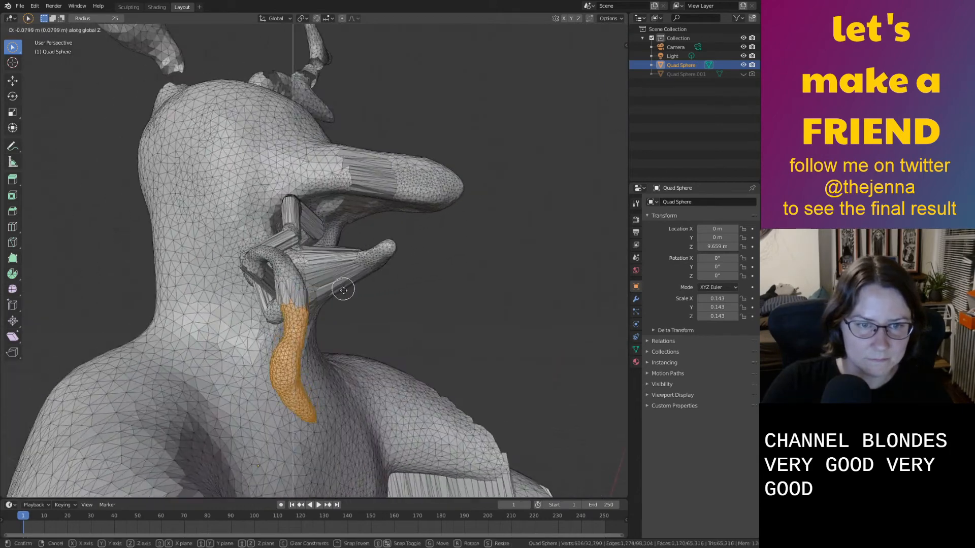
pyautogui.rightClick(353, 324)
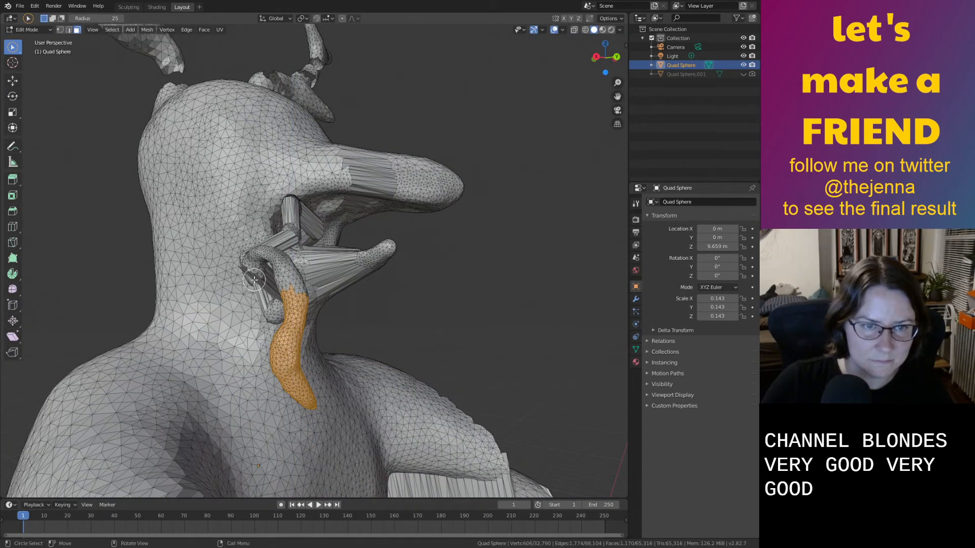
# Try moving the selected tongue end down and away from the body, and undo the move.
pyautogui.moveTo(254, 280); pyautogui.dragTo(291, 249, button='middle')
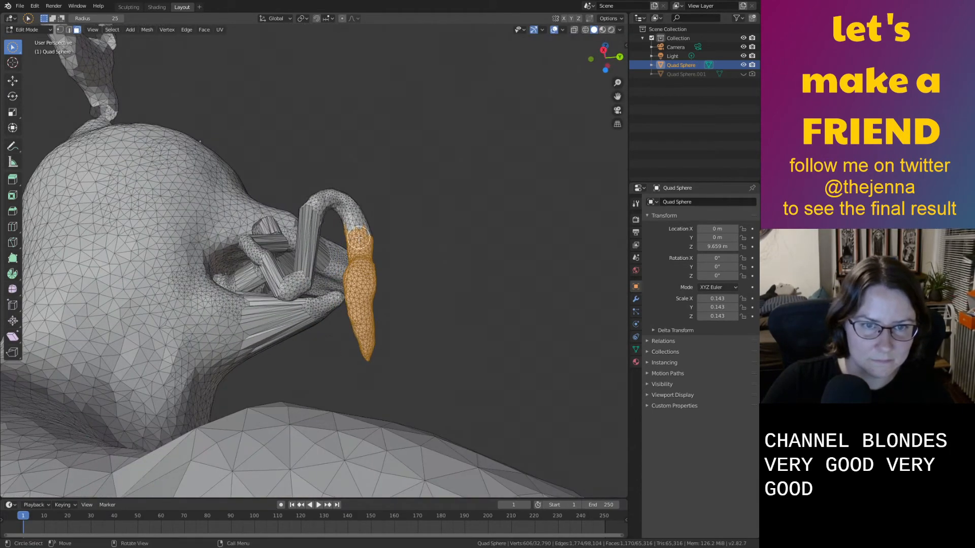
pyautogui.press('g')
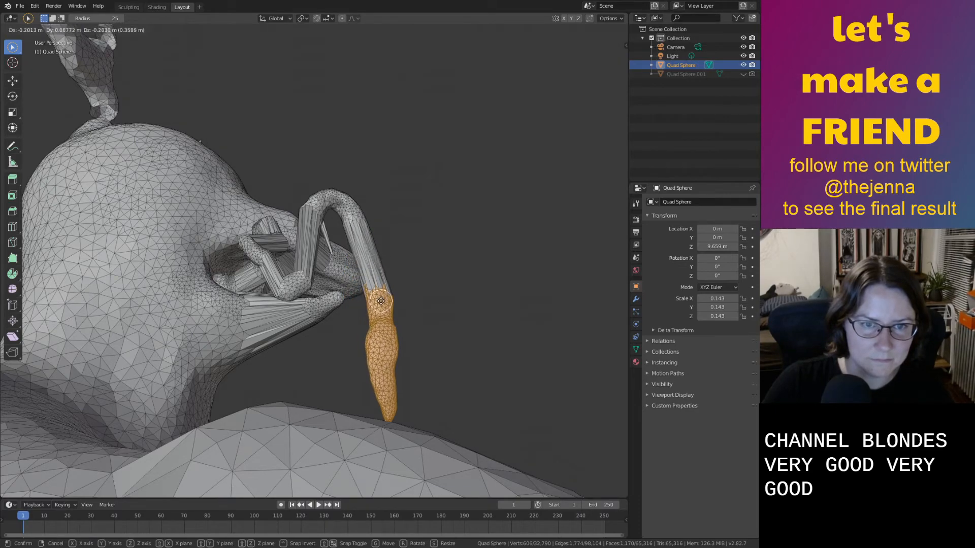
pyautogui.click(381, 301)
pyautogui.moveTo(380, 301); pyautogui.dragTo(235, 314, button='middle')
pyautogui.hotkey('ctrl', 'z')
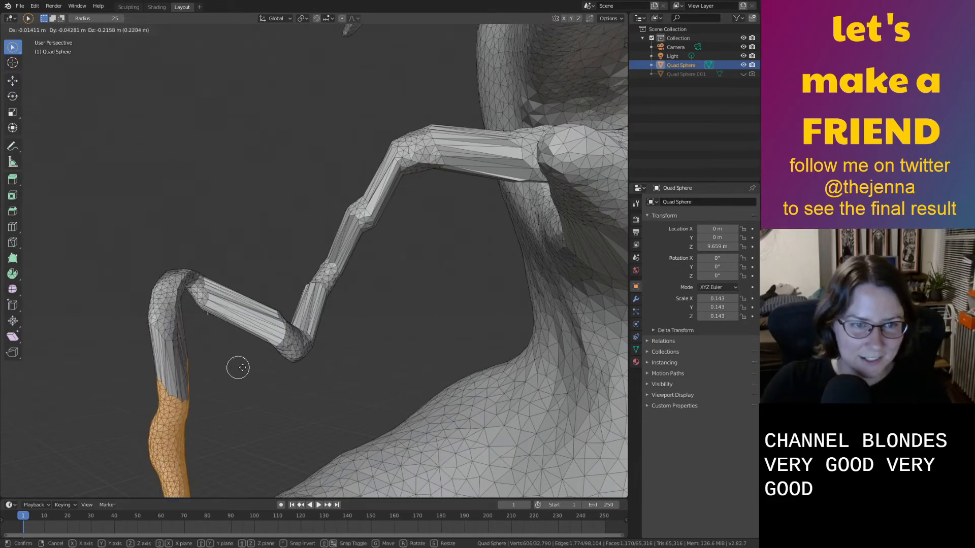
# Try lowering the selected tongue end again, check the stretched faces, and undo the attempt.
pyautogui.click(211, 409)
pyautogui.moveTo(211, 382); pyautogui.dragTo(313, 325, button='middle')
pyautogui.scroll(-6, 329, 338)
pyautogui.scroll(5, 365, 351)
pyautogui.hotkey('ctrl', 'z')
pyautogui.hotkey('ctrl', 'z')
# Move the cleaned-up selection of the tongue's hanging end down to stretch another straight segment.
pyautogui.press('g')
pyautogui.click(328, 373)
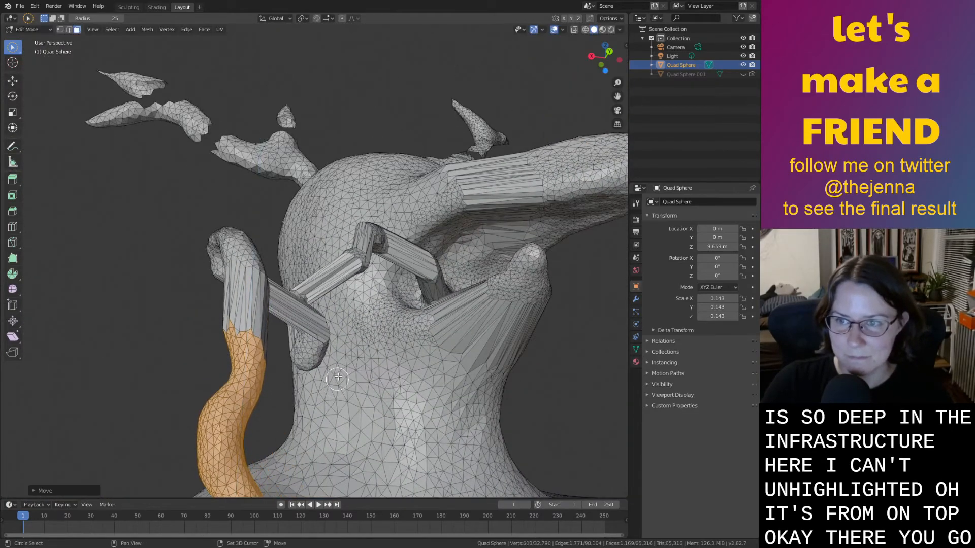
pyautogui.moveTo(328, 373); pyautogui.dragTo(284, 290, button='middle')
pyautogui.scroll(-5, 379, 277)
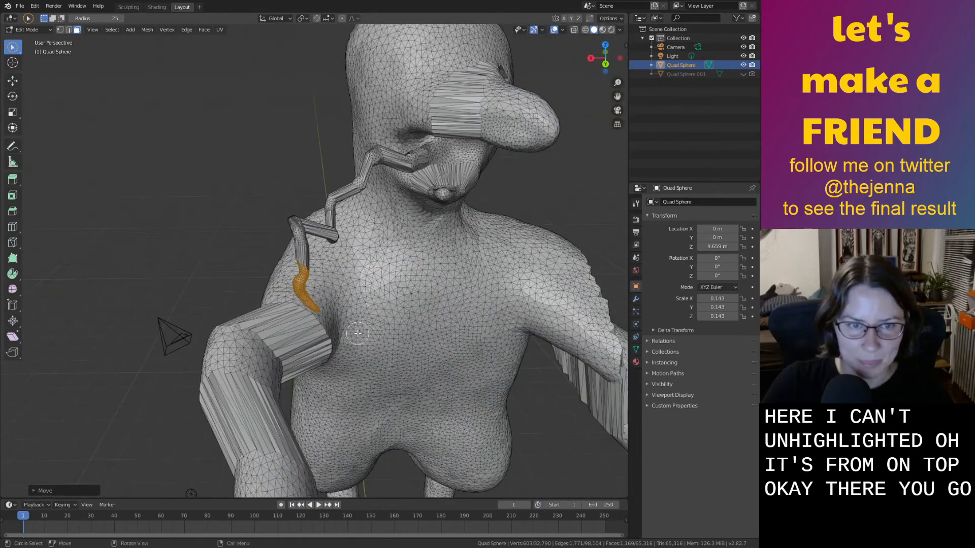
# Deselect the upper part of the hanging tongue section from all sides, leaving only the pointed tip selected.
pyautogui.scroll(5, 259, 302)
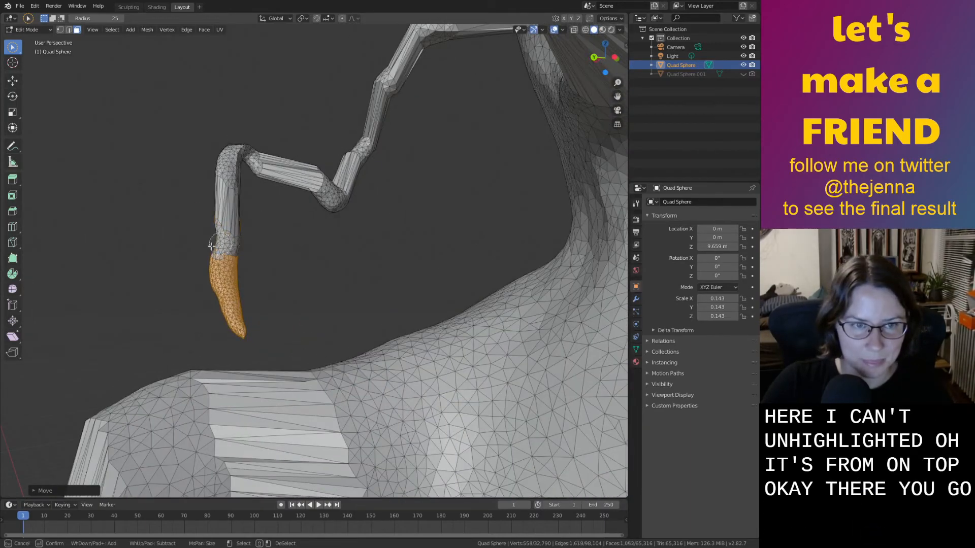
pyautogui.rightClick(228, 243)
pyautogui.moveTo(229, 245); pyautogui.dragTo(710, 260, button='middle')
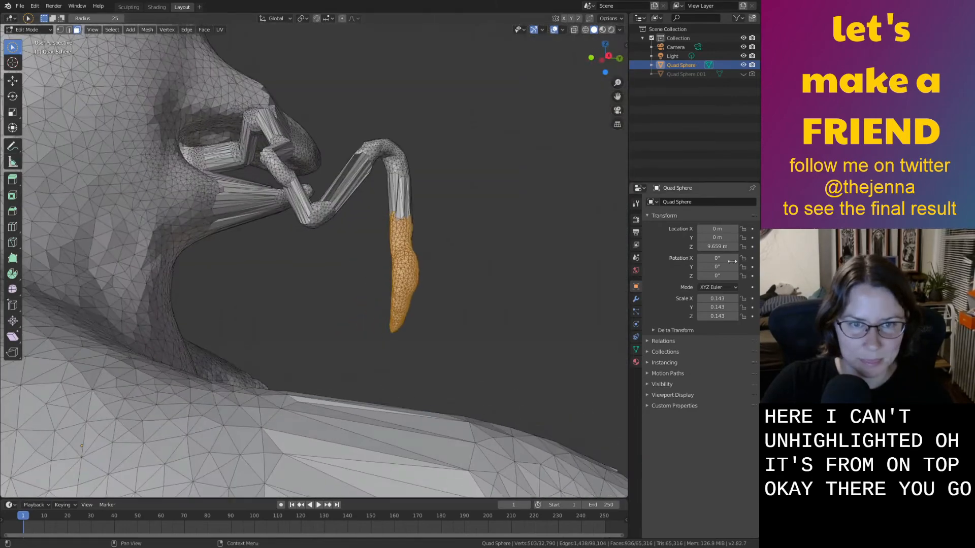
pyautogui.rightClick(430, 261)
pyautogui.moveTo(430, 261); pyautogui.dragTo(569, 294, button='middle')
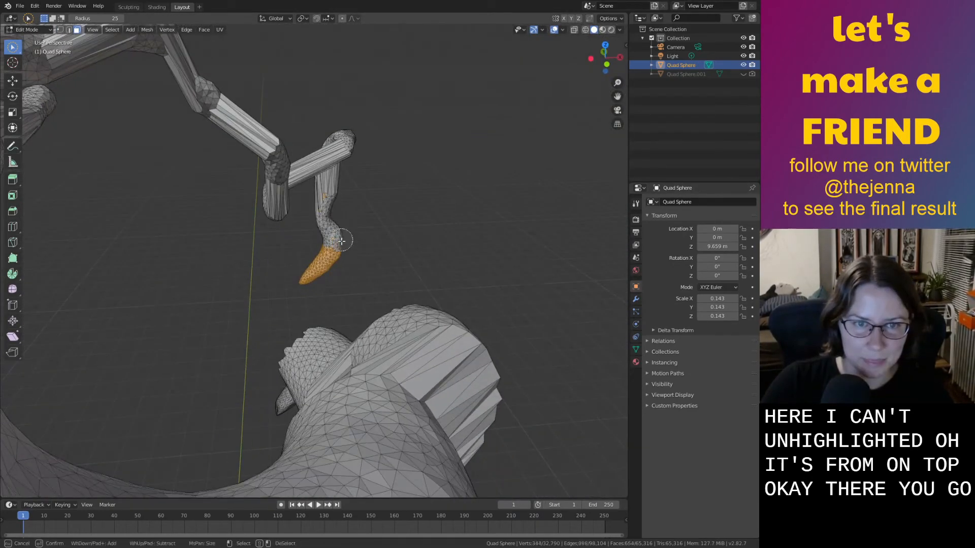
pyautogui.moveTo(332, 228); pyautogui.dragTo(289, 242, button='middle')
pyautogui.rightClick(338, 292)
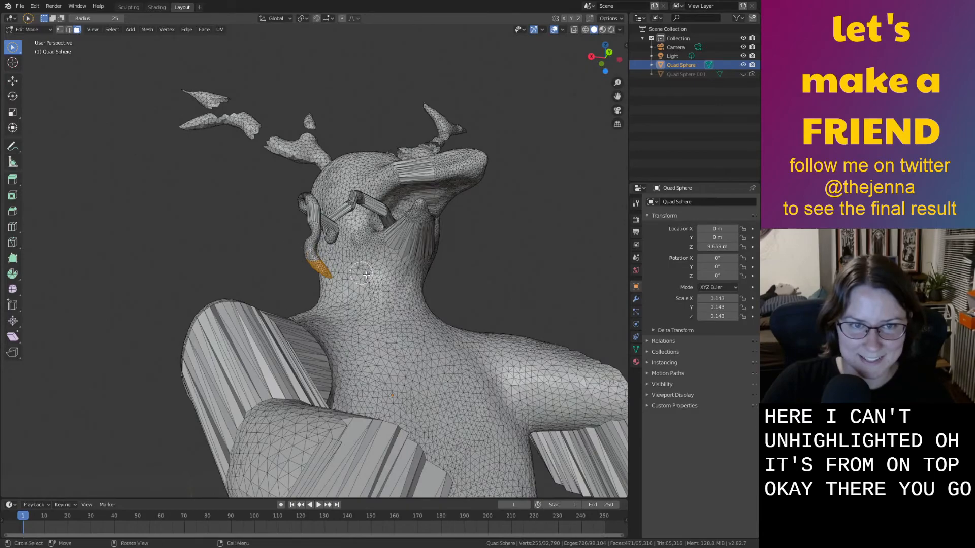
# Move the selected tongue tip along Y, away from the body, to form the last bend.
pyautogui.moveTo(366, 275); pyautogui.dragTo(252, 304, button='middle')
pyautogui.moveTo(277, 264); pyautogui.dragTo(509, 316, button='middle')
pyautogui.press('g')
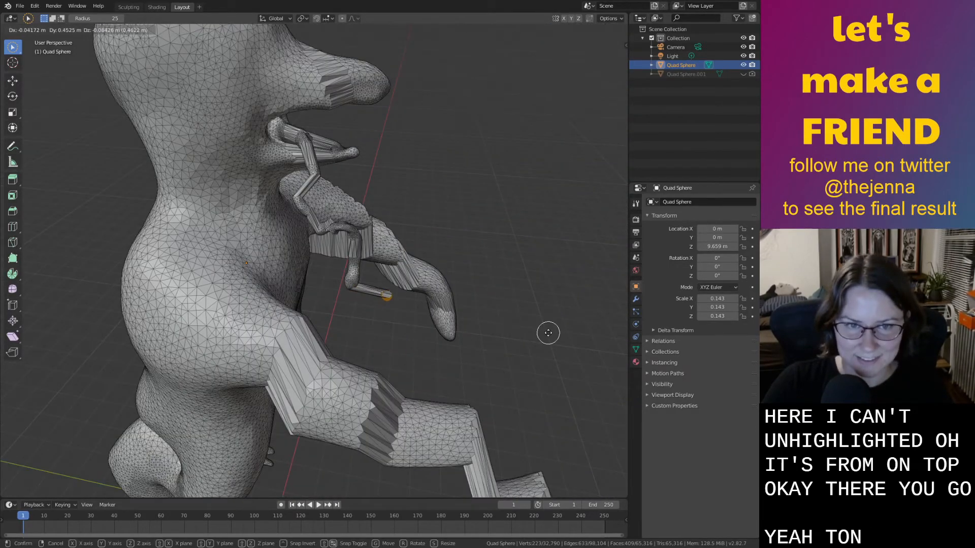
pyautogui.press('y')
pyautogui.click(538, 340)
# Rotate the selected tongue tip about the Z axis.
pyautogui.moveTo(538, 340); pyautogui.dragTo(433, 380, button='middle')
pyautogui.press('r')
pyautogui.press('z')
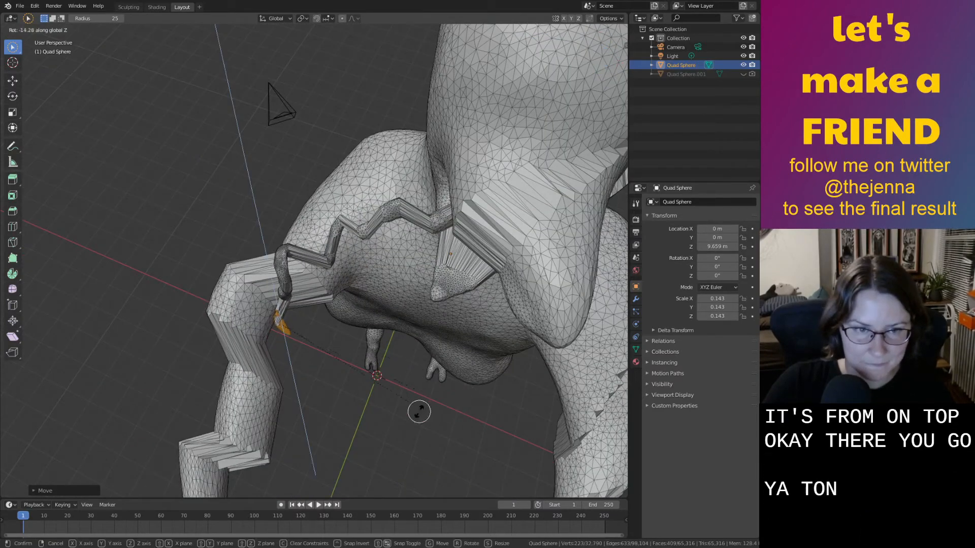
pyautogui.click(273, 422)
# Review the reshaped tongue and whole creature in Object Mode, and return the body mesh to Edit Mode.
pyautogui.moveTo(294, 420); pyautogui.dragTo(483, 348, button='middle')
pyautogui.press('Tab')
pyautogui.click(328, 291)
pyautogui.scroll(-3, 378, 336)
pyautogui.scroll(-2, 489, 245)
pyautogui.click(409, 240)
pyautogui.press('Tab')
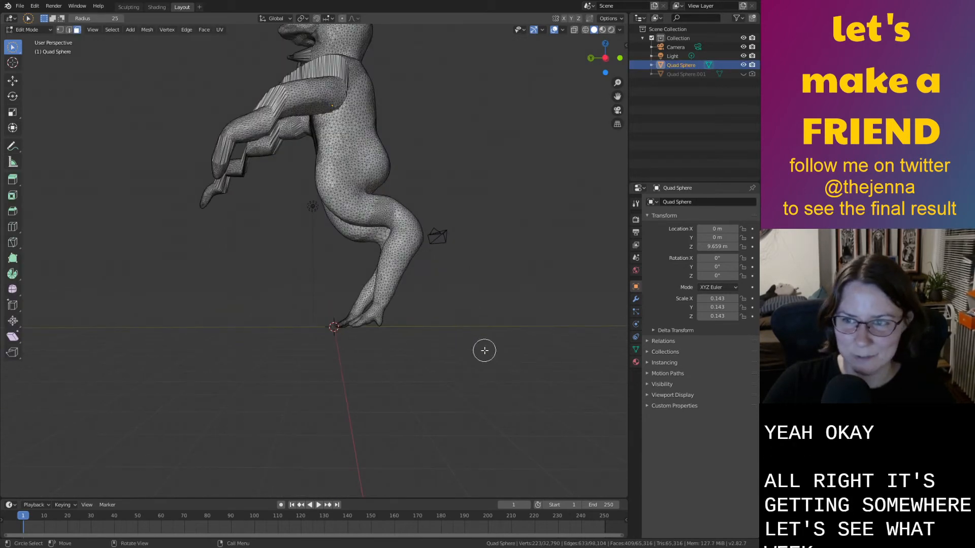
# Turn on X-ray and circle-select both legs from the feet up to the tops of the thighs.
pyautogui.click(574, 31)
pyautogui.keyDown('shift'); pyautogui.moveTo(483, 377); pyautogui.dragTo(486, 437, button='middle'); pyautogui.keyUp('shift')
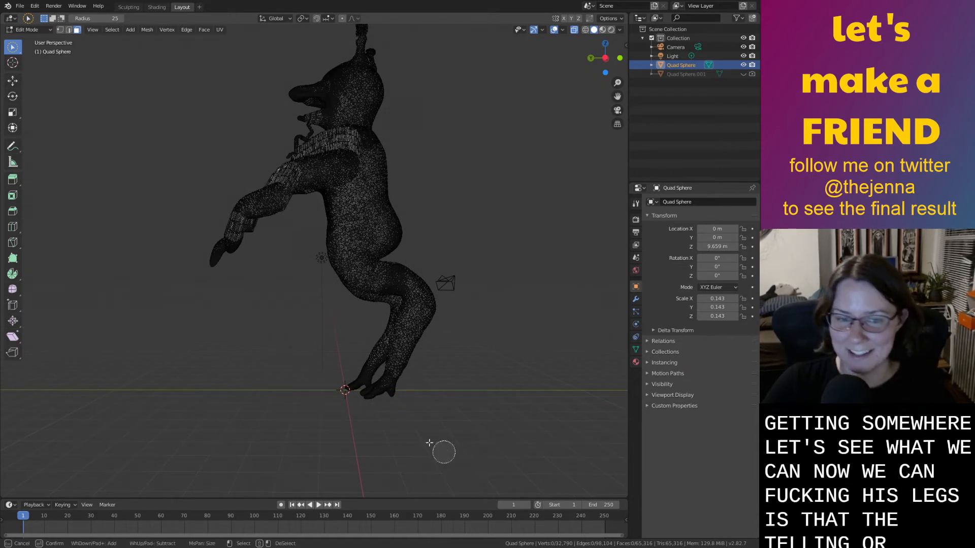
pyautogui.moveTo(365, 389)
pyautogui.mouseDown()
pyautogui.moveTo(353, 355)
pyautogui.moveTo(387, 389)
pyautogui.moveTo(411, 342)
pyautogui.moveTo(384, 349)
pyautogui.mouseUp()
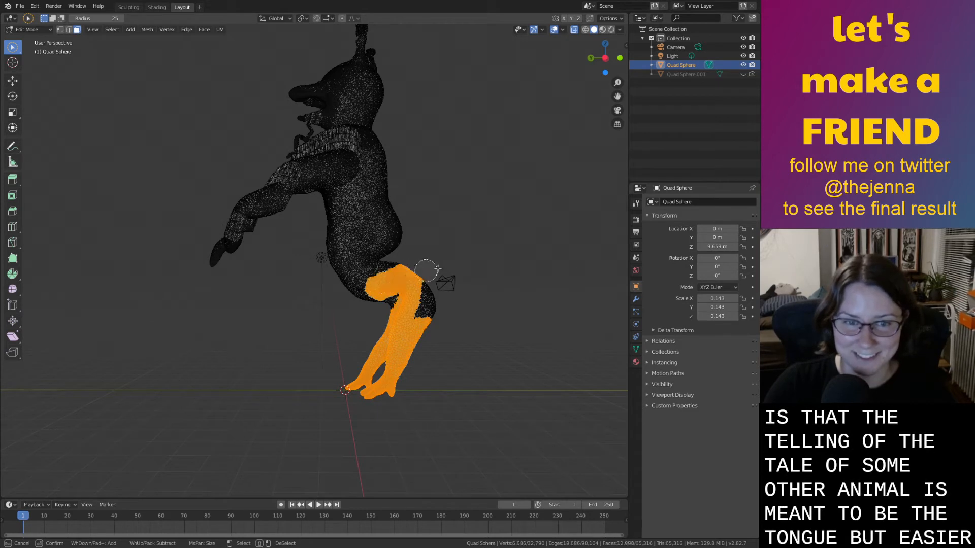
pyautogui.moveTo(438, 268); pyautogui.dragTo(436, 275)
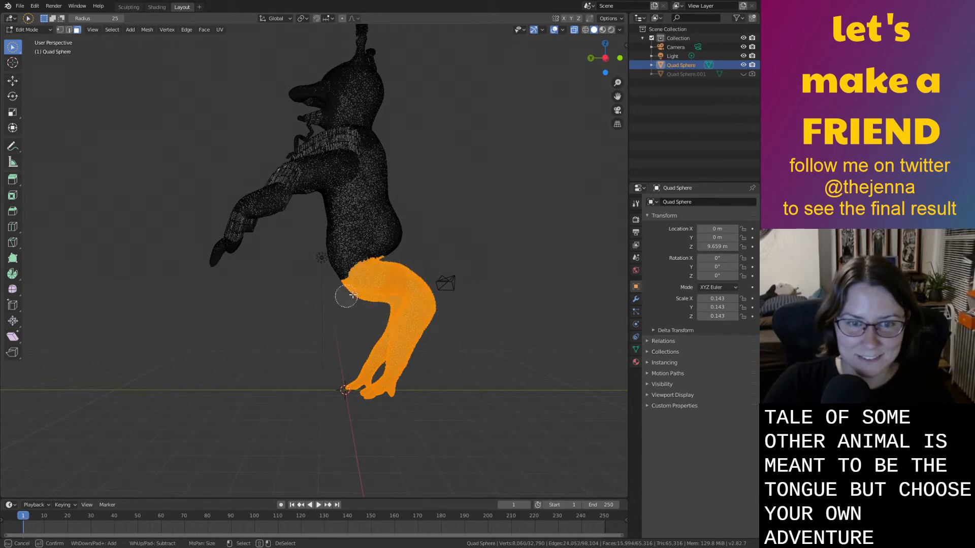
pyautogui.moveTo(353, 294); pyautogui.dragTo(379, 308)
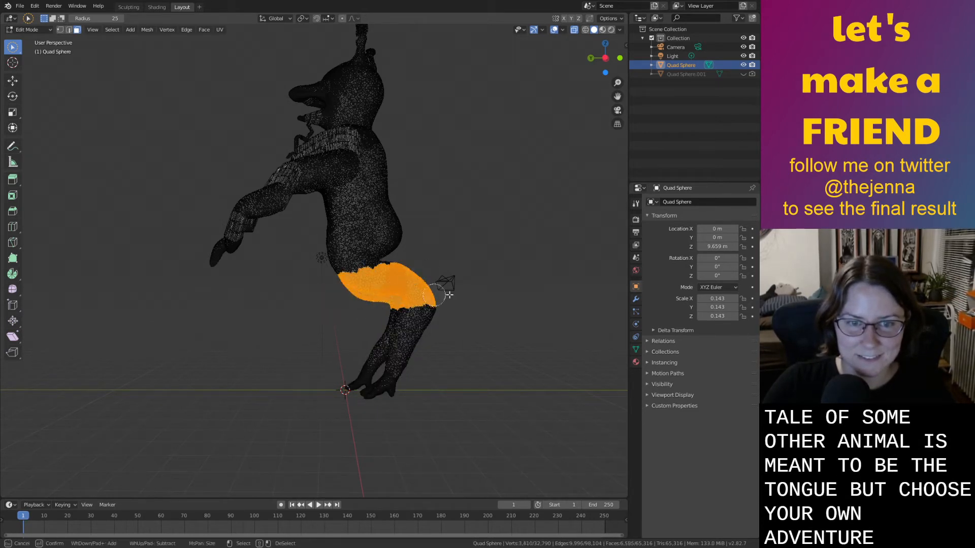
pyautogui.moveTo(449, 294); pyautogui.dragTo(386, 335)
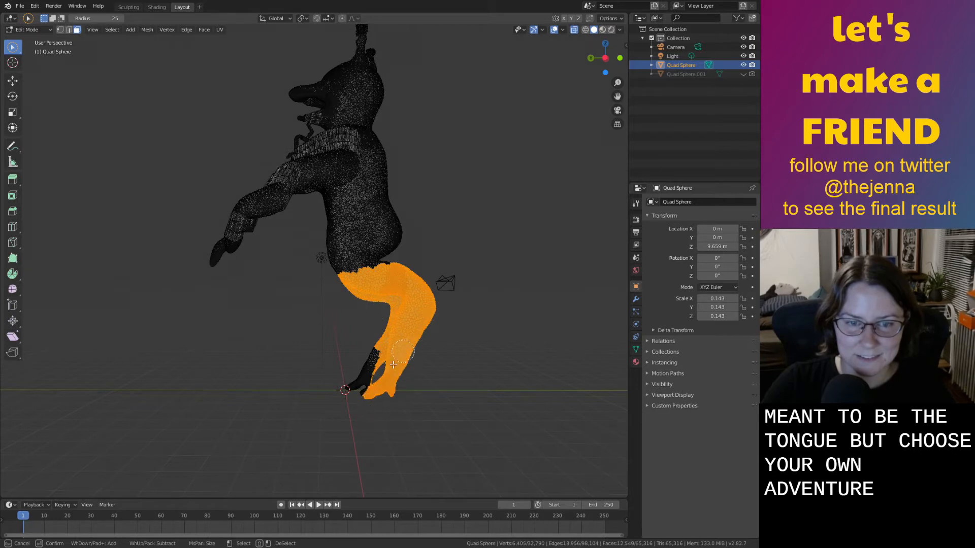
pyautogui.moveTo(394, 406); pyautogui.dragTo(214, 377, button='middle')
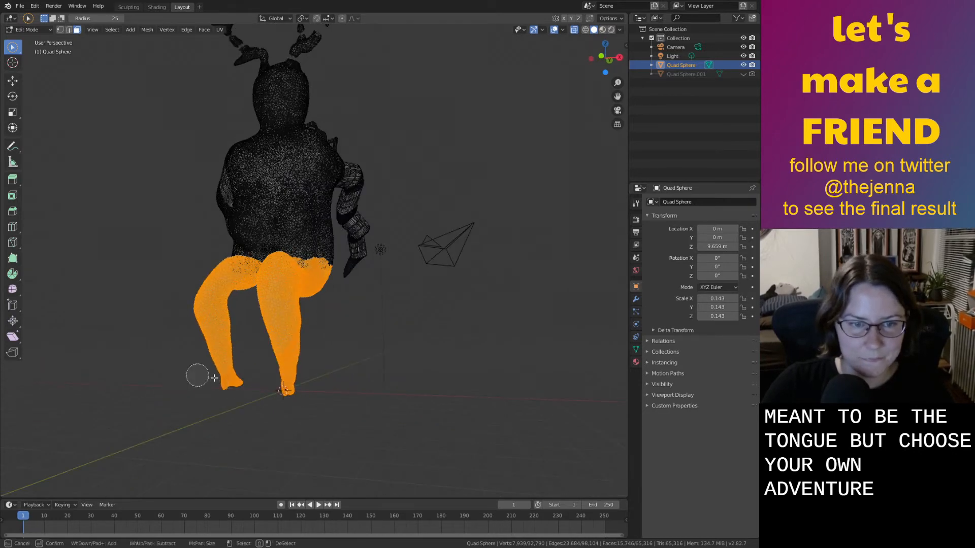
pyautogui.moveTo(282, 347); pyautogui.dragTo(342, 421, button='middle')
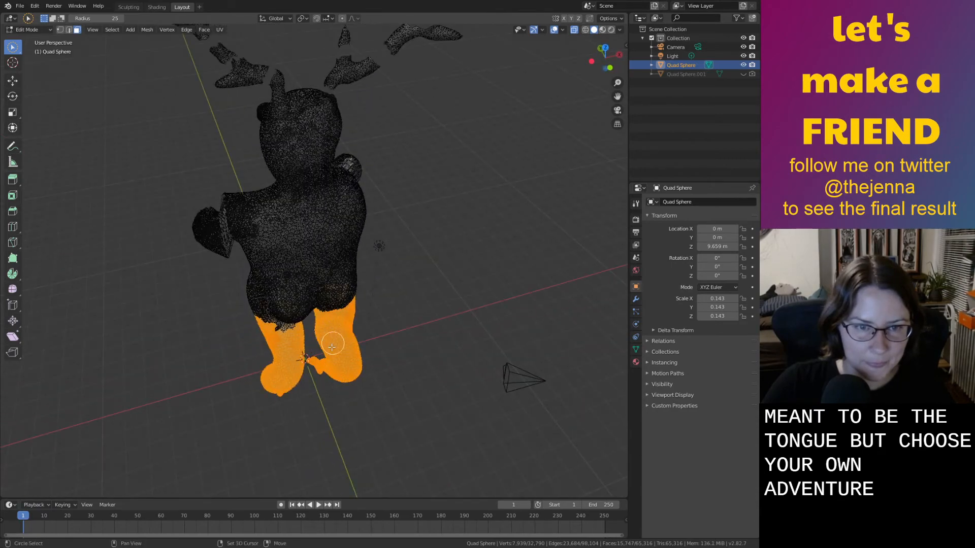
# Add the missed faces along the thighs' upper edge to even out the leg selection.
pyautogui.scroll(5, 313, 360)
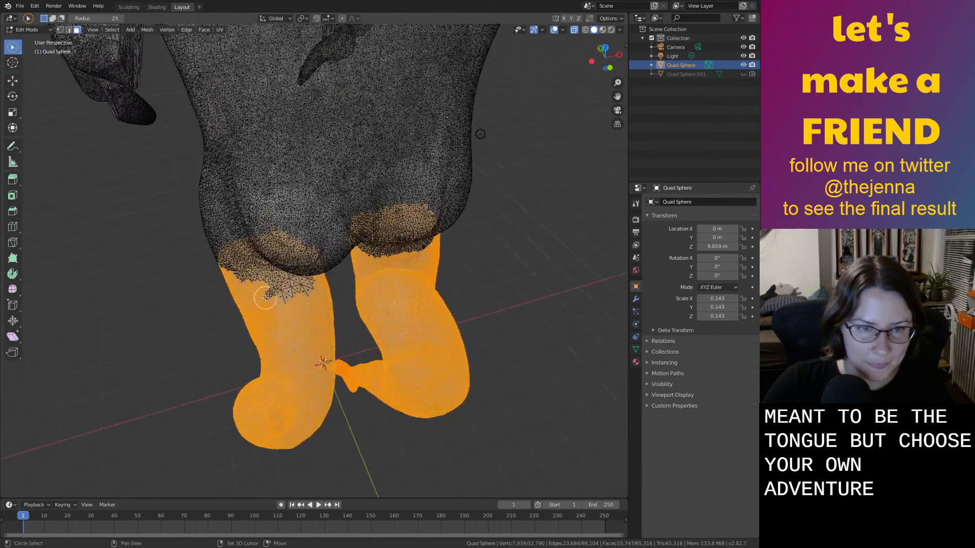
pyautogui.scroll(1, 281, 304)
pyautogui.moveTo(282, 305); pyautogui.dragTo(289, 289, button='middle')
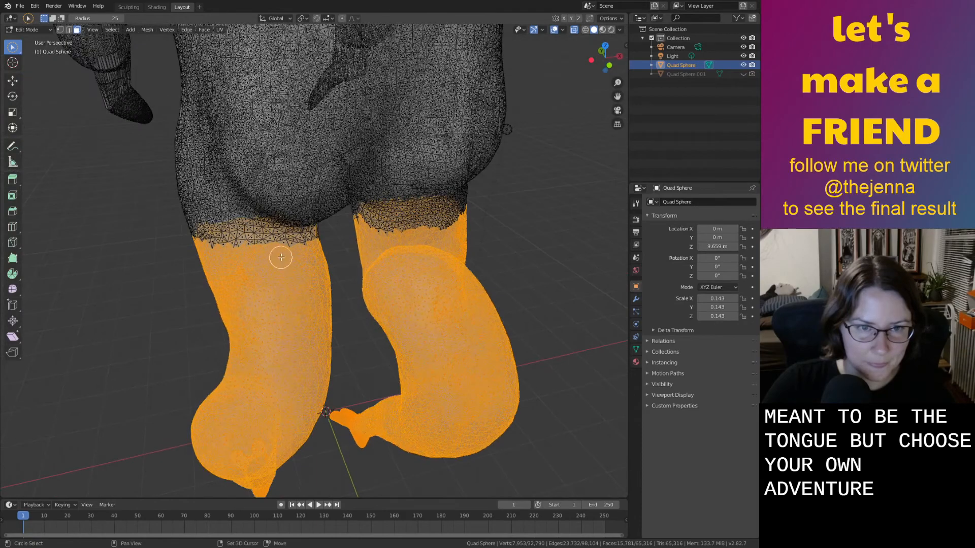
# Move both selected legs forward and down to offset them from the torso.
pyautogui.moveTo(336, 253); pyautogui.dragTo(353, 326, button='middle')
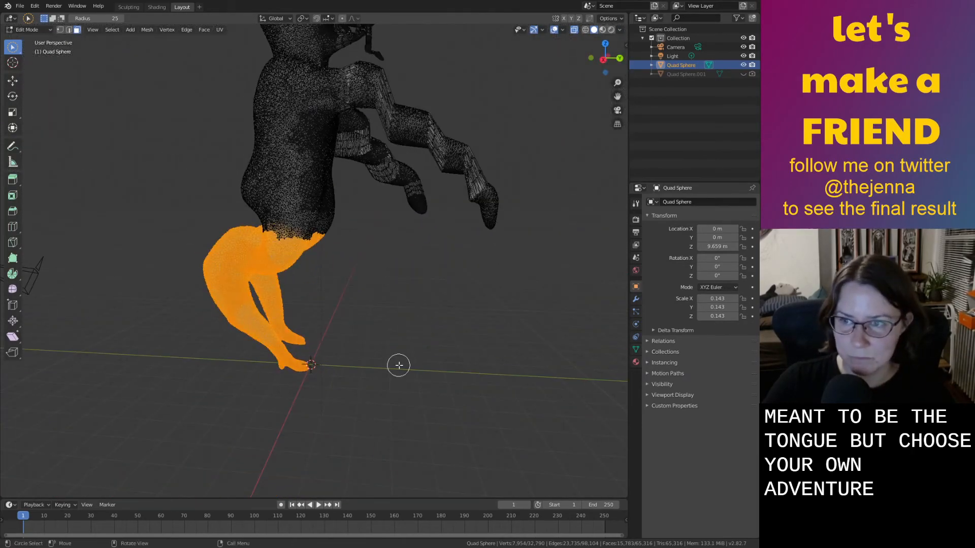
pyautogui.press('g')
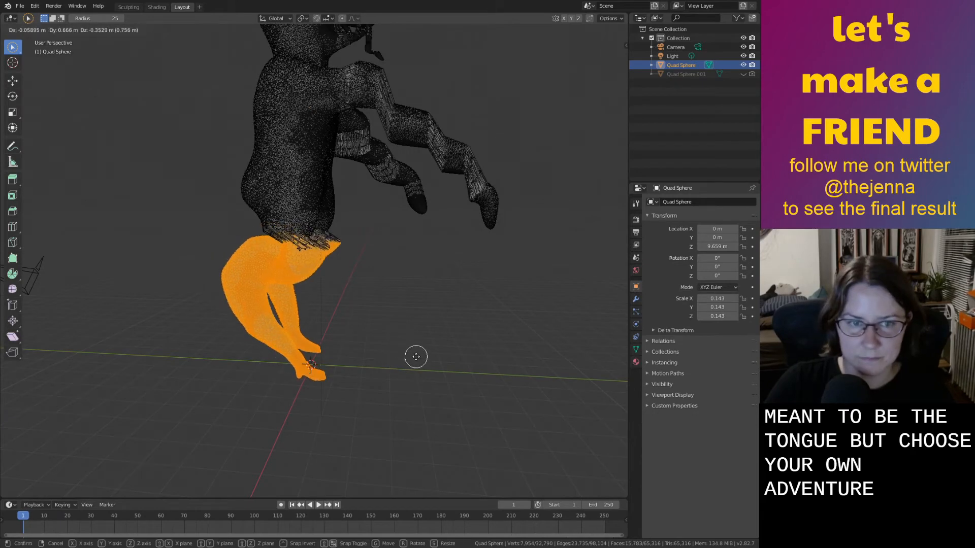
pyautogui.click(420, 360)
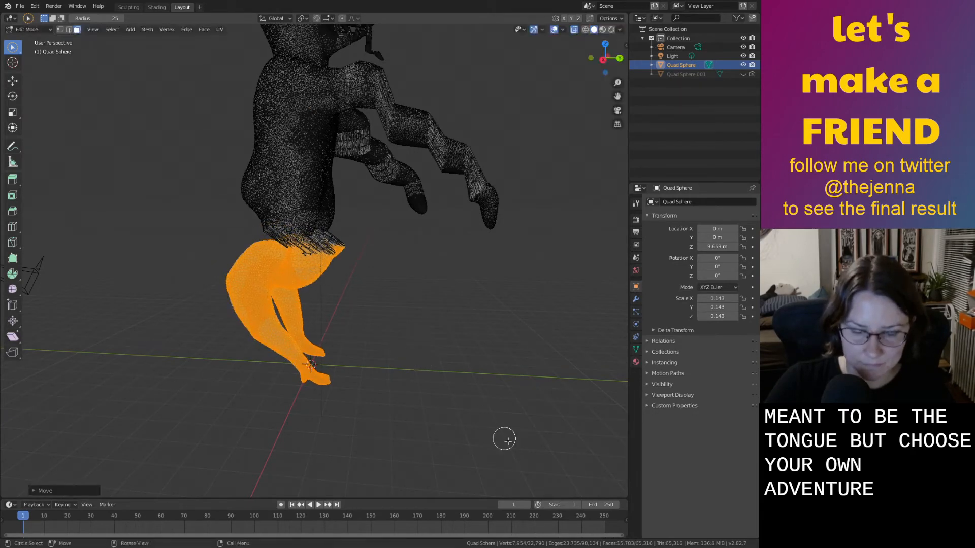
pyautogui.press('r')
pyautogui.press('z')
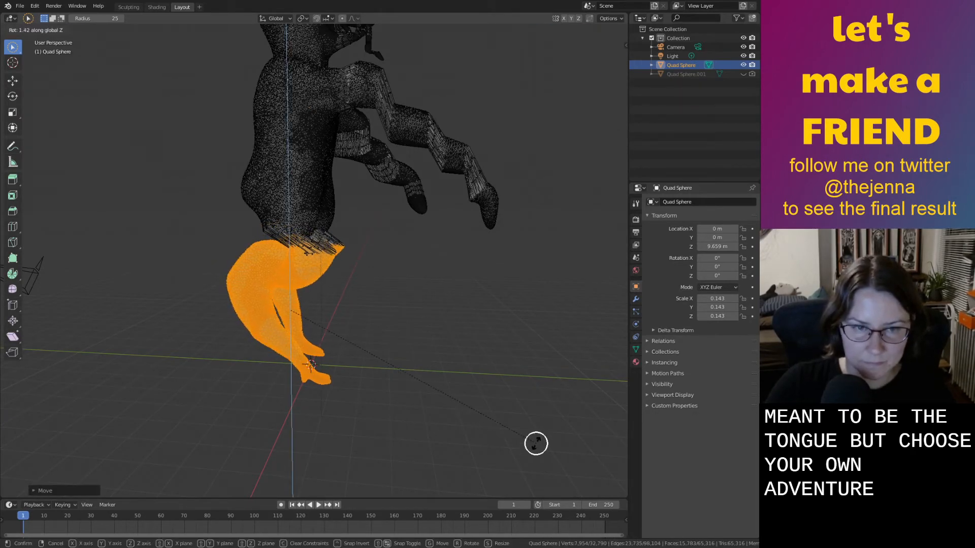
pyautogui.press('Escape')
# Rotate both selected legs about the X axis so the feet swing forward, and reposition them below the torso.
pyautogui.press('r')
pyautogui.press('x')
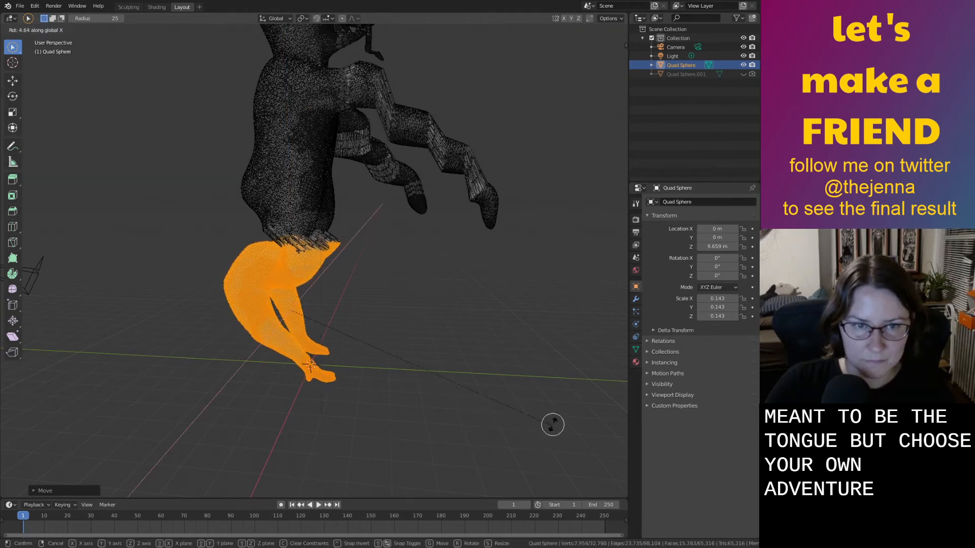
pyautogui.click(551, 373)
pyautogui.press('g')
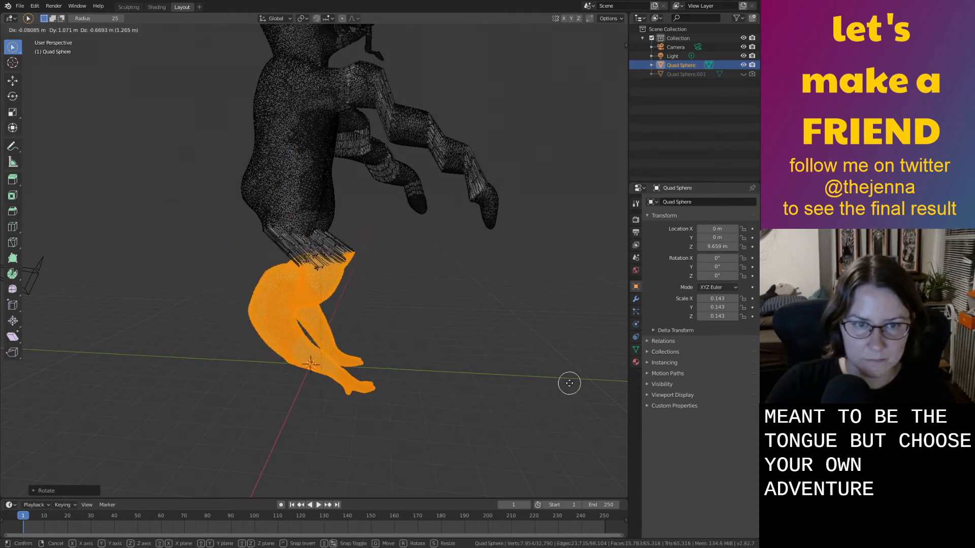
pyautogui.click(564, 380)
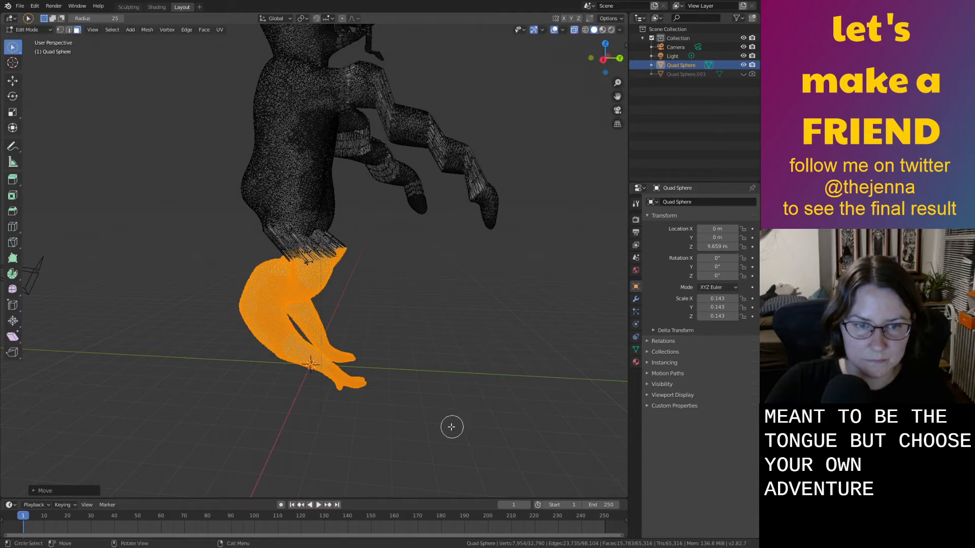
# Check the creature's shape in Object Mode, then circle-select its left lower leg in Edit Mode from the foot up to the knee.
pyautogui.press('Tab')
pyautogui.moveTo(450, 428); pyautogui.dragTo(354, 418, button='middle')
pyautogui.click(403, 427)
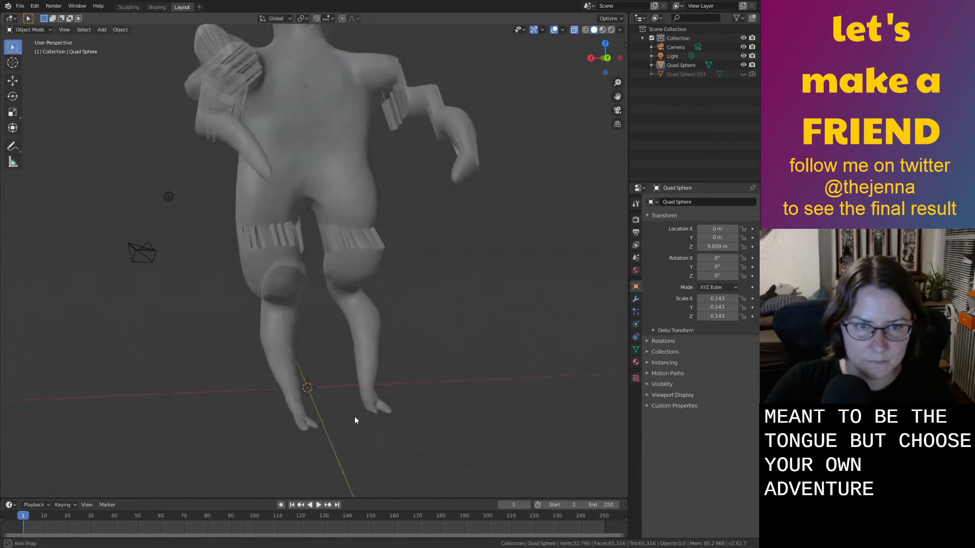
pyautogui.click(374, 406)
pyautogui.press('Tab')
pyautogui.press('c')
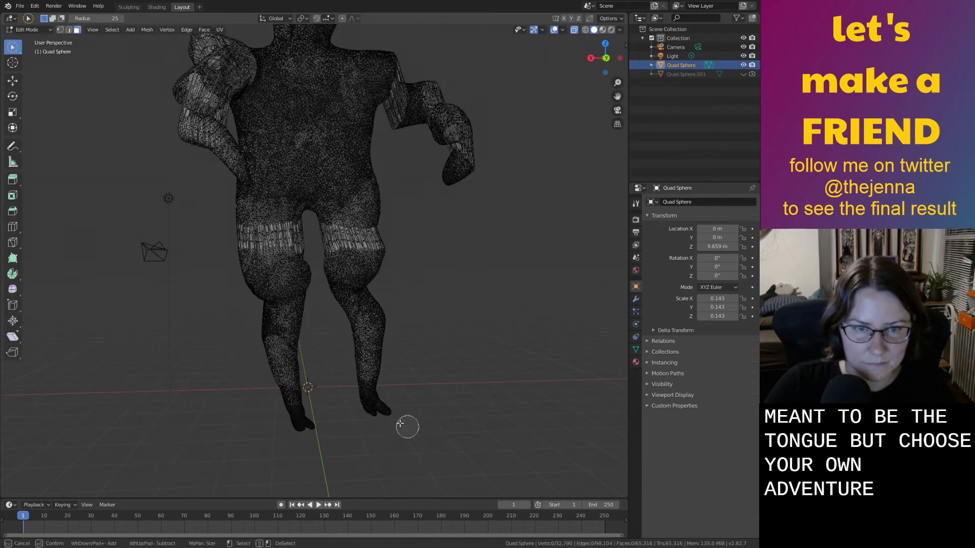
pyautogui.moveTo(378, 409); pyautogui.dragTo(374, 338)
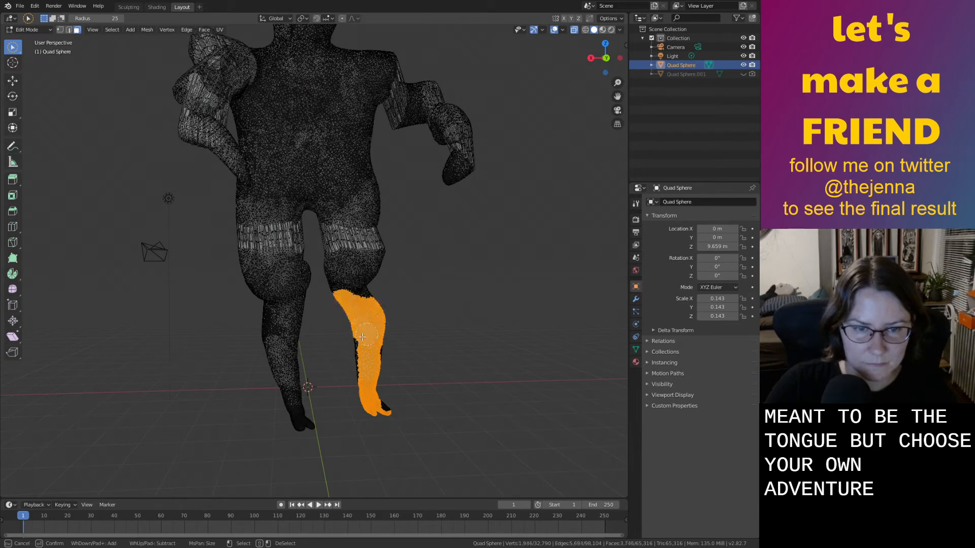
pyautogui.moveTo(376, 351); pyautogui.dragTo(333, 425, button='middle')
# Rotate the selected left lower leg and move it down to offset it from the knee.
pyautogui.press('r')
pyautogui.click(422, 450)
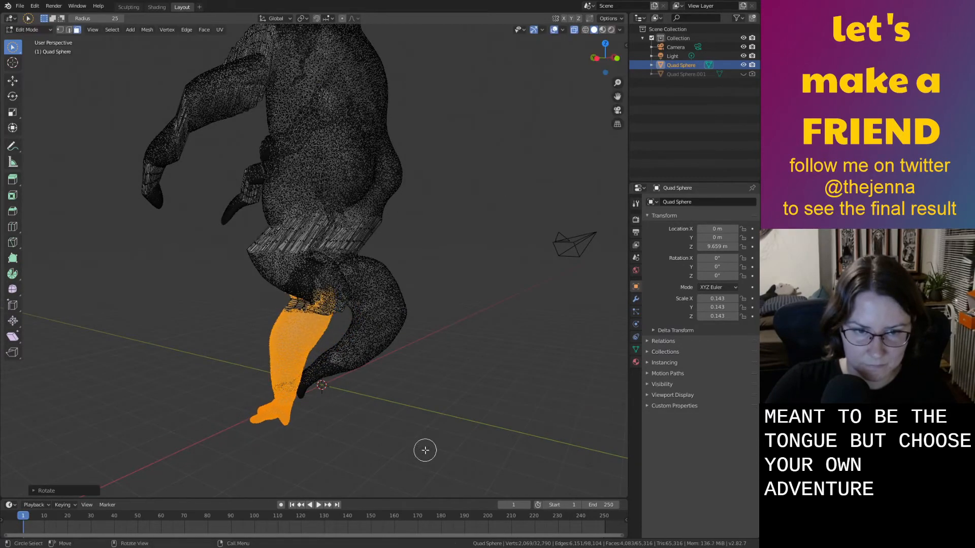
pyautogui.press('g')
pyautogui.click(450, 480)
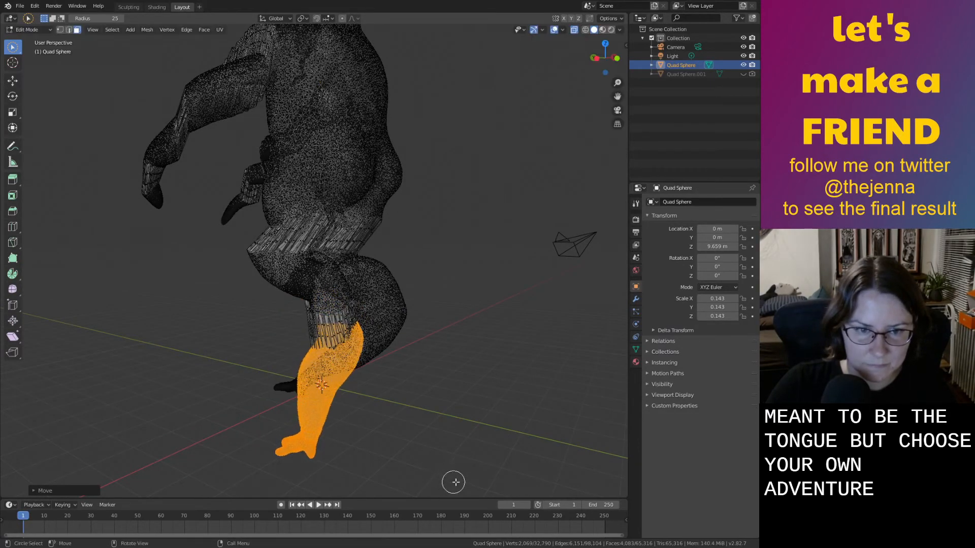
# Rotate the left lower leg about the X axis and move it backward and down, then check the result in Object Mode.
pyautogui.moveTo(452, 481); pyautogui.dragTo(521, 476, button='middle')
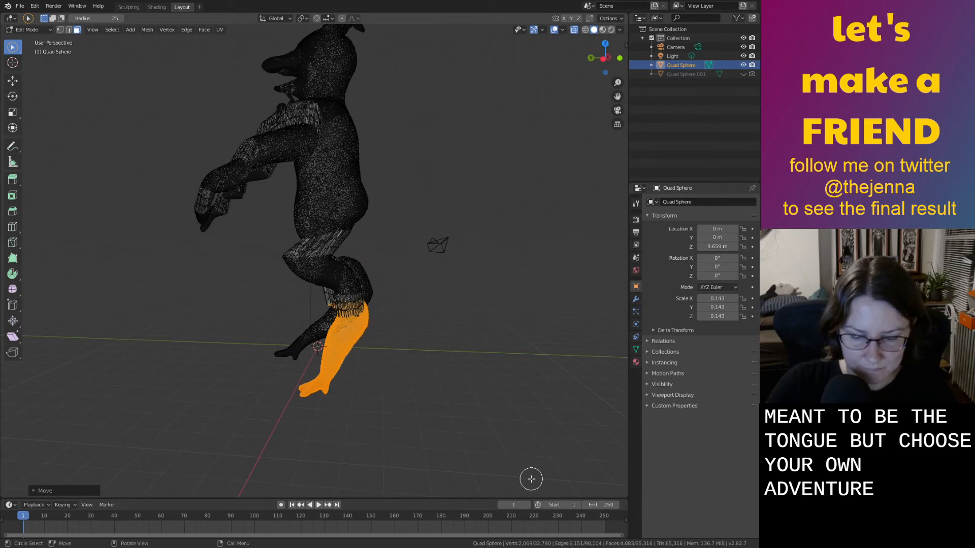
pyautogui.press('r')
pyautogui.press('x')
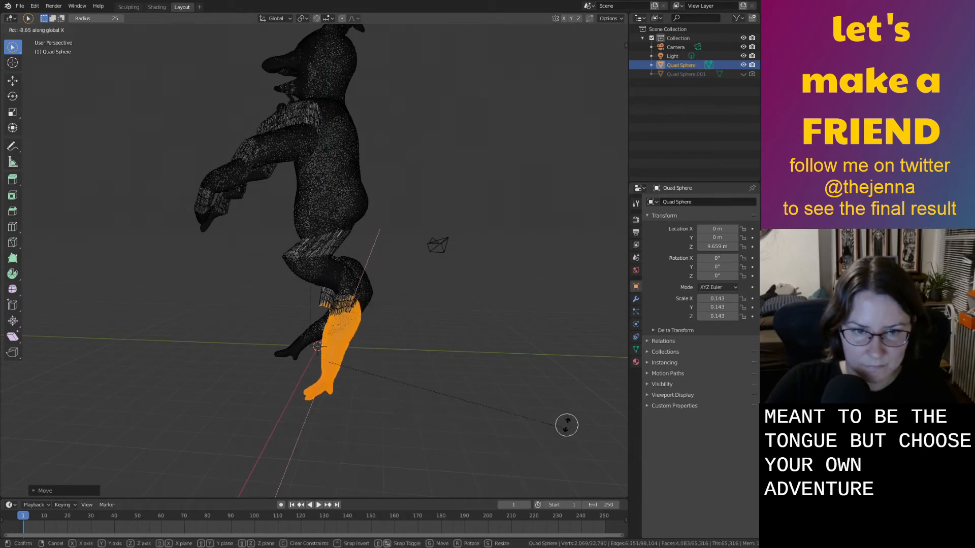
pyautogui.click(553, 396)
pyautogui.press('g')
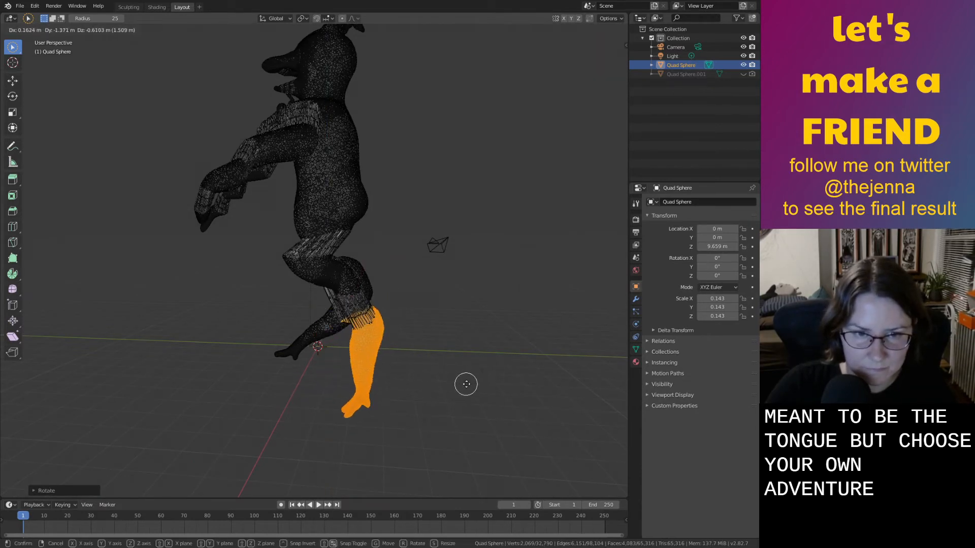
pyautogui.click(479, 388)
pyautogui.moveTo(490, 398)
pyautogui.mouseDown(button='middle')
pyautogui.moveTo(514, 391)
pyautogui.moveTo(413, 417)
pyautogui.moveTo(572, 429)
pyautogui.moveTo(524, 406)
pyautogui.mouseUp(button='middle')
pyautogui.press('Tab')
pyautogui.press('Tab')
pyautogui.press('Tab')
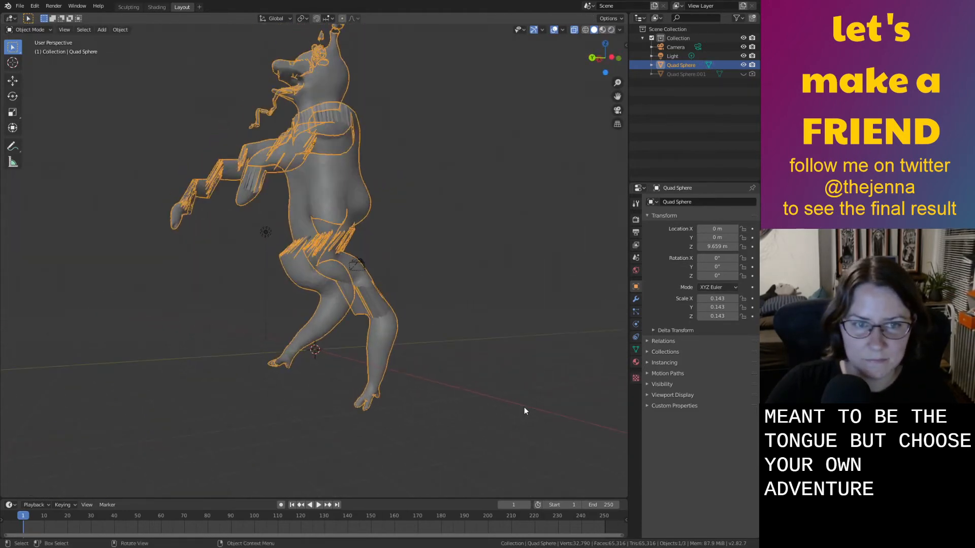
# Circle-select the creature's right lower leg from the foot up to just below the knee, covering all sides.
pyautogui.press('Tab')
pyautogui.press('c')
pyautogui.scroll(3, 350, 407)
pyautogui.keyDown('shift'); pyautogui.moveTo(348, 406); pyautogui.dragTo(367, 357, button='middle'); pyautogui.keyUp('shift')
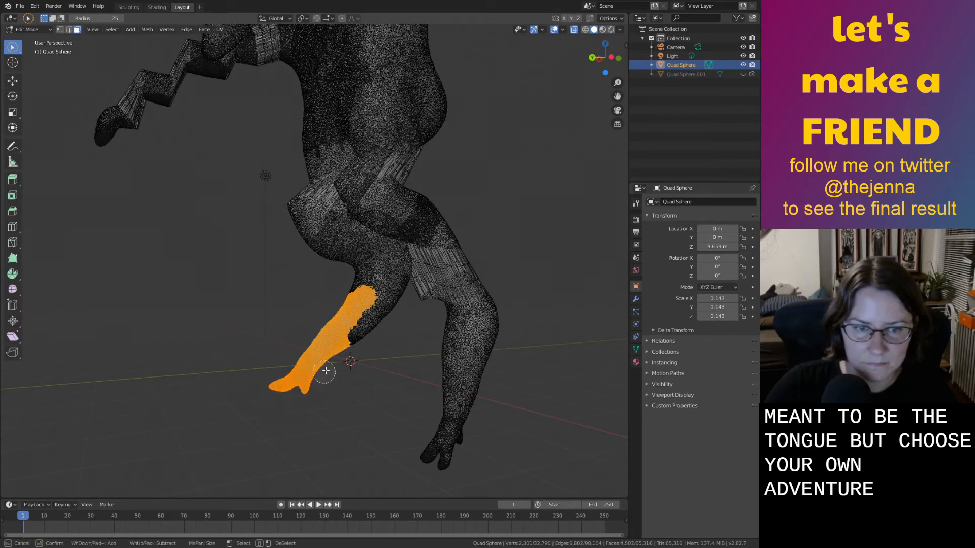
pyautogui.press('Escape')
pyautogui.moveTo(350, 292); pyautogui.dragTo(411, 305, button='middle')
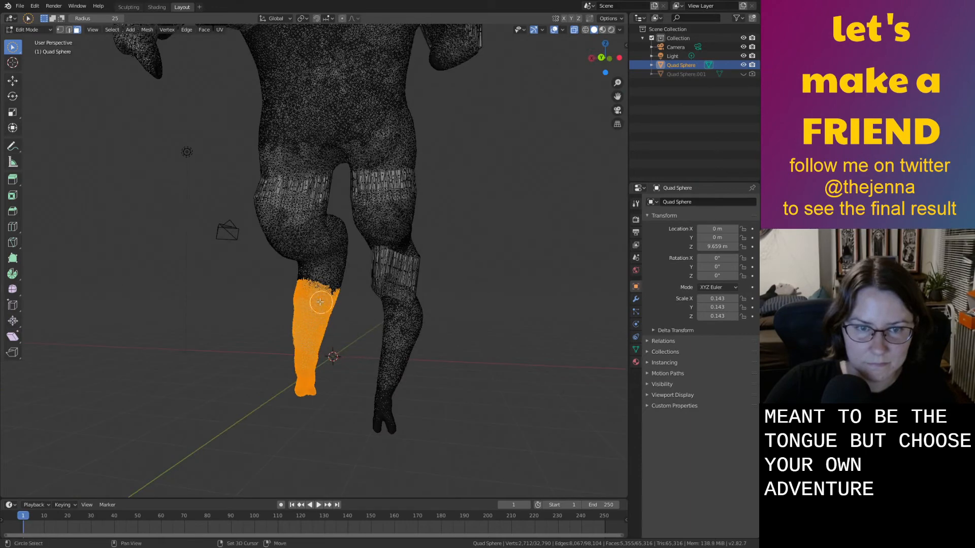
pyautogui.moveTo(357, 266); pyautogui.dragTo(43, 281, button='middle')
pyautogui.scroll(-3, 254, 358)
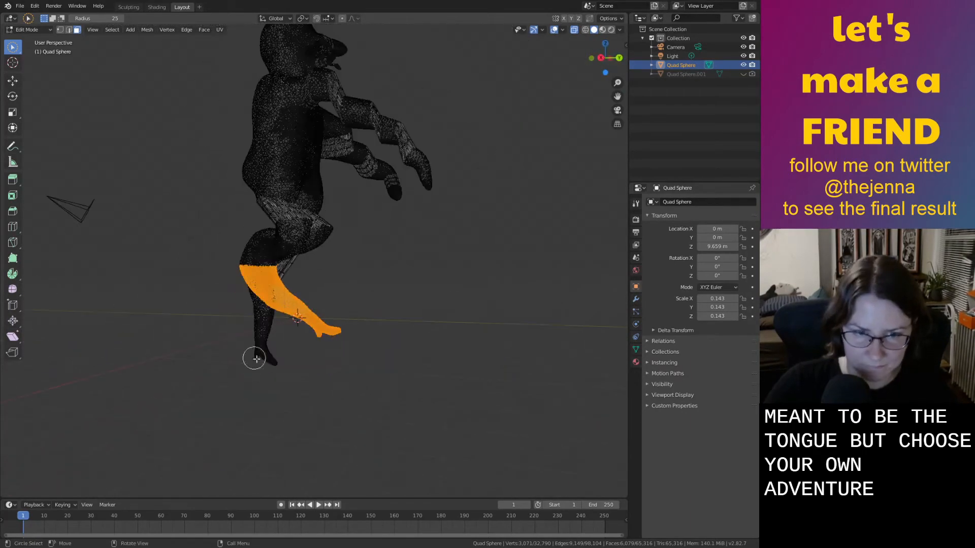
pyautogui.moveTo(307, 367); pyautogui.dragTo(321, 364, button='middle')
# Move the selected right lower leg forward and down from the knee, and rotate it about the X axis so the foot swings up.
pyautogui.press('g')
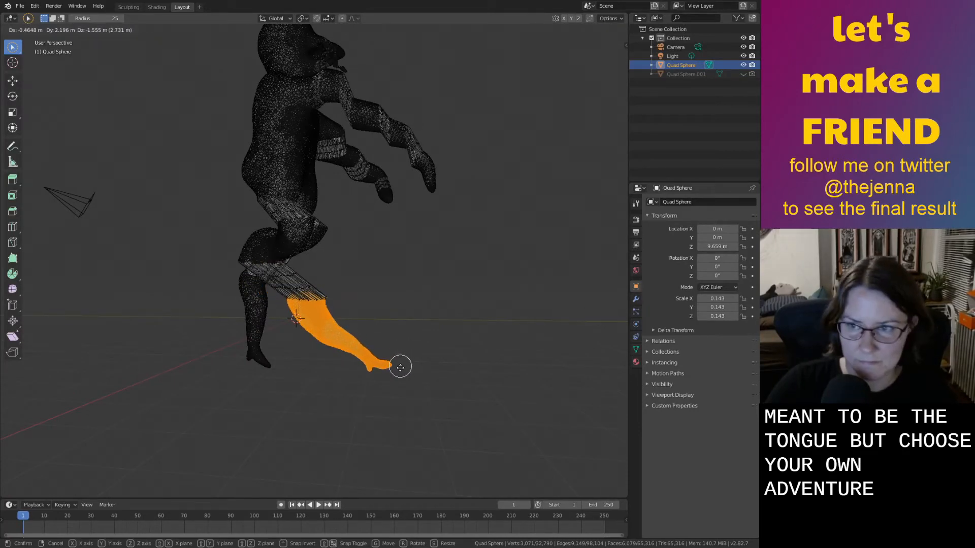
pyautogui.click(397, 365)
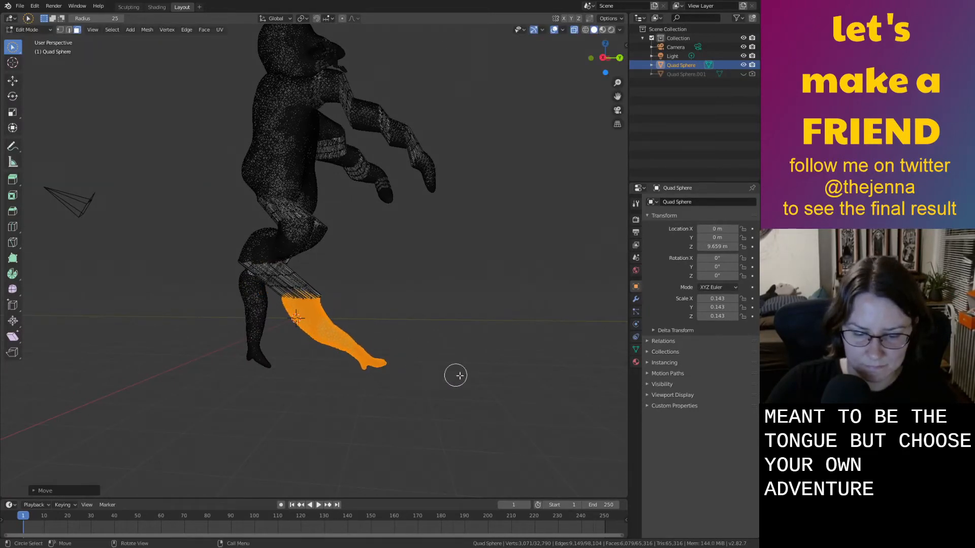
pyautogui.press('r')
pyautogui.press('y')
pyautogui.rightClick(575, 363)
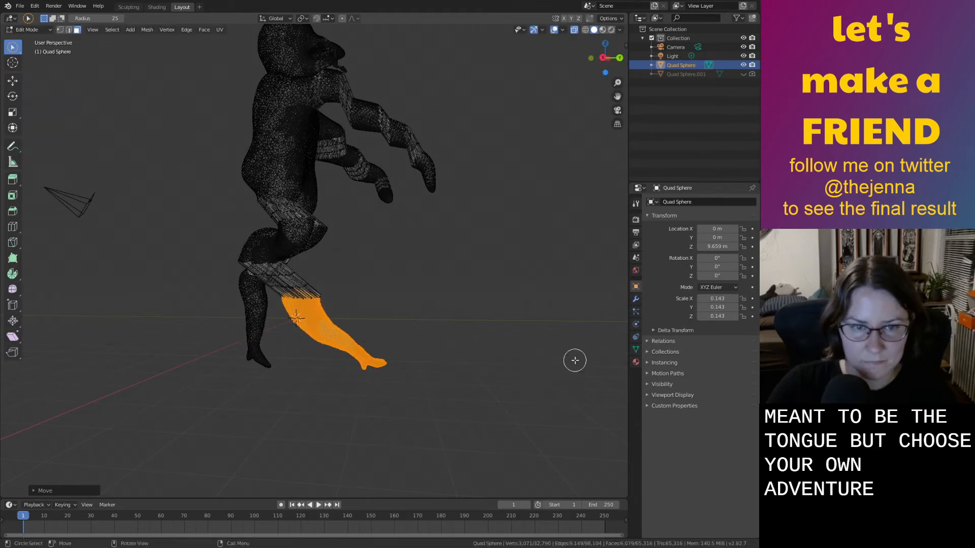
pyautogui.press('r')
pyautogui.press('x')
pyautogui.click(551, 280)
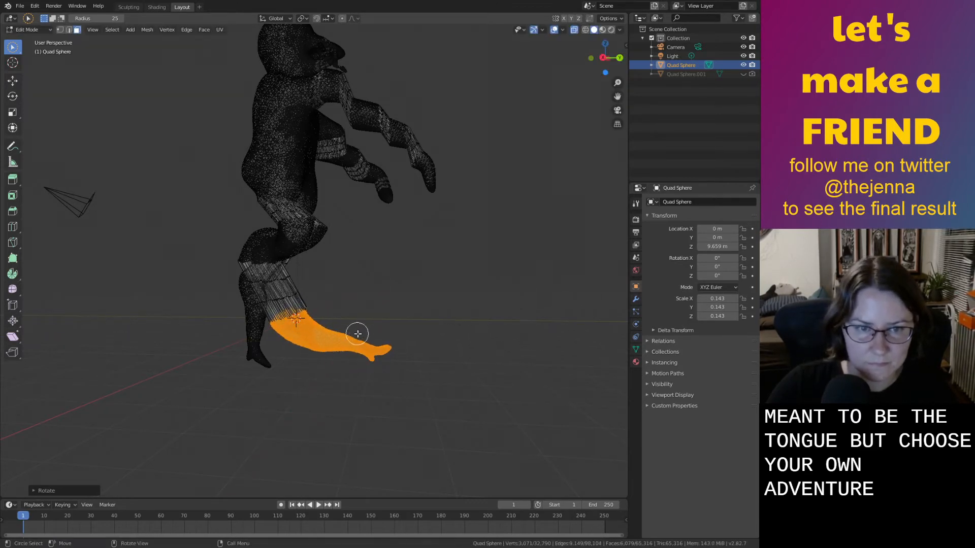
# Move the right lower leg up and slightly forward toward the knee, then return to Object Mode and save the file.
pyautogui.press('h')
pyautogui.hotkey('alt', 'h')
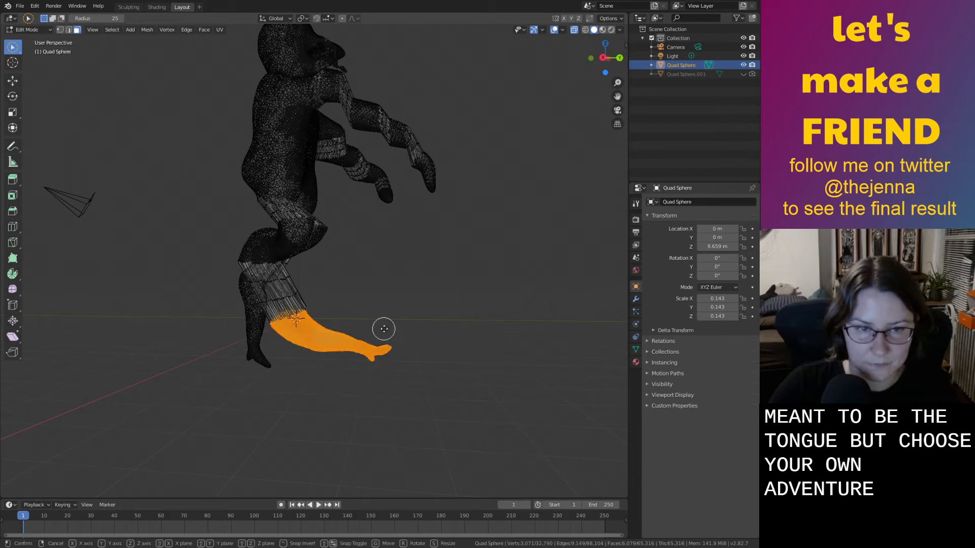
pyautogui.press('g')
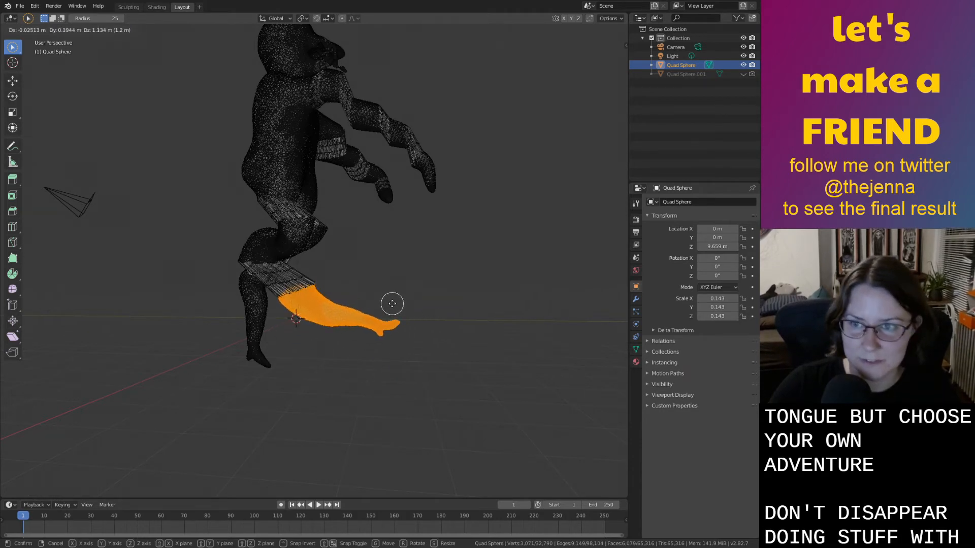
pyautogui.click(406, 297)
pyautogui.press('Tab')
pyautogui.click(439, 312)
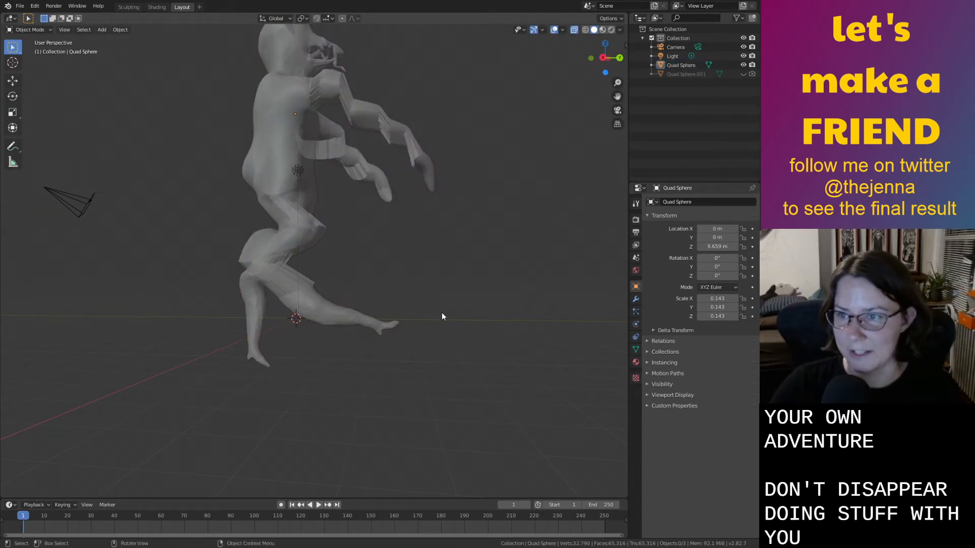
pyautogui.hotkey('ctrl', 's')
pyautogui.moveTo(439, 312); pyautogui.dragTo(443, 388, button='middle')
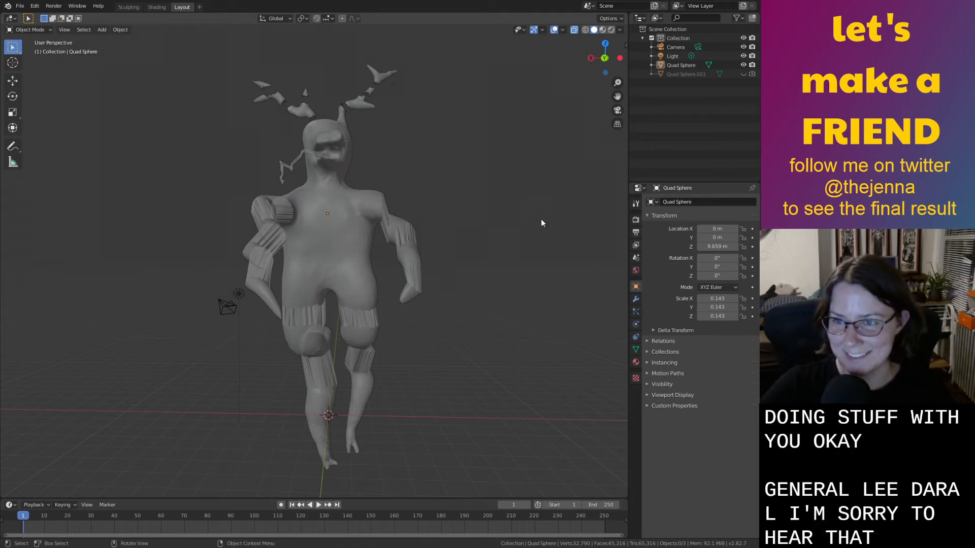
# Select the creature and switch to the Sculpting workspace, inspecting the whole figure from the front and side.
pyautogui.moveTo(543, 181); pyautogui.dragTo(406, 200, button='middle')
pyautogui.click(359, 228)
pyautogui.press('Tab')
pyautogui.scroll(3, 358, 230)
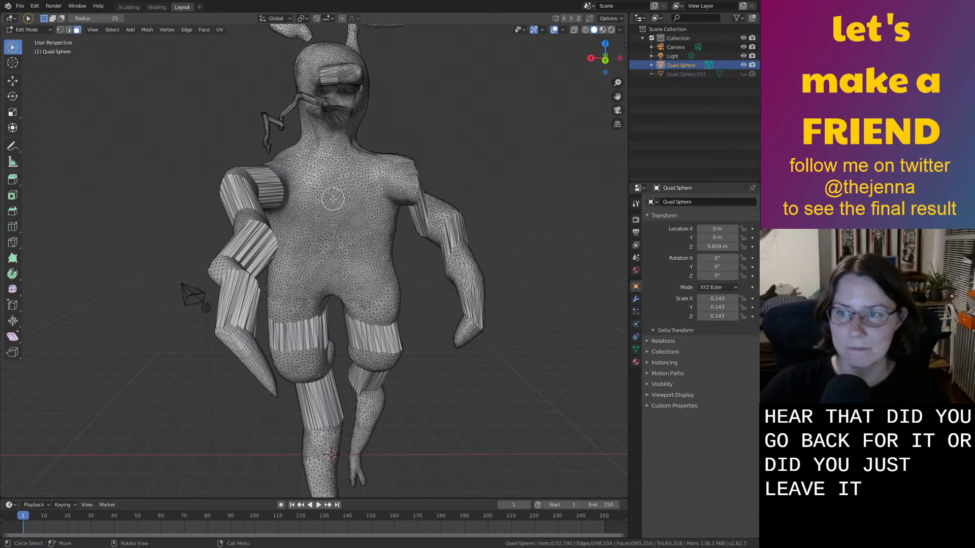
pyautogui.press('Tab')
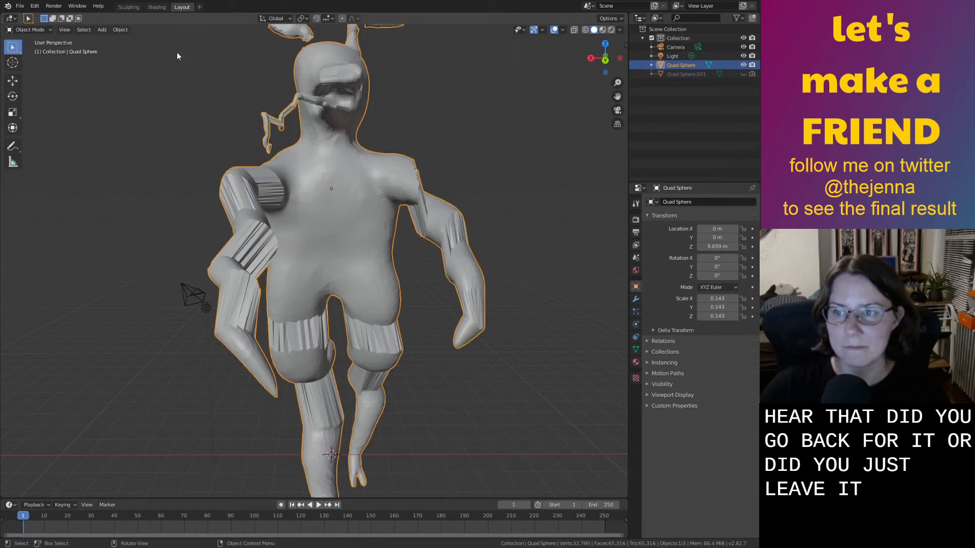
pyautogui.click(133, 7)
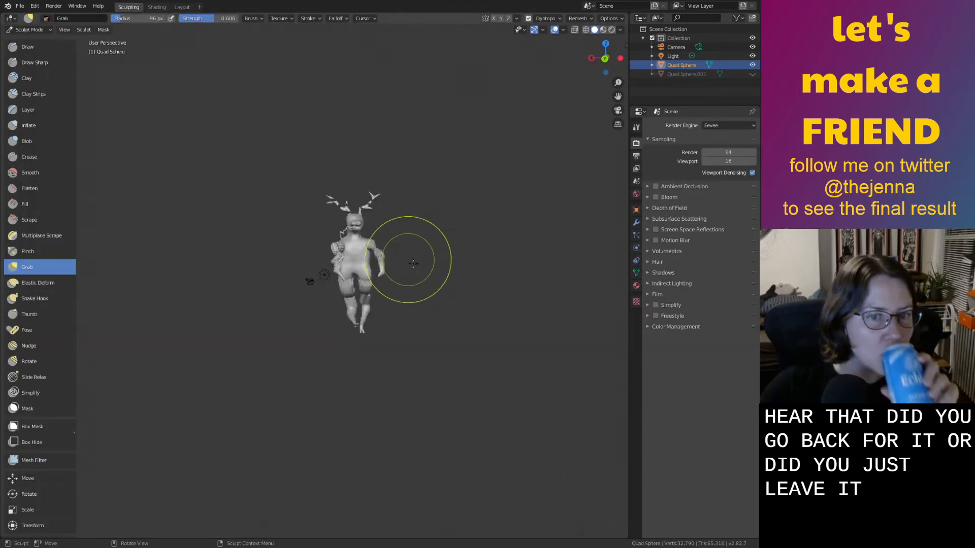
pyautogui.scroll(10, 447, 284)
pyautogui.scroll(-6, 418, 265)
pyautogui.moveTo(430, 266); pyautogui.dragTo(450, 270, button='middle')
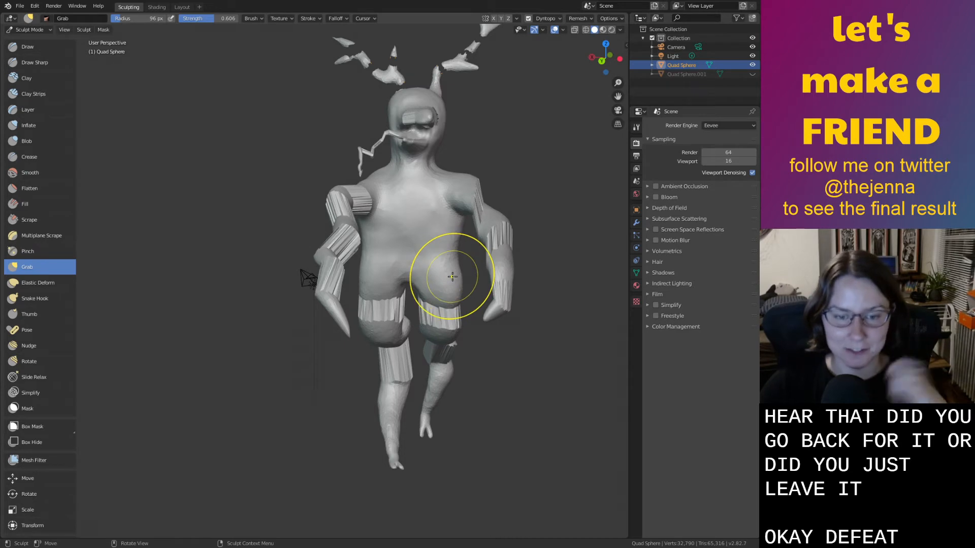
pyautogui.moveTo(444, 271)
pyautogui.mouseDown(button='middle')
pyautogui.moveTo(377, 277)
pyautogui.moveTo(412, 256)
pyautogui.moveTo(269, 263)
pyautogui.moveTo(329, 269)
pyautogui.moveTo(282, 282)
pyautogui.mouseUp(button='middle')
pyautogui.scroll(5, 413, 256)
pyautogui.scroll(-5, 299, 267)
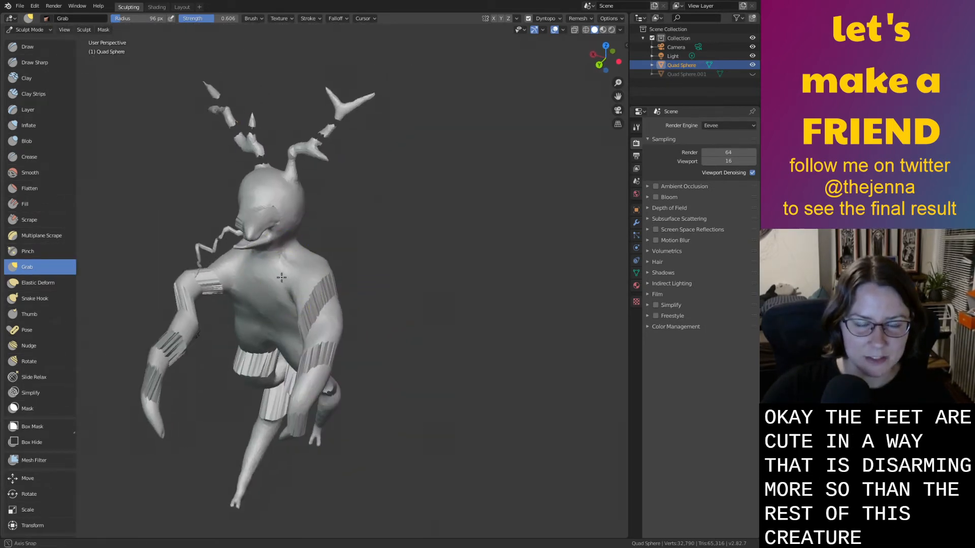
pyautogui.scroll(3, 267, 298)
# Choose the Inflate brush for the chest and set its radius to 143 px and strength to 1.000.
pyautogui.rightClick(249, 301)
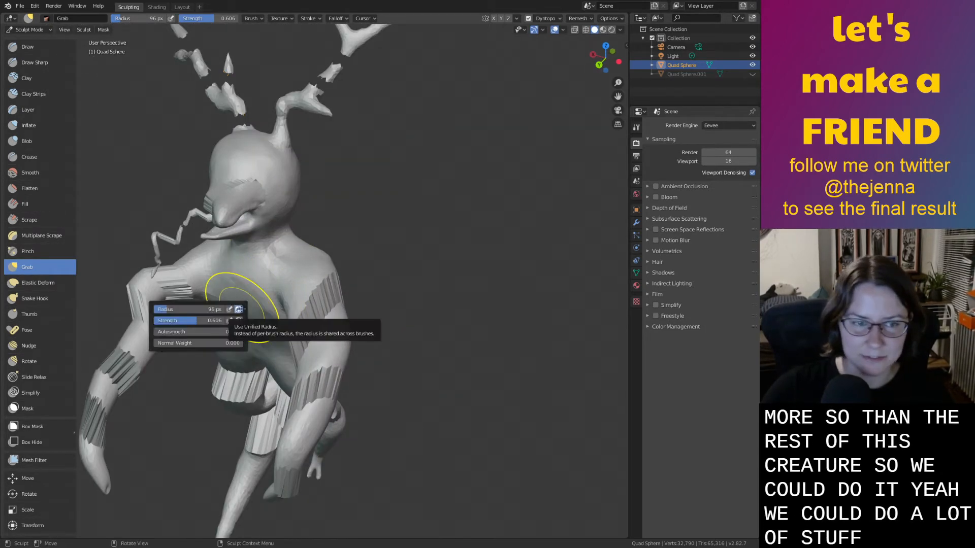
pyautogui.moveTo(248, 292); pyautogui.dragTo(278, 277, button='middle')
pyautogui.press('i')
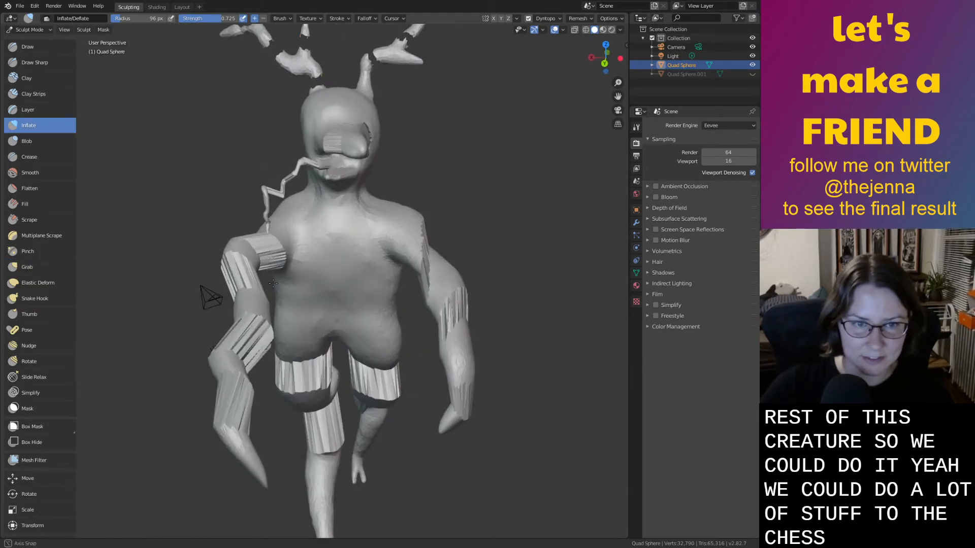
pyautogui.moveTo(317, 258); pyautogui.dragTo(324, 282)
pyautogui.scroll(6, 365, 287)
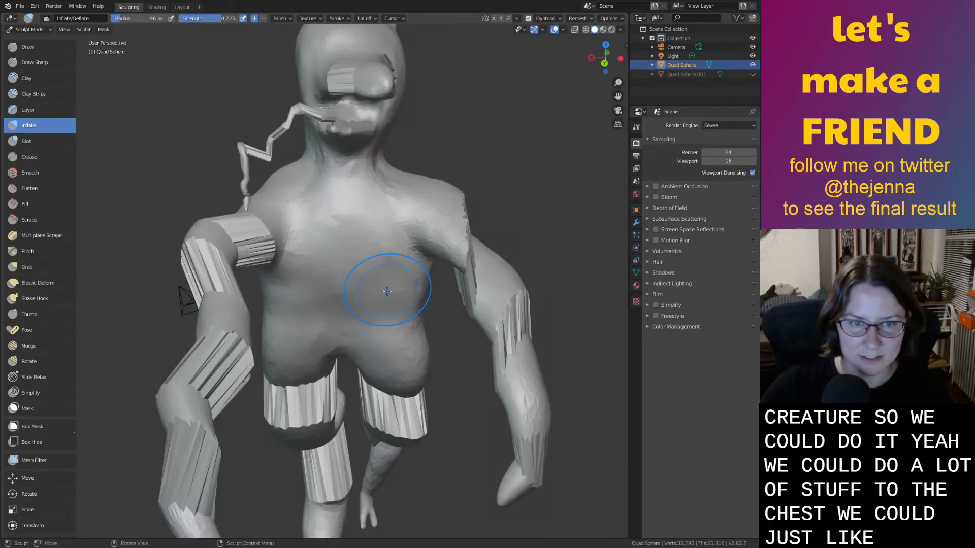
pyautogui.rightClick(327, 281)
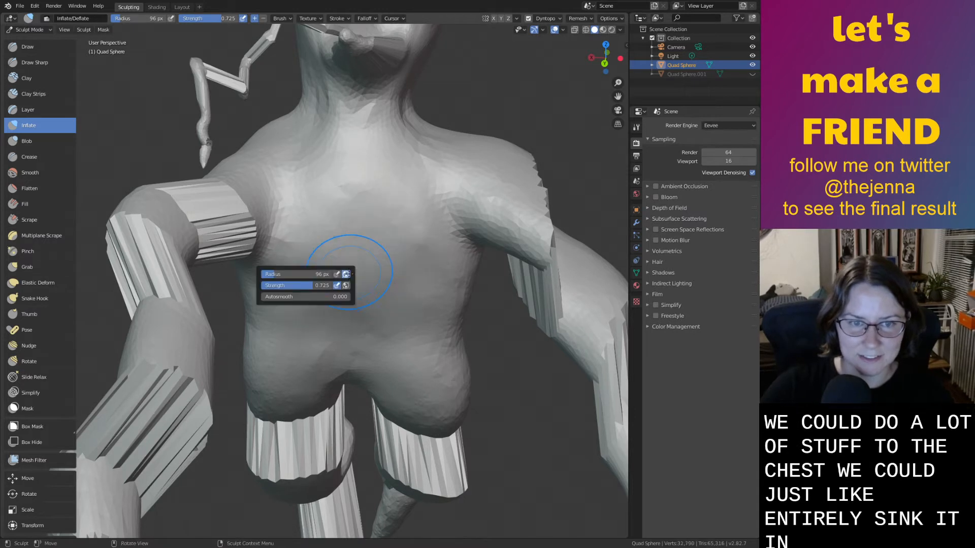
pyautogui.moveTo(269, 275); pyautogui.dragTo(283, 275)
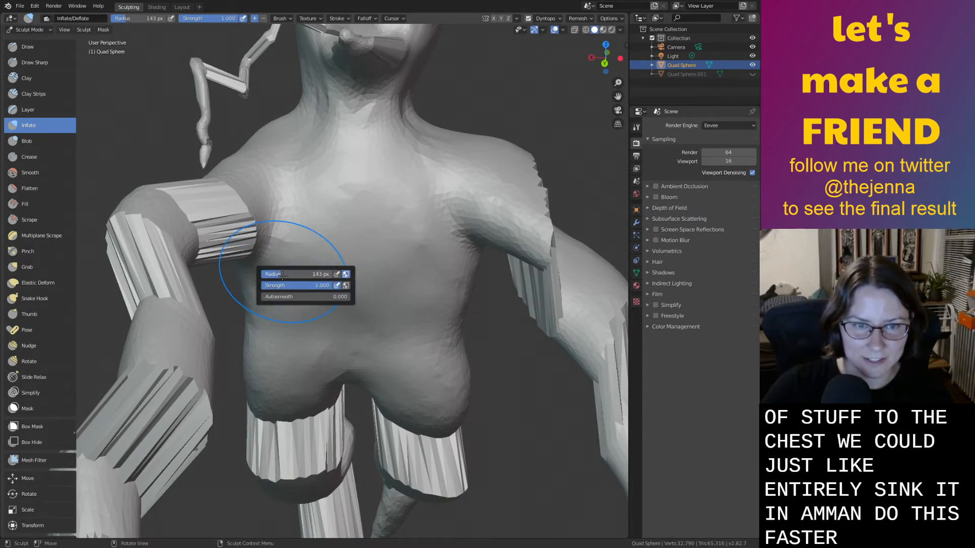
# Try to sink the chest and belly inward with inverted Inflate strokes across the front of the torso.
pyautogui.moveTo(367, 207)
pyautogui.keyDown('ctrl'); pyautogui.mouseDown()
pyautogui.moveTo(358, 193)
pyautogui.moveTo(350, 238)
pyautogui.moveTo(296, 342)
pyautogui.moveTo(371, 203)
pyautogui.moveTo(350, 183)
pyautogui.moveTo(411, 163)
pyautogui.moveTo(393, 212)
pyautogui.moveTo(396, 297)
pyautogui.moveTo(436, 259)
pyautogui.moveTo(377, 298)
pyautogui.moveTo(387, 268)
pyautogui.moveTo(376, 284)
pyautogui.moveTo(275, 306)
pyautogui.mouseUp(); pyautogui.keyUp('ctrl')
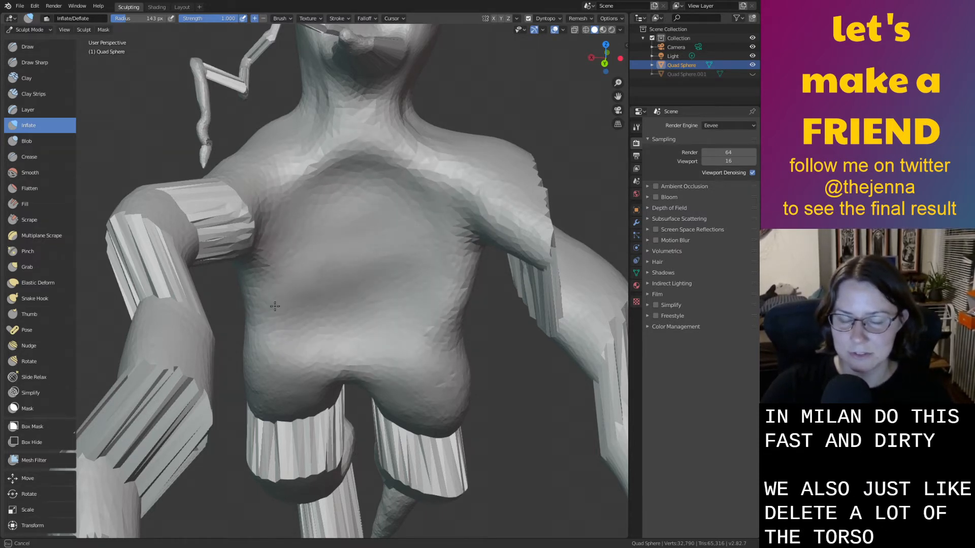
pyautogui.keyDown('ctrl'); pyautogui.moveTo(345, 234); pyautogui.dragTo(364, 253); pyautogui.keyUp('ctrl')
pyautogui.moveTo(324, 356)
pyautogui.keyDown('ctrl'); pyautogui.mouseDown()
pyautogui.moveTo(354, 213)
pyautogui.moveTo(364, 268)
pyautogui.mouseUp(); pyautogui.keyUp('ctrl')
pyautogui.scroll(-6, 364, 269)
pyautogui.moveTo(397, 284)
pyautogui.mouseDown(button='middle')
pyautogui.moveTo(375, 284)
pyautogui.moveTo(405, 266)
pyautogui.moveTo(394, 277)
pyautogui.mouseUp(button='middle')
pyautogui.hotkey('ctrl', 'z')
pyautogui.scroll(5, 401, 271)
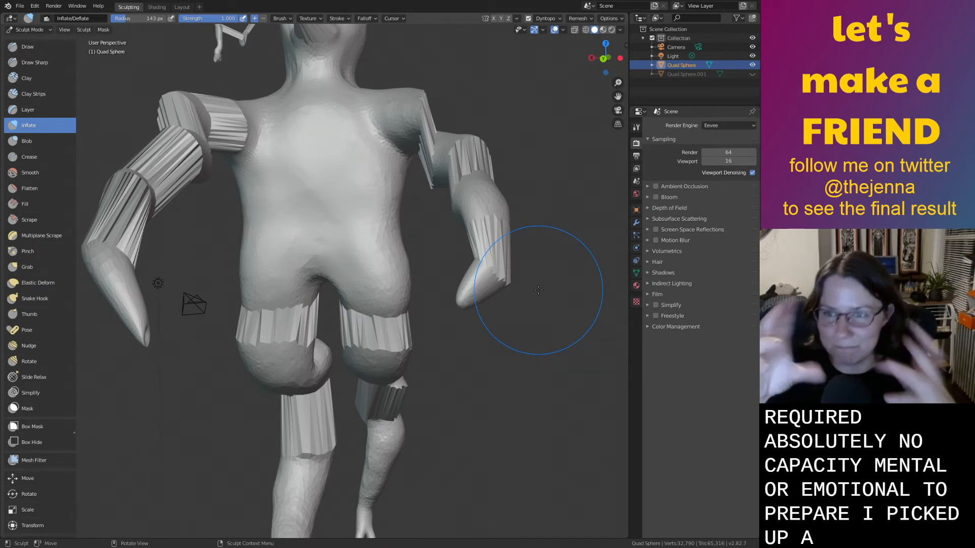
pyautogui.scroll(2, 334, 255)
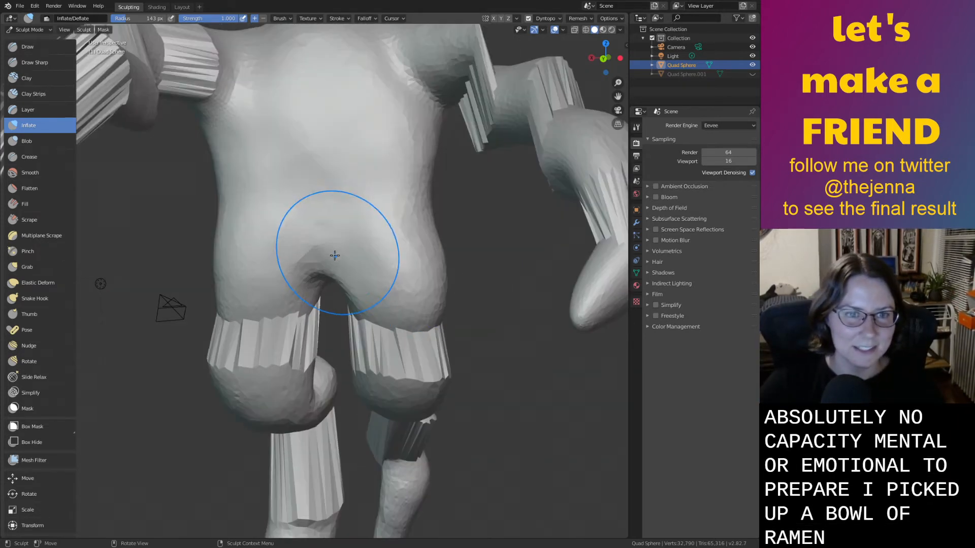
pyautogui.moveTo(364, 198); pyautogui.dragTo(374, 277, button='middle')
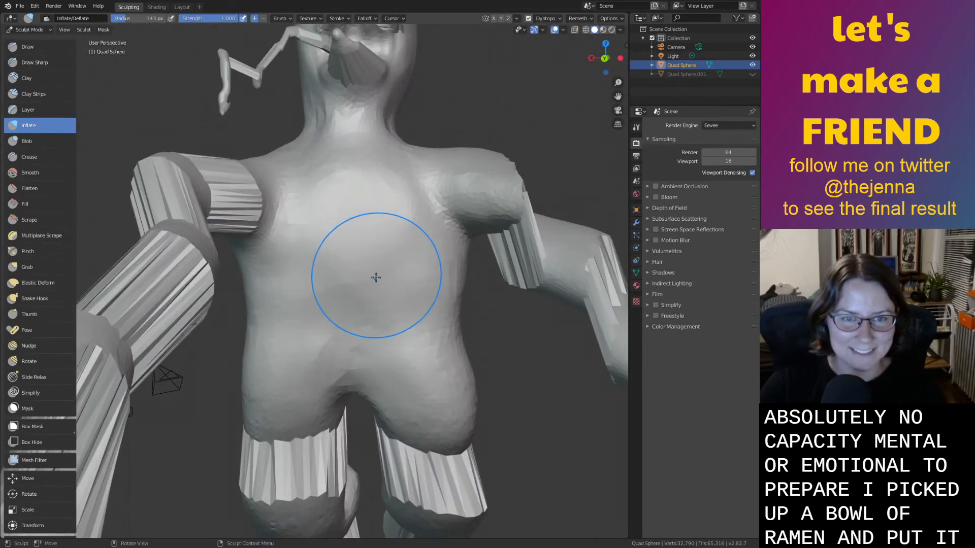
pyautogui.press('Tab')
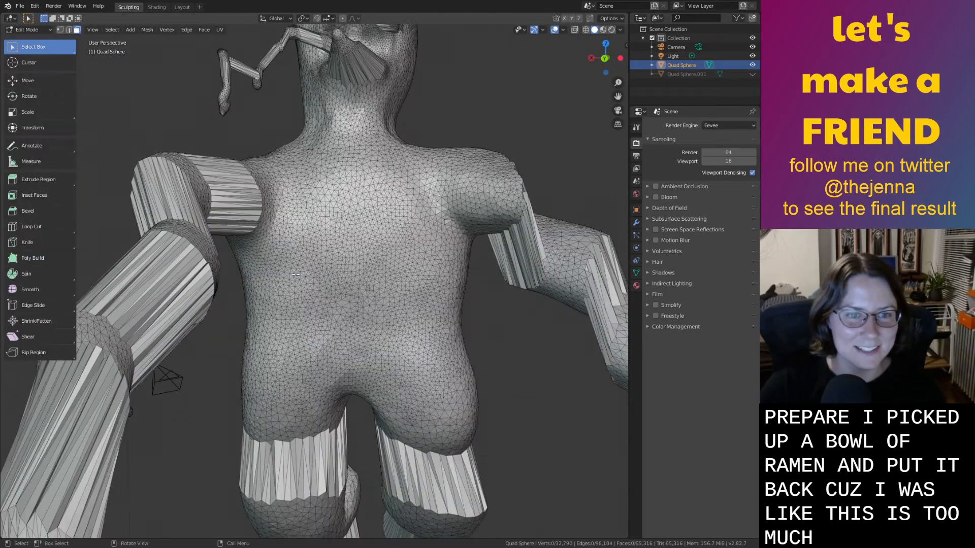
pyautogui.moveTo(488, 374); pyautogui.dragTo(231, 277)
pyautogui.moveTo(330, 303); pyautogui.dragTo(227, 303, button='middle')
pyautogui.click(228, 303)
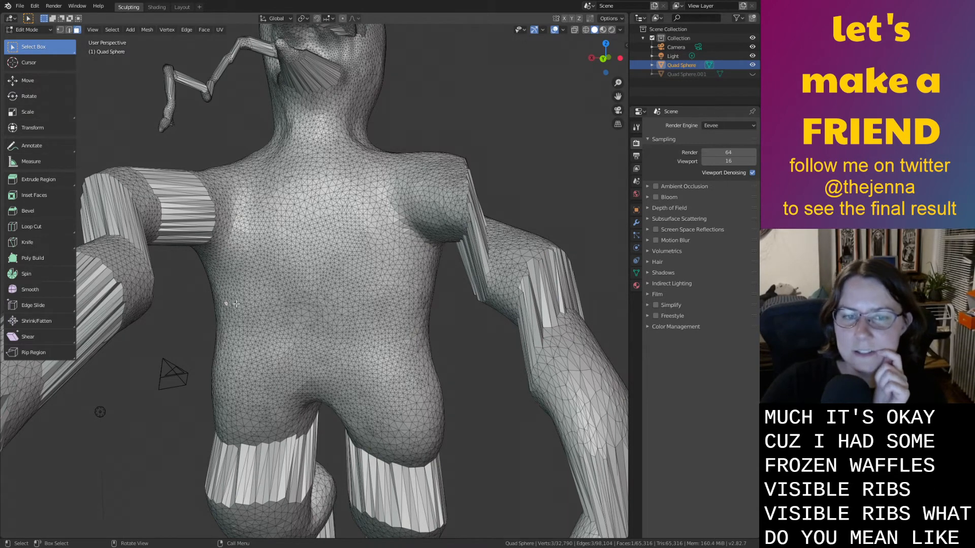
pyautogui.keyDown('alt'); pyautogui.click(251, 287); pyautogui.keyUp('alt')
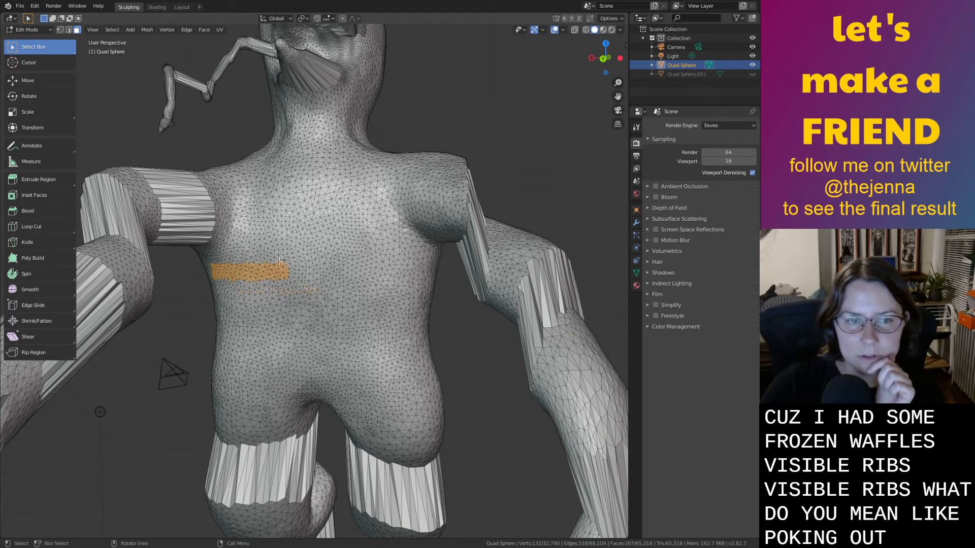
pyautogui.press('Tab')
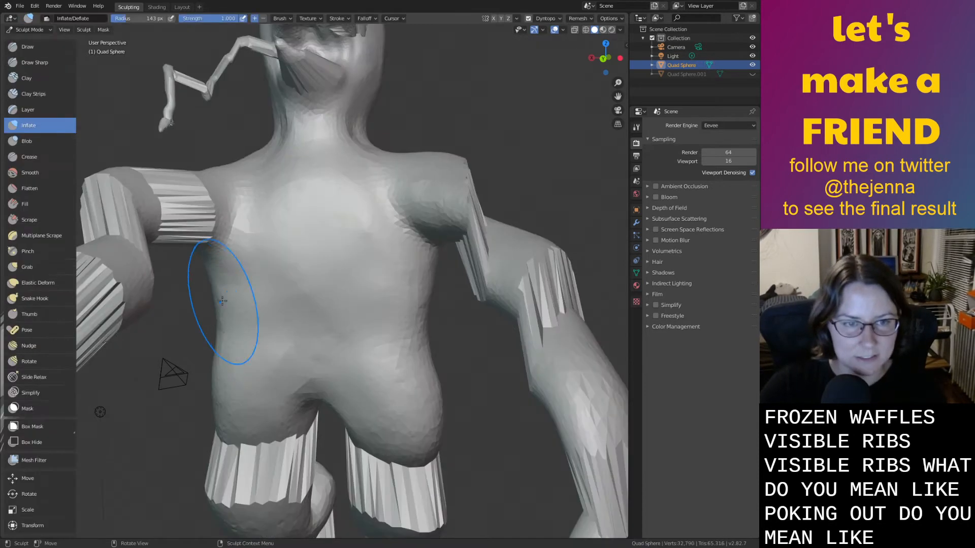
# Try raising three rib-like ridges across one side of the chest with a 12 px Inflate brush, and undo the strokes.
pyautogui.rightClick(201, 283)
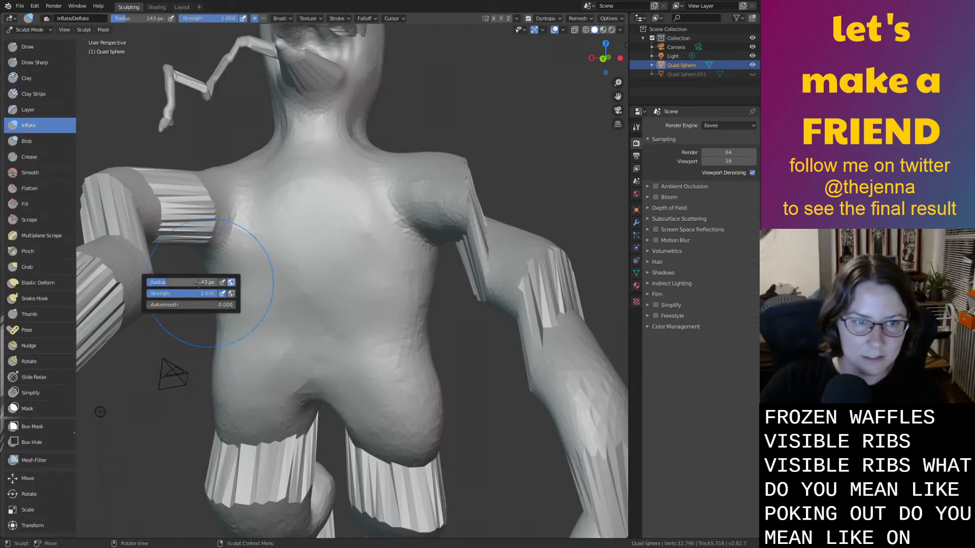
pyautogui.moveTo(206, 261); pyautogui.dragTo(316, 246)
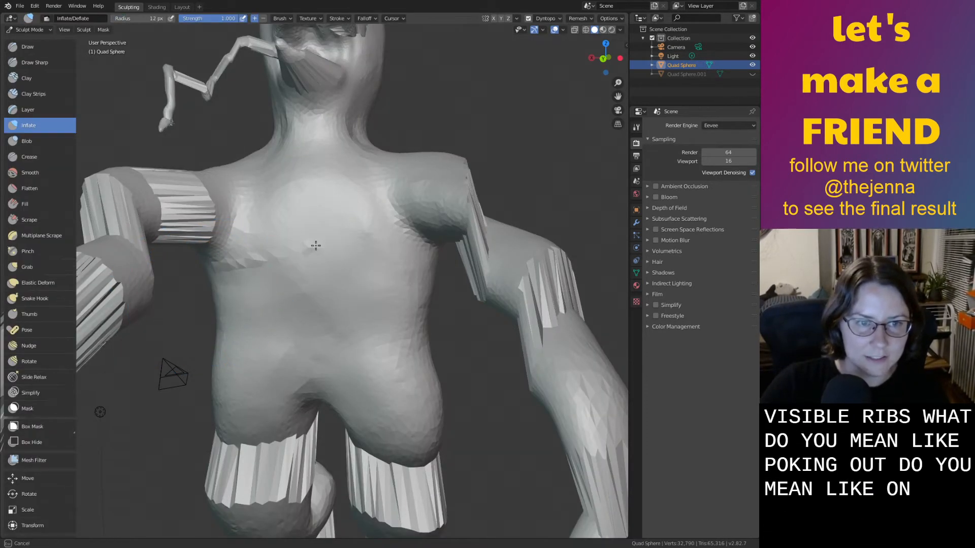
pyautogui.moveTo(195, 269)
pyautogui.mouseDown()
pyautogui.moveTo(222, 294)
pyautogui.moveTo(311, 298)
pyautogui.mouseUp()
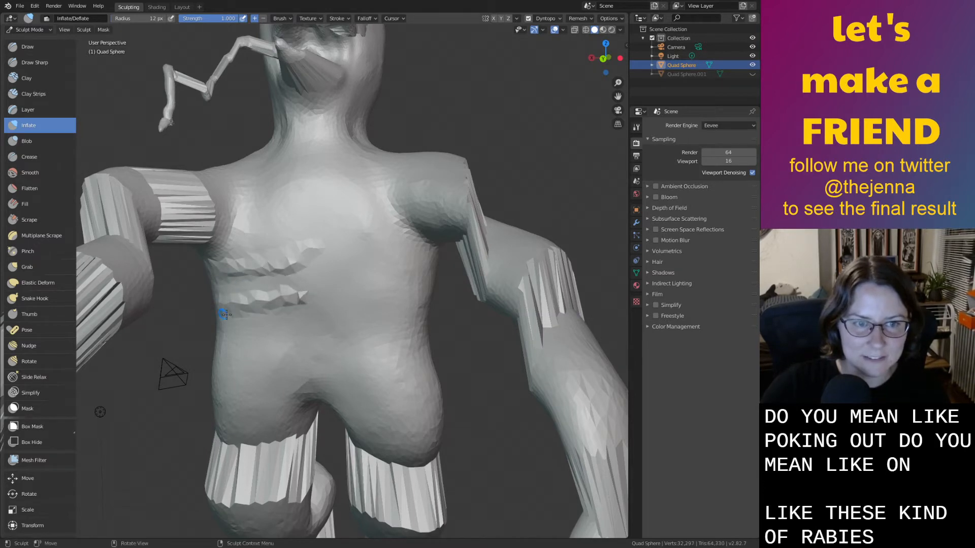
pyautogui.moveTo(226, 315); pyautogui.dragTo(214, 345)
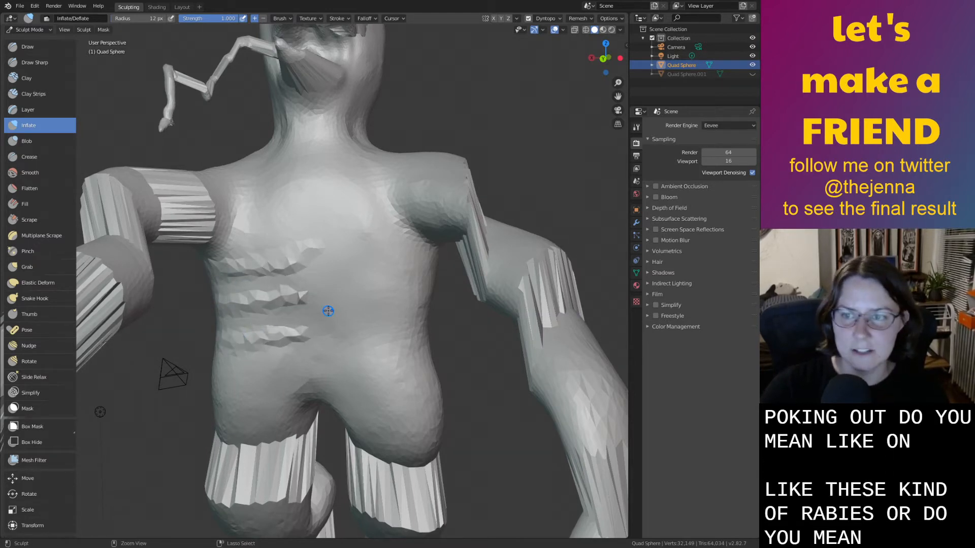
pyautogui.hotkey('ctrl', 'z')
pyautogui.hotkey('ctrl', 'z')
pyautogui.hotkey('ctrl', 'z')
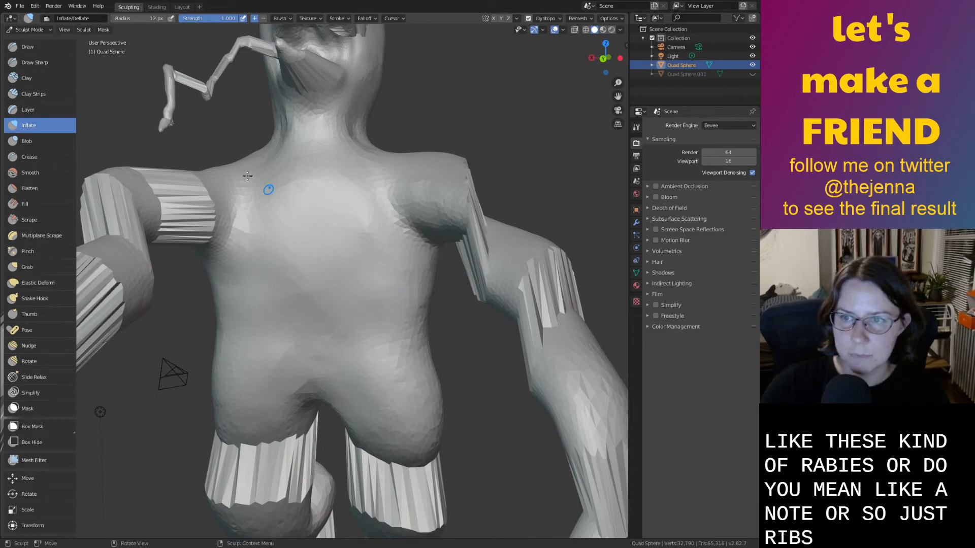
# Enter Edit Mode, choose Select Circle with radius 25, and enable X-ray so the selection reaches through the torso.
pyautogui.press('Tab')
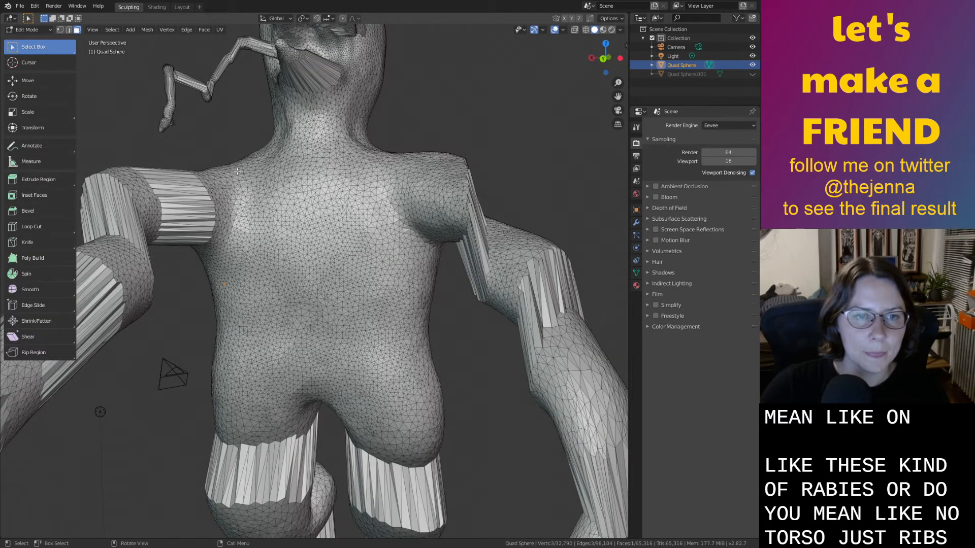
pyautogui.moveTo(56, 51); pyautogui.dragTo(51, 93)
pyautogui.moveTo(264, 231)
pyautogui.mouseDown()
pyautogui.moveTo(241, 267)
pyautogui.moveTo(304, 203)
pyautogui.moveTo(447, 309)
pyautogui.mouseUp()
pyautogui.click(574, 30)
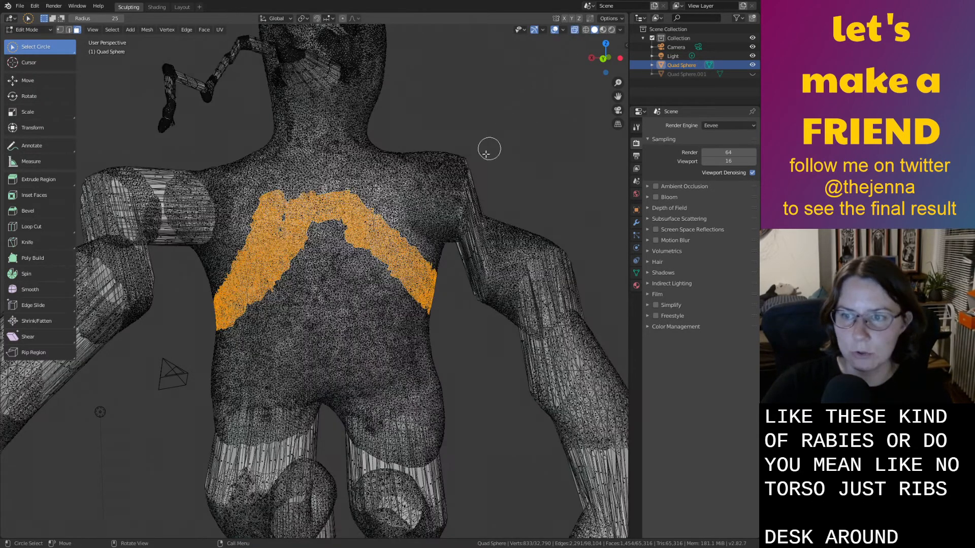
# Circle-select the torso through its full depth, from the upper chest down to the crotch.
pyautogui.click(380, 267)
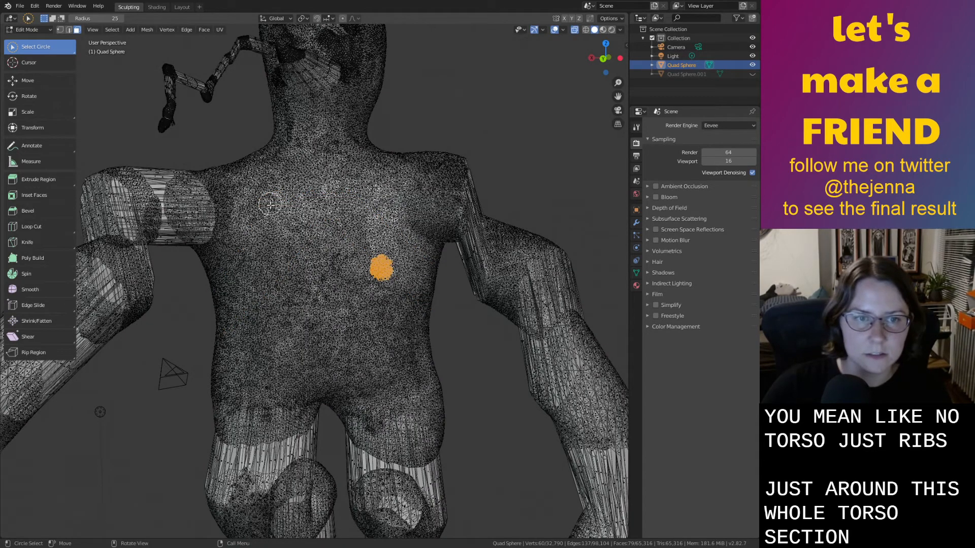
pyautogui.moveTo(271, 204)
pyautogui.mouseDown()
pyautogui.moveTo(257, 280)
pyautogui.moveTo(218, 327)
pyautogui.moveTo(381, 272)
pyautogui.moveTo(313, 211)
pyautogui.mouseUp()
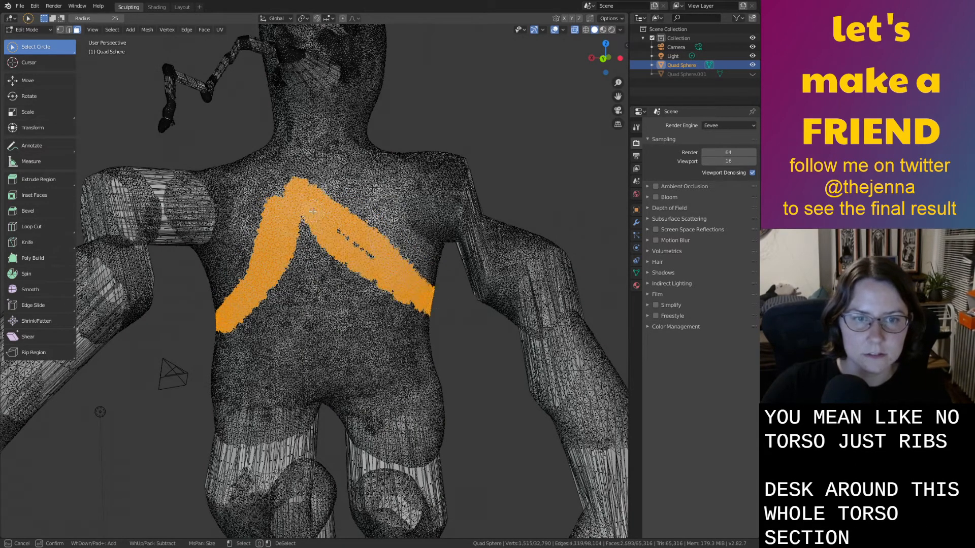
pyautogui.moveTo(368, 253)
pyautogui.mouseDown()
pyautogui.moveTo(391, 302)
pyautogui.moveTo(318, 259)
pyautogui.moveTo(396, 273)
pyautogui.mouseUp()
pyautogui.moveTo(299, 266)
pyautogui.mouseDown()
pyautogui.moveTo(194, 324)
pyautogui.moveTo(455, 315)
pyautogui.moveTo(306, 320)
pyautogui.mouseUp()
pyautogui.moveTo(396, 302)
pyautogui.mouseDown()
pyautogui.moveTo(366, 332)
pyautogui.moveTo(206, 353)
pyautogui.moveTo(267, 350)
pyautogui.moveTo(325, 409)
pyautogui.moveTo(444, 347)
pyautogui.mouseUp()
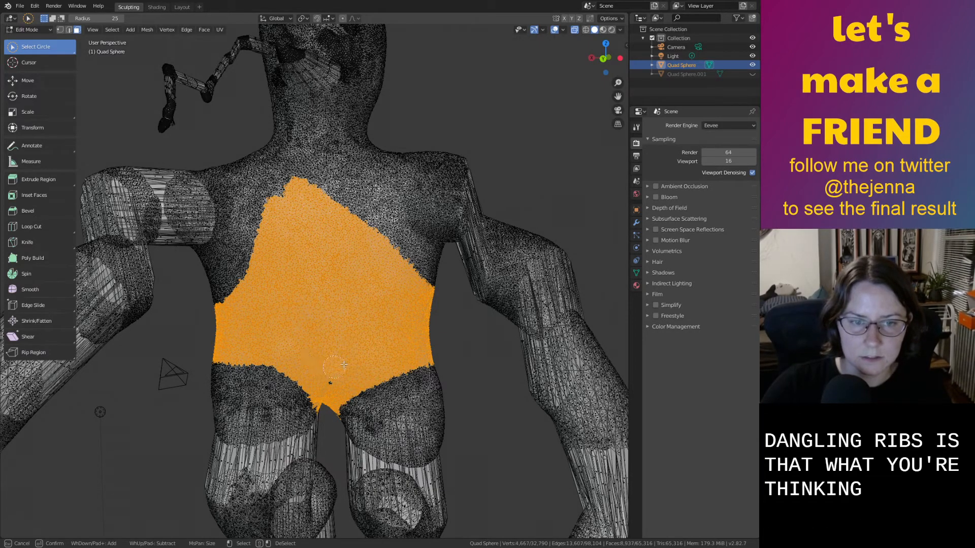
pyautogui.moveTo(333, 357); pyautogui.dragTo(378, 374, button='middle')
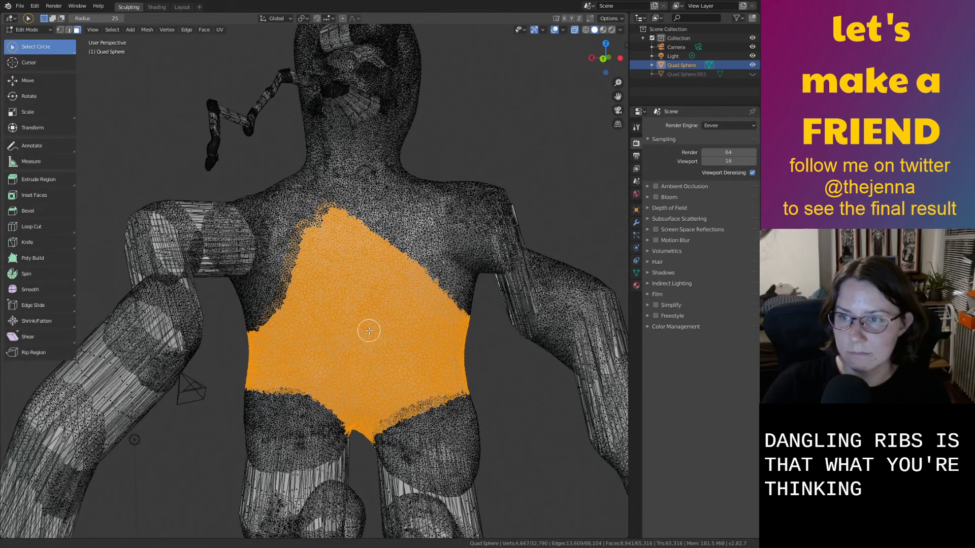
pyautogui.moveTo(369, 330); pyautogui.dragTo(379, 342, button='middle')
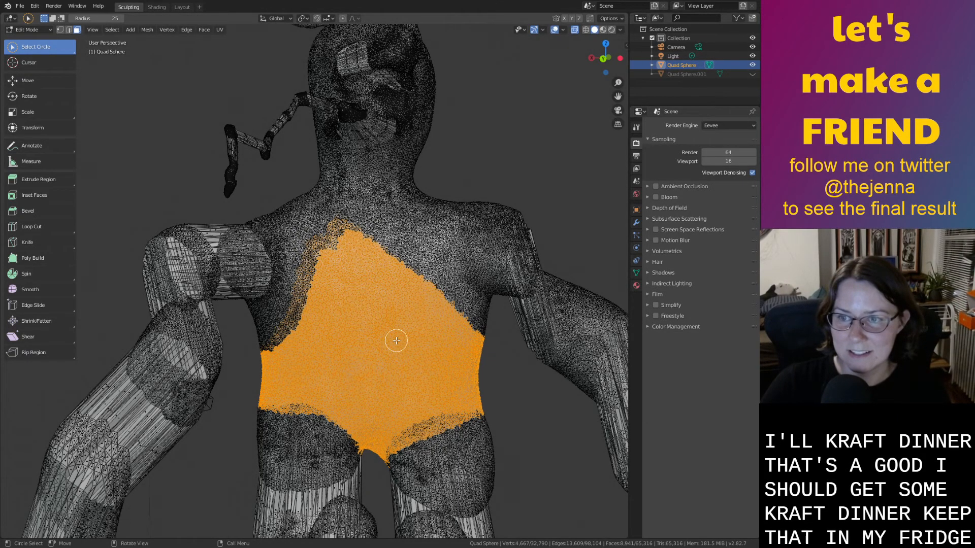
pyautogui.moveTo(396, 341); pyautogui.dragTo(361, 322, button='middle')
# Select a triangular region through the torso from mid-chest down to a straight line at the waist, and delete its vertices.
pyautogui.click(361, 322)
pyautogui.press('c')
pyautogui.moveTo(296, 224)
pyautogui.mouseDown()
pyautogui.moveTo(291, 263)
pyautogui.moveTo(320, 223)
pyautogui.moveTo(436, 356)
pyautogui.mouseUp()
pyautogui.moveTo(331, 246); pyautogui.dragTo(278, 318)
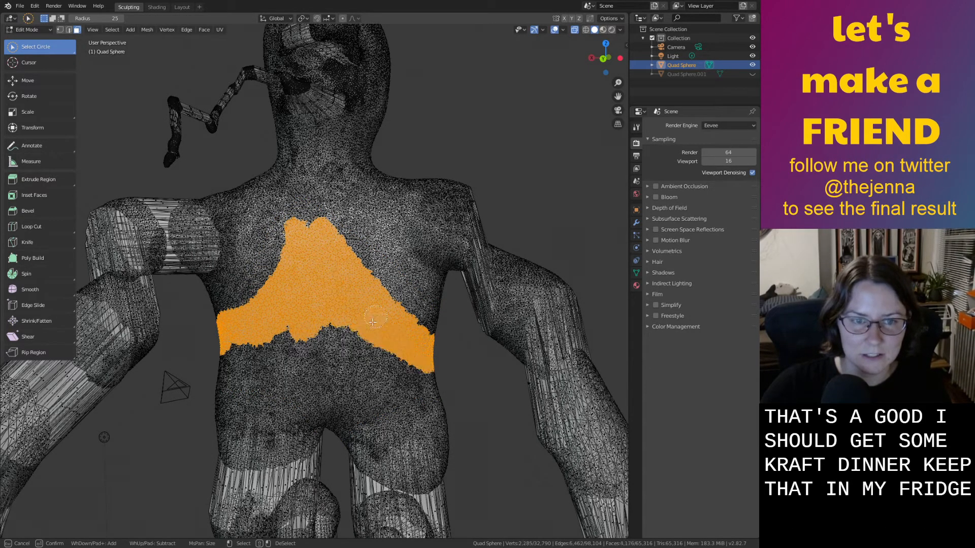
pyautogui.moveTo(372, 322)
pyautogui.mouseDown()
pyautogui.moveTo(223, 350)
pyautogui.moveTo(240, 359)
pyautogui.moveTo(223, 378)
pyautogui.moveTo(427, 386)
pyautogui.moveTo(221, 381)
pyautogui.moveTo(449, 387)
pyautogui.mouseUp()
pyautogui.moveTo(198, 390)
pyautogui.keyDown('ctrl'); pyautogui.mouseDown()
pyautogui.moveTo(427, 380)
pyautogui.moveTo(228, 373)
pyautogui.moveTo(454, 364)
pyautogui.moveTo(279, 369)
pyautogui.moveTo(336, 352)
pyautogui.mouseUp(); pyautogui.keyUp('ctrl')
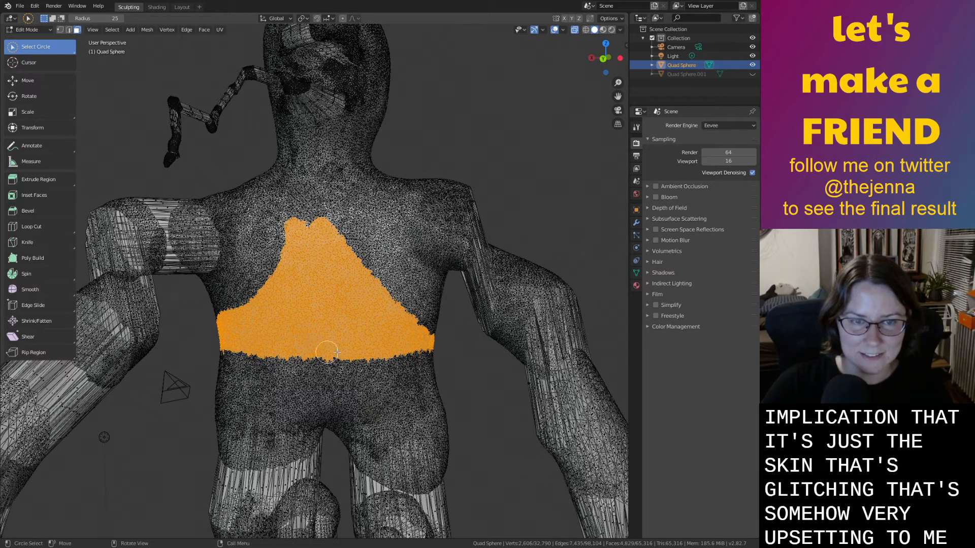
pyautogui.press('x')
pyautogui.click(339, 297)
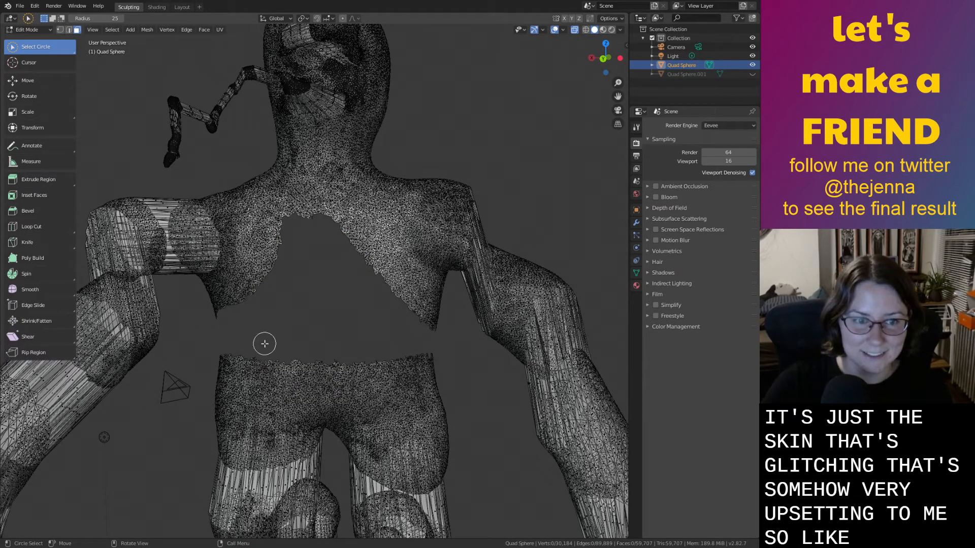
# Turn off X-ray display in Edit Mode and return to Sculpt Mode.
pyautogui.press('Tab')
pyautogui.moveTo(305, 335)
pyautogui.mouseDown(button='middle')
pyautogui.moveTo(349, 324)
pyautogui.moveTo(360, 274)
pyautogui.mouseUp(button='middle')
pyautogui.press('Tab')
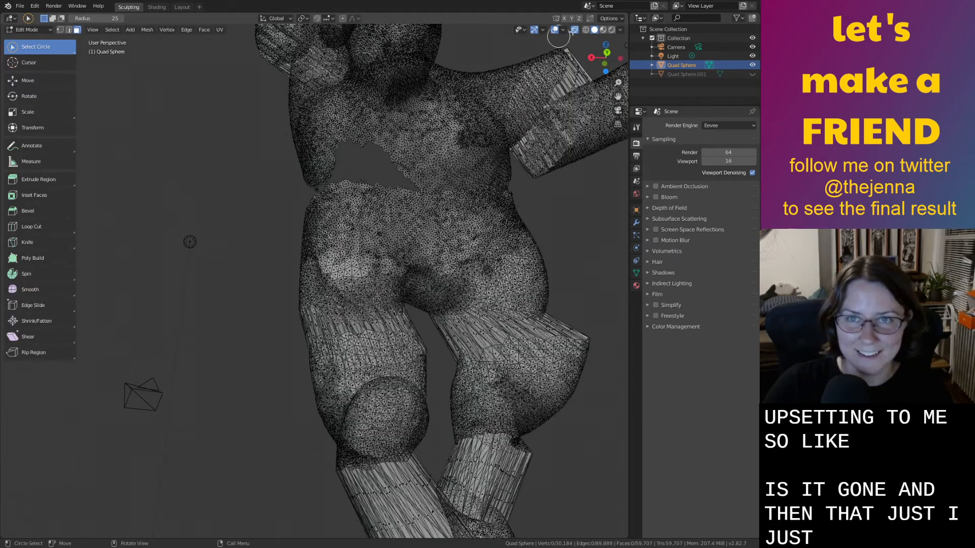
pyautogui.press('Tab')
# Examine the opening in the torso from the front and at an angle, both close up and against the whole figure.
pyautogui.scroll(-5, 555, 269)
pyautogui.moveTo(553, 272)
pyautogui.mouseDown(button='middle')
pyautogui.moveTo(489, 345)
pyautogui.moveTo(356, 345)
pyautogui.mouseUp(button='middle')
pyautogui.scroll(6, 466, 349)
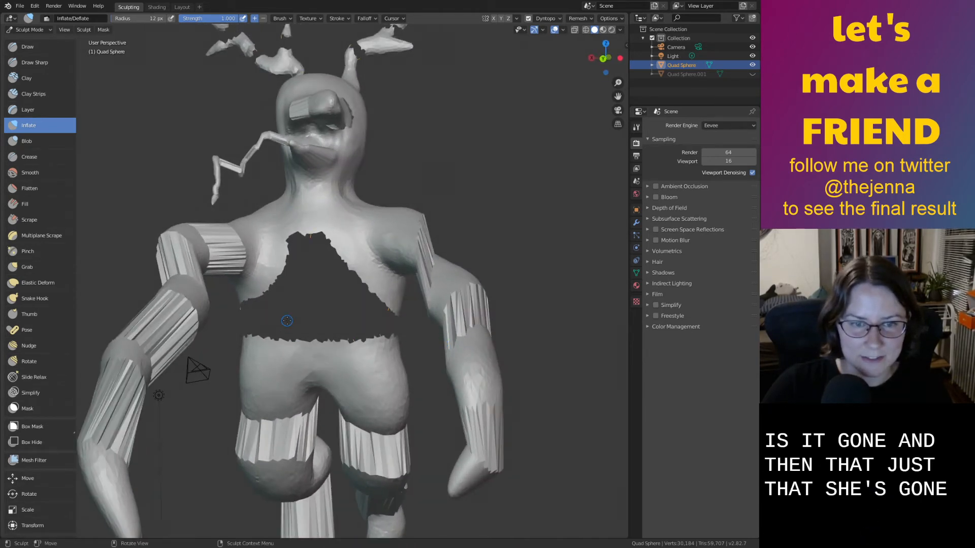
pyautogui.press('Tab')
pyautogui.press('Tab')
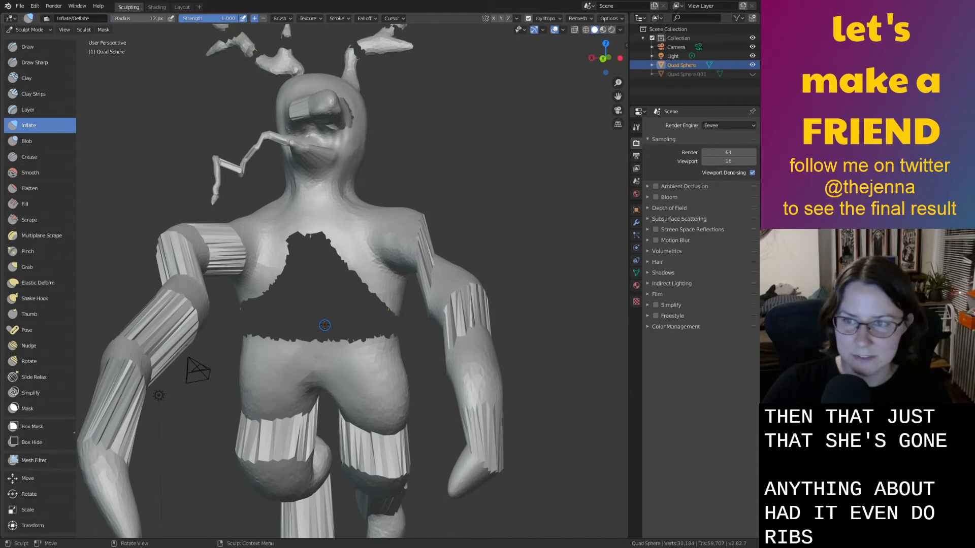
pyautogui.scroll(2, 324, 324)
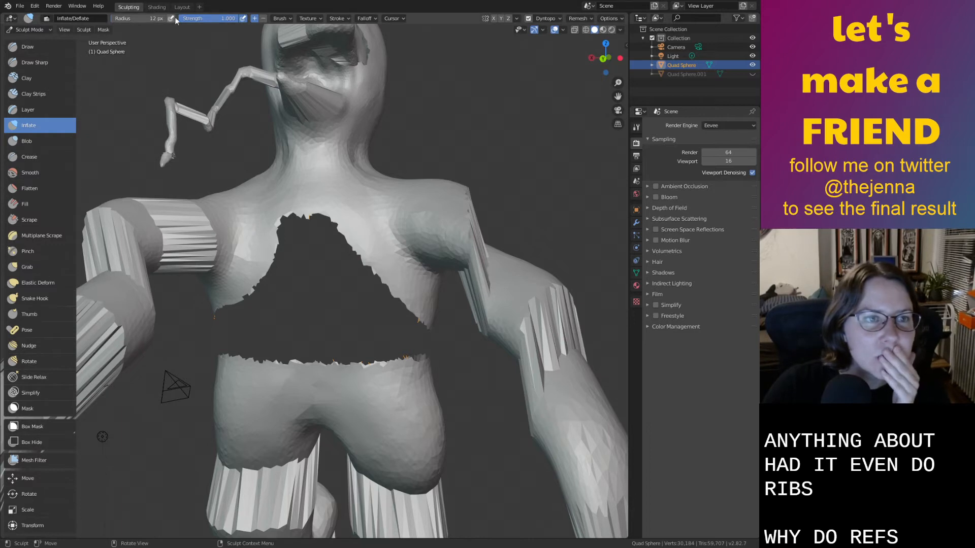
pyautogui.moveTo(290, 282); pyautogui.dragTo(217, 254, button='middle')
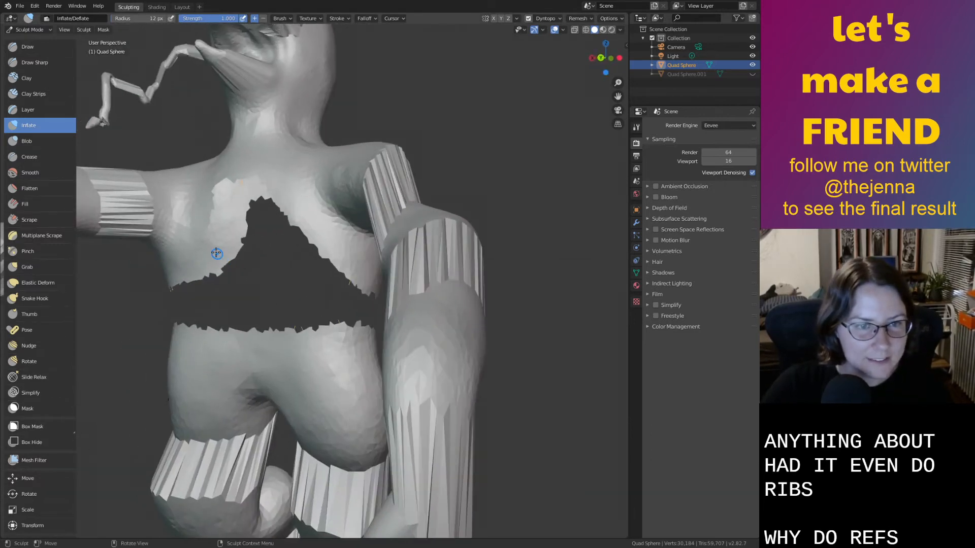
pyautogui.moveTo(217, 253); pyautogui.dragTo(227, 241)
pyautogui.scroll(-5, 276, 286)
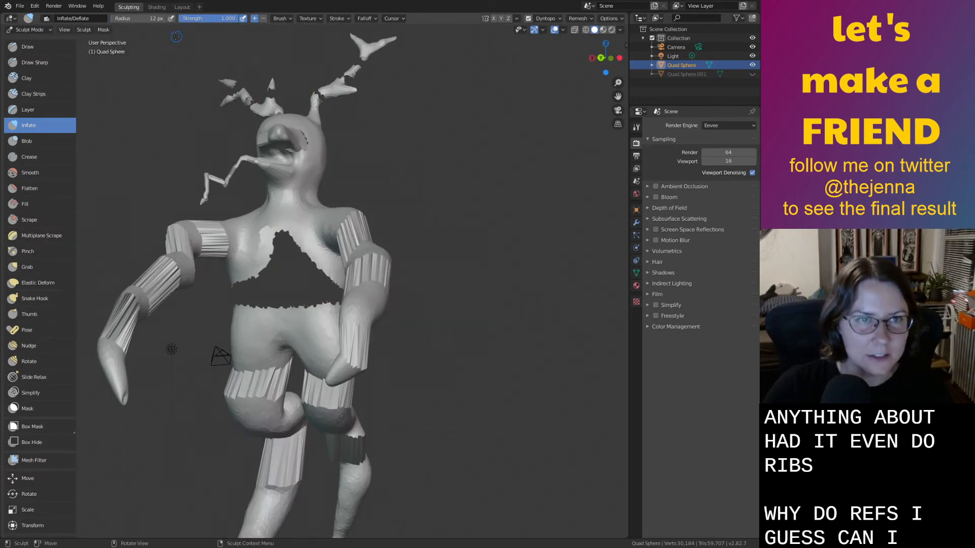
# Switch to the Layout workspace, add a cube mesh, and raise it along Z to about 9.14 m inside the chest.
pyautogui.click(182, 6)
pyautogui.hotkey('alt', 'a')
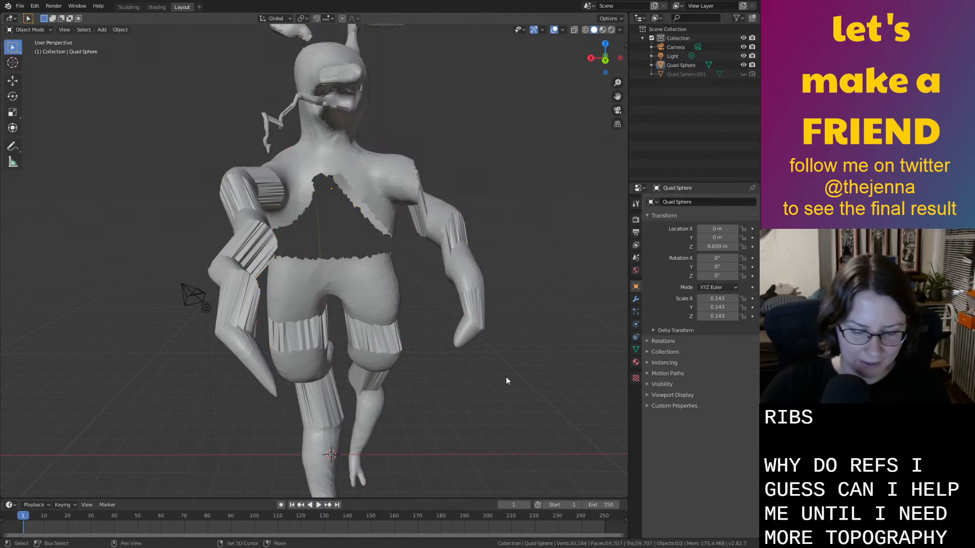
pyautogui.hotkey('shift', 'a')
pyautogui.moveTo(505, 377)
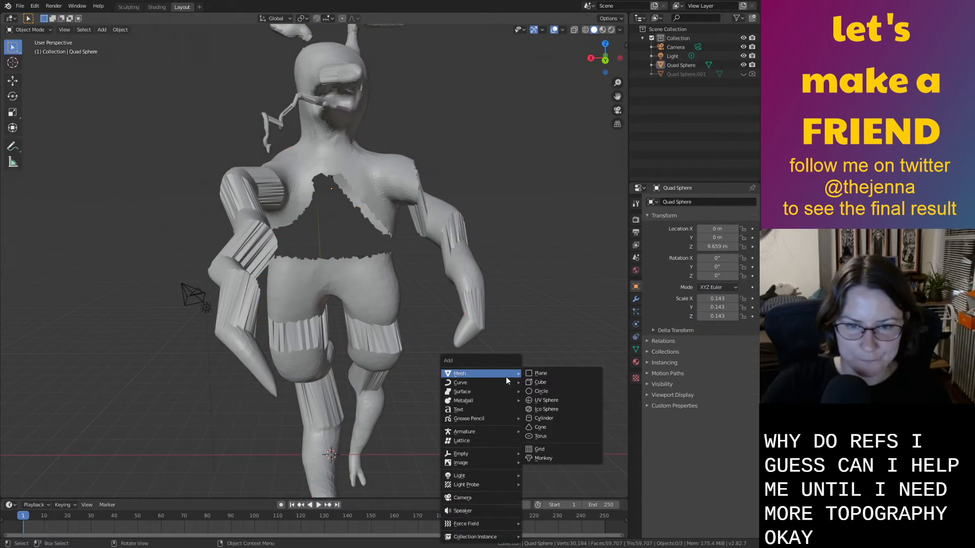
pyautogui.click(568, 382)
pyautogui.press('g')
pyautogui.press('z')
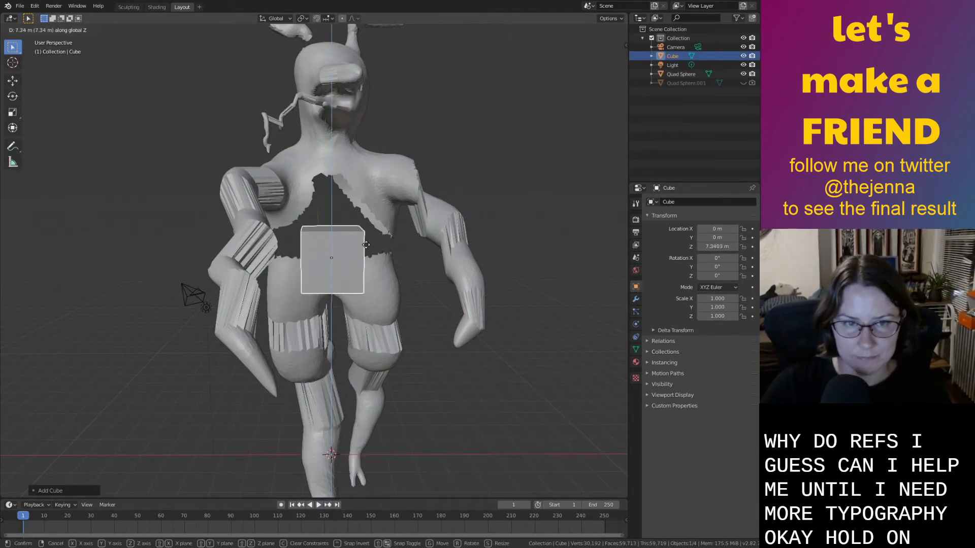
pyautogui.click(363, 198)
# Scale the cube along Y to about 0.63 and move it back to about -0.30 m in Y, inside the torso.
pyautogui.moveTo(364, 198); pyautogui.dragTo(485, 215, button='middle')
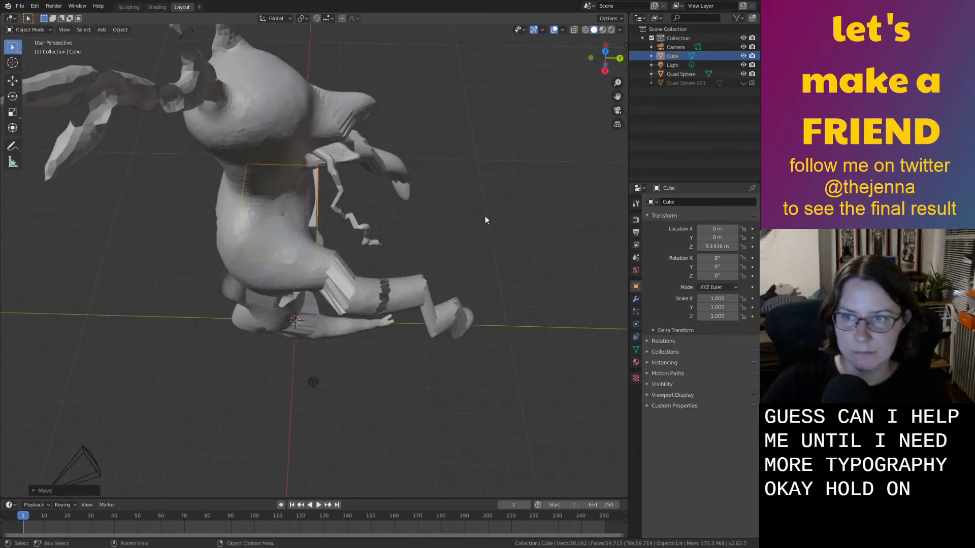
pyautogui.press('s')
pyautogui.press('y')
pyautogui.click(411, 212)
pyautogui.press('g')
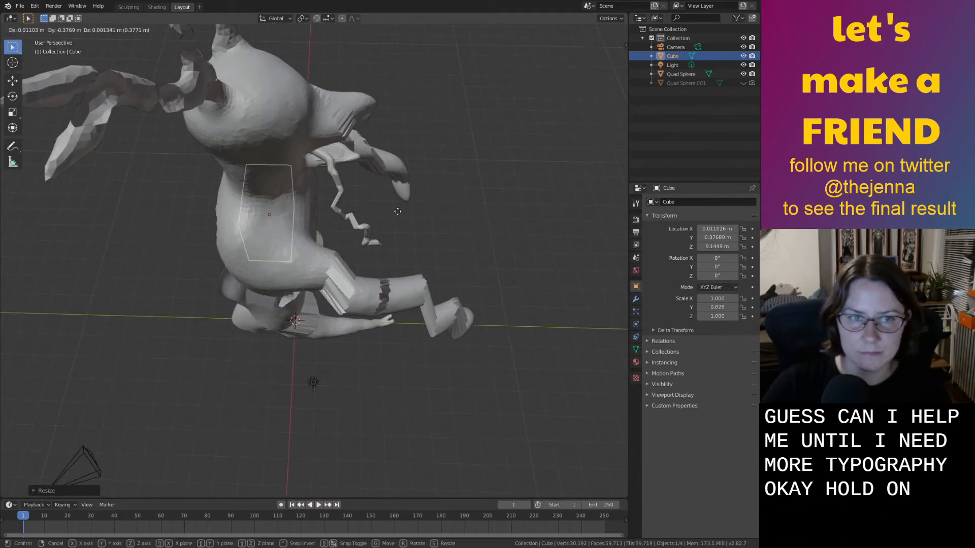
pyautogui.click(397, 211)
# Widen the cube along X to a scale of about 1.89 to span the chest.
pyautogui.moveTo(398, 211); pyautogui.dragTo(302, 184, button='middle')
pyautogui.press('s')
pyautogui.press('x')
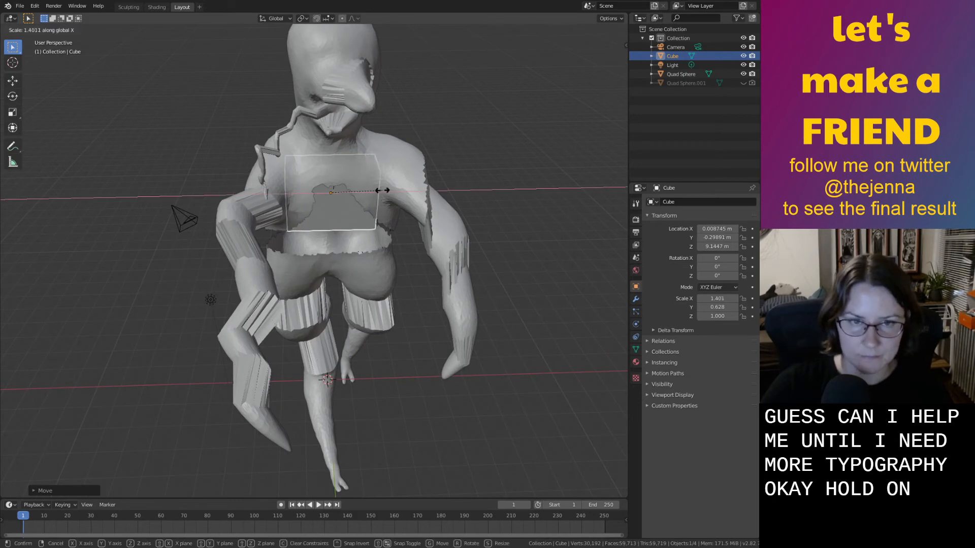
pyautogui.click(400, 189)
pyautogui.moveTo(399, 187); pyautogui.dragTo(390, 150, button='middle')
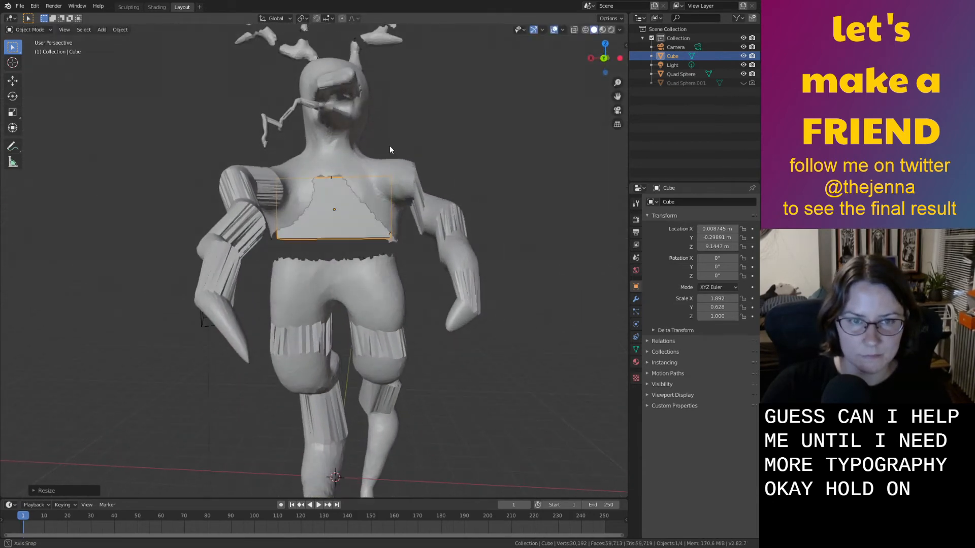
# Narrow the cube inside the chest along X to a scale of about 1.52.
pyautogui.press('s')
pyautogui.press('x')
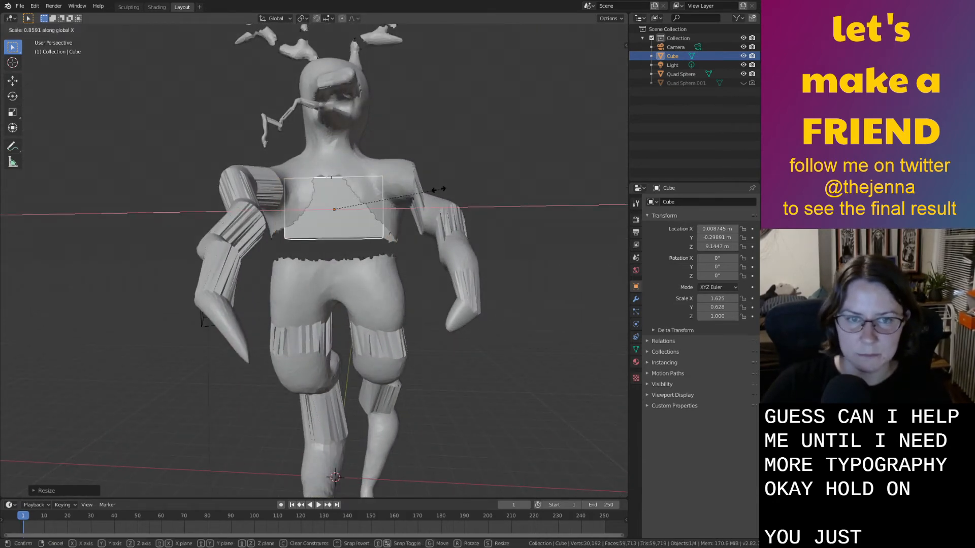
pyautogui.click(433, 192)
pyautogui.moveTo(433, 189); pyautogui.dragTo(401, 386, button='middle')
pyautogui.scroll(3, 444, 207)
pyautogui.scroll(-4, 425, 252)
# Try to box-select the cube's faces in Edit Mode, with X-Ray display turned on to reach them through the torso.
pyautogui.press('Tab')
pyautogui.click(411, 442)
pyautogui.scroll(-2, 411, 441)
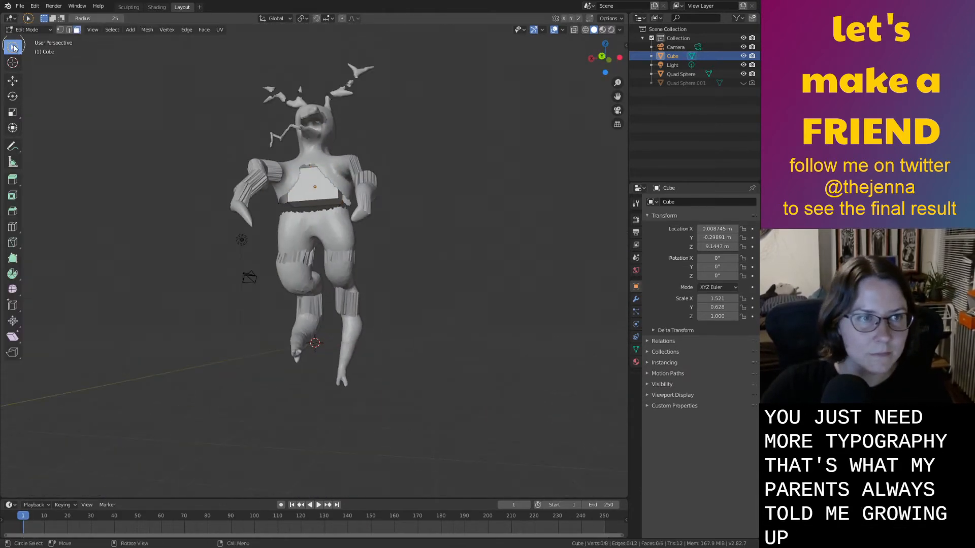
pyautogui.moveTo(14, 48); pyautogui.dragTo(36, 68)
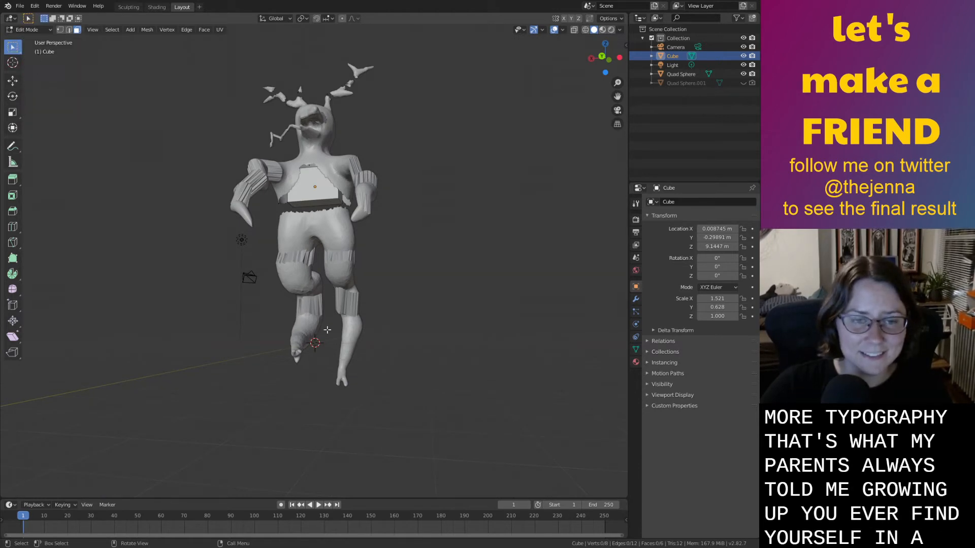
pyautogui.moveTo(415, 427); pyautogui.dragTo(272, 309)
pyautogui.moveTo(272, 309); pyautogui.dragTo(283, 329, button='middle')
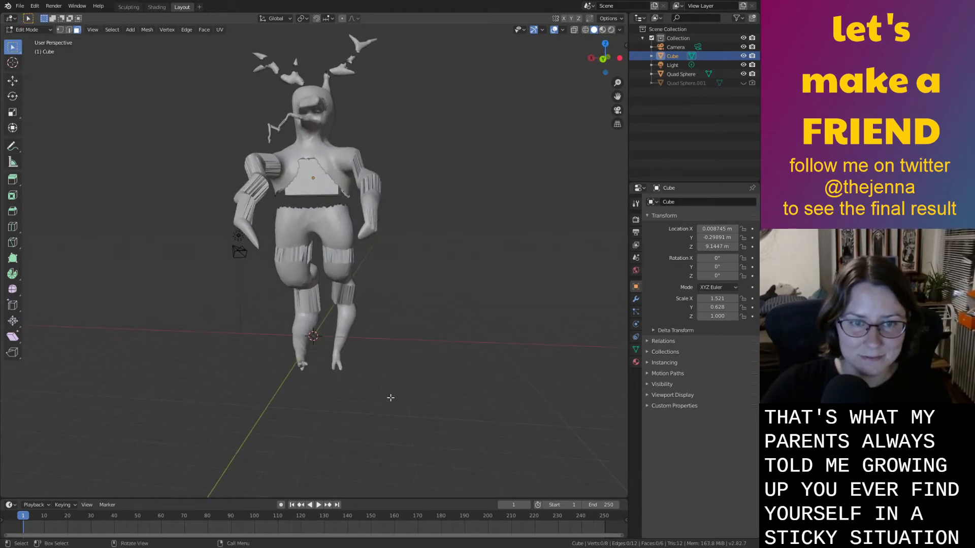
pyautogui.moveTo(390, 397); pyautogui.dragTo(287, 307)
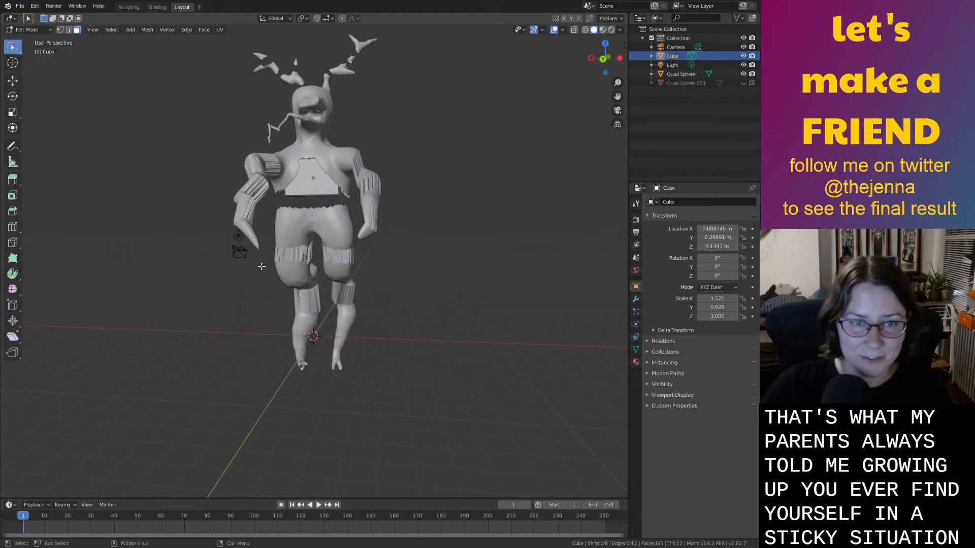
pyautogui.click(574, 29)
pyautogui.press('Tab')
pyautogui.moveTo(391, 412); pyautogui.dragTo(278, 271)
pyautogui.click(323, 222)
pyautogui.click(358, 340)
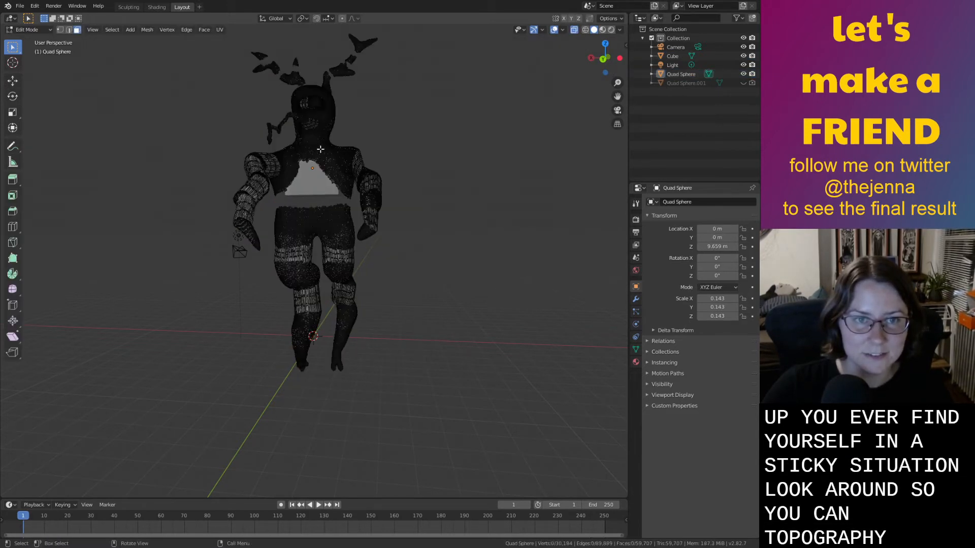
# Try sculpting the form in the chest opening with the Inflate brush at a 12 px radius in the Sculpting workspace.
pyautogui.click(128, 7)
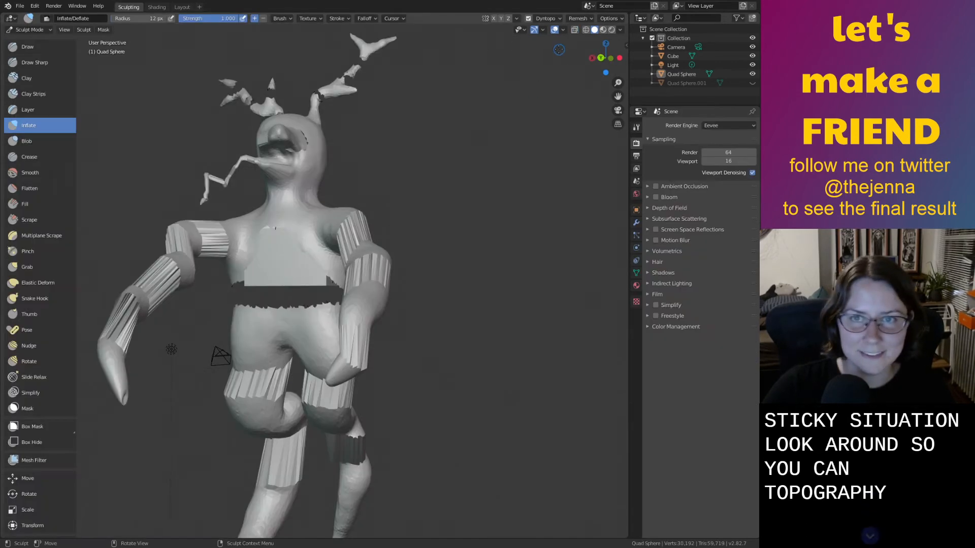
pyautogui.moveTo(305, 266); pyautogui.dragTo(366, 294, button='middle')
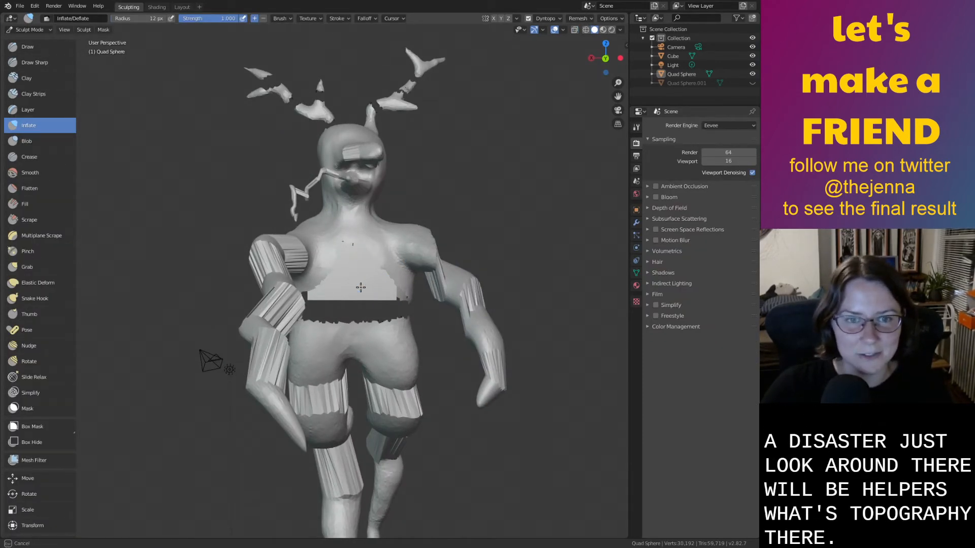
pyautogui.moveTo(360, 288); pyautogui.dragTo(358, 273)
pyautogui.moveTo(372, 219); pyautogui.dragTo(345, 238)
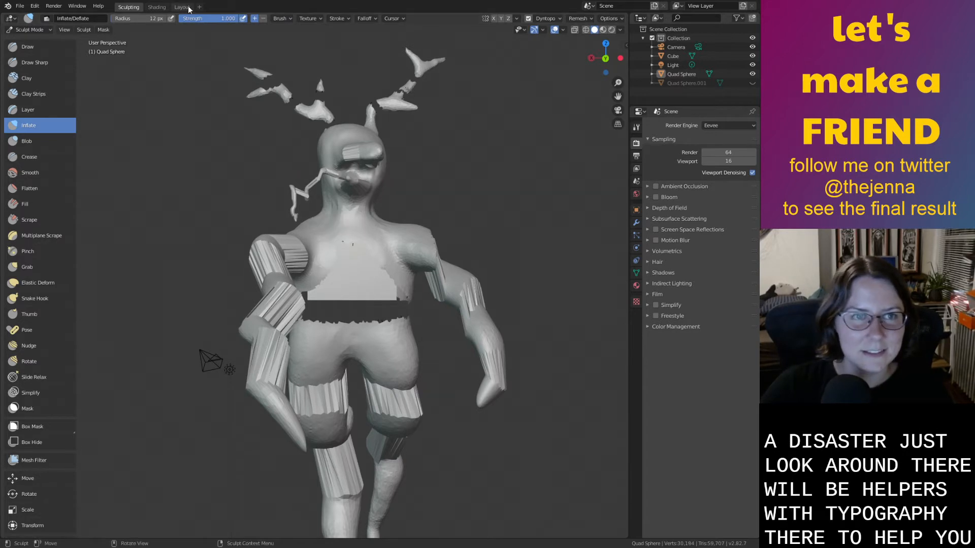
# Return to the Layout workspace, select the cube, and move it along Y to about -8.54 m, clear of the torso.
pyautogui.click(183, 7)
pyautogui.click(307, 186)
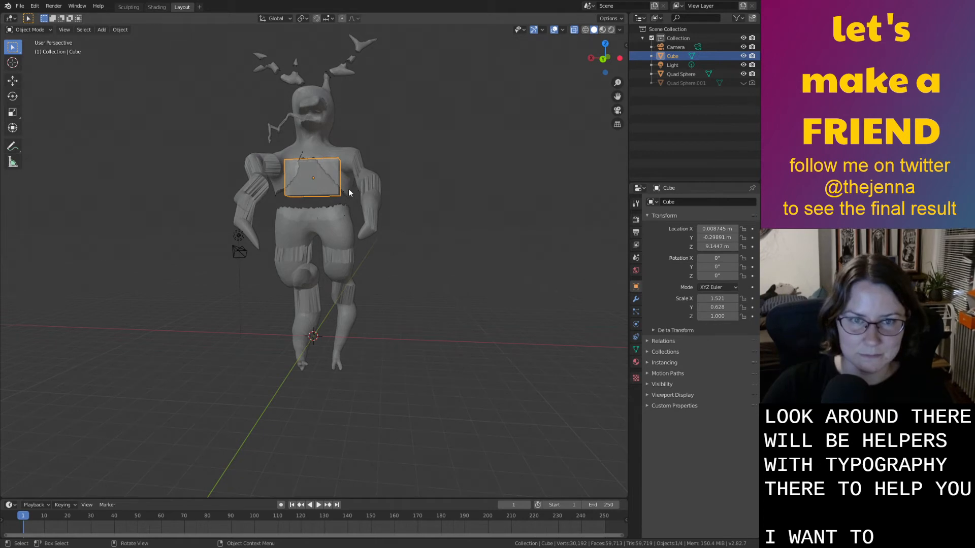
pyautogui.moveTo(348, 188); pyautogui.dragTo(162, 221, button='middle')
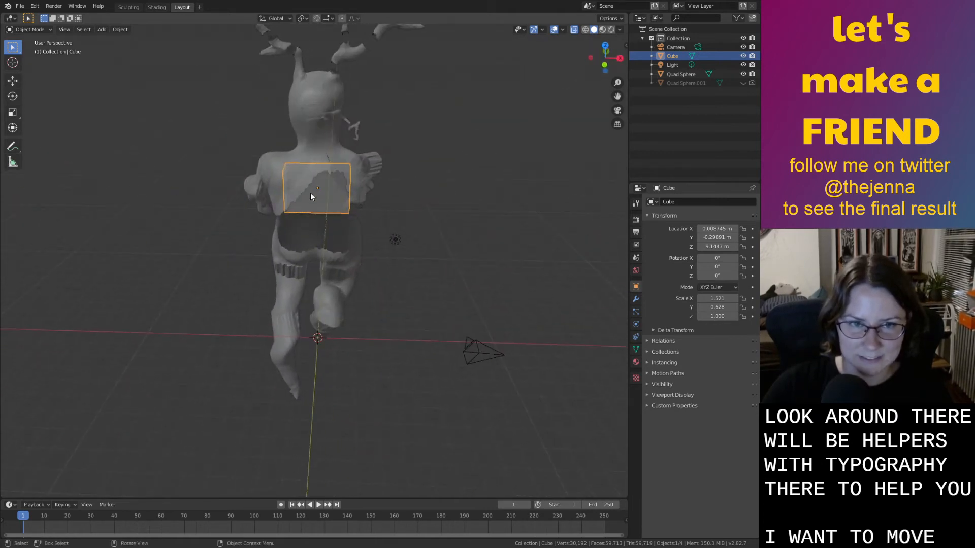
pyautogui.press('g')
pyautogui.press('x')
pyautogui.rightClick(316, 204)
pyautogui.press('g')
pyautogui.press('y')
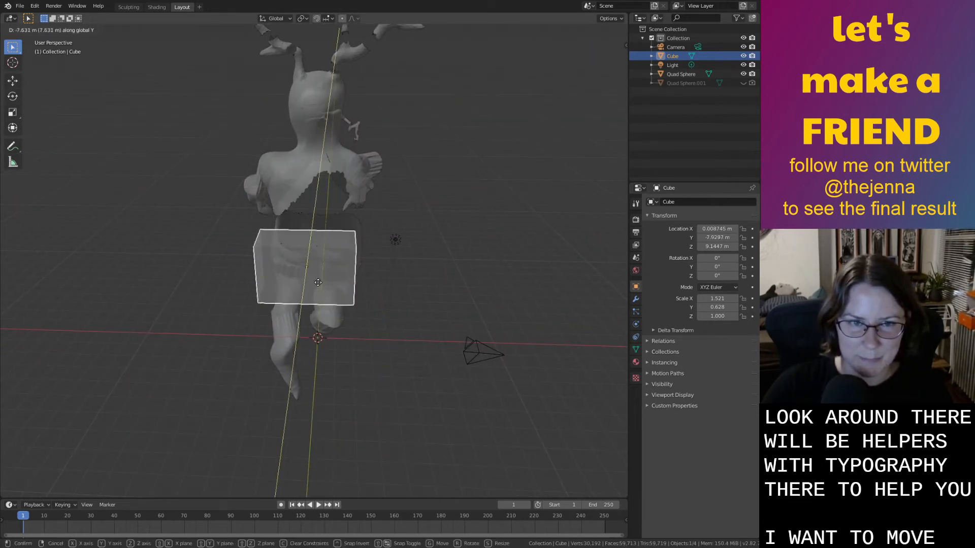
pyautogui.click(338, 276)
pyautogui.scroll(2, 338, 277)
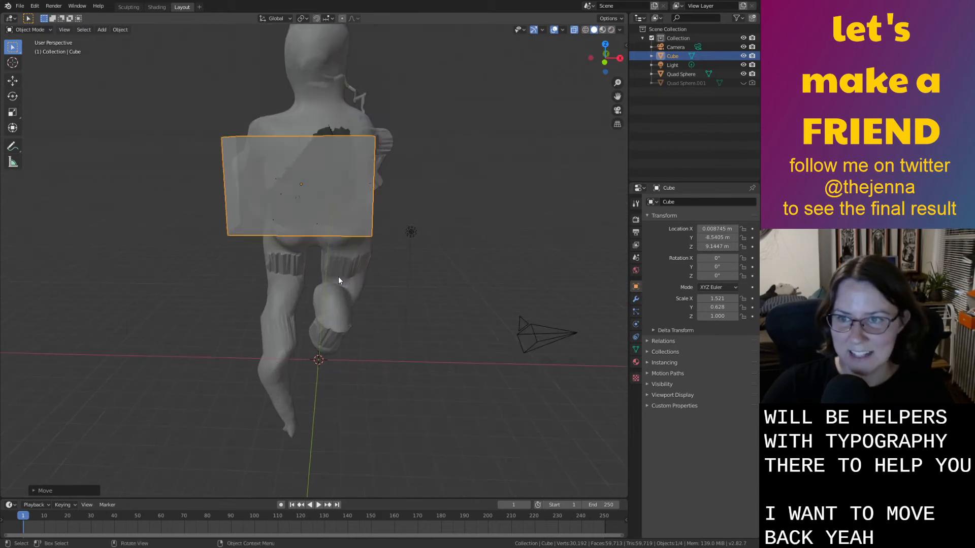
pyautogui.scroll(1, 338, 276)
# Enable Dyntopo for the cube in the Sculpting workspace and enlarge the Inflate brush radius to 174 px.
pyautogui.moveTo(355, 230)
pyautogui.keyDown('shift'); pyautogui.mouseDown(button='middle')
pyautogui.moveTo(343, 269)
pyautogui.moveTo(353, 263)
pyautogui.moveTo(370, 299)
pyautogui.moveTo(167, 283)
pyautogui.mouseUp(button='middle'); pyautogui.keyUp('shift')
pyautogui.click(129, 7)
pyautogui.click(528, 19)
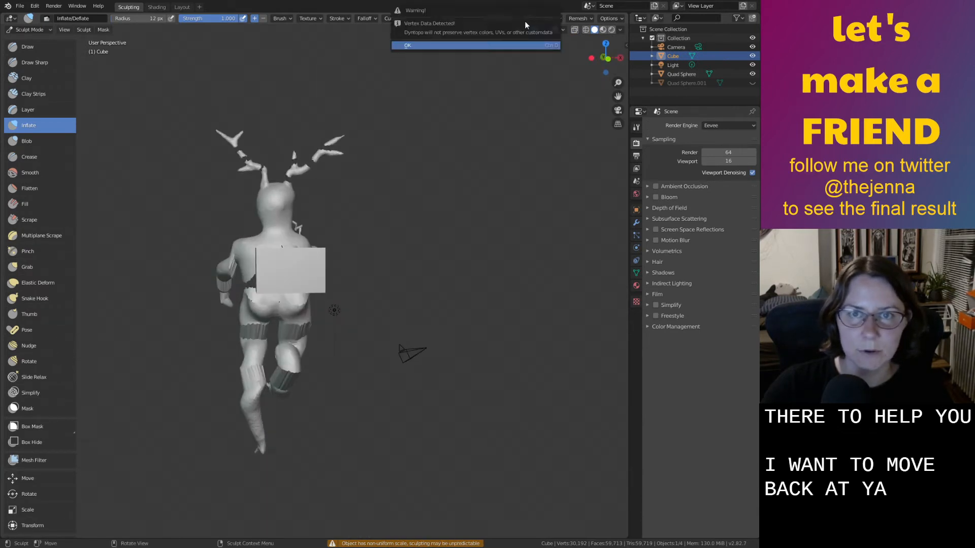
pyautogui.click(533, 45)
pyautogui.scroll(3, 366, 319)
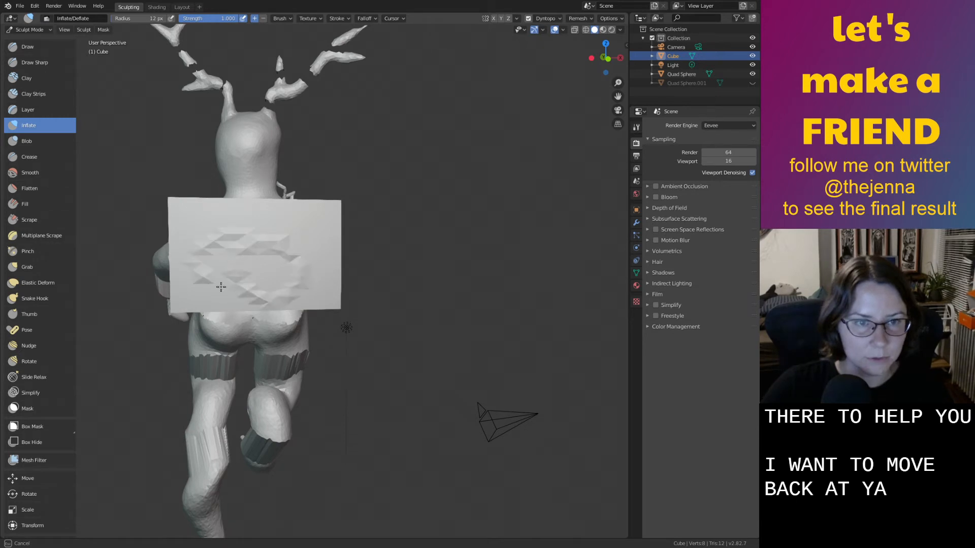
pyautogui.rightClick(281, 280)
pyautogui.moveTo(219, 279); pyautogui.dragTo(243, 280)
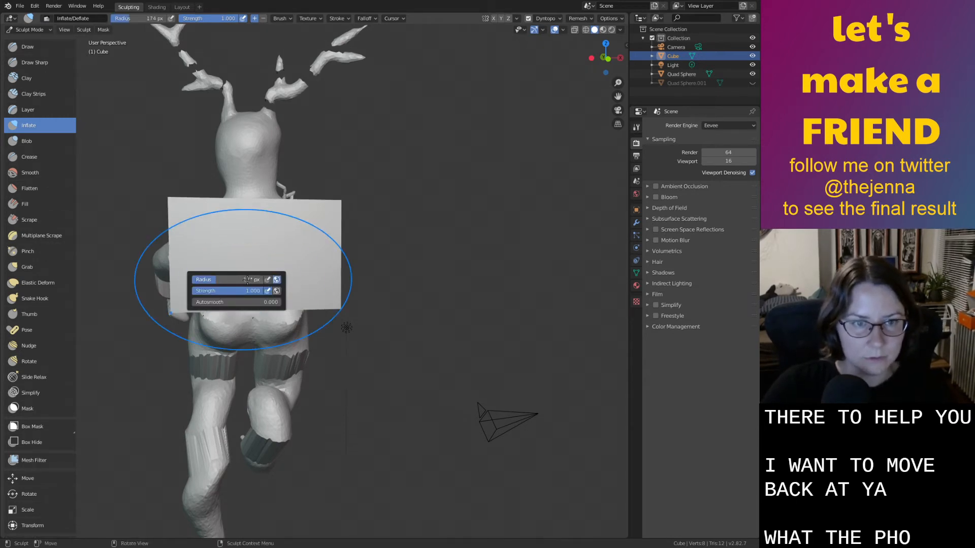
# Inflate the cube's faces from several sides into a bulging, rounded block.
pyautogui.moveTo(222, 226)
pyautogui.mouseDown()
pyautogui.moveTo(163, 282)
pyautogui.moveTo(320, 220)
pyautogui.mouseUp()
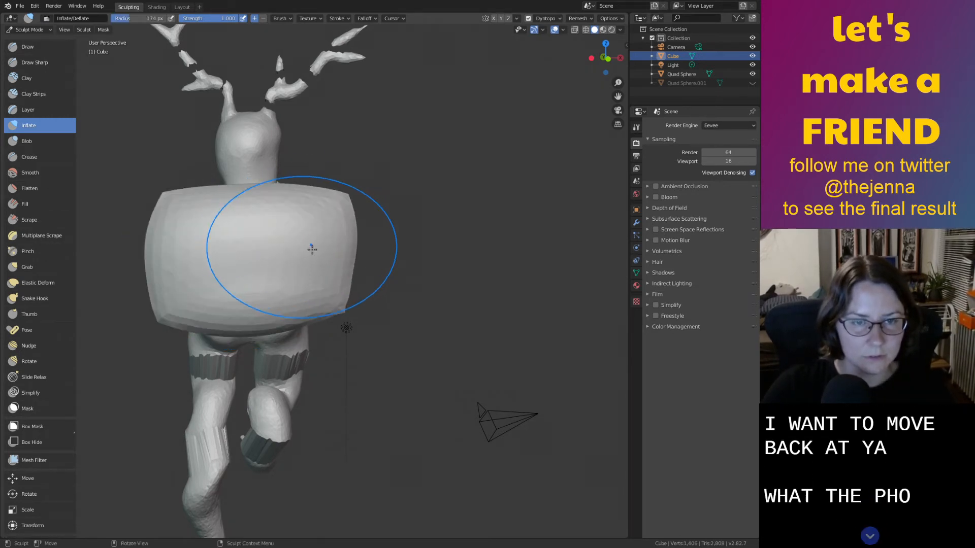
pyautogui.moveTo(312, 246); pyautogui.dragTo(395, 219, button='middle')
pyautogui.moveTo(373, 213)
pyautogui.mouseDown()
pyautogui.moveTo(309, 200)
pyautogui.moveTo(391, 237)
pyautogui.mouseUp()
pyautogui.moveTo(391, 237); pyautogui.dragTo(294, 188, button='middle')
pyautogui.moveTo(451, 233)
pyautogui.mouseDown()
pyautogui.moveTo(438, 218)
pyautogui.moveTo(428, 284)
pyautogui.mouseUp()
pyautogui.moveTo(426, 261)
pyautogui.mouseDown(button='middle')
pyautogui.moveTo(468, 289)
pyautogui.moveTo(473, 328)
pyautogui.mouseUp(button='middle')
# Smooth the inflated block's hard corners and rough lower edge with the Smooth brush at 0.700 strength.
pyautogui.moveTo(473, 328)
pyautogui.keyDown('shift'); pyautogui.mouseDown()
pyautogui.moveTo(406, 218)
pyautogui.moveTo(370, 224)
pyautogui.moveTo(457, 264)
pyautogui.moveTo(375, 285)
pyautogui.moveTo(419, 218)
pyautogui.moveTo(401, 238)
pyautogui.moveTo(374, 235)
pyautogui.mouseUp(); pyautogui.keyUp('shift')
pyautogui.moveTo(374, 235); pyautogui.dragTo(385, 237, button='middle')
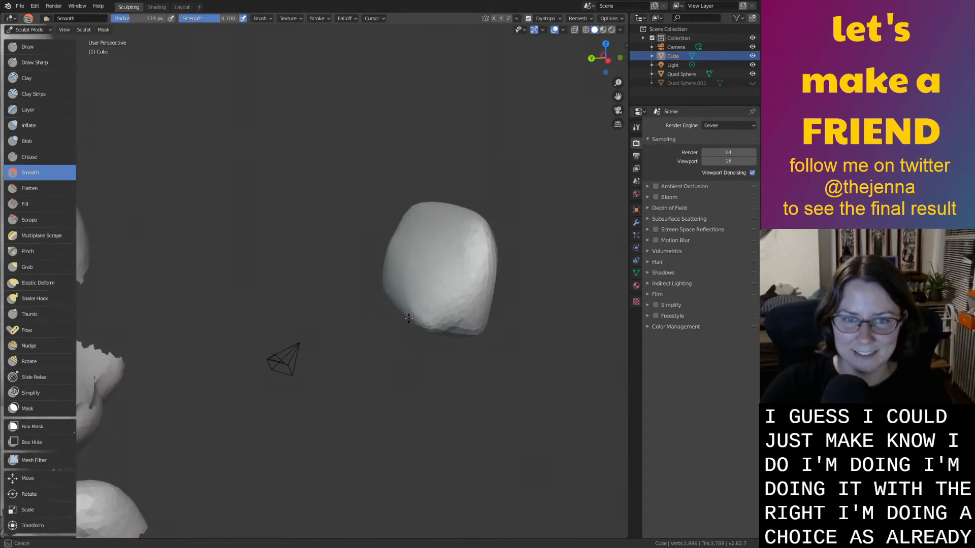
pyautogui.moveTo(408, 318)
pyautogui.mouseDown()
pyautogui.moveTo(372, 289)
pyautogui.moveTo(424, 259)
pyautogui.moveTo(482, 284)
pyautogui.mouseUp()
pyautogui.moveTo(502, 285)
pyautogui.mouseDown(button='middle')
pyautogui.moveTo(532, 288)
pyautogui.moveTo(391, 302)
pyautogui.moveTo(413, 281)
pyautogui.mouseUp(button='middle')
pyautogui.scroll(-2, 533, 288)
pyautogui.scroll(6, 532, 287)
pyautogui.moveTo(413, 281)
pyautogui.mouseDown()
pyautogui.moveTo(355, 376)
pyautogui.moveTo(244, 371)
pyautogui.moveTo(327, 373)
pyautogui.moveTo(264, 325)
pyautogui.moveTo(305, 330)
pyautogui.moveTo(345, 358)
pyautogui.mouseUp()
pyautogui.moveTo(360, 359)
pyautogui.mouseDown(button='middle')
pyautogui.moveTo(432, 361)
pyautogui.moveTo(370, 331)
pyautogui.moveTo(523, 352)
pyautogui.mouseUp(button='middle')
pyautogui.moveTo(396, 294)
pyautogui.mouseDown()
pyautogui.moveTo(300, 333)
pyautogui.moveTo(457, 248)
pyautogui.moveTo(305, 335)
pyautogui.mouseUp()
pyautogui.scroll(-5, 340, 337)
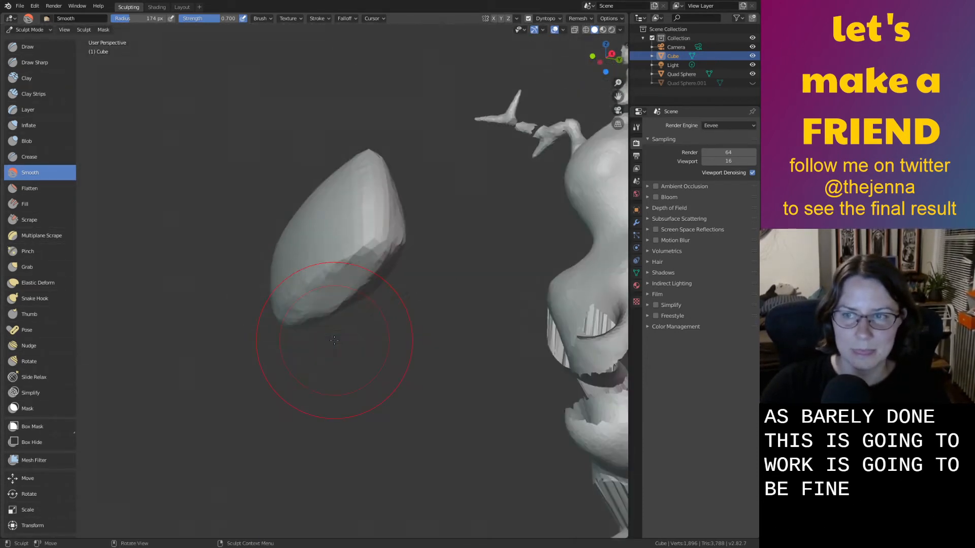
# Smooth the block's remaining ridges from all sides into an elongated, pebble-like form.
pyautogui.moveTo(339, 337)
pyautogui.mouseDown(button='middle')
pyautogui.moveTo(351, 310)
pyautogui.moveTo(338, 295)
pyautogui.mouseUp(button='middle')
pyautogui.moveTo(327, 250); pyautogui.dragTo(278, 315)
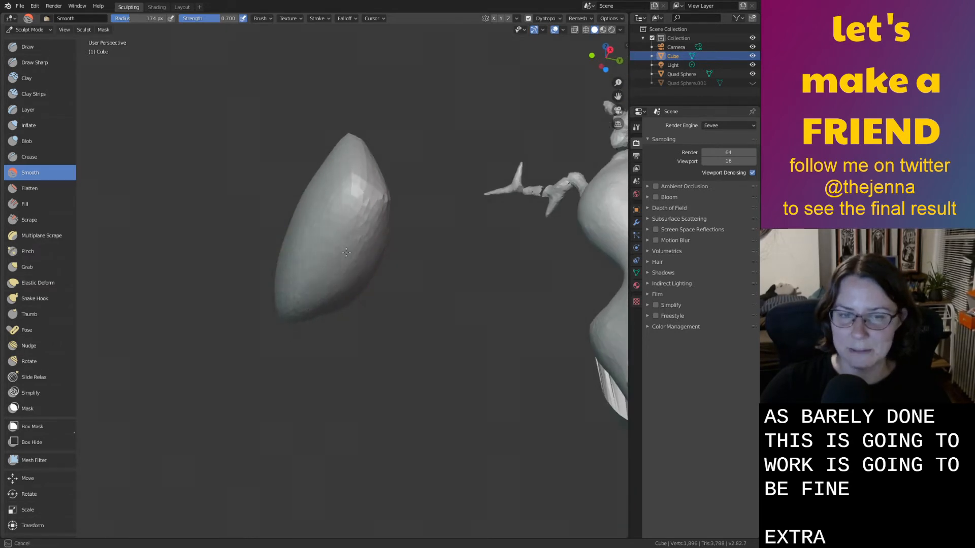
pyautogui.moveTo(346, 252)
pyautogui.mouseDown()
pyautogui.moveTo(349, 262)
pyautogui.moveTo(337, 217)
pyautogui.moveTo(330, 239)
pyautogui.mouseUp()
pyautogui.moveTo(330, 239)
pyautogui.mouseDown(button='middle')
pyautogui.moveTo(286, 343)
pyautogui.moveTo(287, 294)
pyautogui.mouseUp(button='middle')
pyautogui.moveTo(287, 295)
pyautogui.mouseDown()
pyautogui.moveTo(286, 276)
pyautogui.moveTo(325, 279)
pyautogui.mouseUp()
pyautogui.moveTo(330, 280); pyautogui.dragTo(280, 287, button='middle')
pyautogui.moveTo(287, 285)
pyautogui.mouseDown()
pyautogui.moveTo(308, 253)
pyautogui.moveTo(325, 269)
pyautogui.mouseUp()
pyautogui.moveTo(381, 293)
pyautogui.mouseDown(button='middle')
pyautogui.moveTo(292, 314)
pyautogui.moveTo(185, 315)
pyautogui.moveTo(323, 312)
pyautogui.moveTo(310, 332)
pyautogui.moveTo(411, 345)
pyautogui.moveTo(406, 288)
pyautogui.mouseUp(button='middle')
pyautogui.moveTo(315, 282); pyautogui.dragTo(301, 273)
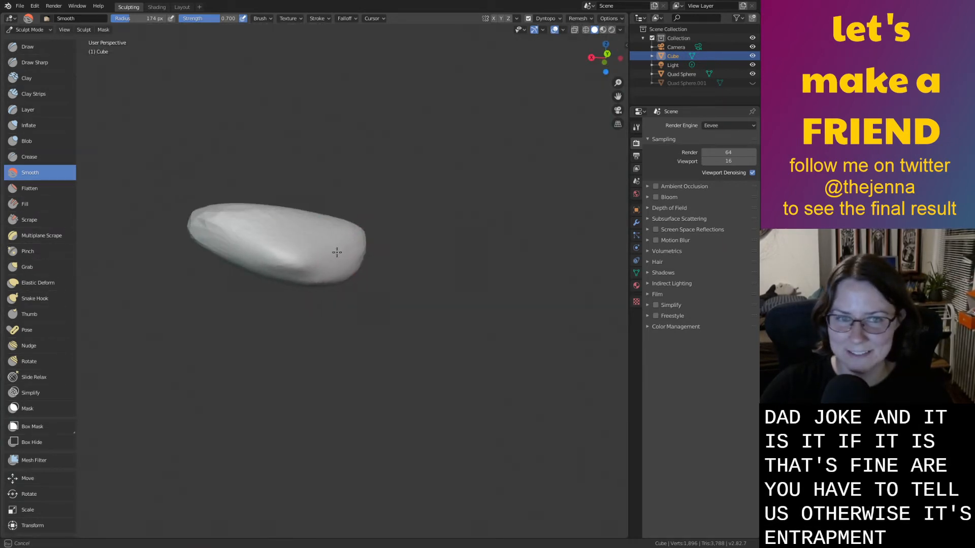
# Switch back to the Layout workspace and move the smoothed form along Y to about -2.37 m, just behind the torso.
pyautogui.press('Tab')
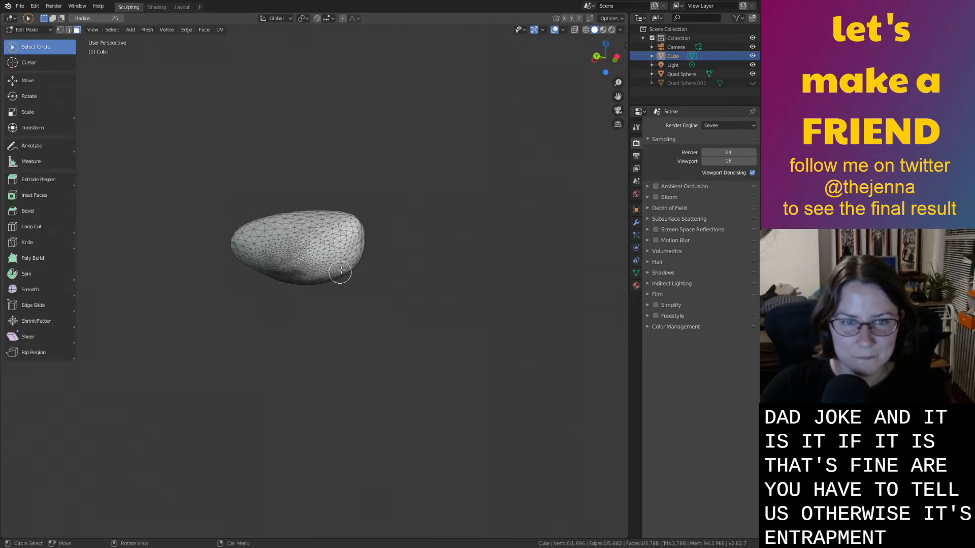
pyautogui.click(181, 7)
pyautogui.moveTo(343, 163); pyautogui.dragTo(303, 200, button='middle')
pyautogui.press('g')
pyautogui.press('y')
pyautogui.click(383, 329)
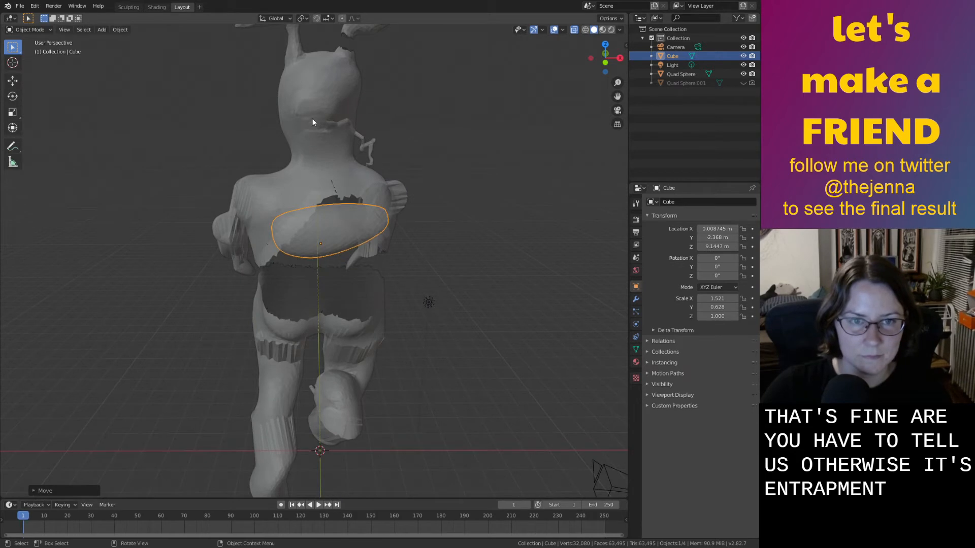
# Flatten the form along Z to a scale of about 0.36.
pyautogui.press('s')
pyautogui.press('z')
pyautogui.click(327, 196)
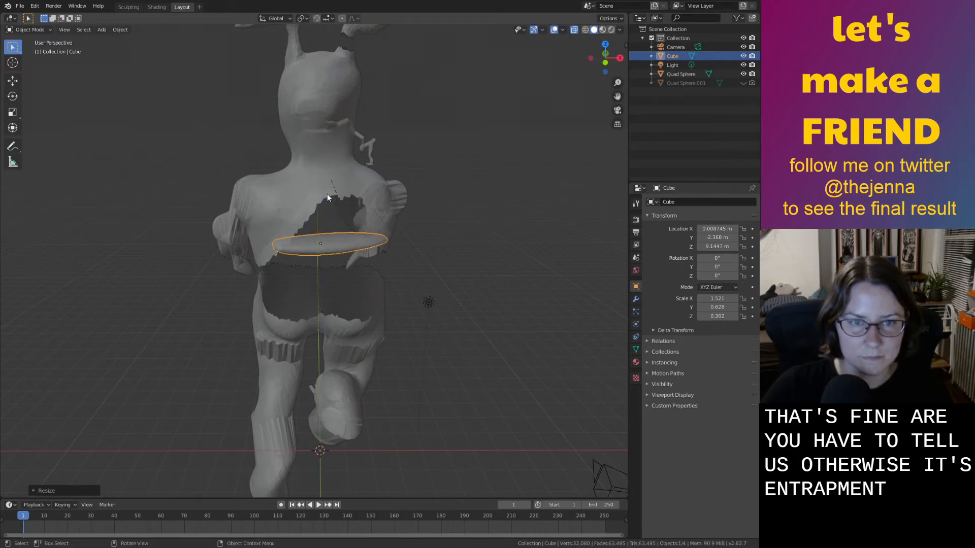
# Open the flattened form's mesh in Edit Mode and change from face to edge selection.
pyautogui.scroll(3, 404, 250)
pyautogui.press('Tab')
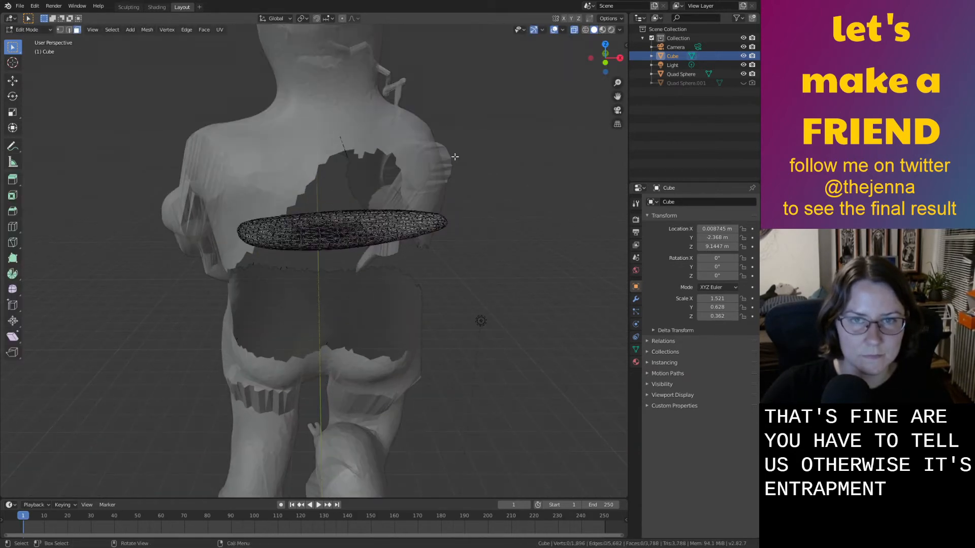
pyautogui.click(574, 30)
pyautogui.press('Tab')
pyautogui.press('Tab')
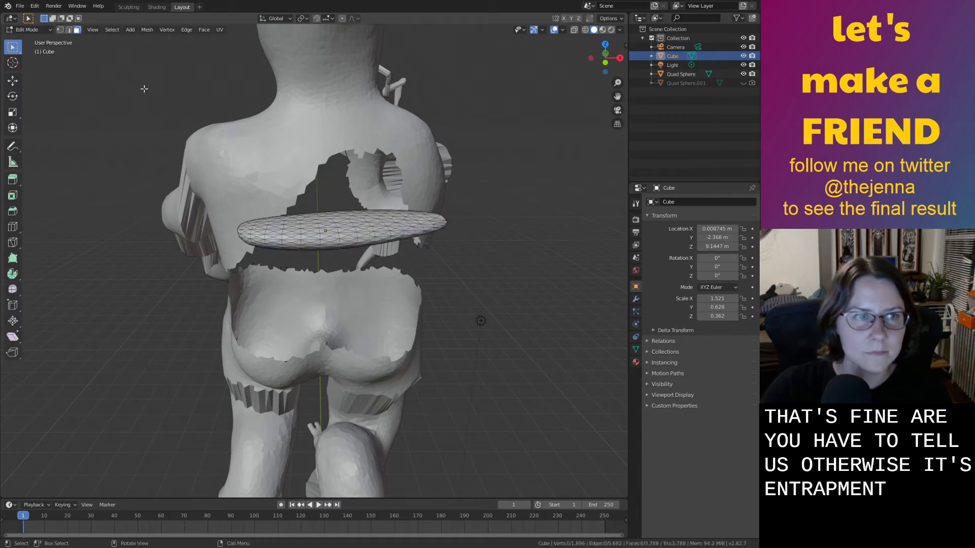
pyautogui.press('a')
pyautogui.click(345, 232)
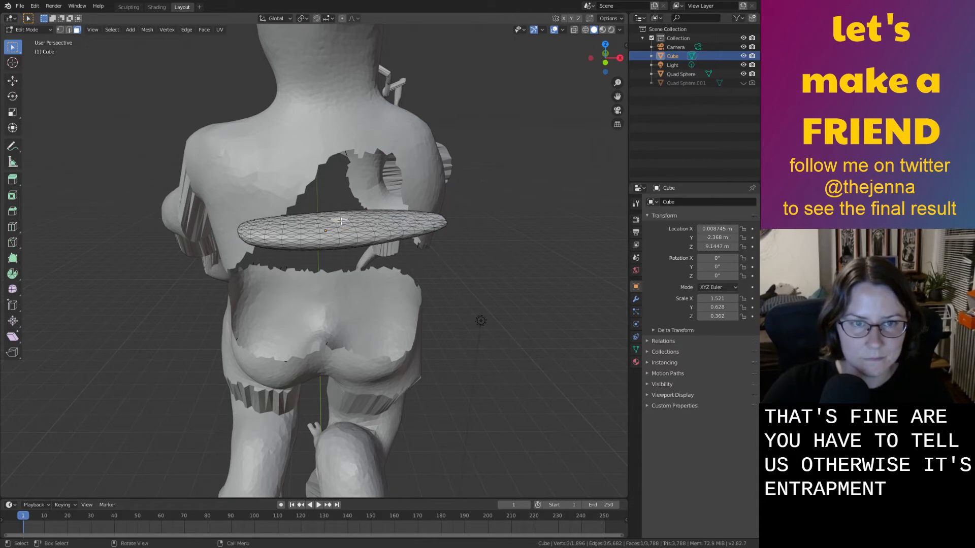
pyautogui.press('2')
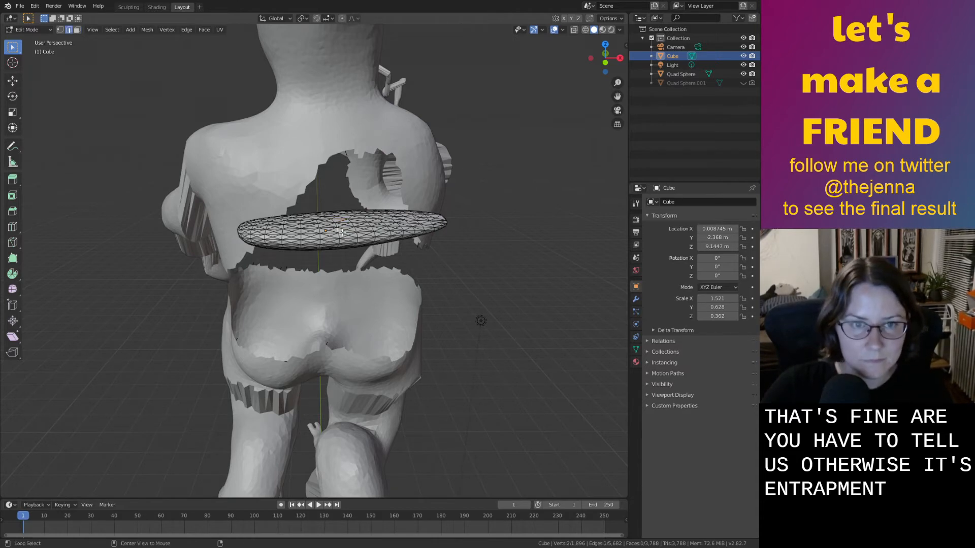
pyautogui.scroll(2, 341, 233)
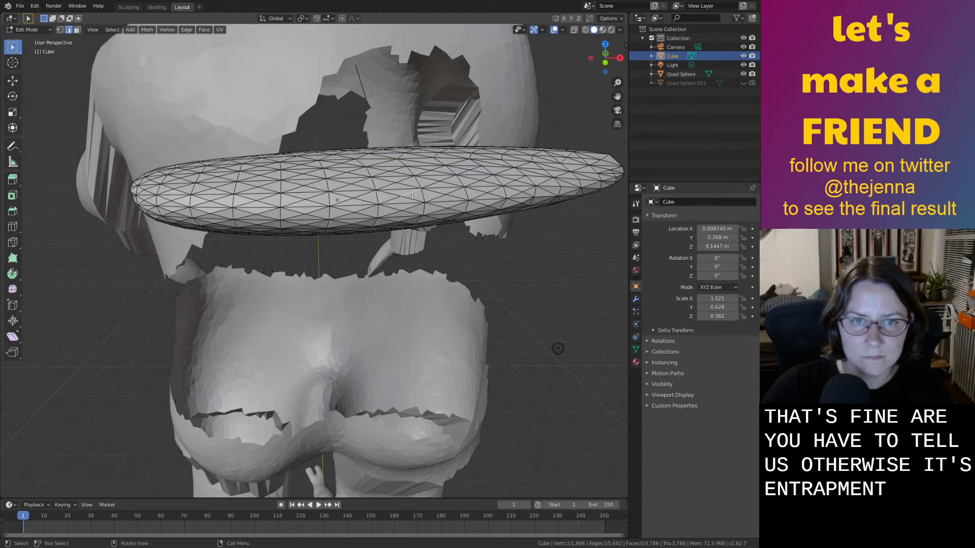
pyautogui.moveTo(412, 195); pyautogui.dragTo(391, 199, button='middle')
pyautogui.scroll(-3, 381, 199)
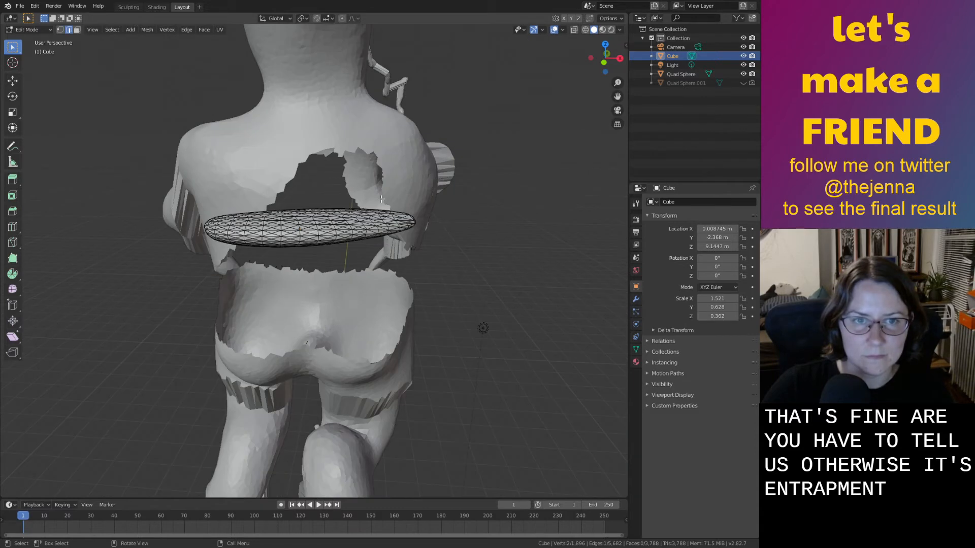
# Turn on X-Ray display and box-select a narrow vertical band of edges through the middle of the form.
pyautogui.click(574, 31)
pyautogui.scroll(4, 61, 58)
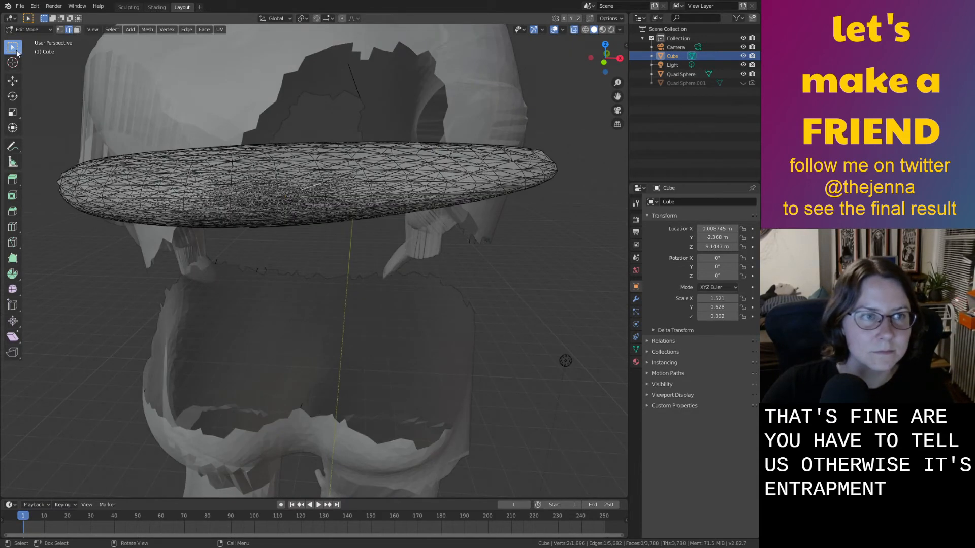
pyautogui.moveTo(17, 51); pyautogui.dragTo(93, 90)
pyautogui.moveTo(297, 136); pyautogui.dragTo(336, 237)
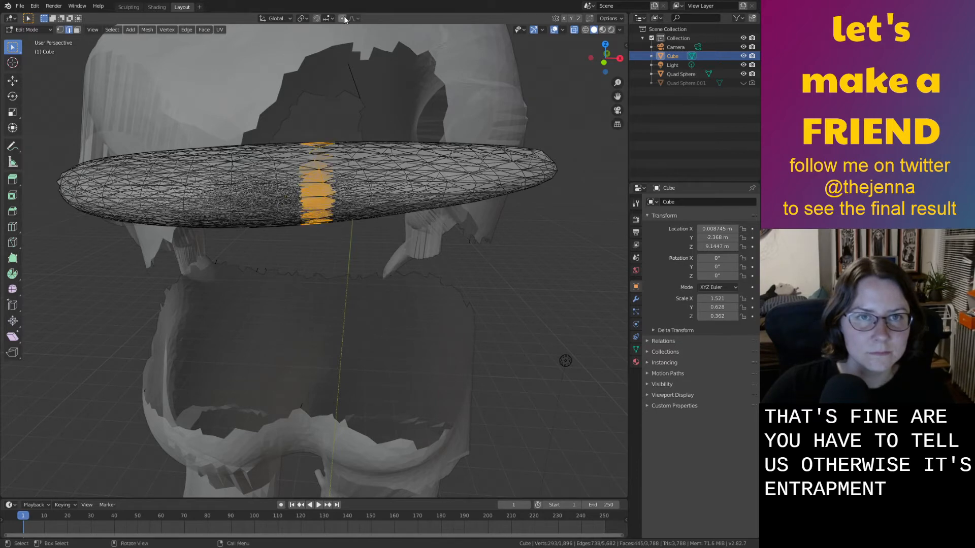
# Lower the selected band along Z with smooth proportional editing at a size of about 1.77, bending the form into a curve.
pyautogui.press('g')
pyautogui.press('z')
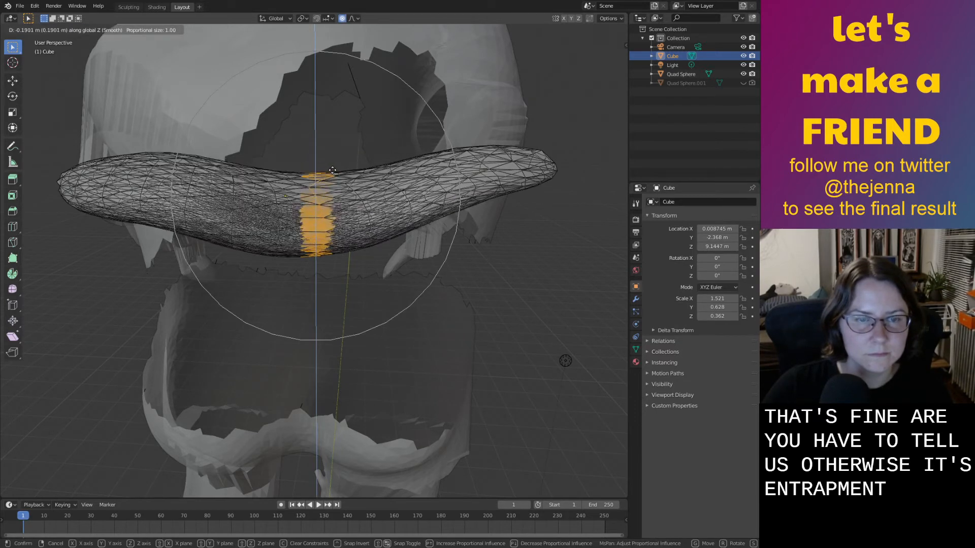
pyautogui.scroll(-4, 332, 170)
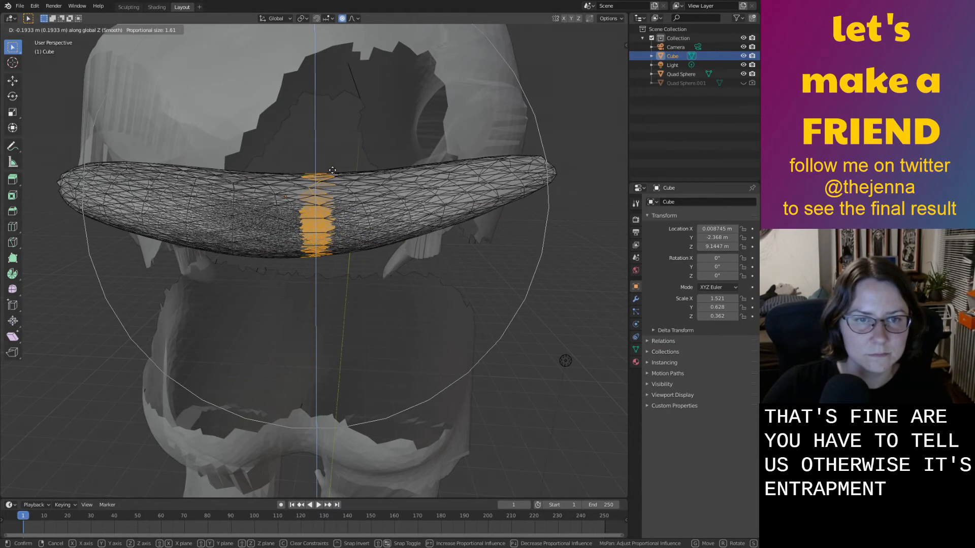
pyautogui.click(341, 194)
# Narrow the selected middle band along Y and Z with smooth proportional editing at size 1.77, and return to Object Mode.
pyautogui.moveTo(341, 194); pyautogui.dragTo(345, 223, button='middle')
pyautogui.press('s')
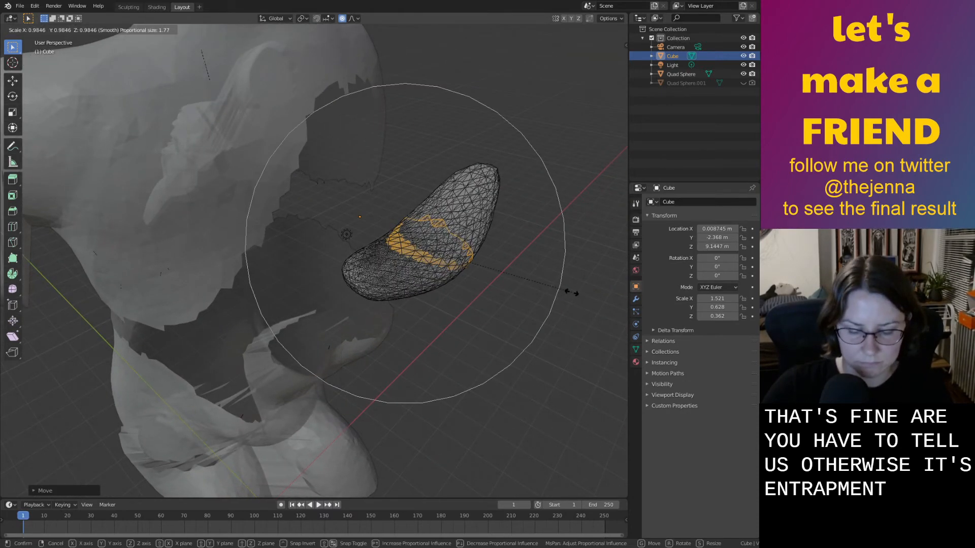
pyautogui.press('y')
pyautogui.click(503, 266)
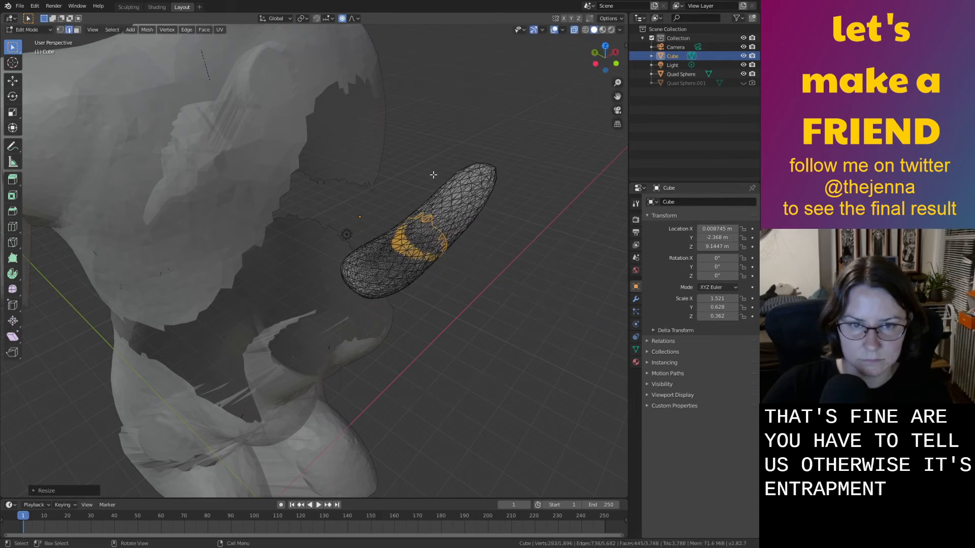
pyautogui.press('s')
pyautogui.press('z')
pyautogui.click(428, 195)
pyautogui.press('Tab')
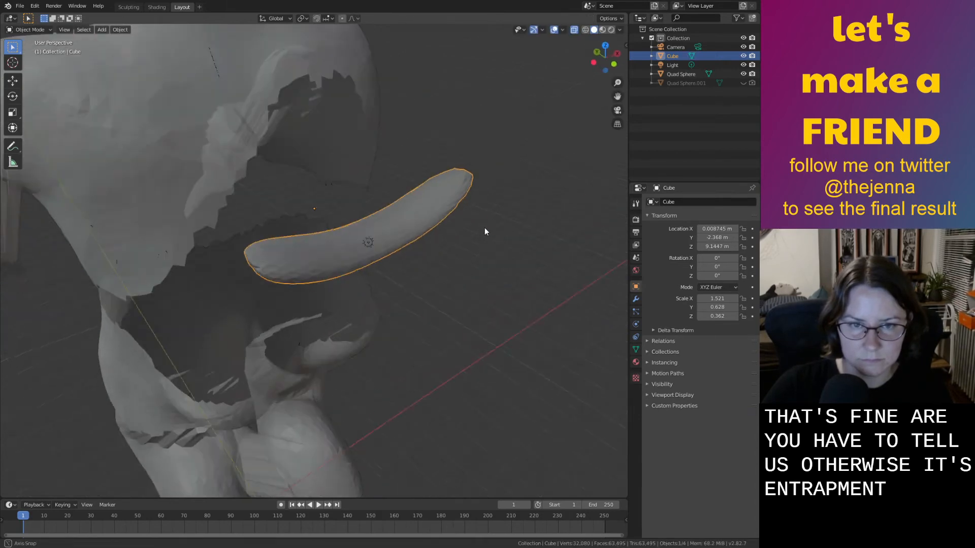
# Rotate the curved form 180° around global X and move it along Y to about -3.41 m, behind the torso.
pyautogui.moveTo(484, 228); pyautogui.dragTo(461, 210, button='middle')
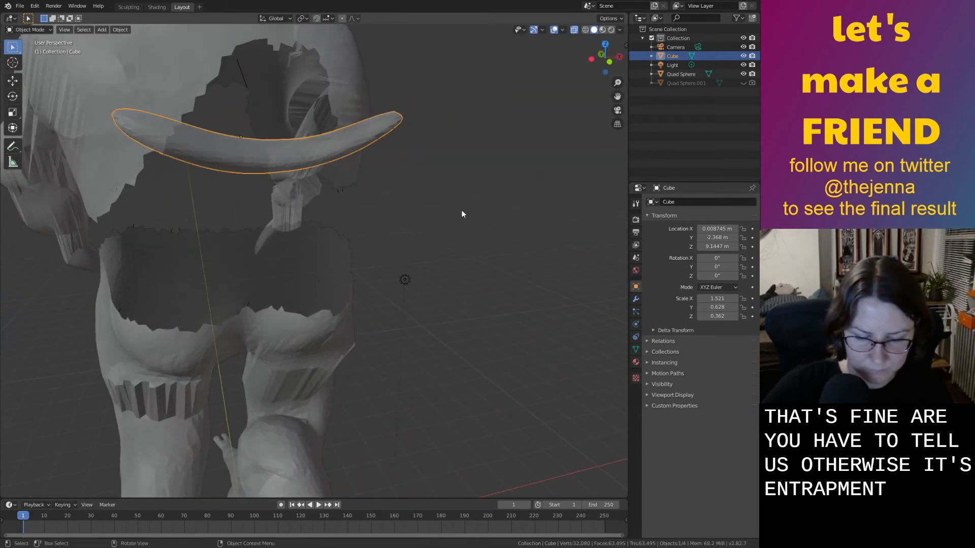
pyautogui.write('rx')
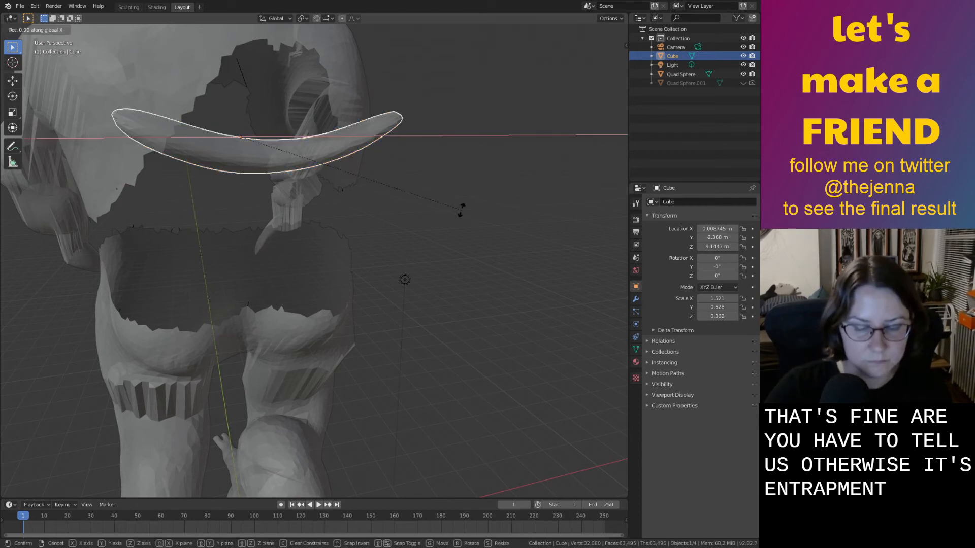
pyautogui.write('180')
pyautogui.press('Return')
pyautogui.moveTo(461, 211); pyautogui.dragTo(428, 257, button='middle')
pyautogui.press('g')
pyautogui.press('y')
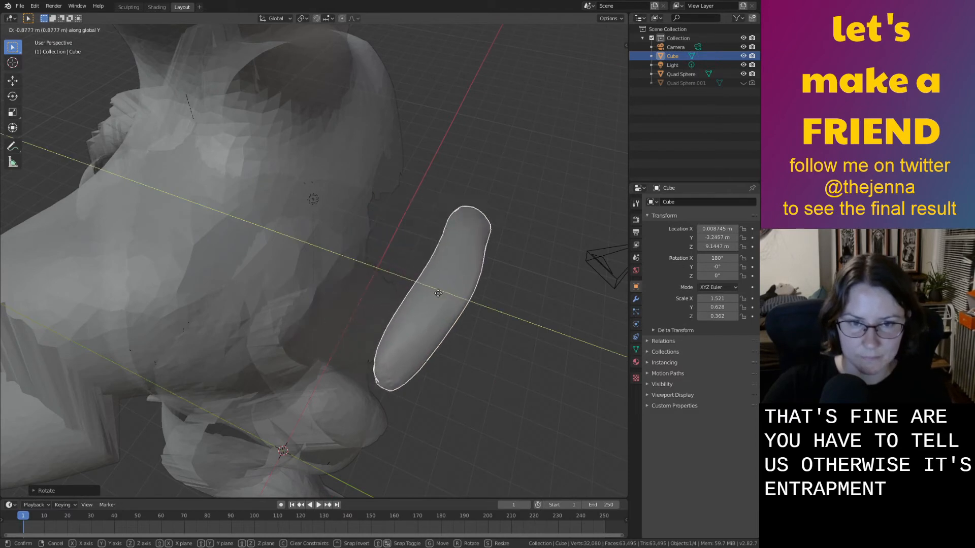
pyautogui.click(523, 292)
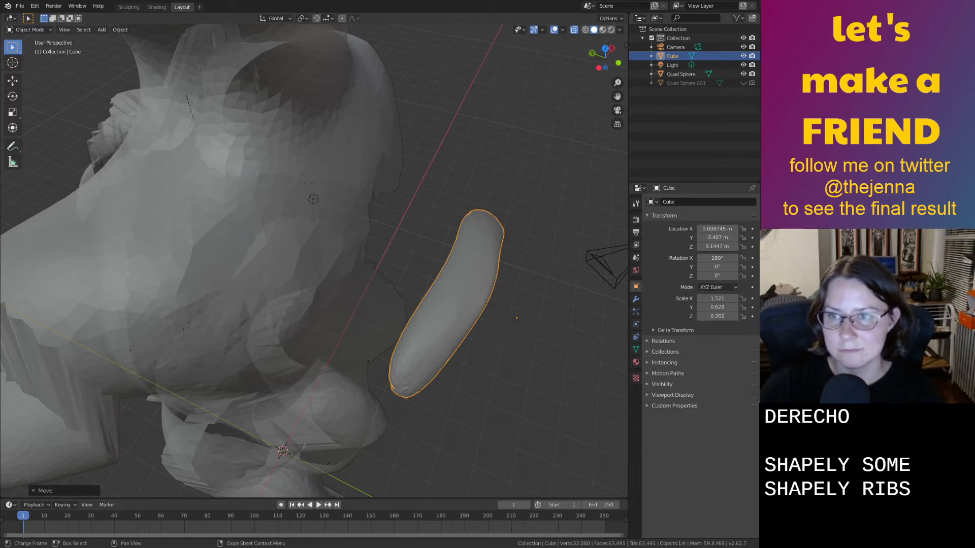
# Shrink the form uniformly to about 0.77 of its size and thin it along Y to a scale of about 0.2.
pyautogui.scroll(2, 496, 292)
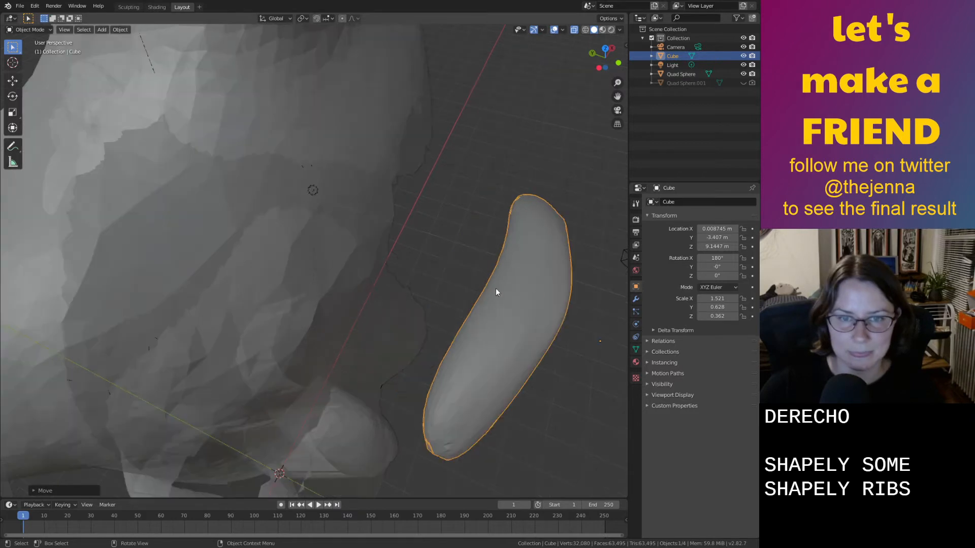
pyautogui.scroll(-3, 595, 346)
pyautogui.press('s')
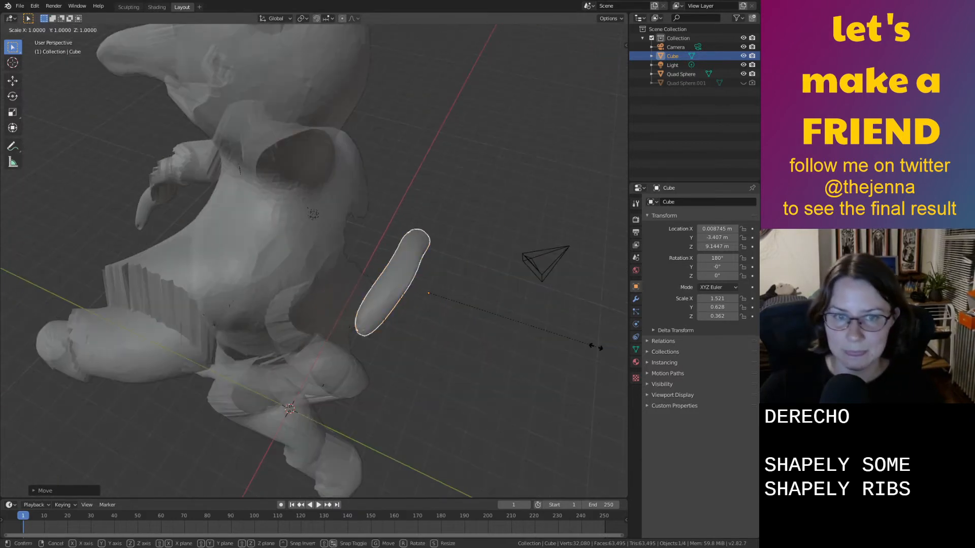
pyautogui.press('x')
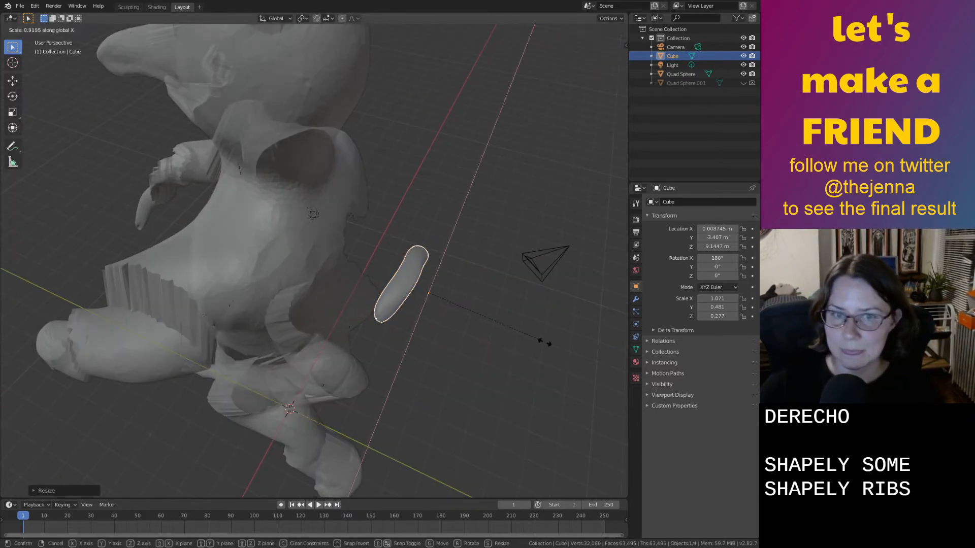
pyautogui.rightClick(533, 340)
pyautogui.press('s')
pyautogui.press('y')
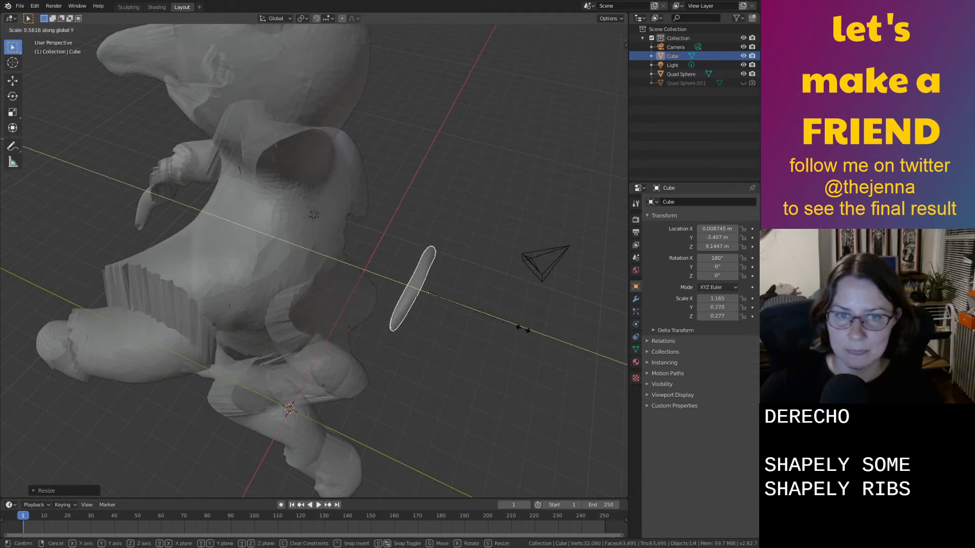
pyautogui.click(499, 323)
# In Edit Mode, select one end of the form and scale it to about 0.6 with proportional size 0.75.
pyautogui.moveTo(497, 321); pyautogui.dragTo(445, 282, button='middle')
pyautogui.scroll(3, 442, 275)
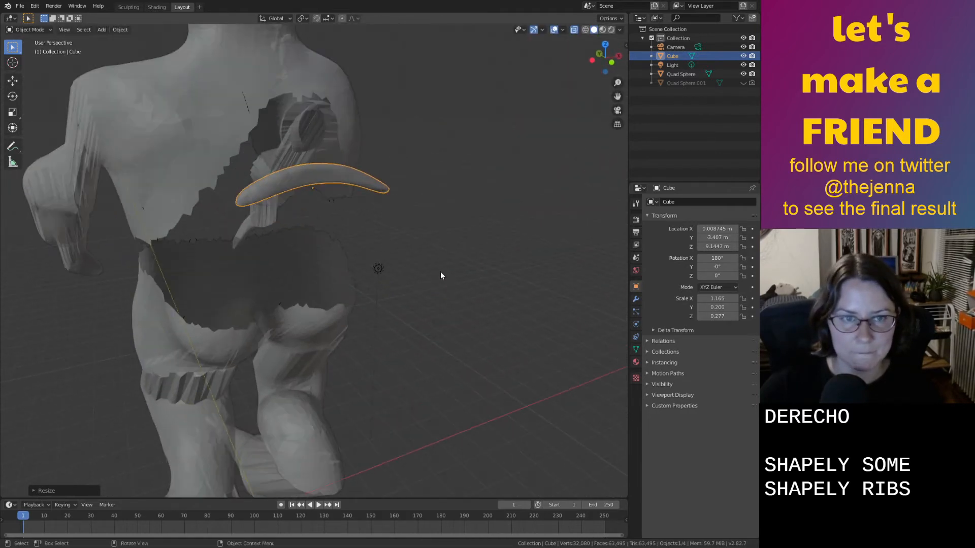
pyautogui.moveTo(430, 247); pyautogui.dragTo(342, 268, button='middle')
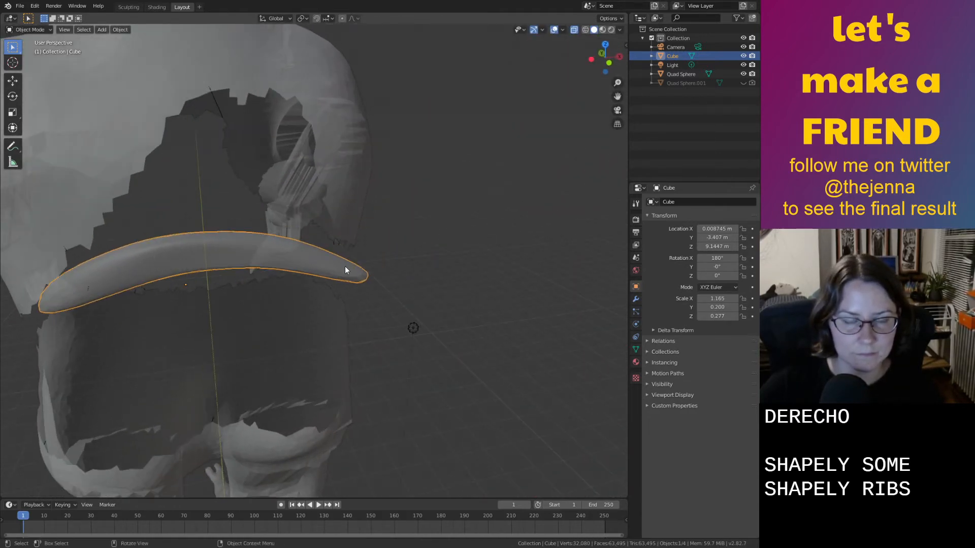
pyautogui.press('Tab')
pyautogui.click(371, 267)
pyautogui.moveTo(391, 288); pyautogui.dragTo(401, 288, button='middle')
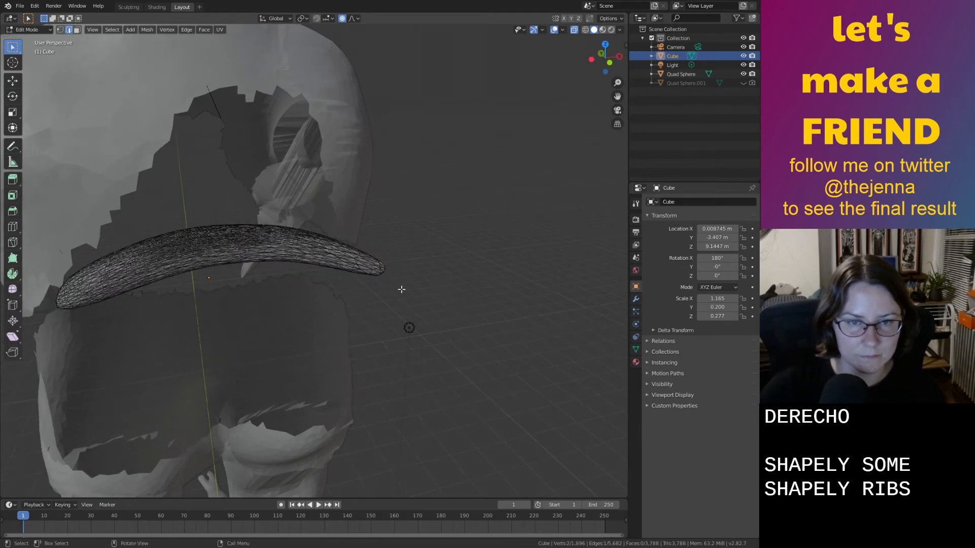
pyautogui.moveTo(400, 288); pyautogui.dragTo(369, 254)
pyautogui.press('s')
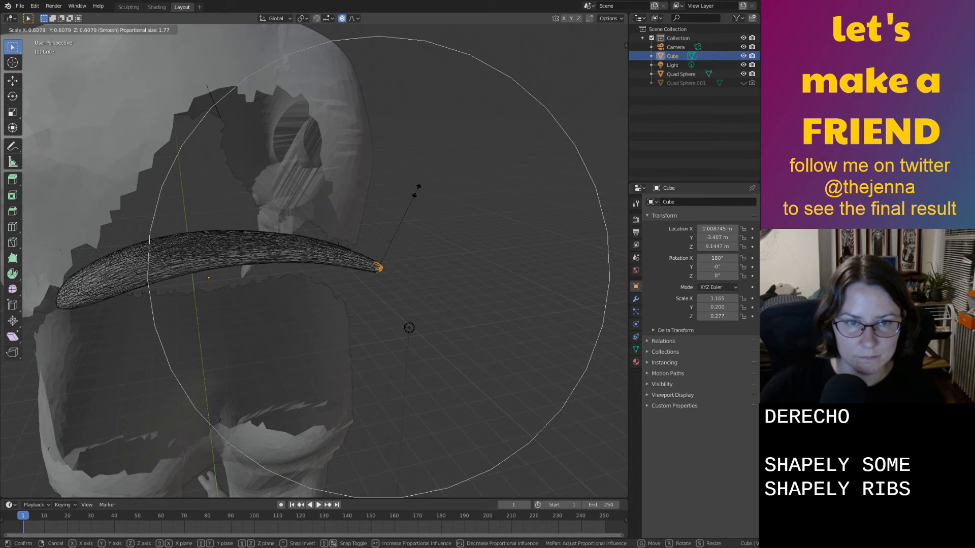
pyautogui.scroll(9, 418, 189)
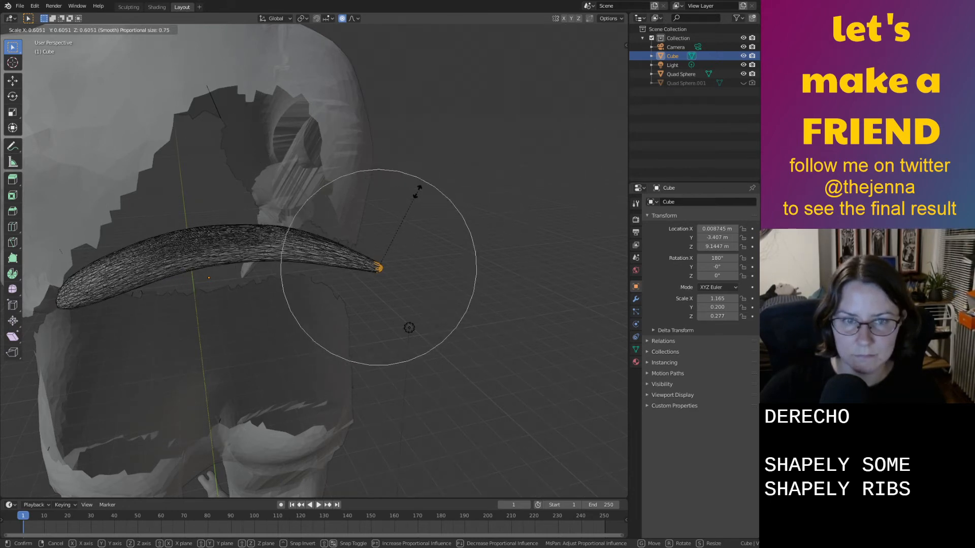
pyautogui.click(418, 189)
# Scale down the form's opposite, thicker tip with proportional size 0.75 and return to Object Mode.
pyautogui.moveTo(433, 198); pyautogui.dragTo(297, 280, button='middle')
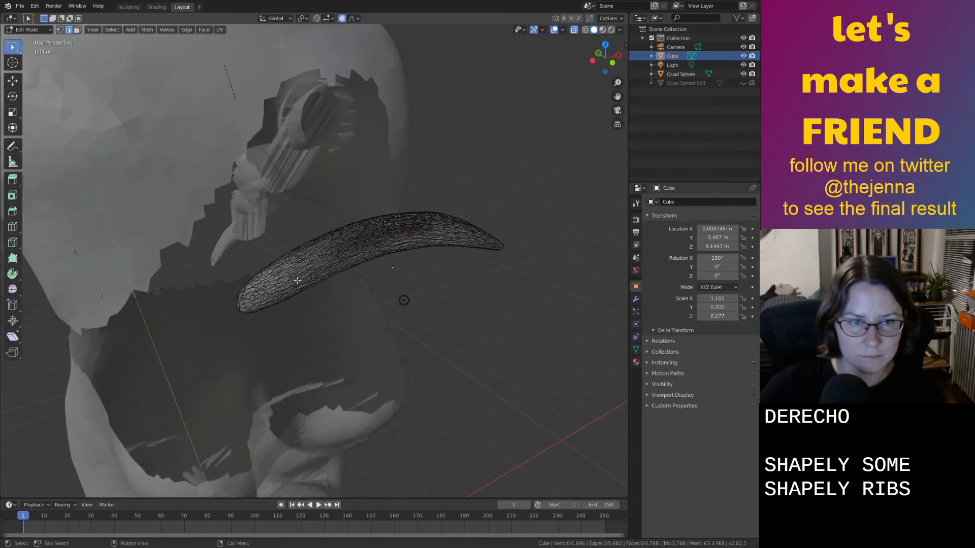
pyautogui.moveTo(237, 294); pyautogui.dragTo(246, 313)
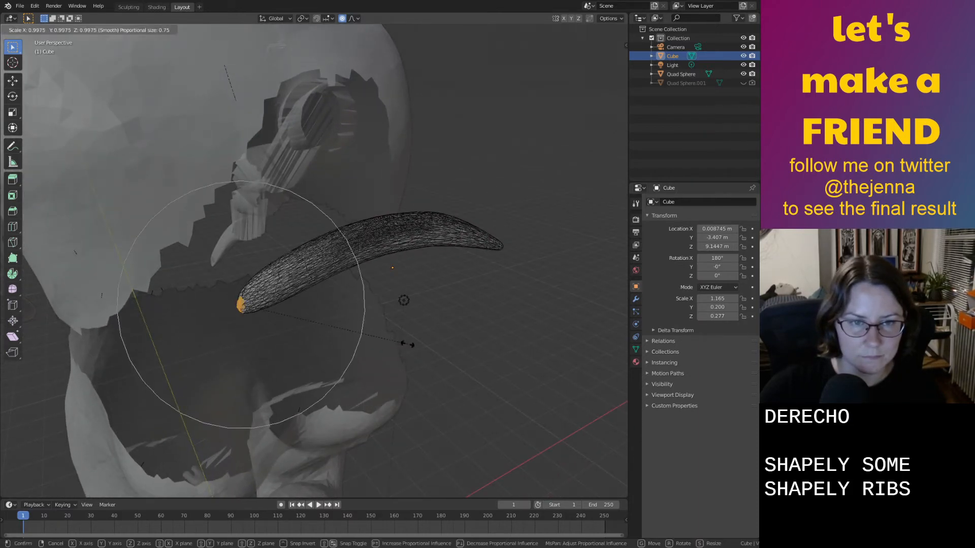
pyautogui.press('s')
pyautogui.click(387, 339)
pyautogui.press('Tab')
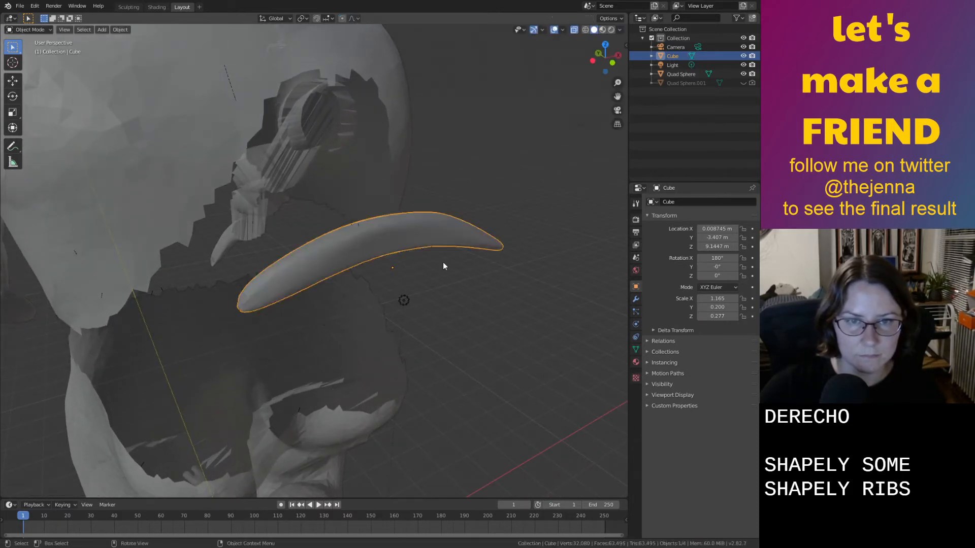
# Shrink the whole rib uniformly to an X scale of about 1.02 and save the file.
pyautogui.press('s')
pyautogui.click(554, 284)
pyautogui.hotkey('ctrl', 's')
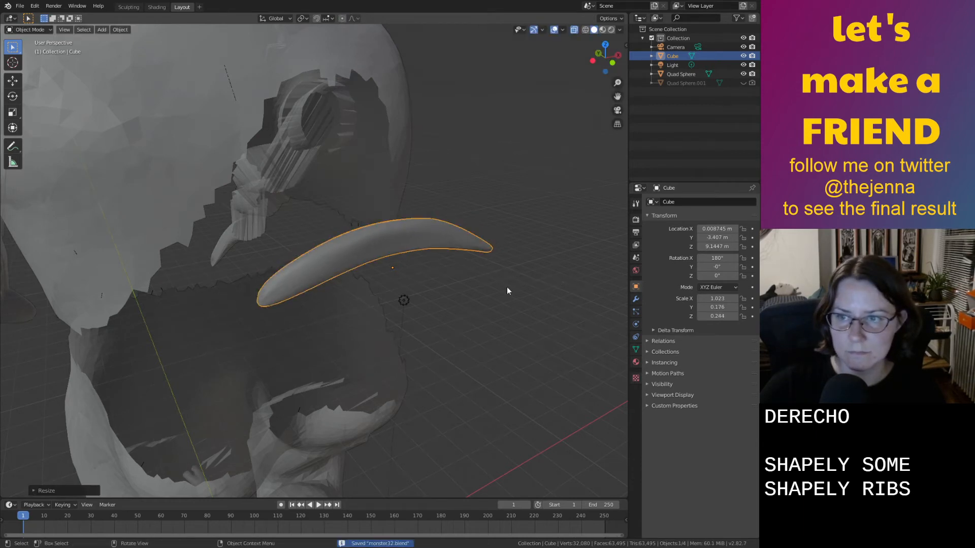
# Rotate the rib by 90° around global X.
pyautogui.moveTo(506, 288); pyautogui.dragTo(397, 112, button='middle')
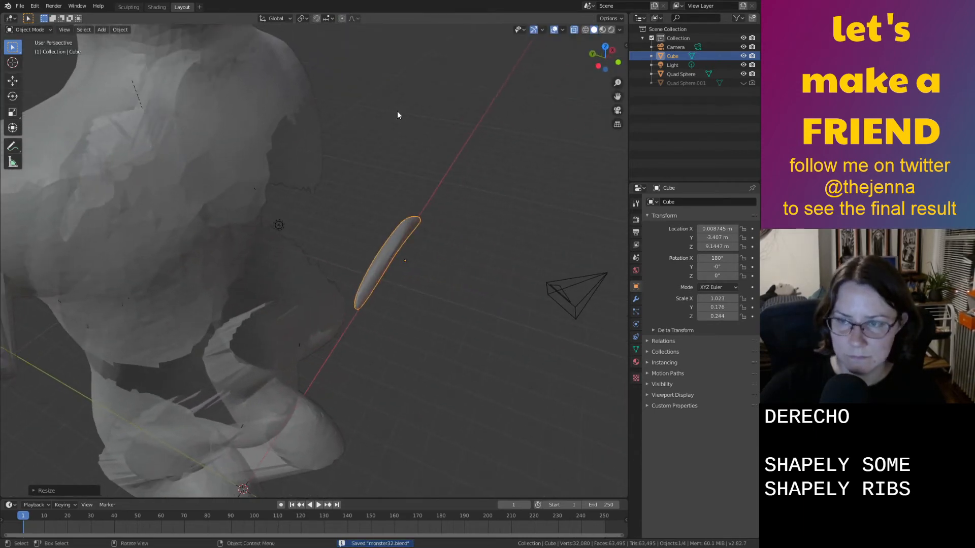
pyautogui.press('r')
pyautogui.press('x')
pyautogui.press('9')
pyautogui.press('0')
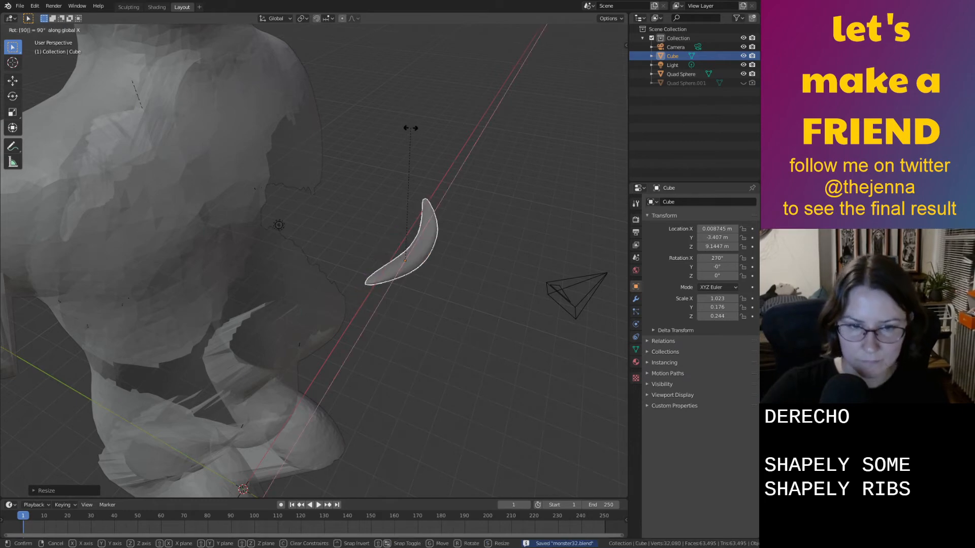
pyautogui.press('Return')
# Move the rib into the torso opening, to about 0.17 m along Y and about -1.31 m along X.
pyautogui.moveTo(411, 131); pyautogui.dragTo(476, 133, button='middle')
pyautogui.press('g')
pyautogui.press('y')
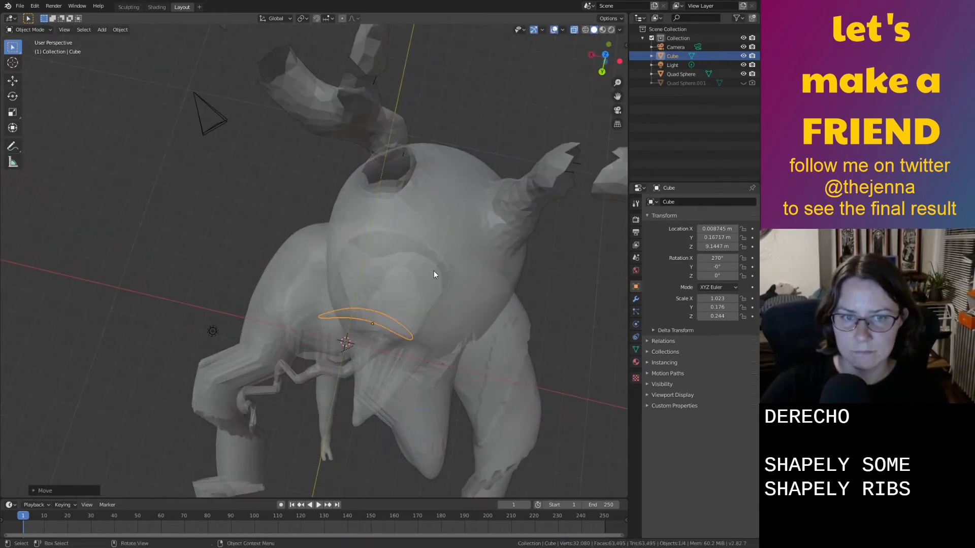
pyautogui.click(434, 271)
pyautogui.scroll(5, 434, 272)
pyautogui.moveTo(440, 250); pyautogui.dragTo(325, 266, button='middle')
pyautogui.press('g')
pyautogui.press('x')
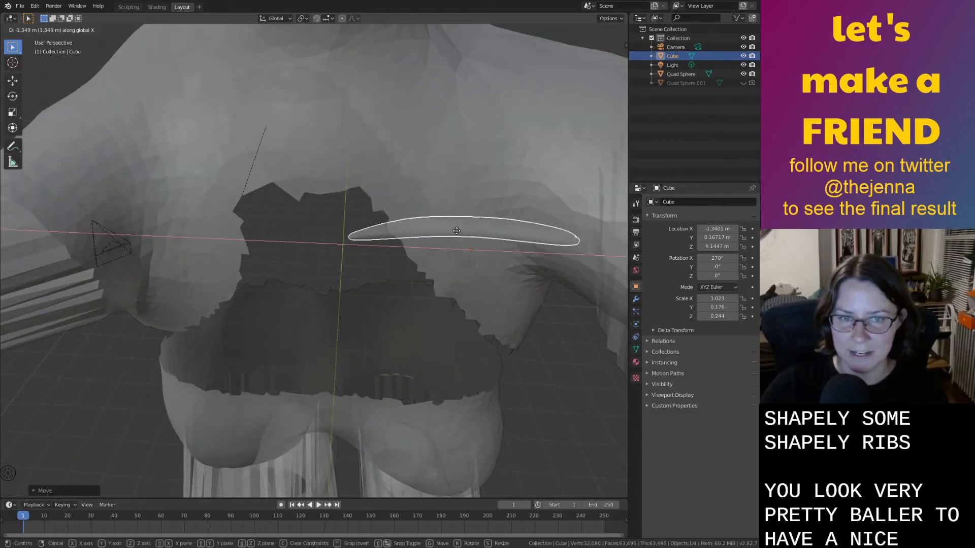
pyautogui.click(455, 225)
# Try tilting the rib by about 15° around global X, and undo it.
pyautogui.moveTo(454, 225); pyautogui.dragTo(499, 199, button='middle')
pyautogui.press('r')
pyautogui.press('Escape')
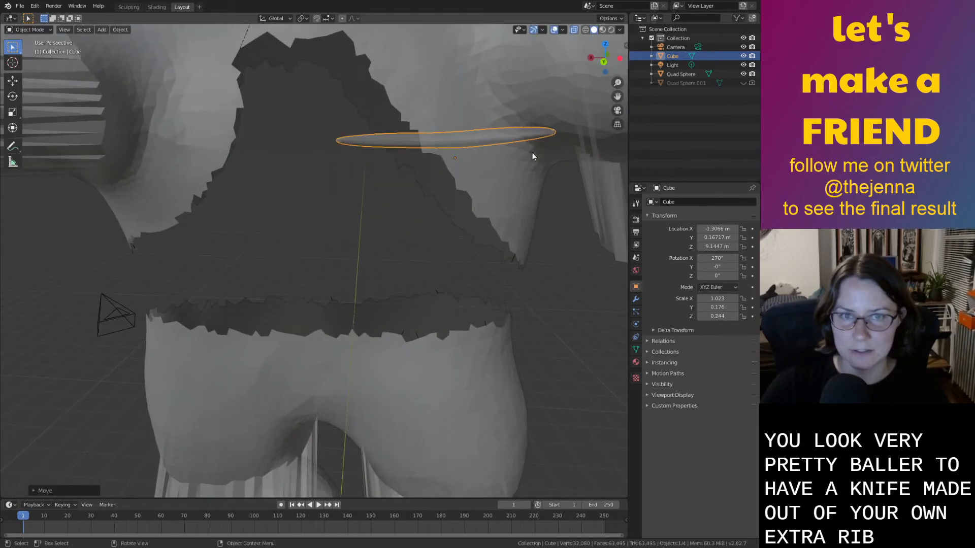
pyautogui.press('r')
pyautogui.press('x')
pyautogui.click(550, 163)
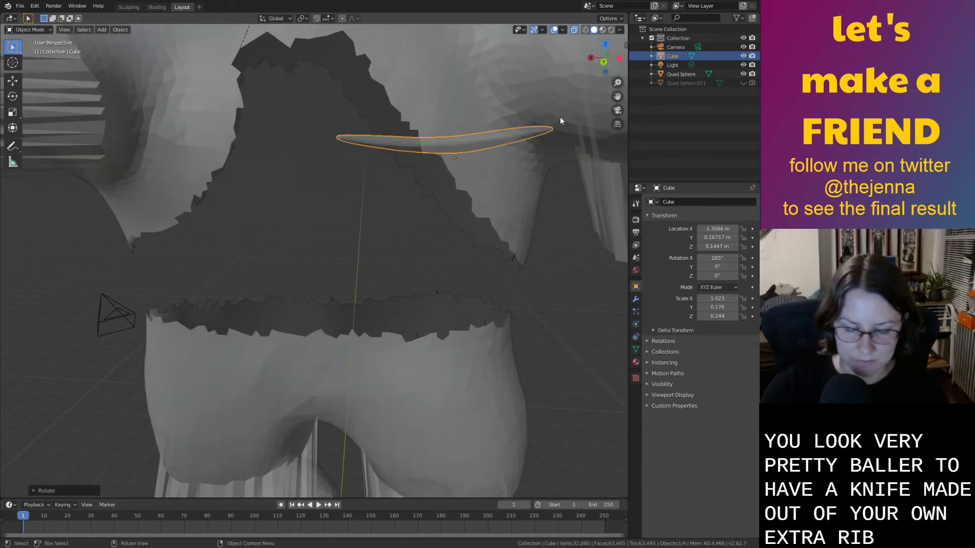
pyautogui.hotkey('ctrl', 'z')
# Tilt the rib around global Y to a rotation of about -17.4°.
pyautogui.press('r')
pyautogui.press('y')
pyautogui.click(568, 136)
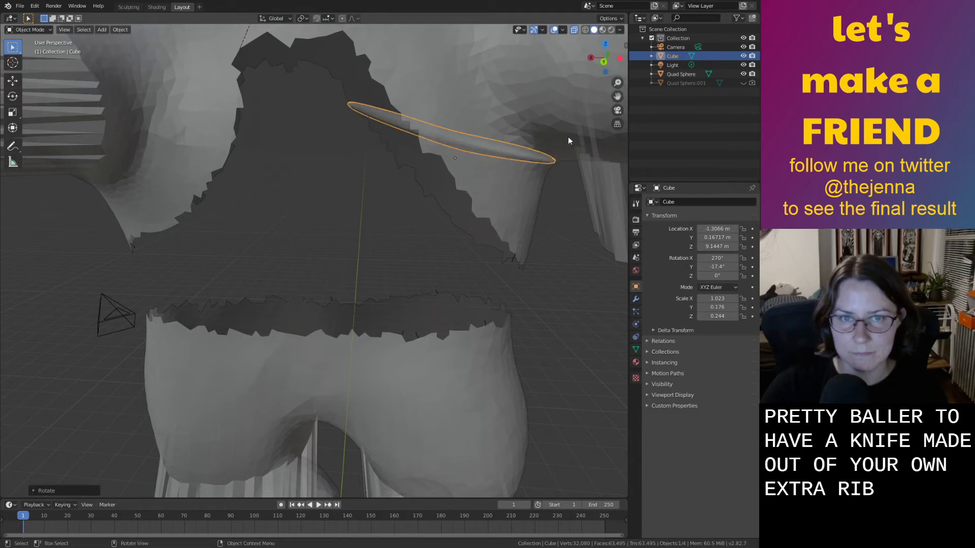
# Try rotating the slanted rib around global X from a side view of the torso, and undo it.
pyautogui.moveTo(568, 141); pyautogui.dragTo(489, 129, button='middle')
pyautogui.press('r')
pyautogui.press('x')
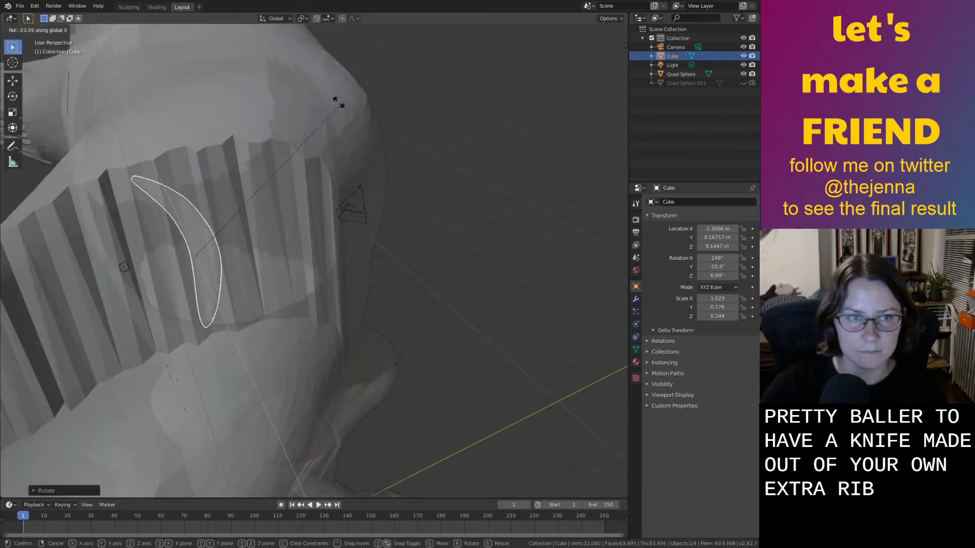
pyautogui.click(168, 135)
pyautogui.moveTo(168, 135); pyautogui.dragTo(384, 199, button='middle')
pyautogui.hotkey('ctrl', 'z')
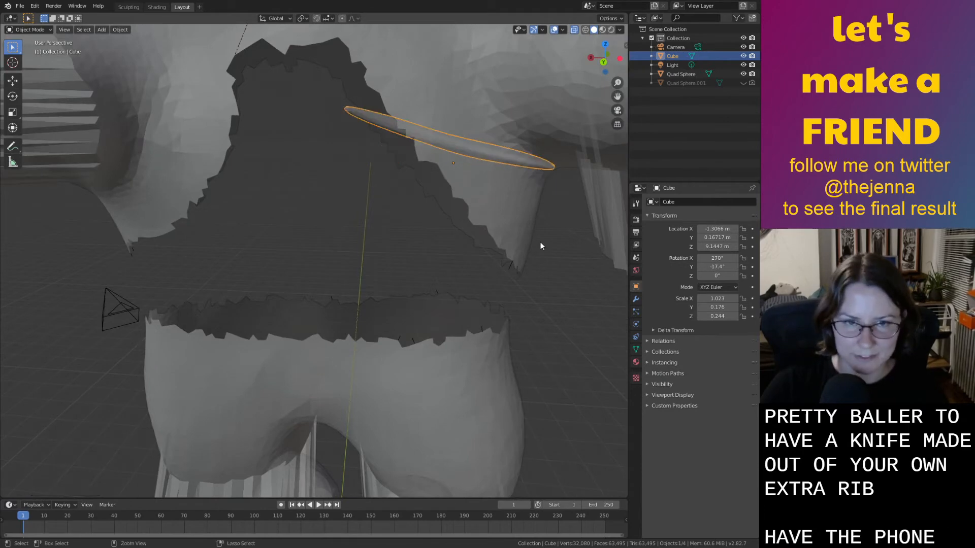
# Move the slanted rib along Y to about -0.32 m.
pyautogui.moveTo(553, 244); pyautogui.dragTo(45, 279, button='middle')
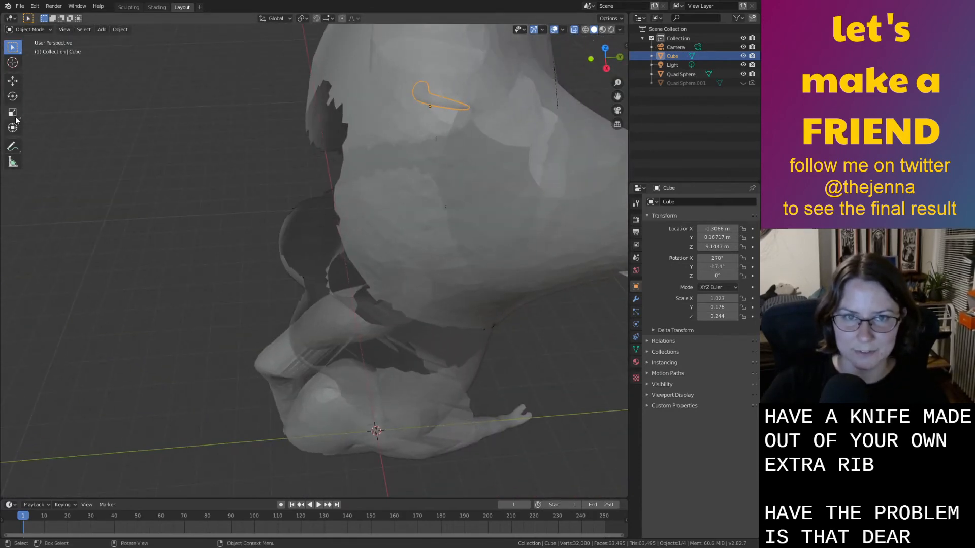
pyautogui.moveTo(291, 106); pyautogui.dragTo(396, 178, button='middle')
pyautogui.press('g')
pyautogui.press('y')
pyautogui.click(213, 297)
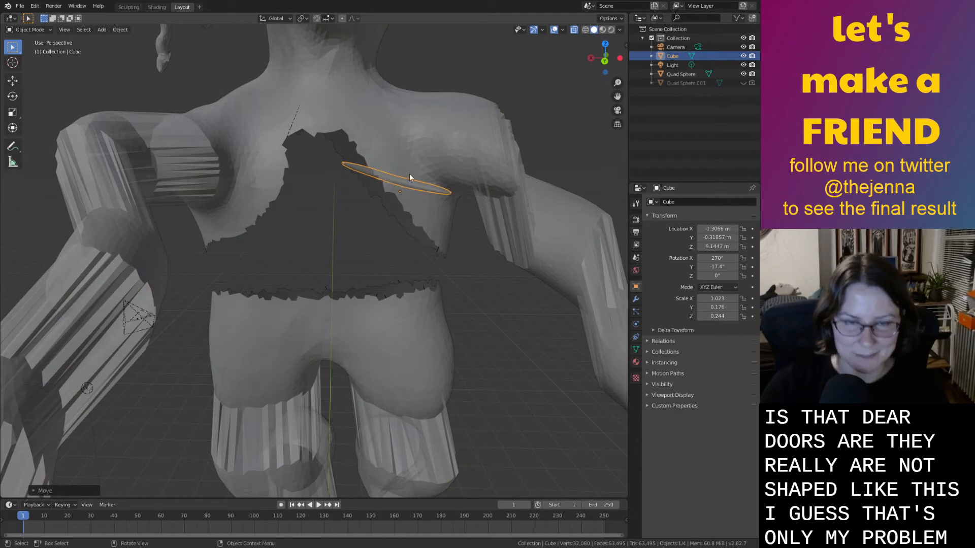
# Try stacking two freely placed duplicates below the rib, and undo both.
pyautogui.hotkey('shift', 'd')
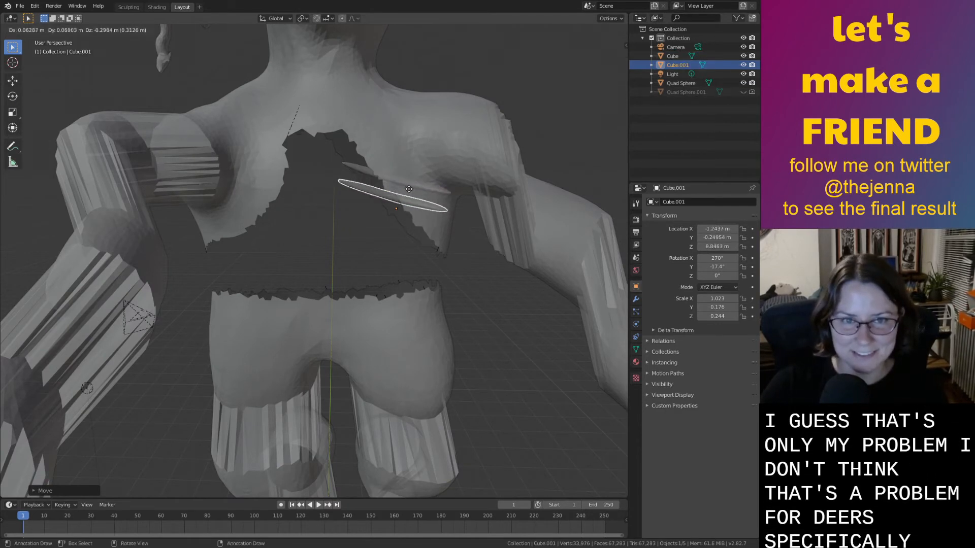
pyautogui.click(413, 191)
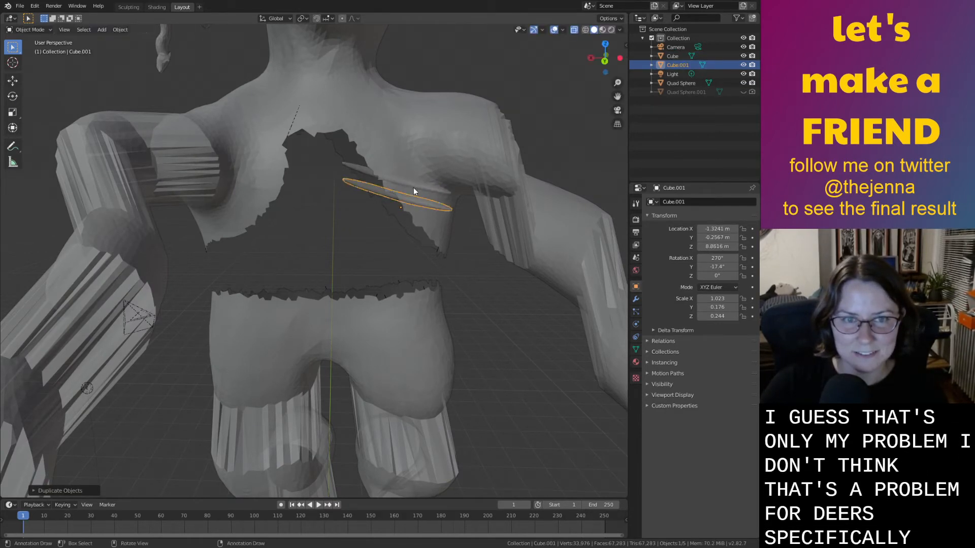
pyautogui.hotkey('shift', 'd')
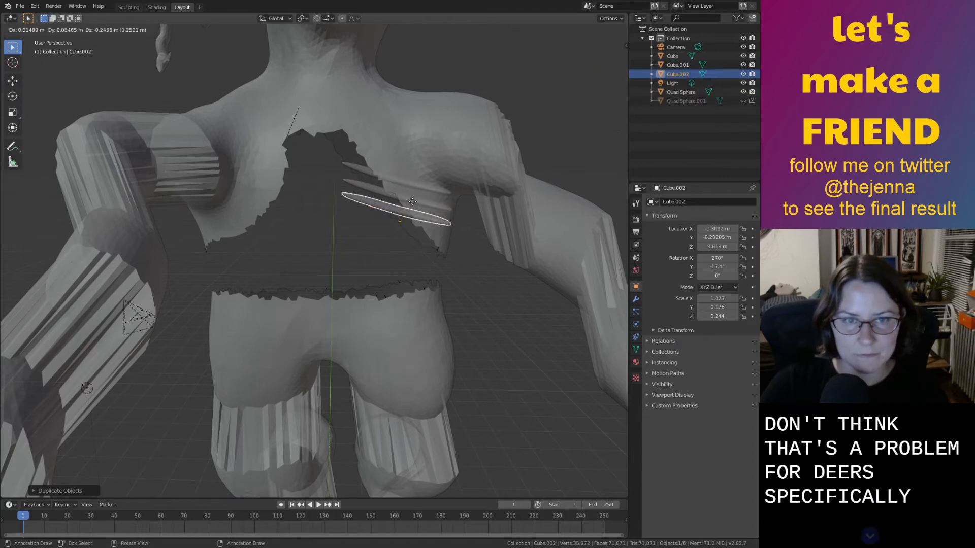
pyautogui.click(413, 206)
pyautogui.hotkey('ctrl', 'z')
pyautogui.hotkey('ctrl', 'z')
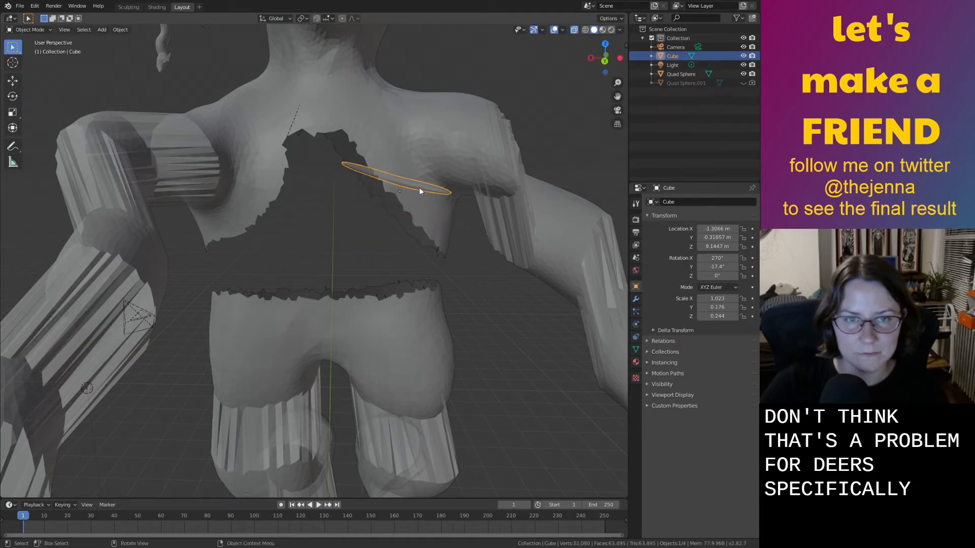
# Rotate the slanted rib around global X to an X rotation of about 210°, and move it up to about Z 9.44 m.
pyautogui.moveTo(461, 126)
pyautogui.mouseDown(button='middle')
pyautogui.moveTo(477, 154)
pyautogui.moveTo(445, 133)
pyautogui.mouseUp(button='middle')
pyautogui.press('r')
pyautogui.press('x')
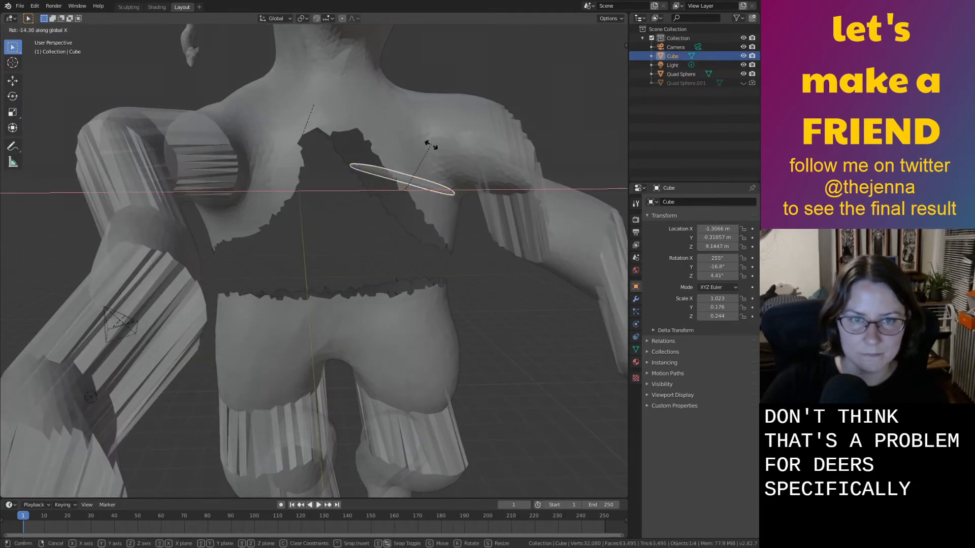
pyautogui.click(426, 189)
pyautogui.press('g')
pyautogui.click(412, 170)
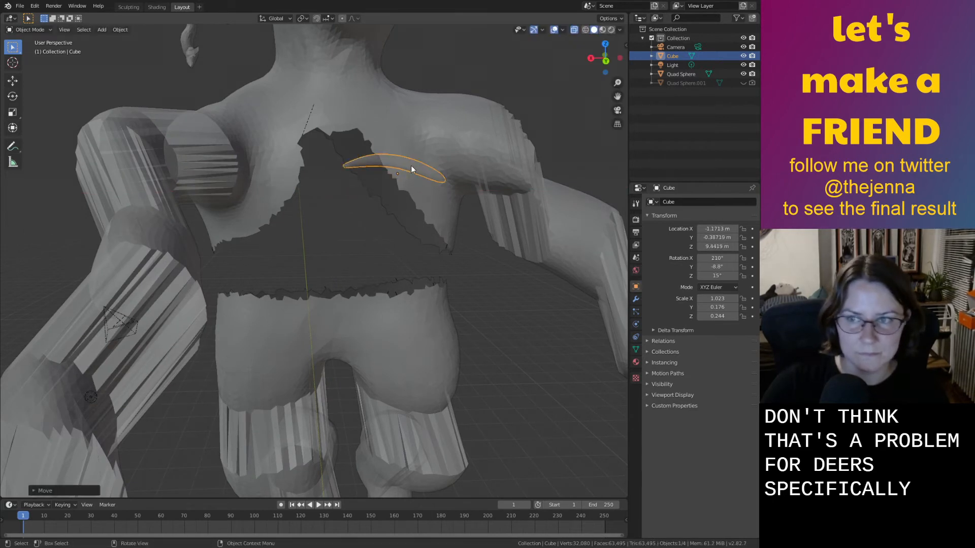
# Tilt the raised rib around global Y to a Y rotation of about -18.2°.
pyautogui.press('r')
pyautogui.press('y')
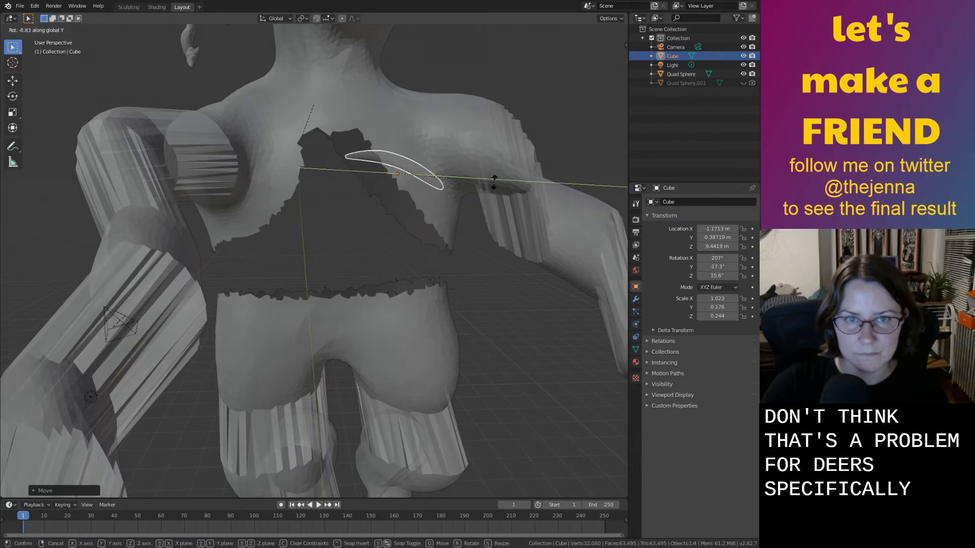
pyautogui.click(425, 148)
# Duplicate the rib twice, stacking the copies below it at about Z 9.05 m and Z 8.58 m.
pyautogui.hotkey('shift', 'd')
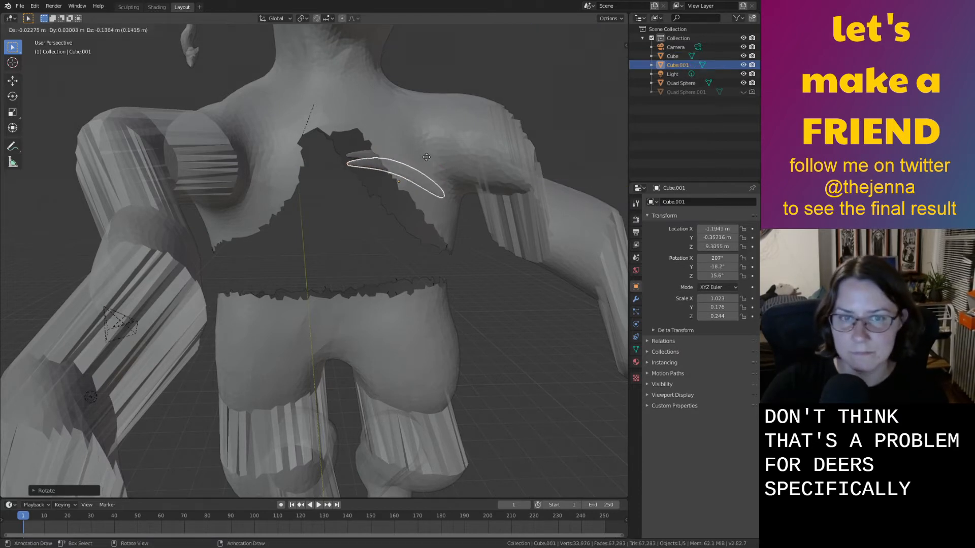
pyautogui.click(426, 174)
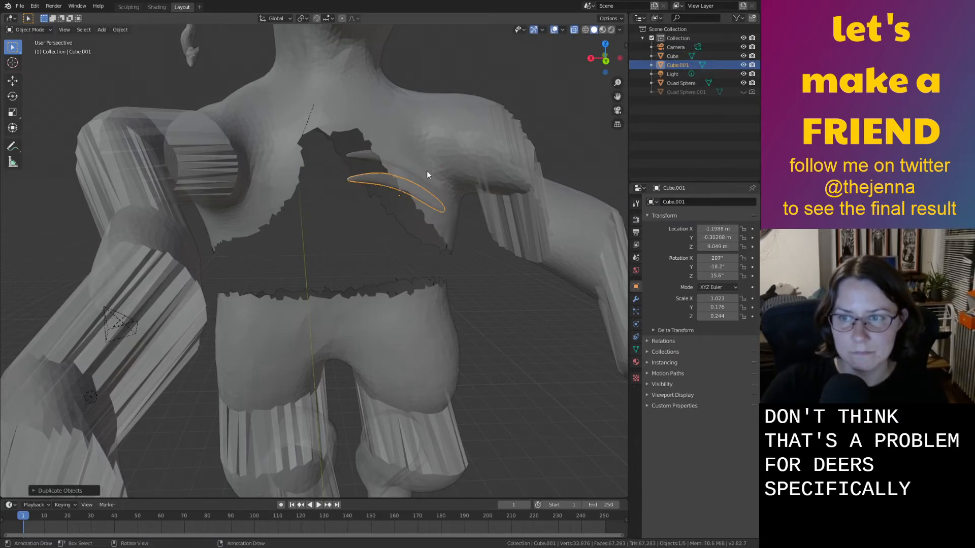
pyautogui.hotkey('shift', 'd')
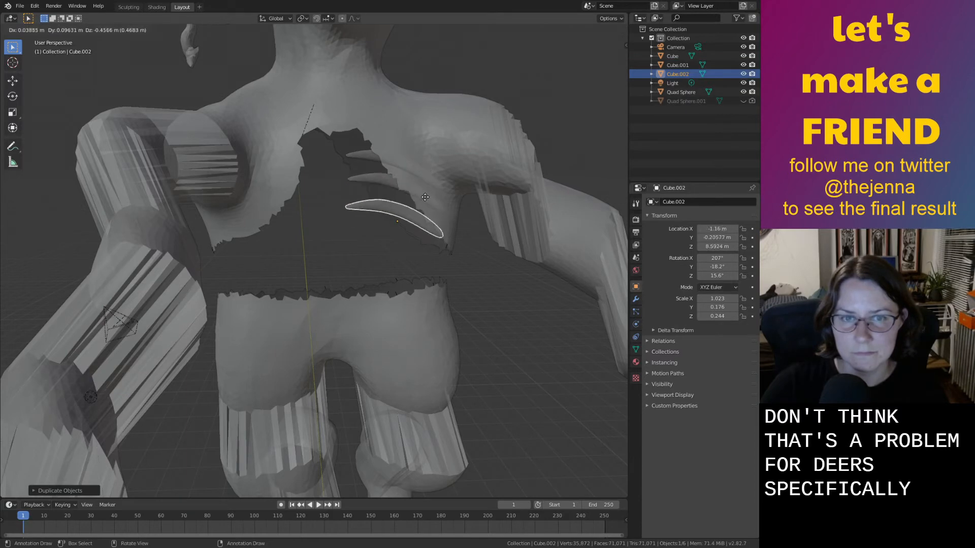
pyautogui.click(428, 201)
# Tilt the middle rib around global Y to a Y rotation of about -25.8°.
pyautogui.press('a')
pyautogui.click(392, 184)
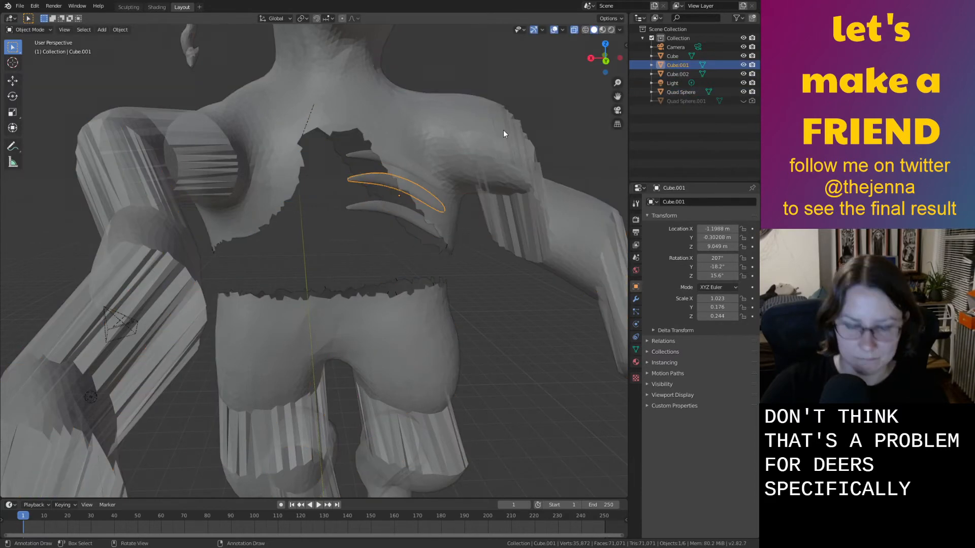
pyautogui.press('s')
pyautogui.press('r')
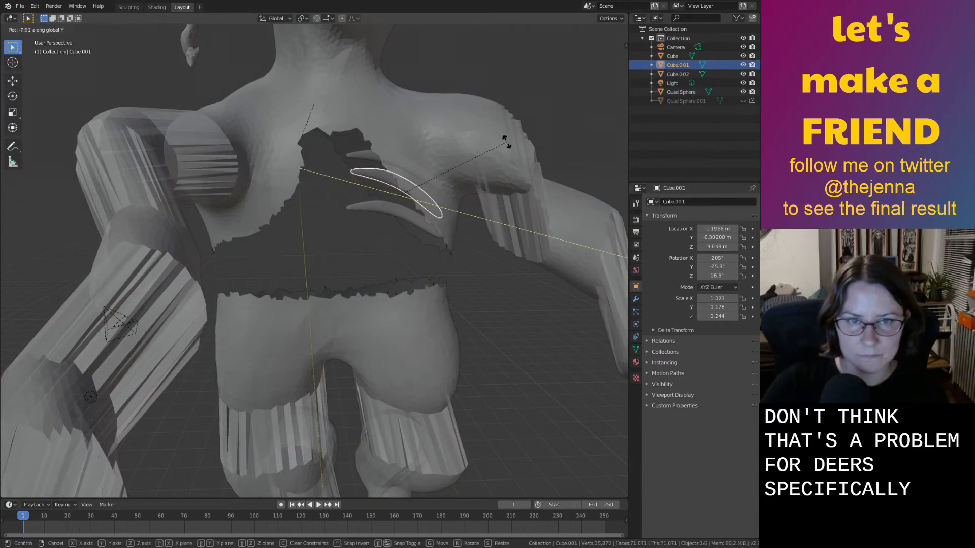
pyautogui.click(439, 210)
# Tilt the lowest rib around global Y to about -32.2° and raise it to about Z 8.70 m.
pyautogui.click(400, 218)
pyautogui.press('r')
pyautogui.press('y')
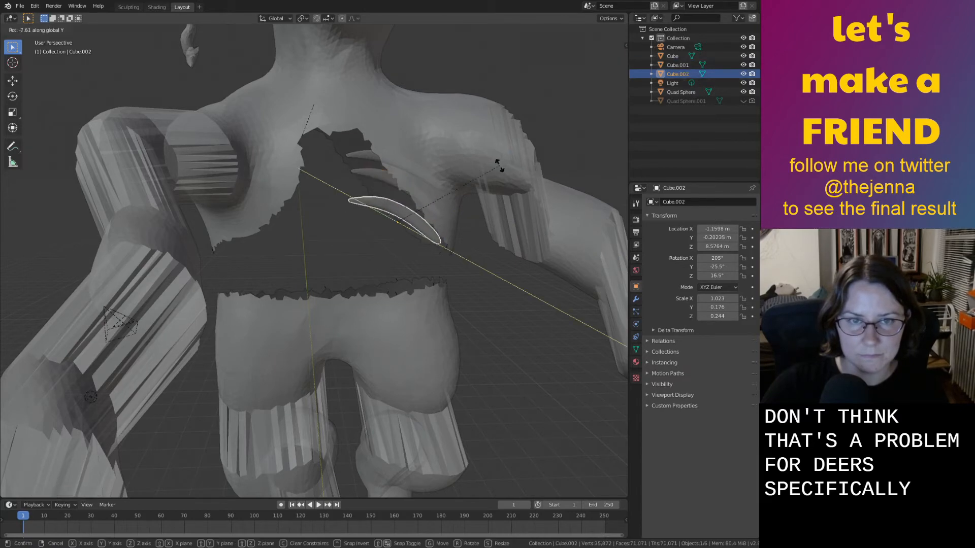
pyautogui.press('Escape')
pyautogui.press('g')
pyautogui.click(431, 200)
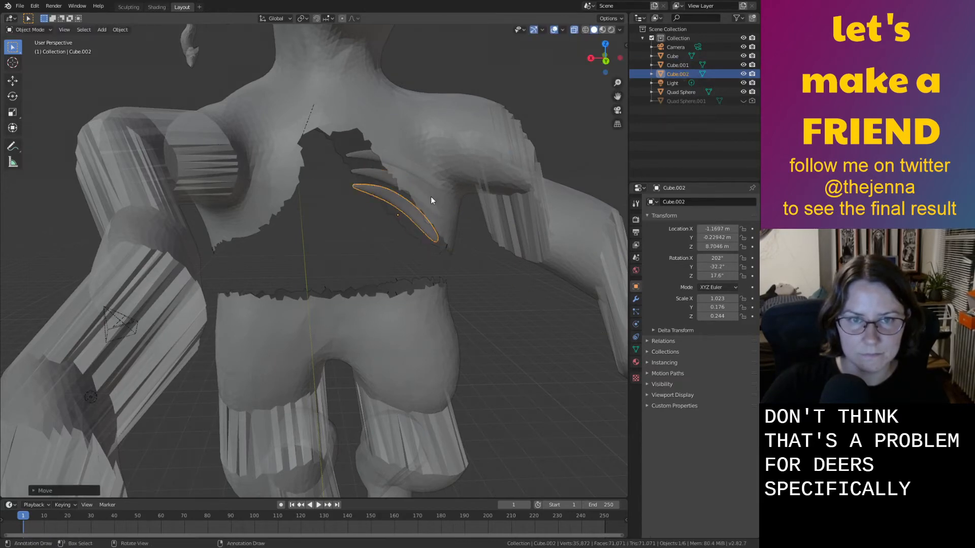
# Nudge the middle rib up to about Z 9.11 m and the lowest rib up to about Z 8.74 m.
pyautogui.press('a')
pyautogui.click(380, 173)
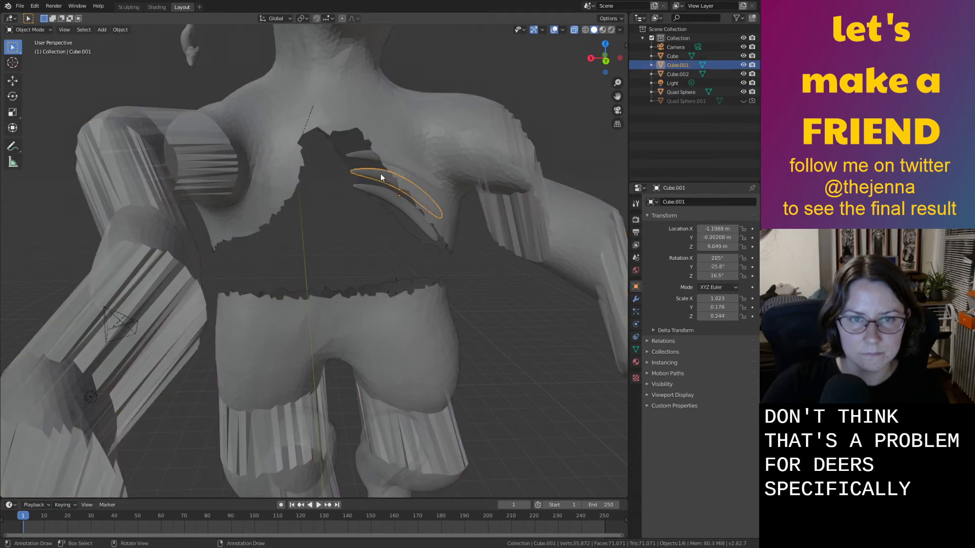
pyautogui.press('g')
pyautogui.click(384, 174)
pyautogui.rightClick(712, 67)
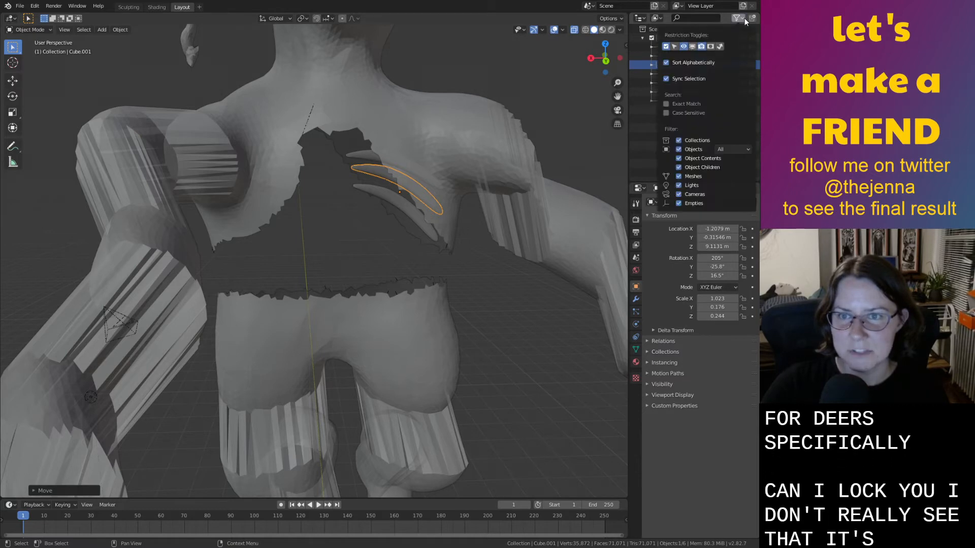
pyautogui.click(392, 202)
pyautogui.press('g')
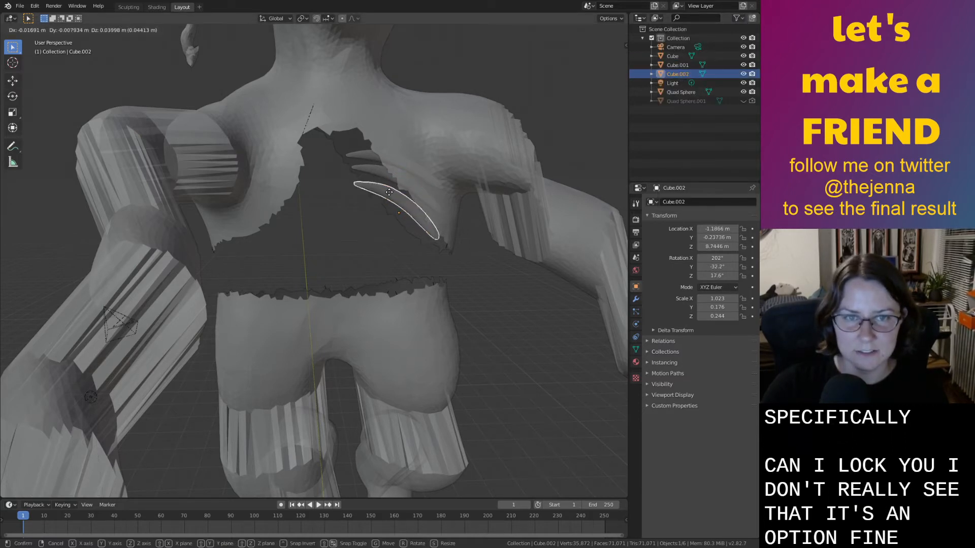
pyautogui.click(389, 196)
# Clear the selection and examine the spacing and curve of the three ribs in the torso opening up close.
pyautogui.keyDown('shift'); pyautogui.click(373, 171); pyautogui.keyUp('shift')
pyautogui.click(365, 167)
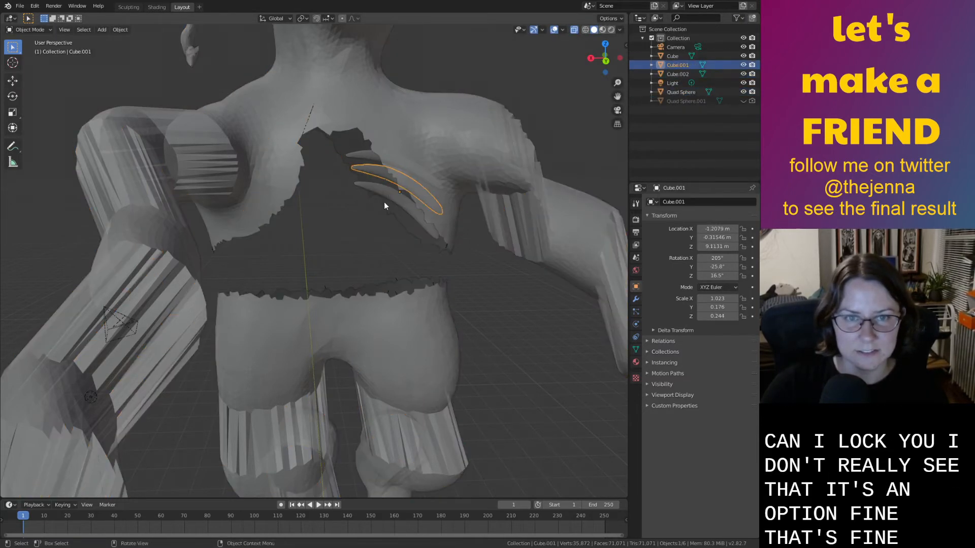
pyautogui.moveTo(383, 202); pyautogui.dragTo(355, 229, button='middle')
pyautogui.click(342, 239)
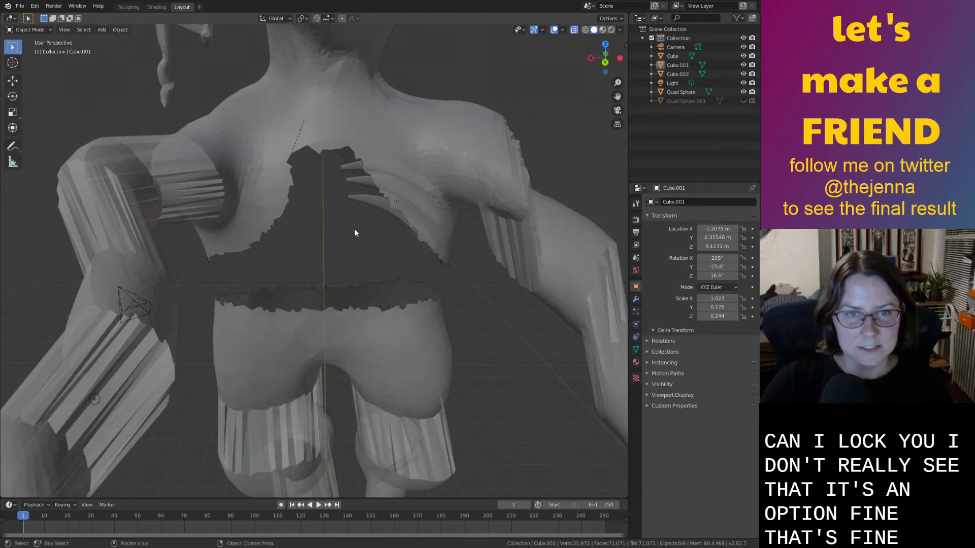
pyautogui.click(364, 197)
pyautogui.keyDown('shift'); pyautogui.click(359, 182); pyautogui.keyUp('shift')
pyautogui.keyDown('shift'); pyautogui.click(354, 165); pyautogui.keyUp('shift')
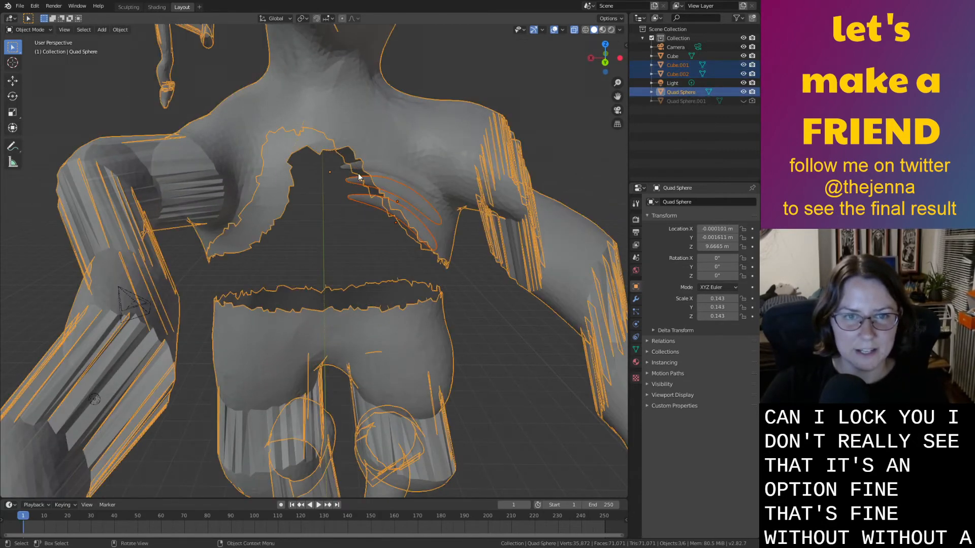
pyautogui.click(358, 176)
pyautogui.scroll(5, 359, 178)
pyautogui.hotkey('alt', 'a')
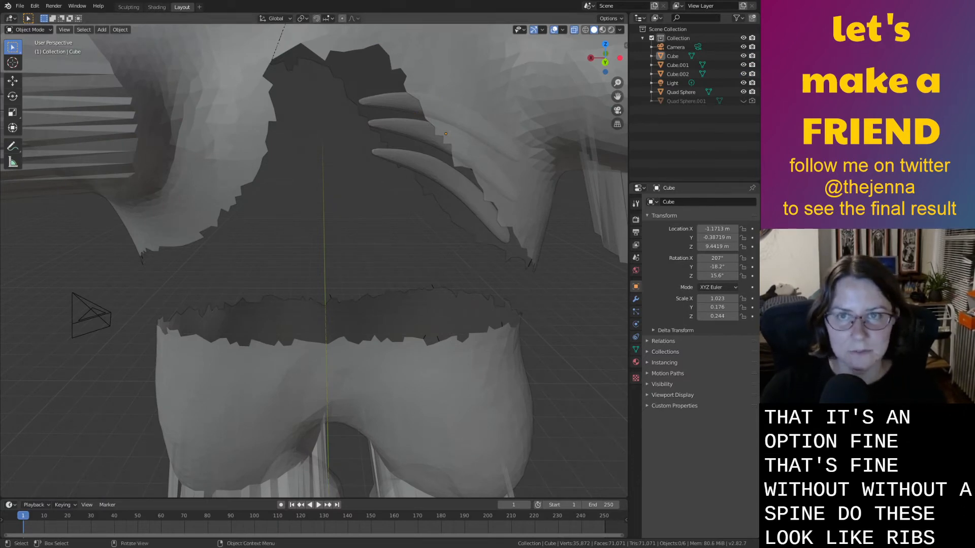
pyautogui.scroll(-5, 525, 293)
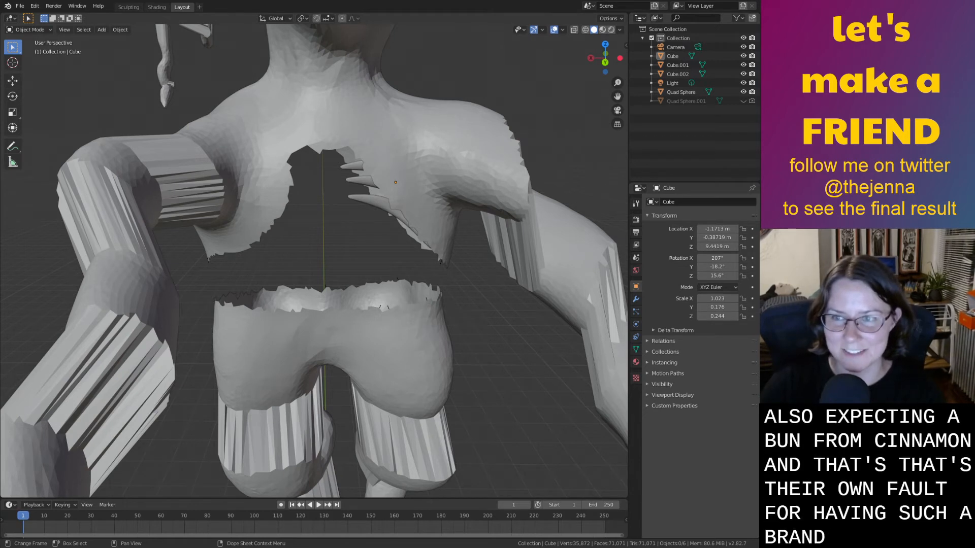
# Try duplicating the three ribs to the opposite side of the torso and rotating the copies around global Z, and undo it.
pyautogui.click(355, 201)
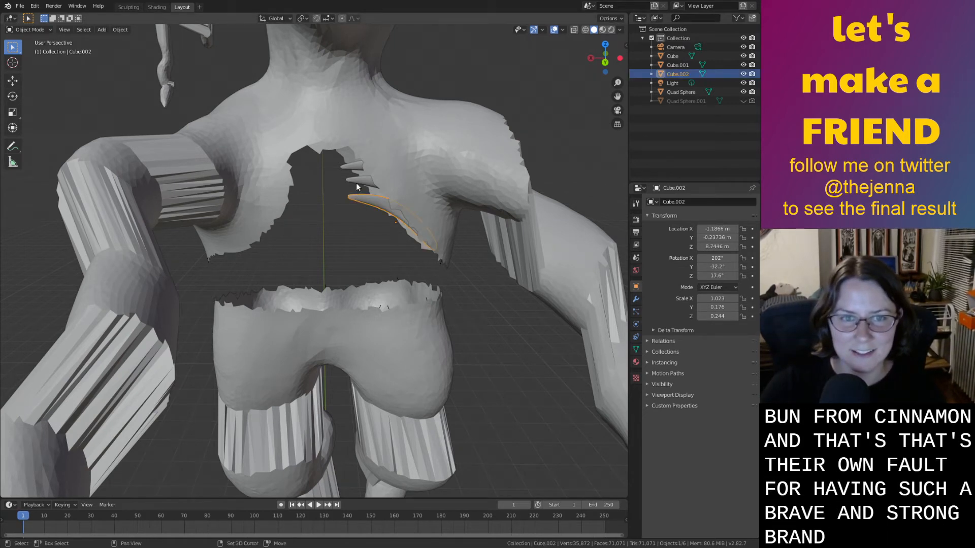
pyautogui.keyDown('shift'); pyautogui.click(355, 183); pyautogui.keyUp('shift')
pyautogui.keyDown('shift'); pyautogui.click(352, 161); pyautogui.keyUp('shift')
pyautogui.click(636, 221)
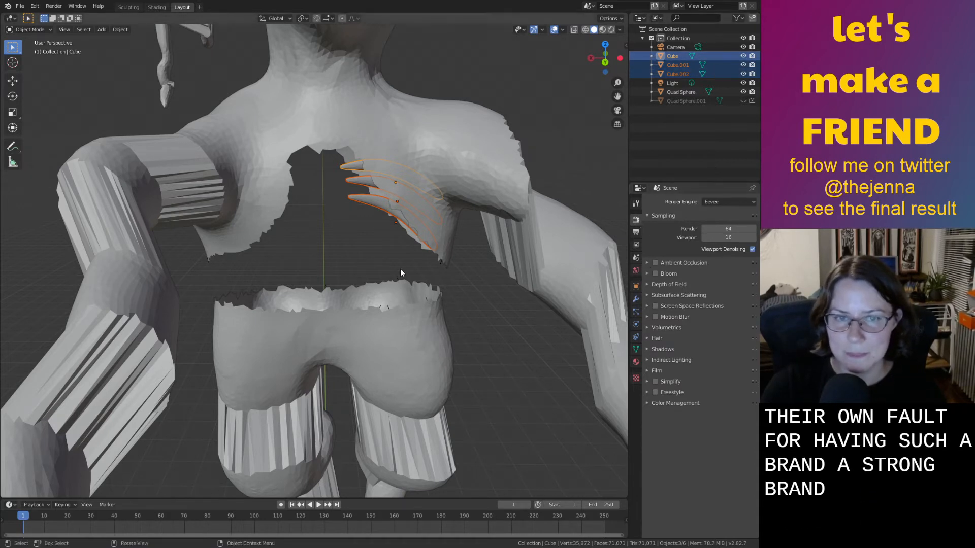
pyautogui.hotkey('shift', 'd')
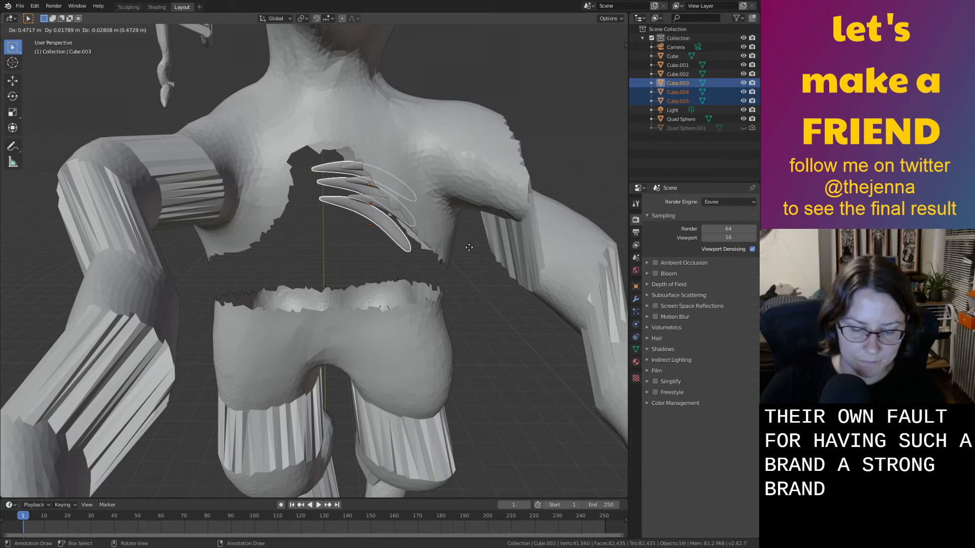
pyautogui.click(366, 252)
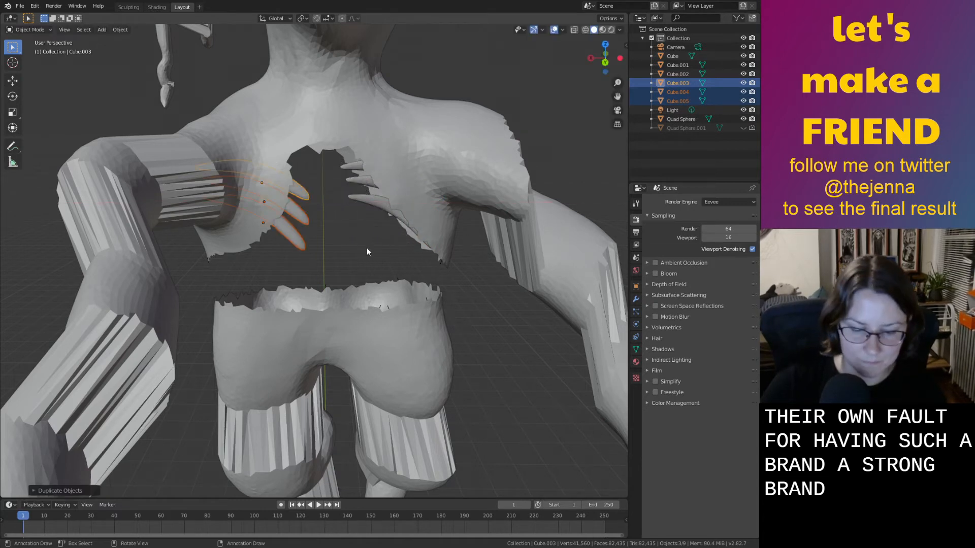
pyautogui.write('rz90')
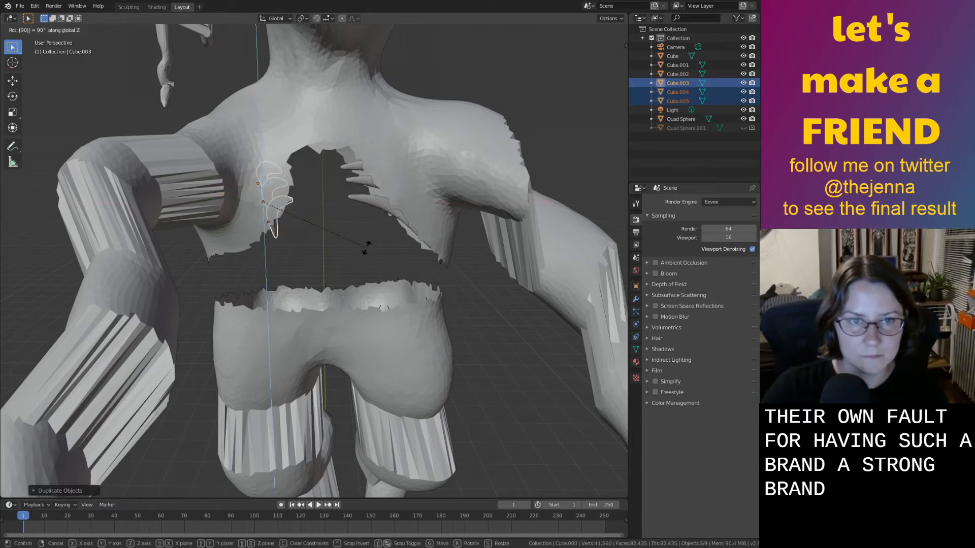
pyautogui.press('Return')
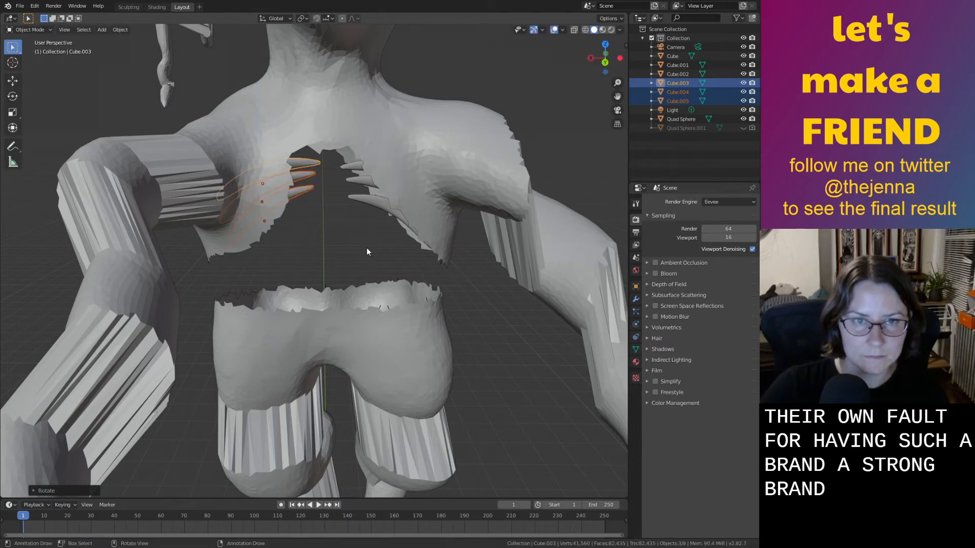
pyautogui.moveTo(367, 248)
pyautogui.mouseDown(button='middle')
pyautogui.moveTo(456, 257)
pyautogui.moveTo(493, 215)
pyautogui.moveTo(571, 262)
pyautogui.moveTo(394, 264)
pyautogui.moveTo(380, 245)
pyautogui.mouseUp(button='middle')
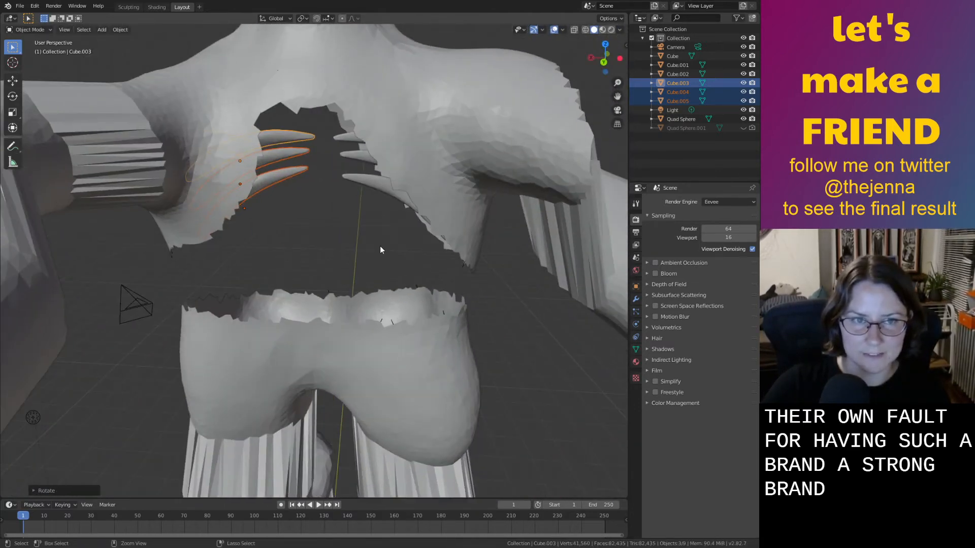
pyautogui.hotkey('ctrl', 'z')
pyautogui.hotkey('ctrl', 'z')
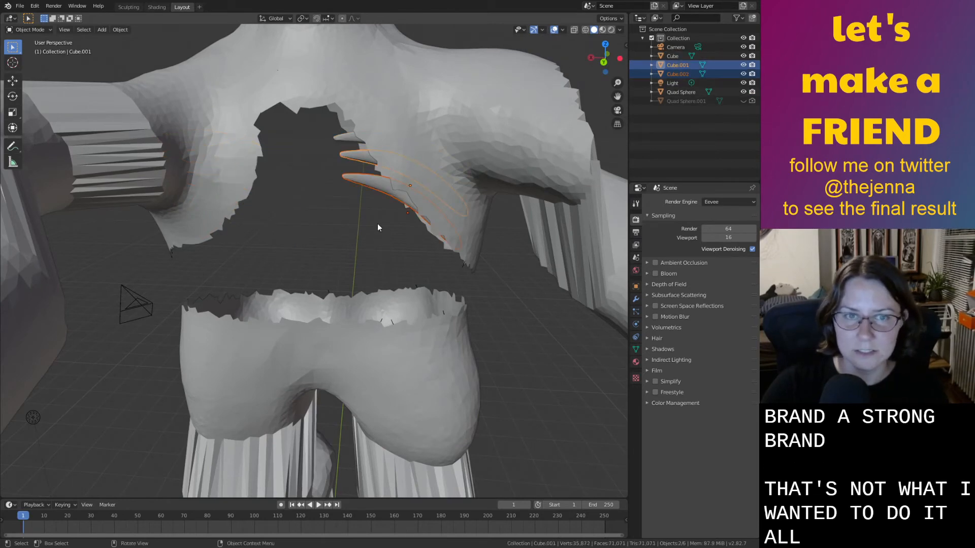
pyautogui.hotkey('ctrl', 'z')
# Select the stacked ribs together in the back orthographic view of the torso.
pyautogui.click(341, 141)
pyautogui.moveTo(341, 141); pyautogui.dragTo(455, 224, button='middle')
pyautogui.moveTo(517, 245); pyautogui.dragTo(487, 224, button='middle')
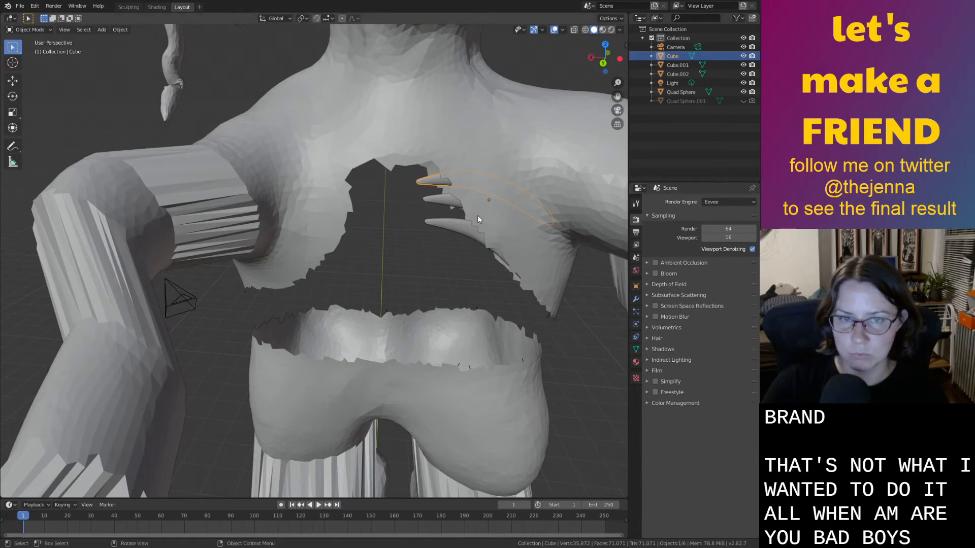
pyautogui.keyDown('shift'); pyautogui.click(442, 204); pyautogui.keyUp('shift')
pyautogui.keyDown('shift'); pyautogui.click(459, 233); pyautogui.keyUp('shift')
pyautogui.scroll(-5, 459, 237)
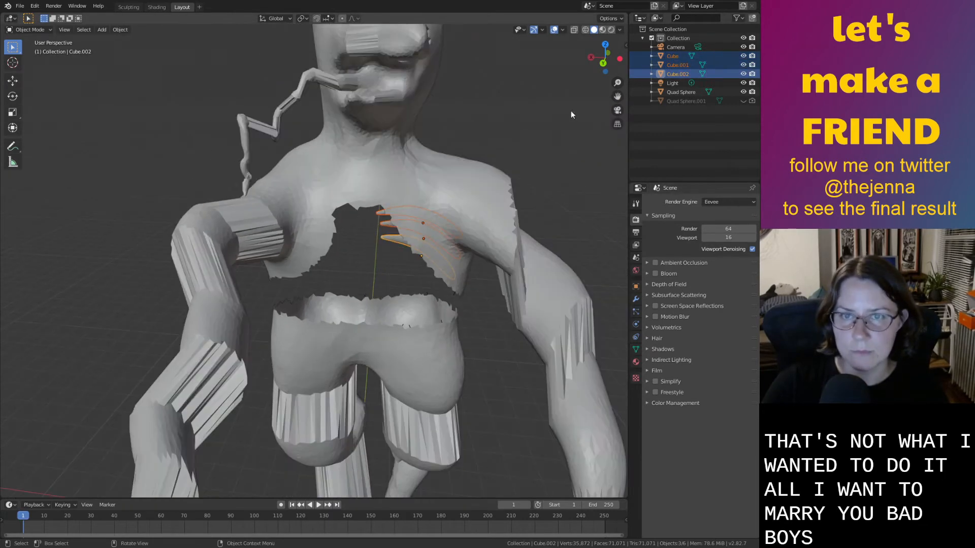
pyautogui.click(604, 63)
pyautogui.scroll(3, 553, 177)
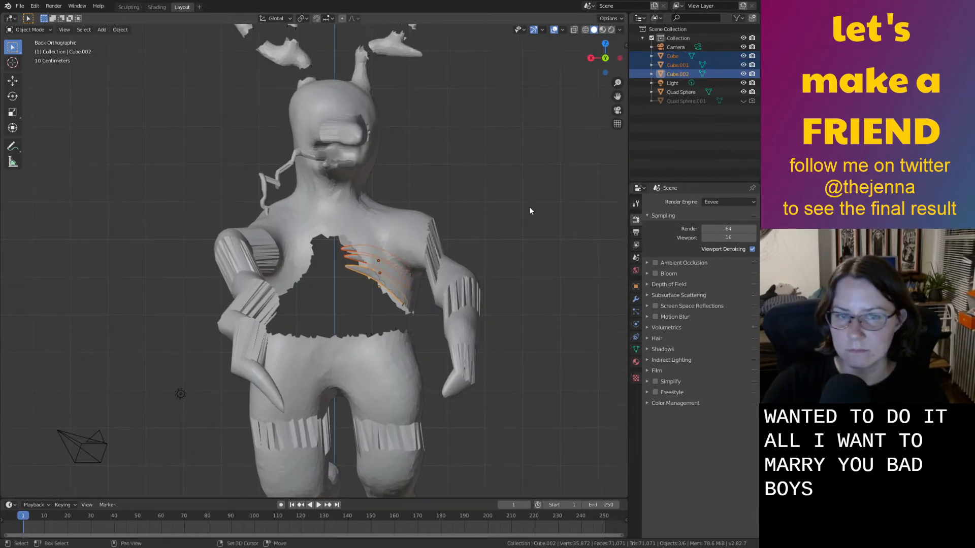
pyautogui.scroll(4, 529, 210)
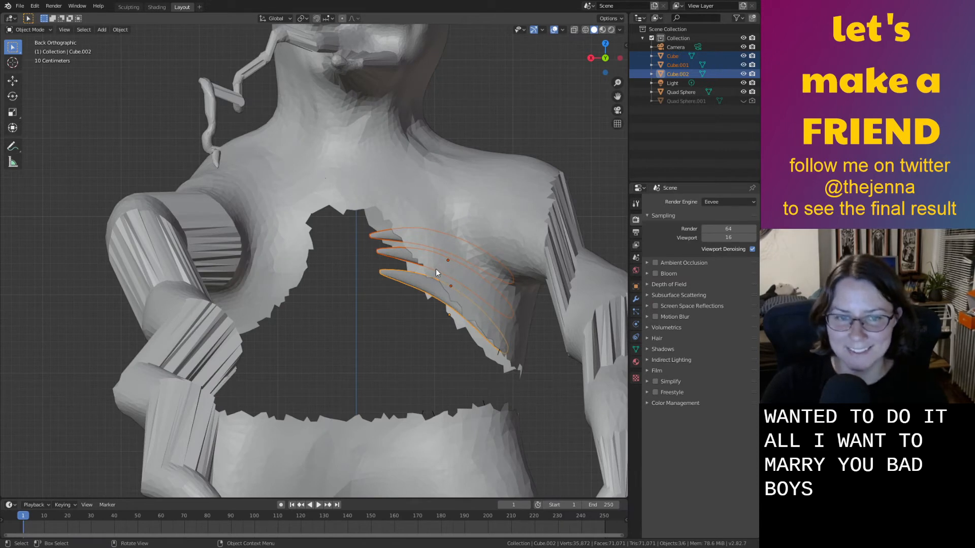
pyautogui.click(404, 279)
pyautogui.keyDown('shift'); pyautogui.click(395, 254); pyautogui.keyUp('shift')
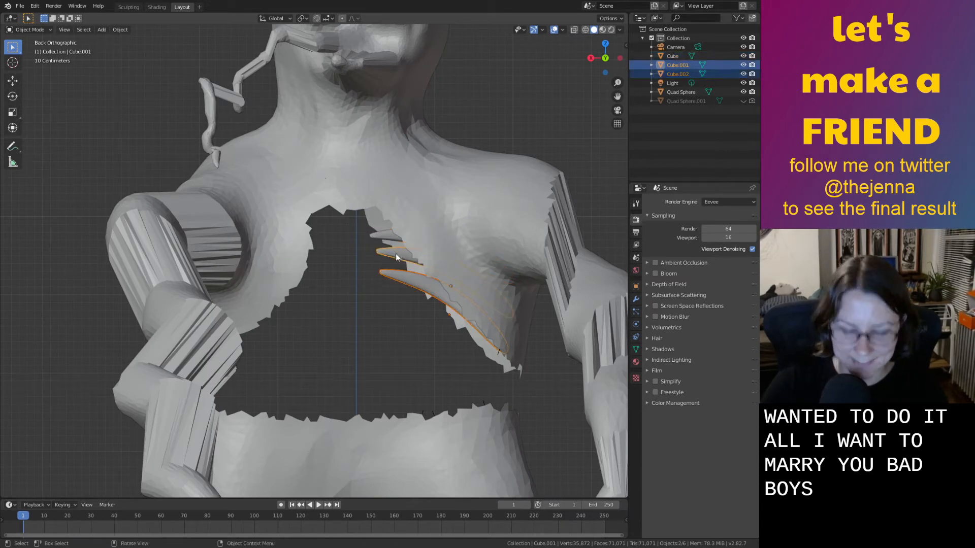
# Nudge the two selected lower ribs along the Y axis and then along the X axis toward the chest's centre.
pyautogui.press('g')
pyautogui.press('y')
pyautogui.click(392, 254)
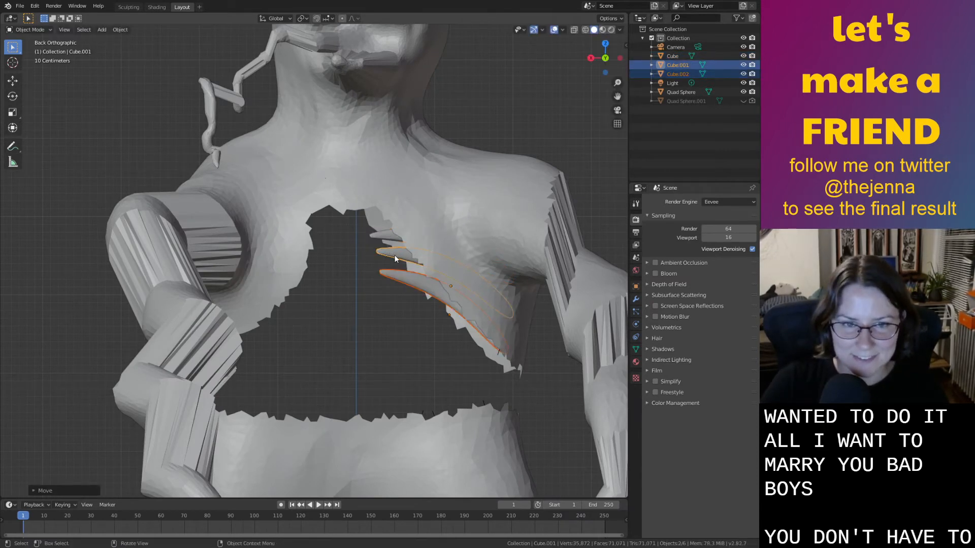
pyautogui.press('g')
pyautogui.press('x')
pyautogui.click(390, 255)
# Select all three ribs and move them together higher up in the chest opening.
pyautogui.click(401, 281)
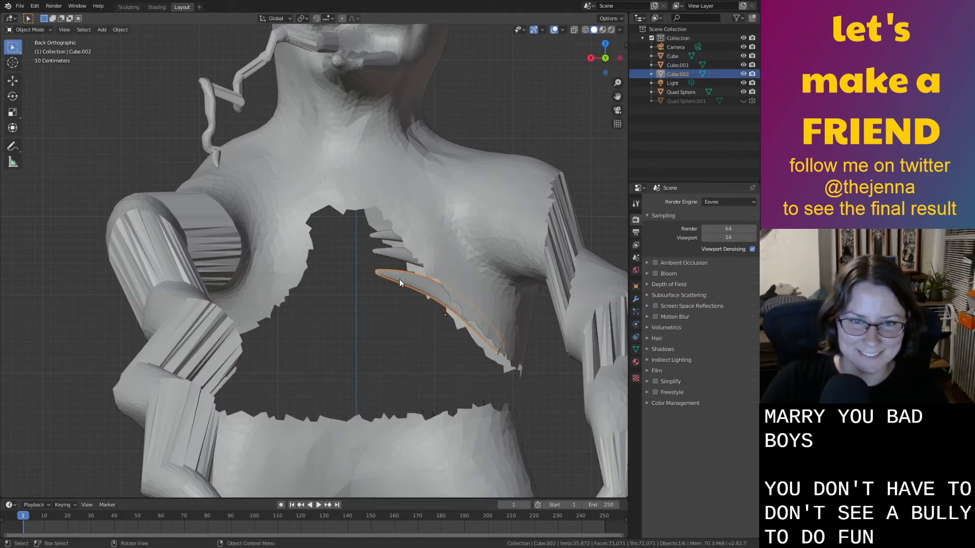
pyautogui.keyDown('shift'); pyautogui.click(389, 258); pyautogui.keyUp('shift')
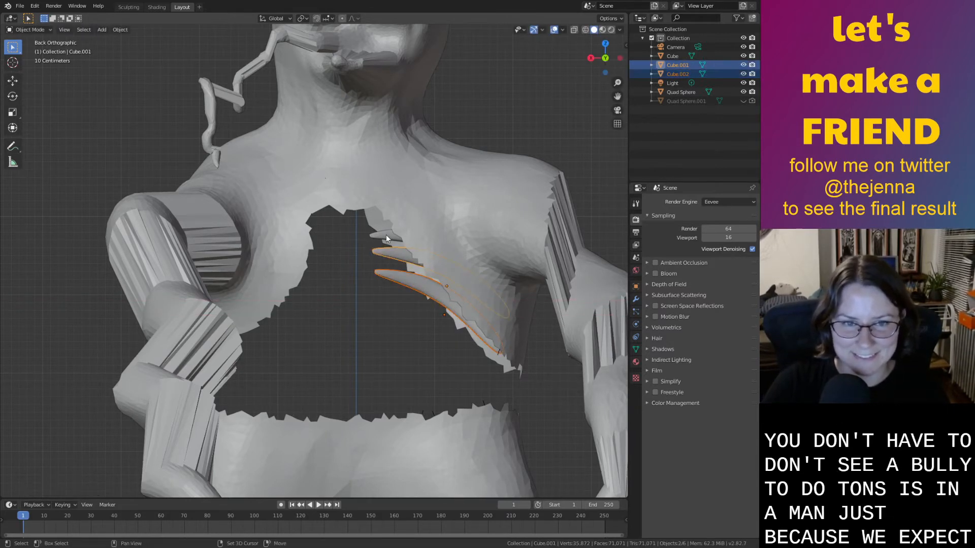
pyautogui.keyDown('shift'); pyautogui.click(386, 235); pyautogui.keyUp('shift')
pyautogui.press('g')
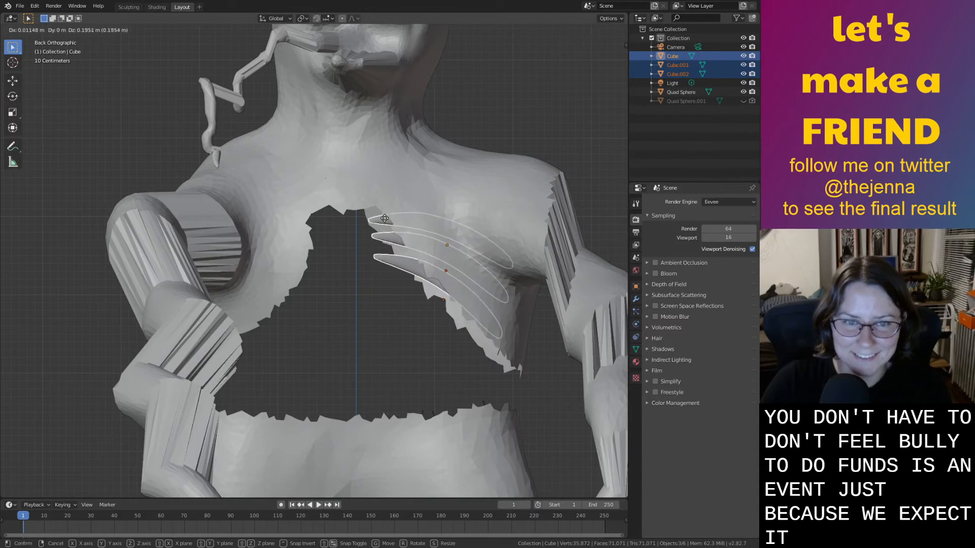
pyautogui.click(394, 253)
# Duplicate the lowest rib downward as a fourth rib and adjust the copy's angle and position to follow the others.
pyautogui.click(394, 254)
pyautogui.hotkey('shift', 'd')
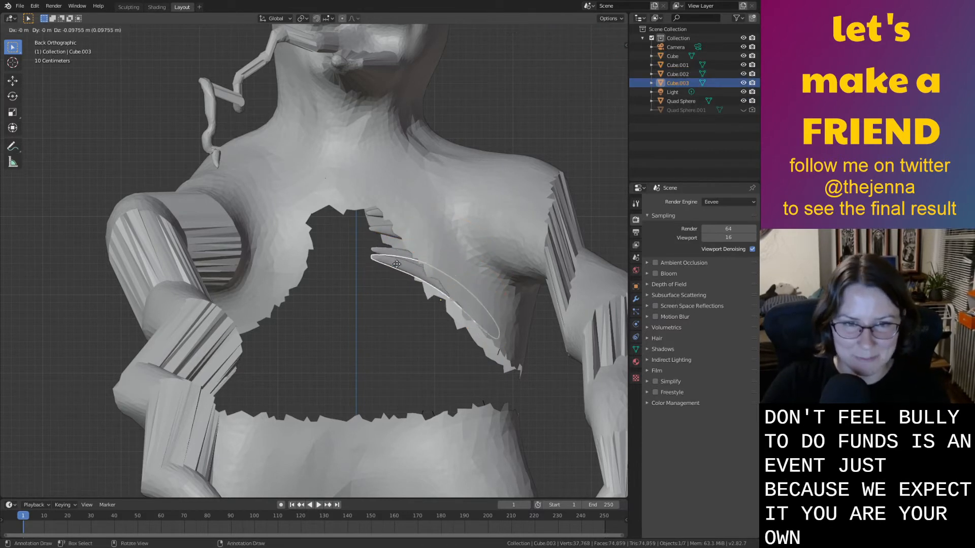
pyautogui.click(400, 287)
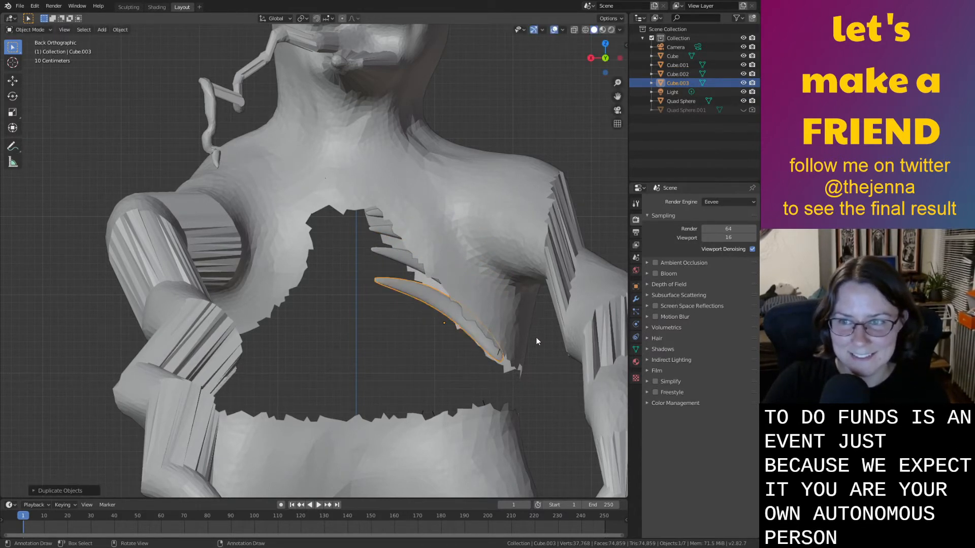
pyautogui.press('r')
pyautogui.click(493, 325)
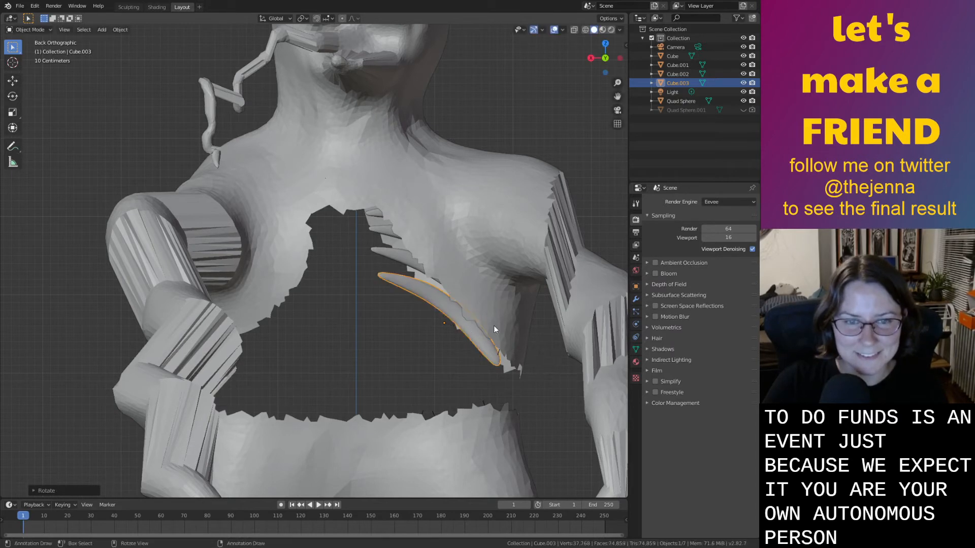
pyautogui.press('g')
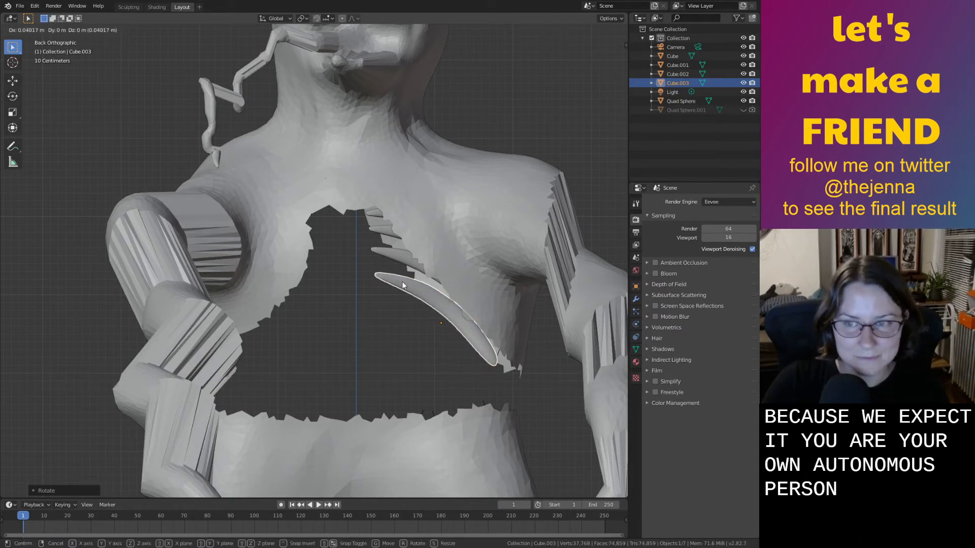
pyautogui.click(401, 281)
pyautogui.keyDown('shift'); pyautogui.click(393, 251); pyautogui.keyUp('shift')
pyautogui.keyDown('shift'); pyautogui.click(383, 224); pyautogui.keyUp('shift')
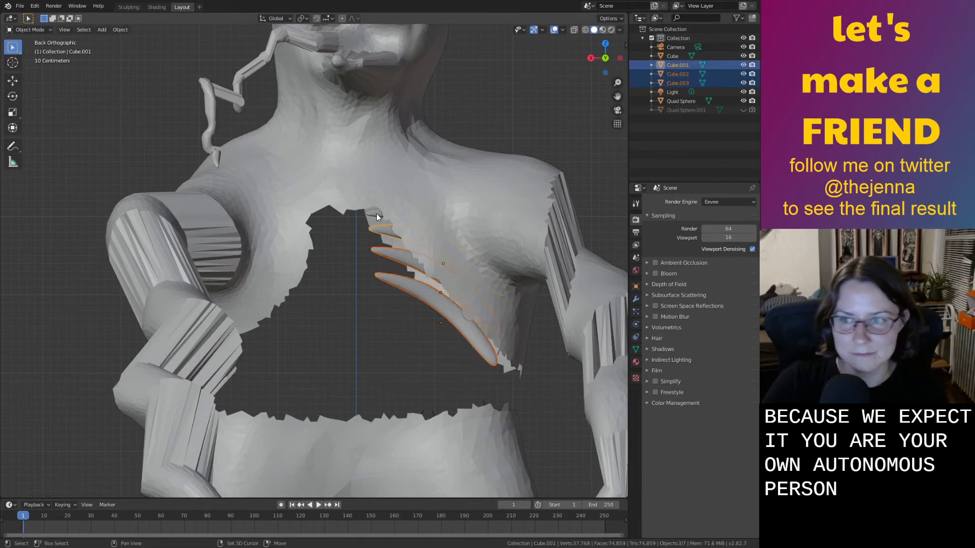
pyautogui.keyDown('shift'); pyautogui.click(376, 217); pyautogui.keyUp('shift')
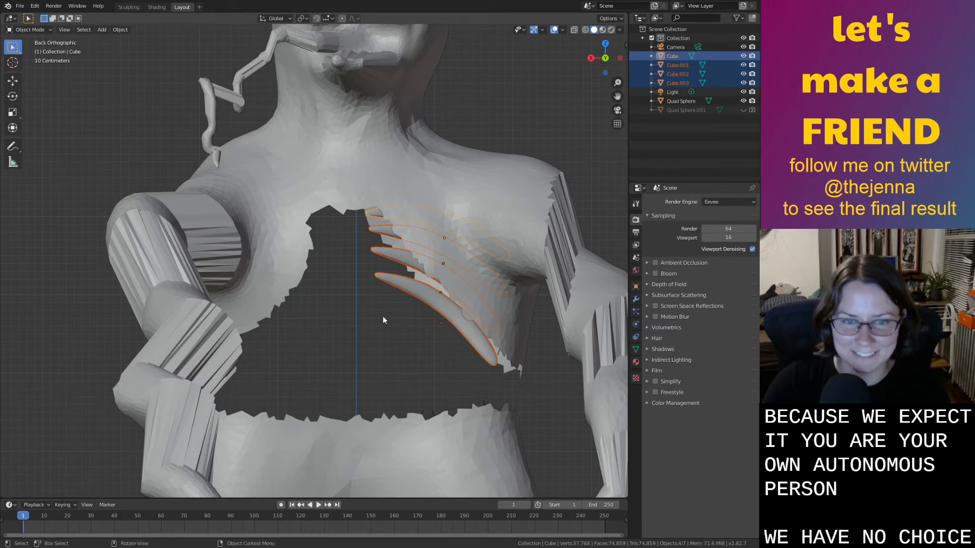
# Add a Mirror modifier on the X axis to the topmost rib, with Quad Sphere as the mirror object.
pyautogui.click(377, 216)
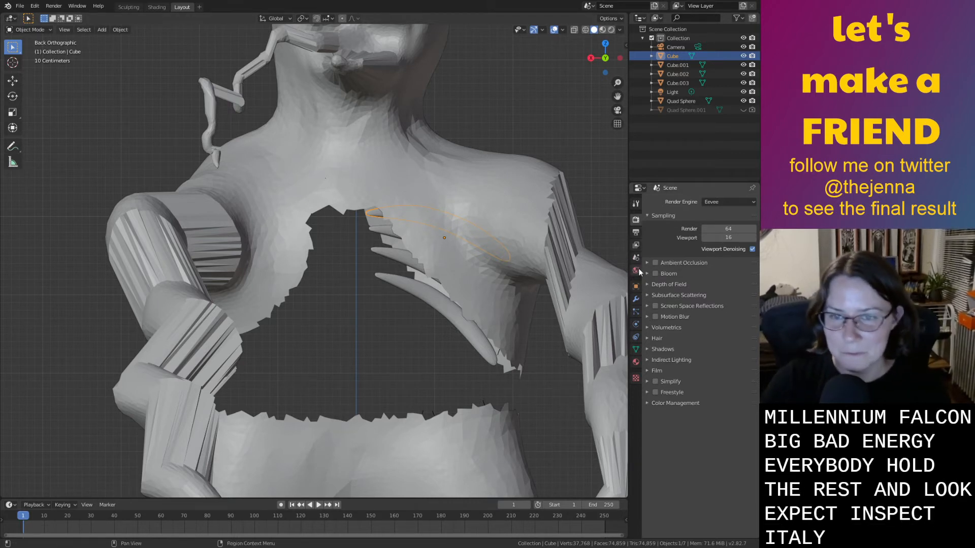
pyautogui.click(636, 297)
pyautogui.click(678, 202)
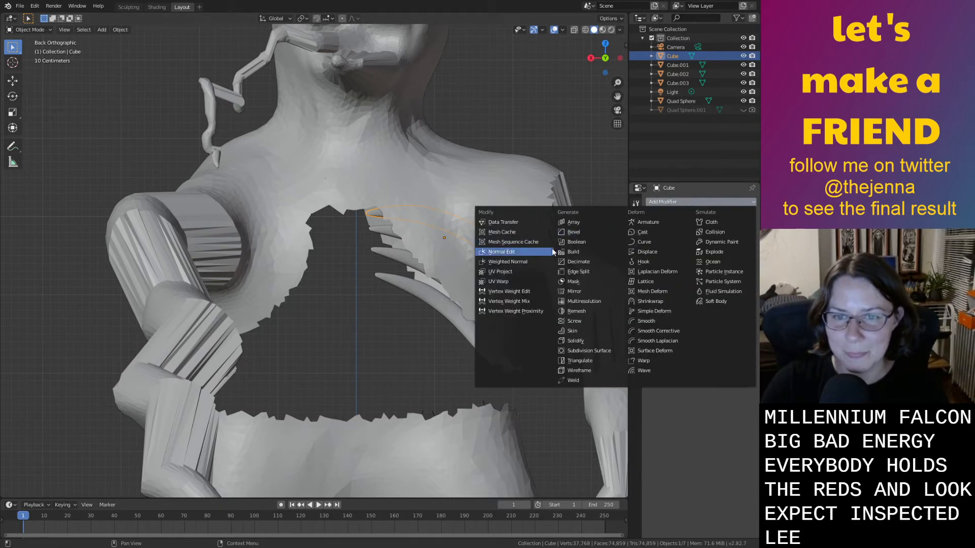
pyautogui.click(574, 291)
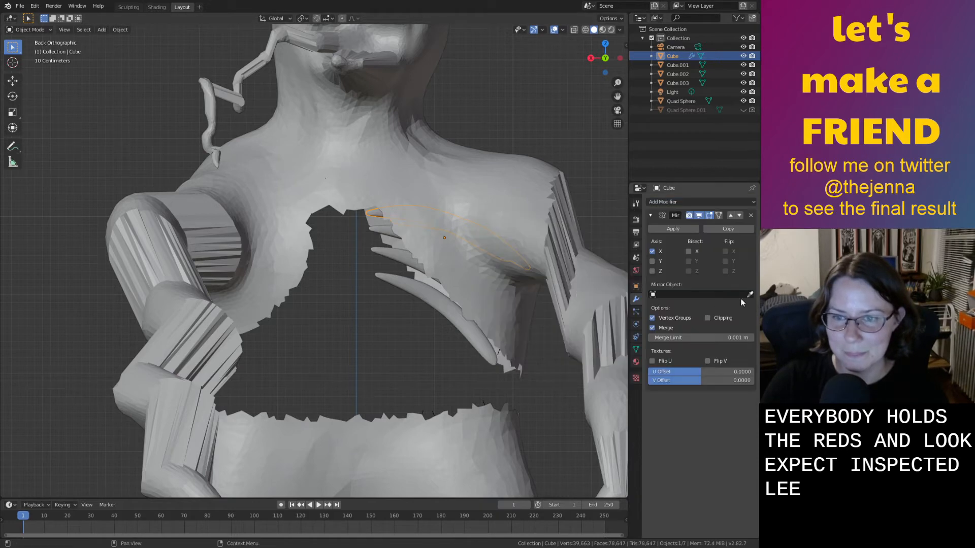
pyautogui.click(751, 295)
pyautogui.click(375, 162)
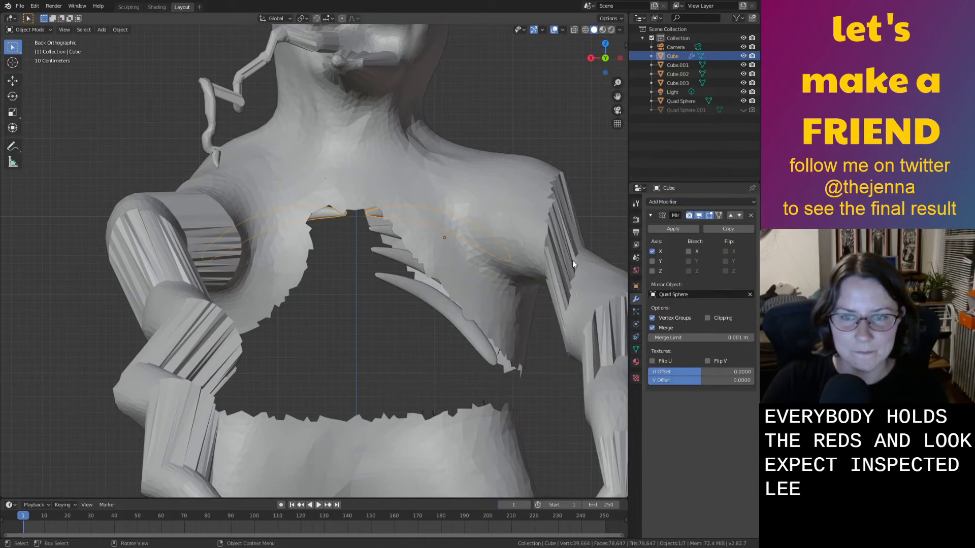
# Select all four ribs and rotate them together about the global Z axis to realign them within the torso.
pyautogui.moveTo(381, 354); pyautogui.dragTo(383, 314, button='middle')
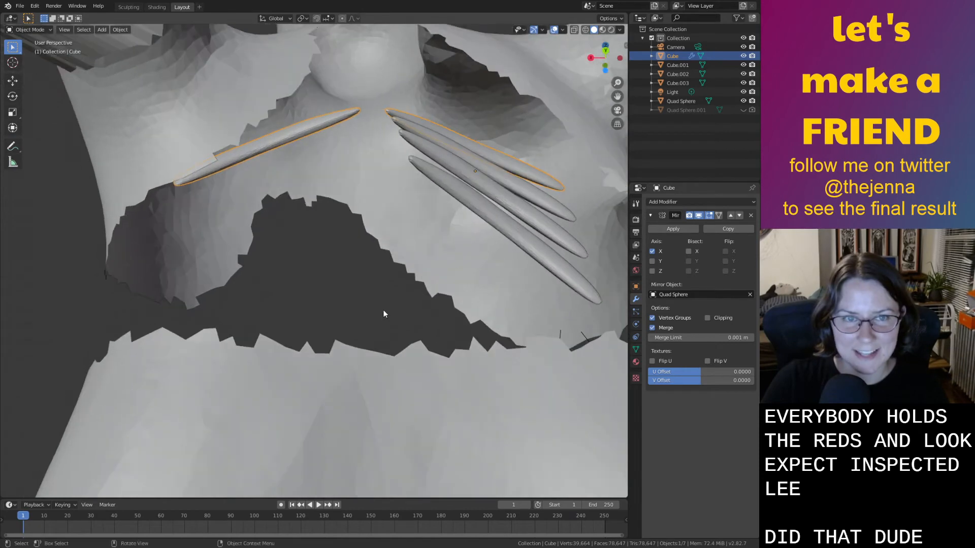
pyautogui.keyDown('shift'); pyautogui.click(522, 190); pyautogui.keyUp('shift')
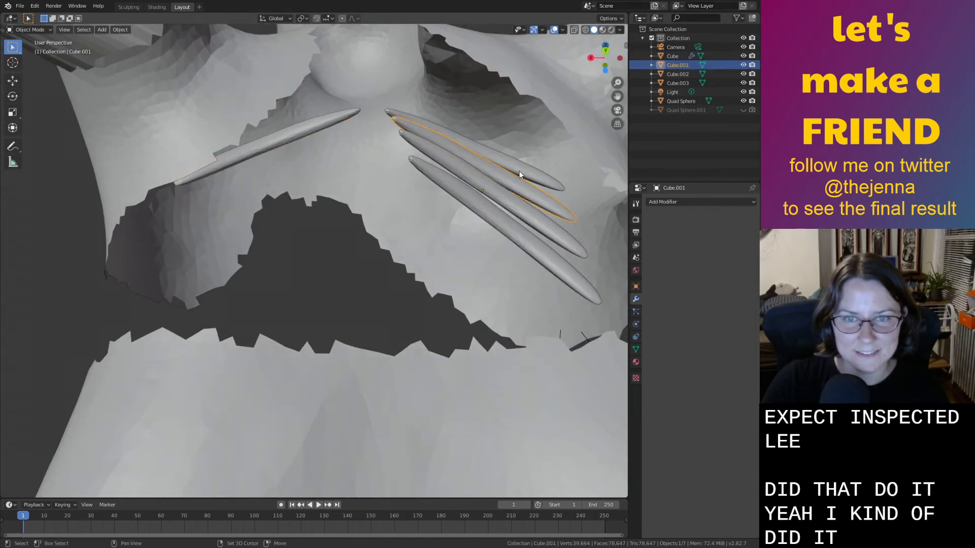
pyautogui.keyDown('shift'); pyautogui.click(519, 170); pyautogui.keyUp('shift')
pyautogui.keyDown('shift'); pyautogui.click(515, 212); pyautogui.keyUp('shift')
pyautogui.keyDown('shift'); pyautogui.click(538, 260); pyautogui.keyUp('shift')
pyautogui.moveTo(540, 267); pyautogui.dragTo(537, 297, button='middle')
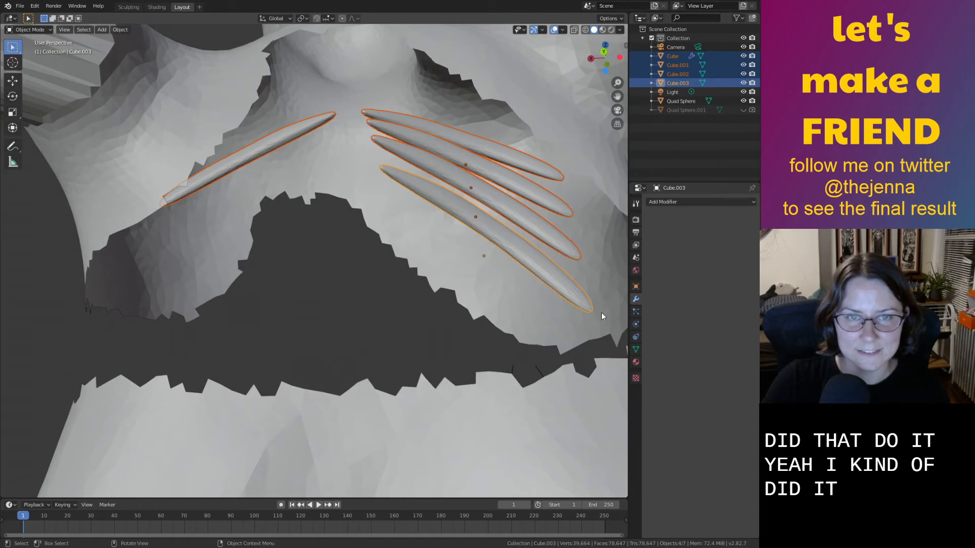
pyautogui.press('s')
pyautogui.press('r')
pyautogui.press('z')
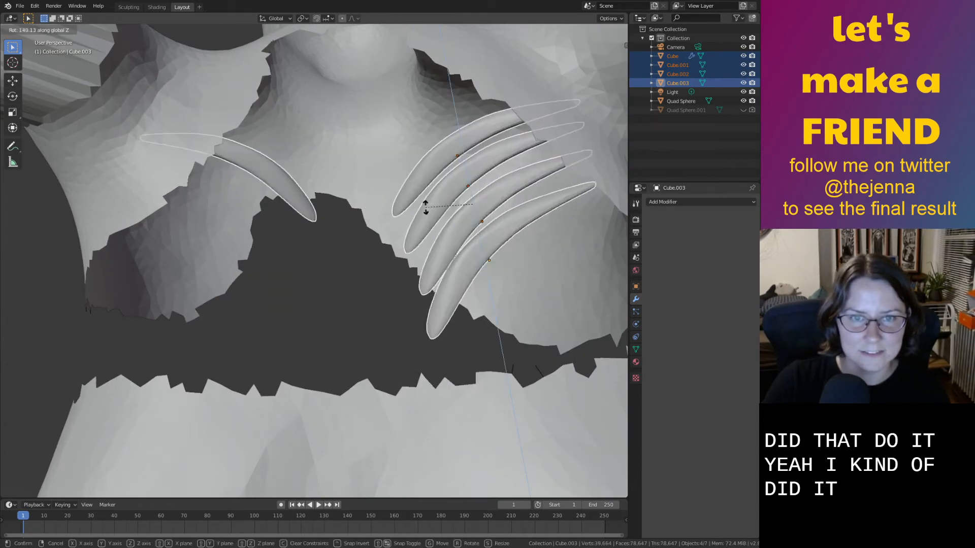
pyautogui.click(588, 252)
pyautogui.press('r')
pyautogui.press('z')
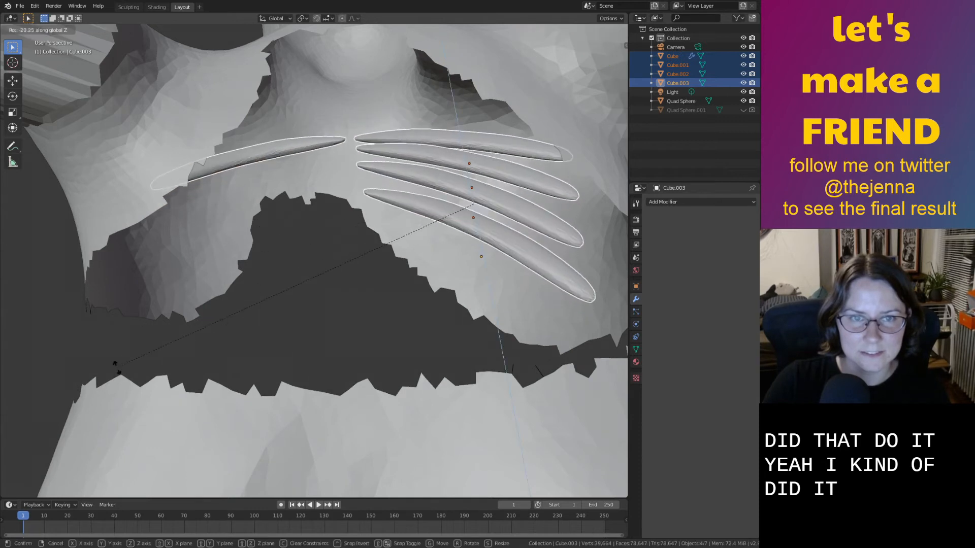
pyautogui.click(173, 71)
pyautogui.scroll(-3, 386, 158)
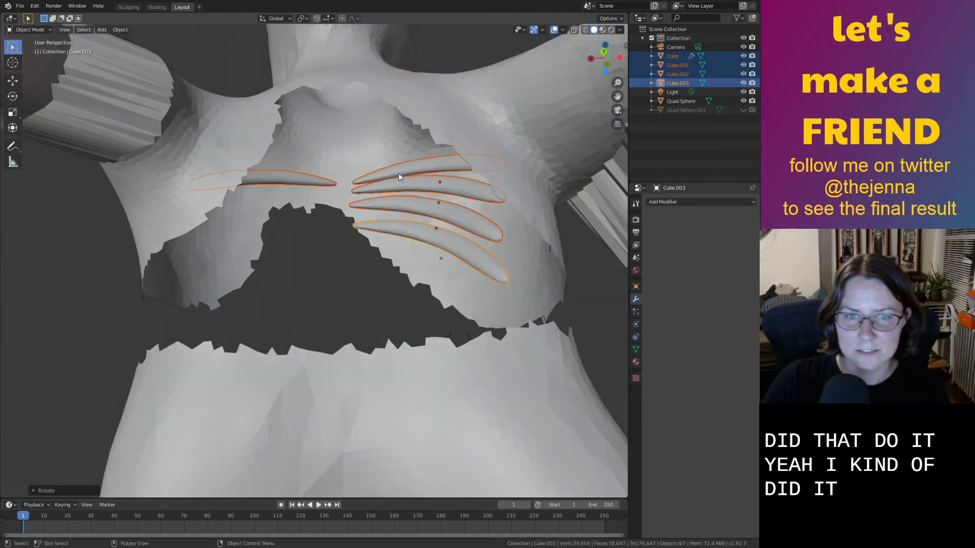
# Add a Mirror modifier to the second rib from the top, using Quad Sphere as the mirror object.
pyautogui.moveTo(398, 173)
pyautogui.mouseDown(button='middle')
pyautogui.moveTo(415, 215)
pyautogui.moveTo(391, 172)
pyautogui.mouseUp(button='middle')
pyautogui.click(416, 216)
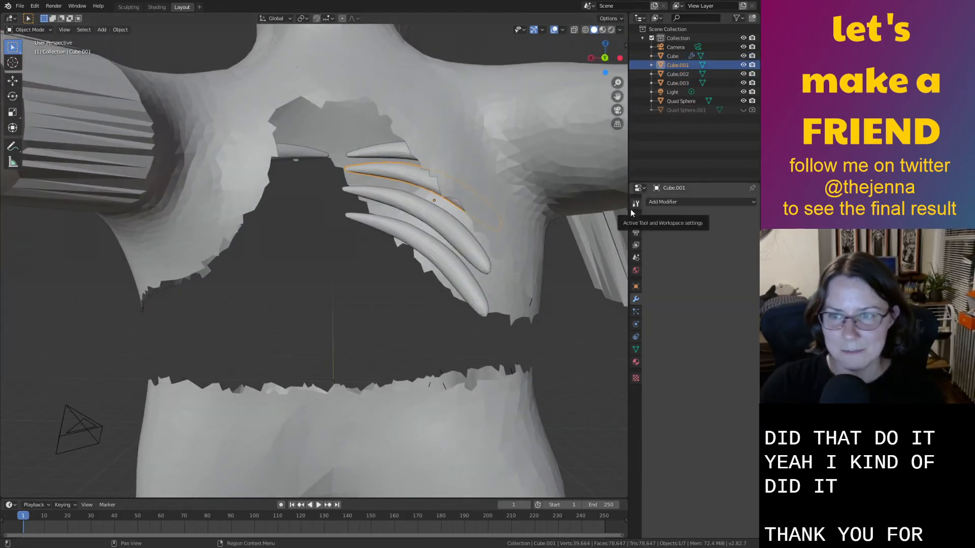
pyautogui.click(678, 202)
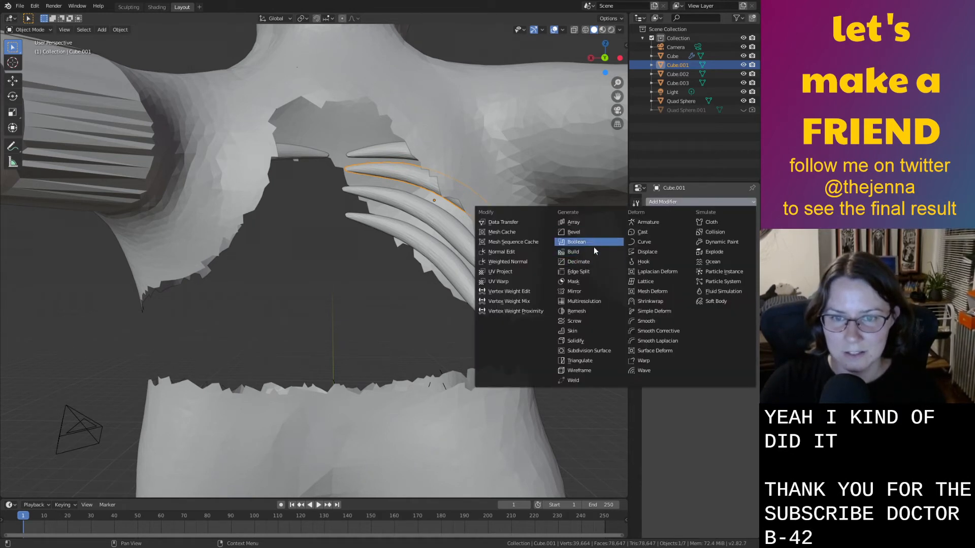
pyautogui.click(584, 292)
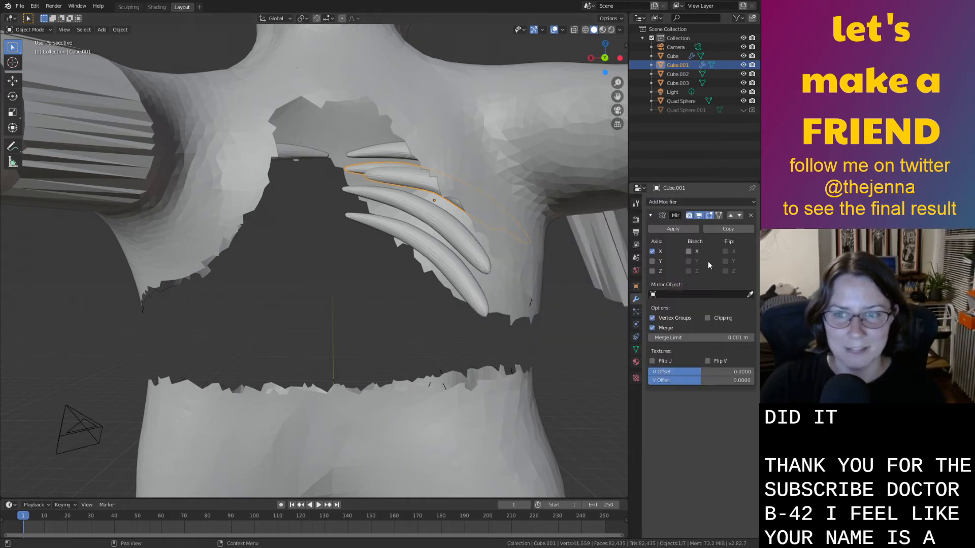
pyautogui.click(751, 294)
pyautogui.click(330, 71)
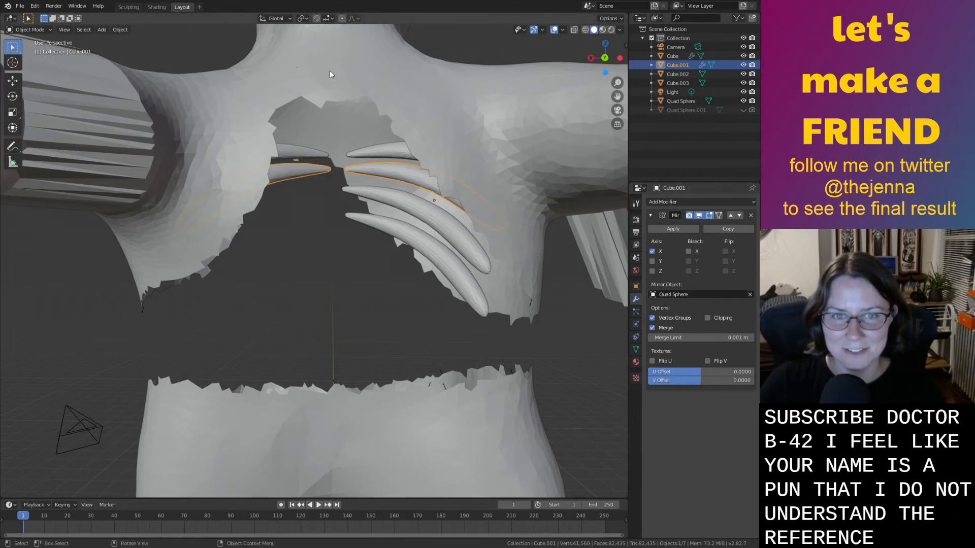
pyautogui.click(464, 244)
pyautogui.click(665, 201)
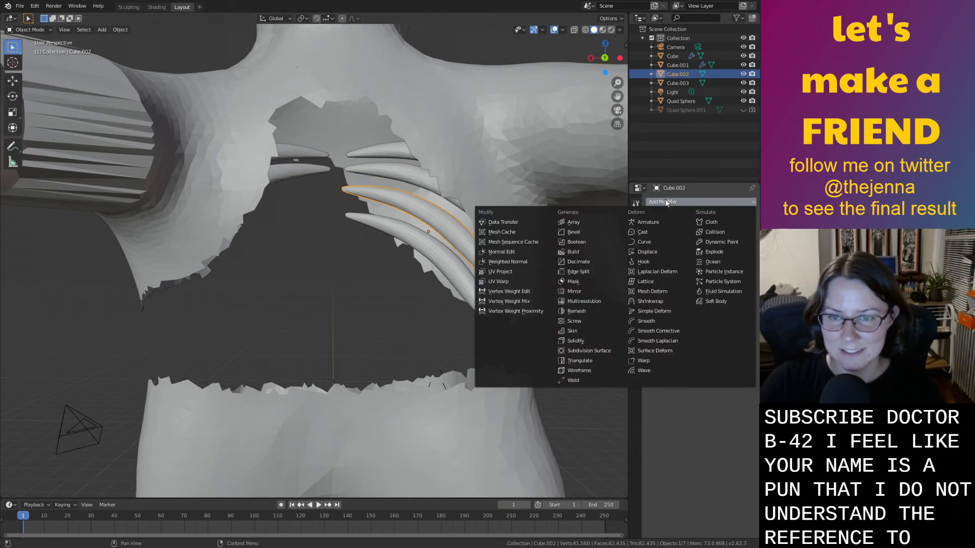
pyautogui.click(590, 292)
pyautogui.click(750, 295)
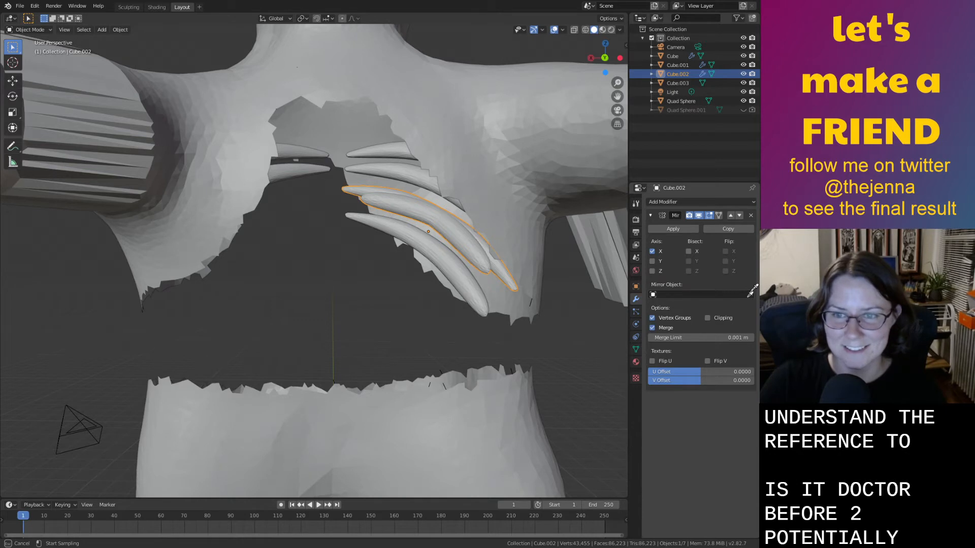
pyautogui.press('Escape')
pyautogui.click(750, 215)
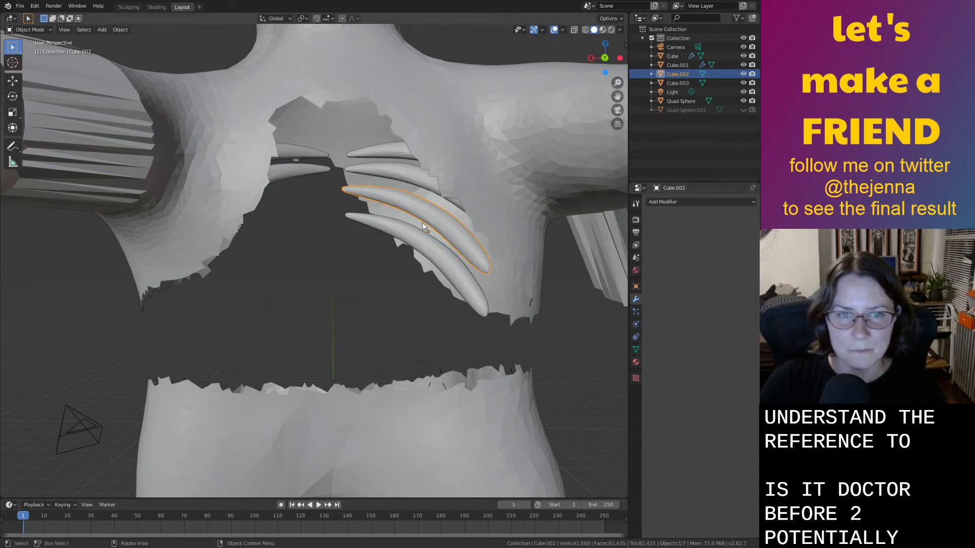
# Add a Mirror modifier to the third rib and to the lowest rib, each with Quad Sphere as the mirror object.
pyautogui.click(678, 202)
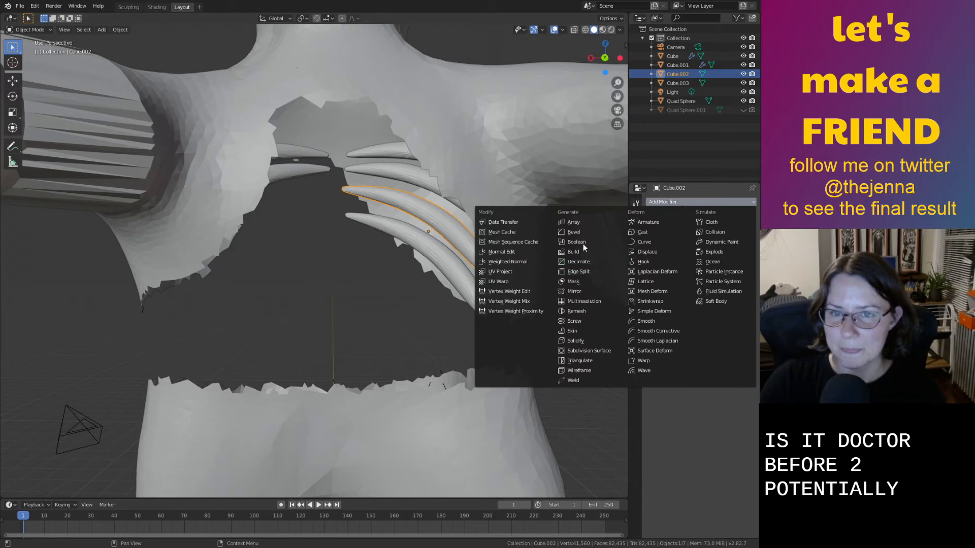
pyautogui.click(587, 291)
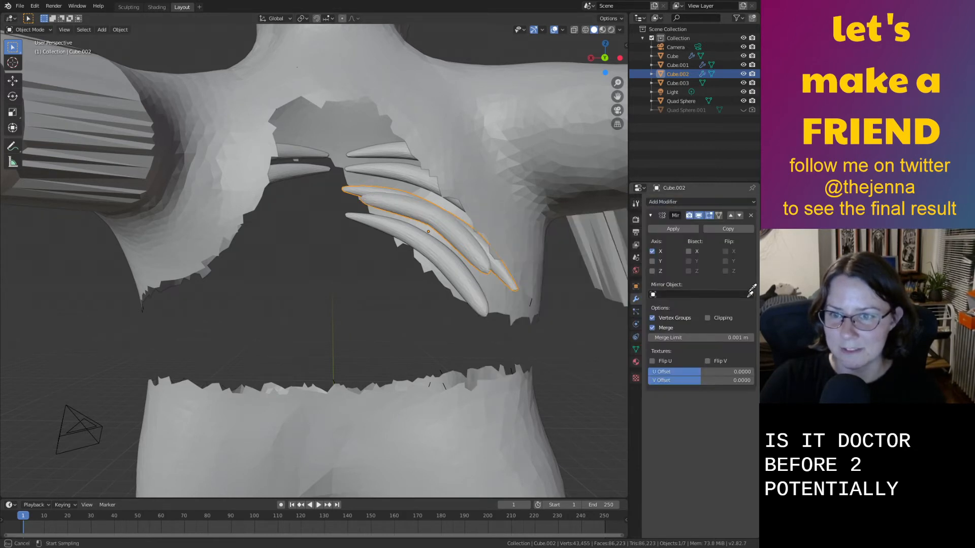
pyautogui.click(440, 252)
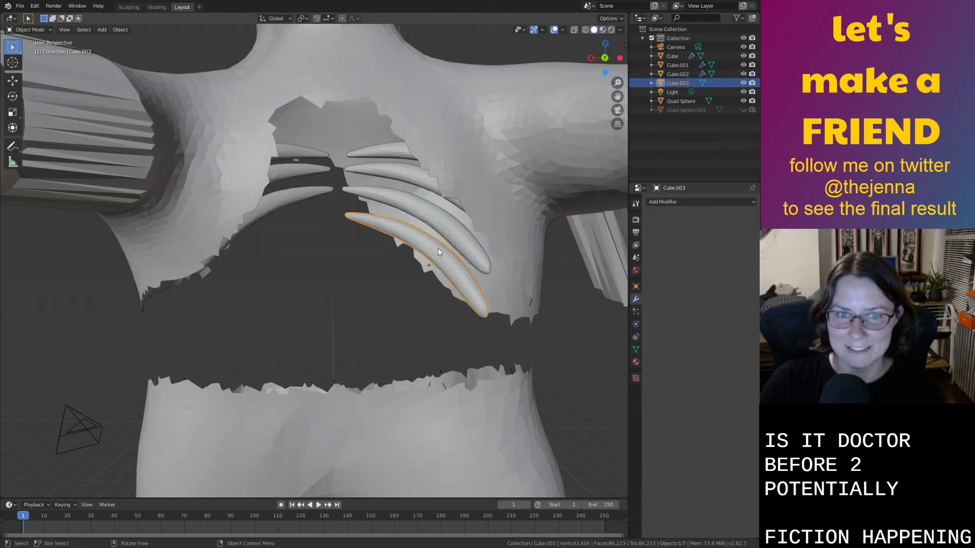
pyautogui.click(671, 202)
pyautogui.click(586, 291)
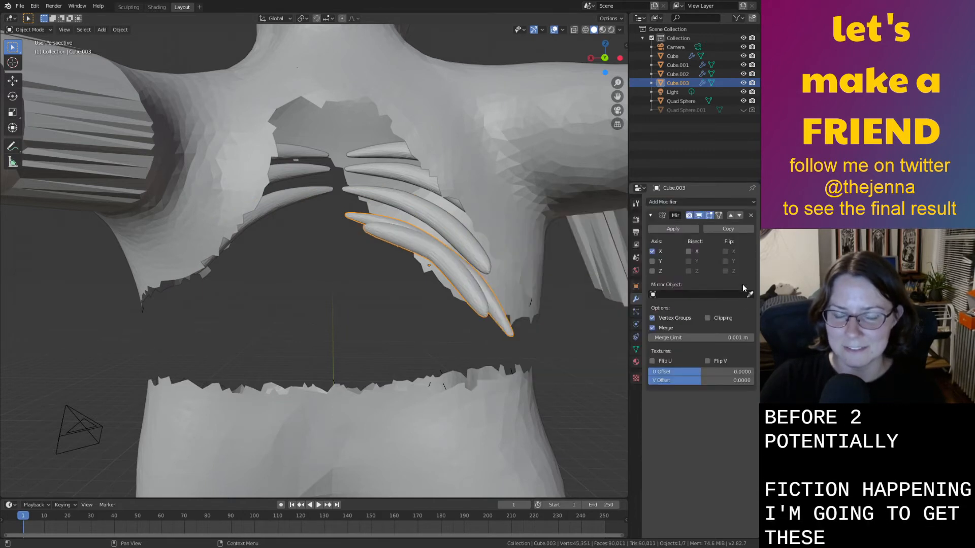
pyautogui.click(750, 296)
pyautogui.click(320, 76)
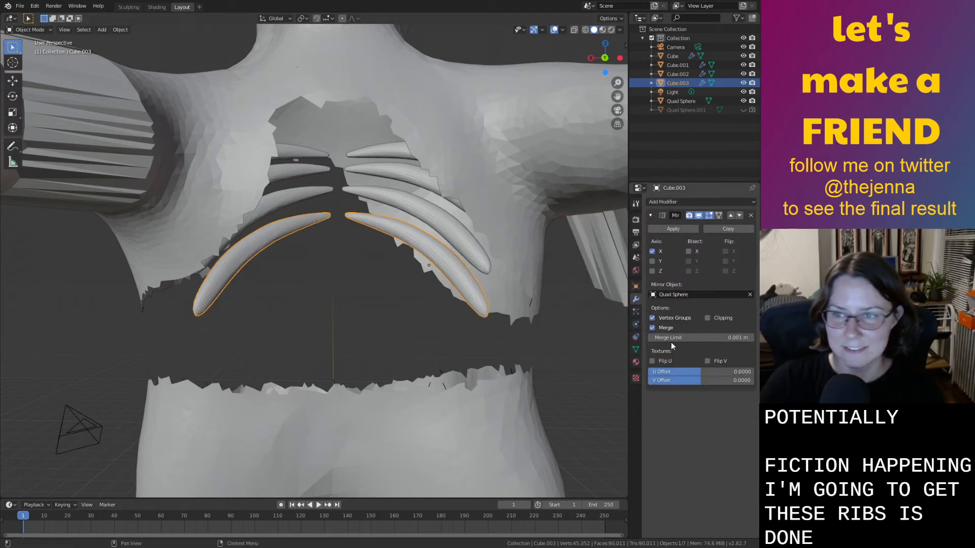
# Save the file monster32.blend and deselect the lowest rib.
pyautogui.hotkey('ctrl', 's')
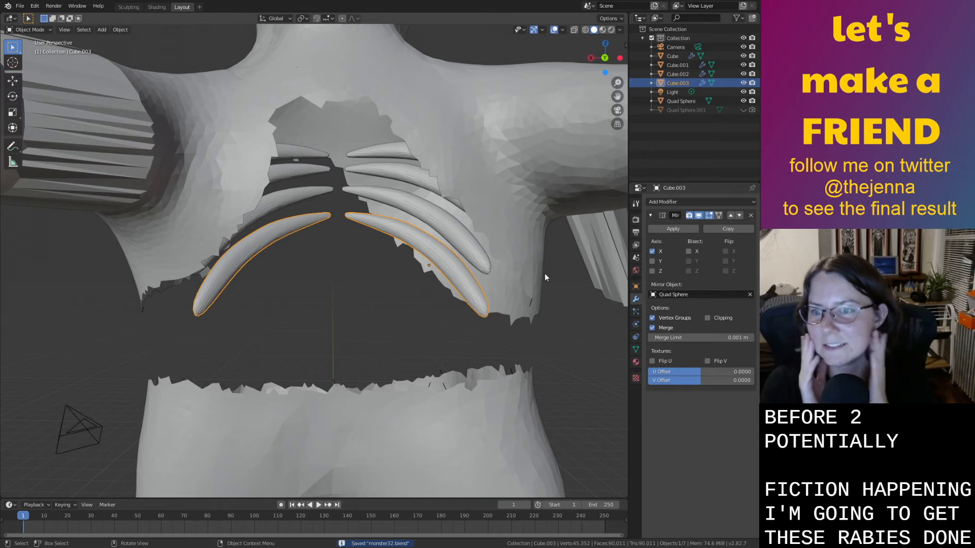
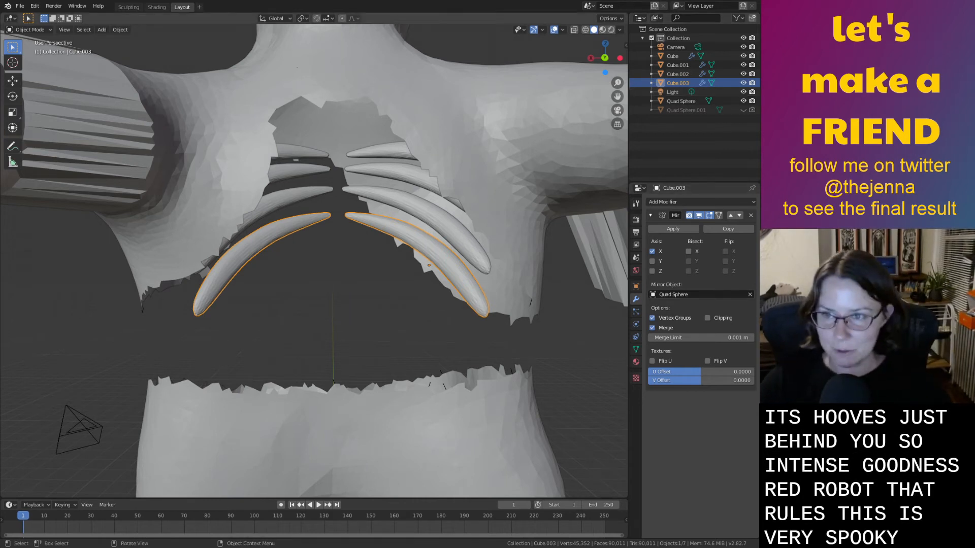
pyautogui.click(367, 276)
pyautogui.scroll(-2, 367, 277)
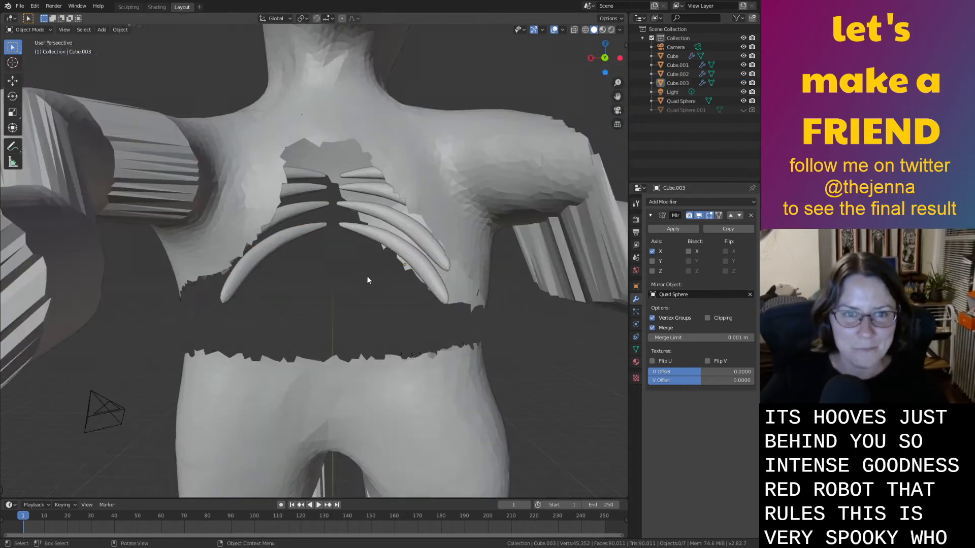
# Select the lowest rib and give it a new material named ribs in the Shading workspace.
pyautogui.moveTo(369, 278); pyautogui.dragTo(396, 306, button='middle')
pyautogui.scroll(-5, 390, 284)
pyautogui.click(303, 252)
pyautogui.scroll(6, 315, 253)
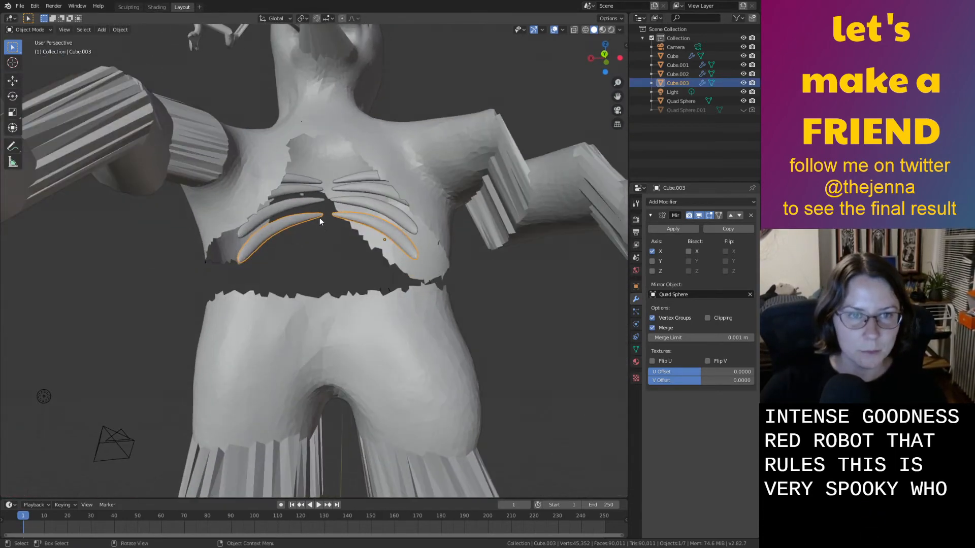
pyautogui.click(157, 7)
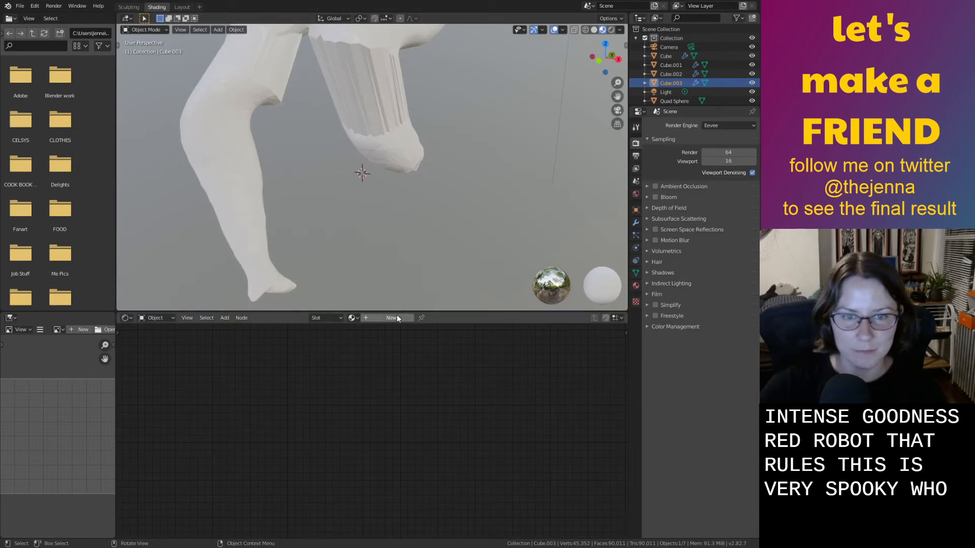
pyautogui.moveTo(404, 308)
pyautogui.mouseDown(button='middle')
pyautogui.moveTo(367, 192)
pyautogui.moveTo(390, 154)
pyautogui.moveTo(451, 154)
pyautogui.moveTo(374, 227)
pyautogui.moveTo(425, 252)
pyautogui.moveTo(422, 168)
pyautogui.moveTo(378, 104)
pyautogui.moveTo(390, 274)
pyautogui.moveTo(435, 232)
pyautogui.moveTo(467, 257)
pyautogui.moveTo(437, 231)
pyautogui.mouseUp(button='middle')
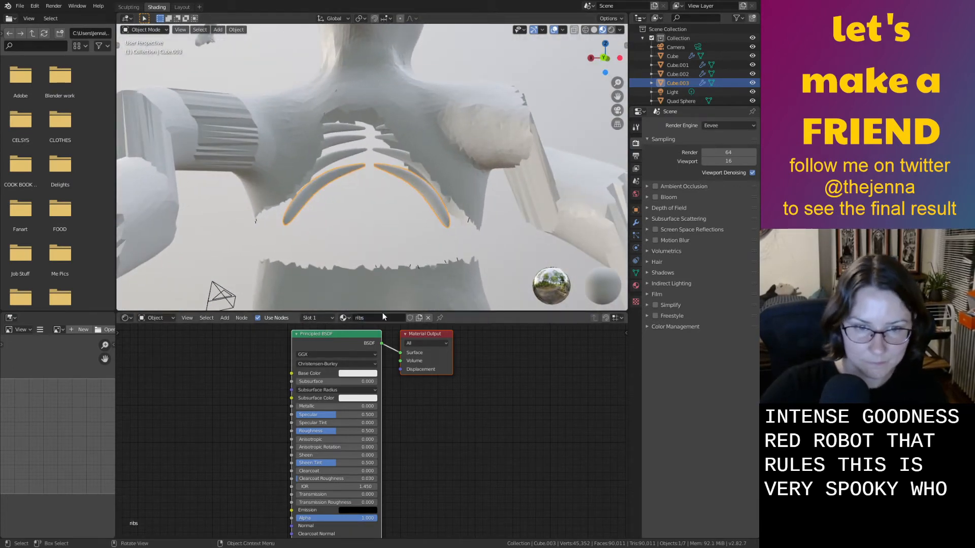
# Assign the existing ribs material to the three upper ribs, one after another.
pyautogui.click(383, 157)
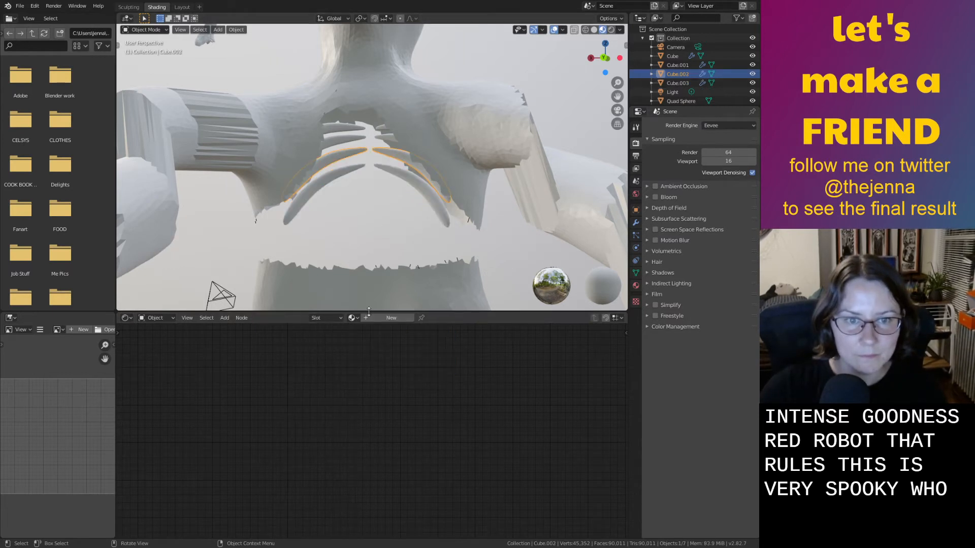
pyautogui.click(352, 318)
pyautogui.click(367, 341)
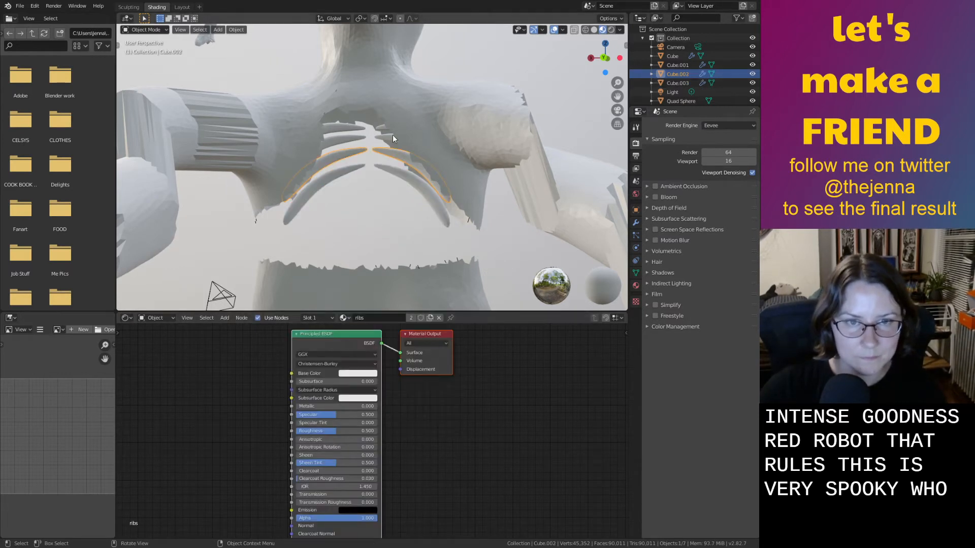
pyautogui.click(349, 142)
pyautogui.click(352, 317)
pyautogui.click(363, 341)
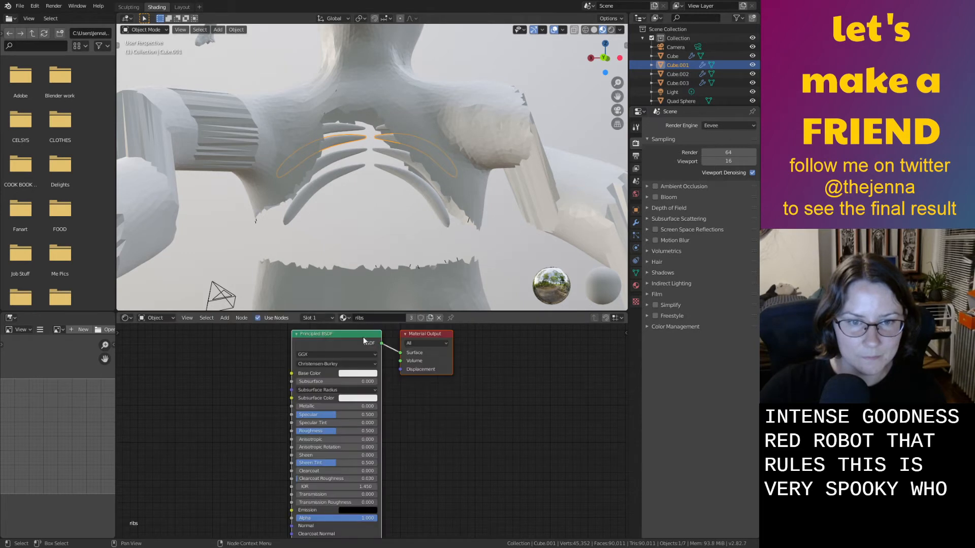
pyautogui.click(350, 130)
pyautogui.click(352, 318)
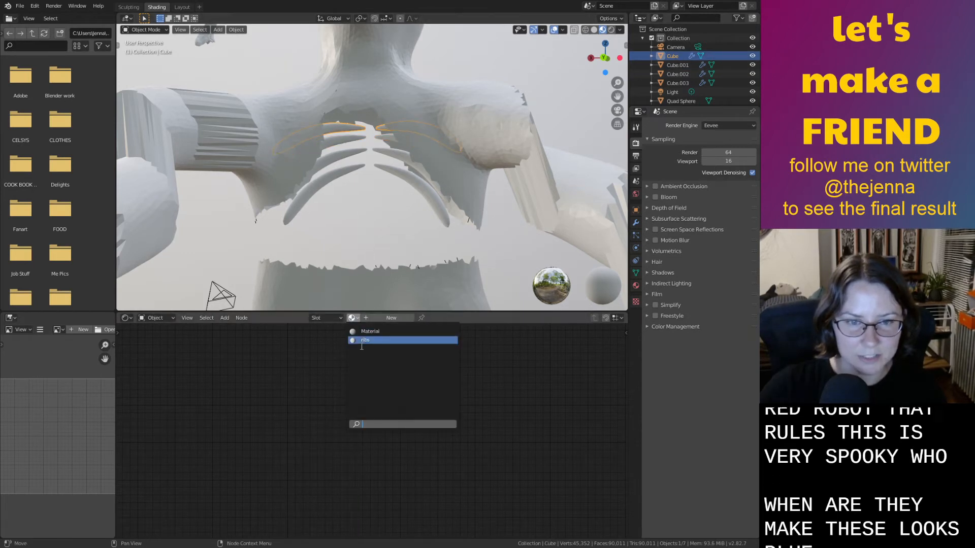
pyautogui.click(363, 339)
# Set the ribs material's base color to a slightly darkened, pale pinkish beige.
pyautogui.click(352, 170)
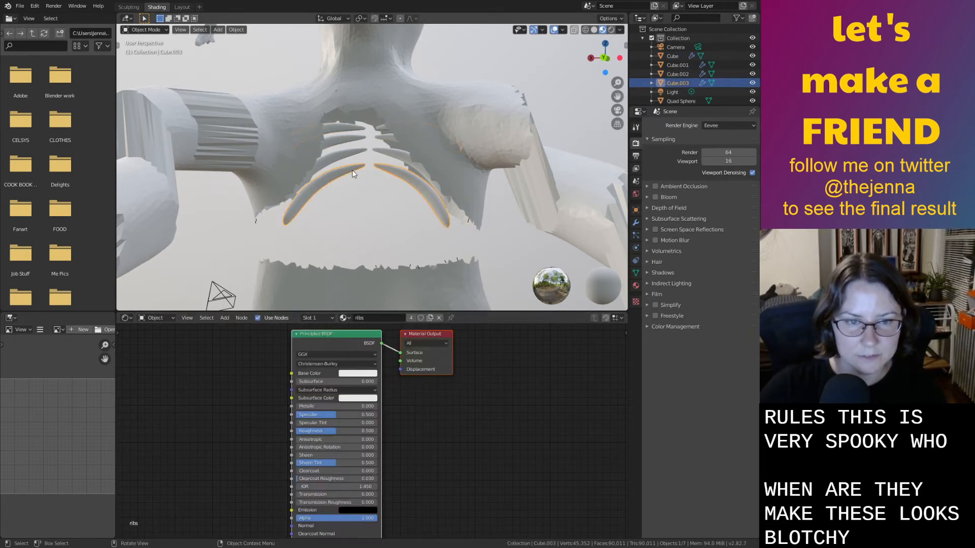
pyautogui.click(357, 373)
pyautogui.click(402, 275)
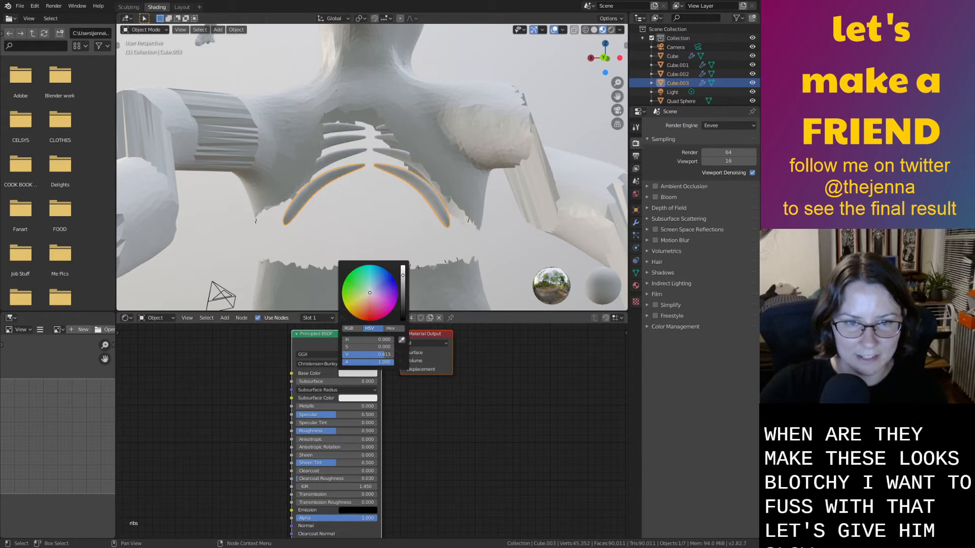
pyautogui.click(369, 295)
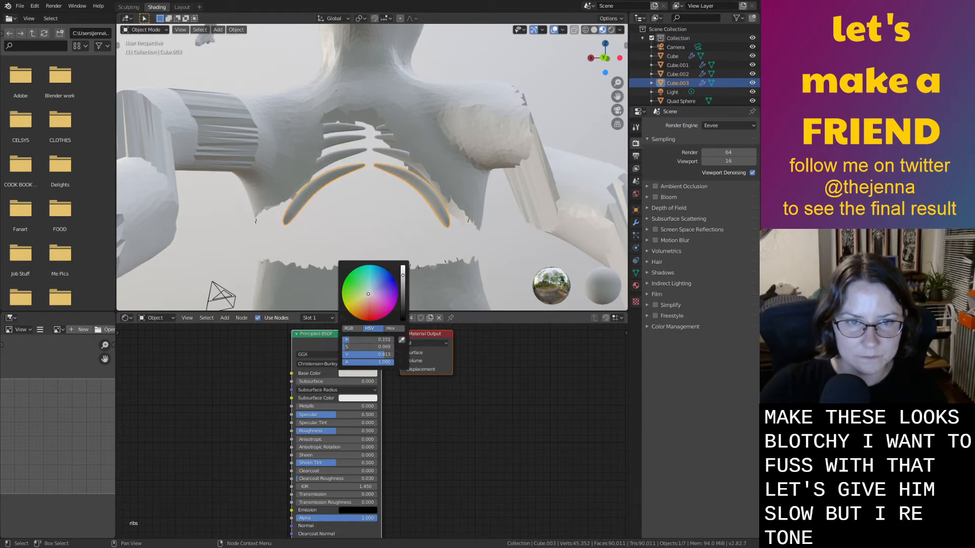
pyautogui.moveTo(405, 223); pyautogui.dragTo(406, 223, button='middle')
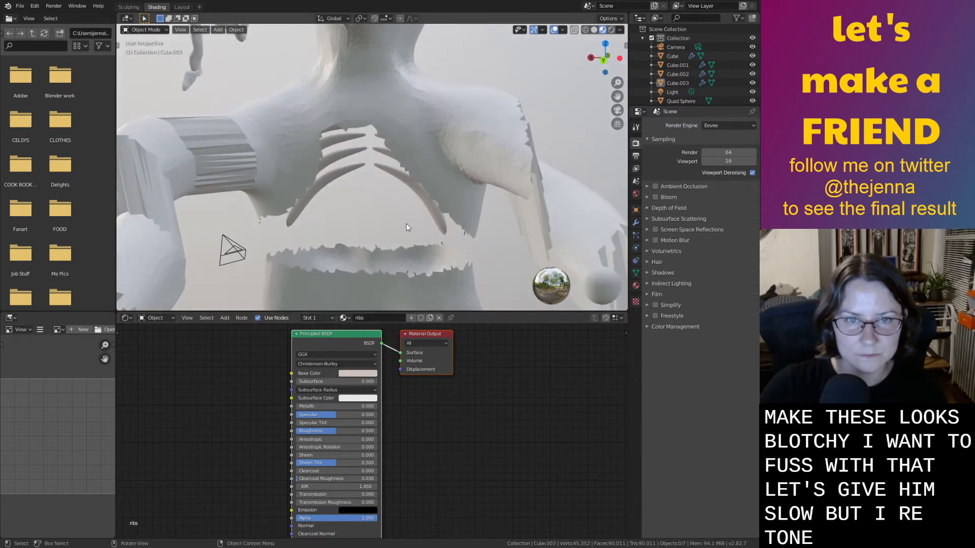
# Apply smooth shading to the lowest rib and to the three upper ribs together, and deselect them.
pyautogui.rightClick(395, 176)
pyautogui.click(383, 167)
pyautogui.moveTo(382, 167); pyautogui.dragTo(387, 144, button='middle')
pyautogui.click(390, 145)
pyautogui.keyDown('shift'); pyautogui.click(391, 138); pyautogui.keyUp('shift')
pyautogui.keyDown('shift'); pyautogui.click(387, 129); pyautogui.keyUp('shift')
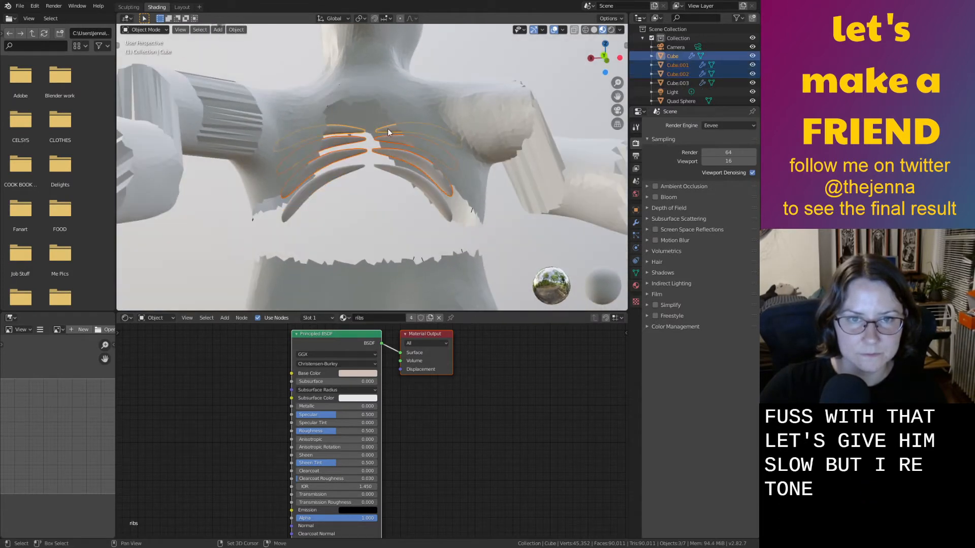
pyautogui.rightClick(388, 130)
pyautogui.click(470, 53)
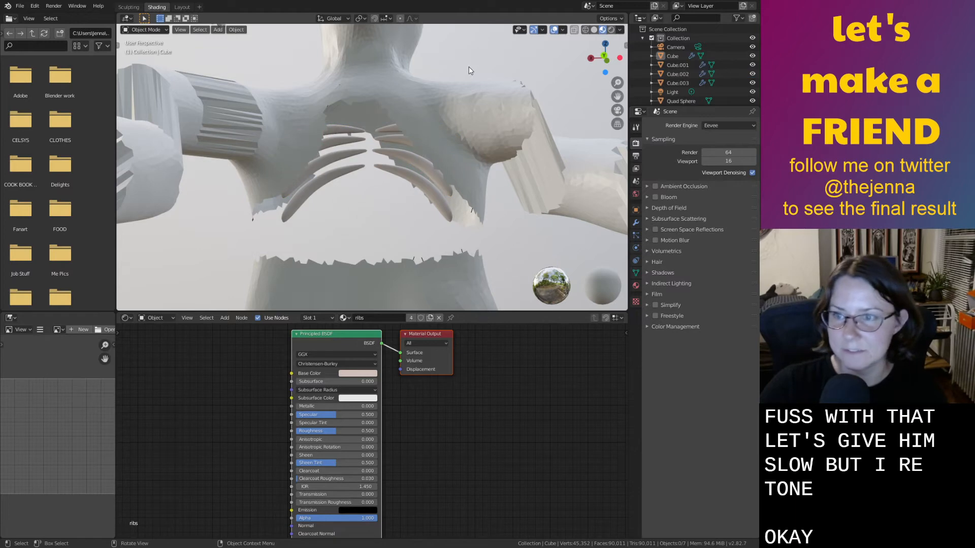
# Select the Quad Sphere body mesh and save the file monster32.blend.
pyautogui.scroll(-5, 468, 68)
pyautogui.click(364, 288)
pyautogui.hotkey('ctrl', 's')
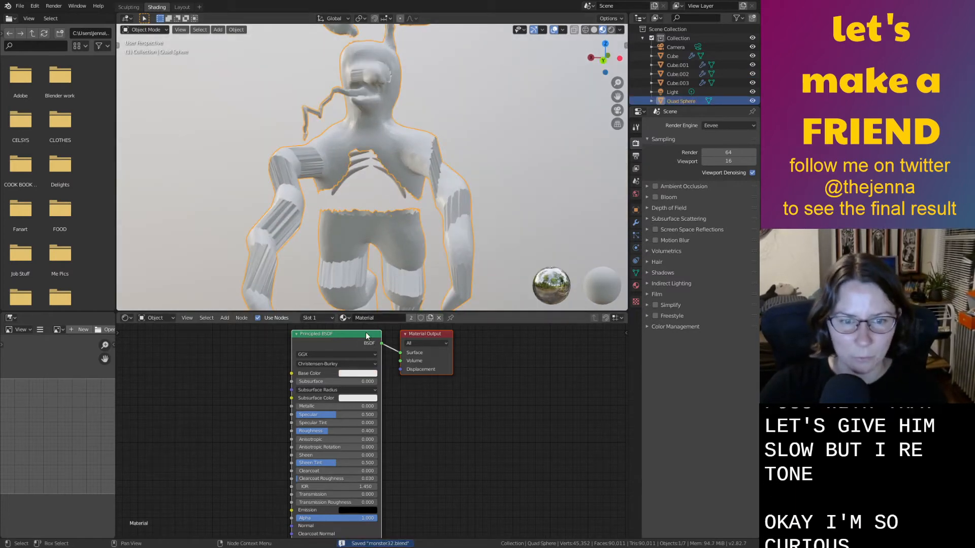
# Try a light lavender base color on the body's material and check it on the figure.
pyautogui.click(358, 373)
pyautogui.click(380, 290)
pyautogui.moveTo(380, 290); pyautogui.dragTo(377, 294)
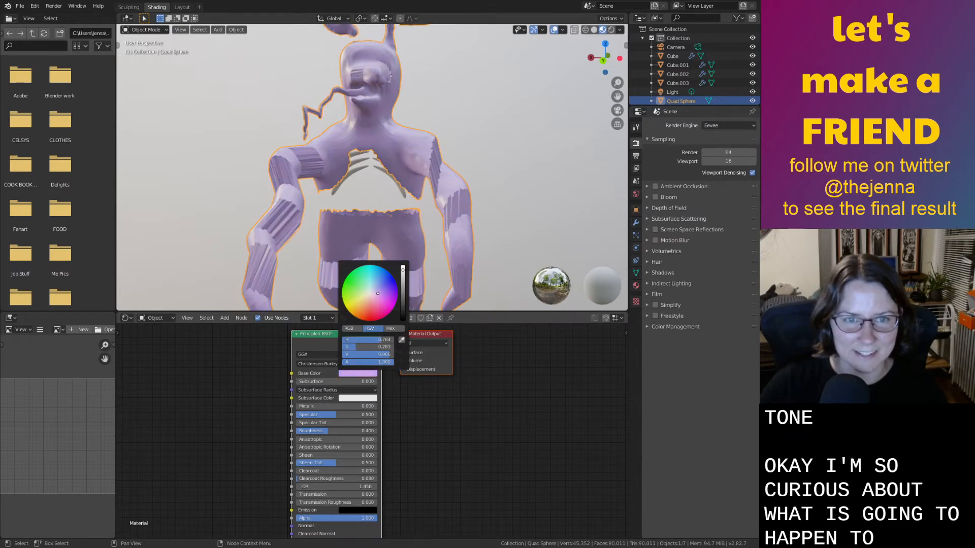
pyautogui.moveTo(419, 220); pyautogui.dragTo(439, 248, button='middle')
pyautogui.scroll(2, 435, 251)
pyautogui.scroll(-2, 434, 251)
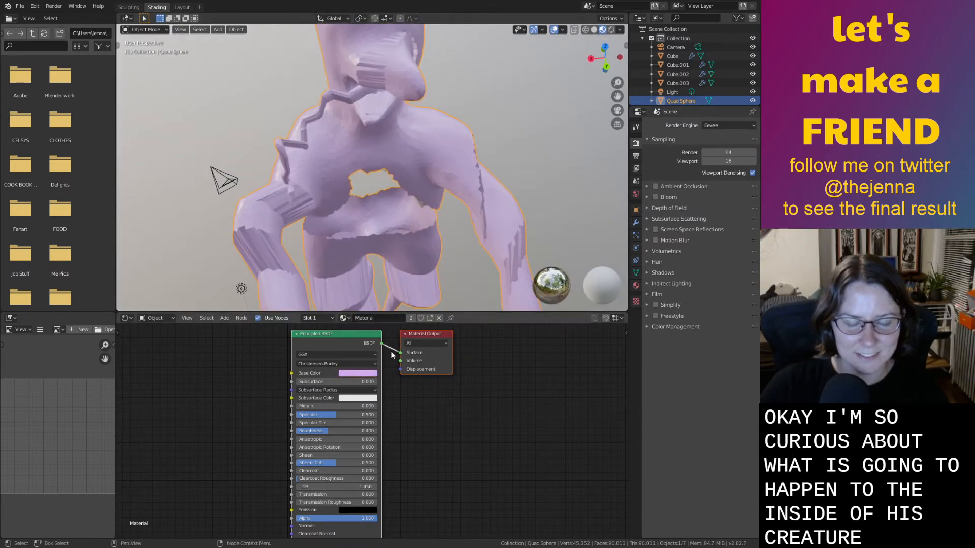
# Set the body material's base color to a very dark reddish brown and save monster32.blend.
pyautogui.click(359, 374)
pyautogui.moveTo(386, 299); pyautogui.dragTo(358, 319)
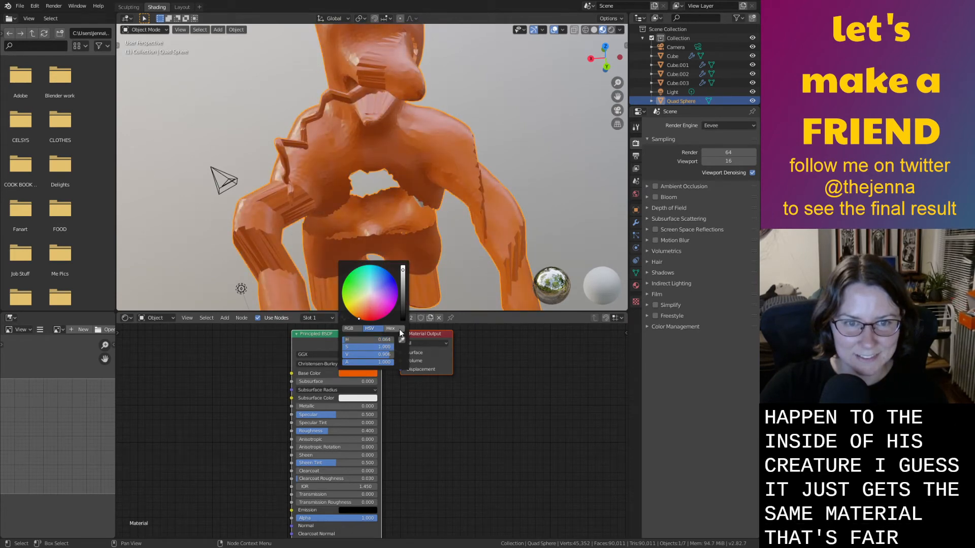
pyautogui.moveTo(403, 271); pyautogui.dragTo(344, 305)
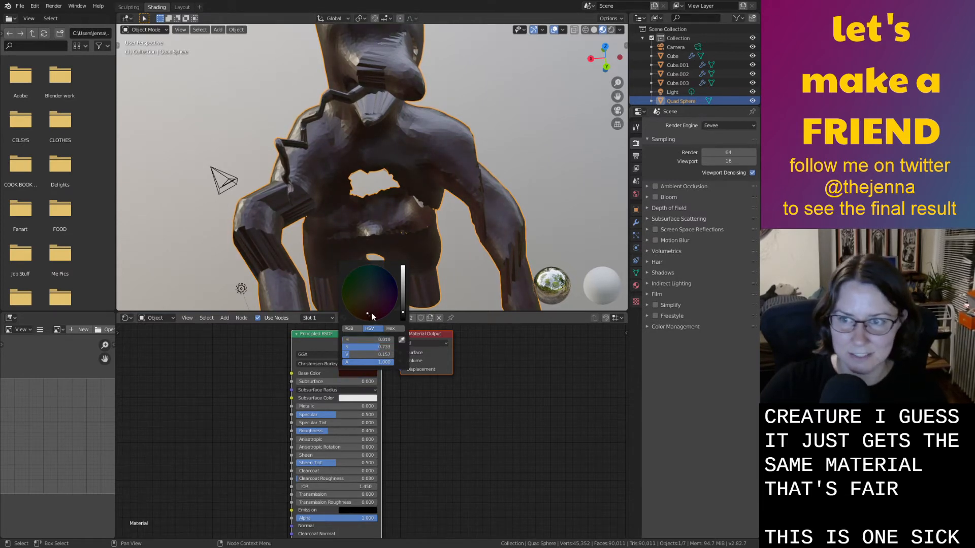
pyautogui.scroll(-4, 464, 296)
pyautogui.moveTo(465, 297); pyautogui.dragTo(551, 233, button='middle')
pyautogui.click(508, 251)
pyautogui.click(434, 267)
pyautogui.moveTo(435, 269); pyautogui.dragTo(458, 218, button='middle')
pyautogui.scroll(5, 486, 236)
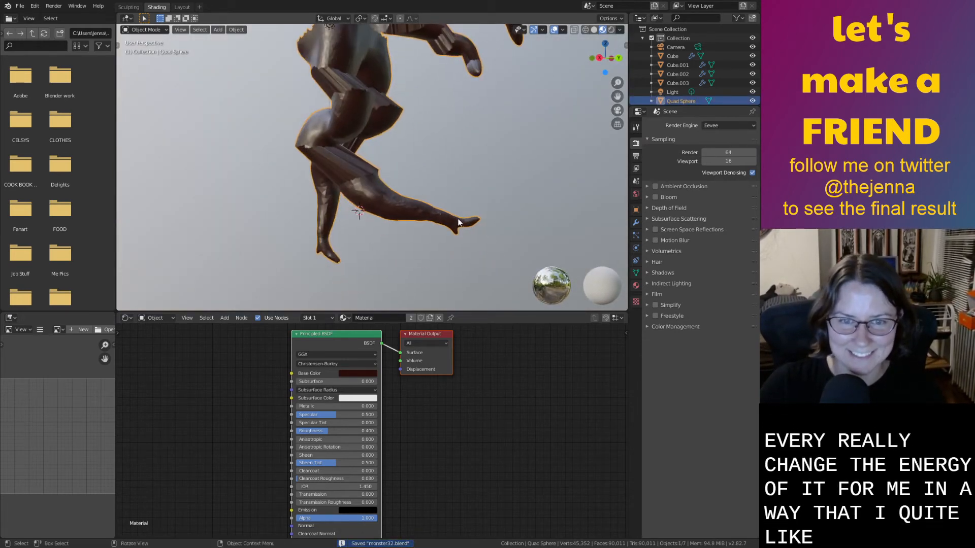
# Open the body for mesh editing in the Layout workspace and select the extended leg's ankle and foot.
pyautogui.click(182, 7)
pyautogui.moveTo(480, 264); pyautogui.dragTo(356, 314, button='middle')
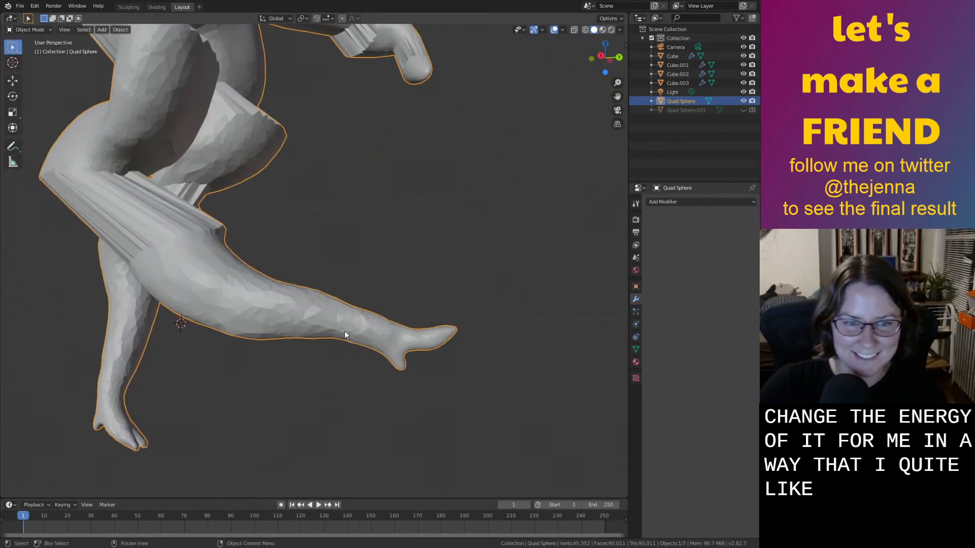
pyautogui.press('Tab')
pyautogui.moveTo(537, 397); pyautogui.dragTo(305, 272)
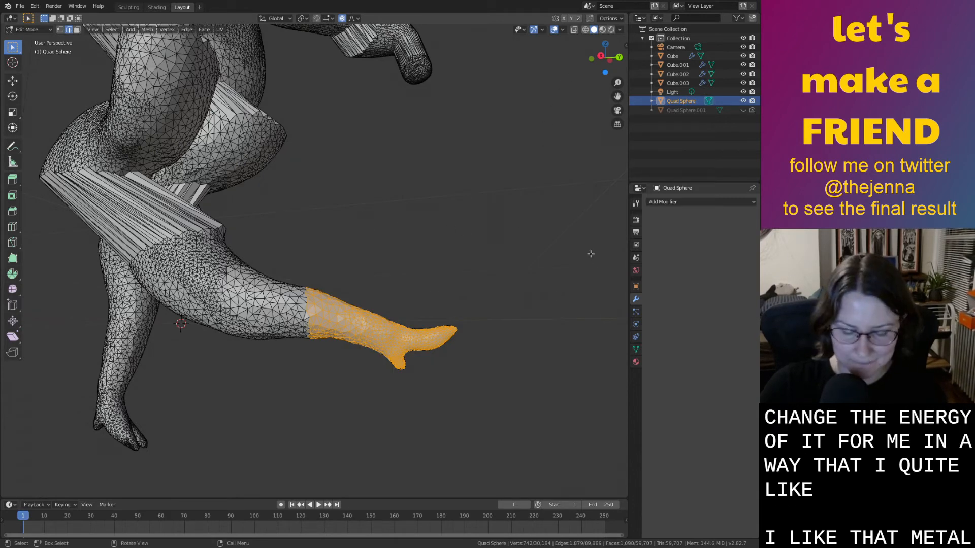
# Try rotating the selected ankle and foot about the global X axis with proportional editing, and undo it.
pyautogui.press('r')
pyautogui.press('y')
pyautogui.rightClick(592, 279)
pyautogui.press('r')
pyautogui.press('x')
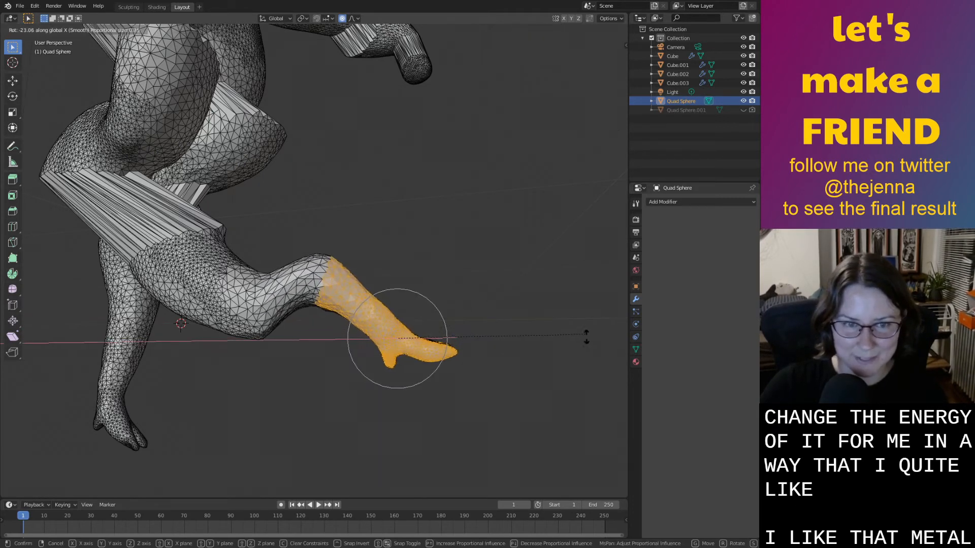
pyautogui.click(587, 337)
pyautogui.hotkey('ctrl', 'z')
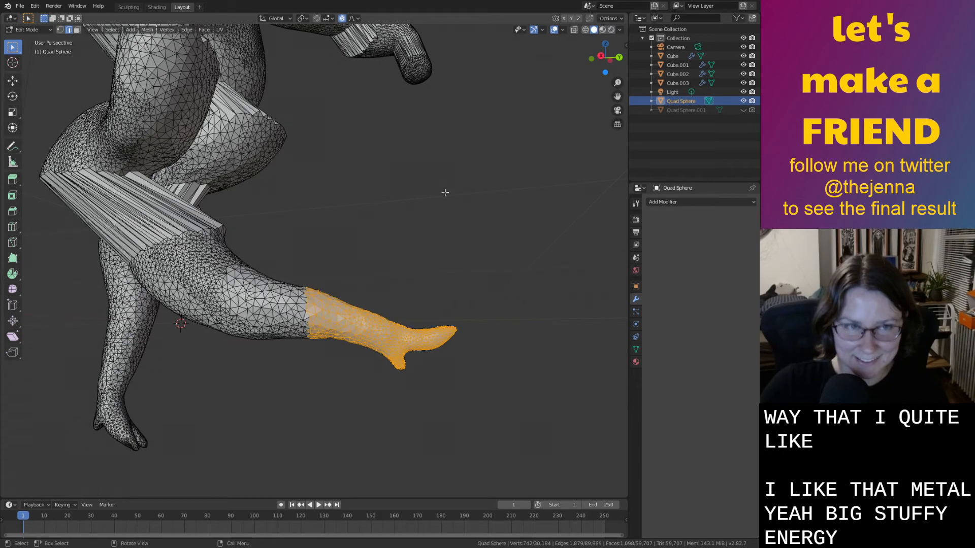
# Try rotating the ankle and foot about the global X axis with proportional editing off.
pyautogui.press('r')
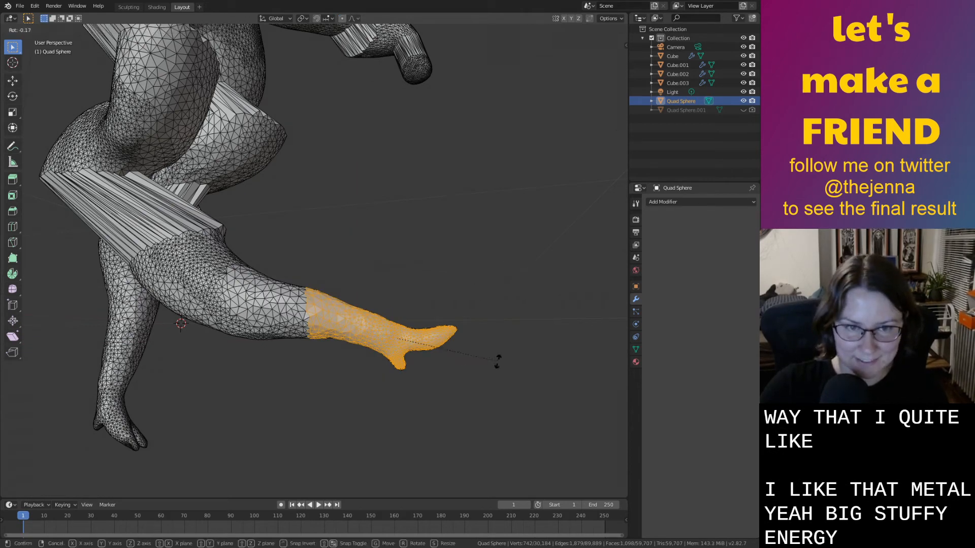
pyautogui.press('x')
pyautogui.click(477, 397)
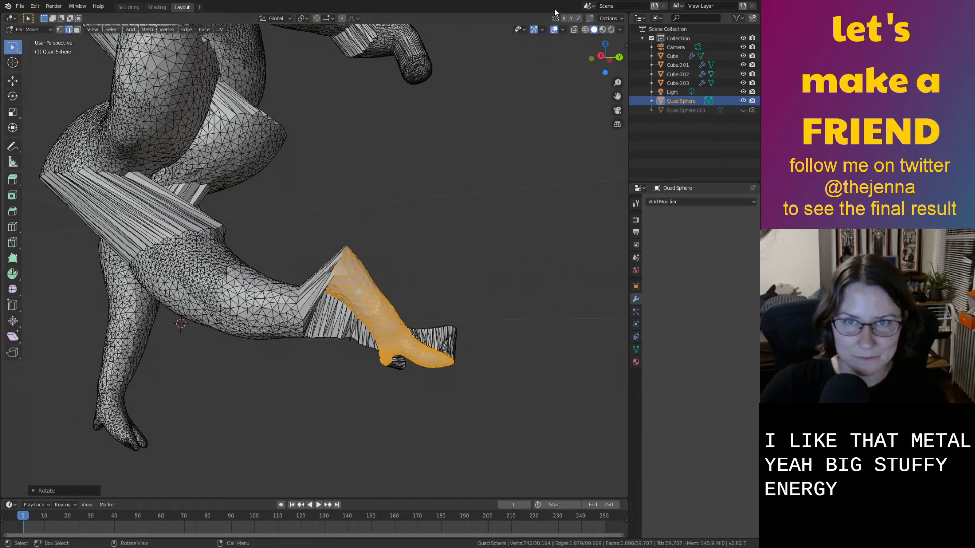
# Turn on X-ray display and select all vertices of the extended leg's ankle and foot, including the hidden ones.
pyautogui.moveTo(515, 323); pyautogui.dragTo(571, 34, button='middle')
pyautogui.click(573, 31)
pyautogui.moveTo(556, 269); pyautogui.dragTo(535, 279, button='middle')
pyautogui.moveTo(535, 407); pyautogui.dragTo(372, 289)
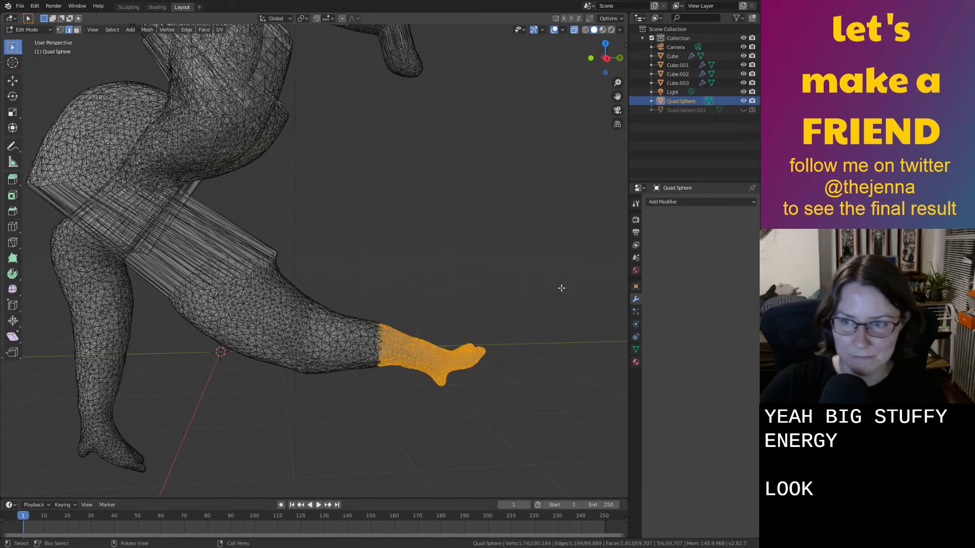
pyautogui.press('r')
pyautogui.press('z')
pyautogui.rightClick(575, 327)
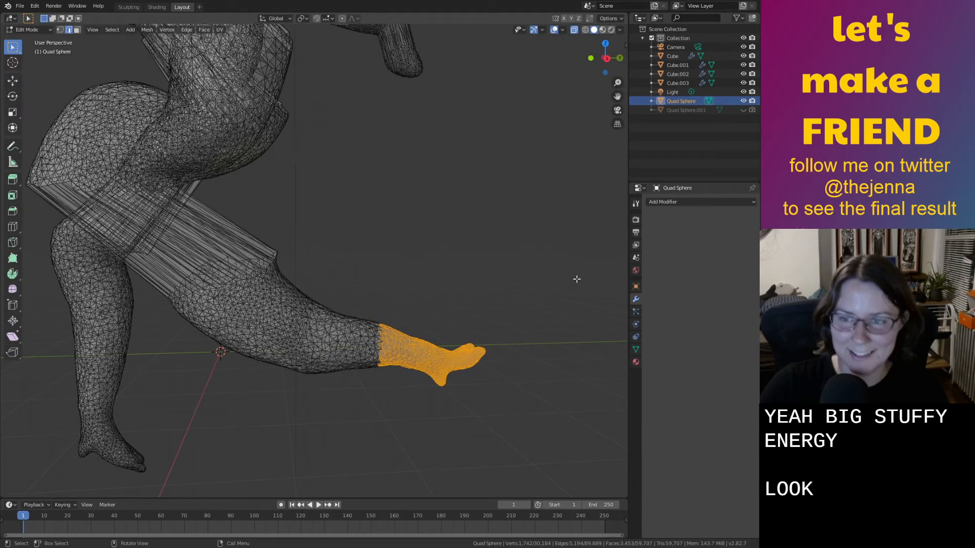
# Rotate the selected ankle and foot downward from the leg, return to Object Mode and save the file.
pyautogui.press('r')
pyautogui.click(614, 332)
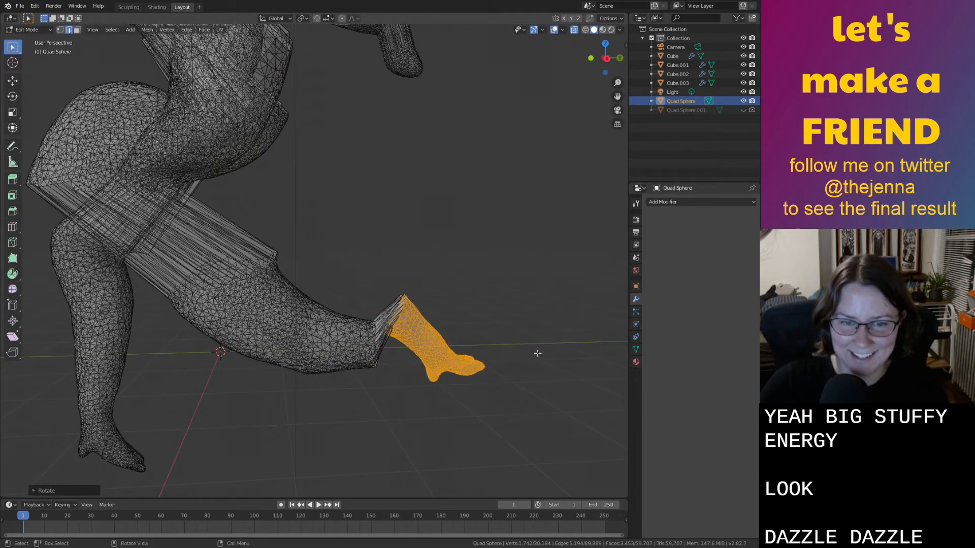
pyautogui.press('Tab')
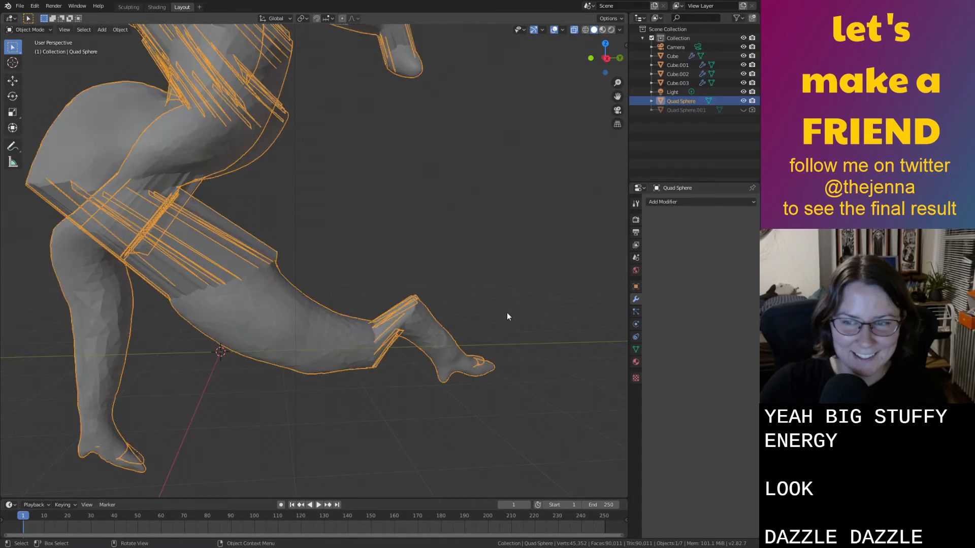
pyautogui.hotkey('ctrl', 's')
# Deselect the body, turn off X-ray display and bring the whole figure into view.
pyautogui.click(507, 316)
pyautogui.moveTo(507, 317); pyautogui.dragTo(484, 348, button='middle')
pyautogui.scroll(2, 455, 191)
pyautogui.scroll(-5, 503, 387)
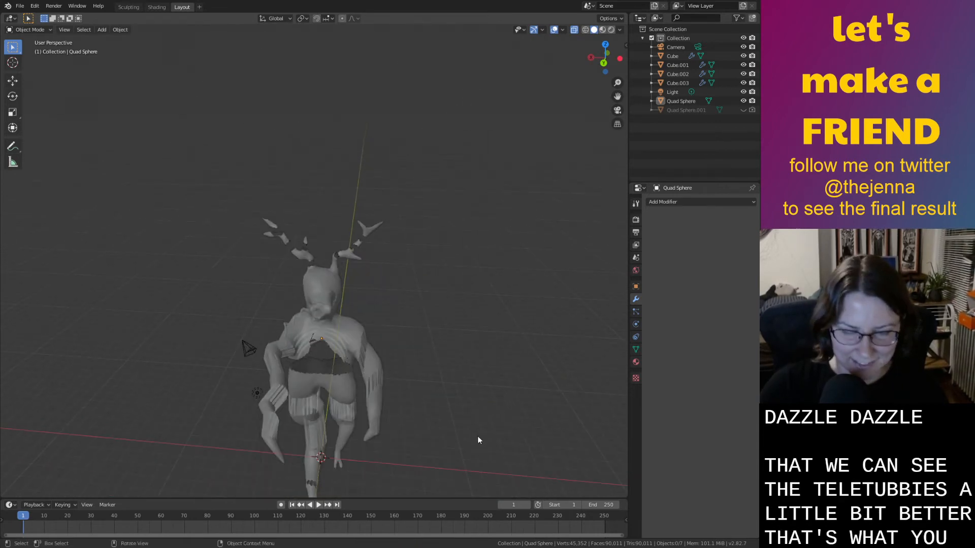
pyautogui.moveTo(478, 439); pyautogui.dragTo(473, 381, button='middle')
pyautogui.moveTo(555, 152); pyautogui.dragTo(470, 255, button='middle')
pyautogui.hotkey('shift', 'a')
pyautogui.moveTo(485, 313)
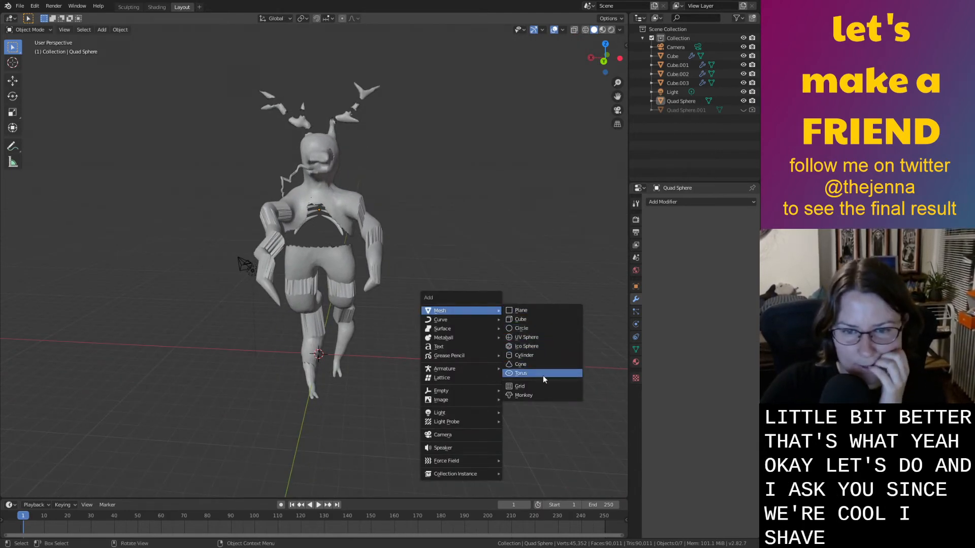
pyautogui.click(373, 251)
# Darken the ribs material's base color in the Shading workspace and select the body mesh.
pyautogui.click(148, 7)
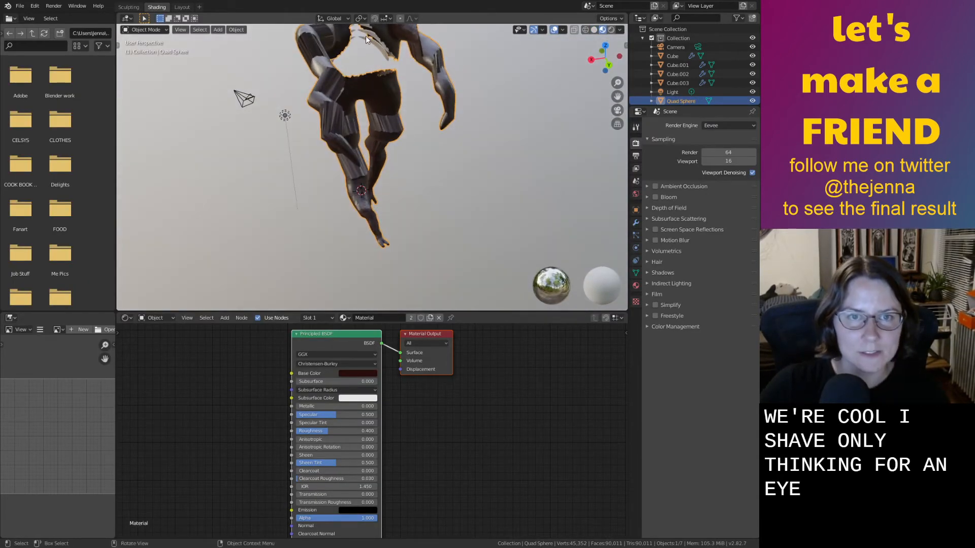
pyautogui.click(367, 39)
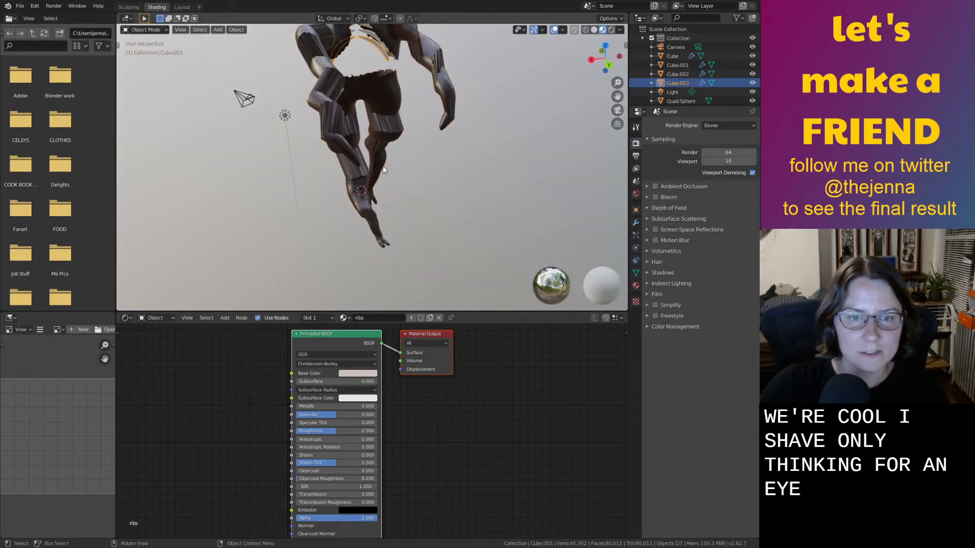
pyautogui.click(355, 374)
pyautogui.moveTo(402, 294); pyautogui.dragTo(402, 309)
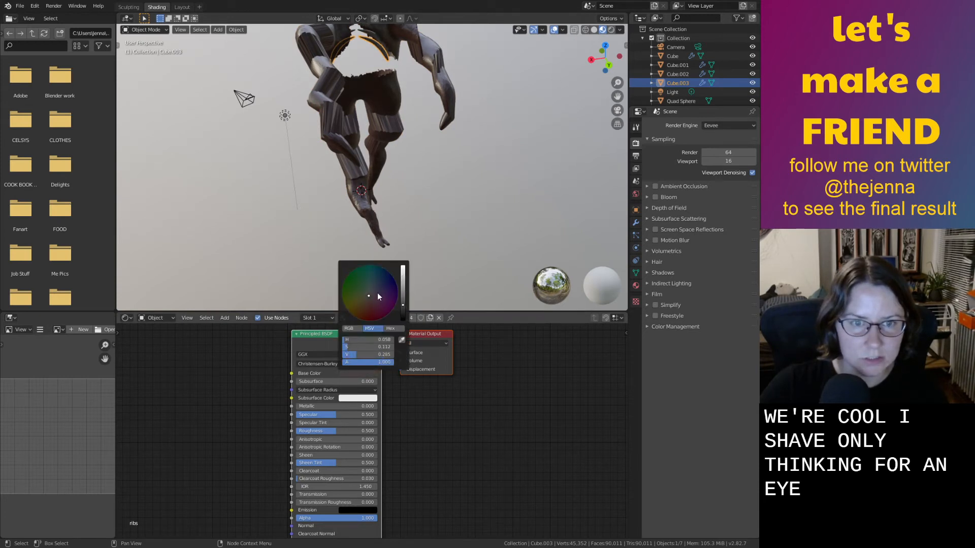
pyautogui.click(382, 102)
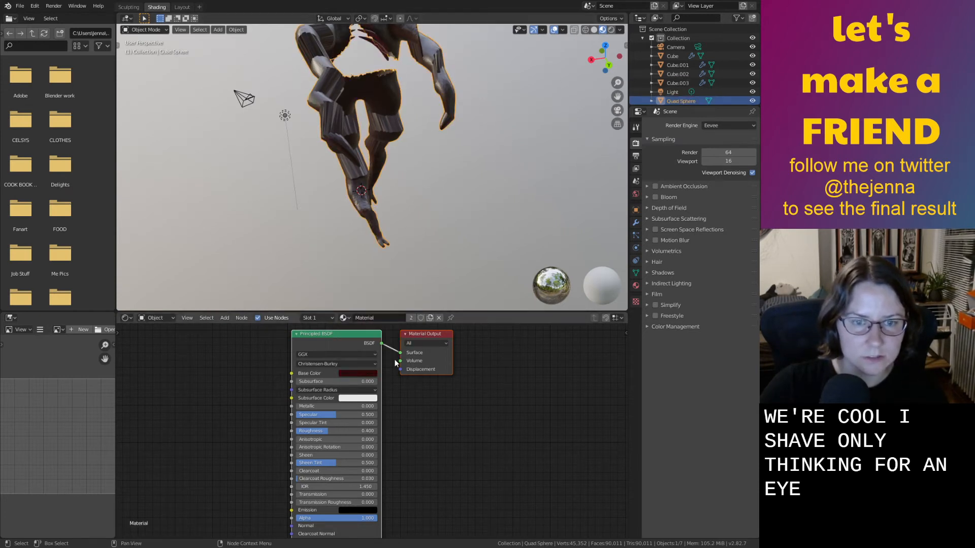
# Lighten the body material's base color to a pale cream.
pyautogui.click(360, 376)
pyautogui.moveTo(404, 309); pyautogui.dragTo(403, 272)
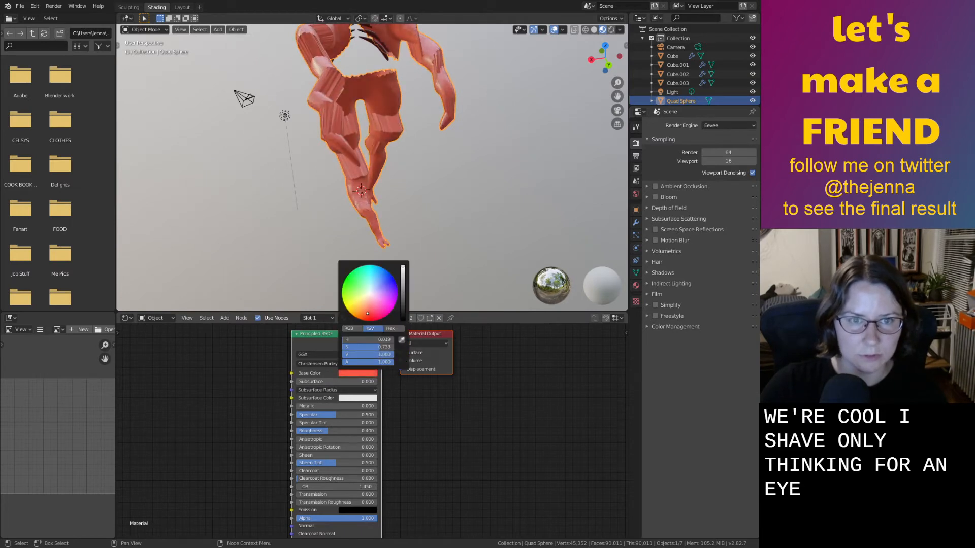
pyautogui.moveTo(369, 303); pyautogui.dragTo(365, 300)
pyautogui.click(441, 225)
# Select all four rib objects, move them up along Z by about 0.27 m and save the file.
pyautogui.moveTo(441, 225); pyautogui.dragTo(464, 294, button='middle')
pyautogui.scroll(2, 474, 244)
pyautogui.moveTo(482, 210); pyautogui.dragTo(475, 191, button='middle')
pyautogui.keyDown('shift'); pyautogui.click(376, 154); pyautogui.keyUp('shift')
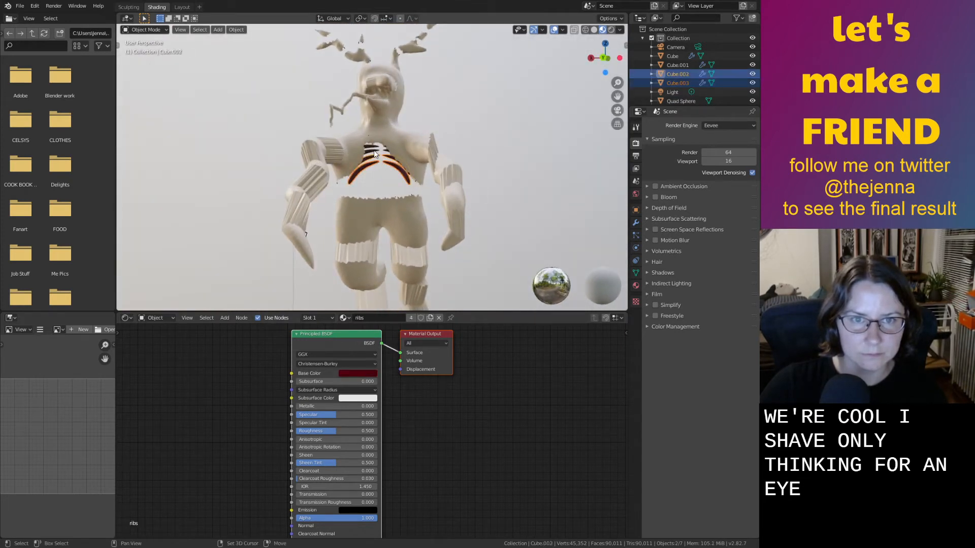
pyautogui.keyDown('shift'); pyautogui.click(376, 154); pyautogui.keyUp('shift')
pyautogui.keyDown('shift'); pyautogui.click(377, 151); pyautogui.keyUp('shift')
pyautogui.press('g')
pyautogui.press('z')
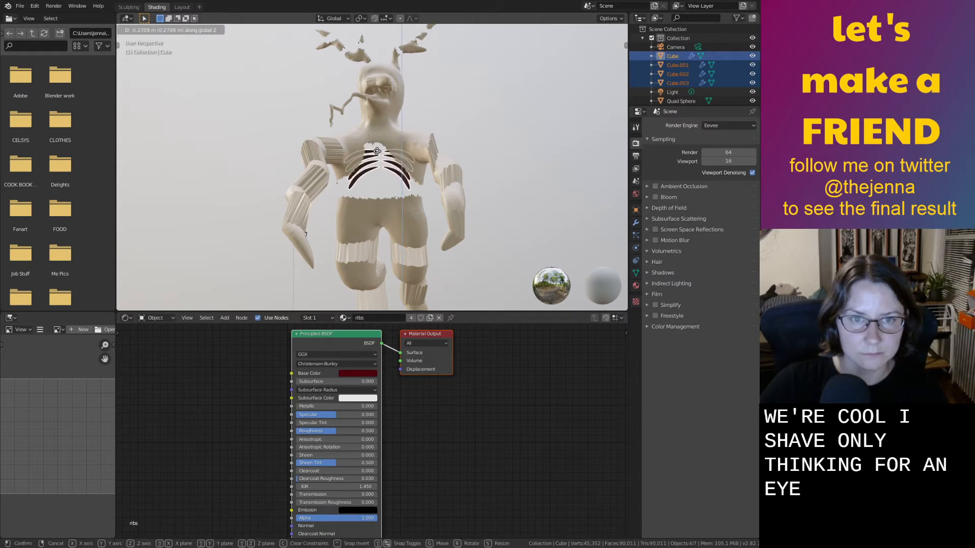
pyautogui.click(378, 151)
pyautogui.click(522, 147)
pyautogui.scroll(2, 523, 148)
pyautogui.hotkey('ctrl', 's')
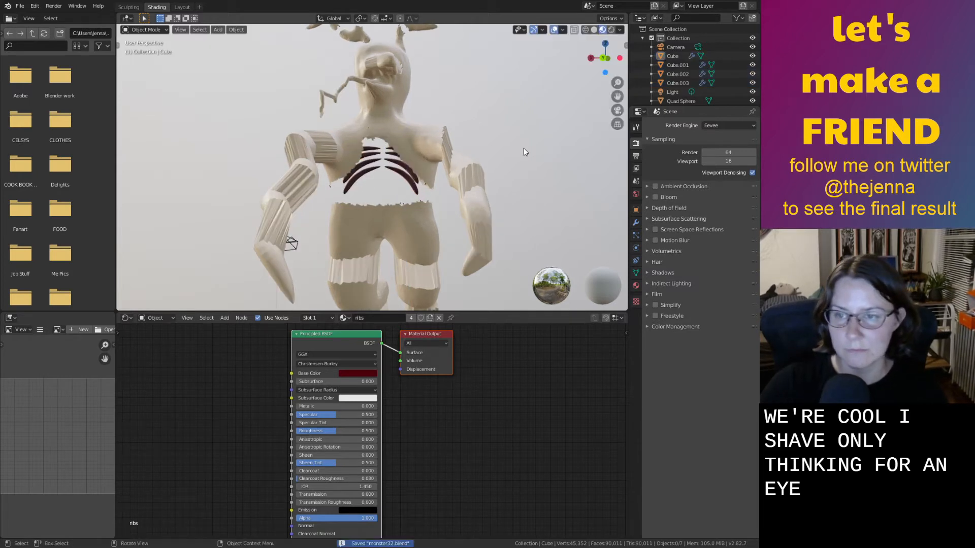
# Switch to the Layout workspace and bring the monster's head and antlers into close view.
pyautogui.keyDown('shift'); pyautogui.moveTo(522, 148); pyautogui.dragTo(492, 26, button='middle'); pyautogui.keyUp('shift')
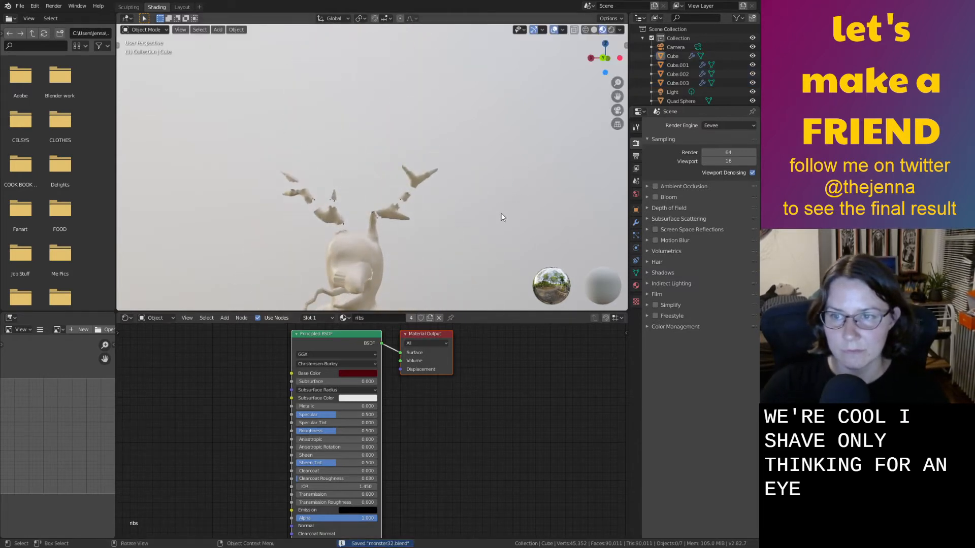
pyautogui.click(178, 9)
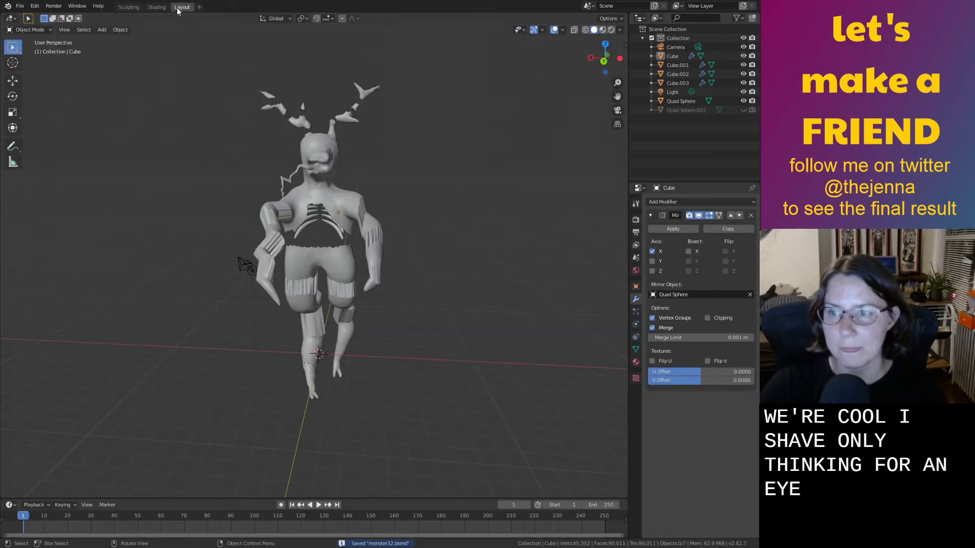
pyautogui.moveTo(482, 236); pyautogui.dragTo(493, 272, button='middle')
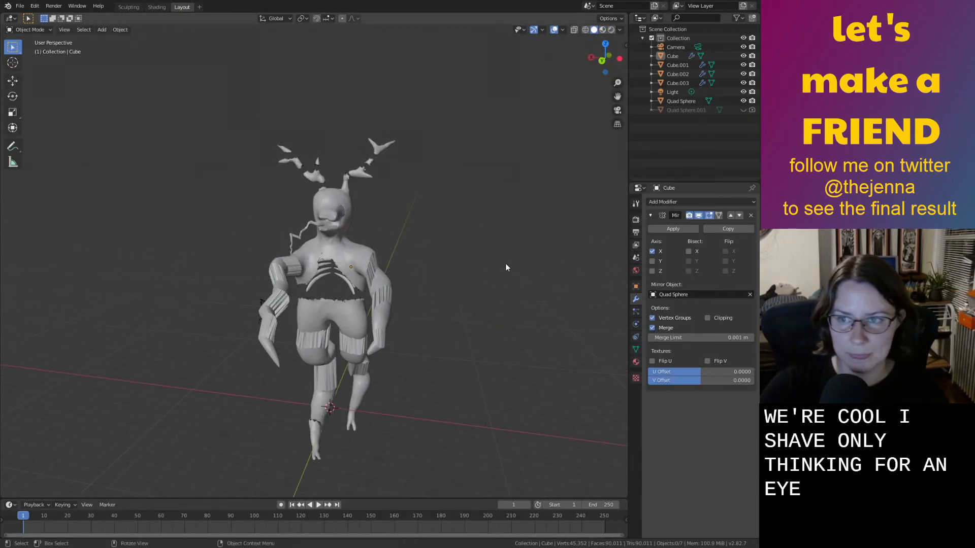
pyautogui.scroll(2, 504, 264)
pyautogui.keyDown('shift'); pyautogui.moveTo(502, 209); pyautogui.dragTo(498, 310, button='middle'); pyautogui.keyUp('shift')
pyautogui.scroll(3, 496, 307)
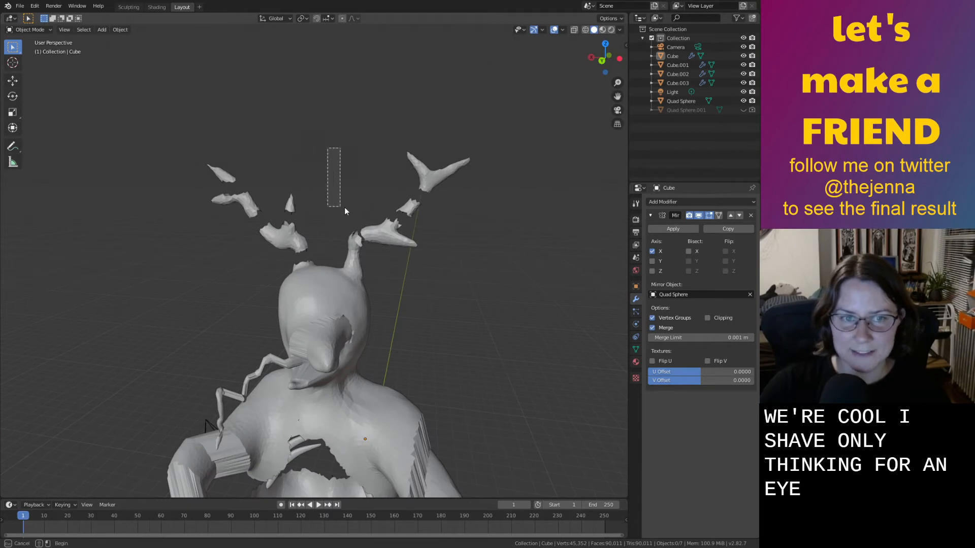
pyautogui.moveTo(312, 181)
pyautogui.mouseDown(button='middle')
pyautogui.moveTo(351, 186)
pyautogui.moveTo(309, 162)
pyautogui.mouseUp(button='middle')
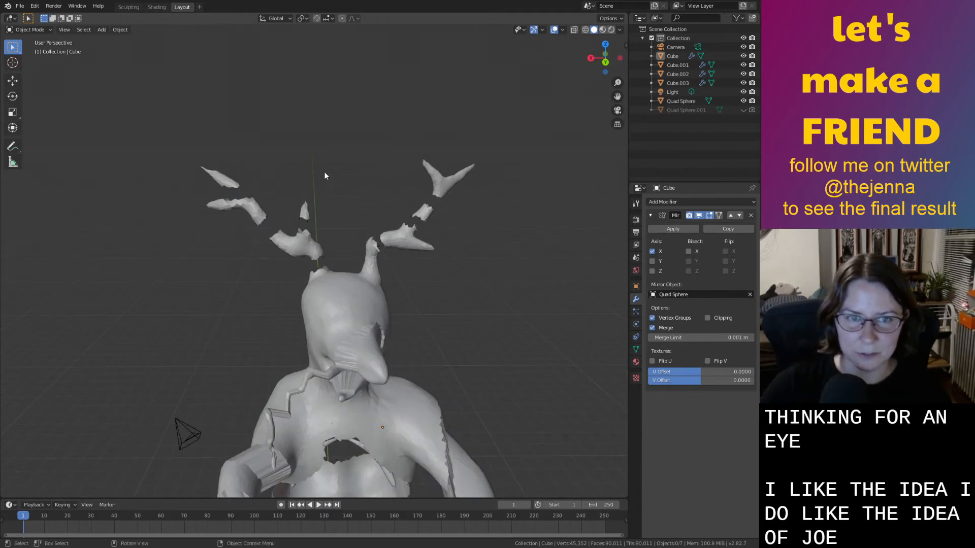
pyautogui.moveTo(275, 98); pyautogui.dragTo(404, 188)
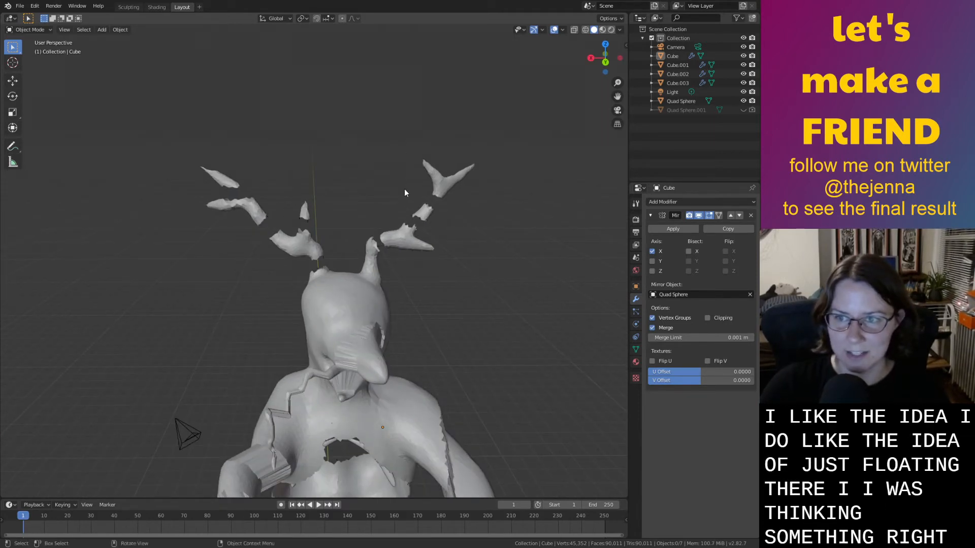
# Add a mesh cone and raise it about 17.5 m along Z to above the monster's head.
pyautogui.scroll(2, 542, 353)
pyautogui.hotkey('shift', 'a')
pyautogui.moveTo(503, 301)
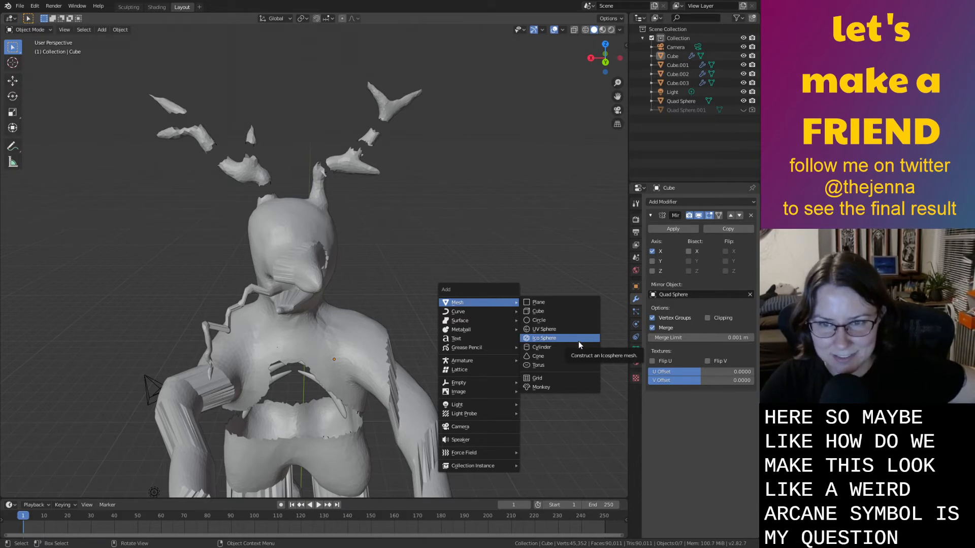
pyautogui.click(575, 358)
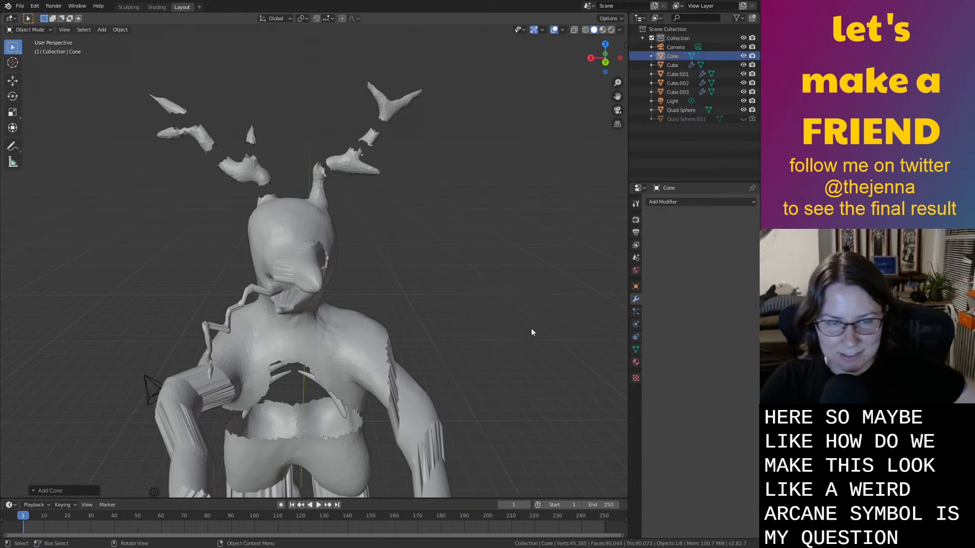
pyautogui.scroll(-4, 501, 311)
pyautogui.press('g')
pyautogui.press('z')
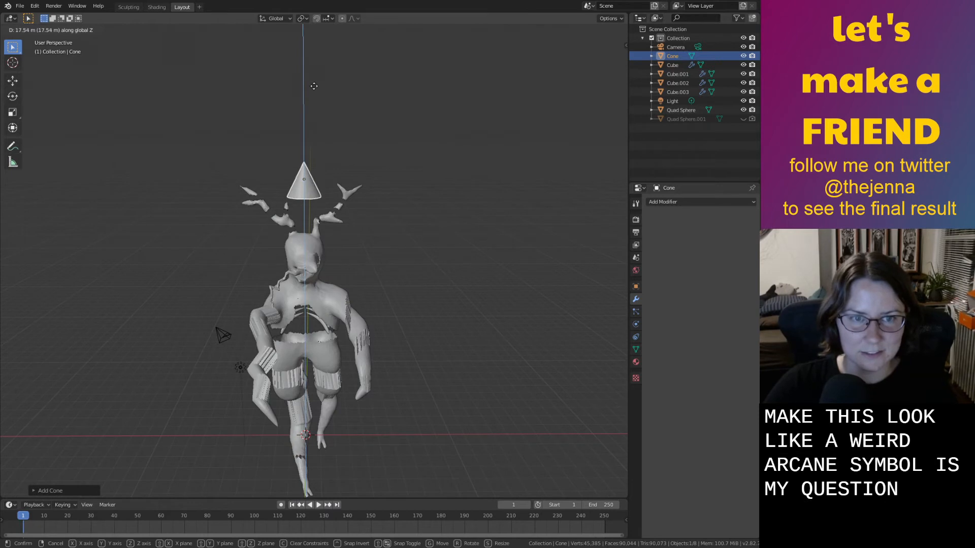
pyautogui.click(313, 85)
# Select the cone's base face in Edit Mode and scale it down along Y to flatten the cone.
pyautogui.scroll(3, 324, 104)
pyautogui.moveTo(323, 104); pyautogui.dragTo(516, 289, button='middle')
pyautogui.press('Tab')
pyautogui.click(426, 231)
pyautogui.press('3')
pyautogui.click(426, 233)
pyautogui.press('s')
pyautogui.press('y')
pyautogui.press('x')
pyautogui.click(417, 299)
pyautogui.press('s')
pyautogui.press('x')
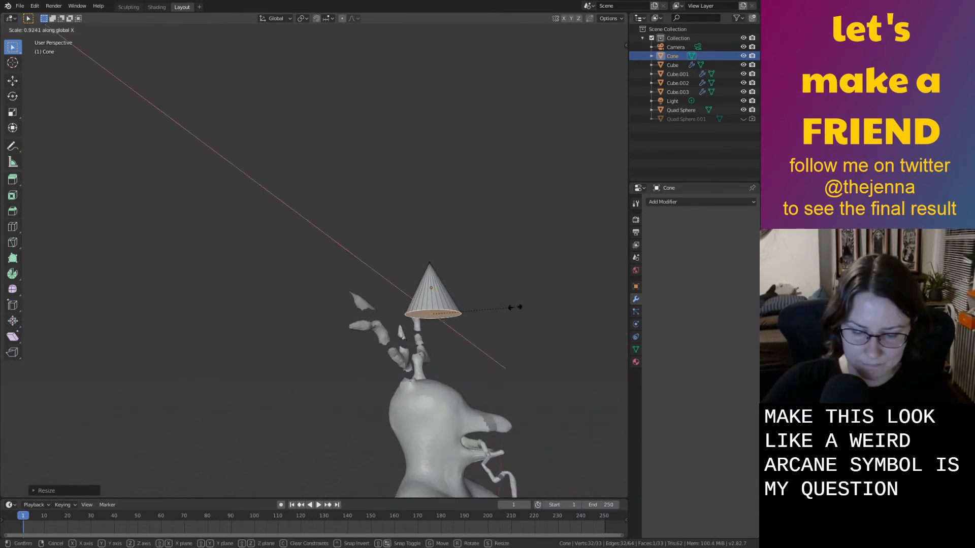
pyautogui.press('y')
pyautogui.click(464, 307)
# Scale the cone's base face along X to form a wide triangle above the antlers.
pyautogui.moveTo(463, 307); pyautogui.dragTo(536, 333, button='middle')
pyautogui.press('s')
pyautogui.press('x')
pyautogui.click(470, 316)
pyautogui.press('s')
pyautogui.press('x')
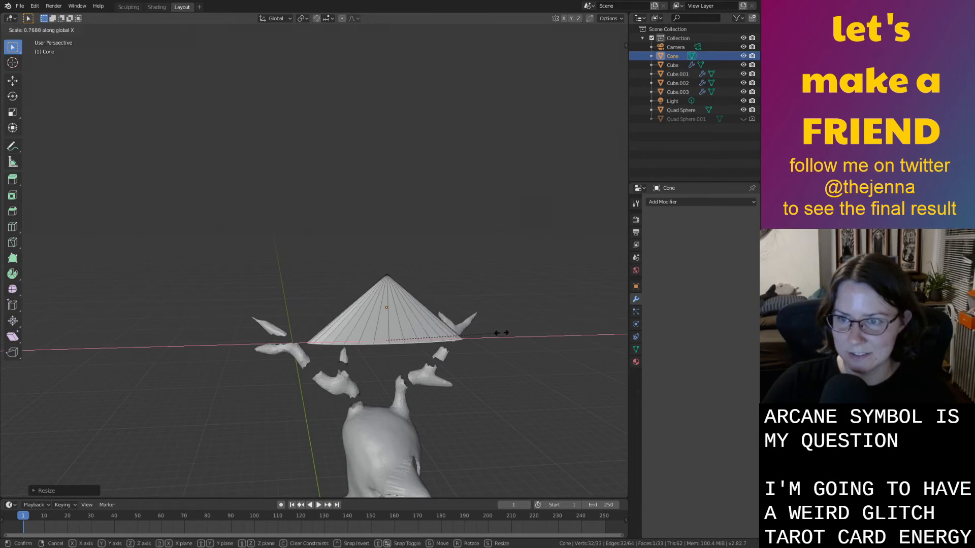
pyautogui.click(484, 328)
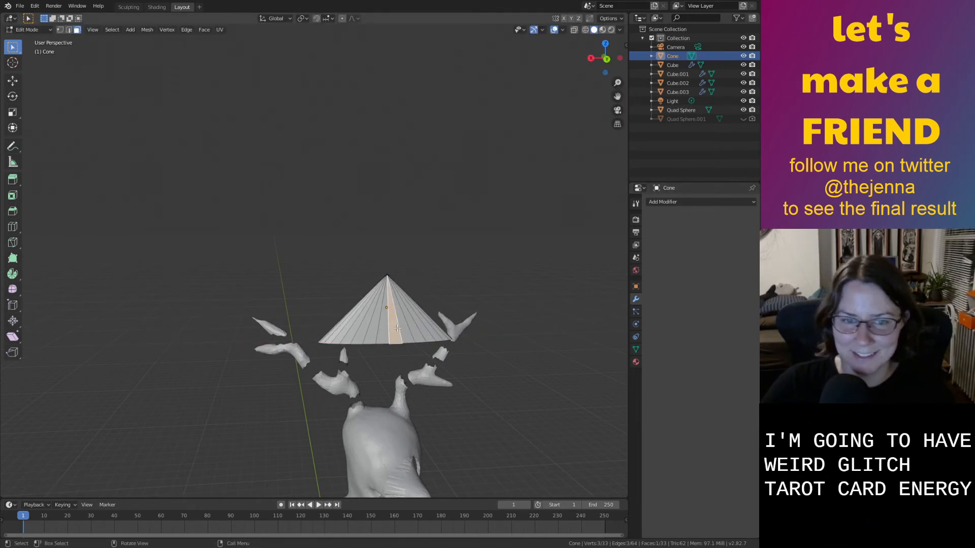
# Return to Object Mode, move the flattened cone along Y in line with the antlers and deselect it.
pyautogui.press('Tab')
pyautogui.moveTo(397, 327); pyautogui.dragTo(464, 315, button='middle')
pyautogui.press('g')
pyautogui.press('y')
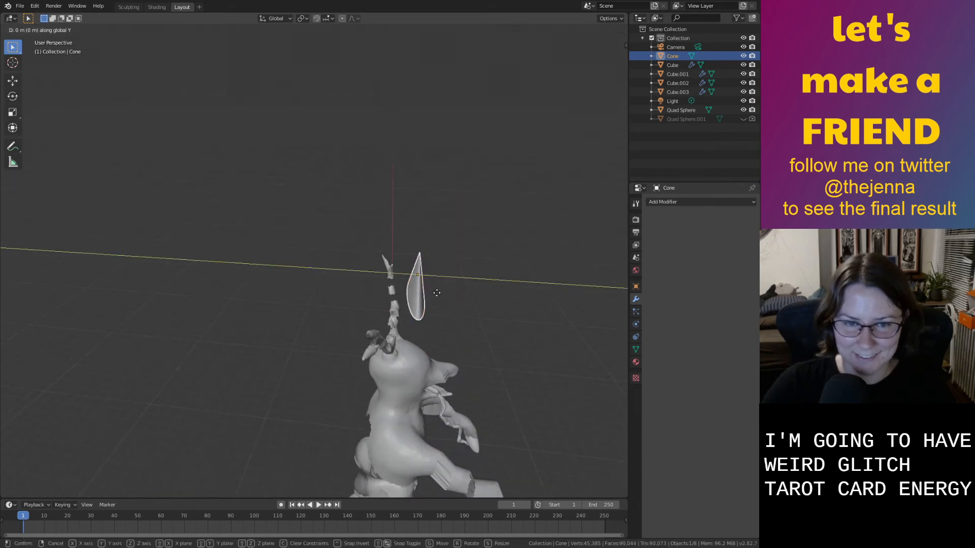
pyautogui.moveTo(370, 289)
pyautogui.mouseDown(button='middle')
pyautogui.moveTo(302, 276)
pyautogui.moveTo(408, 308)
pyautogui.moveTo(376, 295)
pyautogui.mouseUp(button='middle')
pyautogui.scroll(3, 376, 295)
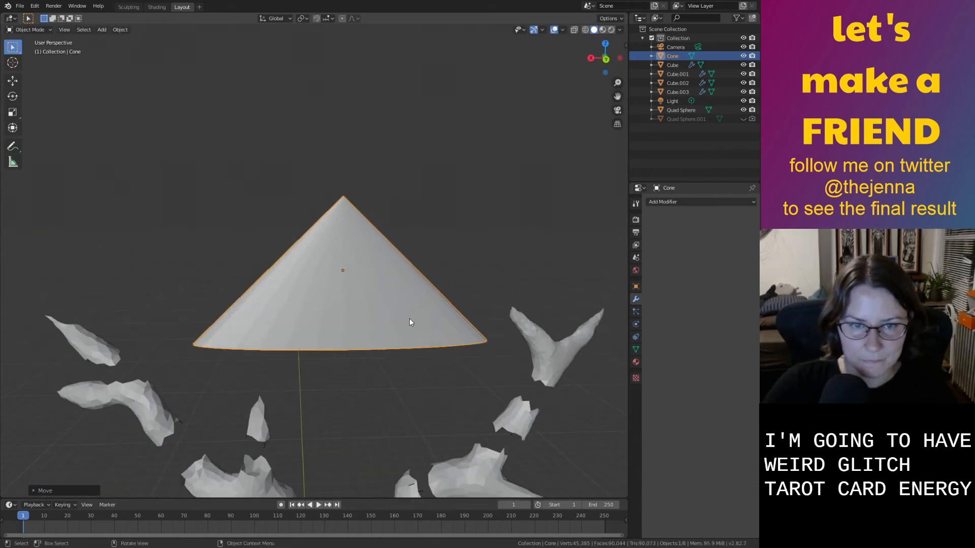
pyautogui.scroll(2, 411, 321)
pyautogui.click(606, 57)
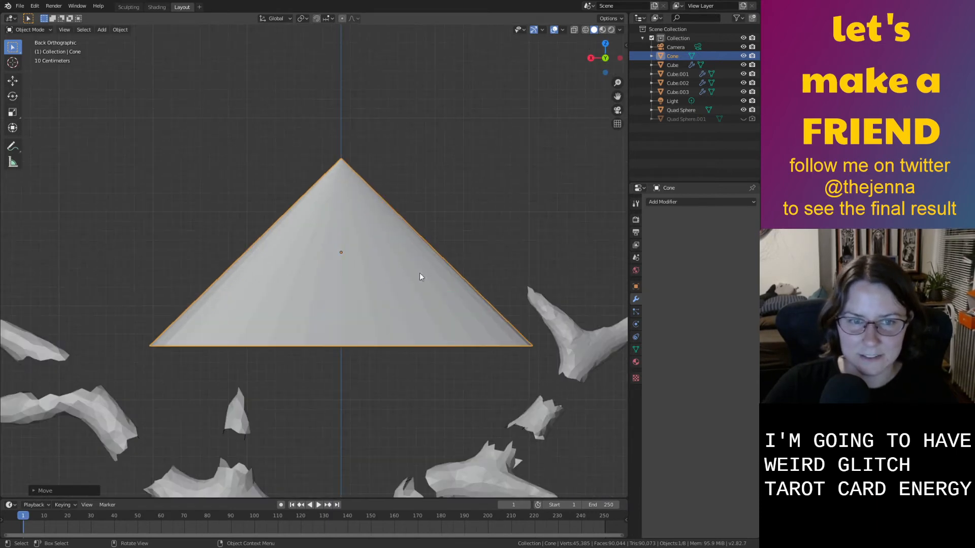
pyautogui.click(491, 249)
# Try rotating the cone 180° about the Y axis and undo the rotation.
pyautogui.scroll(-6, 493, 253)
pyautogui.moveTo(495, 255); pyautogui.dragTo(461, 368, button='middle')
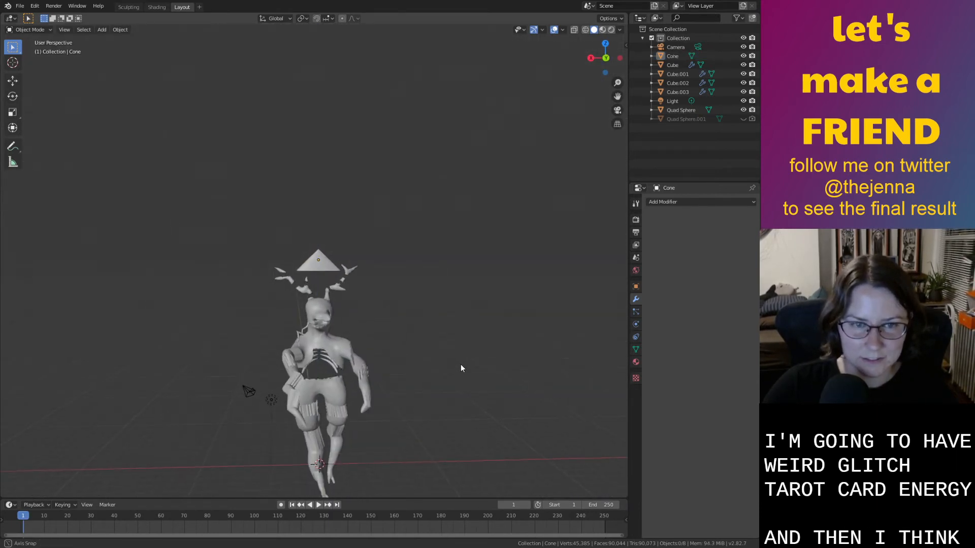
pyautogui.click(331, 272)
pyautogui.press('r')
pyautogui.press('x')
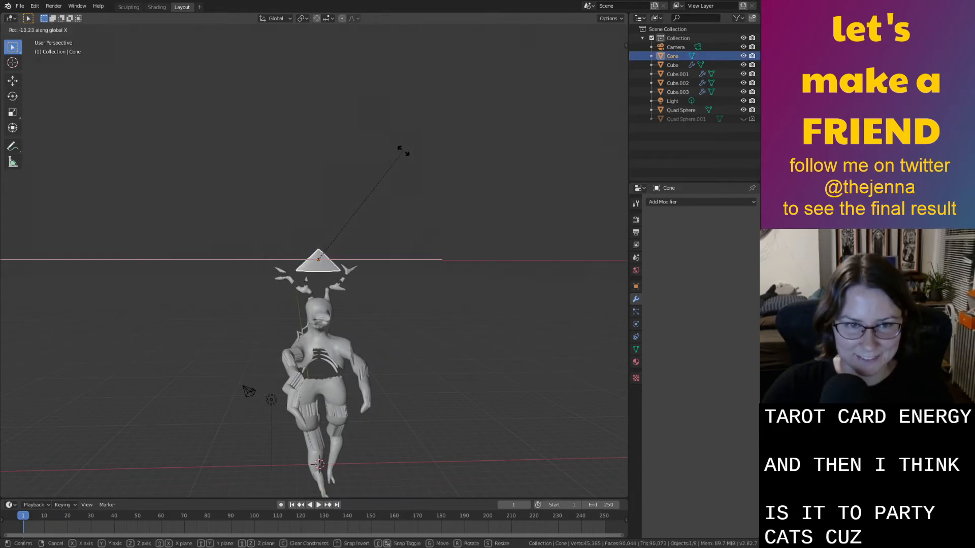
pyautogui.press('y')
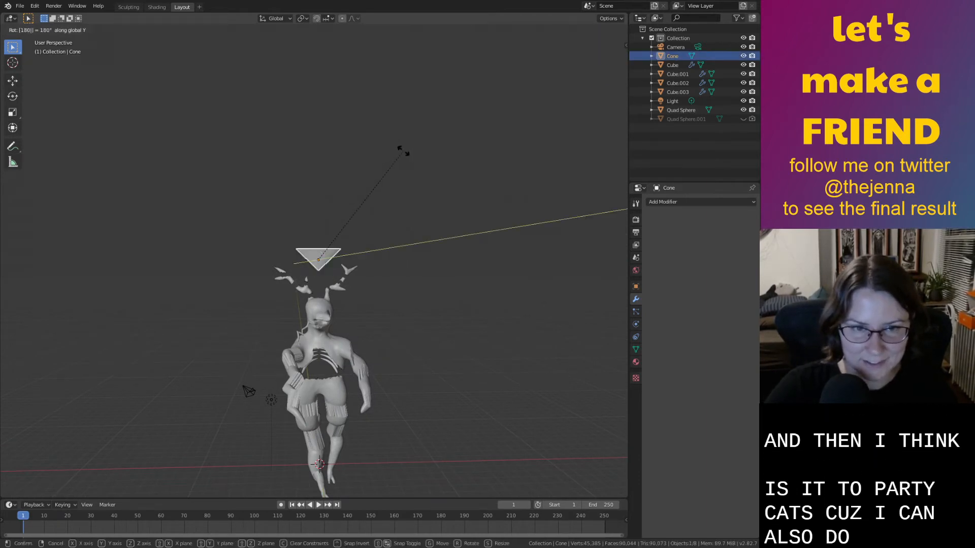
pyautogui.press('Return')
pyautogui.hotkey('ctrl', 'z')
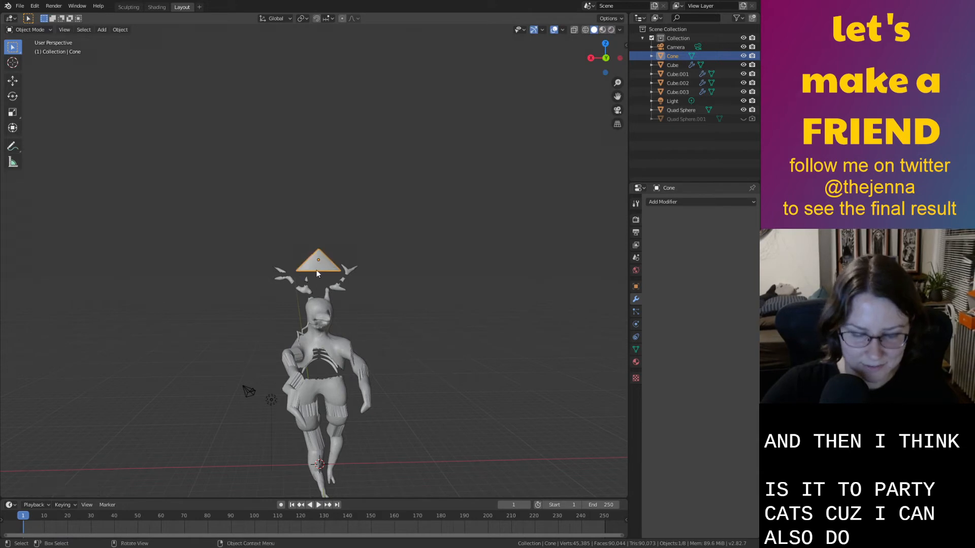
# Rotate the cone 180° about the X axis and lower it along Z between the antlers.
pyautogui.write('rx180')
pyautogui.press('Return')
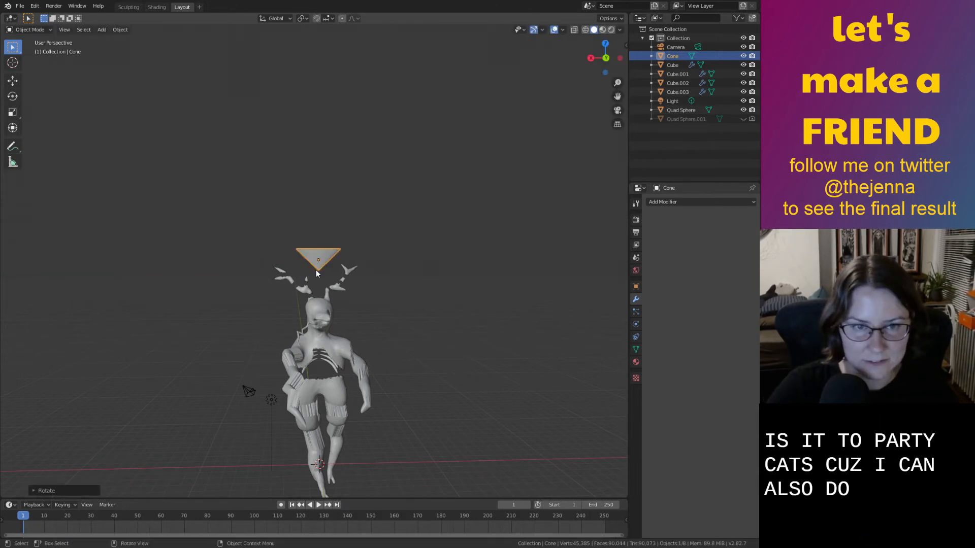
pyautogui.scroll(5, 324, 268)
pyautogui.press('g')
pyautogui.press('x')
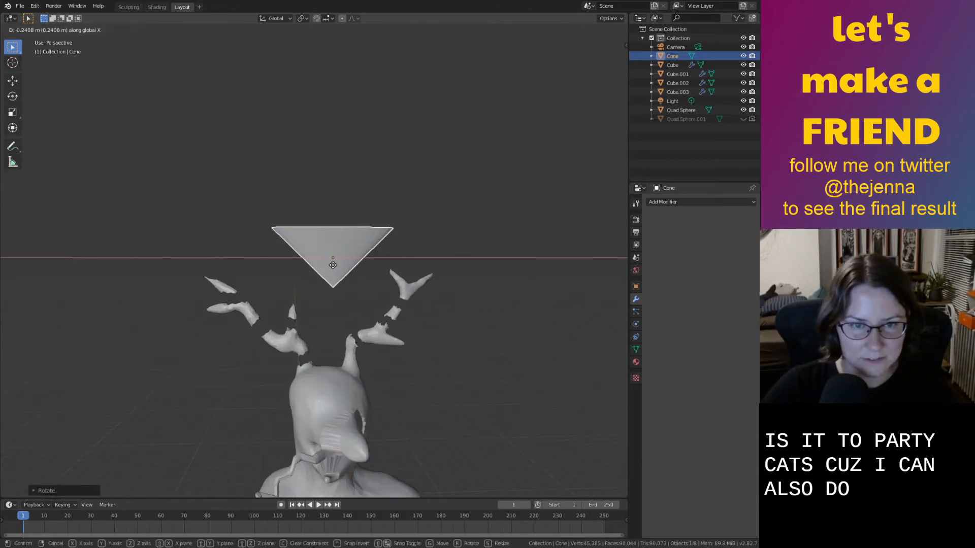
pyautogui.press('z')
pyautogui.click(349, 299)
# Deselect the cone and save the file.
pyautogui.scroll(-3, 349, 299)
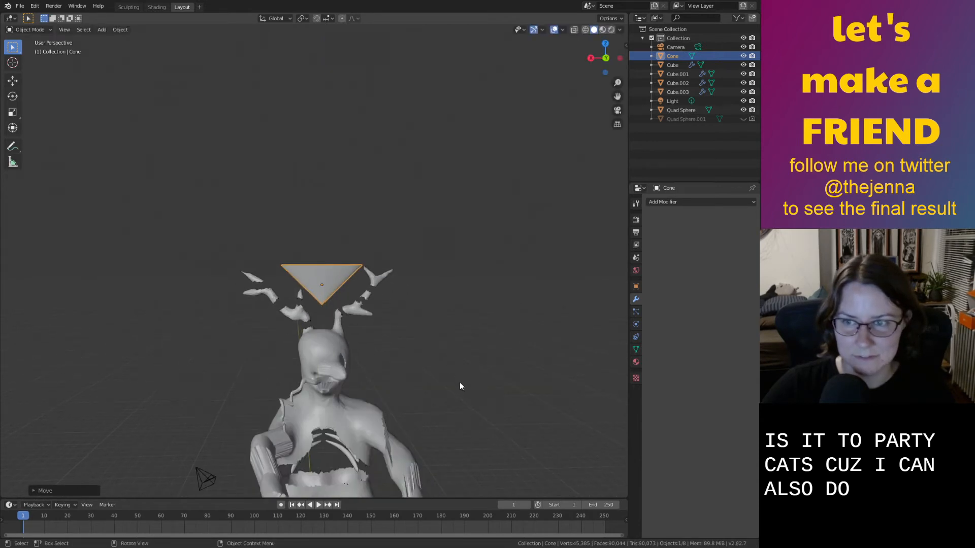
pyautogui.keyDown('shift'); pyautogui.moveTo(460, 385); pyautogui.dragTo(477, 249, button='middle'); pyautogui.keyUp('shift')
pyautogui.click(497, 287)
pyautogui.hotkey('ctrl', 's')
# Add a mesh circle in the back view and raise it about 17 m along Z to the inverted cone.
pyautogui.click(360, 173)
pyautogui.scroll(5, 380, 296)
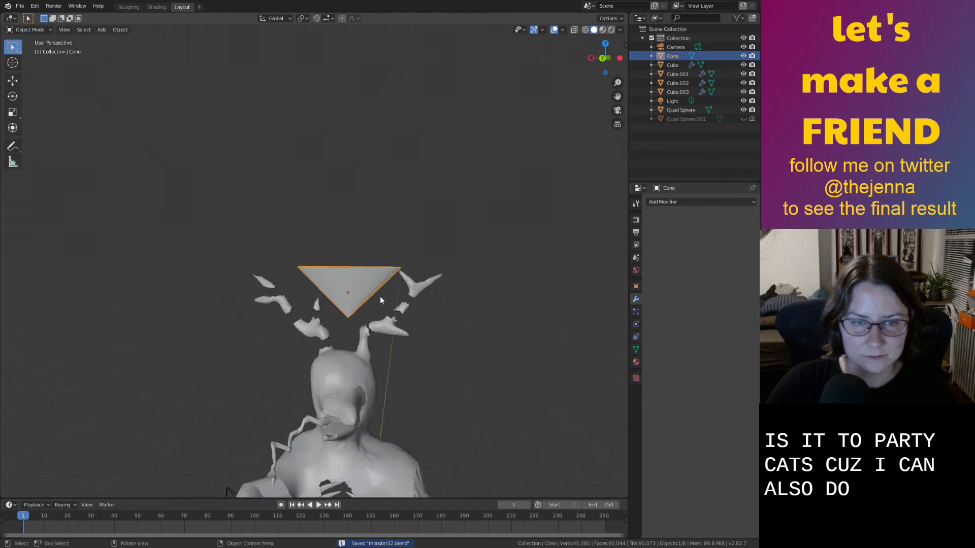
pyautogui.scroll(-2, 469, 320)
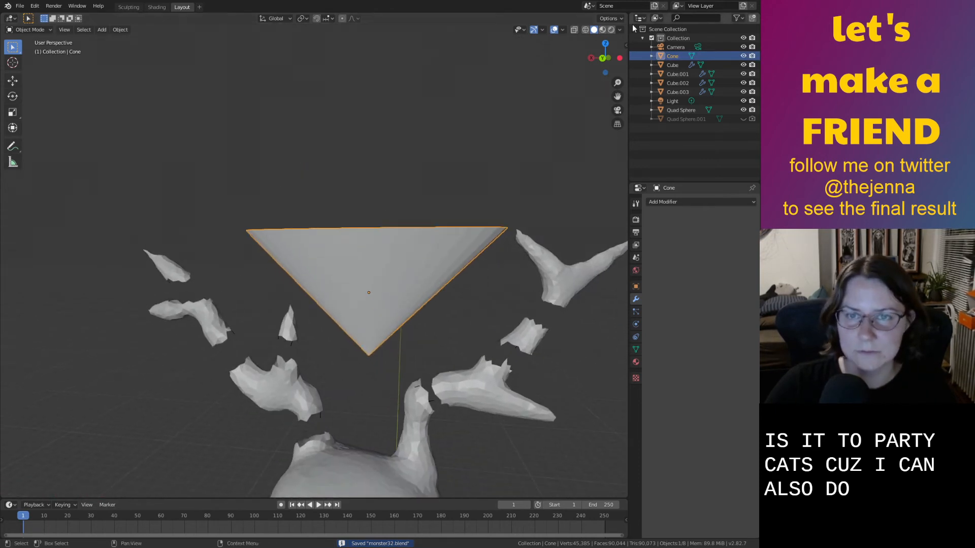
pyautogui.click(602, 58)
pyautogui.scroll(-2, 524, 288)
pyautogui.hotkey('shift', 'a')
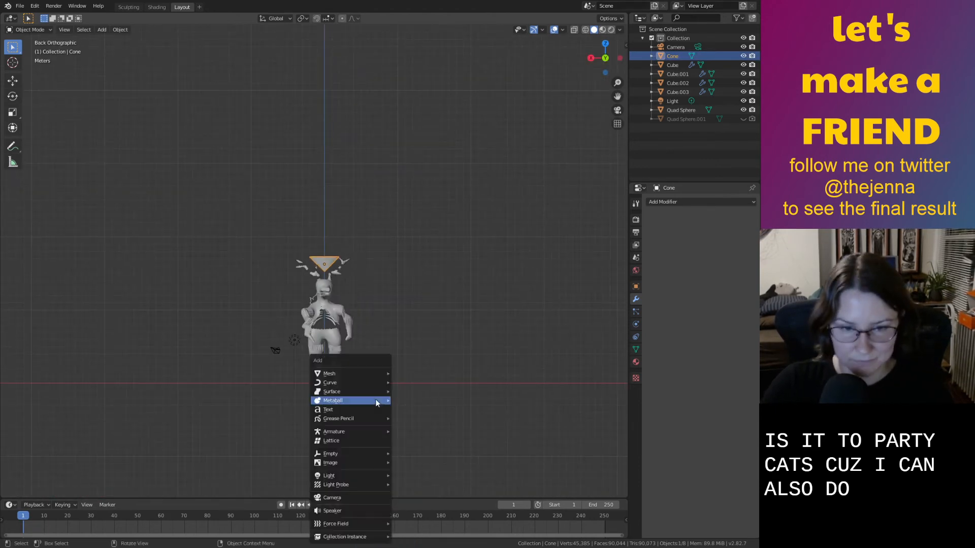
pyautogui.moveTo(367, 375)
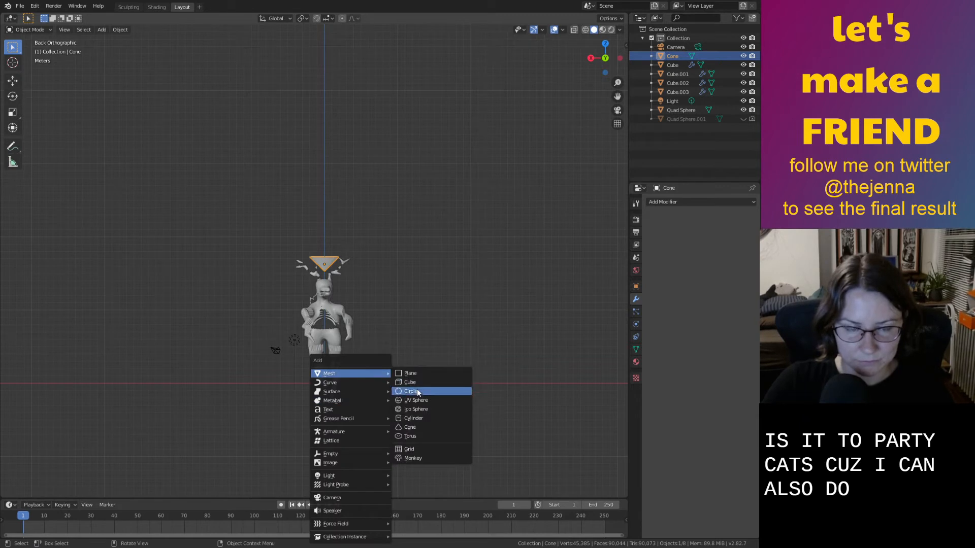
pyautogui.click(414, 390)
pyautogui.press('g')
pyautogui.press('z')
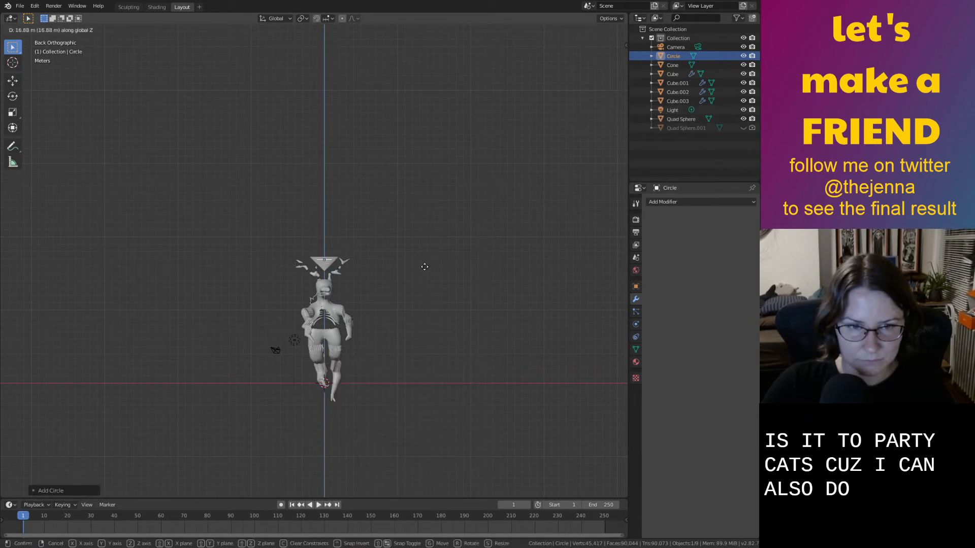
pyautogui.click(425, 270)
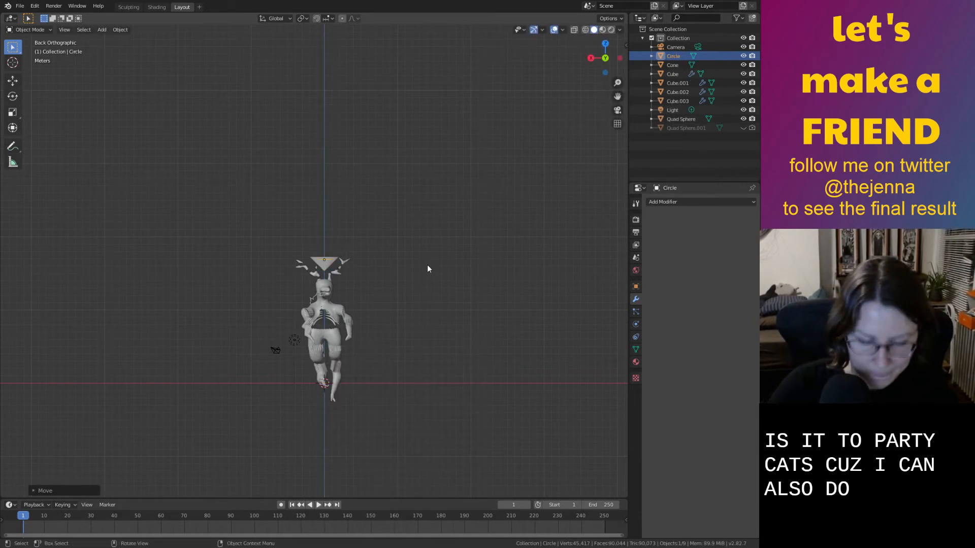
# Rotate the circle 90° about the X axis and fill it with a face in Edit Mode.
pyautogui.press('r')
pyautogui.press('x')
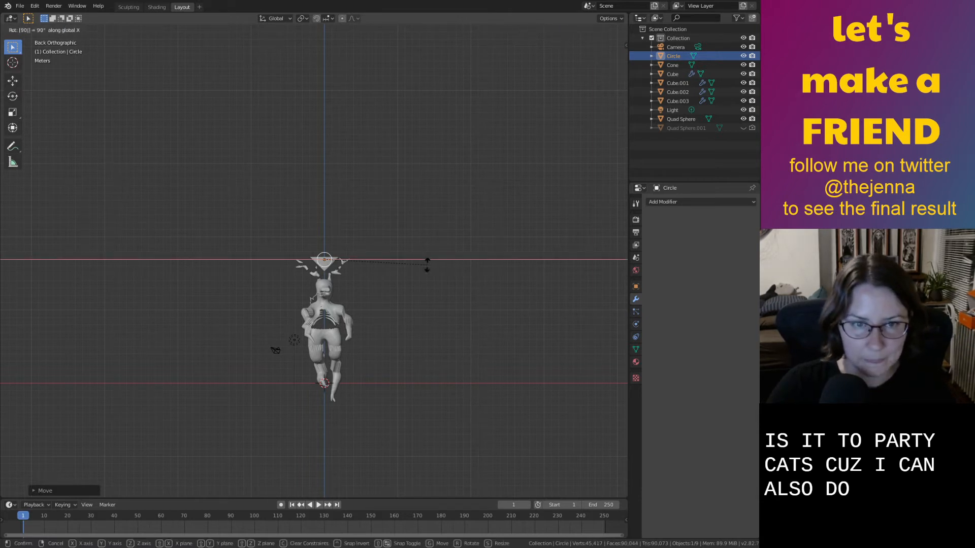
pyautogui.press('Return')
pyautogui.press('Tab')
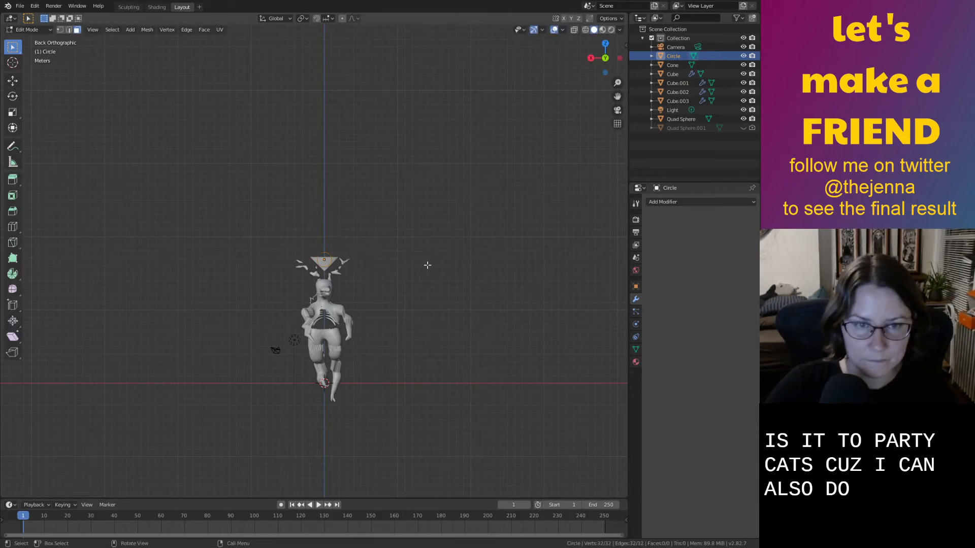
pyautogui.press('f')
pyautogui.scroll(10, 427, 264)
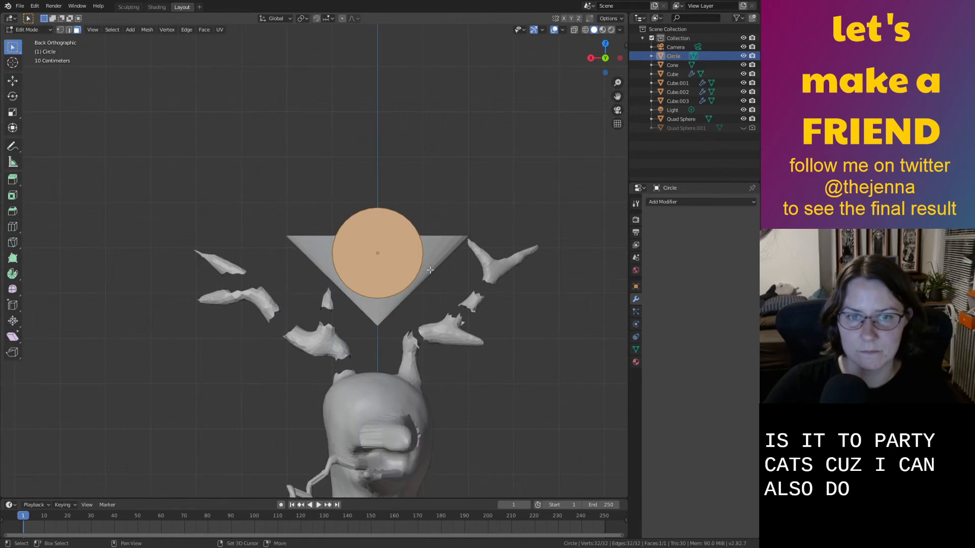
# Scale the circle's face down, move it about 0.4 m lower so it sits inside the cone's outline, and return to Object Mode.
pyautogui.scroll(1, 392, 253)
pyautogui.press('s')
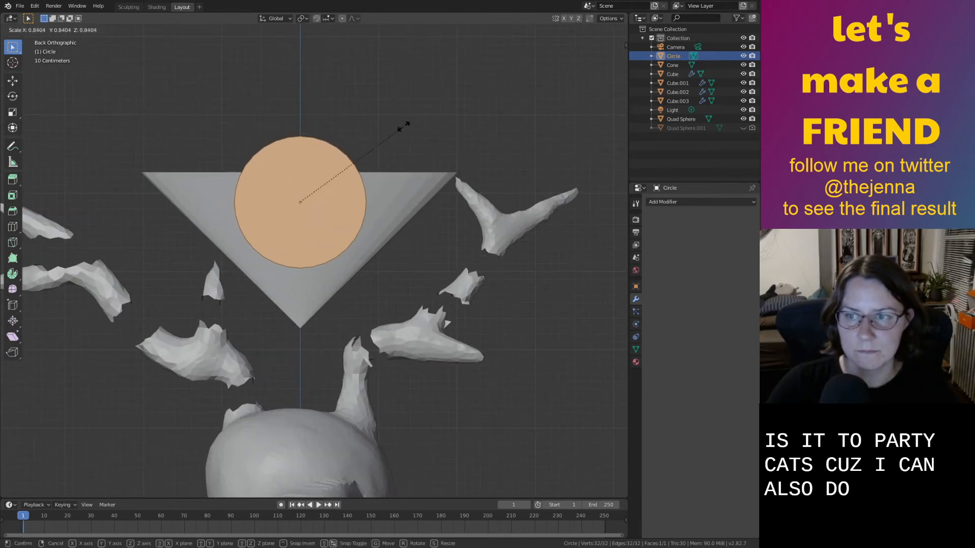
pyautogui.click(362, 150)
pyautogui.press('g')
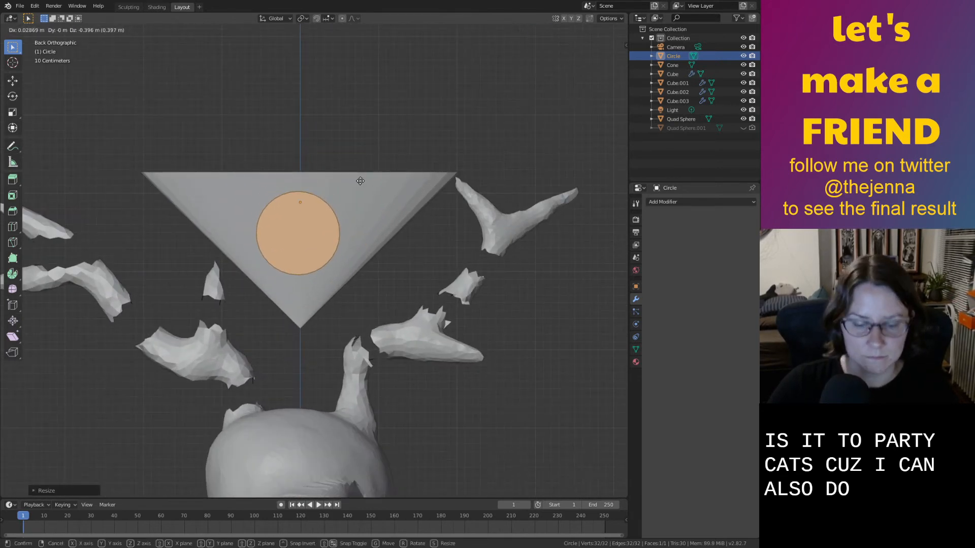
pyautogui.click(360, 180)
pyautogui.press('Tab')
pyautogui.scroll(1, 363, 194)
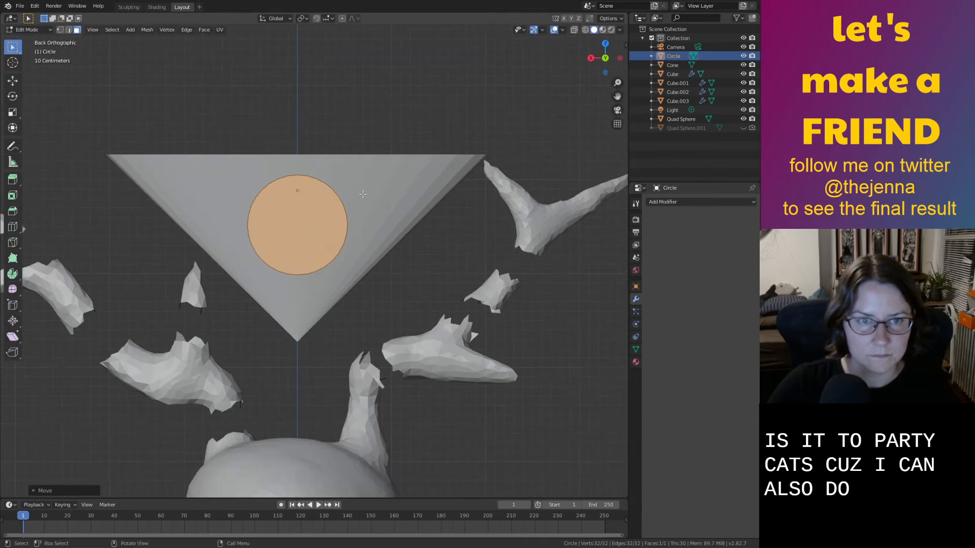
pyautogui.keyDown('shift'); pyautogui.moveTo(363, 194); pyautogui.dragTo(389, 221, button='middle'); pyautogui.keyUp('shift')
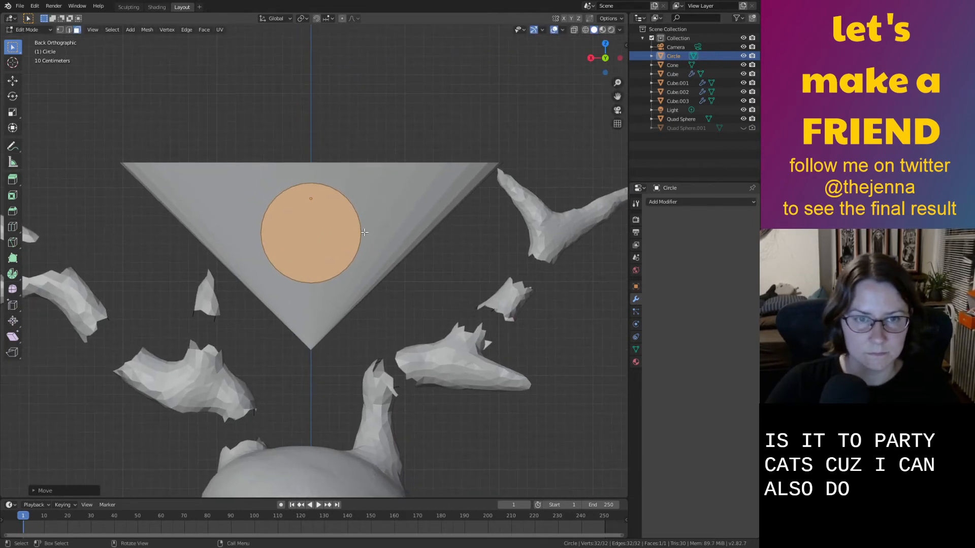
pyautogui.click(328, 235)
pyautogui.press('Tab')
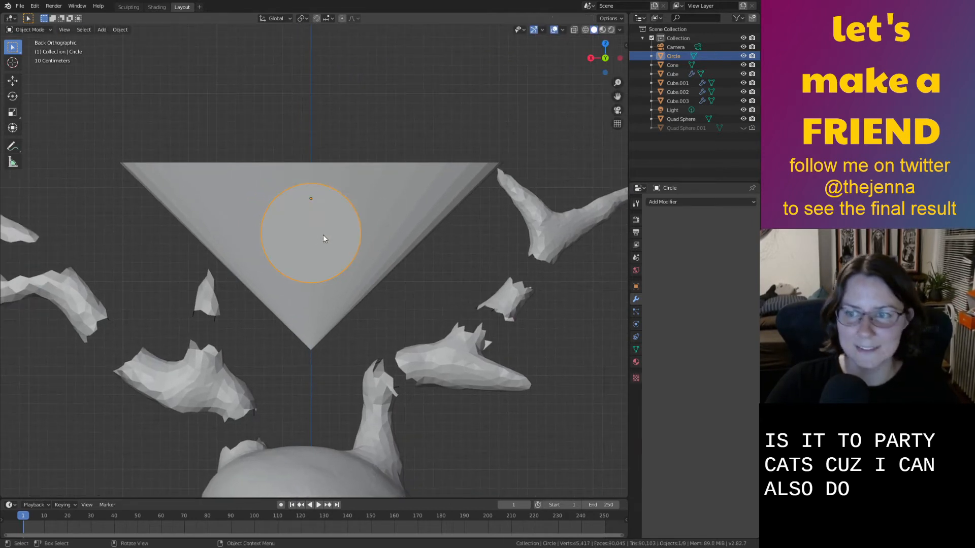
# Put the cone and circle into Edit Mode together with the circle active and try Knife Project.
pyautogui.keyDown('shift'); pyautogui.click(447, 215); pyautogui.keyUp('shift')
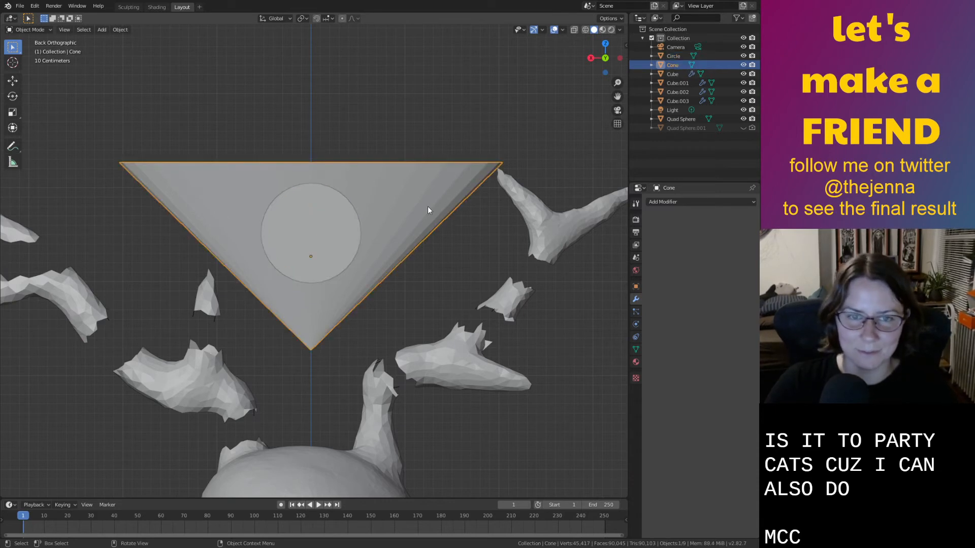
pyautogui.keyDown('shift'); pyautogui.click(310, 222); pyautogui.keyUp('shift')
pyautogui.press('Tab')
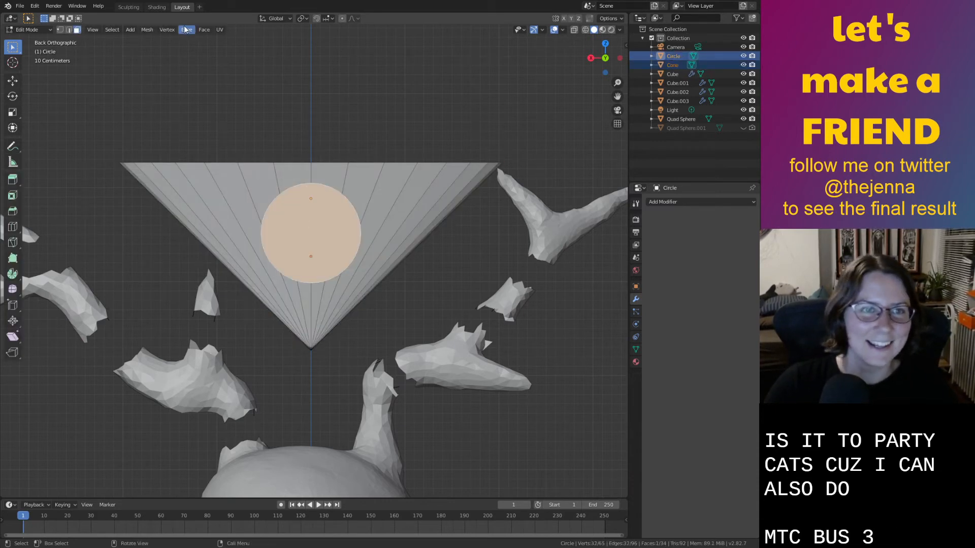
pyautogui.click(186, 29)
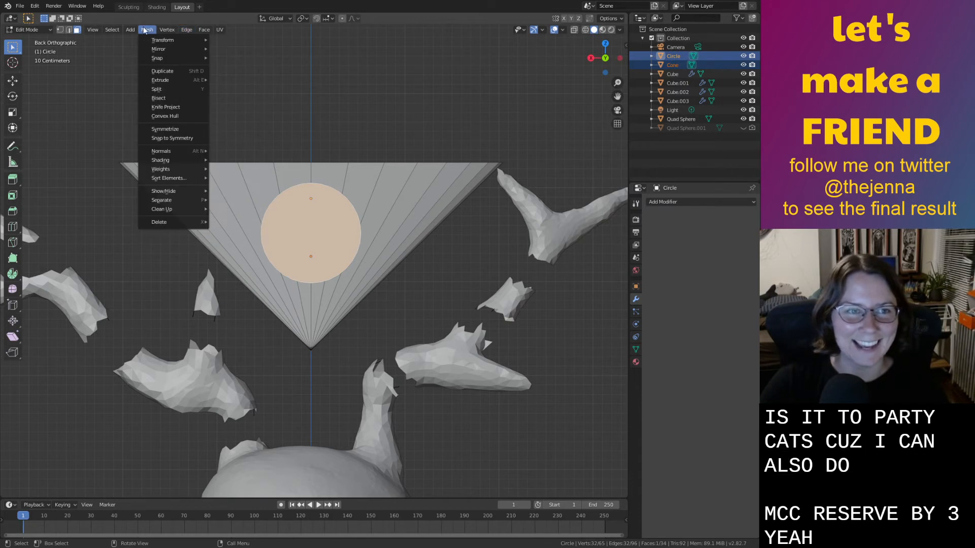
pyautogui.click(172, 107)
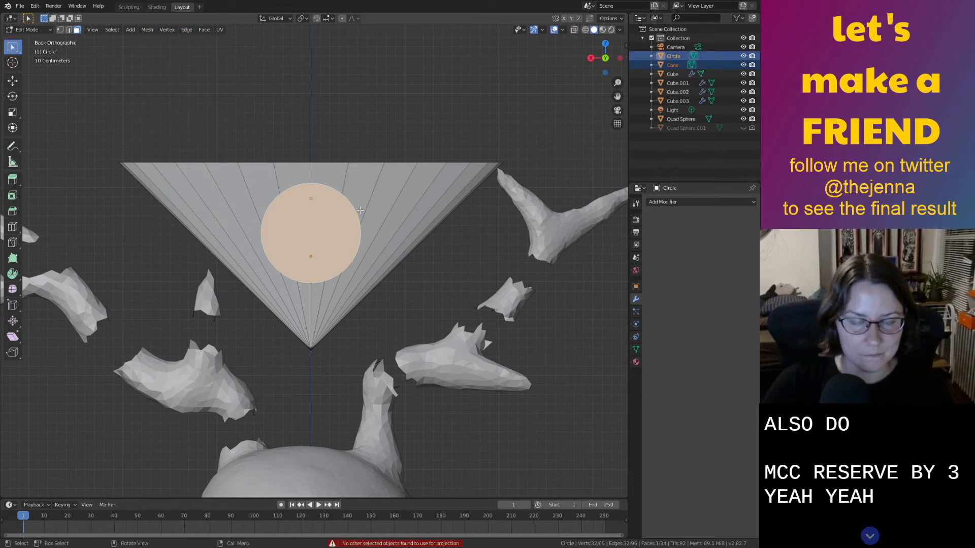
# Select the cone's faces together with the circle's face and try Knife Project again.
pyautogui.click(384, 195)
pyautogui.press('a')
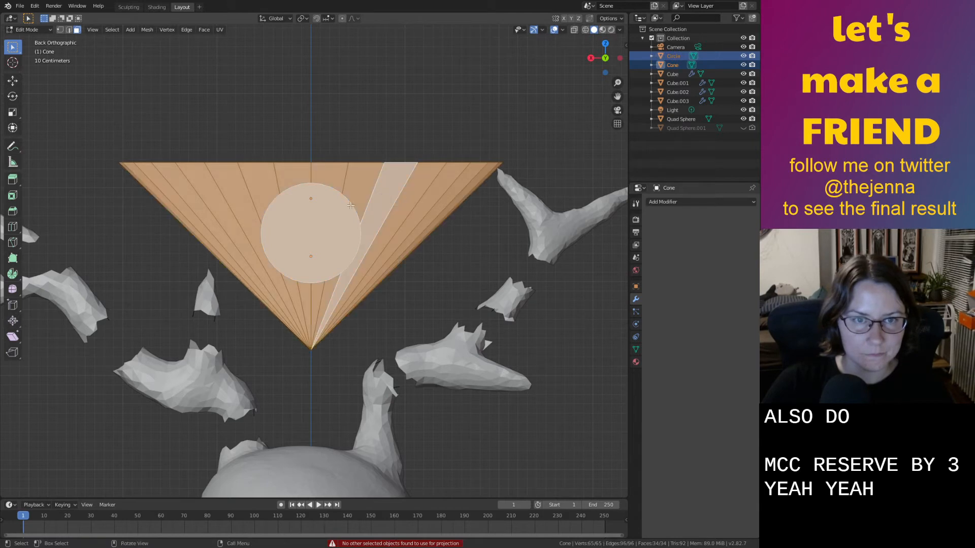
pyautogui.click(323, 228)
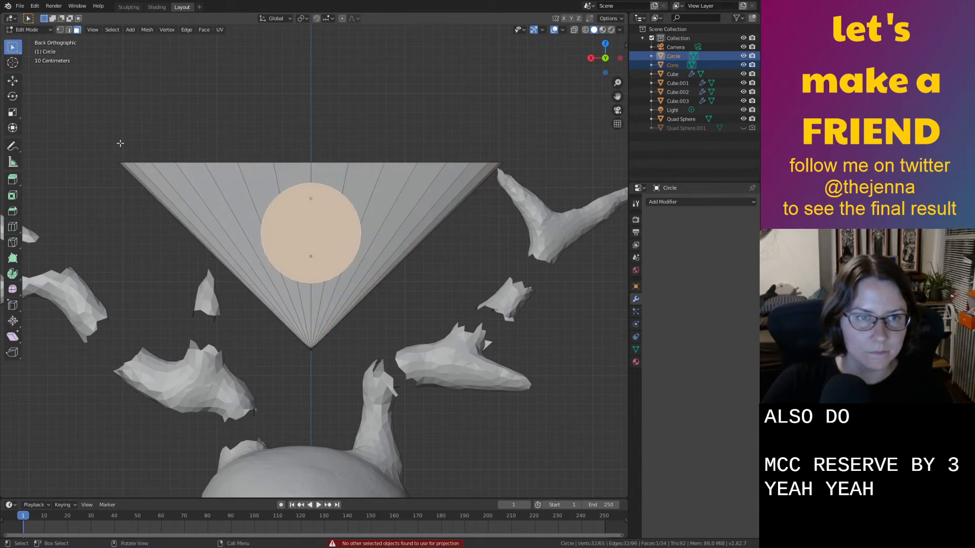
pyautogui.moveTo(111, 149); pyautogui.dragTo(407, 174)
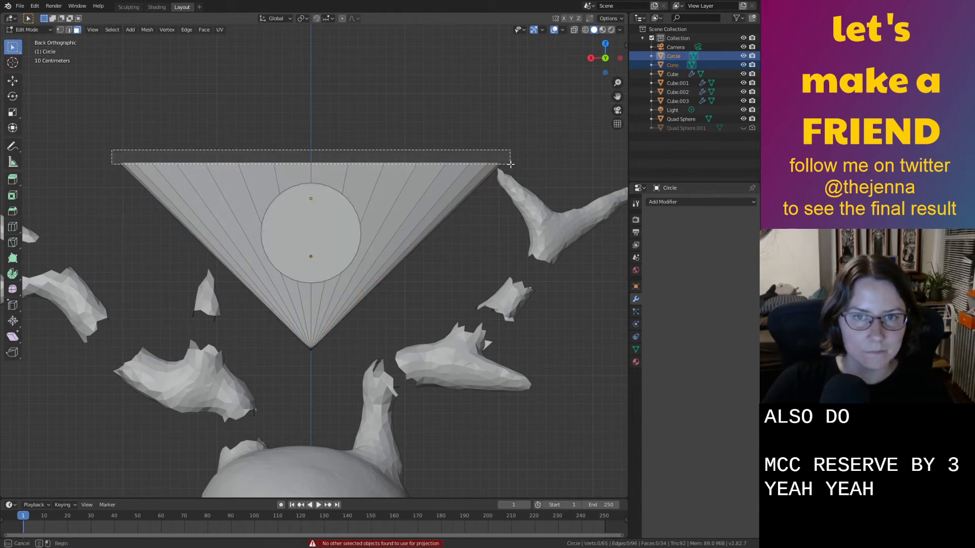
pyautogui.moveTo(510, 164); pyautogui.dragTo(510, 164)
pyautogui.keyDown('shift'); pyautogui.click(300, 231); pyautogui.keyUp('shift')
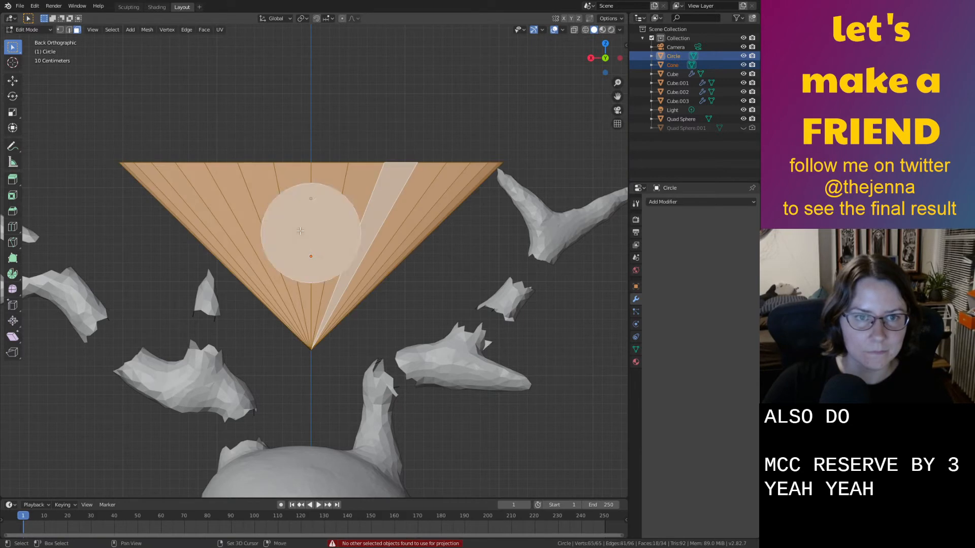
pyautogui.click(167, 29)
pyautogui.click(168, 101)
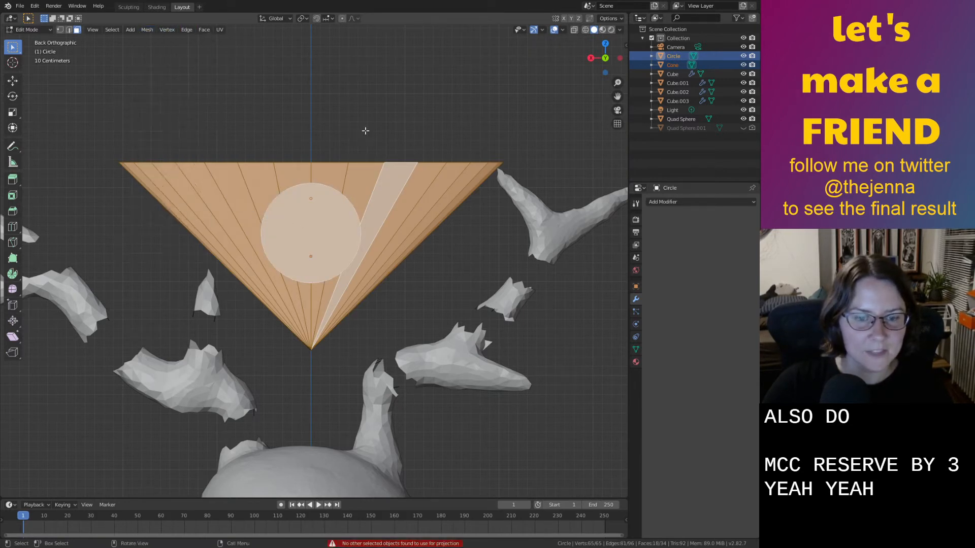
# In Object Mode, select the circle and then the cone as active object, and cut the circle's outline into the cone with Knife Project.
pyautogui.click(341, 260)
pyautogui.press('Tab')
pyautogui.click(381, 126)
pyautogui.click(307, 241)
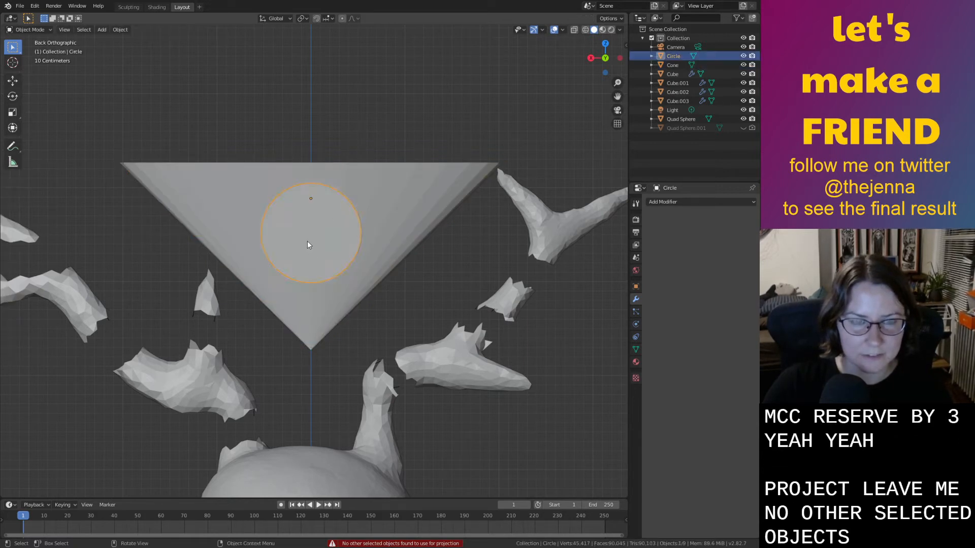
pyautogui.keyDown('shift'); pyautogui.click(385, 189); pyautogui.keyUp('shift')
pyautogui.press('Tab')
pyautogui.click(144, 31)
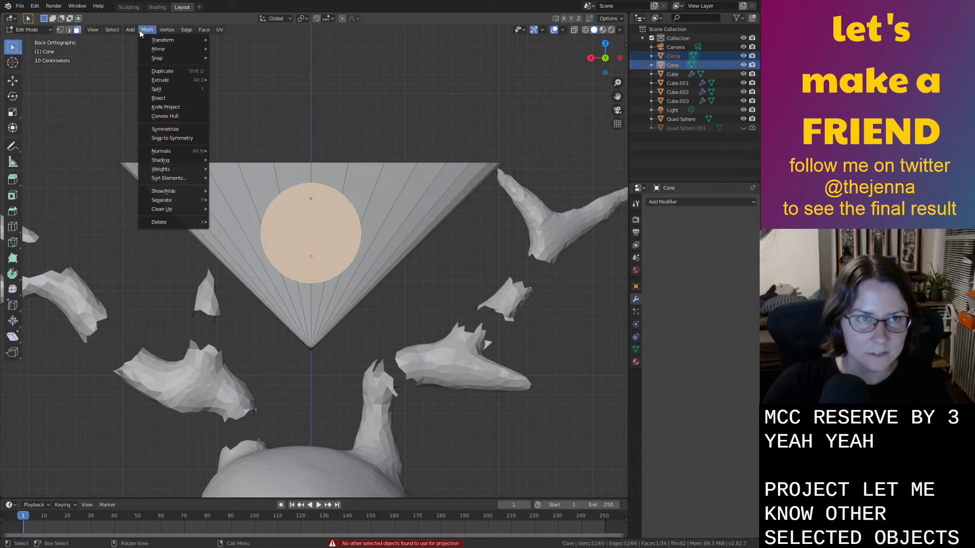
pyautogui.click(166, 107)
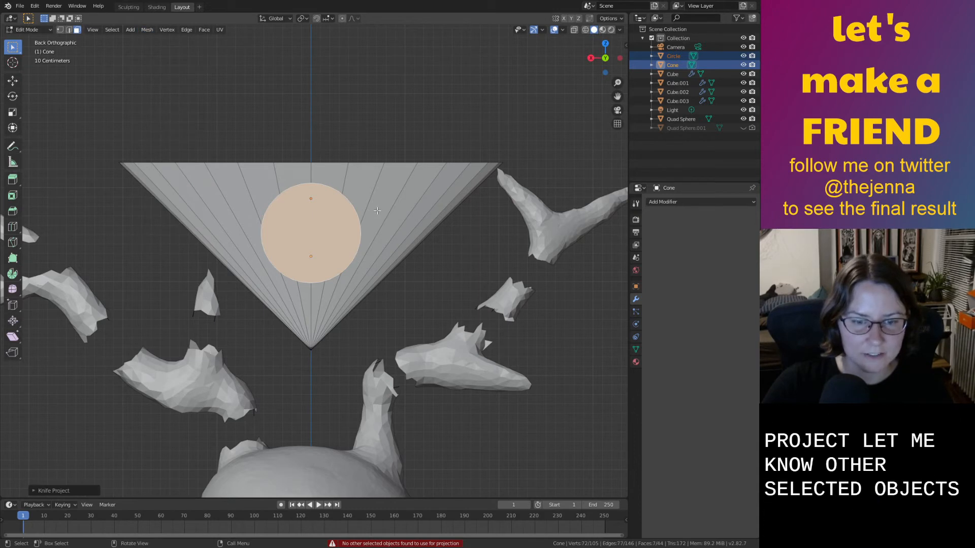
# Return to Object Mode and delete the separate circle object in front of the cone.
pyautogui.scroll(2, 377, 211)
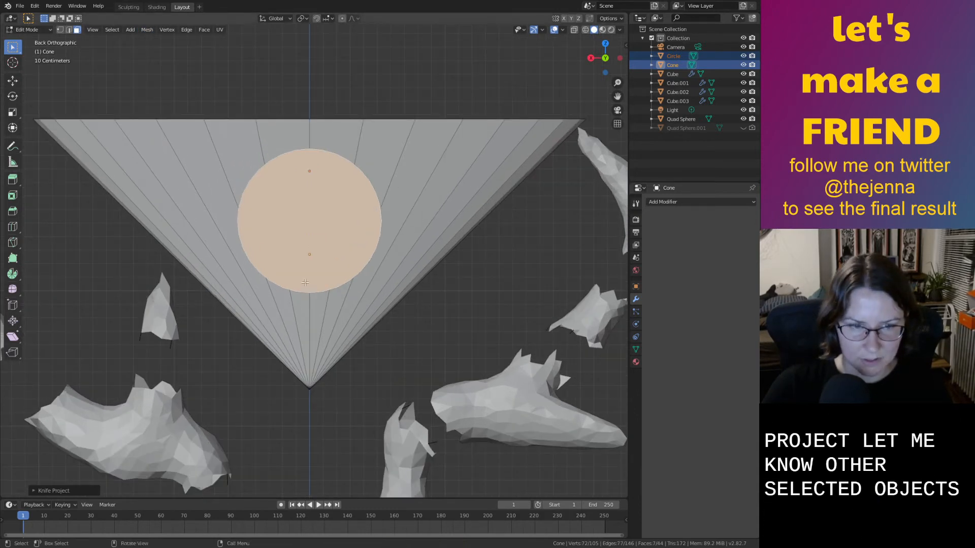
pyautogui.moveTo(210, 132); pyautogui.dragTo(431, 300)
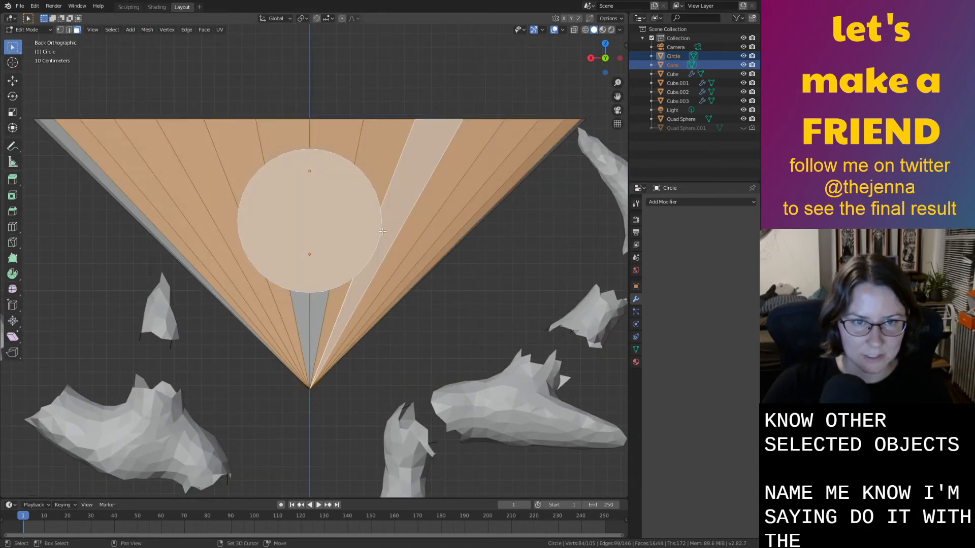
pyautogui.click(401, 291)
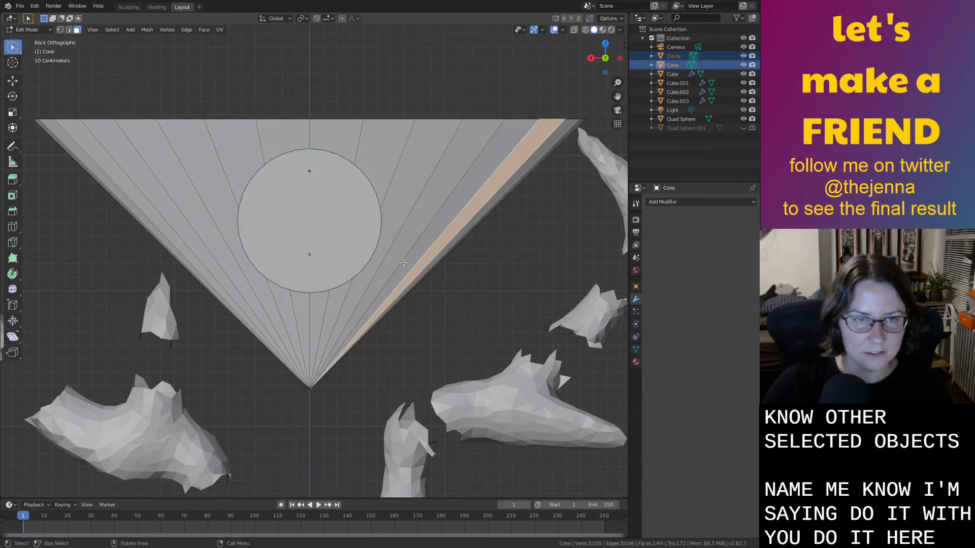
pyautogui.moveTo(401, 291); pyautogui.dragTo(450, 282, button='middle')
pyautogui.press('Tab')
pyautogui.click(558, 278)
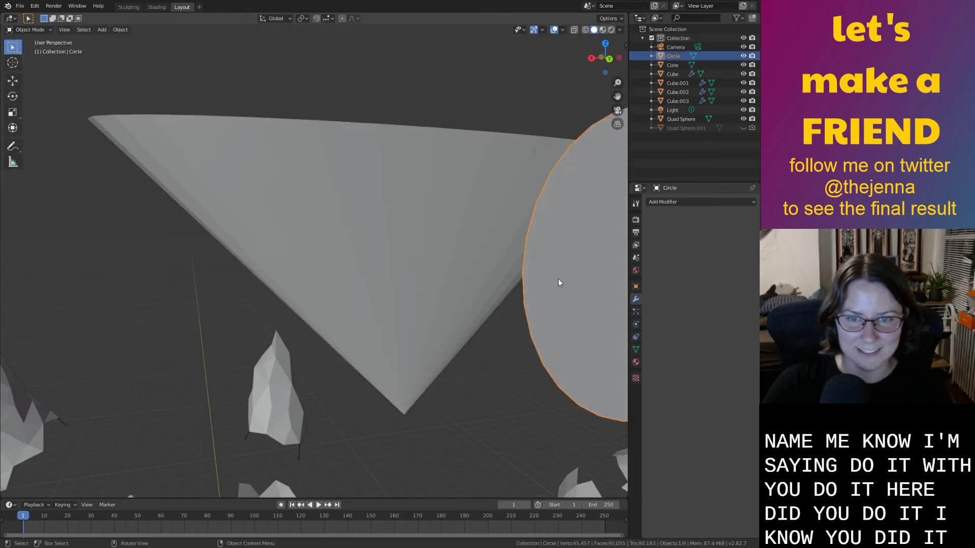
pyautogui.press('x')
pyautogui.click(558, 279)
# Select the faces inside the circular cut on the cone in Edit Mode and try extruding them.
pyautogui.click(455, 254)
pyautogui.press('Tab')
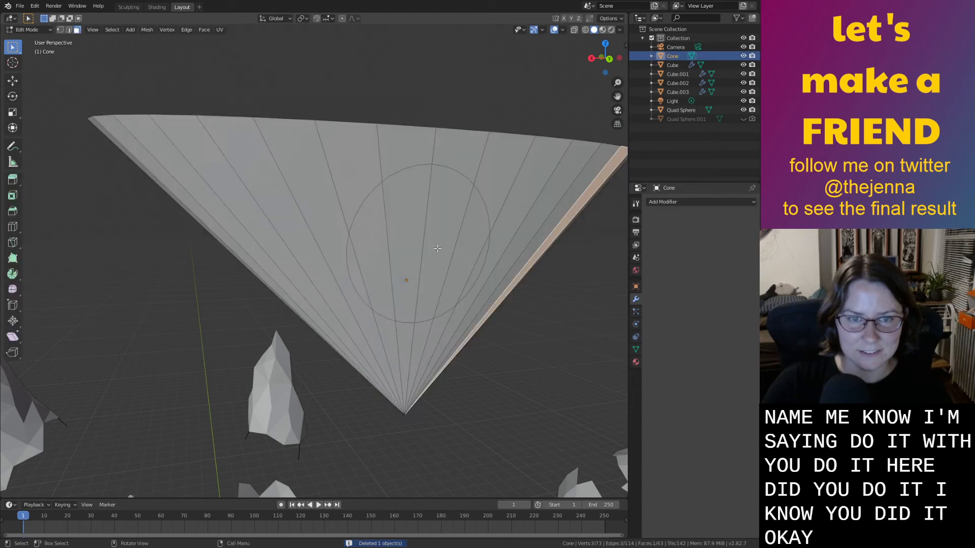
pyautogui.moveTo(466, 269); pyautogui.dragTo(467, 270)
pyautogui.moveTo(444, 273); pyautogui.dragTo(473, 288, button='middle')
pyautogui.press('e')
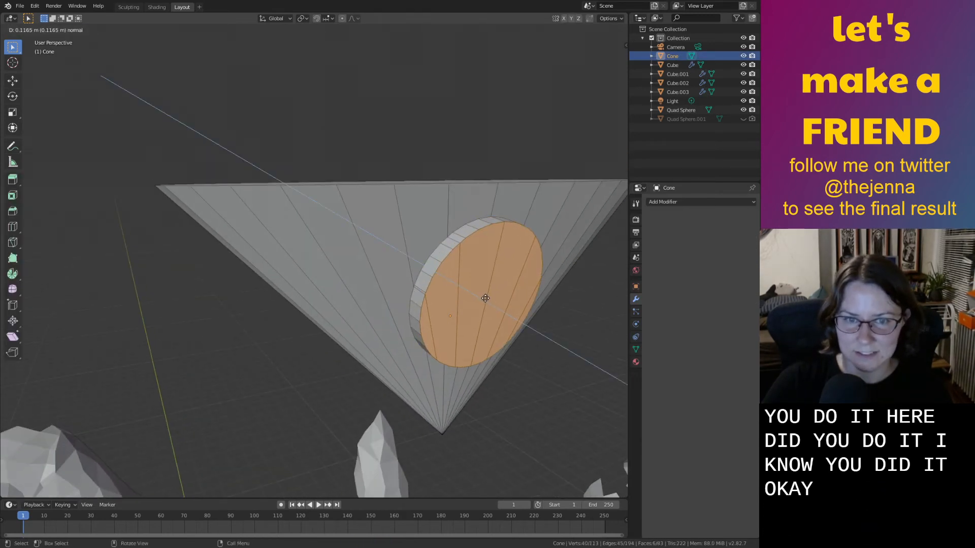
pyautogui.rightClick(487, 301)
pyautogui.moveTo(487, 301); pyautogui.dragTo(476, 298, button='middle')
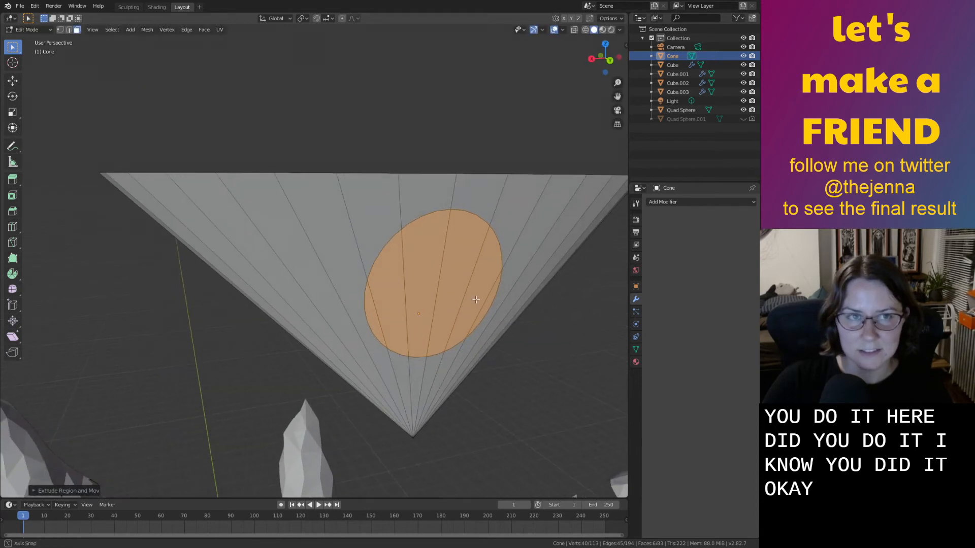
# Enable proportional editing and extrude the circular faces outward from the cone along their normal.
pyautogui.click(342, 19)
pyautogui.press('e')
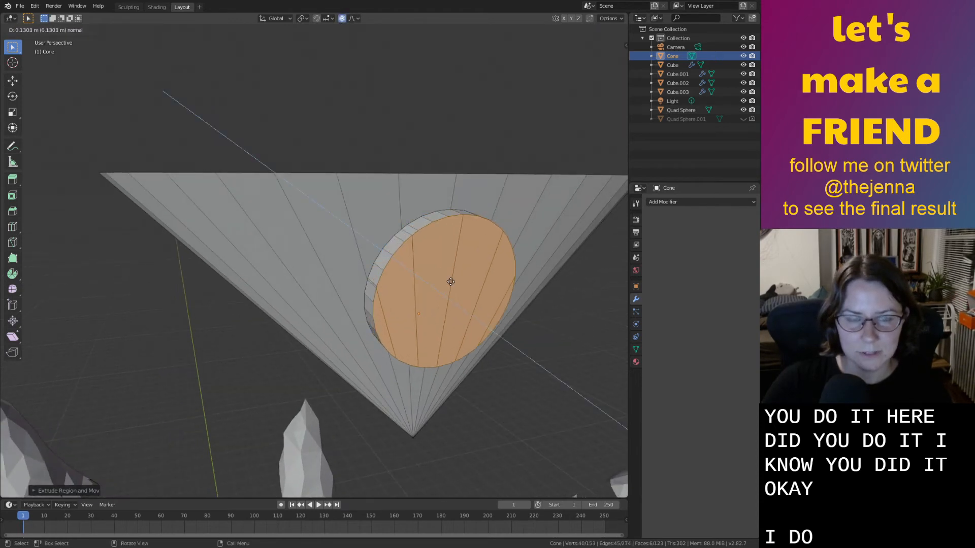
pyautogui.press('Escape')
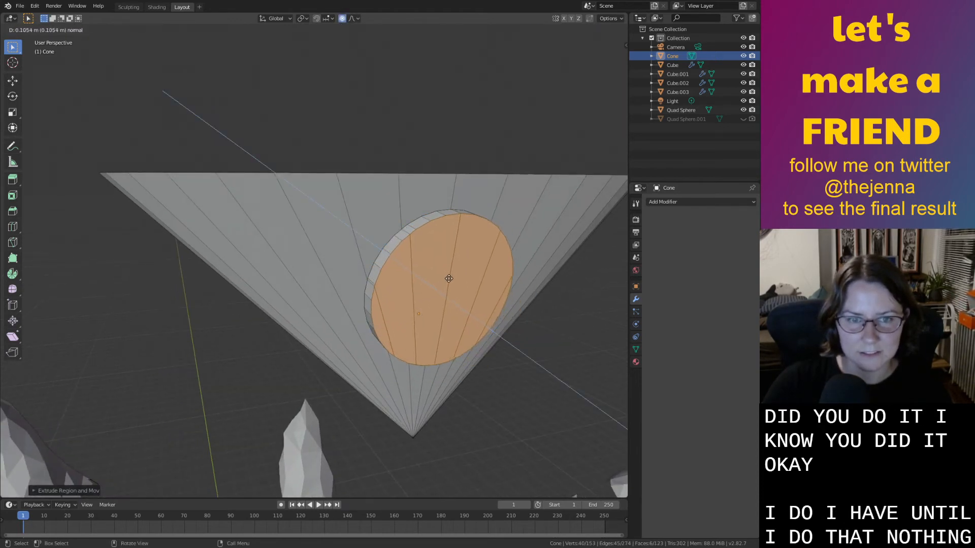
pyautogui.press('e')
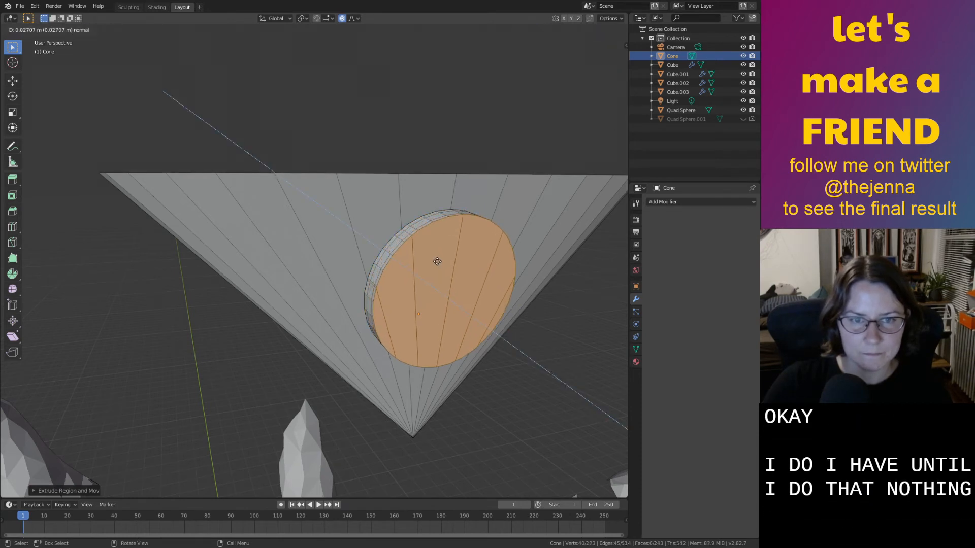
pyautogui.click(443, 269)
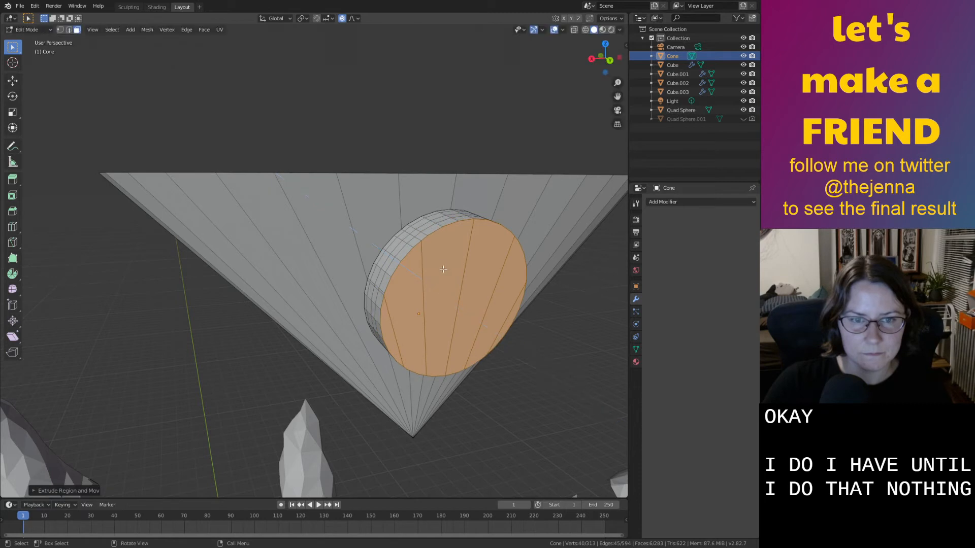
pyautogui.moveTo(449, 147); pyautogui.dragTo(439, 142, button='middle')
pyautogui.press('s')
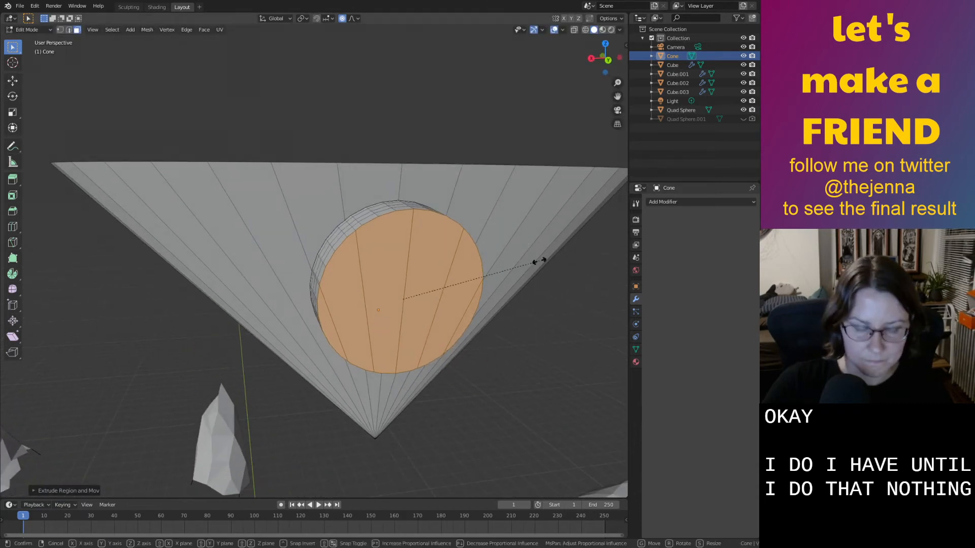
pyautogui.rightClick(527, 259)
# Scale the extruded circle's front faces to about 0.4 with a proportional size of 0.18, rounding the protrusion into a dome.
pyautogui.scroll(-5, 539, 267)
pyautogui.moveTo(539, 267); pyautogui.dragTo(489, 246, button='middle')
pyautogui.scroll(3, 488, 245)
pyautogui.scroll(3, 486, 242)
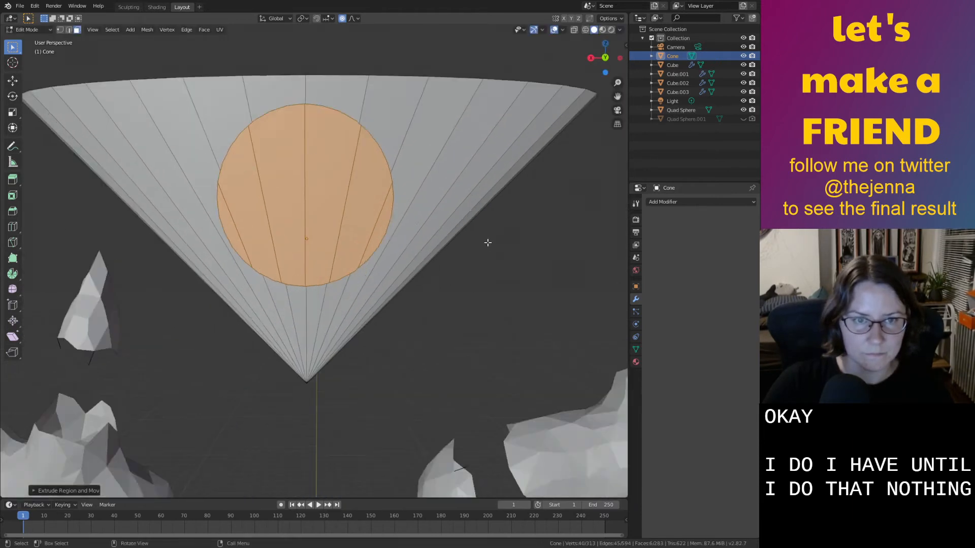
pyautogui.scroll(-3, 486, 242)
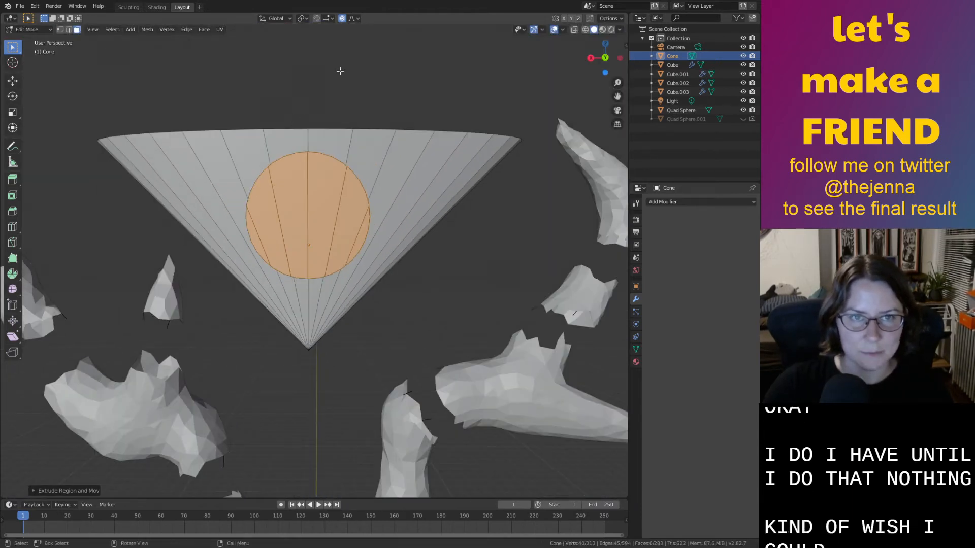
pyautogui.moveTo(487, 245); pyautogui.dragTo(532, 262, button='middle')
pyautogui.press('s')
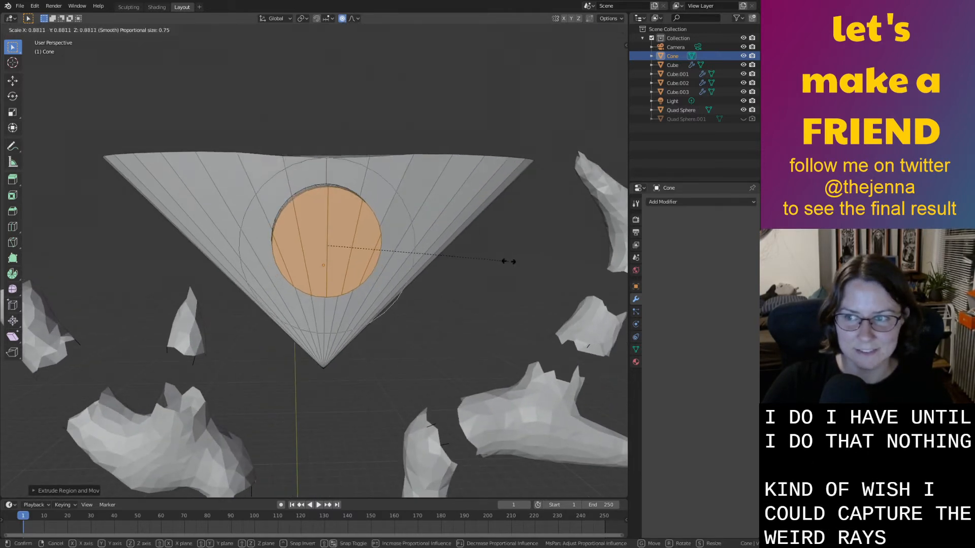
pyautogui.scroll(-1, 461, 262)
pyautogui.scroll(15, 461, 262)
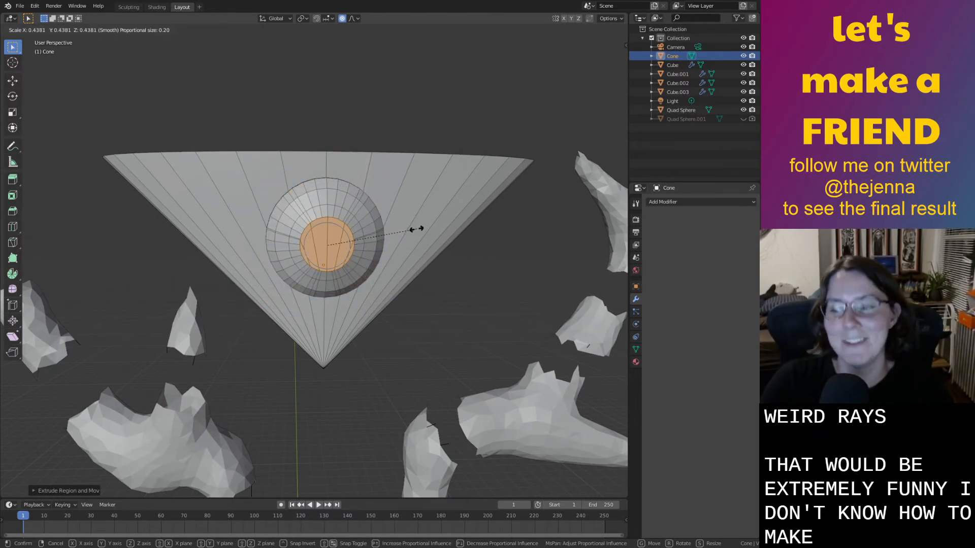
pyautogui.scroll(1, 415, 229)
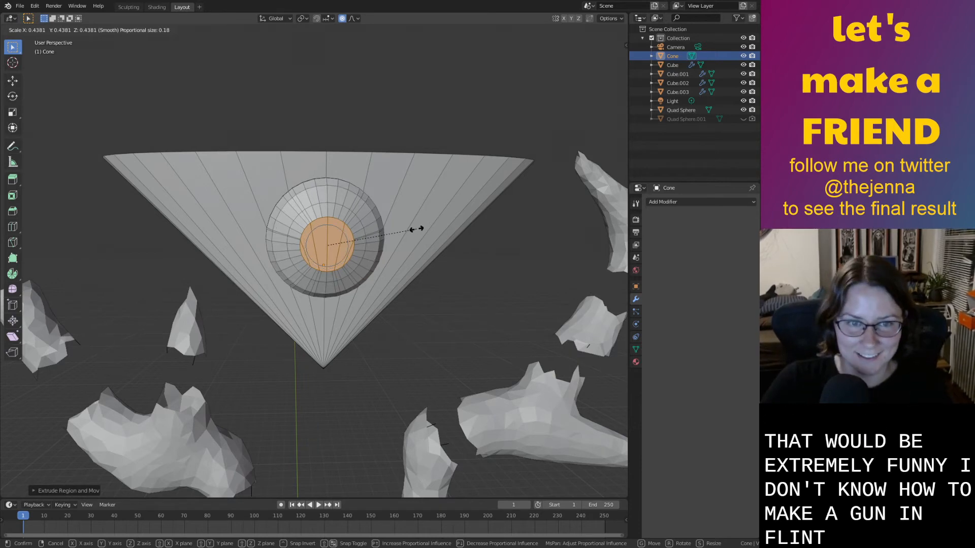
pyautogui.click(401, 233)
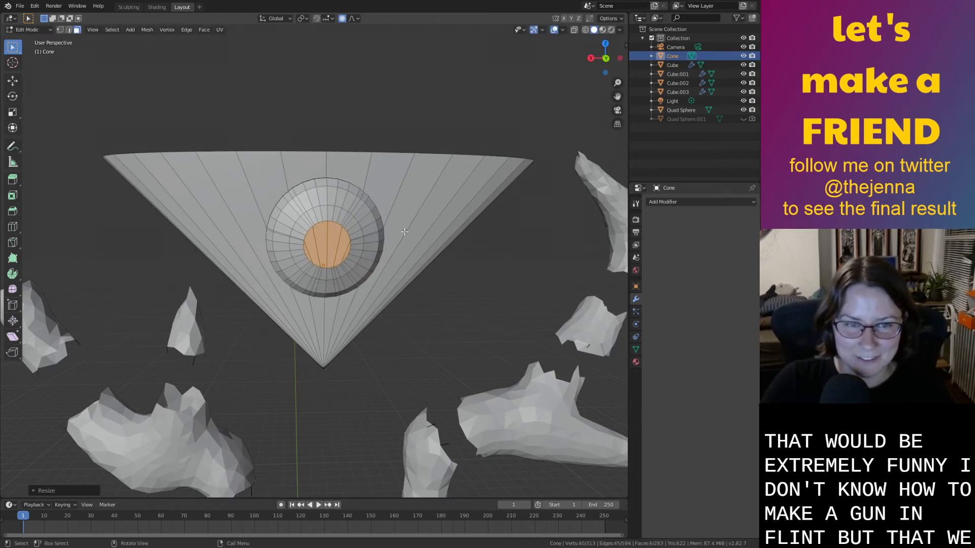
# Check the domed circle on the cone from the side and switch to the Shading workspace with the cone in Edit Mode.
pyautogui.moveTo(401, 234); pyautogui.dragTo(532, 295, button='middle')
pyautogui.press('Tab')
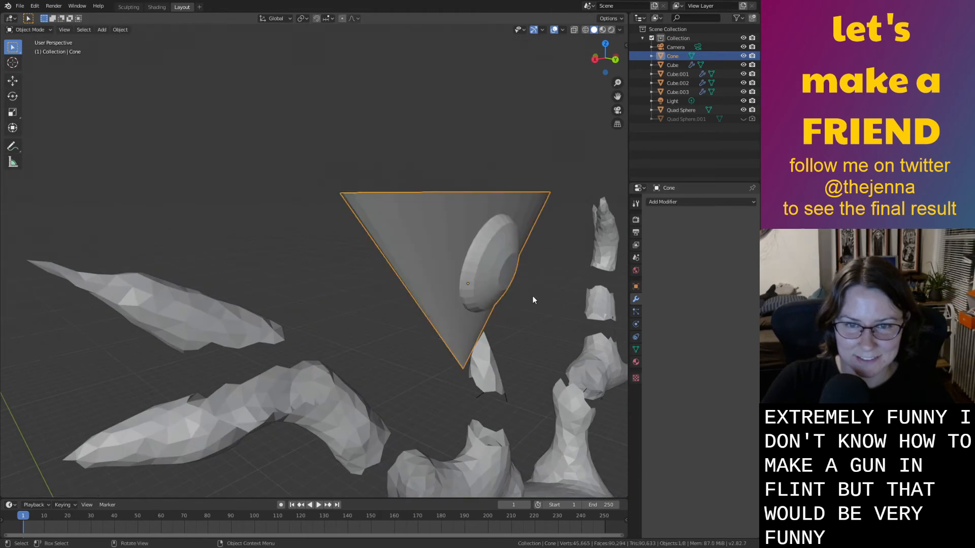
pyautogui.press('KP_Decimal')
pyautogui.press('Tab')
pyautogui.scroll(6, 351, 236)
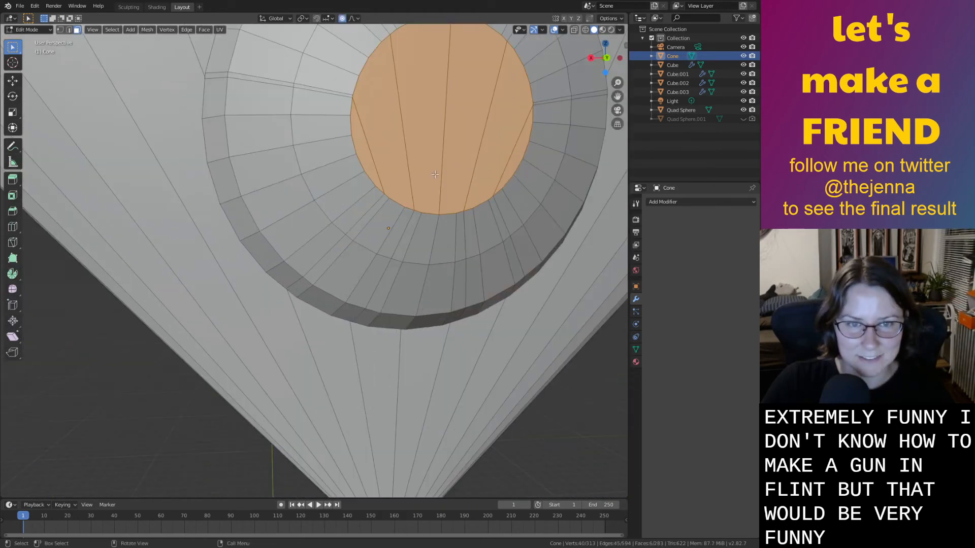
pyautogui.scroll(-3, 435, 174)
pyautogui.click(152, 7)
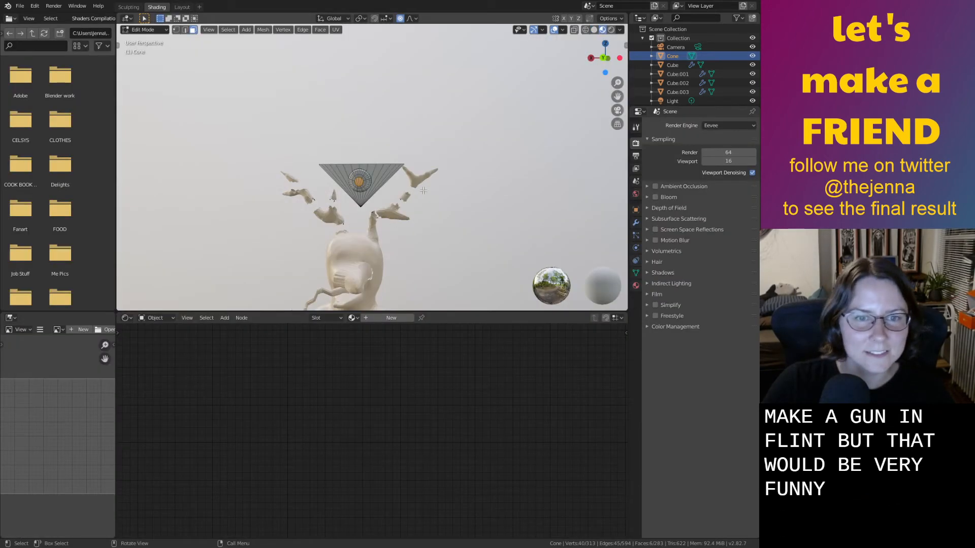
pyautogui.scroll(9, 424, 190)
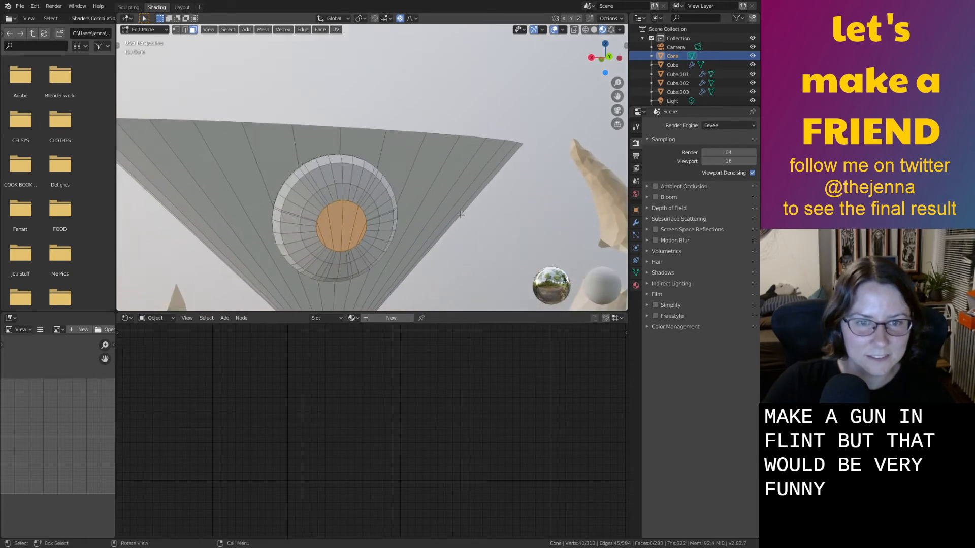
# Create a new material named pupil on the cone and replace it with the existing ribs material.
pyautogui.click(391, 317)
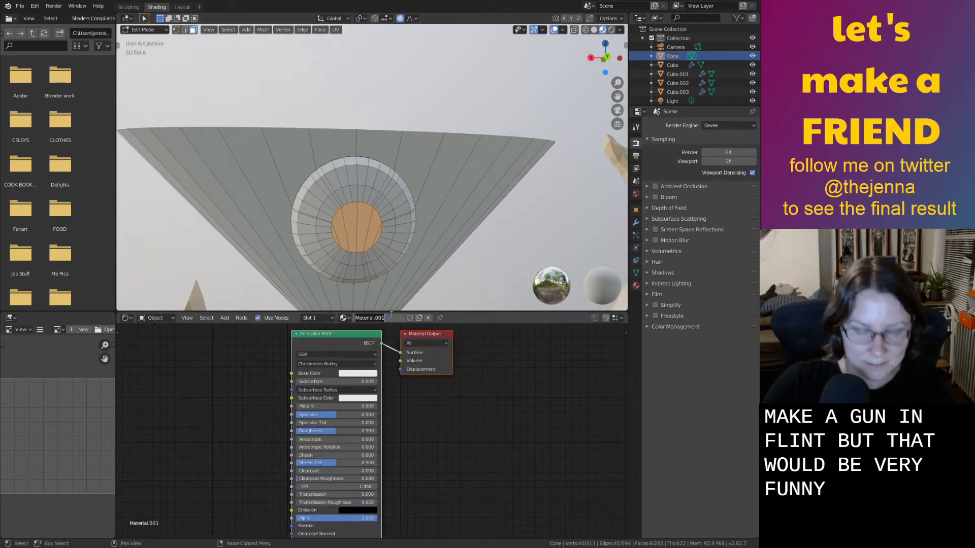
pyautogui.write('pupil')
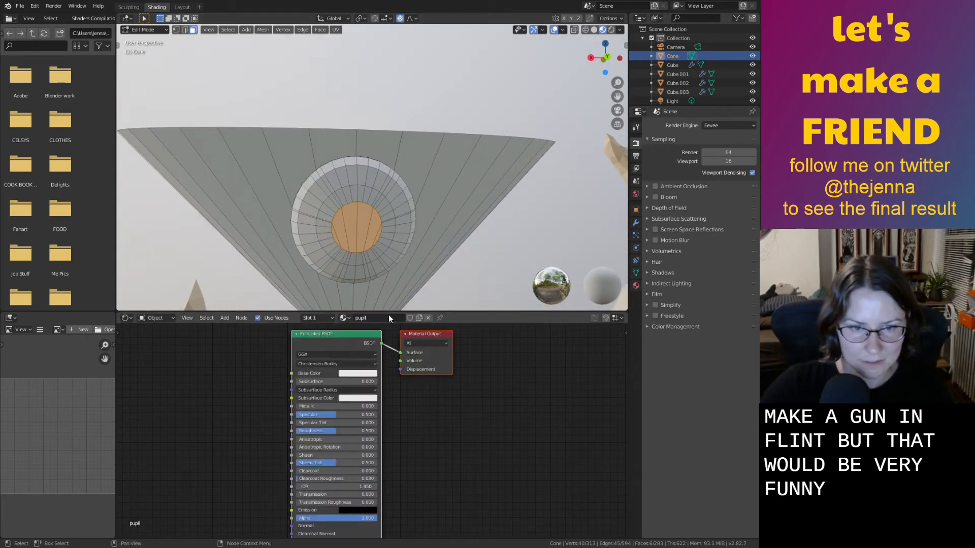
pyautogui.click(344, 318)
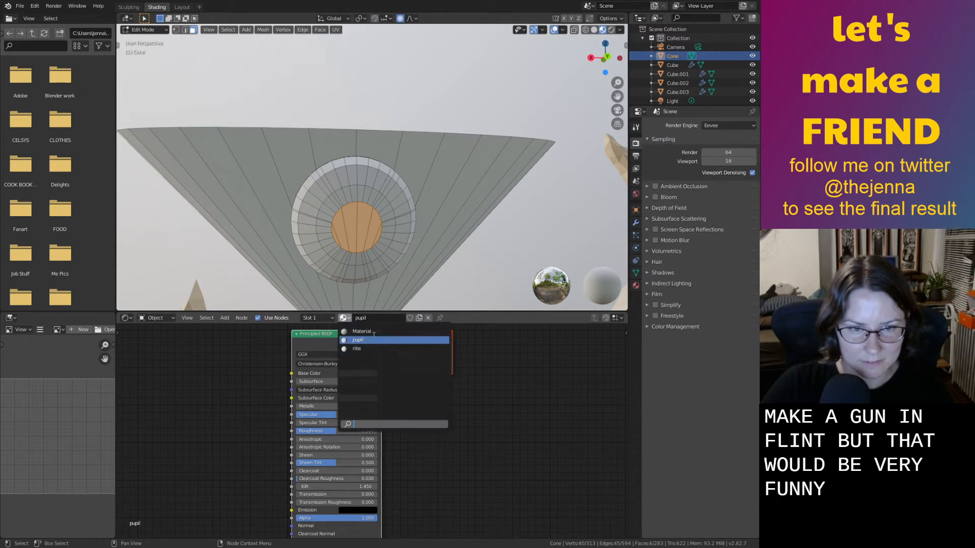
pyautogui.click(358, 348)
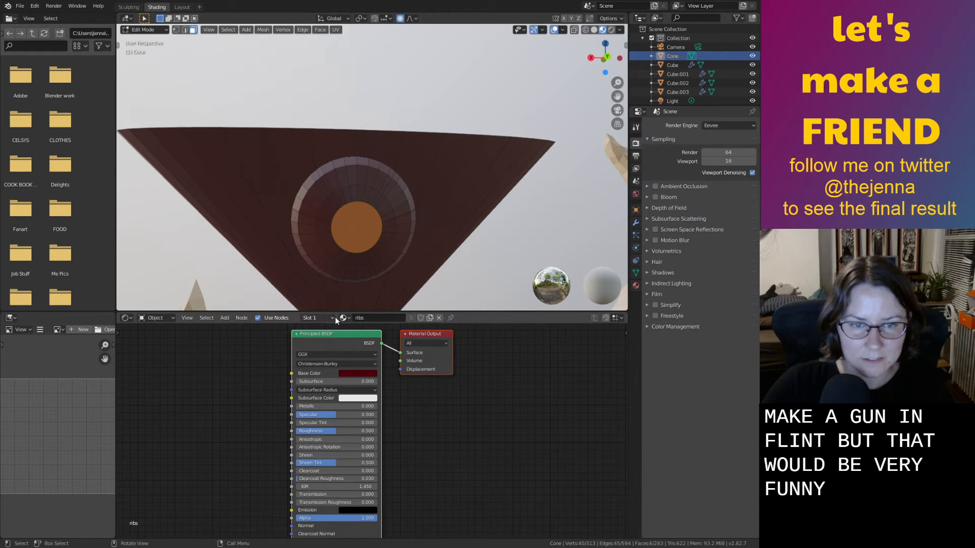
# Set the cone's first slot to the existing material named Material and add a second material slot.
pyautogui.click(351, 318)
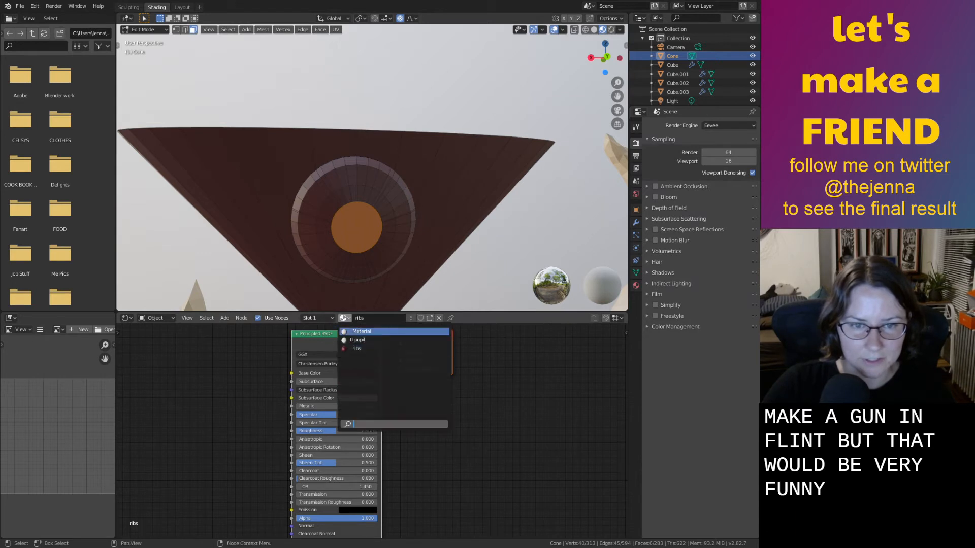
pyautogui.click(355, 331)
pyautogui.click(320, 318)
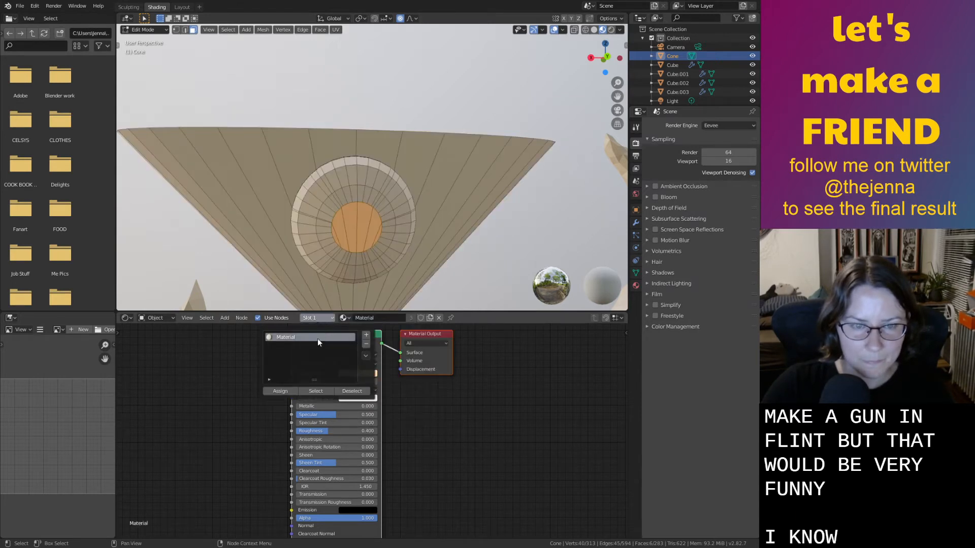
pyautogui.click(366, 335)
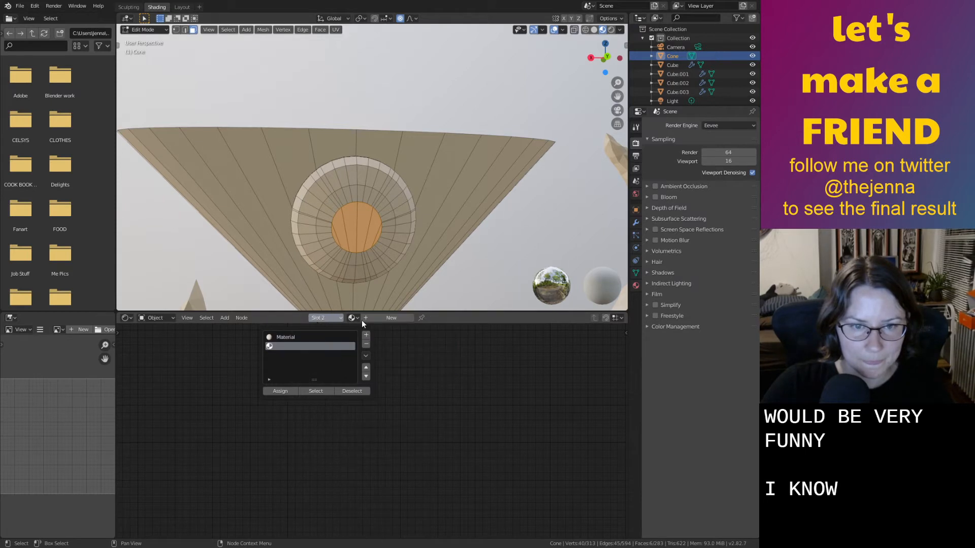
pyautogui.click(356, 320)
pyautogui.click(331, 320)
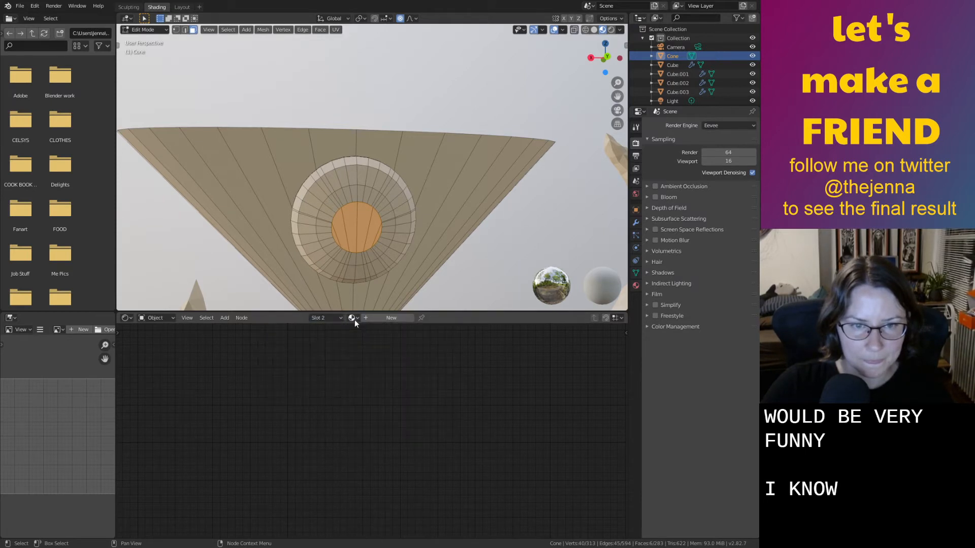
# Put the ribs material in the second slot and assign it to the selected front faces of the dome.
pyautogui.click(354, 319)
pyautogui.click(366, 348)
pyautogui.click(327, 318)
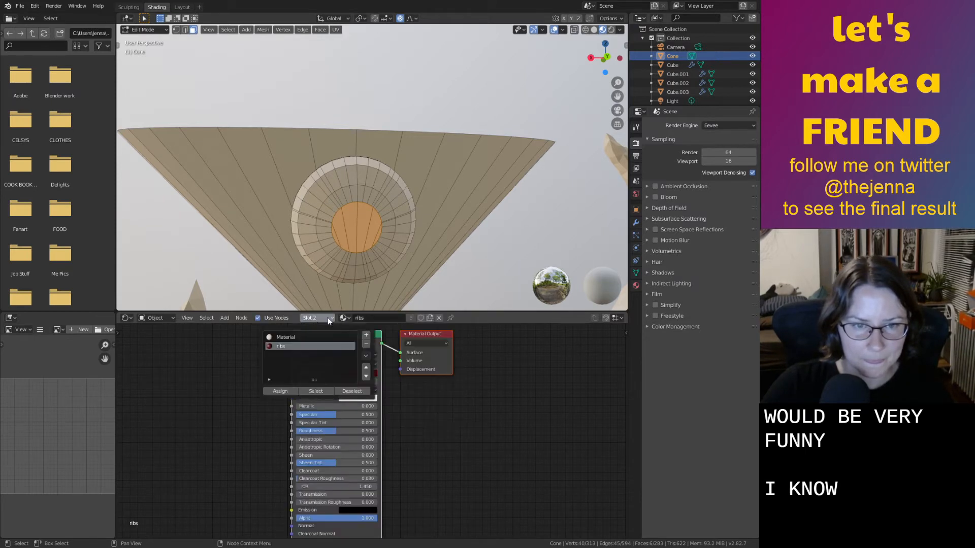
pyautogui.click(279, 390)
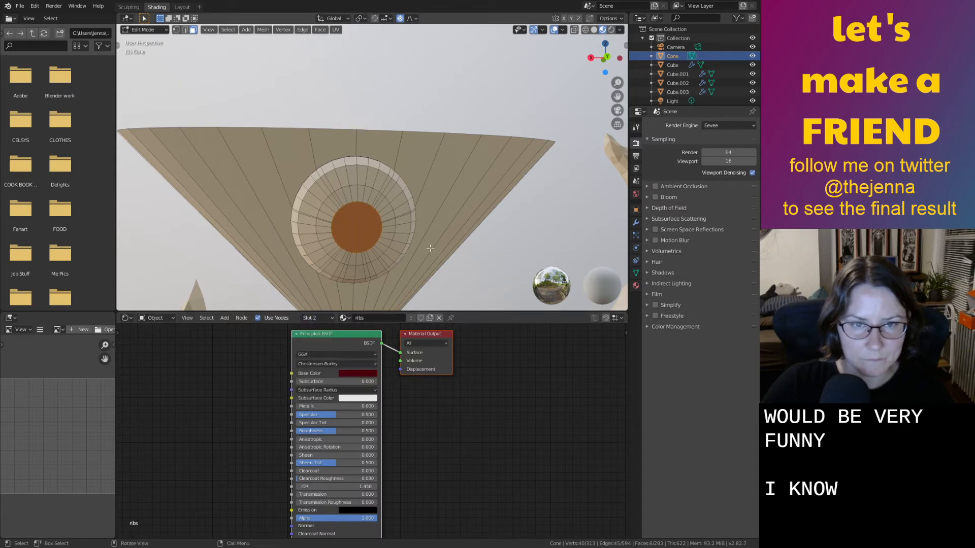
pyautogui.press('Tab')
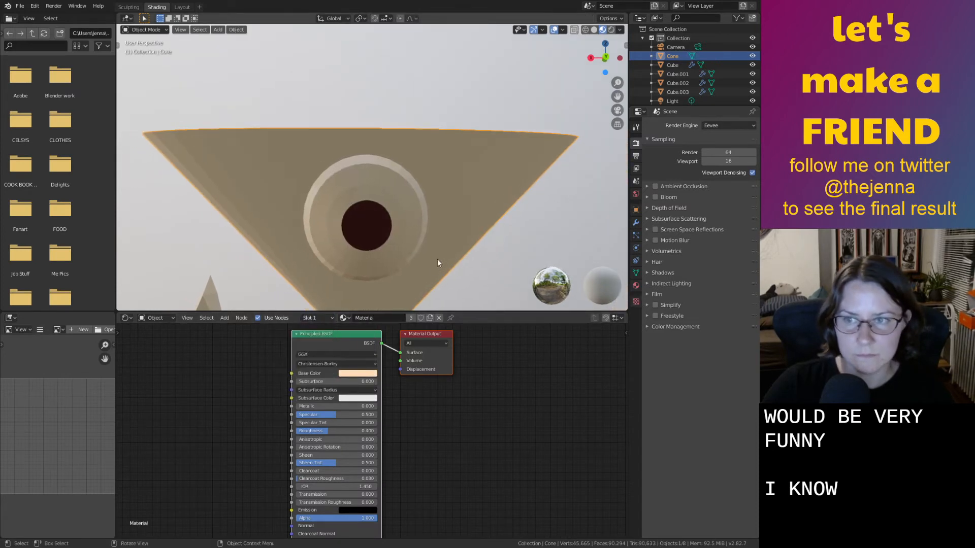
pyautogui.scroll(-2, 437, 263)
# Assign the ribs material to the cone's body faces all around, leaving out the domed circle, and save the file.
pyautogui.press('Tab')
pyautogui.moveTo(230, 146); pyautogui.dragTo(191, 129, button='middle')
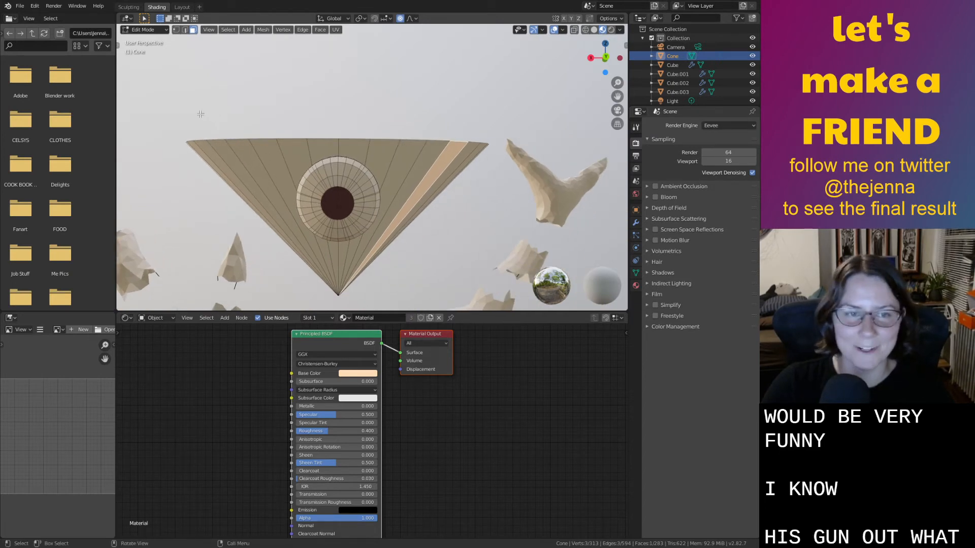
pyautogui.moveTo(189, 114); pyautogui.dragTo(470, 156)
pyautogui.keyDown('shift'); pyautogui.moveTo(380, 244); pyautogui.dragTo(246, 206, button='middle'); pyautogui.keyUp('shift')
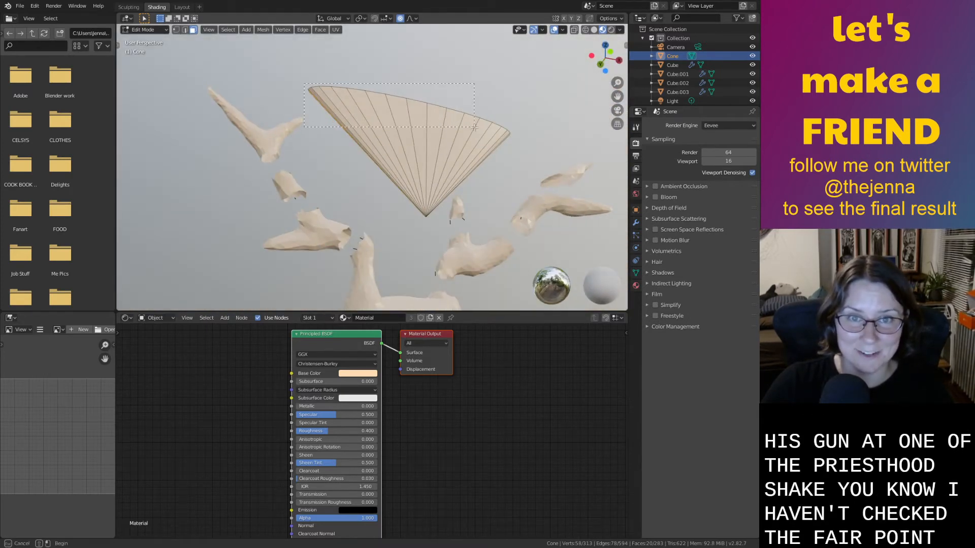
pyautogui.moveTo(474, 128); pyautogui.dragTo(526, 116)
pyautogui.moveTo(508, 127); pyautogui.dragTo(382, 233, button='middle')
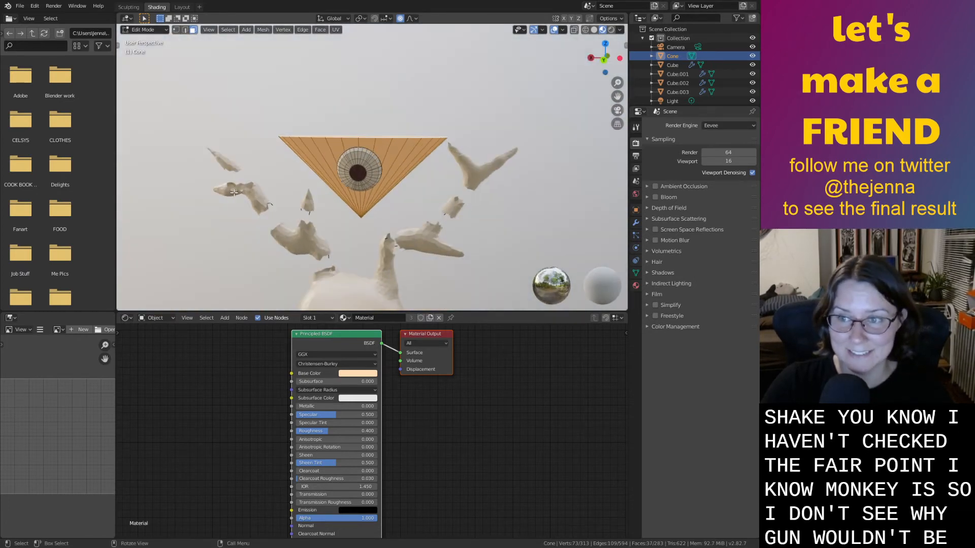
pyautogui.click(329, 318)
pyautogui.click(310, 345)
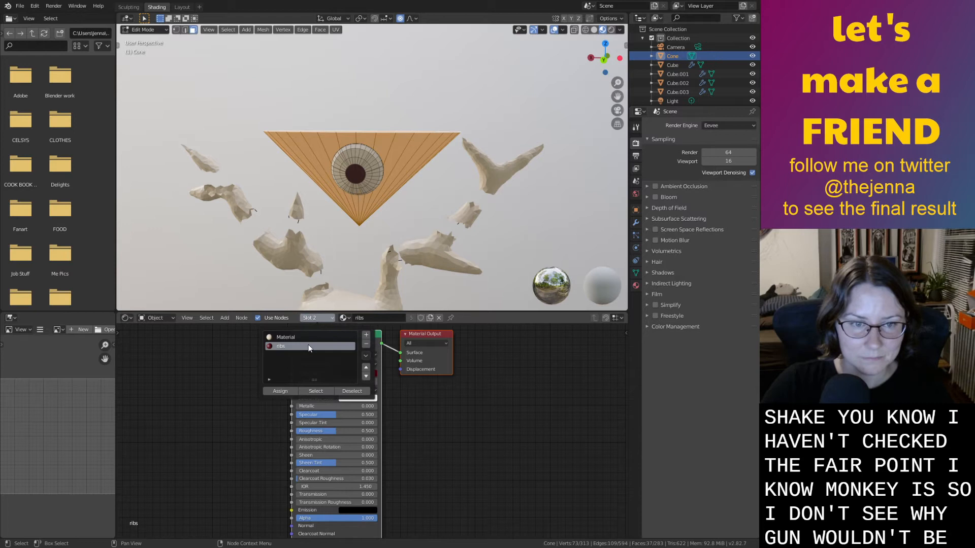
pyautogui.click(283, 391)
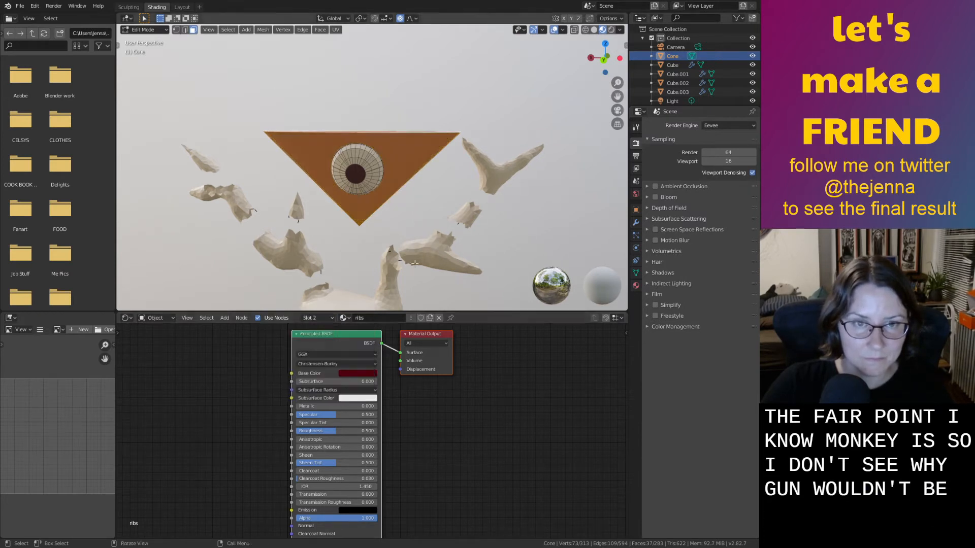
pyautogui.click(424, 199)
pyautogui.scroll(2, 422, 198)
pyautogui.moveTo(422, 198); pyautogui.dragTo(484, 188, button='middle')
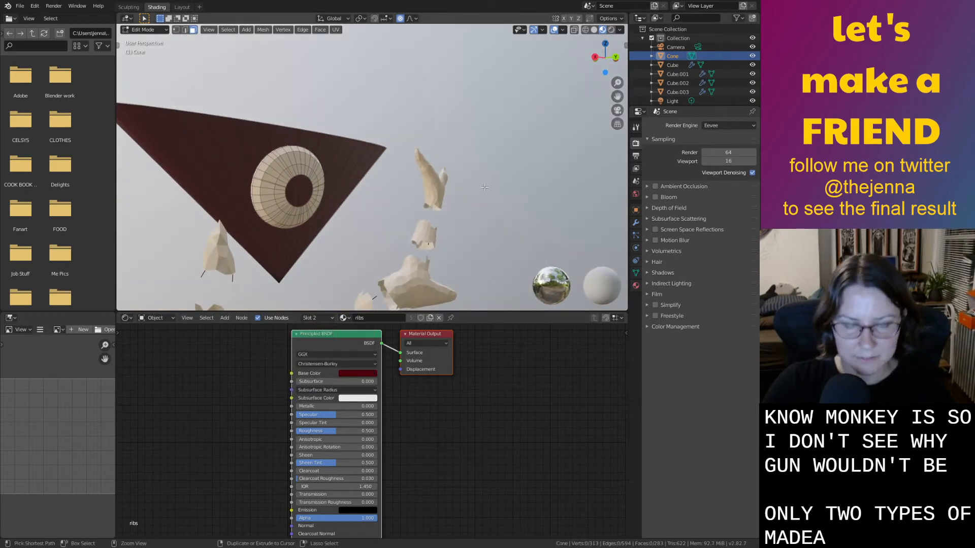
pyautogui.hotkey('ctrl', 's')
# Return to Object Mode and examine the coloured eye symbol between the antlers.
pyautogui.click(345, 318)
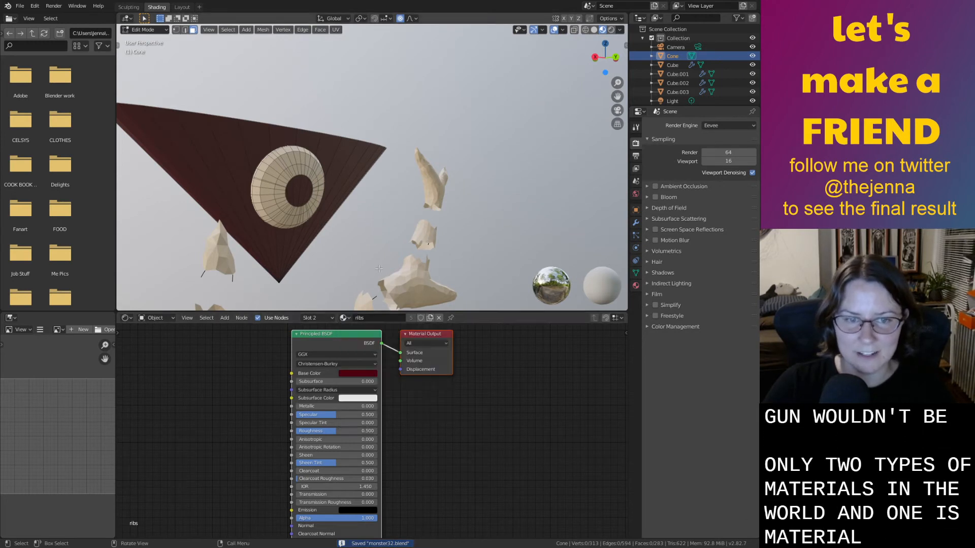
pyautogui.press('Tab')
pyautogui.scroll(-6, 349, 251)
pyautogui.moveTo(415, 280); pyautogui.dragTo(443, 257, button='middle')
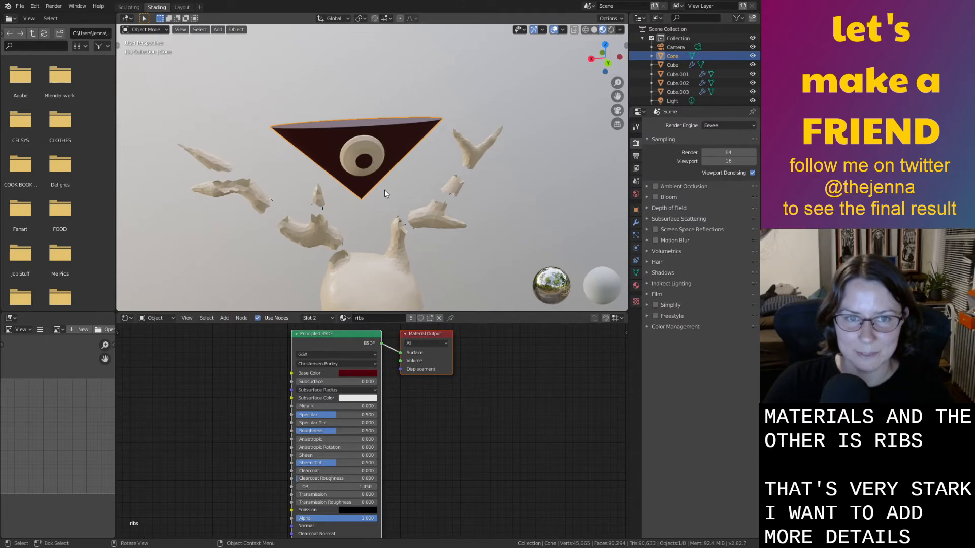
pyautogui.scroll(-5, 384, 189)
pyautogui.moveTo(450, 249); pyautogui.dragTo(435, 227, button='middle')
# Switch to the Layout workspace, set the viewport to Material Preview and review the whole monster with nothing selected.
pyautogui.click(182, 8)
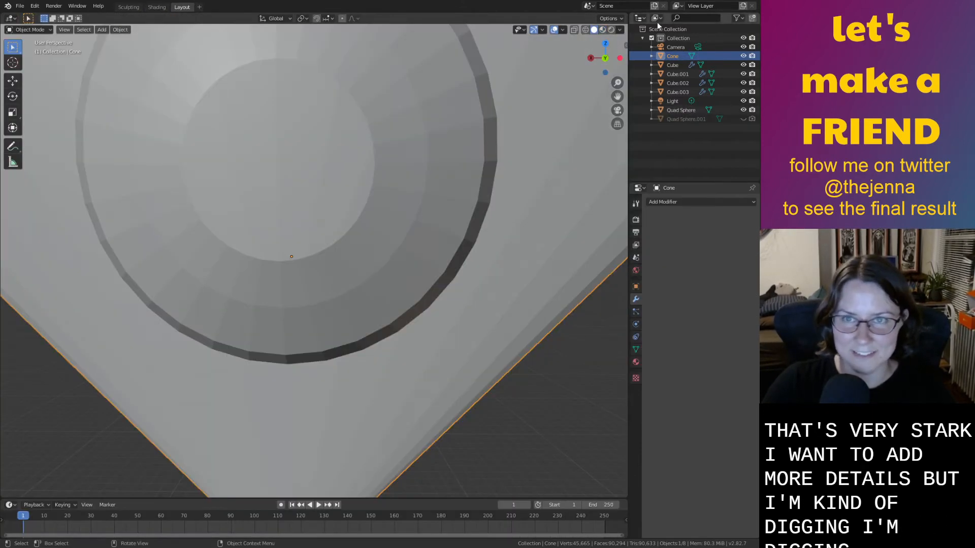
pyautogui.click(602, 30)
pyautogui.scroll(-10, 541, 232)
pyautogui.scroll(2, 505, 208)
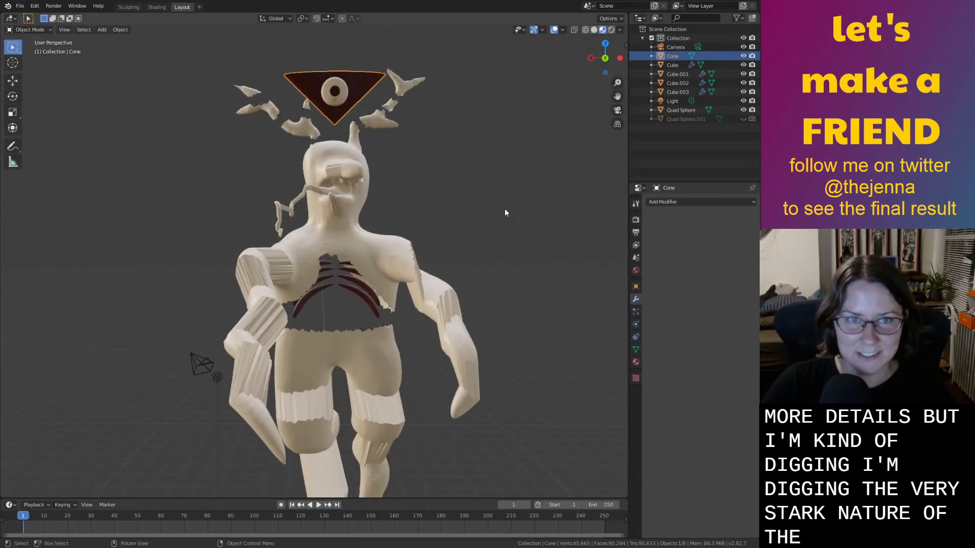
pyautogui.click(505, 208)
pyautogui.moveTo(505, 208)
pyautogui.mouseDown(button='middle')
pyautogui.moveTo(485, 235)
pyautogui.moveTo(495, 236)
pyautogui.moveTo(505, 188)
pyautogui.moveTo(502, 205)
pyautogui.moveTo(476, 210)
pyautogui.moveTo(535, 217)
pyautogui.moveTo(494, 213)
pyautogui.moveTo(493, 203)
pyautogui.mouseUp(button='middle')
pyautogui.scroll(-5, 505, 192)
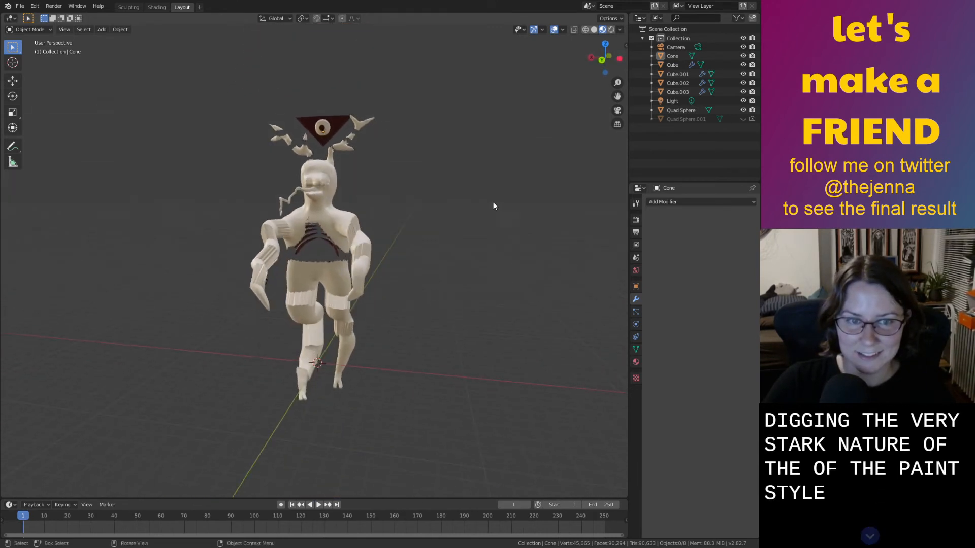
# Select the cone, enter Edit Mode and return to the Shading workspace with the eye in close view.
pyautogui.scroll(5, 492, 206)
pyautogui.keyDown('shift'); pyautogui.moveTo(450, 101); pyautogui.dragTo(434, 337, button='middle'); pyautogui.keyUp('shift')
pyautogui.scroll(5, 360, 206)
pyautogui.click(354, 208)
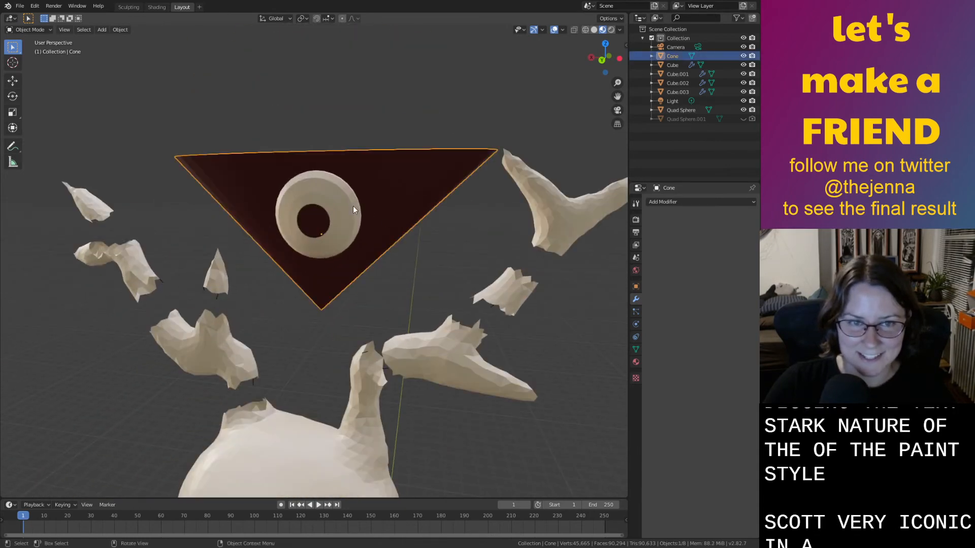
pyautogui.moveTo(353, 209); pyautogui.dragTo(376, 260, button='middle')
pyautogui.press('Tab')
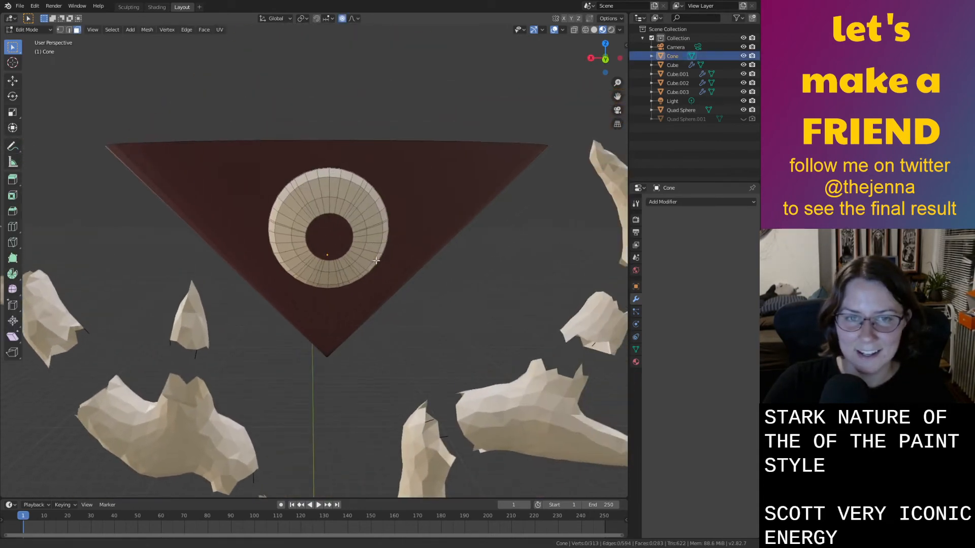
pyautogui.click(157, 7)
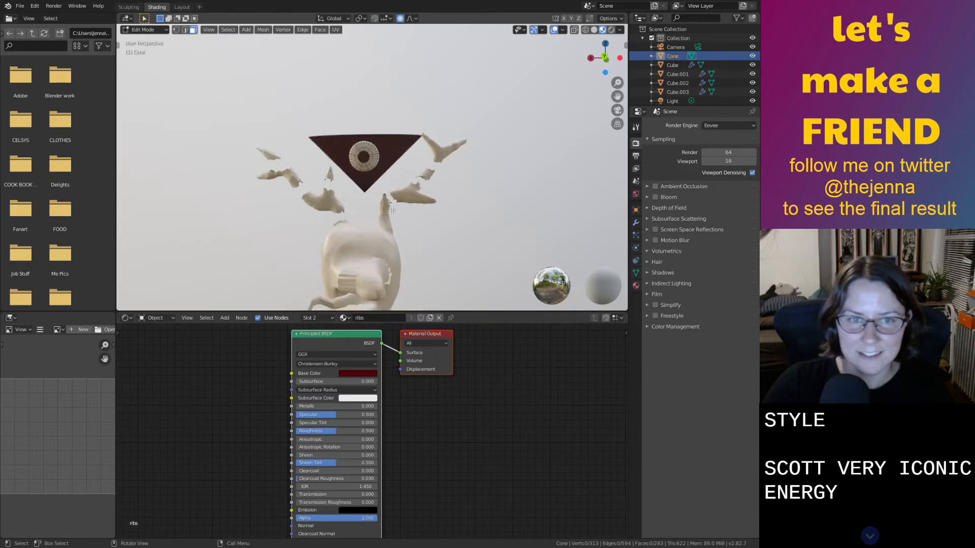
pyautogui.scroll(5, 349, 165)
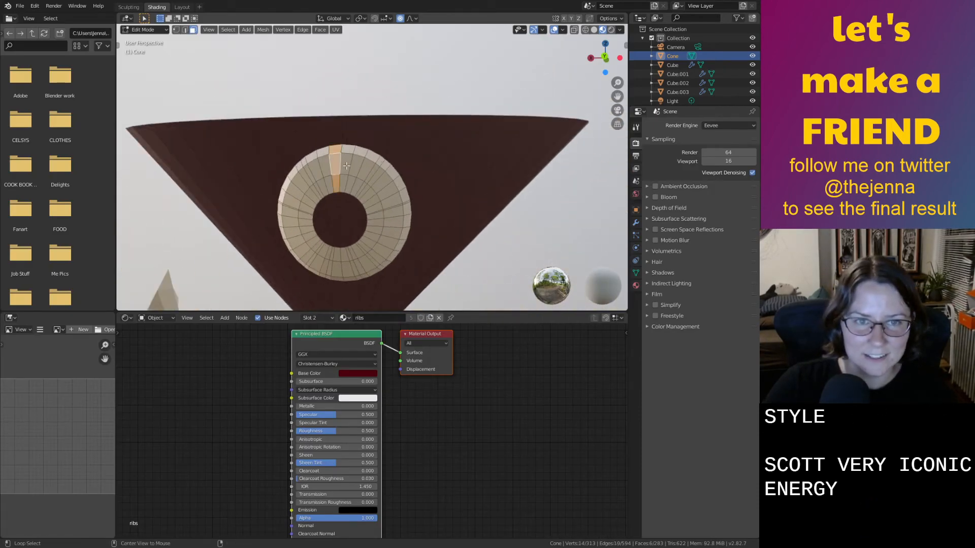
# Select all the concentric face rings of the raised circle on the cone's front, leaving out the dark centre.
pyautogui.keyDown('alt'); pyautogui.click(351, 171); pyautogui.keyUp('alt')
pyautogui.keyDown('alt'); pyautogui.keyDown('shift'); pyautogui.click(354, 155); pyautogui.keyUp('shift'); pyautogui.keyUp('alt')
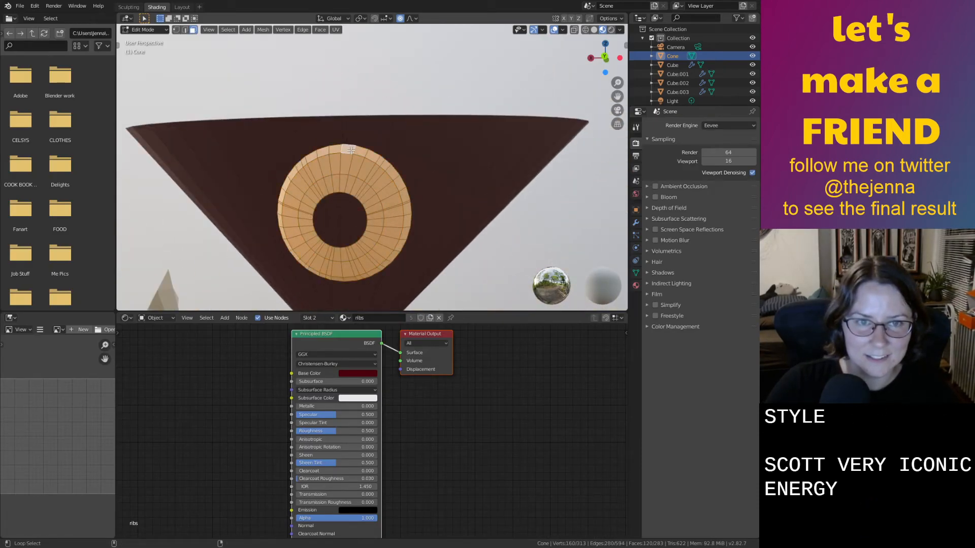
pyautogui.moveTo(369, 191)
pyautogui.mouseDown(button='middle')
pyautogui.moveTo(376, 198)
pyautogui.moveTo(361, 192)
pyautogui.mouseUp(button='middle')
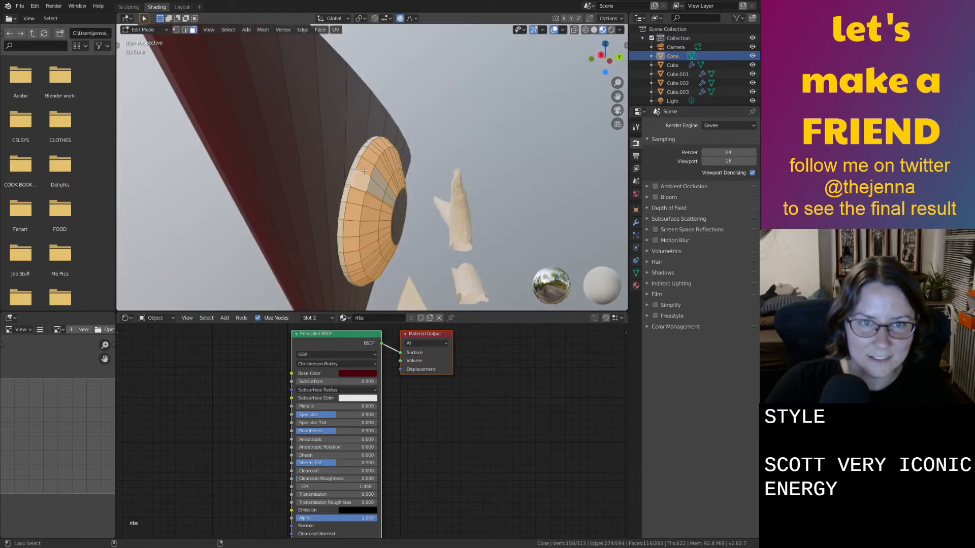
pyautogui.keyDown('alt'); pyautogui.keyDown('shift'); pyautogui.click(389, 198); pyautogui.keyUp('shift'); pyautogui.keyUp('alt')
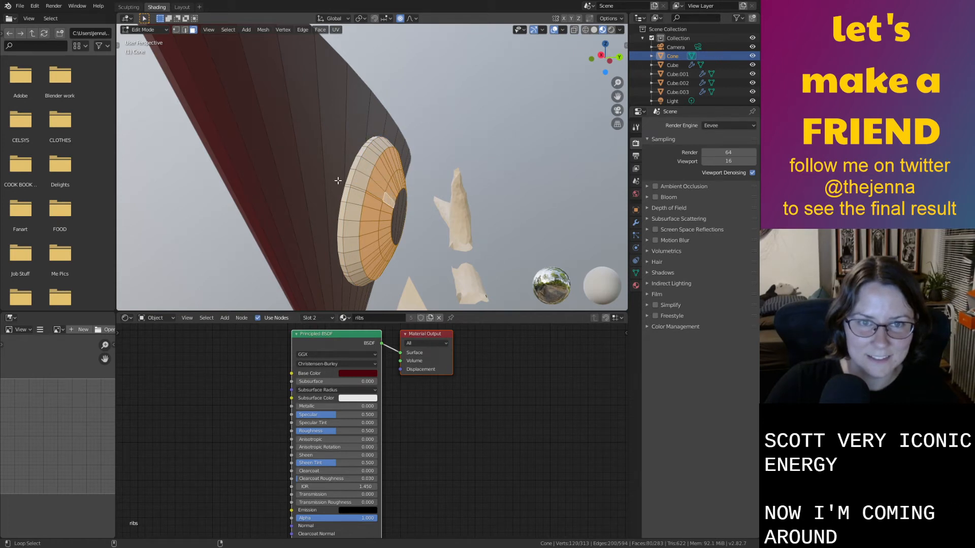
pyautogui.keyDown('alt'); pyautogui.keyDown('shift'); pyautogui.click(355, 181); pyautogui.keyUp('shift'); pyautogui.keyUp('alt')
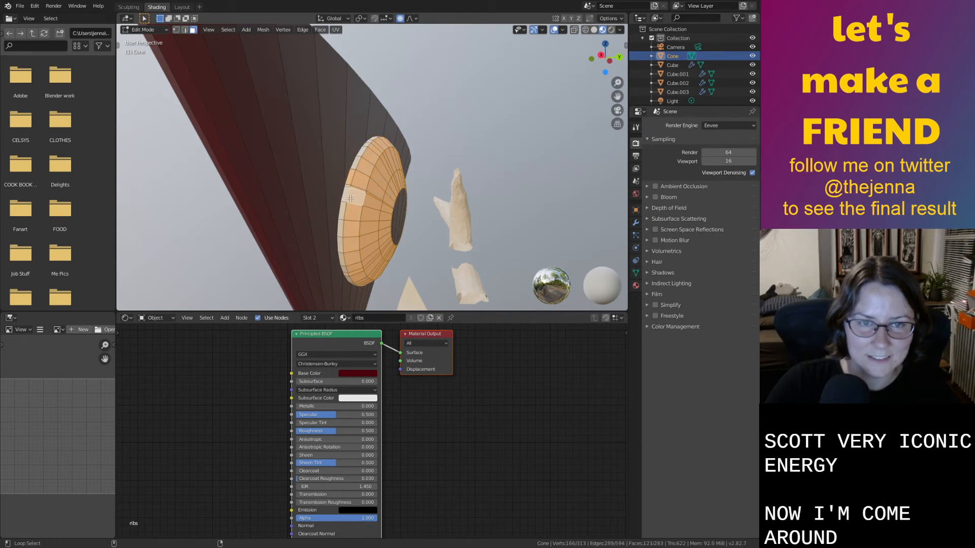
pyautogui.keyDown('alt'); pyautogui.keyDown('shift'); pyautogui.click(342, 200); pyautogui.keyUp('shift'); pyautogui.keyUp('alt')
pyautogui.moveTo(343, 200); pyautogui.dragTo(304, 203, button='middle')
# Add a third material slot to the cone and use the pupil material in it for the selected ring faces.
pyautogui.click(343, 318)
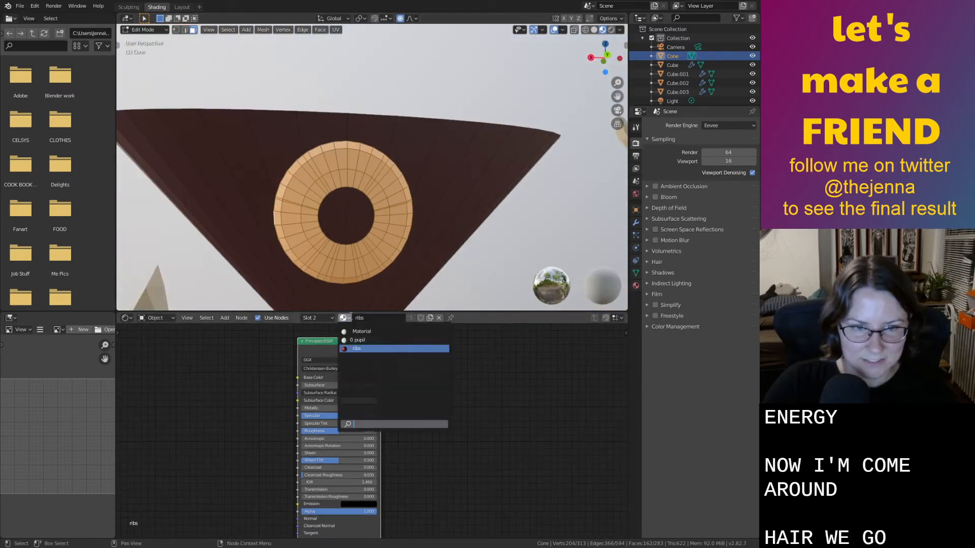
pyautogui.click(370, 341)
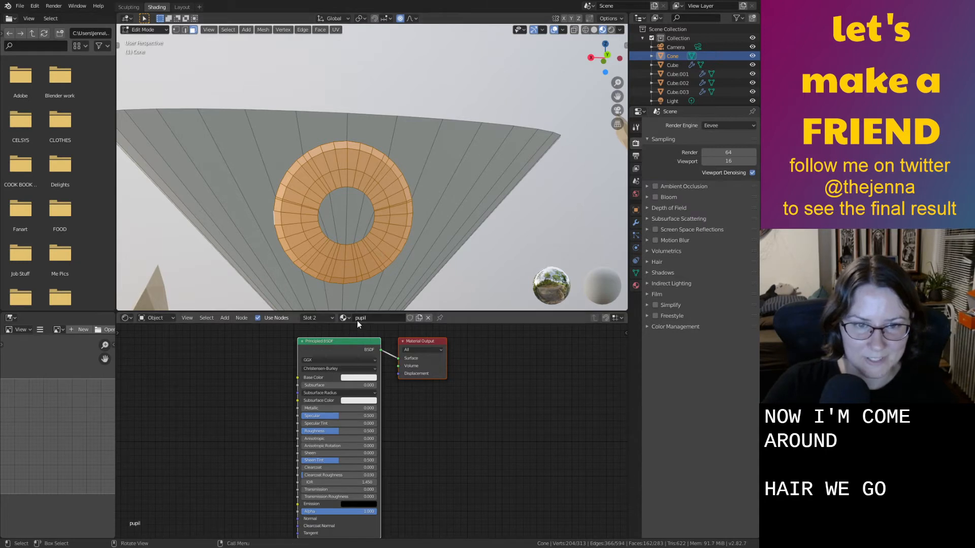
pyautogui.click(325, 318)
pyautogui.click(366, 335)
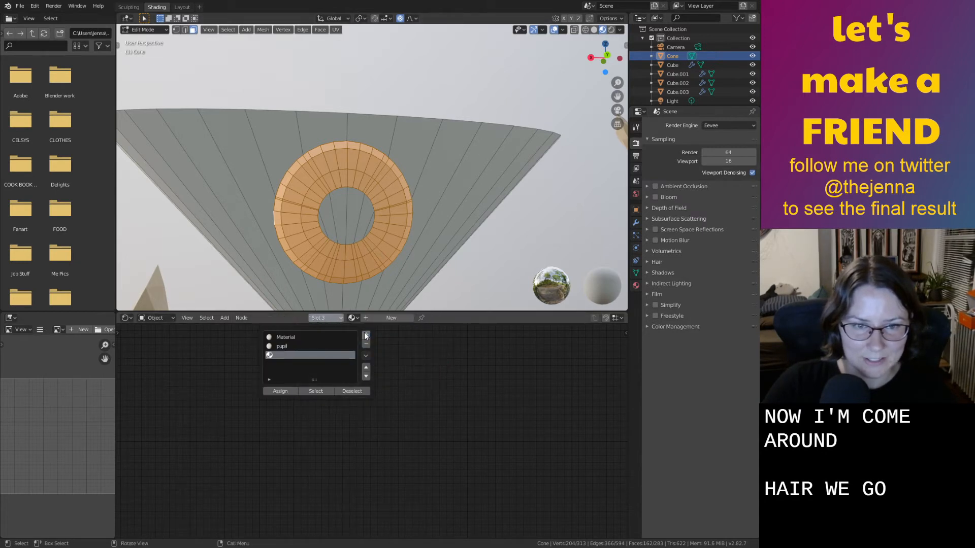
pyautogui.click(353, 318)
pyautogui.click(353, 318)
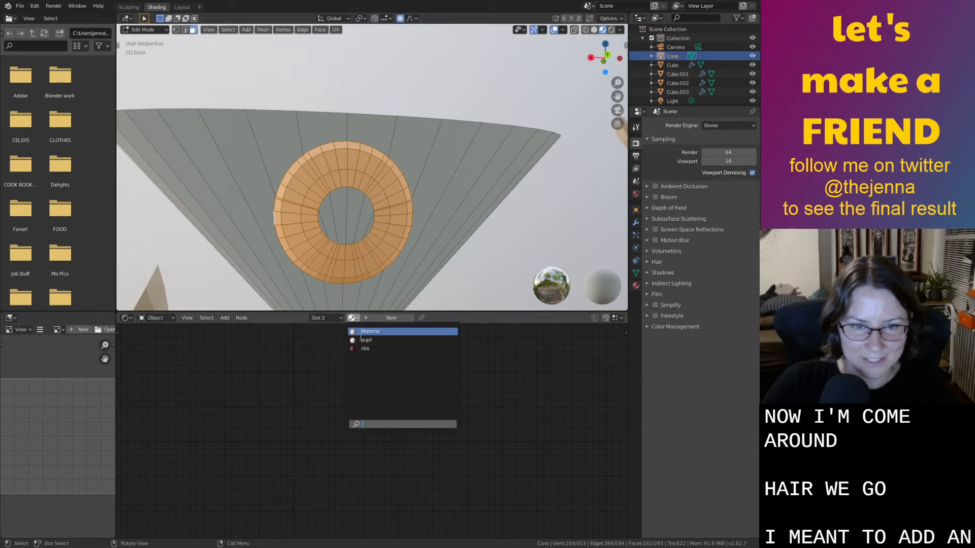
pyautogui.click(363, 339)
# Set the cone's second material slot back to the ribs material.
pyautogui.click(326, 318)
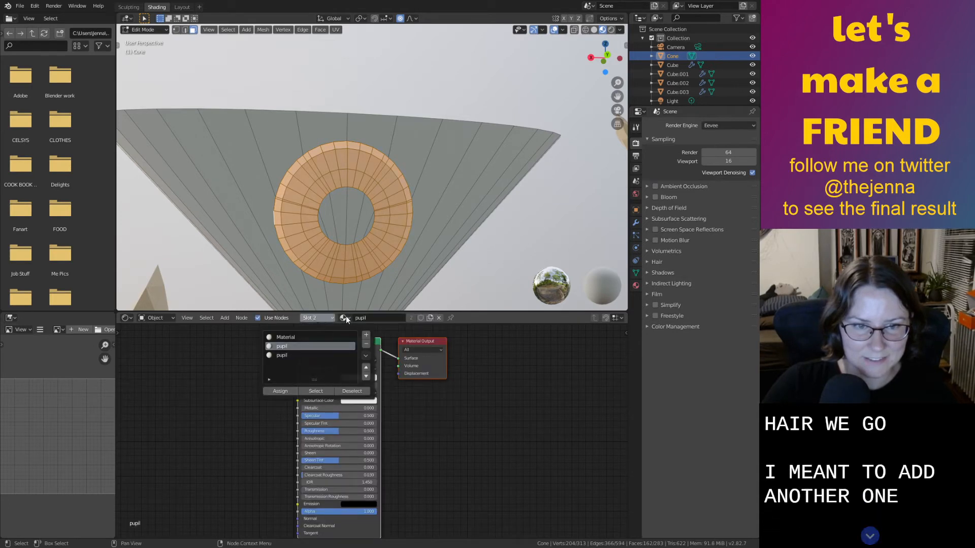
pyautogui.click(326, 318)
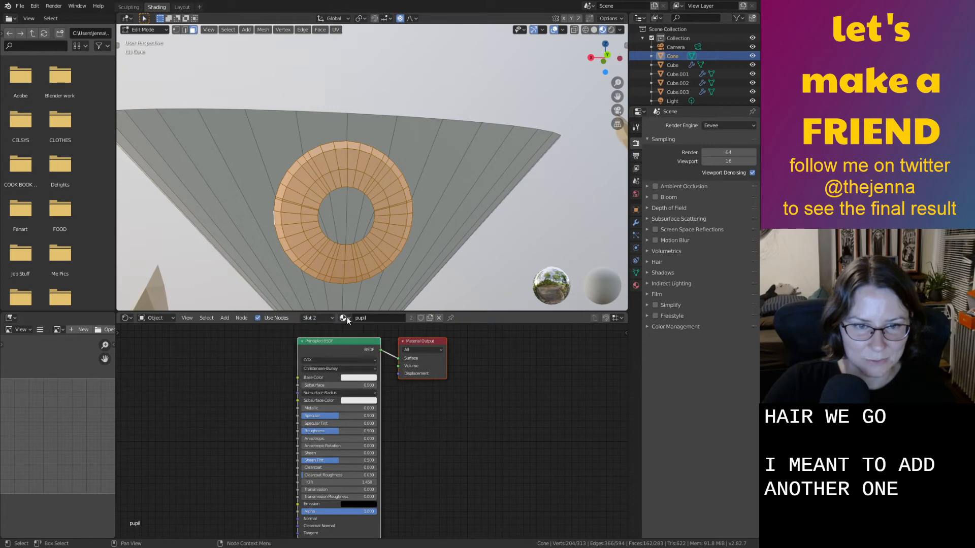
pyautogui.click(344, 318)
pyautogui.click(350, 346)
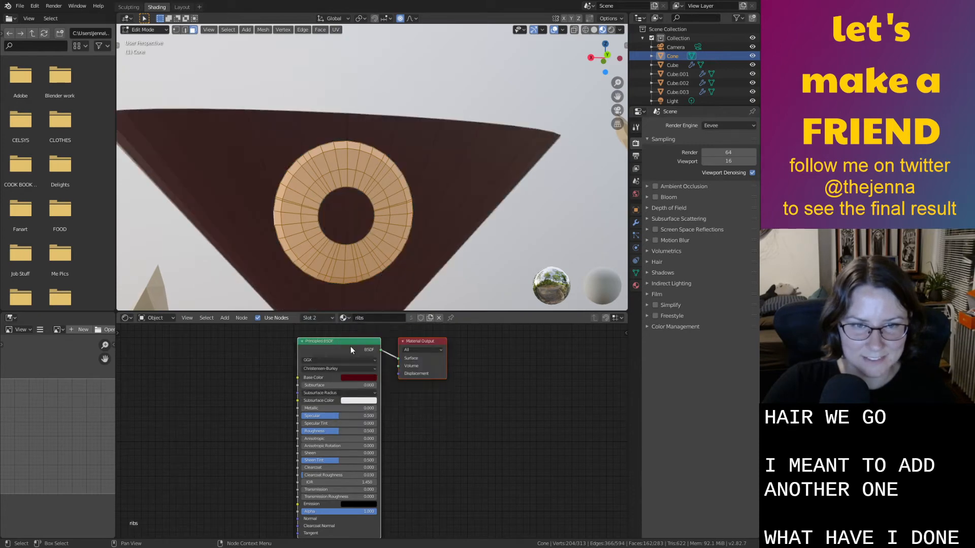
# Clear the face selection, try the pupil material in the second slot and return that slot to ribs.
pyautogui.hotkey('alt', 'a')
pyautogui.moveTo(482, 270)
pyautogui.mouseDown(button='middle')
pyautogui.moveTo(531, 287)
pyautogui.moveTo(464, 267)
pyautogui.mouseUp(button='middle')
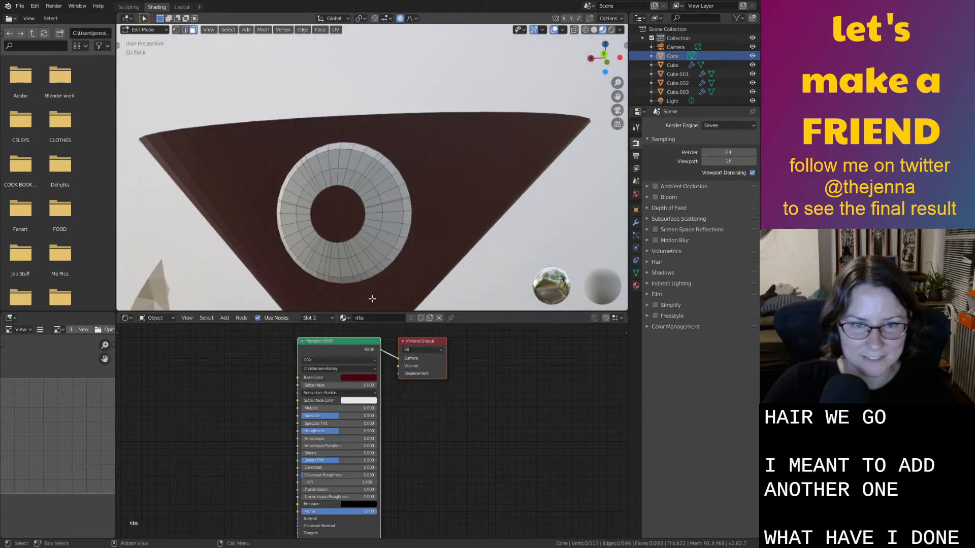
pyautogui.click(345, 319)
pyautogui.click(354, 340)
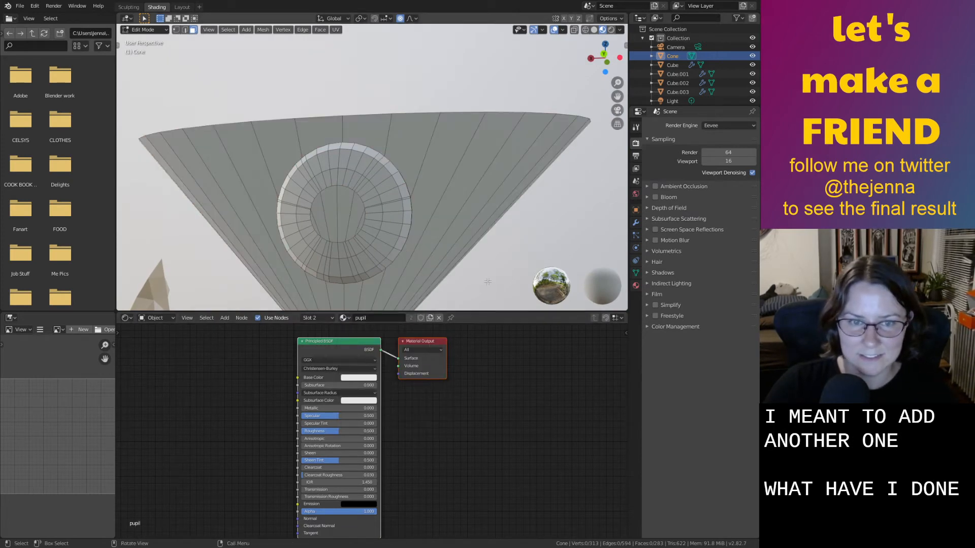
pyautogui.click(343, 318)
pyautogui.click(331, 327)
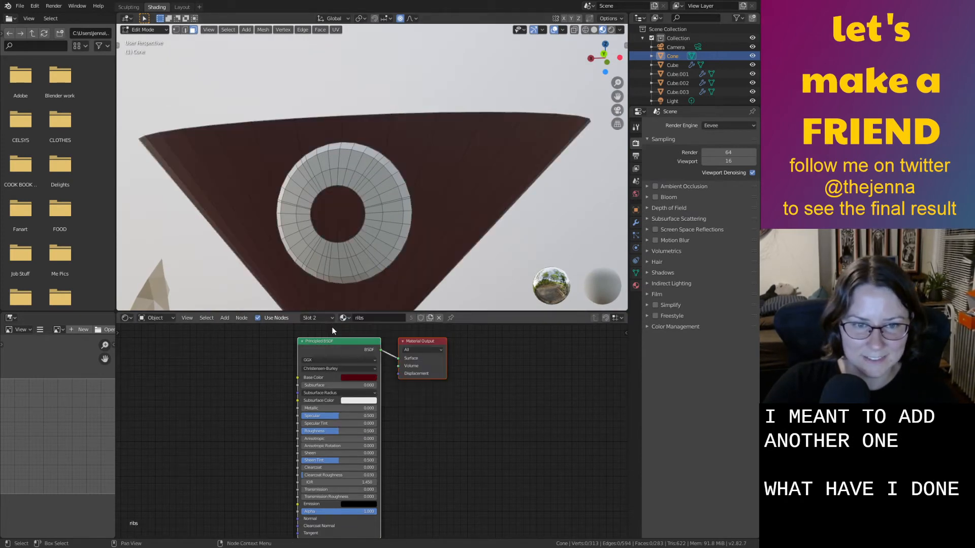
pyautogui.click(316, 318)
pyautogui.click(280, 391)
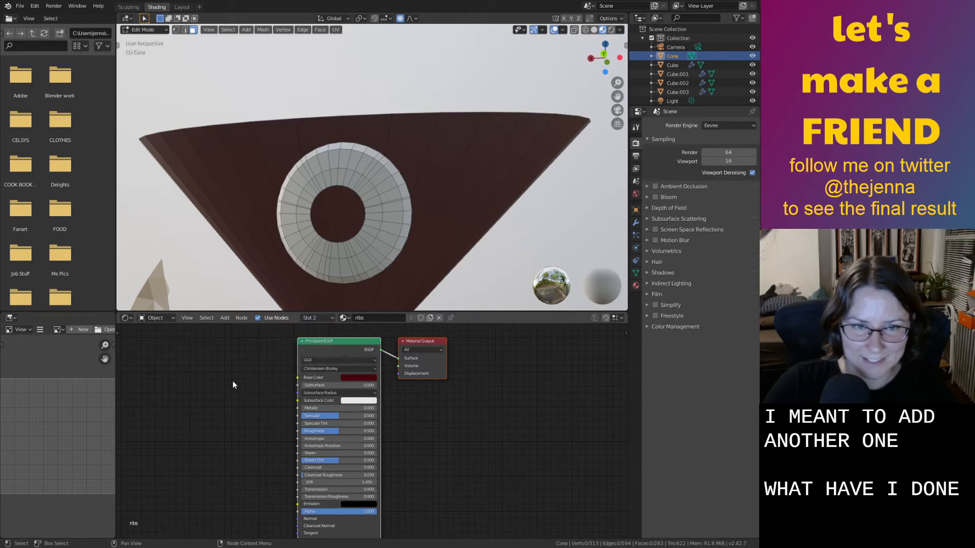
# Try the pupil material in the second slot with one cone side face selected, and undo the change.
pyautogui.press('Tab')
pyautogui.click(438, 100)
pyautogui.moveTo(431, 121); pyautogui.dragTo(446, 123, button='middle')
pyautogui.click(356, 208)
pyautogui.press('Tab')
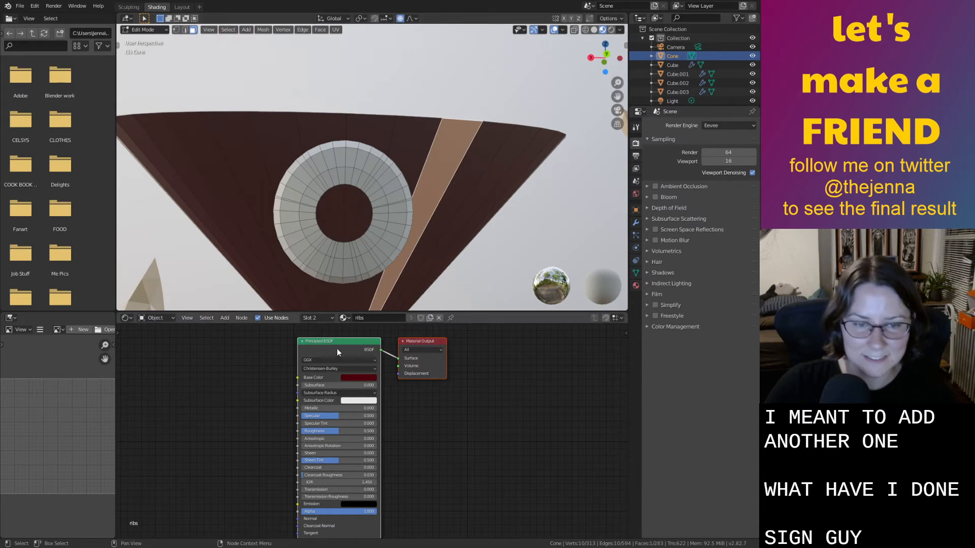
pyautogui.click(344, 318)
pyautogui.click(349, 381)
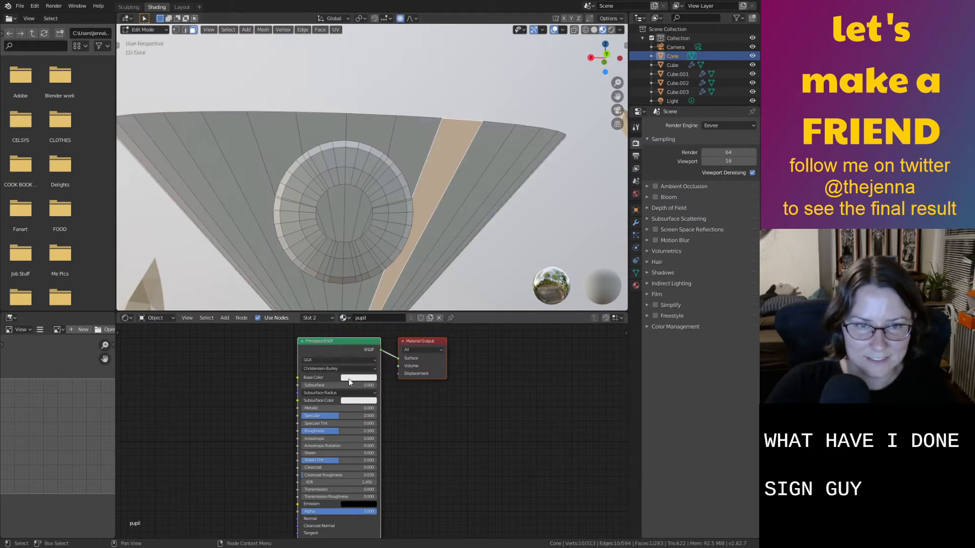
pyautogui.hotkey('ctrl', 'z')
pyautogui.hotkey('ctrl', 'z')
pyautogui.hotkey('ctrl', 'z')
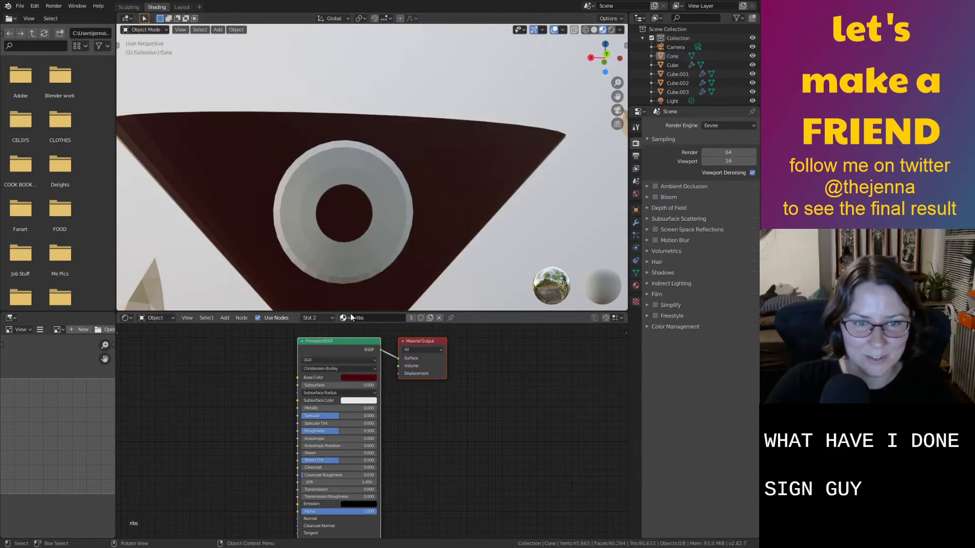
# Make the third slot's pupil material active, set its base colour to bright teal and review the whole monster.
pyautogui.click(333, 317)
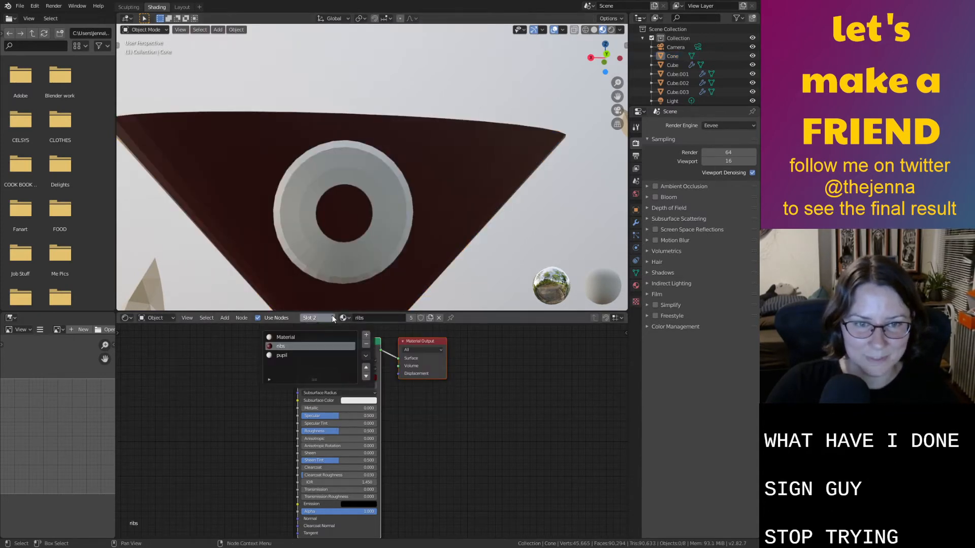
pyautogui.click(285, 355)
pyautogui.click(360, 377)
pyautogui.click(380, 328)
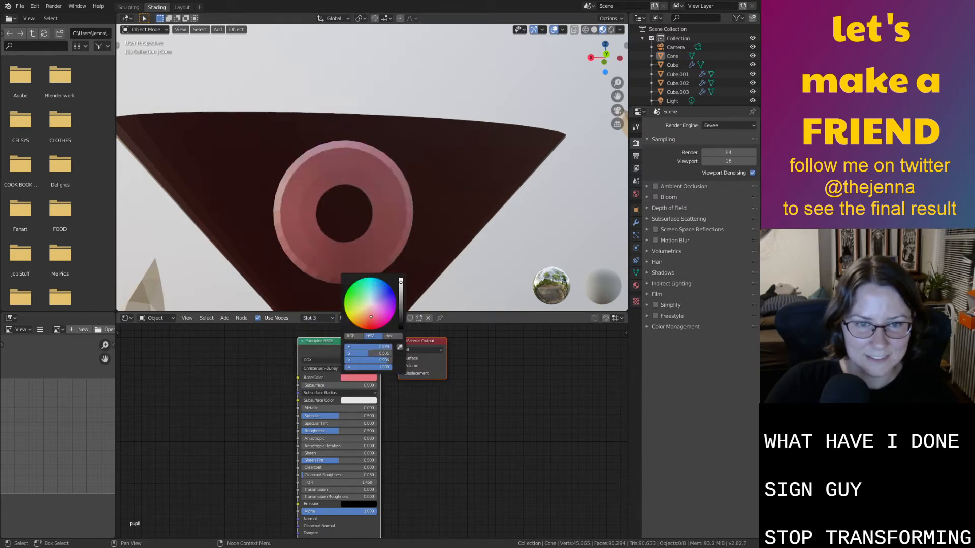
pyautogui.moveTo(376, 328); pyautogui.dragTo(362, 279)
pyautogui.scroll(-10, 459, 211)
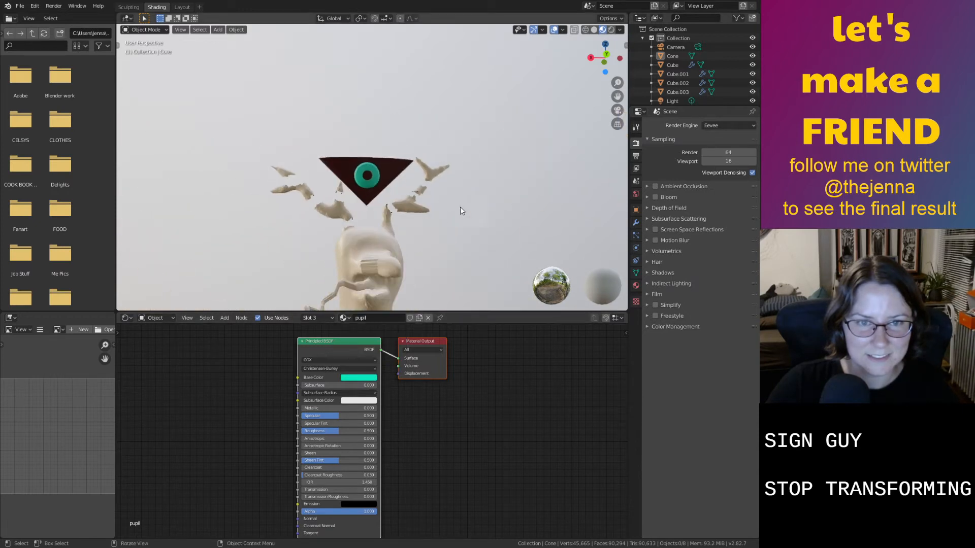
pyautogui.scroll(-3, 434, 251)
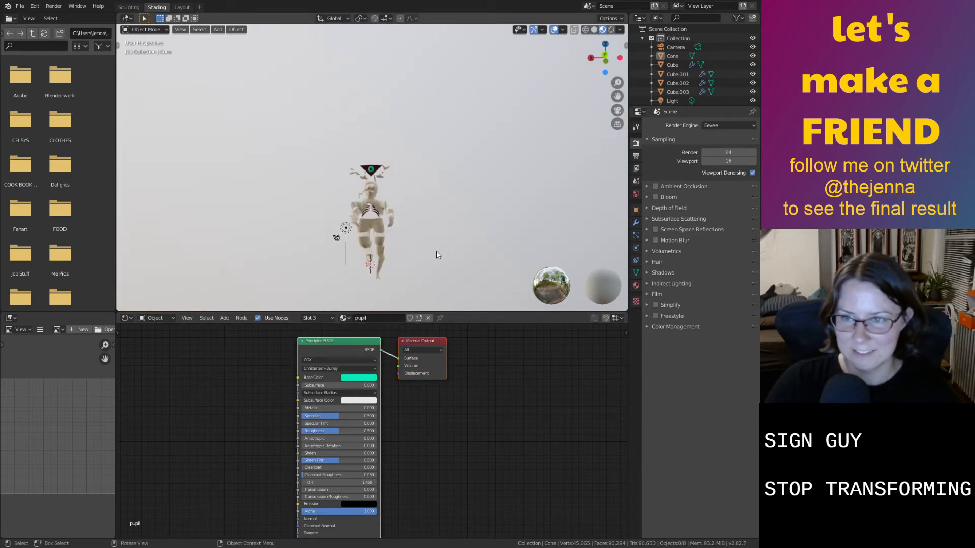
pyautogui.moveTo(437, 251); pyautogui.dragTo(467, 208, button='middle')
pyautogui.scroll(3, 438, 218)
pyautogui.scroll(2, 482, 201)
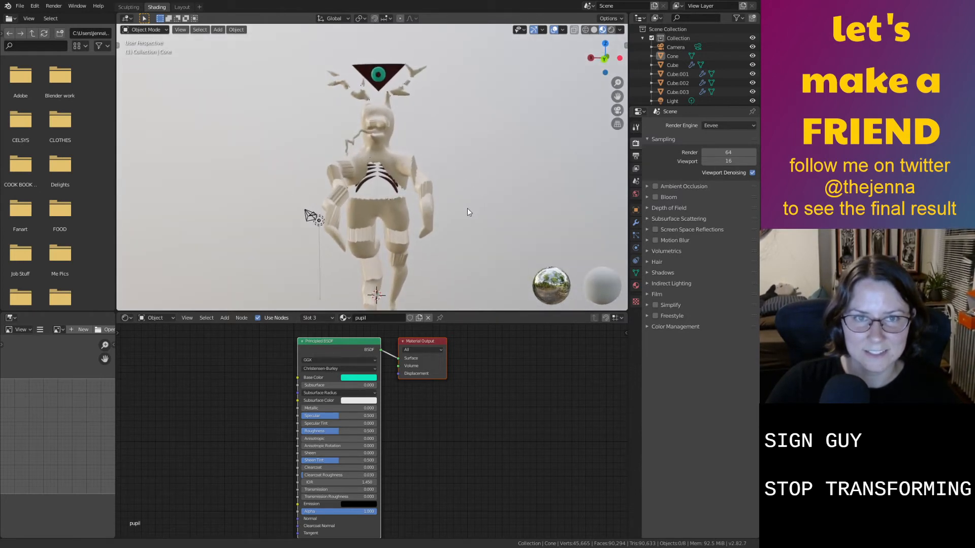
# Add an Emission node to the pupil material and connect it to the Material Output's Surface in place of the Principled BSDF.
pyautogui.click(368, 380)
pyautogui.scroll(-1, 455, 469)
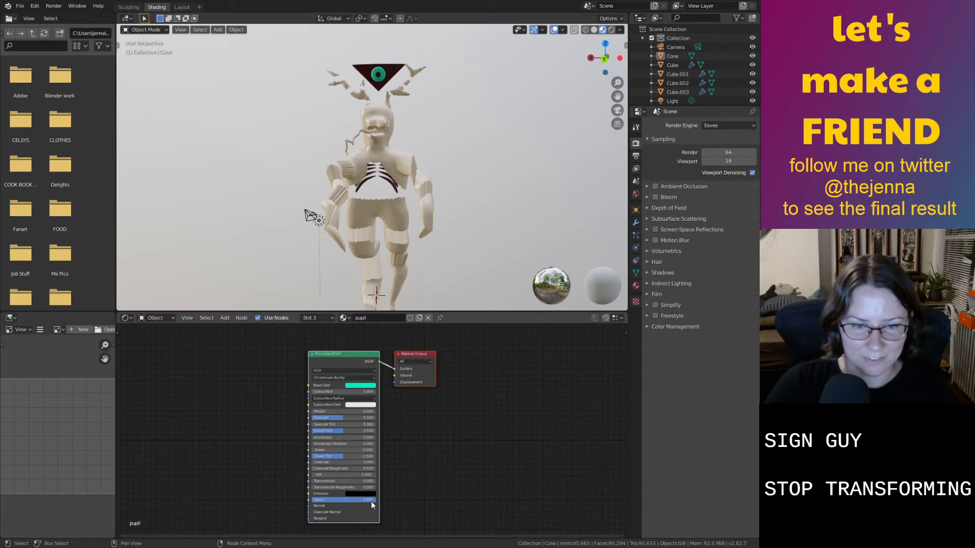
pyautogui.hotkey('shift', 'a')
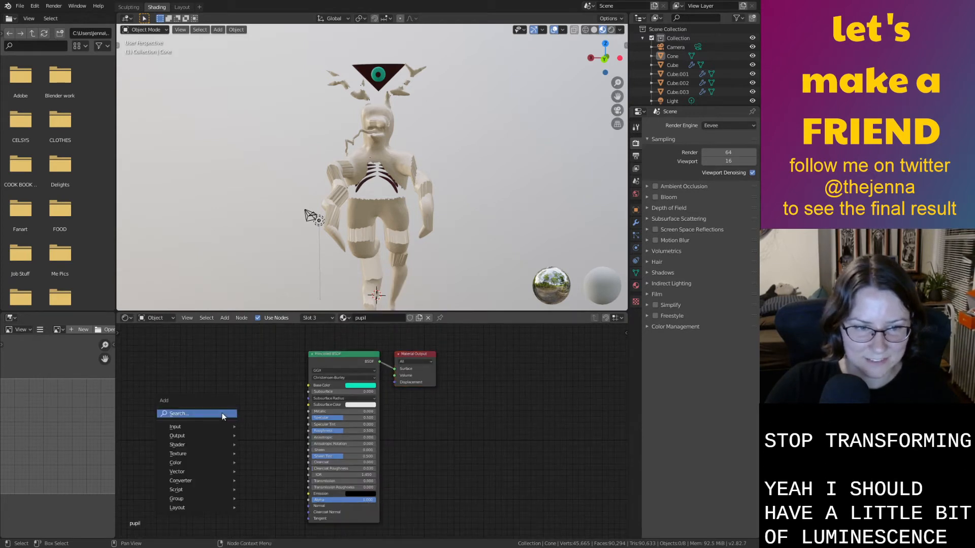
pyautogui.click(223, 413)
pyautogui.write('emi')
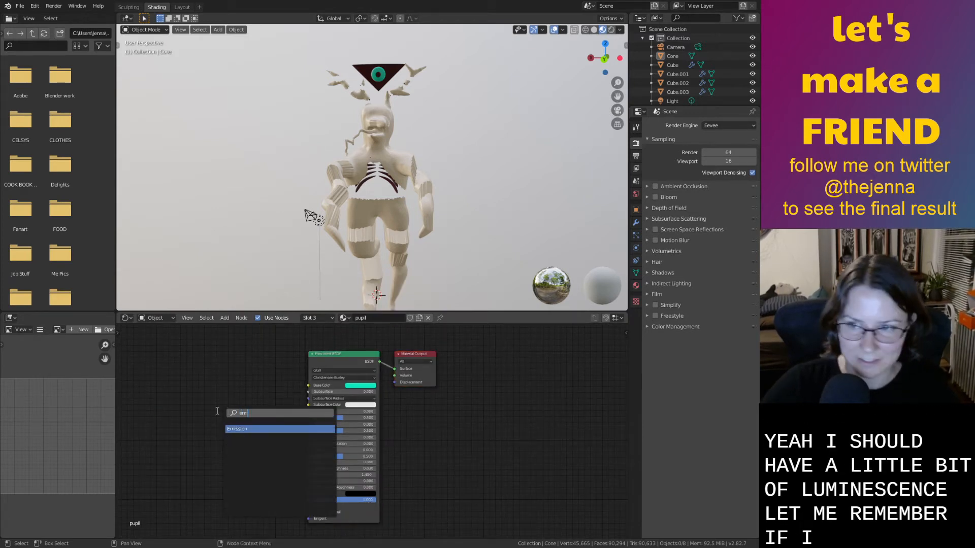
pyautogui.press('Return')
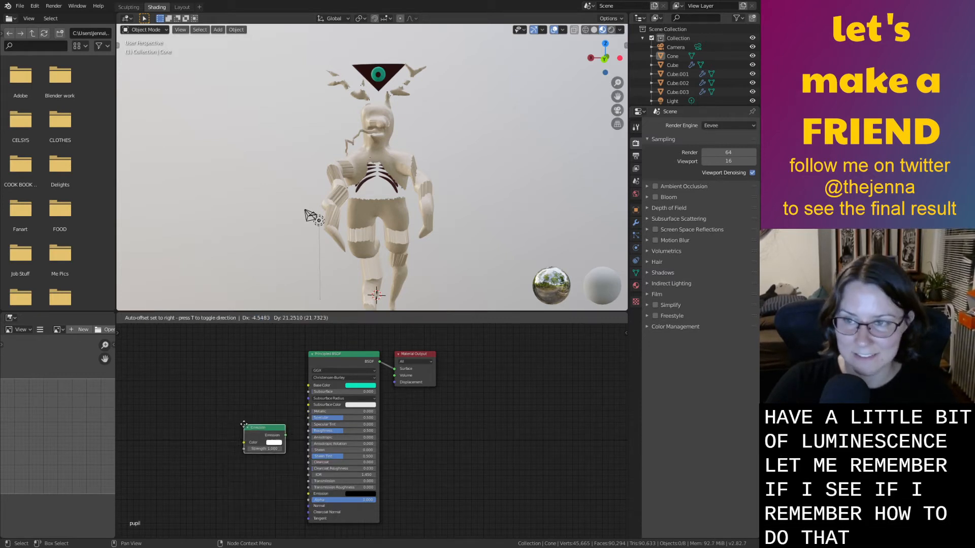
pyautogui.click(241, 380)
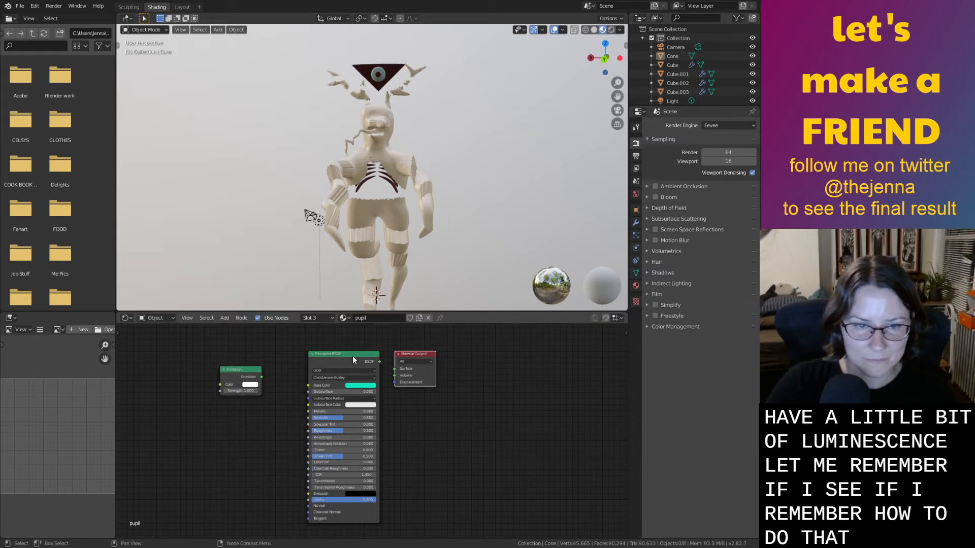
pyautogui.moveTo(353, 360); pyautogui.dragTo(304, 426)
pyautogui.moveTo(259, 380); pyautogui.dragTo(372, 362)
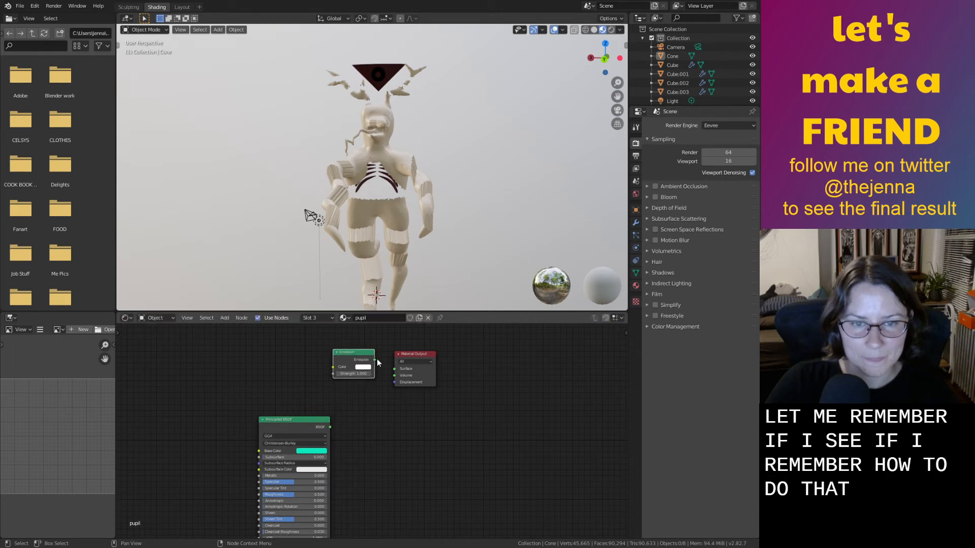
pyautogui.moveTo(478, 144)
pyautogui.keyDown('shift'); pyautogui.mouseDown(button='middle')
pyautogui.moveTo(462, 205)
pyautogui.moveTo(457, 148)
pyautogui.moveTo(475, 152)
pyautogui.mouseUp(button='middle'); pyautogui.keyUp('shift')
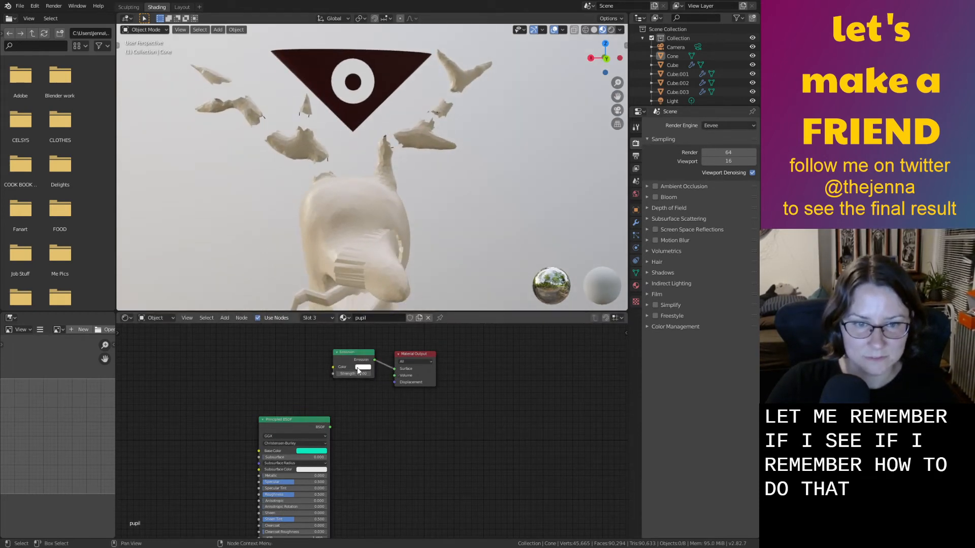
# Set the Emission node's colour to light blue, raise its strength above 1 and save the file.
pyautogui.click(361, 367)
pyautogui.moveTo(383, 299); pyautogui.dragTo(387, 296)
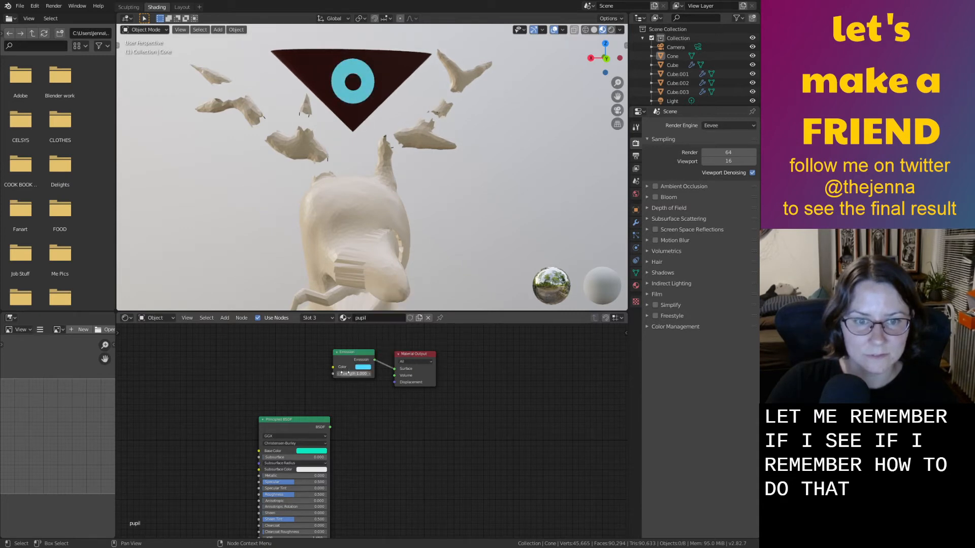
pyautogui.moveTo(355, 374); pyautogui.dragTo(399, 374)
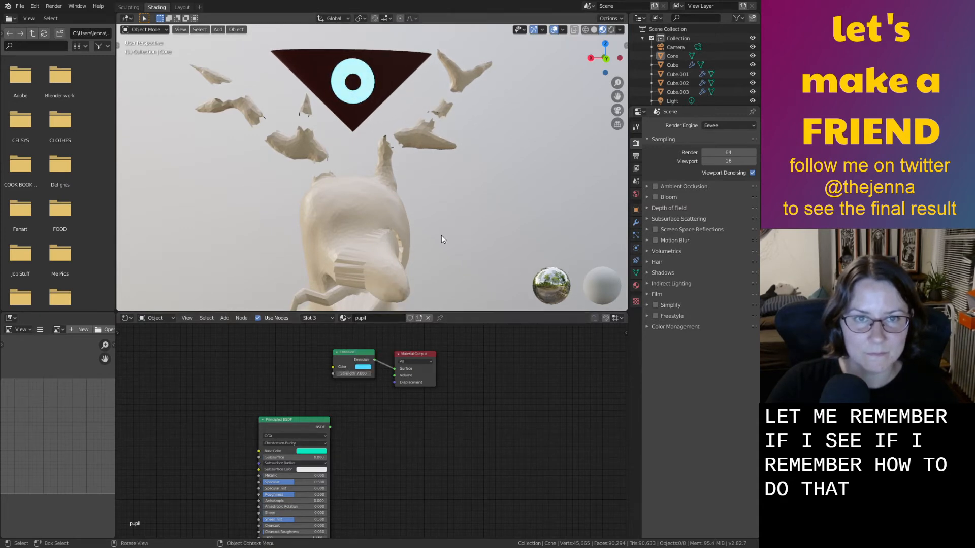
pyautogui.scroll(-3, 441, 235)
pyautogui.hotkey('ctrl', 's')
pyautogui.keyDown('shift'); pyautogui.moveTo(444, 218); pyautogui.dragTo(449, 175, button='middle'); pyautogui.keyUp('shift')
pyautogui.scroll(-4, 448, 176)
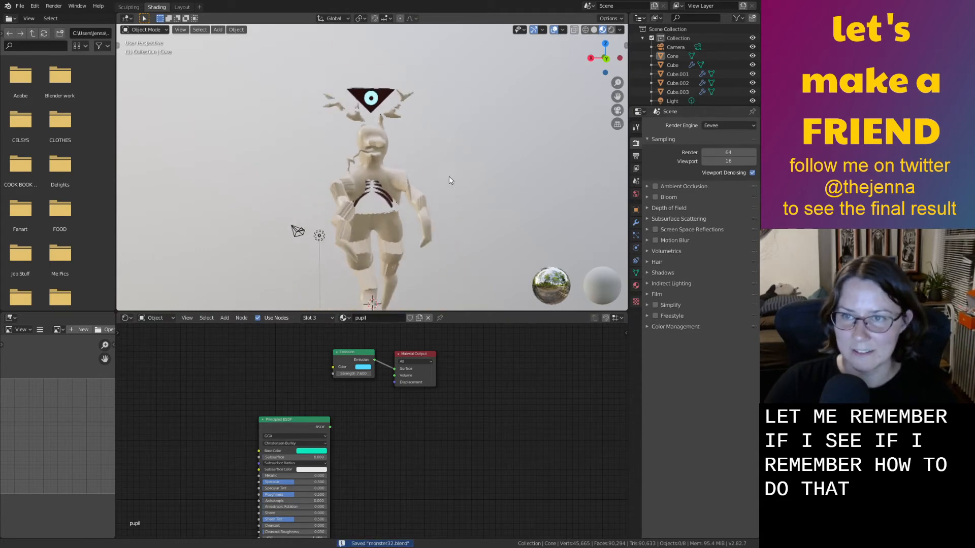
# Switch to the Layout workspace, bring the whole monster into a side view and save the file.
pyautogui.click(184, 8)
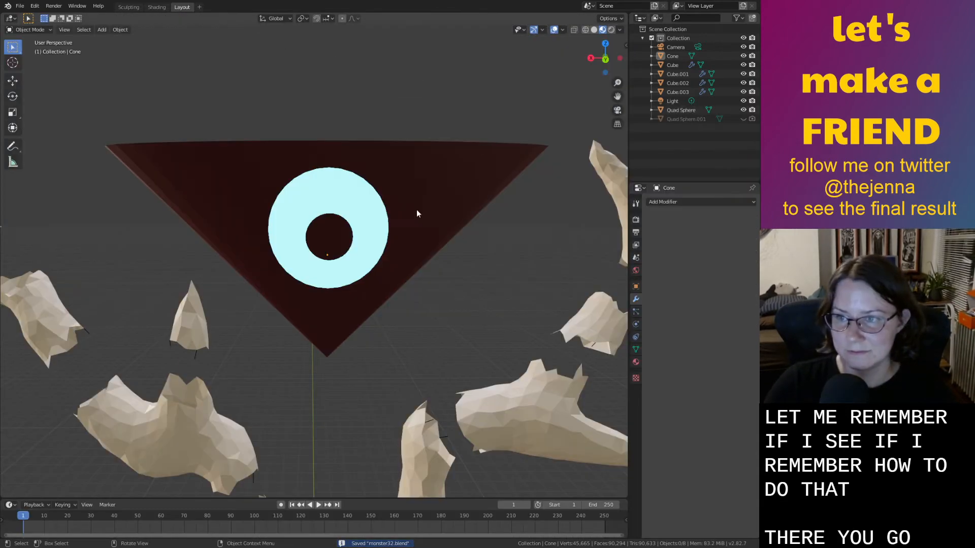
pyautogui.scroll(-5, 441, 319)
pyautogui.keyDown('shift'); pyautogui.moveTo(441, 317); pyautogui.dragTo(559, 245, button='middle'); pyautogui.keyUp('shift')
pyautogui.hotkey('ctrl', 's')
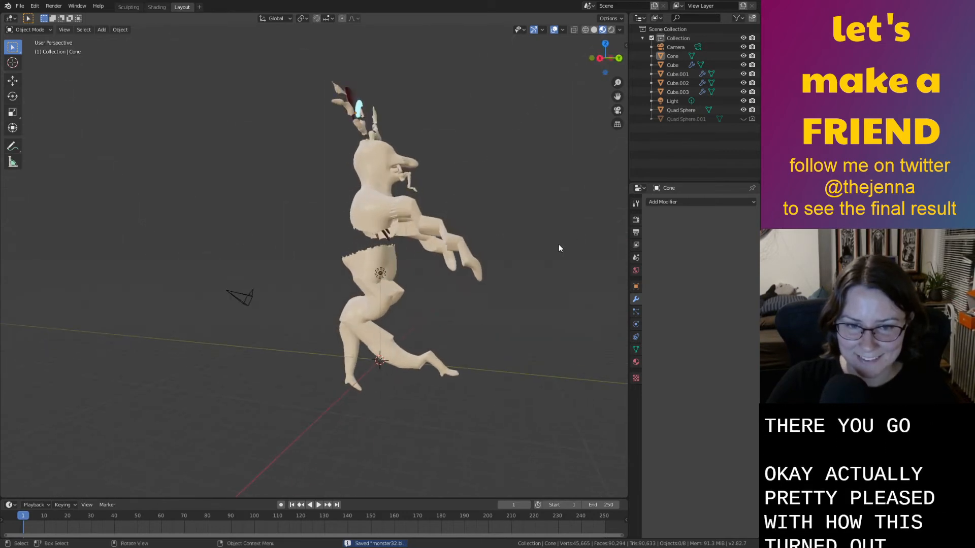
pyautogui.click(425, 359)
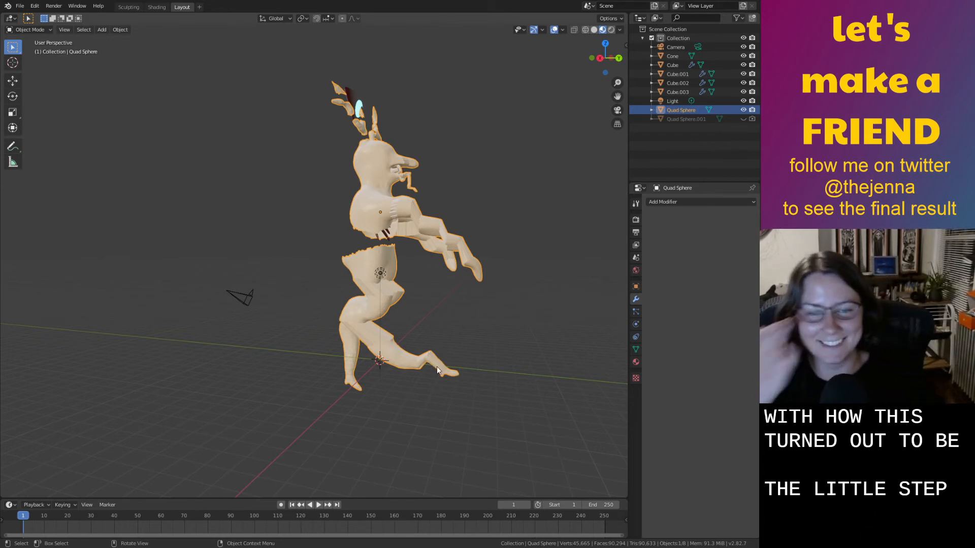
pyautogui.moveTo(552, 396)
pyautogui.mouseDown(button='middle')
pyautogui.moveTo(570, 394)
pyautogui.moveTo(561, 394)
pyautogui.mouseUp(button='middle')
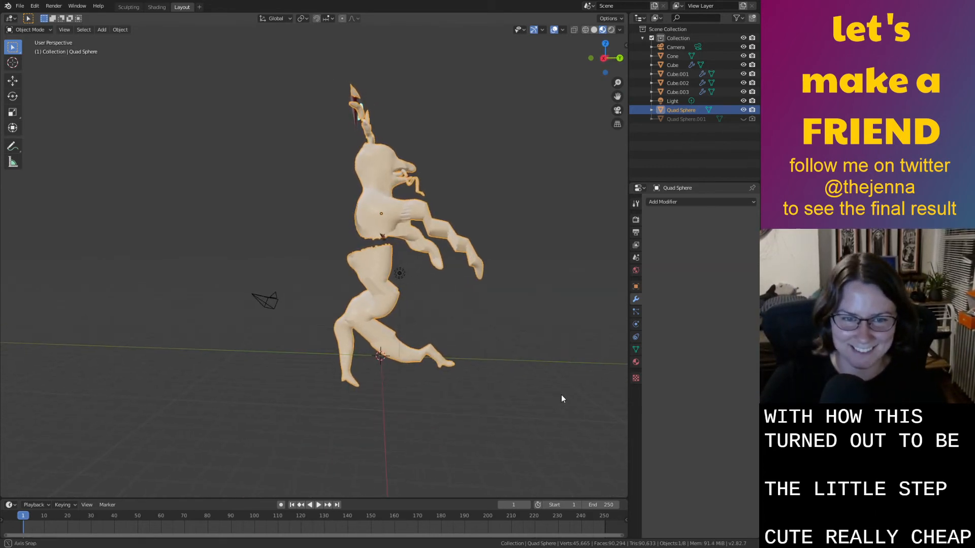
pyautogui.click(557, 406)
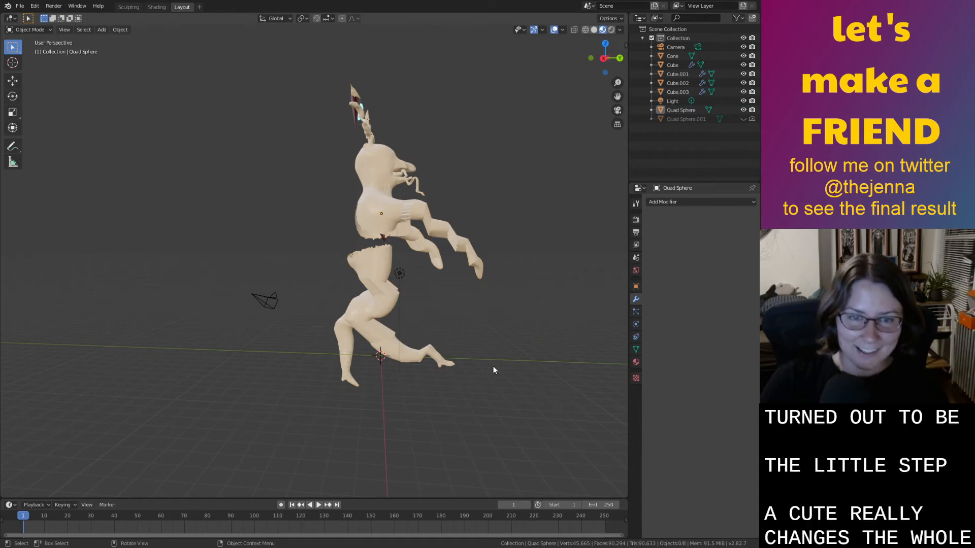
pyautogui.click(403, 359)
pyautogui.moveTo(478, 376); pyautogui.dragTo(467, 373, button='middle')
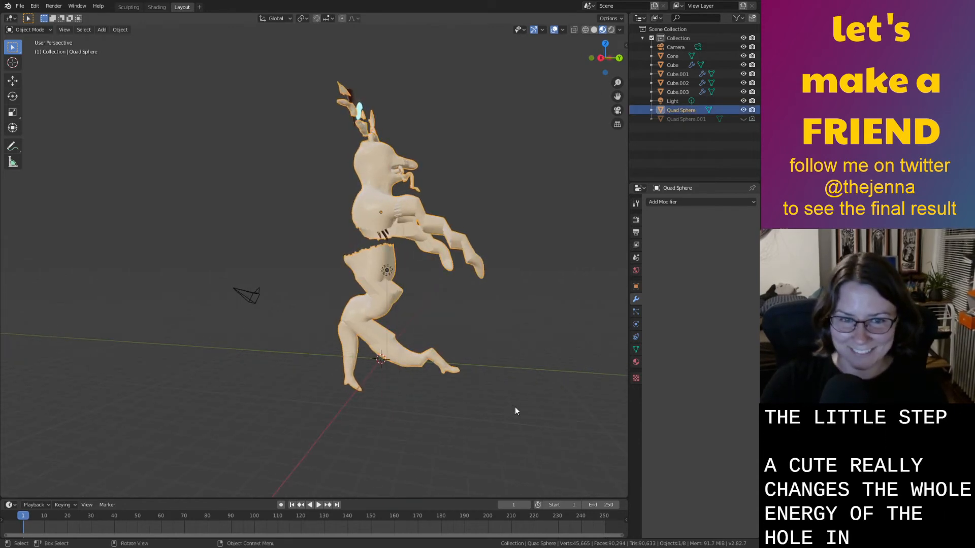
pyautogui.moveTo(515, 406); pyautogui.dragTo(516, 429, button='middle')
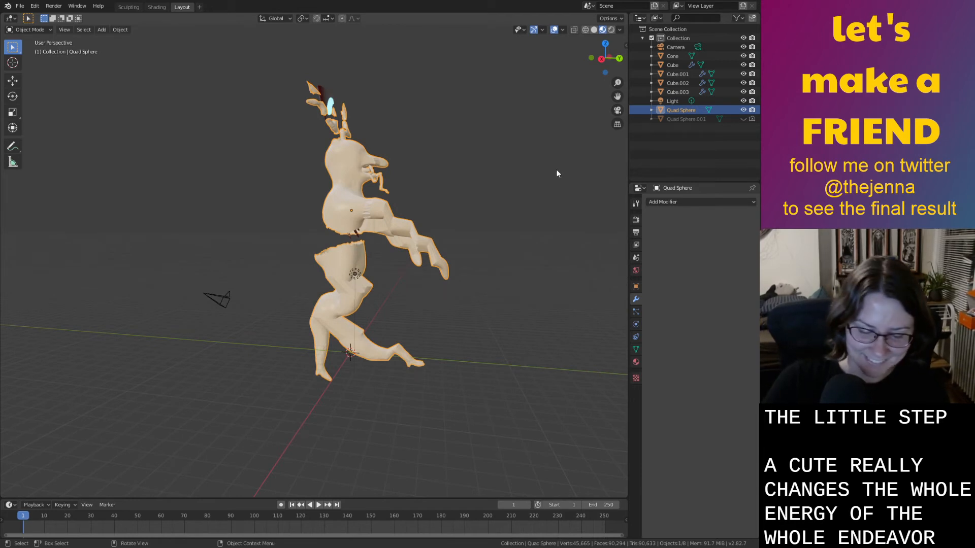
pyautogui.press('r')
pyautogui.press('x')
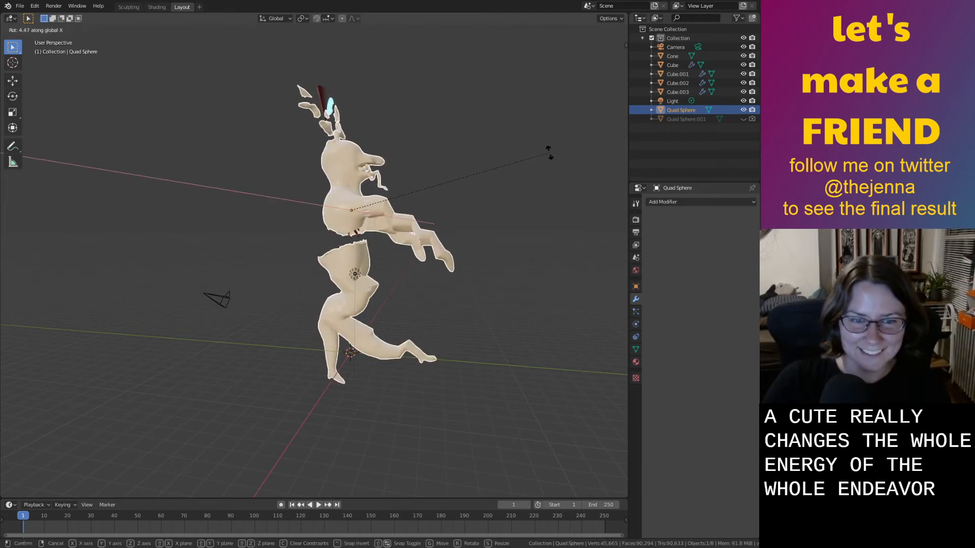
pyautogui.rightClick(547, 162)
pyautogui.click(502, 205)
# Enable X-ray in Edit Mode, select the standing leg's lower end with its foot, and move it about 1 m along the Y axis.
pyautogui.moveTo(502, 204); pyautogui.dragTo(465, 297, button='middle')
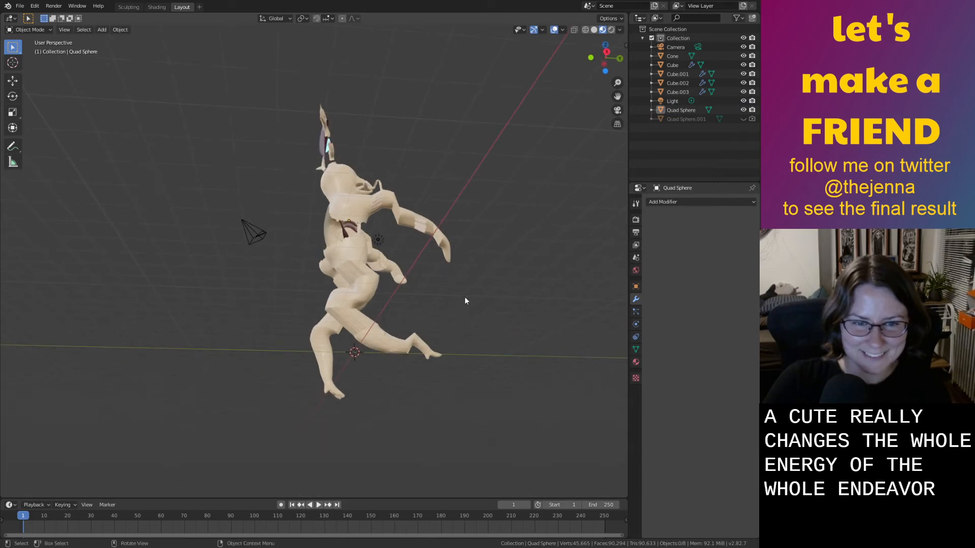
pyautogui.click(332, 385)
pyautogui.scroll(5, 328, 327)
pyautogui.press('Tab')
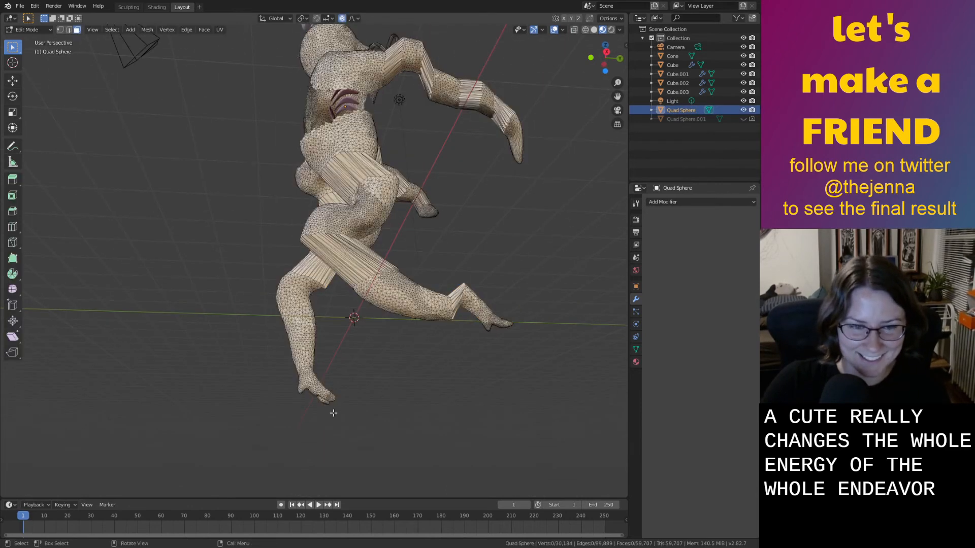
pyautogui.click(574, 30)
pyautogui.moveTo(348, 444); pyautogui.dragTo(255, 342)
pyautogui.moveTo(255, 341); pyautogui.dragTo(292, 384, button='middle')
pyautogui.press('g')
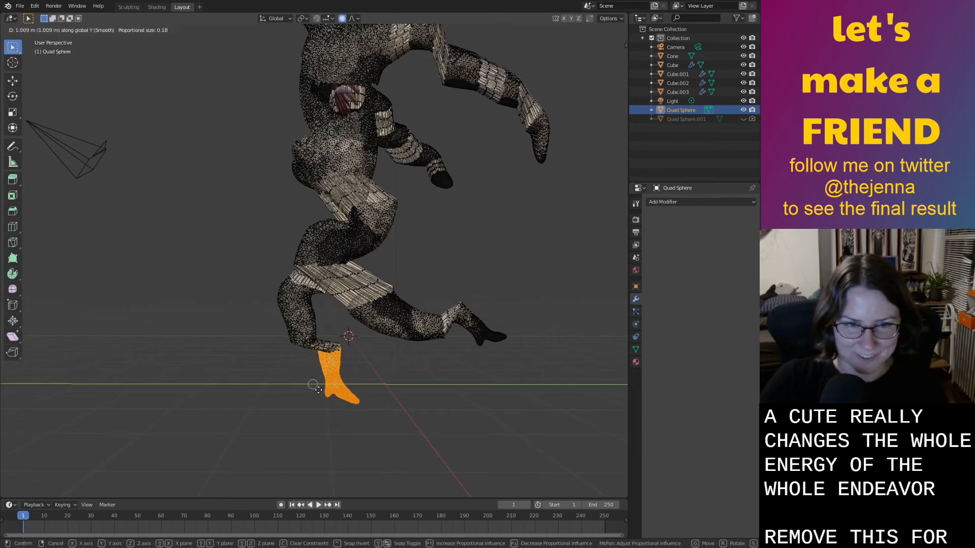
pyautogui.click(319, 391)
# Lower the selected foot slightly along the Z axis, return to Object Mode and save the file.
pyautogui.moveTo(371, 397); pyautogui.dragTo(398, 403, button='middle')
pyautogui.press('g')
pyautogui.press('z')
pyautogui.click(403, 407)
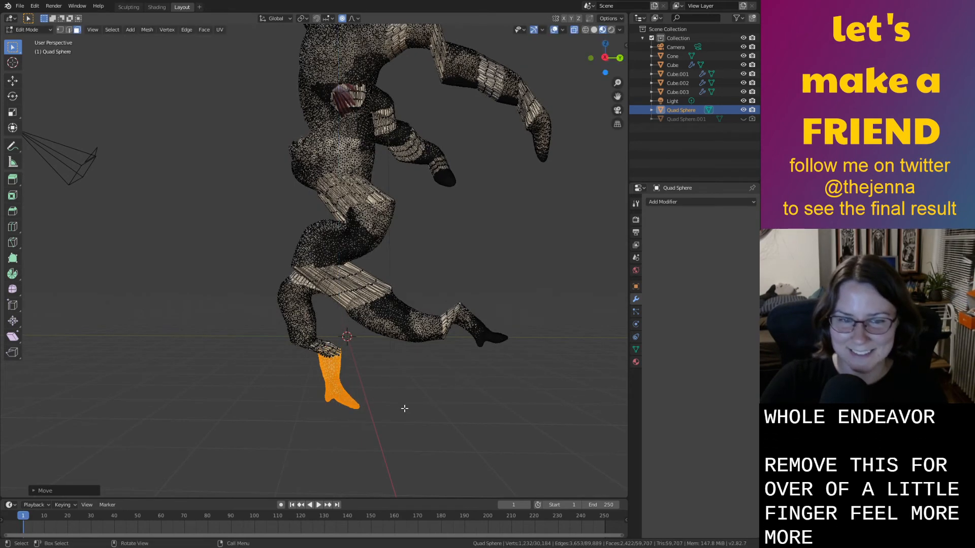
pyautogui.press('Tab')
pyautogui.moveTo(433, 406)
pyautogui.mouseDown(button='middle')
pyautogui.moveTo(374, 395)
pyautogui.moveTo(318, 406)
pyautogui.moveTo(398, 418)
pyautogui.moveTo(476, 327)
pyautogui.moveTo(525, 379)
pyautogui.mouseUp(button='middle')
pyautogui.hotkey('ctrl', 's')
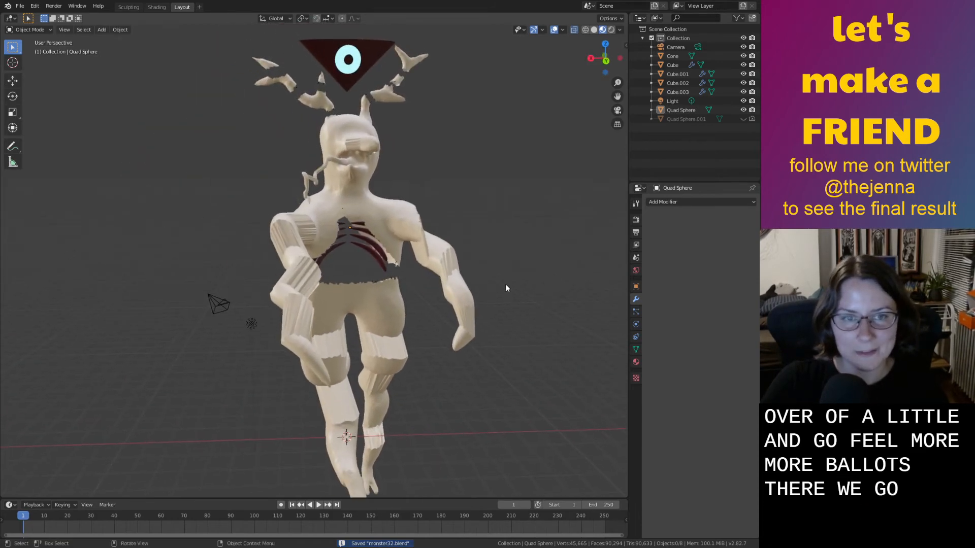
# Examine the monster's face and head up close for missing detail, and save the file.
pyautogui.moveTo(504, 284); pyautogui.dragTo(473, 370, button='middle')
pyautogui.scroll(5, 511, 276)
pyautogui.click(370, 209)
pyautogui.scroll(-3, 375, 206)
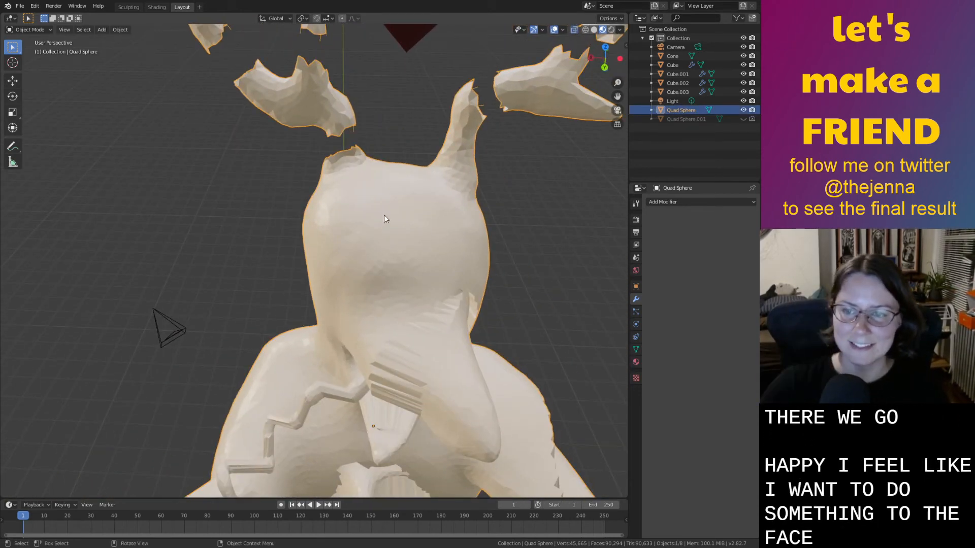
pyautogui.moveTo(384, 215)
pyautogui.mouseDown(button='middle')
pyautogui.moveTo(442, 203)
pyautogui.moveTo(400, 189)
pyautogui.mouseUp(button='middle')
pyautogui.scroll(-6, 400, 190)
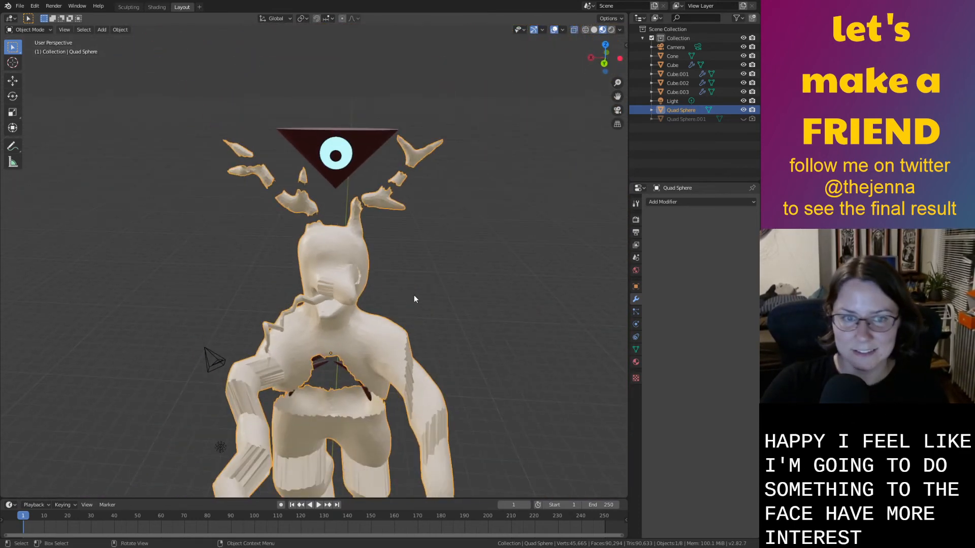
pyautogui.moveTo(415, 299)
pyautogui.mouseDown(button='middle')
pyautogui.moveTo(448, 290)
pyautogui.moveTo(442, 276)
pyautogui.moveTo(408, 283)
pyautogui.moveTo(349, 213)
pyautogui.moveTo(378, 216)
pyautogui.moveTo(317, 150)
pyautogui.mouseUp(button='middle')
pyautogui.scroll(5, 436, 287)
pyautogui.scroll(5, 435, 284)
pyautogui.hotkey('ctrl', 's')
pyautogui.scroll(-8, 349, 213)
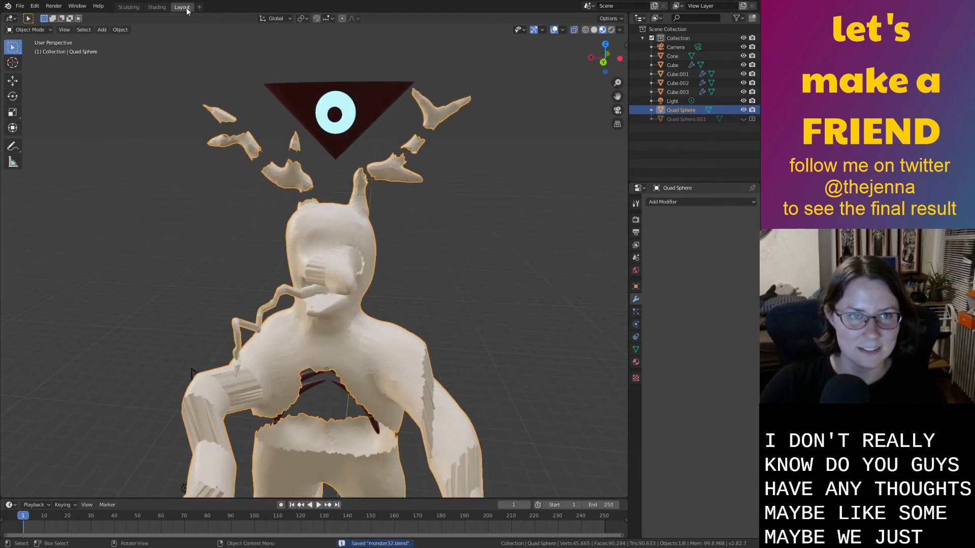
# Inspect the head in the Shading workspace, return to Layout and review the face and upper body.
pyautogui.click(157, 6)
pyautogui.scroll(5, 395, 157)
pyautogui.moveTo(416, 130)
pyautogui.mouseDown(button='middle')
pyautogui.moveTo(440, 243)
pyautogui.moveTo(428, 240)
pyautogui.mouseUp(button='middle')
pyautogui.moveTo(343, 237); pyautogui.dragTo(390, 258, button='middle')
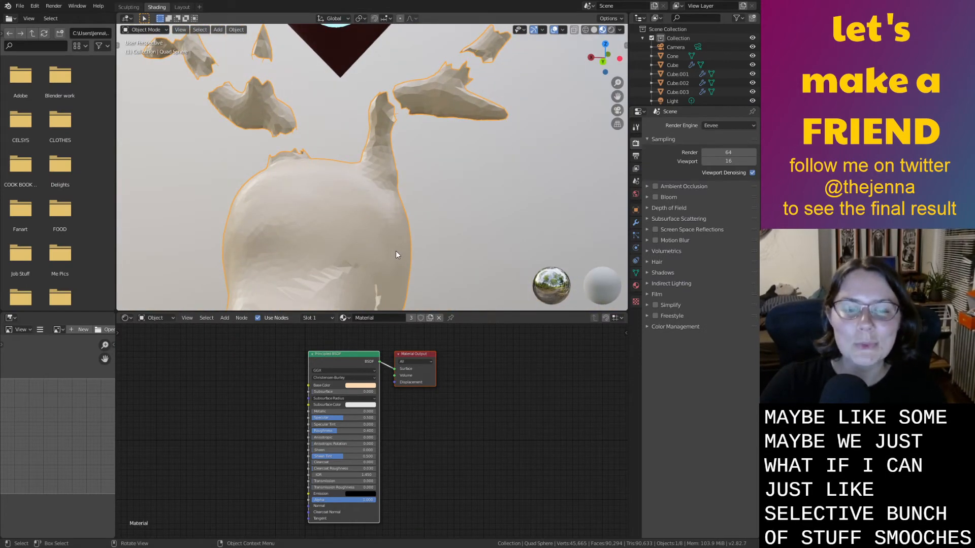
pyautogui.click(182, 7)
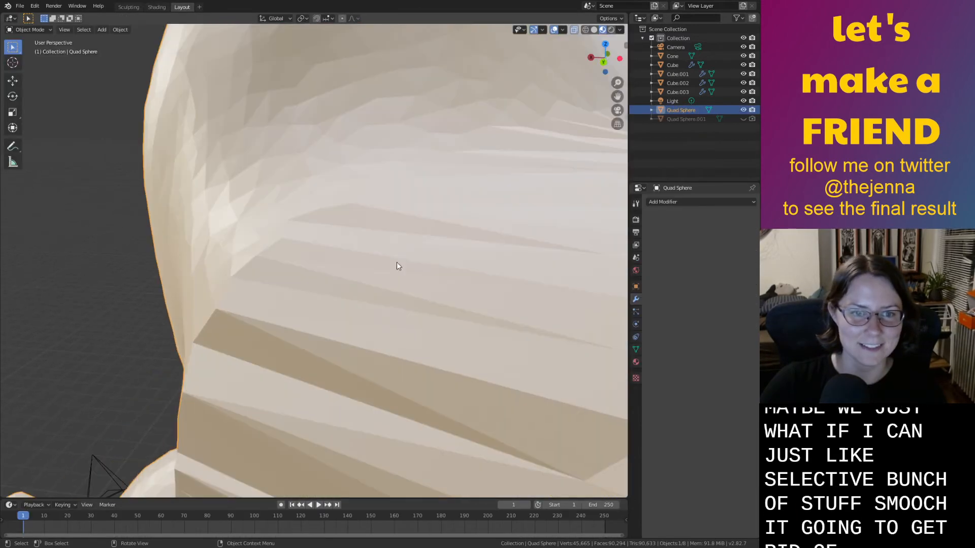
pyautogui.scroll(-5, 400, 276)
pyautogui.moveTo(403, 263)
pyautogui.mouseDown(button='middle')
pyautogui.moveTo(410, 253)
pyautogui.moveTo(394, 246)
pyautogui.moveTo(397, 235)
pyautogui.moveTo(407, 264)
pyautogui.moveTo(369, 276)
pyautogui.moveTo(400, 263)
pyautogui.moveTo(405, 283)
pyautogui.mouseUp(button='middle')
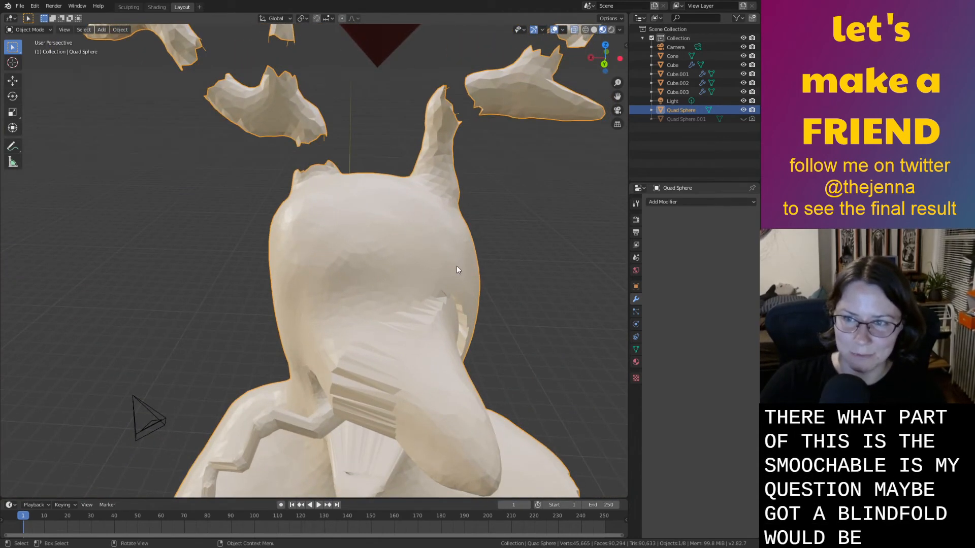
pyautogui.scroll(-6, 500, 283)
pyautogui.click(503, 287)
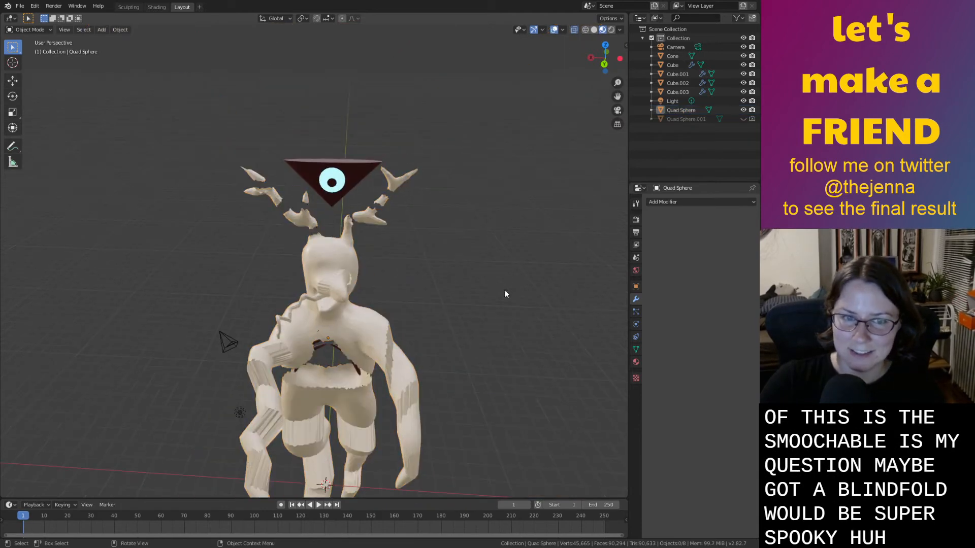
pyautogui.moveTo(492, 301); pyautogui.dragTo(491, 297, button='middle')
pyautogui.moveTo(300, 295); pyautogui.dragTo(227, 285, button='middle')
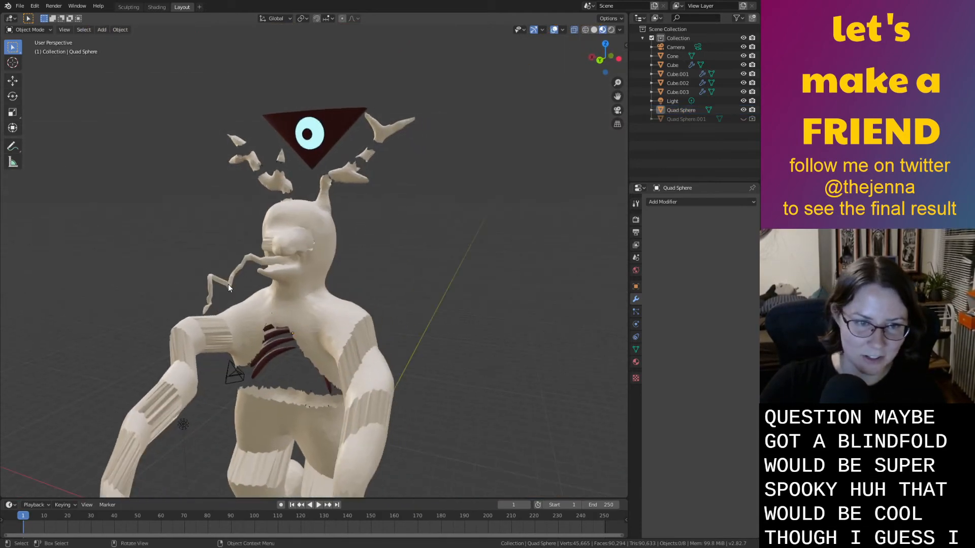
# Select the body mesh, enter Edit Mode and select the faces of the long zigzag tongue outside the mouth.
pyautogui.click(227, 284)
pyautogui.scroll(5, 227, 284)
pyautogui.moveTo(298, 288); pyautogui.dragTo(274, 278, button='middle')
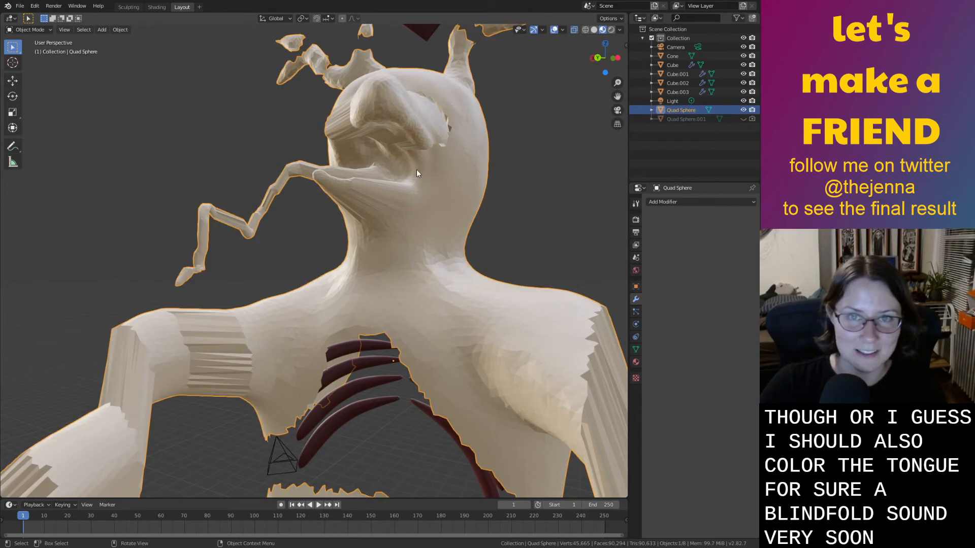
pyautogui.click(573, 29)
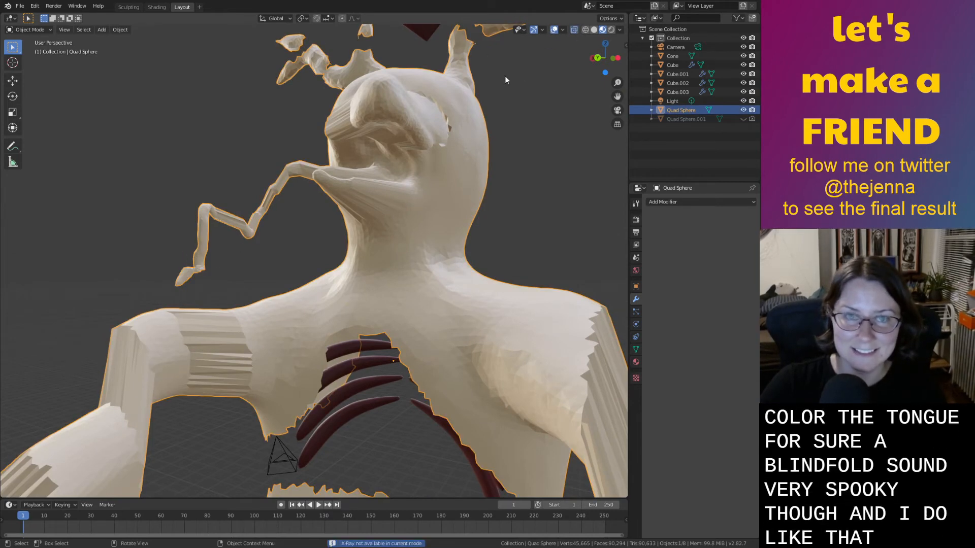
pyautogui.press('Tab')
pyautogui.moveTo(157, 176); pyautogui.dragTo(288, 294)
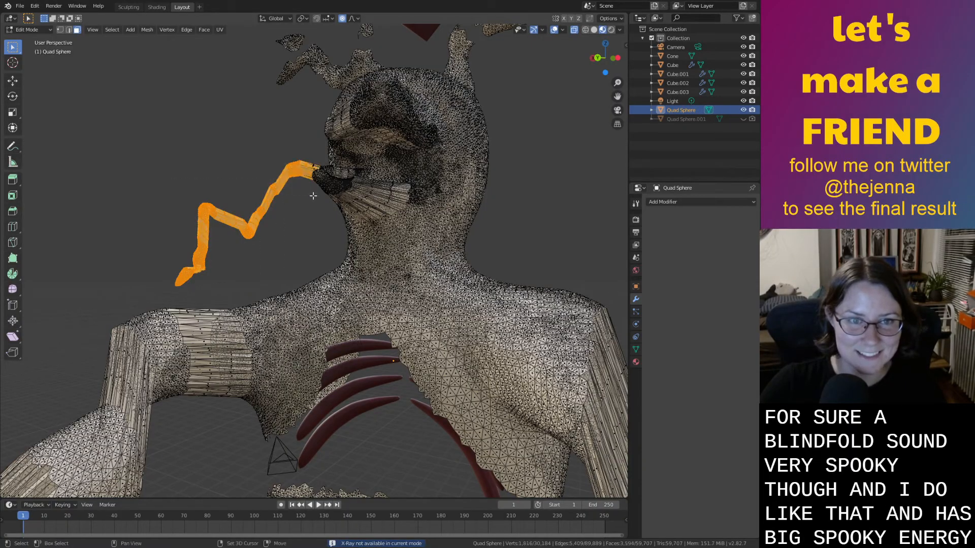
# Extend the face selection along the tongue segments leading into the mouth.
pyautogui.moveTo(313, 195); pyautogui.dragTo(133, 179, button='middle')
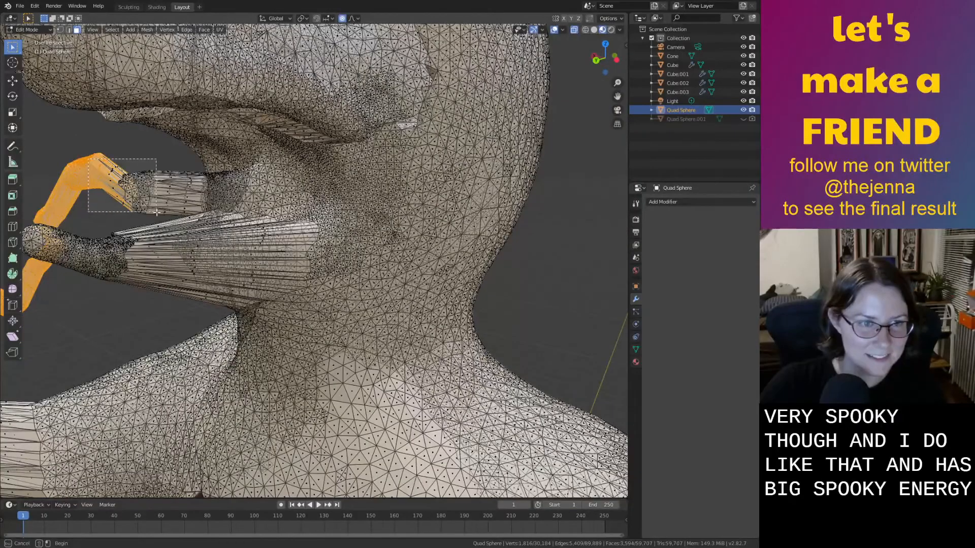
pyautogui.moveTo(173, 216); pyautogui.dragTo(174, 217)
pyautogui.moveTo(174, 217); pyautogui.dragTo(194, 227, button='middle')
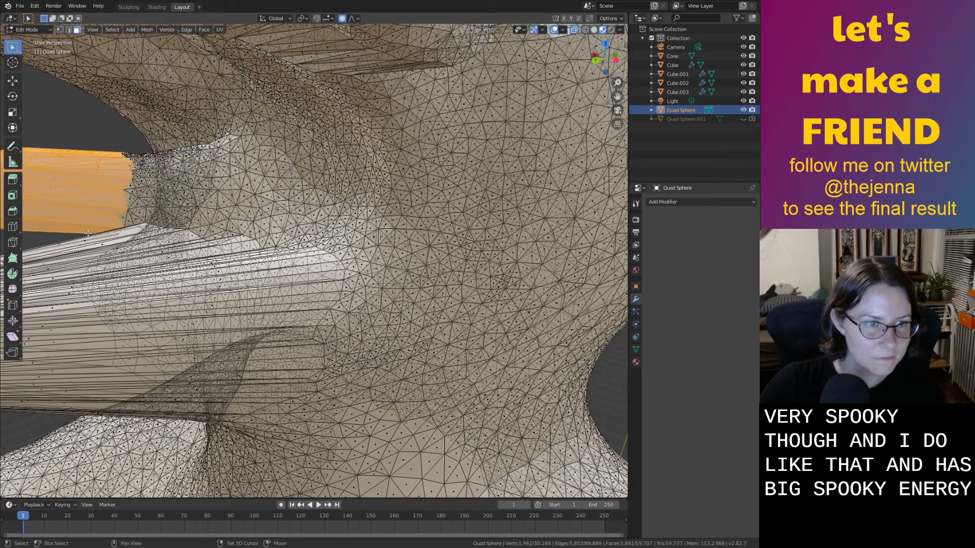
pyautogui.moveTo(87, 234); pyautogui.dragTo(677, 316, button='middle')
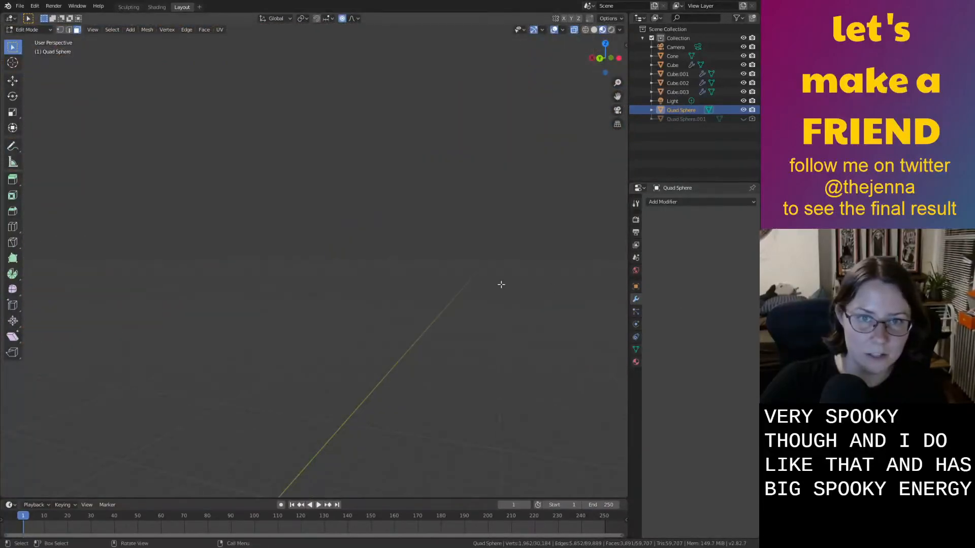
pyautogui.moveTo(500, 282); pyautogui.dragTo(547, 236, button='middle')
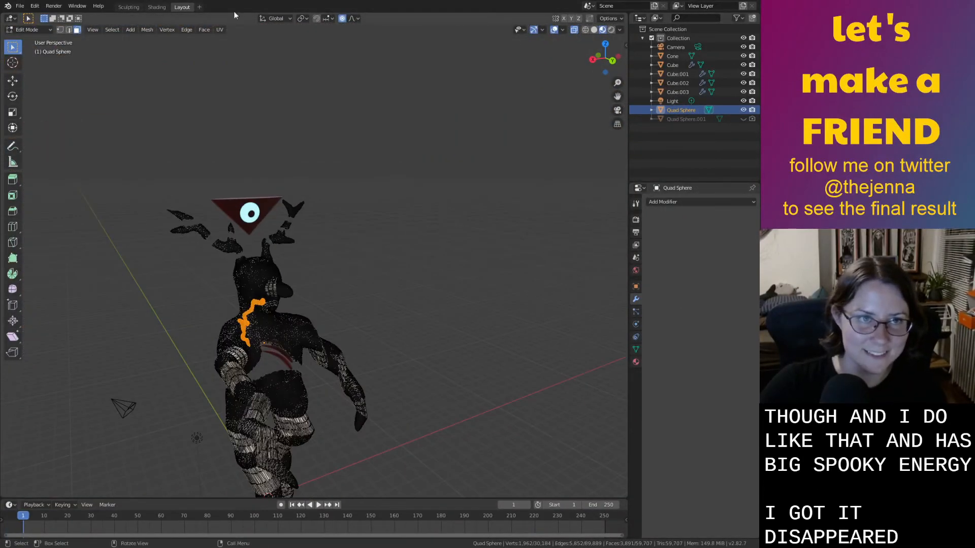
# In the Shading workspace, add a second material slot using the existing ribs material and assign it to the selected tongue faces.
pyautogui.click(156, 7)
pyautogui.click(331, 319)
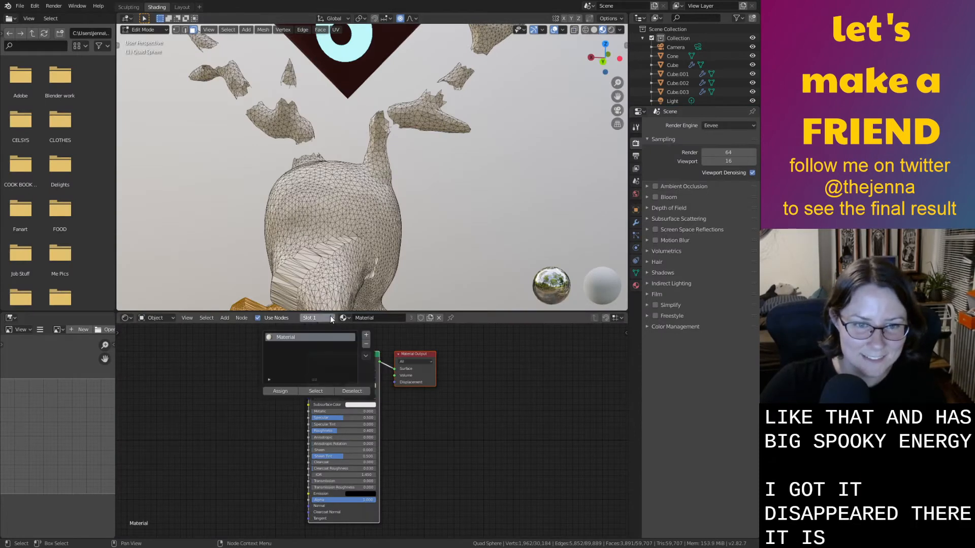
pyautogui.click(367, 335)
pyautogui.click(353, 318)
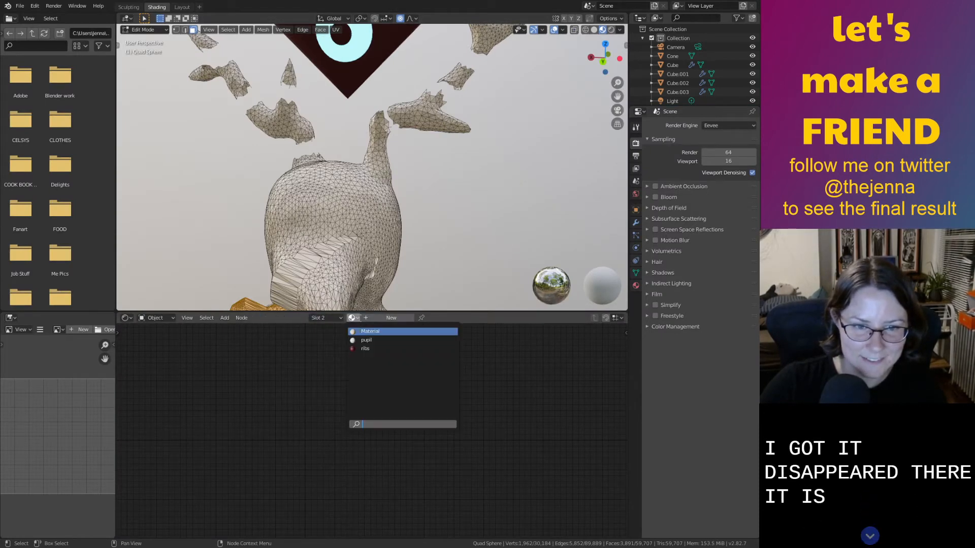
pyautogui.click(363, 349)
pyautogui.click(325, 319)
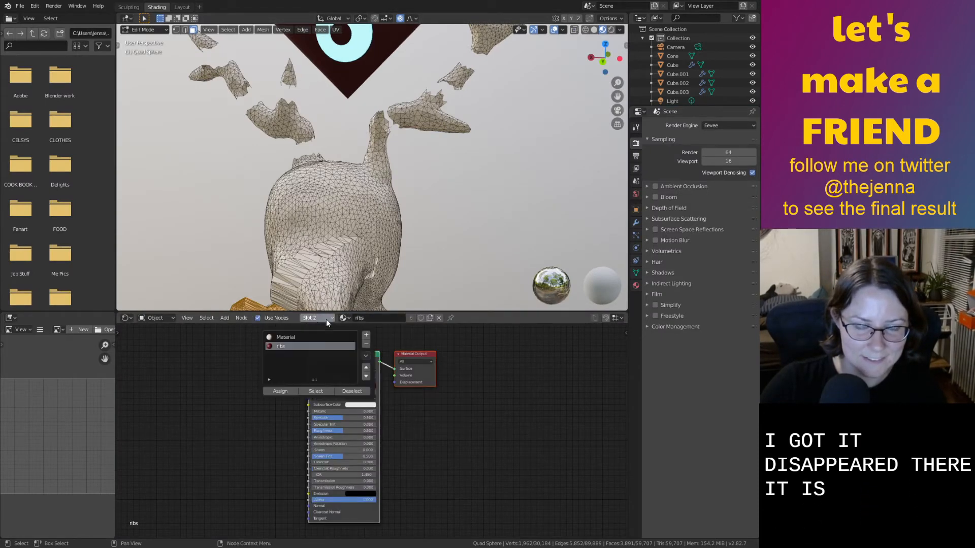
pyautogui.click(282, 390)
# Return to Object Mode, review the recoloured tongue on the whole monster and save the file.
pyautogui.click(452, 267)
pyautogui.press('Tab')
pyautogui.scroll(-4, 451, 267)
pyautogui.moveTo(452, 267)
pyautogui.mouseDown(button='middle')
pyautogui.moveTo(466, 262)
pyautogui.moveTo(457, 259)
pyautogui.mouseUp(button='middle')
pyautogui.click(474, 196)
pyautogui.scroll(-2, 473, 196)
pyautogui.hotkey('ctrl', 's')
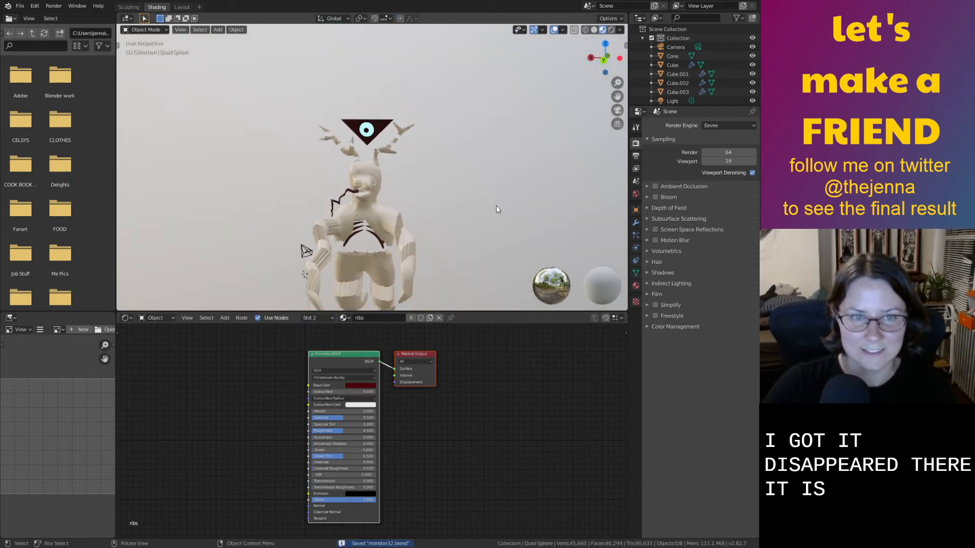
# Enter Edit Mode on the body mesh and select the uncoloured faces at the tongue's root inside the mouth.
pyautogui.scroll(8, 449, 224)
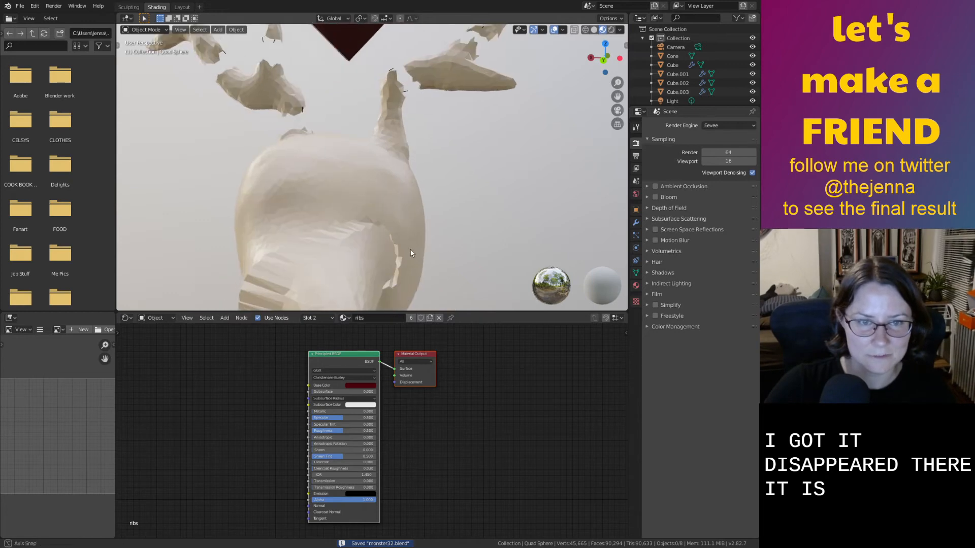
pyautogui.moveTo(410, 249); pyautogui.dragTo(408, 222, button='middle')
pyautogui.scroll(5, 414, 234)
pyautogui.scroll(2, 409, 221)
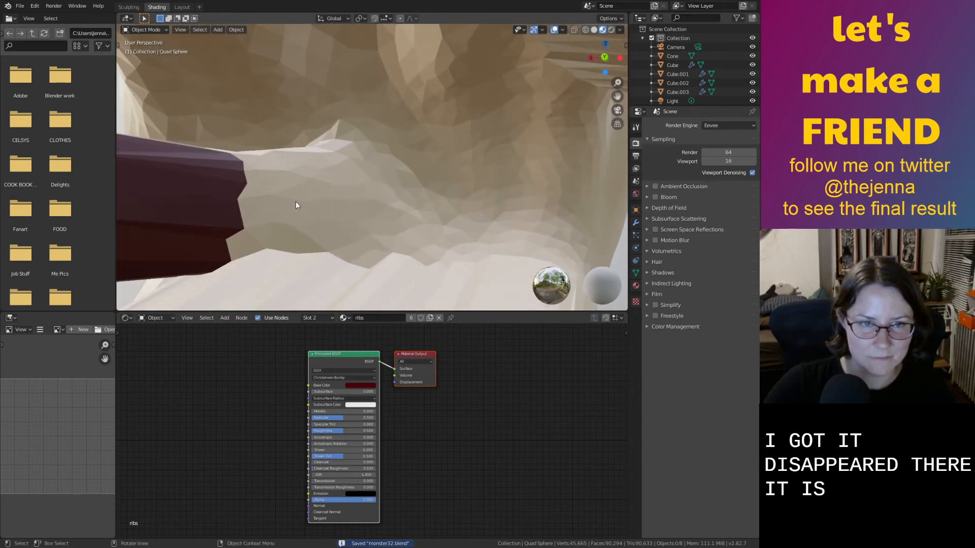
pyautogui.press('Tab')
pyautogui.scroll(-6, 297, 206)
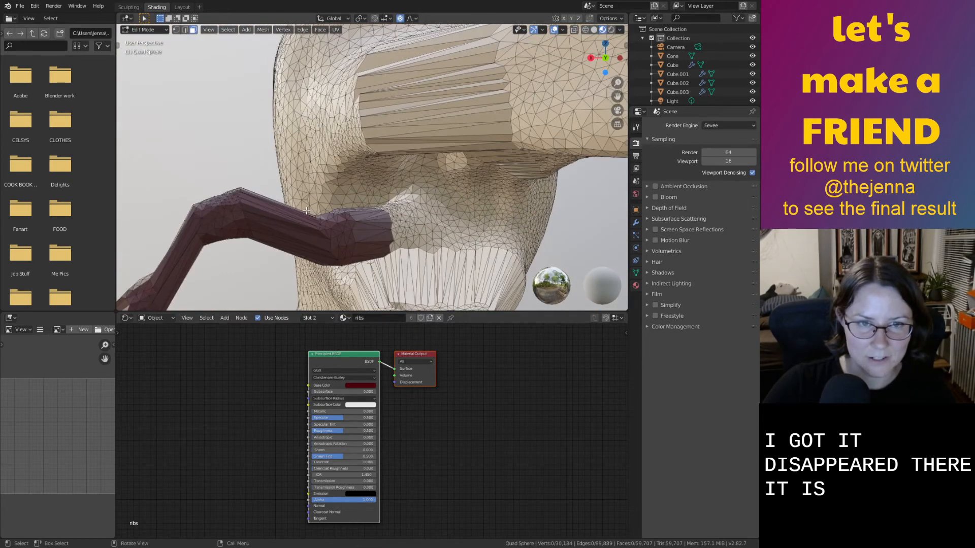
pyautogui.moveTo(409, 212); pyautogui.dragTo(389, 217, button='middle')
pyautogui.moveTo(313, 207); pyautogui.dragTo(360, 235)
pyautogui.moveTo(307, 210); pyautogui.dragTo(385, 246)
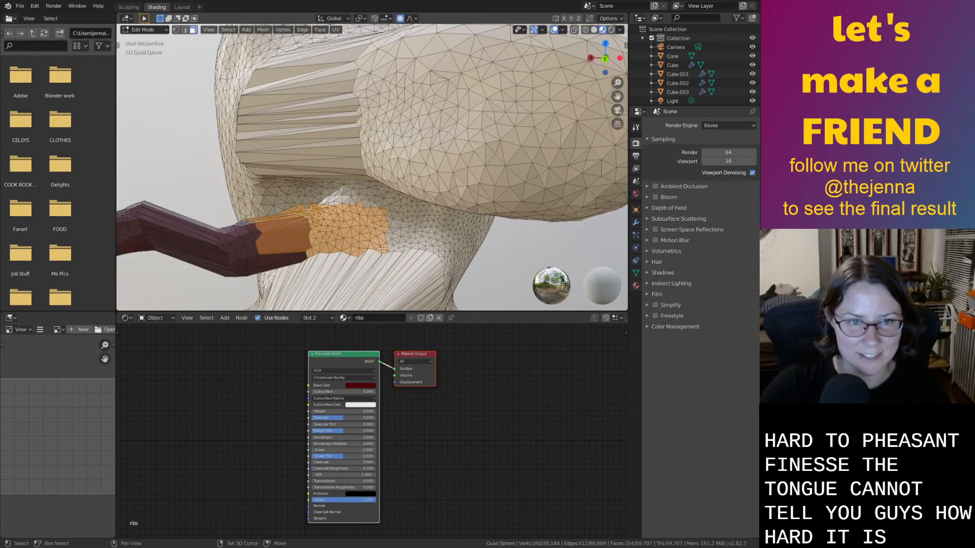
pyautogui.moveTo(394, 225); pyautogui.dragTo(389, 225, button='middle')
pyautogui.keyDown('shift'); pyautogui.moveTo(314, 196); pyautogui.dragTo(409, 233); pyautogui.keyUp('shift')
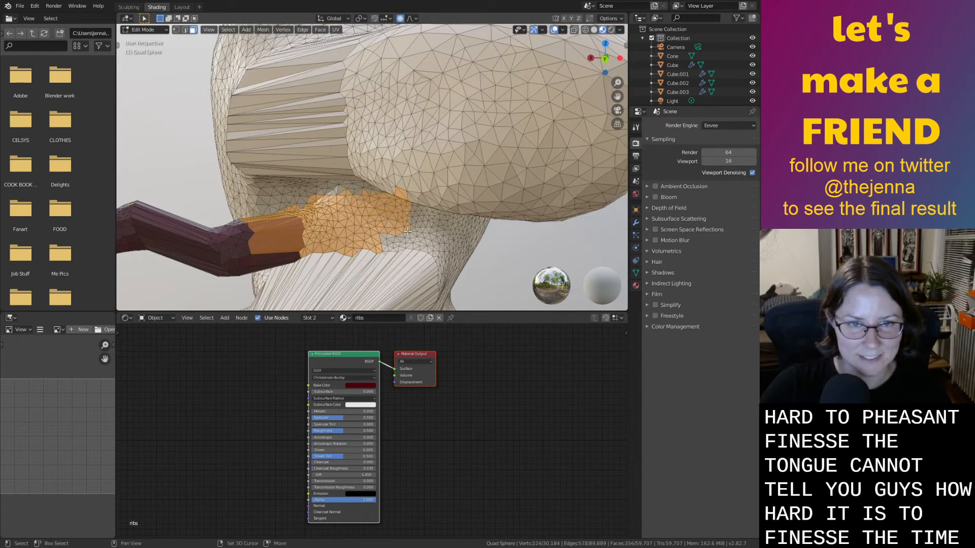
# Switch to the Select Circle tool and extend the face selection around the tongue's root onto the inner mouth wall.
pyautogui.keyDown('shift'); pyautogui.moveTo(409, 233); pyautogui.dragTo(372, 85, button='middle'); pyautogui.keyUp('shift')
pyautogui.keyDown('shift'); pyautogui.moveTo(424, 129); pyautogui.dragTo(377, 36, button='middle'); pyautogui.keyUp('shift')
pyautogui.keyDown('shift'); pyautogui.moveTo(377, 36); pyautogui.dragTo(367, 123, button='middle'); pyautogui.keyUp('shift')
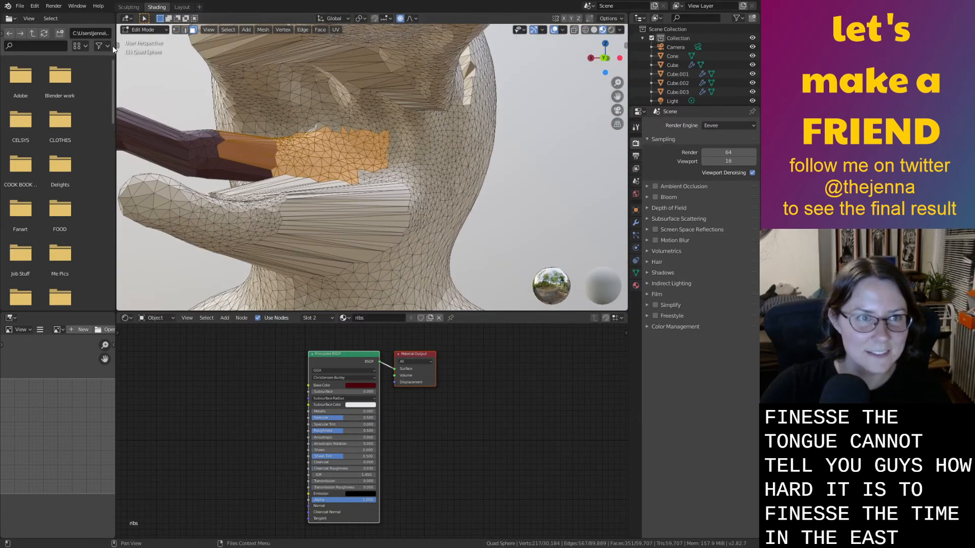
pyautogui.press('t')
pyautogui.click(129, 51)
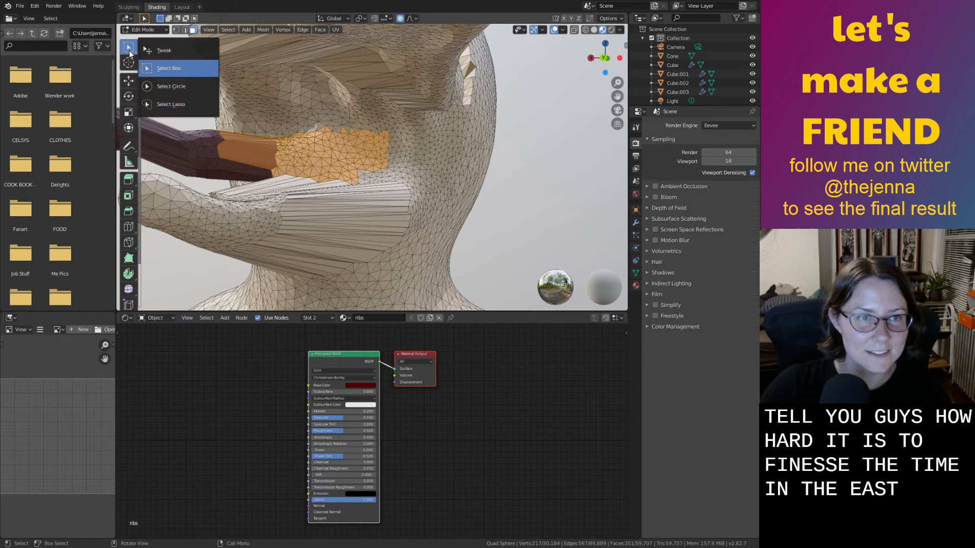
pyautogui.click(168, 86)
pyautogui.moveTo(286, 123); pyautogui.dragTo(330, 130)
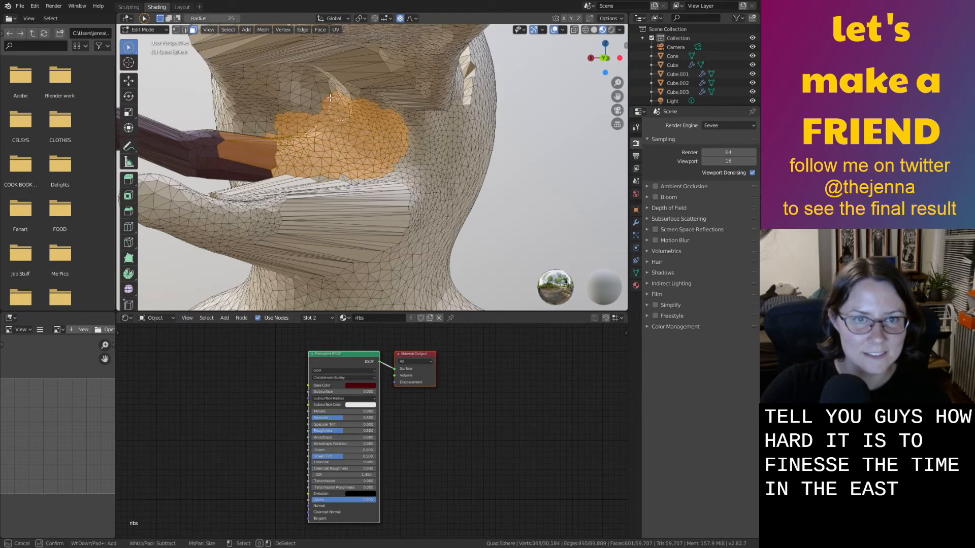
pyautogui.moveTo(385, 104); pyautogui.dragTo(391, 117)
# Add the faces on the roof of the mouth and the underside of the snout to the selection.
pyautogui.moveTo(392, 118)
pyautogui.mouseDown(button='middle')
pyautogui.moveTo(406, 101)
pyautogui.moveTo(397, 121)
pyautogui.moveTo(385, 89)
pyautogui.moveTo(406, 52)
pyautogui.mouseUp(button='middle')
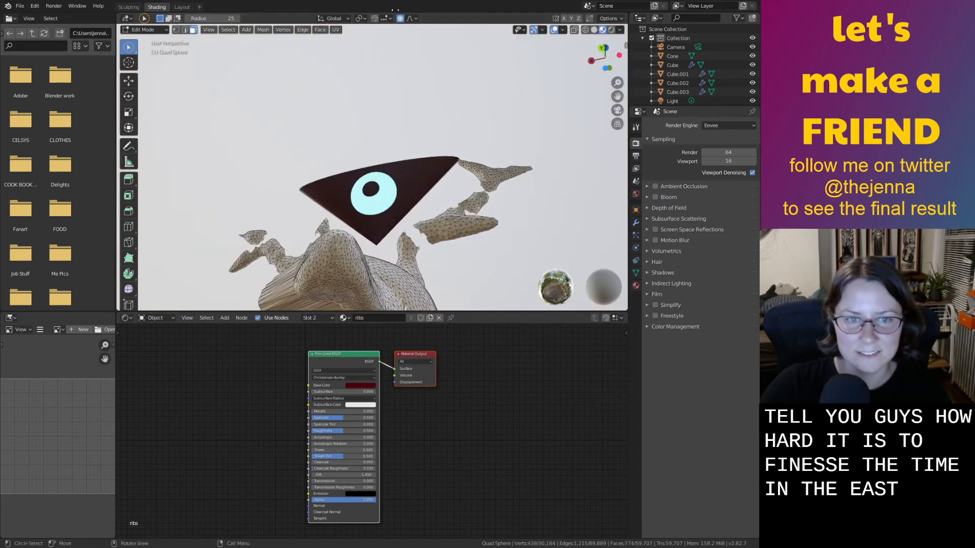
pyautogui.scroll(2, 384, 140)
pyautogui.moveTo(382, 141)
pyautogui.keyDown('shift'); pyautogui.mouseDown(button='middle')
pyautogui.moveTo(400, 63)
pyautogui.moveTo(388, 58)
pyautogui.mouseUp(button='middle'); pyautogui.keyUp('shift')
pyautogui.moveTo(368, 117); pyautogui.dragTo(292, 205)
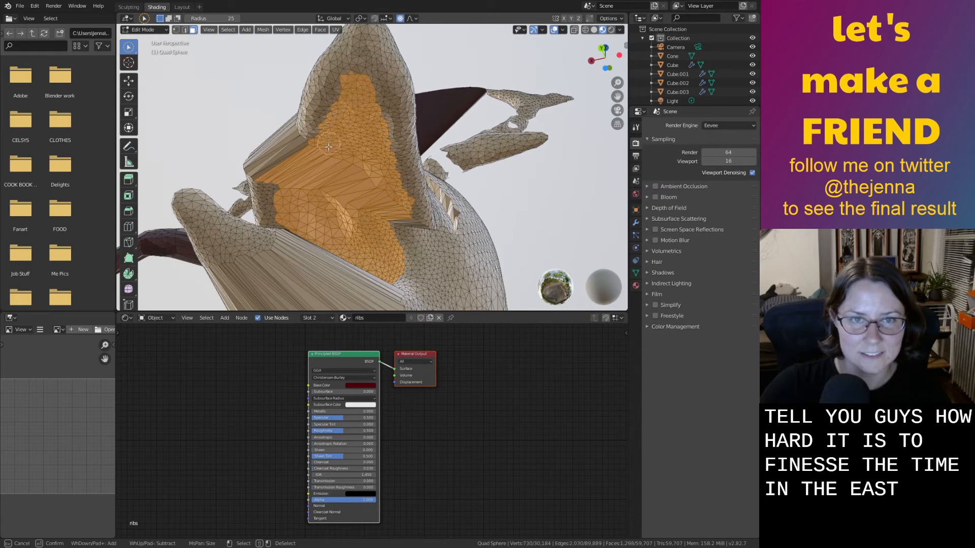
# Extend the selection over the inside of the lower jaw and the remaining inner faces at the mouth's corners.
pyautogui.moveTo(389, 215); pyautogui.dragTo(412, 153, button='middle')
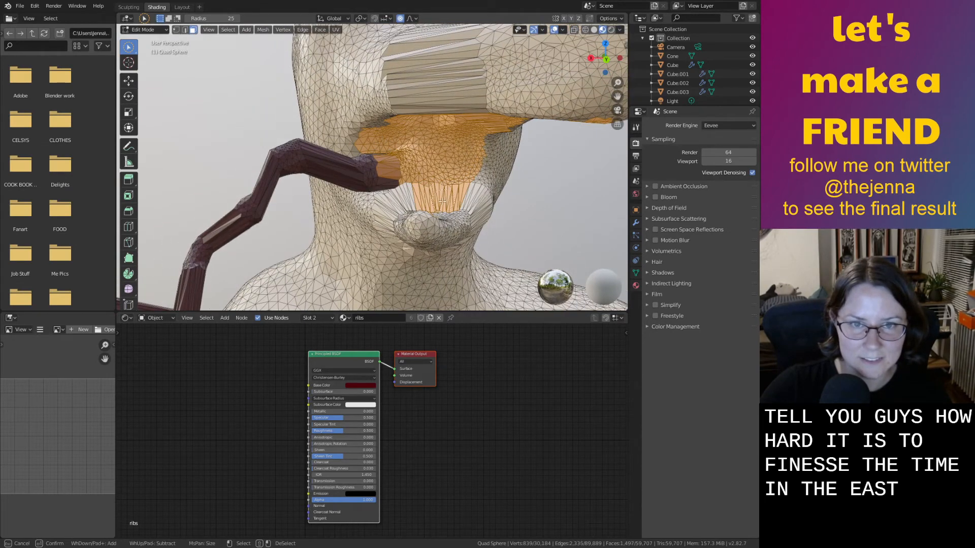
pyautogui.moveTo(464, 176); pyautogui.dragTo(447, 104, button='middle')
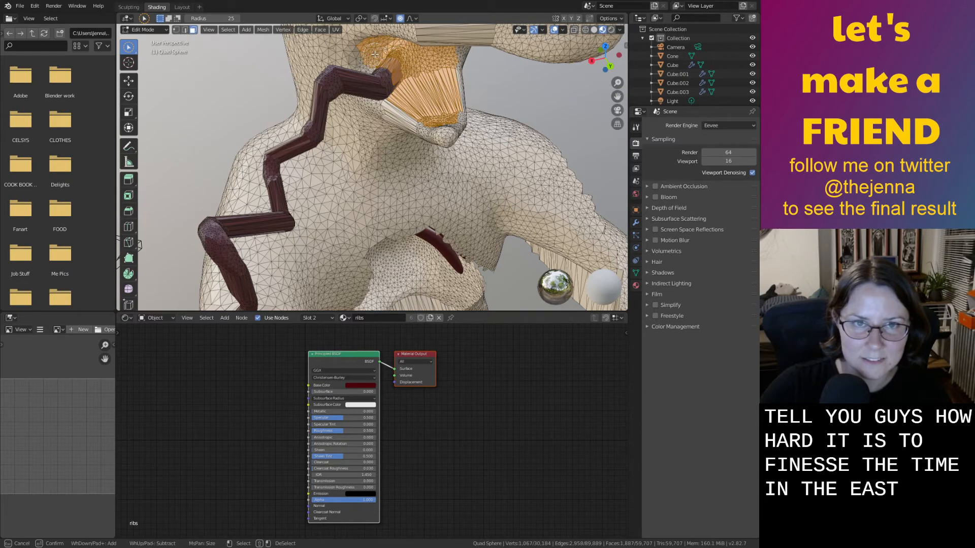
pyautogui.moveTo(400, 68); pyautogui.dragTo(457, 111, button='middle')
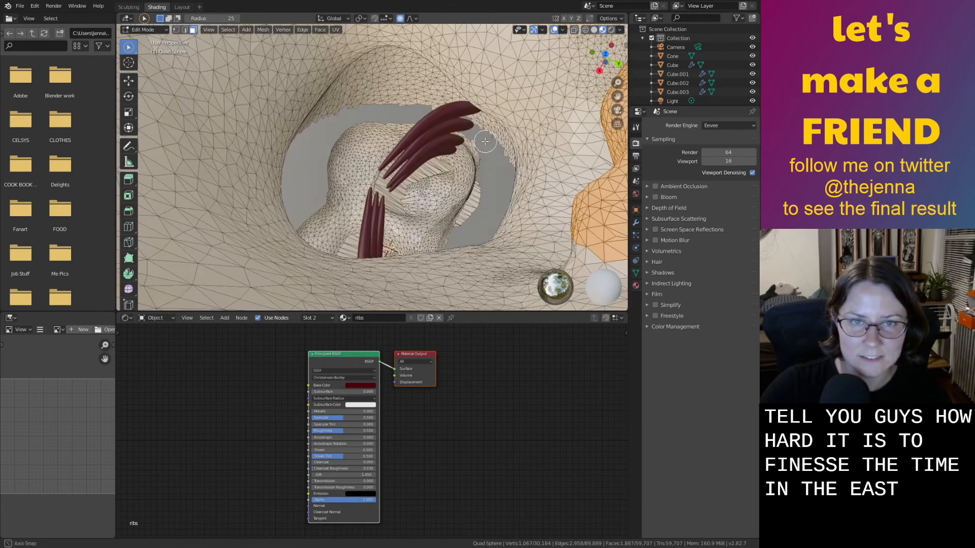
pyautogui.moveTo(484, 142); pyautogui.dragTo(431, 104, button='middle')
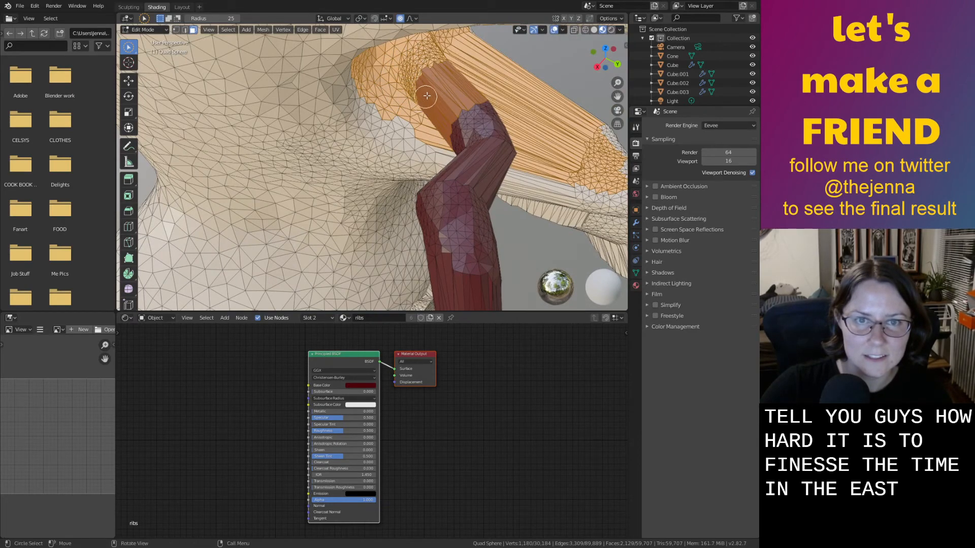
pyautogui.moveTo(426, 96); pyautogui.dragTo(401, 197, button='middle')
pyautogui.moveTo(328, 68); pyautogui.dragTo(326, 63)
pyautogui.moveTo(336, 66); pyautogui.dragTo(367, 74, button='middle')
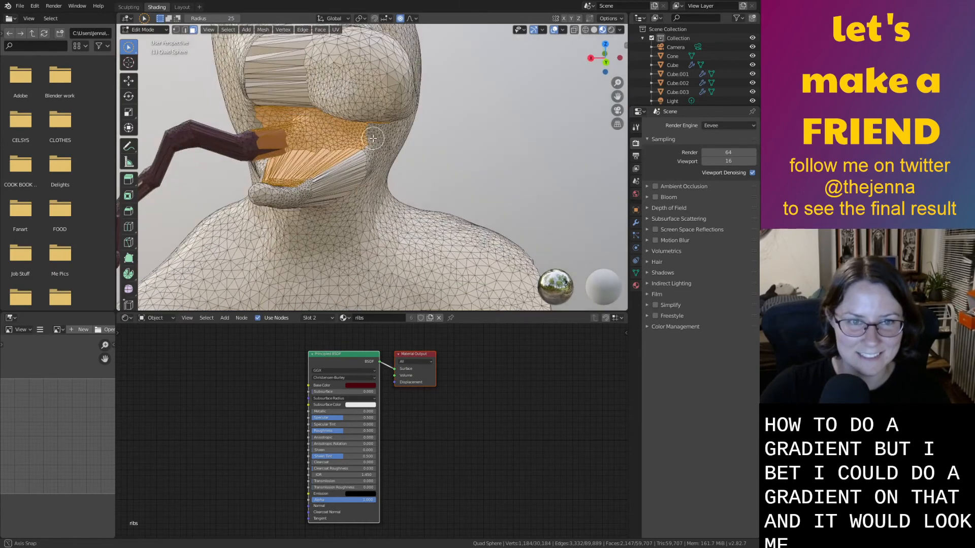
# Assign the ribs material to the selected mouth interior faces and return to Object Mode.
pyautogui.click(328, 319)
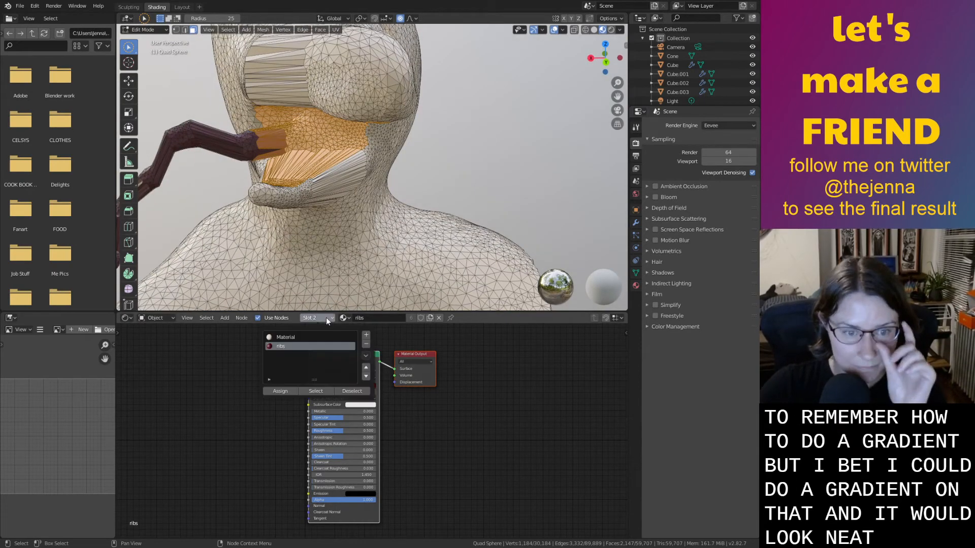
pyautogui.click(281, 390)
pyautogui.press('Tab')
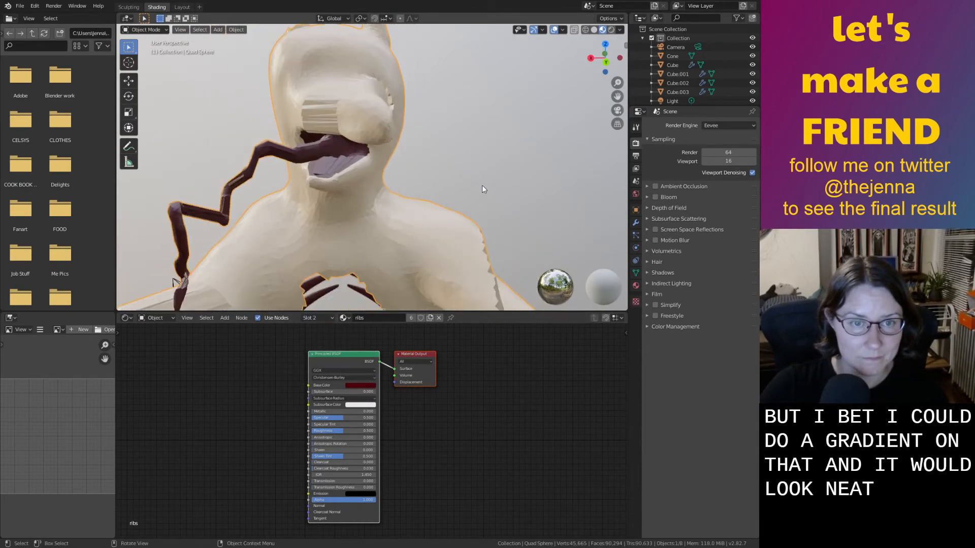
# Select the faces missed inside the mouth in Edit Mode and assign the ribs material to them.
pyautogui.moveTo(482, 189); pyautogui.dragTo(380, 197, button='middle')
pyautogui.scroll(4, 426, 231)
pyautogui.press('Tab')
pyautogui.click(344, 203)
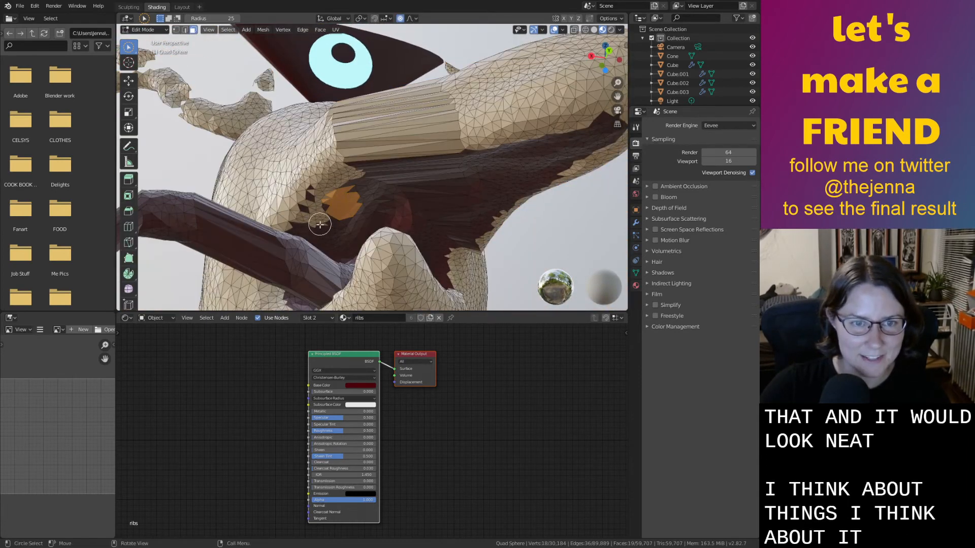
pyautogui.moveTo(320, 224); pyautogui.dragTo(418, 186)
pyautogui.moveTo(418, 188)
pyautogui.mouseDown(button='middle')
pyautogui.moveTo(383, 145)
pyautogui.moveTo(278, 275)
pyautogui.mouseUp(button='middle')
pyautogui.click(316, 318)
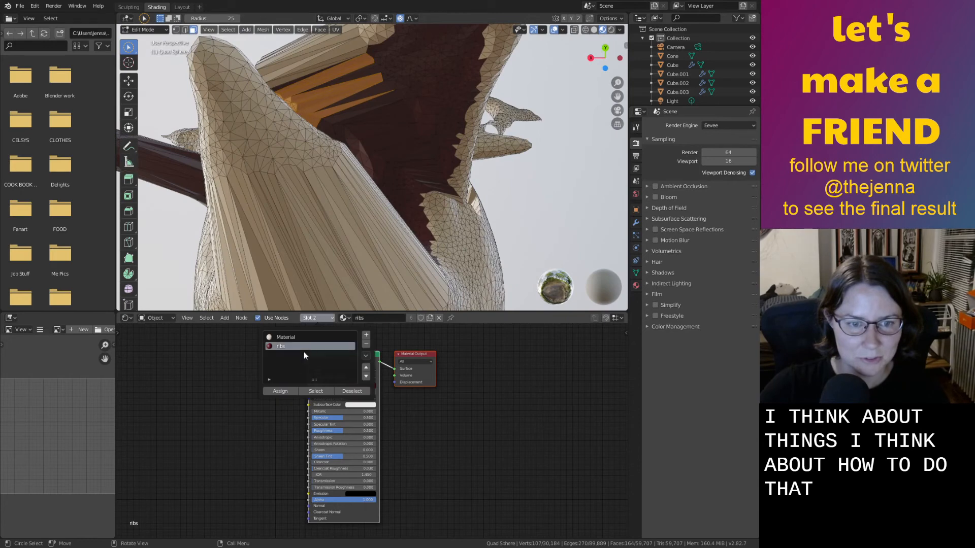
pyautogui.click(275, 394)
# Return to Object Mode, check the recoloured mouth and save the file.
pyautogui.press('Tab')
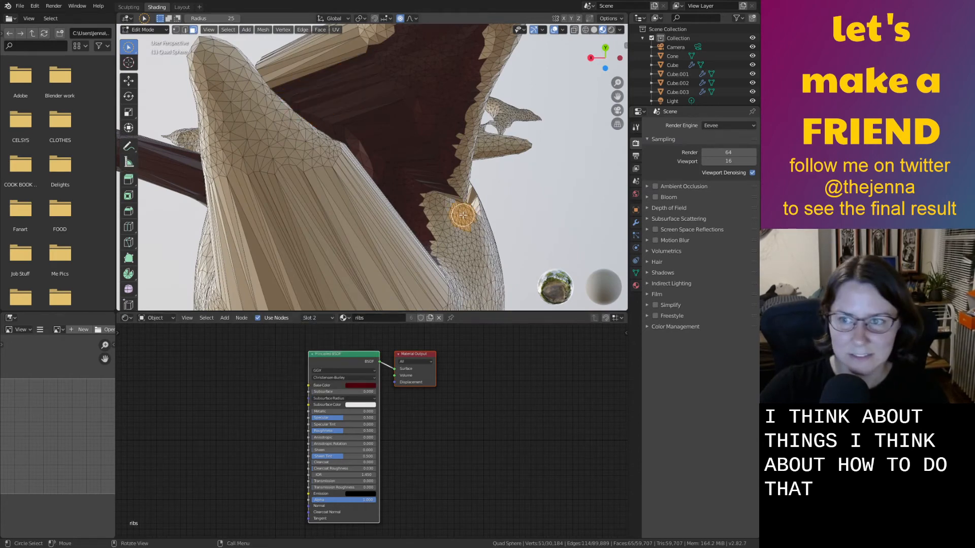
pyautogui.moveTo(463, 216); pyautogui.dragTo(473, 309, button='middle')
pyautogui.hotkey('ctrl', 's')
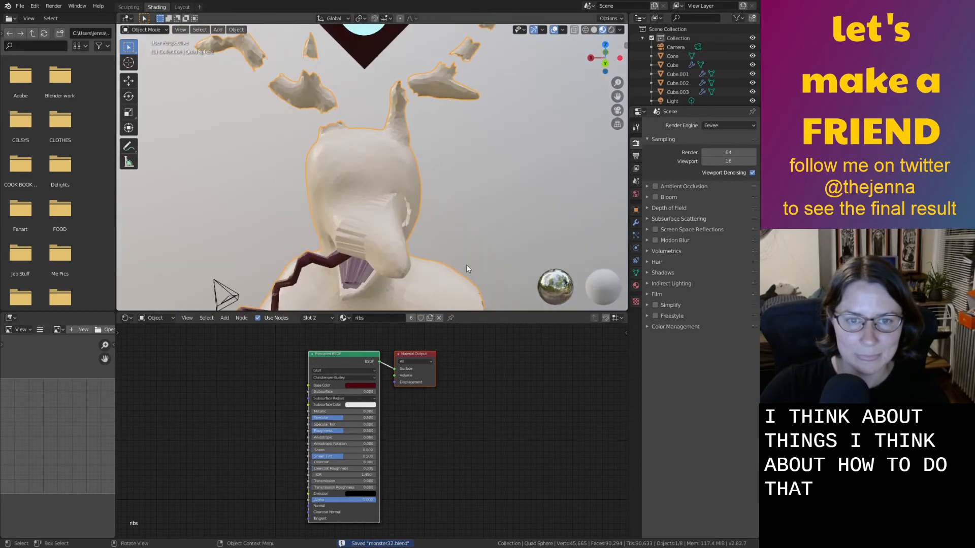
# In the Layout workspace, add a torus for a blindfold and raise it along Z to the monster's head.
pyautogui.click(182, 8)
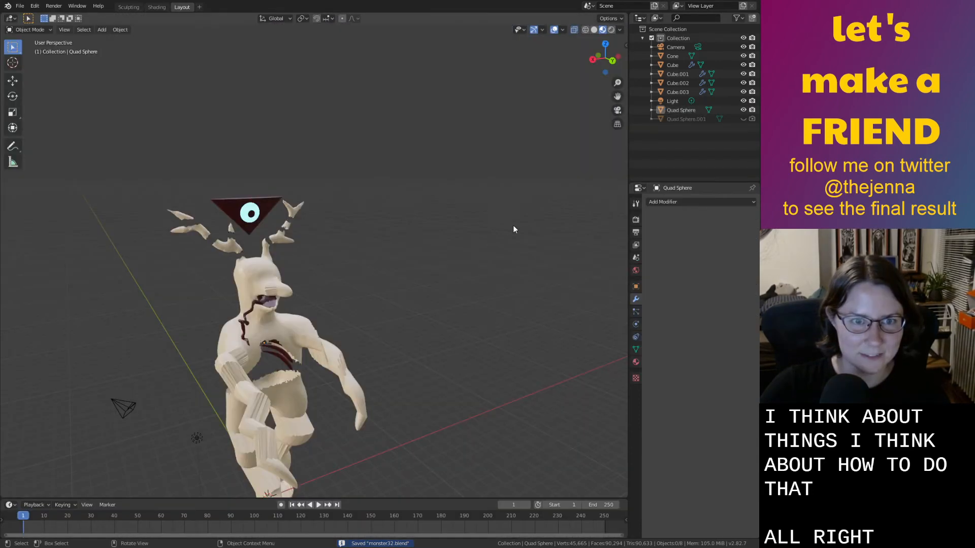
pyautogui.hotkey('shift', 'a')
pyautogui.moveTo(402, 304)
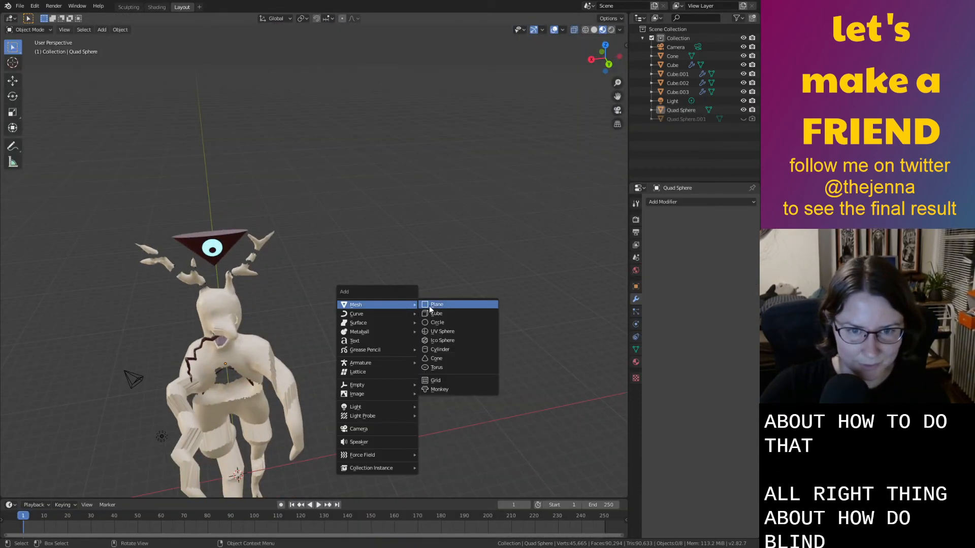
pyautogui.click(445, 368)
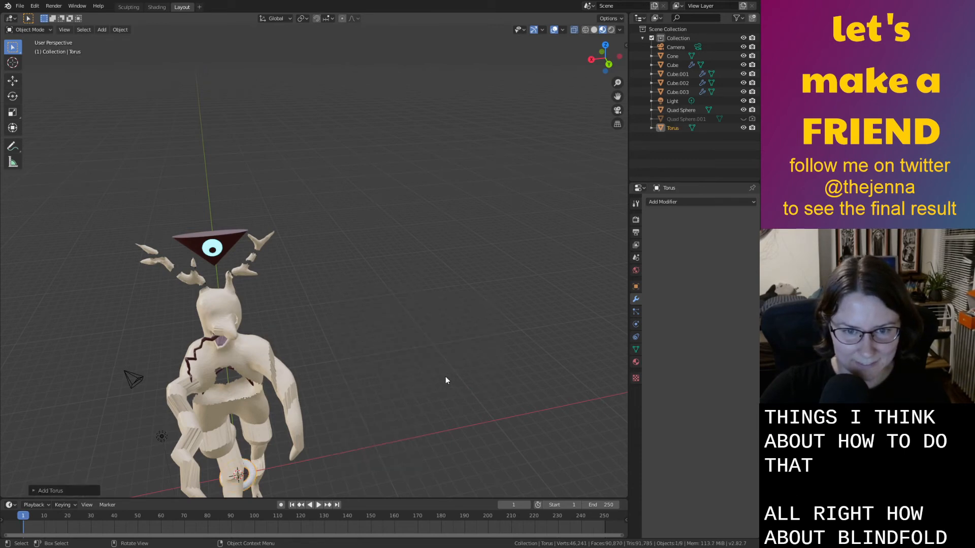
pyautogui.moveTo(445, 376); pyautogui.dragTo(244, 429, button='middle')
pyautogui.press('g')
pyautogui.press('z')
pyautogui.click(221, 303)
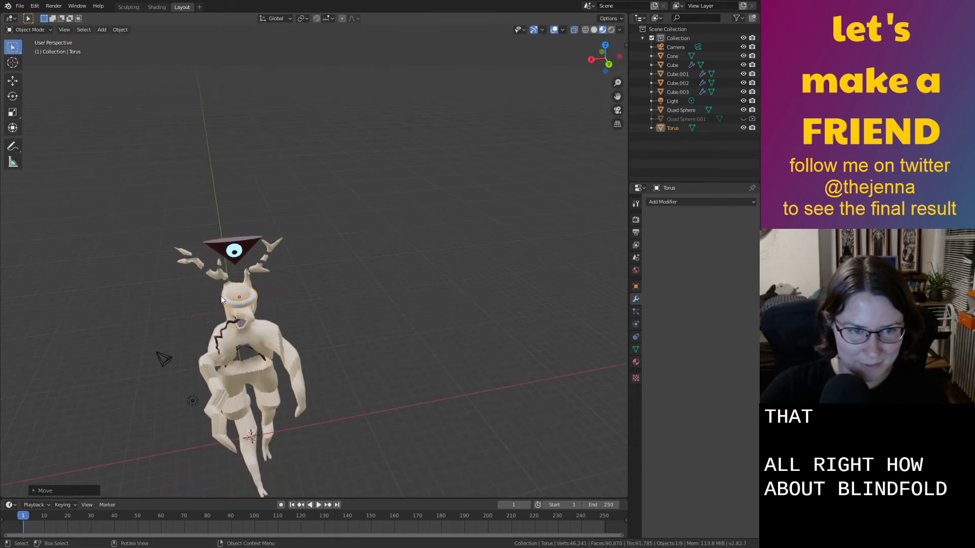
# Scale the torus up uniformly, then reduce it slightly so it forms a ring around the head.
pyautogui.scroll(5, 291, 310)
pyautogui.keyDown('shift'); pyautogui.moveTo(291, 311); pyautogui.dragTo(446, 248, button='middle'); pyautogui.keyUp('shift')
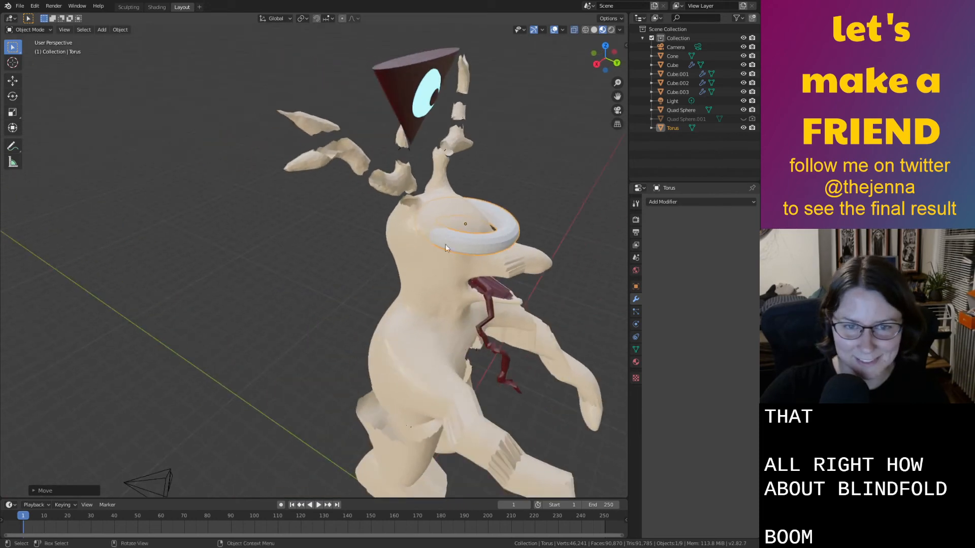
pyautogui.press('s')
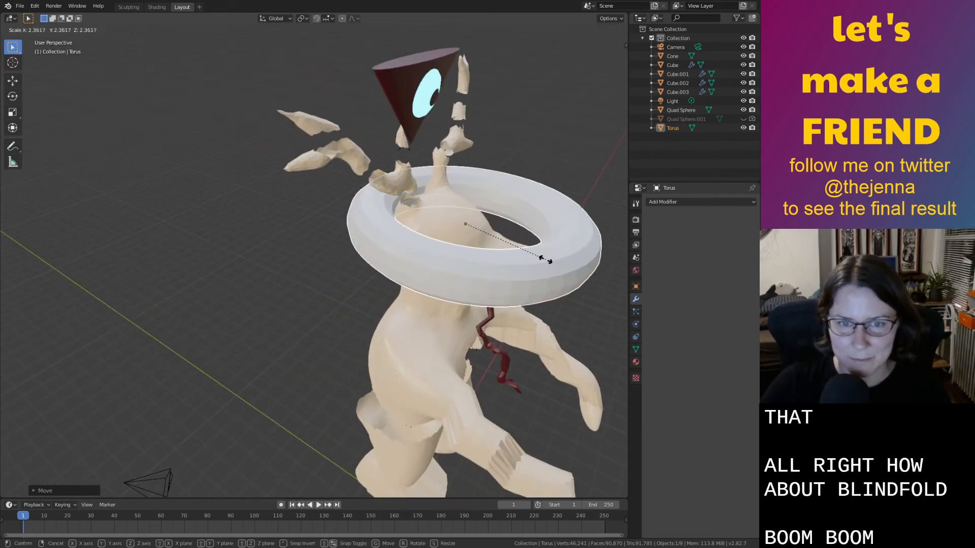
pyautogui.click(546, 263)
pyautogui.press('s')
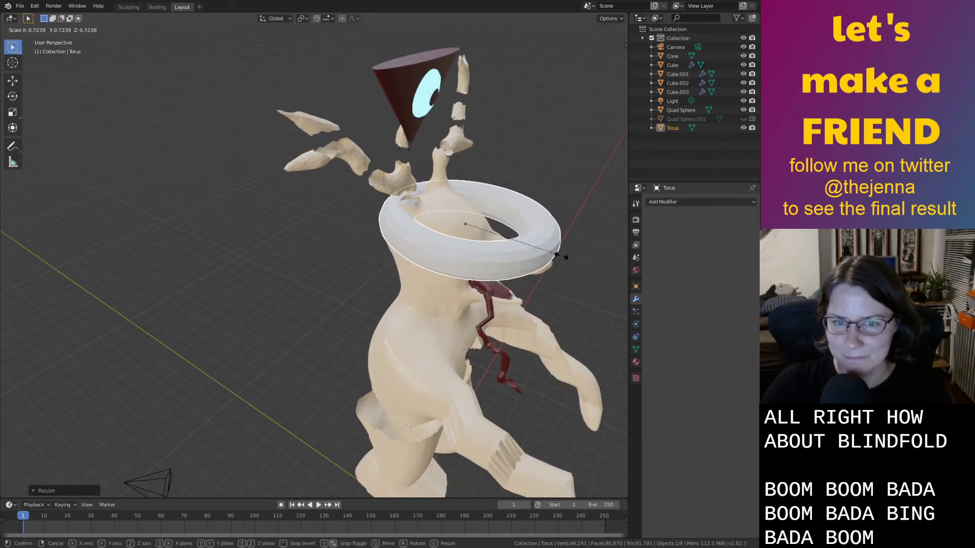
pyautogui.click(546, 248)
# Move the torus back along Y onto the head and tilt it about 36° around the X axis.
pyautogui.press('g')
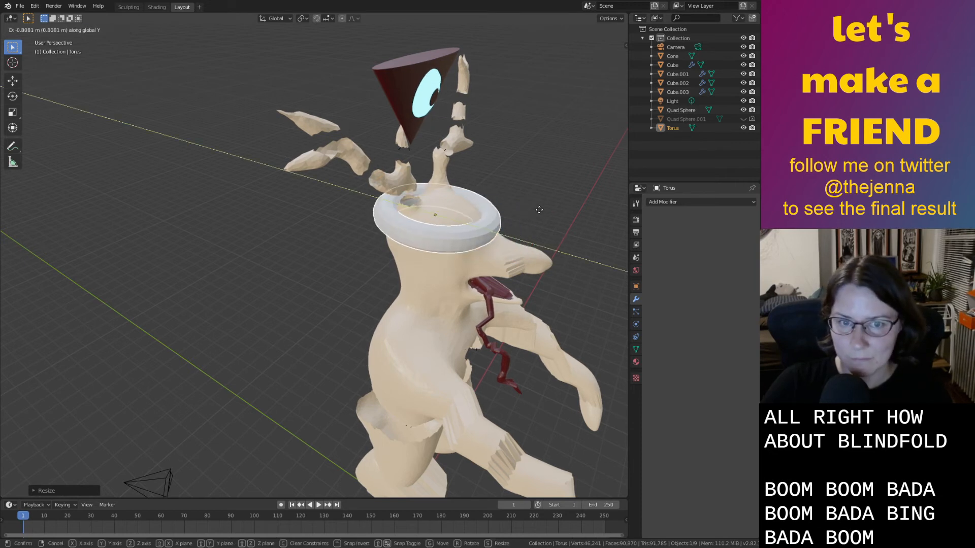
pyautogui.click(554, 218)
pyautogui.press('r')
pyautogui.press('x')
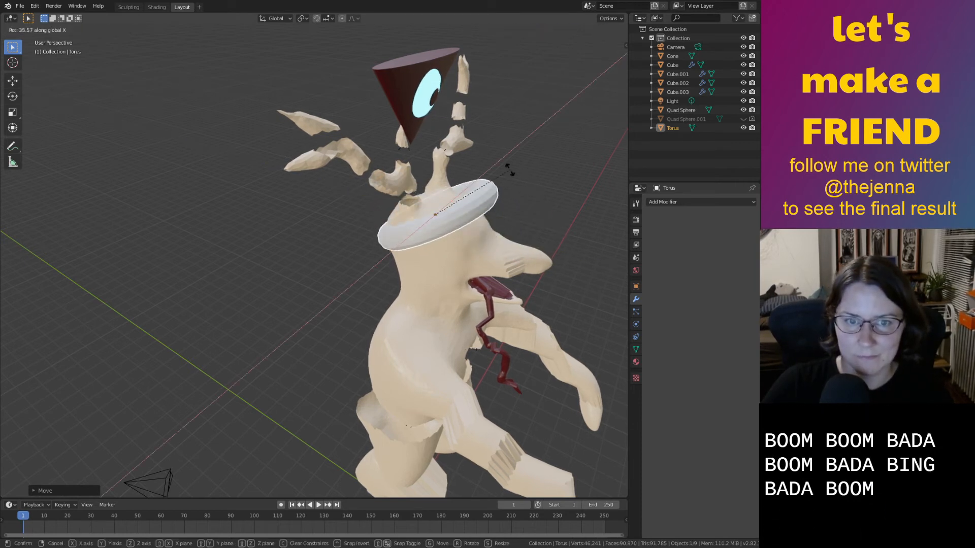
pyautogui.click(509, 169)
# Enlarge the tilted torus uniformly and flatten it slightly along the Z axis.
pyautogui.press('s')
pyautogui.click(505, 185)
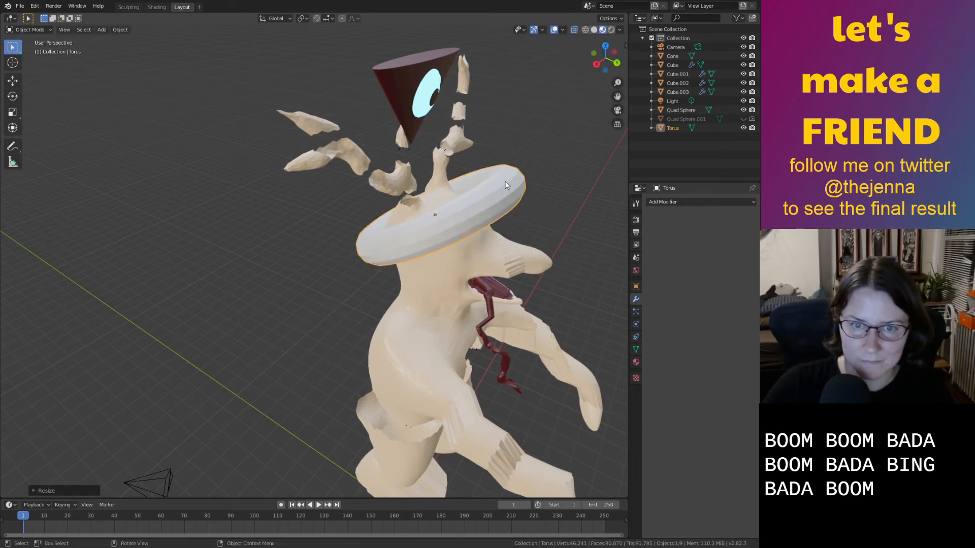
pyautogui.press('s')
pyautogui.press('z')
pyautogui.click(442, 170)
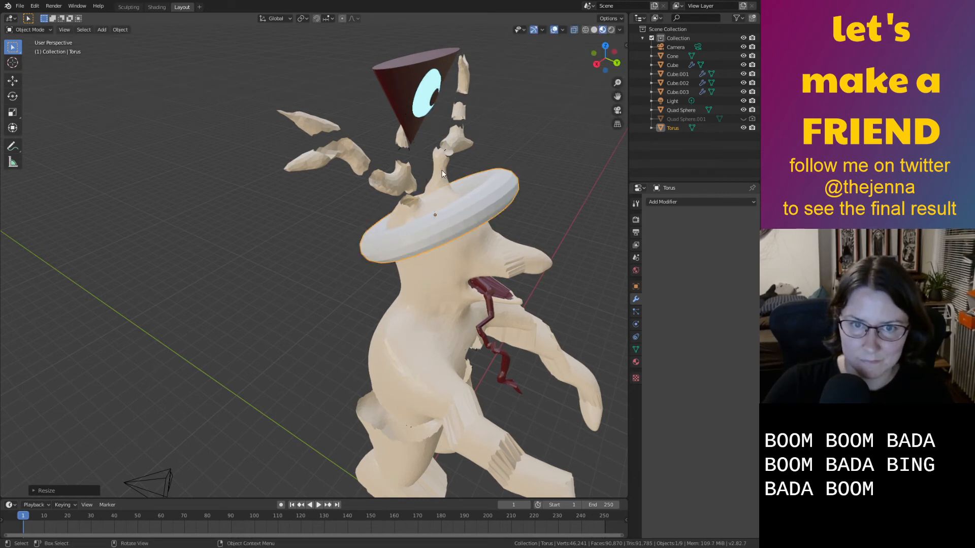
# Lower the torus around the head to eye level and adjust its position from the front.
pyautogui.press('h')
pyautogui.hotkey('ctrl', 'z')
pyautogui.press('g')
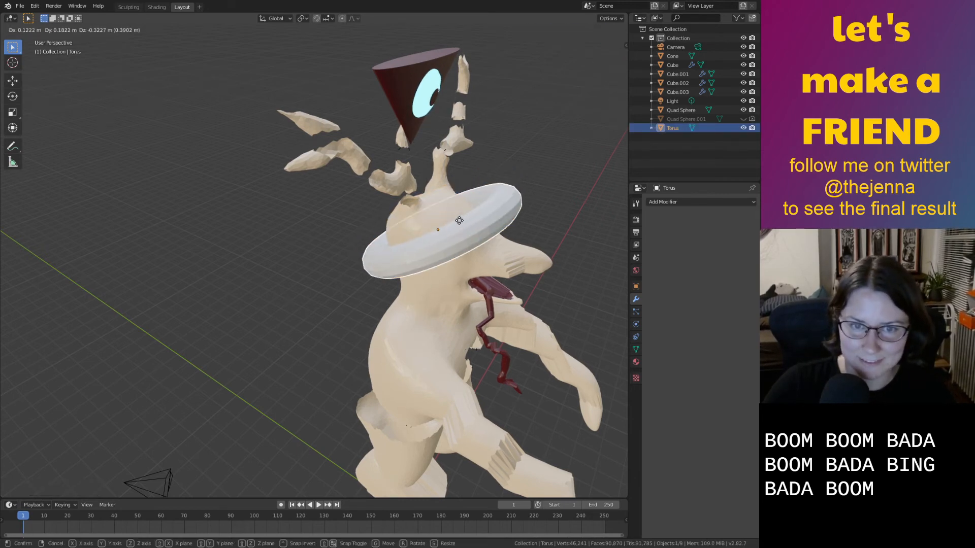
pyautogui.click(458, 229)
pyautogui.moveTo(459, 228); pyautogui.dragTo(482, 300, button='middle')
pyautogui.press('g')
pyautogui.click(482, 264)
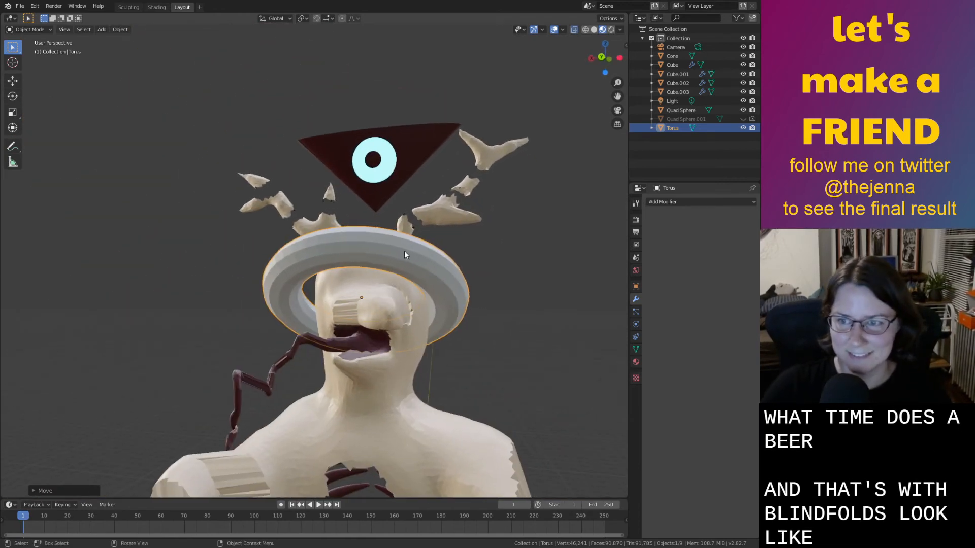
pyautogui.press('g')
pyautogui.rightClick(415, 259)
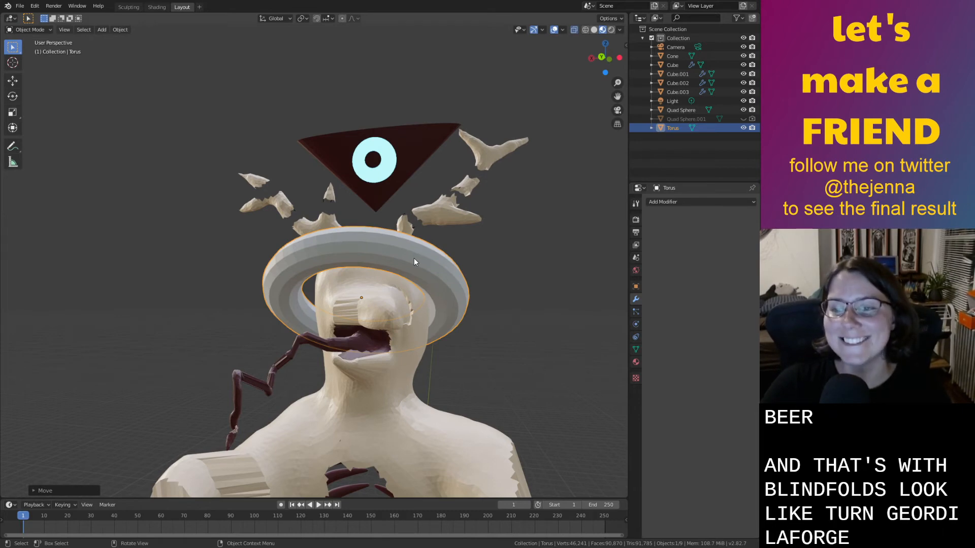
# Reposition the torus so it sits centred around the head, and switch to the Sculpting workspace.
pyautogui.press('g')
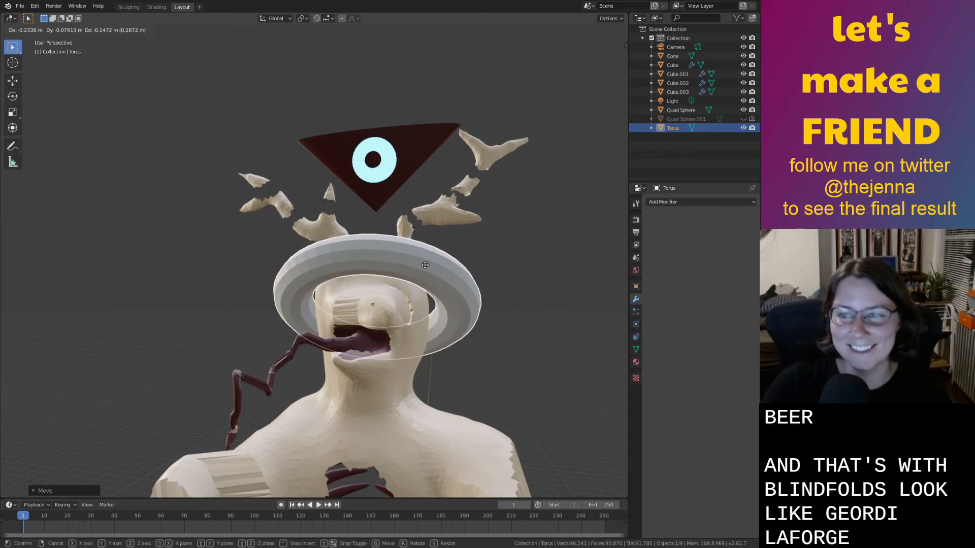
pyautogui.click(427, 264)
pyautogui.moveTo(427, 264); pyautogui.dragTo(183, 81, button='middle')
pyautogui.press('g')
pyautogui.click(495, 306)
pyautogui.click(129, 6)
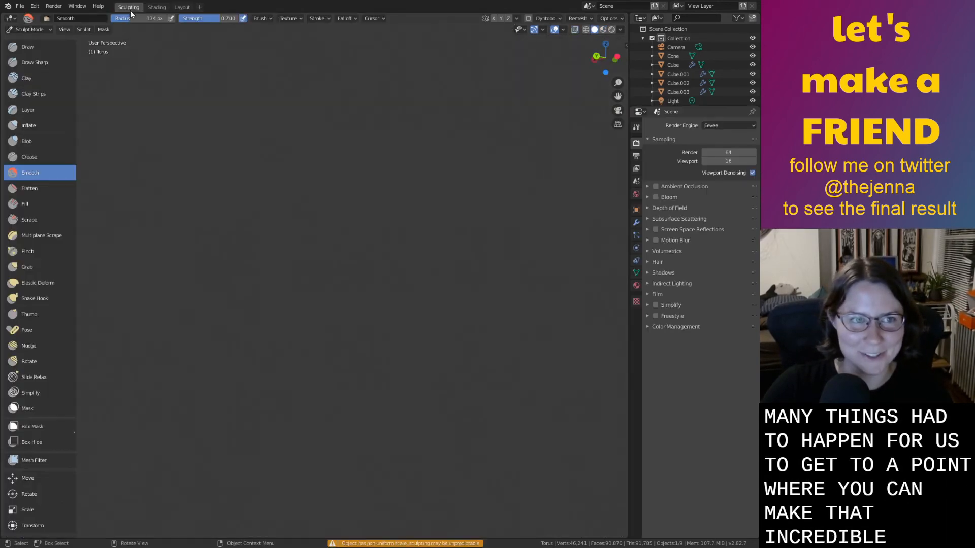
pyautogui.moveTo(449, 278); pyautogui.dragTo(421, 328, button='middle')
pyautogui.scroll(6, 421, 327)
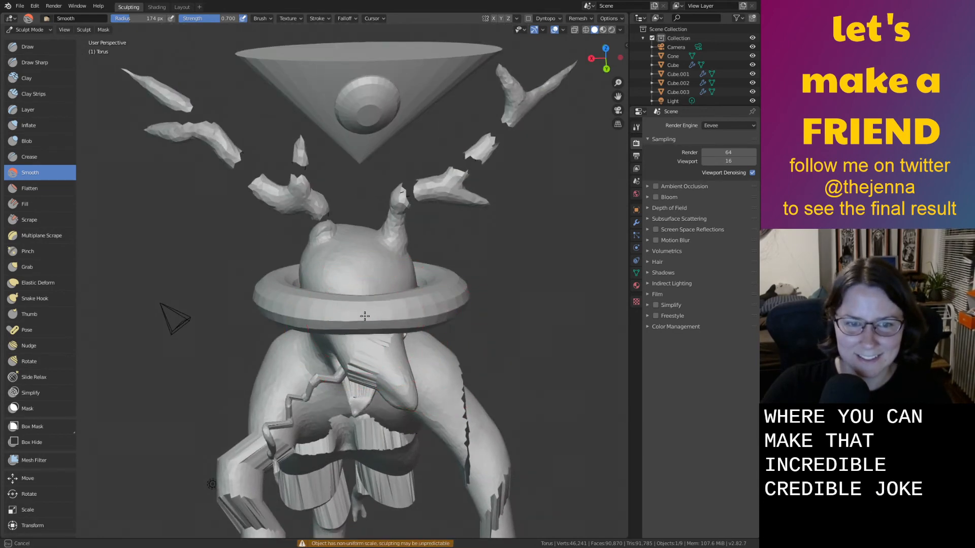
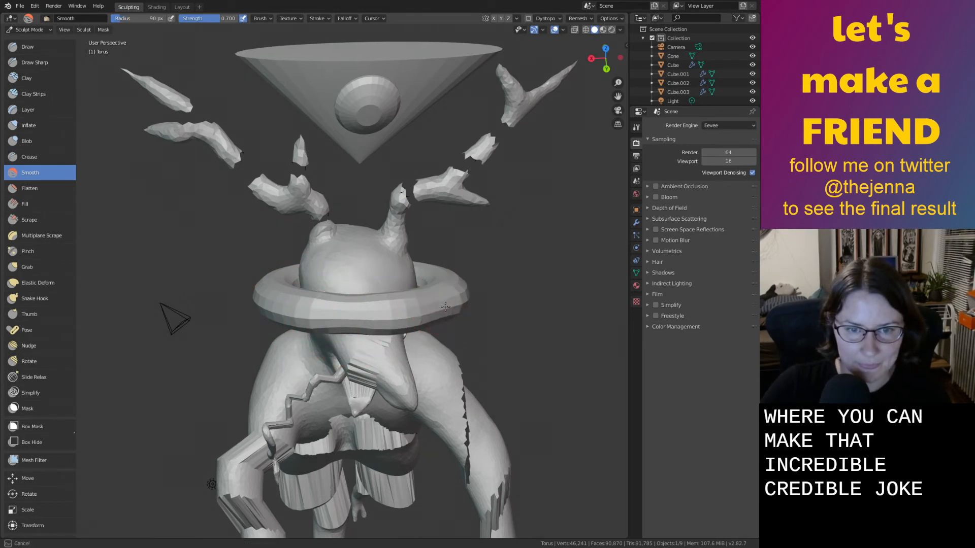
pyautogui.moveTo(445, 307); pyautogui.dragTo(287, 314)
pyautogui.moveTo(276, 304); pyautogui.dragTo(279, 303, button='middle')
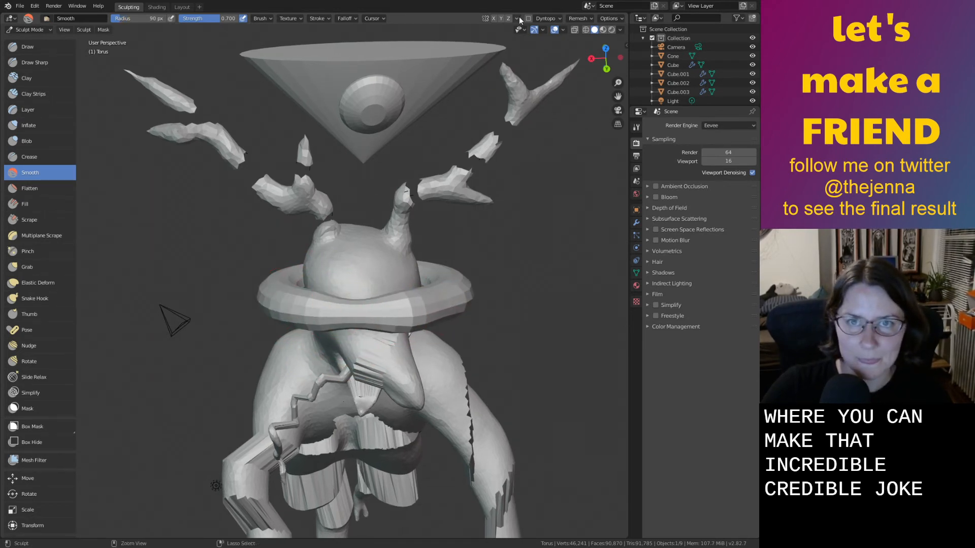
pyautogui.hotkey('ctrl', 'z')
pyautogui.hotkey('ctrl', 'z')
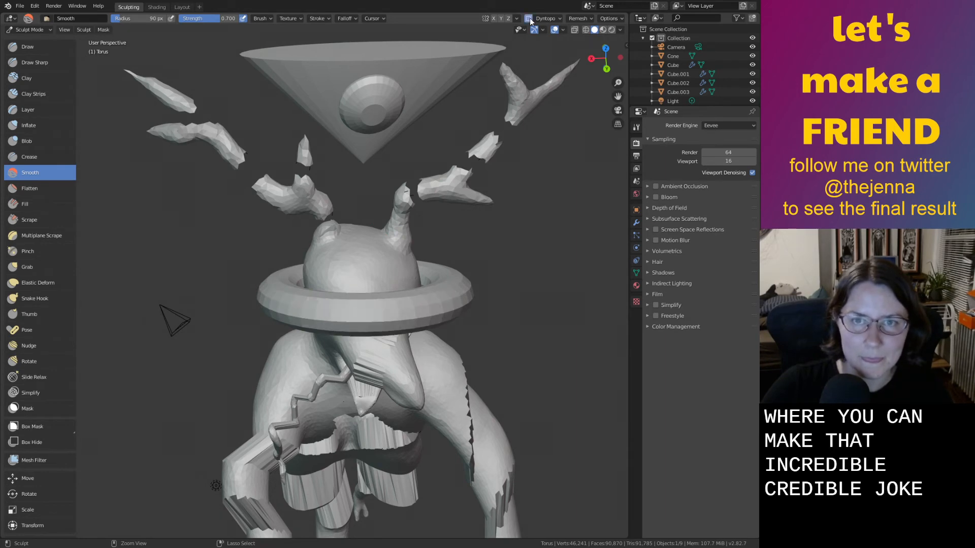
# Enable Dyntopo for the torus and smooth its front and one side with the Smooth brush.
pyautogui.click(529, 18)
pyautogui.click(528, 49)
pyautogui.scroll(6, 517, 233)
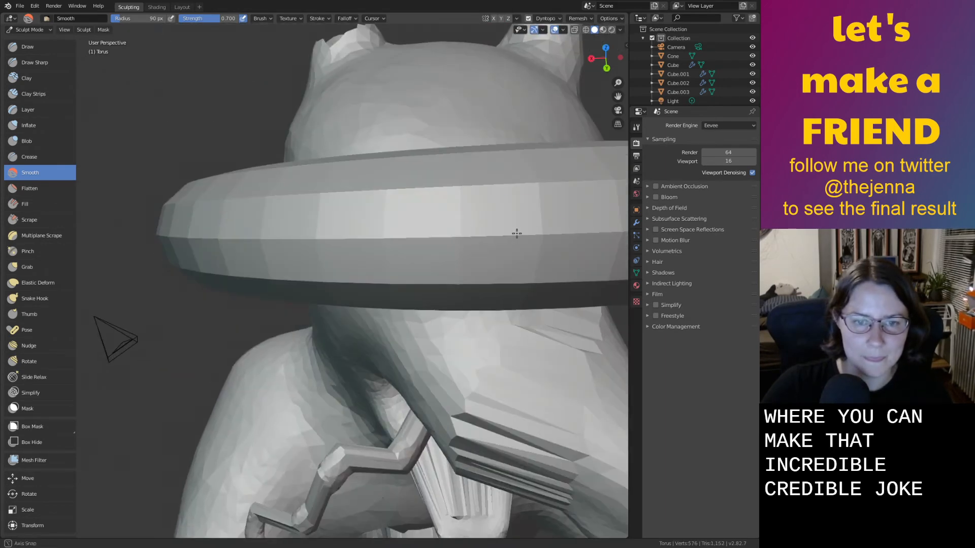
pyautogui.scroll(-5, 516, 233)
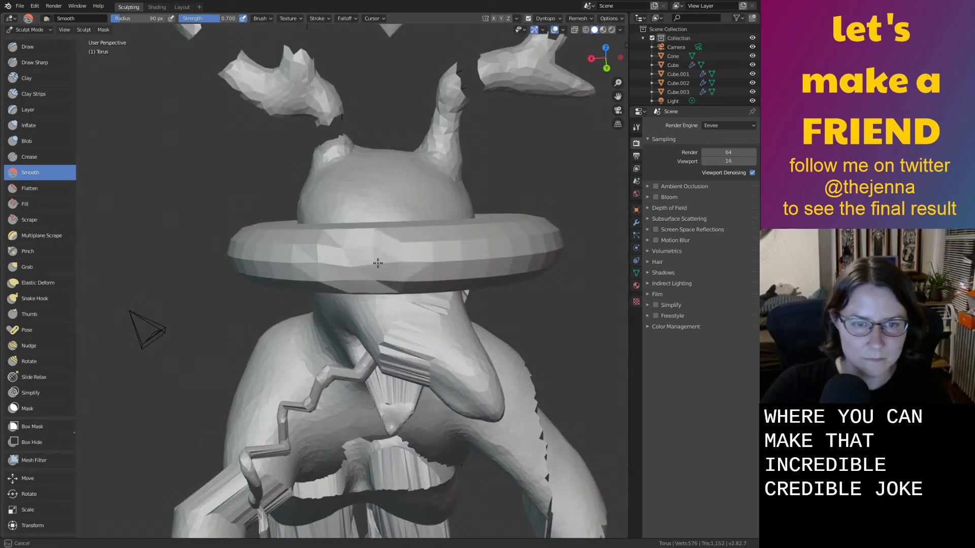
pyautogui.moveTo(355, 249)
pyautogui.mouseDown()
pyautogui.moveTo(522, 251)
pyautogui.moveTo(253, 248)
pyautogui.mouseUp()
pyautogui.moveTo(253, 248)
pyautogui.mouseDown(button='middle')
pyautogui.moveTo(387, 279)
pyautogui.moveTo(321, 222)
pyautogui.mouseUp(button='middle')
pyautogui.moveTo(322, 222); pyautogui.dragTo(275, 227)
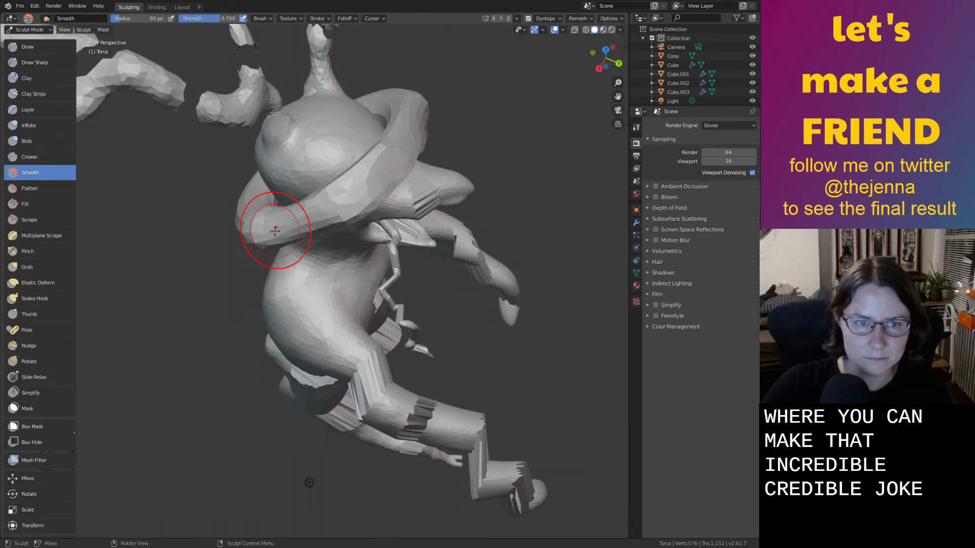
# Continue smoothing the torus around the other side of the head.
pyautogui.moveTo(277, 227)
pyautogui.mouseDown(button='middle')
pyautogui.moveTo(293, 227)
pyautogui.moveTo(351, 185)
pyautogui.mouseUp(button='middle')
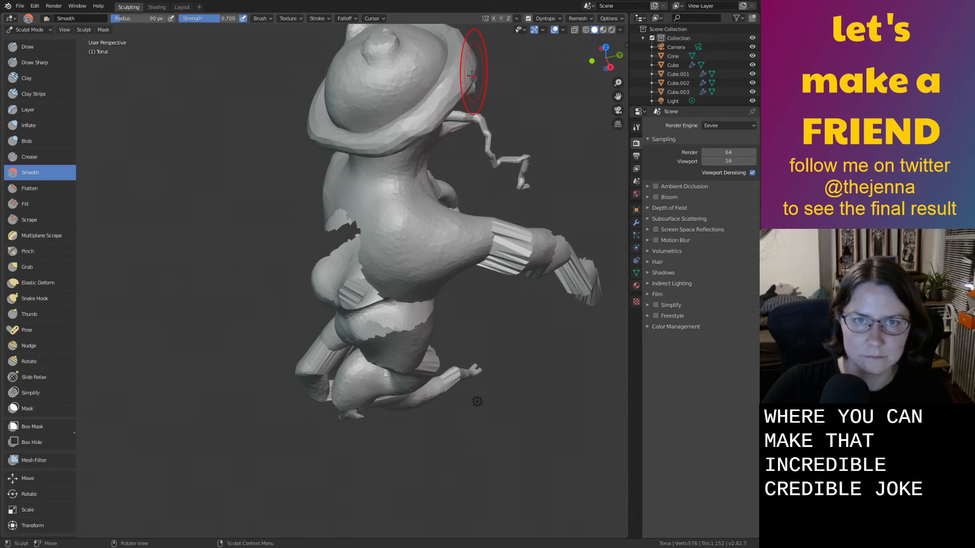
pyautogui.moveTo(471, 75)
pyautogui.mouseDown(button='middle')
pyautogui.moveTo(496, 276)
pyautogui.moveTo(452, 290)
pyautogui.moveTo(352, 287)
pyautogui.mouseUp(button='middle')
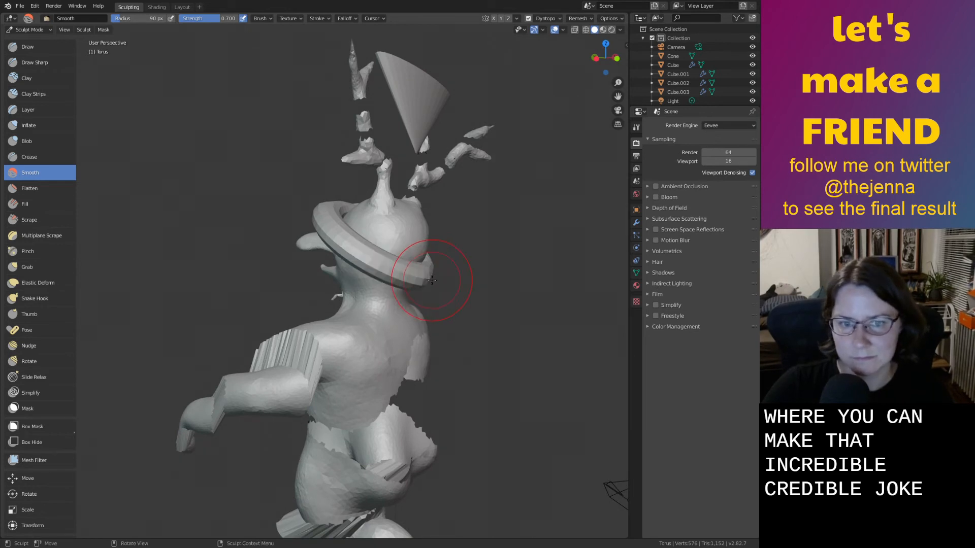
pyautogui.moveTo(357, 248)
pyautogui.mouseDown(button='middle')
pyautogui.moveTo(407, 280)
pyautogui.moveTo(398, 256)
pyautogui.moveTo(410, 252)
pyautogui.mouseUp(button='middle')
pyautogui.scroll(6, 391, 235)
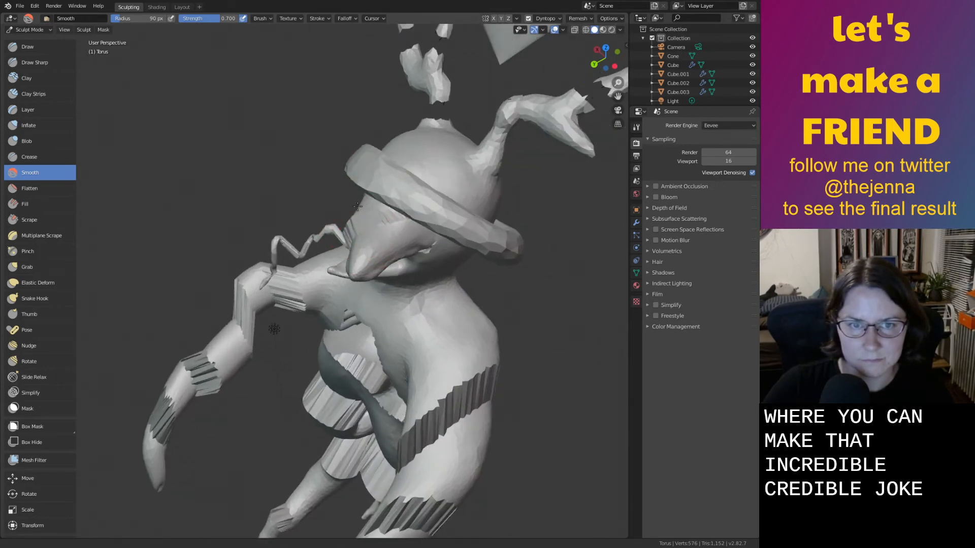
pyautogui.moveTo(378, 274); pyautogui.dragTo(499, 356)
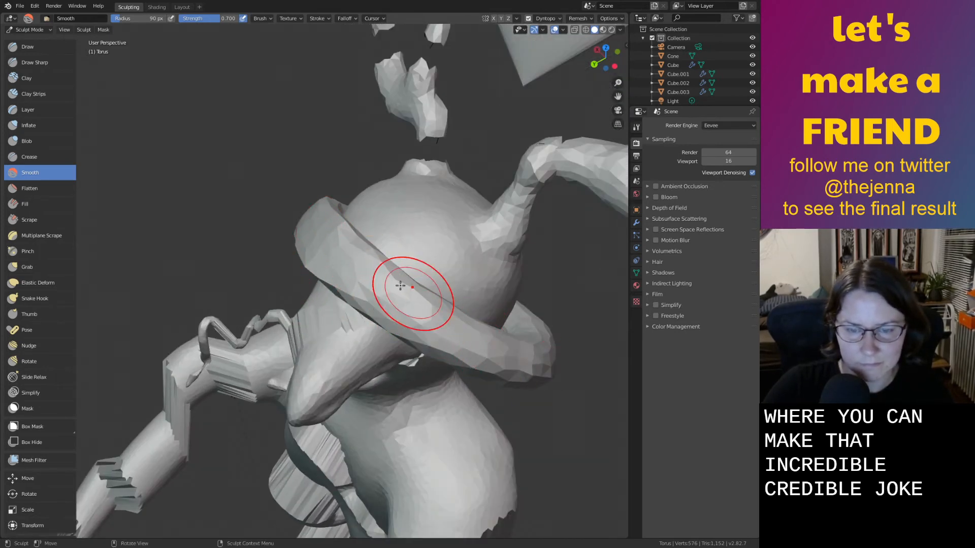
# Flatten the outer surface of the torus along the side of the head with the Flatten brush at 0.500 strength.
pyautogui.click(40, 189)
pyautogui.moveTo(402, 316)
pyautogui.mouseDown()
pyautogui.moveTo(483, 335)
pyautogui.moveTo(344, 269)
pyautogui.moveTo(277, 214)
pyautogui.mouseUp()
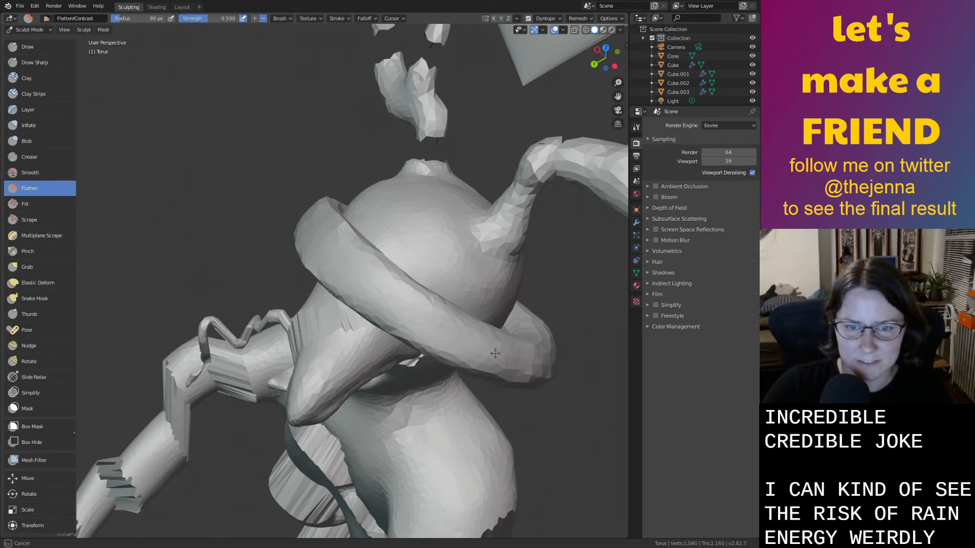
pyautogui.moveTo(495, 354); pyautogui.dragTo(337, 228, button='middle')
pyautogui.moveTo(337, 228); pyautogui.dragTo(345, 244)
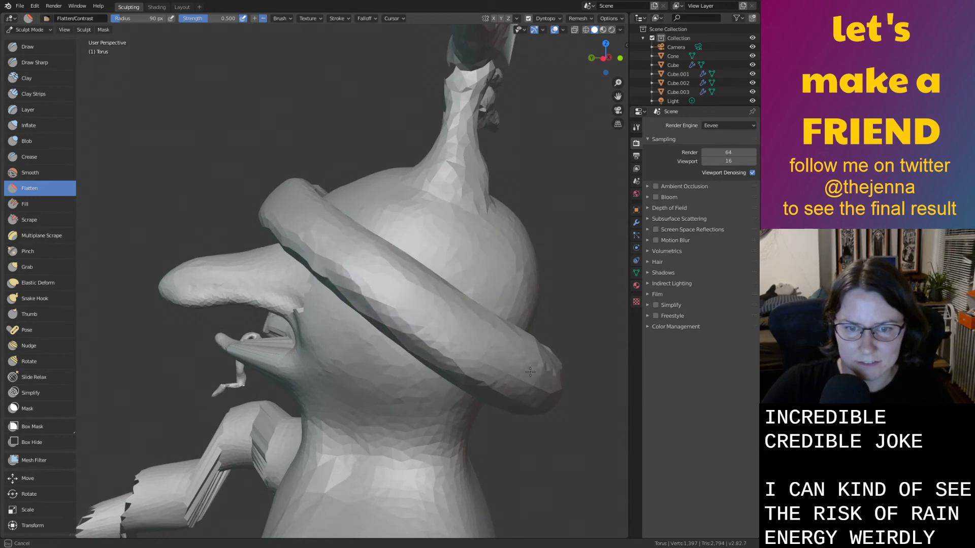
pyautogui.moveTo(529, 373); pyautogui.dragTo(499, 408)
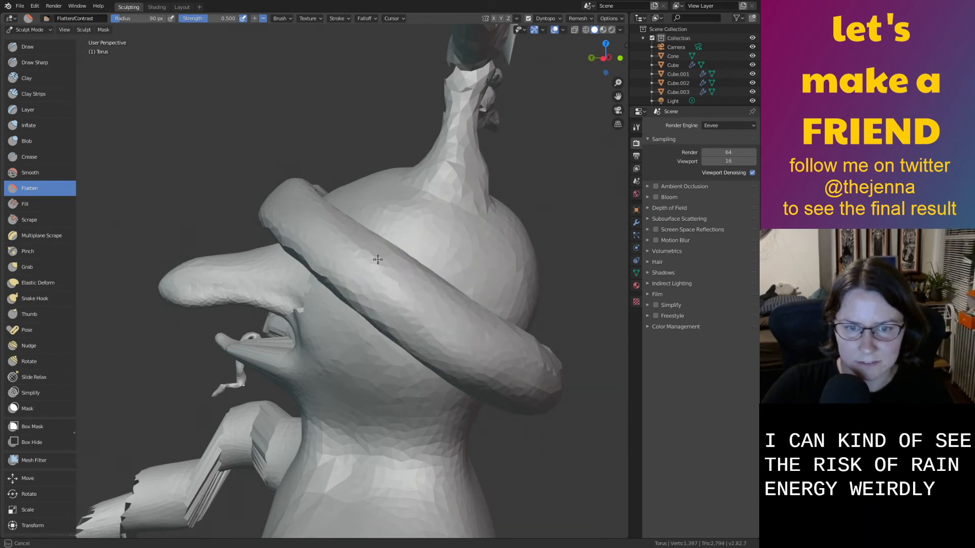
pyautogui.moveTo(560, 387); pyautogui.dragTo(474, 370, button='middle')
pyautogui.moveTo(228, 304)
pyautogui.mouseDown()
pyautogui.moveTo(386, 338)
pyautogui.moveTo(267, 317)
pyautogui.moveTo(166, 266)
pyautogui.mouseUp()
# Smooth the flattened side of the torus, continuing round toward the back of the head.
pyautogui.moveTo(241, 318)
pyautogui.keyDown('shift'); pyautogui.mouseDown()
pyautogui.moveTo(157, 289)
pyautogui.moveTo(355, 332)
pyautogui.mouseUp(); pyautogui.keyUp('shift')
pyautogui.moveTo(306, 327)
pyautogui.mouseDown(button='middle')
pyautogui.moveTo(290, 305)
pyautogui.moveTo(302, 307)
pyautogui.mouseUp(button='middle')
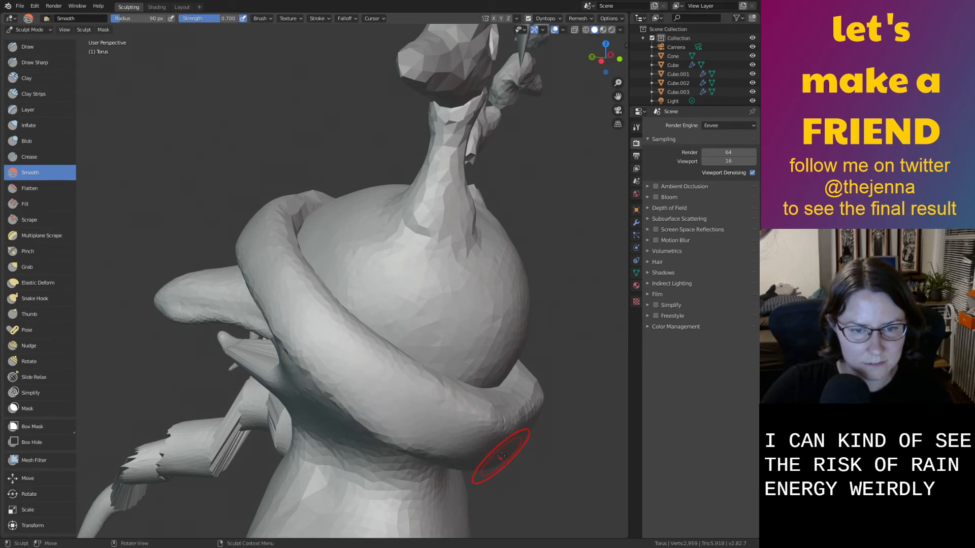
pyautogui.moveTo(469, 449); pyautogui.dragTo(404, 423, button='middle')
pyautogui.moveTo(125, 338); pyautogui.dragTo(359, 398)
pyautogui.moveTo(359, 398)
pyautogui.mouseDown(button='middle')
pyautogui.moveTo(269, 351)
pyautogui.moveTo(165, 258)
pyautogui.mouseUp(button='middle')
# Flatten the section of the torus behind the head, then smooth it.
pyautogui.click(55, 188)
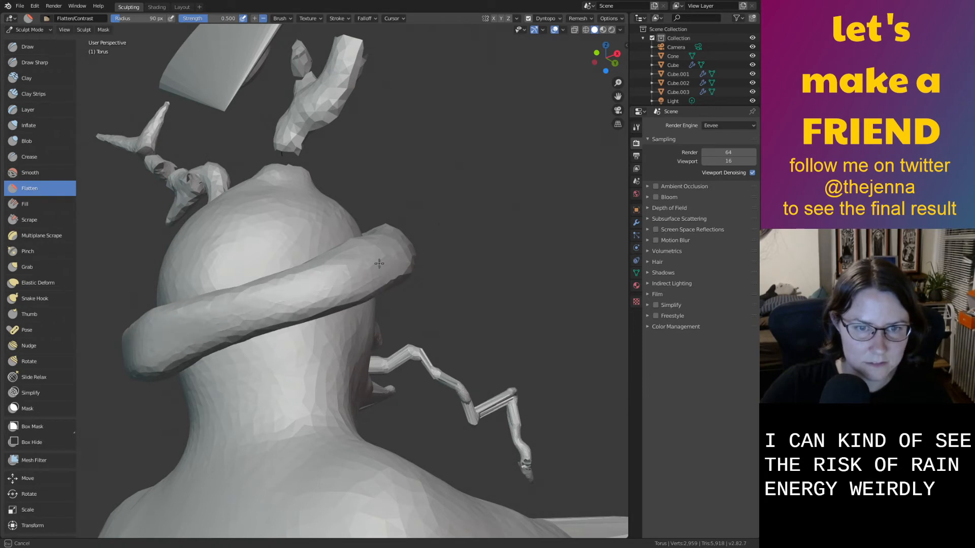
pyautogui.press('s')
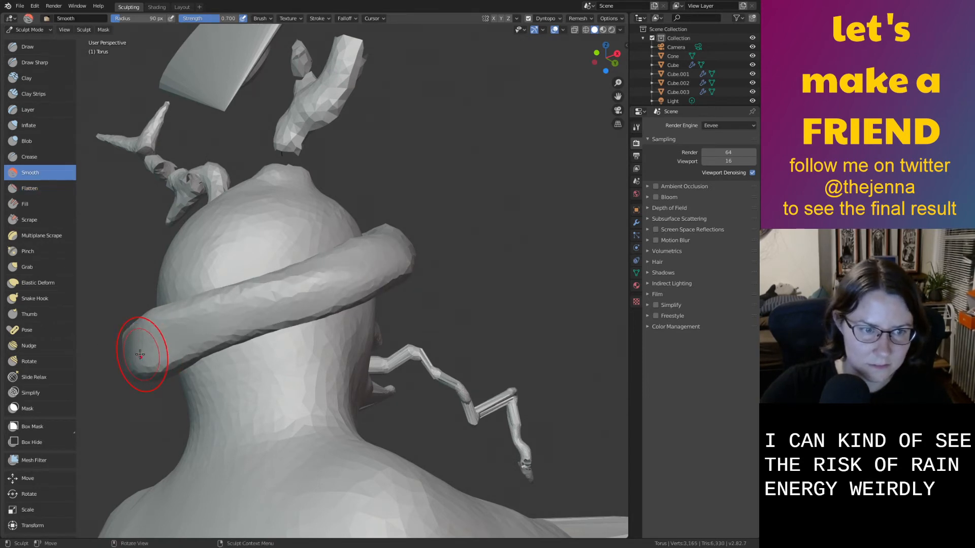
pyautogui.moveTo(174, 402); pyautogui.dragTo(236, 330, button='middle')
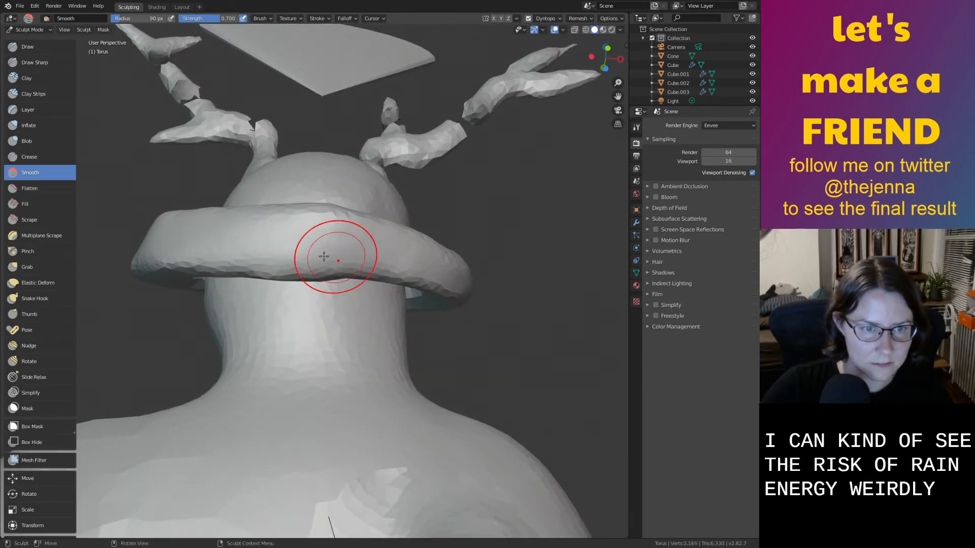
pyautogui.moveTo(326, 261)
pyautogui.mouseDown(button='middle')
pyautogui.moveTo(311, 314)
pyautogui.moveTo(277, 333)
pyautogui.mouseUp(button='middle')
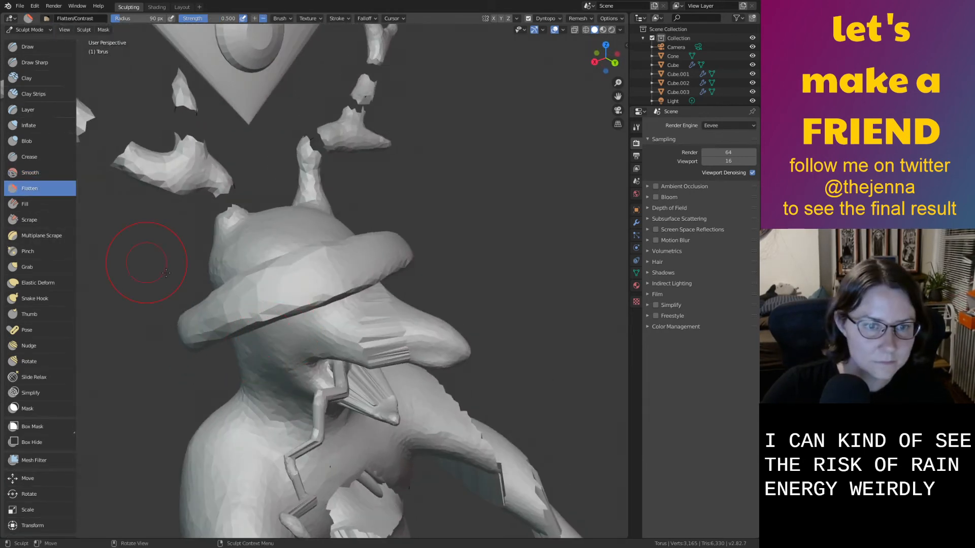
# Flatten the torus along the opposite side of the head and smooth out its facets.
pyautogui.moveTo(282, 286); pyautogui.dragTo(333, 262, button='middle')
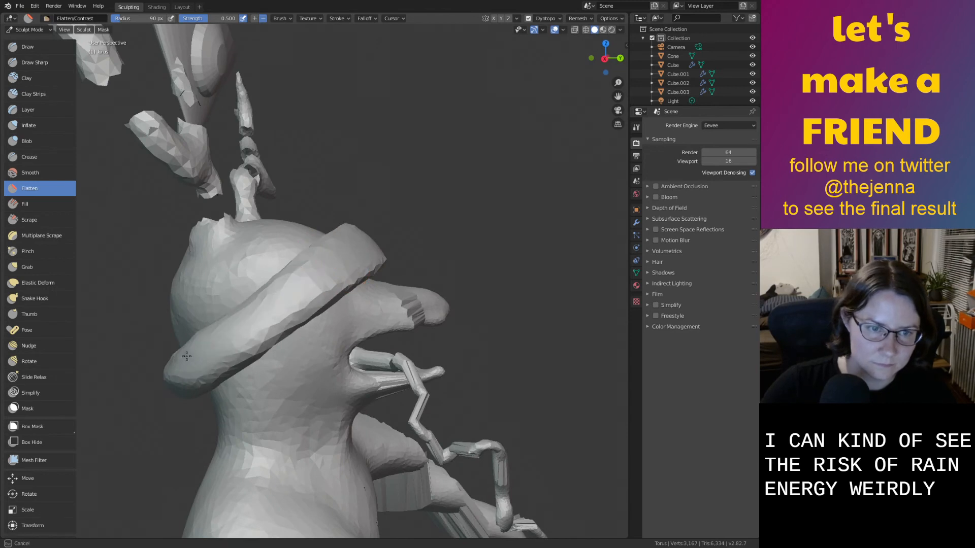
pyautogui.moveTo(299, 315)
pyautogui.mouseDown()
pyautogui.moveTo(311, 285)
pyautogui.moveTo(305, 294)
pyautogui.mouseUp()
pyautogui.press('s')
pyautogui.moveTo(234, 354); pyautogui.dragTo(317, 303)
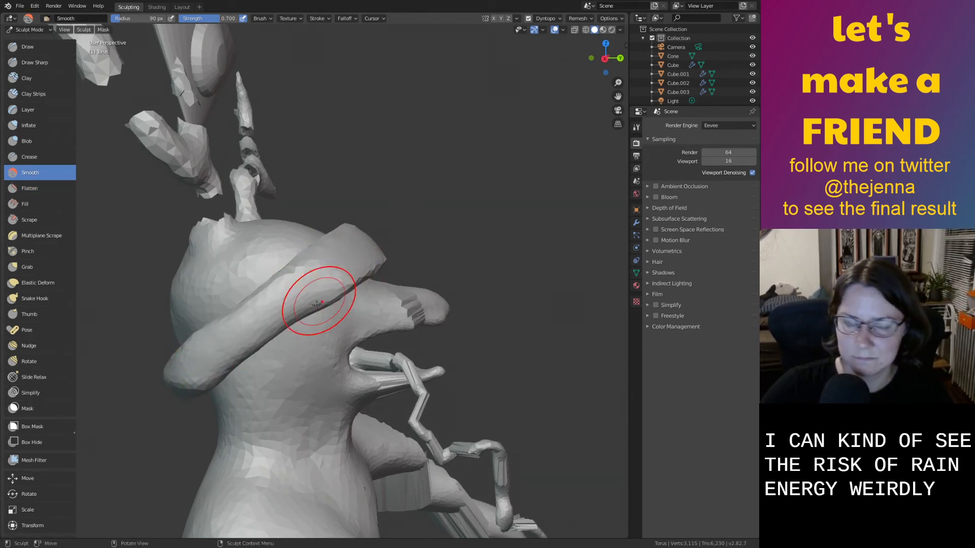
pyautogui.moveTo(193, 383)
pyautogui.mouseDown(button='middle')
pyautogui.moveTo(161, 373)
pyautogui.moveTo(239, 388)
pyautogui.moveTo(153, 398)
pyautogui.moveTo(181, 335)
pyautogui.mouseUp(button='middle')
# Return to the Layout workspace and narrow the torus slightly along the global X axis to fit the head.
pyautogui.press('Tab')
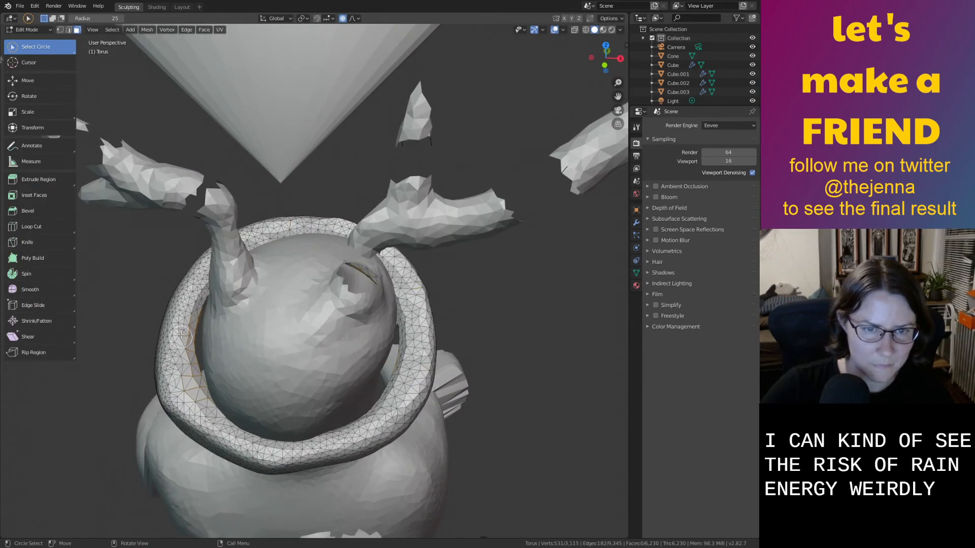
pyautogui.click(184, 7)
pyautogui.moveTo(337, 228); pyautogui.dragTo(358, 242, button='middle')
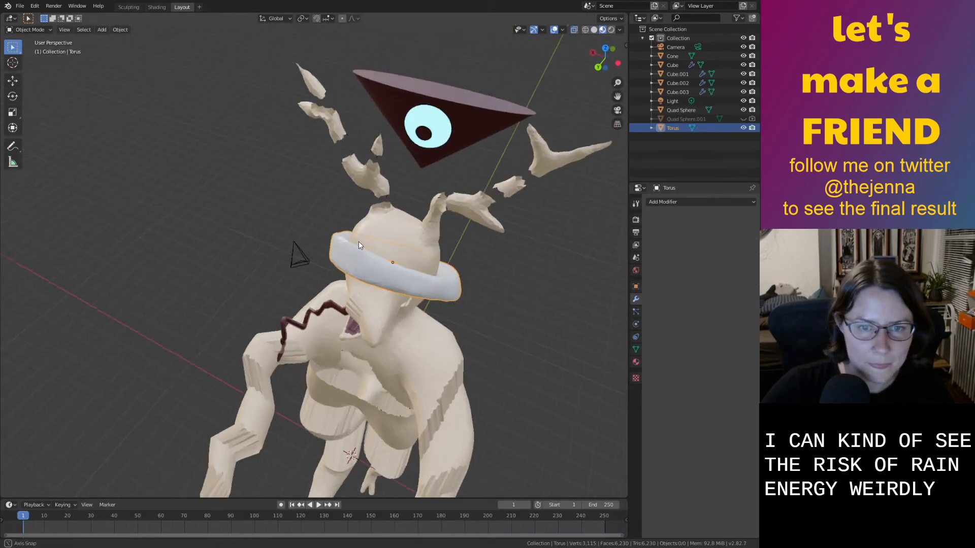
pyautogui.moveTo(525, 325); pyautogui.dragTo(476, 233, button='middle')
pyautogui.press('s')
pyautogui.press('x')
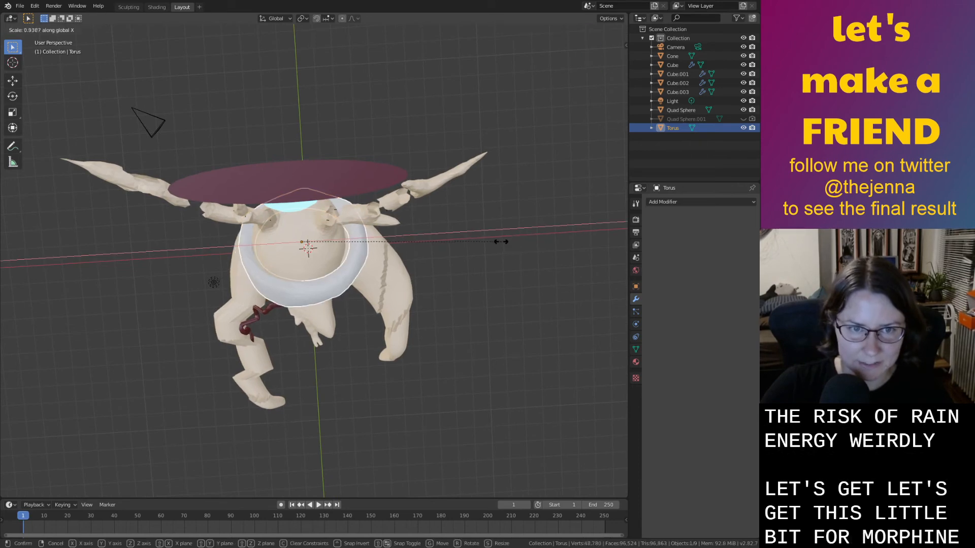
pyautogui.click(487, 243)
pyautogui.moveTo(485, 242); pyautogui.dragTo(383, 248, button='middle')
# Back in the Sculpting workspace, smooth the narrowed torus along its side and behind the head.
pyautogui.click(127, 9)
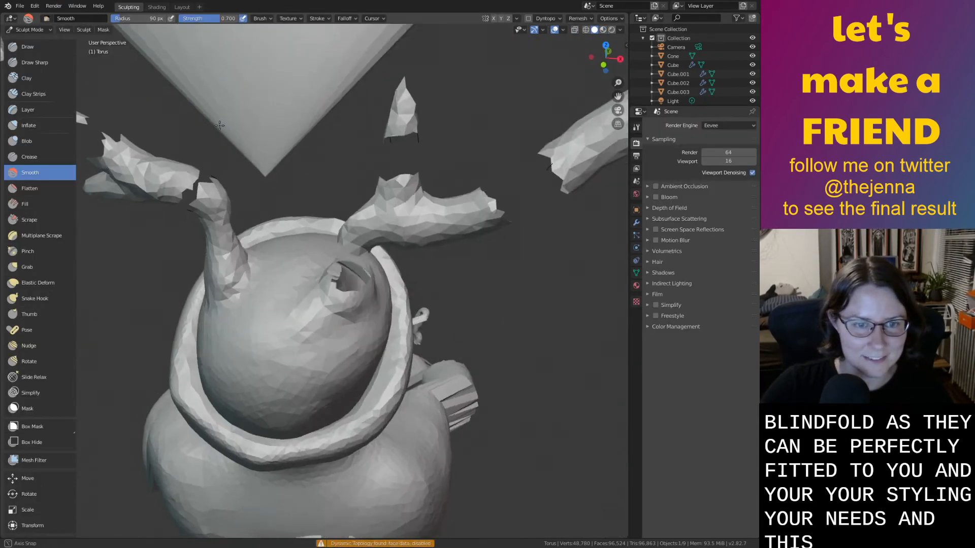
pyautogui.moveTo(284, 264); pyautogui.dragTo(201, 339, button='middle')
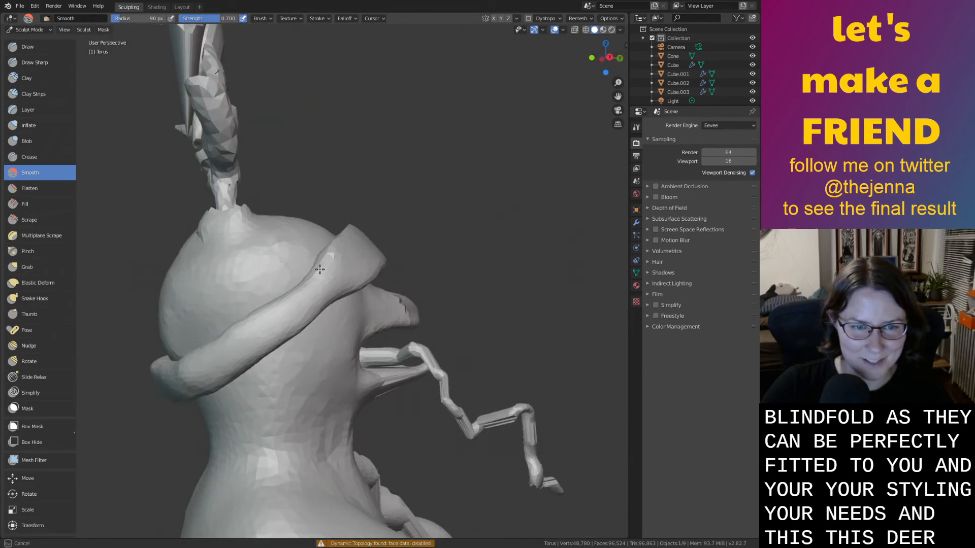
pyautogui.moveTo(320, 270); pyautogui.dragTo(335, 267)
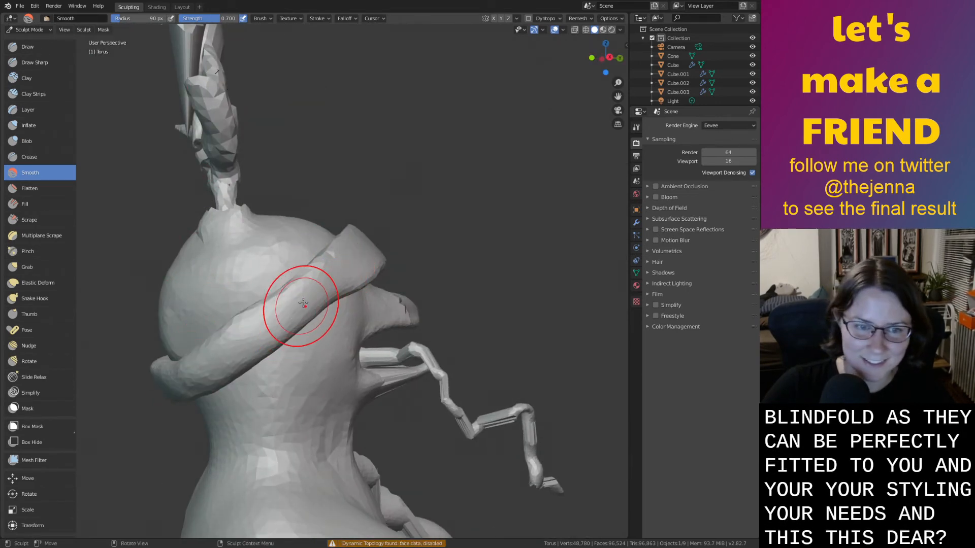
pyautogui.moveTo(221, 340); pyautogui.dragTo(254, 335)
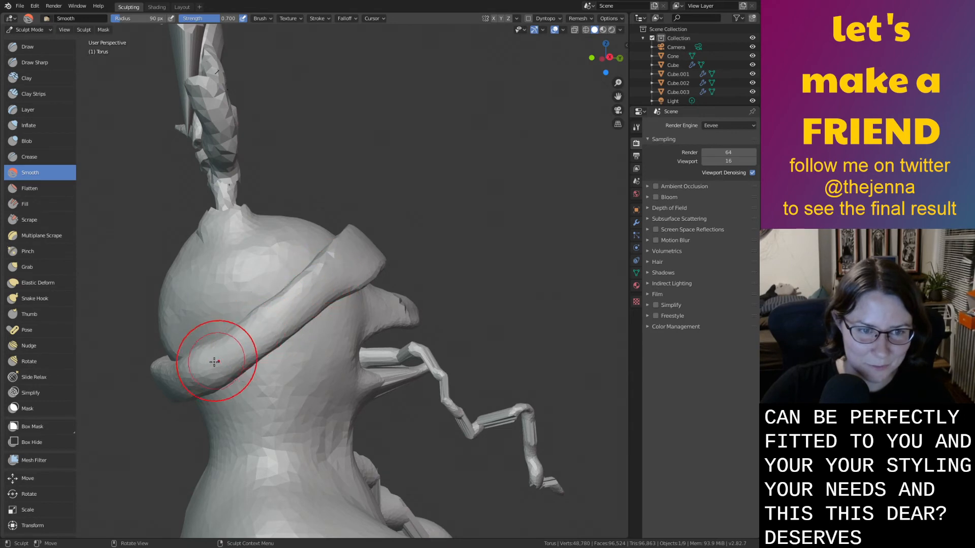
pyautogui.moveTo(196, 387)
pyautogui.mouseDown(button='middle')
pyautogui.moveTo(290, 374)
pyautogui.moveTo(213, 398)
pyautogui.mouseUp(button='middle')
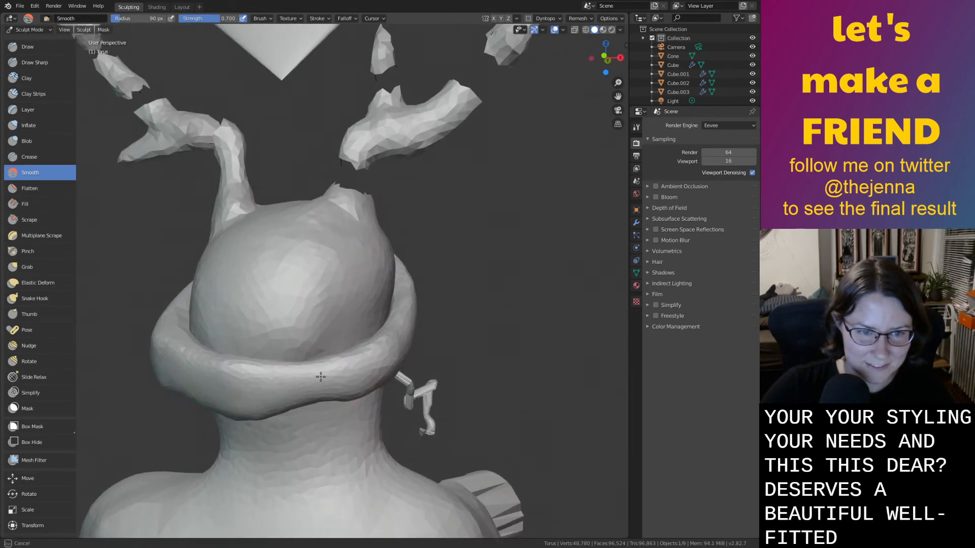
pyautogui.moveTo(309, 388); pyautogui.dragTo(366, 388)
pyautogui.moveTo(236, 400); pyautogui.dragTo(370, 370, button='middle')
pyautogui.moveTo(312, 320)
pyautogui.mouseDown(button='middle')
pyautogui.moveTo(305, 330)
pyautogui.moveTo(322, 304)
pyautogui.moveTo(427, 376)
pyautogui.moveTo(472, 371)
pyautogui.moveTo(356, 262)
pyautogui.moveTo(269, 271)
pyautogui.moveTo(226, 318)
pyautogui.mouseUp(button='middle')
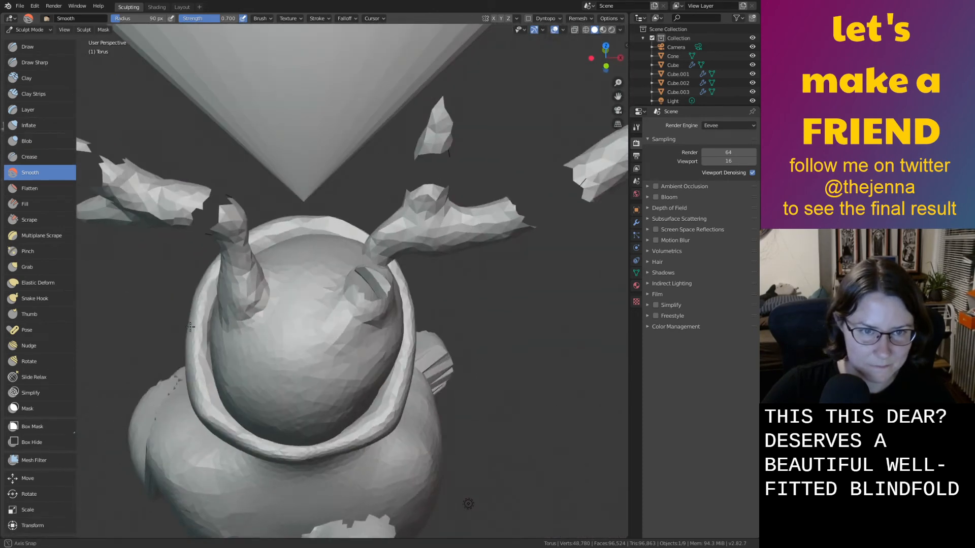
# Hide the Quad Sphere body so the torus stands alone, then smooth the torus's rough inner side.
pyautogui.scroll(-3, 751, 66)
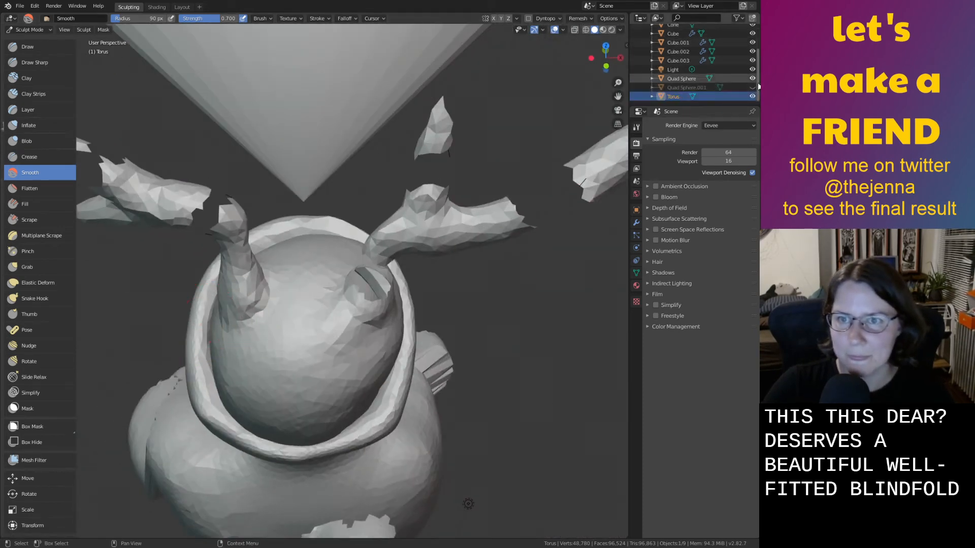
pyautogui.click(753, 79)
pyautogui.moveTo(450, 257); pyautogui.dragTo(466, 200, button='middle')
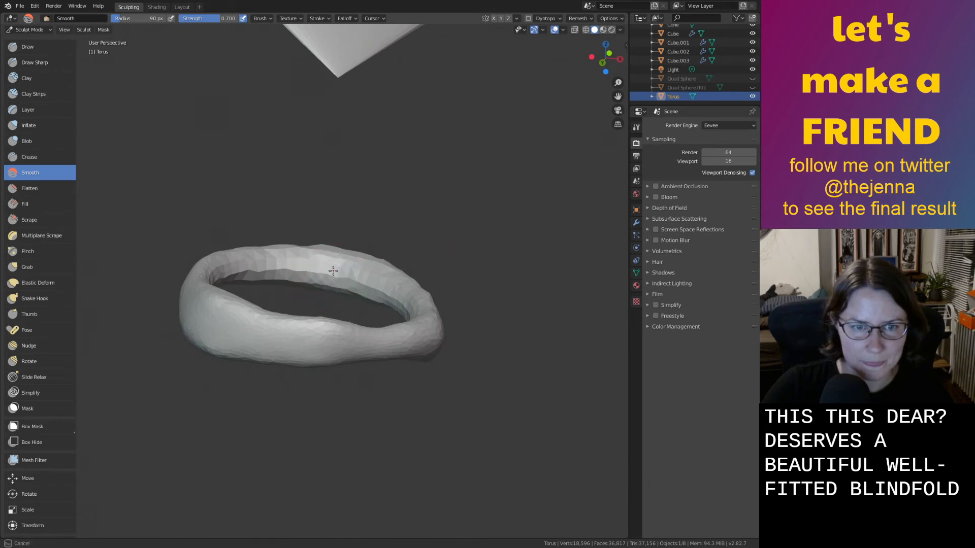
pyautogui.moveTo(259, 273); pyautogui.dragTo(230, 307, button='middle')
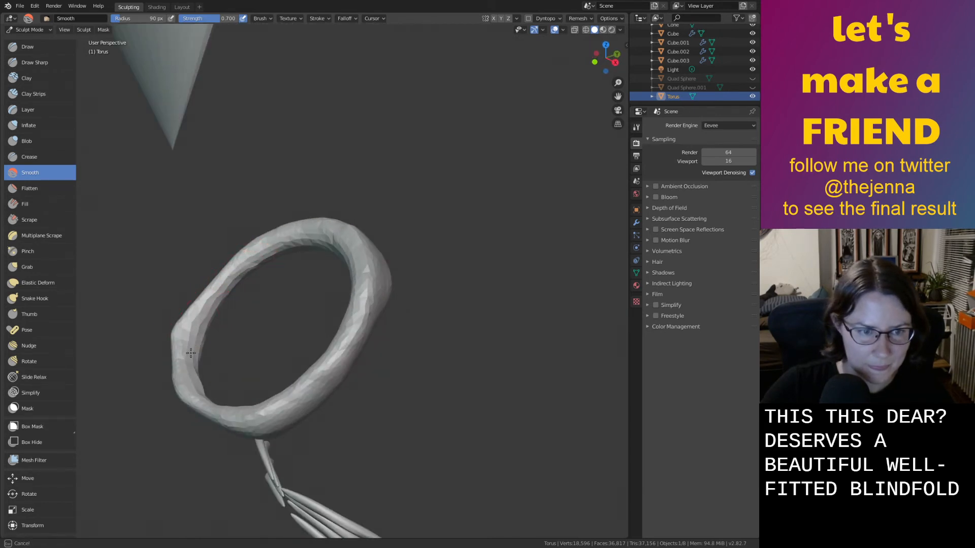
pyautogui.moveTo(191, 353); pyautogui.dragTo(338, 413, button='middle')
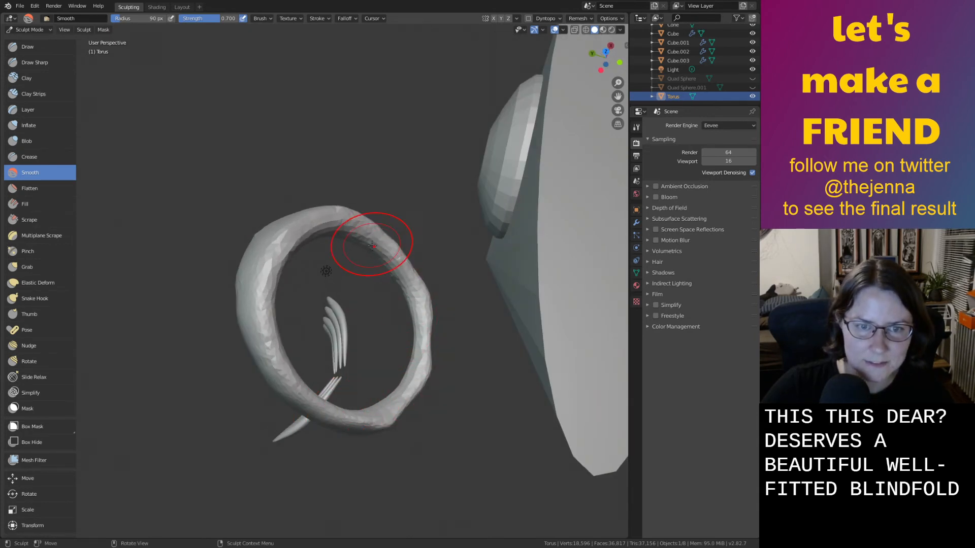
pyautogui.moveTo(372, 246); pyautogui.dragTo(371, 282, button='middle')
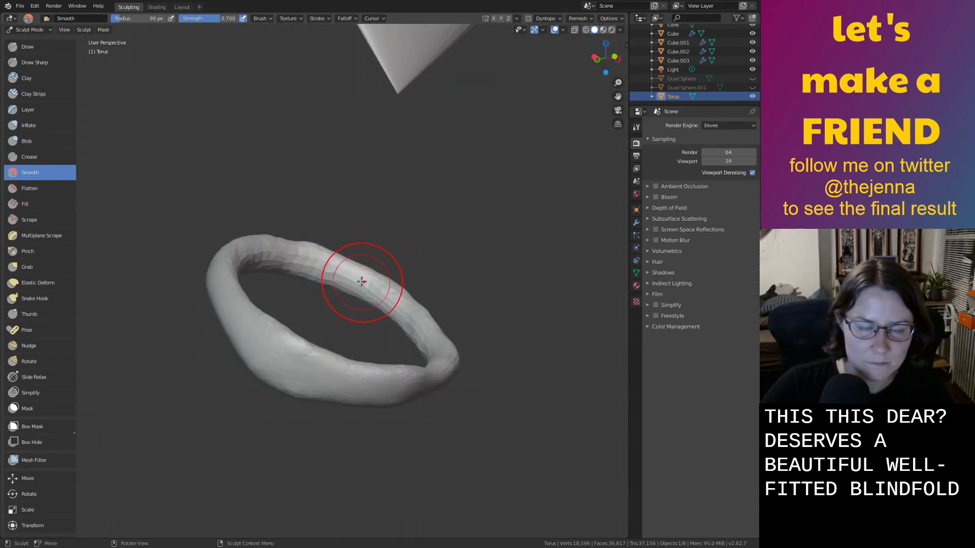
pyautogui.scroll(4, 361, 281)
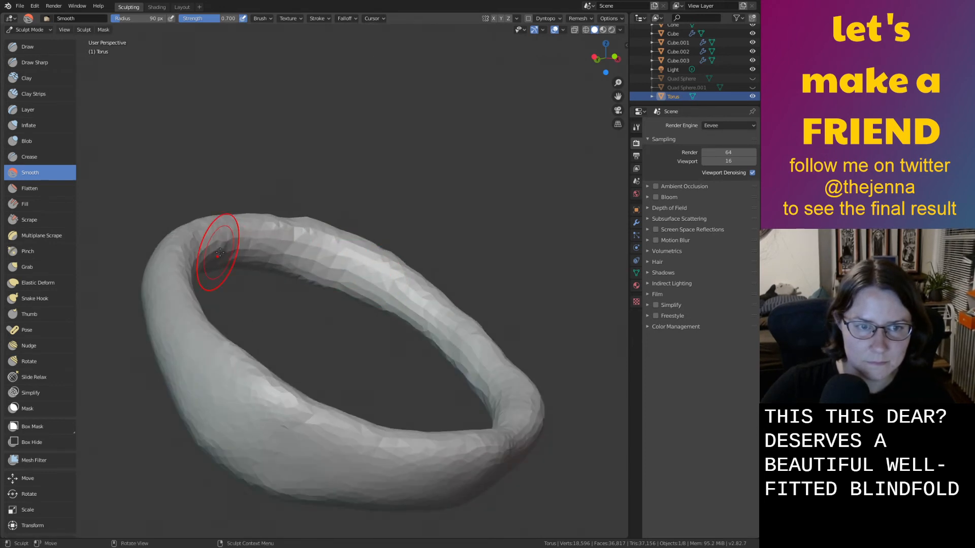
pyautogui.moveTo(220, 252); pyautogui.dragTo(305, 256, button='middle')
pyautogui.moveTo(169, 313); pyautogui.dragTo(161, 320)
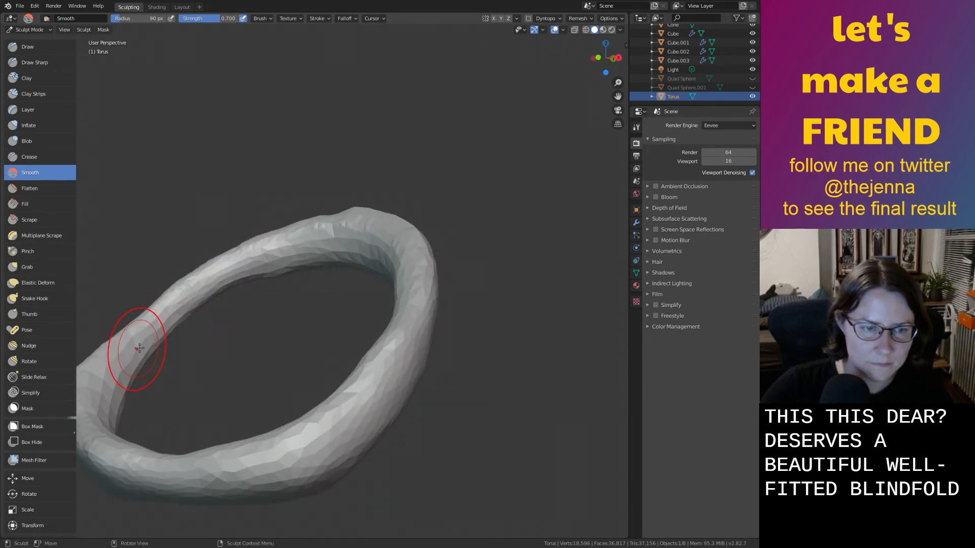
# In the Layout workspace, widen the torus band by scaling it about 1.35 along its local Z axis, then return to Sculpting.
pyautogui.click(181, 8)
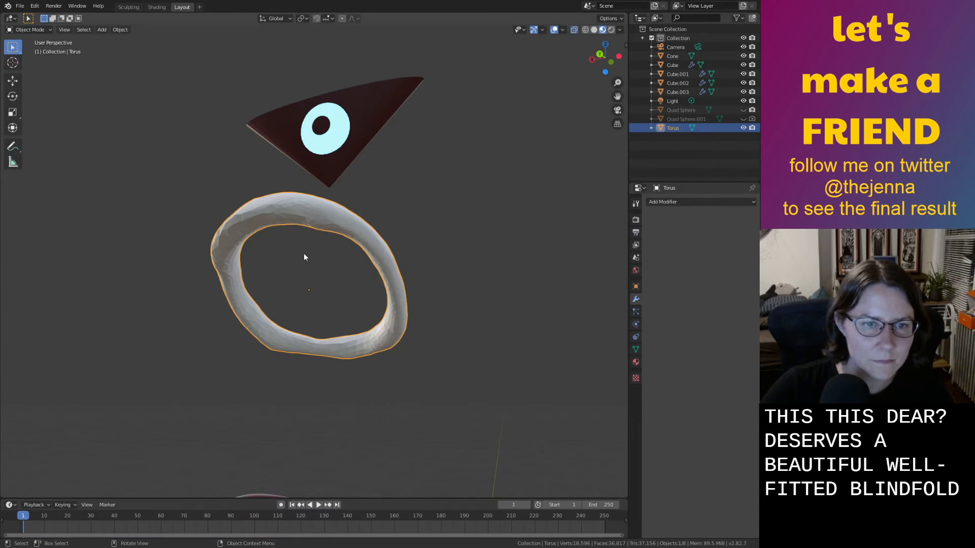
pyautogui.moveTo(305, 255)
pyautogui.mouseDown(button='middle')
pyautogui.moveTo(258, 279)
pyautogui.moveTo(364, 201)
pyautogui.mouseUp(button='middle')
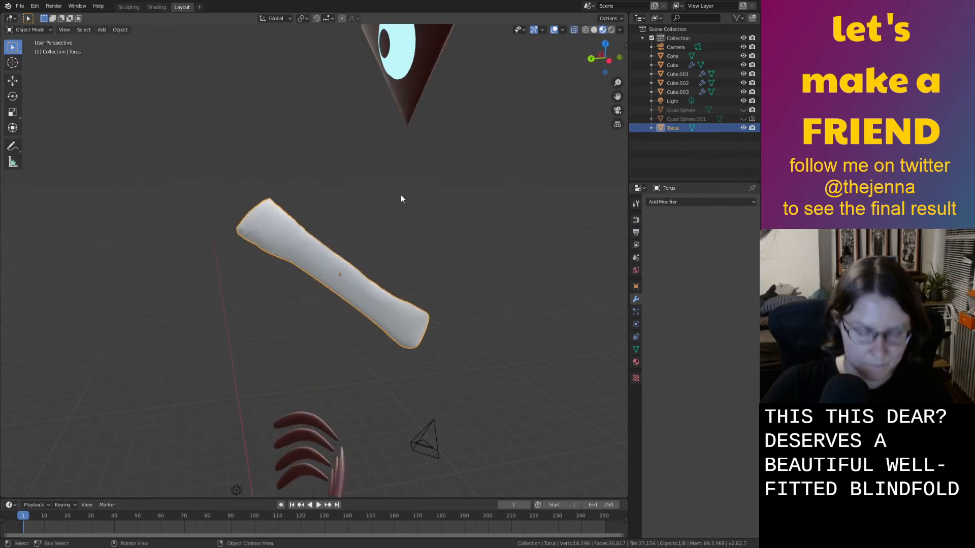
pyautogui.press('s')
pyautogui.press('z')
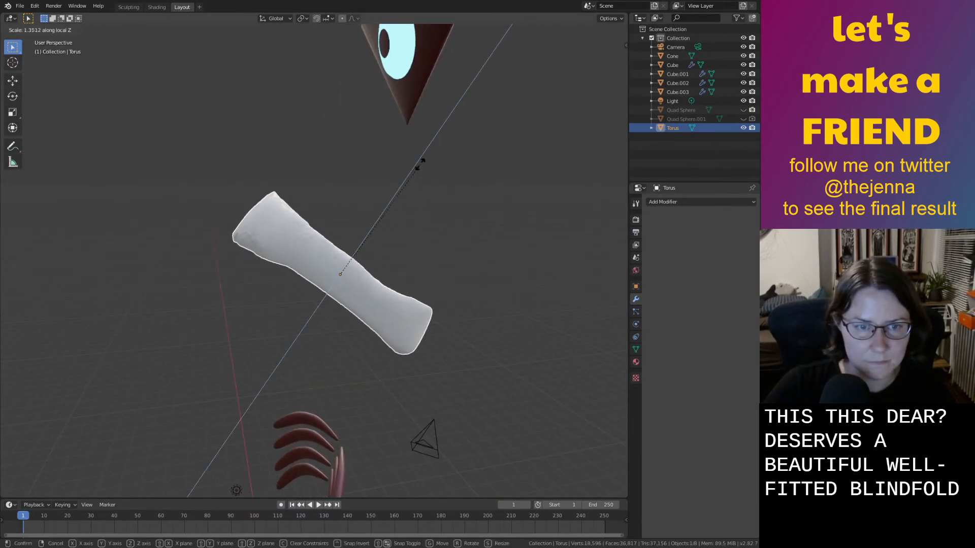
pyautogui.click(423, 158)
pyautogui.click(129, 7)
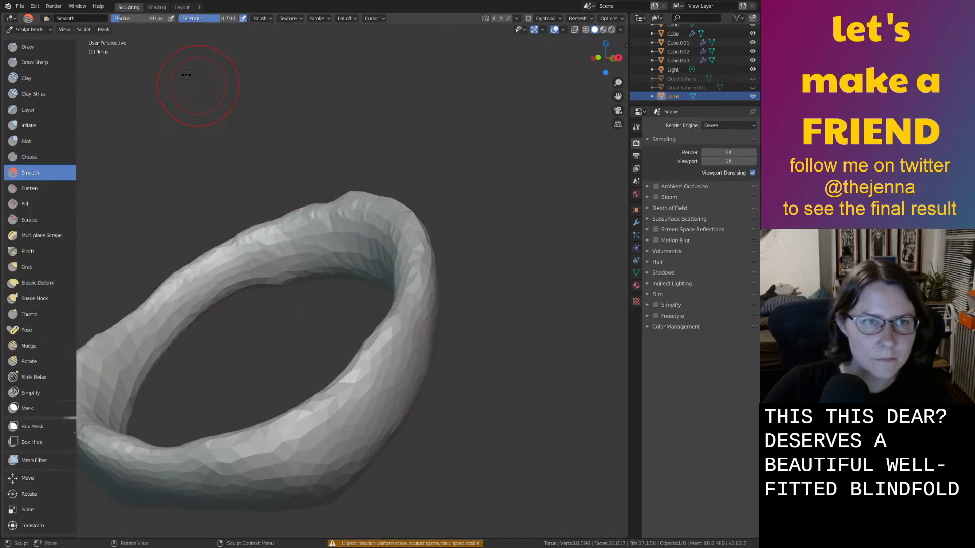
pyautogui.scroll(-2, 186, 75)
# Back in the Layout workspace, unhide the Quad Sphere body to check the blindfold's fit on the head.
pyautogui.click(182, 7)
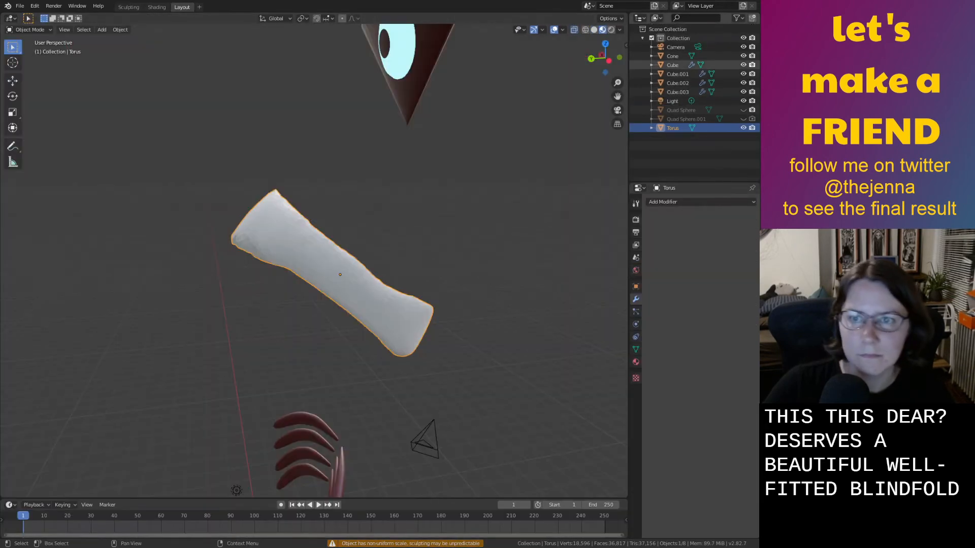
pyautogui.click(743, 110)
pyautogui.scroll(-4, 543, 228)
pyautogui.moveTo(482, 268); pyautogui.dragTo(610, 258, button='middle')
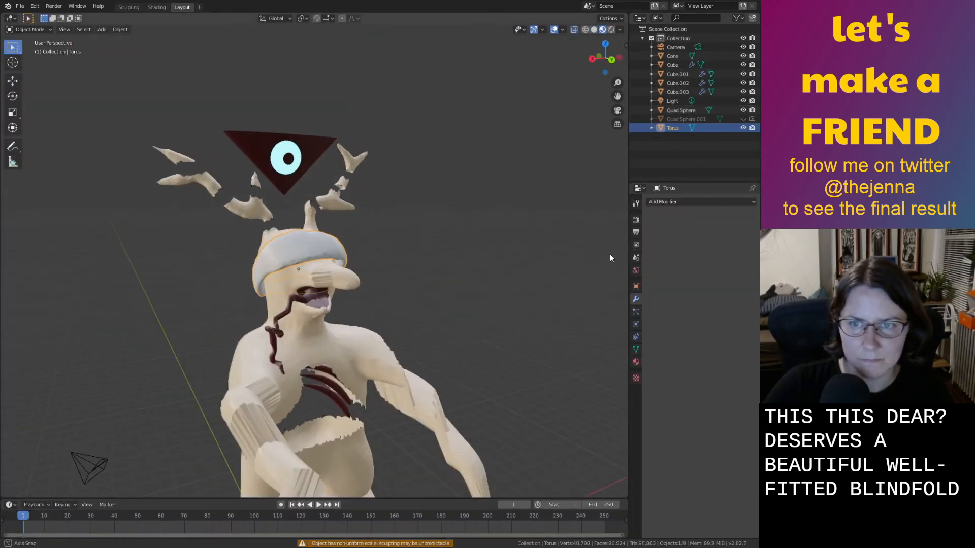
# In the Shading workspace, assign the existing ribs material to the torus blindfold.
pyautogui.click(156, 7)
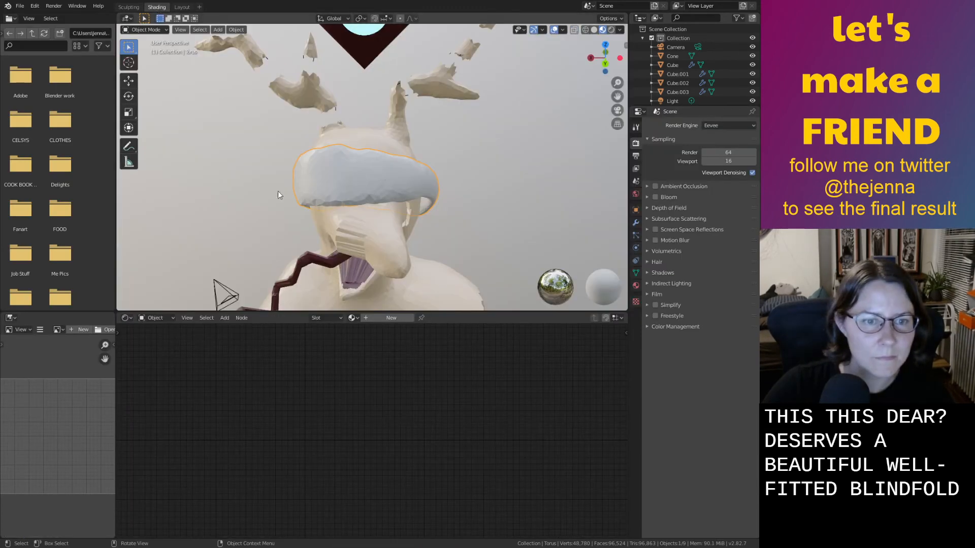
pyautogui.click(352, 318)
pyautogui.click(364, 348)
pyautogui.moveTo(480, 238); pyautogui.dragTo(457, 205, button='middle')
pyautogui.click(356, 185)
pyautogui.moveTo(351, 185); pyautogui.dragTo(465, 216, button='middle')
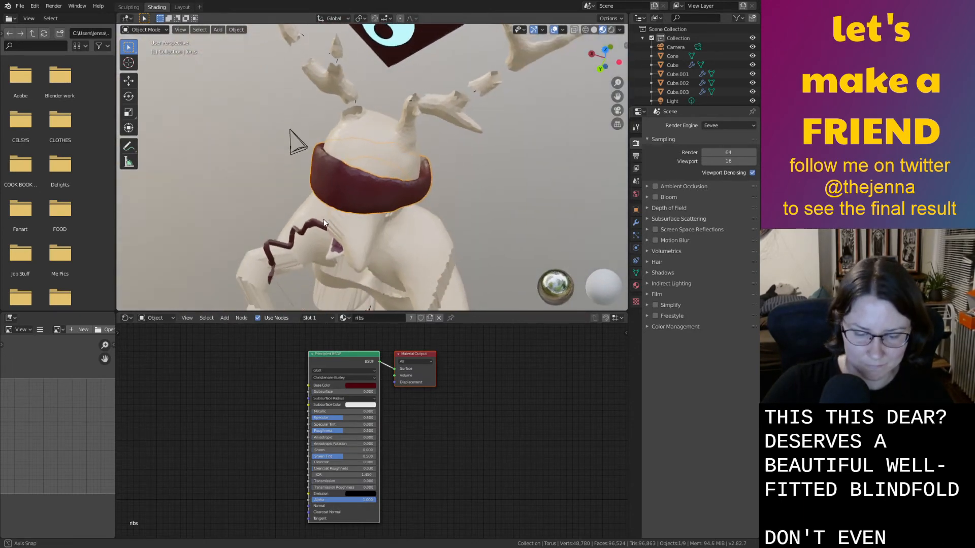
# Rotate the blindfold about 25° around its local Z axis, then scale it to about 0.87 along that axis.
pyautogui.press('r')
pyautogui.press('z')
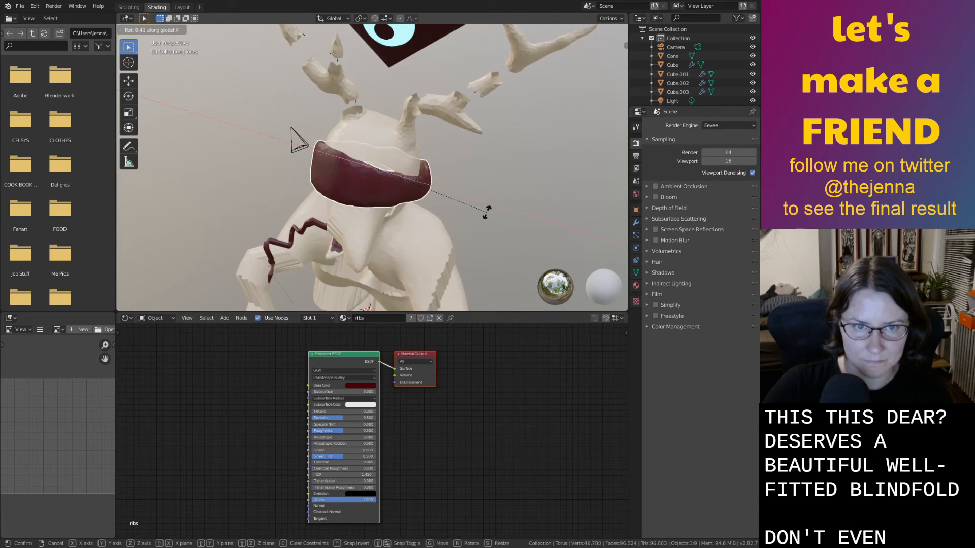
pyautogui.press('z')
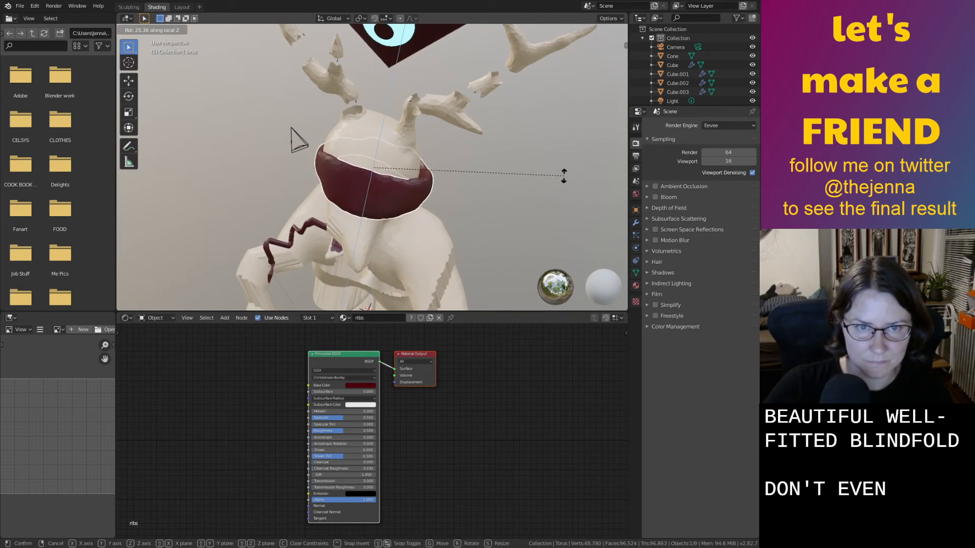
pyautogui.click(563, 175)
pyautogui.moveTo(563, 175); pyautogui.dragTo(491, 106, button='middle')
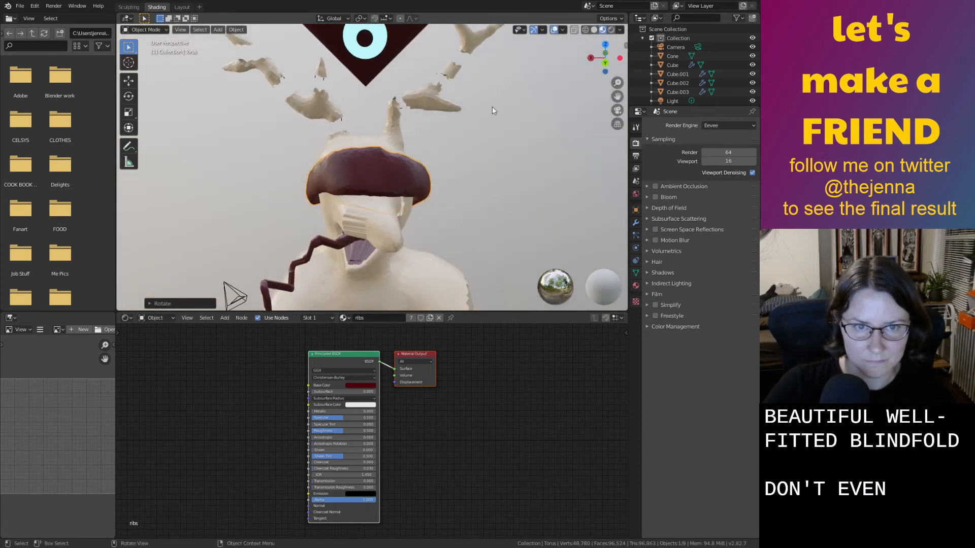
pyautogui.press('s')
pyautogui.press('z')
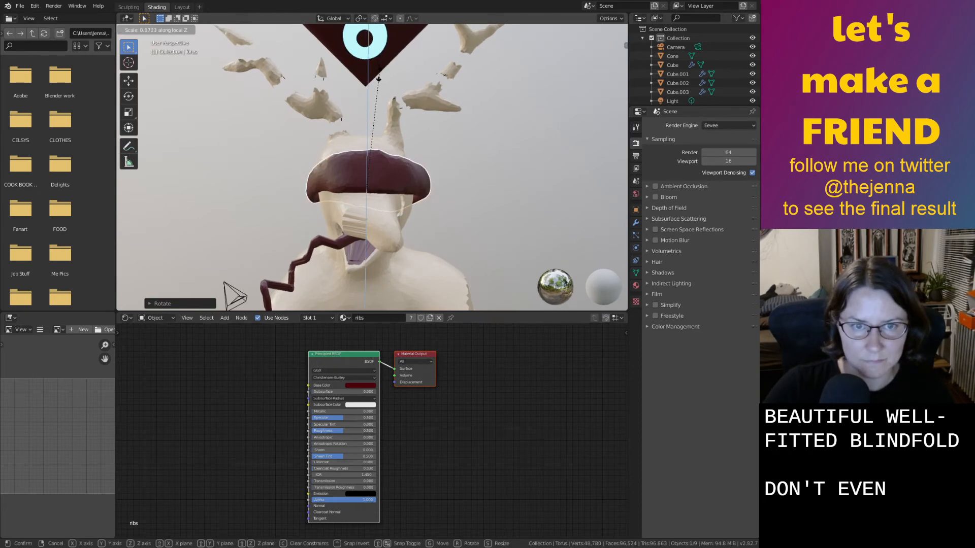
pyautogui.click(379, 80)
# In the Layout workspace, select the blindfold and scale it down uniformly to about 0.97.
pyautogui.click(181, 7)
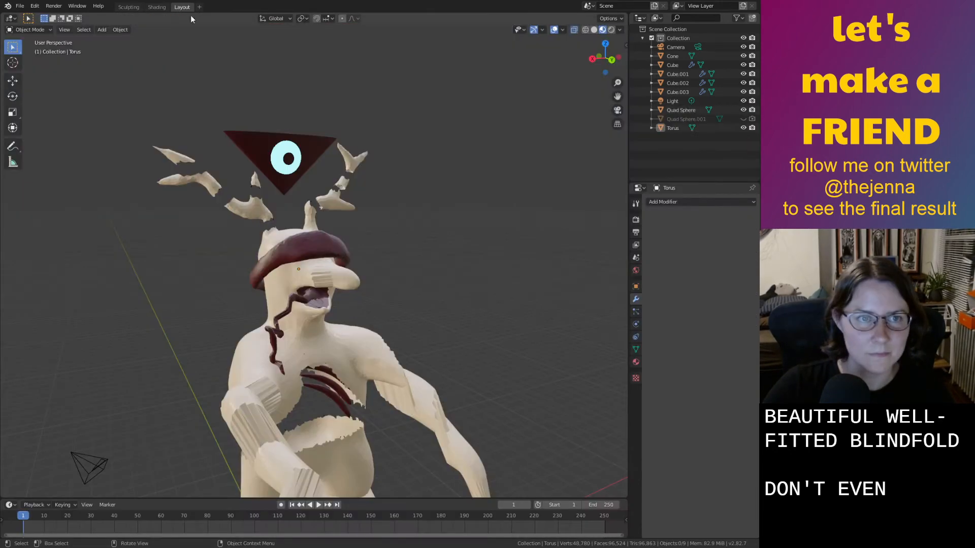
pyautogui.moveTo(486, 233)
pyautogui.mouseDown(button='middle')
pyautogui.moveTo(404, 217)
pyautogui.moveTo(358, 237)
pyautogui.moveTo(261, 214)
pyautogui.moveTo(272, 270)
pyautogui.moveTo(254, 264)
pyautogui.moveTo(306, 271)
pyautogui.moveTo(283, 321)
pyautogui.moveTo(380, 255)
pyautogui.mouseUp(button='middle')
pyautogui.click(277, 267)
pyautogui.press('s')
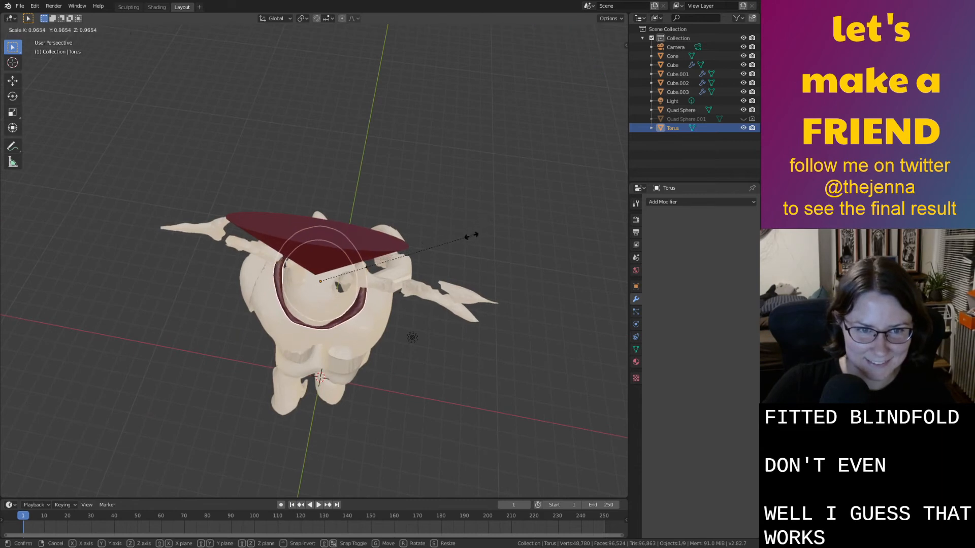
pyautogui.click(466, 239)
pyautogui.moveTo(466, 239); pyautogui.dragTo(318, 220, button='middle')
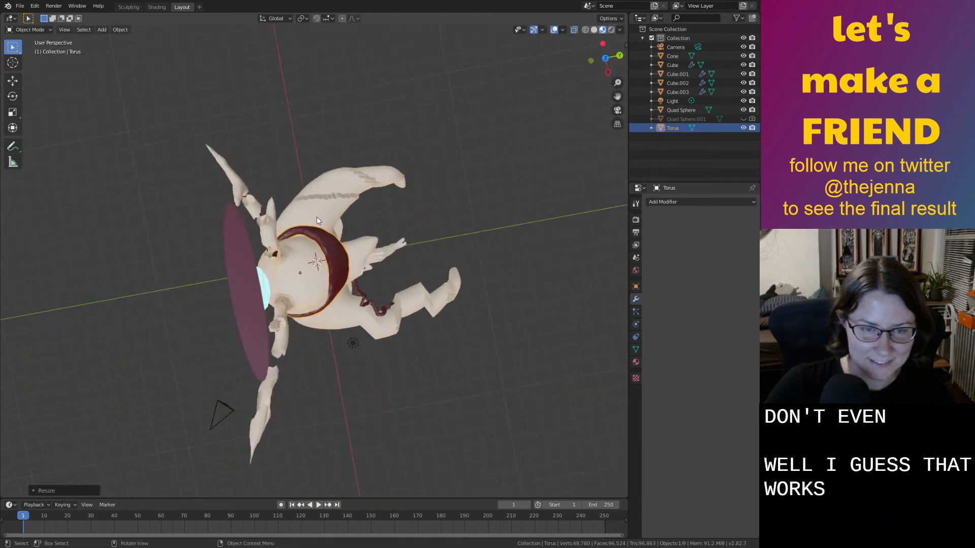
# Nudge the blindfold slightly along the global X axis, then rotate it about -3° around global Z to centre it on the head.
pyautogui.press('g')
pyautogui.press('x')
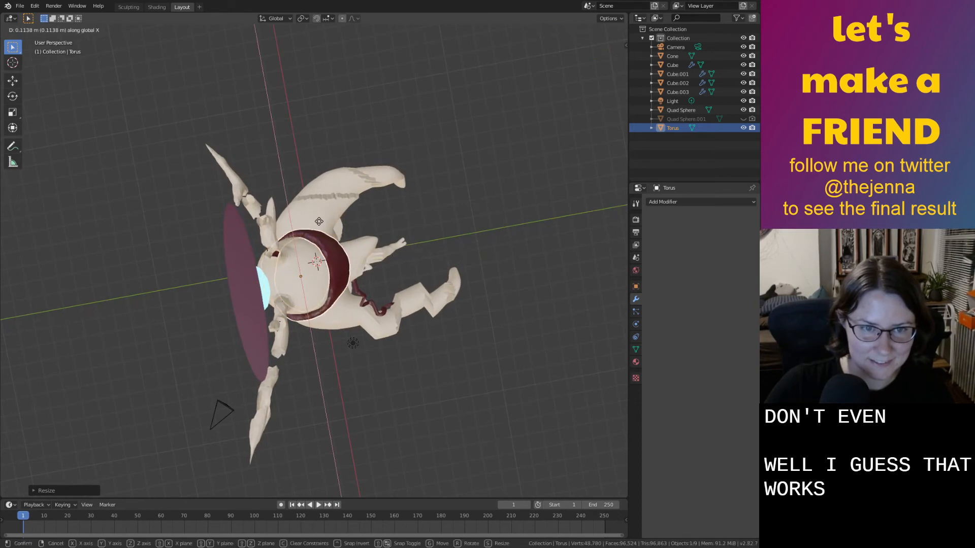
pyautogui.click(319, 222)
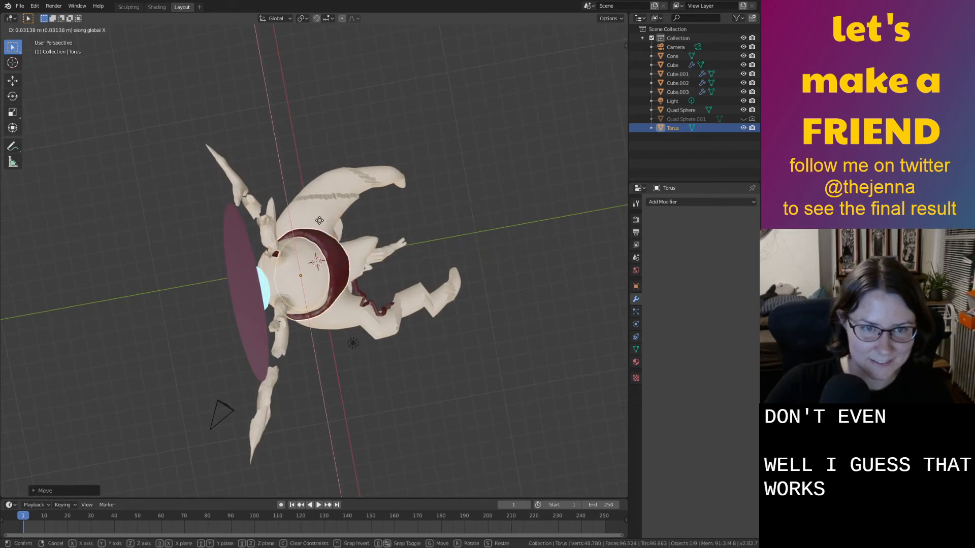
pyautogui.moveTo(319, 219); pyautogui.dragTo(457, 266, button='middle')
pyautogui.press('r')
pyautogui.press('z')
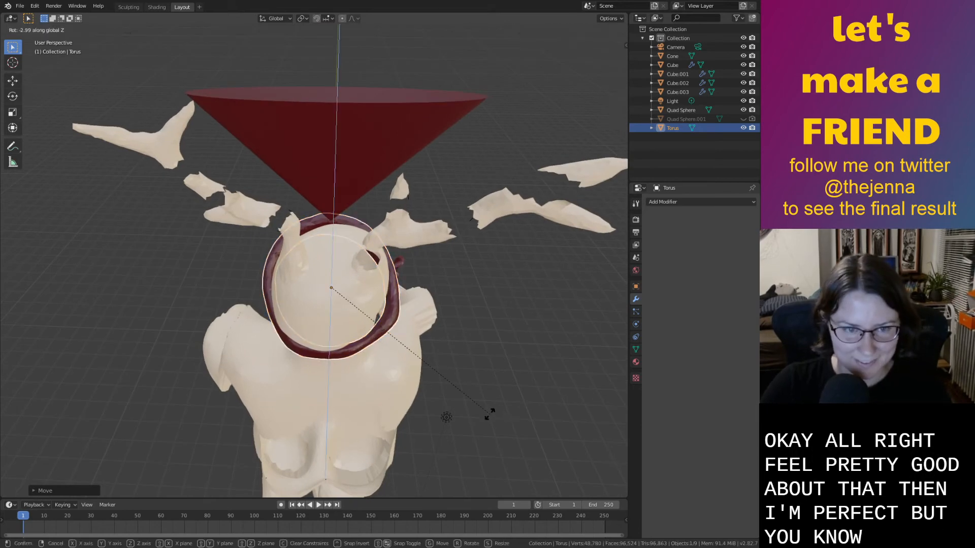
pyautogui.click(474, 417)
pyautogui.moveTo(474, 418)
pyautogui.mouseDown(button='middle')
pyautogui.moveTo(488, 398)
pyautogui.moveTo(447, 388)
pyautogui.moveTo(457, 388)
pyautogui.mouseUp(button='middle')
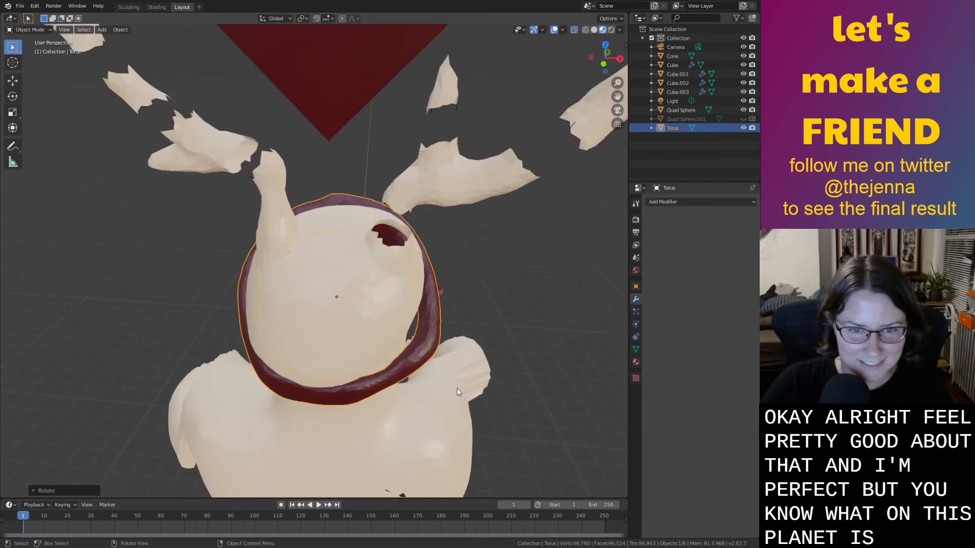
# In the Sculpting workspace, use the Grab brush to pull the loose side and back of the blindfold snug against the head.
pyautogui.click(127, 9)
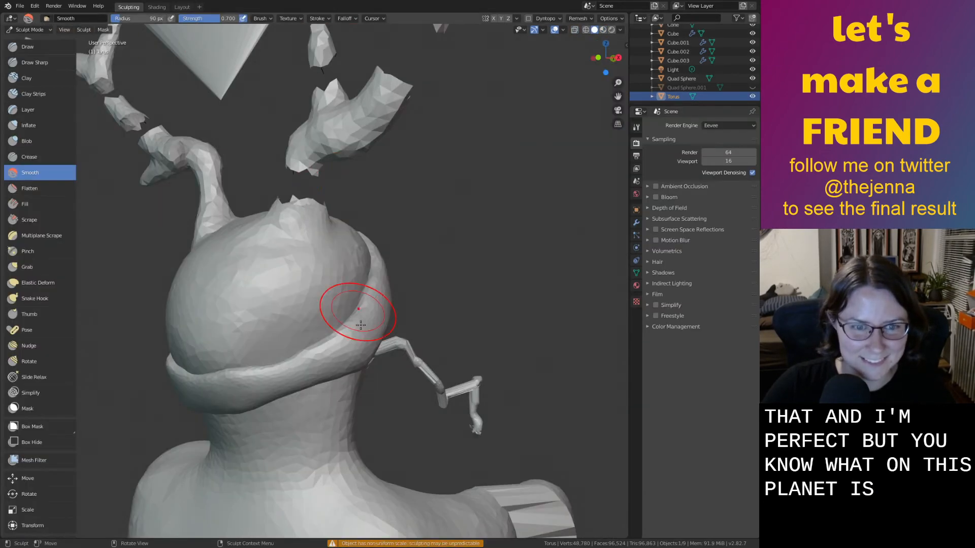
pyautogui.moveTo(358, 320); pyautogui.dragTo(419, 379, button='middle')
pyautogui.press('g')
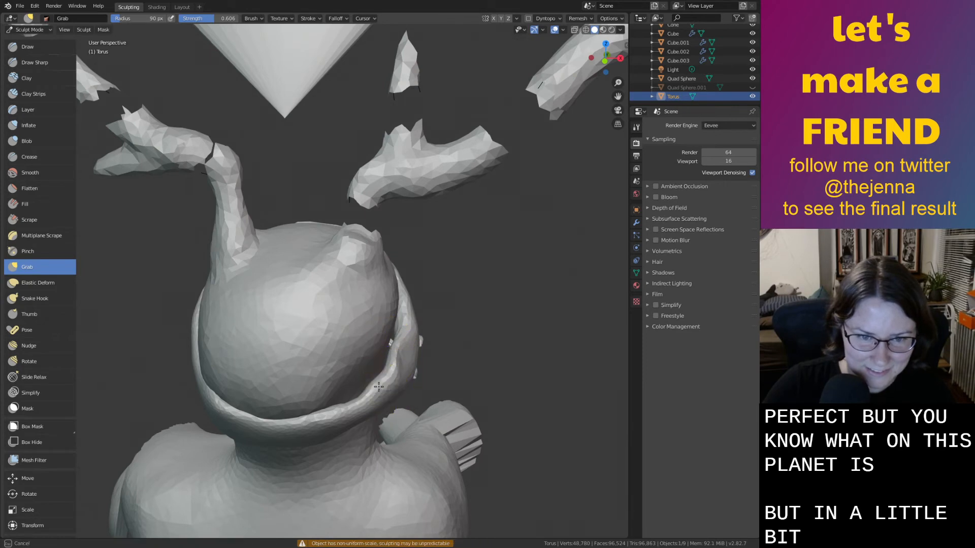
pyautogui.moveTo(390, 386)
pyautogui.mouseDown()
pyautogui.moveTo(427, 370)
pyautogui.moveTo(409, 355)
pyautogui.moveTo(398, 371)
pyautogui.mouseUp()
pyautogui.moveTo(397, 370); pyautogui.dragTo(402, 363)
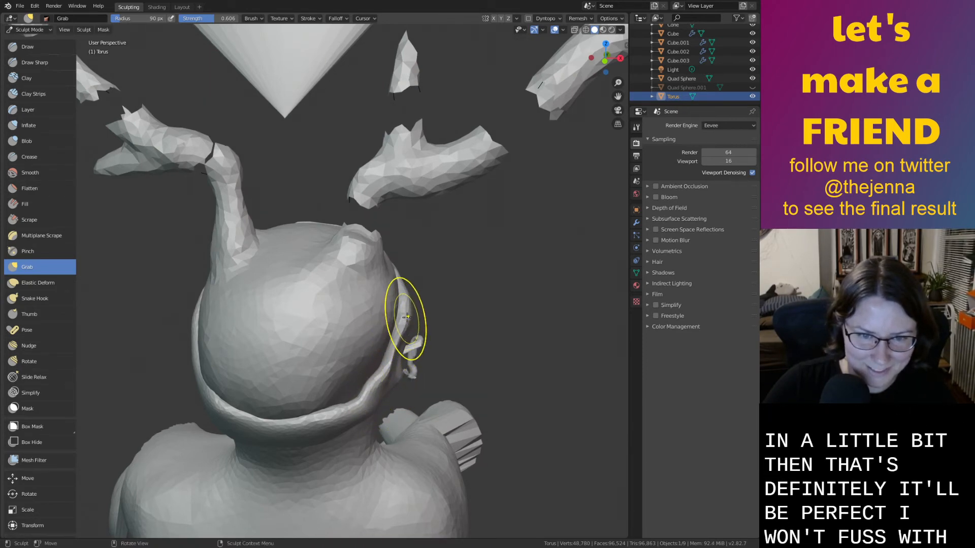
pyautogui.moveTo(388, 399); pyautogui.dragTo(415, 413, button='middle')
pyautogui.moveTo(414, 413); pyautogui.dragTo(402, 412)
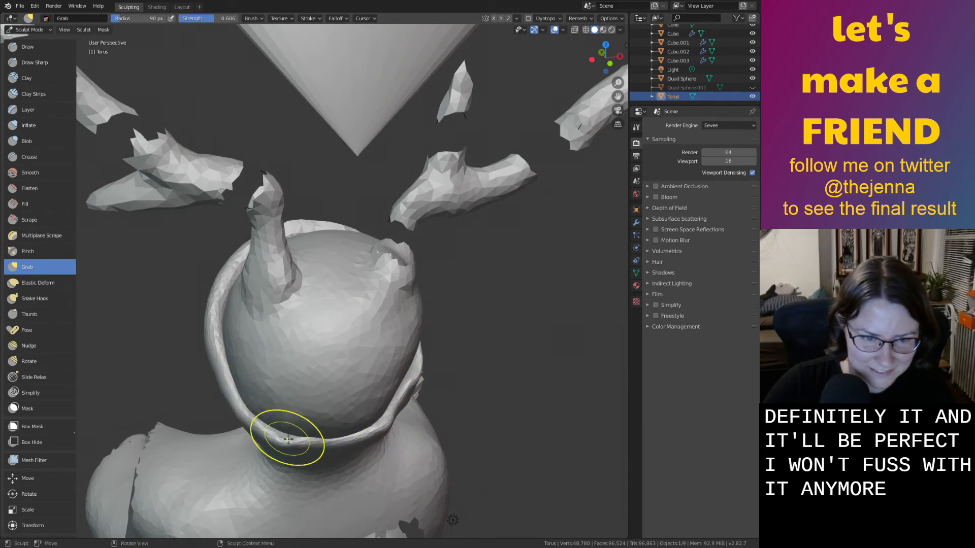
pyautogui.moveTo(345, 440)
pyautogui.mouseDown(button='middle')
pyautogui.moveTo(322, 402)
pyautogui.moveTo(271, 417)
pyautogui.mouseUp(button='middle')
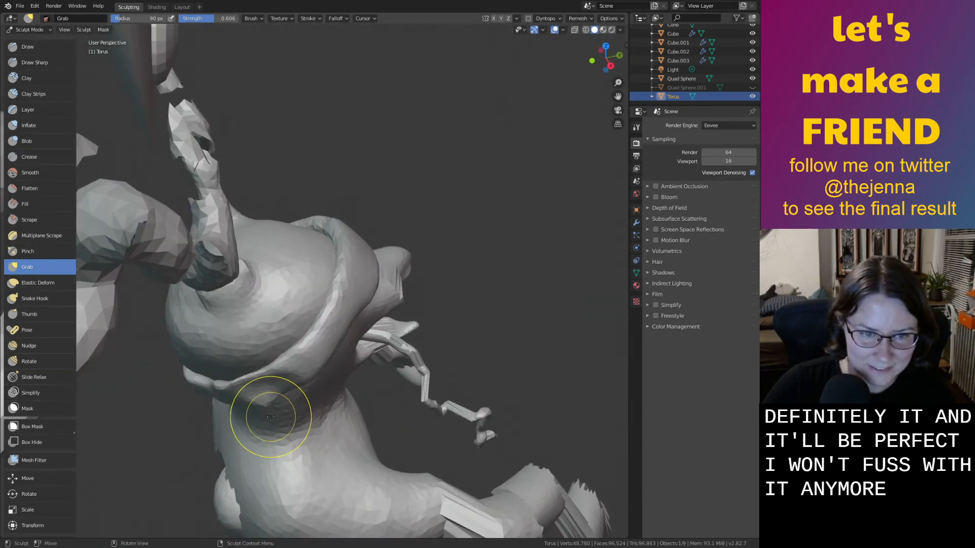
pyautogui.moveTo(293, 369)
pyautogui.mouseDown(button='middle')
pyautogui.moveTo(120, 387)
pyautogui.moveTo(280, 307)
pyautogui.mouseUp(button='middle')
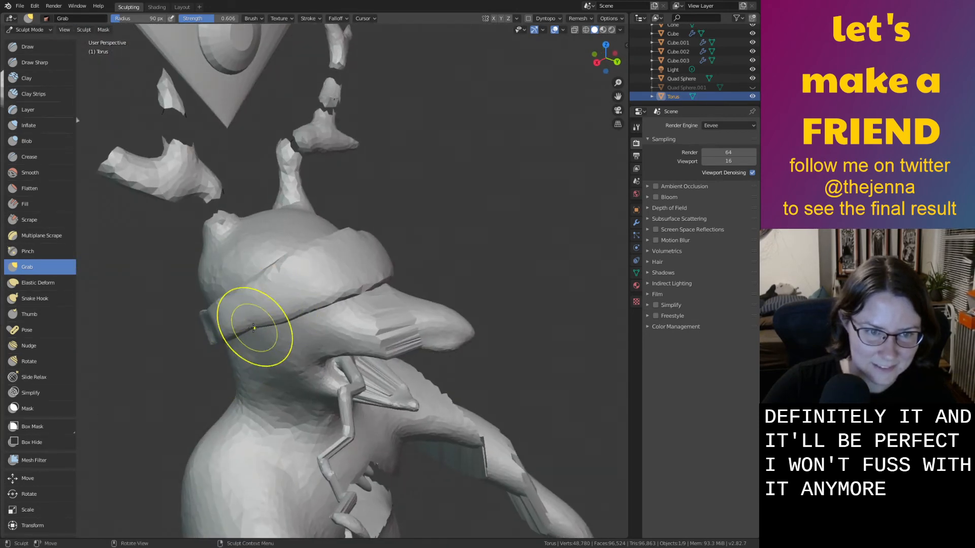
pyautogui.moveTo(228, 337)
pyautogui.mouseDown(button='middle')
pyautogui.moveTo(178, 327)
pyautogui.moveTo(364, 317)
pyautogui.moveTo(370, 346)
pyautogui.moveTo(310, 379)
pyautogui.mouseUp(button='middle')
pyautogui.moveTo(336, 395)
pyautogui.mouseDown(button='middle')
pyautogui.moveTo(386, 409)
pyautogui.moveTo(284, 328)
pyautogui.mouseUp(button='middle')
# Return to the Layout workspace, view the monster from the front, and save the file.
pyautogui.click(182, 7)
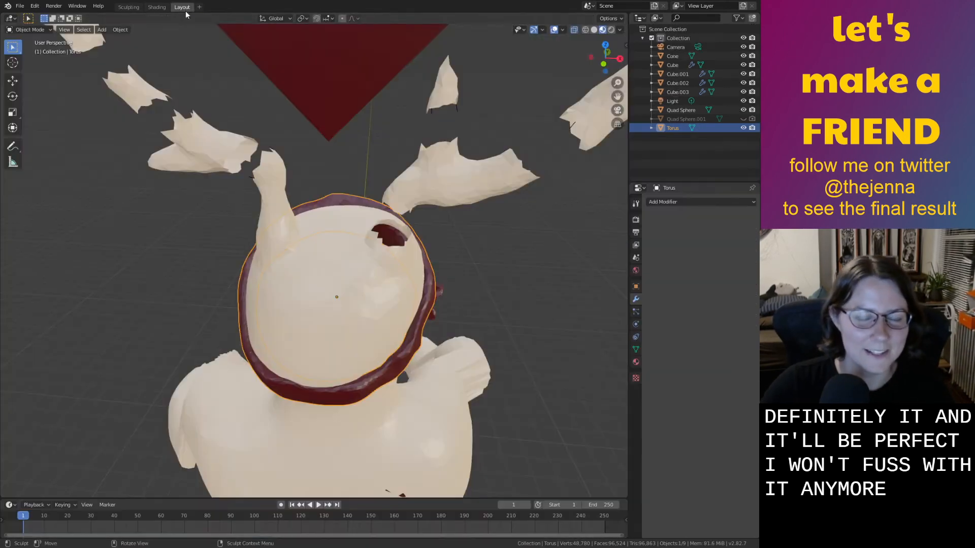
pyautogui.moveTo(552, 306)
pyautogui.mouseDown(button='middle')
pyautogui.moveTo(453, 287)
pyautogui.moveTo(406, 355)
pyautogui.moveTo(512, 343)
pyautogui.moveTo(328, 305)
pyautogui.moveTo(337, 301)
pyautogui.moveTo(381, 355)
pyautogui.mouseUp(button='middle')
pyautogui.hotkey('ctrl', 's')
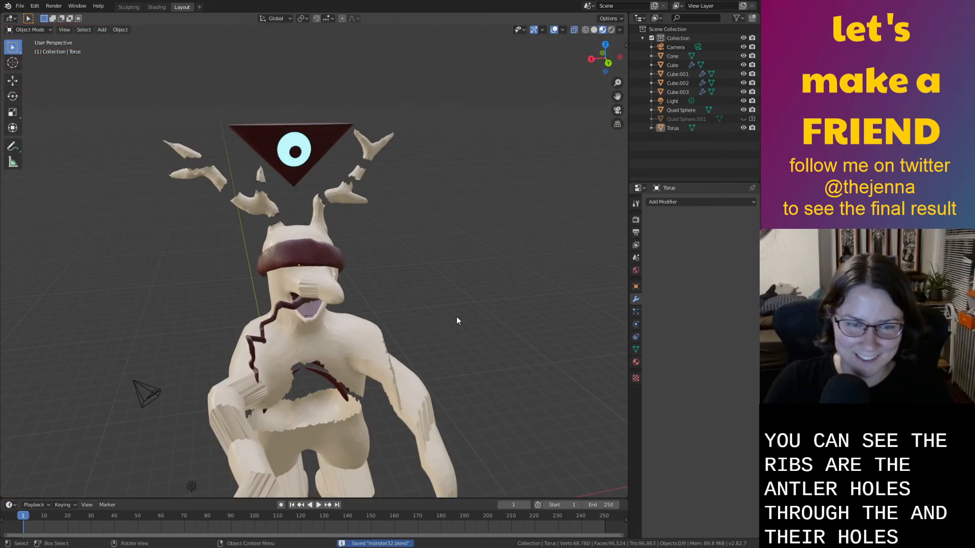
# Add an ico sphere mesh to the monster scene.
pyautogui.scroll(-5, 456, 321)
pyautogui.moveTo(446, 314); pyautogui.dragTo(453, 394, button='middle')
pyautogui.scroll(5, 463, 285)
pyautogui.scroll(4, 359, 239)
pyautogui.scroll(-4, 469, 307)
pyautogui.hotkey('shift', 'a')
pyautogui.moveTo(449, 374)
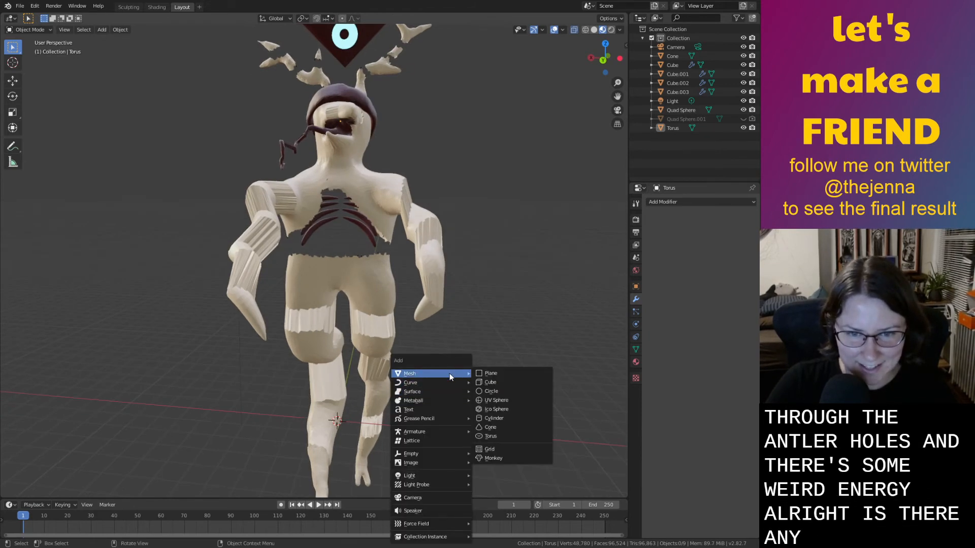
pyautogui.click(502, 409)
# Move the ico sphere up along Z and forward along Y so it floats in front of the monster's torso.
pyautogui.press('g')
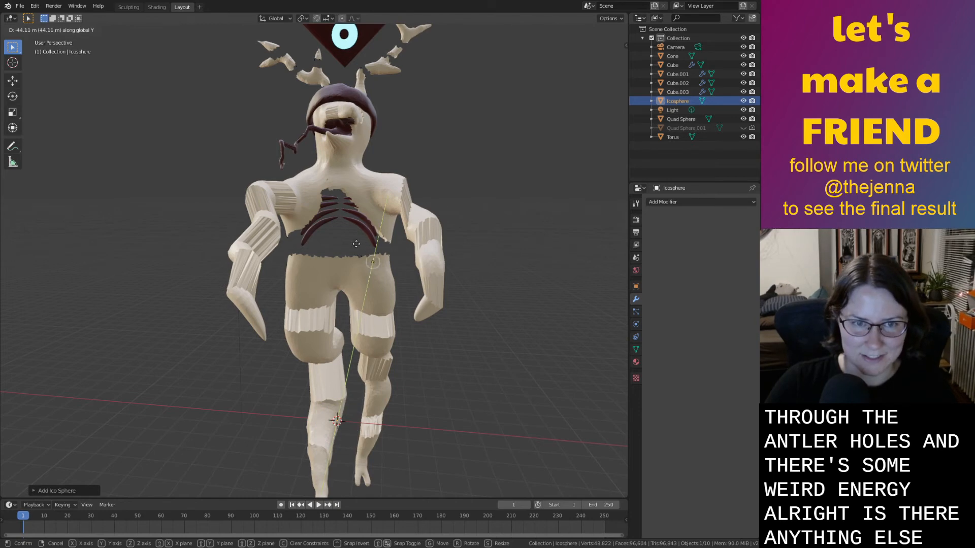
pyautogui.press('x')
pyautogui.press('z')
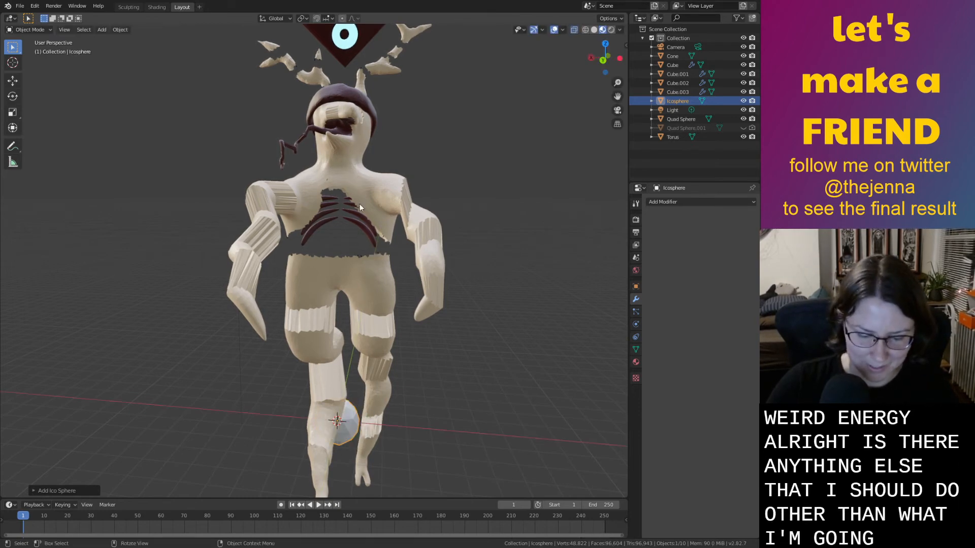
pyautogui.click(366, 112)
pyautogui.moveTo(366, 112); pyautogui.dragTo(325, 219, button='middle')
pyautogui.press('g')
pyautogui.press('y')
pyautogui.click(335, 354)
pyautogui.moveTo(335, 354); pyautogui.dragTo(361, 285, button='middle')
pyautogui.scroll(1, 347, 272)
pyautogui.scroll(2, 343, 257)
pyautogui.click(350, 236)
# Pull the ico sphere's lowest vertex down about 0.7 m along Z with proportional editing, tapering its underside.
pyautogui.press('Tab')
pyautogui.click(360, 304)
pyautogui.press('1')
pyautogui.click(359, 273)
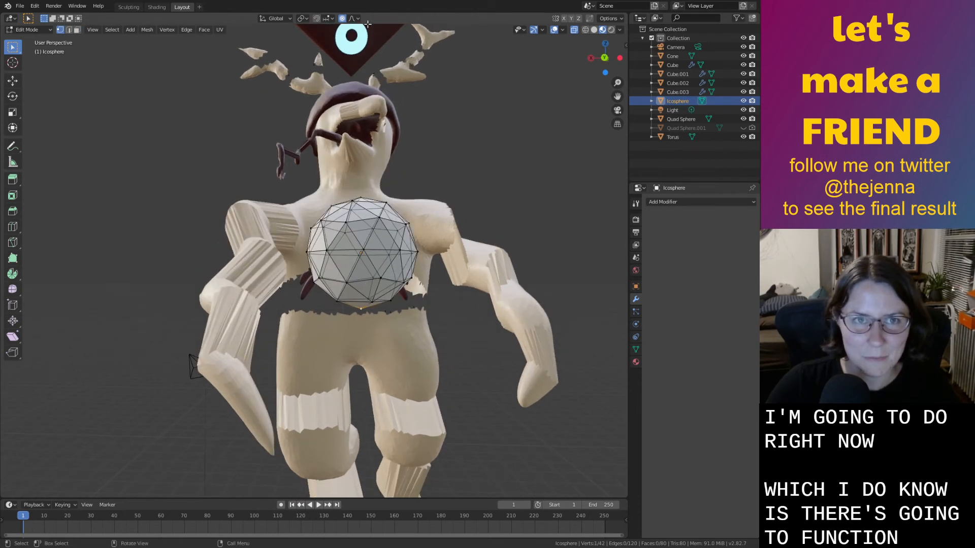
pyautogui.press('g')
pyautogui.press('z')
pyautogui.scroll(-3, 380, 304)
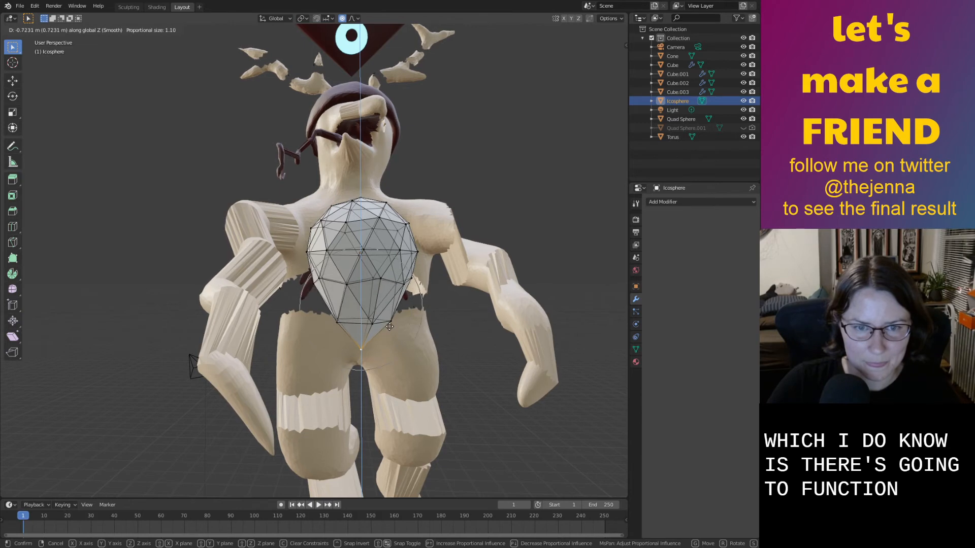
pyautogui.scroll(-2, 390, 326)
pyautogui.click(389, 325)
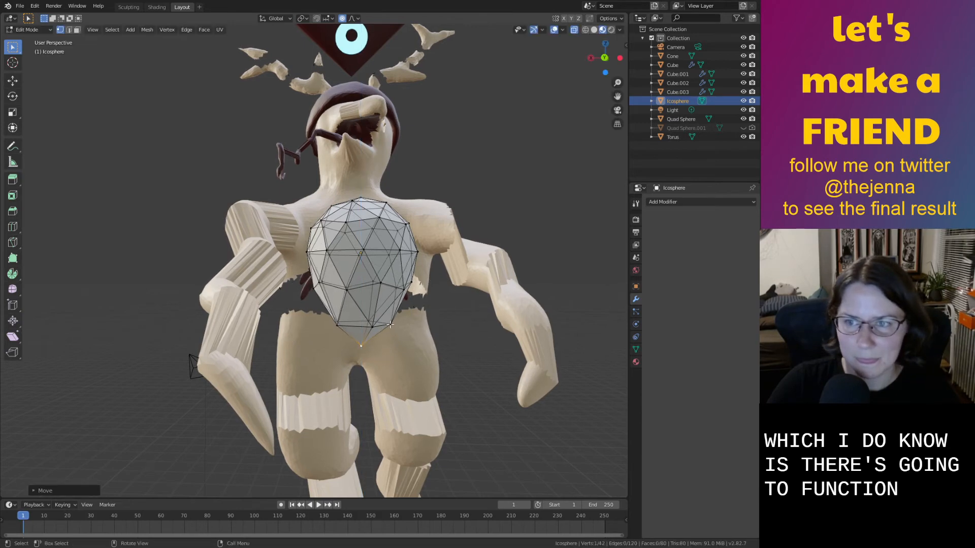
pyautogui.moveTo(389, 325); pyautogui.dragTo(396, 285, button='middle')
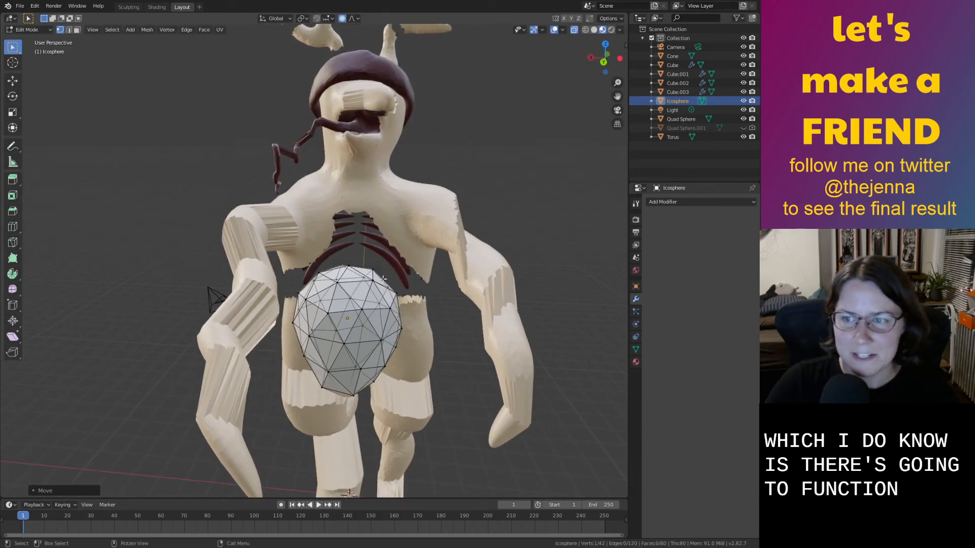
pyautogui.click(353, 261)
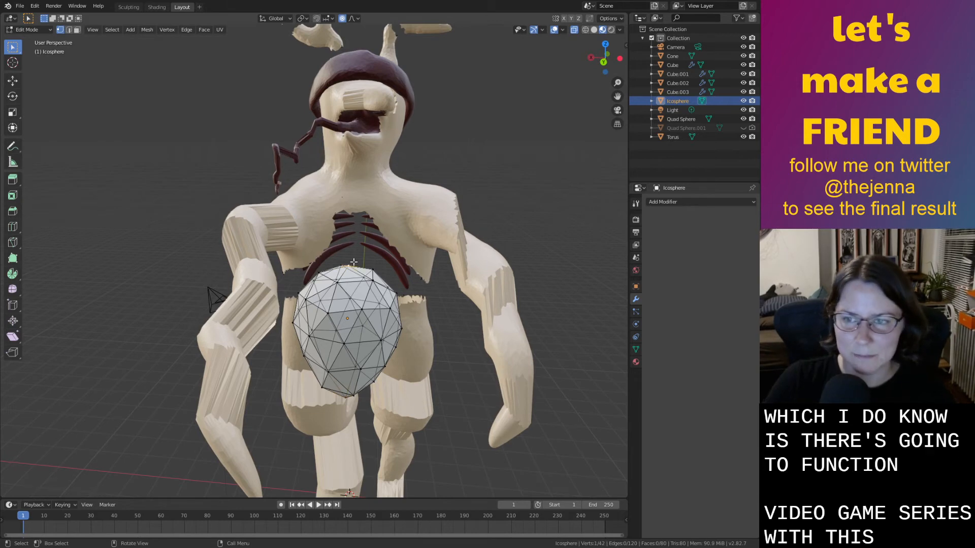
pyautogui.press('g')
pyautogui.press('z')
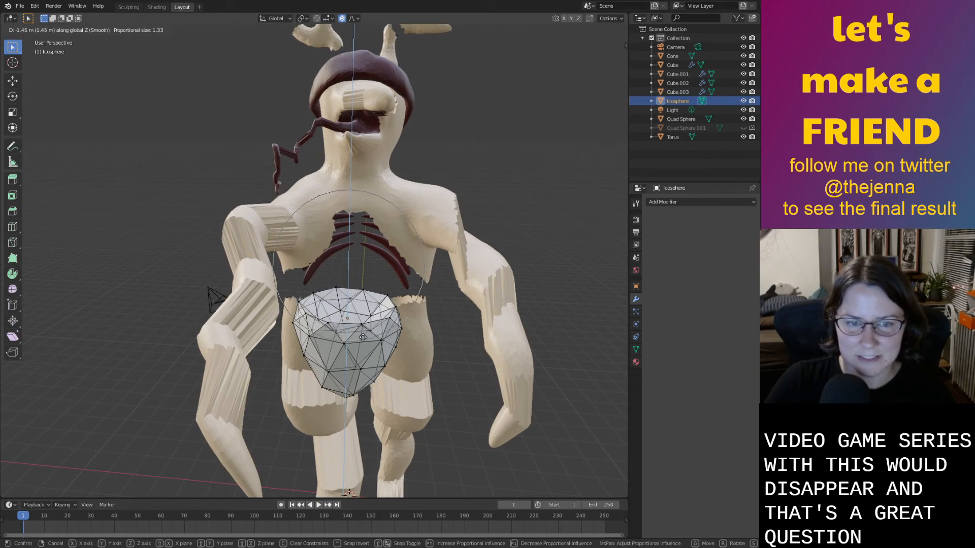
pyautogui.rightClick(364, 345)
# Try to push a row of vertices across the ico sphere's top down along Z, then undo the move.
pyautogui.moveTo(364, 344); pyautogui.dragTo(321, 407, button='middle')
pyautogui.keyDown('shift'); pyautogui.click(344, 348); pyautogui.keyUp('shift')
pyautogui.keyDown('shift'); pyautogui.click(335, 379); pyautogui.keyUp('shift')
pyautogui.click(321, 408)
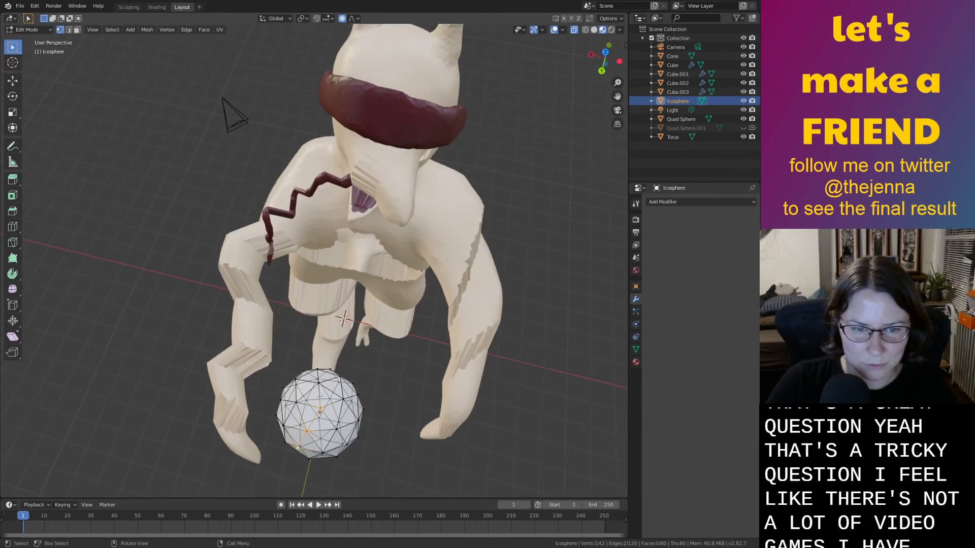
pyautogui.keyDown('shift'); pyautogui.click(318, 384); pyautogui.keyUp('shift')
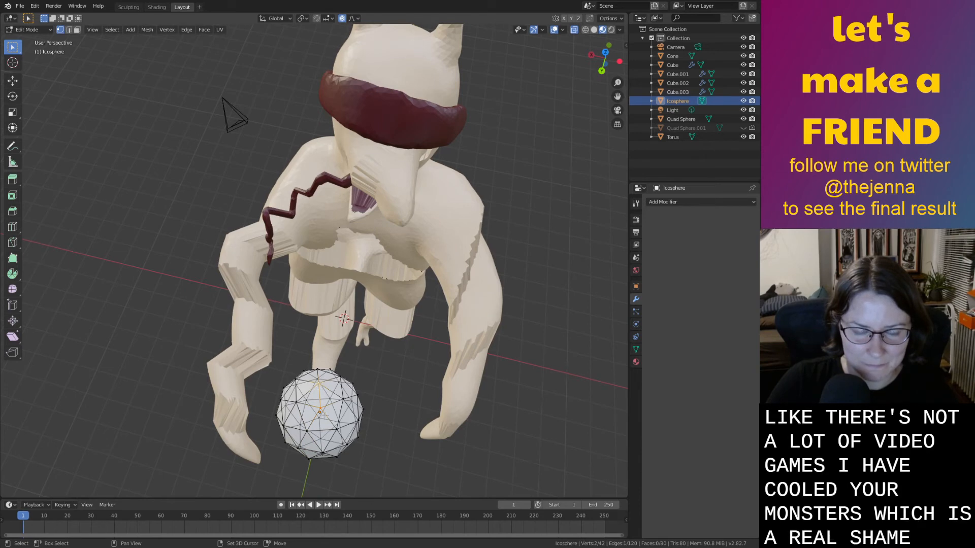
pyautogui.keyDown('shift'); pyautogui.click(321, 452); pyautogui.keyUp('shift')
pyautogui.moveTo(321, 451); pyautogui.dragTo(330, 354, button='middle')
pyautogui.press('g')
pyautogui.press('z')
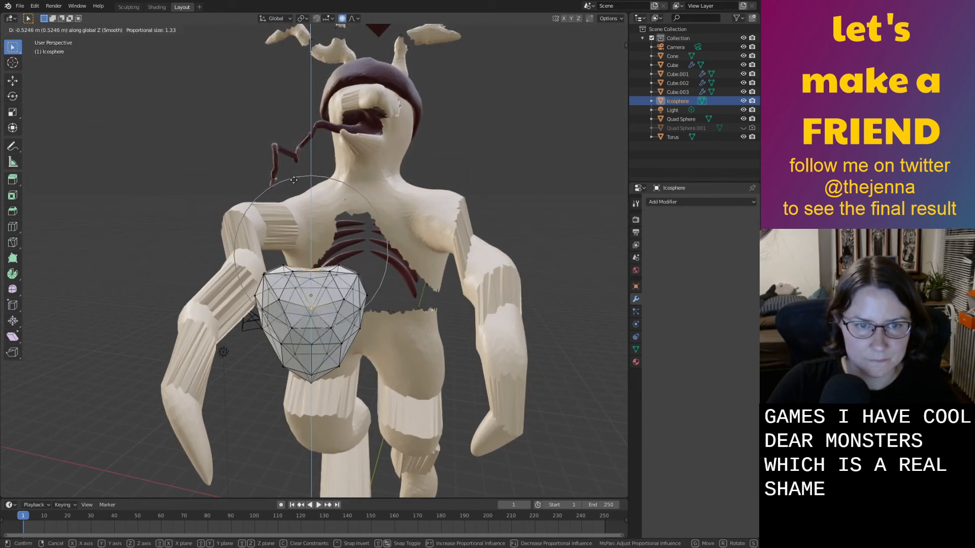
pyautogui.click(291, 232)
pyautogui.moveTo(292, 232); pyautogui.dragTo(291, 225, button='middle')
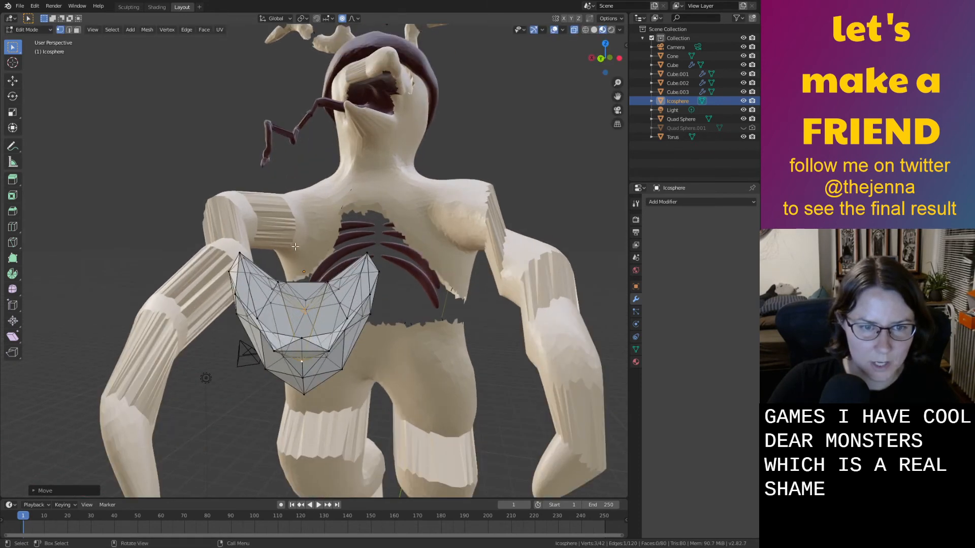
pyautogui.hotkey('ctrl', 'z')
# Add a Subdivision Surface modifier to the ico sphere, raise its viewport level to 3 and apply it.
pyautogui.press('Tab')
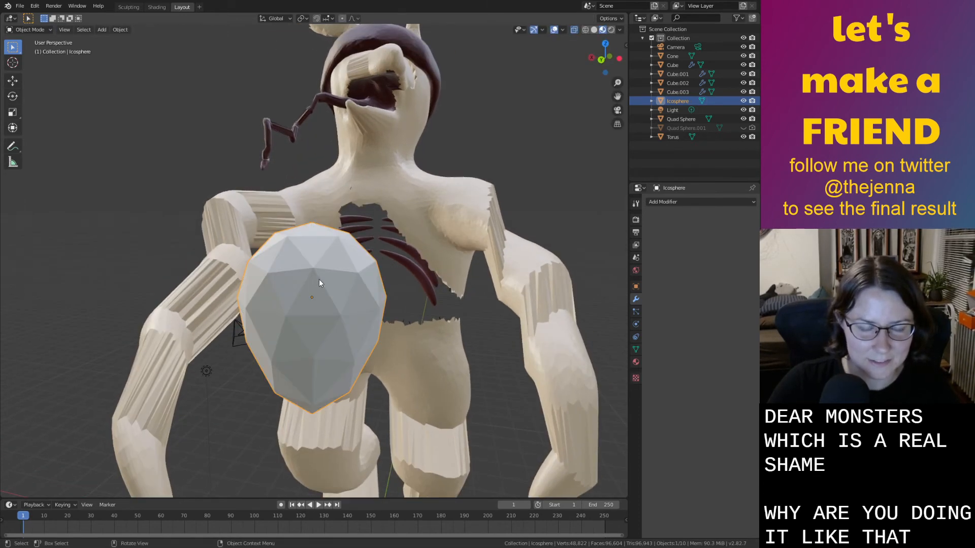
pyautogui.rightClick(319, 279)
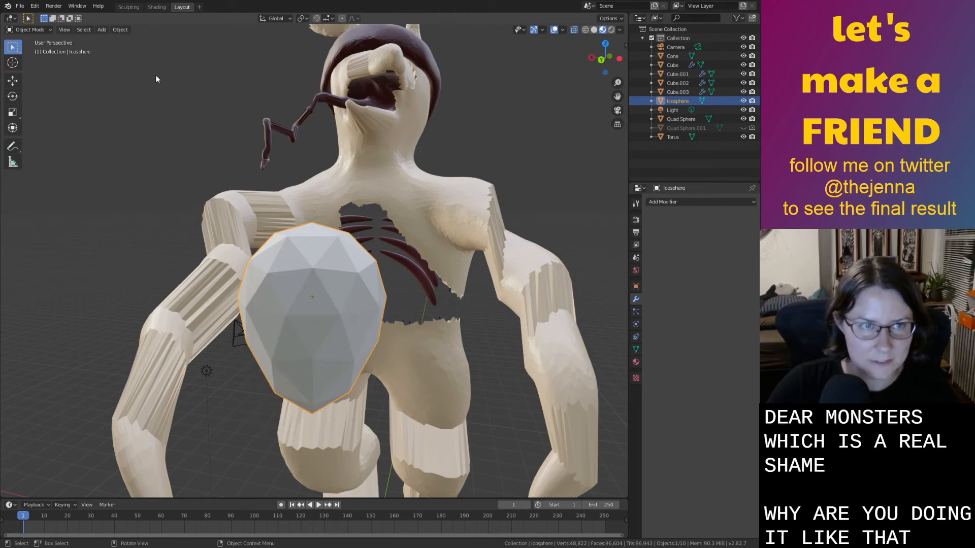
pyautogui.click(92, 29)
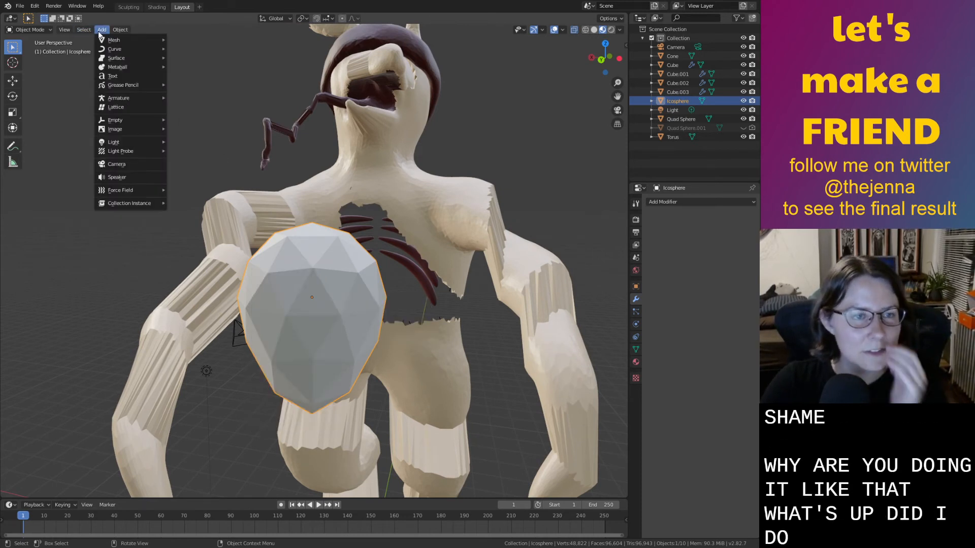
pyautogui.moveTo(120, 32)
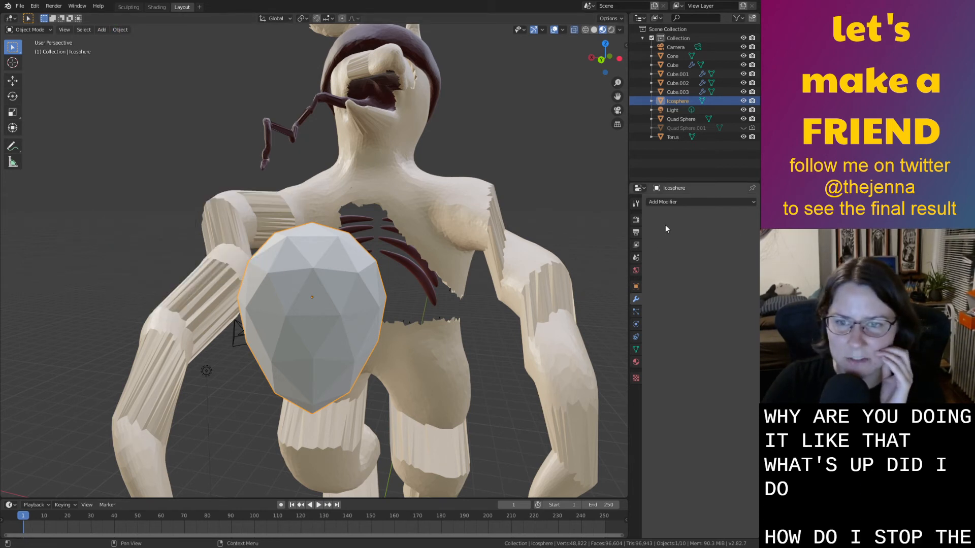
pyautogui.click(666, 202)
pyautogui.click(600, 352)
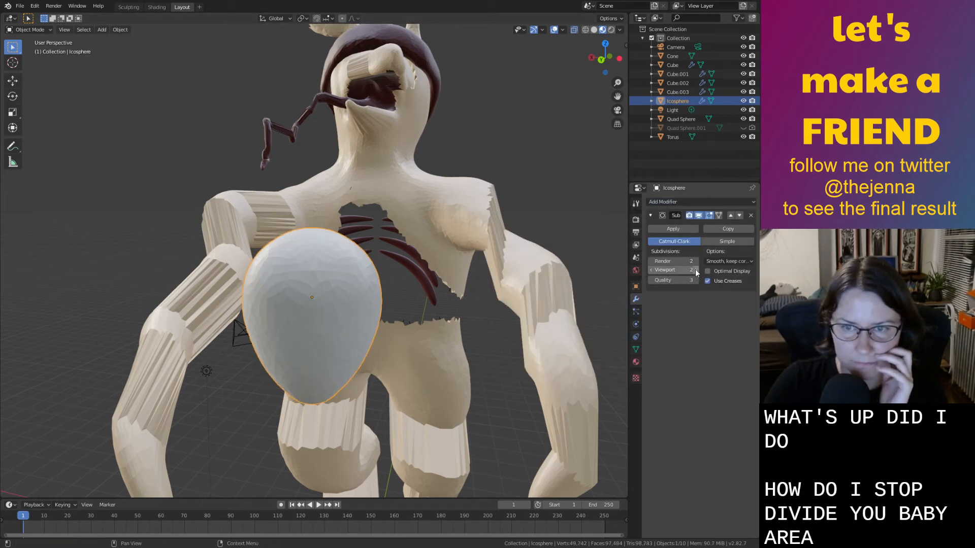
pyautogui.click(680, 230)
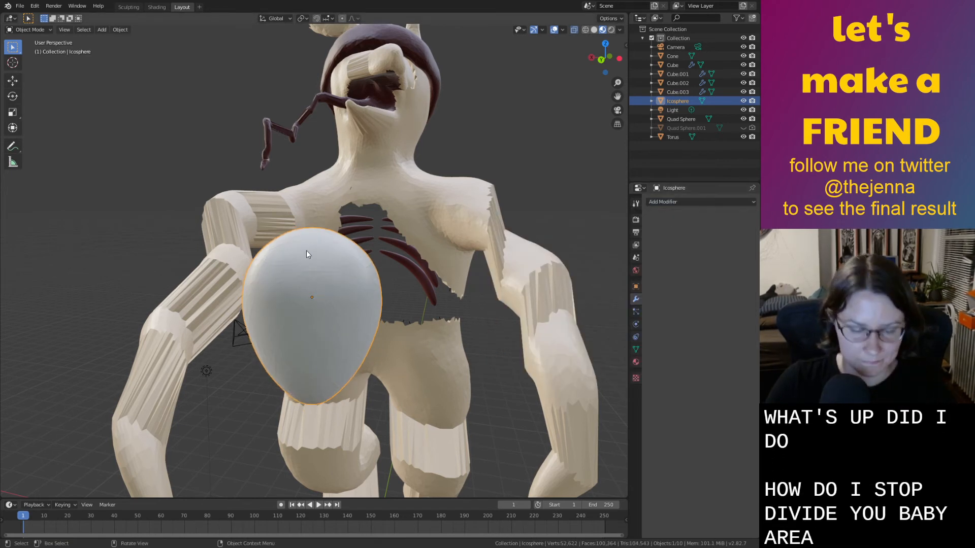
# Push a narrow central strip of vertices across the ico sphere's top down along Z, using a proportional size of 0.47, to form a notch.
pyautogui.press('Tab')
pyautogui.moveTo(306, 254); pyautogui.dragTo(295, 334, button='middle')
pyautogui.click(574, 30)
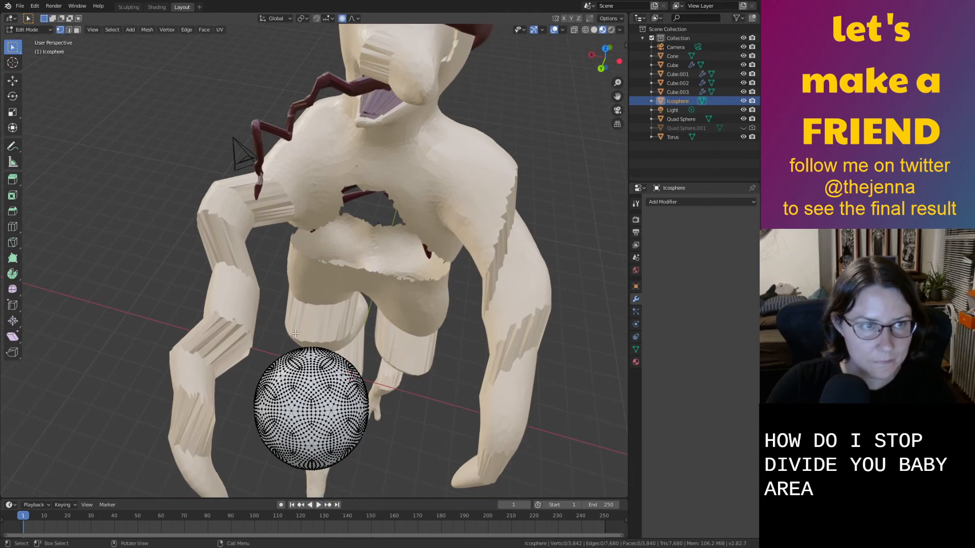
pyautogui.moveTo(20, 55); pyautogui.dragTo(56, 76)
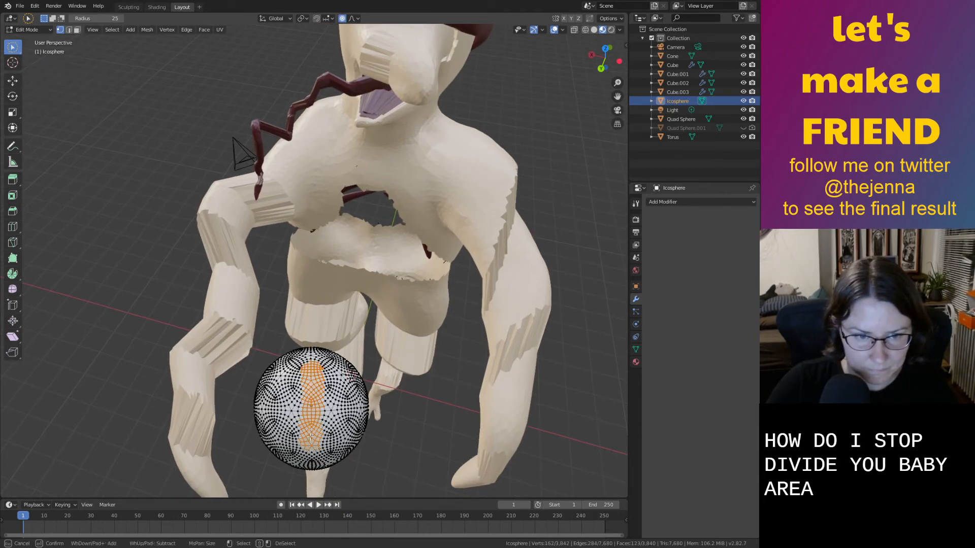
pyautogui.hotkey('alt', 'a')
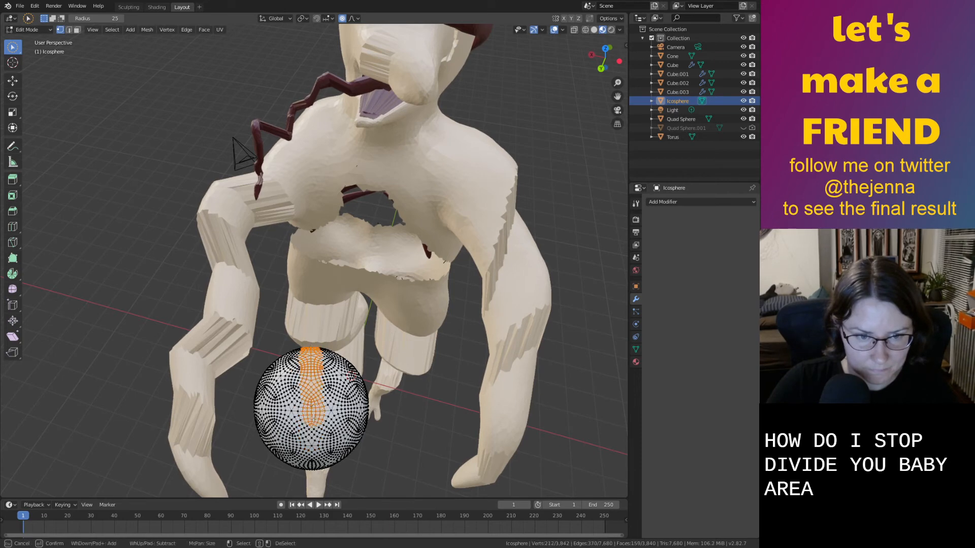
pyautogui.moveTo(314, 447); pyautogui.dragTo(326, 370, button='middle')
pyautogui.press('g')
pyautogui.press('z')
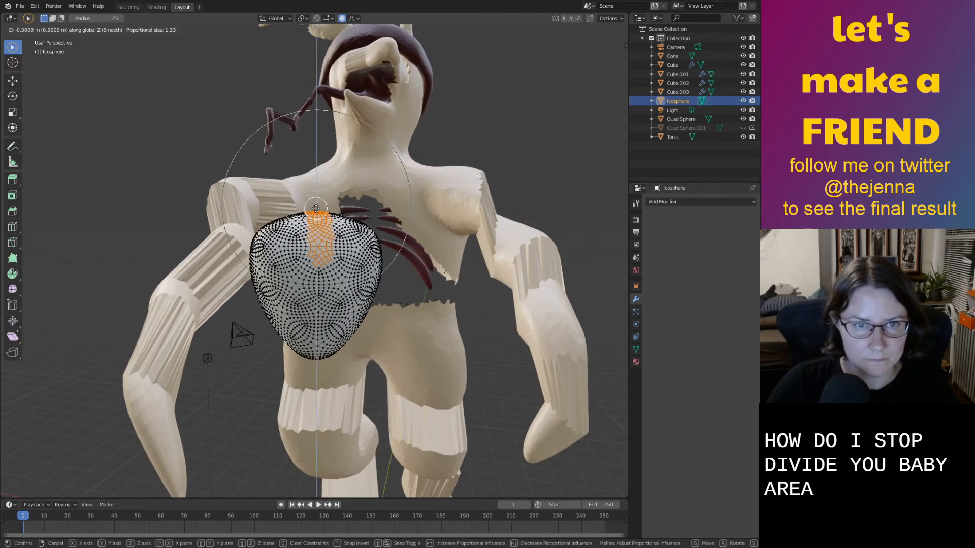
pyautogui.scroll(8, 320, 251)
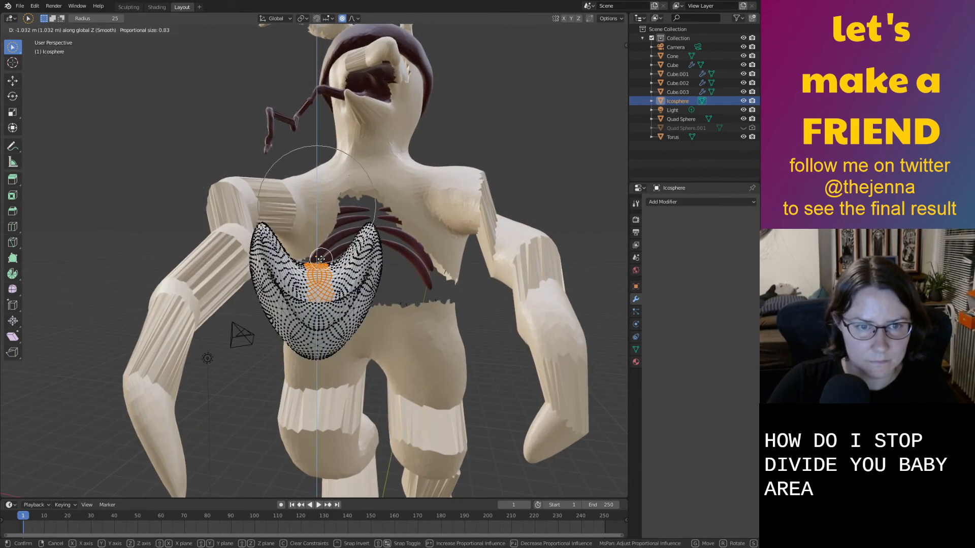
pyautogui.scroll(1, 321, 256)
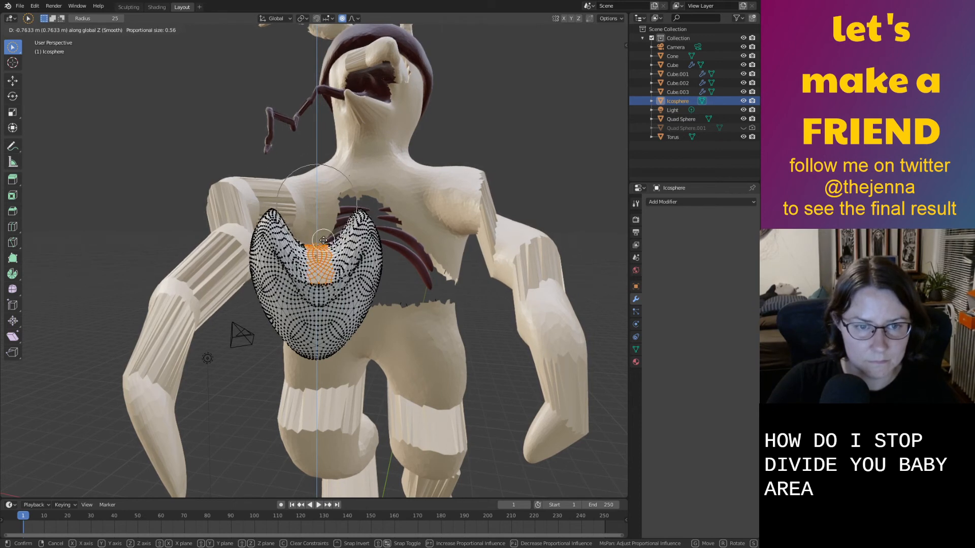
pyautogui.scroll(2, 325, 231)
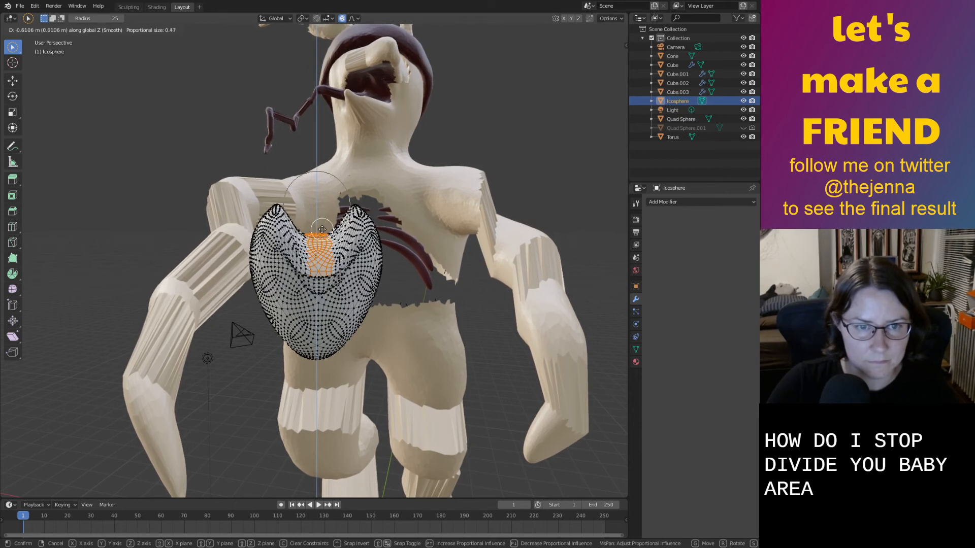
pyautogui.click(326, 220)
pyautogui.moveTo(326, 221); pyautogui.dragTo(327, 225, button='middle')
pyautogui.press('Tab')
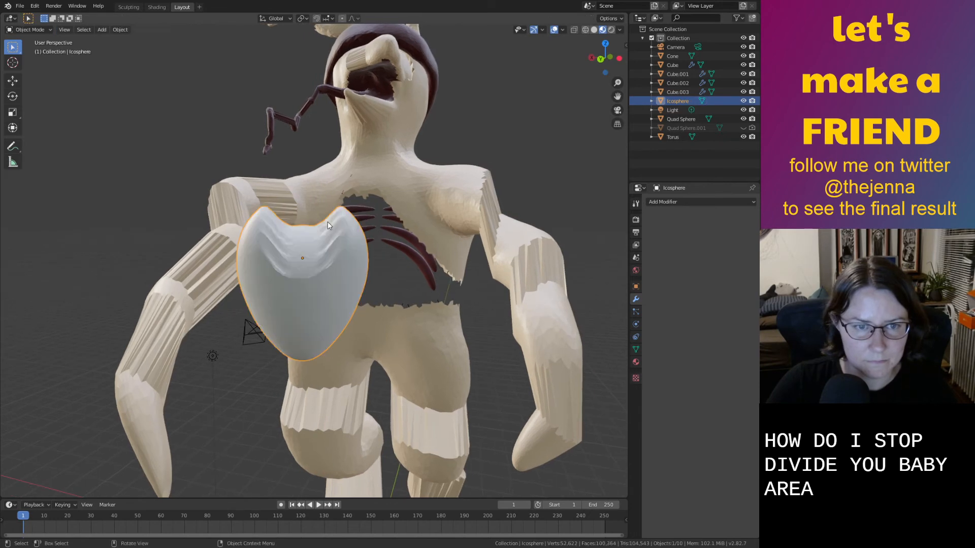
# Scale the notched ico sphere wider across the monster's body to give it a broad heart shape.
pyautogui.press('s')
pyautogui.press('y')
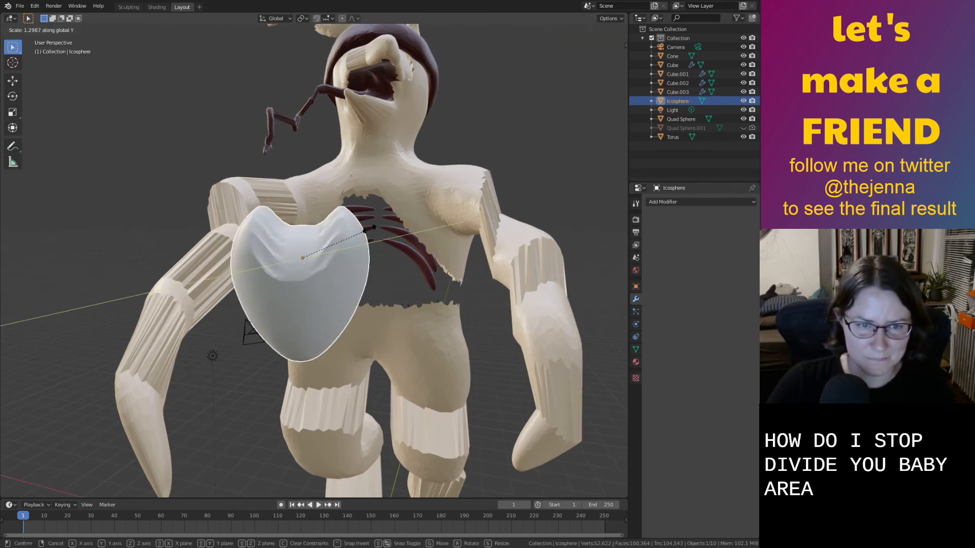
pyautogui.click(357, 228)
pyautogui.press('s')
pyautogui.click(385, 235)
pyautogui.moveTo(385, 236); pyautogui.dragTo(415, 267, button='middle')
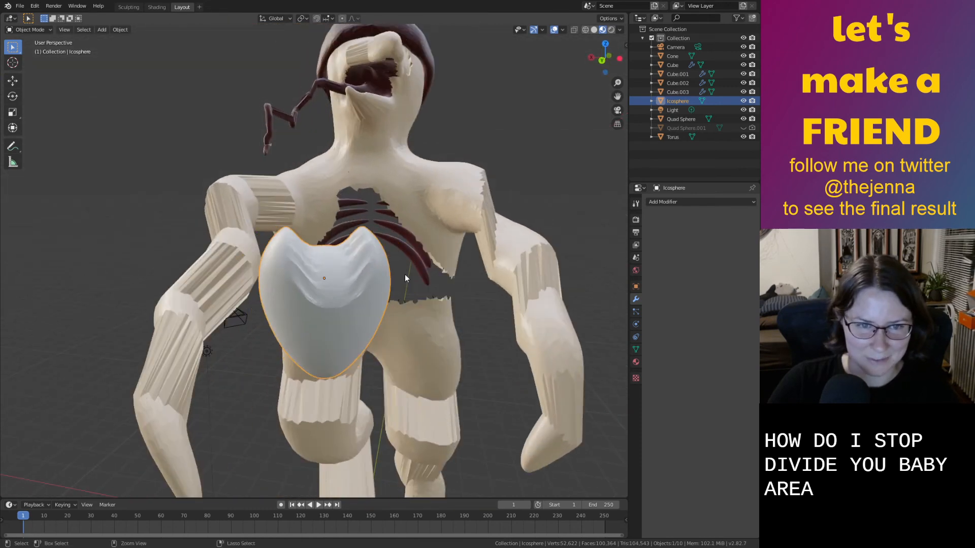
pyautogui.press('s')
pyautogui.press('y')
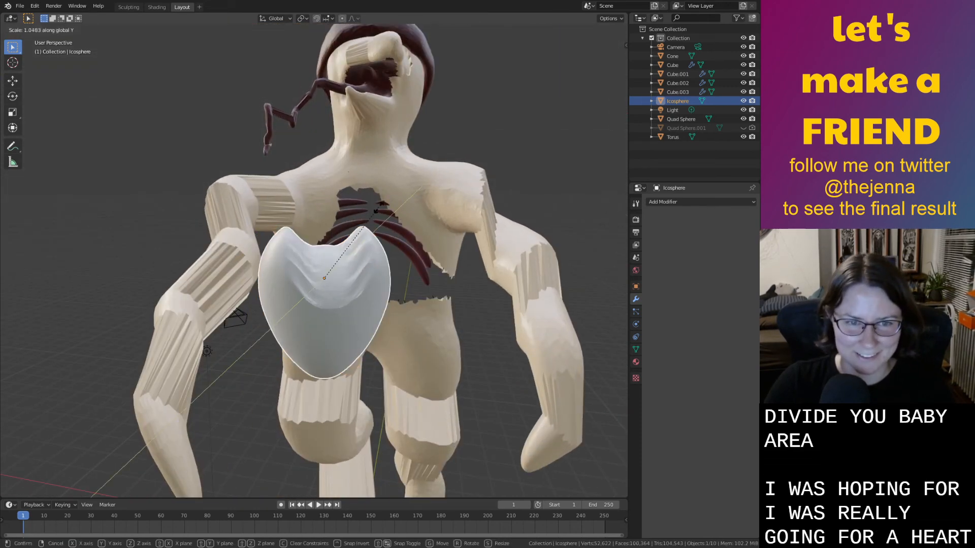
pyautogui.click(390, 211)
pyautogui.moveTo(437, 239)
pyautogui.mouseDown(button='middle')
pyautogui.moveTo(504, 268)
pyautogui.moveTo(526, 301)
pyautogui.moveTo(442, 249)
pyautogui.moveTo(469, 276)
pyautogui.mouseUp(button='middle')
pyautogui.press('s')
pyautogui.press('y')
pyautogui.click(520, 304)
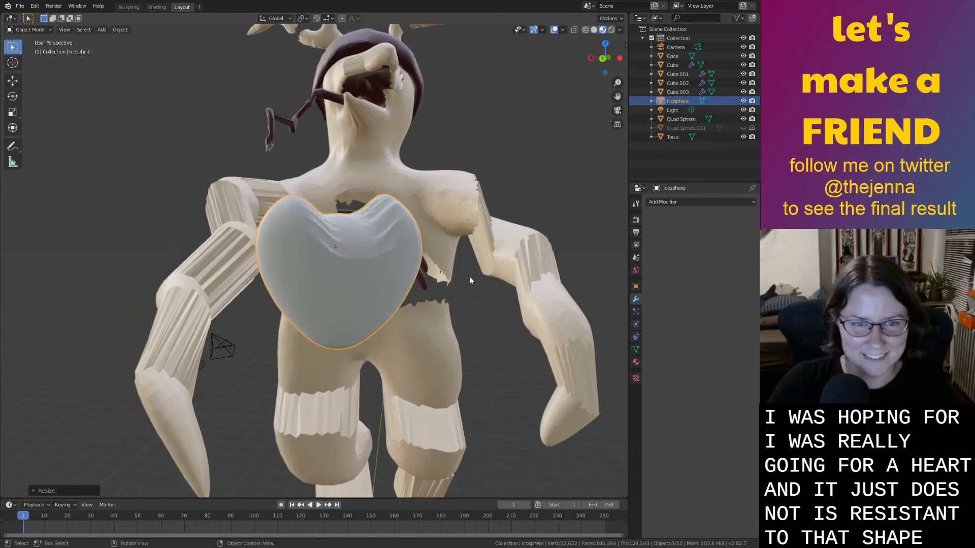
# Switch to the Sculpting workspace and enable dynamic topology for the heart mesh.
pyautogui.click(130, 8)
pyautogui.moveTo(373, 244)
pyautogui.mouseDown(button='middle')
pyautogui.moveTo(358, 235)
pyautogui.moveTo(355, 246)
pyautogui.mouseUp(button='middle')
pyautogui.scroll(5, 356, 247)
pyautogui.scroll(-10, 387, 181)
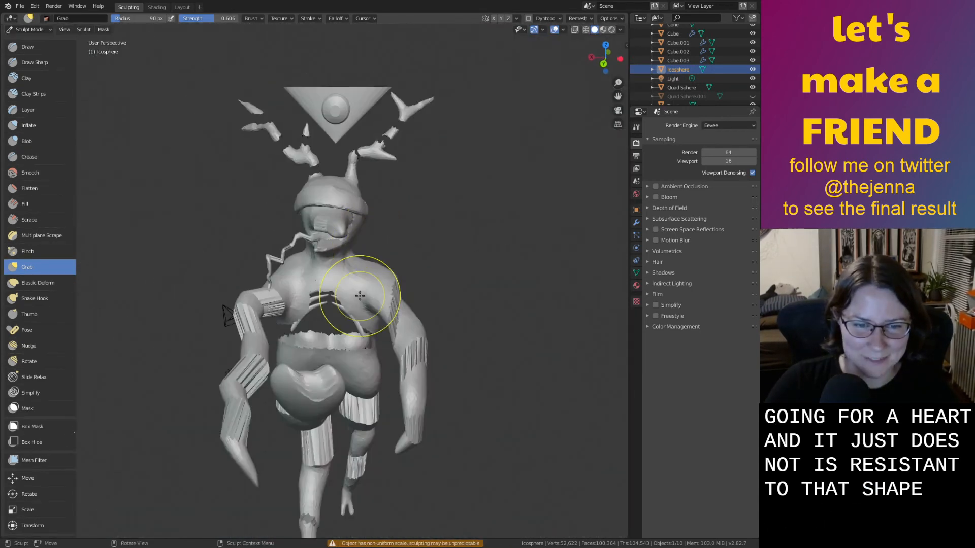
pyautogui.scroll(3, 381, 304)
pyautogui.keyDown('ctrl'); pyautogui.moveTo(384, 357); pyautogui.dragTo(358, 308, button='middle'); pyautogui.keyUp('ctrl')
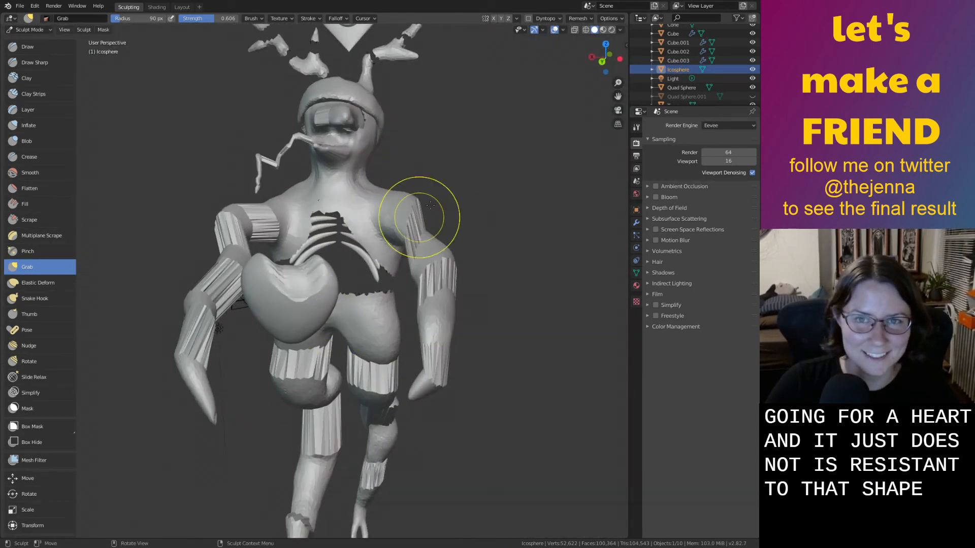
pyautogui.click(528, 18)
pyautogui.click(529, 46)
pyautogui.scroll(2, 335, 274)
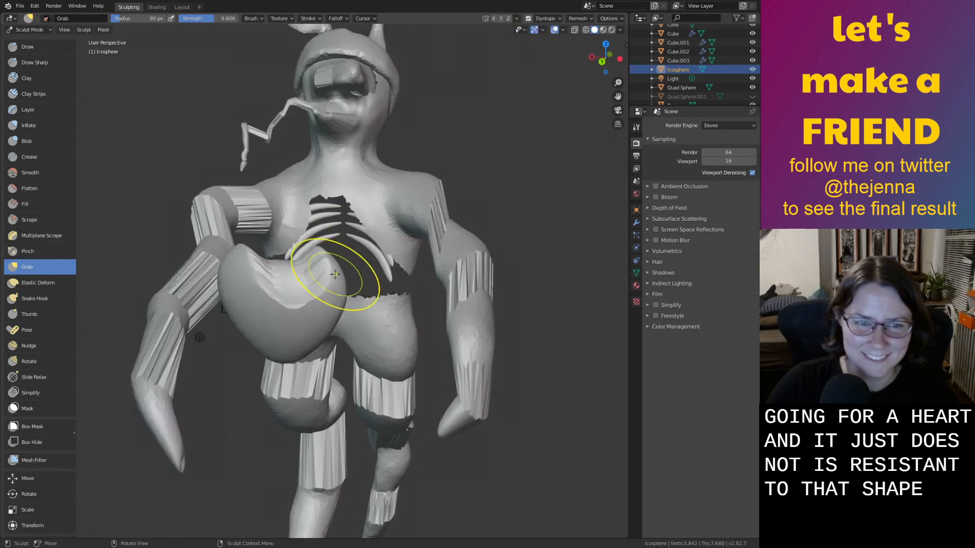
# Smooth the heart's upper notch and rounded lobes with the Smooth brush at strength 0.700.
pyautogui.moveTo(266, 288); pyautogui.dragTo(304, 355, button='middle')
pyautogui.hotkey('shift', 's')
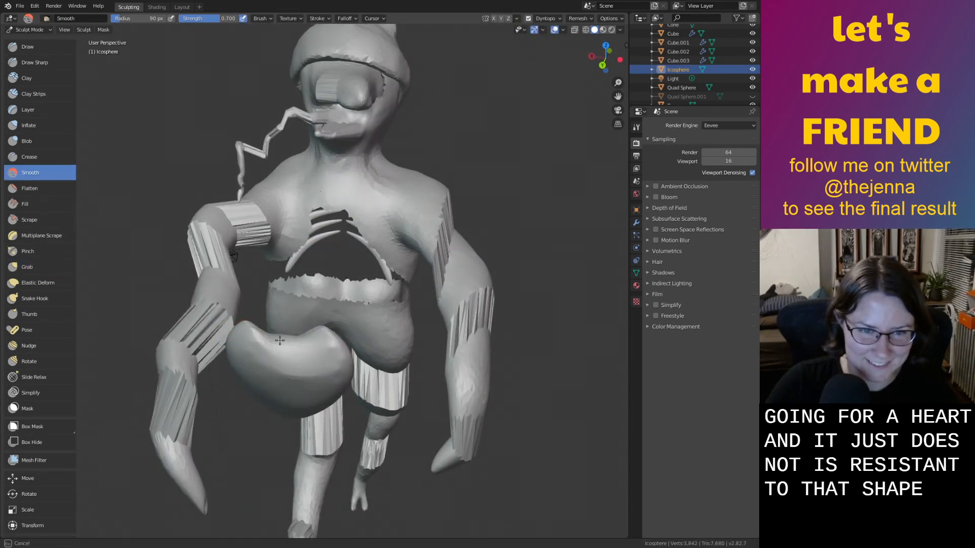
pyautogui.moveTo(272, 374)
pyautogui.mouseDown(button='middle')
pyautogui.moveTo(218, 337)
pyautogui.moveTo(191, 359)
pyautogui.moveTo(387, 394)
pyautogui.moveTo(291, 317)
pyautogui.moveTo(367, 339)
pyautogui.moveTo(341, 325)
pyautogui.mouseUp(button='middle')
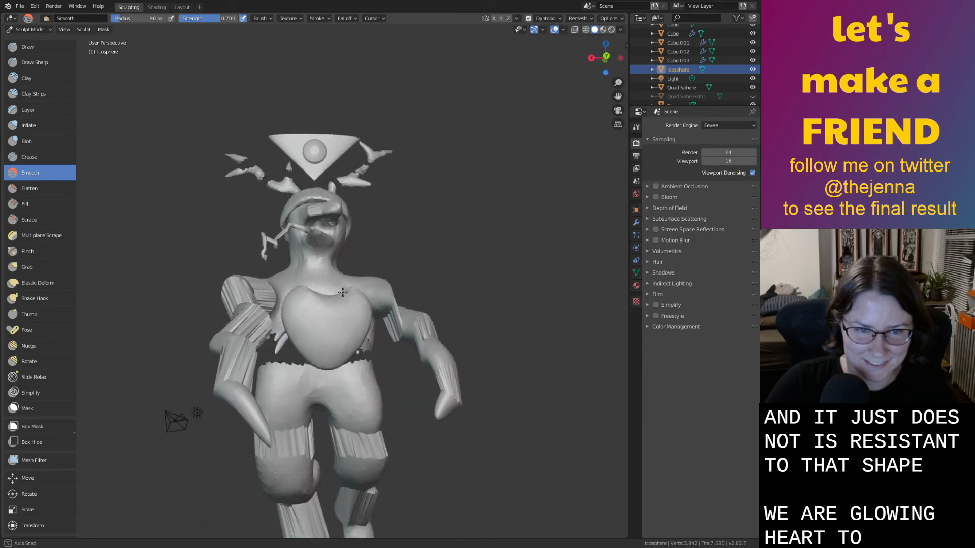
pyautogui.scroll(2, 345, 326)
# Pull the heart's lower end into a narrow point and deepen its upper notch with the Grab brush.
pyautogui.press('g')
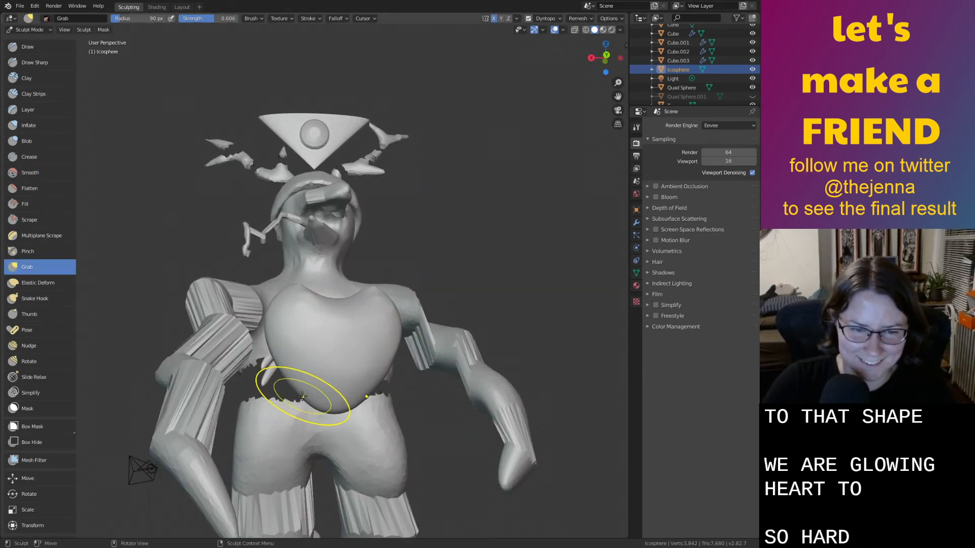
pyautogui.moveTo(316, 396); pyautogui.dragTo(302, 385)
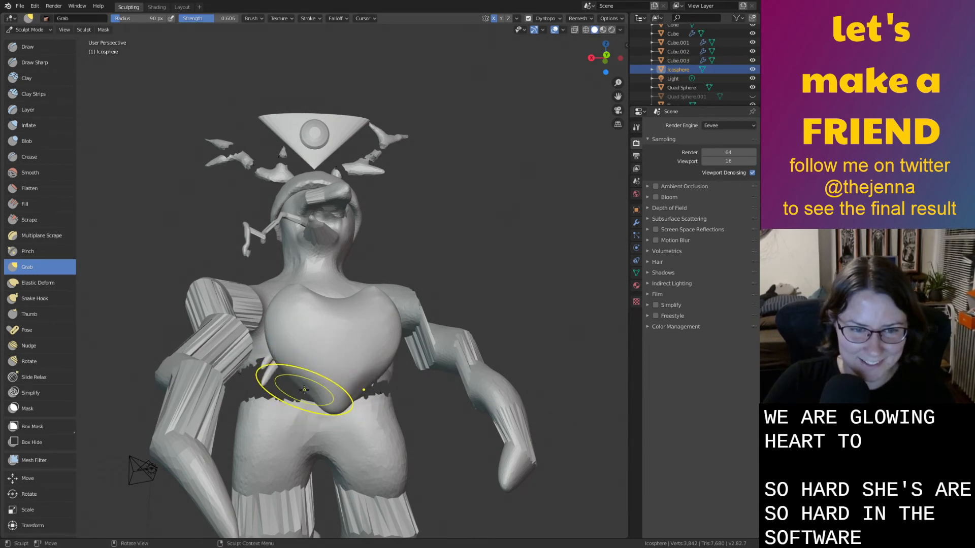
pyautogui.moveTo(318, 392)
pyautogui.mouseDown(button='middle')
pyautogui.moveTo(315, 406)
pyautogui.moveTo(304, 373)
pyautogui.mouseUp(button='middle')
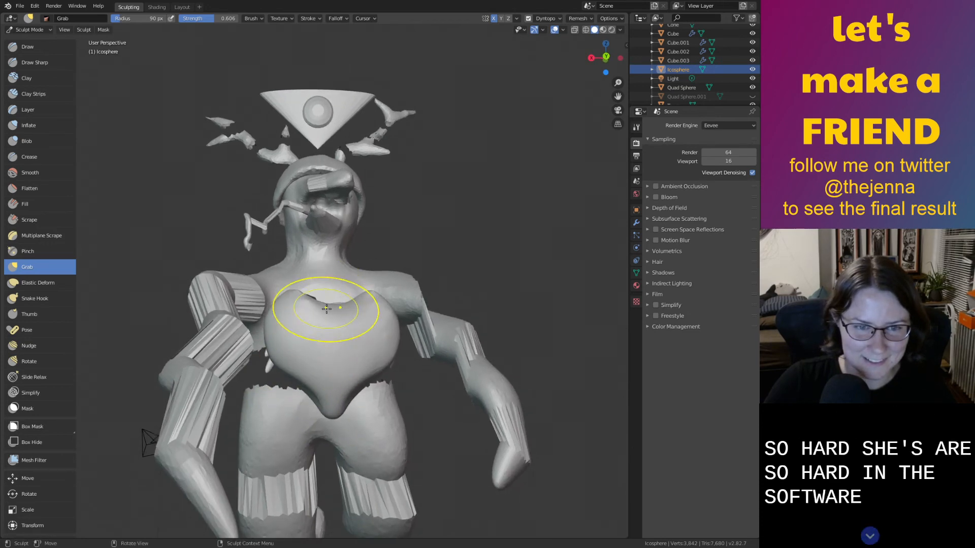
pyautogui.moveTo(331, 309); pyautogui.dragTo(335, 316)
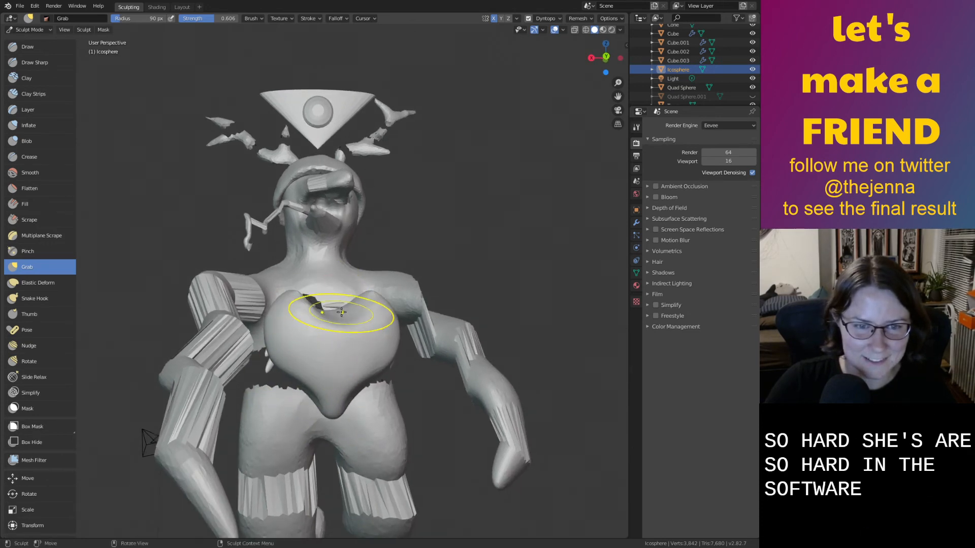
pyautogui.moveTo(339, 320)
pyautogui.mouseDown(button='middle')
pyautogui.moveTo(322, 356)
pyautogui.moveTo(310, 345)
pyautogui.mouseUp(button='middle')
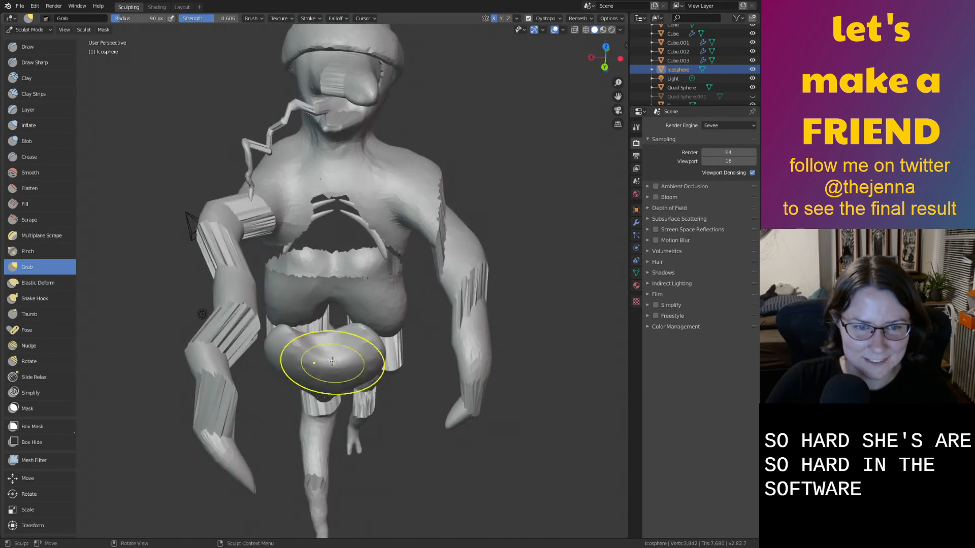
# Even out the heart's lobes and tapered tip with the Smooth brush at a 90 px radius.
pyautogui.press('s')
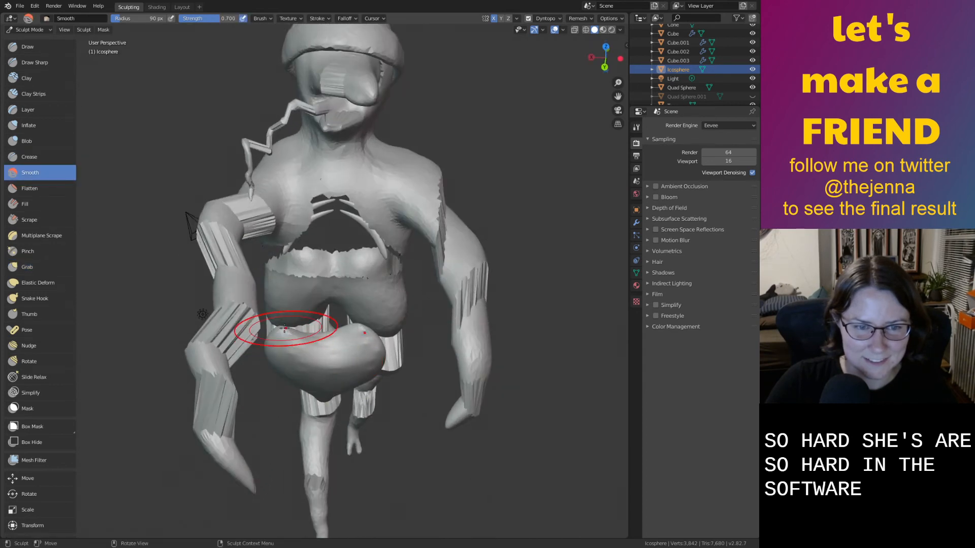
pyautogui.moveTo(282, 323); pyautogui.dragTo(306, 305, button='middle')
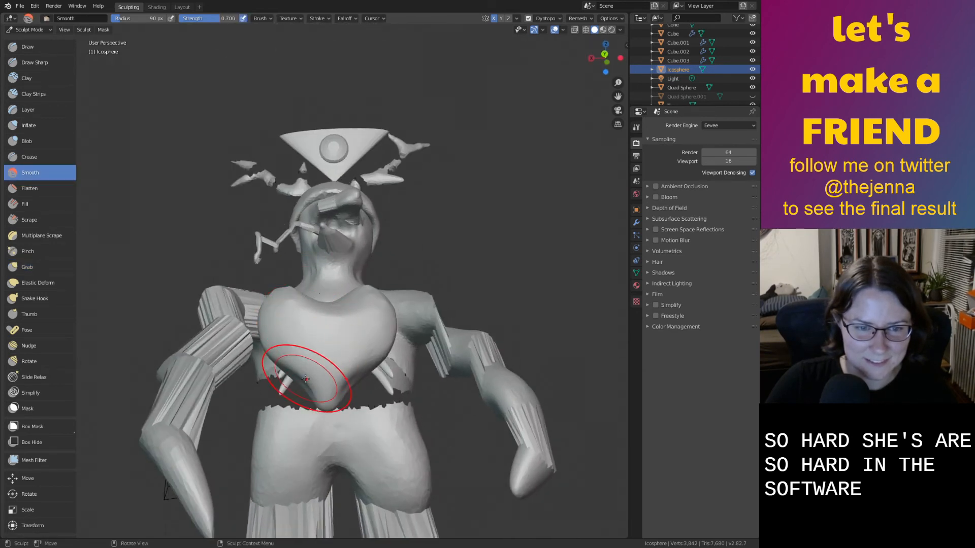
pyautogui.moveTo(300, 389)
pyautogui.mouseDown(button='middle')
pyautogui.moveTo(313, 374)
pyautogui.moveTo(302, 346)
pyautogui.moveTo(327, 337)
pyautogui.mouseUp(button='middle')
pyautogui.scroll(3, 361, 353)
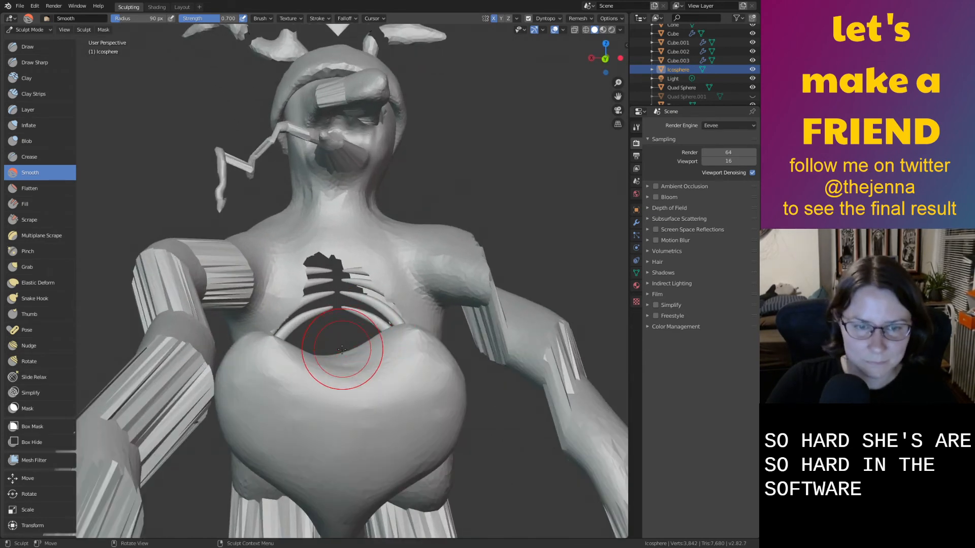
# Sharpen the crease in the middle of the heart's notch using the Grab brush with a 25 px radius.
pyautogui.press('i')
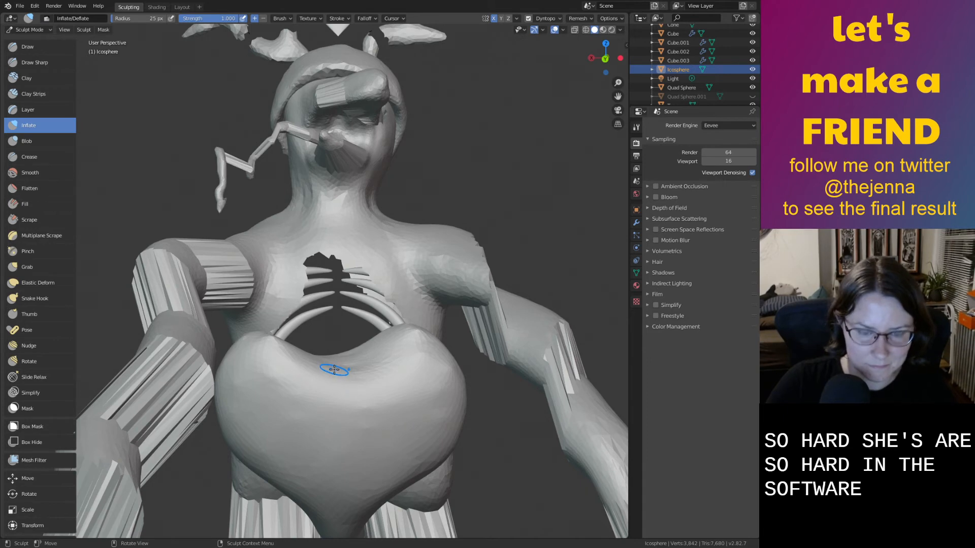
pyautogui.press('g')
pyautogui.moveTo(330, 370); pyautogui.dragTo(329, 349, button='middle')
pyautogui.scroll(-2, 329, 349)
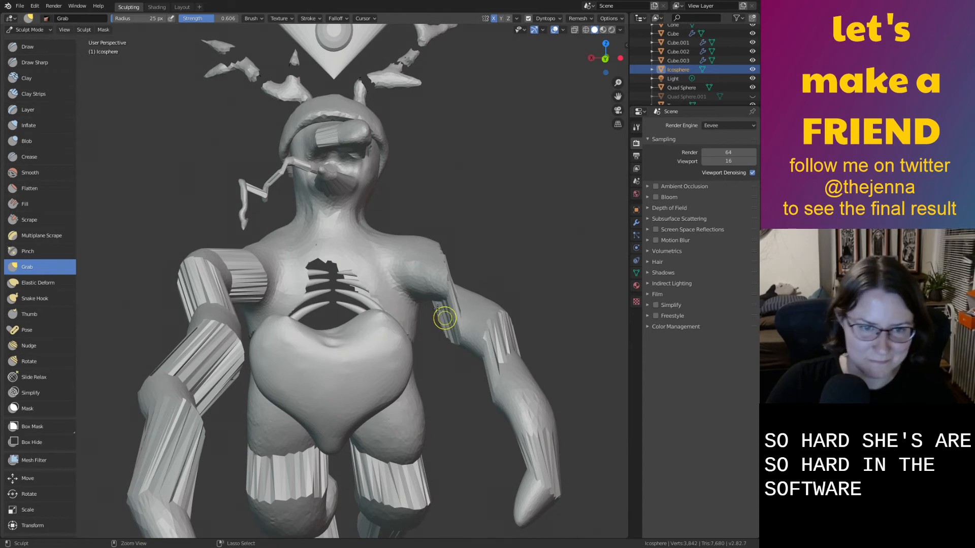
# Leave sculpting and assign the existing glowing pupil material to the heart in the Shading workspace.
pyautogui.press('Tab')
pyautogui.scroll(-3, 218, 55)
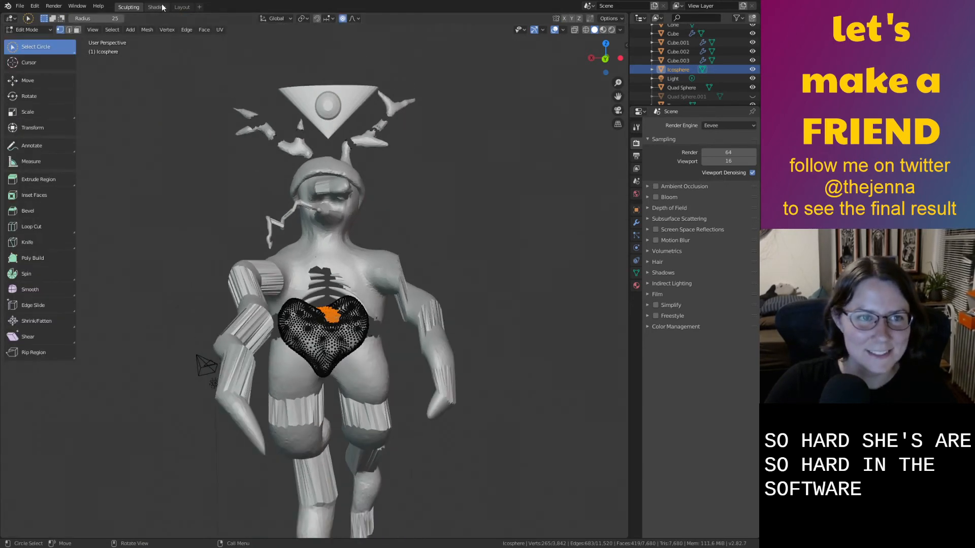
pyautogui.click(182, 7)
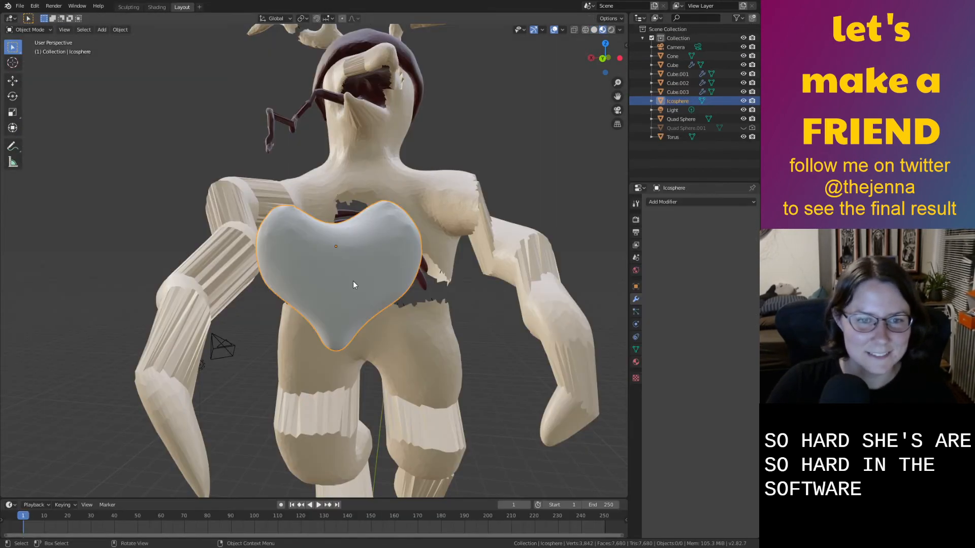
pyautogui.scroll(-2, 352, 281)
pyautogui.click(157, 7)
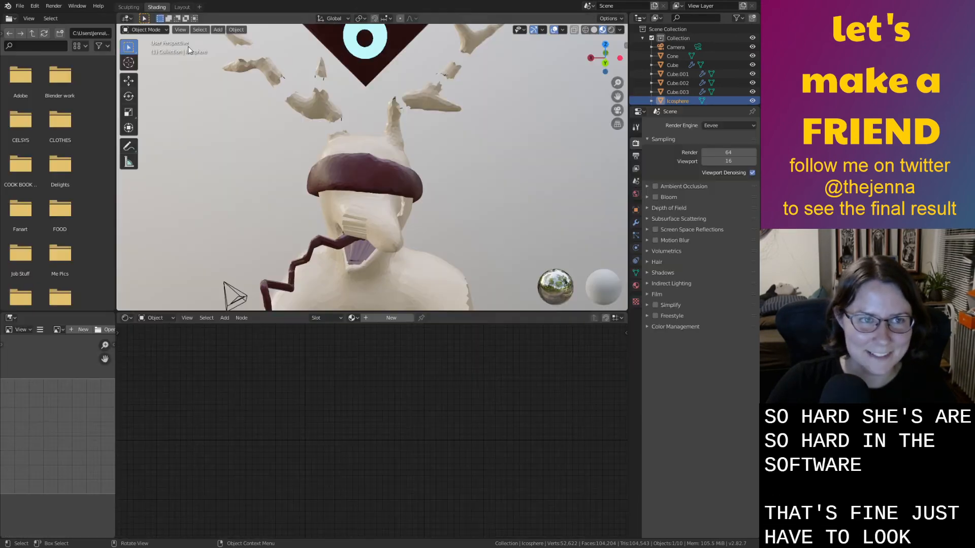
pyautogui.click(352, 317)
pyautogui.click(366, 340)
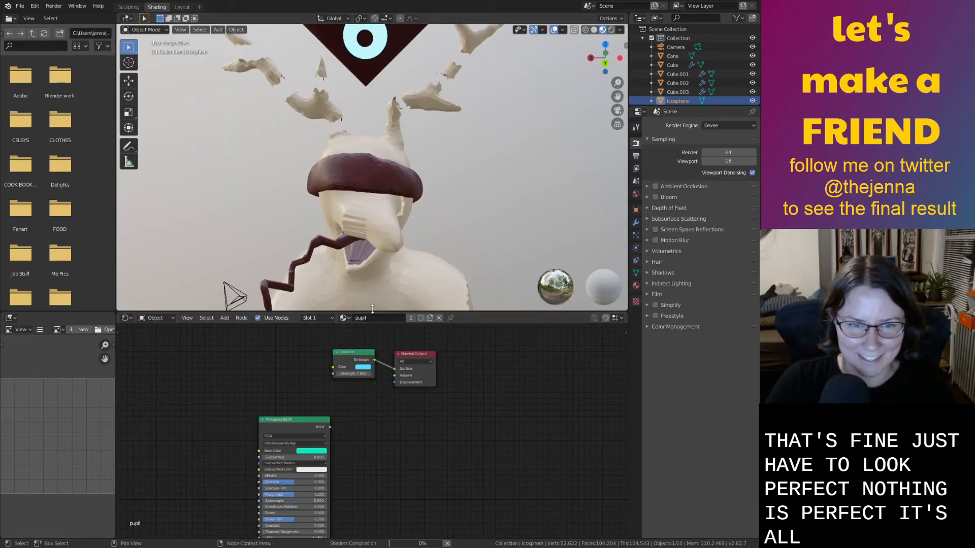
# Move the heart back along Y into the monster's open chest cavity.
pyautogui.scroll(-3, 394, 275)
pyautogui.moveTo(370, 288); pyautogui.dragTo(457, 265, button='middle')
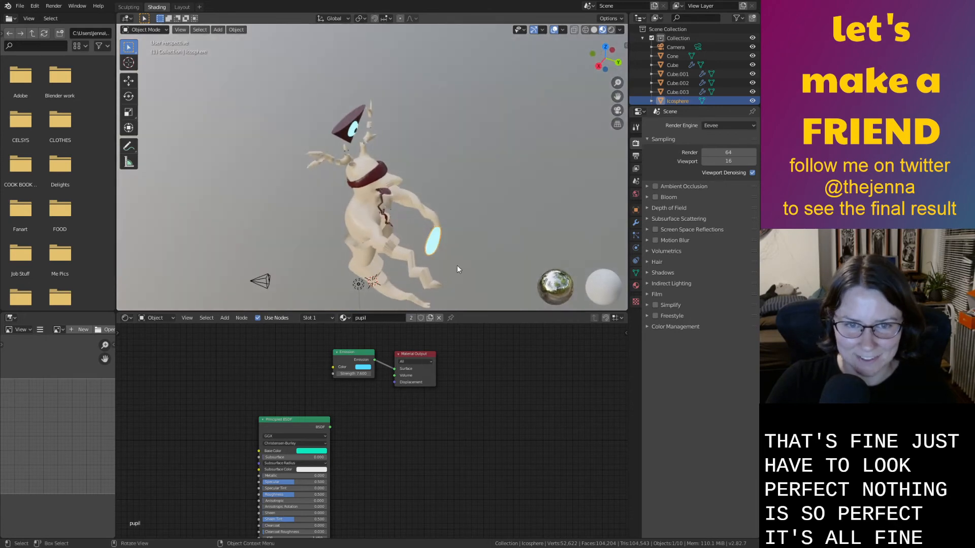
pyautogui.press('g')
pyautogui.press('y')
pyautogui.click(376, 210)
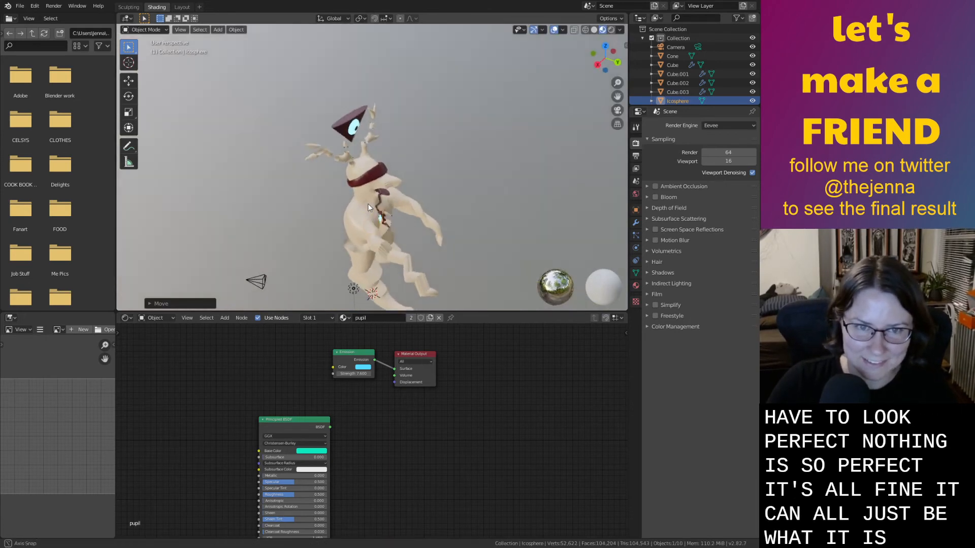
pyautogui.moveTo(438, 210); pyautogui.dragTo(325, 274, button='middle')
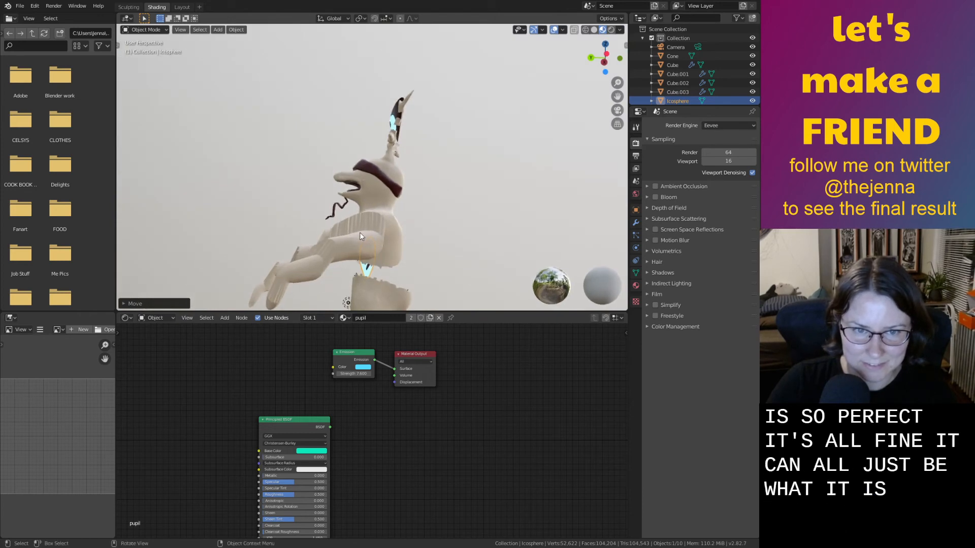
pyautogui.moveTo(360, 232); pyautogui.dragTo(401, 266, button='middle')
# Select all four rib objects in the Layout workspace and move them forward along Y in front of the heart.
pyautogui.click(371, 250)
pyautogui.hotkey('ctrl', 'pagedown')
pyautogui.scroll(4, 401, 266)
pyautogui.click(389, 219)
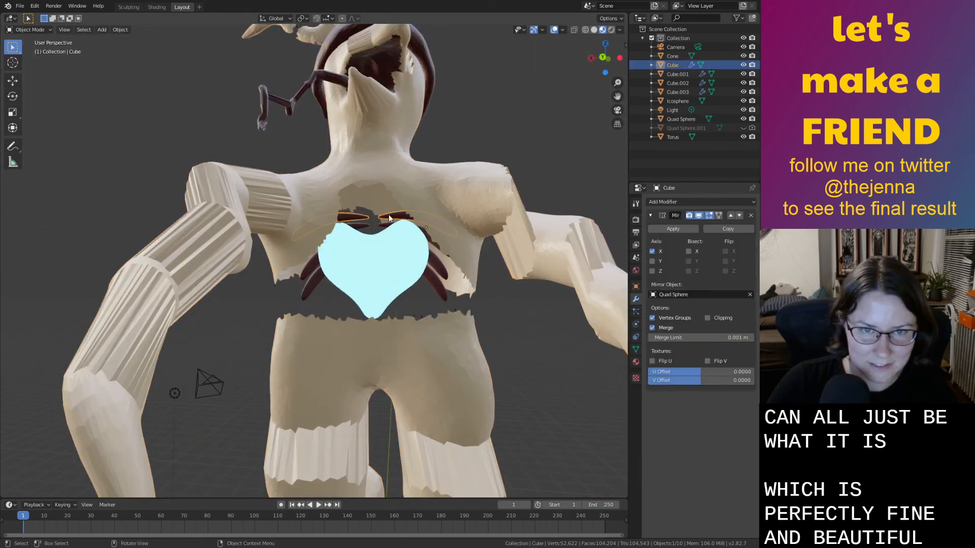
pyautogui.click(431, 257)
pyautogui.click(434, 260)
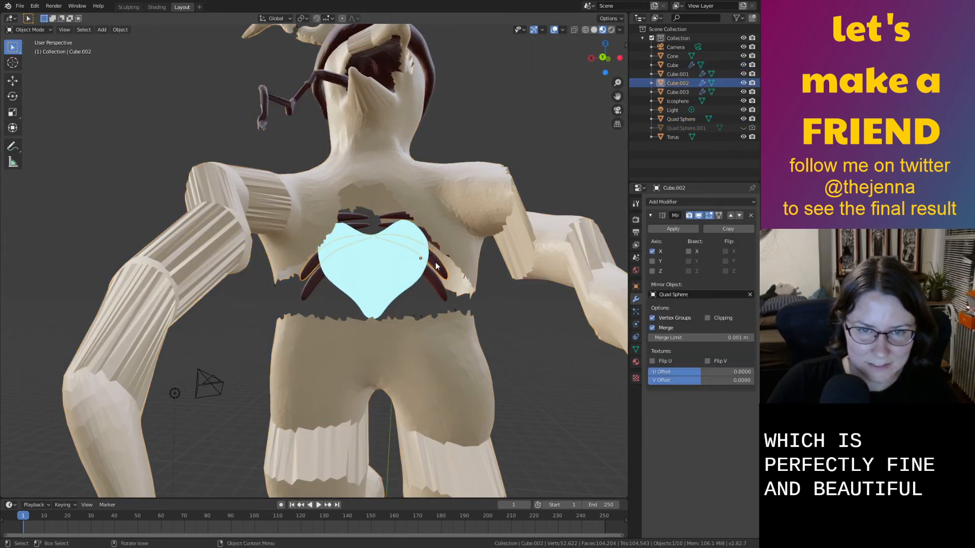
pyautogui.moveTo(435, 262); pyautogui.dragTo(428, 246, button='middle')
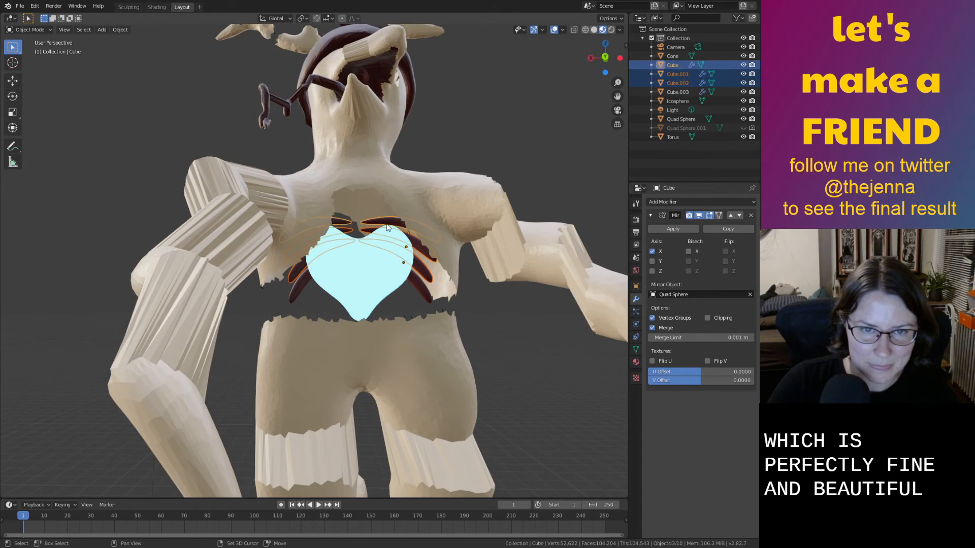
pyautogui.keyDown('shift'); pyautogui.click(416, 278); pyautogui.keyUp('shift')
pyautogui.moveTo(416, 278); pyautogui.dragTo(369, 312, button='middle')
pyautogui.press('g')
pyautogui.press('y')
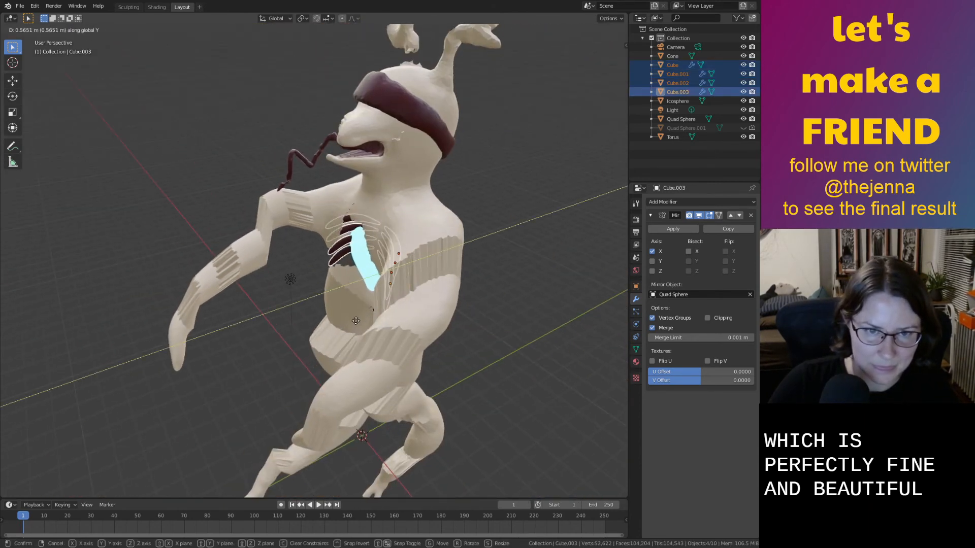
pyautogui.click(334, 329)
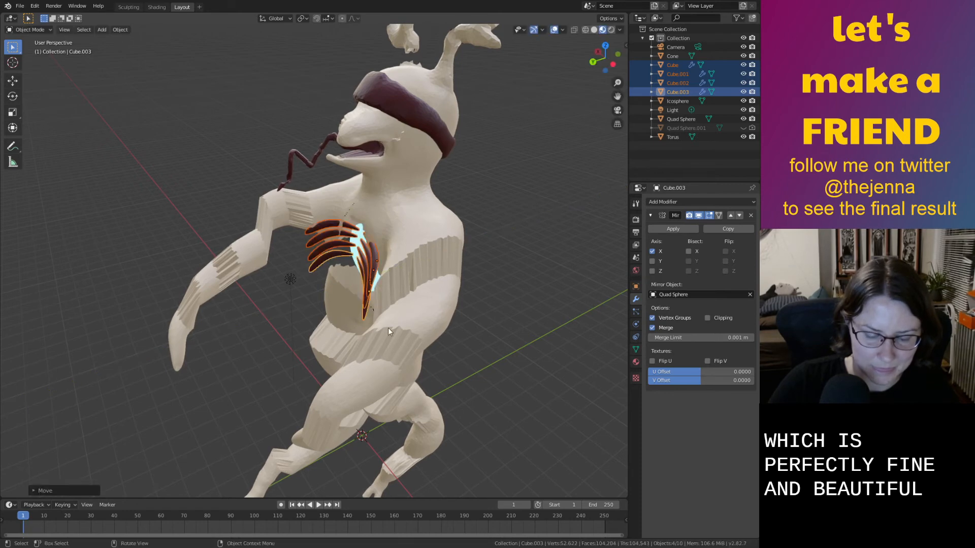
# Try to rotate the four mirrored ribs 90 degrees about Z.
pyautogui.press('r')
pyautogui.press('z')
pyautogui.click(488, 316)
pyautogui.write('rz')
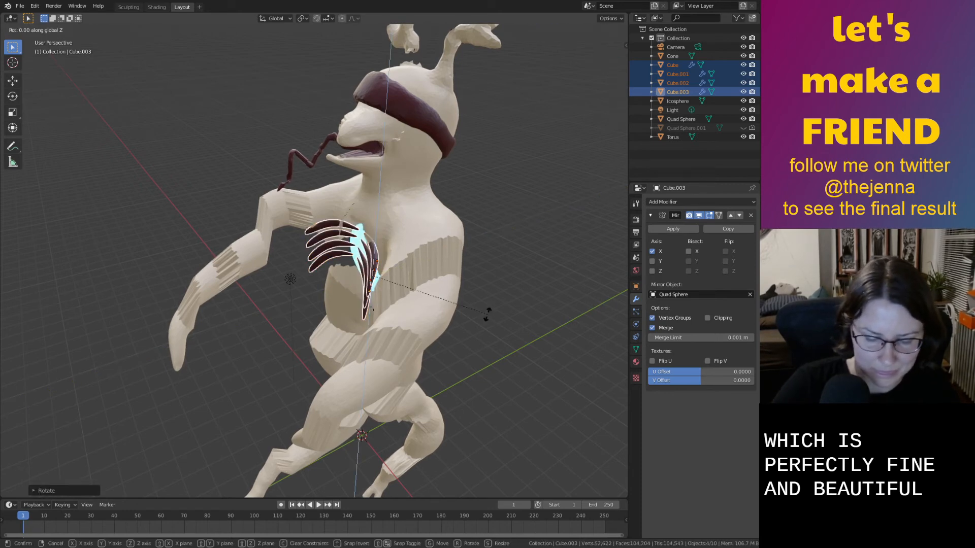
pyautogui.write('90')
pyautogui.press('Return')
pyautogui.moveTo(475, 317); pyautogui.dragTo(520, 299, button='middle')
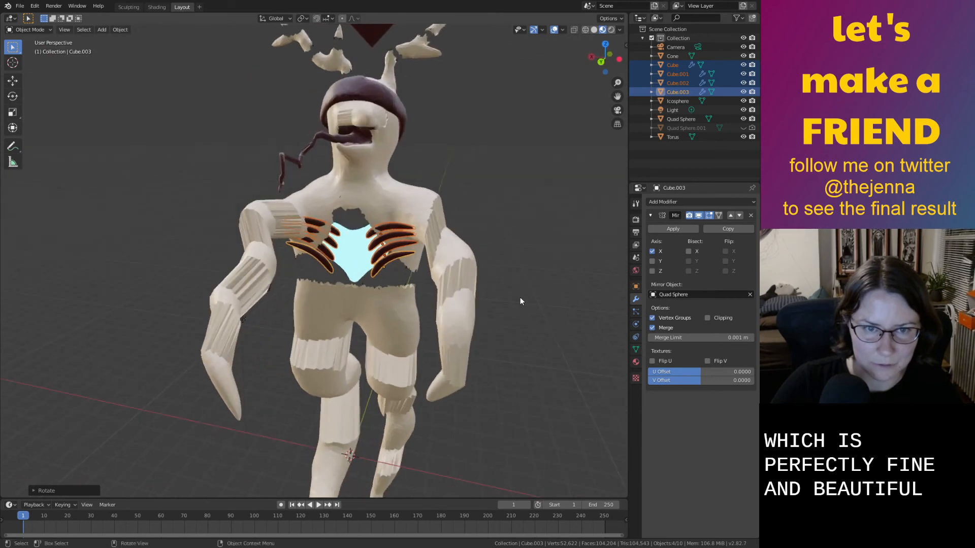
# Apply the Mirror modifier on each of the four rib objects, Cube through Cube.003.
pyautogui.click(678, 228)
pyautogui.click(379, 227)
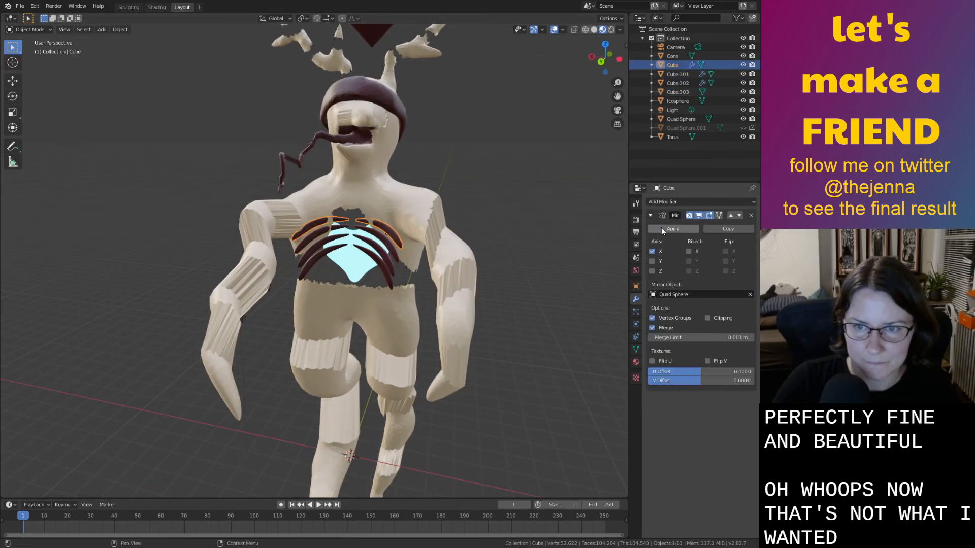
pyautogui.click(661, 227)
pyautogui.click(364, 233)
pyautogui.click(660, 229)
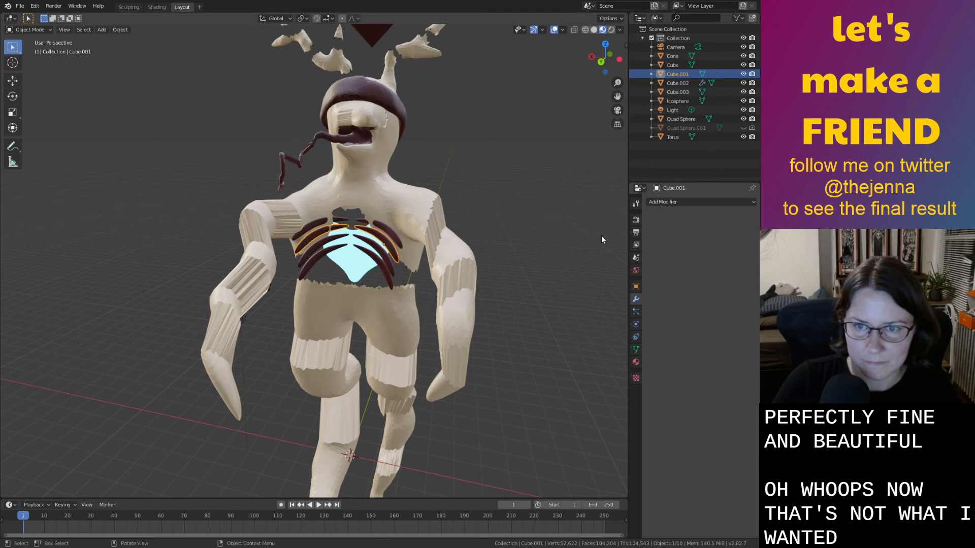
pyautogui.click(387, 258)
pyautogui.click(669, 229)
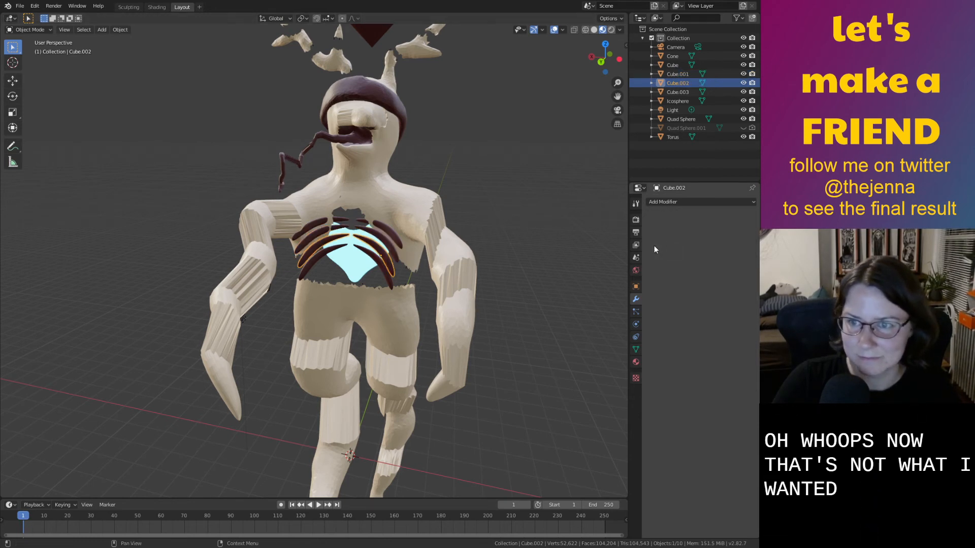
# Select the four rib objects together and rotate them 180 degrees about Z.
pyautogui.click(392, 286)
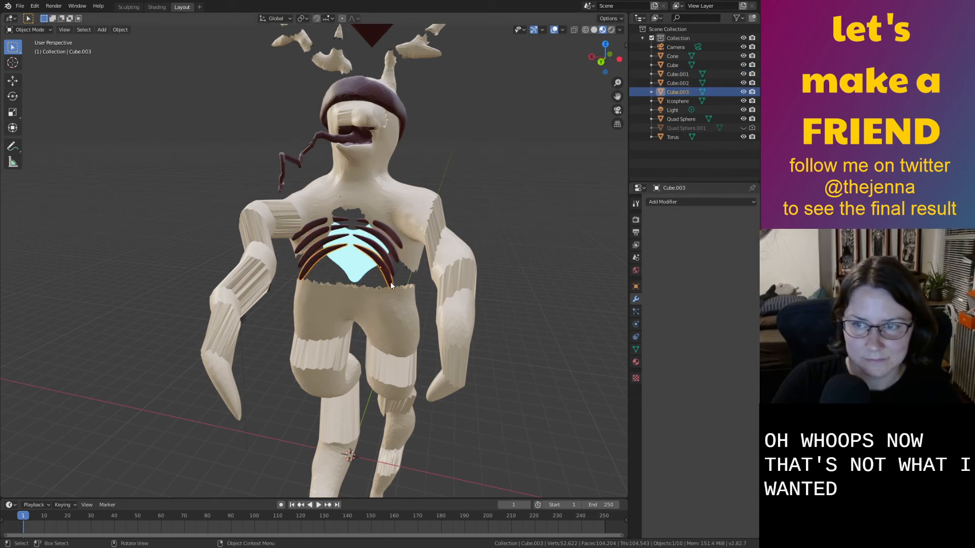
pyautogui.keyDown('shift'); pyautogui.click(397, 238); pyautogui.keyUp('shift')
pyautogui.keyDown('shift'); pyautogui.click(398, 236); pyautogui.keyUp('shift')
pyautogui.moveTo(398, 238); pyautogui.dragTo(372, 281, button='middle')
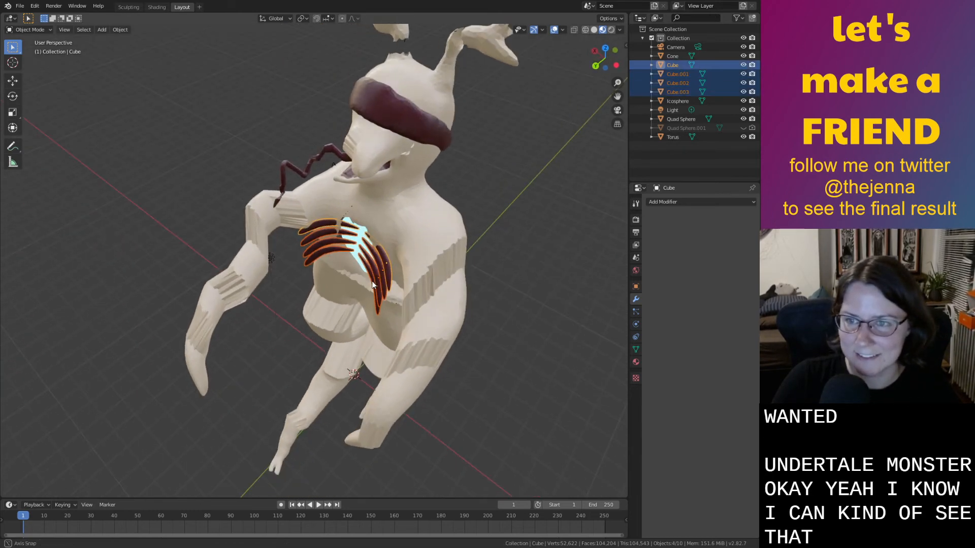
pyautogui.write('z180')
pyautogui.press('Return')
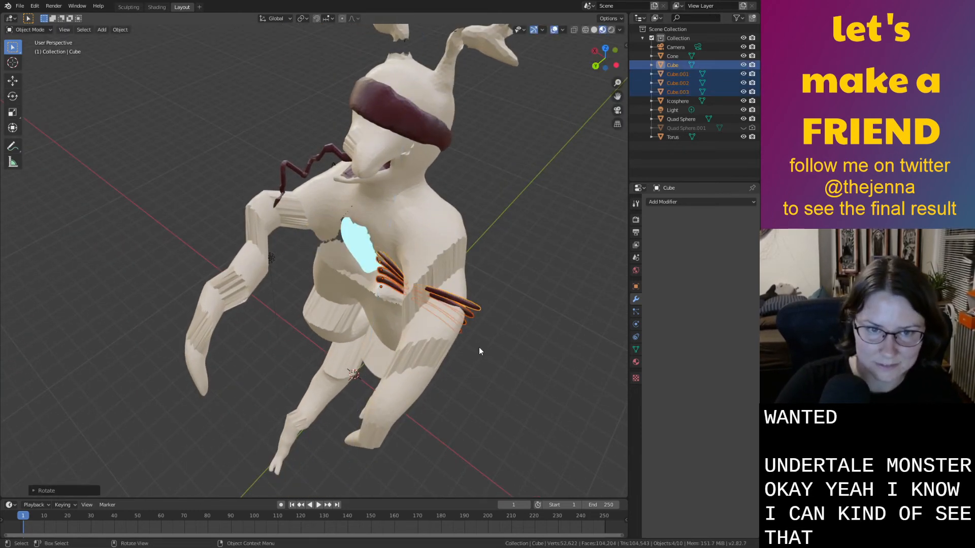
# Move the rotated ribs along X and Y so they sit centred in the chest opening around the heart.
pyautogui.moveTo(483, 346); pyautogui.dragTo(513, 257, button='middle')
pyautogui.press('g')
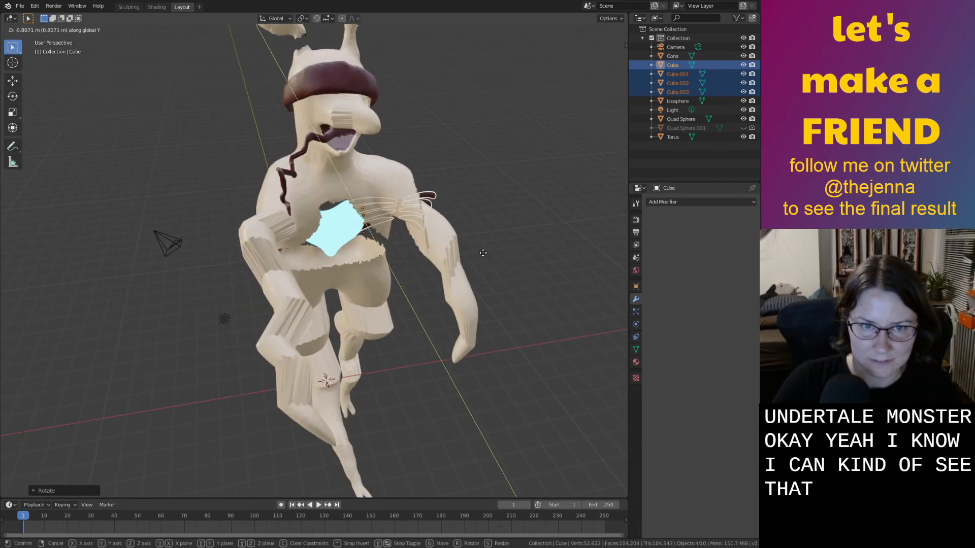
pyautogui.press('x')
pyautogui.click(415, 259)
pyautogui.moveTo(416, 259); pyautogui.dragTo(426, 202, button='middle')
pyautogui.press('g')
pyautogui.press('y')
pyautogui.click(354, 268)
# Scale the heart down uniformly and raise it along Z behind the upper ribs.
pyautogui.click(384, 252)
pyautogui.press('s')
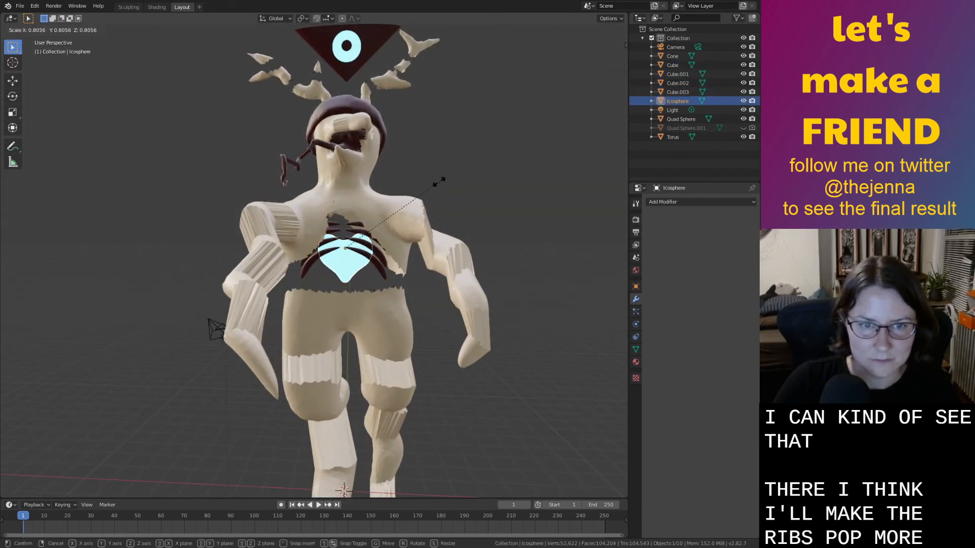
pyautogui.click(412, 184)
pyautogui.press('g')
pyautogui.press('z')
pyautogui.click(412, 171)
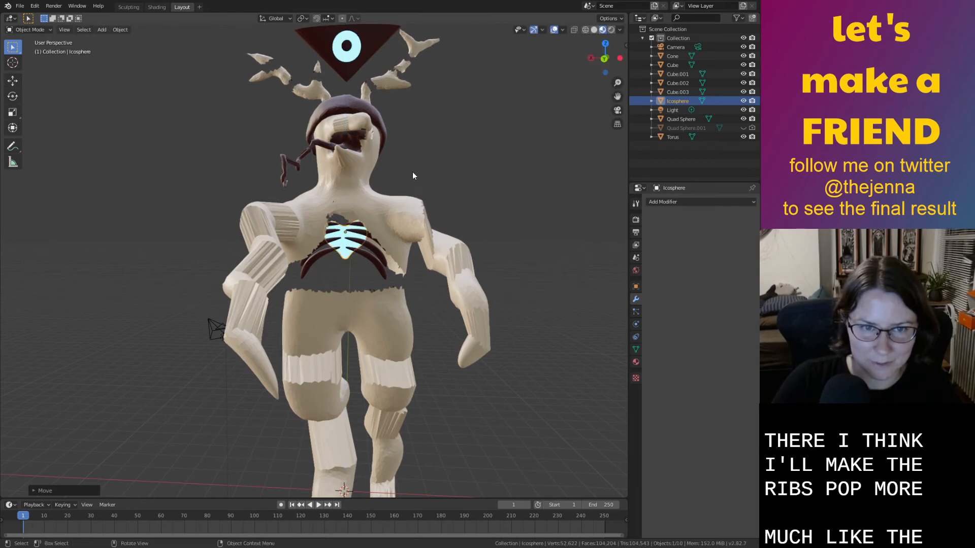
# Select the heart together with the four ribs and shift them all slightly down in the chest opening.
pyautogui.scroll(3, 413, 171)
pyautogui.moveTo(413, 172); pyautogui.dragTo(409, 193, button='middle')
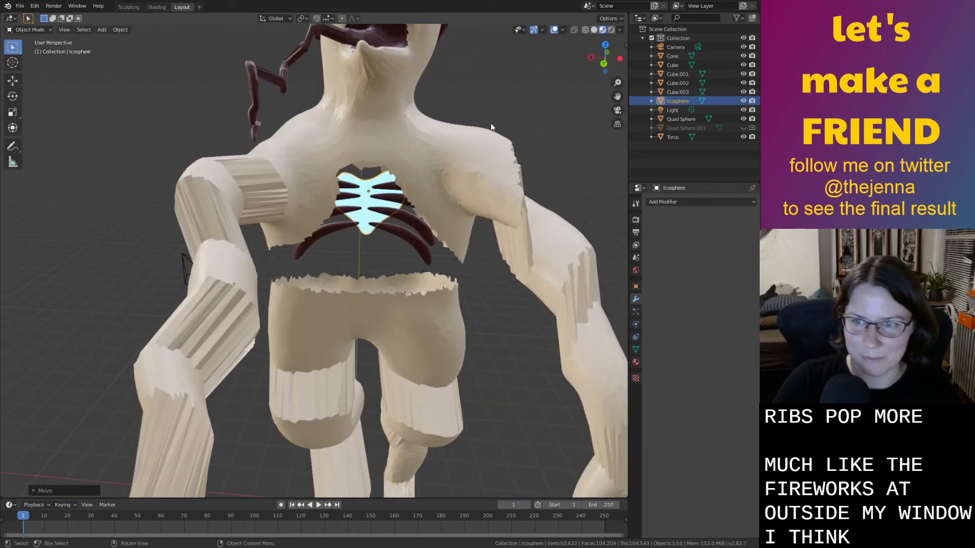
pyautogui.keyDown('shift'); pyautogui.click(347, 226); pyautogui.keyUp('shift')
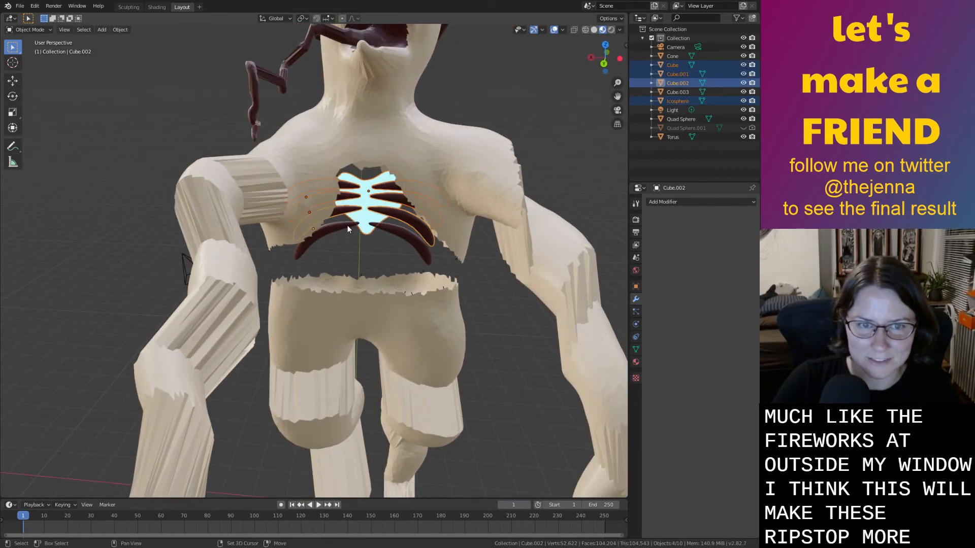
pyautogui.keyDown('shift'); pyautogui.click(346, 226); pyautogui.keyUp('shift')
pyautogui.press('g')
pyautogui.click(347, 233)
pyautogui.click(495, 123)
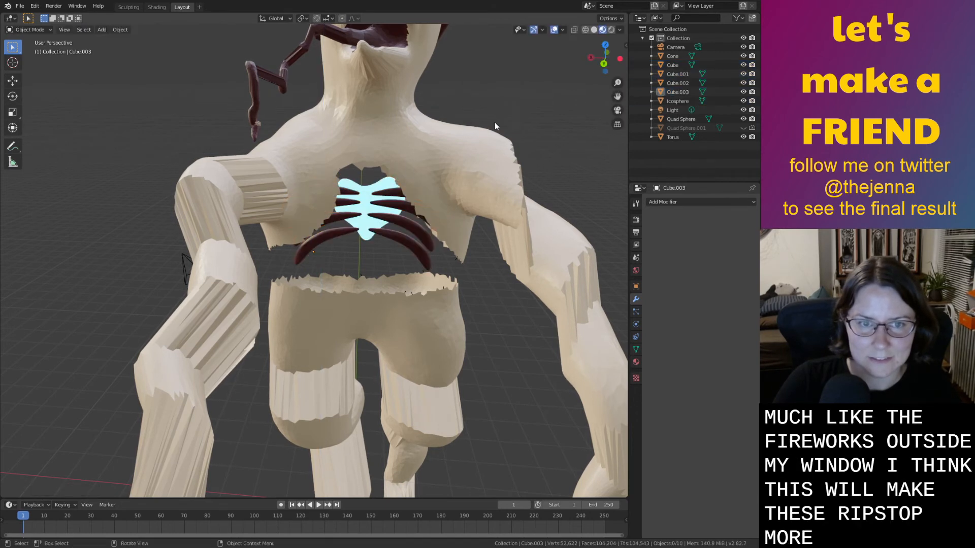
# Duplicate the top rib just above the original, tilt the copy about the X axis, and save the file.
pyautogui.click(386, 197)
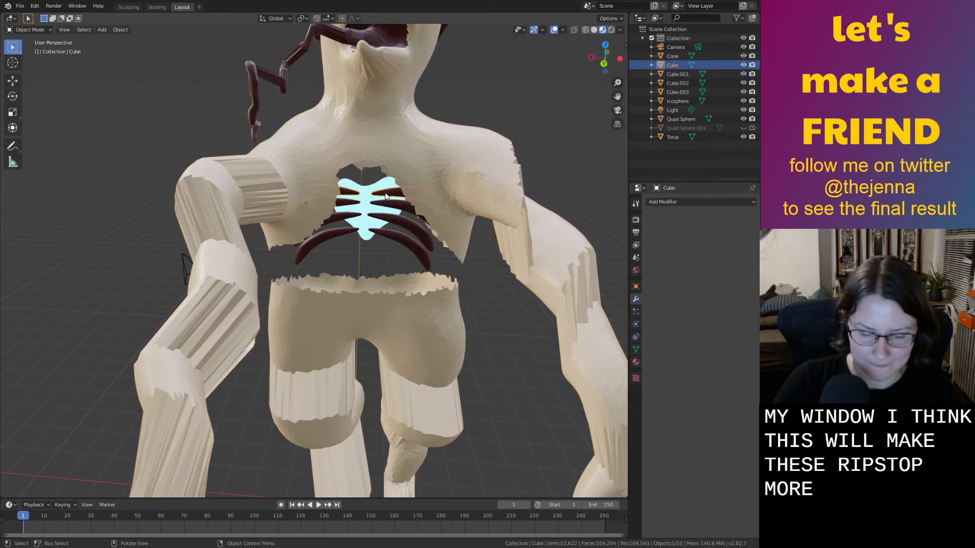
pyautogui.hotkey('shift', 'd')
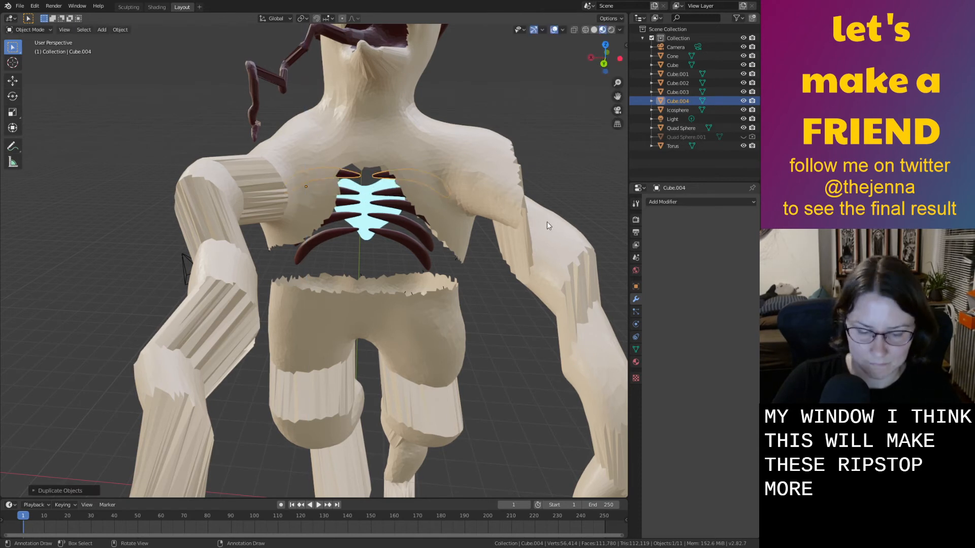
pyautogui.press('r')
pyautogui.press('x')
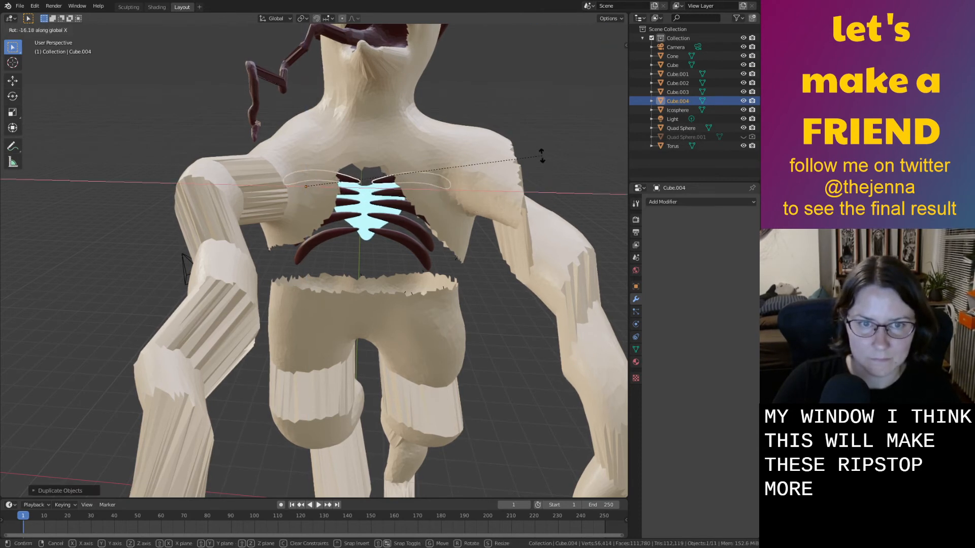
pyautogui.click(539, 150)
pyautogui.click(541, 136)
pyautogui.moveTo(541, 133)
pyautogui.mouseDown(button='middle')
pyautogui.moveTo(558, 142)
pyautogui.moveTo(535, 142)
pyautogui.mouseUp(button='middle')
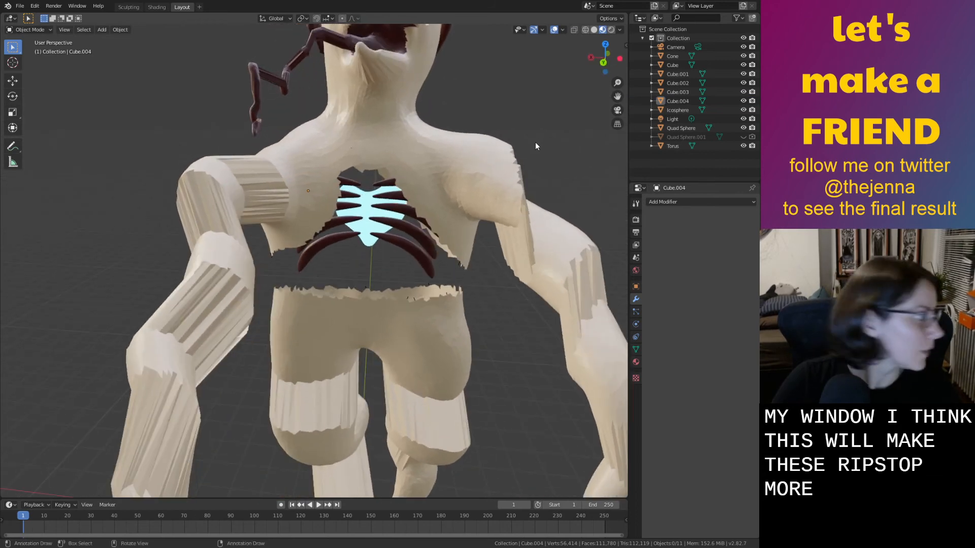
pyautogui.hotkey('ctrl', 's')
# Lower the heart about 0.24 m along Z behind the ribs and save the file.
pyautogui.scroll(-4, 538, 140)
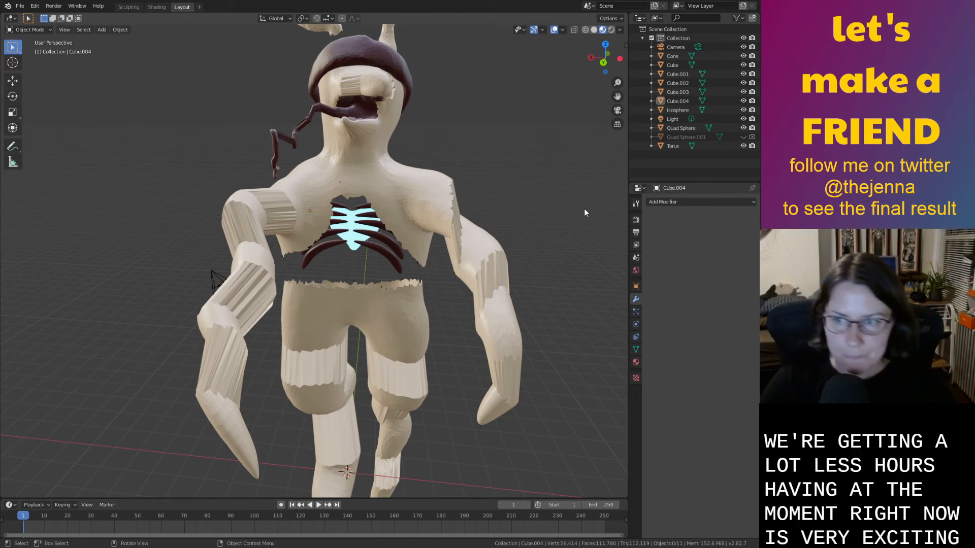
pyautogui.moveTo(547, 224); pyautogui.dragTo(513, 212, button='middle')
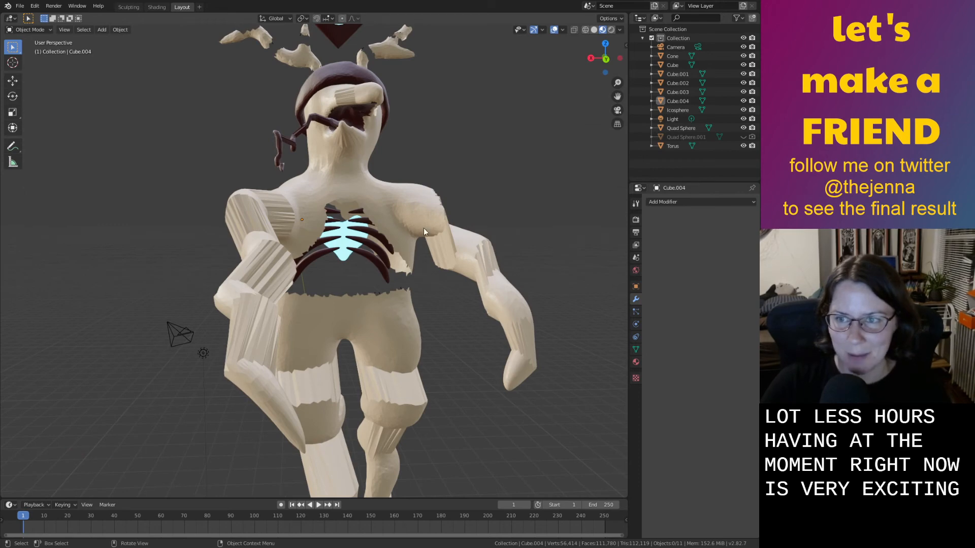
pyautogui.scroll(-3, 424, 231)
pyautogui.scroll(6, 382, 246)
pyautogui.click(357, 239)
pyautogui.moveTo(358, 240); pyautogui.dragTo(343, 273, button='middle')
pyautogui.press('g')
pyautogui.press('z')
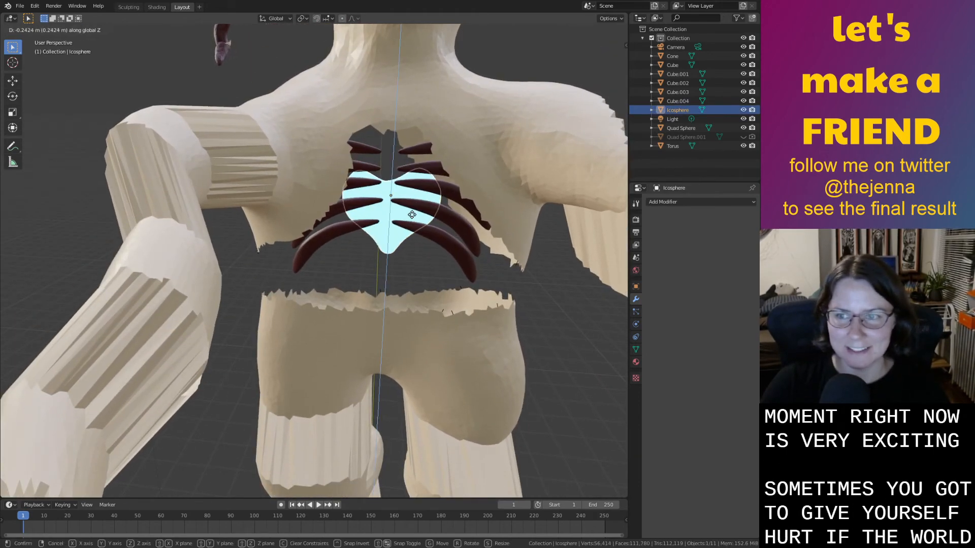
pyautogui.click(411, 215)
pyautogui.hotkey('ctrl', 's')
# Tilt the two uppermost ribs, Cube.004 and Cube, one after the other about the X axis.
pyautogui.moveTo(420, 229)
pyautogui.mouseDown(button='middle')
pyautogui.moveTo(393, 215)
pyautogui.moveTo(393, 223)
pyautogui.moveTo(420, 231)
pyautogui.moveTo(406, 216)
pyautogui.mouseUp(button='middle')
pyautogui.scroll(-4, 419, 231)
pyautogui.click(354, 212)
pyautogui.scroll(2, 362, 216)
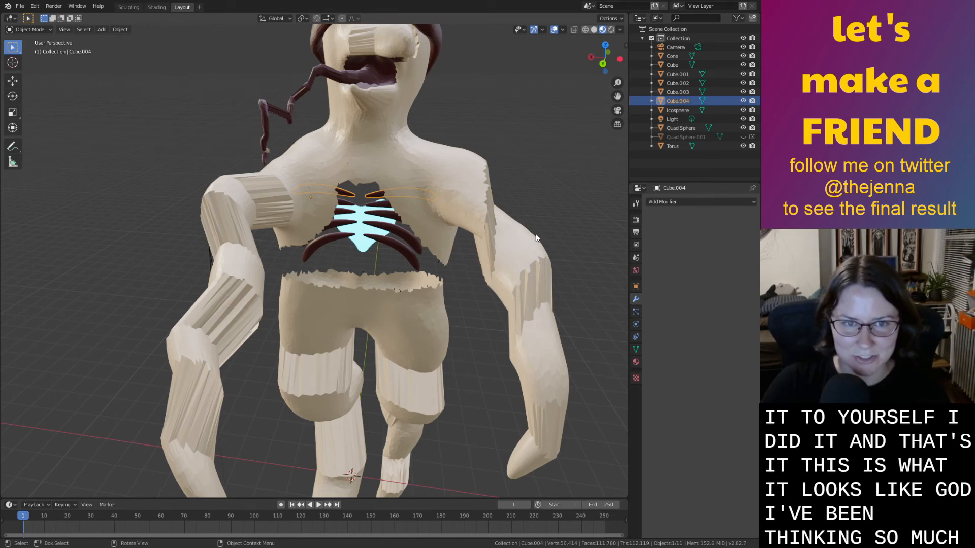
pyautogui.press('r')
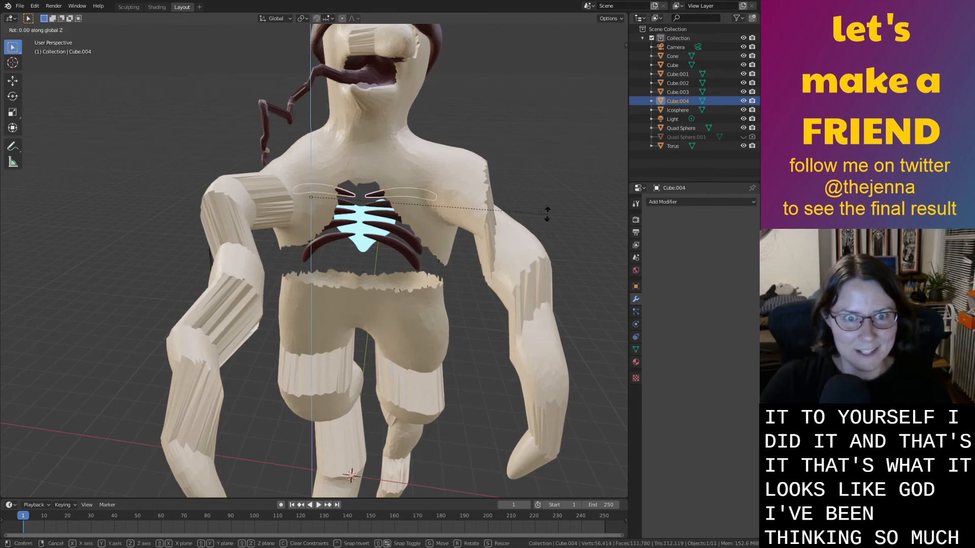
pyautogui.press('x')
pyautogui.click(544, 198)
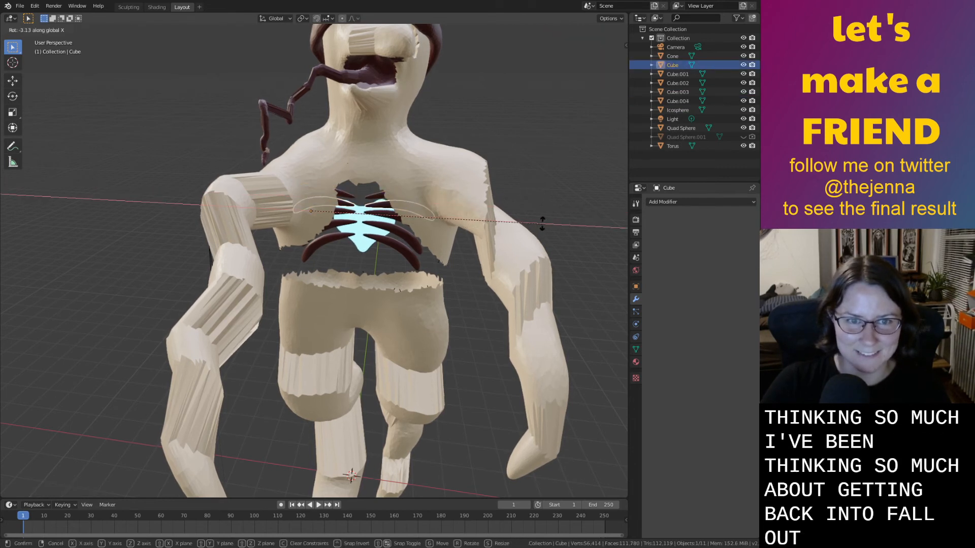
pyautogui.click(533, 209)
# Rotate the third rib from the top, Cube.001, slightly about the X axis.
pyautogui.click(400, 217)
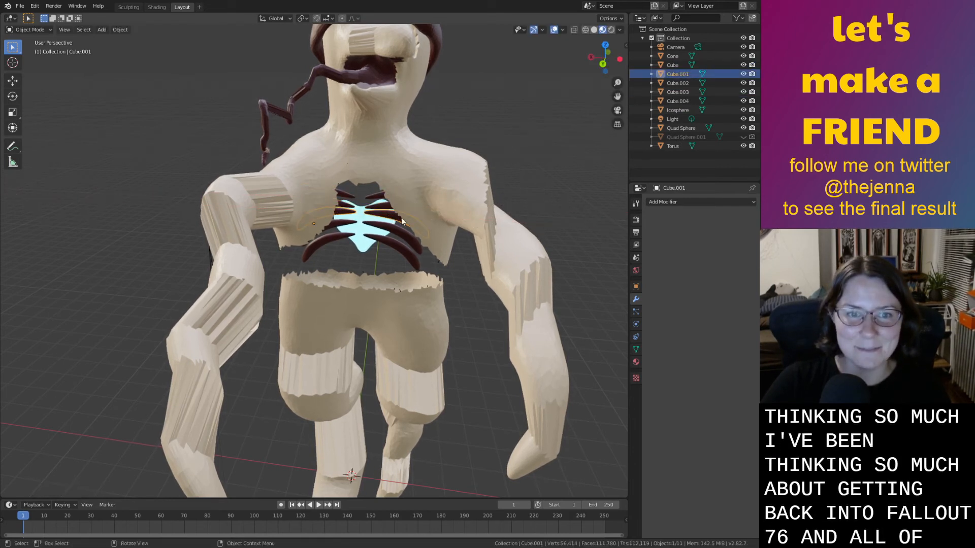
pyautogui.press('x')
pyautogui.press('r')
pyautogui.press('x')
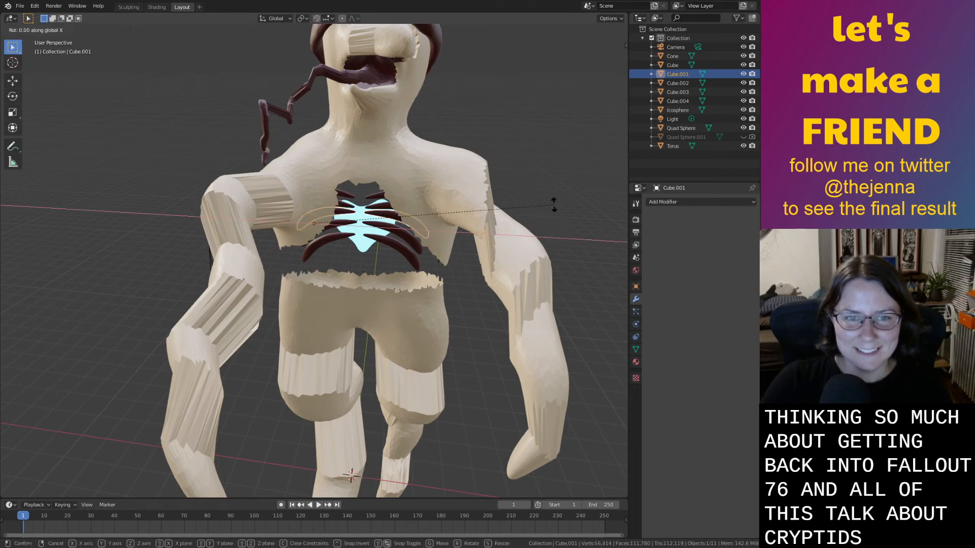
pyautogui.click(546, 181)
# Rotate the second-lowest rib, Cube.002, by a few degrees about the X axis.
pyautogui.click(393, 227)
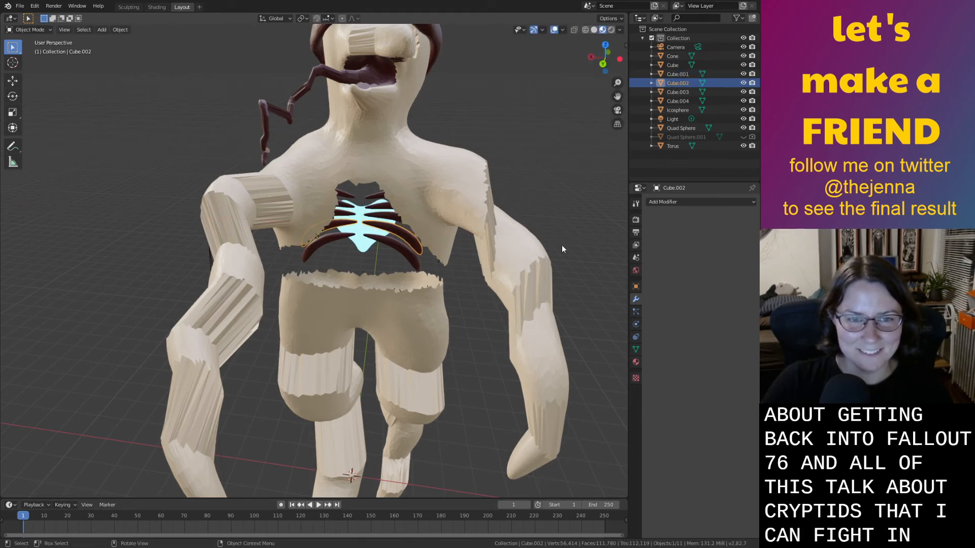
pyautogui.press('x')
pyautogui.press('x')
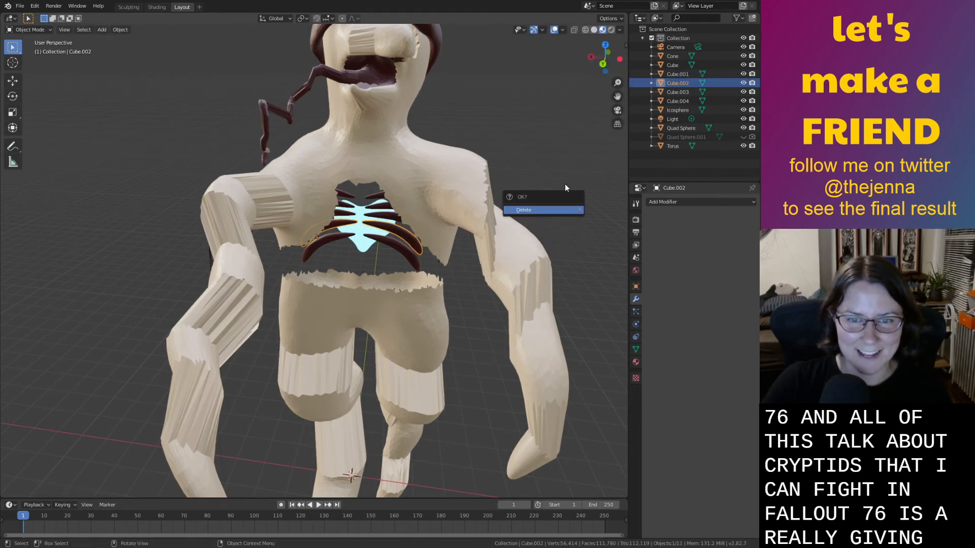
pyautogui.press('r')
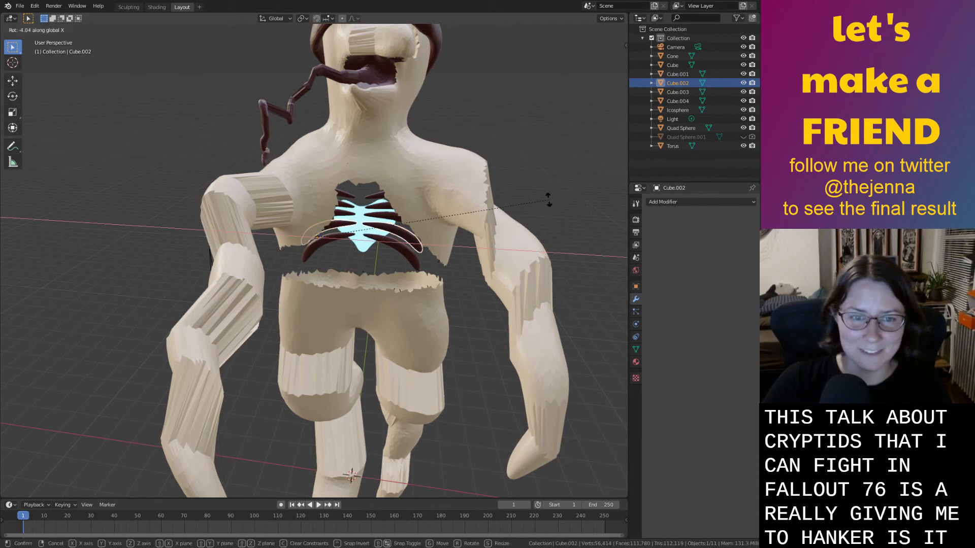
pyautogui.click(540, 186)
# Tilt the lowest rib, Cube.003, about the X axis and save the file.
pyautogui.click(415, 261)
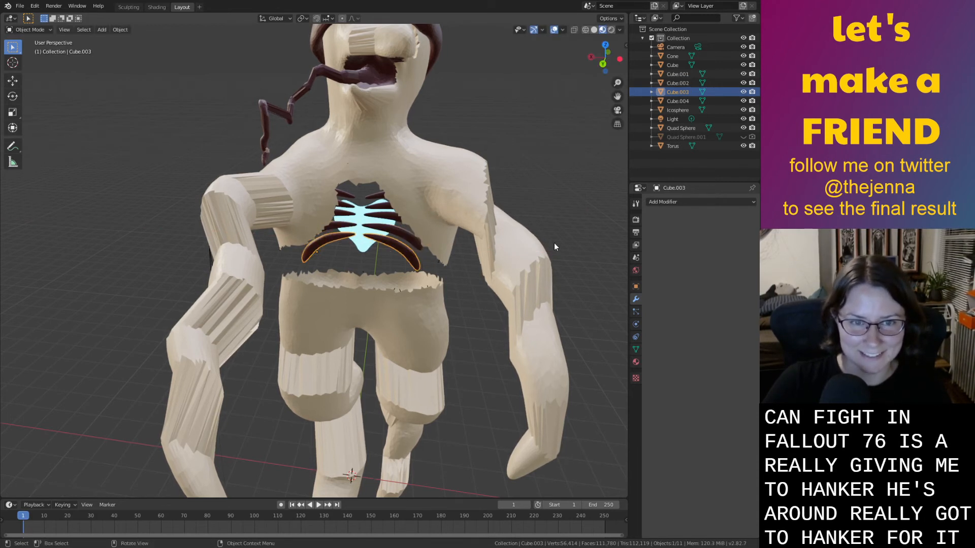
pyautogui.press('r')
pyautogui.press('x')
pyautogui.click(571, 184)
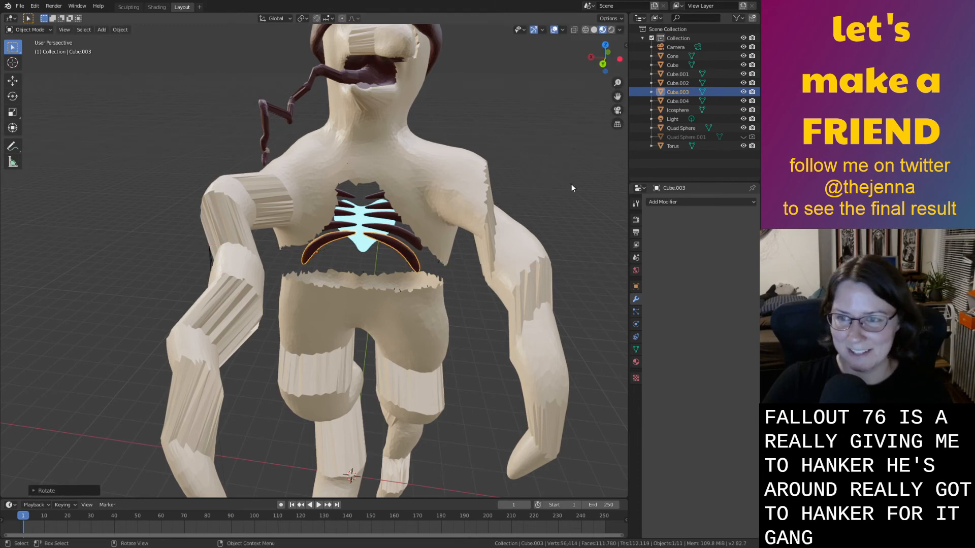
pyautogui.hotkey('ctrl', 's')
pyautogui.click(571, 184)
# Select all five ribs together and lower them slightly along Z around the heart.
pyautogui.scroll(-2, 562, 192)
pyautogui.moveTo(562, 195); pyautogui.dragTo(482, 217, button='middle')
pyautogui.scroll(2, 364, 271)
pyautogui.moveTo(364, 272); pyautogui.dragTo(377, 259, button='middle')
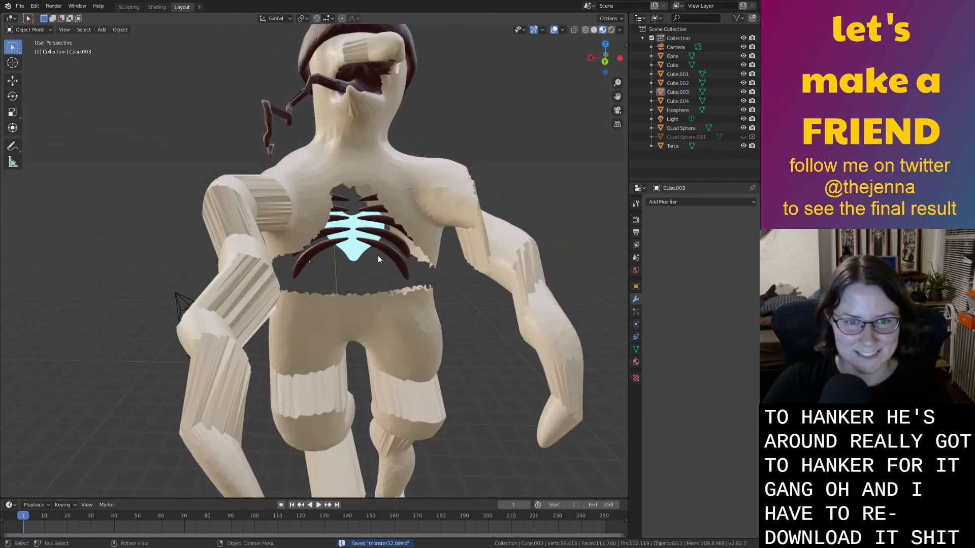
pyautogui.keyDown('shift'); pyautogui.click(379, 215); pyautogui.keyUp('shift')
pyautogui.keyDown('shift'); pyautogui.click(377, 210); pyautogui.keyUp('shift')
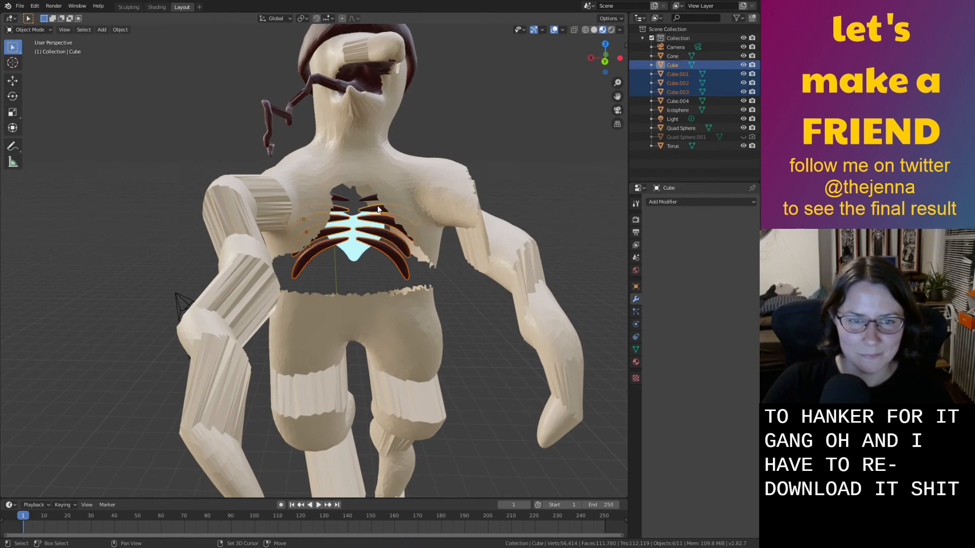
pyautogui.press('y')
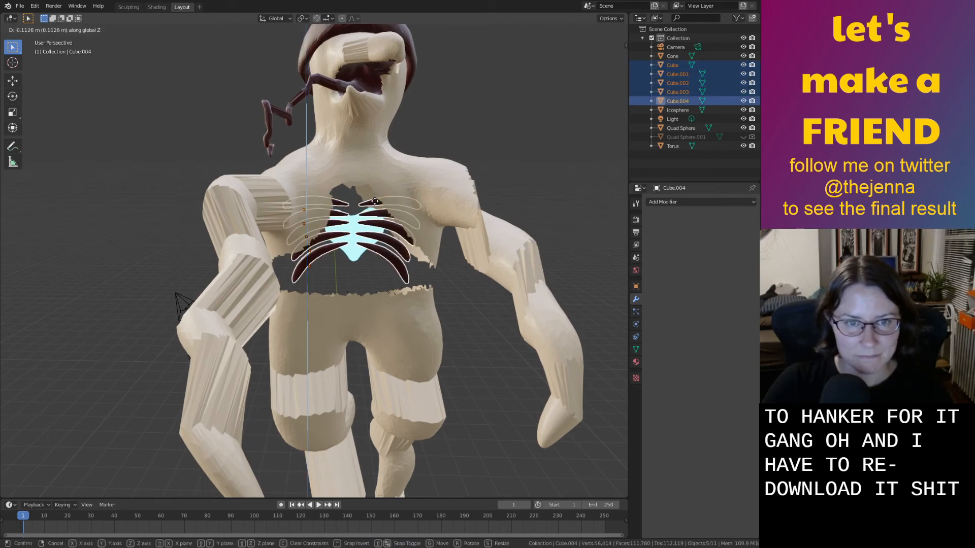
pyautogui.click(365, 231)
# Clear the selection, save the file, and look over the whole monster from the front.
pyautogui.click(355, 249)
pyautogui.moveTo(437, 249); pyautogui.dragTo(466, 254, button='middle')
pyautogui.scroll(-5, 517, 298)
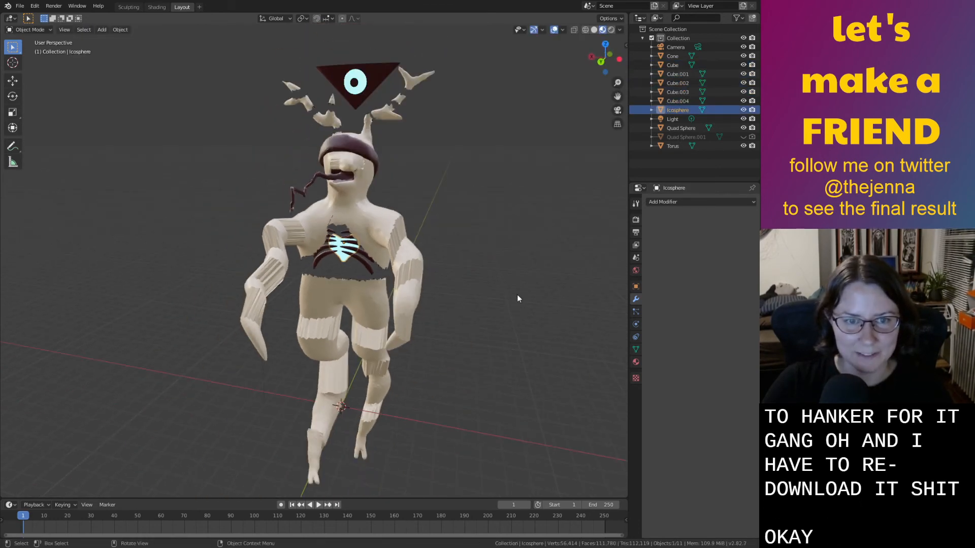
pyautogui.moveTo(471, 314); pyautogui.dragTo(485, 312, button='middle')
pyautogui.click(485, 312)
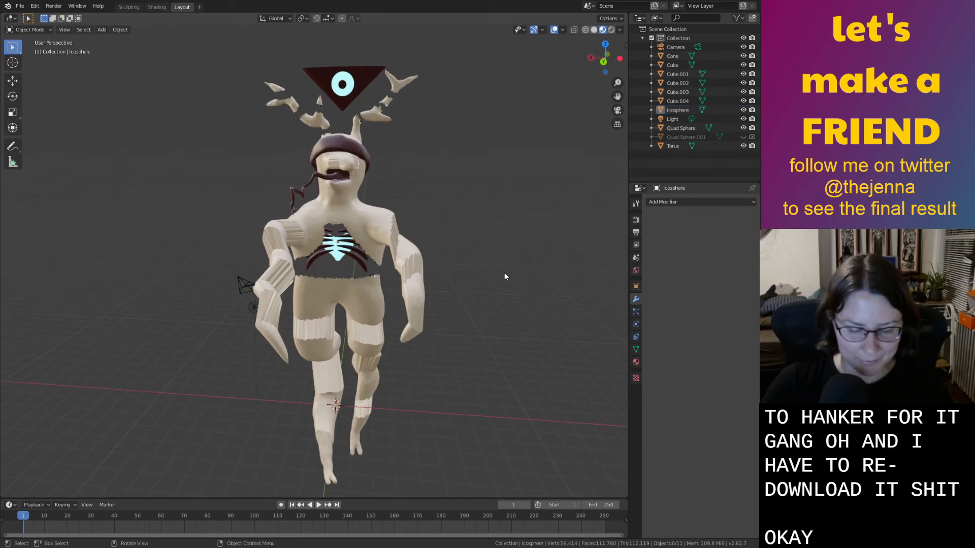
pyautogui.hotkey('ctrl', 's')
pyautogui.moveTo(507, 274); pyautogui.dragTo(485, 272, button='middle')
pyautogui.scroll(5, 486, 273)
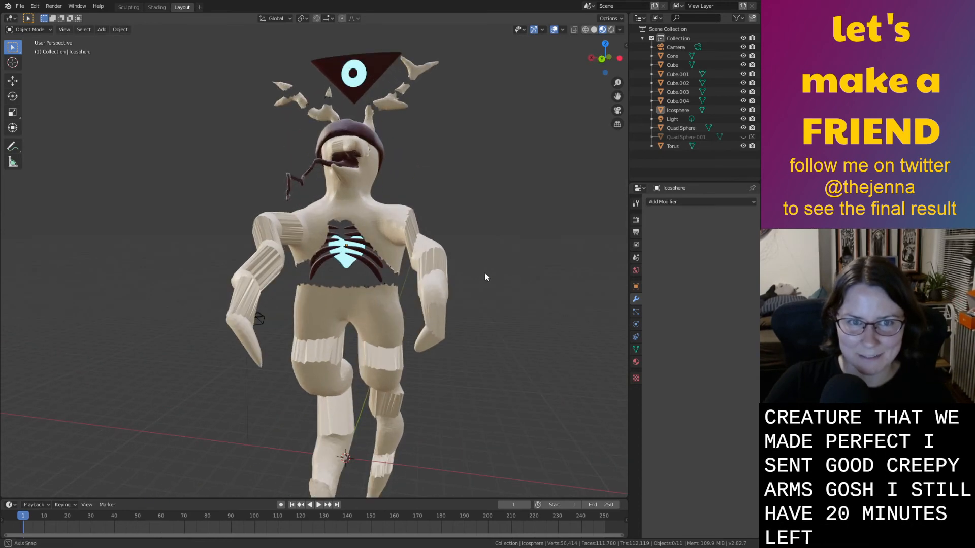
# Switch the viewport to rendered shading with the monster and the light in view.
pyautogui.click(611, 32)
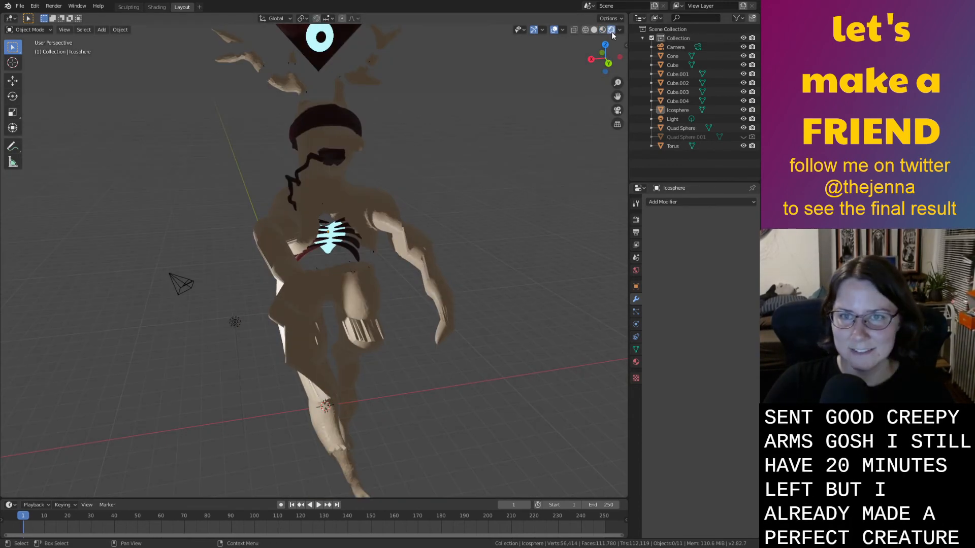
pyautogui.scroll(-4, 325, 264)
pyautogui.moveTo(249, 289); pyautogui.dragTo(294, 315, button='middle')
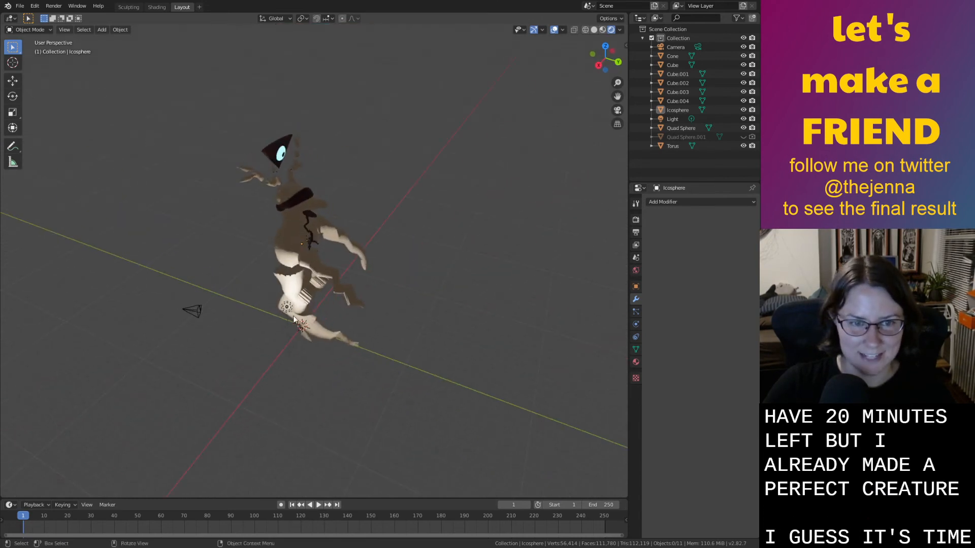
# Move the point light along Y to about 7.78 m and raise it about 9 m along Z.
pyautogui.click(284, 310)
pyautogui.press('g')
pyautogui.press('z')
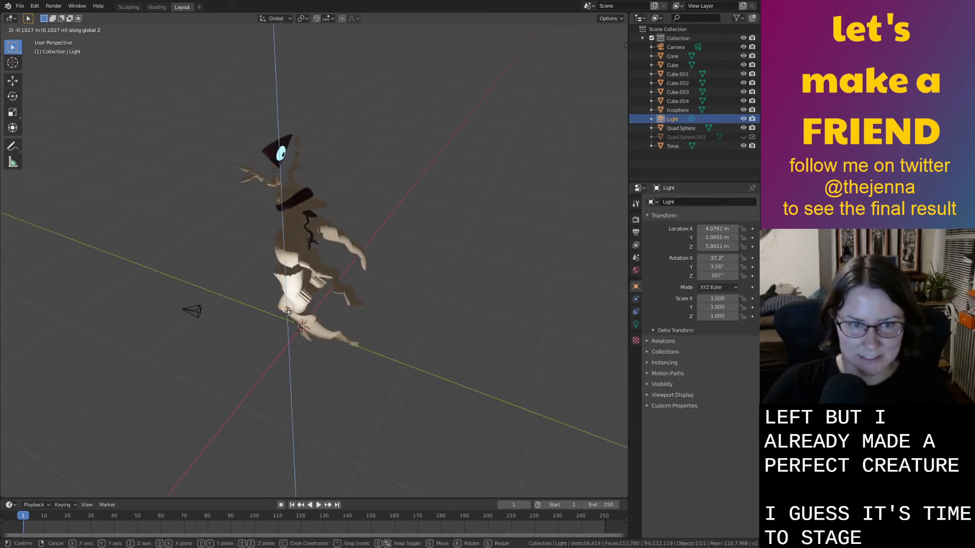
pyautogui.click(372, 328)
pyautogui.press('g')
pyautogui.press('z')
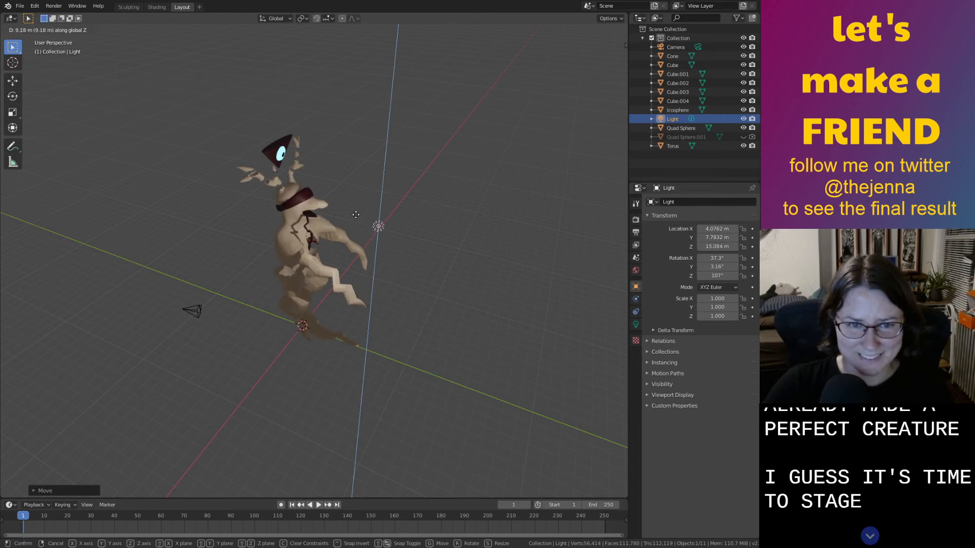
pyautogui.click(360, 219)
pyautogui.moveTo(361, 220); pyautogui.dragTo(362, 228, button='middle')
# Set the point light's radius to 8.25 m and reposition the light along Y.
pyautogui.click(635, 324)
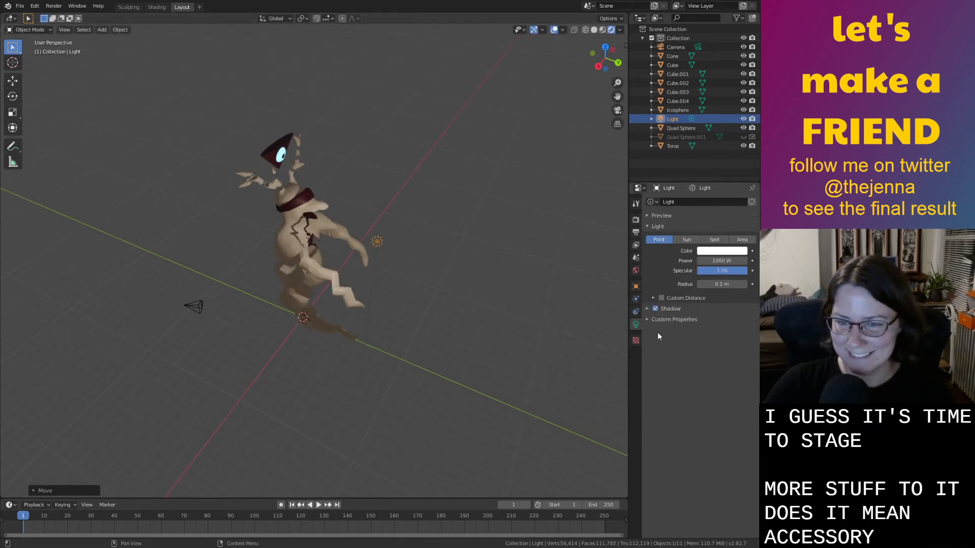
pyautogui.moveTo(721, 284); pyautogui.dragTo(752, 284)
pyautogui.moveTo(363, 322); pyautogui.dragTo(208, 319, button='middle')
pyautogui.press('g')
pyautogui.press('y')
pyautogui.click(251, 274)
pyautogui.moveTo(252, 275); pyautogui.dragTo(285, 252, button='middle')
# Duplicate the light about 9.4 m across to the monster's other side and lower the copy along Z.
pyautogui.hotkey('shift', 'd')
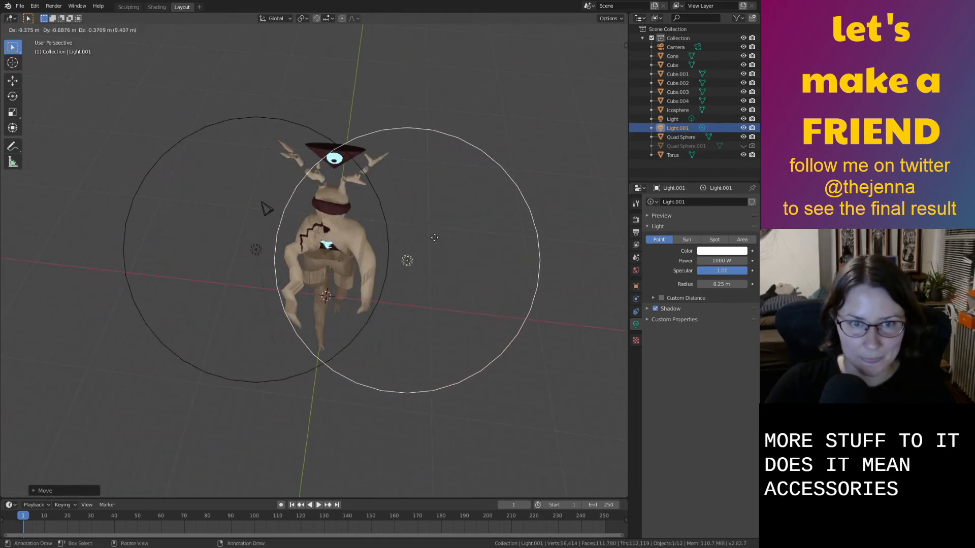
pyautogui.click(433, 231)
pyautogui.moveTo(434, 231); pyautogui.dragTo(425, 187, button='middle')
pyautogui.press('g')
pyautogui.press('z')
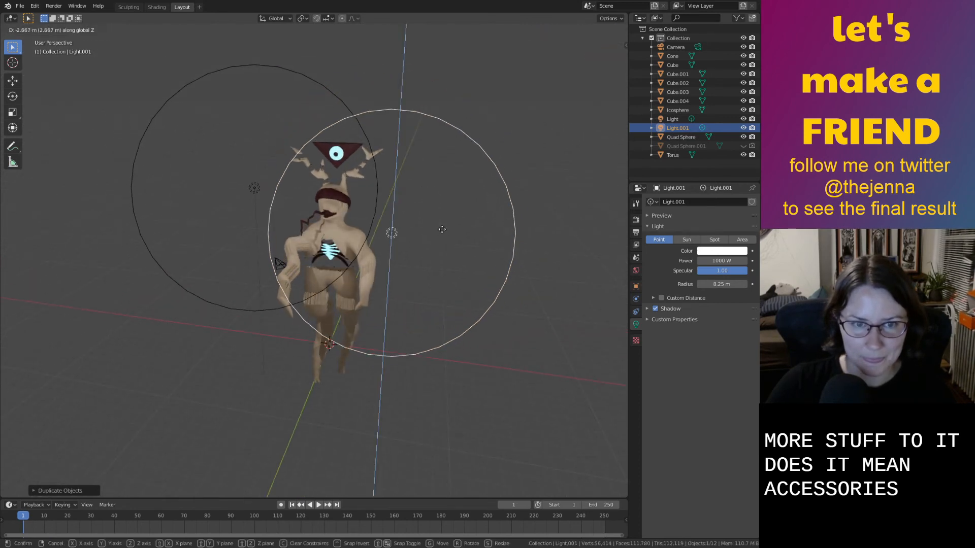
pyautogui.click(462, 320)
pyautogui.moveTo(462, 321); pyautogui.dragTo(418, 353, button='middle')
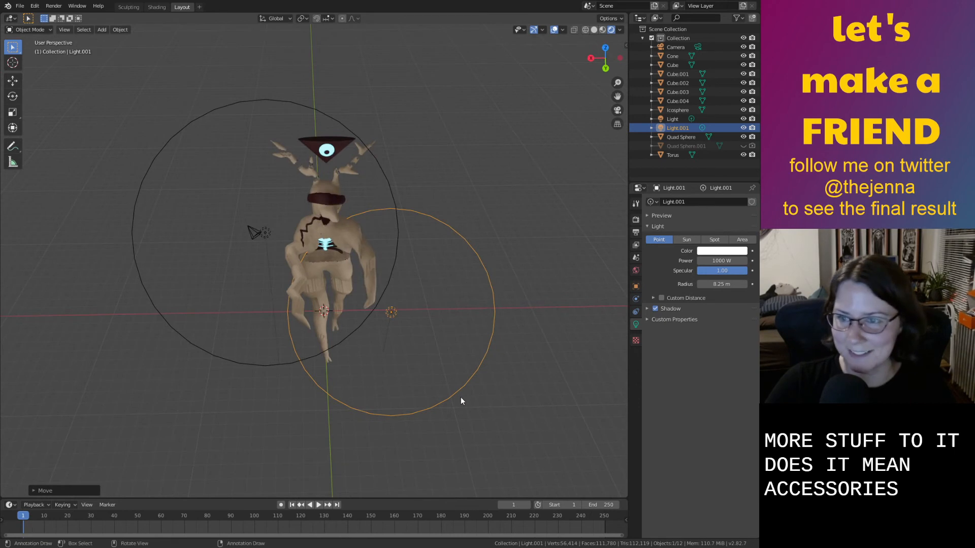
pyautogui.moveTo(460, 401); pyautogui.dragTo(551, 338, button='middle')
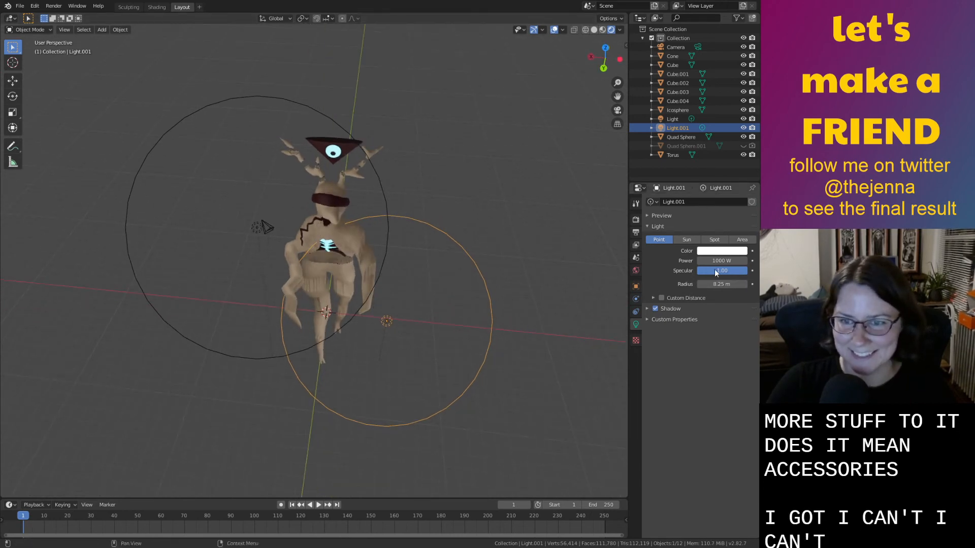
# Set the power of both point lights to 2000 W.
pyautogui.click(709, 261)
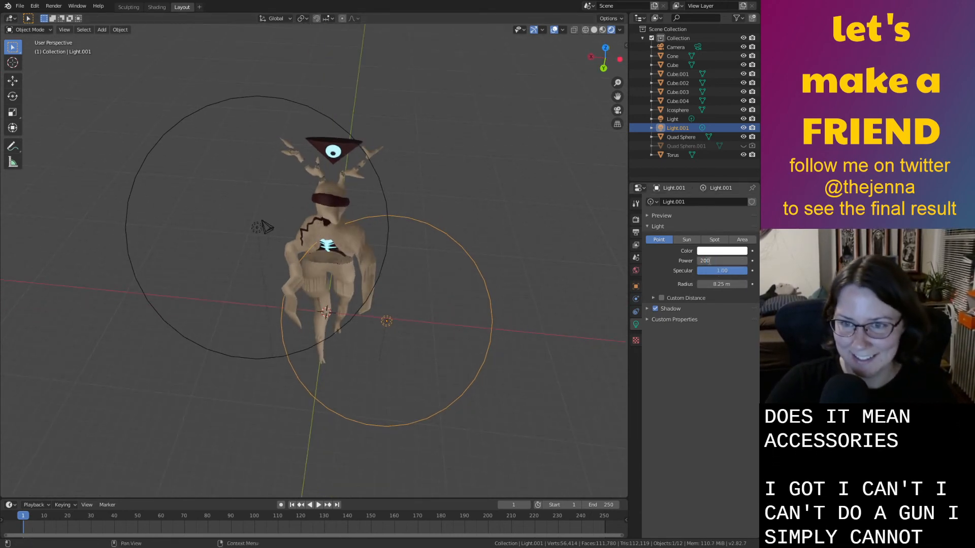
pyautogui.click(259, 228)
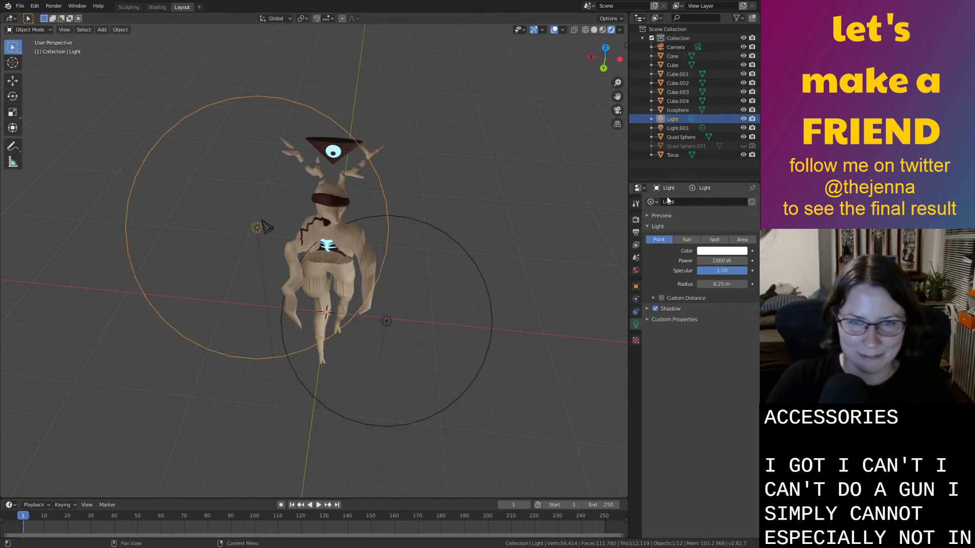
pyautogui.write('2000')
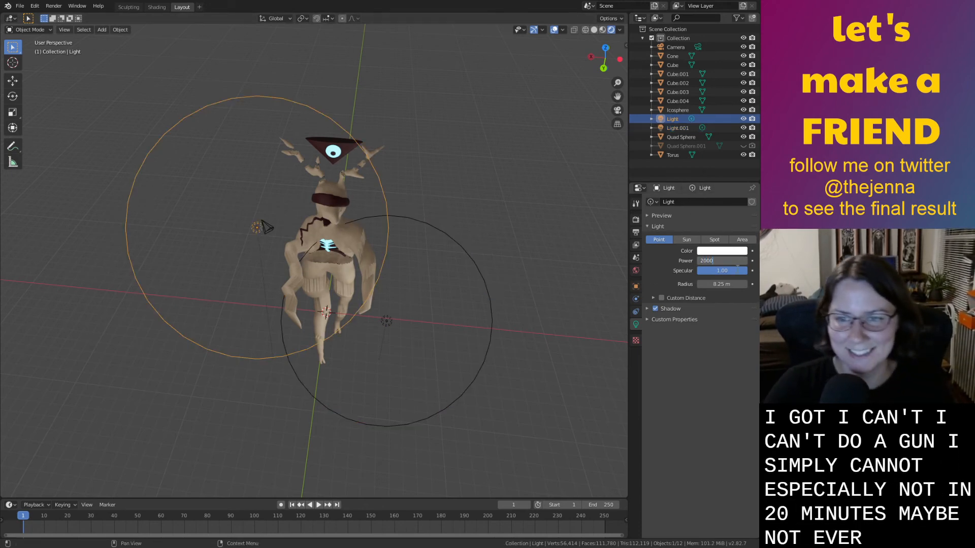
# Duplicate the upper point light and place the copy behind the antlered monster.
pyautogui.moveTo(513, 226); pyautogui.dragTo(261, 163, button='middle')
pyautogui.click(254, 173)
pyautogui.hotkey('shift', 'd')
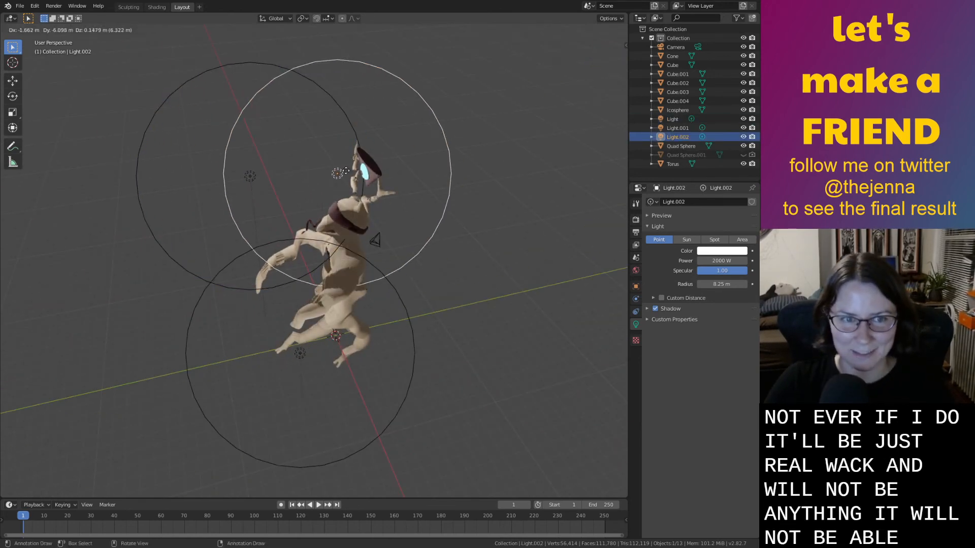
pyautogui.click(468, 195)
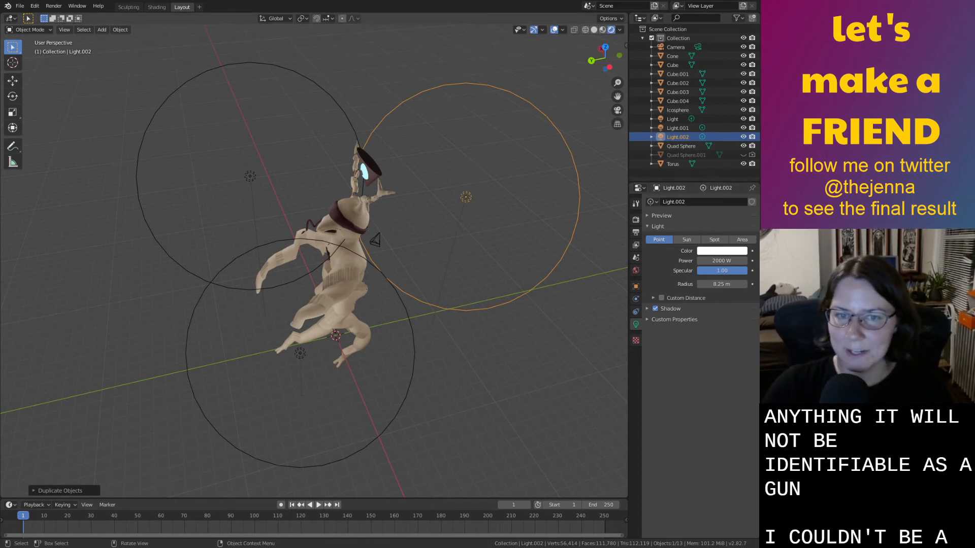
# Move the copied light closer to the monster's back and lower it to about torso height.
pyautogui.click(485, 193)
pyautogui.click(467, 199)
pyautogui.moveTo(467, 200); pyautogui.dragTo(468, 179, button='middle')
pyautogui.press('g')
pyautogui.click(412, 210)
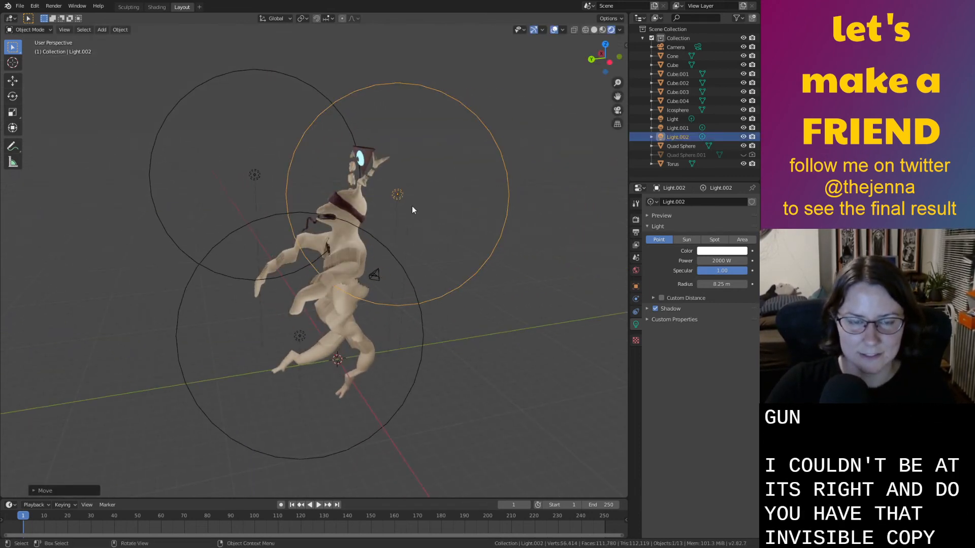
pyautogui.press('g')
pyautogui.click(403, 274)
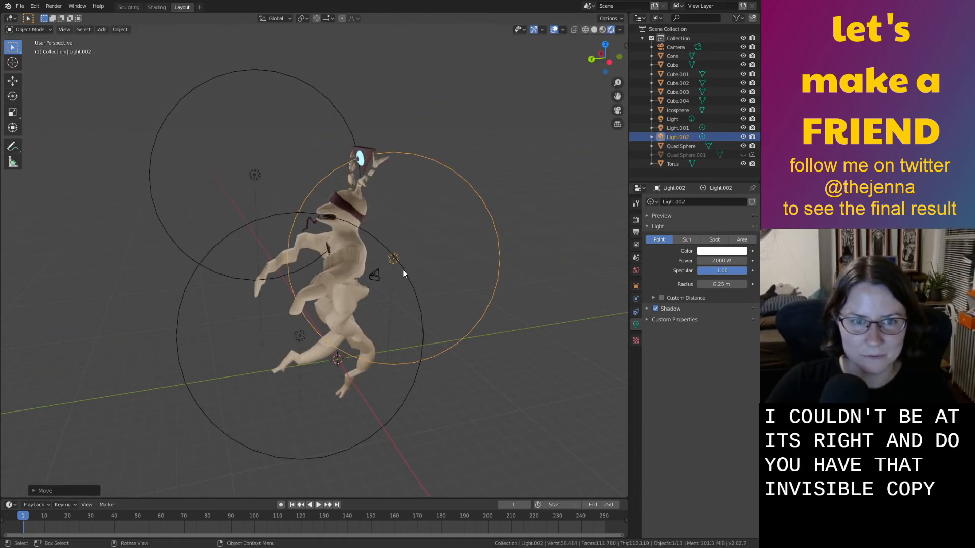
# Lower the original point light about 14 m along Z and bring the other front light down along Z as well.
pyautogui.moveTo(403, 270); pyautogui.dragTo(366, 247, button='middle')
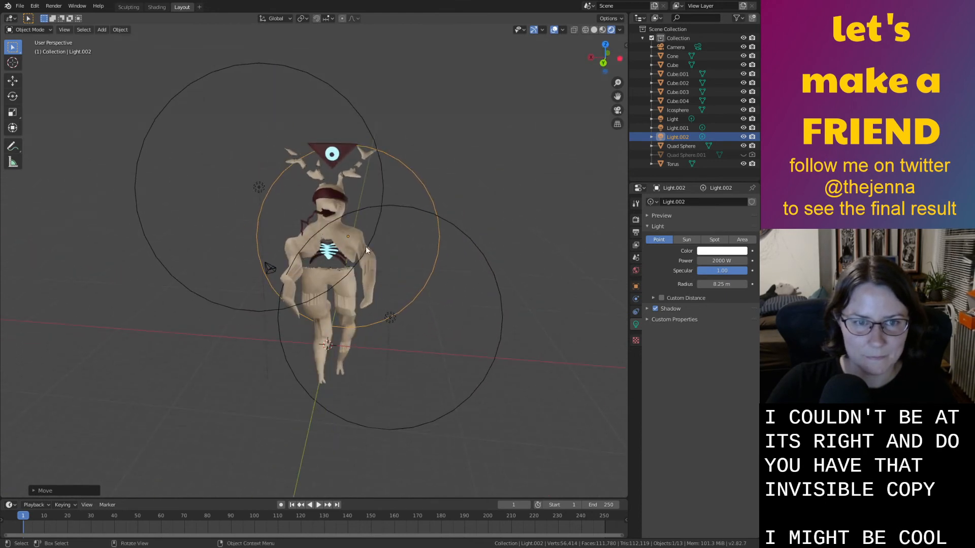
pyautogui.click(250, 184)
pyautogui.press('g')
pyautogui.press('z')
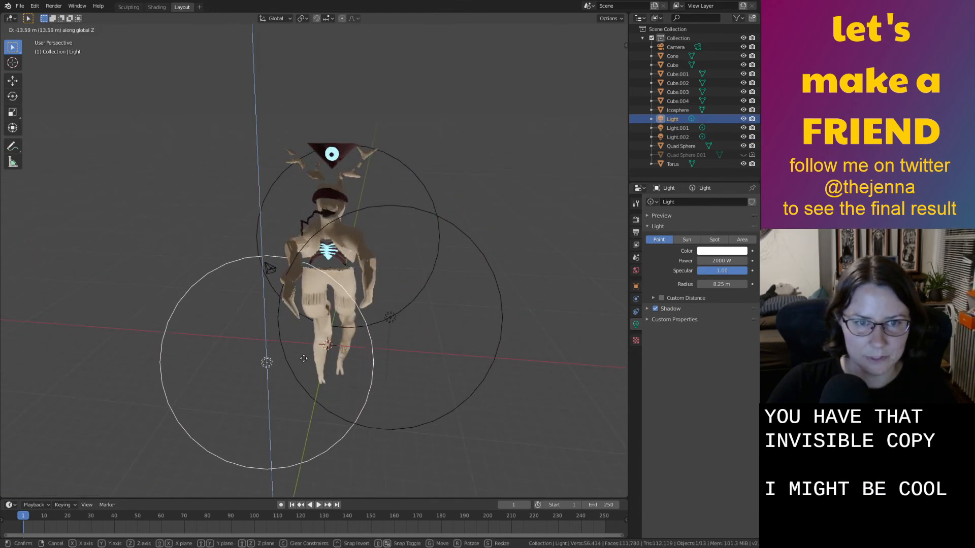
pyautogui.click(303, 369)
pyautogui.click(390, 325)
pyautogui.press('g')
pyautogui.press('z')
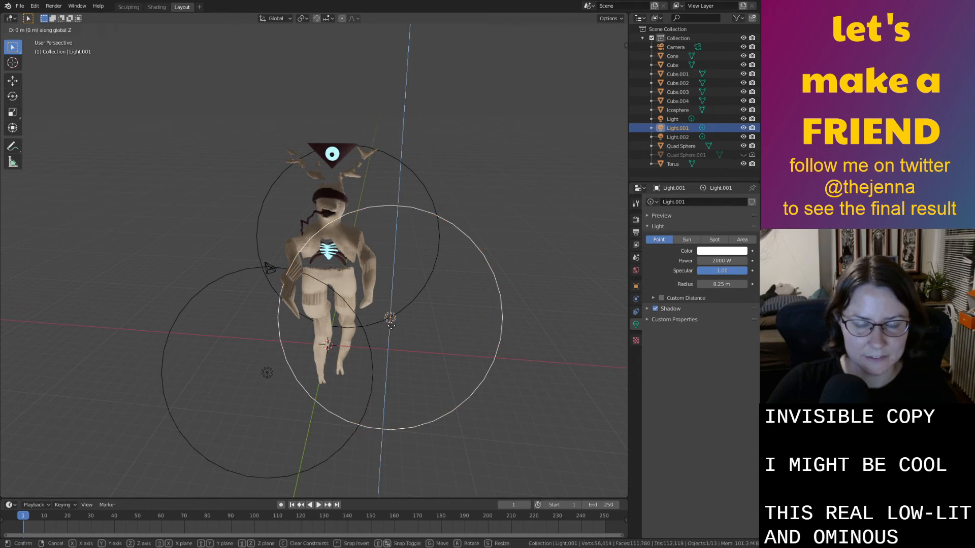
pyautogui.click(388, 357)
# Look through the scene camera and lock the camera to the view.
pyautogui.moveTo(316, 342); pyautogui.dragTo(329, 338, button='middle')
pyautogui.click(617, 113)
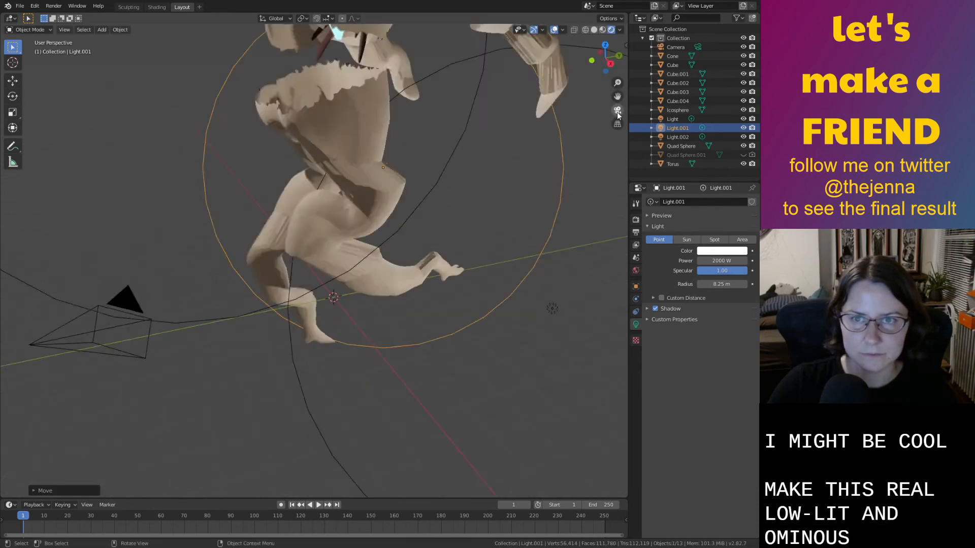
pyautogui.click(625, 46)
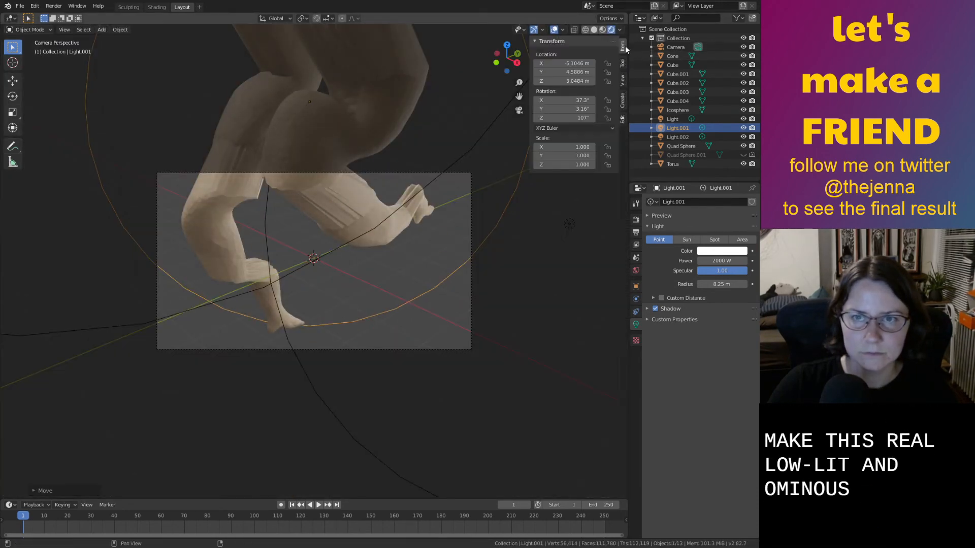
pyautogui.click(558, 288)
pyautogui.scroll(-5, 558, 290)
pyautogui.scroll(8, 557, 290)
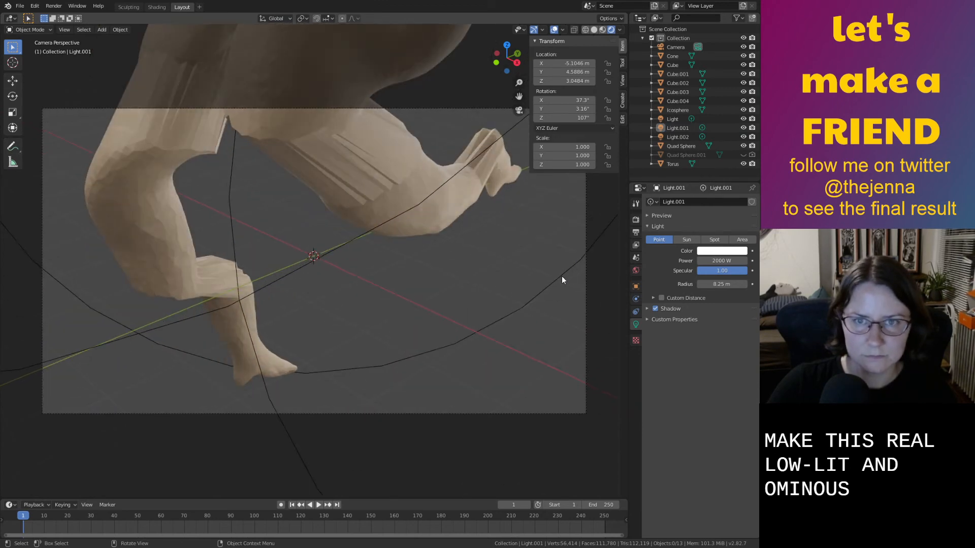
pyautogui.scroll(-2, 562, 280)
pyautogui.click(622, 80)
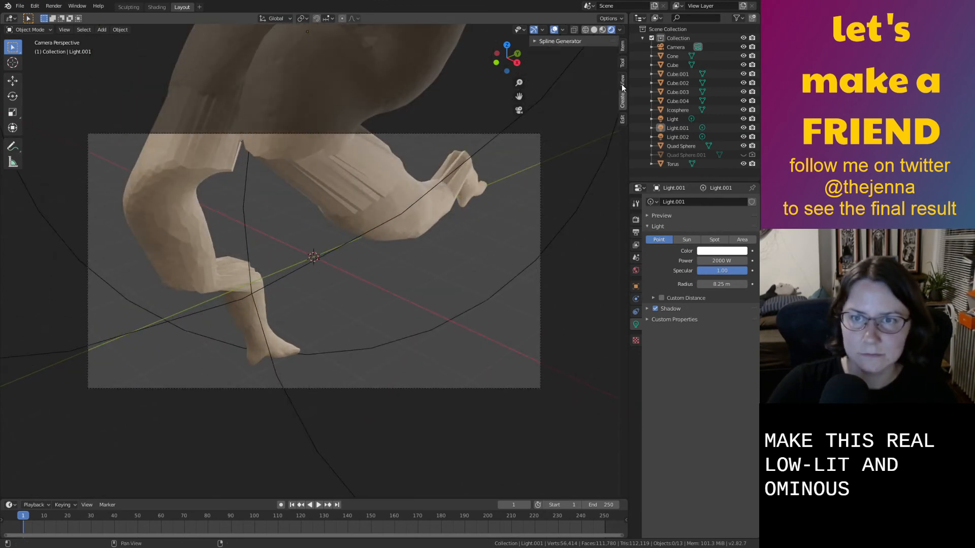
pyautogui.click(611, 151)
# Reposition the locked camera so it frames the whole monster from the front, slightly from below.
pyautogui.moveTo(519, 268); pyautogui.dragTo(389, 385, button='middle')
pyautogui.scroll(-8, 289, 301)
pyautogui.scroll(3, 374, 342)
pyautogui.moveTo(373, 338); pyautogui.dragTo(368, 361, button='middle')
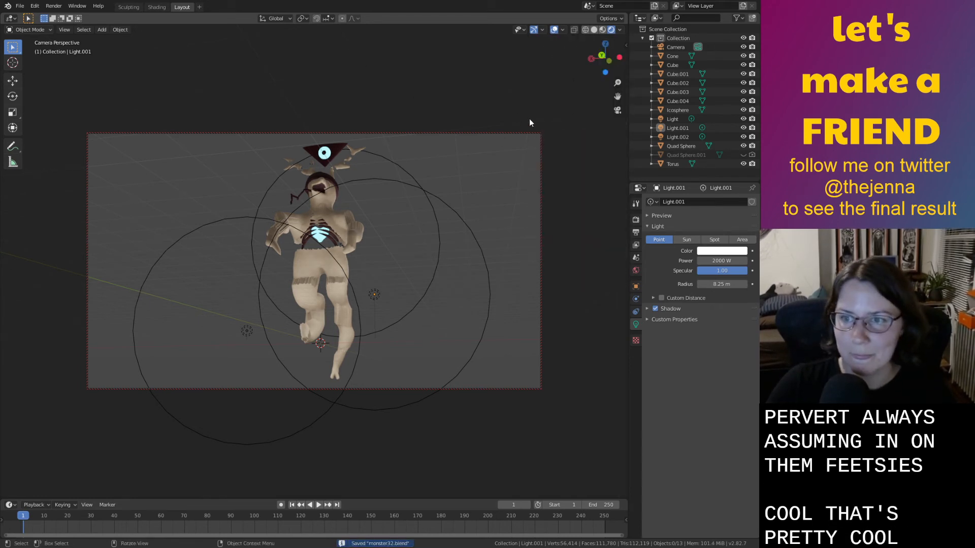
# Leave the camera view and unhide Quad Sphere.001 in the viewport and in renders.
pyautogui.click(620, 110)
pyautogui.moveTo(518, 136); pyautogui.dragTo(523, 154, button='middle')
pyautogui.click(744, 154)
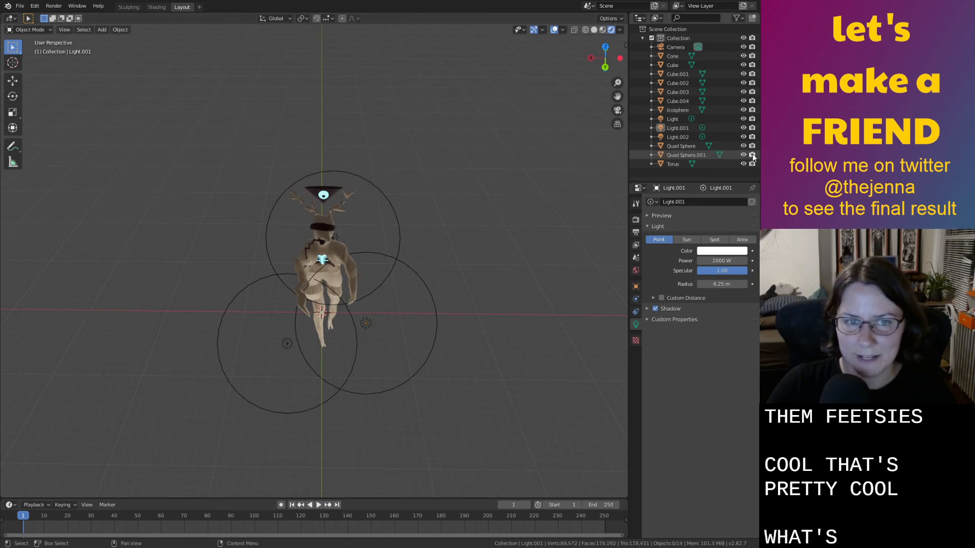
# Move the unhidden large antlered figure along X to where the small monster stands.
pyautogui.scroll(-8, 540, 231)
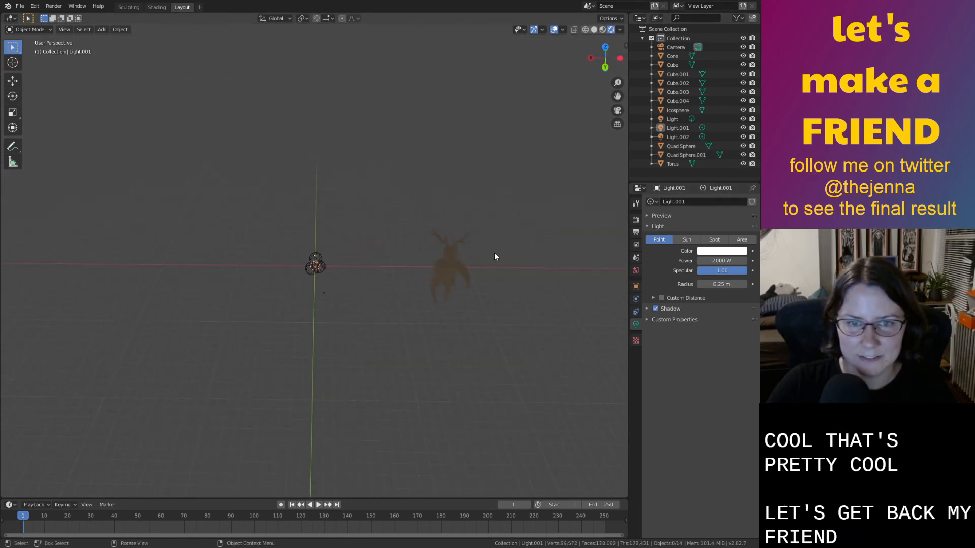
pyautogui.click(450, 258)
pyautogui.press('g')
pyautogui.press('y')
pyautogui.press('x')
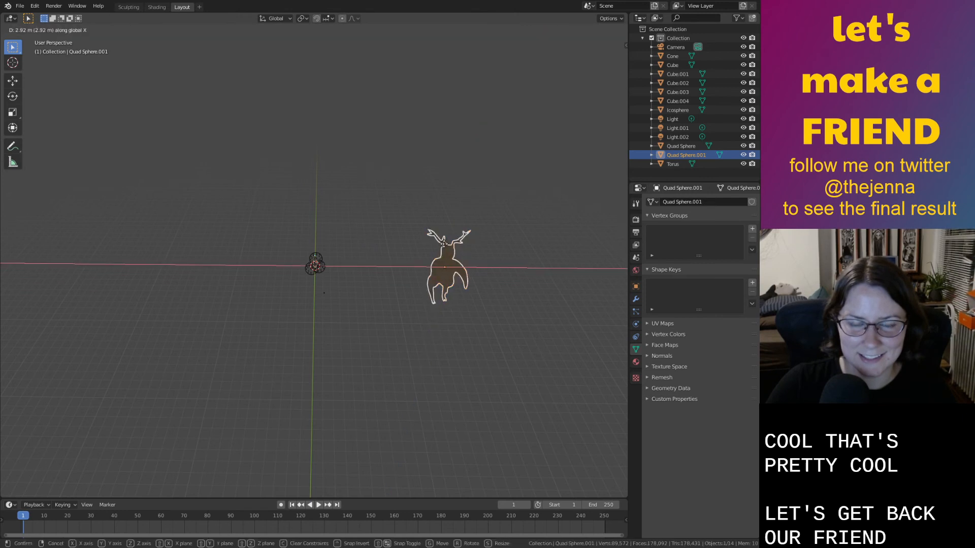
pyautogui.click(324, 249)
# Raise the large figure until its feet are near ground level and center it behind the small monster.
pyautogui.scroll(8, 325, 249)
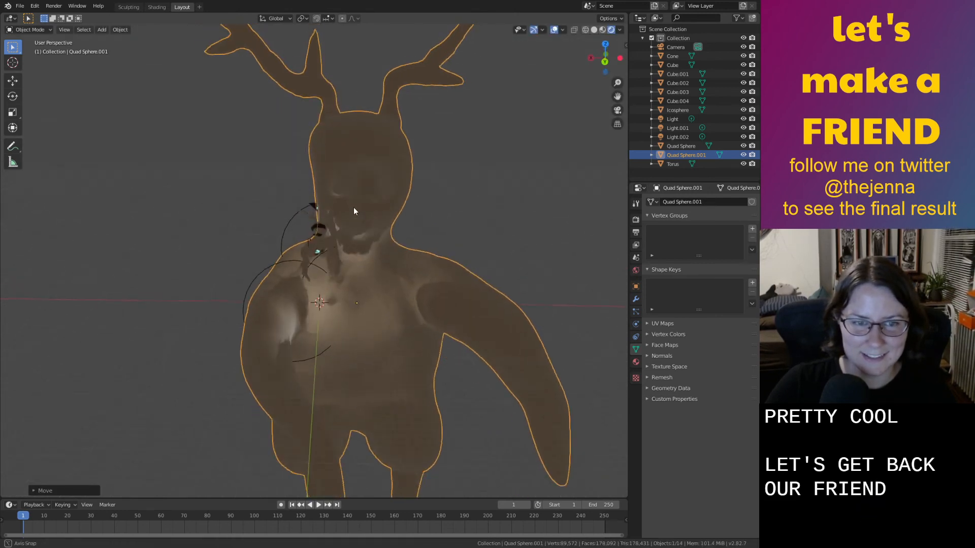
pyautogui.scroll(-5, 354, 211)
pyautogui.moveTo(355, 181); pyautogui.dragTo(344, 228, button='middle')
pyautogui.press('g')
pyautogui.press('z')
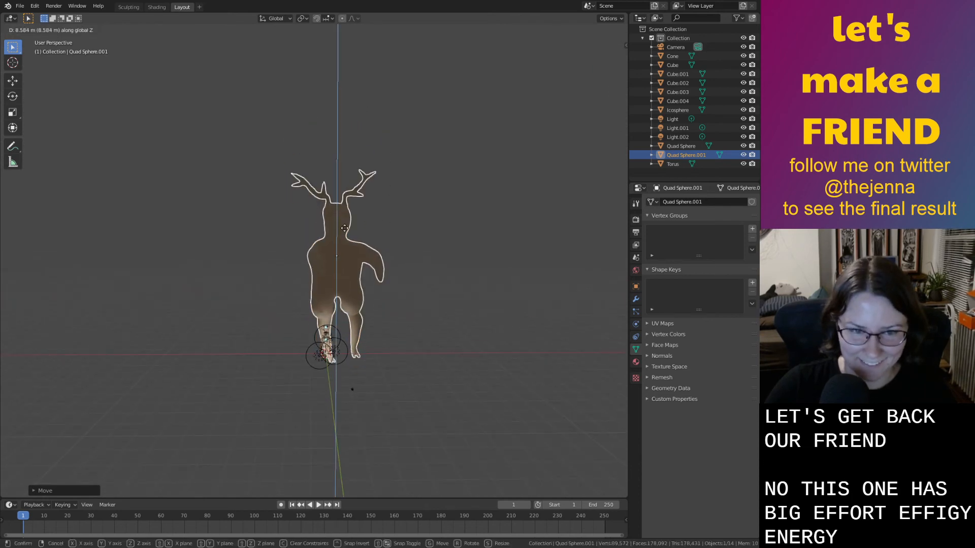
pyautogui.press('z')
pyautogui.press('z')
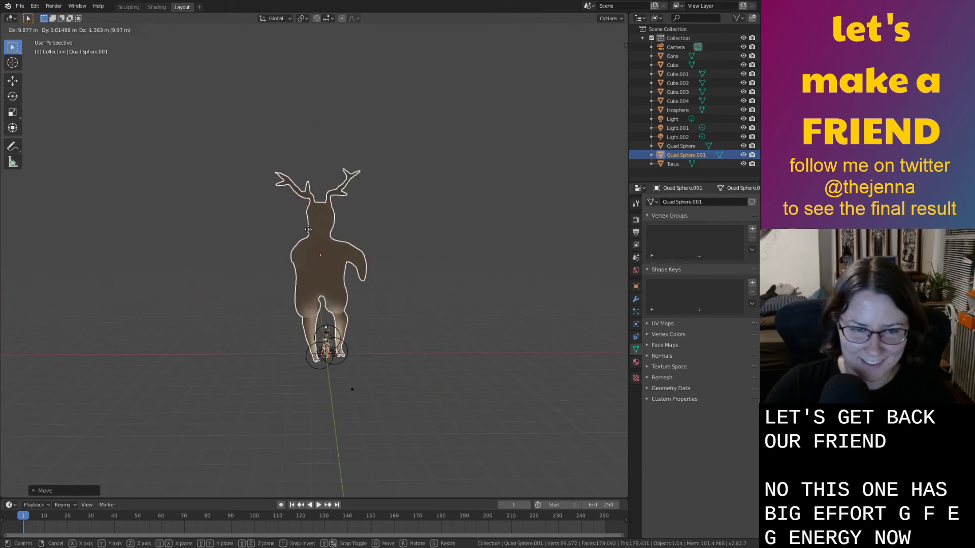
pyautogui.click(311, 221)
# Reselect the large figure and shift it slightly lower behind the small monster.
pyautogui.moveTo(312, 221); pyautogui.dragTo(351, 185, button='middle')
pyautogui.scroll(4, 336, 239)
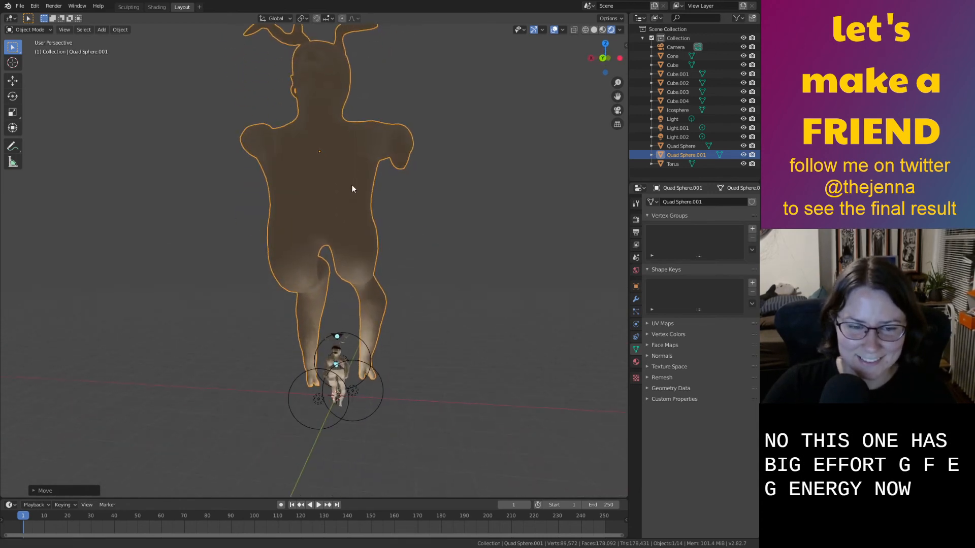
pyautogui.click(450, 330)
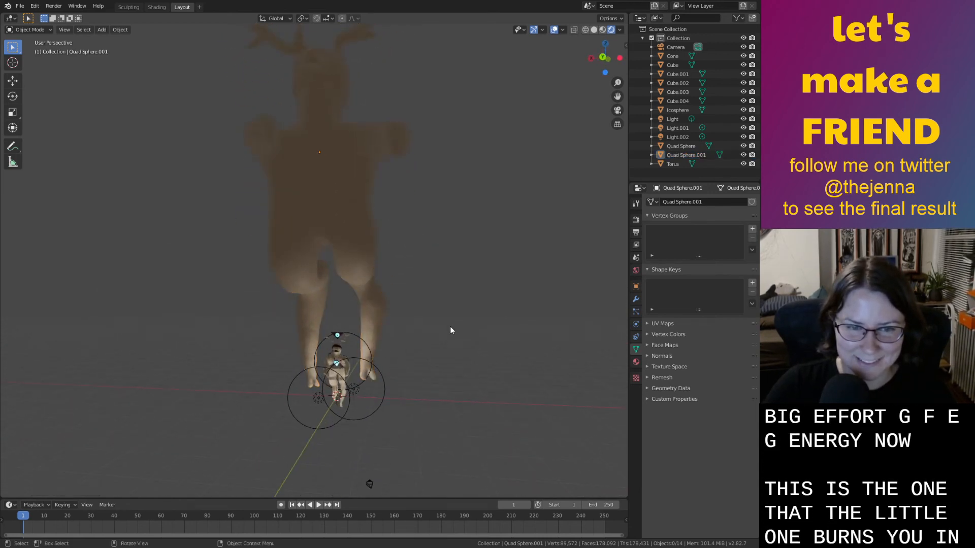
pyautogui.moveTo(479, 210); pyautogui.dragTo(397, 245, button='middle')
pyautogui.click(314, 220)
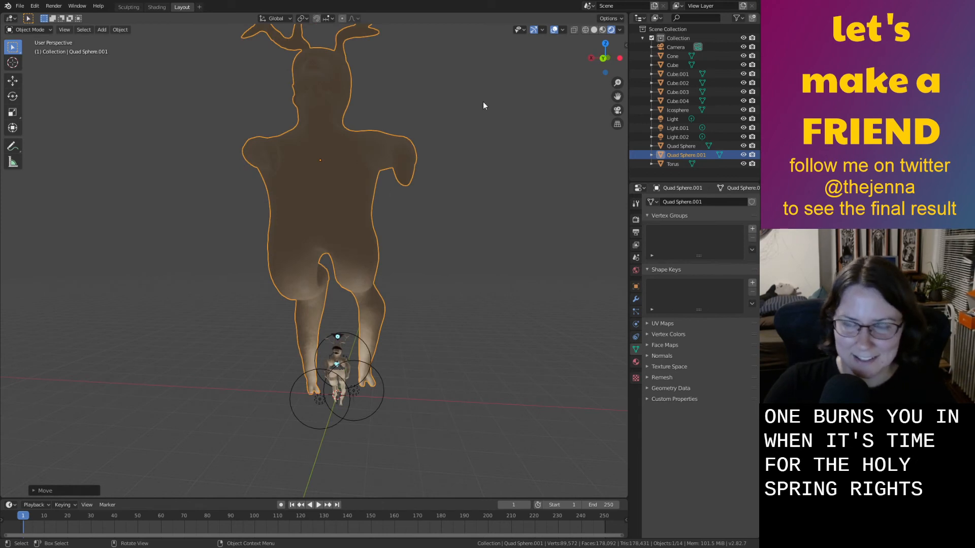
# Scale the large figure down to roughly the monster's size and move it down beside the monster.
pyautogui.press('s')
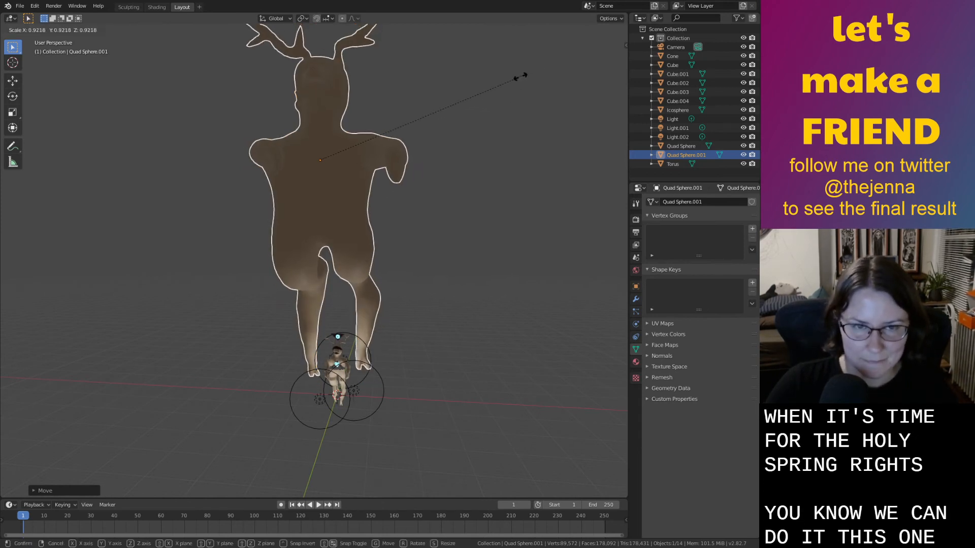
pyautogui.click(355, 156)
pyautogui.press('g')
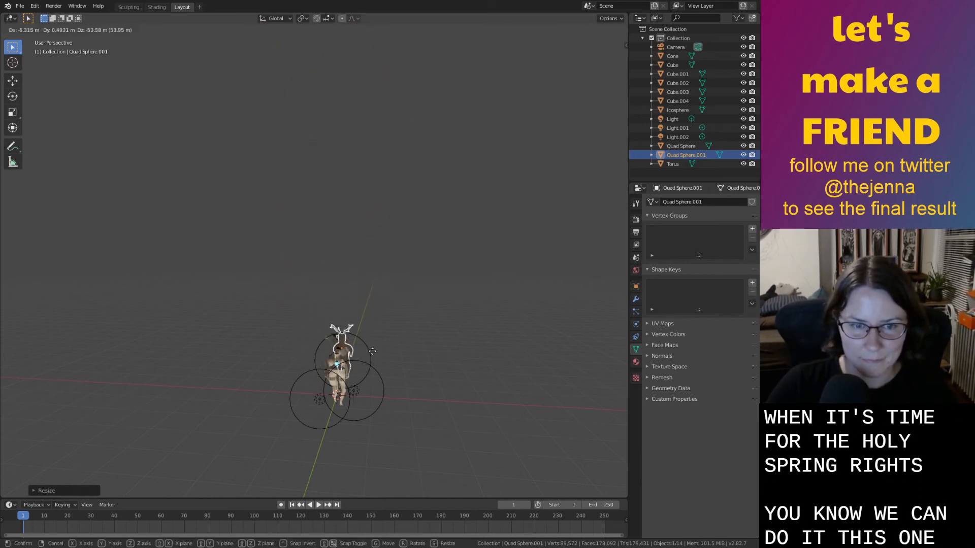
pyautogui.click(404, 370)
# Enlarge the plain figure to slightly taller than the monster, raise it along Z onto the ground, and move it farther aside.
pyautogui.scroll(1, 438, 375)
pyautogui.scroll(4, 409, 355)
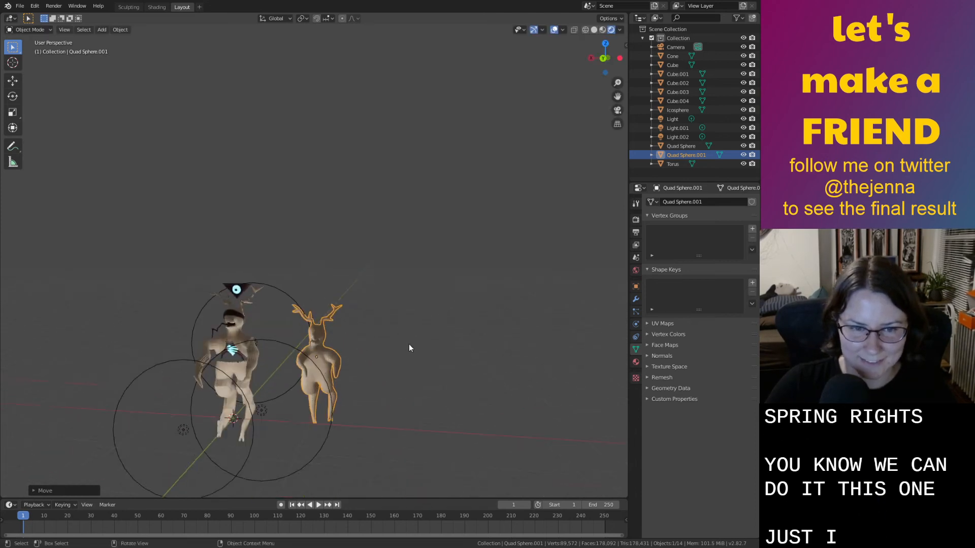
pyautogui.press('s')
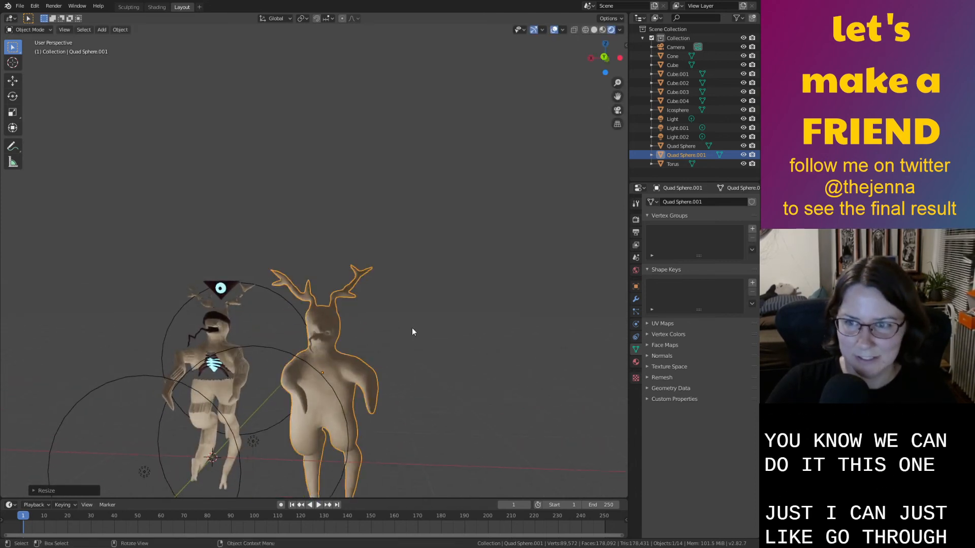
pyautogui.click(412, 329)
pyautogui.press('g')
pyautogui.press('z')
pyautogui.click(435, 277)
pyautogui.press('g')
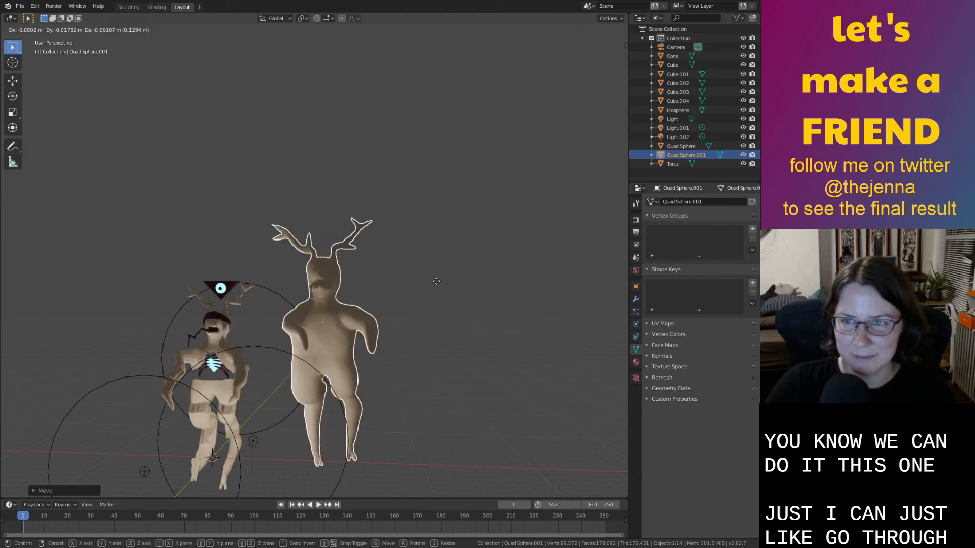
pyautogui.click(500, 284)
# Switch the viewport to material preview shading with the plain antlered figure in close view.
pyautogui.moveTo(481, 318); pyautogui.dragTo(467, 300, button='middle')
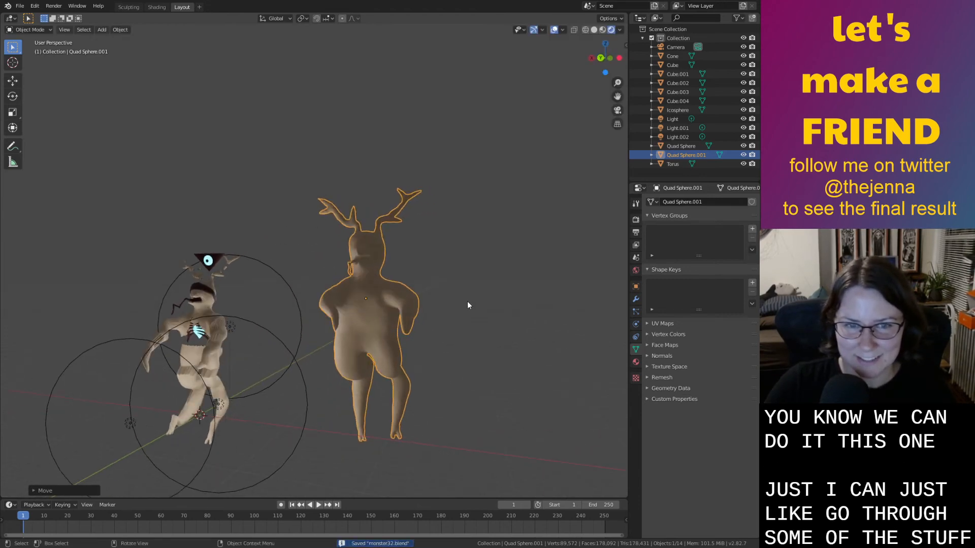
pyautogui.click(602, 29)
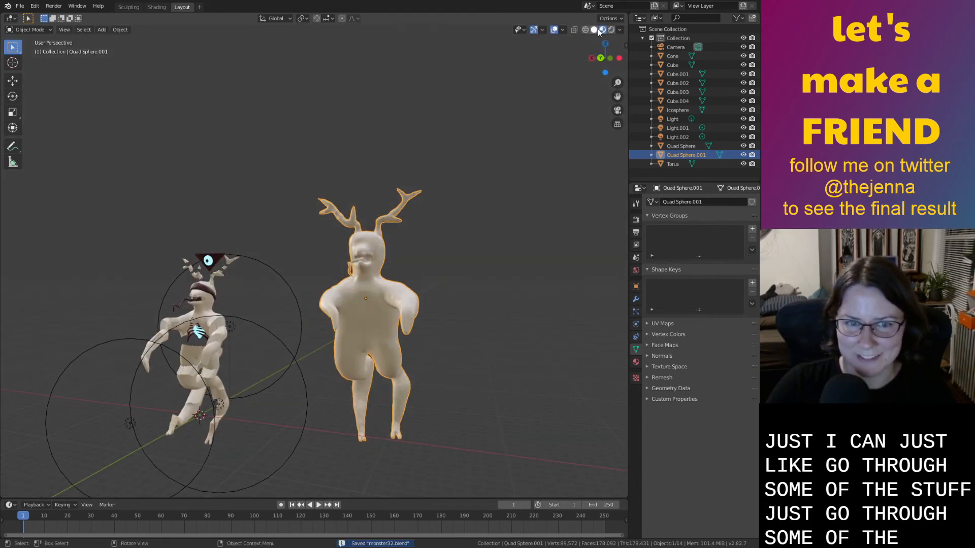
pyautogui.scroll(4, 402, 276)
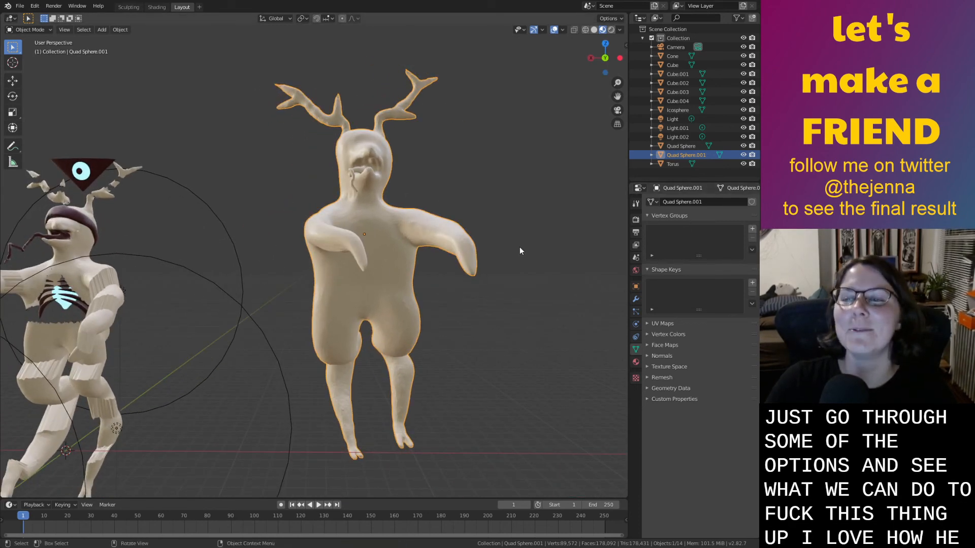
pyautogui.moveTo(505, 282)
pyautogui.mouseDown(button='middle')
pyautogui.moveTo(480, 287)
pyautogui.moveTo(486, 282)
pyautogui.mouseUp(button='middle')
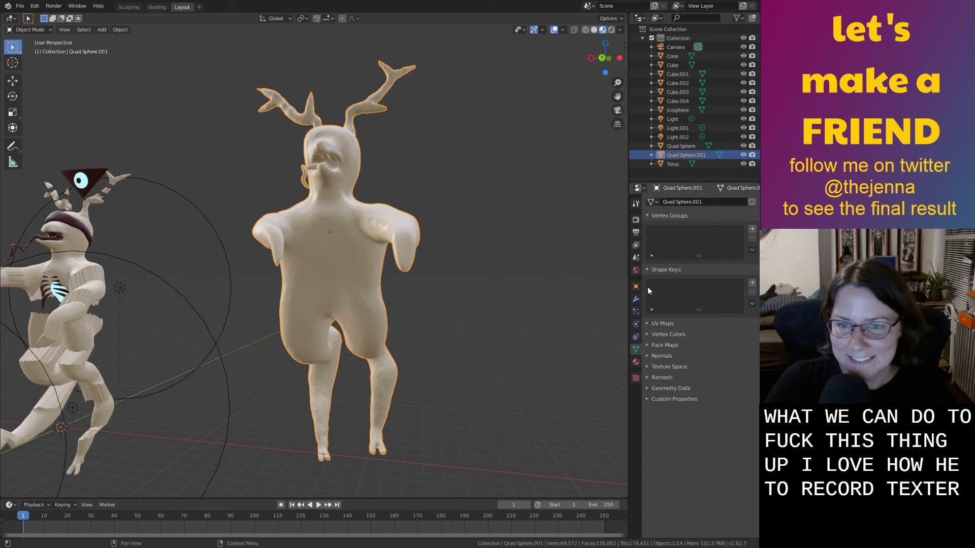
# Add an Ocean modifier to the plain antlered figure and view the generated surface from another angle.
pyautogui.click(636, 299)
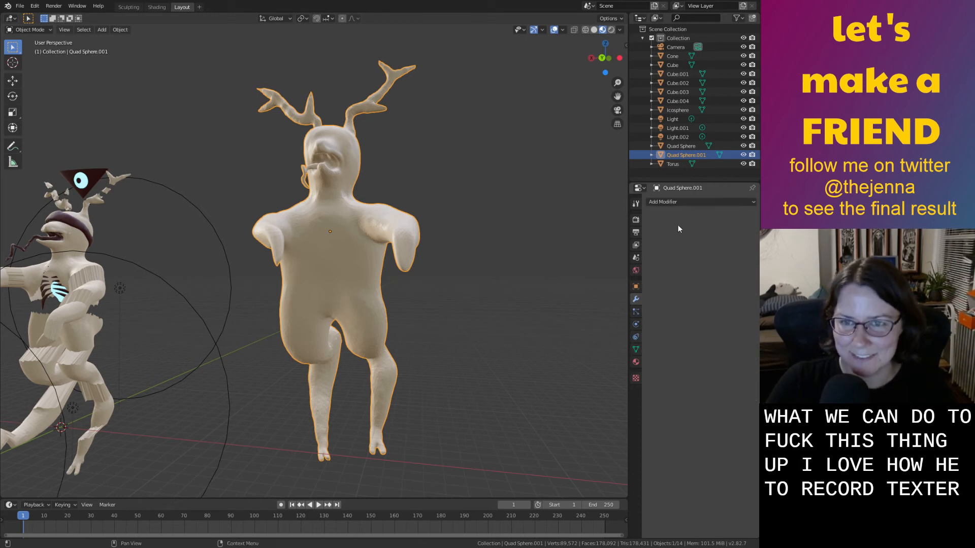
pyautogui.click(678, 203)
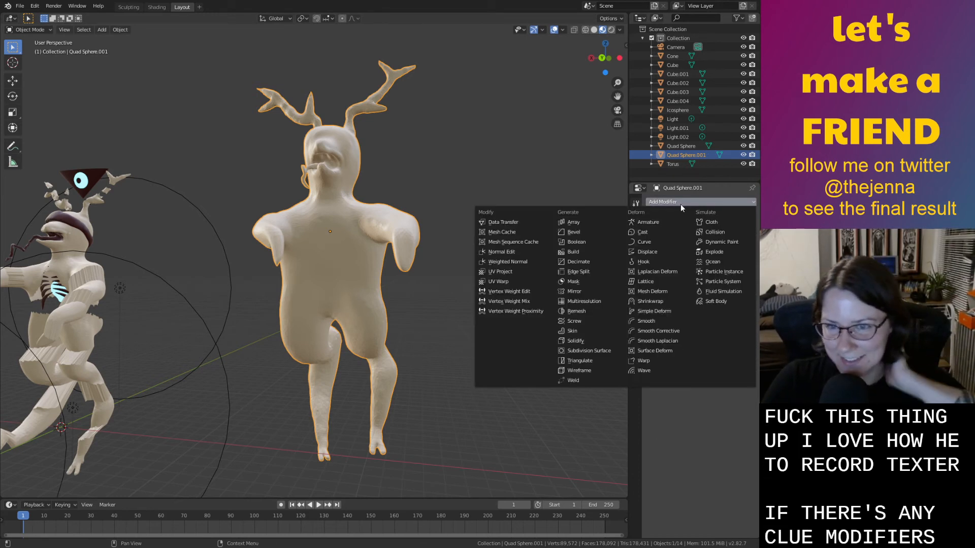
pyautogui.click(717, 262)
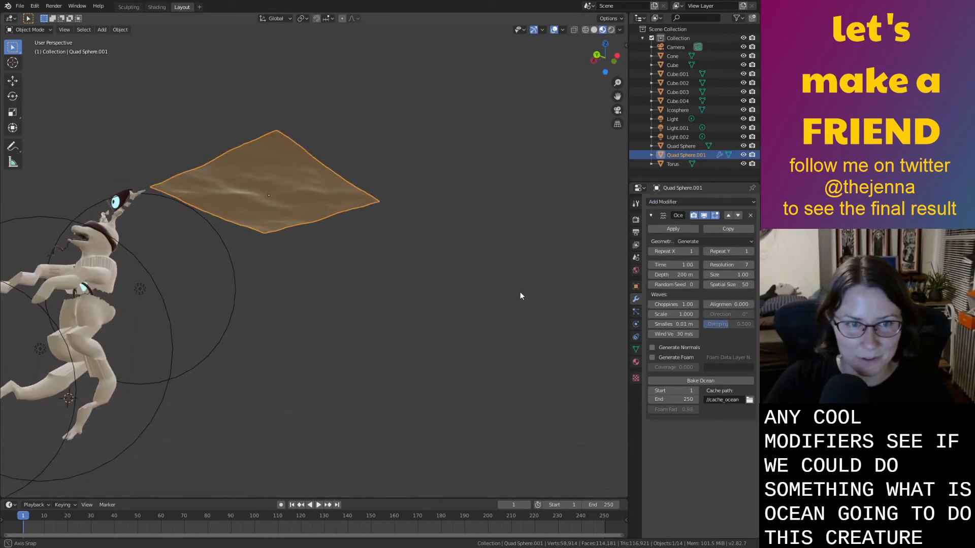
pyautogui.moveTo(520, 296); pyautogui.dragTo(560, 215, button='middle')
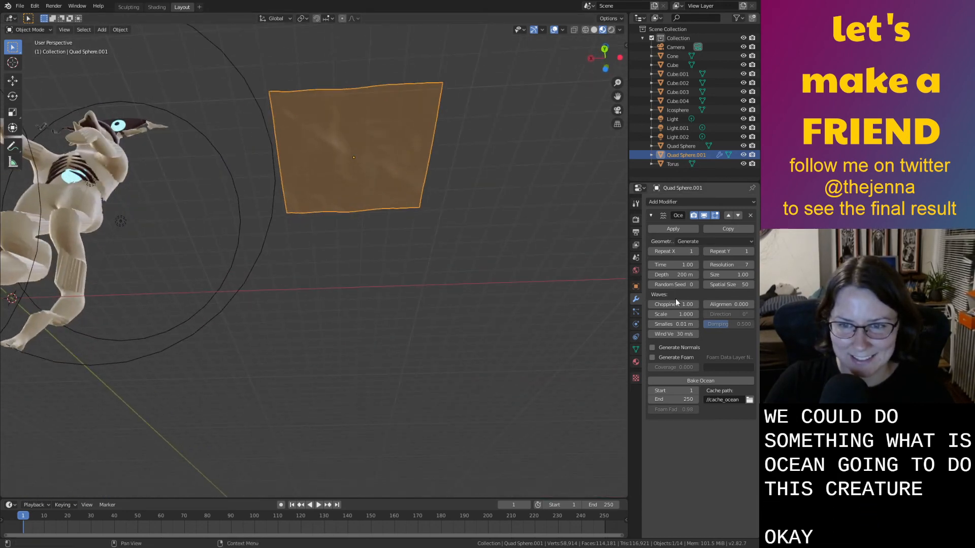
# Set the Ocean modifier's Choppiness to 1.81, Scale to 14.800, smallest wave to 0 m, wind velocity to 56.3 m/s and Time to 2.31.
pyautogui.moveTo(673, 304); pyautogui.dragTo(747, 315)
pyautogui.scroll(-4, 457, 332)
pyautogui.moveTo(457, 332); pyautogui.dragTo(457, 357, button='middle')
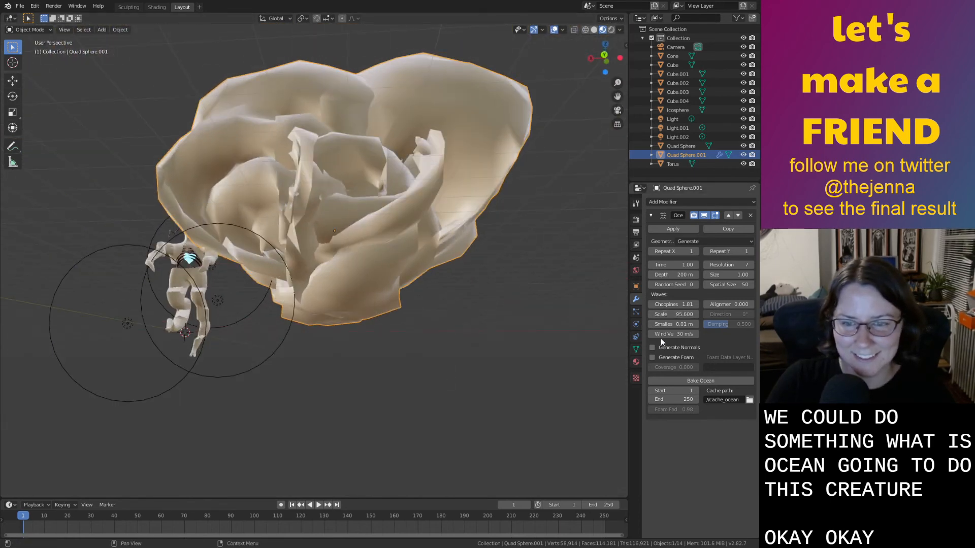
pyautogui.moveTo(674, 324); pyautogui.dragTo(647, 316)
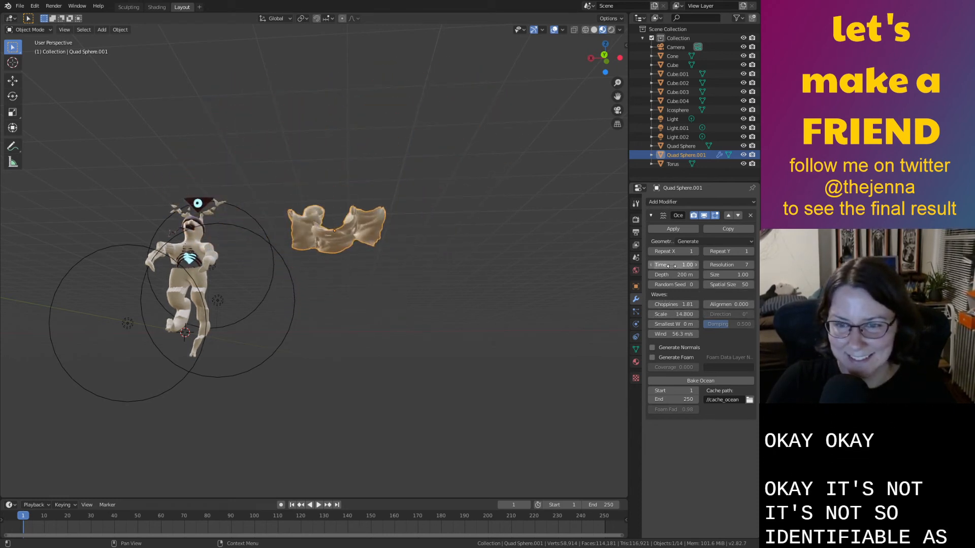
pyautogui.moveTo(671, 266); pyautogui.dragTo(701, 266)
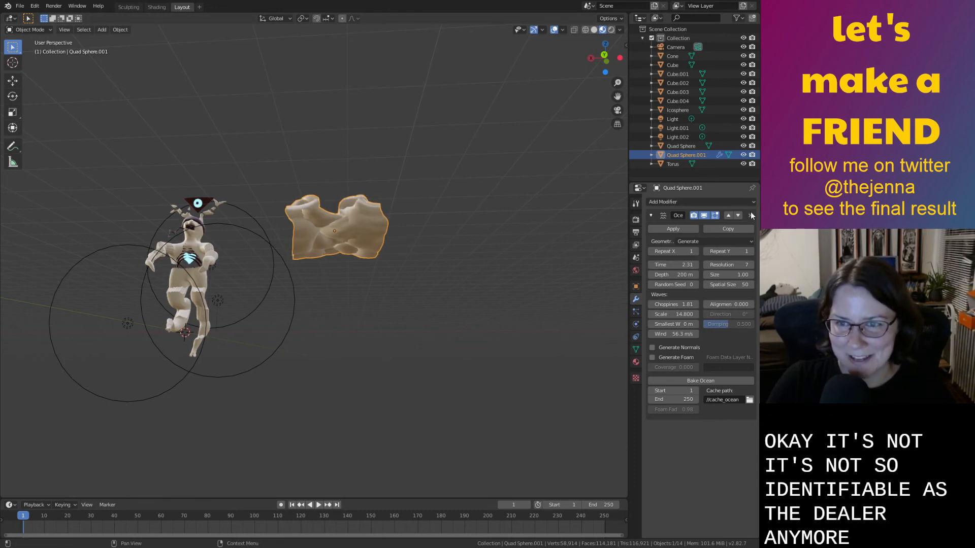
# Remove the Ocean modifier from the plain figure.
pyautogui.click(750, 215)
pyautogui.moveTo(565, 251); pyautogui.dragTo(530, 288, button='middle')
pyautogui.scroll(2, 526, 285)
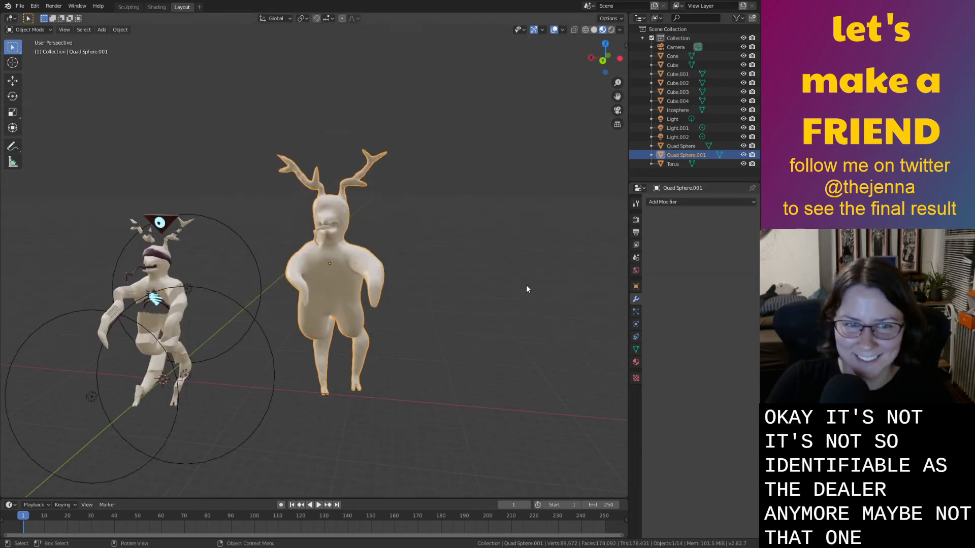
# Try a Cloth modifier on the plain figure and undo its addition.
pyautogui.click(736, 202)
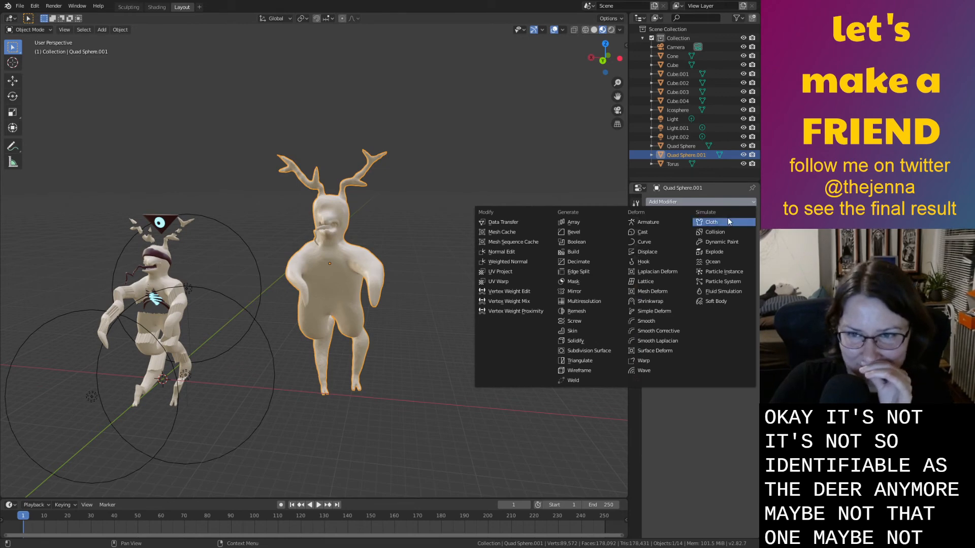
pyautogui.click(710, 223)
pyautogui.scroll(3, 595, 251)
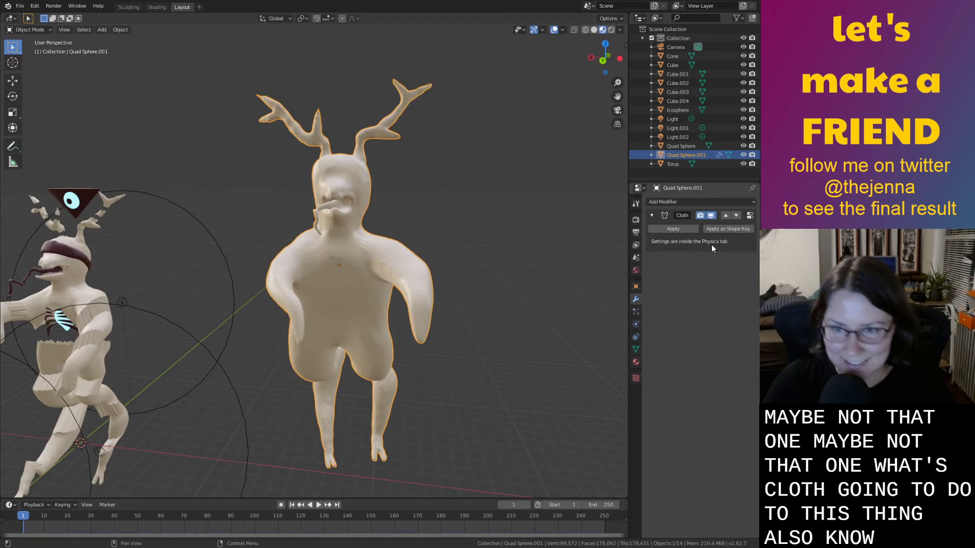
pyautogui.hotkey('ctrl', 'z')
# Add a Cloth modifier to the plain figure again, and switch cloth off and back on in its physics settings.
pyautogui.click(736, 203)
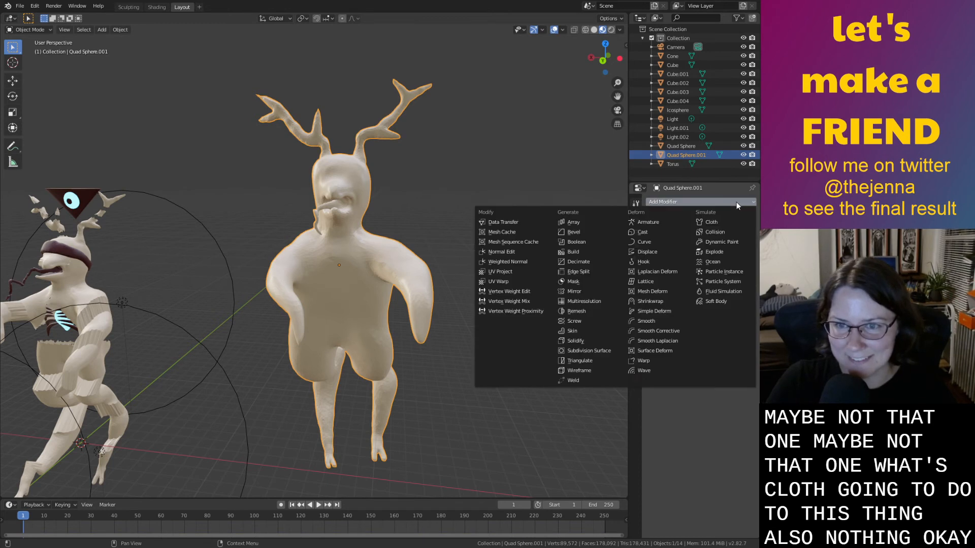
pyautogui.click(714, 225)
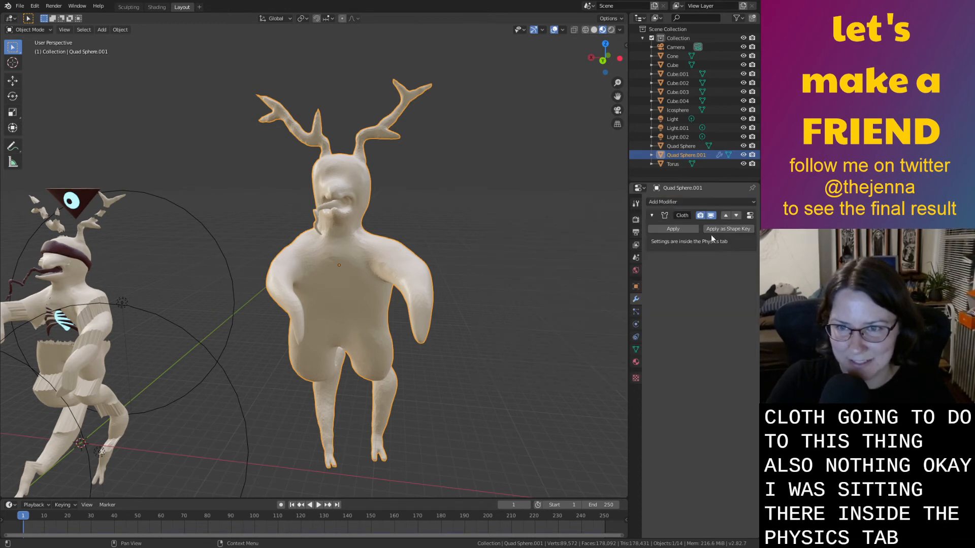
pyautogui.click(635, 324)
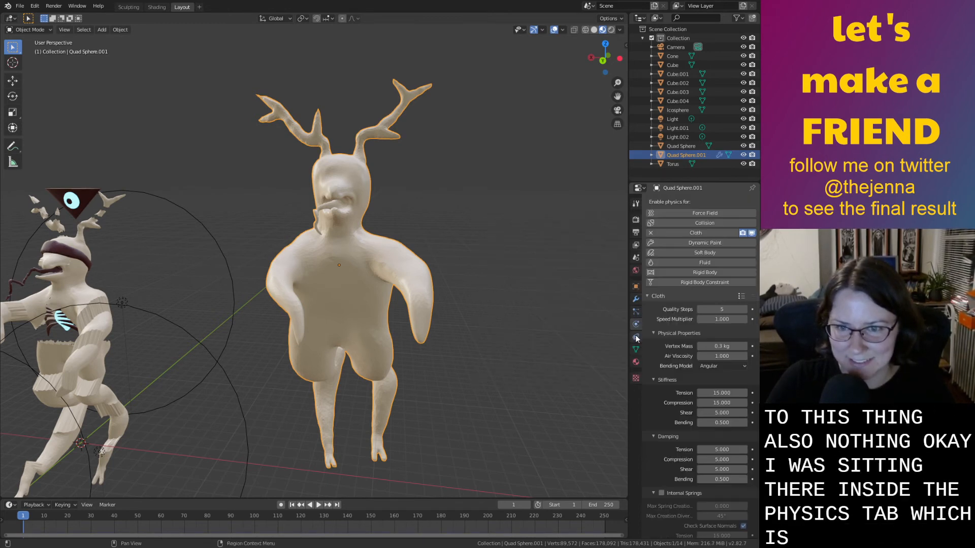
pyautogui.click(715, 232)
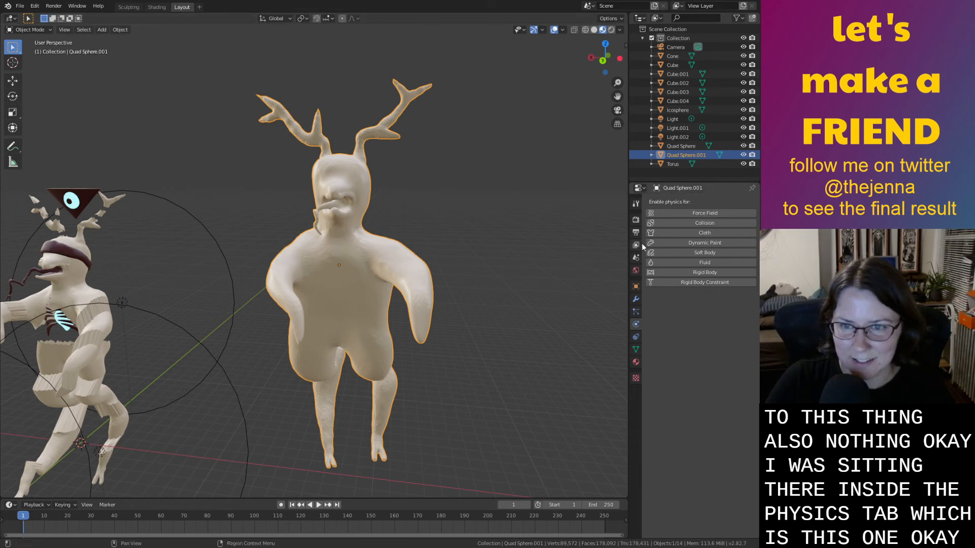
pyautogui.click(662, 232)
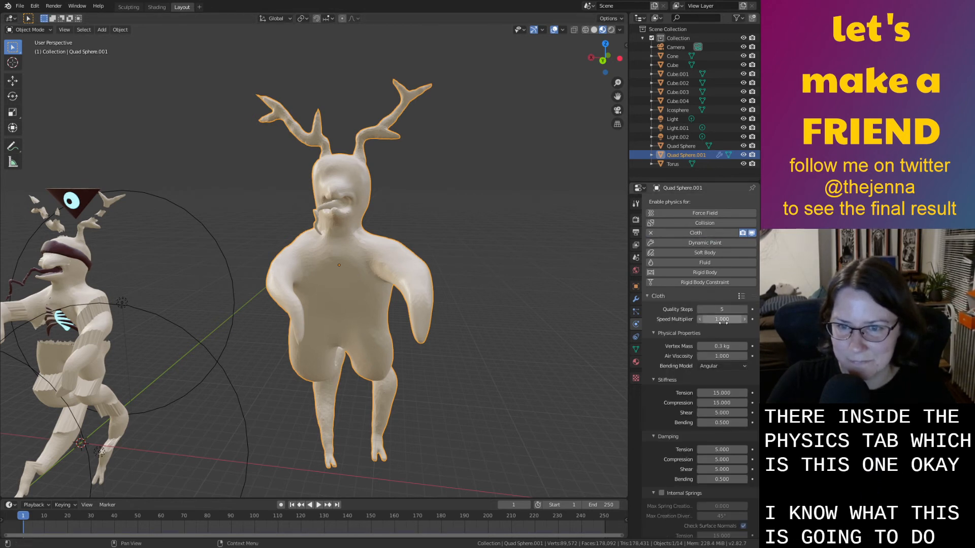
# Try playing the cloth simulation with Quality Steps at 80 and Speed Multiplier at 2.000, and undo those two settings.
pyautogui.scroll(-1, 722, 321)
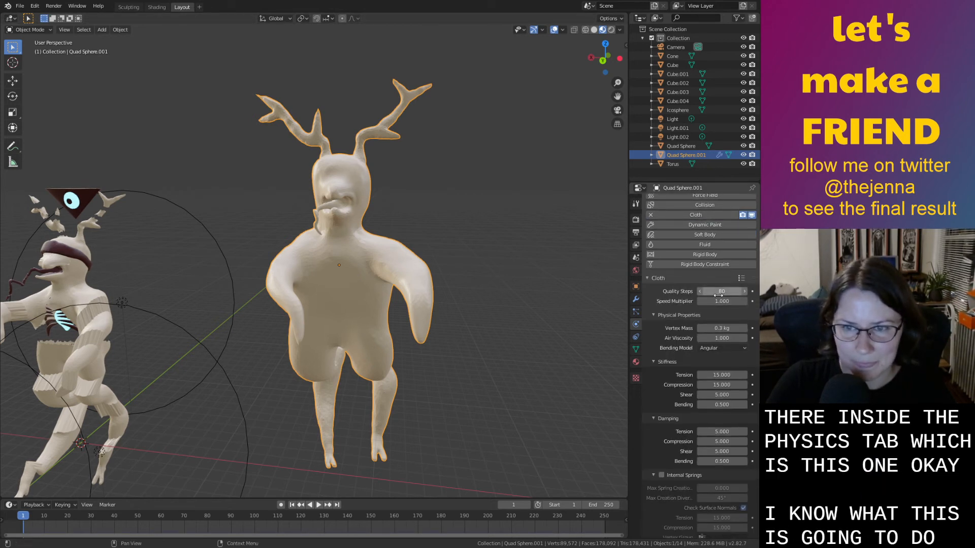
pyautogui.press('space')
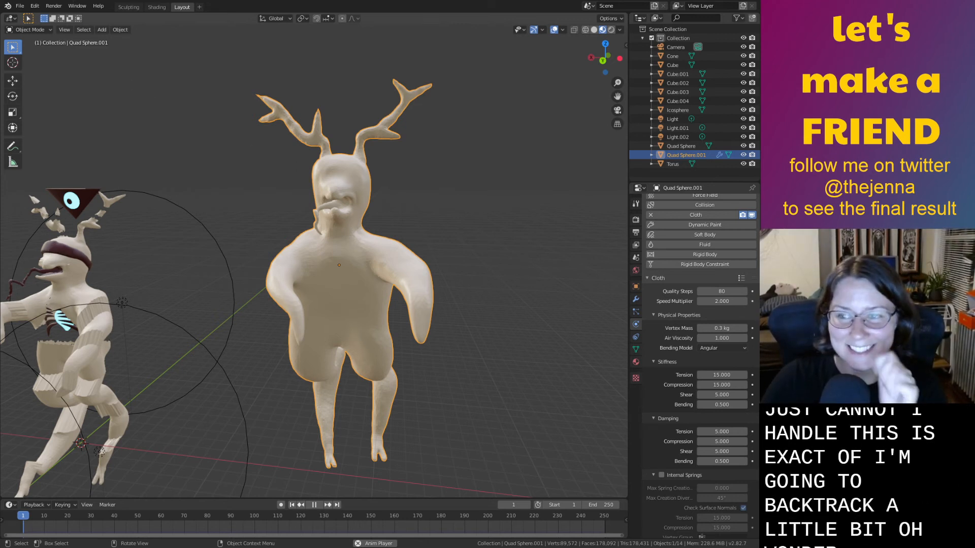
pyautogui.hotkey('ctrl', 'z')
pyautogui.hotkey('ctrl', 'z')
# Play the figure's cloth simulation with the default settings and stop it at frame 23.
pyautogui.scroll(-1, 314, 256)
pyautogui.press('space')
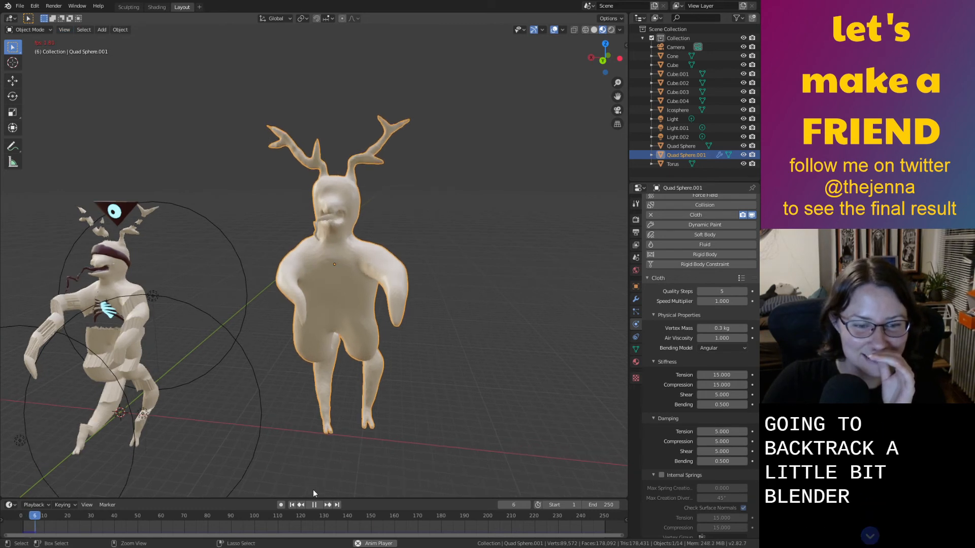
pyautogui.click(315, 505)
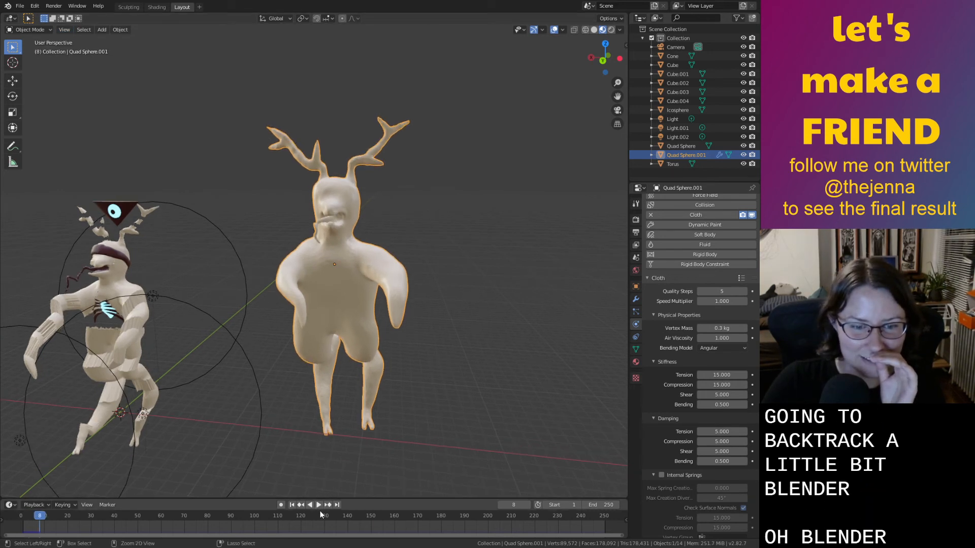
pyautogui.click(318, 505)
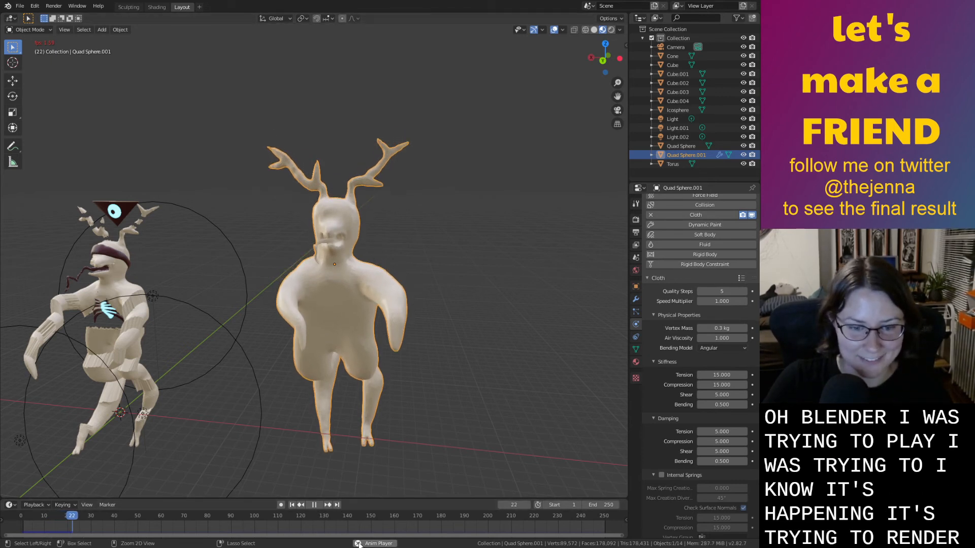
pyautogui.press('space')
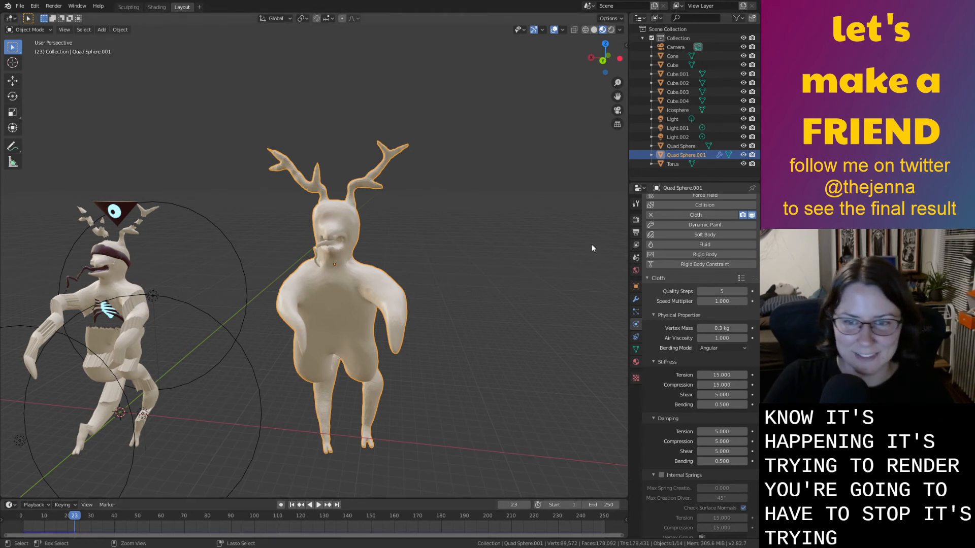
# Turn off the cloth effect's display, deselect the figure, and undo these changes.
pyautogui.click(751, 215)
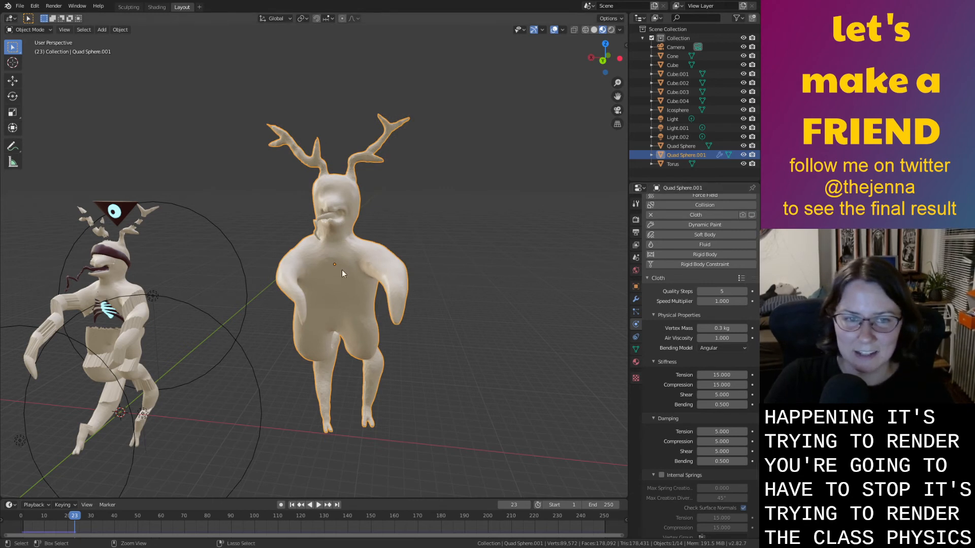
pyautogui.click(572, 199)
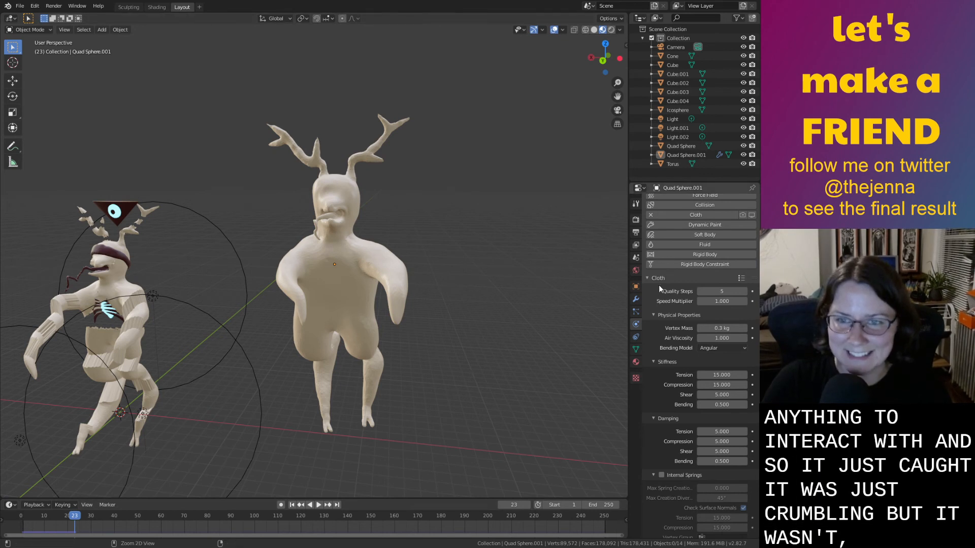
pyautogui.hotkey('ctrl', 'z')
pyautogui.hotkey('ctrl', 'z')
pyautogui.hotkey('ctrl', 'z')
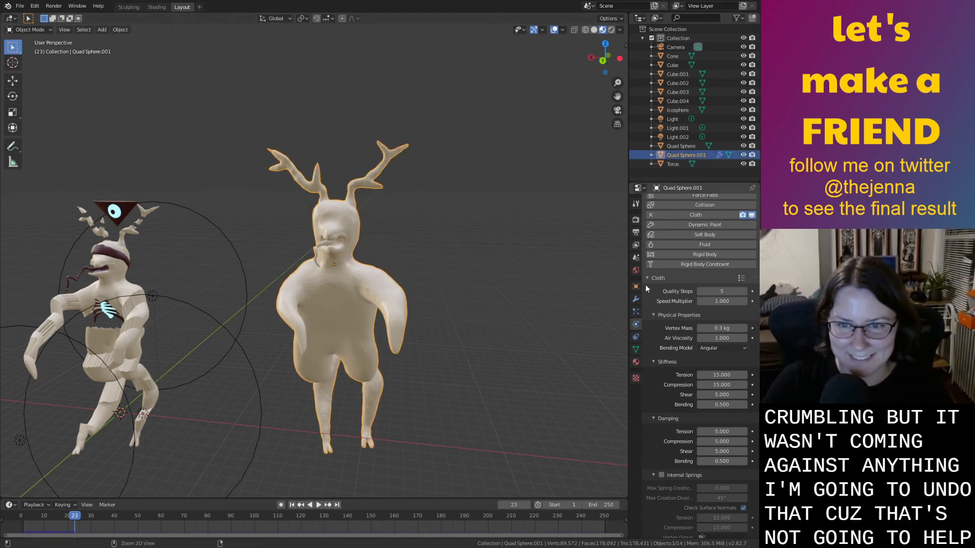
# Return the timeline to frame 1 and undo the cloth physics on the plain figure.
pyautogui.press('Left')
pyautogui.press('Left')
pyautogui.press('Left')
pyautogui.hotkey('shift', 'Left')
pyautogui.hotkey('ctrl', 'z')
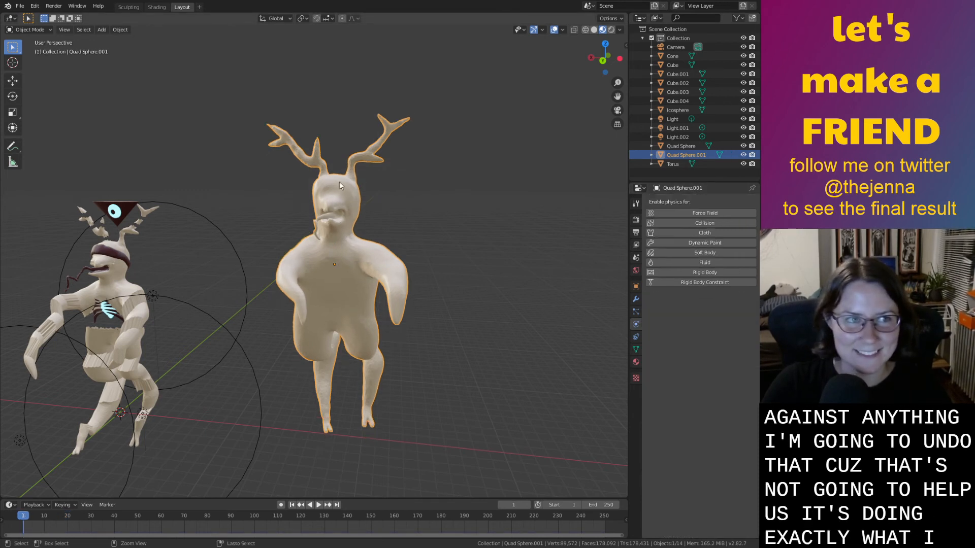
# Save the current scene file.
pyautogui.click(19, 6)
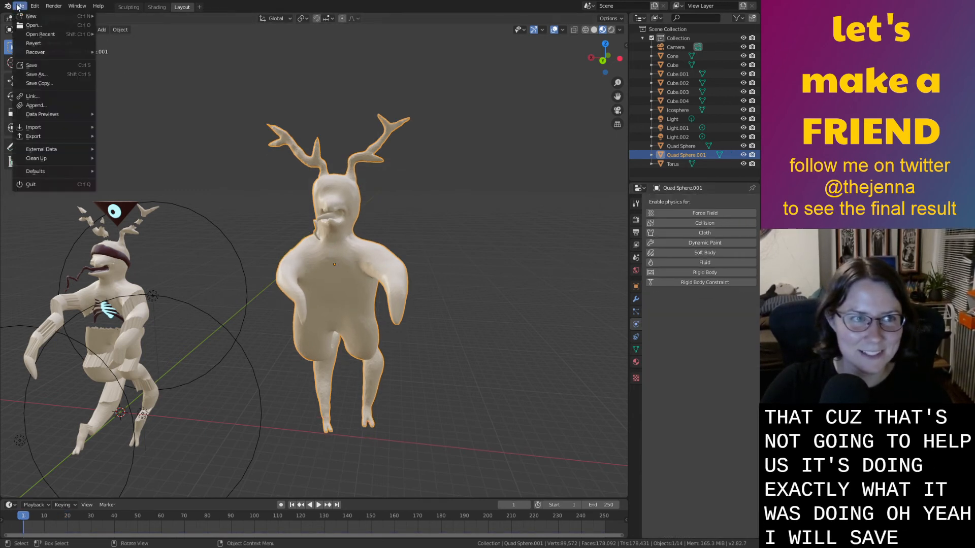
pyautogui.click(43, 66)
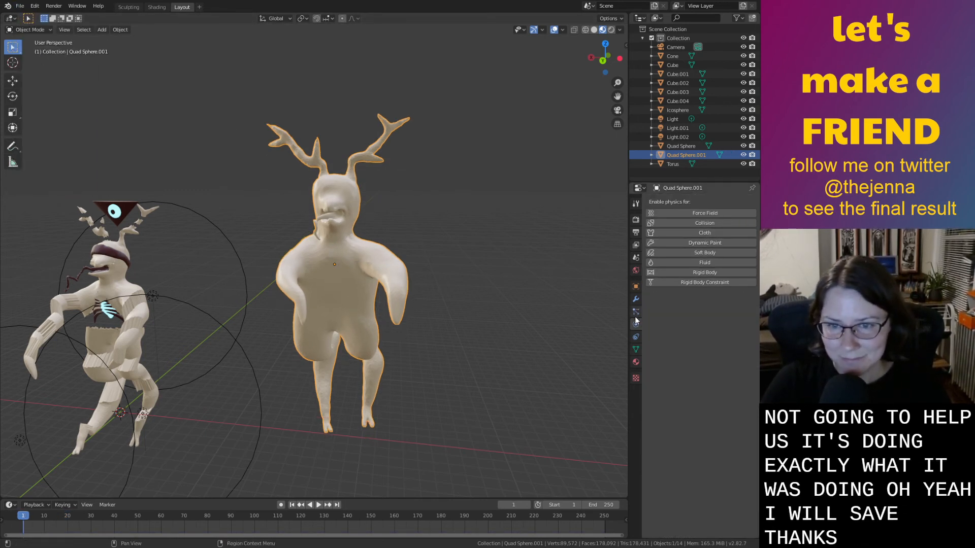
# Try a Laplacian Deform modifier on the plain figure with Repeat set to 1, and remove the modifier.
pyautogui.click(635, 299)
pyautogui.click(721, 202)
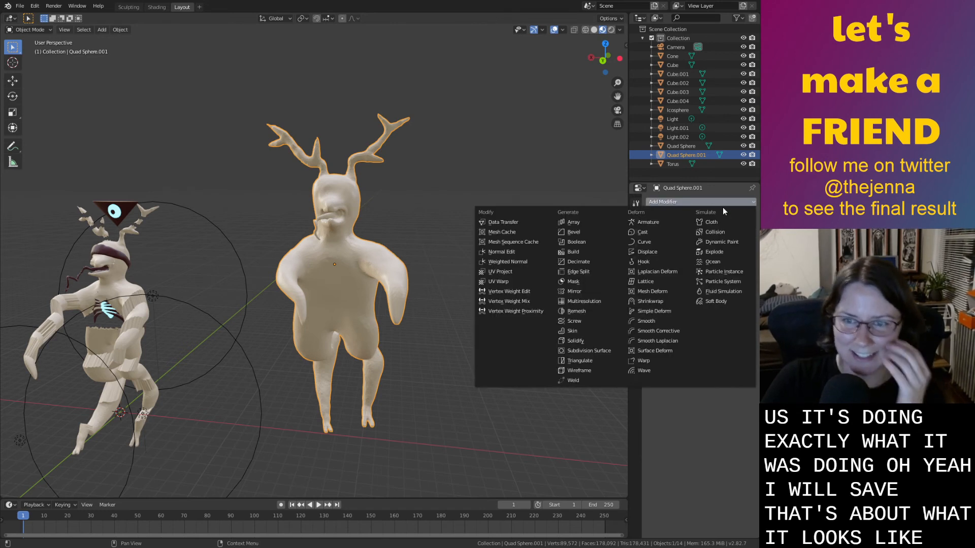
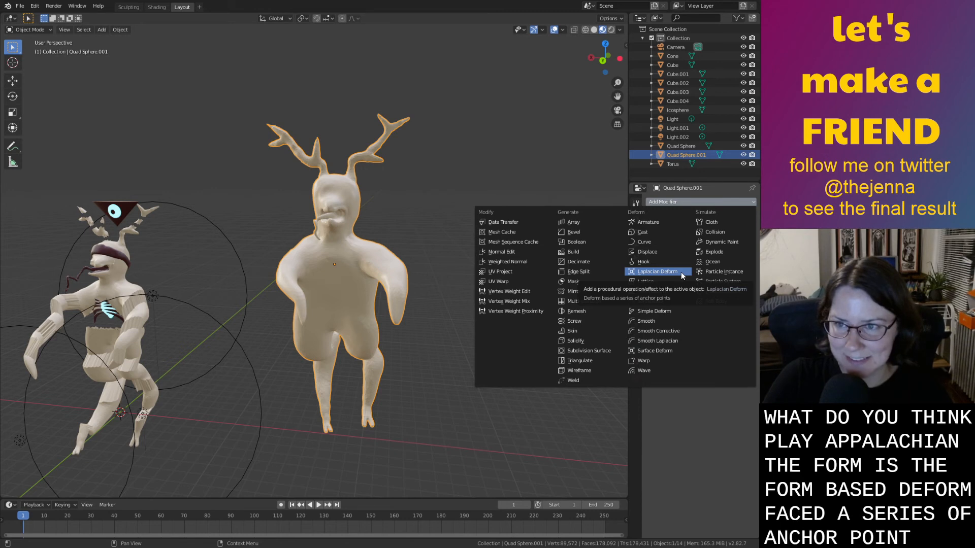
pyautogui.click(681, 272)
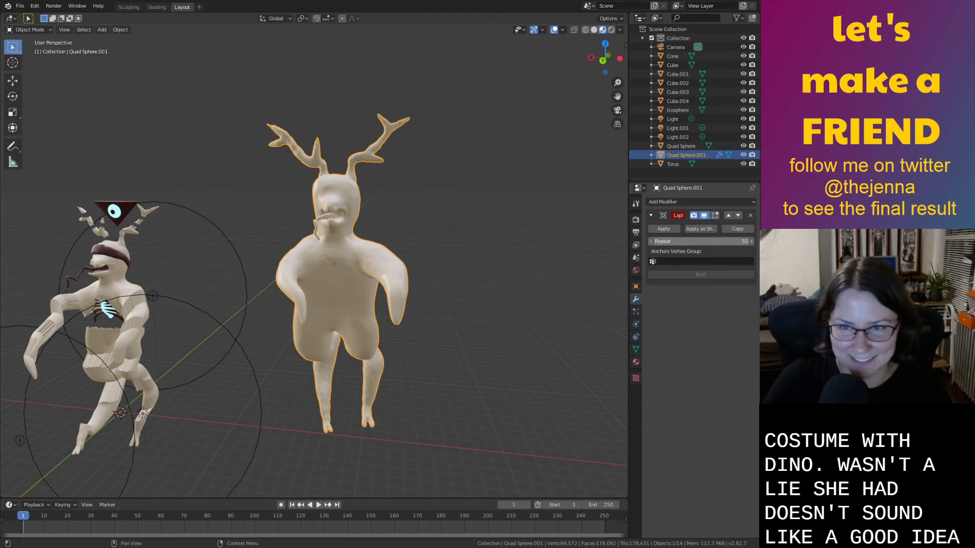
pyautogui.moveTo(700, 241); pyautogui.dragTo(660, 241)
pyautogui.scroll(3, 547, 269)
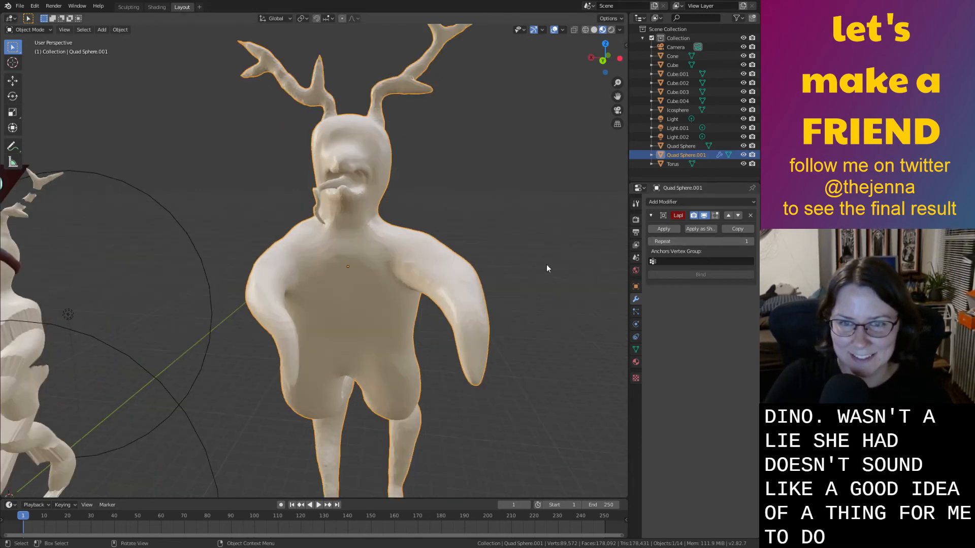
pyautogui.click(750, 215)
# Try a Shrinkwrap modifier on the plain figure and remove it.
pyautogui.click(729, 203)
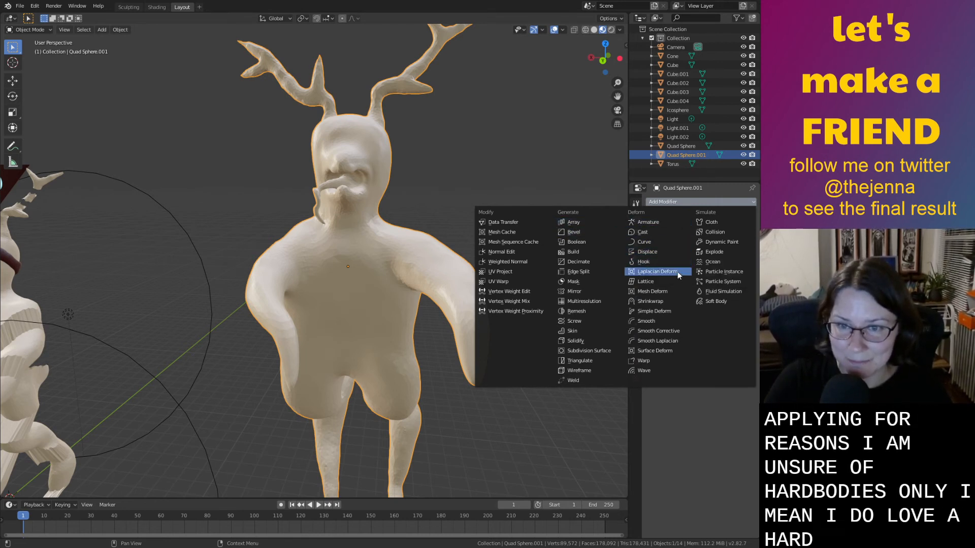
pyautogui.click(672, 301)
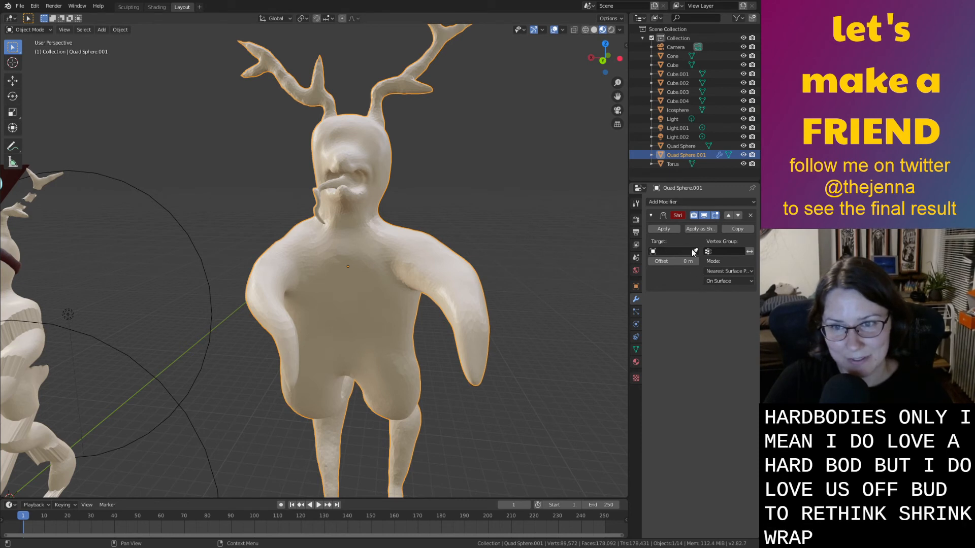
pyautogui.click(751, 216)
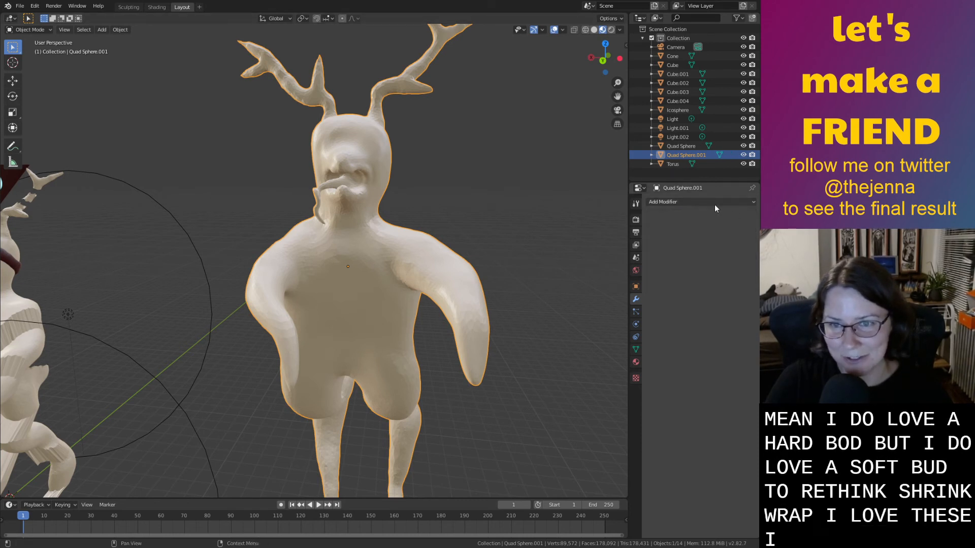
# Add a Displace modifier to the plain figure with Midlevel 0.483 and Strength 8.700.
pyautogui.click(714, 203)
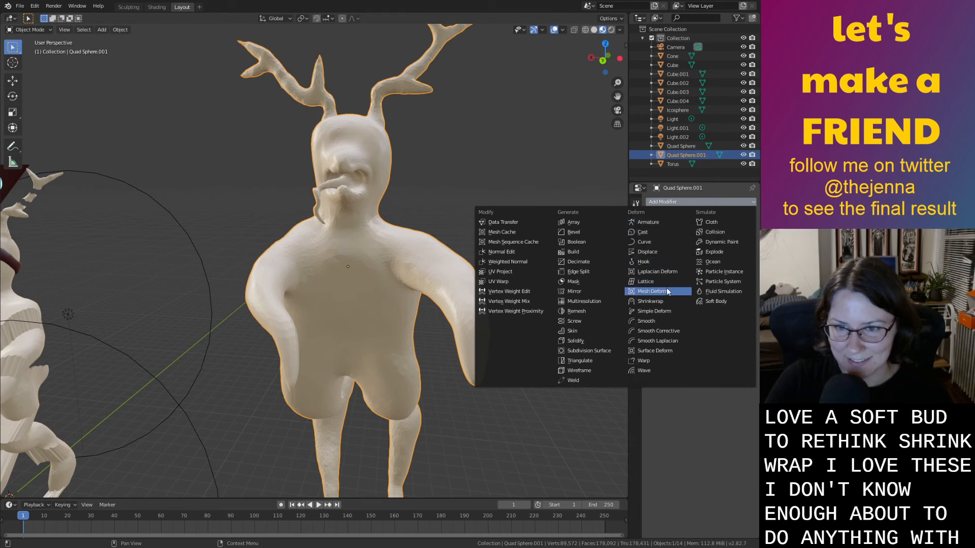
pyautogui.click(658, 251)
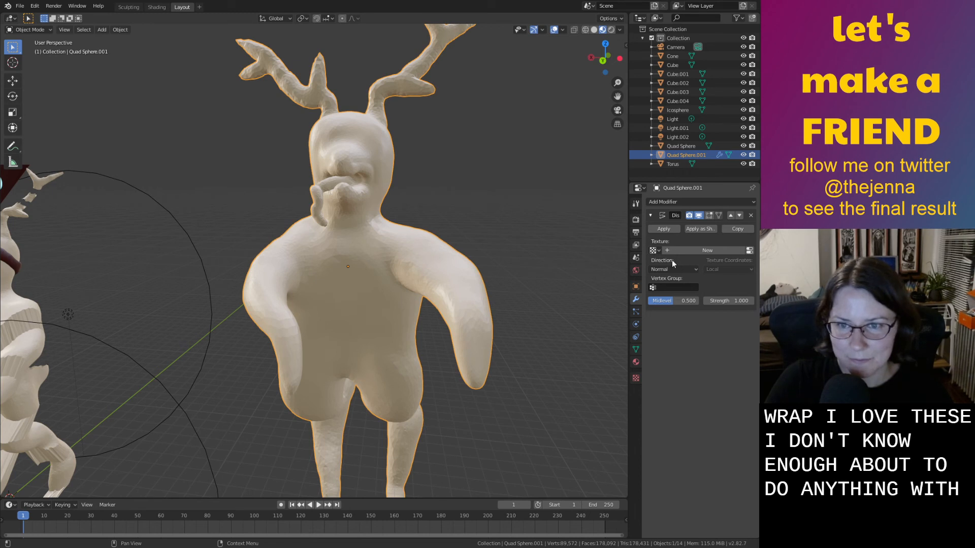
pyautogui.moveTo(673, 301); pyautogui.dragTo(820, 301)
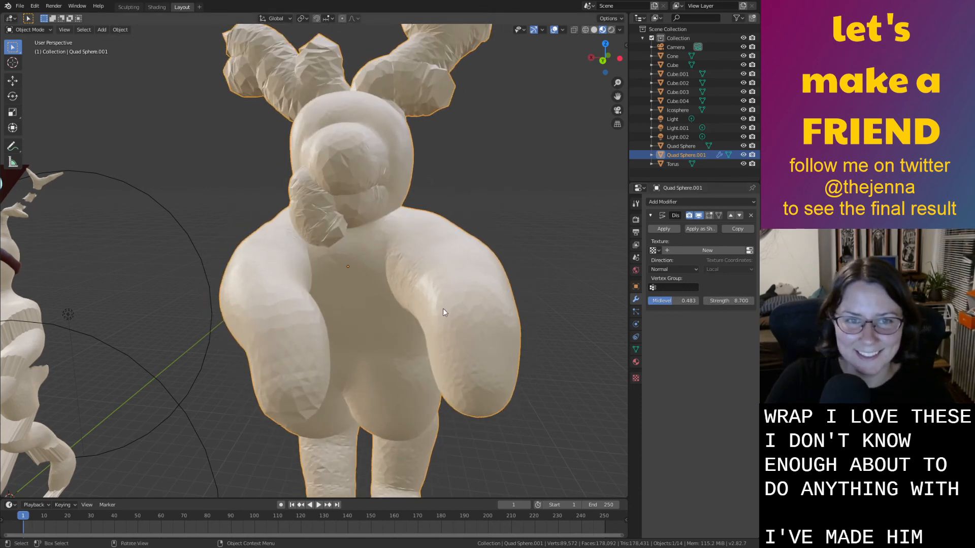
# Examine the inflated figure from several angles and distances beside the lit monster.
pyautogui.scroll(-4, 441, 309)
pyautogui.moveTo(440, 310); pyautogui.dragTo(409, 277, button='middle')
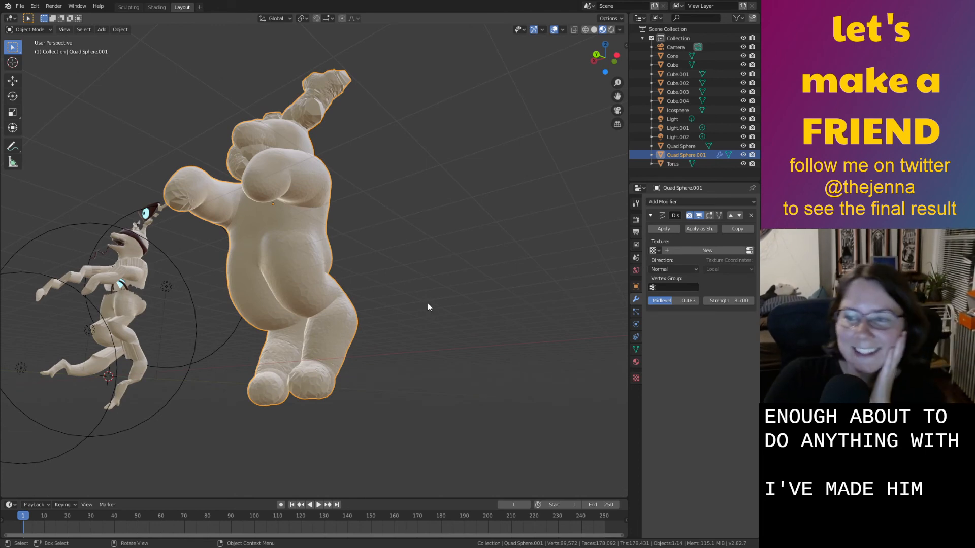
pyautogui.moveTo(433, 314); pyautogui.dragTo(461, 363, button='middle')
pyautogui.scroll(3, 442, 357)
pyautogui.scroll(-3, 479, 340)
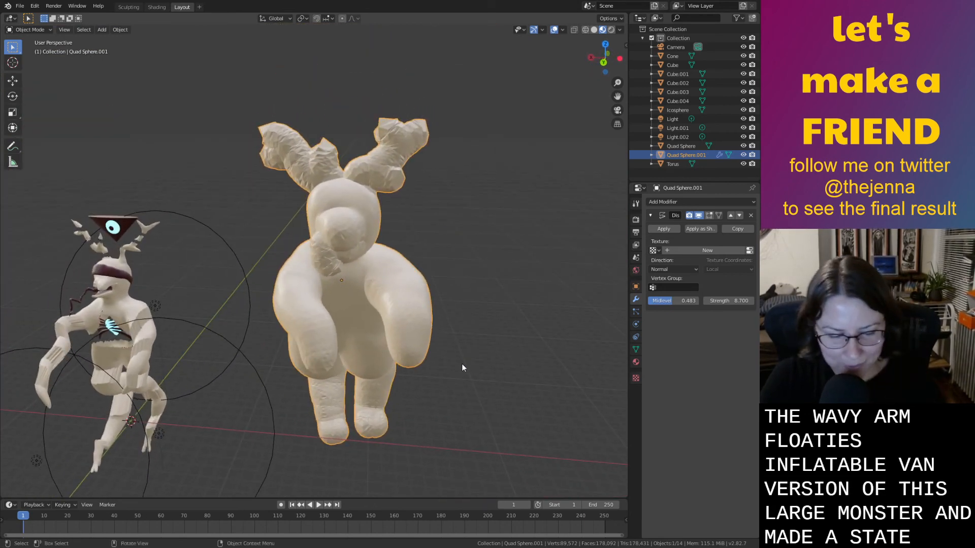
pyautogui.scroll(2, 461, 364)
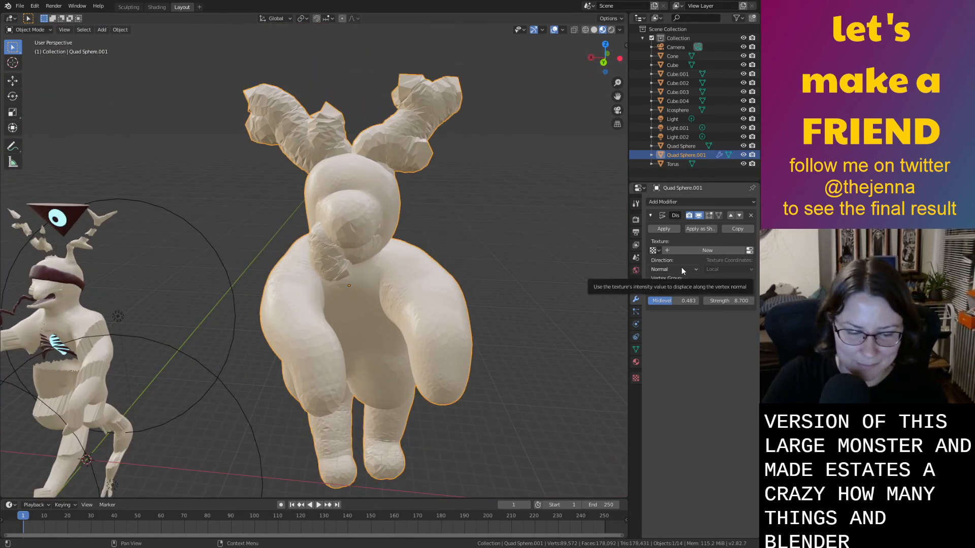
pyautogui.moveTo(504, 321)
pyautogui.mouseDown(button='middle')
pyautogui.moveTo(565, 315)
pyautogui.moveTo(485, 319)
pyautogui.moveTo(504, 333)
pyautogui.mouseUp(button='middle')
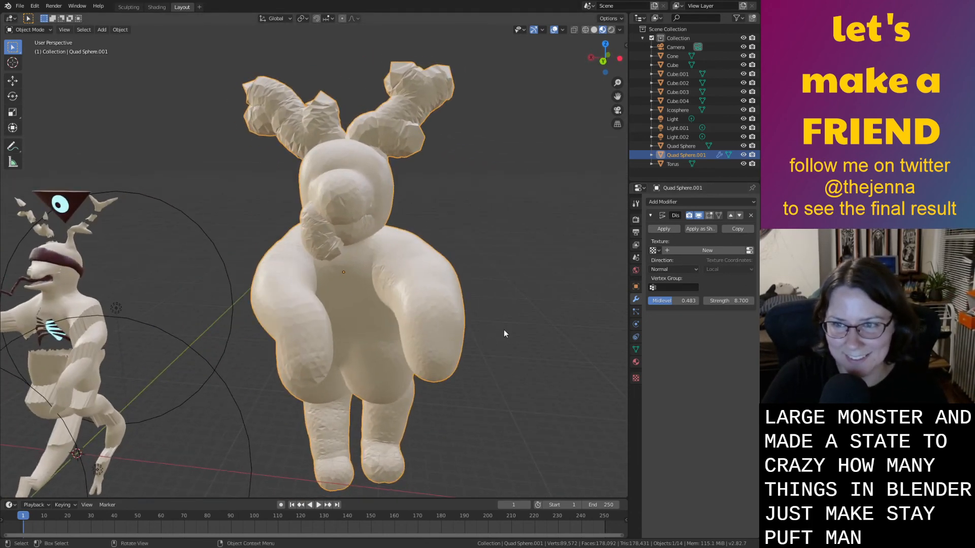
pyautogui.scroll(-3, 504, 334)
pyautogui.scroll(3, 513, 333)
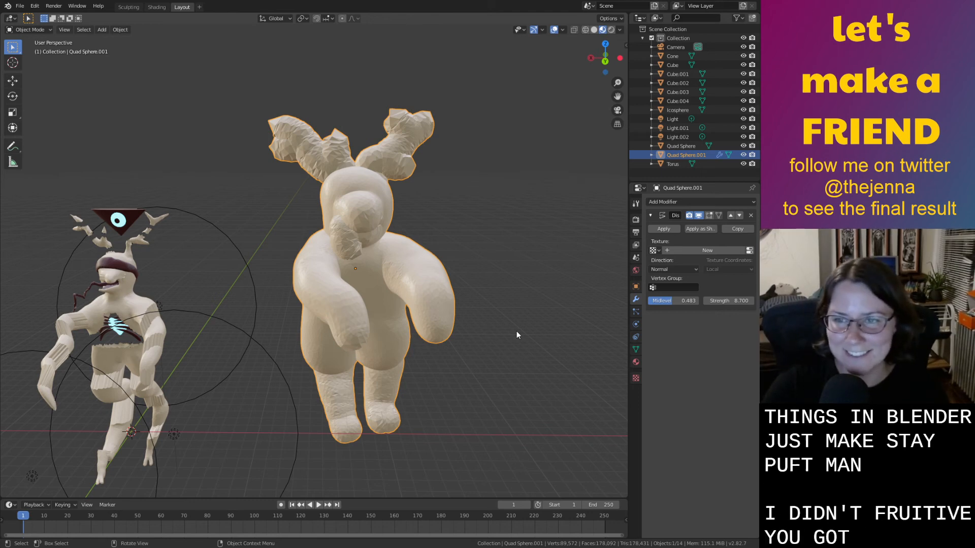
pyautogui.moveTo(504, 331); pyautogui.dragTo(315, 270, button='middle')
pyautogui.scroll(-2, 269, 279)
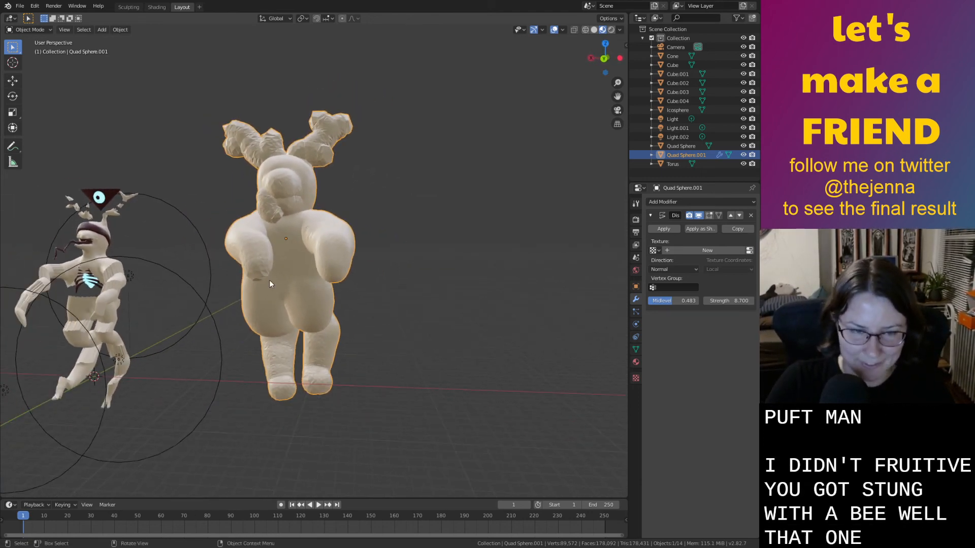
# Duplicate the inflated figure along global X beside the original and remove the copy's Displace modifier.
pyautogui.hotkey('shift', 'd')
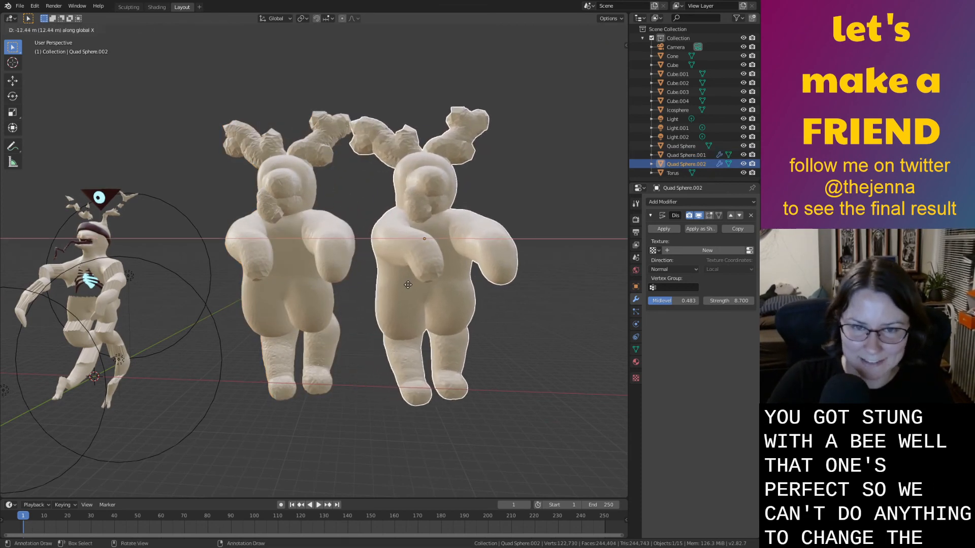
pyautogui.click(433, 280)
pyautogui.click(751, 215)
# Add a Cast modifier of type Sphere to the copied figure and inspect the rounded shape.
pyautogui.click(748, 203)
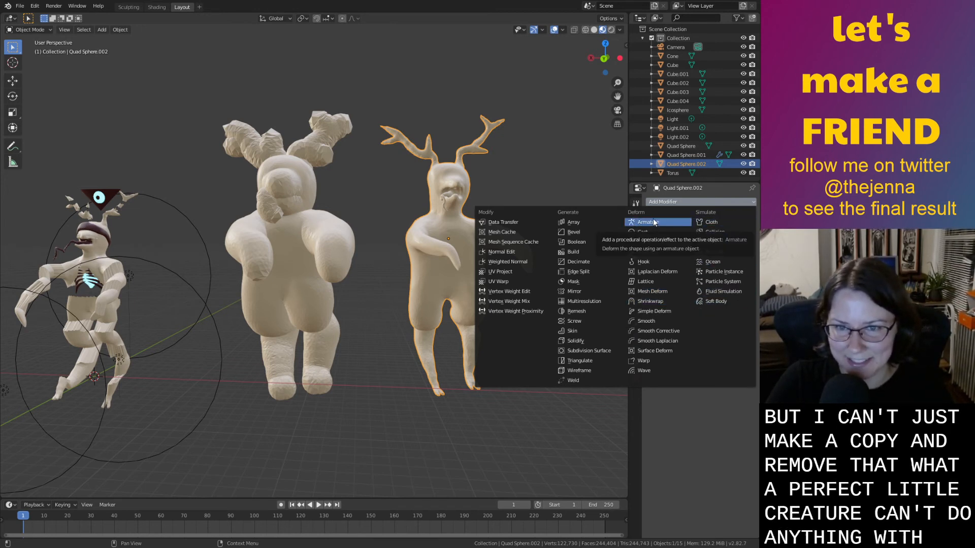
pyautogui.click(666, 231)
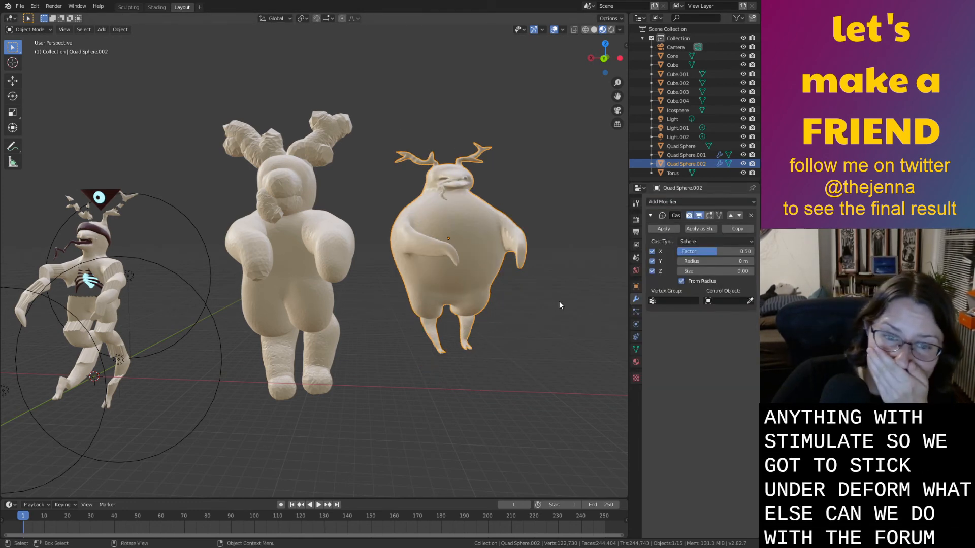
pyautogui.moveTo(559, 301); pyautogui.dragTo(528, 306, button='middle')
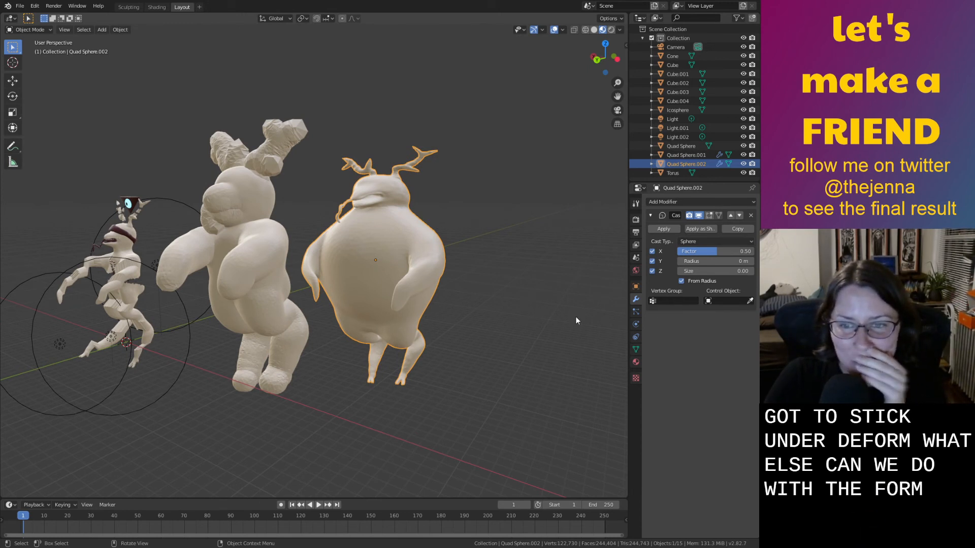
pyautogui.moveTo(640, 337)
pyautogui.mouseDown()
pyautogui.moveTo(586, 343)
pyautogui.moveTo(642, 344)
pyautogui.moveTo(630, 343)
pyautogui.mouseUp()
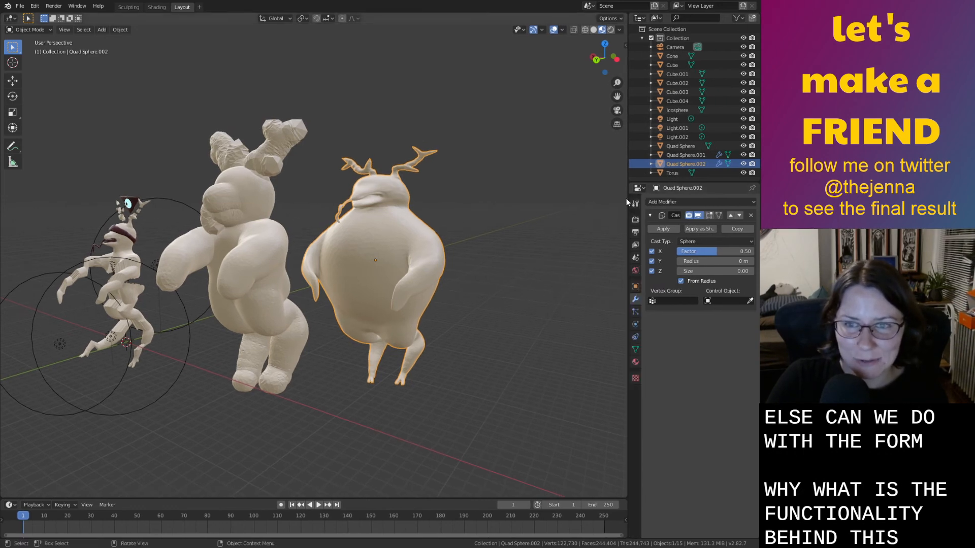
pyautogui.scroll(2, 485, 245)
pyautogui.moveTo(504, 256)
pyautogui.mouseDown(button='middle')
pyautogui.moveTo(455, 210)
pyautogui.moveTo(471, 213)
pyautogui.moveTo(502, 265)
pyautogui.mouseUp(button='middle')
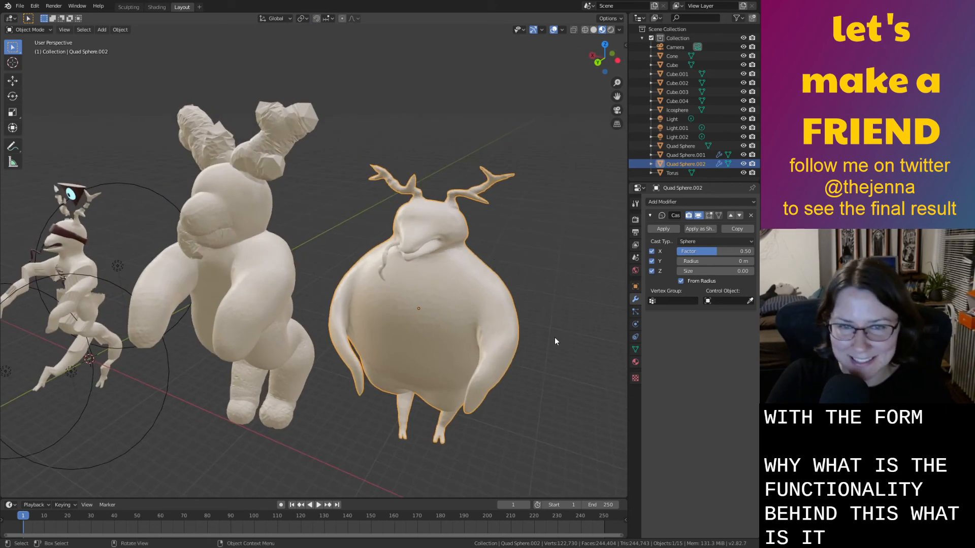
pyautogui.moveTo(554, 341); pyautogui.dragTo(544, 326, button='middle')
# Try a different factor for the copy's Cast modifier and undo the change.
pyautogui.click(688, 202)
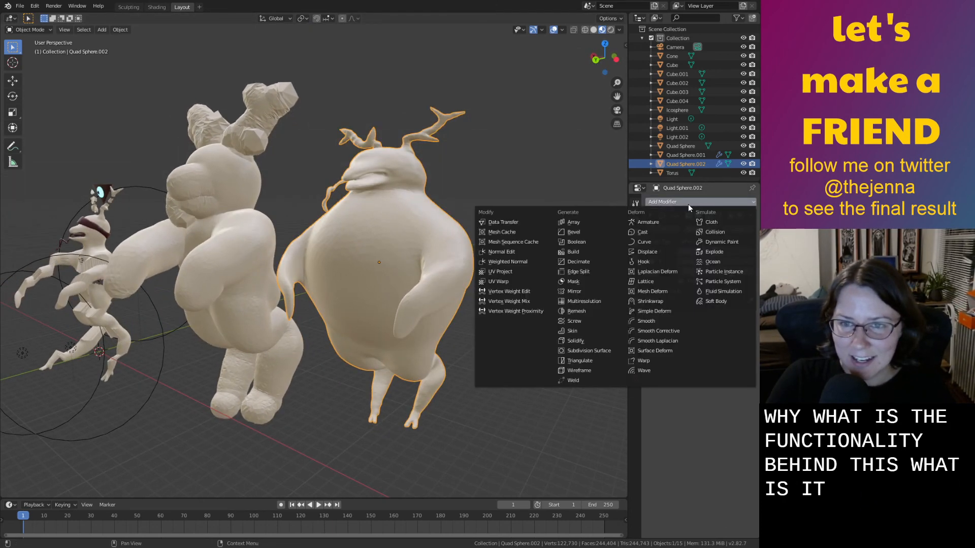
pyautogui.click(642, 231)
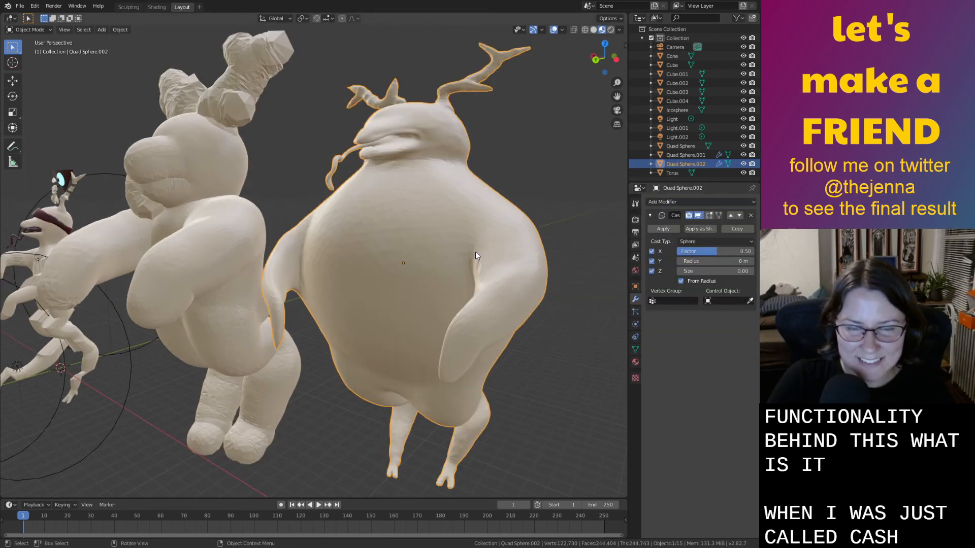
pyautogui.moveTo(714, 251)
pyautogui.mouseDown()
pyautogui.moveTo(727, 251)
pyautogui.moveTo(718, 252)
pyautogui.mouseUp()
pyautogui.scroll(-3, 519, 264)
pyautogui.moveTo(519, 263); pyautogui.dragTo(520, 270, button='middle')
pyautogui.hotkey('ctrl', 'z')
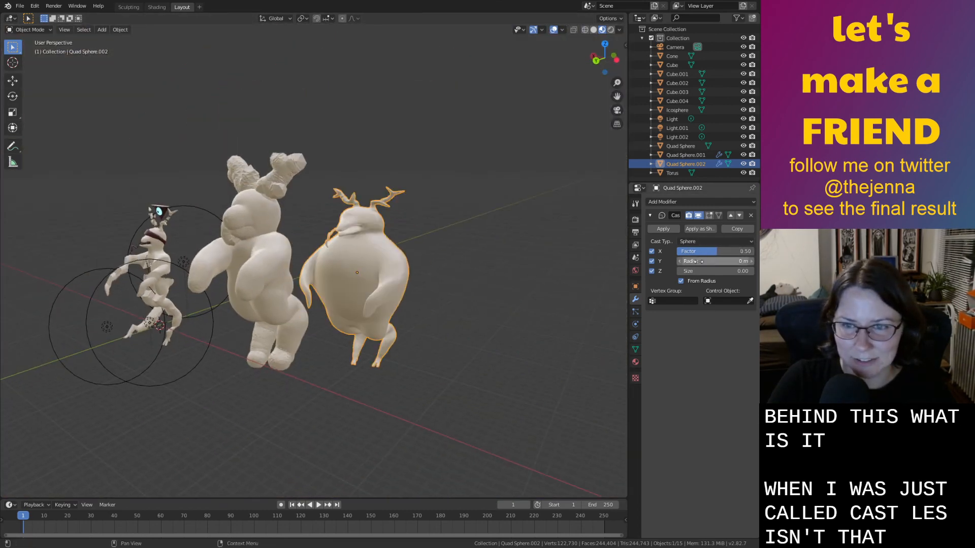
# Set the copy's Cast factor to 0.61 and its cast type to Cylinder.
pyautogui.moveTo(714, 252)
pyautogui.mouseDown()
pyautogui.moveTo(693, 251)
pyautogui.moveTo(727, 251)
pyautogui.moveTo(703, 251)
pyautogui.moveTo(725, 251)
pyautogui.moveTo(713, 261)
pyautogui.mouseUp()
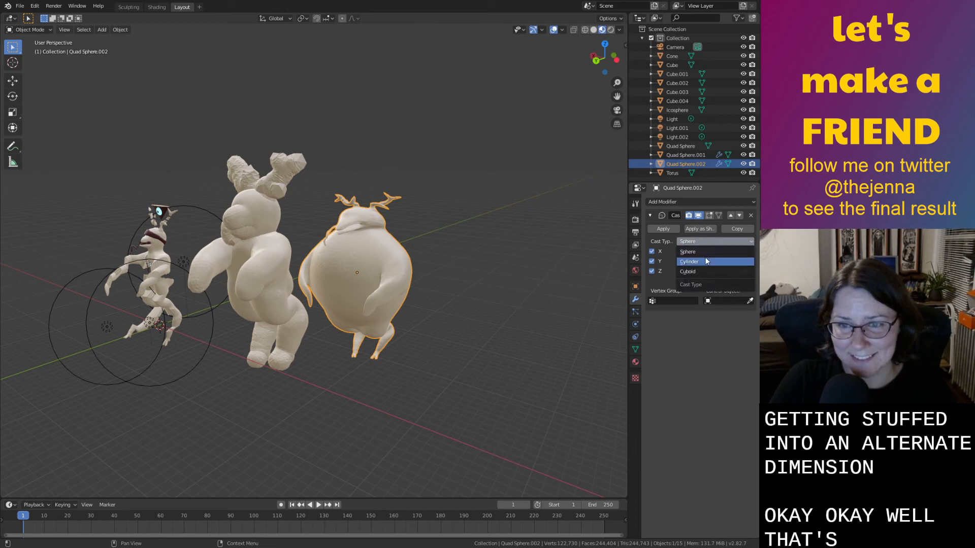
pyautogui.click(689, 261)
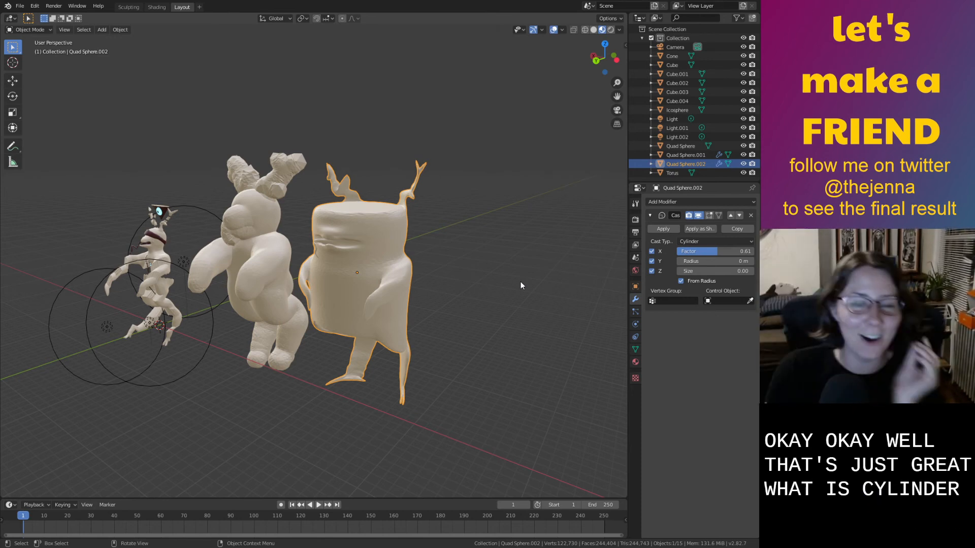
pyautogui.moveTo(520, 285); pyautogui.dragTo(512, 244, button='middle')
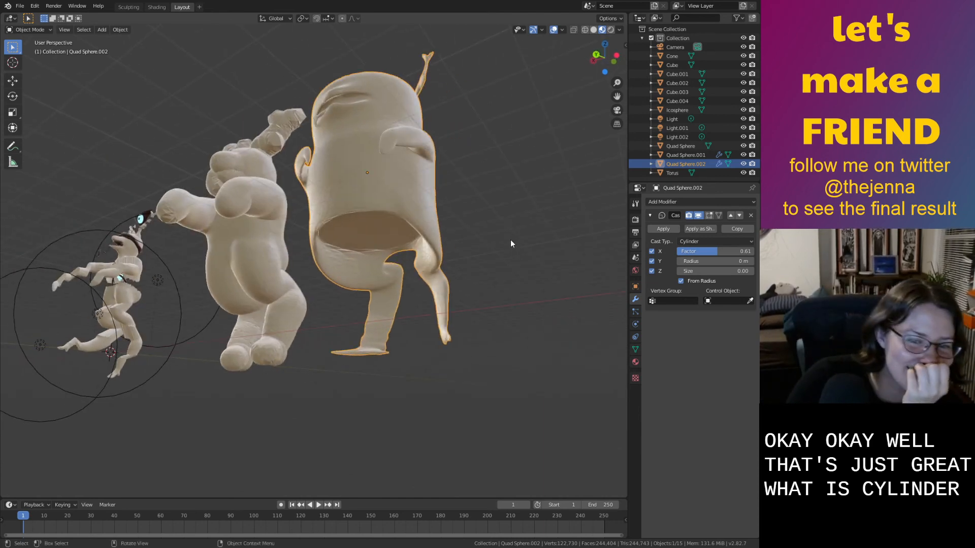
pyautogui.moveTo(508, 281); pyautogui.dragTo(523, 311, button='middle')
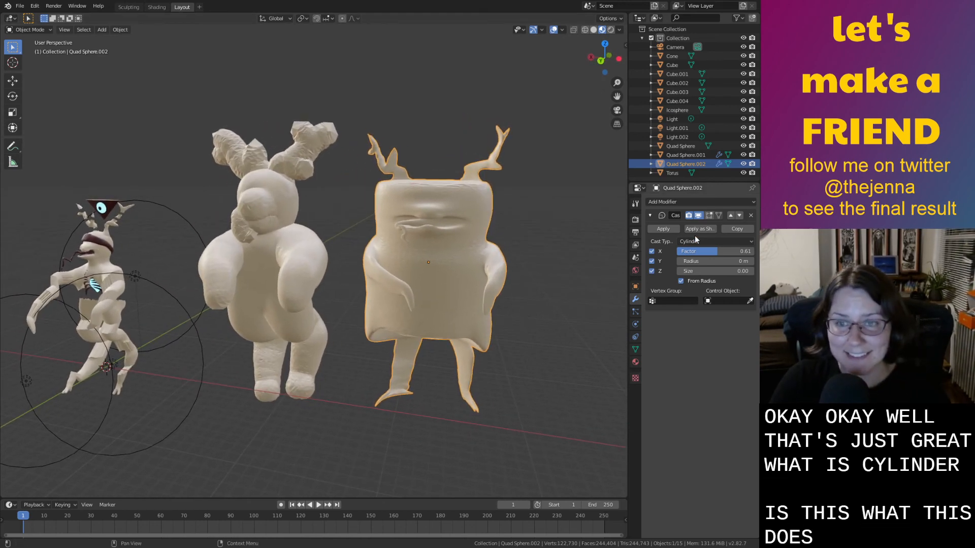
# Try the Cuboid cast type on the copied figure and switch back to Cylinder.
pyautogui.click(721, 242)
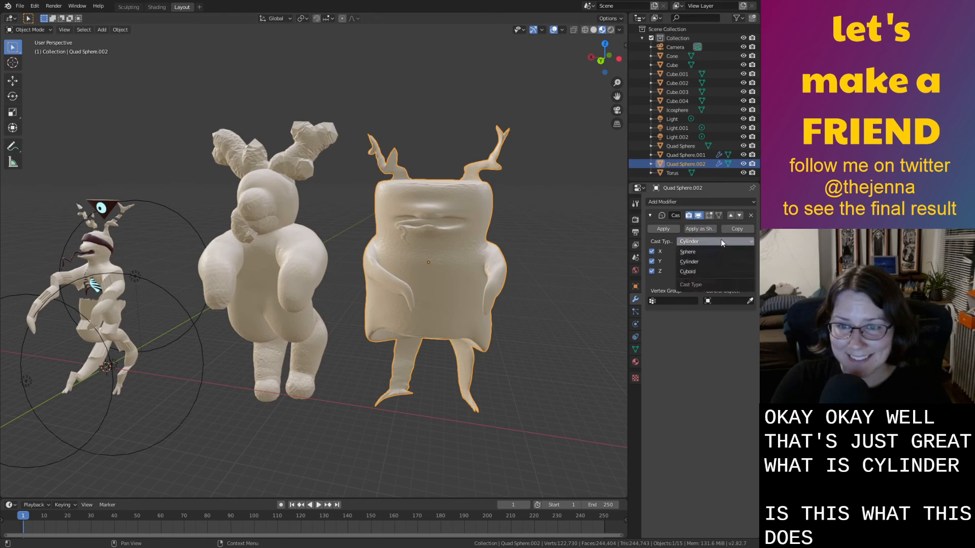
pyautogui.click(705, 271)
pyautogui.moveTo(601, 294); pyautogui.dragTo(529, 321, button='middle')
pyautogui.click(689, 262)
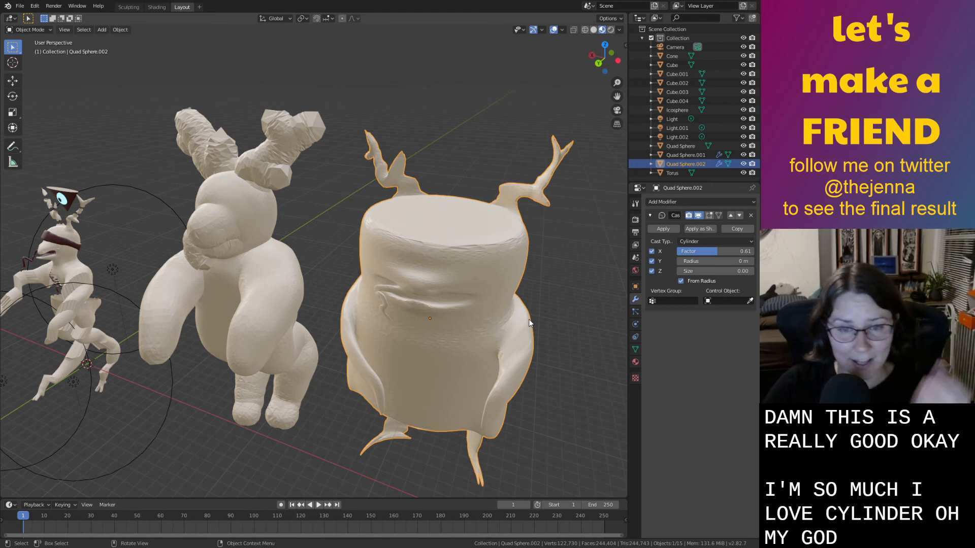
pyautogui.moveTo(529, 322); pyautogui.dragTo(525, 288, button='middle')
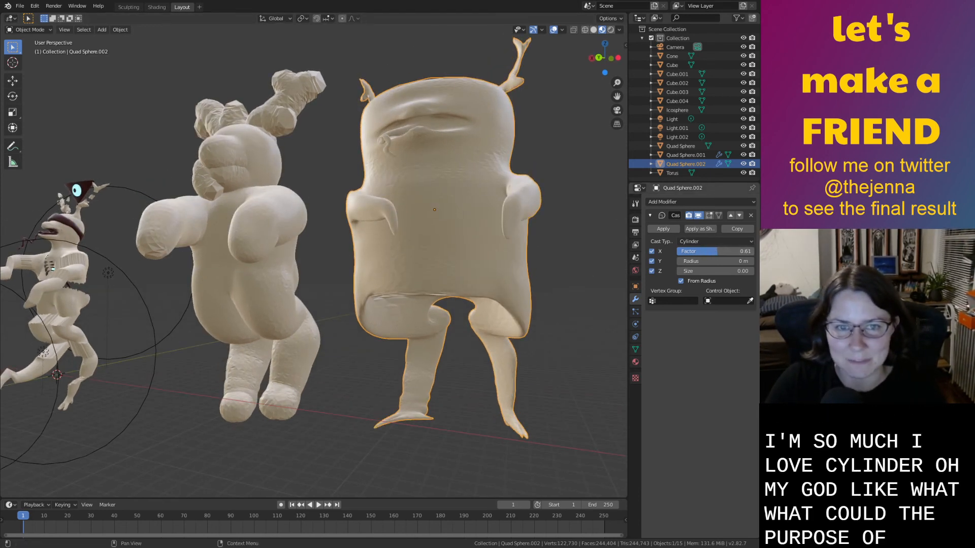
# Try Cast factors of -1.57, 2.91 and 1.07 on the cylindrical copy, inspecting its shape.
pyautogui.moveTo(713, 253); pyautogui.dragTo(691, 252)
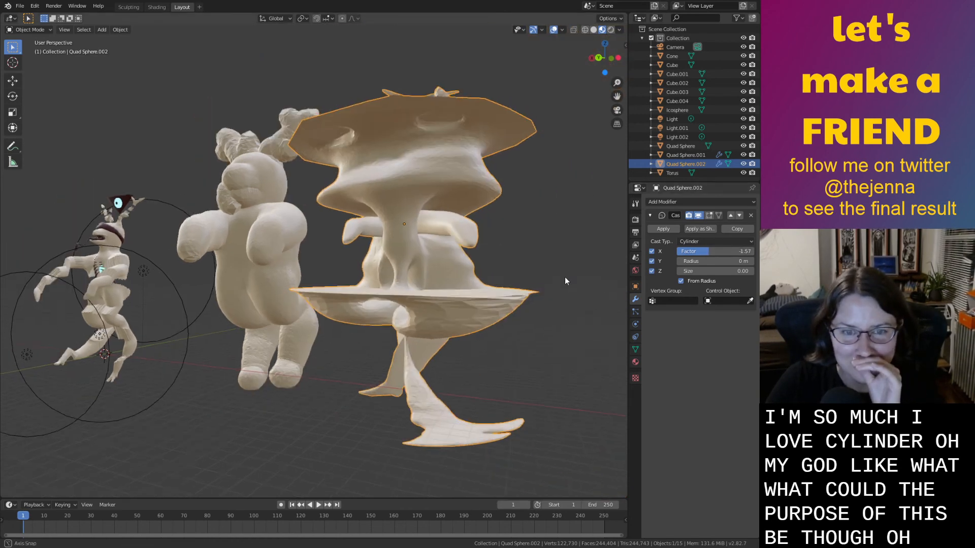
pyautogui.moveTo(564, 276); pyautogui.dragTo(584, 269, button='middle')
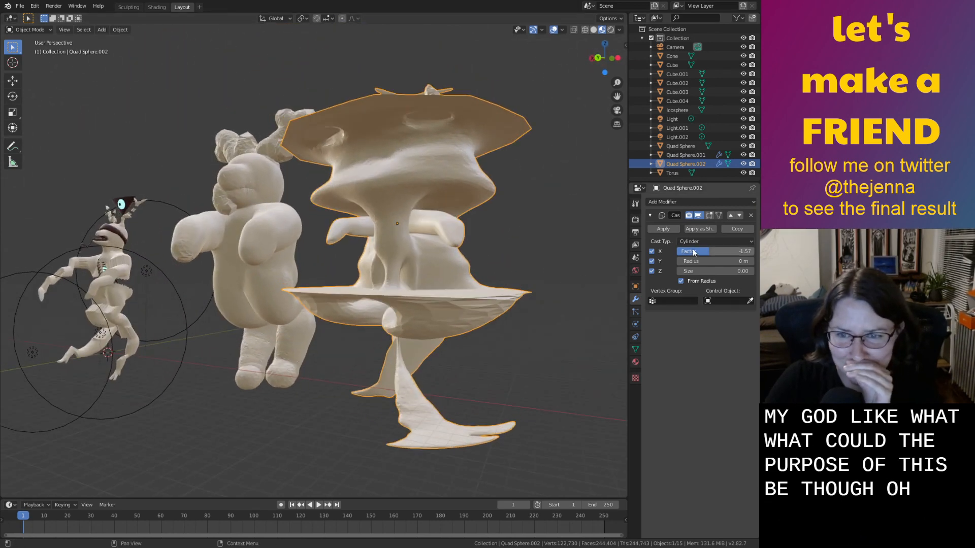
pyautogui.moveTo(716, 251)
pyautogui.mouseDown()
pyautogui.moveTo(678, 251)
pyautogui.moveTo(739, 252)
pyautogui.moveTo(727, 251)
pyautogui.mouseUp()
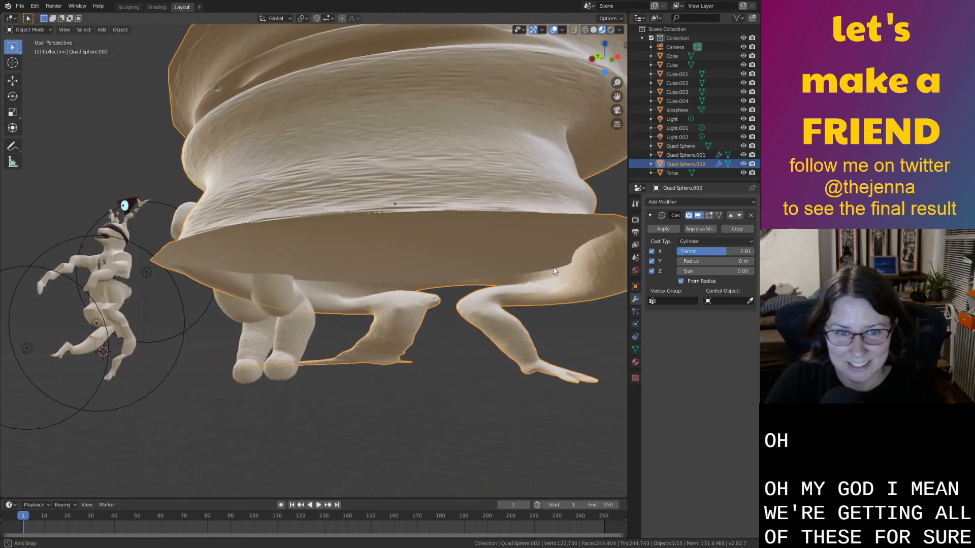
pyautogui.scroll(-4, 552, 266)
pyautogui.moveTo(552, 266); pyautogui.dragTo(562, 294, button='middle')
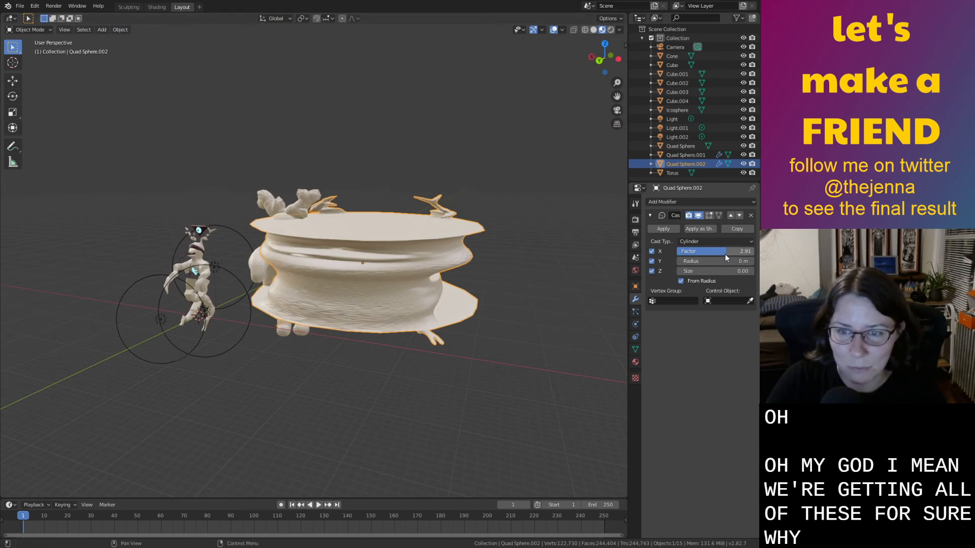
pyautogui.scroll(2, 619, 267)
pyautogui.moveTo(619, 267); pyautogui.dragTo(625, 257, button='middle')
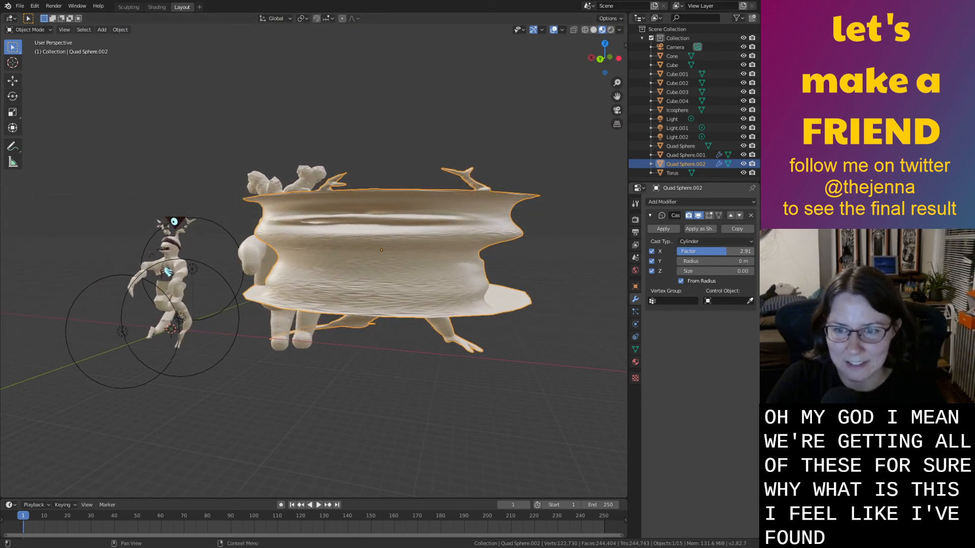
pyautogui.moveTo(721, 252); pyautogui.dragTo(694, 251)
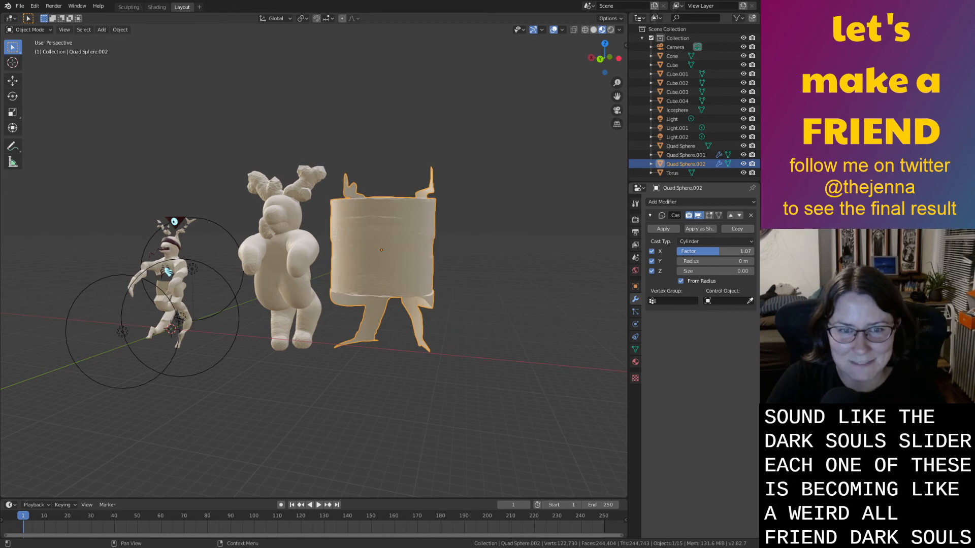
pyautogui.moveTo(569, 261)
pyautogui.mouseDown(button='middle')
pyautogui.moveTo(529, 267)
pyautogui.moveTo(559, 268)
pyautogui.mouseUp(button='middle')
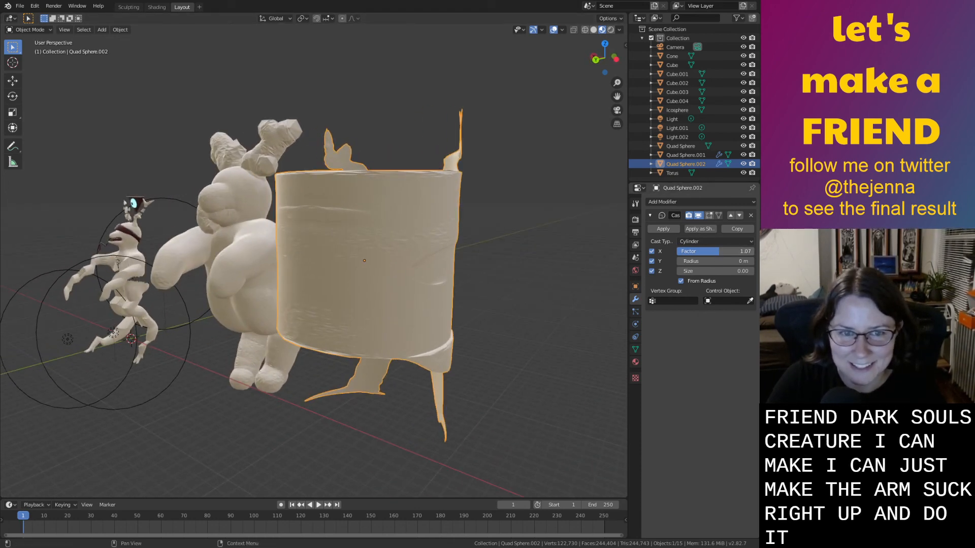
# Set the cylindrical copy's Cast factor to 0.73.
pyautogui.moveTo(718, 252)
pyautogui.mouseDown()
pyautogui.moveTo(690, 251)
pyautogui.moveTo(706, 251)
pyautogui.mouseUp()
pyautogui.moveTo(537, 272); pyautogui.dragTo(575, 273, button='middle')
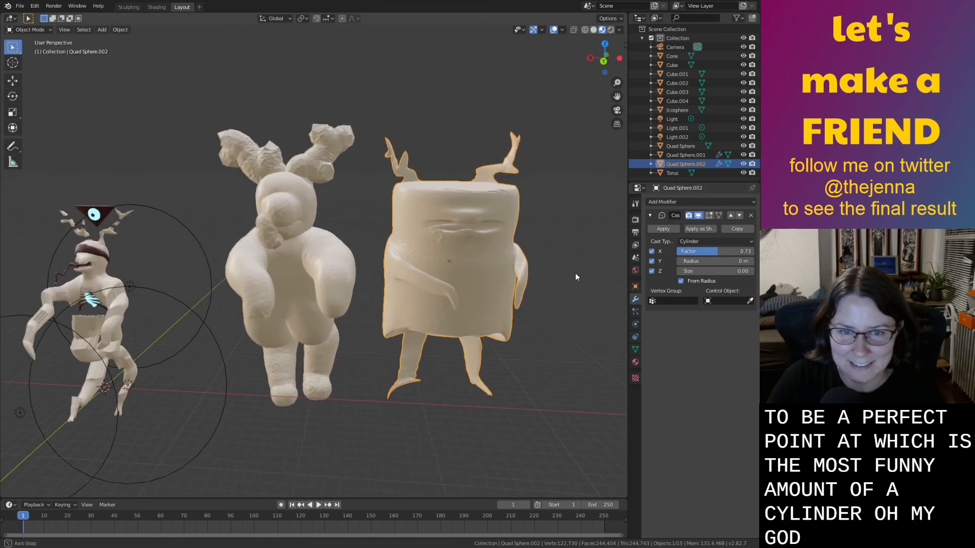
pyautogui.scroll(4, 576, 282)
pyautogui.moveTo(489, 305); pyautogui.dragTo(559, 285, button='middle')
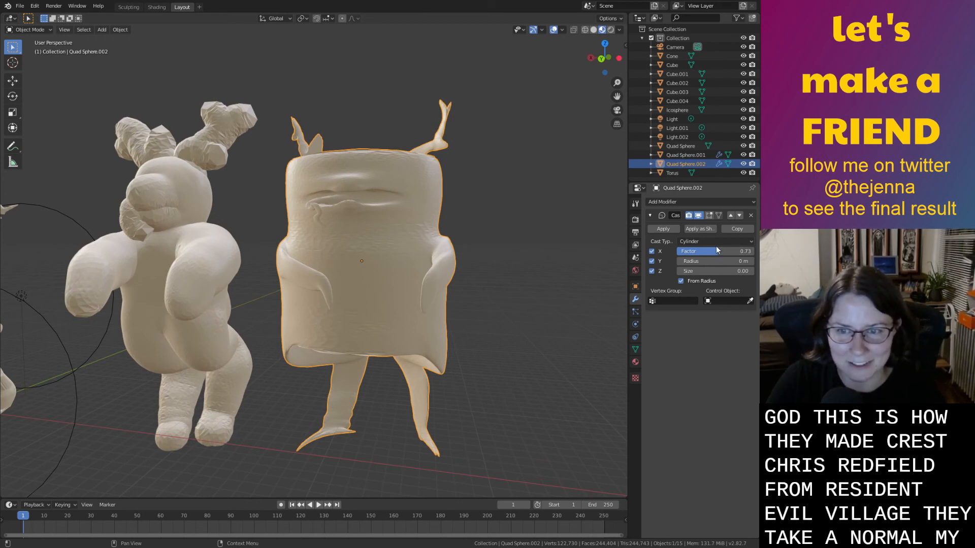
pyautogui.moveTo(715, 251)
pyautogui.mouseDown()
pyautogui.moveTo(812, 252)
pyautogui.moveTo(704, 251)
pyautogui.mouseUp()
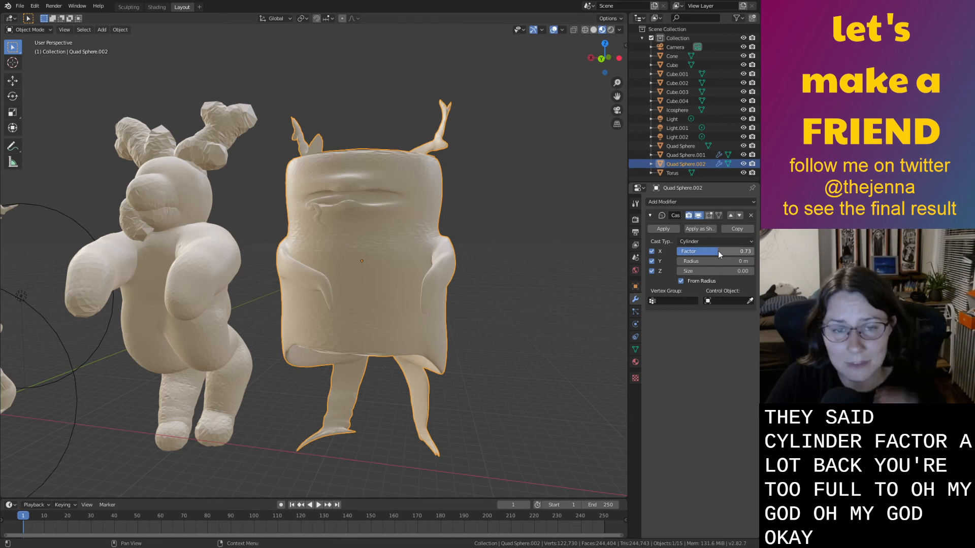
# Try a Cast factor of 0.61 on the cylindrical copy, then return to 0.73 to compare the shapes.
pyautogui.moveTo(560, 280); pyautogui.dragTo(564, 300, button='middle')
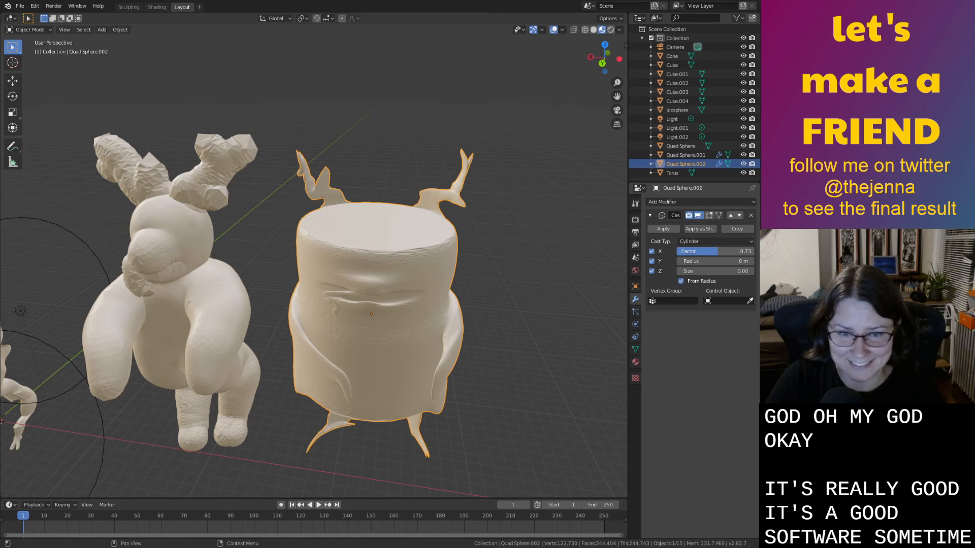
pyautogui.moveTo(704, 251); pyautogui.dragTo(703, 252)
pyautogui.moveTo(523, 308)
pyautogui.mouseDown(button='middle')
pyautogui.moveTo(502, 294)
pyautogui.moveTo(490, 261)
pyautogui.moveTo(496, 218)
pyautogui.moveTo(541, 267)
pyautogui.moveTo(544, 283)
pyautogui.moveTo(521, 309)
pyautogui.mouseUp(button='middle')
pyautogui.scroll(2, 541, 289)
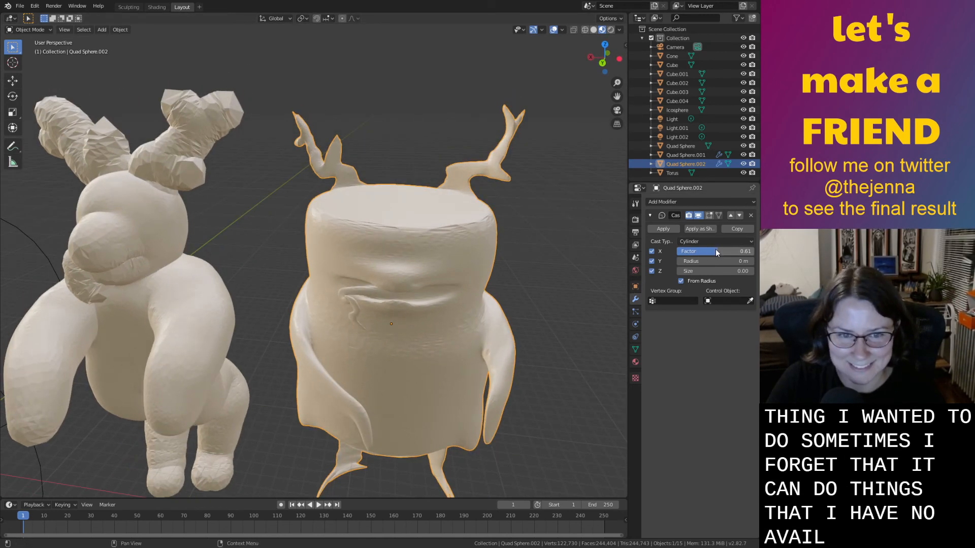
pyautogui.moveTo(555, 264); pyautogui.dragTo(596, 254, button='middle')
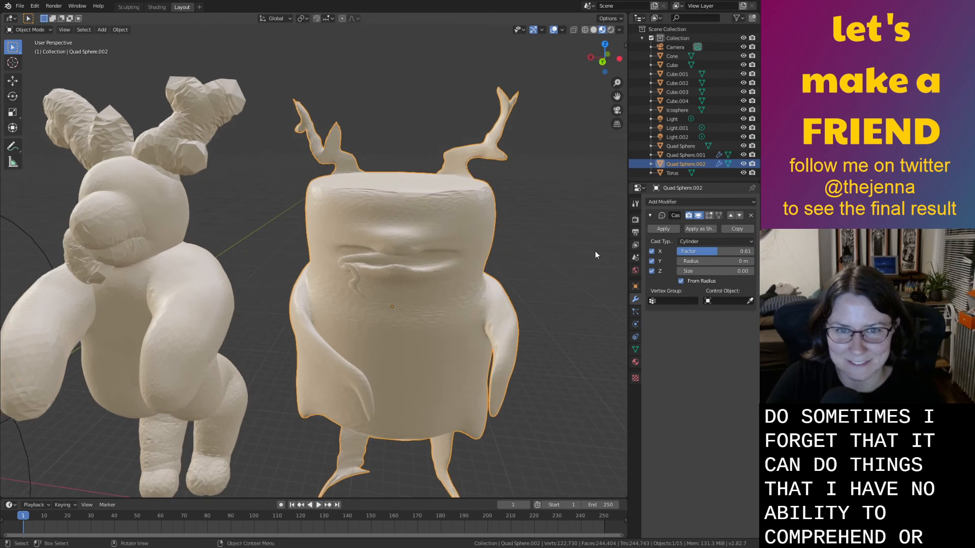
pyautogui.moveTo(716, 252); pyautogui.dragTo(742, 251)
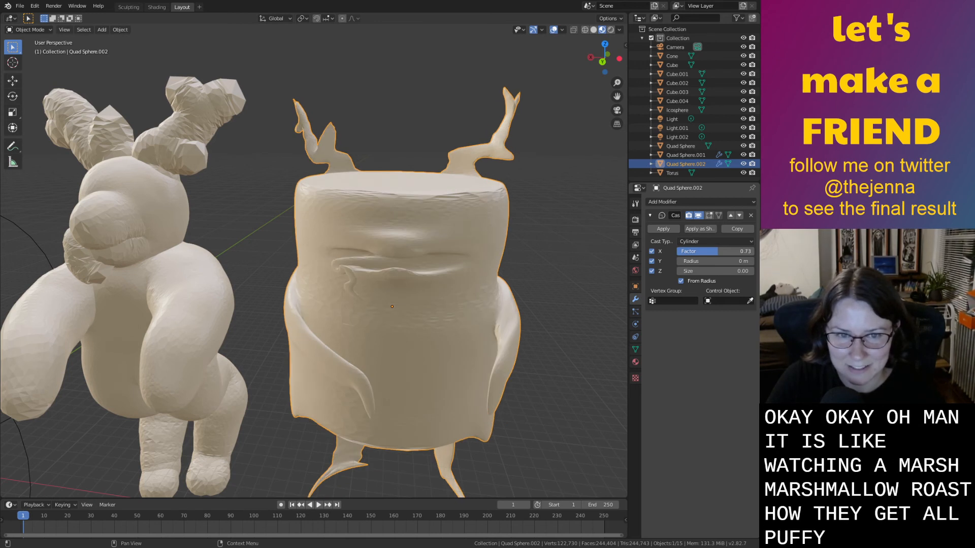
pyautogui.moveTo(585, 286); pyautogui.dragTo(583, 285, button='middle')
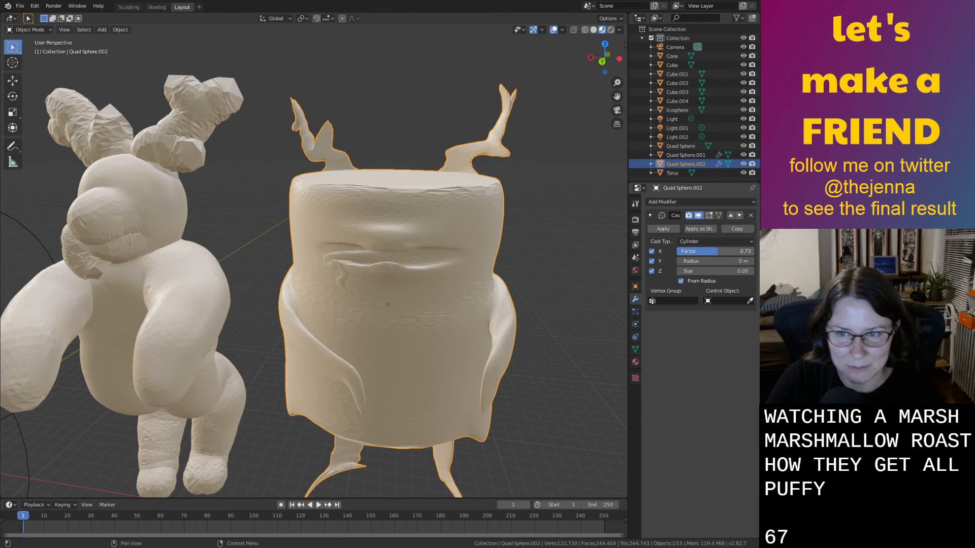
# Enter an exact Cast factor of 0.73 for the cylindrical copy.
pyautogui.moveTo(731, 251); pyautogui.dragTo(726, 252)
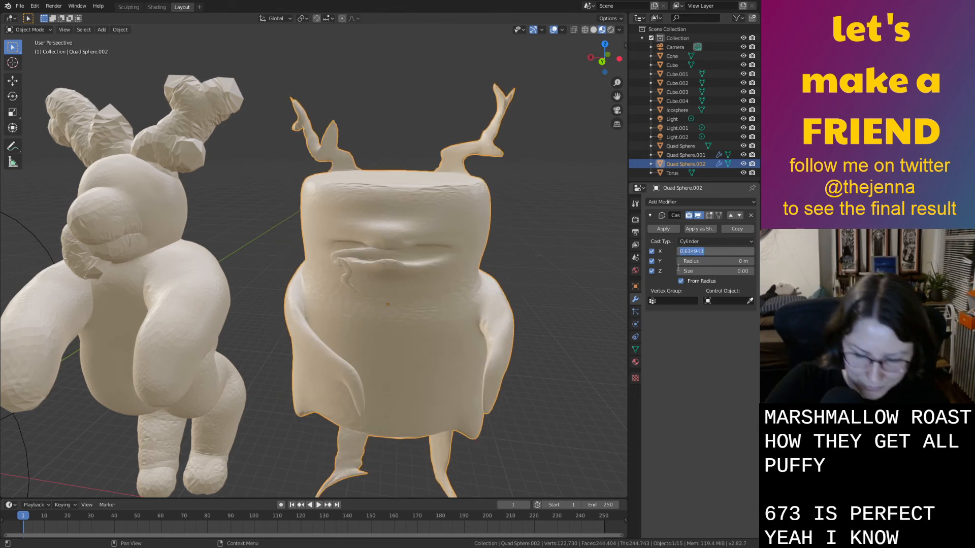
pyautogui.write('.73')
pyautogui.press('Return')
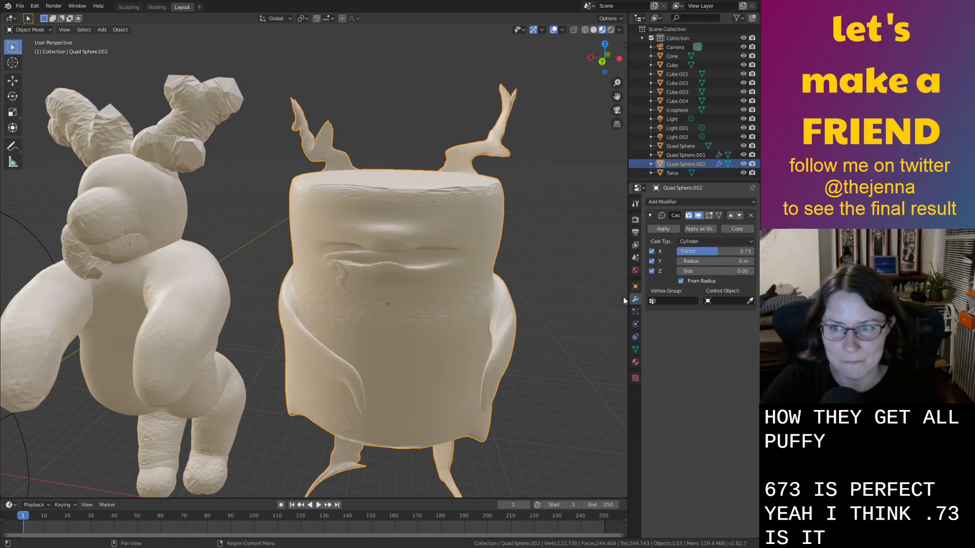
# Duplicate the cylindrical figure and place the copy beside it along the X axis, at the end of the row.
pyautogui.press('KP_Decimal')
pyautogui.scroll(-4, 422, 298)
pyautogui.hotkey('shift', 's')
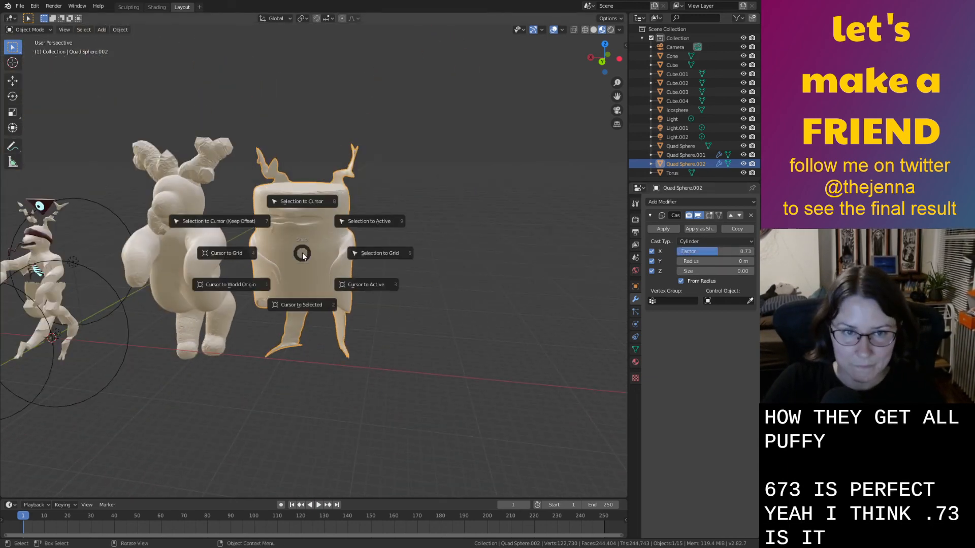
pyautogui.press('Escape')
pyautogui.hotkey('shift', 'd')
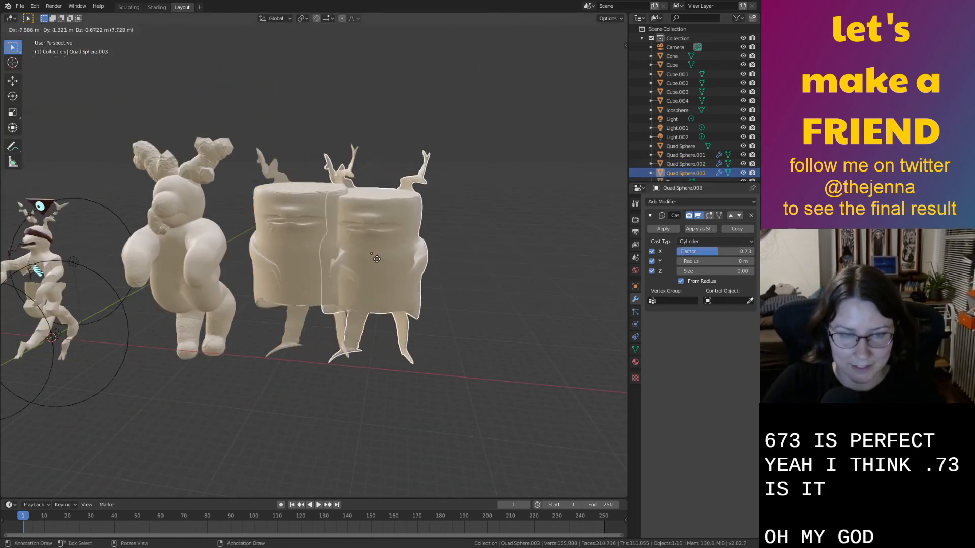
pyautogui.press('y')
pyautogui.click(477, 304)
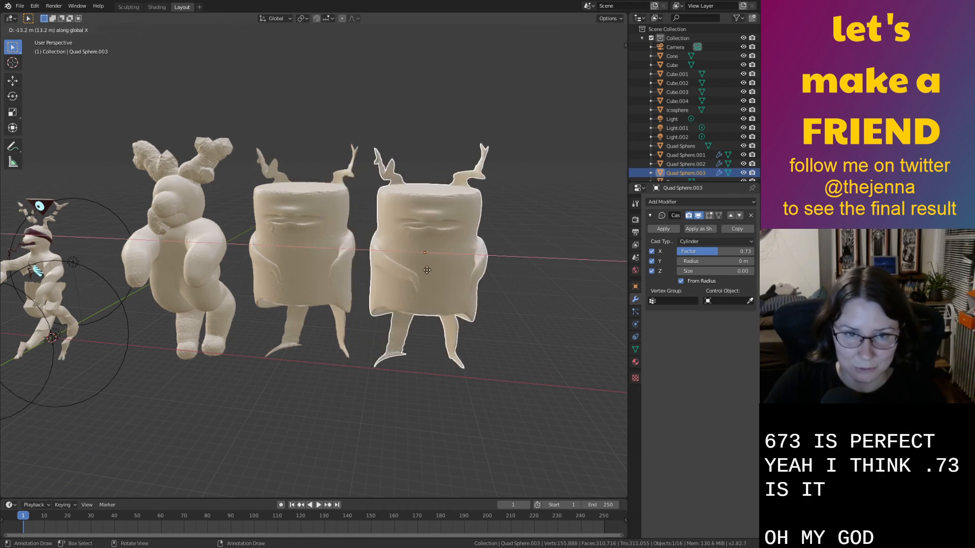
# Change the new copy's cast type to Sphere and inspect its rounded shape.
pyautogui.click(705, 243)
pyautogui.click(698, 250)
pyautogui.scroll(3, 568, 270)
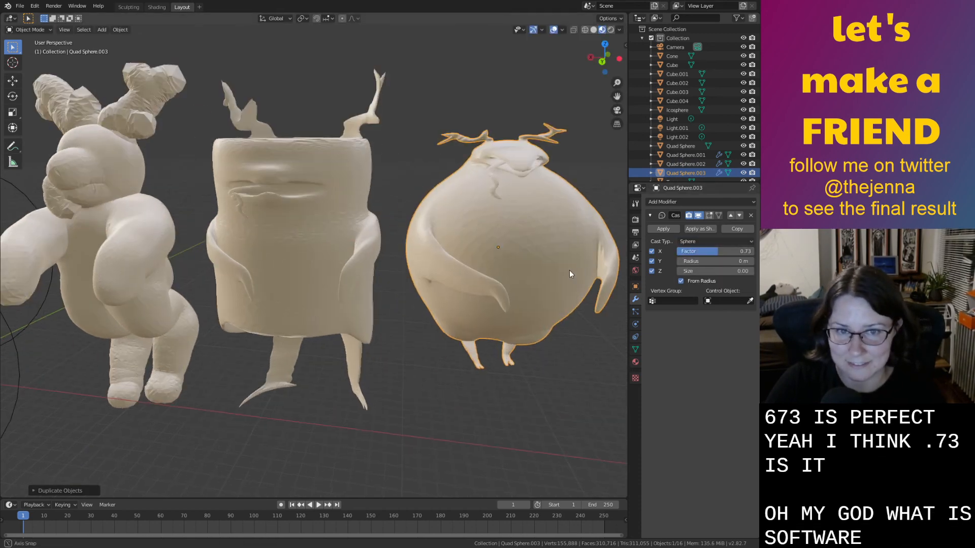
pyautogui.moveTo(569, 270); pyautogui.dragTo(478, 277, button='middle')
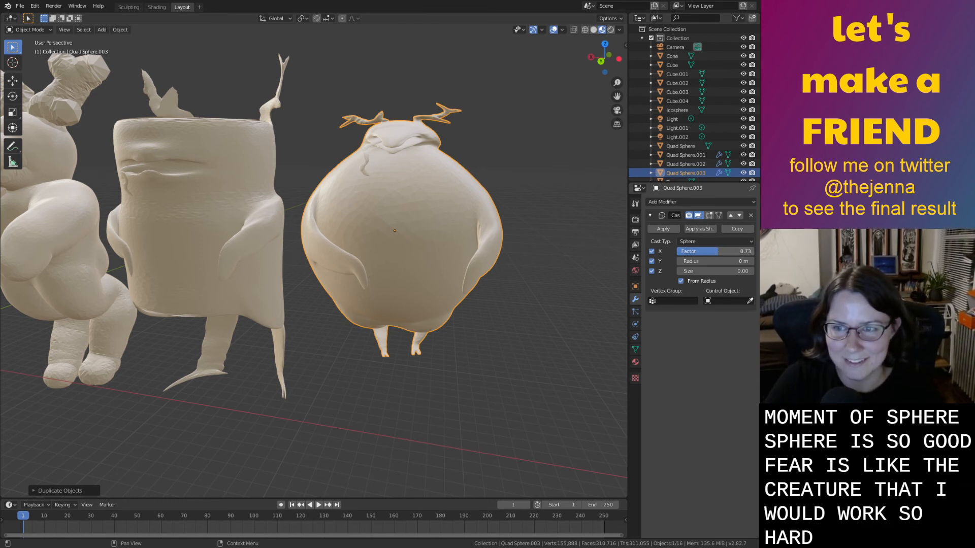
# Try a Cast factor of 1.76 on the spherical copy with the X, Y and Z axes toggled individually, then re-enable all three.
pyautogui.moveTo(717, 251)
pyautogui.mouseDown()
pyautogui.moveTo(726, 251)
pyautogui.moveTo(707, 254)
pyautogui.moveTo(736, 251)
pyautogui.moveTo(707, 251)
pyautogui.moveTo(722, 251)
pyautogui.mouseUp()
pyautogui.click(652, 252)
pyautogui.click(652, 261)
pyautogui.click(652, 271)
pyautogui.click(651, 251)
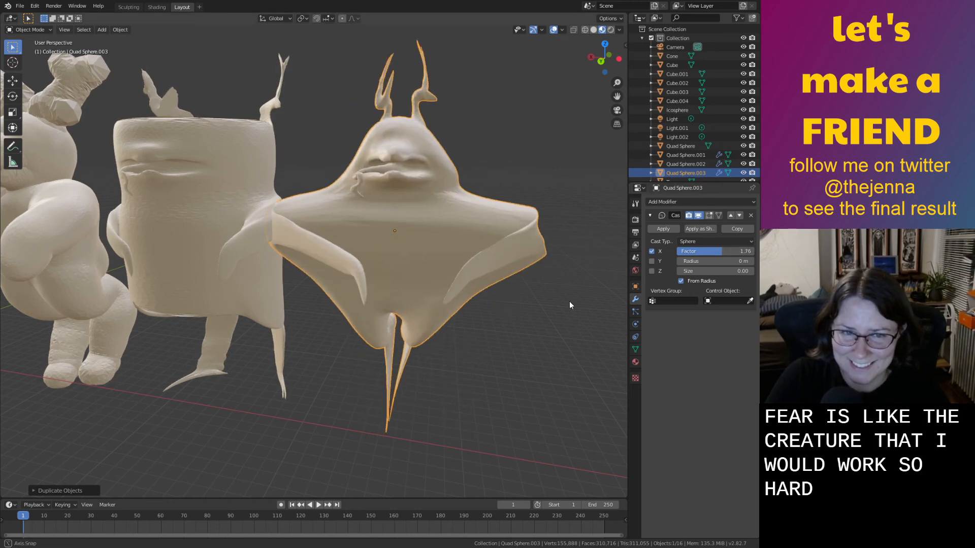
pyautogui.moveTo(570, 305); pyautogui.dragTo(609, 279, button='middle')
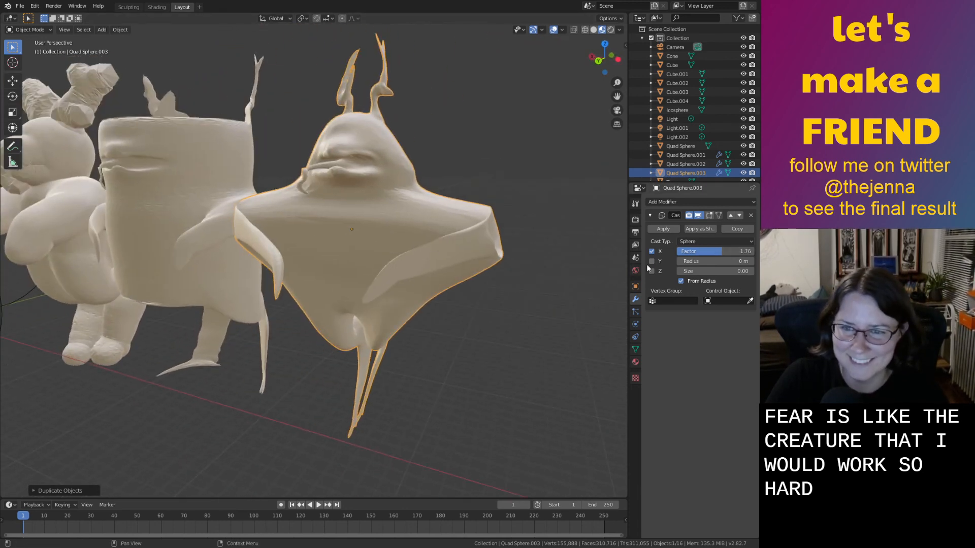
pyautogui.click(651, 260)
pyautogui.click(652, 270)
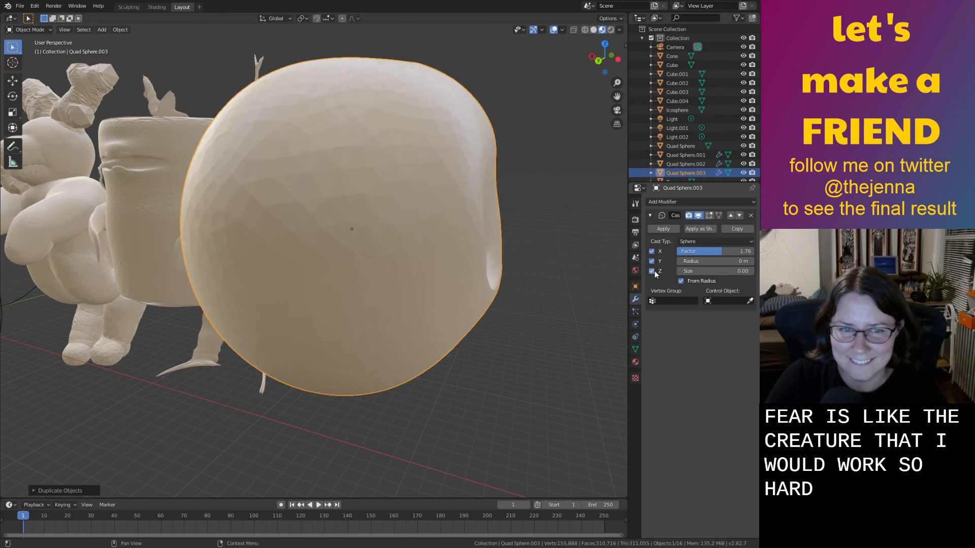
# Set the spherical copy's Cast factor to 0.50 and check the figure from several angles.
pyautogui.moveTo(721, 251); pyautogui.dragTo(710, 251)
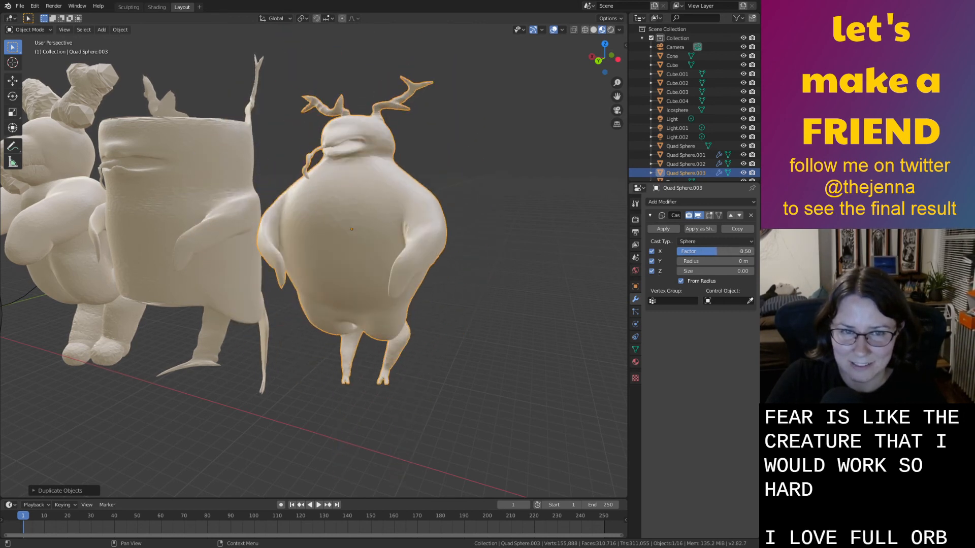
pyautogui.moveTo(513, 284); pyautogui.dragTo(573, 287, button='middle')
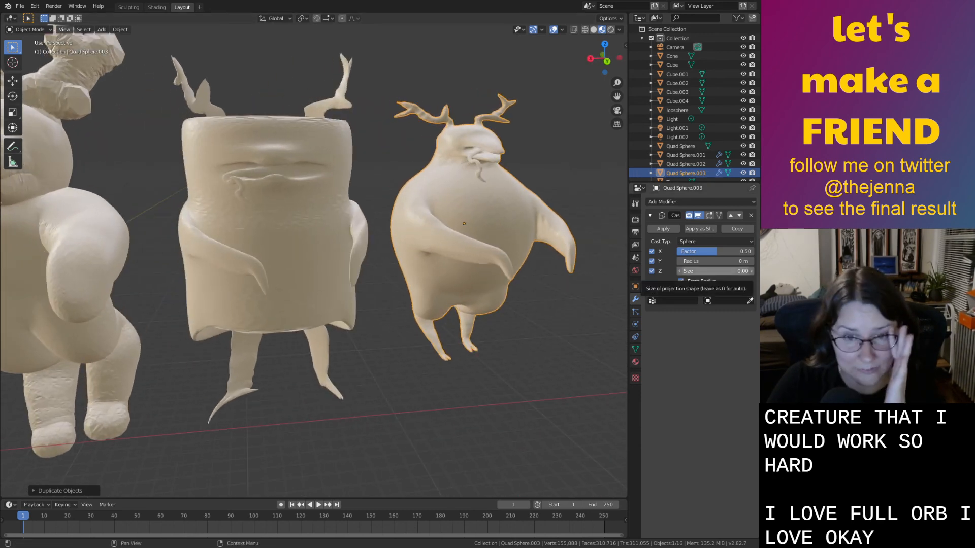
pyautogui.moveTo(573, 288); pyautogui.dragTo(569, 309, button='middle')
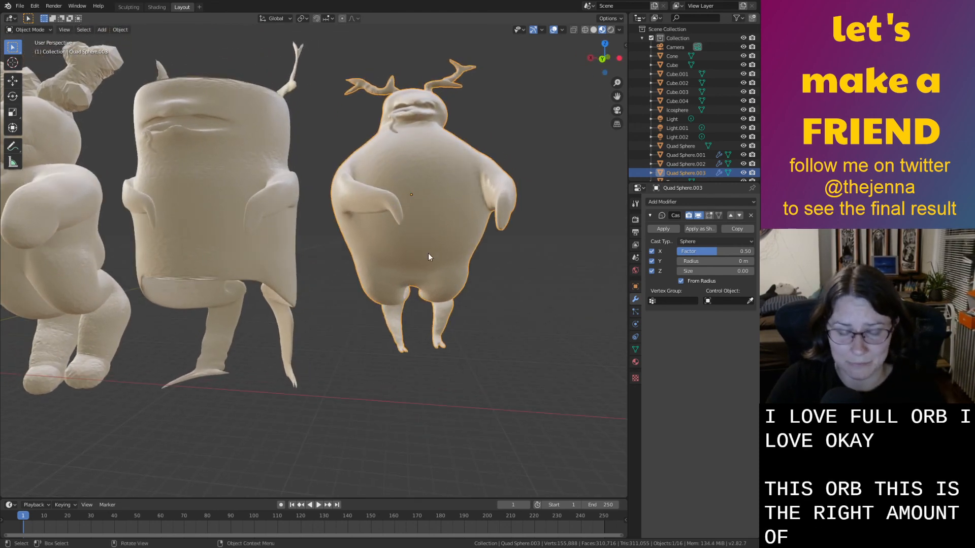
# Lower the spherical copy along Z so its feet line up with the other figures.
pyautogui.press('g')
pyautogui.press('z')
pyautogui.click(434, 279)
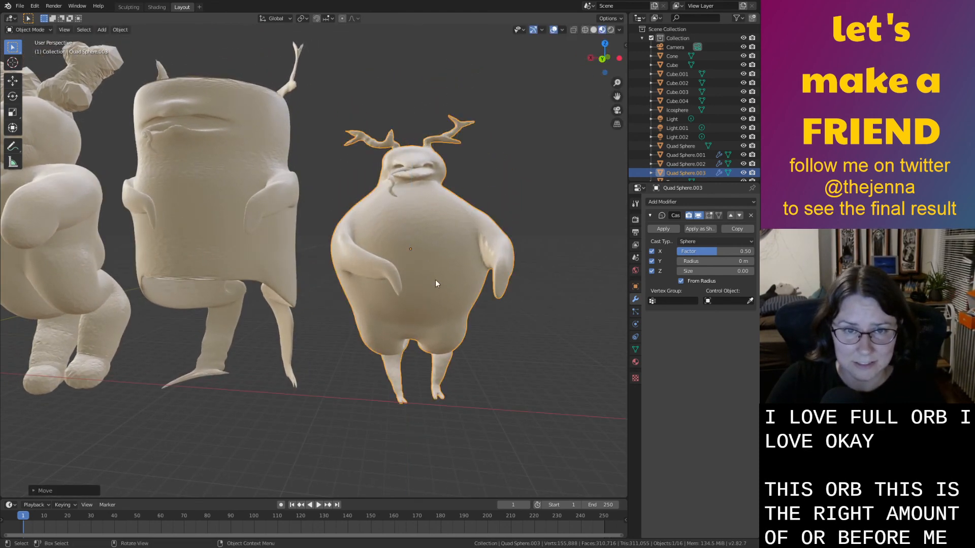
# Add a Cast modifier to the body of the lit monster with the glowing ribs.
pyautogui.moveTo(434, 279); pyautogui.dragTo(458, 330, button='middle')
pyautogui.scroll(5, 458, 329)
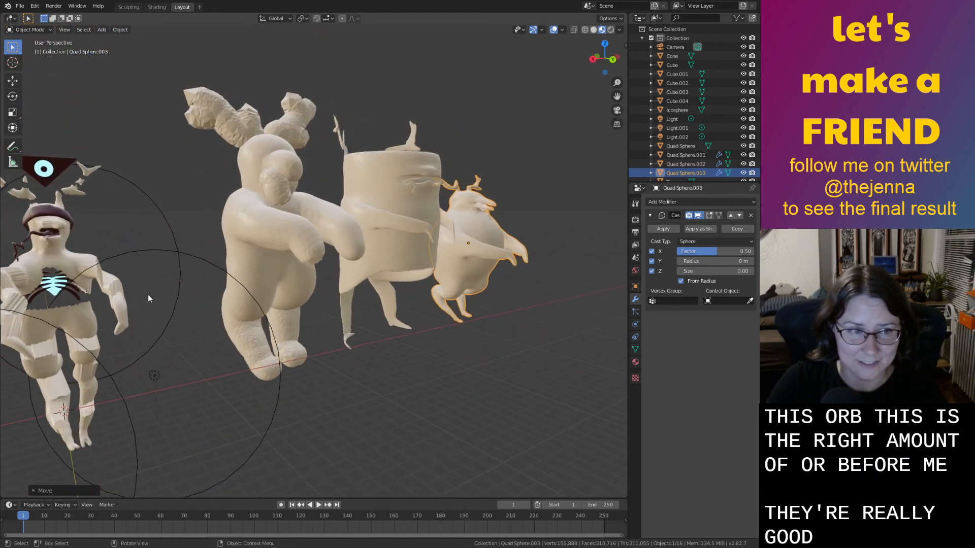
pyautogui.click(78, 264)
pyautogui.moveTo(77, 264); pyautogui.dragTo(215, 265, button='middle')
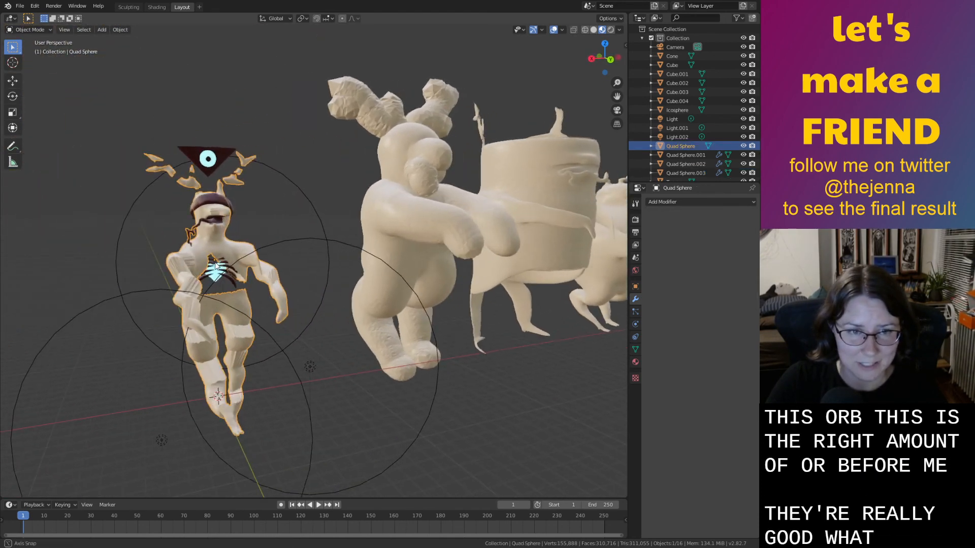
pyautogui.click(702, 203)
pyautogui.click(661, 233)
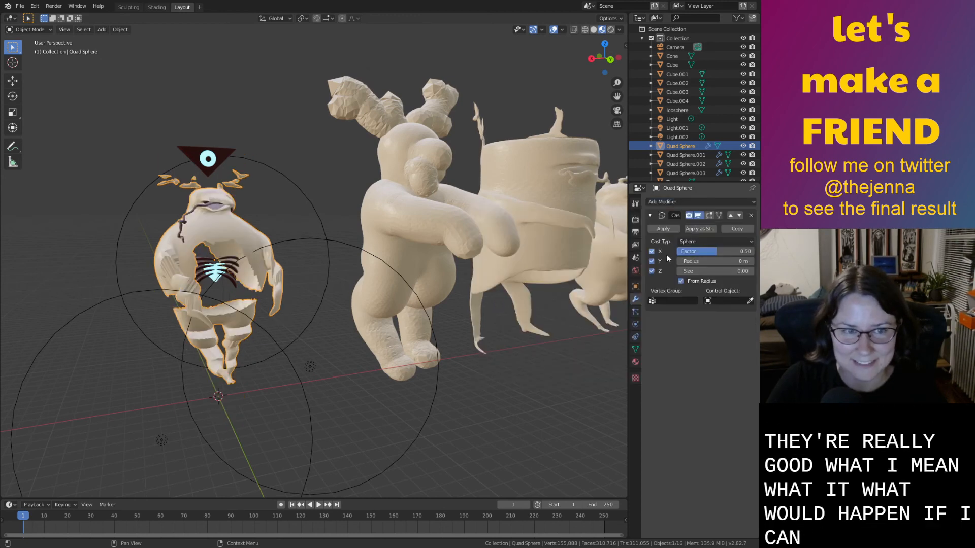
pyautogui.scroll(3, 332, 300)
pyautogui.moveTo(331, 300); pyautogui.dragTo(397, 279, button='middle')
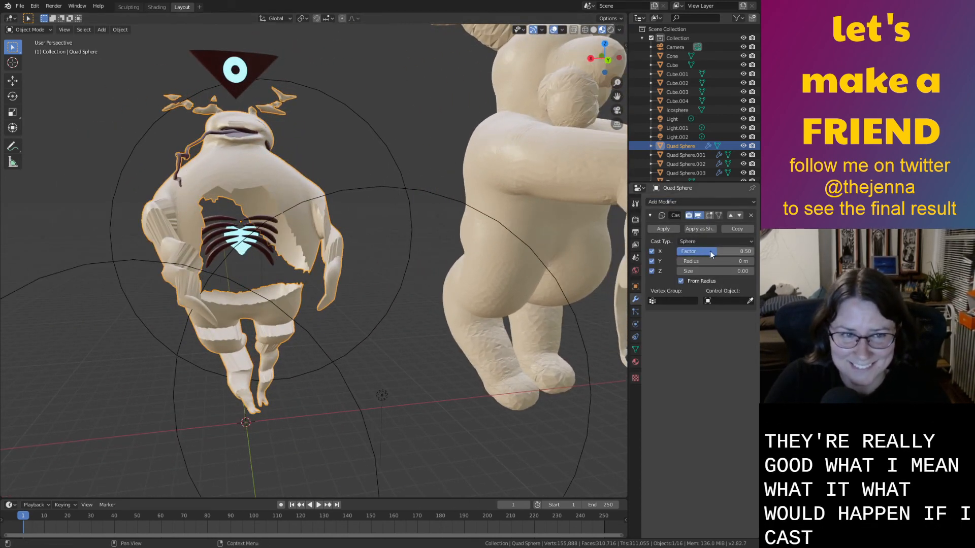
# Try negative Cast factors of -0.53 and -0.65 on the monster's body and inspect the stretched figure.
pyautogui.moveTo(720, 251); pyautogui.dragTo(681, 252)
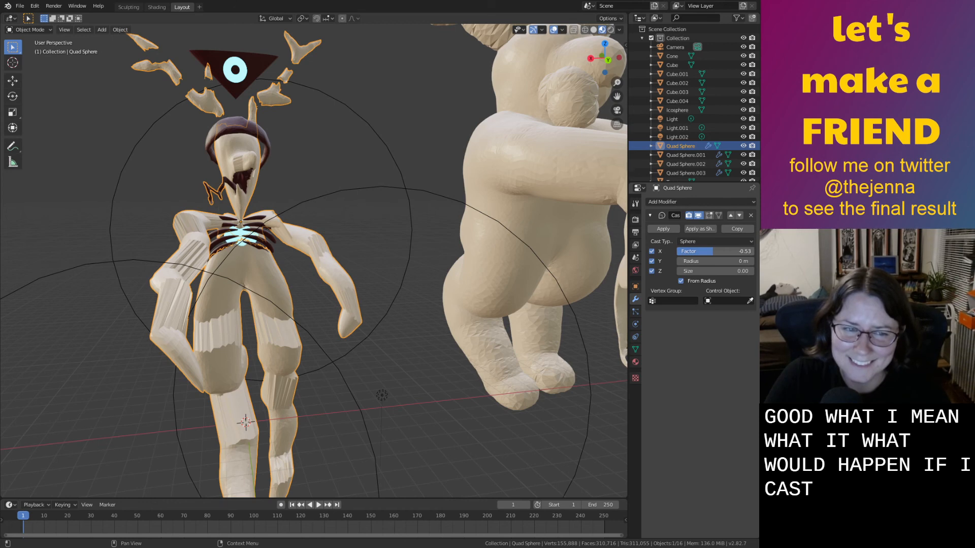
pyautogui.moveTo(681, 251)
pyautogui.mouseDown()
pyautogui.moveTo(661, 251)
pyautogui.moveTo(679, 251)
pyautogui.mouseUp()
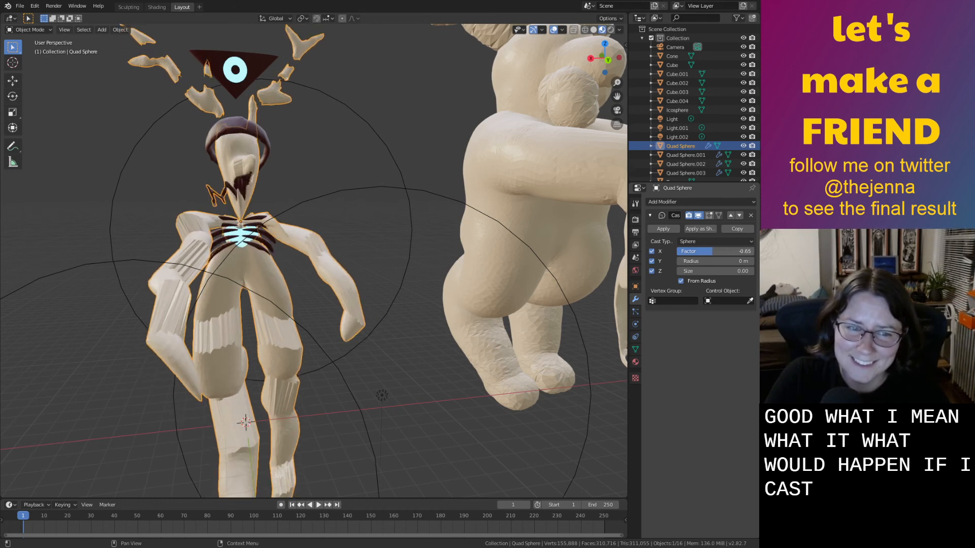
pyautogui.scroll(-3, 351, 292)
pyautogui.moveTo(351, 292)
pyautogui.mouseDown(button='middle')
pyautogui.moveTo(320, 294)
pyautogui.moveTo(351, 294)
pyautogui.mouseUp(button='middle')
pyautogui.scroll(6, 345, 289)
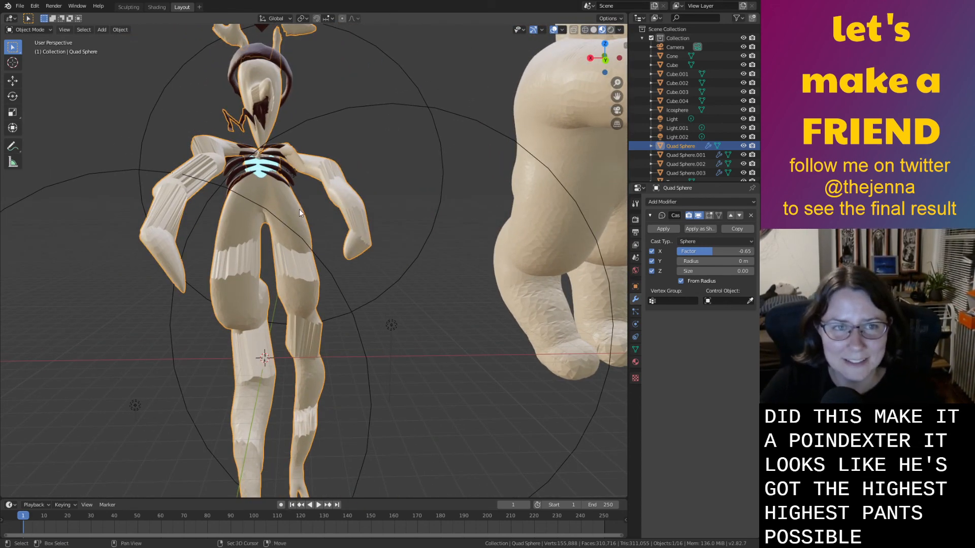
pyautogui.scroll(-5, 300, 209)
pyautogui.moveTo(305, 214); pyautogui.dragTo(335, 182, button='middle')
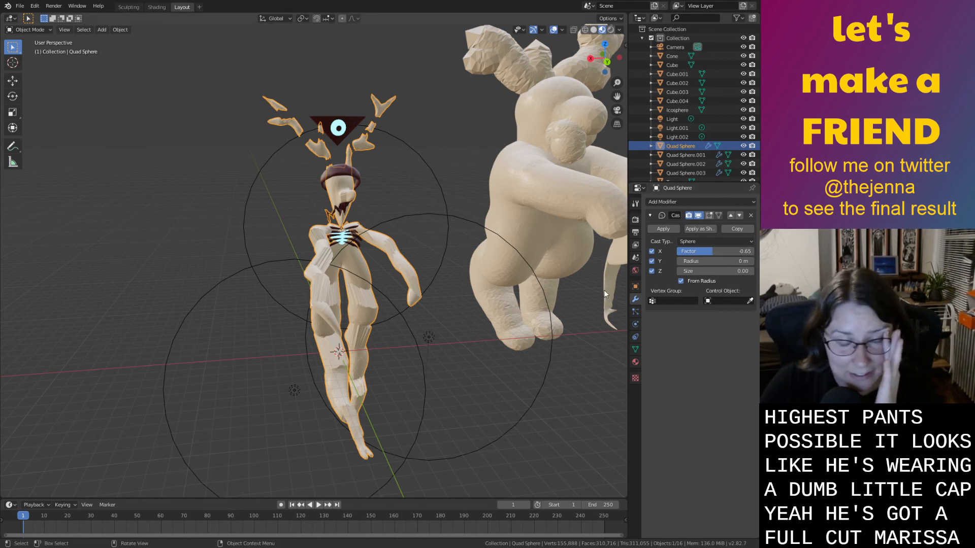
pyautogui.moveTo(569, 296); pyautogui.dragTo(536, 292, button='middle')
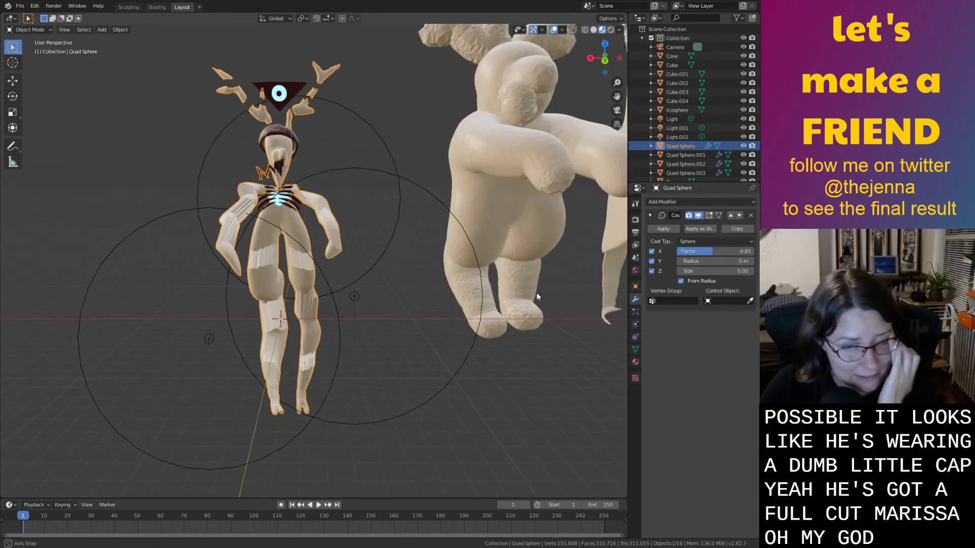
# Change the monster body's cast type to Cylinder and set its factor to 0.96 after trying 1.07.
pyautogui.moveTo(711, 251); pyautogui.dragTo(715, 251)
pyautogui.click(709, 261)
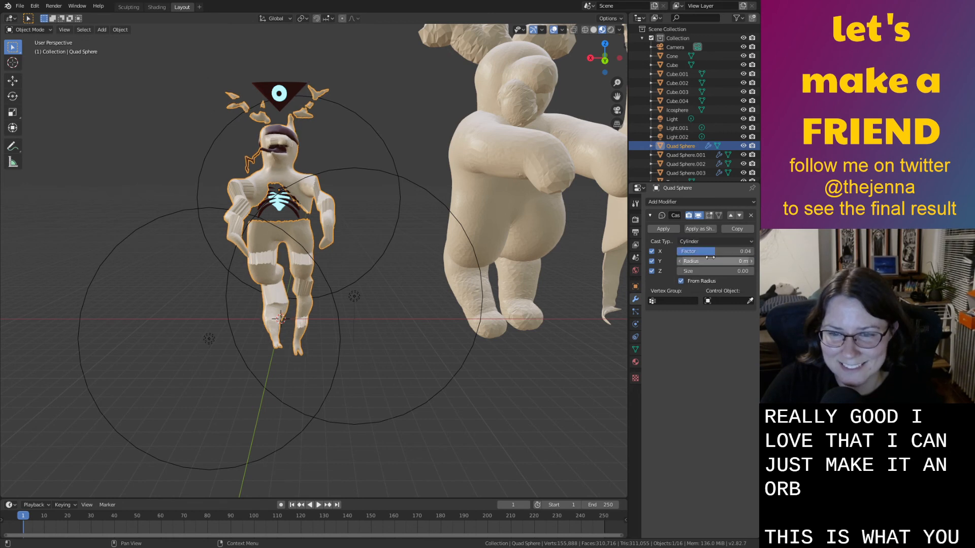
pyautogui.moveTo(715, 251); pyautogui.dragTo(719, 252)
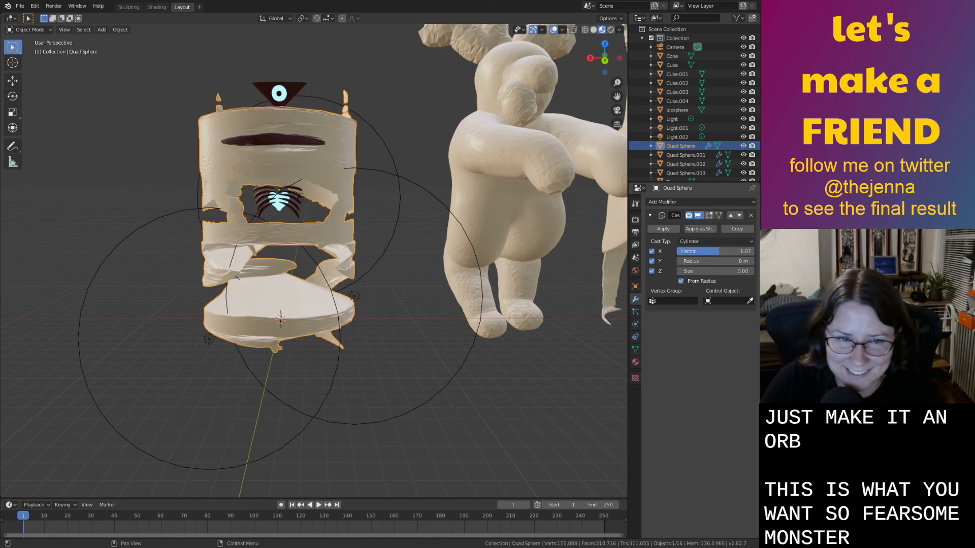
pyautogui.moveTo(522, 243)
pyautogui.mouseDown(button='middle')
pyautogui.moveTo(536, 259)
pyautogui.moveTo(524, 239)
pyautogui.moveTo(535, 254)
pyautogui.moveTo(516, 291)
pyautogui.moveTo(501, 265)
pyautogui.moveTo(503, 276)
pyautogui.moveTo(518, 244)
pyautogui.mouseUp(button='middle')
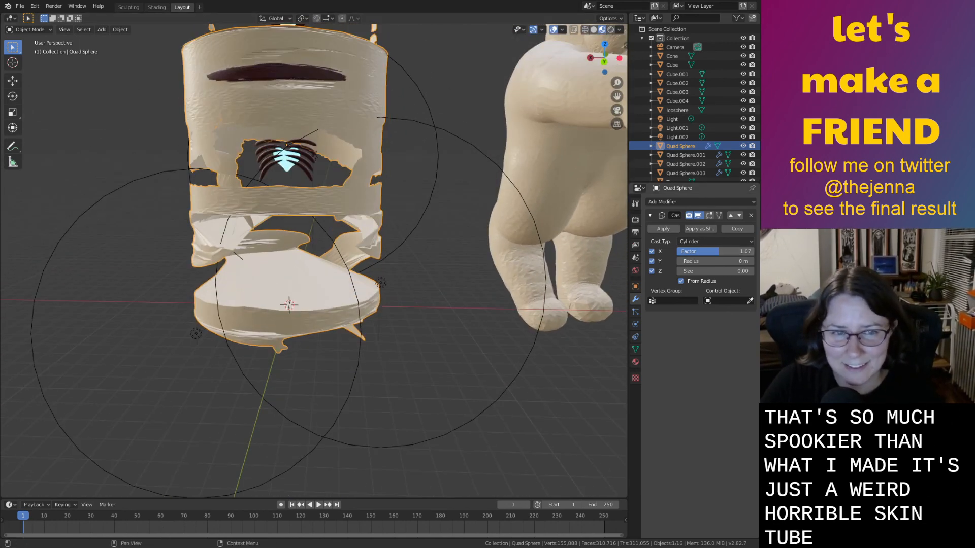
pyautogui.moveTo(721, 251)
pyautogui.mouseDown()
pyautogui.moveTo(690, 251)
pyautogui.moveTo(721, 251)
pyautogui.mouseUp()
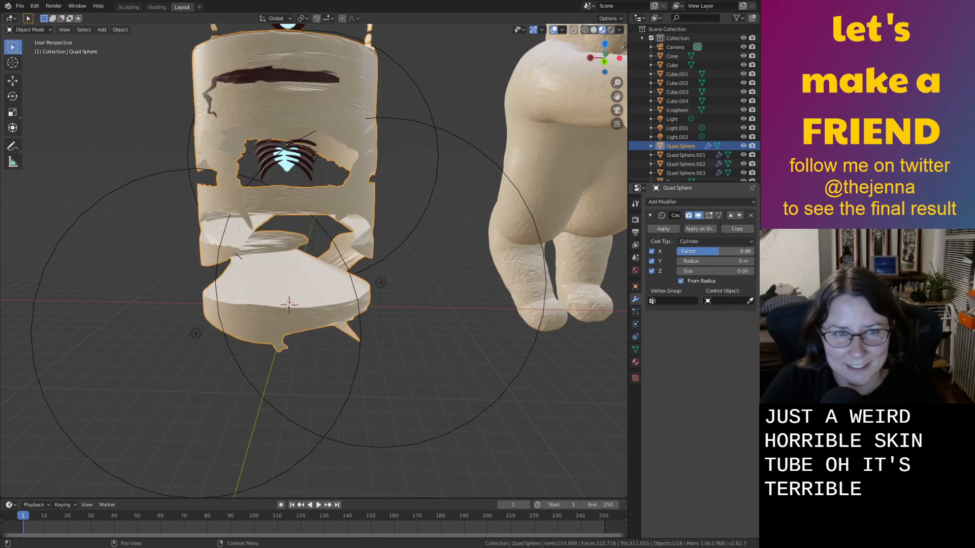
# Select the cylindrical monster's body together with all its ribs and the glowing heart piece.
pyautogui.moveTo(485, 261)
pyautogui.mouseDown(button='middle')
pyautogui.moveTo(497, 270)
pyautogui.moveTo(489, 267)
pyautogui.mouseUp(button='middle')
pyautogui.scroll(-3, 497, 272)
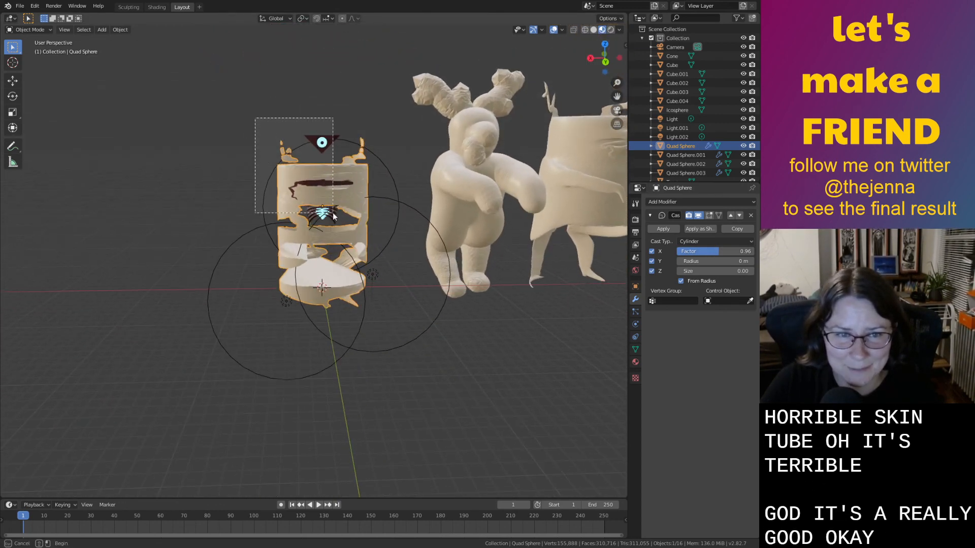
pyautogui.moveTo(333, 212); pyautogui.dragTo(377, 278)
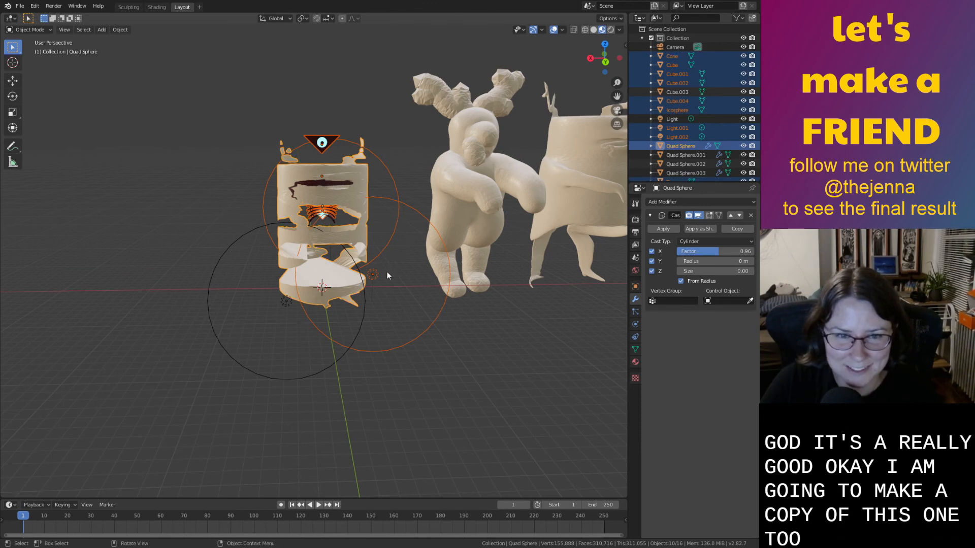
pyautogui.click(387, 275)
pyautogui.keyDown('shift'); pyautogui.click(321, 214); pyautogui.keyUp('shift')
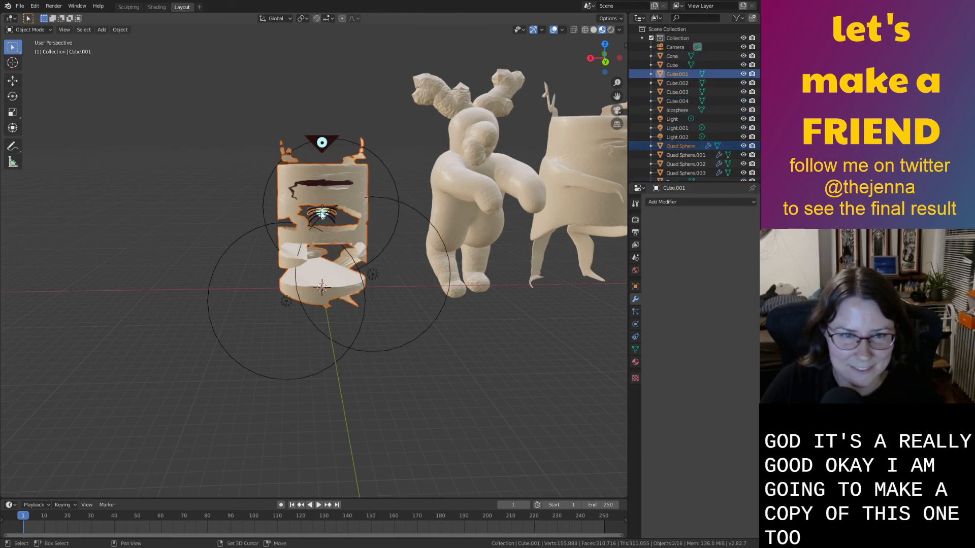
pyautogui.scroll(6, 329, 218)
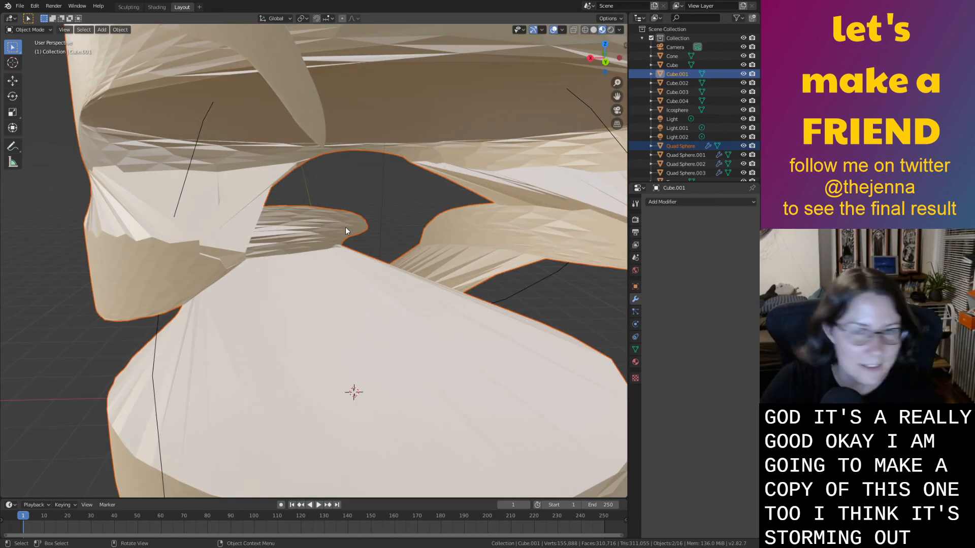
pyautogui.scroll(-2, 347, 231)
pyautogui.keyDown('shift'); pyautogui.click(311, 121); pyautogui.keyUp('shift')
pyautogui.keyDown('shift'); pyautogui.click(308, 113); pyautogui.keyUp('shift')
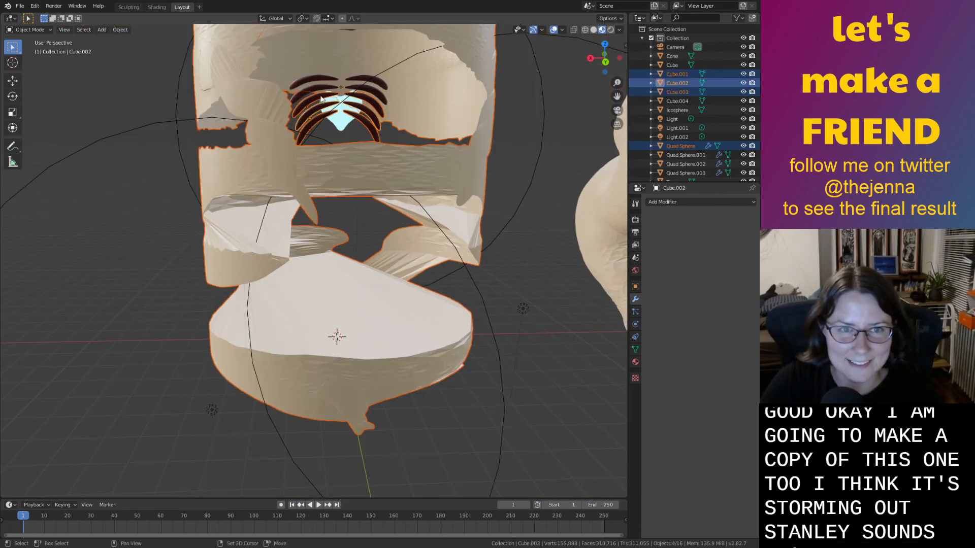
pyautogui.keyDown('shift'); pyautogui.click(322, 79); pyautogui.keyUp('shift')
pyautogui.scroll(-4, 347, 126)
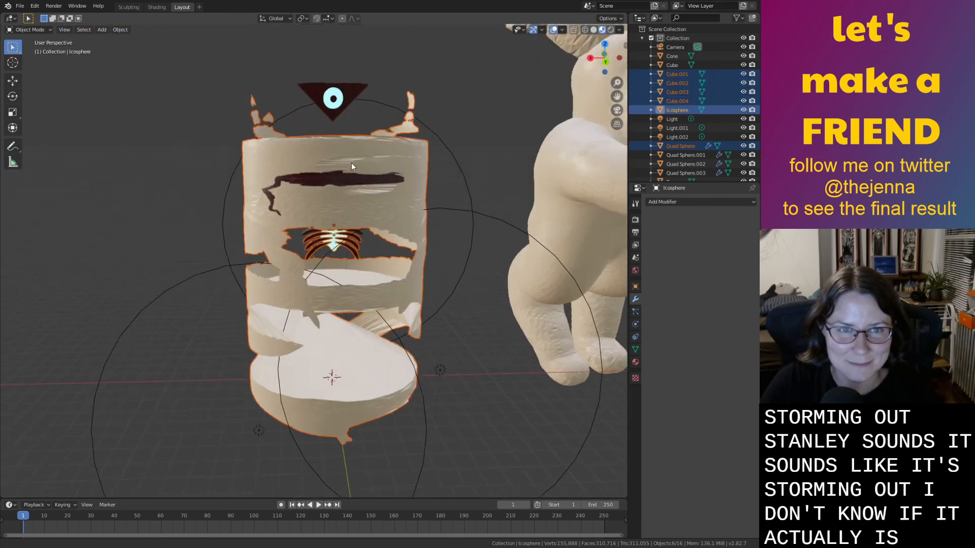
# Add the floating triangular eye piece to the selection and leave the surrounding lights out.
pyautogui.keyDown('shift'); pyautogui.click(326, 154); pyautogui.keyUp('shift')
pyautogui.keyDown('shift'); pyautogui.moveTo(329, 154); pyautogui.dragTo(330, 155); pyautogui.keyUp('shift')
pyautogui.keyDown('shift'); pyautogui.click(352, 156); pyautogui.keyUp('shift')
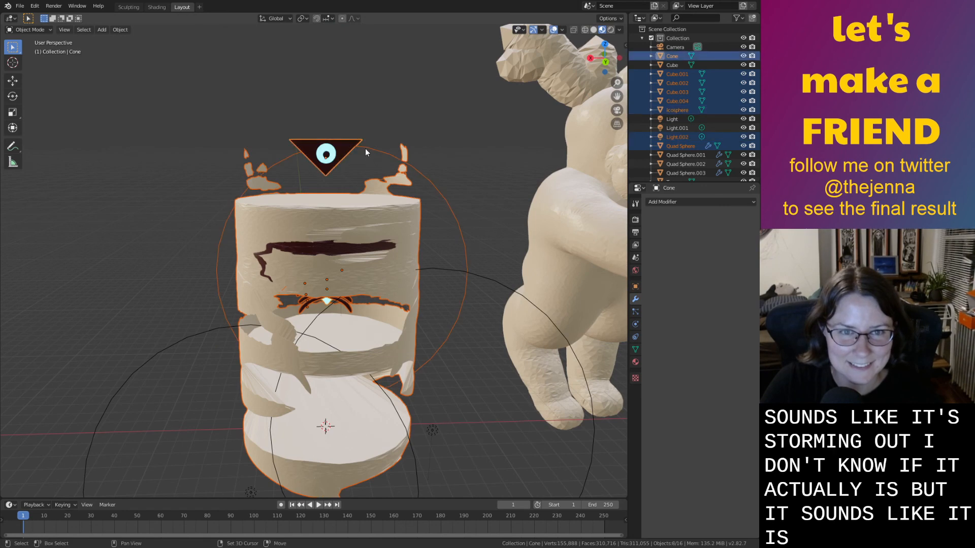
pyautogui.keyDown('shift'); pyautogui.click(366, 147); pyautogui.keyUp('shift')
pyautogui.keyDown('shift'); pyautogui.click(368, 148); pyautogui.keyUp('shift')
pyautogui.scroll(-5, 383, 138)
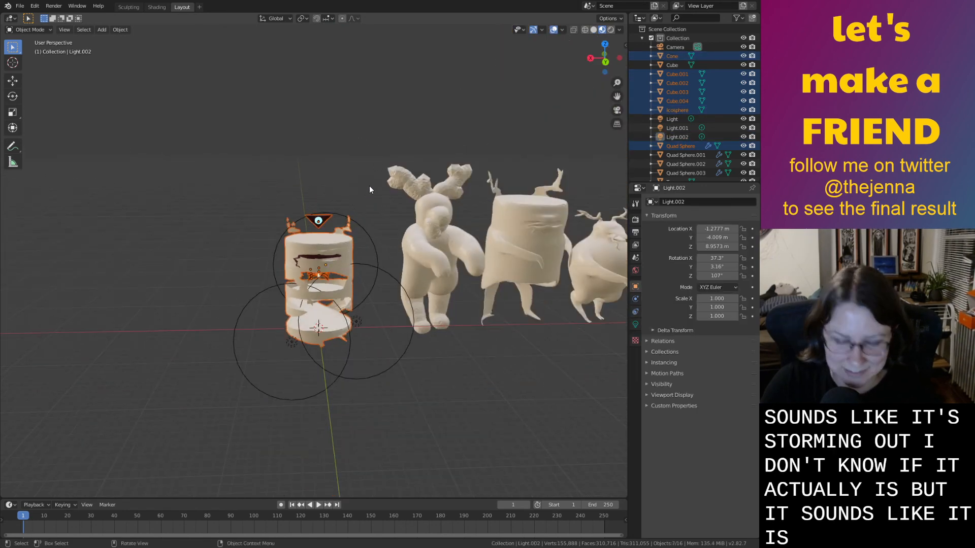
# Duplicate the selected monster pieces, place the copy beside the original, and remove the Cast modifier from the original's body.
pyautogui.hotkey('shift', 'd')
pyautogui.press('y')
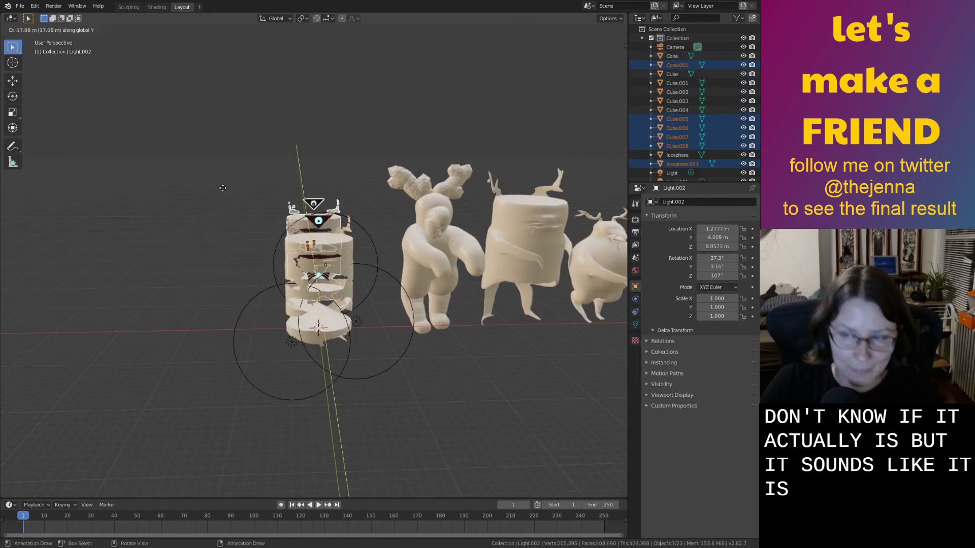
pyautogui.click(294, 224)
pyautogui.click(312, 240)
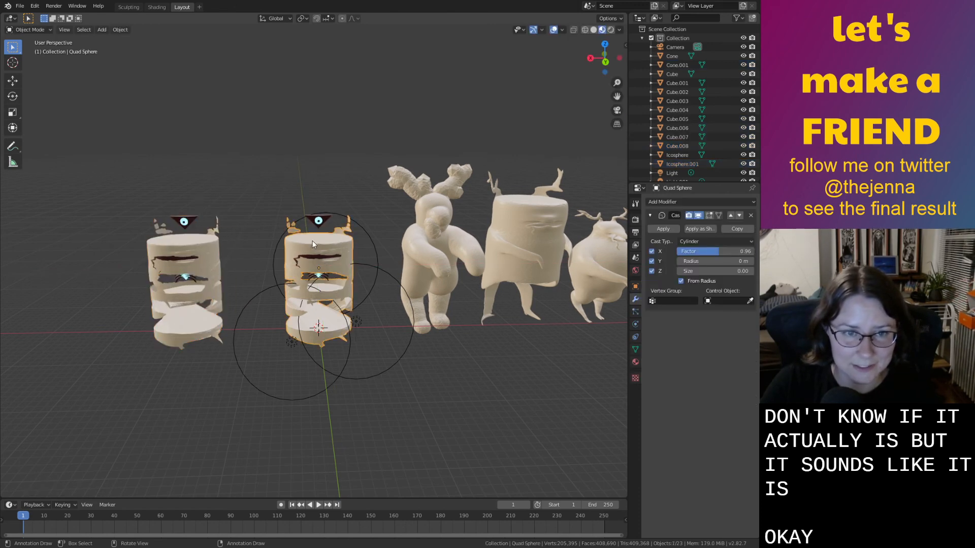
pyautogui.click(750, 217)
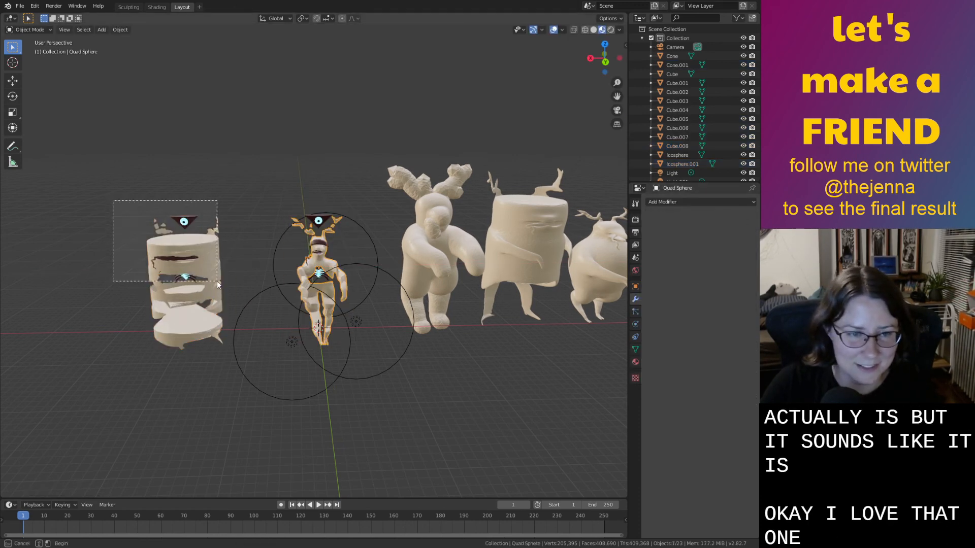
# Examine the cylindrical copy up close, from the ribs and lower body bands to the dark stripe below its eye.
pyautogui.moveTo(218, 281); pyautogui.dragTo(219, 282)
pyautogui.scroll(5, 232, 273)
pyautogui.press('KP_Decimal')
pyautogui.moveTo(233, 273); pyautogui.dragTo(316, 254, button='middle')
pyautogui.click(301, 213)
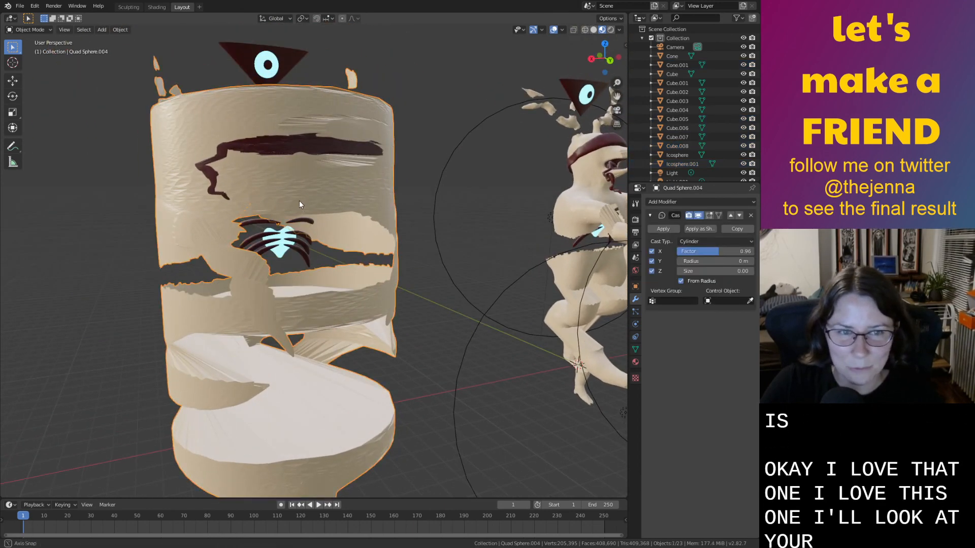
pyautogui.moveTo(300, 204); pyautogui.dragTo(288, 208, button='middle')
pyautogui.scroll(4, 194, 272)
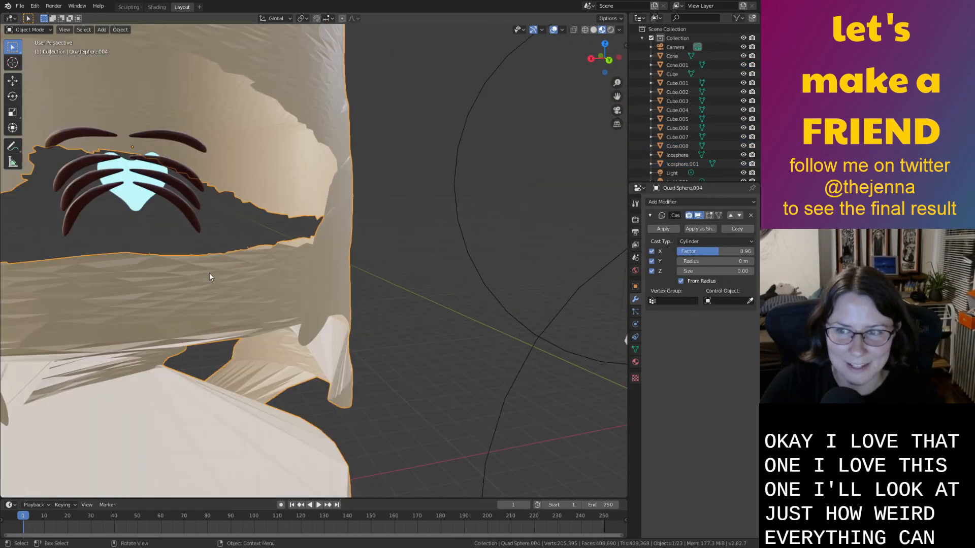
pyautogui.scroll(2, 210, 273)
pyautogui.scroll(-8, 225, 275)
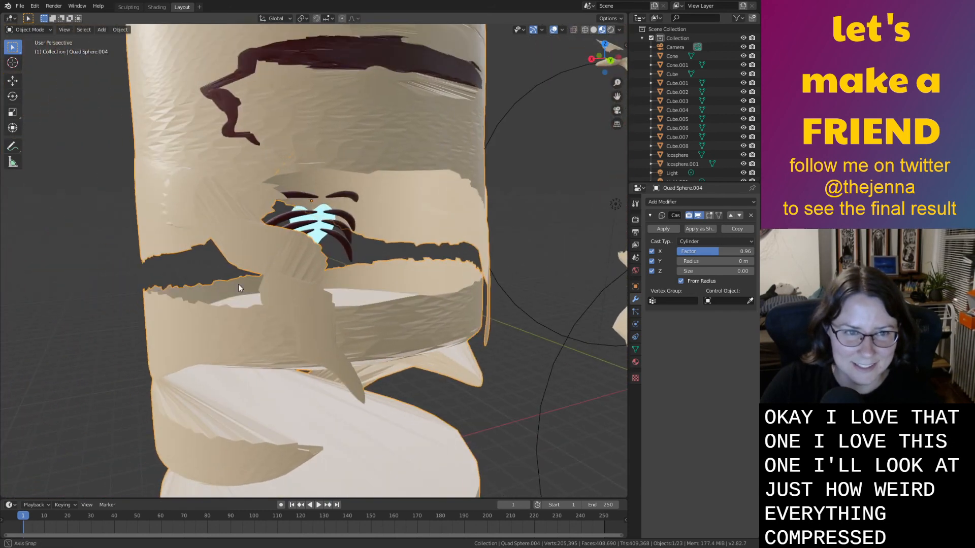
pyautogui.moveTo(239, 285); pyautogui.dragTo(240, 291, button='middle')
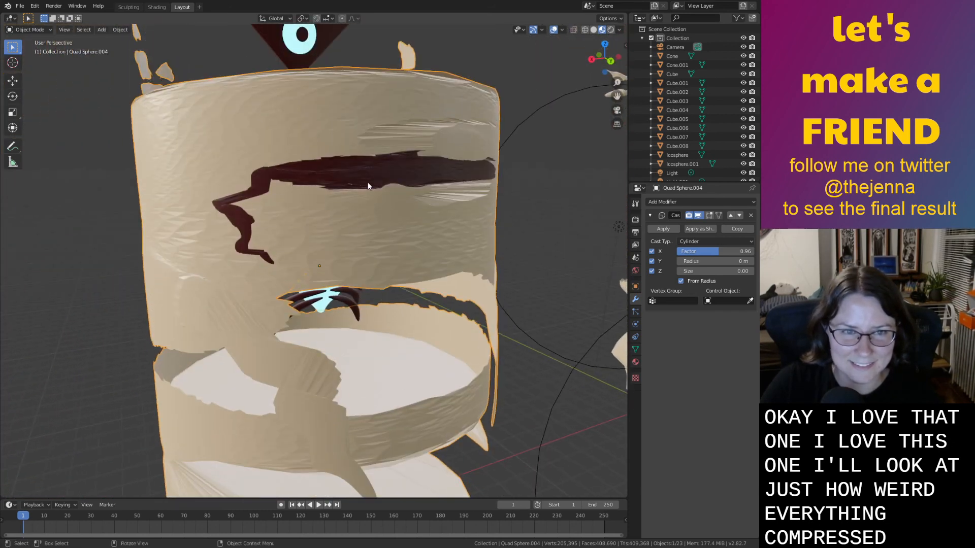
pyautogui.moveTo(334, 192); pyautogui.dragTo(331, 193, button='middle')
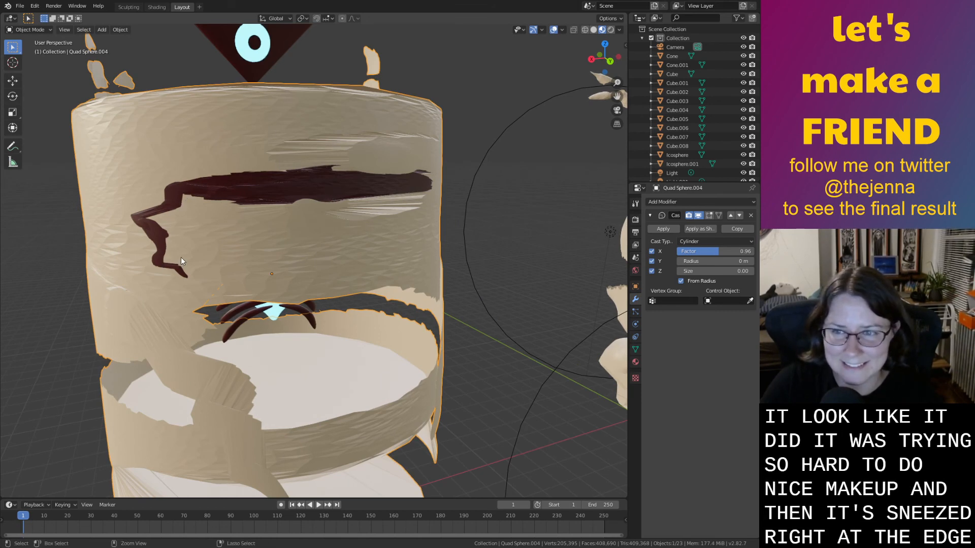
# Save the scene under its existing file name.
pyautogui.scroll(-3, 180, 259)
pyautogui.hotkey('ctrl', 's')
pyautogui.scroll(3, 291, 286)
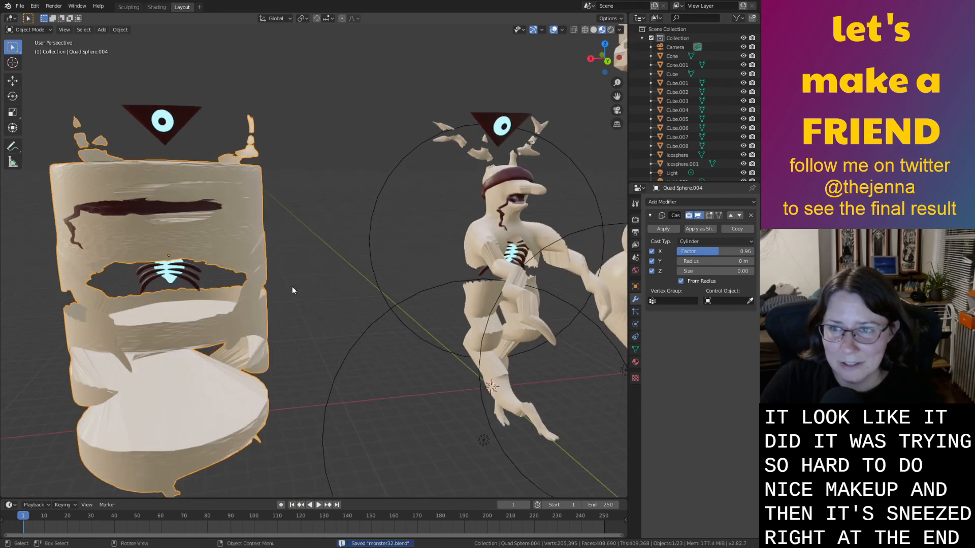
# Duplicate the round antlered figure, place the copy at the end of the row, and remove the copy's Cast modifier.
pyautogui.moveTo(291, 286); pyautogui.dragTo(311, 272, button='middle')
pyautogui.scroll(-3, 343, 292)
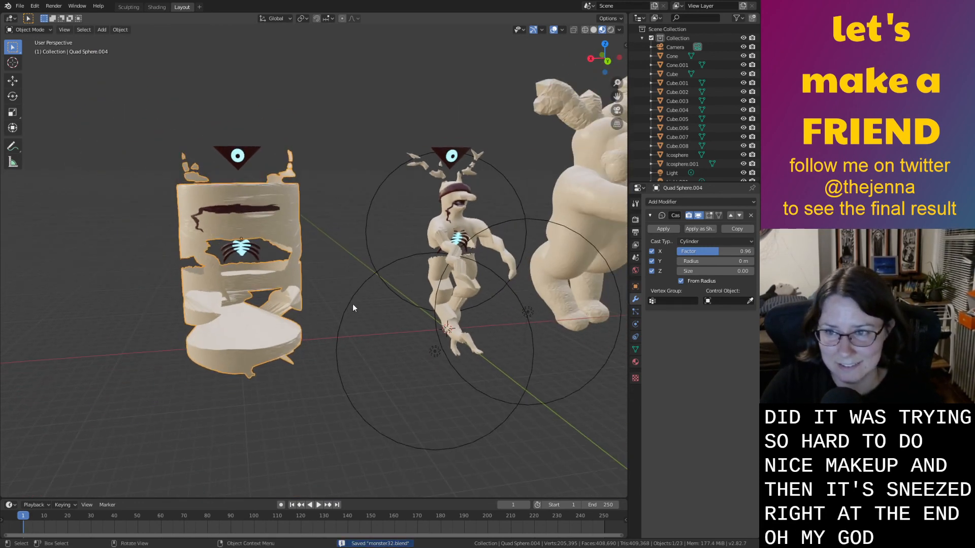
pyautogui.keyDown('shift'); pyautogui.moveTo(353, 303); pyautogui.dragTo(267, 299, button='middle'); pyautogui.keyUp('shift')
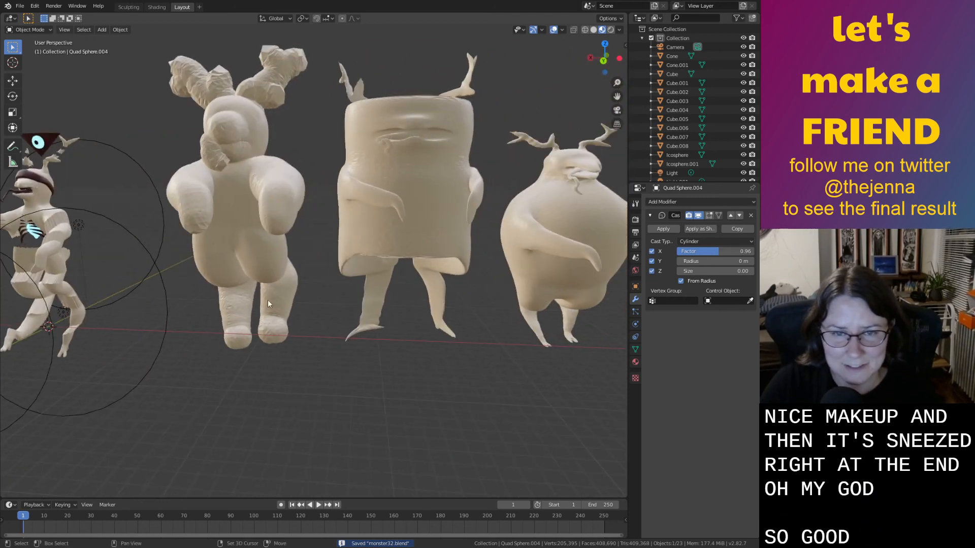
pyautogui.click(550, 231)
pyautogui.scroll(-5, 548, 232)
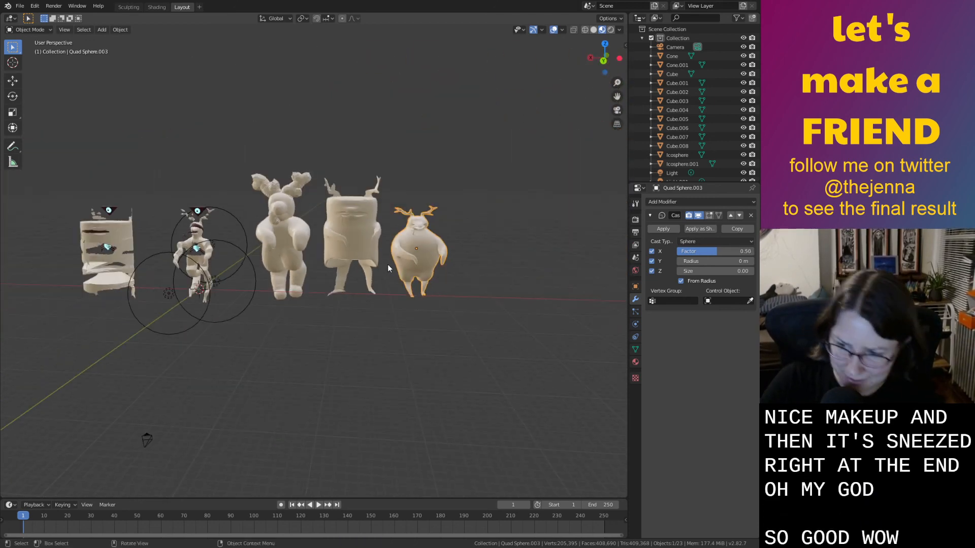
pyautogui.scroll(-2, 389, 269)
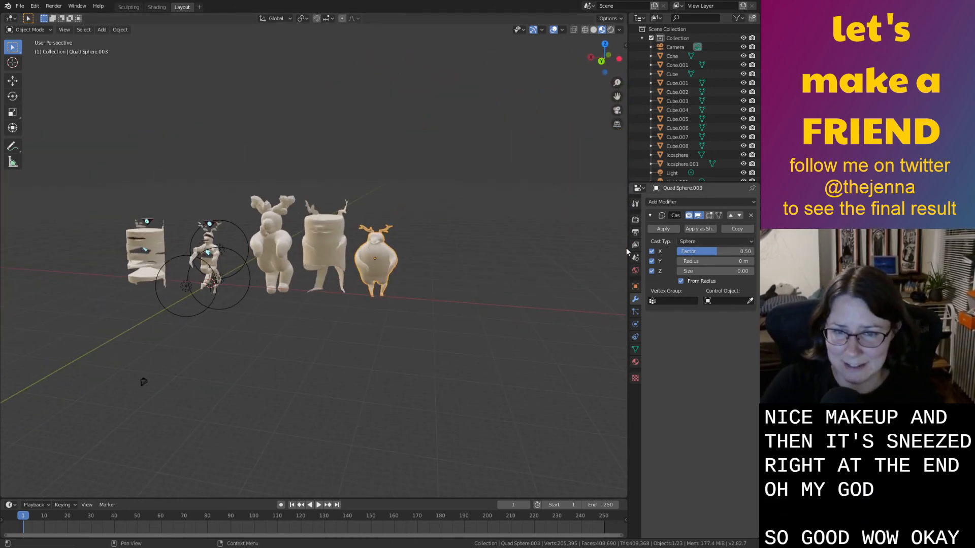
pyautogui.scroll(3, 377, 266)
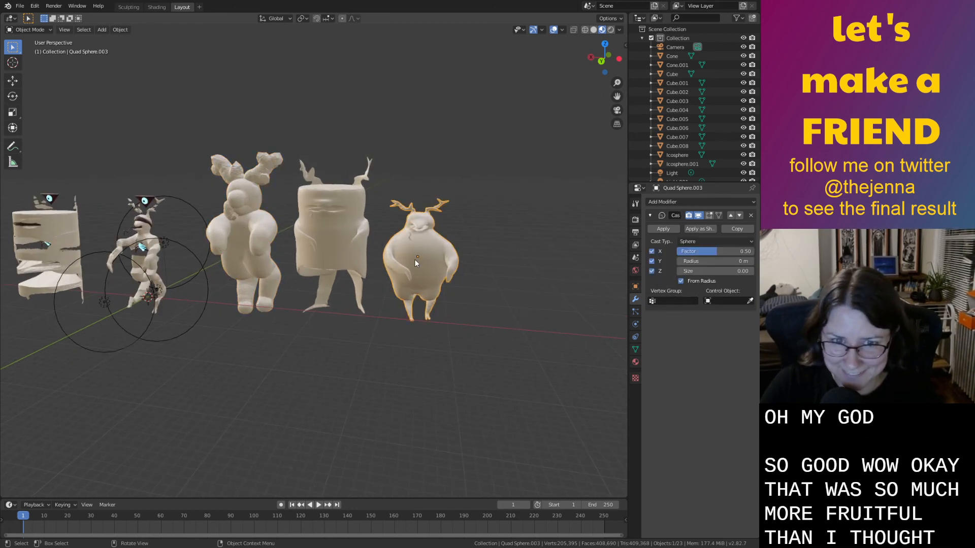
pyautogui.hotkey('shift', 'd')
pyautogui.click(512, 264)
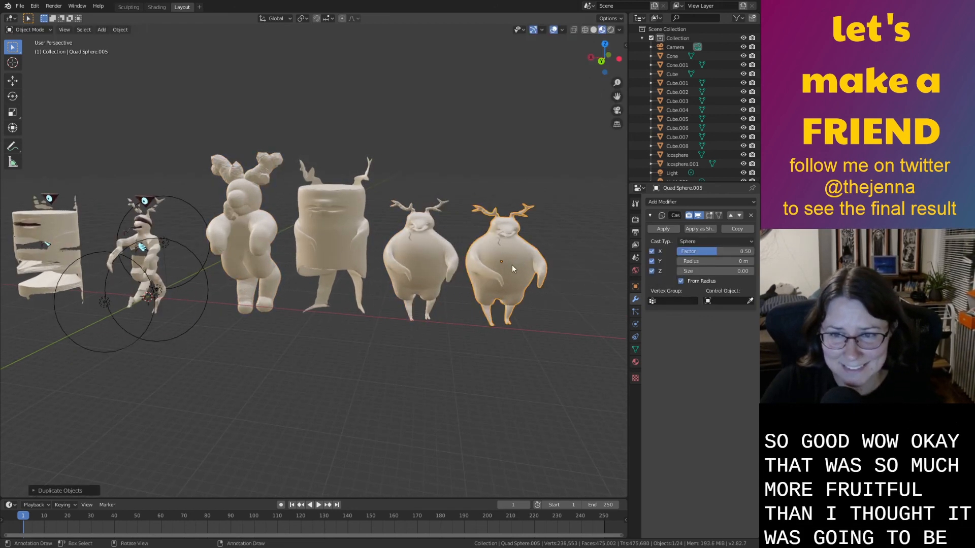
pyautogui.click(751, 215)
# Try a Curve modifier on the new antlered copy and remove it.
pyautogui.click(734, 201)
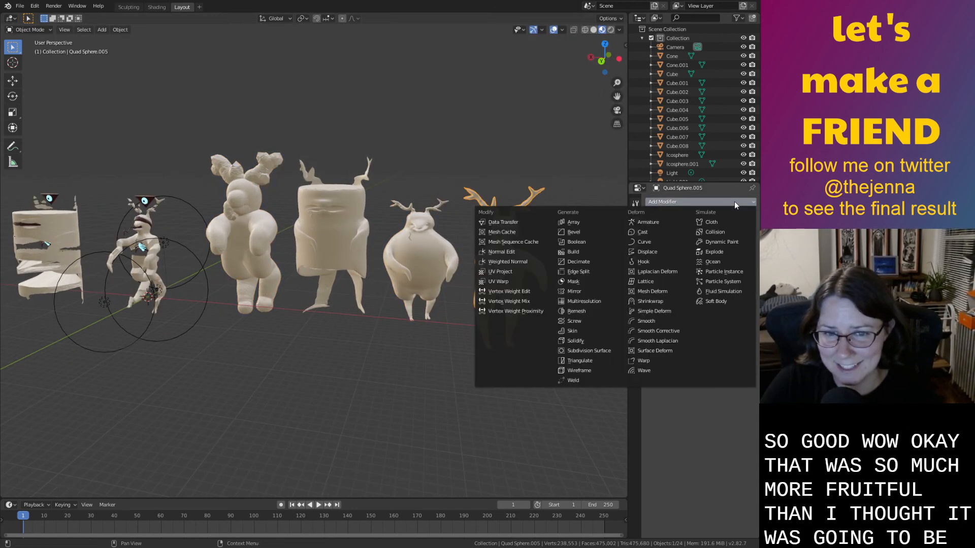
pyautogui.click(662, 241)
pyautogui.keyDown('shift'); pyautogui.moveTo(552, 260); pyautogui.dragTo(493, 267, button='middle'); pyautogui.keyUp('shift')
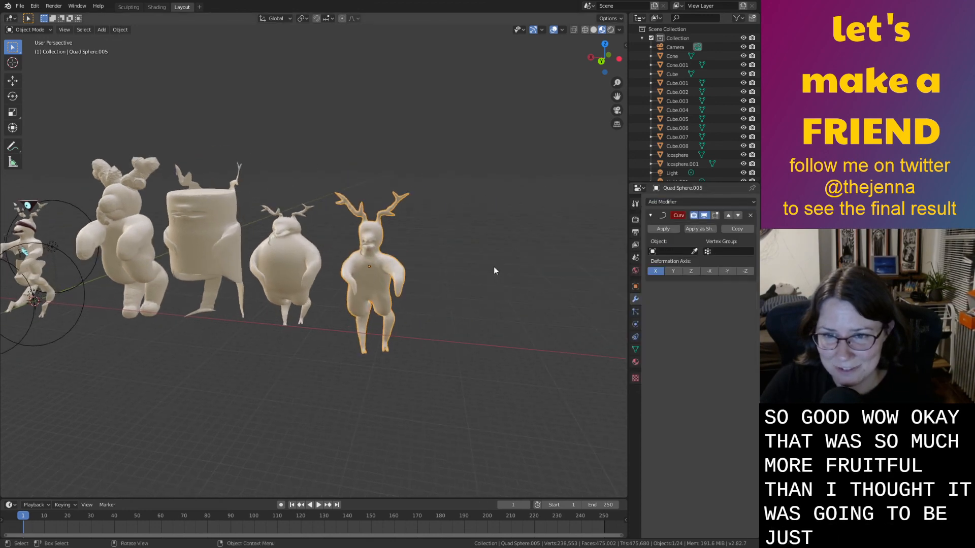
pyautogui.click(751, 216)
# Try a Hook modifier on the antlered copy, check its radius setting, and remove it.
pyautogui.click(728, 201)
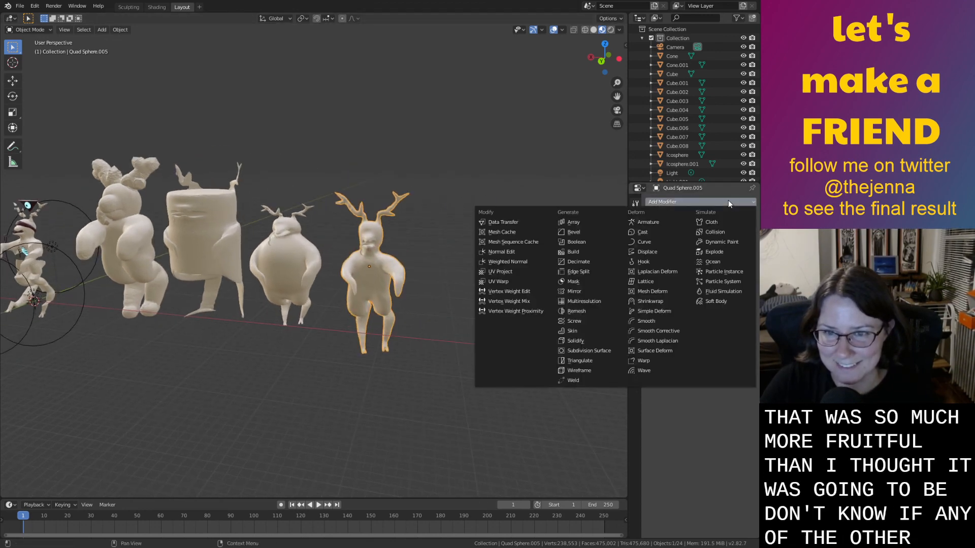
pyautogui.click(665, 263)
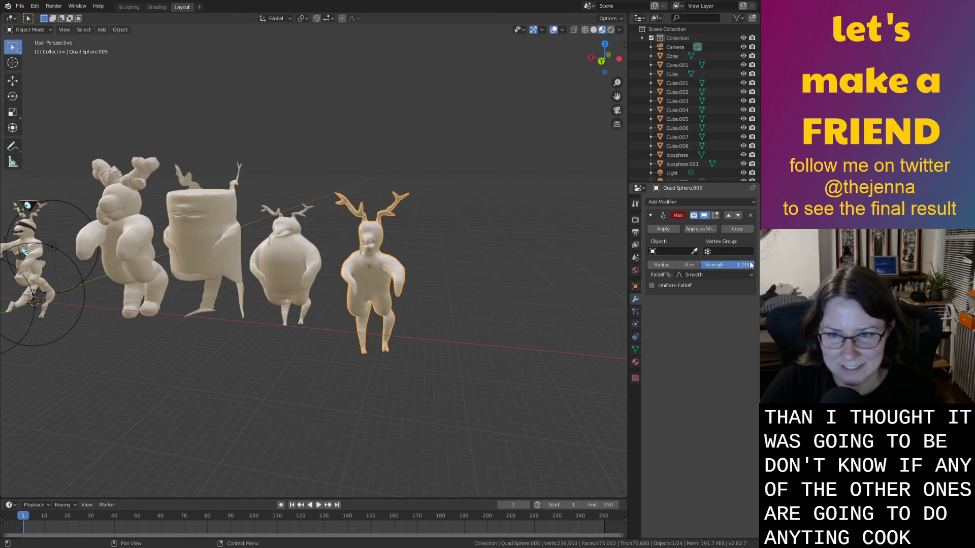
pyautogui.click(666, 264)
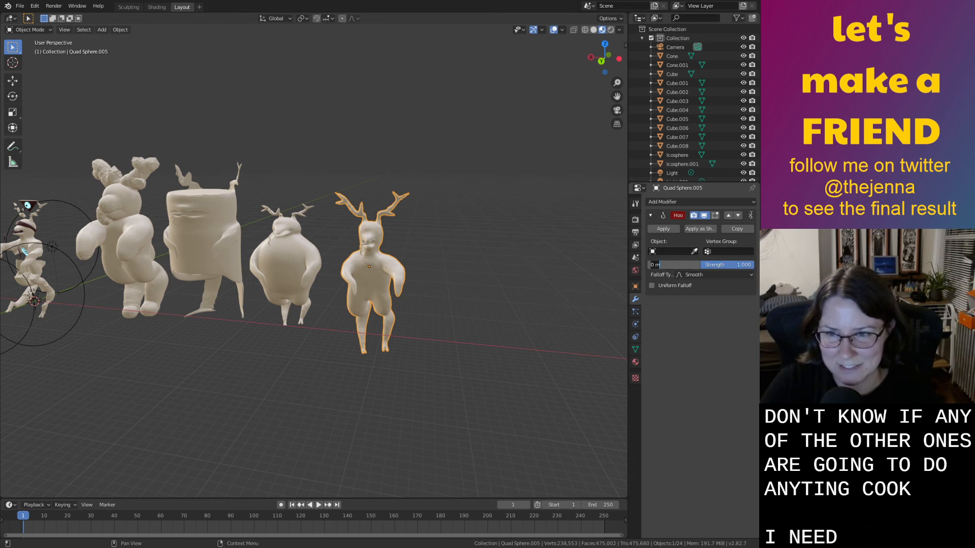
pyautogui.click(750, 215)
# Try a Warp modifier with altered strength and radius on the antlered copy and remove it.
pyautogui.click(733, 202)
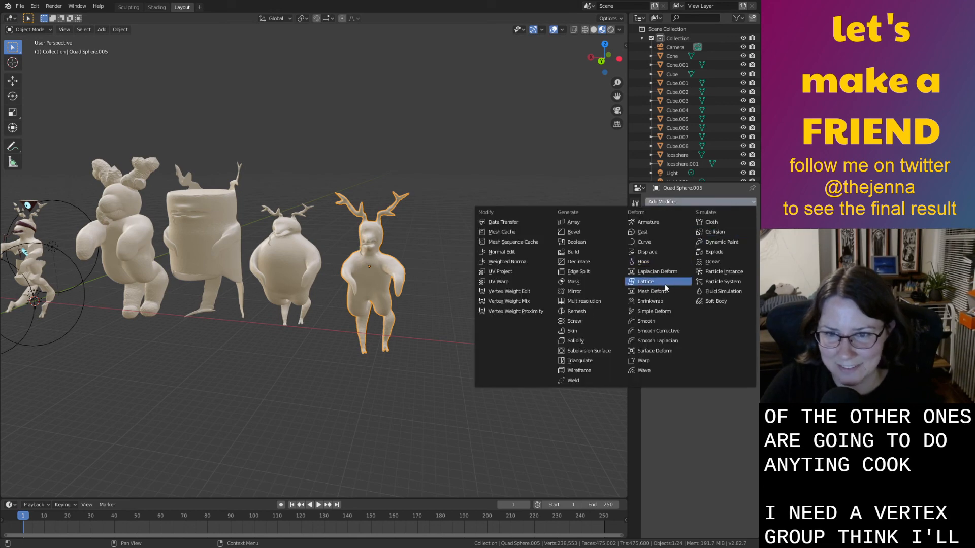
pyautogui.click(665, 360)
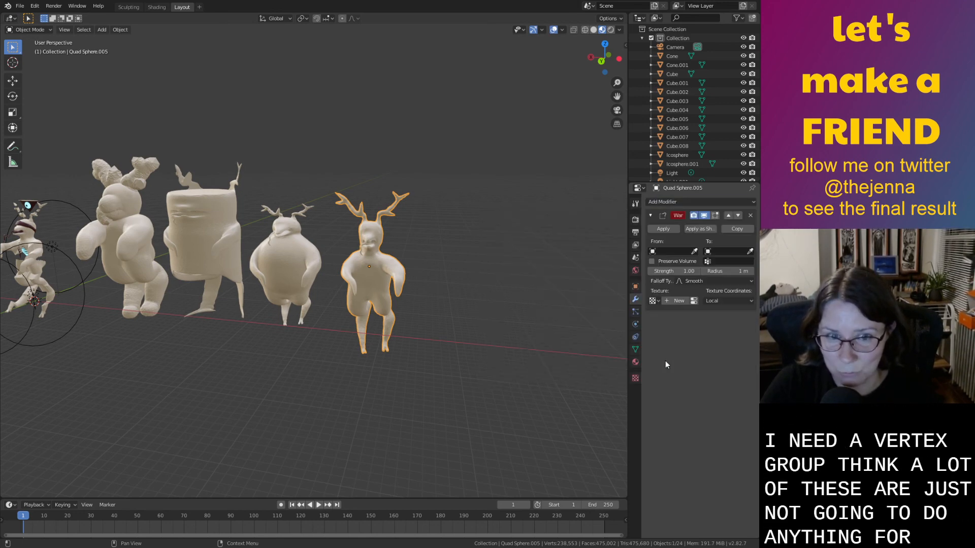
pyautogui.scroll(4, 565, 314)
pyautogui.scroll(-2, 565, 314)
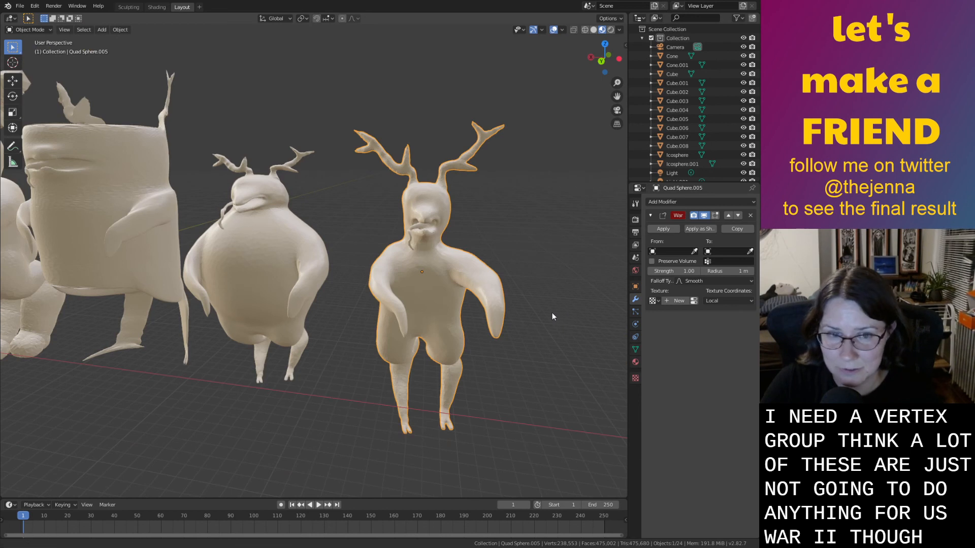
pyautogui.keyDown('shift'); pyautogui.moveTo(552, 313); pyautogui.dragTo(547, 313, button='middle'); pyautogui.keyUp('shift')
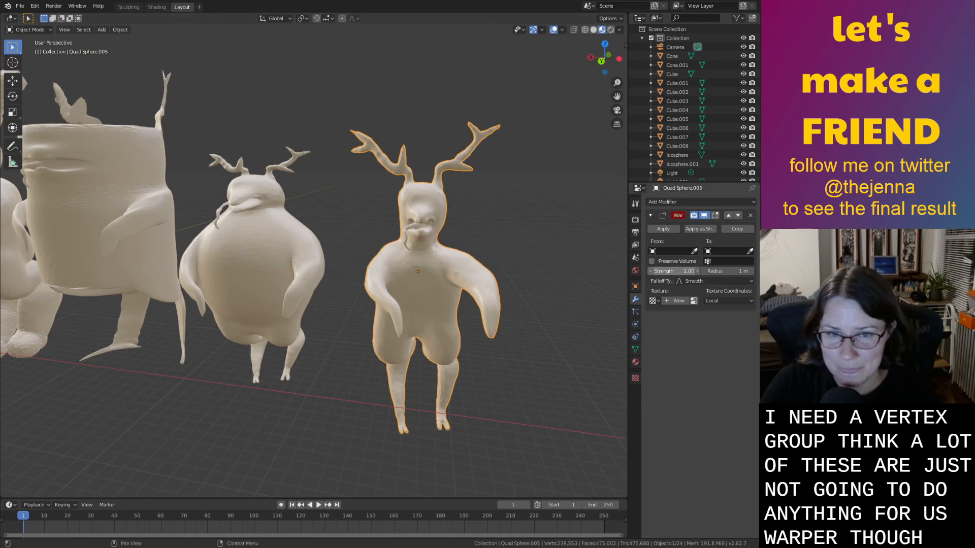
pyautogui.moveTo(675, 271); pyautogui.dragTo(614, 271)
pyautogui.moveTo(728, 271); pyautogui.dragTo(692, 271)
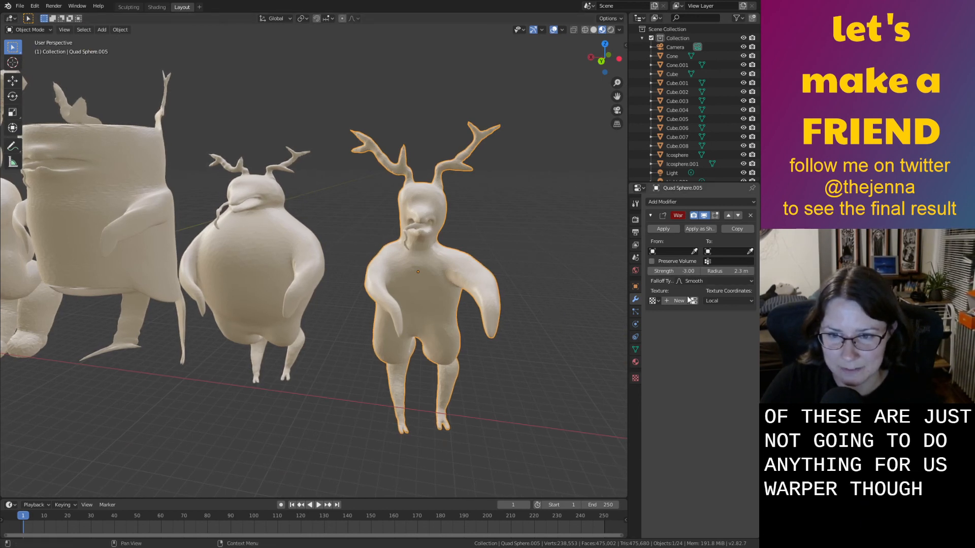
pyautogui.click(750, 215)
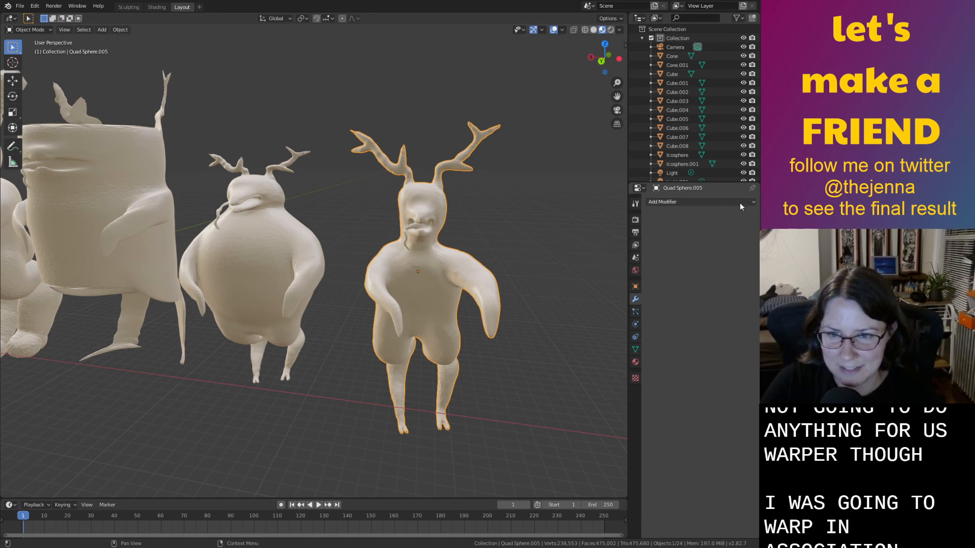
# Add a Wave modifier to the antlered copy at the end of the row.
pyautogui.click(691, 202)
pyautogui.click(652, 370)
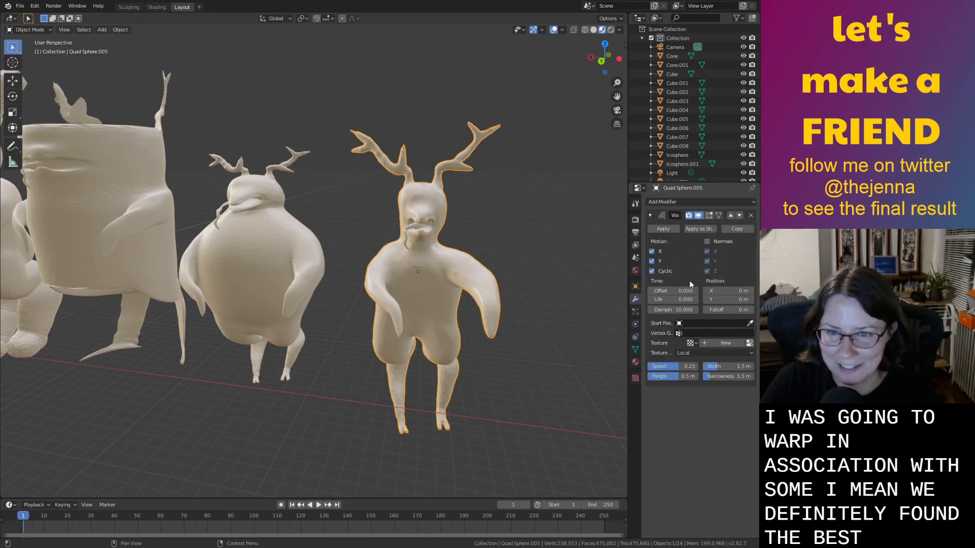
# Try a time offset of 5.2 and a life of -3.1 in the antlered copy's Wave modifier, and remove the modifier.
pyautogui.moveTo(673, 291)
pyautogui.mouseDown()
pyautogui.moveTo(699, 291)
pyautogui.moveTo(687, 300)
pyautogui.mouseUp()
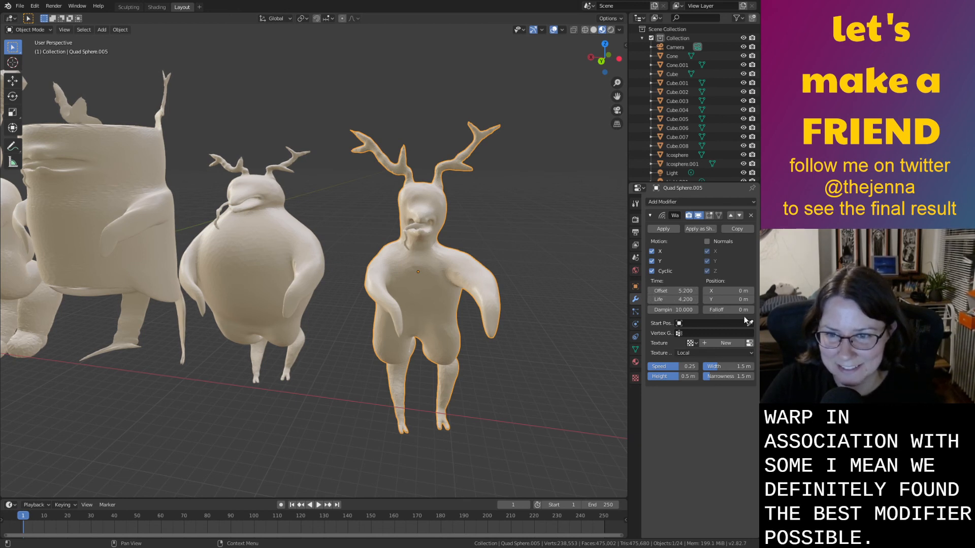
pyautogui.click(459, 301)
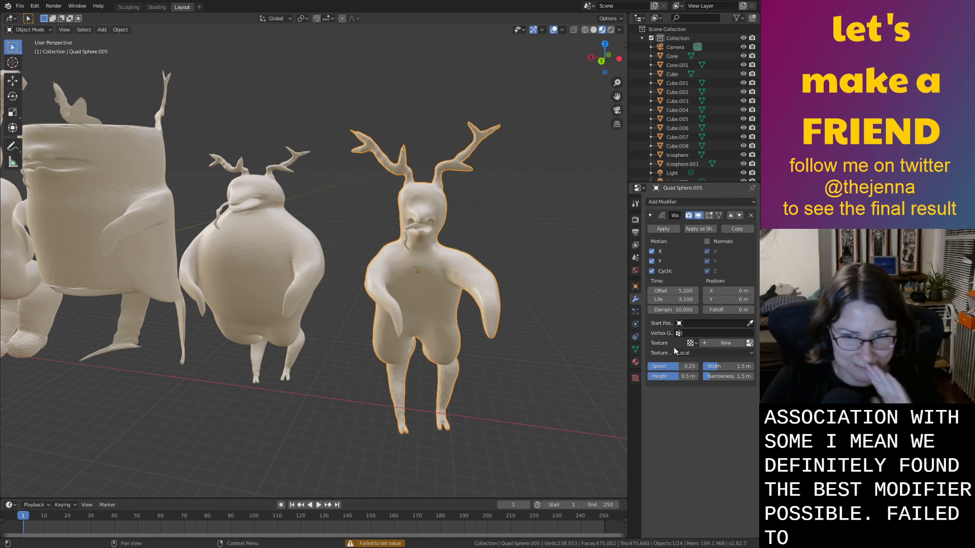
pyautogui.click(751, 216)
# Delete the trial antlered copy at the end of the row and save the file.
pyautogui.click(691, 203)
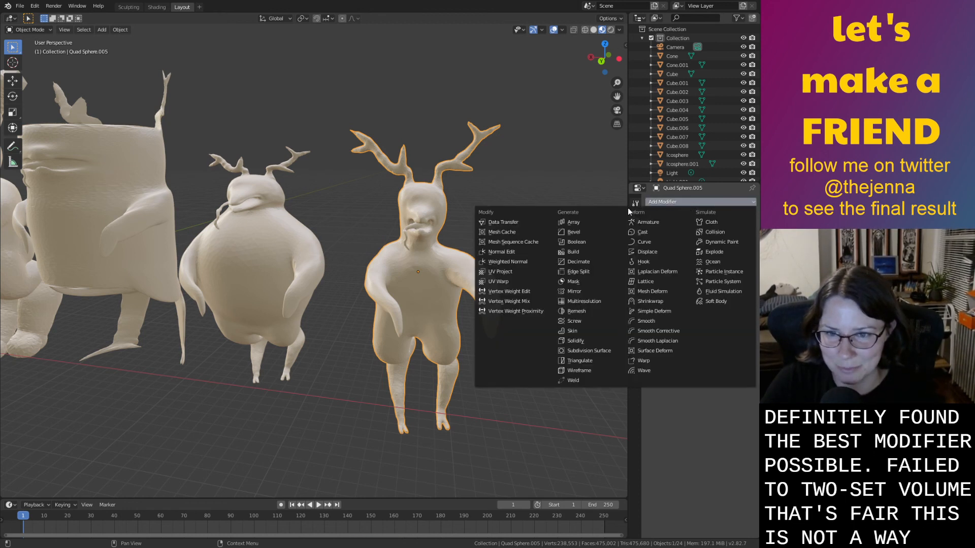
pyautogui.press('Delete')
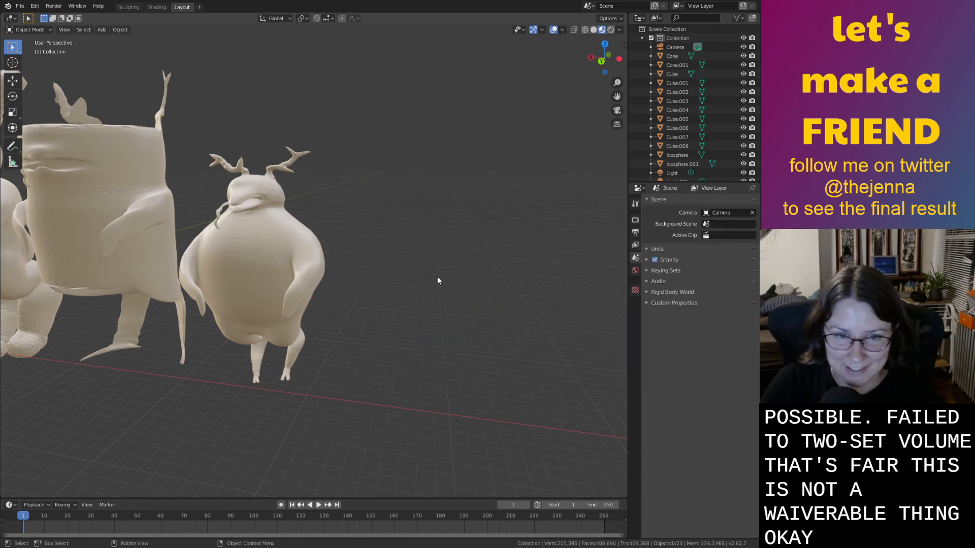
pyautogui.scroll(-6, 349, 305)
pyautogui.keyDown('shift'); pyautogui.moveTo(322, 315); pyautogui.dragTo(473, 331, button='middle'); pyautogui.keyUp('shift')
pyautogui.scroll(3, 516, 327)
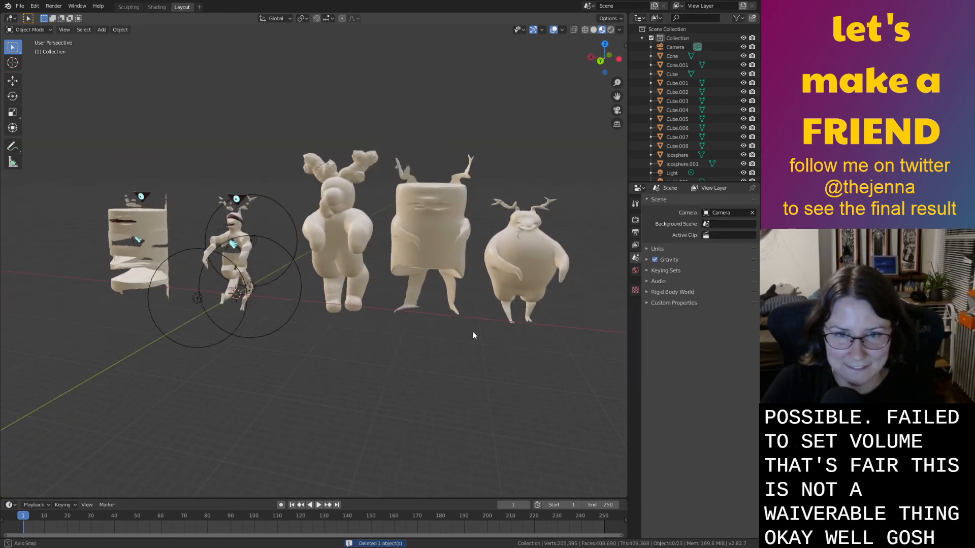
pyautogui.hotkey('ctrl', 's')
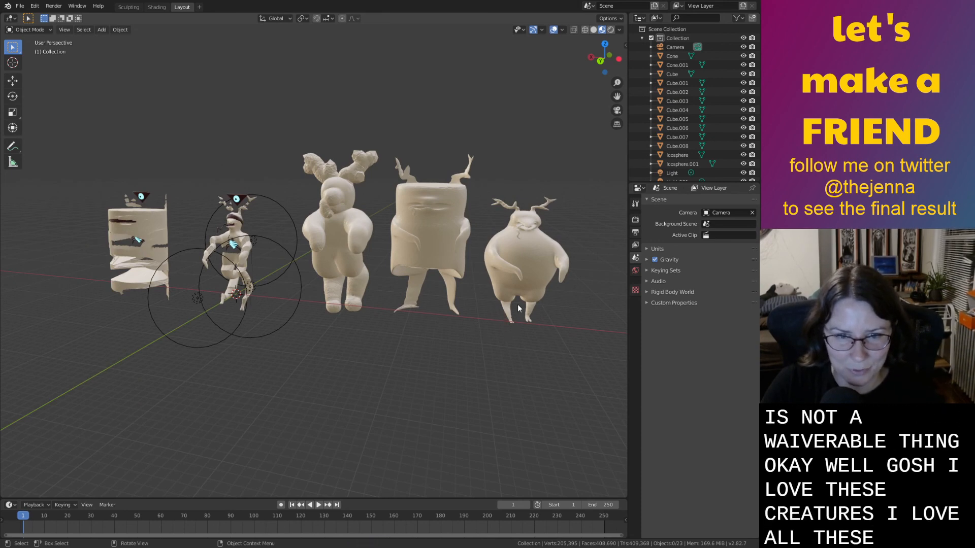
# Examine the slashed cylindrical creature with the floating eye next to the original monster, and save the file.
pyautogui.scroll(2, 398, 327)
pyautogui.moveTo(398, 327); pyautogui.dragTo(436, 317, button='middle')
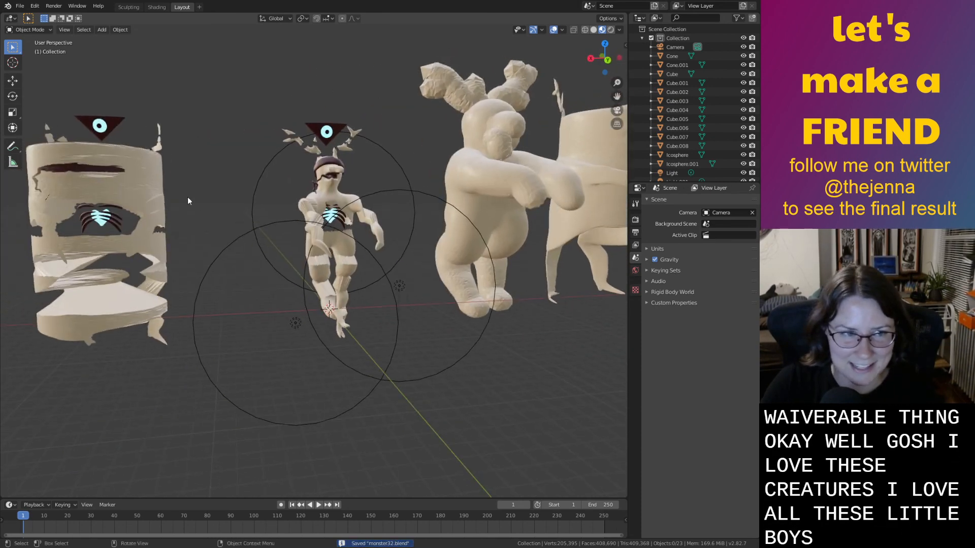
pyautogui.scroll(-2, 172, 189)
pyautogui.moveTo(136, 165); pyautogui.dragTo(250, 250)
pyautogui.scroll(2, 257, 251)
pyautogui.keyDown('shift'); pyautogui.moveTo(256, 251); pyautogui.dragTo(365, 257, button='middle'); pyautogui.keyUp('shift')
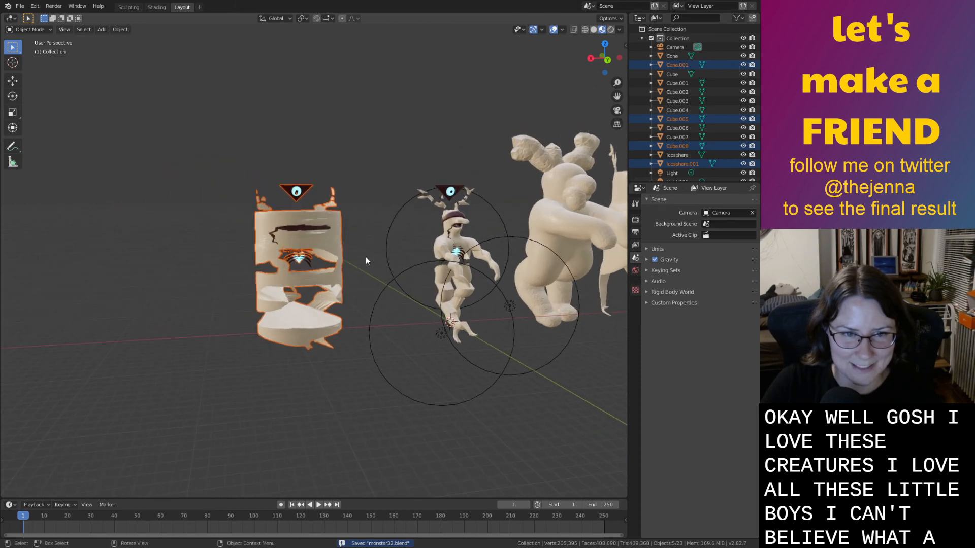
pyautogui.moveTo(256, 171); pyautogui.dragTo(321, 281)
pyautogui.scroll(3, 321, 282)
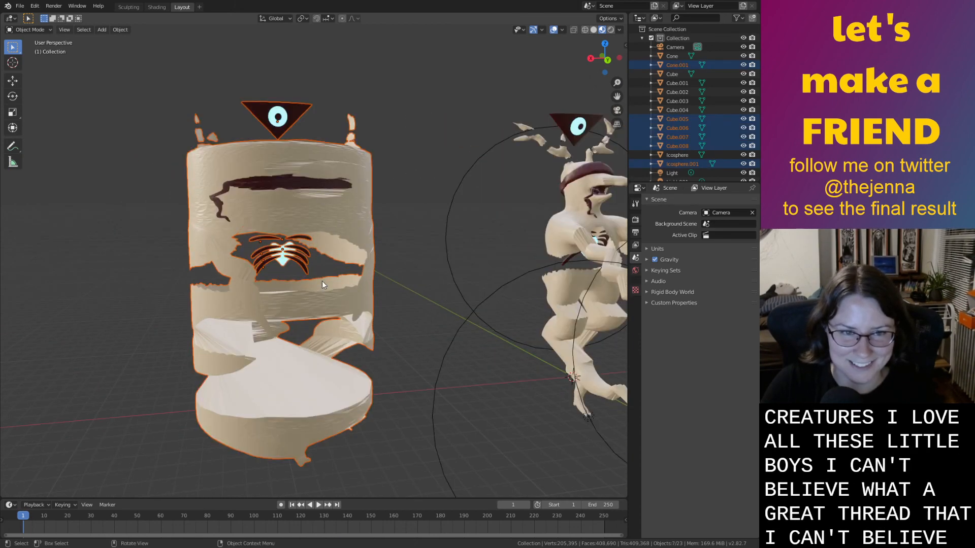
pyautogui.click(399, 242)
pyautogui.hotkey('ctrl', 's')
pyautogui.moveTo(396, 243); pyautogui.dragTo(392, 244, button='middle')
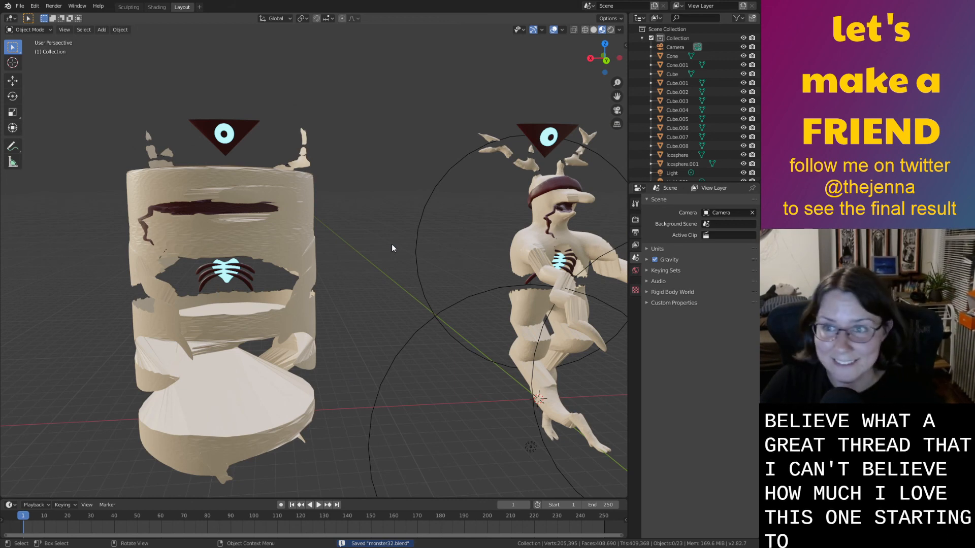
pyautogui.scroll(-2, 394, 249)
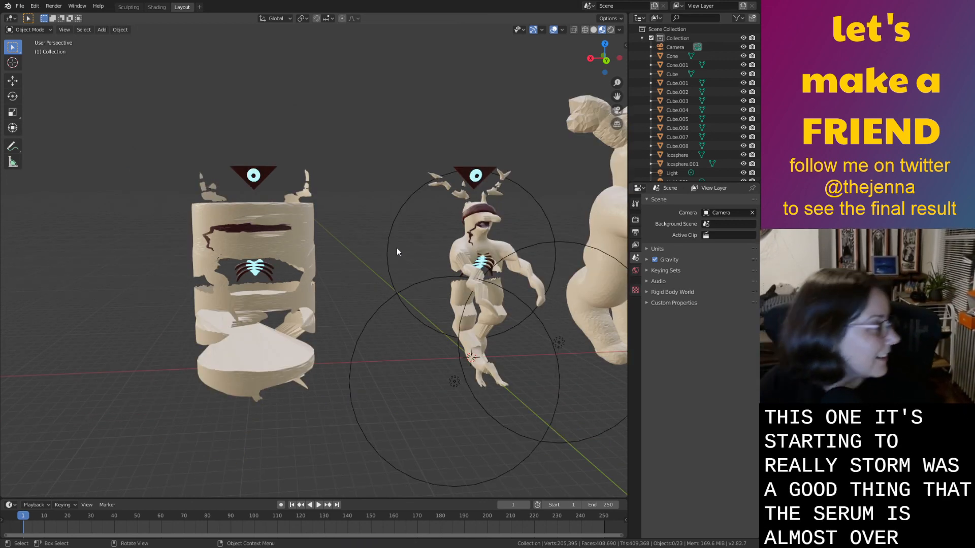
# Move the three plain monster variants together along the row, closer to the original monster.
pyautogui.moveTo(395, 240); pyautogui.dragTo(443, 269, button='middle')
pyautogui.scroll(-6, 418, 248)
pyautogui.moveTo(568, 283); pyautogui.dragTo(390, 180)
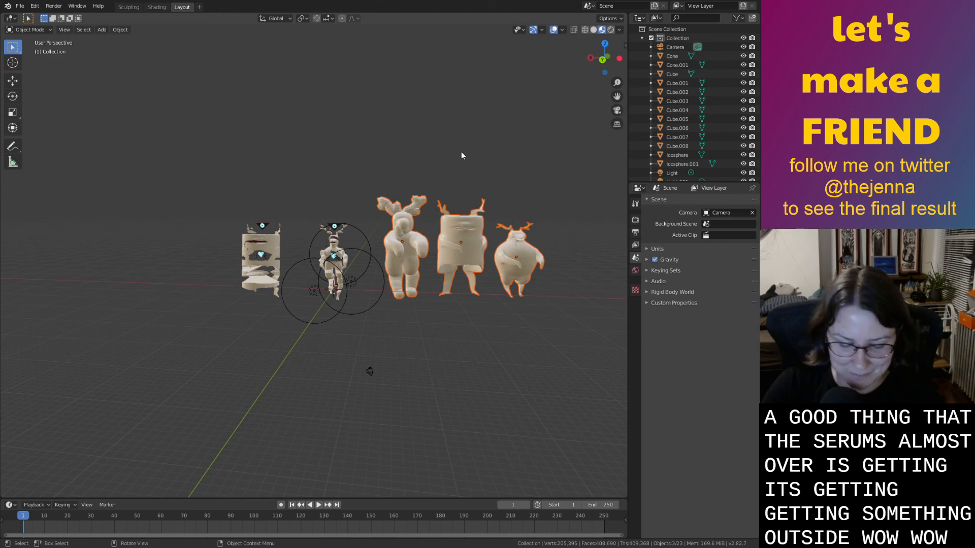
pyautogui.press('g')
pyautogui.click(426, 163)
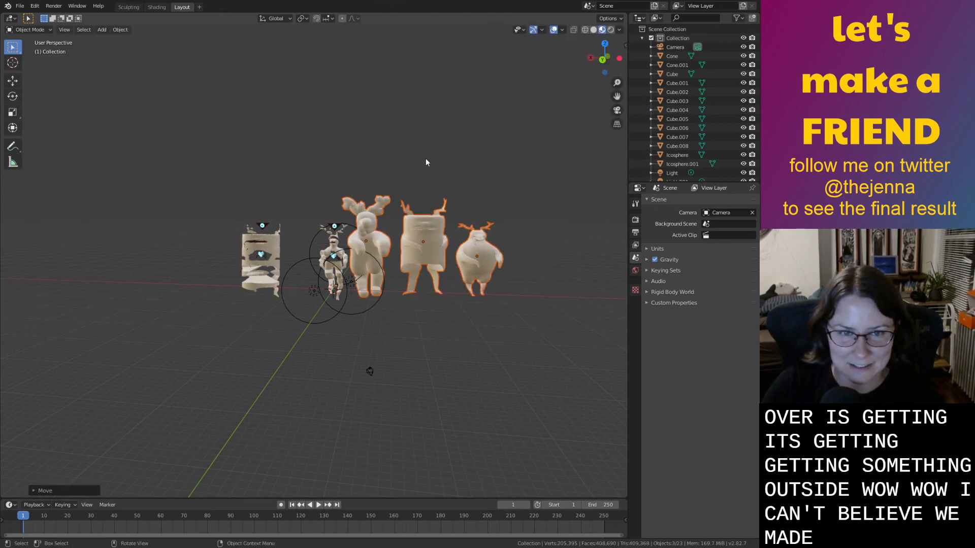
# Move the cylindrical creature with all its parts along the X axis closer to the original monster, and save the file.
pyautogui.scroll(3, 220, 201)
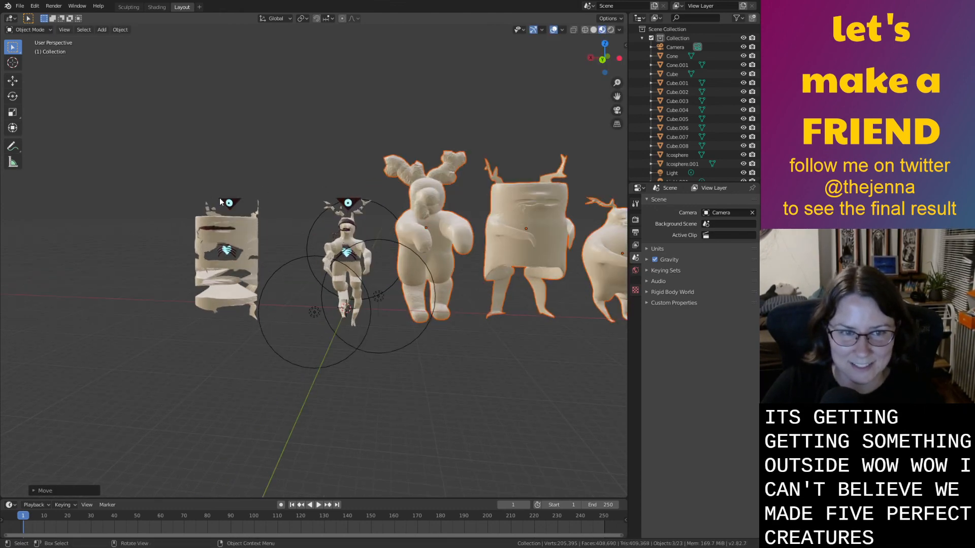
pyautogui.moveTo(163, 172); pyautogui.dragTo(258, 252)
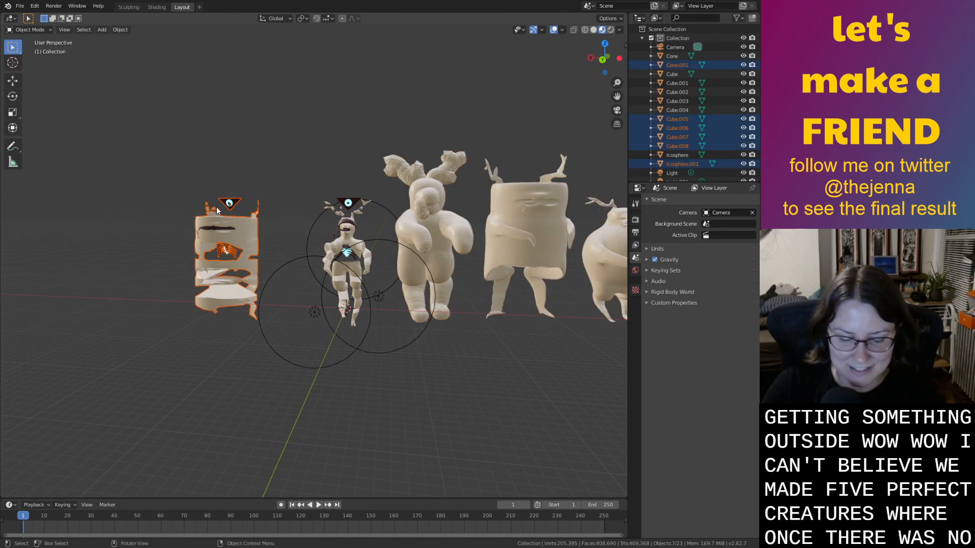
pyautogui.press('g')
pyautogui.press('x')
pyautogui.click(257, 211)
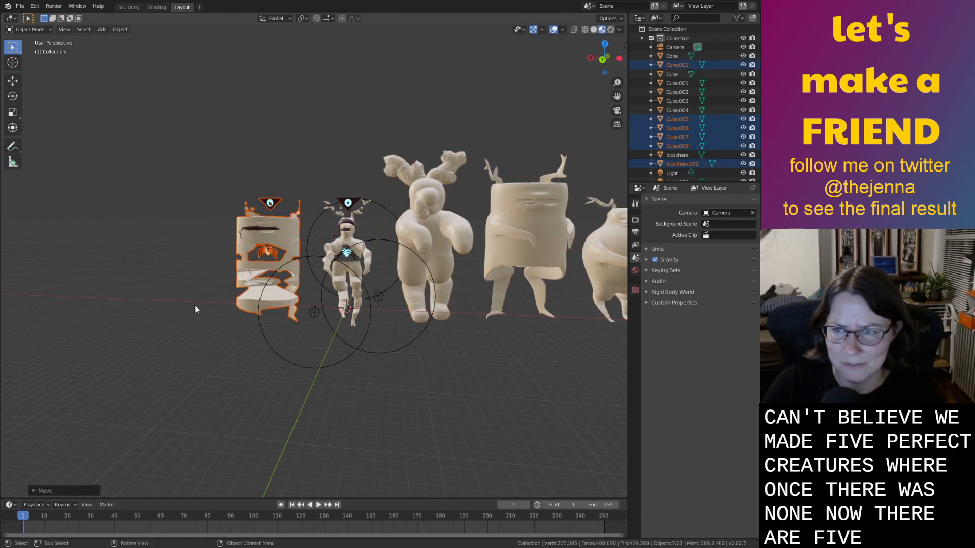
pyautogui.click(194, 306)
pyautogui.moveTo(195, 306); pyautogui.dragTo(285, 233, button='middle')
pyautogui.hotkey('ctrl', 's')
# Select all parts of the cylindrical creature: body, eye triangle and ribs.
pyautogui.moveTo(340, 297); pyautogui.dragTo(355, 294)
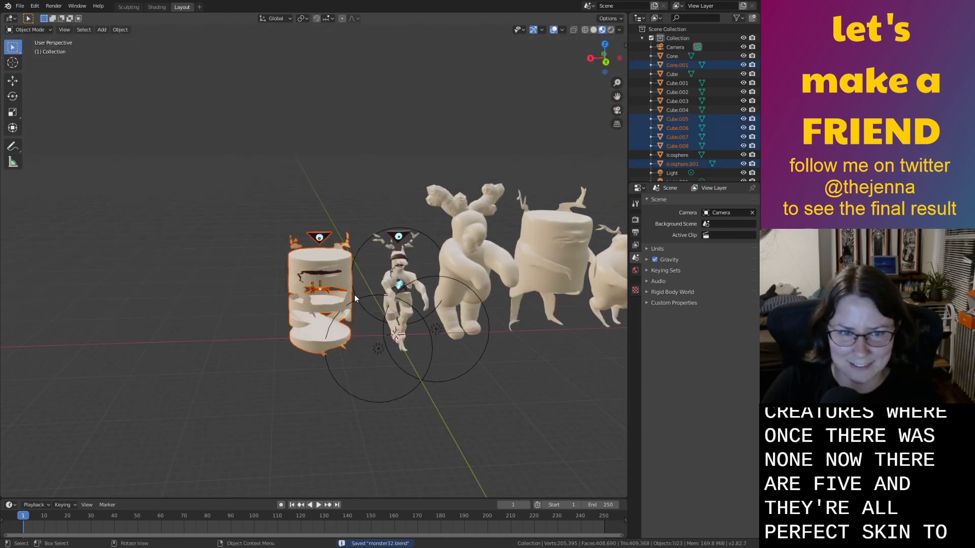
pyautogui.press('KP_Decimal')
pyautogui.click(350, 280)
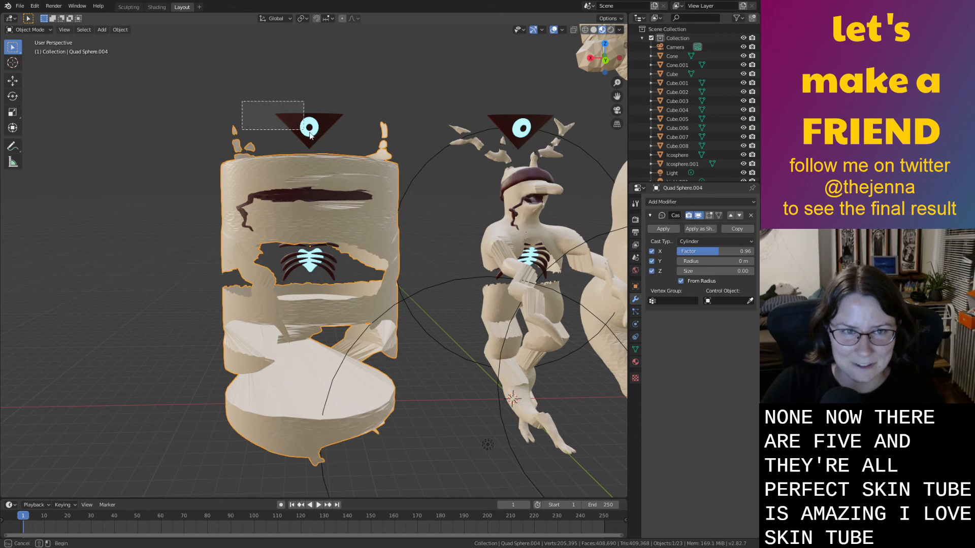
pyautogui.moveTo(309, 132); pyautogui.dragTo(364, 157)
pyautogui.click(309, 178)
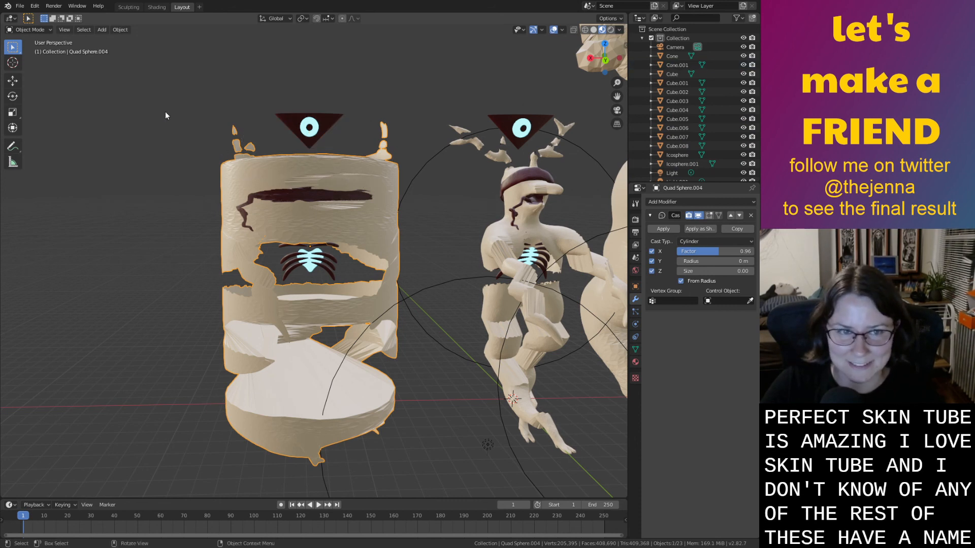
pyautogui.moveTo(158, 82); pyautogui.dragTo(372, 257)
pyautogui.click(313, 190)
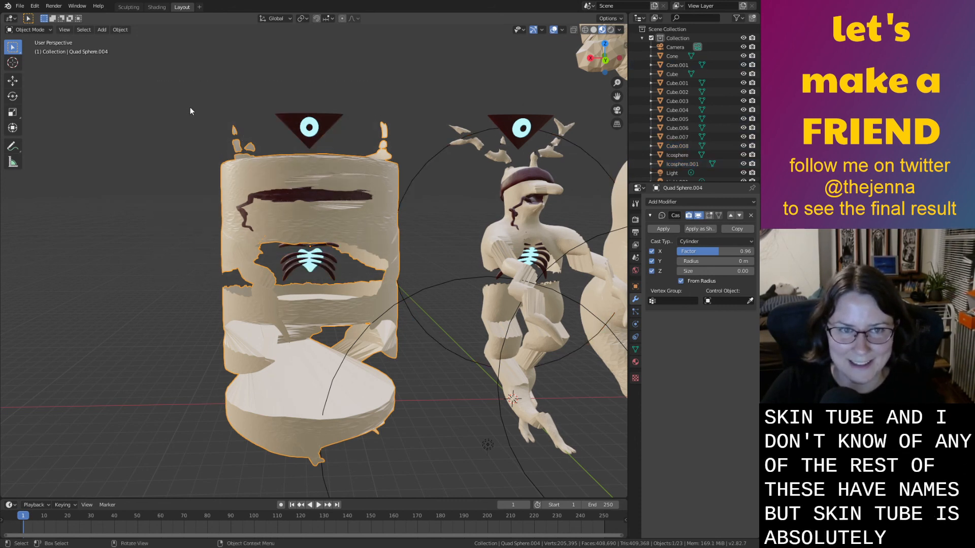
pyautogui.moveTo(190, 111); pyautogui.dragTo(355, 284)
pyautogui.press('x')
pyautogui.click(334, 180)
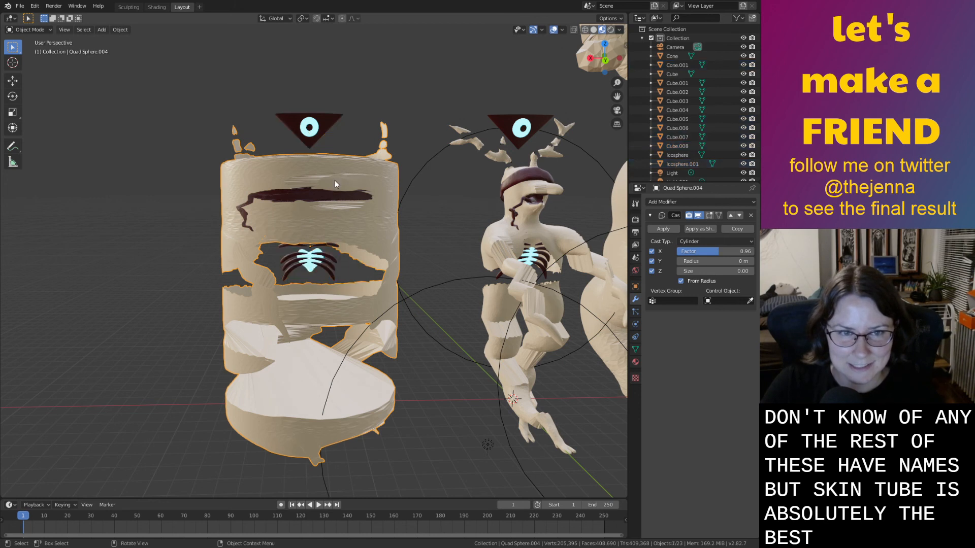
pyautogui.moveTo(197, 90); pyautogui.dragTo(343, 292)
# Move the selected creature parts into a new collection named "skin tube" and save the file.
pyautogui.rightClick(274, 315)
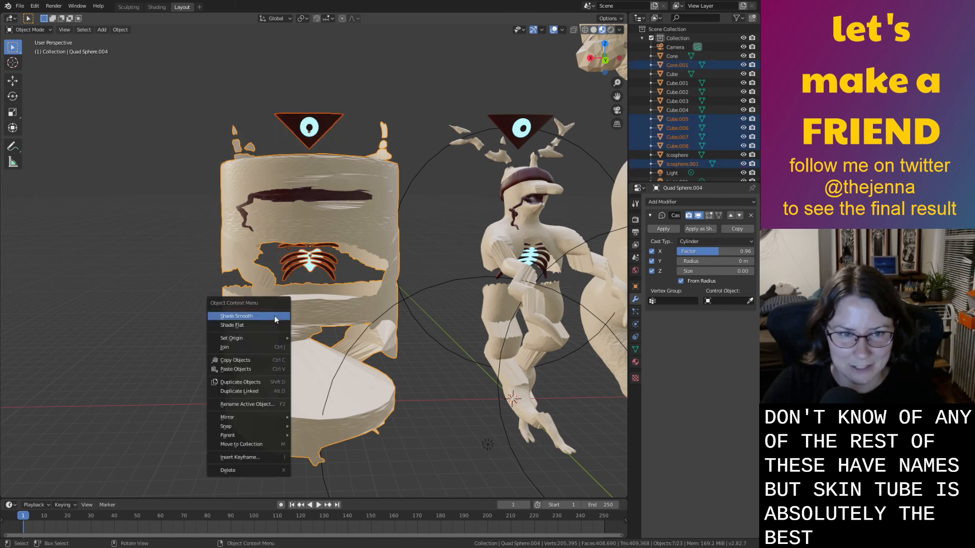
pyautogui.click(254, 444)
pyautogui.click(249, 467)
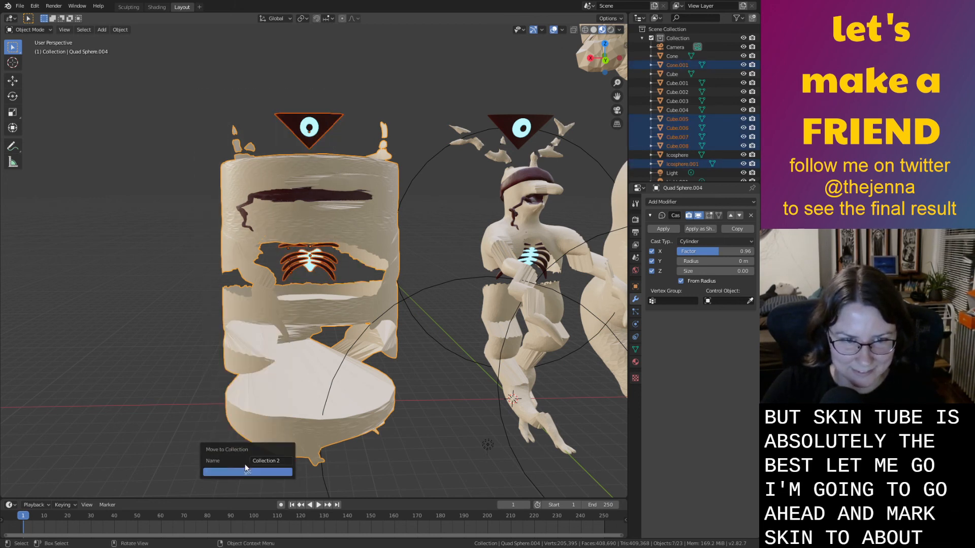
pyautogui.click(263, 461)
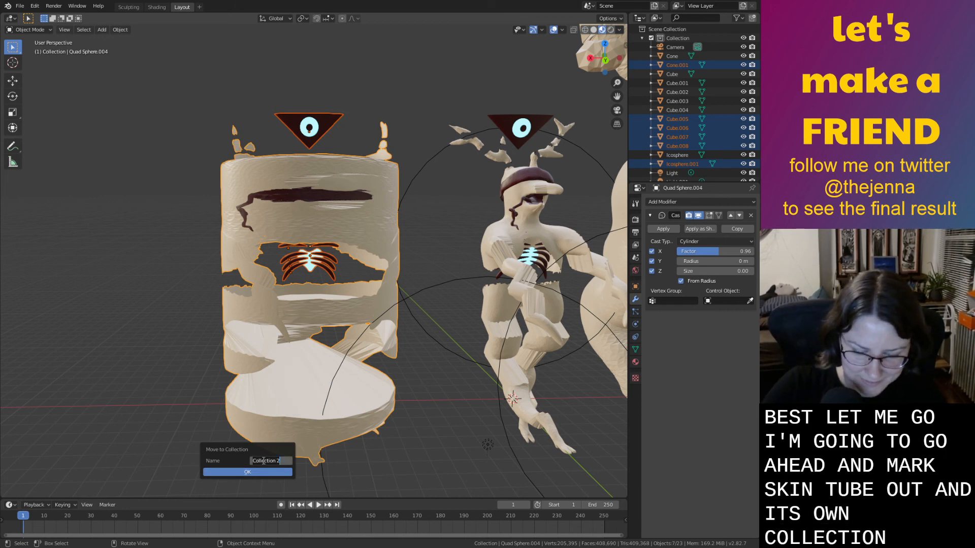
pyautogui.write('skin tube')
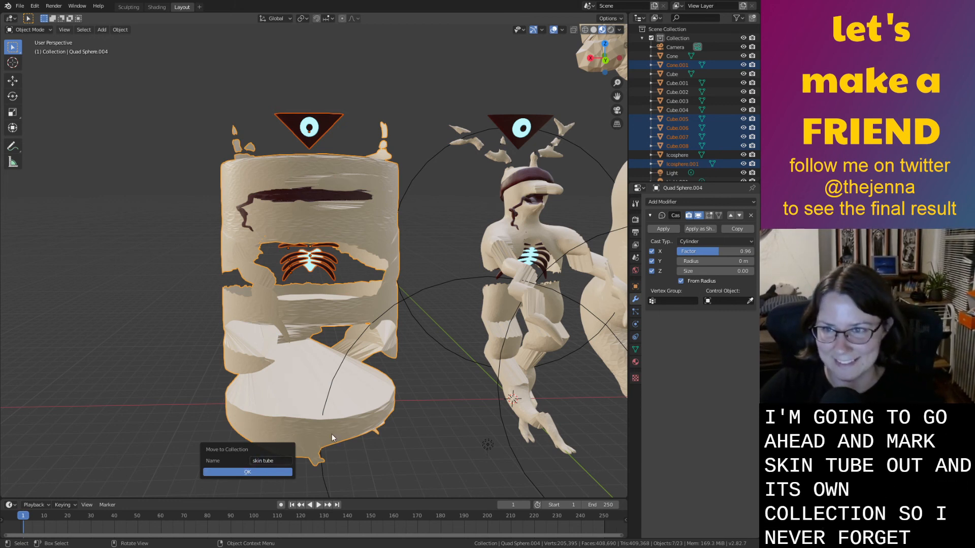
pyautogui.press('Return')
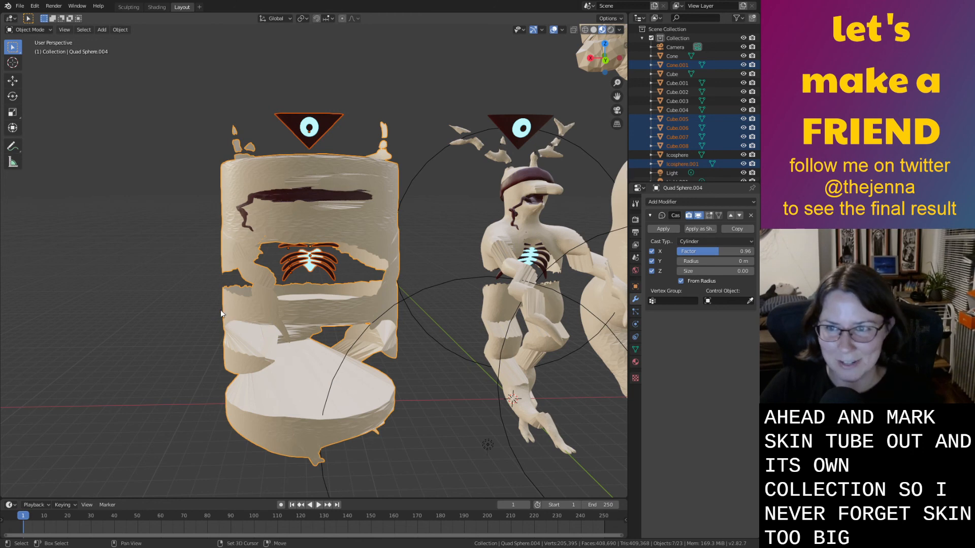
pyautogui.keyDown('shift'); pyautogui.moveTo(220, 314); pyautogui.dragTo(155, 283, button='middle'); pyautogui.keyUp('shift')
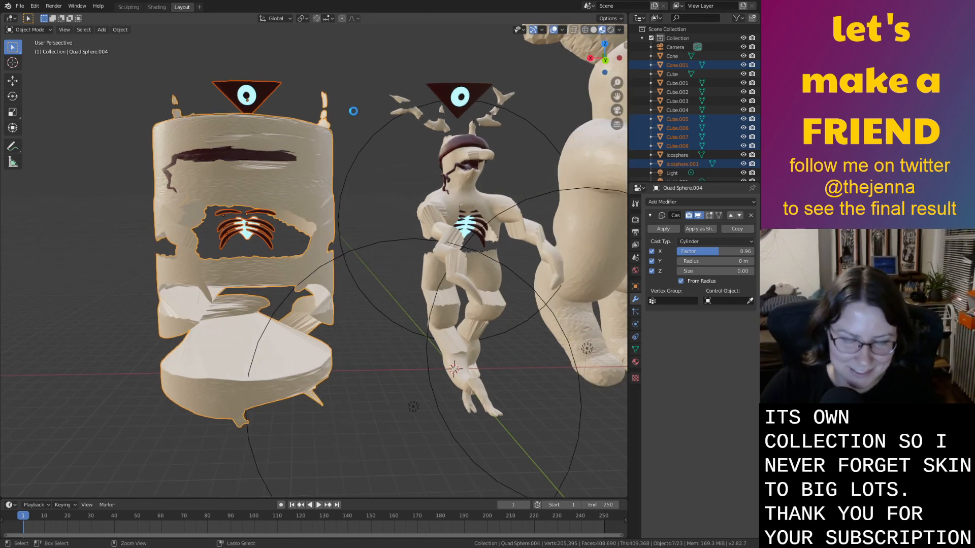
pyautogui.hotkey('ctrl', 's')
pyautogui.click(368, 92)
# Move the large plain cylinder-shaped monster and the round-bellied monster together along the X axis, closer to their neighbour.
pyautogui.scroll(-4, 366, 96)
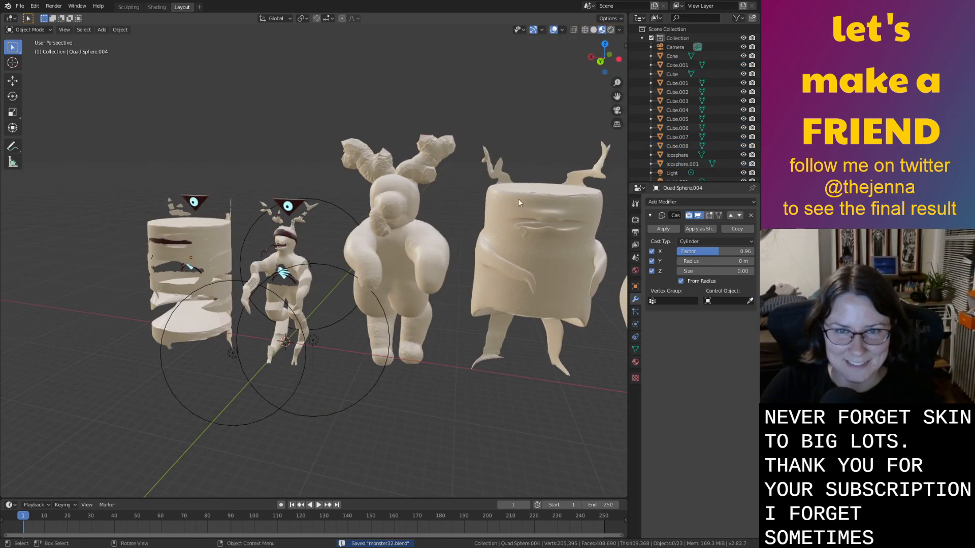
pyautogui.keyDown('shift'); pyautogui.moveTo(541, 218); pyautogui.dragTo(429, 166, button='middle'); pyautogui.keyUp('shift')
pyautogui.click(553, 206)
pyautogui.keyDown('shift'); pyautogui.click(427, 199); pyautogui.keyUp('shift')
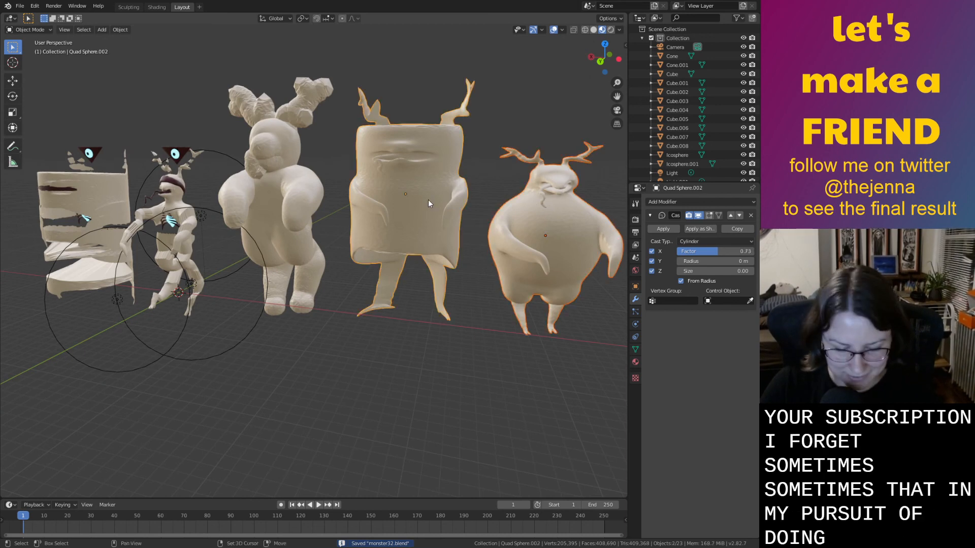
pyautogui.press('g')
pyautogui.press('x')
pyautogui.click(408, 199)
# Move the round-bellied monster closer to the plain cylinder-shaped one, deselect it, and save the file.
pyautogui.click(567, 230)
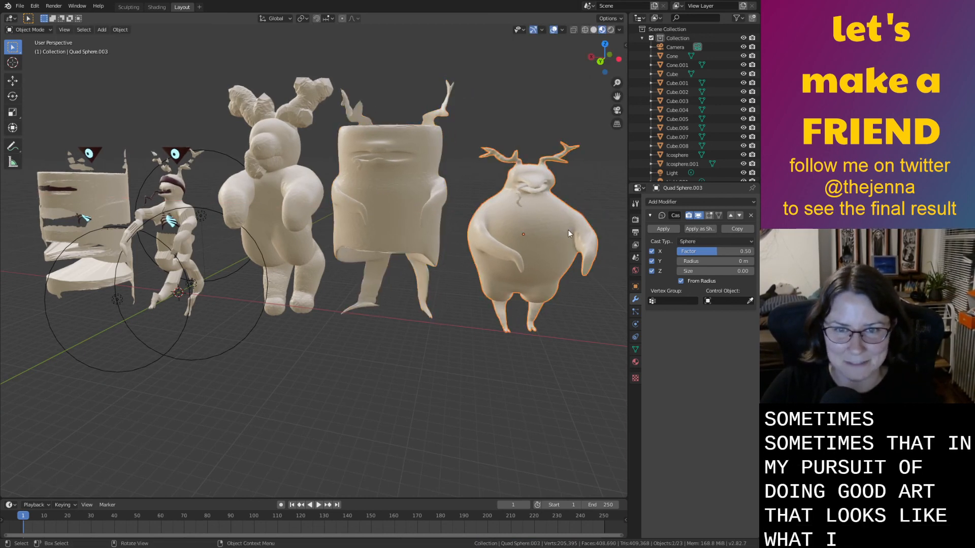
pyautogui.press('g')
pyautogui.click(549, 232)
pyautogui.moveTo(405, 355); pyautogui.dragTo(436, 369, button='middle')
pyautogui.scroll(-4, 431, 364)
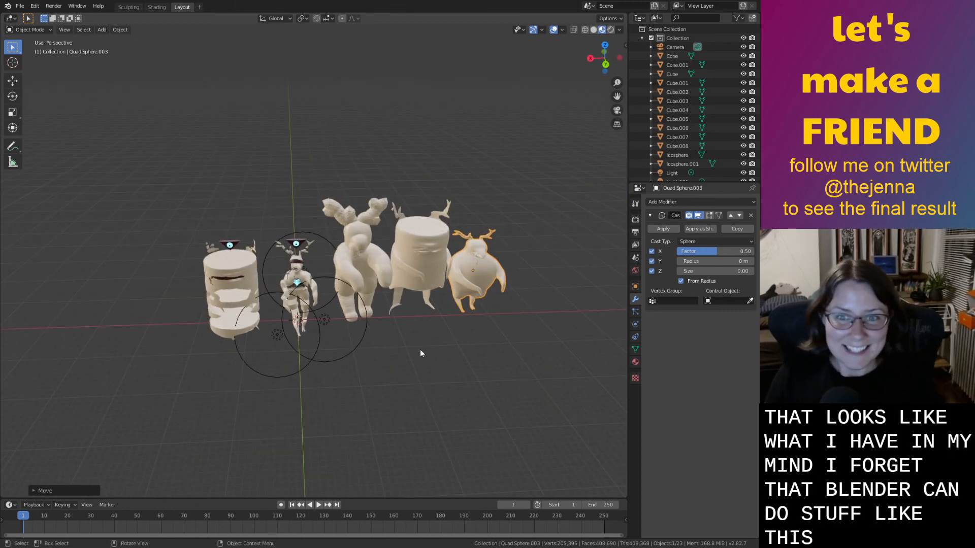
pyautogui.click(407, 332)
pyautogui.moveTo(407, 331)
pyautogui.mouseDown(button='middle')
pyautogui.moveTo(398, 313)
pyautogui.moveTo(413, 331)
pyautogui.mouseUp(button='middle')
pyautogui.scroll(6, 396, 317)
pyautogui.scroll(-5, 395, 315)
pyautogui.hotkey('ctrl', 's')
pyautogui.scroll(-2, 393, 314)
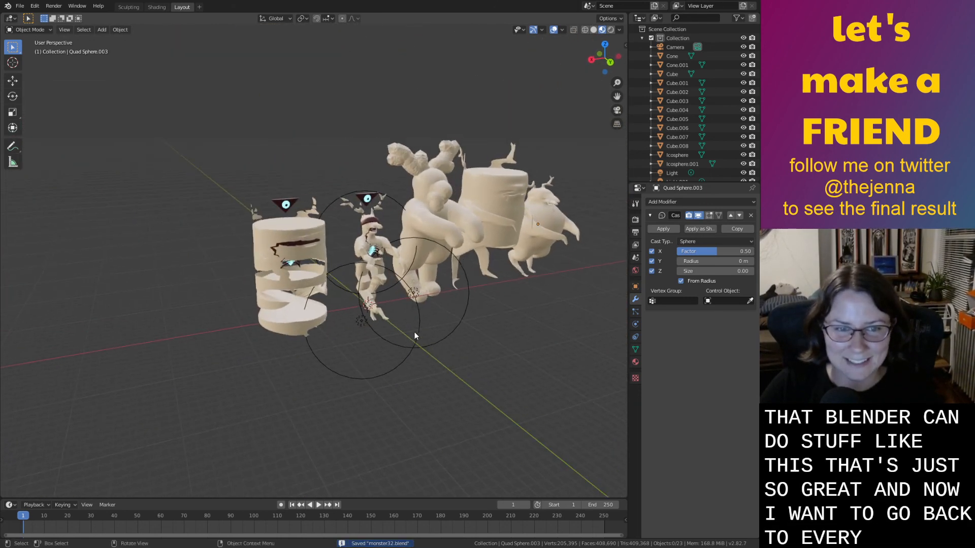
# Examine the creatures along the row up close from several angles.
pyautogui.scroll(6, 356, 290)
pyautogui.moveTo(356, 291); pyautogui.dragTo(348, 295, button='middle')
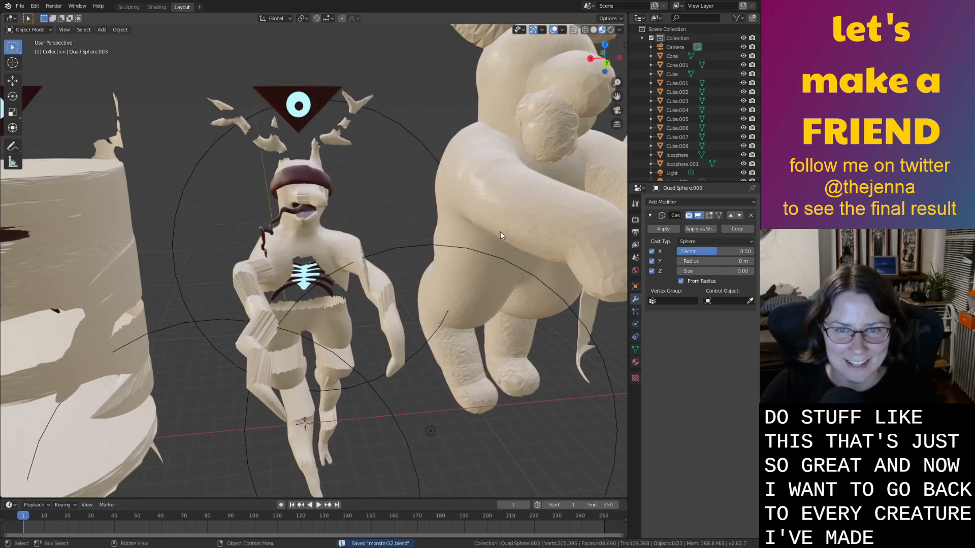
pyautogui.moveTo(501, 231); pyautogui.dragTo(486, 231, button='middle')
pyautogui.scroll(-5, 463, 232)
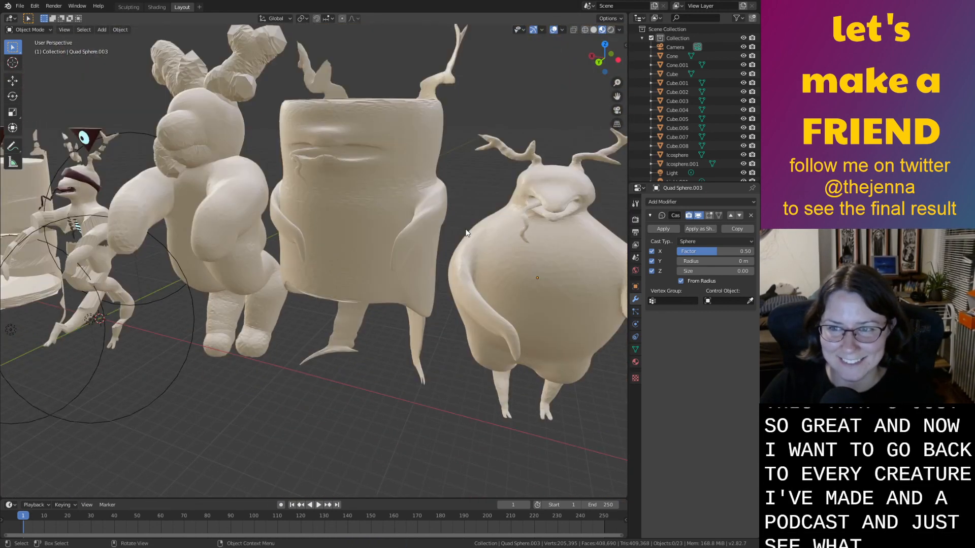
pyautogui.moveTo(463, 229); pyautogui.dragTo(495, 233, button='middle')
pyautogui.scroll(3, 493, 233)
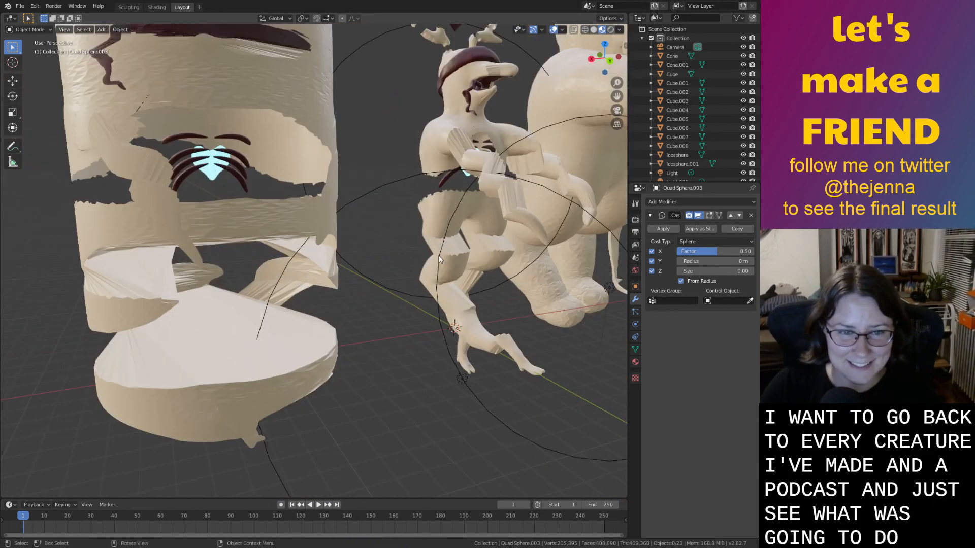
# Examine the whole row of monsters from several angles, with the puffy antlered one selected.
pyautogui.moveTo(434, 257); pyautogui.dragTo(384, 266, button='middle')
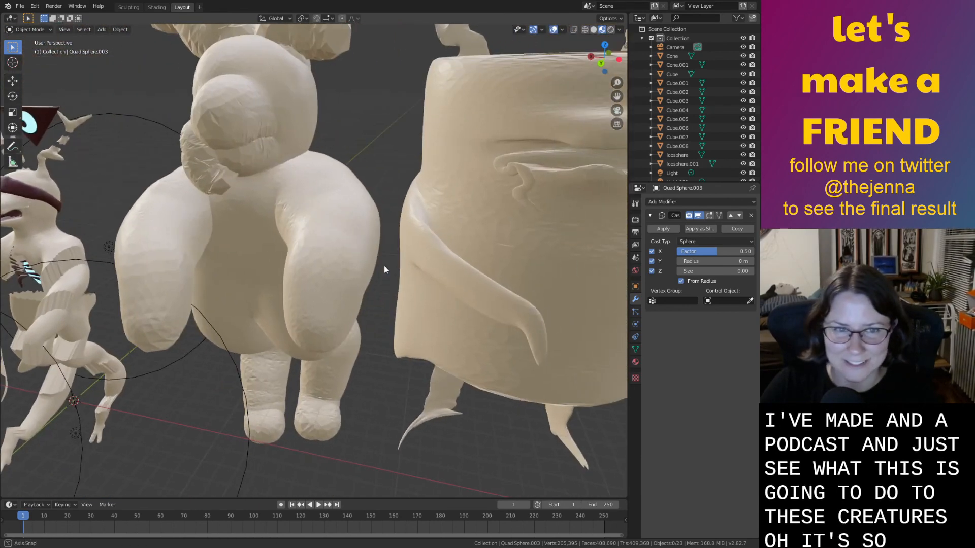
pyautogui.scroll(-4, 385, 267)
pyautogui.scroll(1, 385, 266)
pyautogui.click(361, 252)
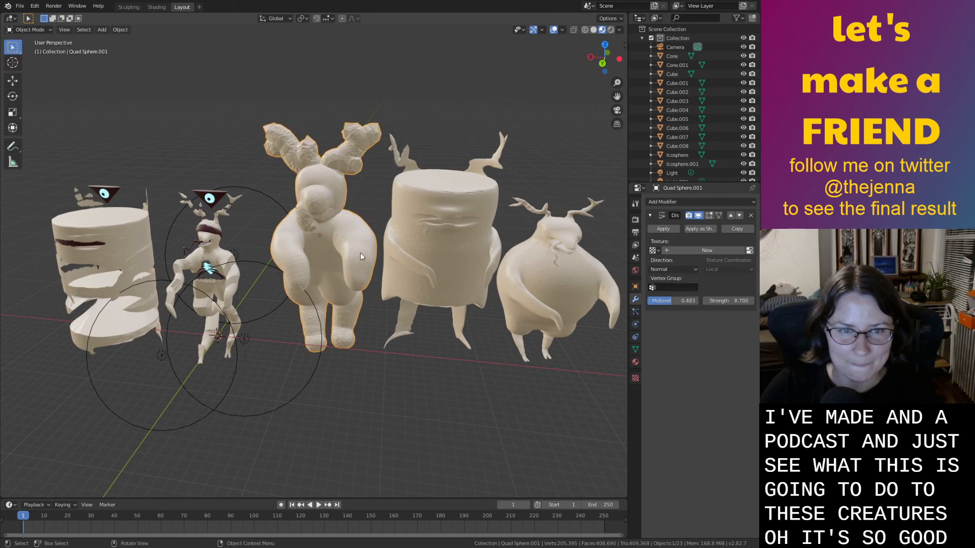
pyautogui.moveTo(583, 262); pyautogui.dragTo(513, 263, button='middle')
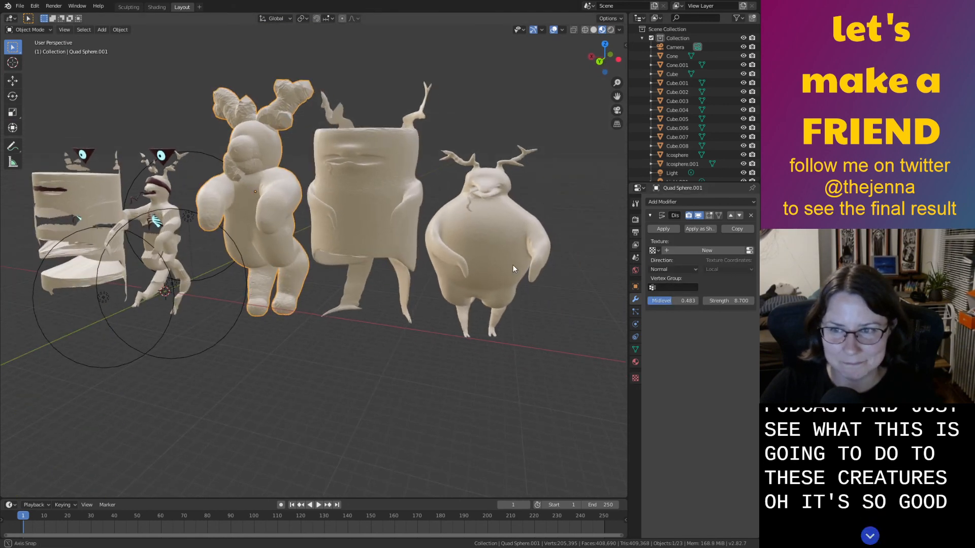
pyautogui.moveTo(388, 373); pyautogui.dragTo(412, 374, button='middle')
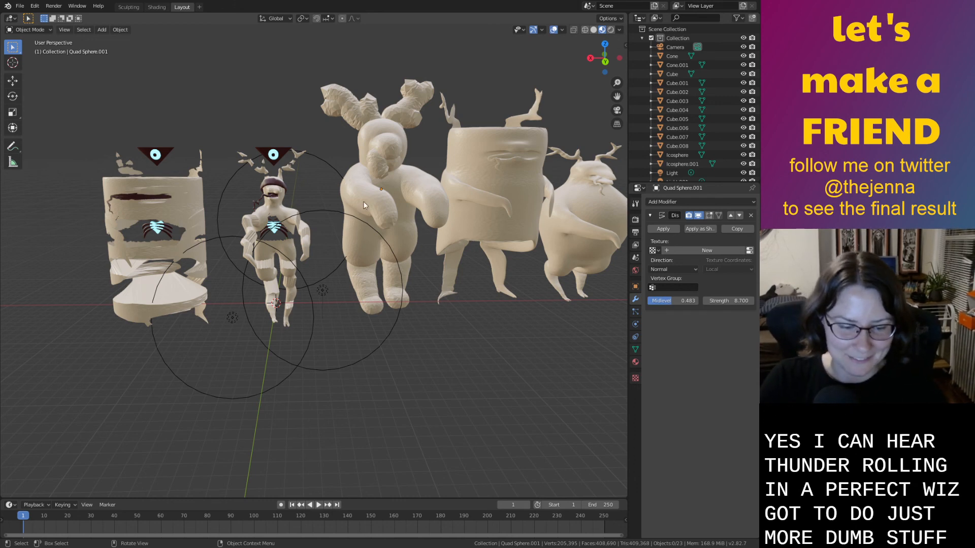
pyautogui.click(391, 184)
pyautogui.scroll(-3, 391, 185)
pyautogui.moveTo(436, 214)
pyautogui.mouseDown(button='middle')
pyautogui.moveTo(394, 210)
pyautogui.moveTo(441, 206)
pyautogui.mouseUp(button='middle')
pyautogui.scroll(5, 442, 207)
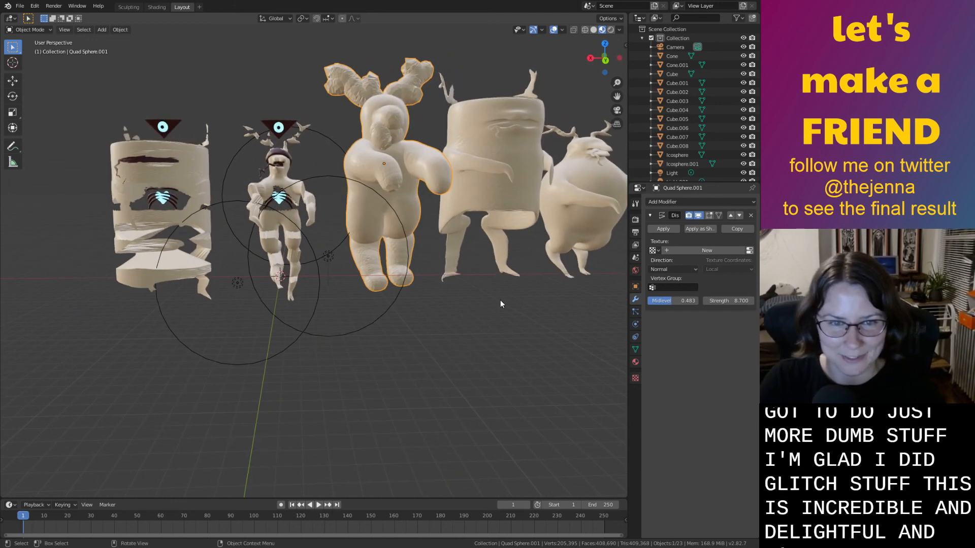
# Save the file and deselect the puffy antlered monster.
pyautogui.hotkey('ctrl', 's')
pyautogui.click(478, 310)
pyautogui.moveTo(477, 309)
pyautogui.mouseDown(button='middle')
pyautogui.moveTo(459, 314)
pyautogui.moveTo(467, 317)
pyautogui.mouseUp(button='middle')
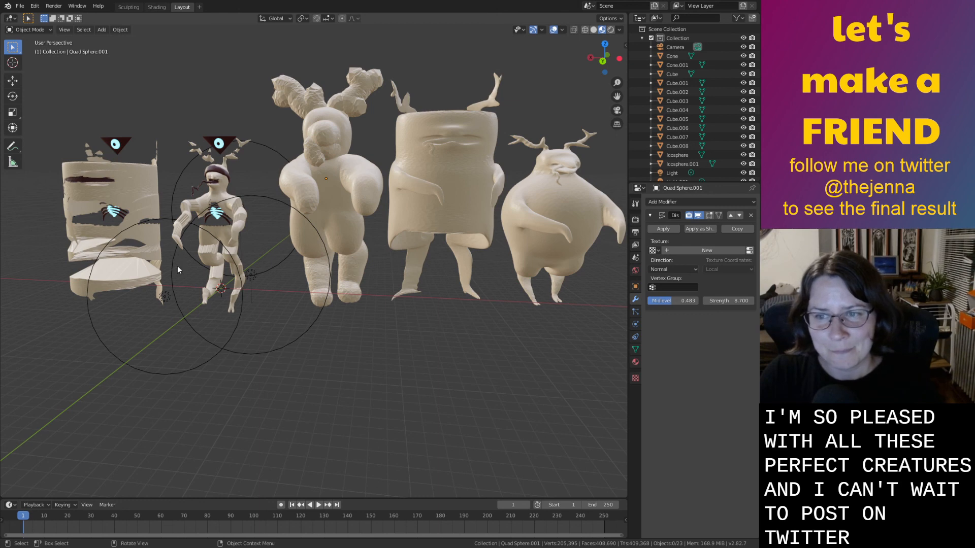
# Examine the sliced cylindrical monster and its floating eye and antler pieces up close.
pyautogui.click(98, 171)
pyautogui.moveTo(96, 144); pyautogui.dragTo(148, 175)
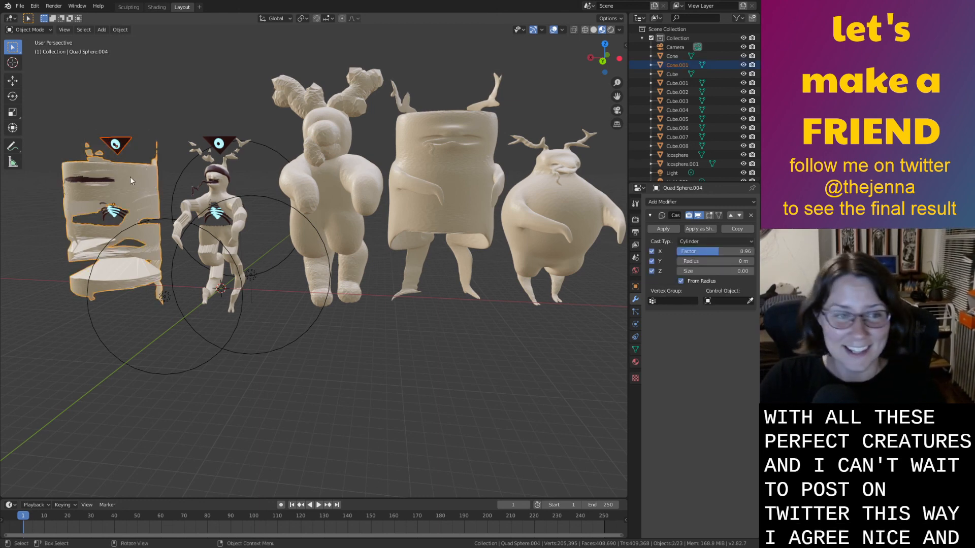
pyautogui.click(130, 177)
pyautogui.moveTo(75, 116); pyautogui.dragTo(122, 169)
pyautogui.moveTo(145, 182); pyautogui.dragTo(182, 187, button='middle')
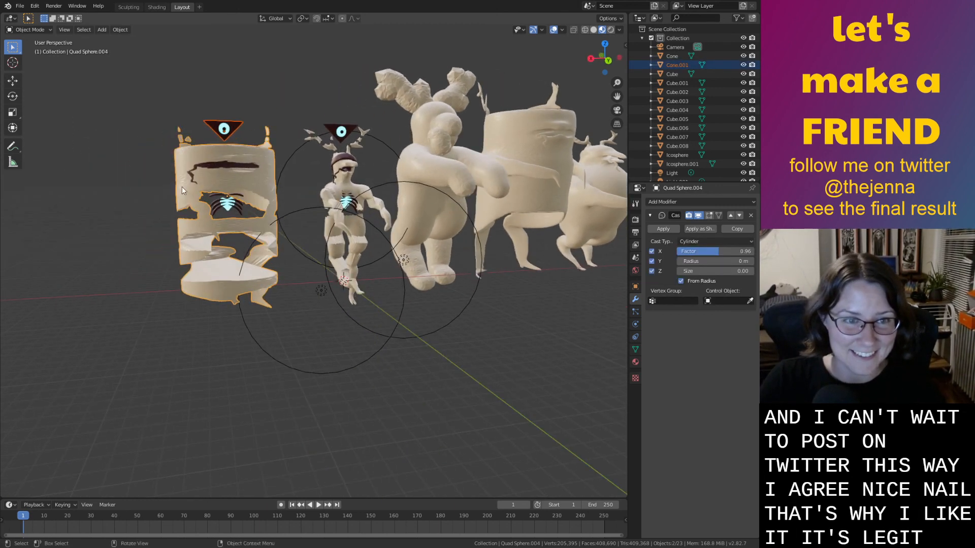
pyautogui.scroll(2, 182, 187)
pyautogui.keyDown('shift'); pyautogui.moveTo(227, 159); pyautogui.dragTo(314, 203, button='middle'); pyautogui.keyUp('shift')
pyautogui.click(304, 181)
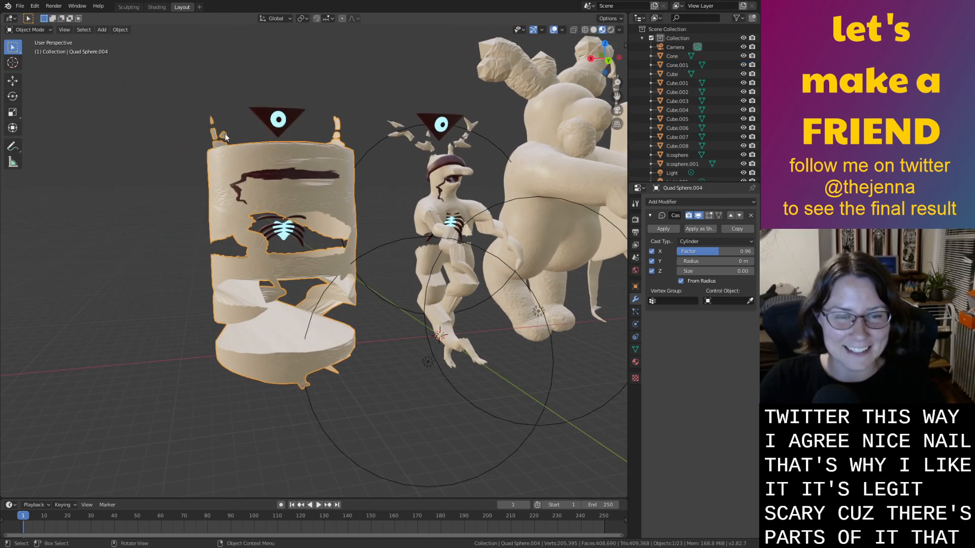
pyautogui.click(189, 136)
pyautogui.moveTo(203, 198); pyautogui.dragTo(205, 201, button='middle')
pyautogui.scroll(-5, 406, 238)
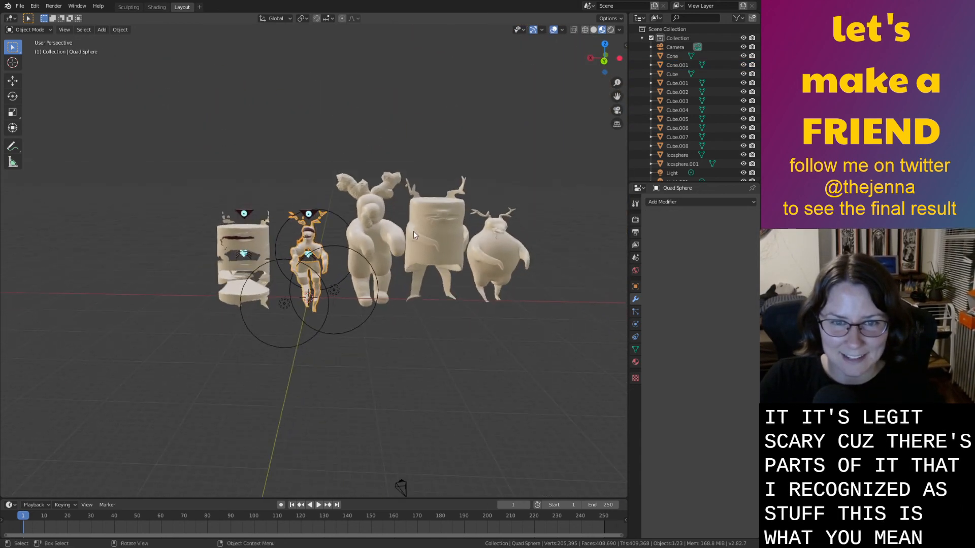
# Move the puffy antlered monster past the round-bellied one to the far end of the row.
pyautogui.click(393, 239)
pyautogui.press('g')
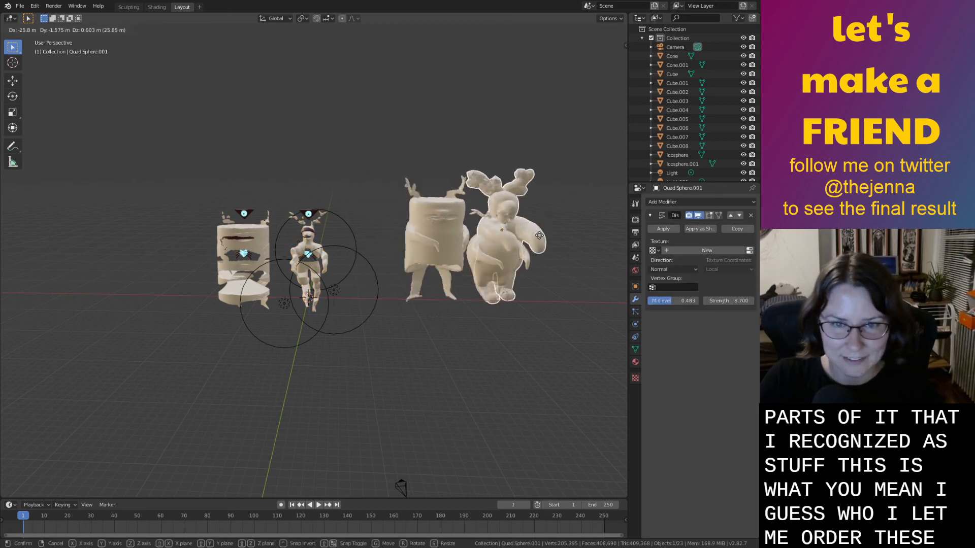
pyautogui.click(585, 235)
pyautogui.keyDown('shift'); pyautogui.moveTo(588, 234); pyautogui.dragTo(489, 271, button='middle'); pyautogui.keyUp('shift')
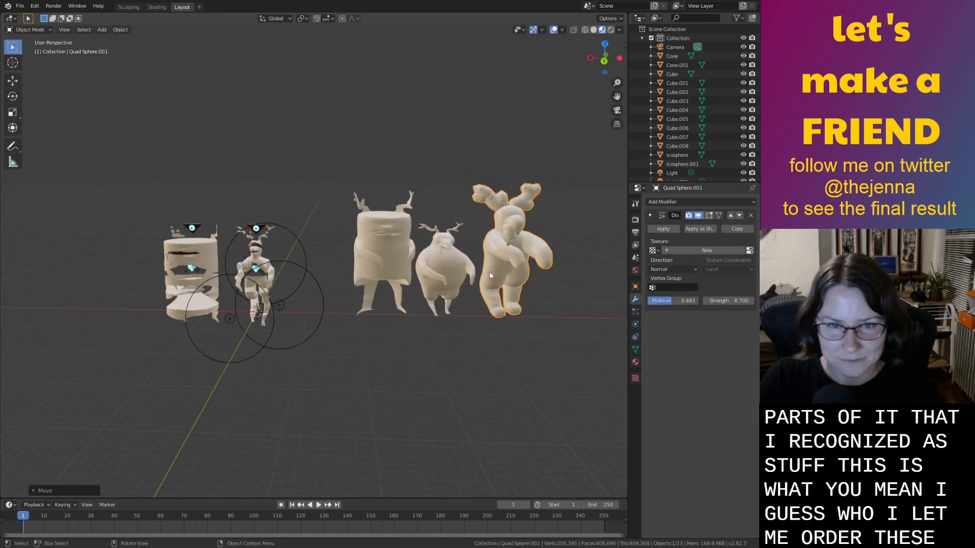
# Move the three plain monsters together along the X axis, closer to the slim one, deselect them, and save the file.
pyautogui.keyDown('shift'); pyautogui.click(358, 261); pyautogui.keyUp('shift')
pyautogui.keyDown('shift'); pyautogui.click(435, 263); pyautogui.keyUp('shift')
pyautogui.press('g')
pyautogui.press('x')
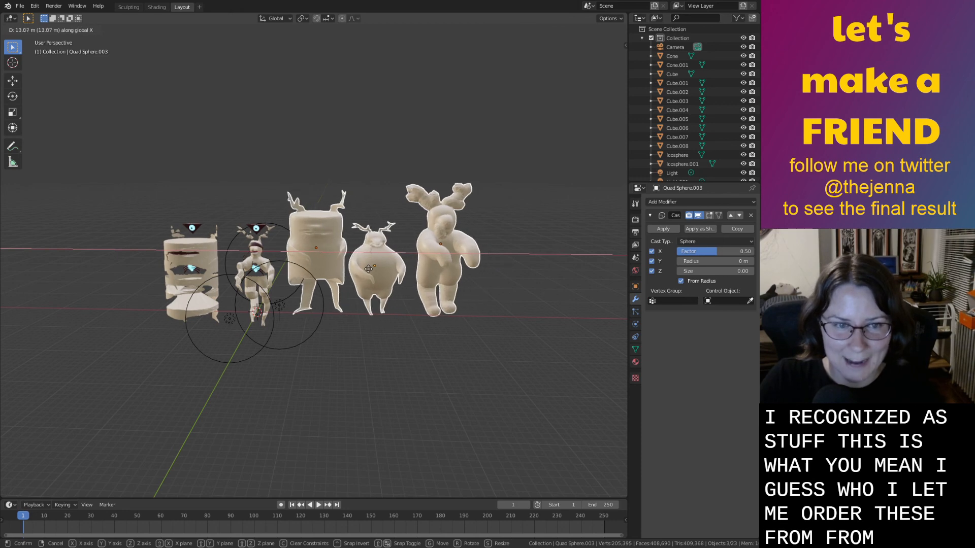
pyautogui.click(369, 269)
pyautogui.hotkey('alt', 'a')
pyautogui.hotkey('ctrl', 's')
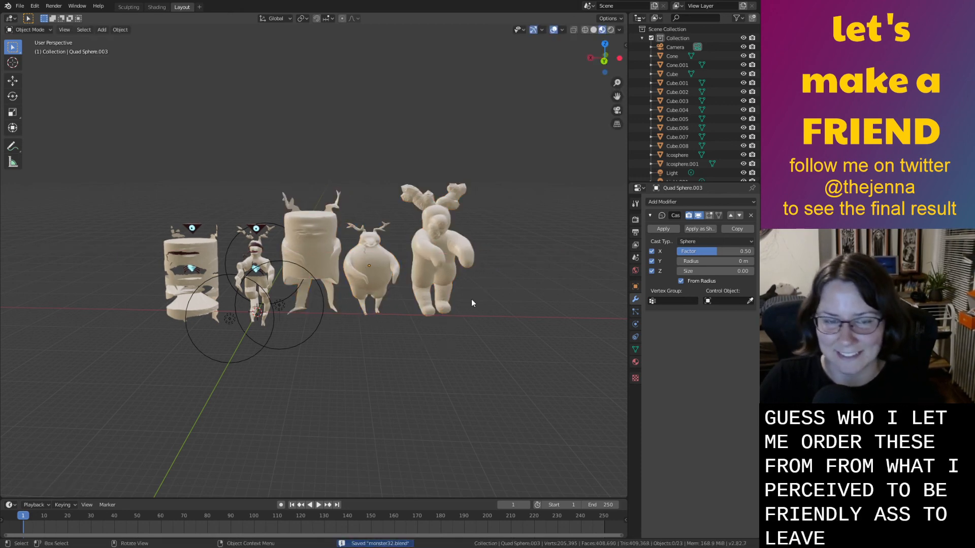
# Examine the puffy antlered monster at the end of the row up close from several angles.
pyautogui.click(439, 232)
pyautogui.scroll(2, 473, 257)
pyautogui.moveTo(474, 257); pyautogui.dragTo(435, 265, button='middle')
pyautogui.scroll(4, 343, 314)
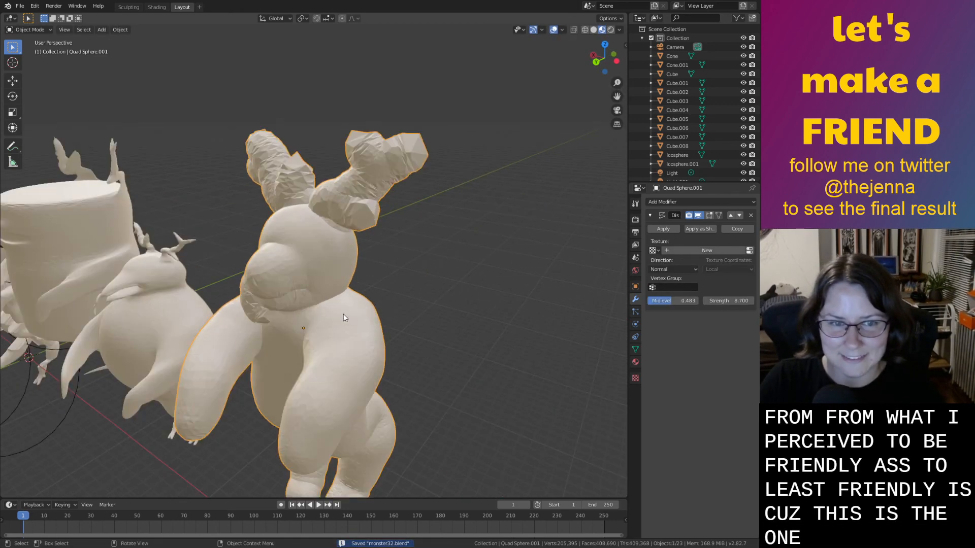
pyautogui.moveTo(343, 313); pyautogui.dragTo(352, 305, button='middle')
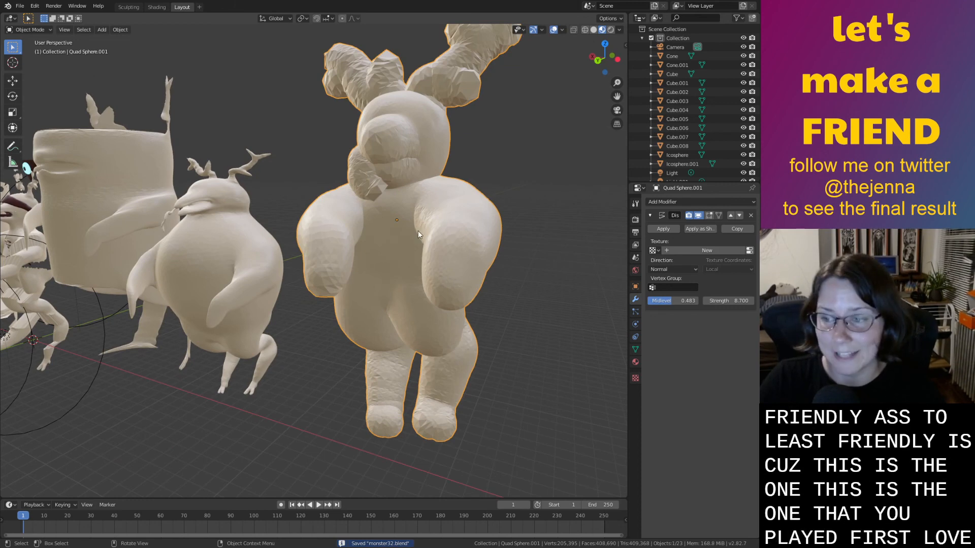
pyautogui.moveTo(418, 231); pyautogui.dragTo(446, 210, button='middle')
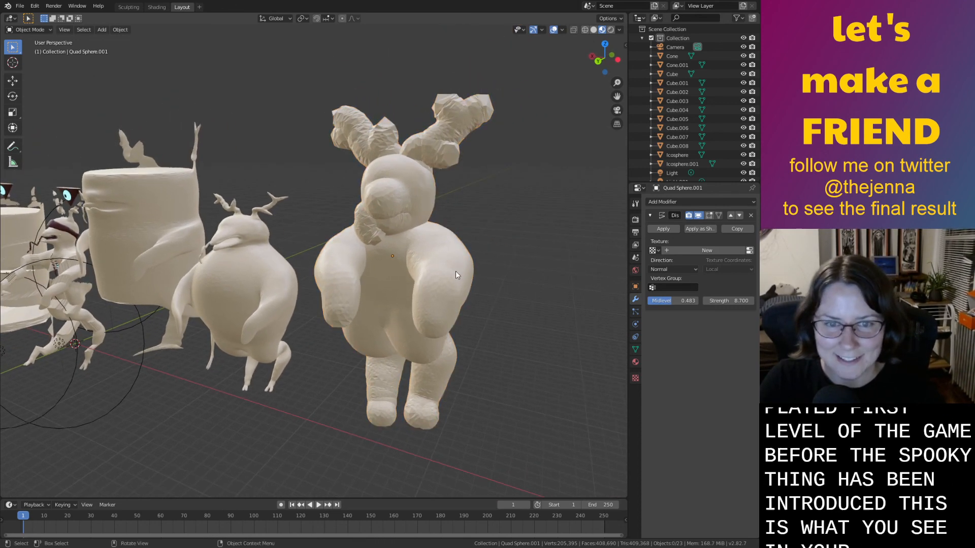
pyautogui.moveTo(455, 272); pyautogui.dragTo(430, 251, button='middle')
# Compare the plain cylinder-shaped, sliced cylindrical and slim monsters by selecting each in turn, and save the file.
pyautogui.click(254, 184)
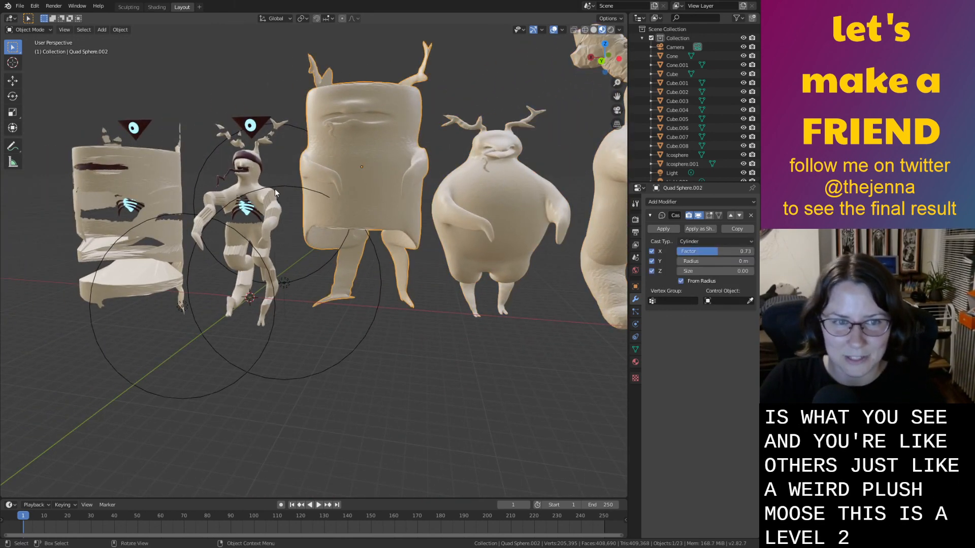
pyautogui.click(108, 190)
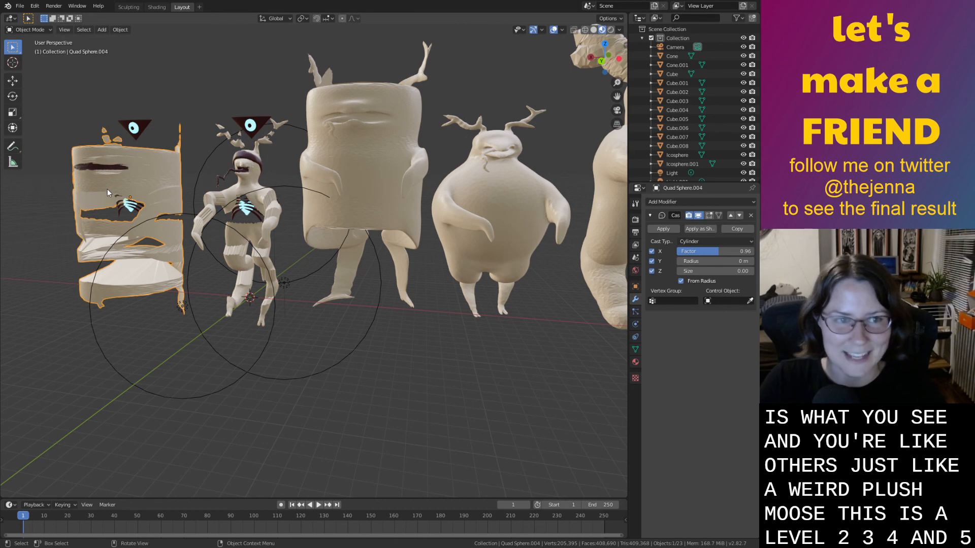
pyautogui.moveTo(108, 189); pyautogui.dragTo(153, 199, button='middle')
pyautogui.scroll(-2, 374, 246)
pyautogui.moveTo(374, 246); pyautogui.dragTo(345, 248, button='middle')
pyautogui.scroll(2, 345, 247)
pyautogui.click(268, 231)
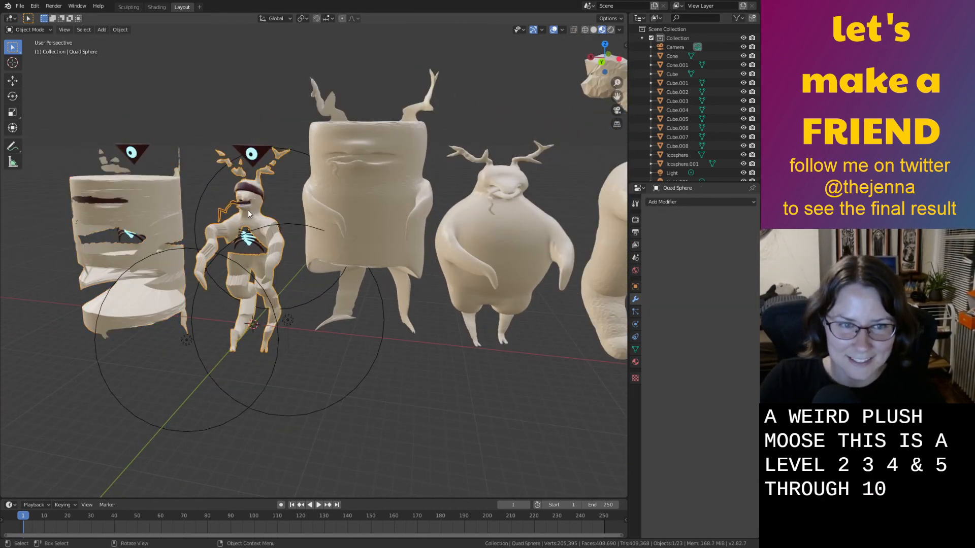
pyautogui.scroll(-2, 277, 211)
pyautogui.hotkey('ctrl', 's')
# Examine the slim monster and the sliced cylindrical one up close, and deselect everything.
pyautogui.scroll(5, 450, 257)
pyautogui.scroll(-3, 451, 256)
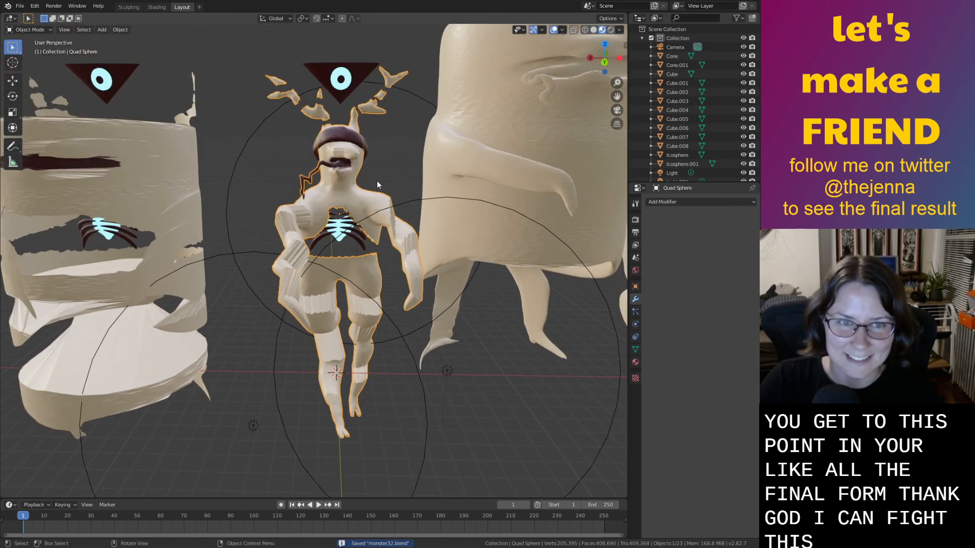
pyautogui.moveTo(377, 181); pyautogui.dragTo(519, 211, button='middle')
pyautogui.click(435, 202)
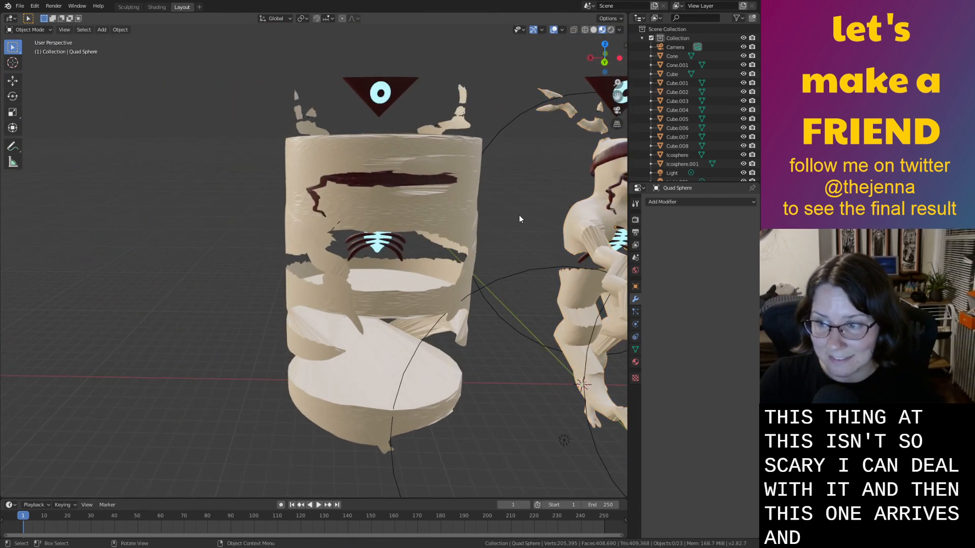
pyautogui.moveTo(520, 217); pyautogui.dragTo(402, 216, button='middle')
pyautogui.scroll(-5, 467, 165)
pyautogui.scroll(2, 489, 264)
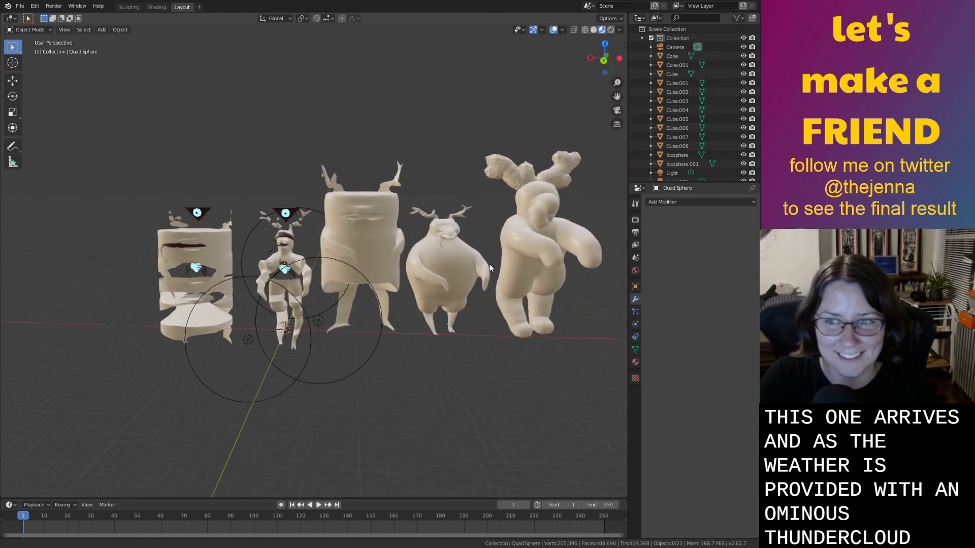
# Save the file with the reordered row of five monsters.
pyautogui.keyDown('shift'); pyautogui.moveTo(486, 244); pyautogui.dragTo(448, 225, button='middle'); pyautogui.keyUp('shift')
pyautogui.hotkey('ctrl', 's')
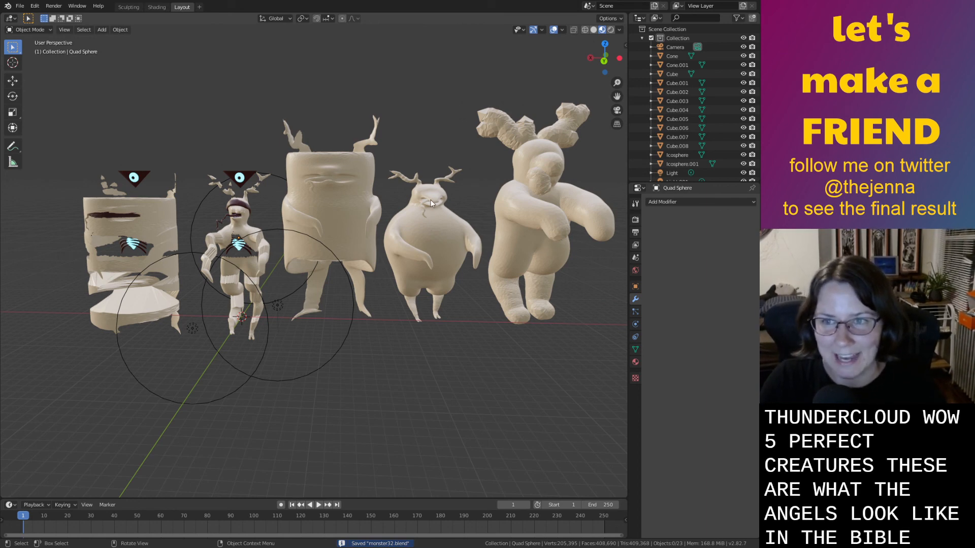
pyautogui.moveTo(398, 246)
pyautogui.mouseDown(button='middle')
pyautogui.moveTo(422, 244)
pyautogui.moveTo(401, 254)
pyautogui.mouseUp(button='middle')
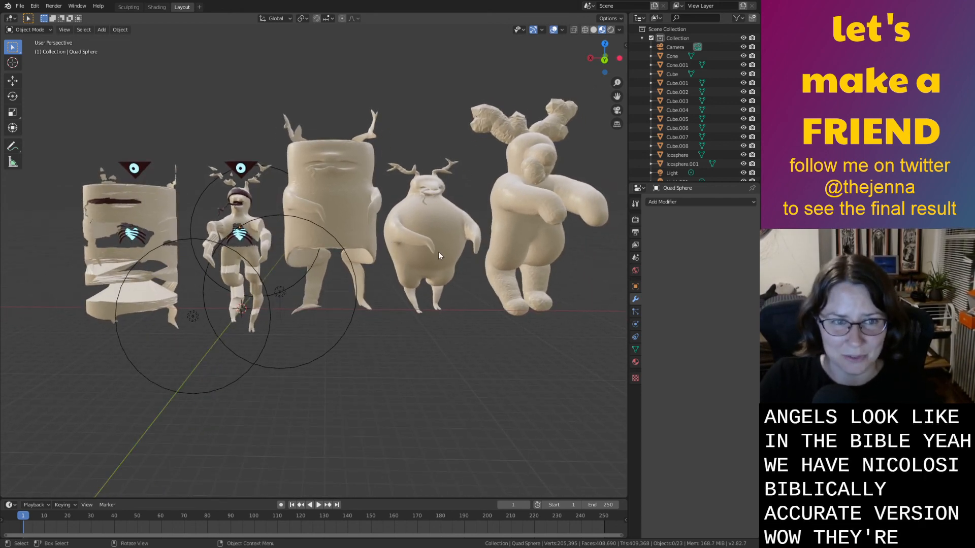
# Look over the reordered row and select the puffy antlered monster at its far end.
pyautogui.click(256, 215)
pyautogui.moveTo(256, 217); pyautogui.dragTo(265, 220, button='middle')
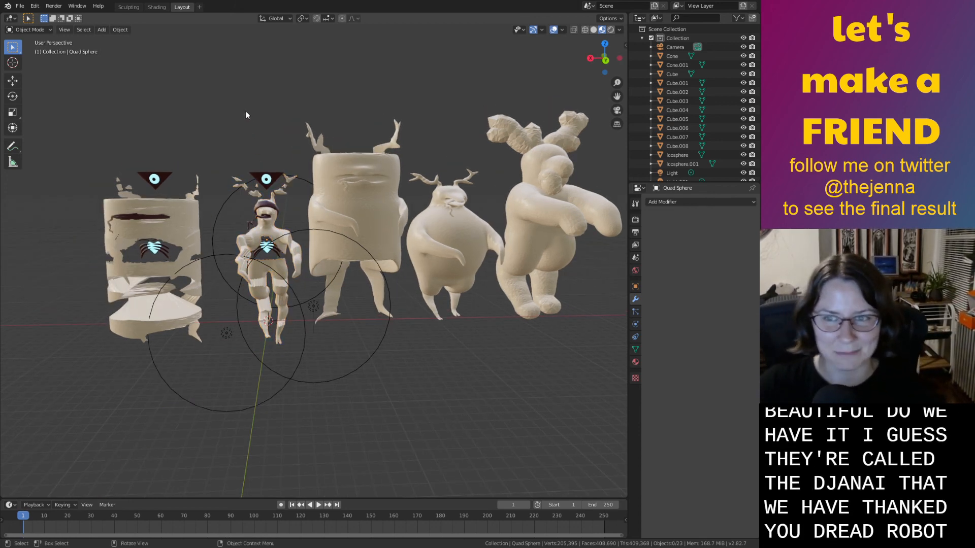
pyautogui.moveTo(246, 114); pyautogui.dragTo(276, 106, button='middle')
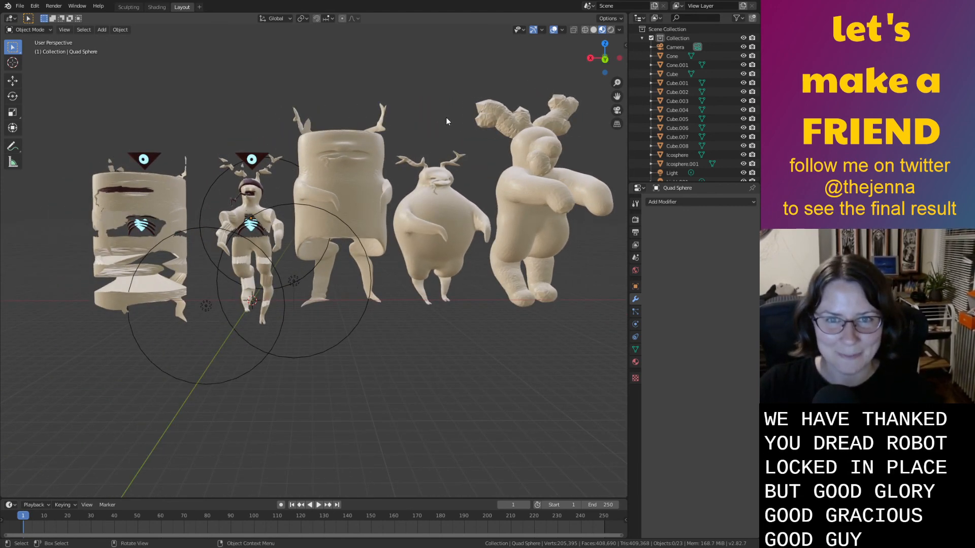
pyautogui.click(553, 213)
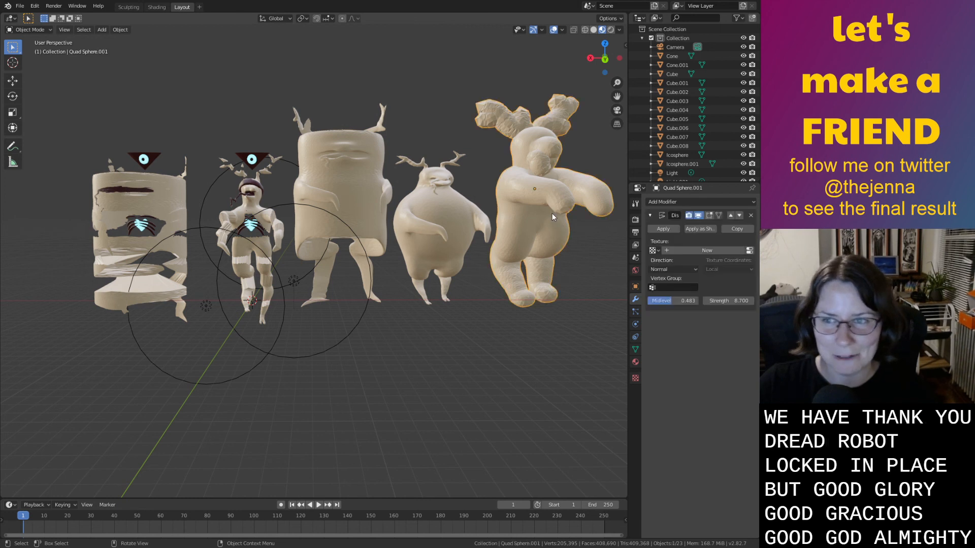